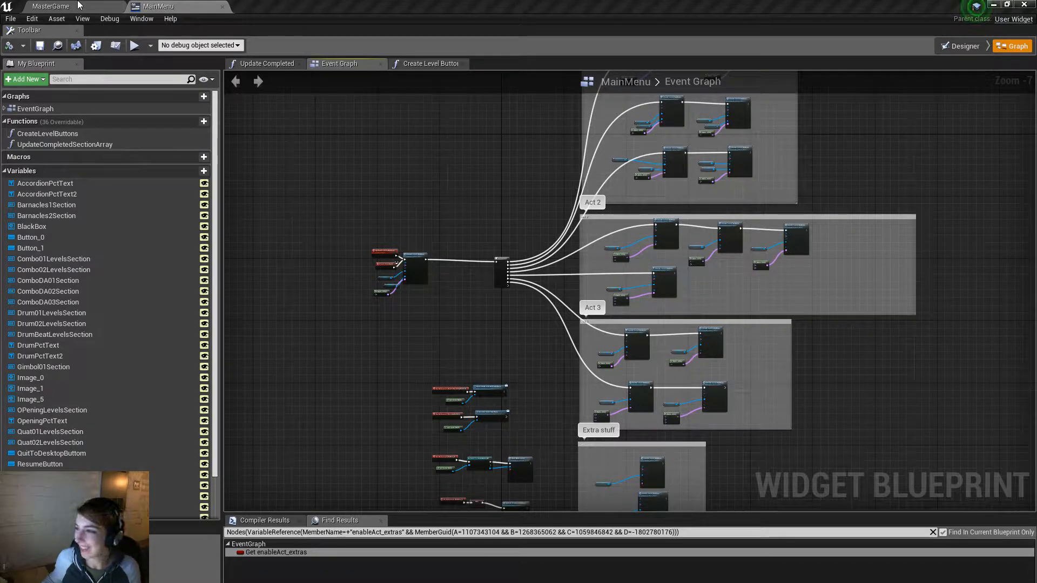
Step: Run the MasterGame level in the editor, recompiling the modified blueprints, and show the game's main menu full screen
left_click(78, 6)
left_click(429, 43)
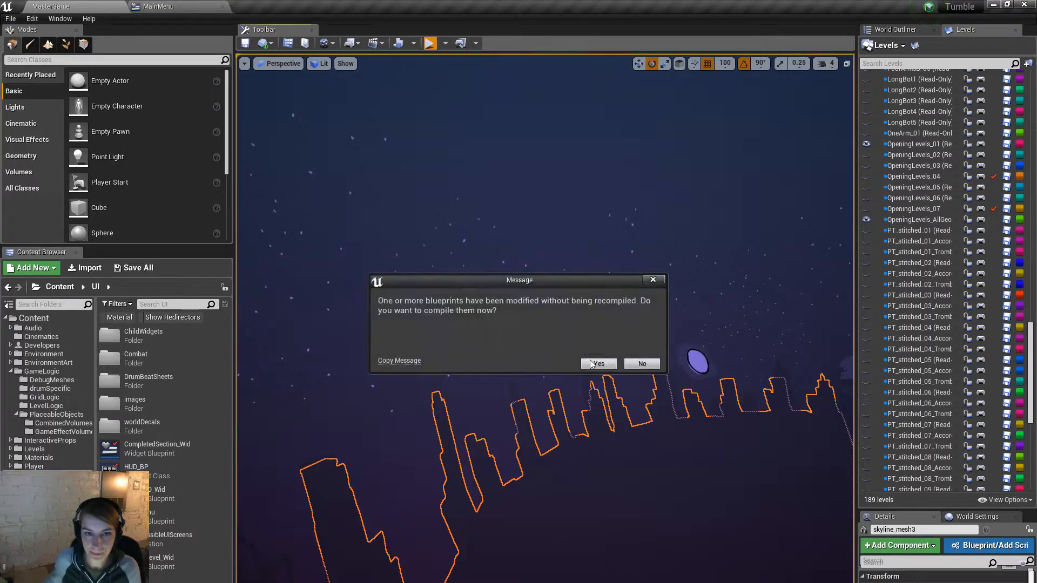
left_click(597, 364)
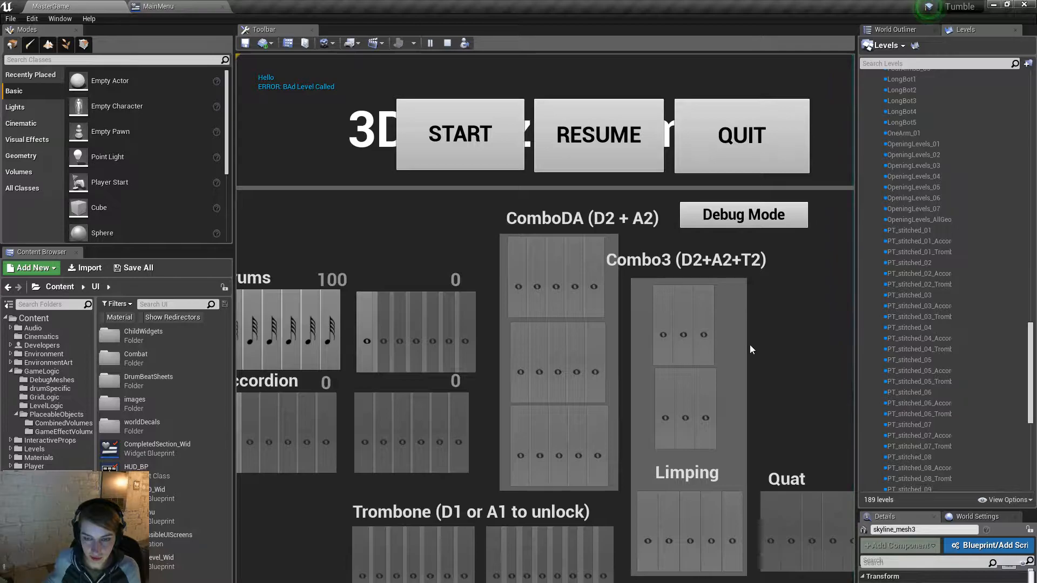
key("F11")
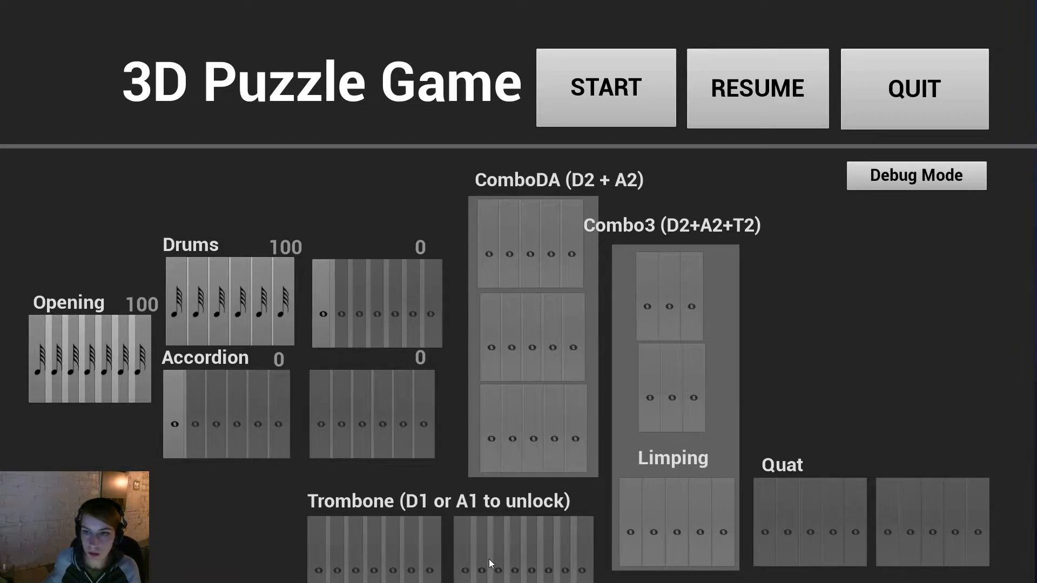
Step: Activate Debug Mode in the game's main menu, quit, and run the game again briefly with the blueprints recompiled
left_click(945, 176)
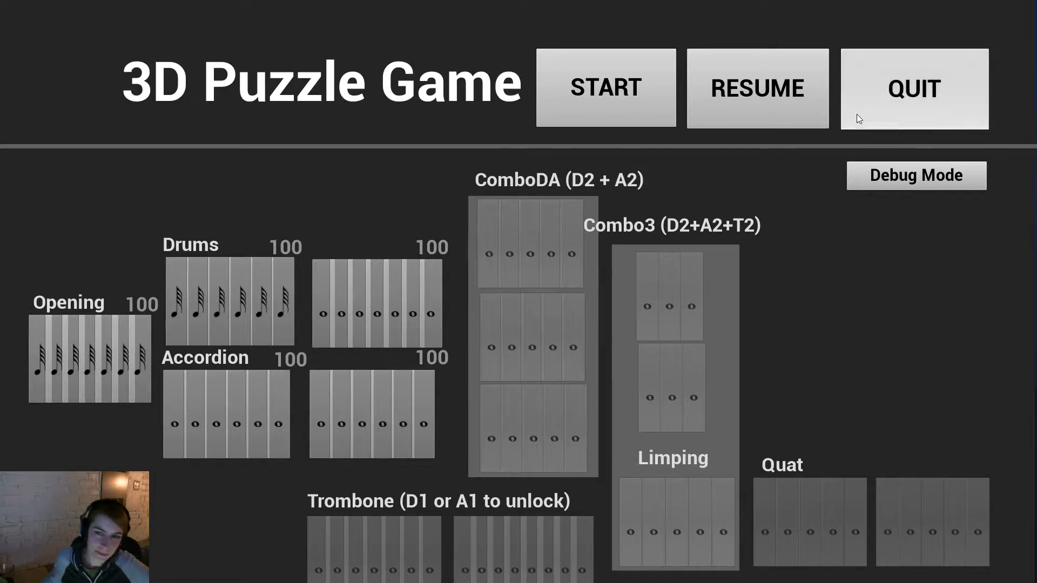
left_click(925, 98)
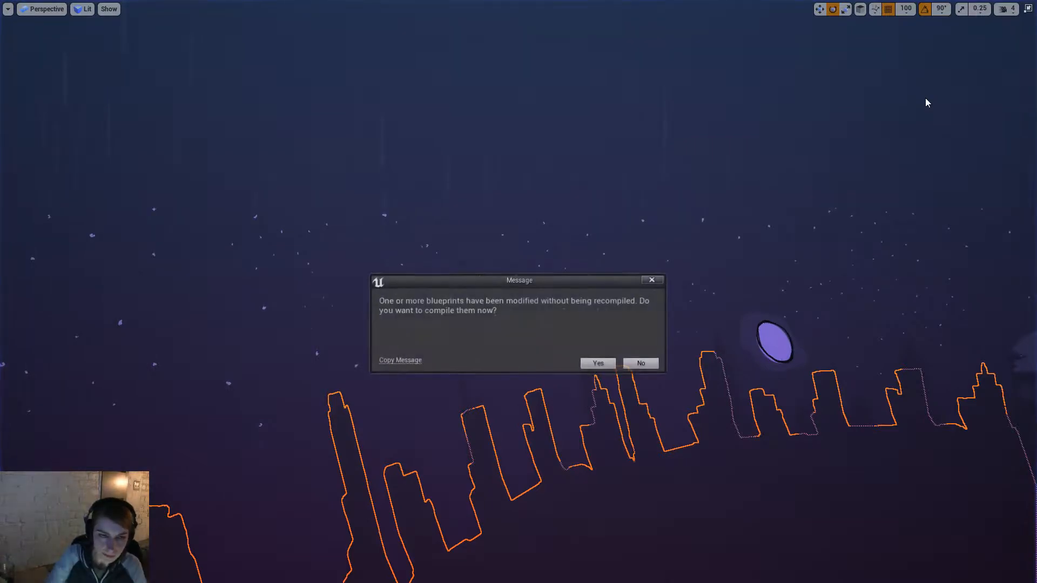
left_click(587, 362)
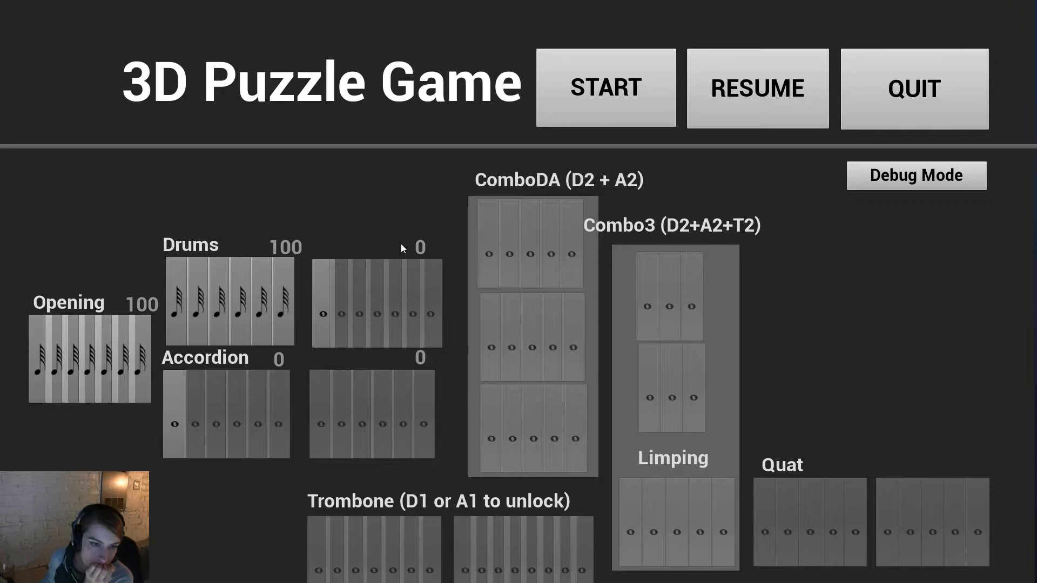
key("Escape")
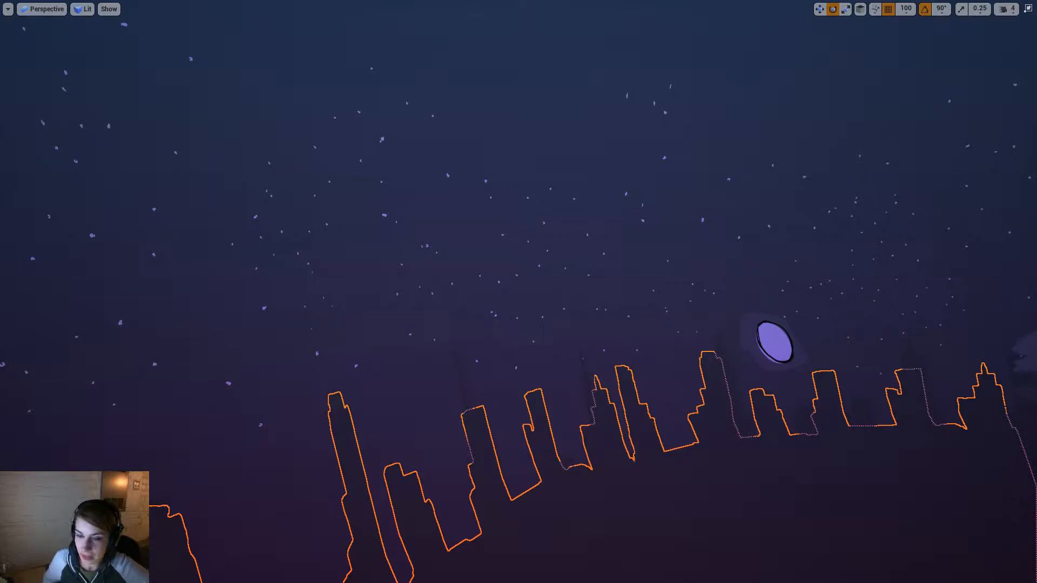
Step: Run the game again with the blueprints recompiled and open the first level of the Drums section
right_click_drag(485, 453, 583, 443)
right_click_drag(680, 466, 740, 488)
key("w")
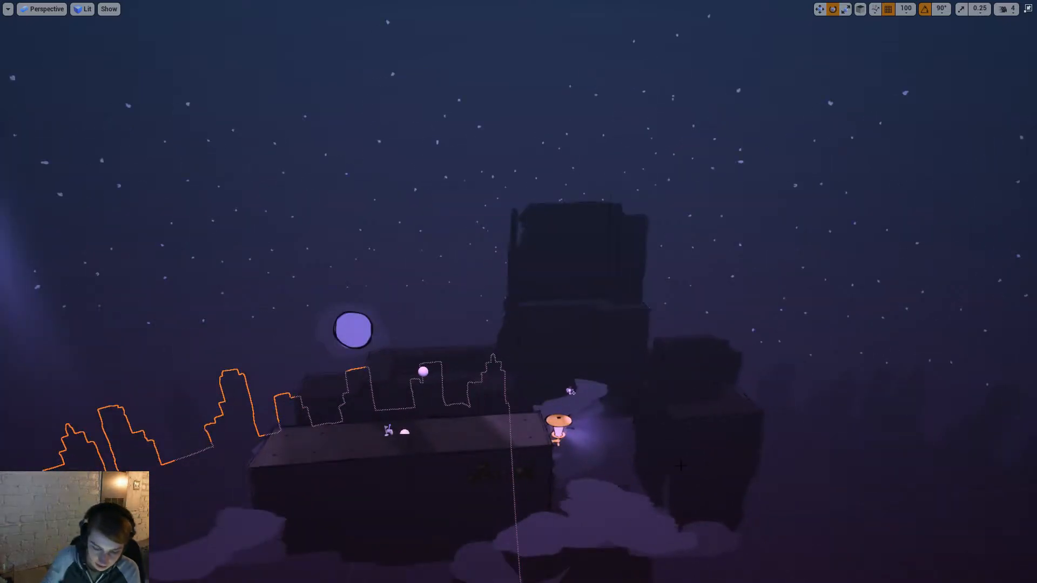
key("alt+p")
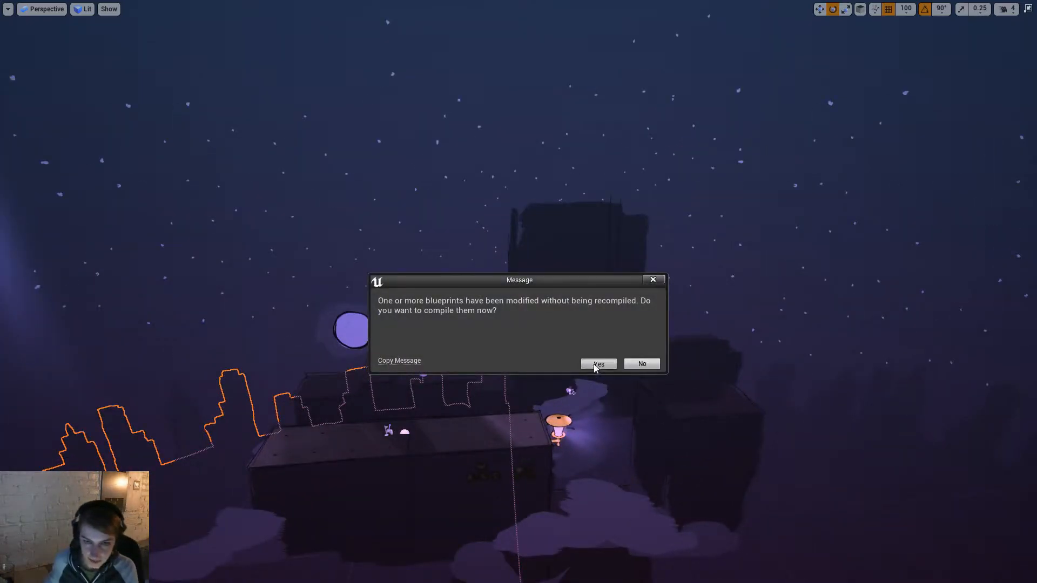
left_click(597, 364)
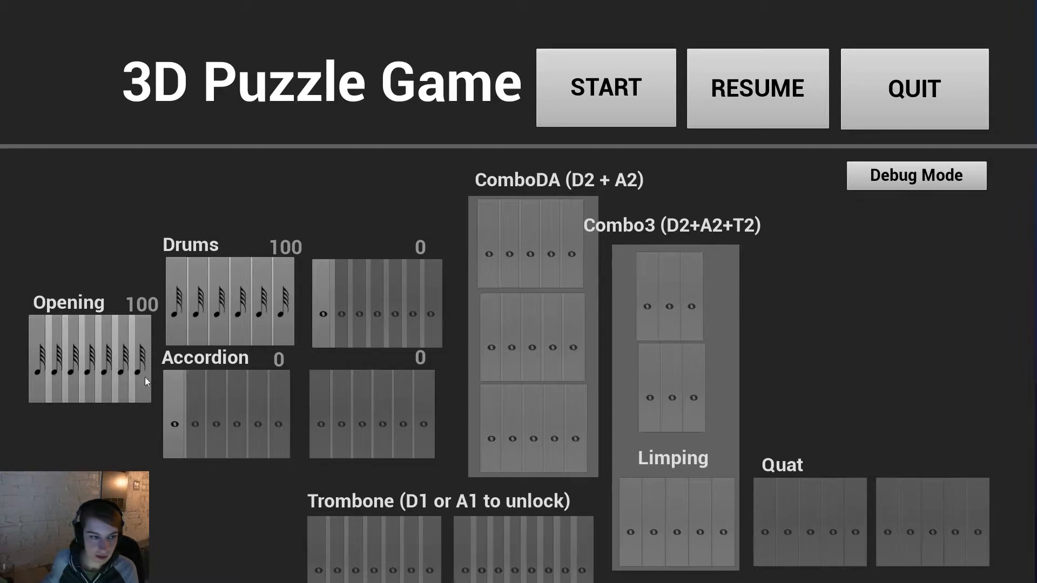
left_click(180, 313)
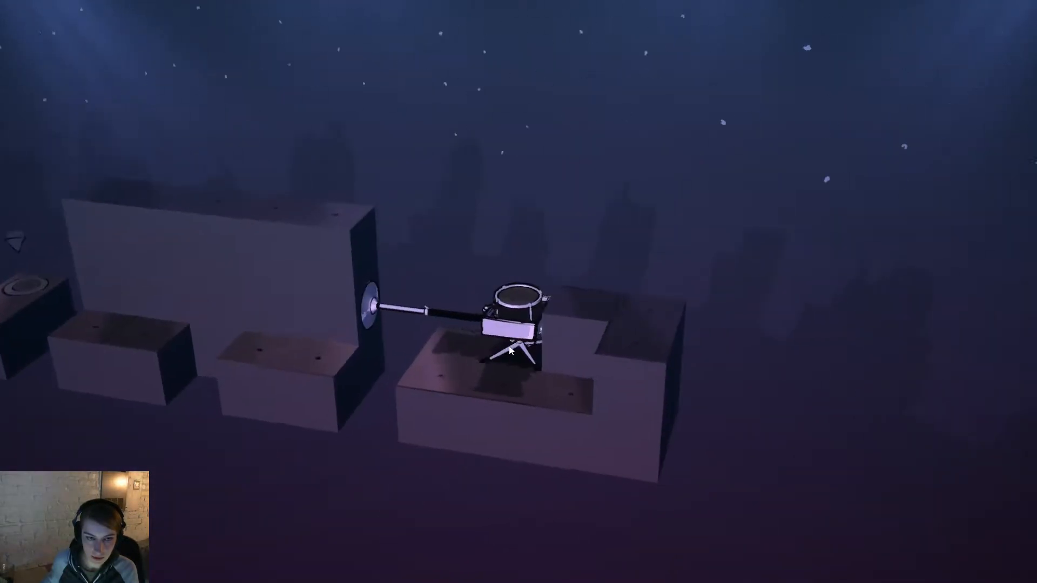
Step: Roll the drum character back across the platforms to the level's goal, and end the play session in the following level
key("d")
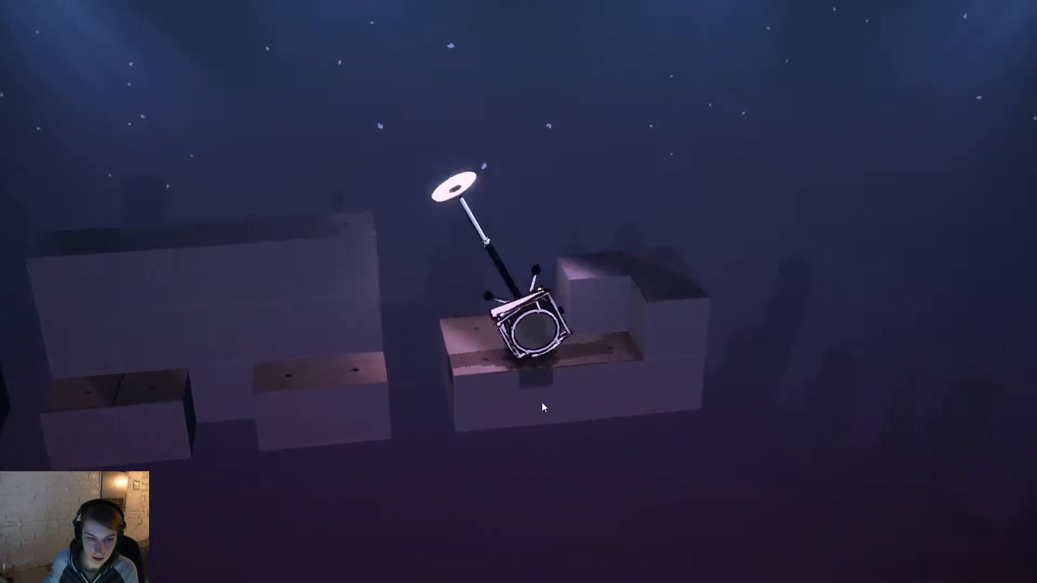
key("a")
key("a")
key("a")
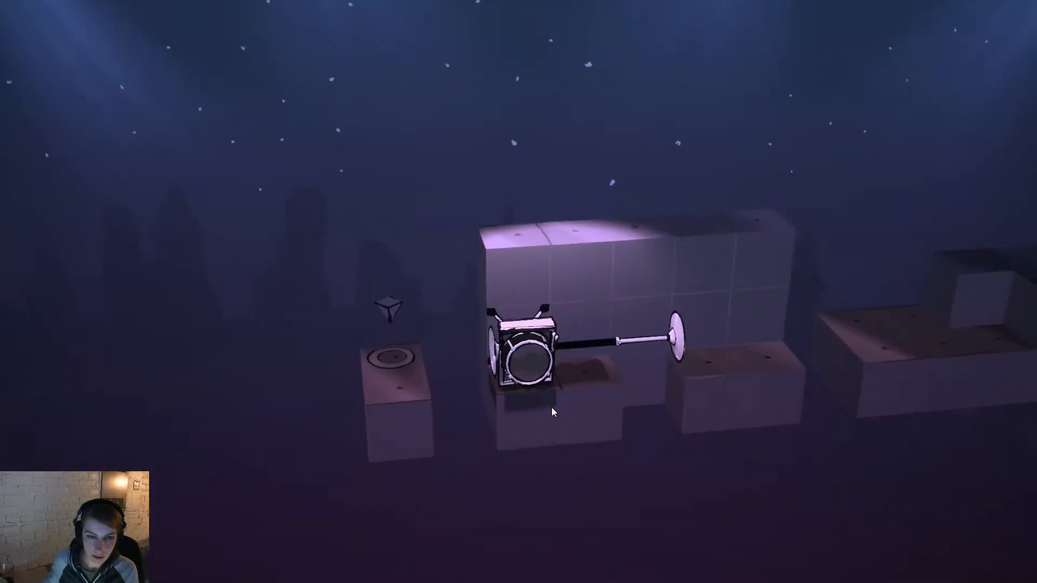
key("d")
key("a")
key("a")
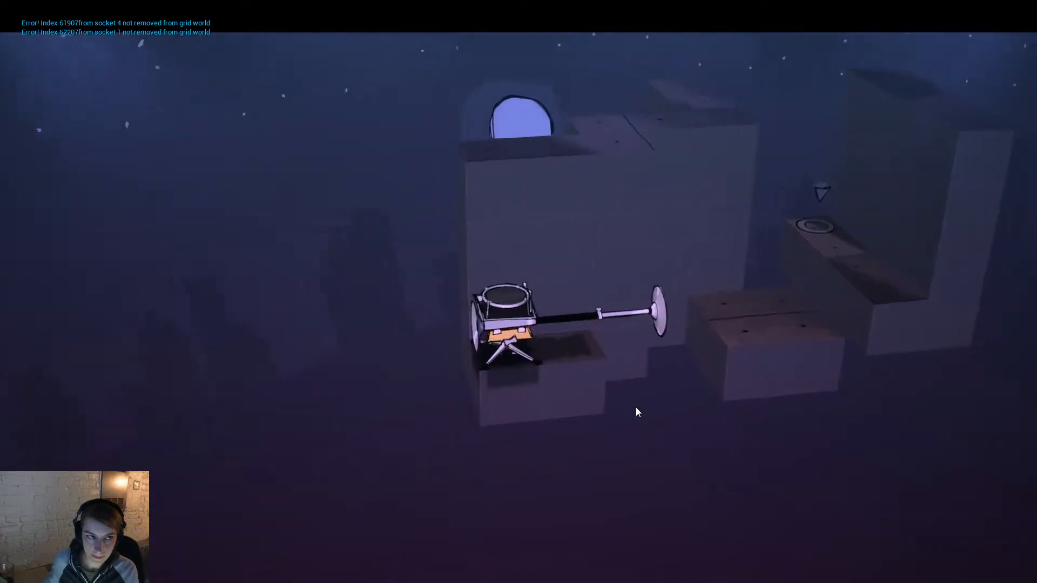
key("Escape")
Step: Restart the game with the blueprints recompiled and open the first level of the Opening section
key("alt+p")
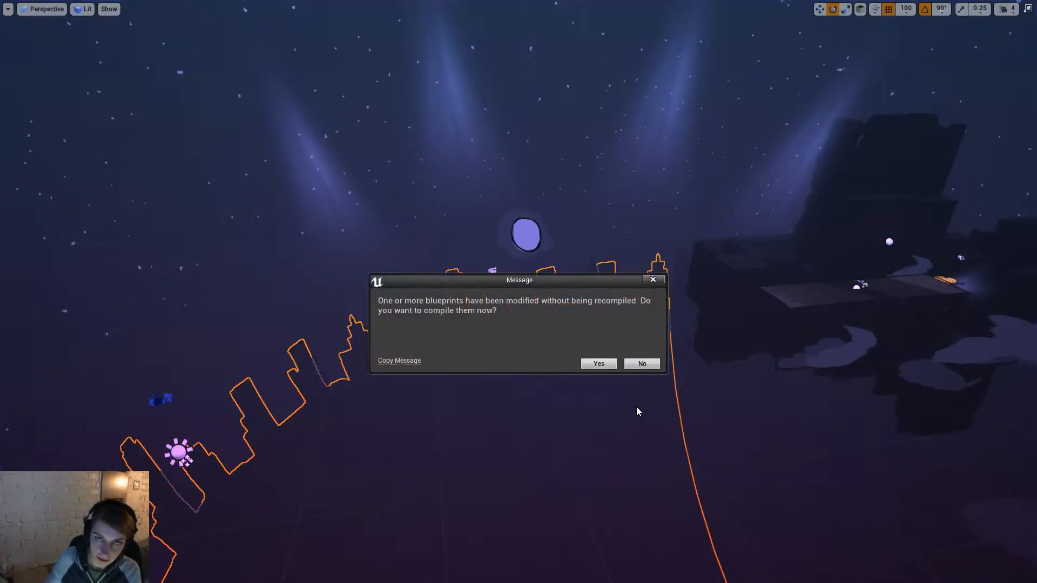
left_click(588, 368)
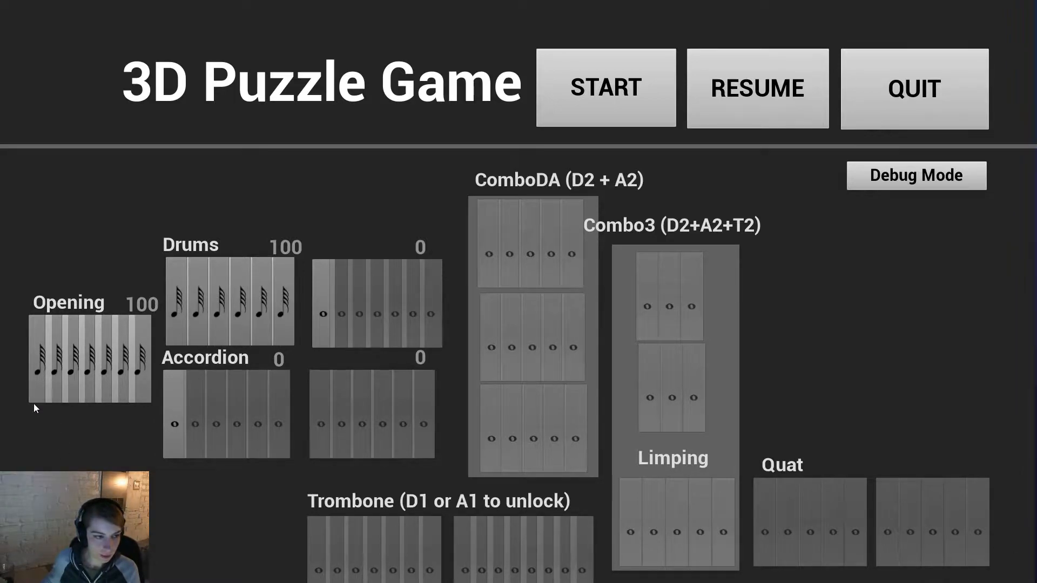
left_click(37, 387)
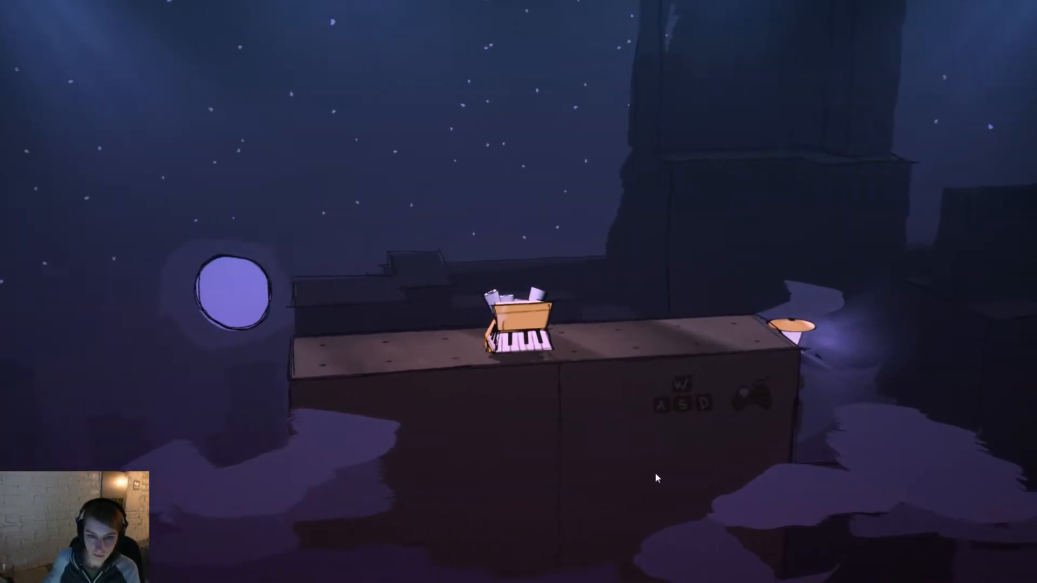
Step: Move the keyboard character through the first Opening levels, then end the play session and restore the normal viewport size
key("d")
key("d")
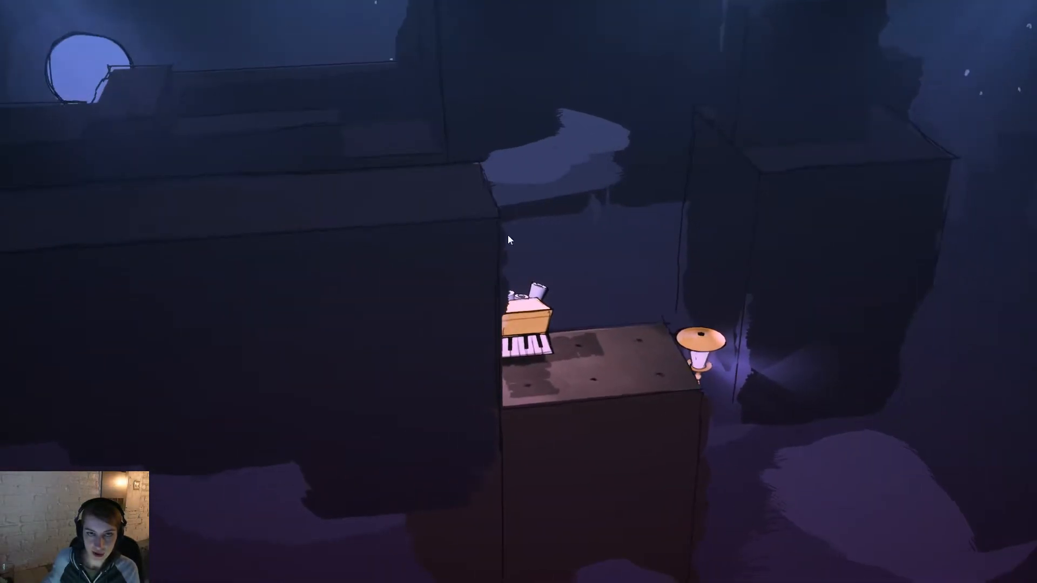
key("d")
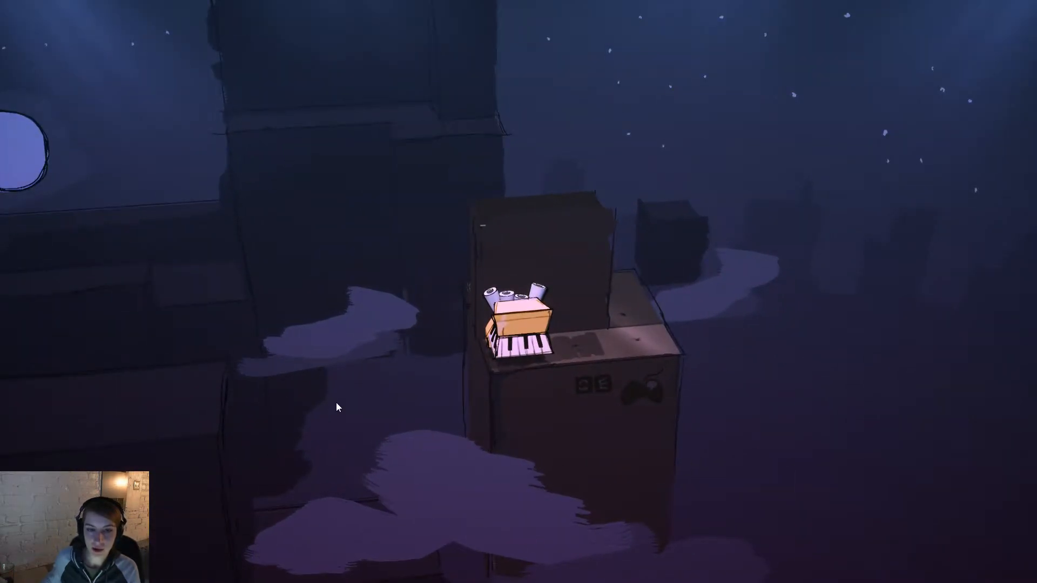
key("Escape")
left_click(1028, 9)
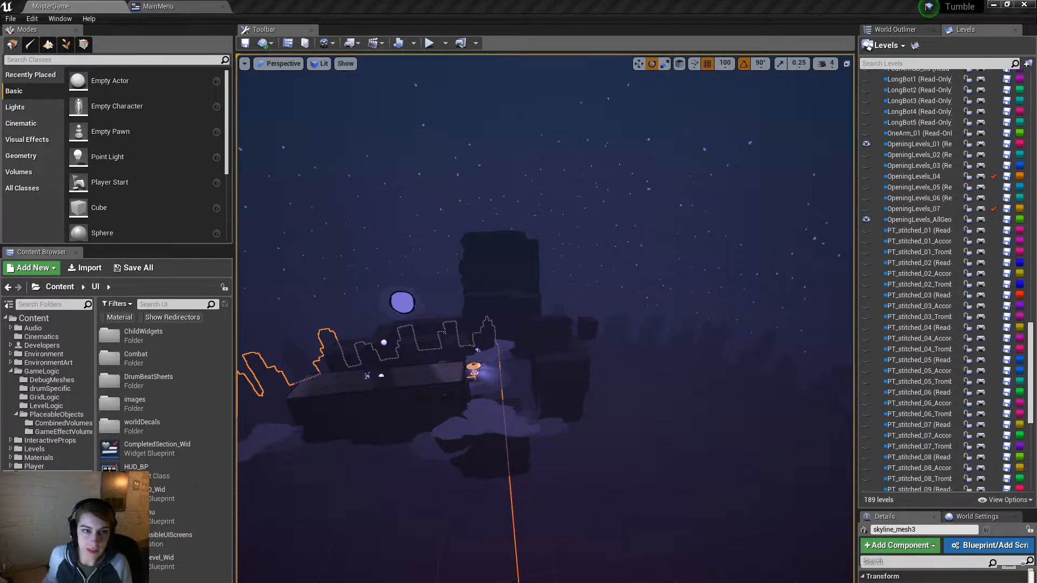
Step: Run the game with the blueprints recompiled, view its main menu full screen, and quit the session
left_click(429, 43)
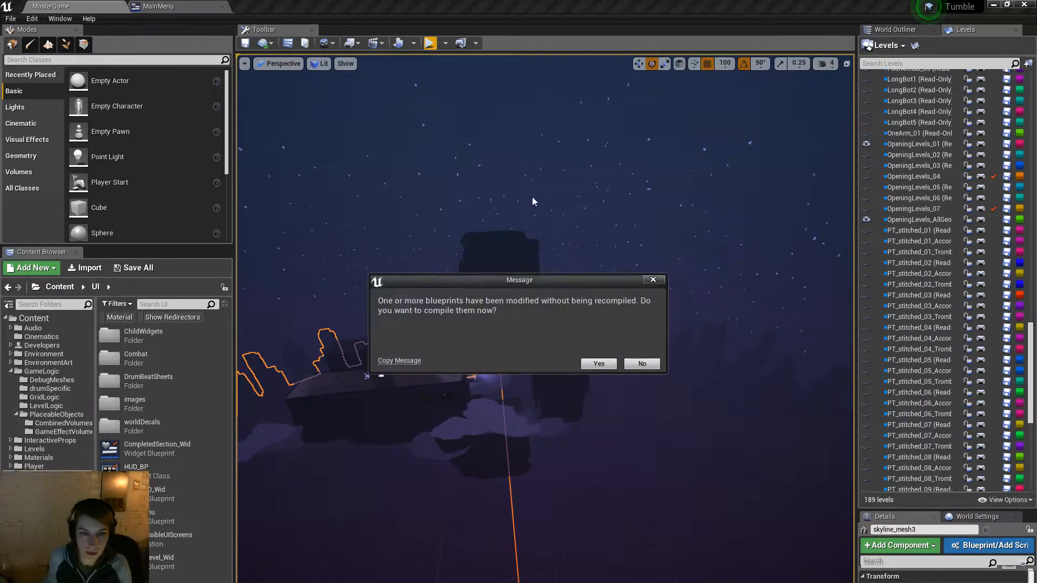
left_click(606, 363)
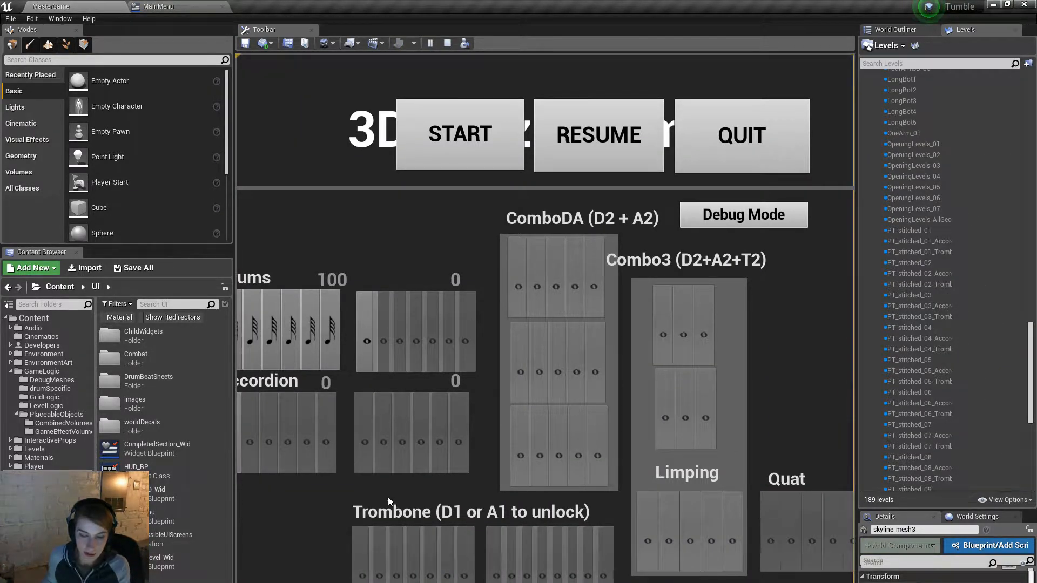
key("F11")
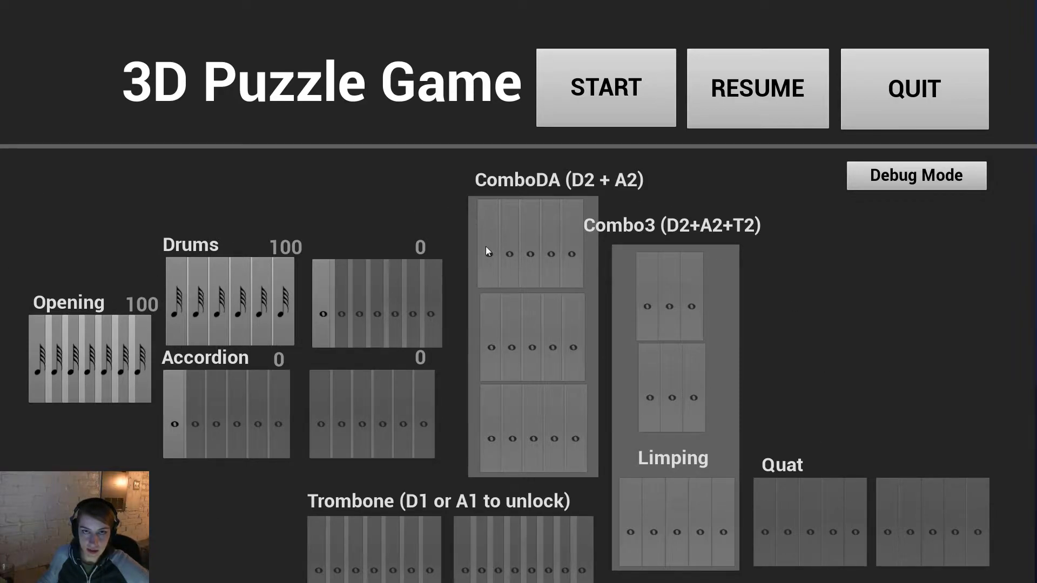
left_click(896, 88)
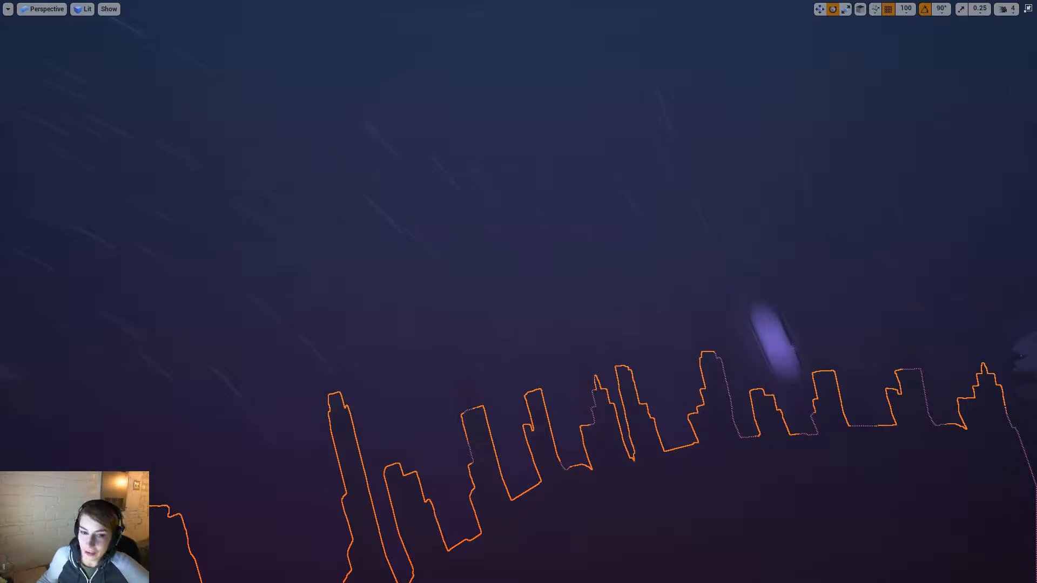
Step: Examine the Opening level's platforms, cymbal goal and background scenery in the editor viewport
right_click_drag(519, 292, 664, 270)
mouse_move(527, 520)
right_mouse_down()
mouse_move(548, 500)
mouse_move(535, 556)
mouse_move(540, 535)
right_mouse_up()
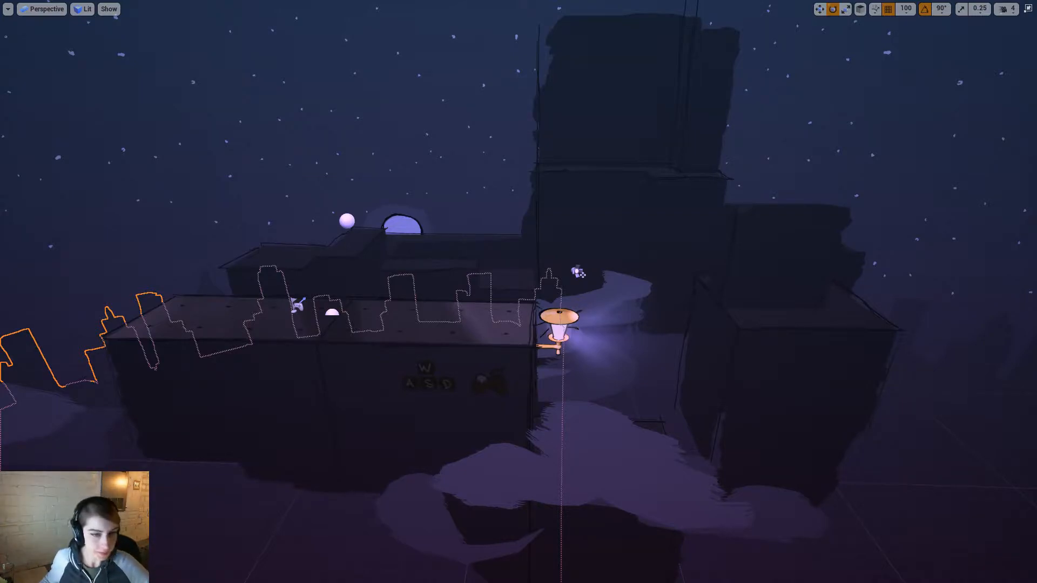
mouse_move(923, 260)
right_mouse_down()
mouse_move(941, 255)
mouse_move(915, 259)
mouse_move(928, 250)
right_mouse_up()
key("s")
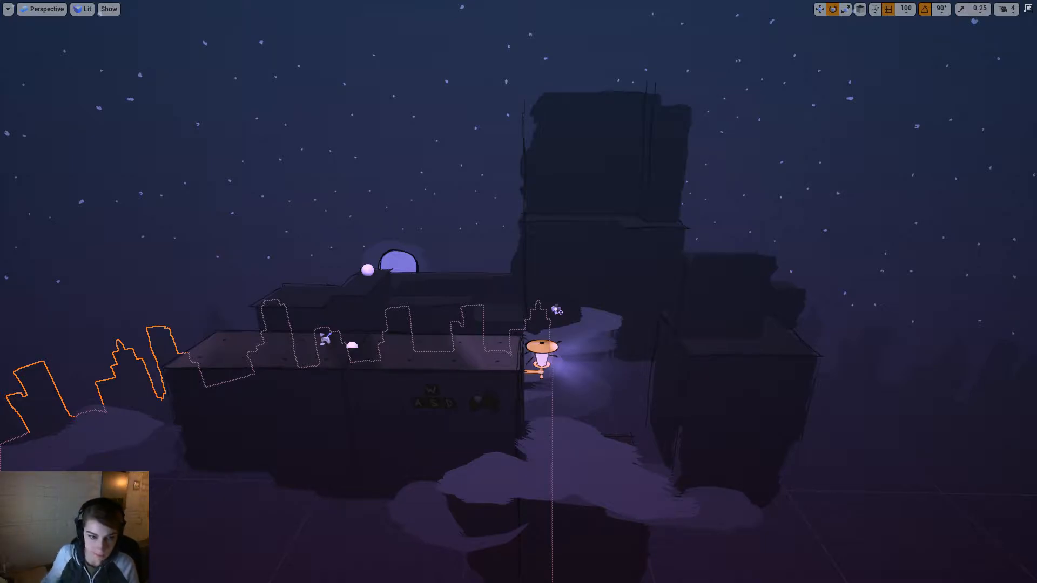
key("w")
mouse_move(409, 425)
right_mouse_down()
mouse_move(397, 448)
mouse_move(410, 425)
right_mouse_up()
key("s")
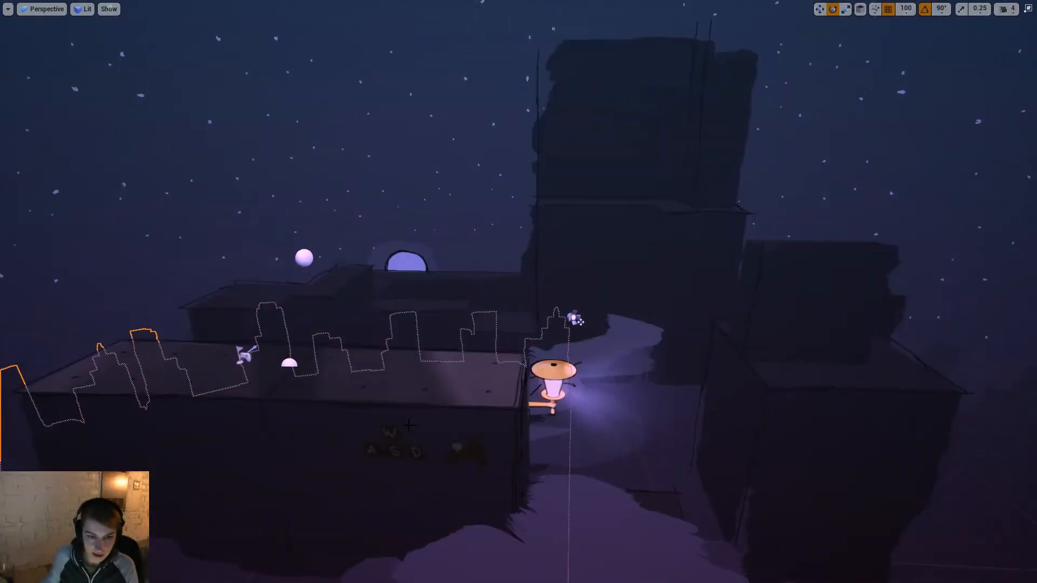
Step: Start another play session with the blueprints recompiled and enter the first Opening level
key("alt+p")
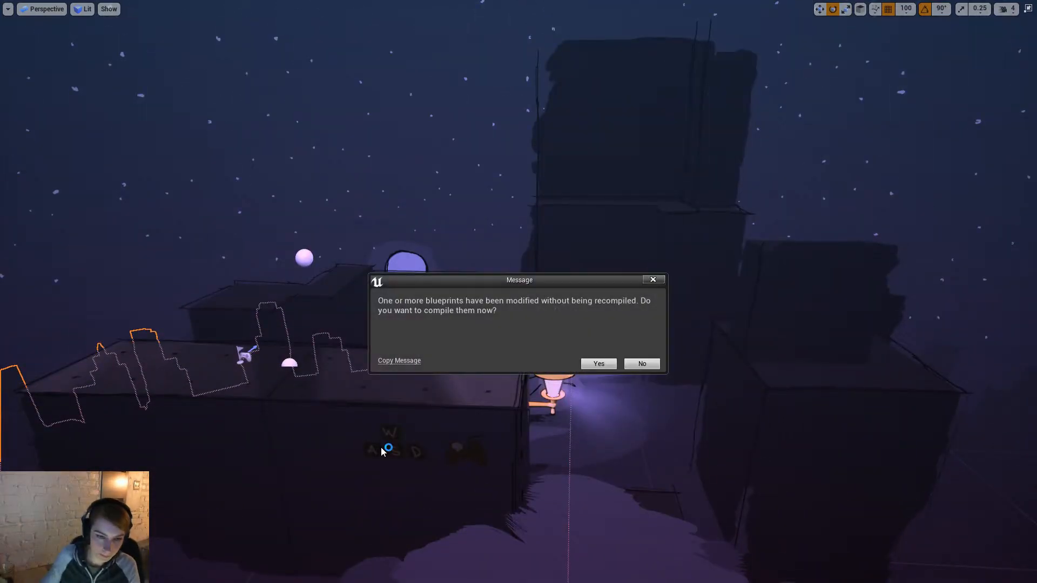
left_click(586, 366)
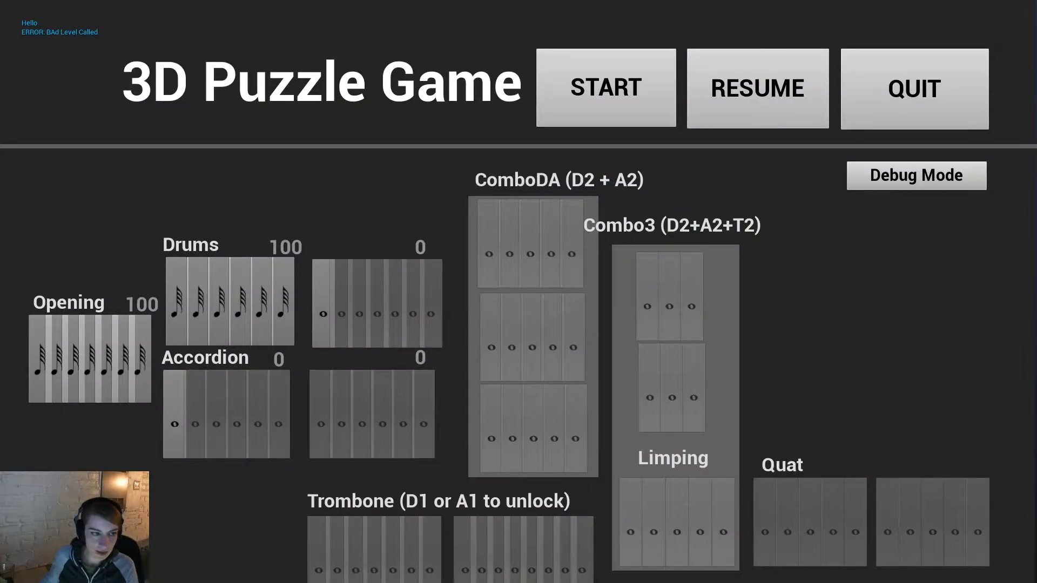
left_click(36, 390)
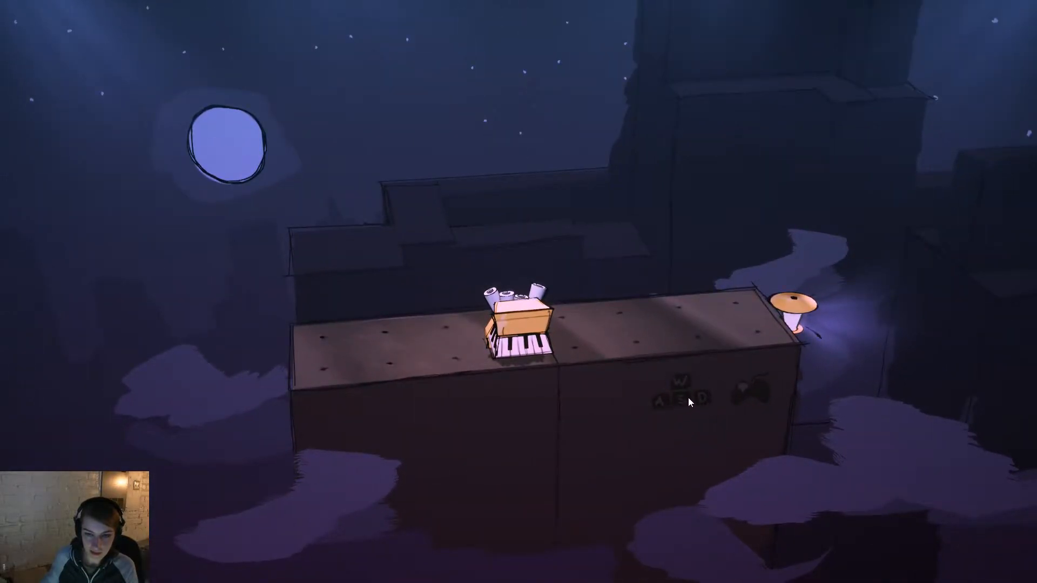
Step: Move the keyboard character along the WASD platform to the cymbal and try out movement in the second level
key("d")
key("d")
key("d")
key("d")
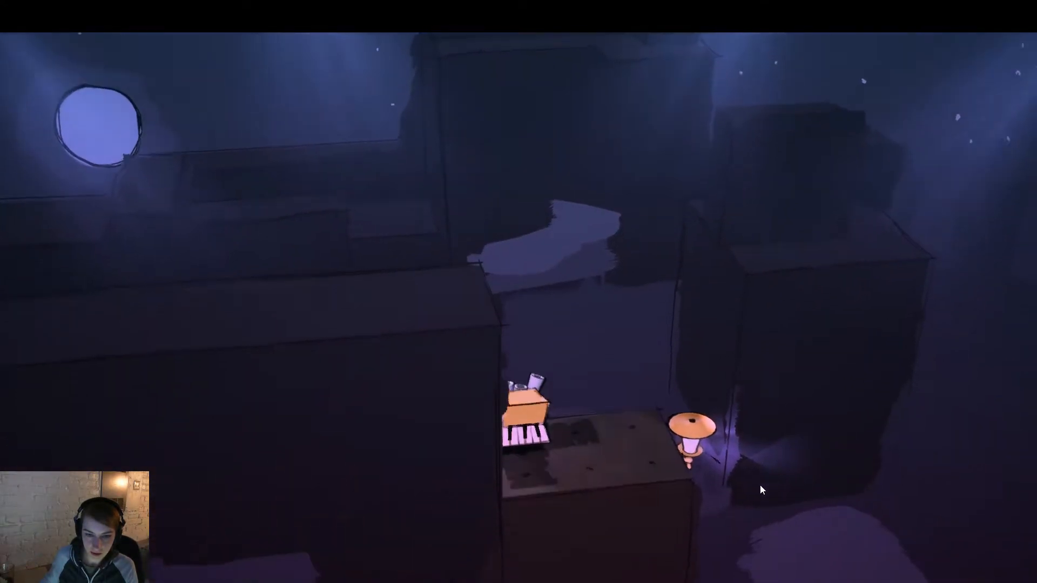
key("a")
key("d")
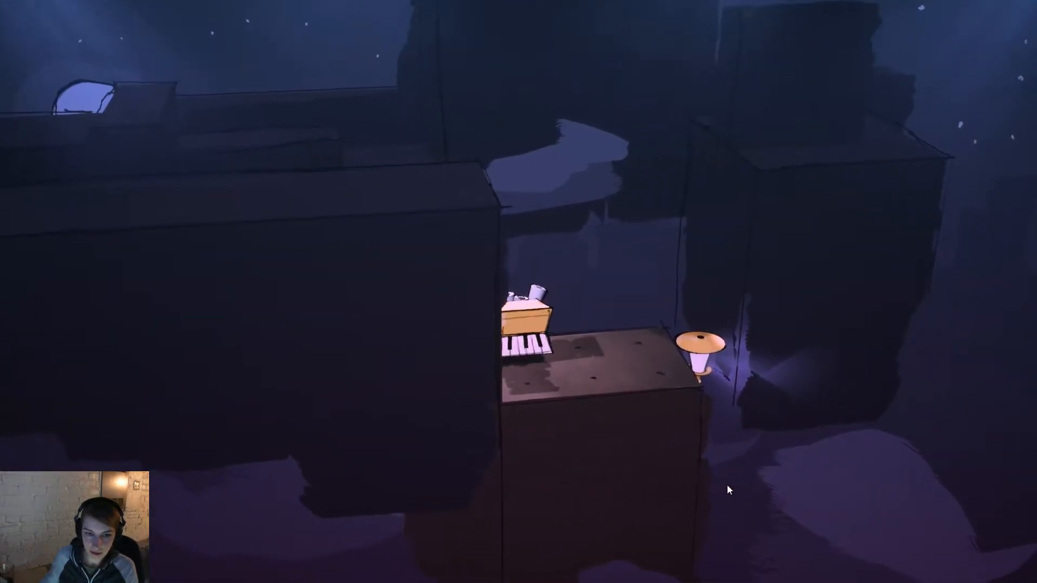
Step: Roll the keyboard character off the front edge of the platform, then guide it to the cymbal goal
key("s")
key("s")
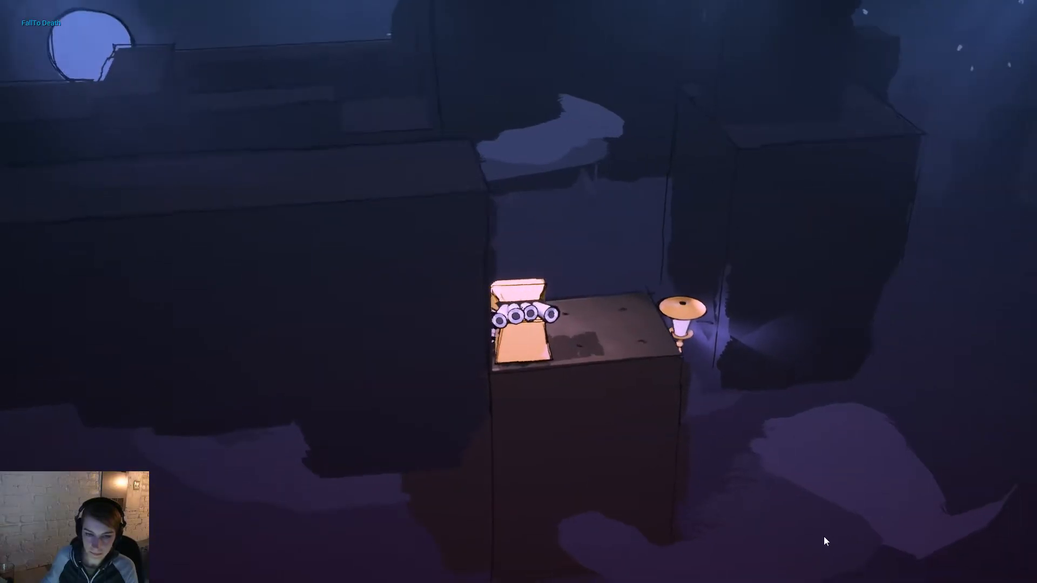
key("d")
key("d")
key("w")
key("d")
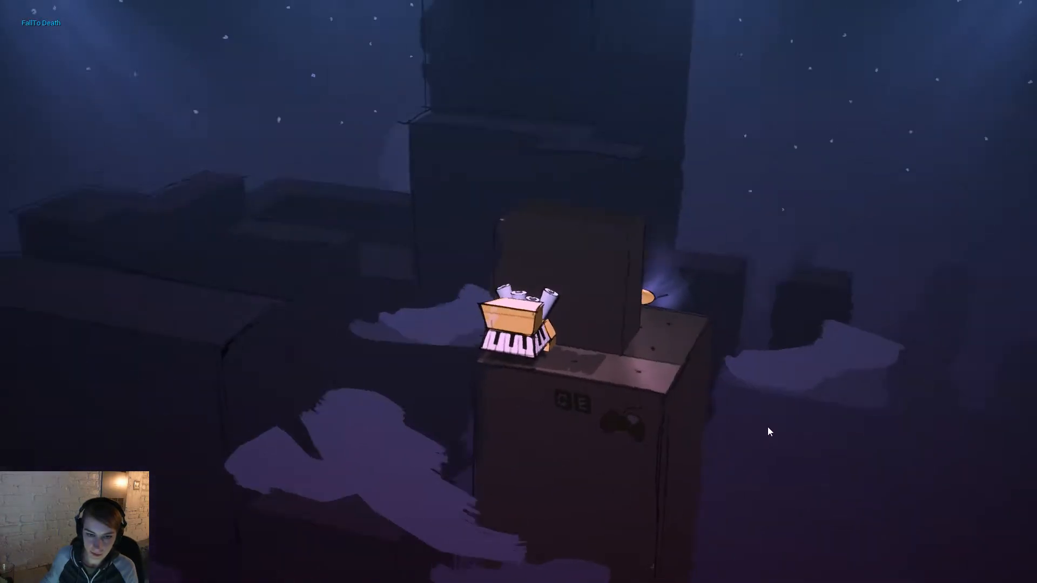
Step: Rotate the game camera around the platform with the camera-control hints and move the keyboard character on to its goal
left_click_drag(902, 387, 663, 418)
key("d")
key("d")
key("d")
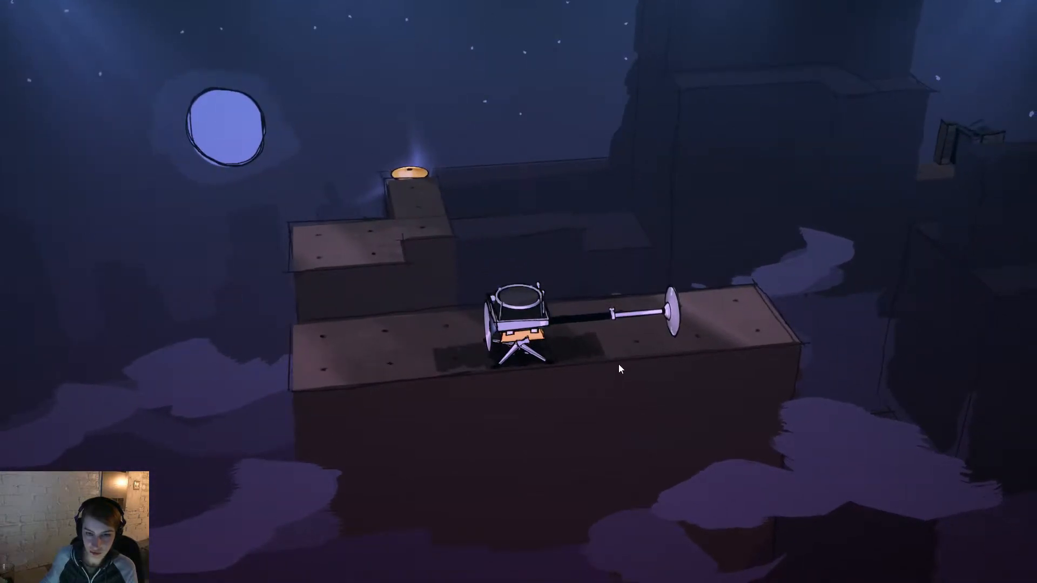
Step: Try out the keyboard character's movement on the platform, then end the play session
key("a")
key("d")
key("Escape")
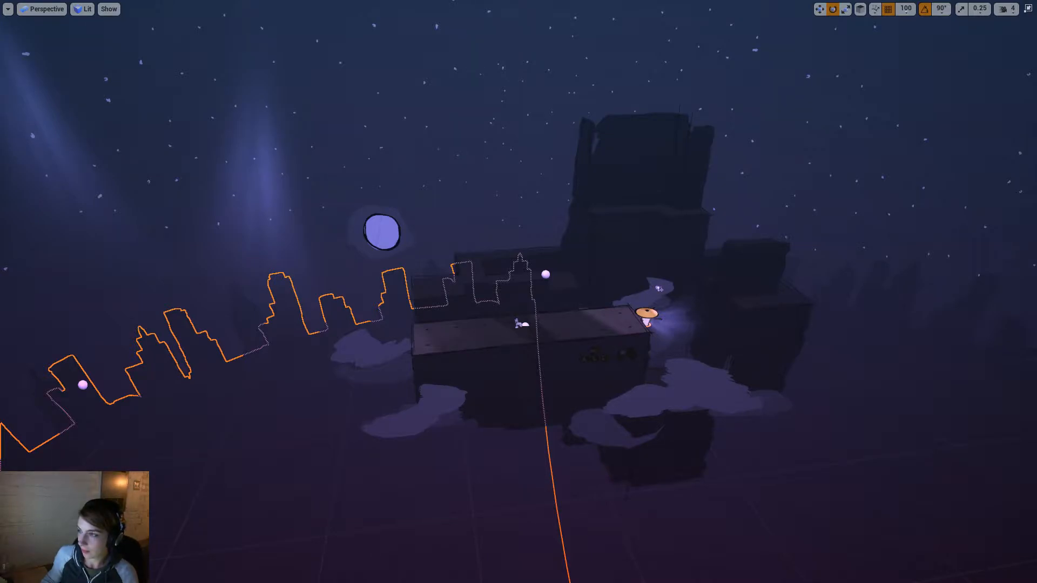
mouse_move(736, 479)
right_mouse_down()
mouse_move(707, 483)
mouse_move(736, 470)
right_mouse_up()
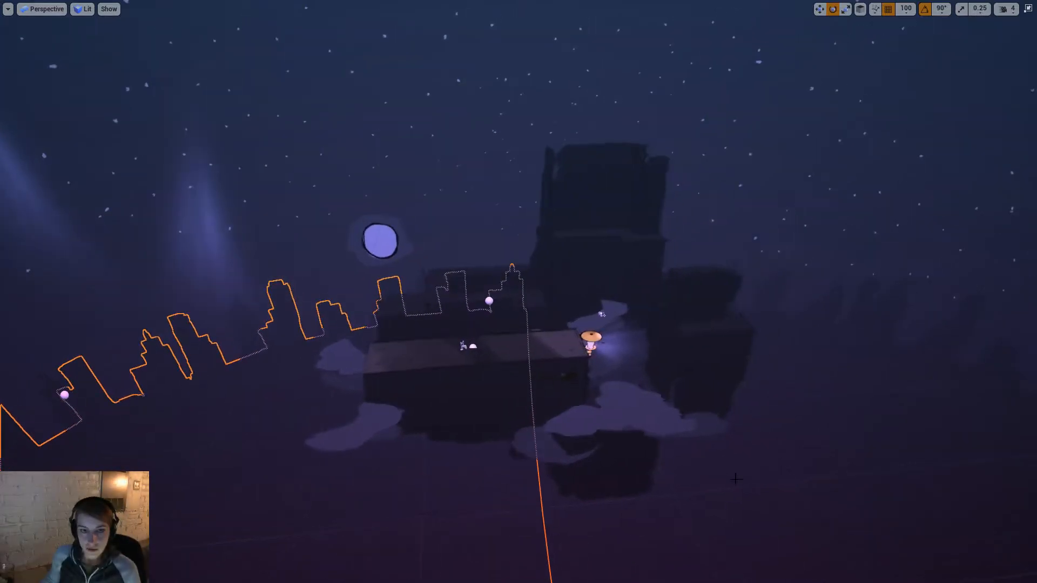
Step: Start a play session with the blueprints recompiled, try Debug Mode on the main menu, and quit the game
key("alt+p")
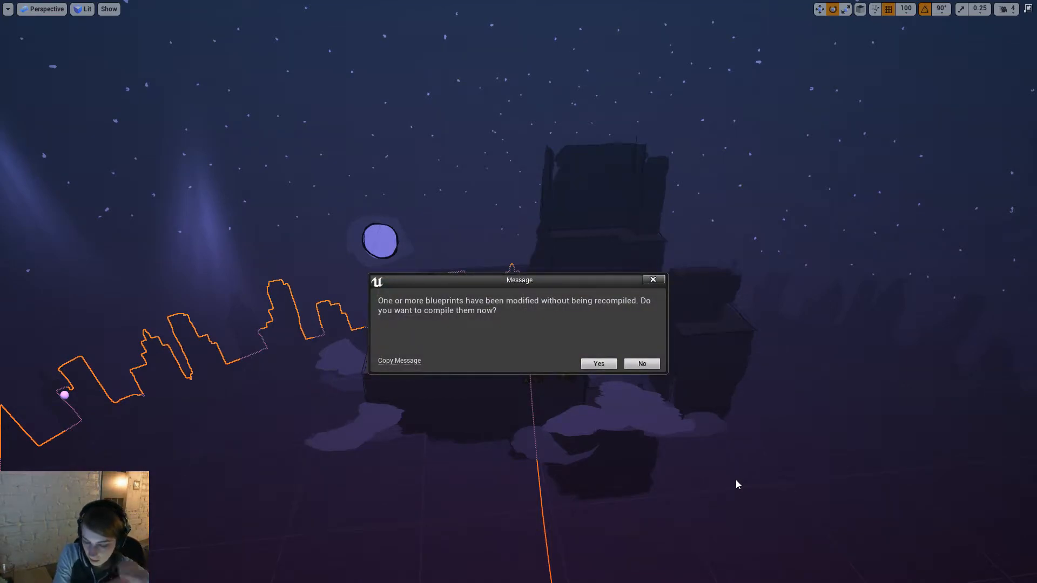
left_click(596, 363)
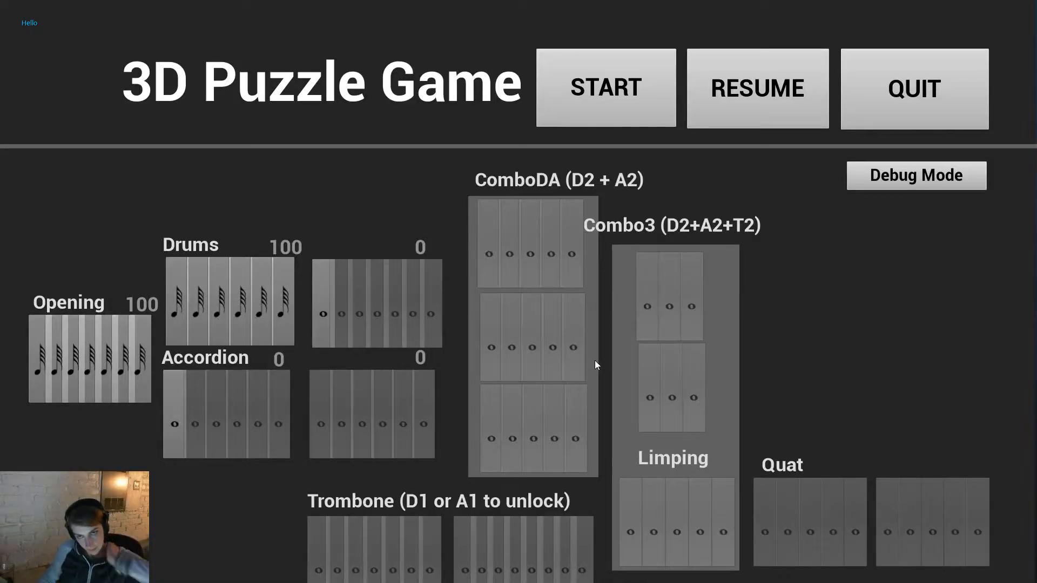
left_click(907, 175)
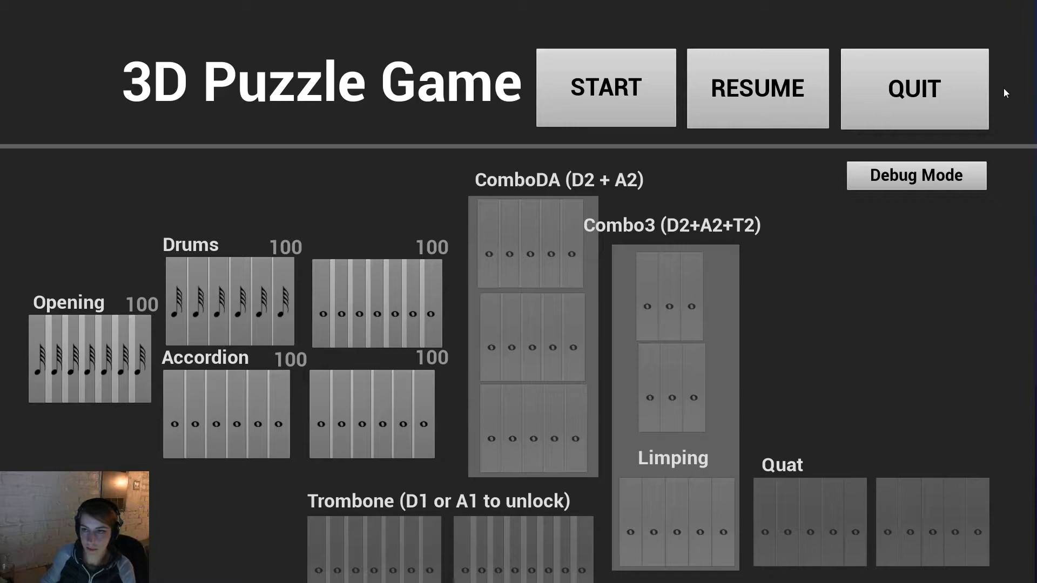
left_click(900, 88)
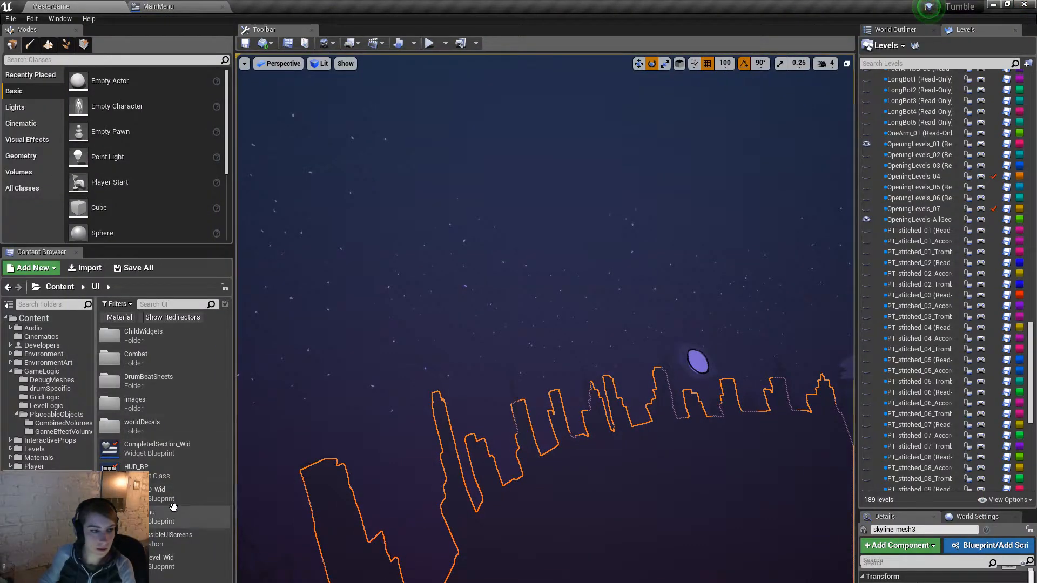
Step: Open the MainMenu widget blueprint from the UI folder in its Designer view
left_click(173, 511)
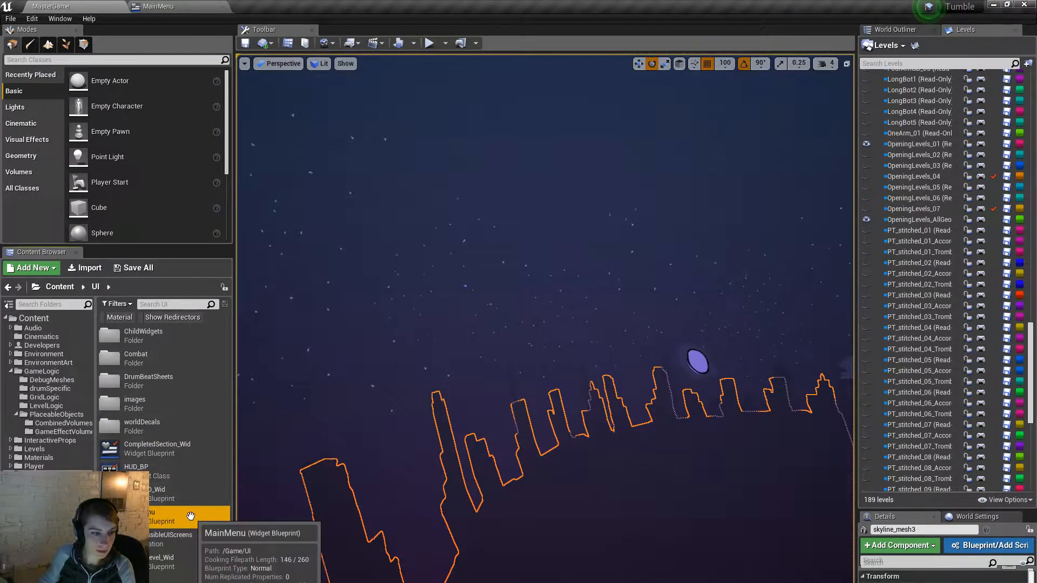
double_click(174, 510)
left_click(960, 46)
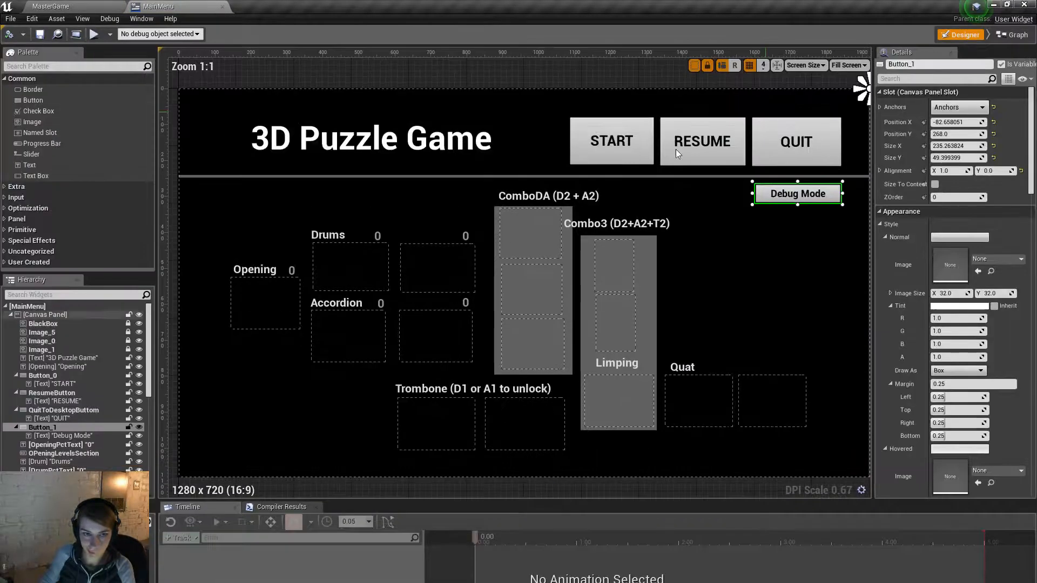
Step: Set the visibility of both Drums percentage texts to Hidden
left_click(380, 236)
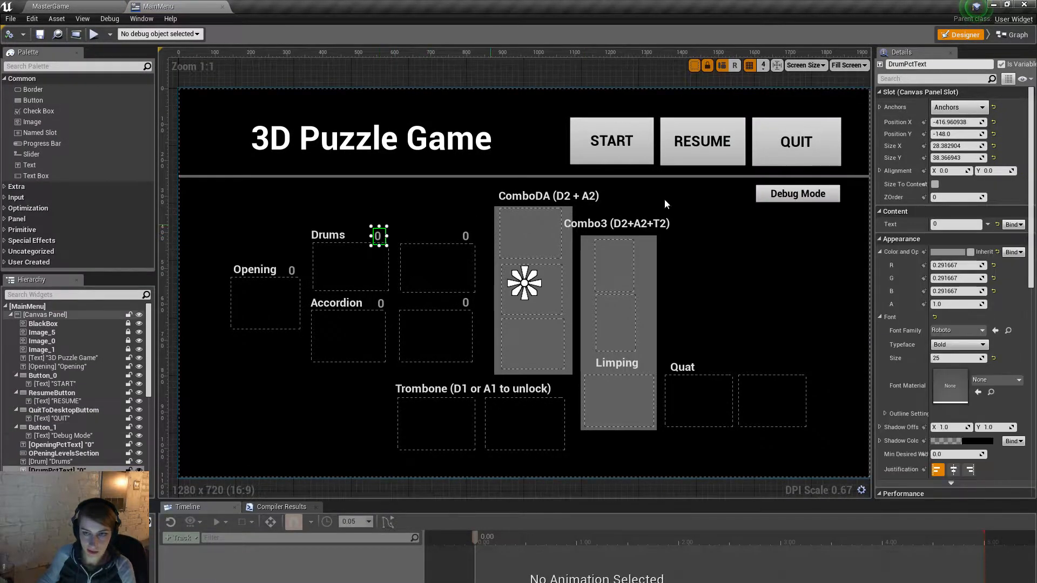
left_click(963, 79)
type("vis")
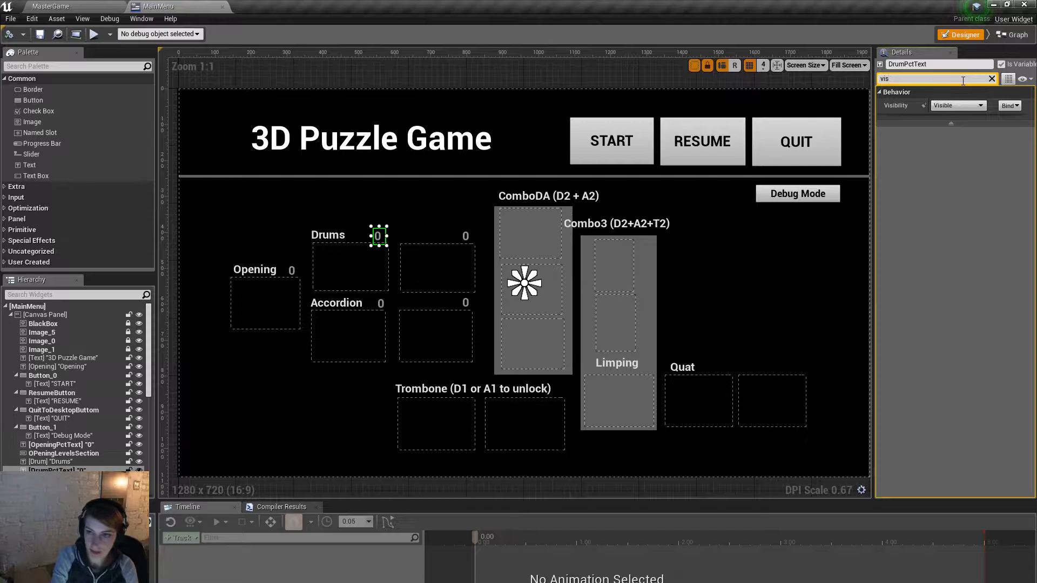
left_click(972, 105)
left_click(950, 132)
left_click(467, 236)
left_click(957, 105)
left_click(950, 133)
Step: Set the visibility of both Accordion percentage texts to Hidden
left_click(466, 303)
left_click(964, 105)
left_click(954, 128)
left_click(382, 303)
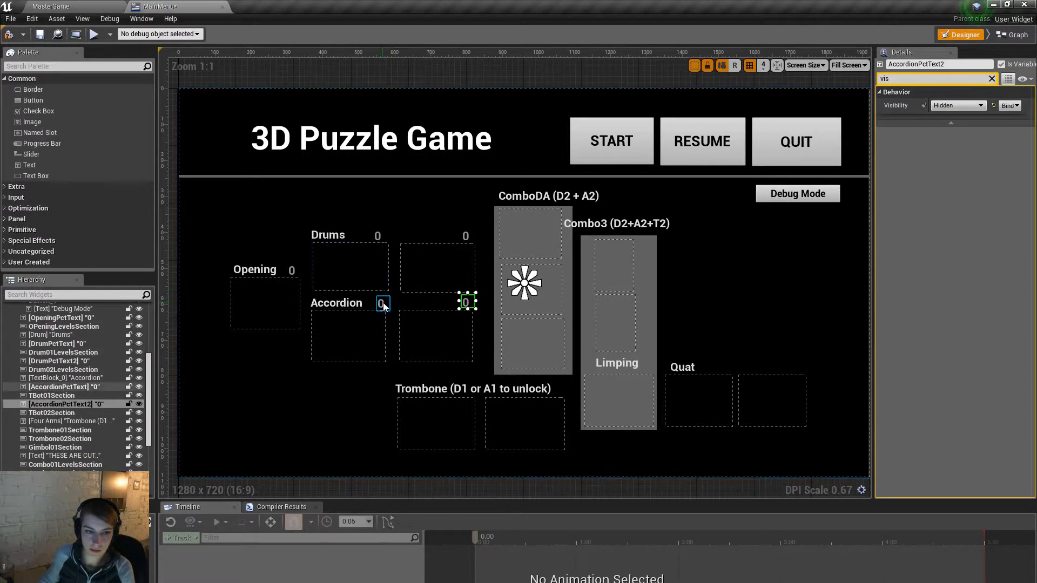
left_click(968, 107)
left_click(940, 128)
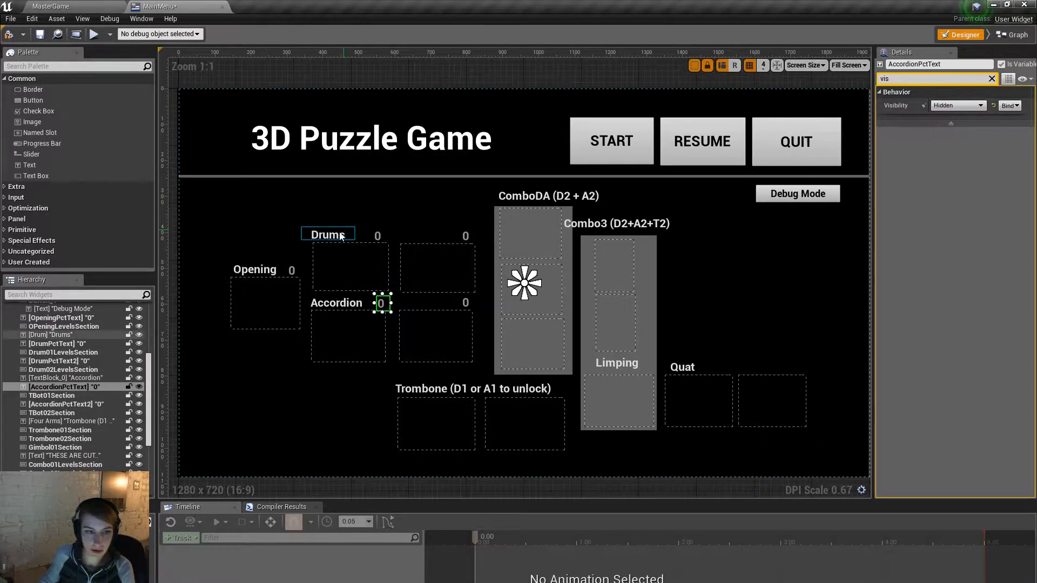
Step: Set the Opening percentage text's visibility to Hidden and save the MainMenu widget
left_click(285, 275)
left_click(294, 273)
left_click(983, 106)
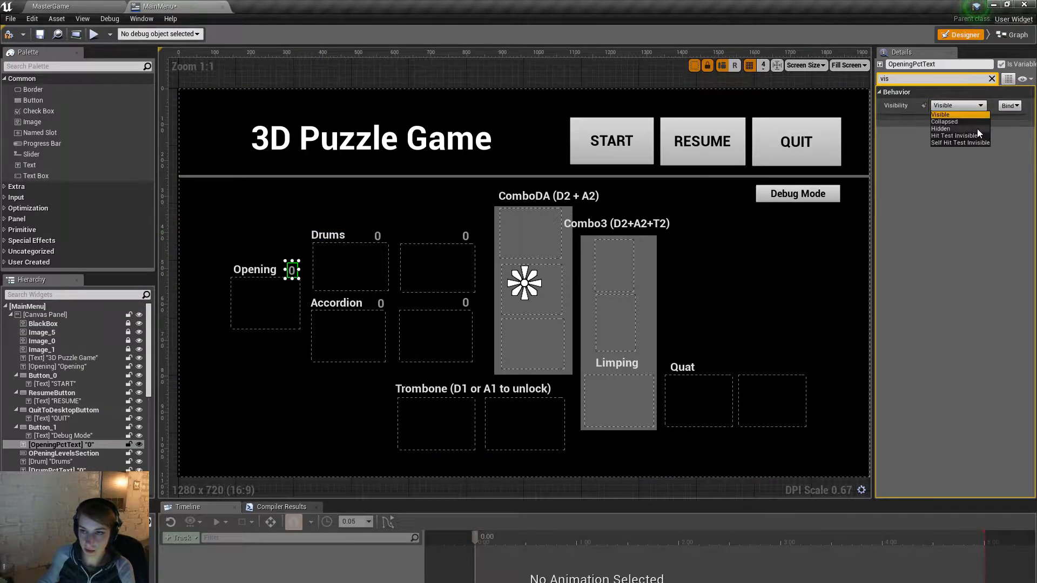
left_click(967, 128)
left_click(376, 493)
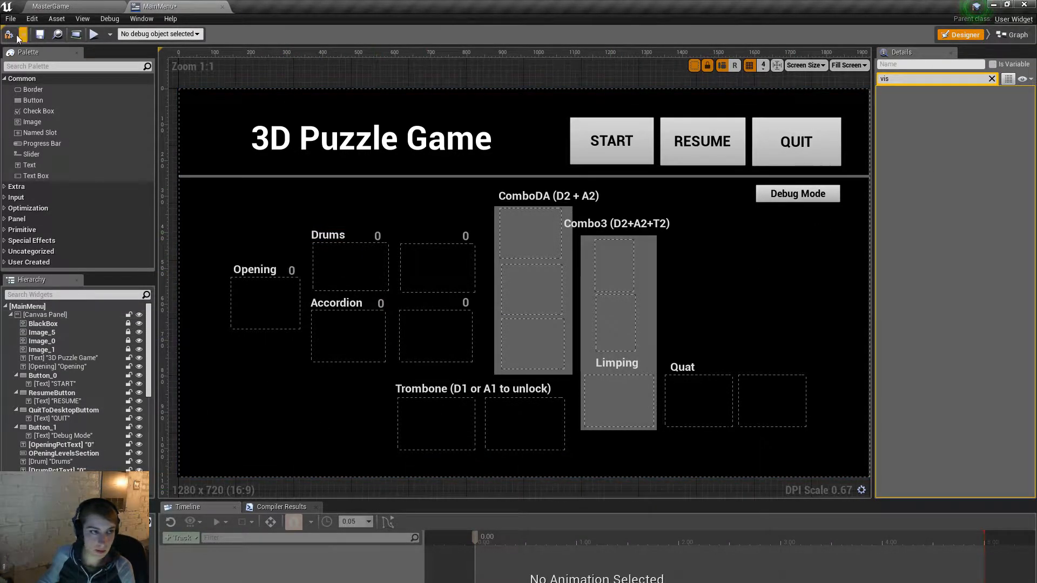
left_click(39, 35)
Step: Playtest the MasterGame level with blueprints recompiled, checking the main menu and its Debug Mode without percentages, and end the session
left_click(52, 6)
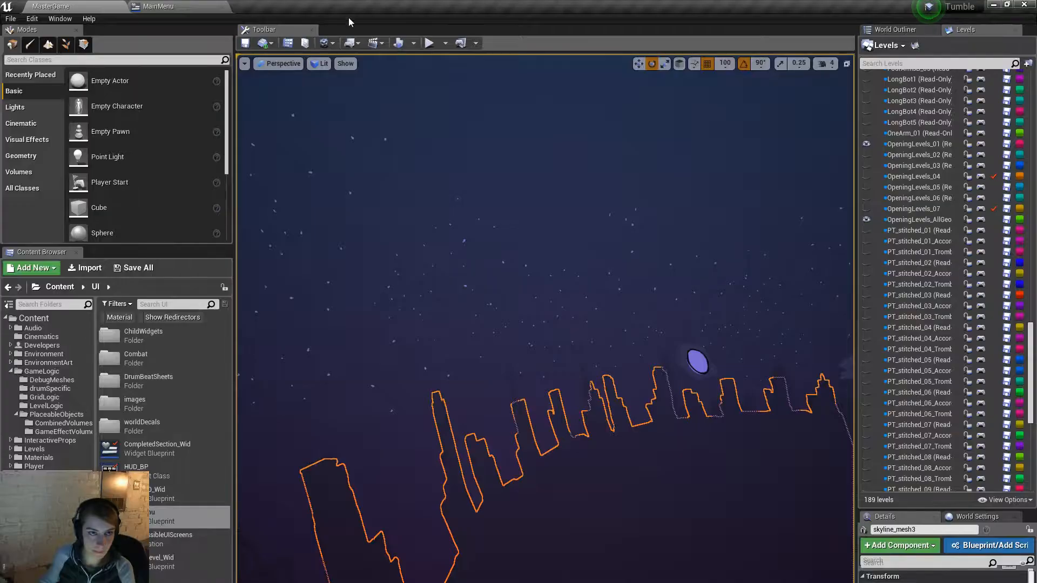
left_click(429, 43)
left_click(599, 364)
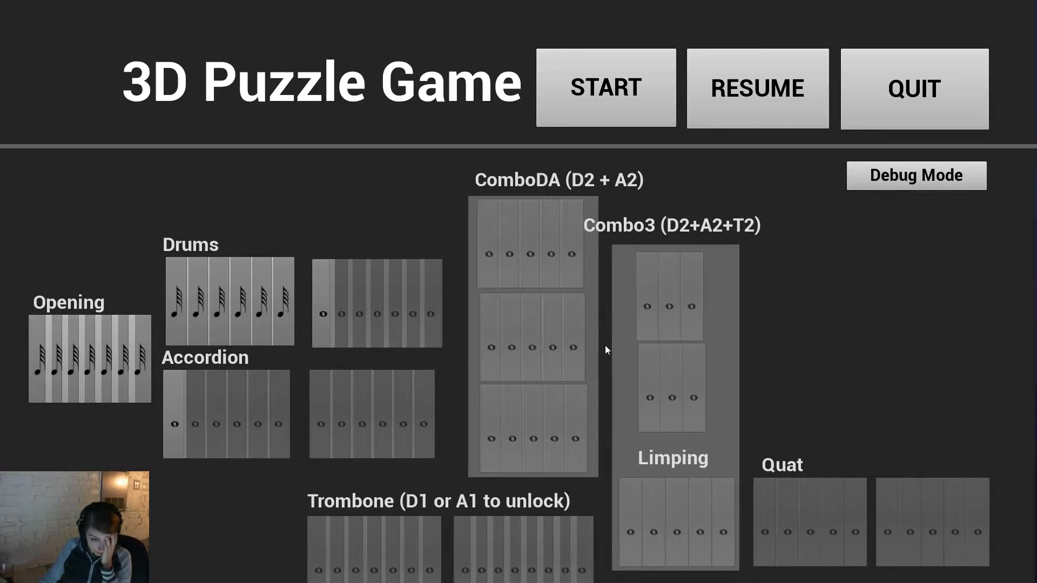
left_click(889, 186)
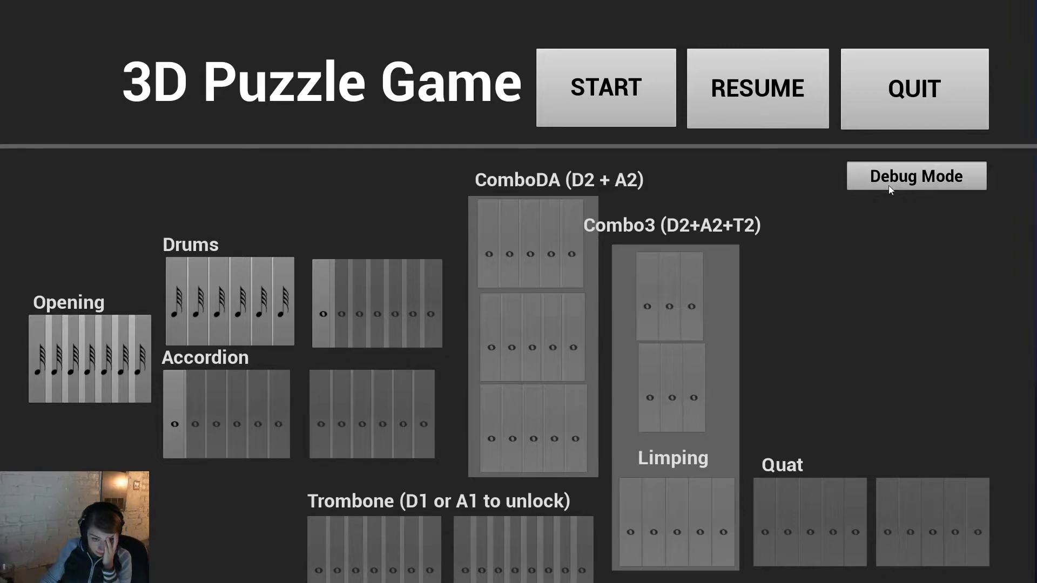
key("Escape")
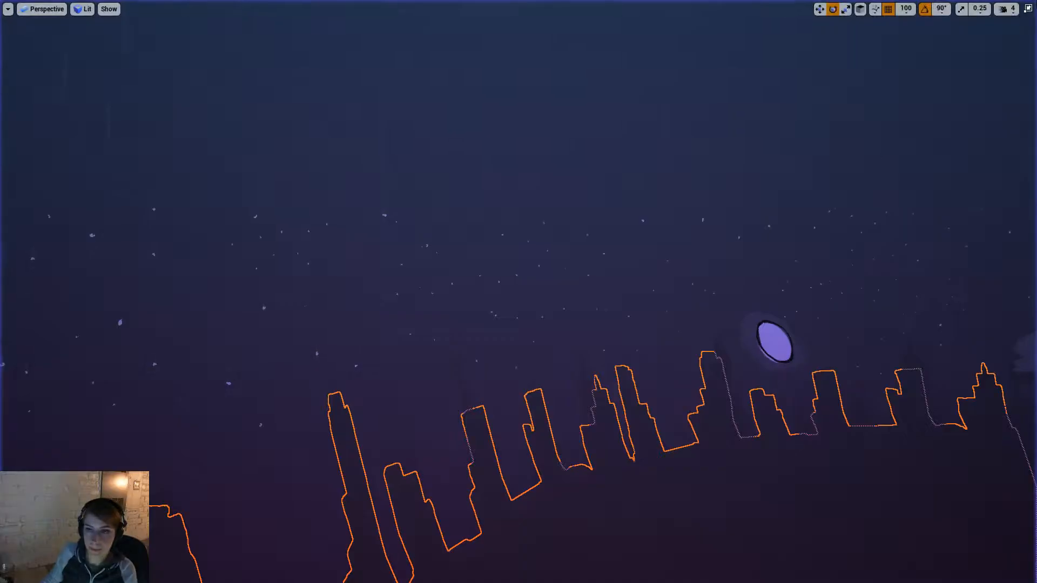
Step: Leave the full-screen viewport and dock the floating asset editors, from MainHUD_Wid through levelButton and GameMode_BP, into the main editor window
left_click(1028, 9)
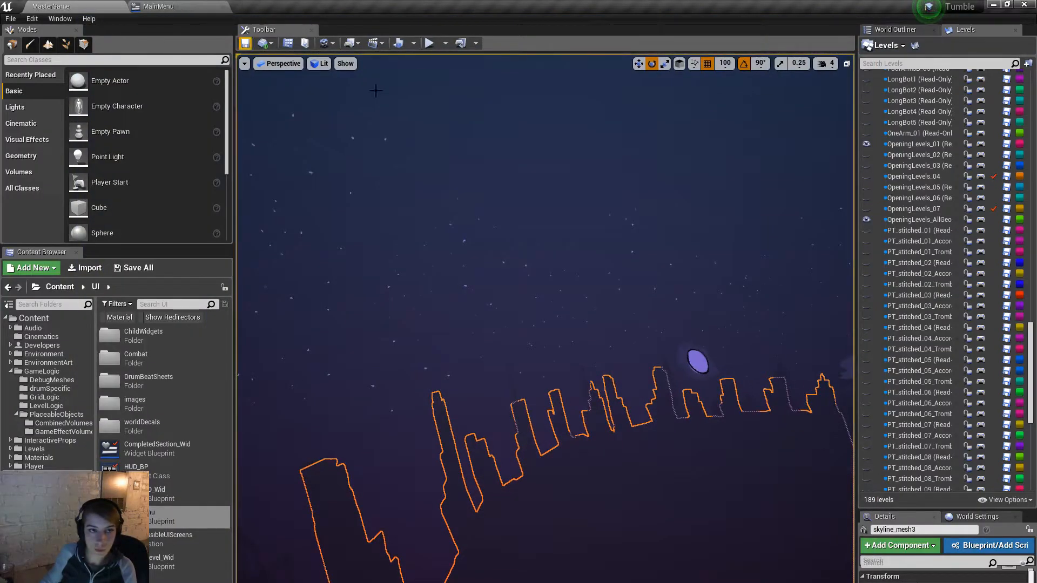
left_click_drag(1036, 162, 631, 106)
left_click_drag(424, 112, 395, 5)
left_click_drag(477, 114, 475, 6)
left_click_drag(443, 114, 585, 5)
left_click_drag(575, 110, 675, 6)
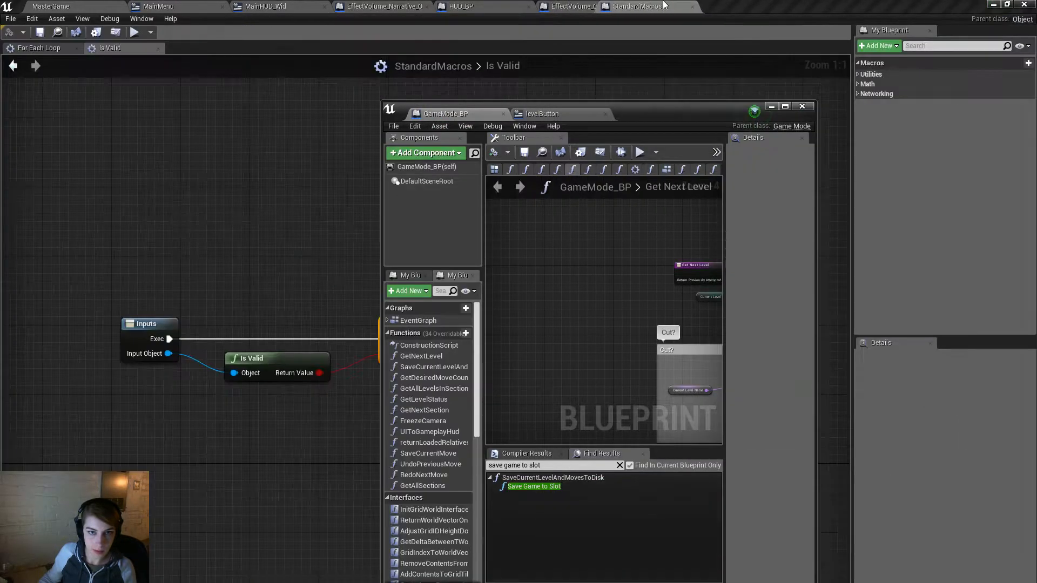
left_click_drag(579, 116, 777, 5)
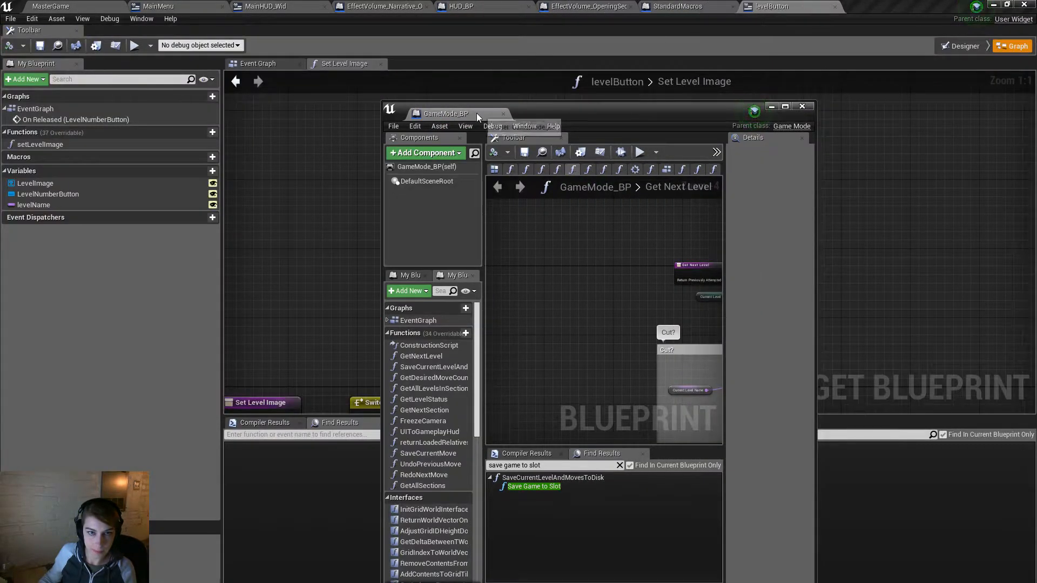
left_click_drag(445, 114, 879, 5)
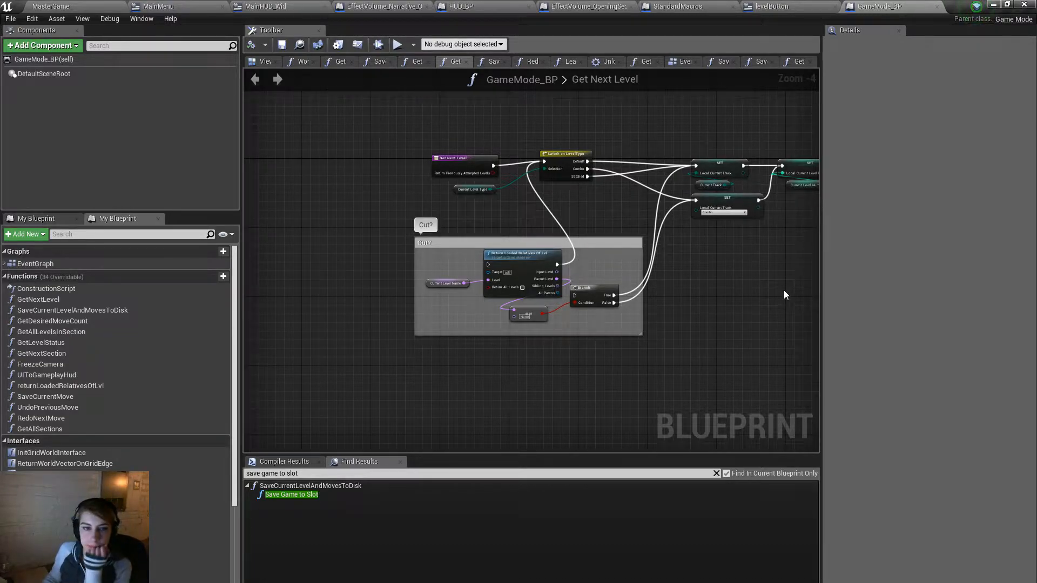
Step: In MainMenu's CreateLevelButtons function, disconnect the Is Valid node's execution input in "Set the pct completed Text" and save the widget
right_click_drag(782, 275, 697, 329)
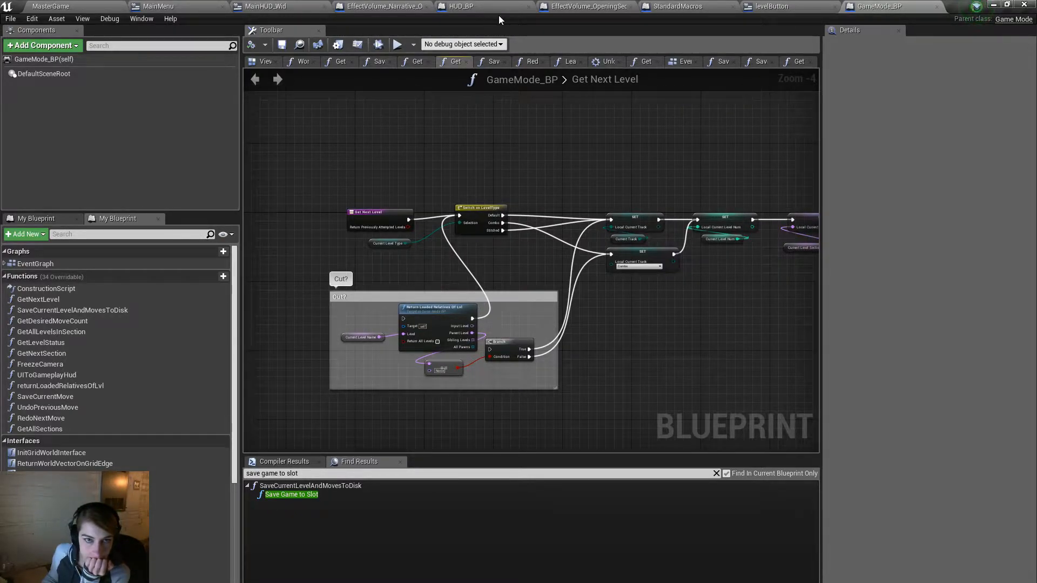
left_click(265, 6)
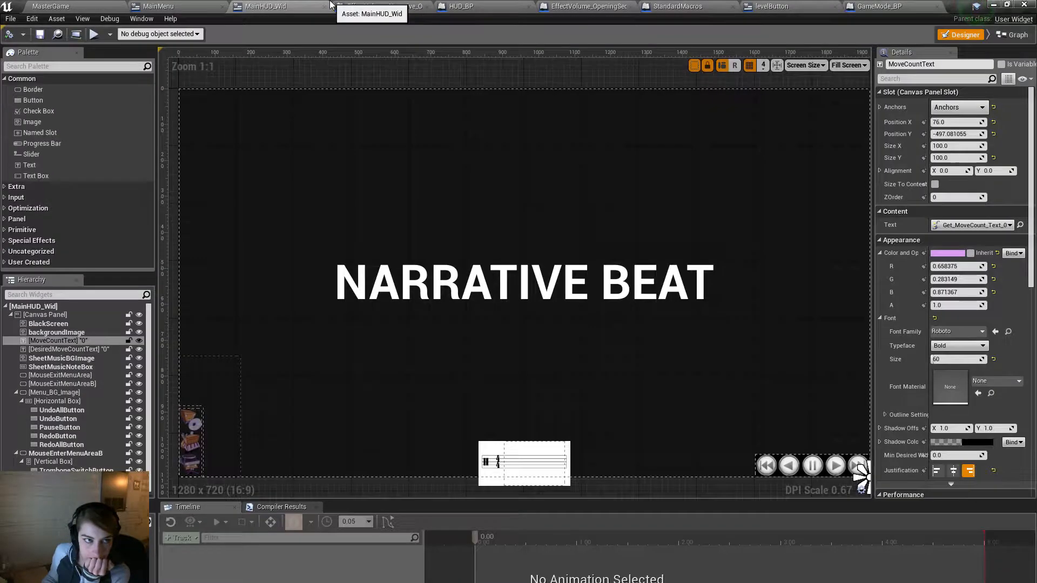
left_click(185, 6)
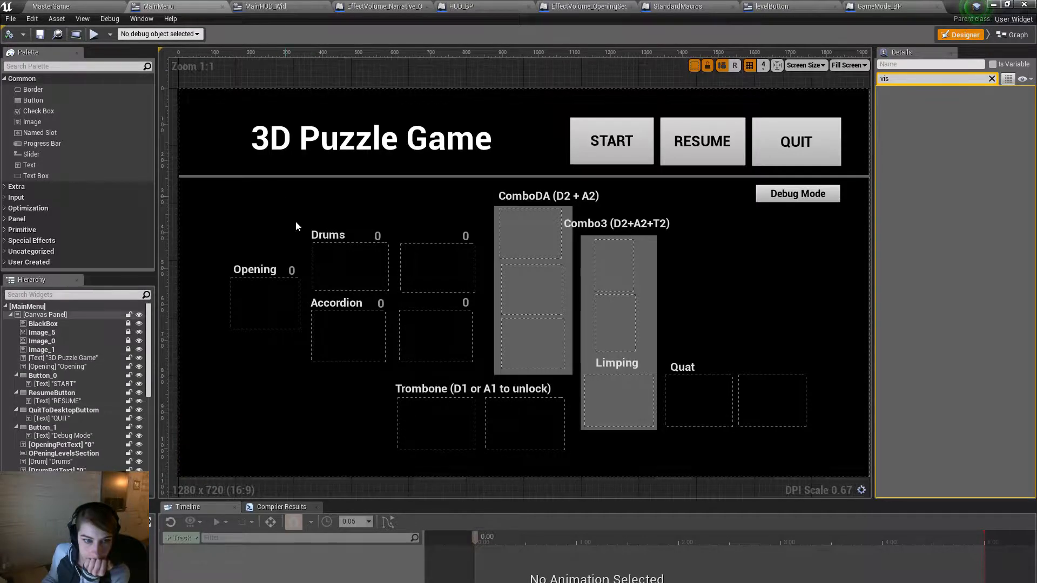
left_click(1000, 37)
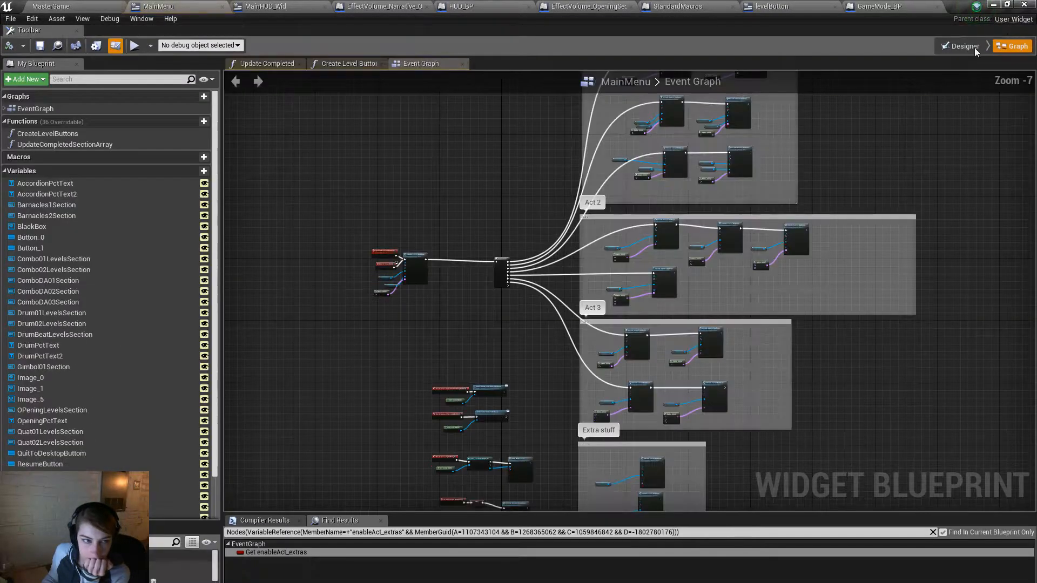
double_click(123, 136)
right_click_drag(431, 307, 698, 347)
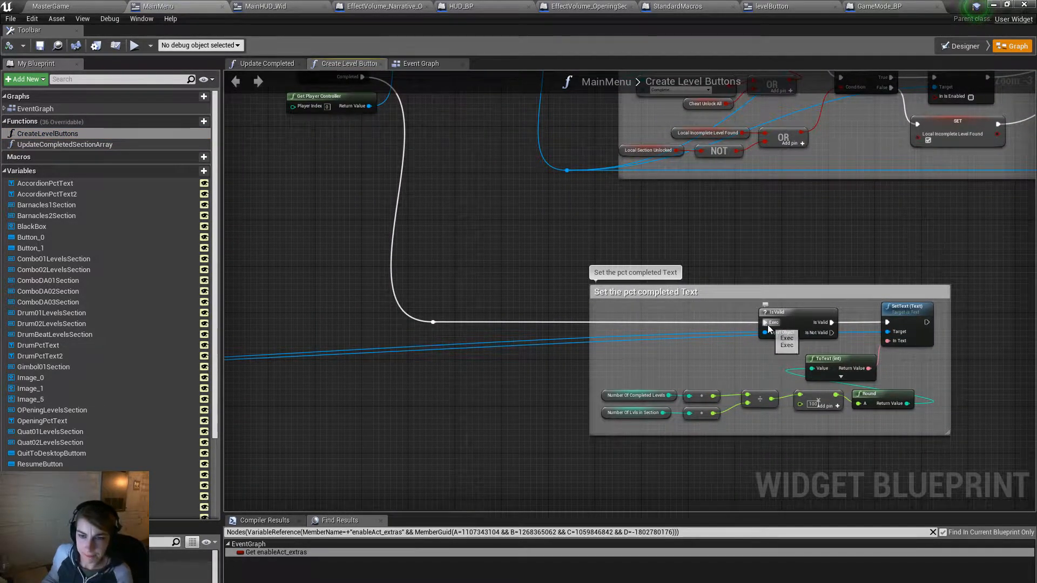
left_click(767, 325, "alt")
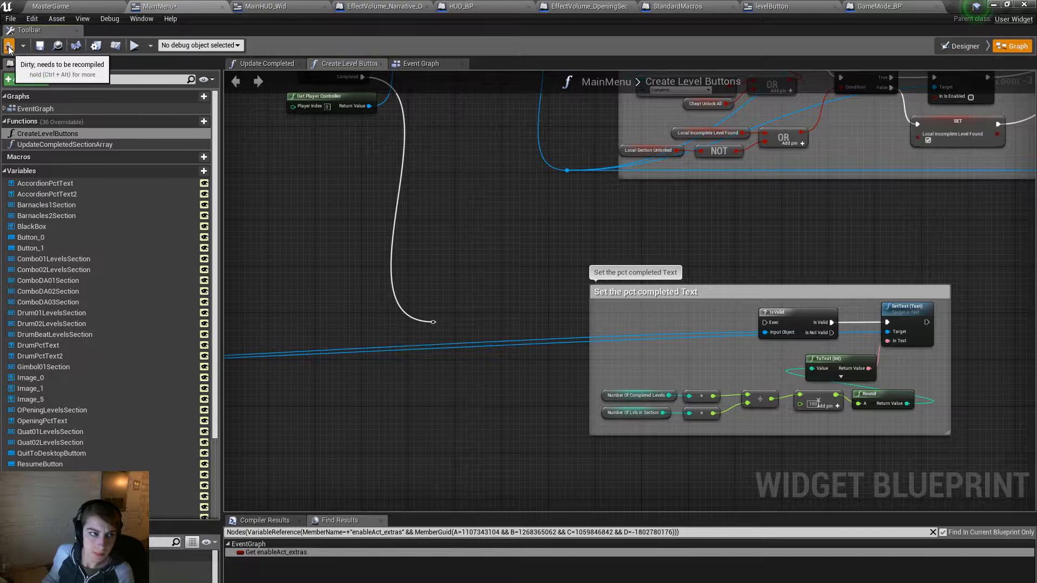
left_click(41, 48)
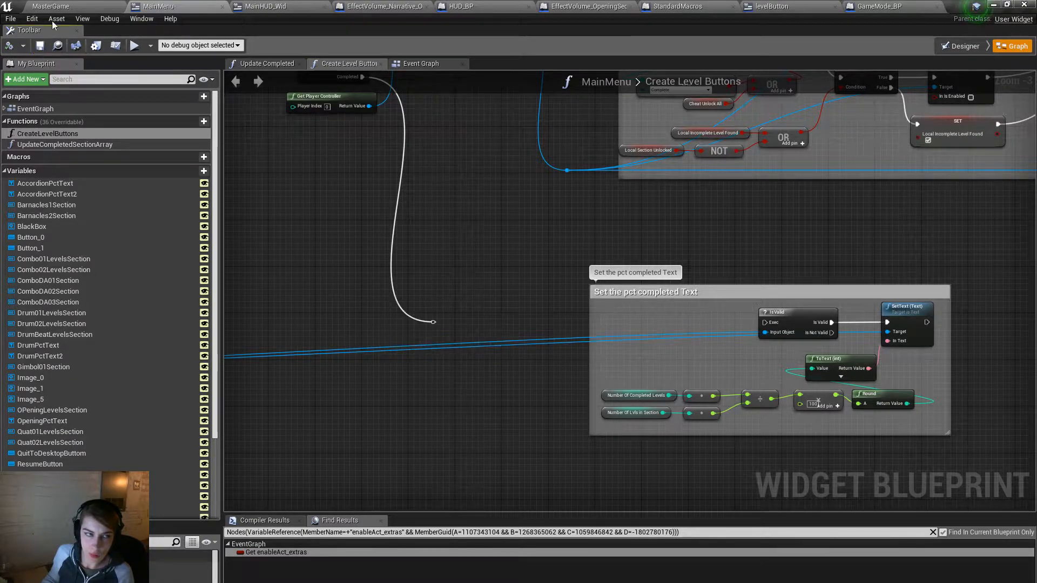
Step: Playtest MasterGame full screen with the blueprints recompiled, unlock levels through Debug Mode on the main menu, and end the session
left_click(51, 6)
left_click(425, 48)
left_click(596, 363)
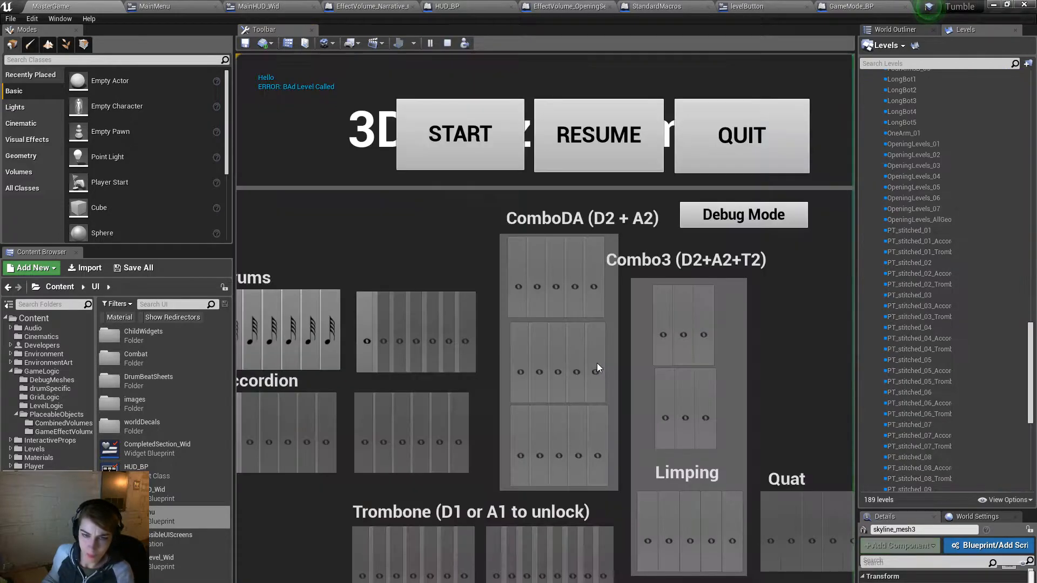
key("F11")
left_click(875, 174)
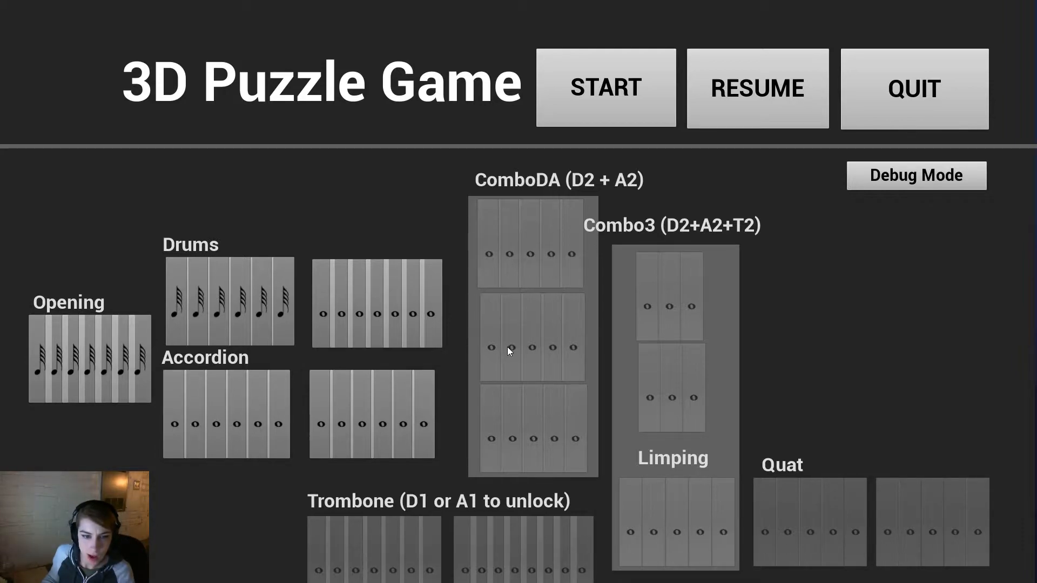
key("Escape")
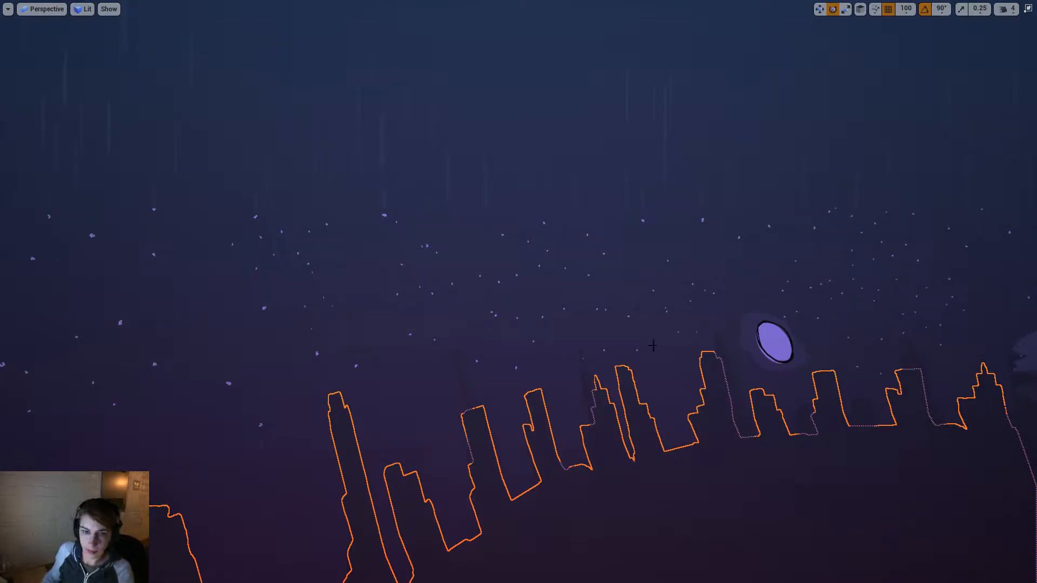
Step: Start another play session with the blueprints recompiled and activate Debug Mode on the reset main menu
key("alt+p")
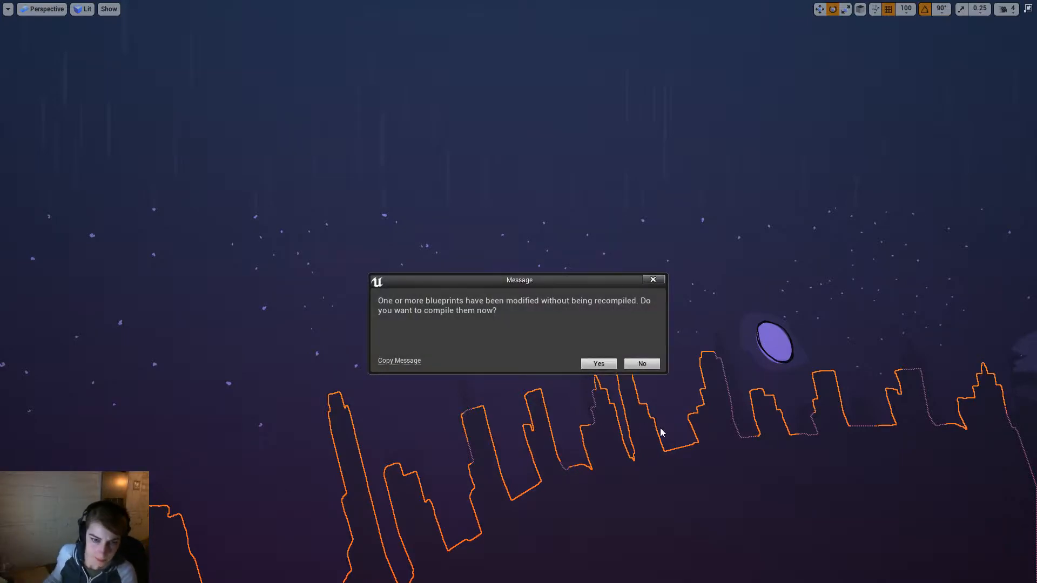
left_click(599, 362)
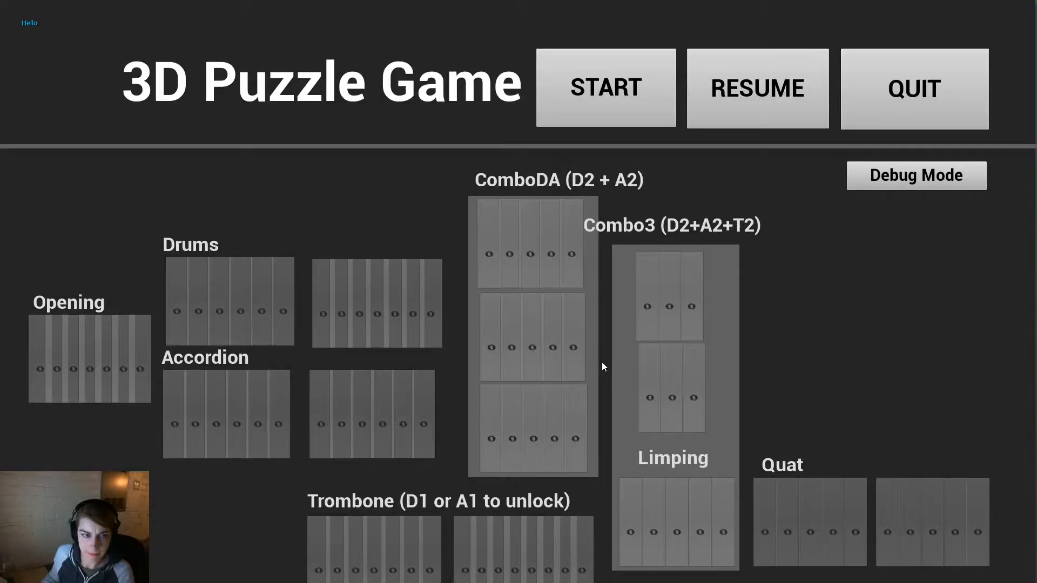
left_click(919, 177)
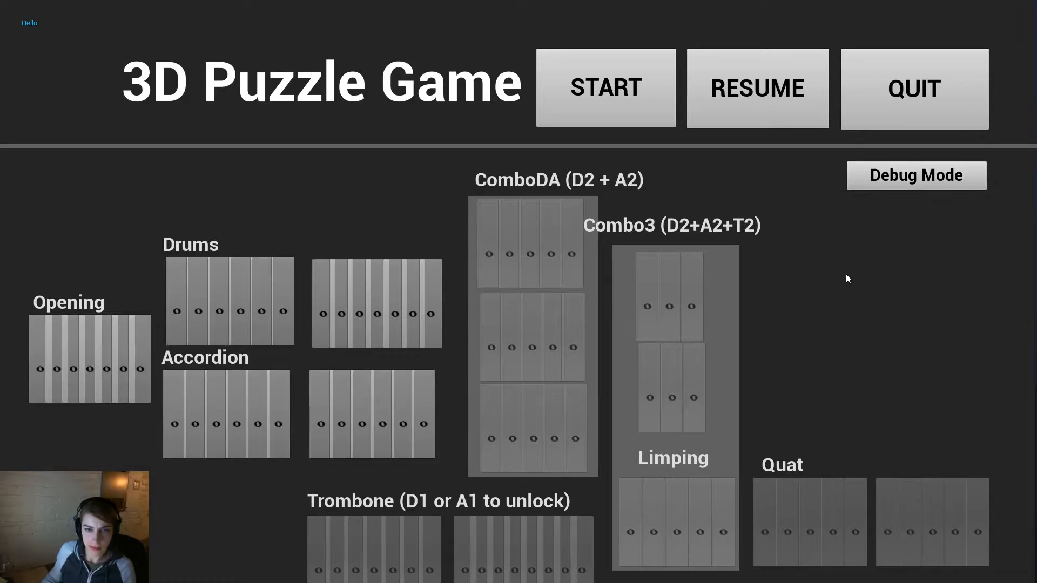
Step: Quit the play session, leave the full-screen viewport, and return to the Trombone02 check at the start of MainMenu's Create Level Buttons function
left_click(914, 89)
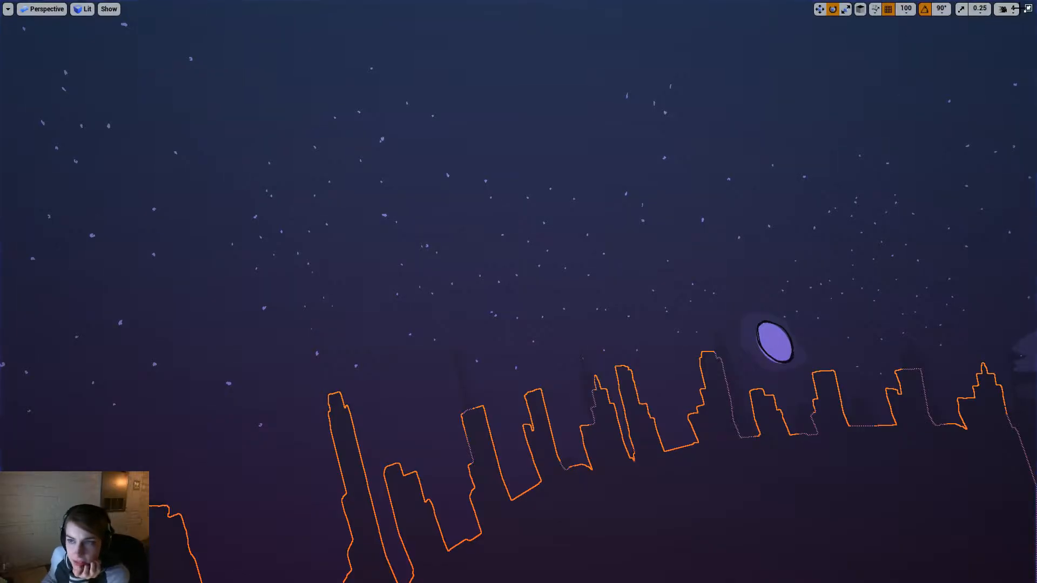
left_click(1027, 9)
left_click(201, 4)
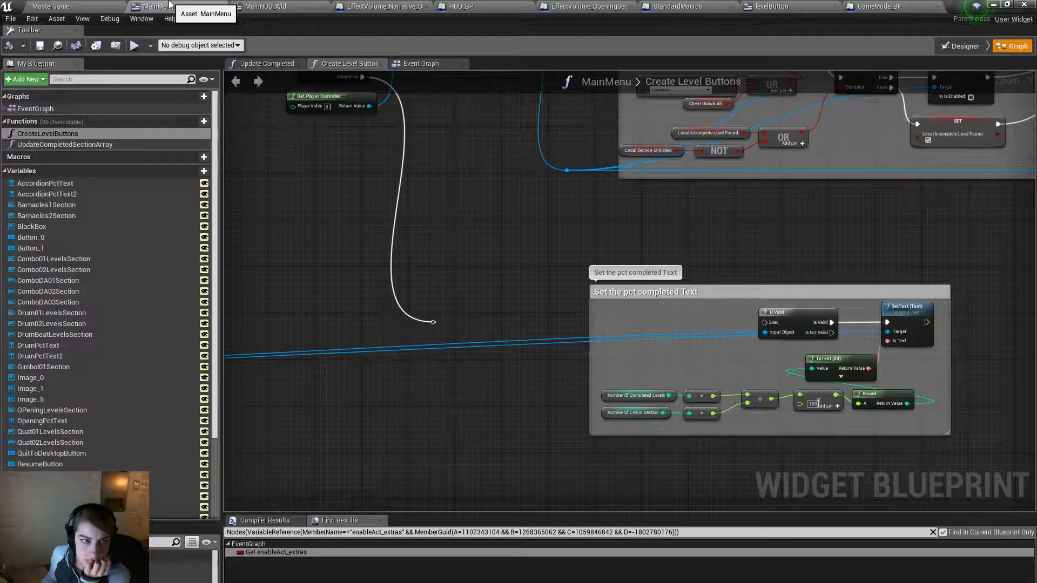
right_click_drag(503, 202, 656, 338)
scroll(656, 333, "down", 3)
right_click_drag(420, 356, 686, 349)
scroll(420, 365, "up", 4)
right_click_drag(867, 413, 754, 448)
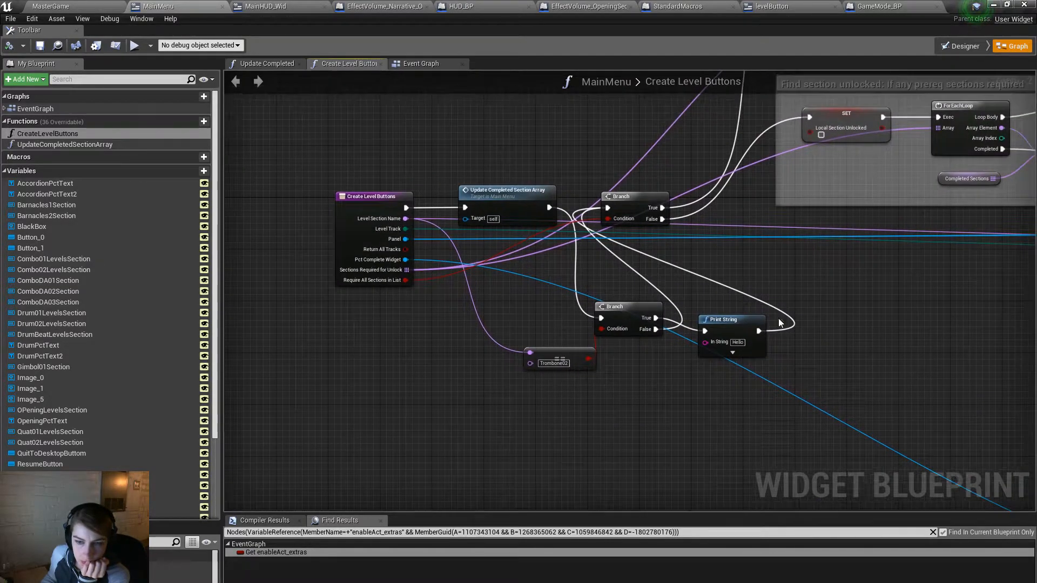
Step: Select the second Trombone section in the menu's Designer layout and review its slot, behavior and navigation properties
left_click(975, 42)
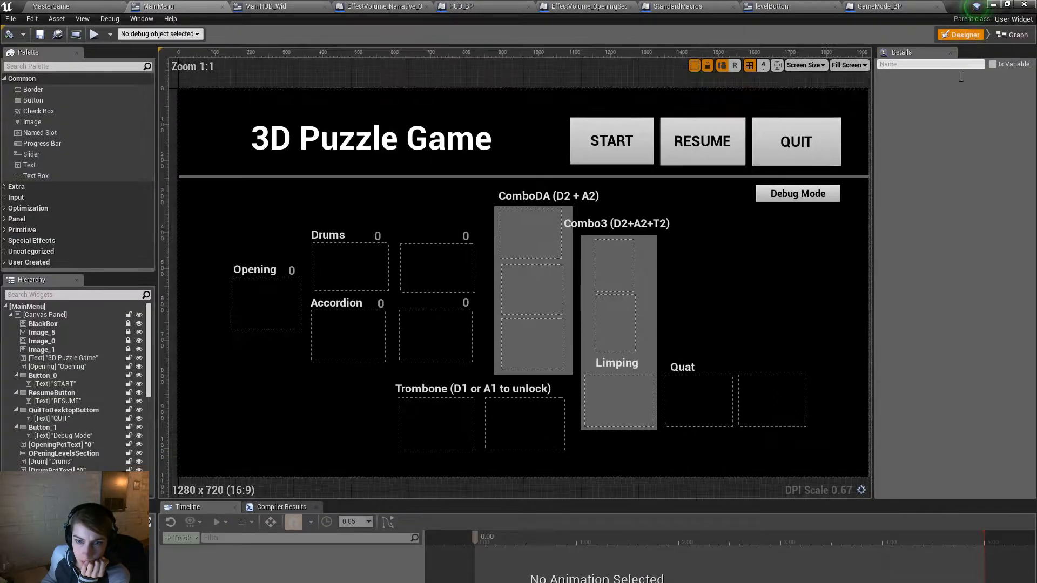
left_click(528, 430)
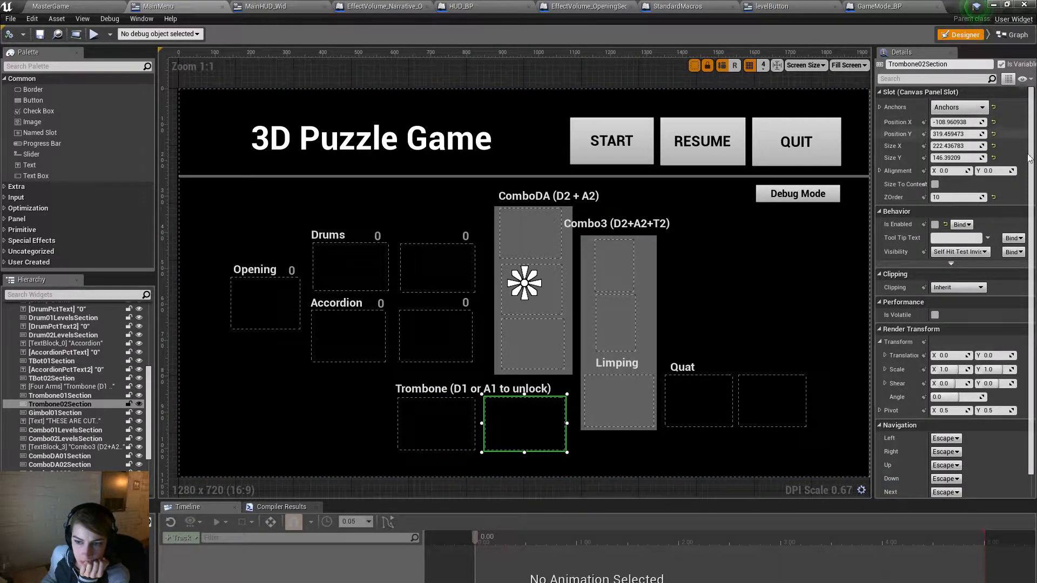
left_click_drag(1031, 262, 1031, 280)
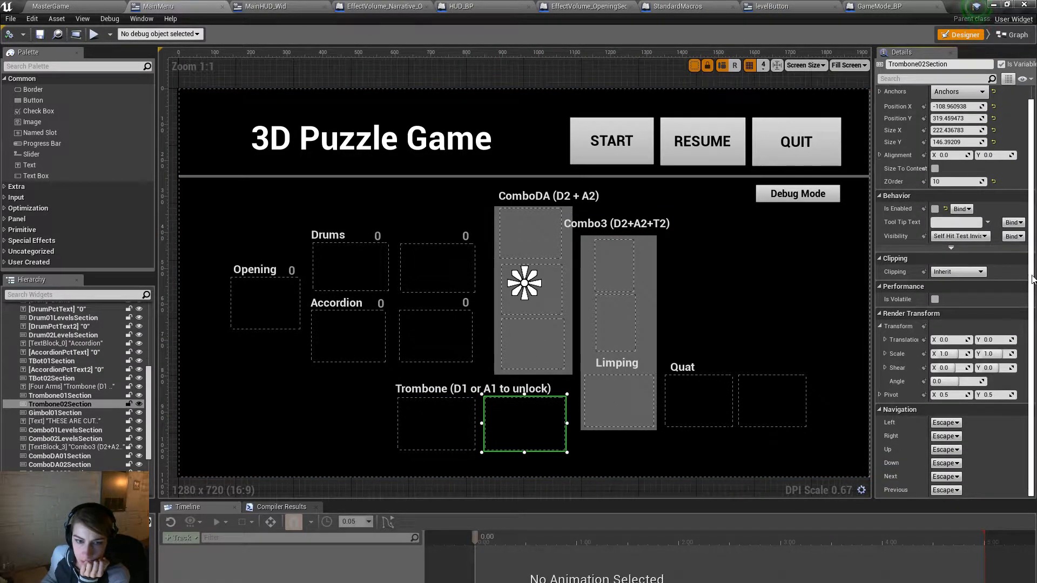
Step: Find the references to the Trombone02Section variable and go to its Get node in the Event Graph
left_click(1005, 34)
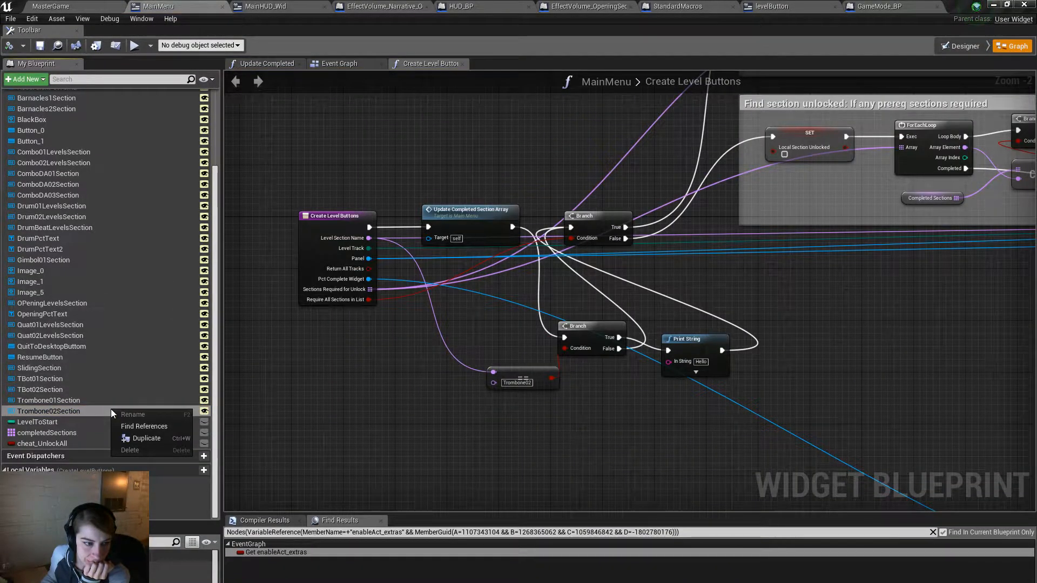
left_click(137, 426)
left_click(288, 552)
double_click(288, 552)
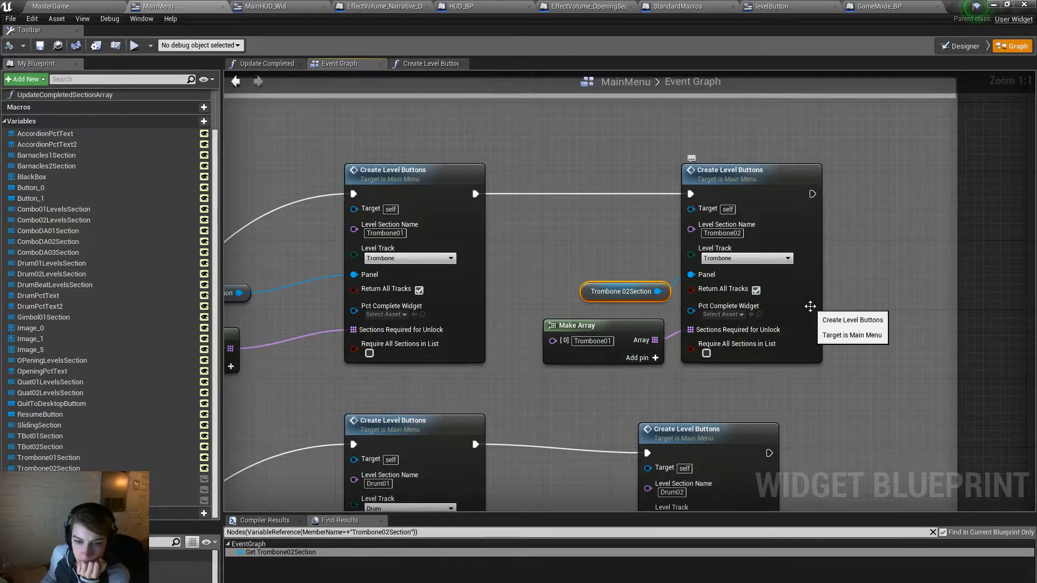
Step: Compare the inputs of the Trombone and Drum Create Level Buttons calls, and open the definition of the Trombone02 call's function
right_click_drag(638, 430, 698, 394)
scroll(699, 393, "down", 2)
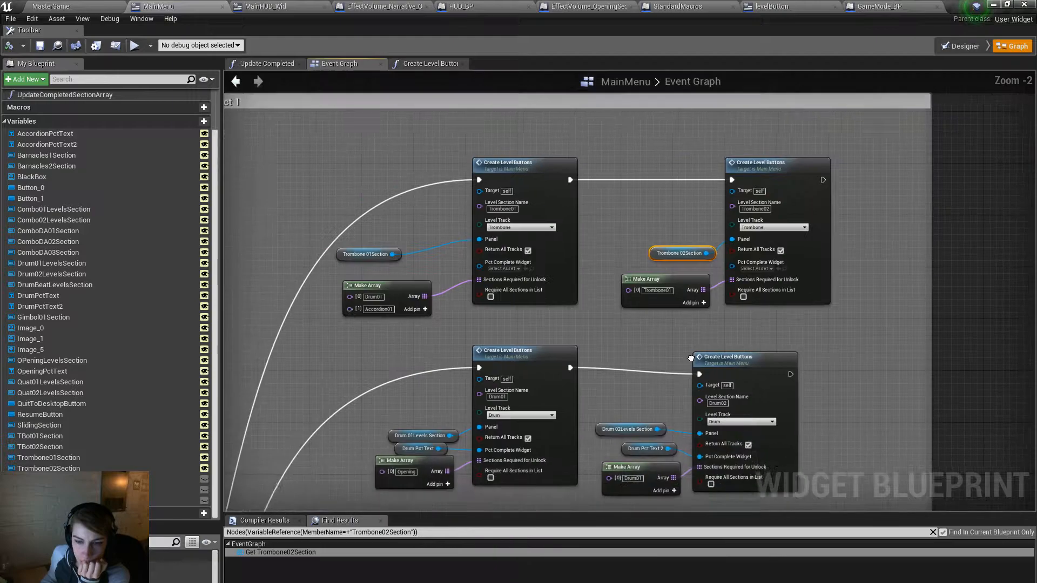
scroll(818, 354, "up", 1)
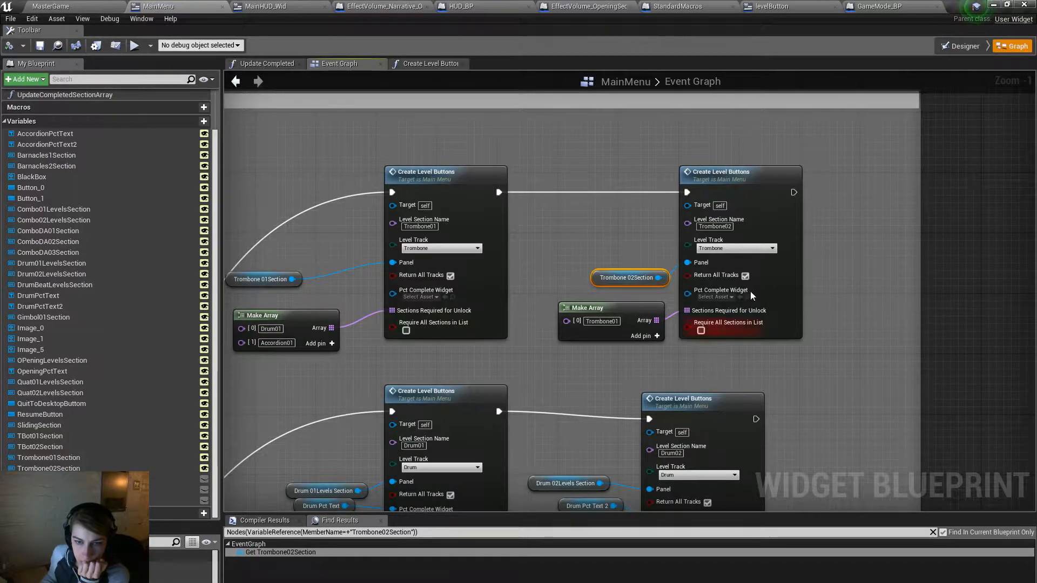
mouse_move(749, 369)
right_mouse_down()
mouse_move(749, 299)
mouse_move(766, 358)
right_mouse_up()
double_click(763, 215)
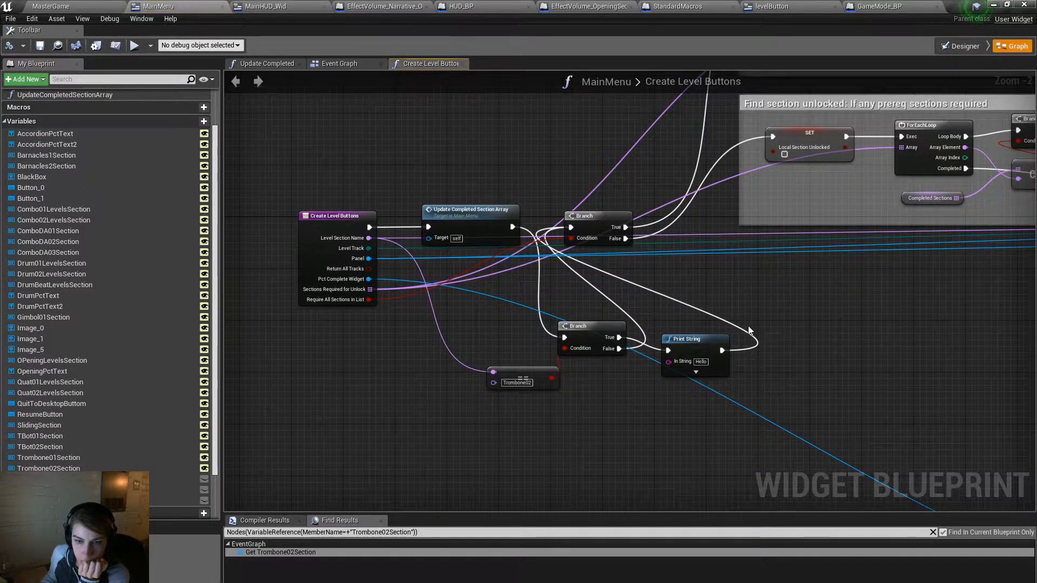
Step: Examine the Create Level Buttons graph from the section-unlock checks through to the level completion and button update groups
scroll(748, 322, "down", 4)
right_click_drag(756, 431, 716, 402)
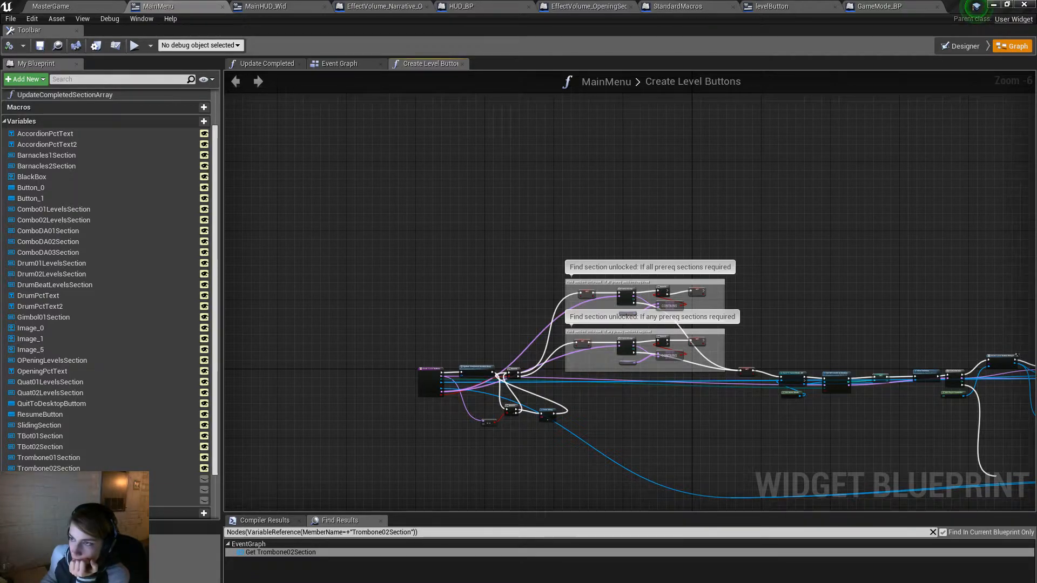
right_click_drag(728, 454, 654, 414)
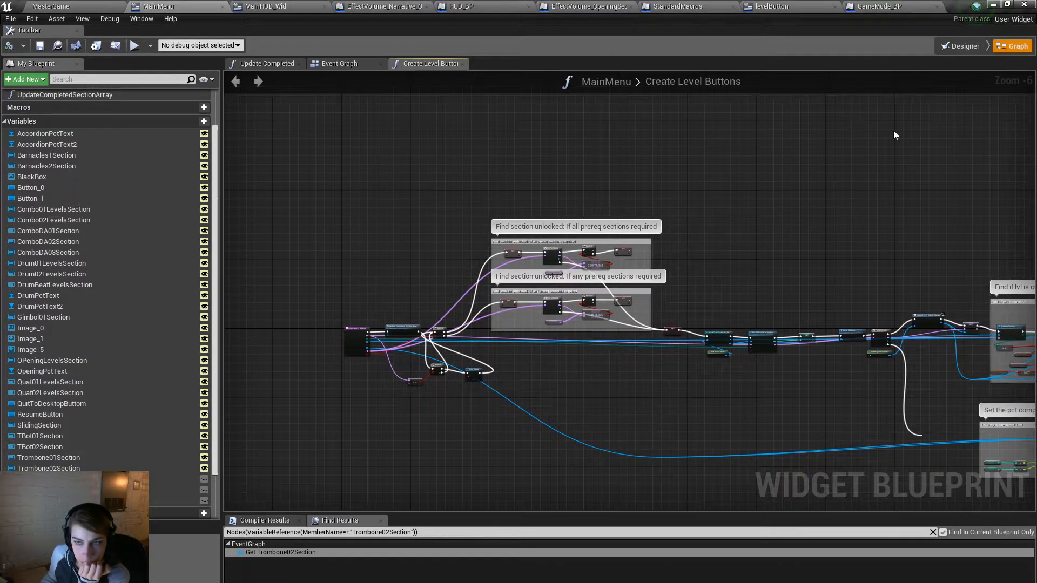
left_click(960, 47)
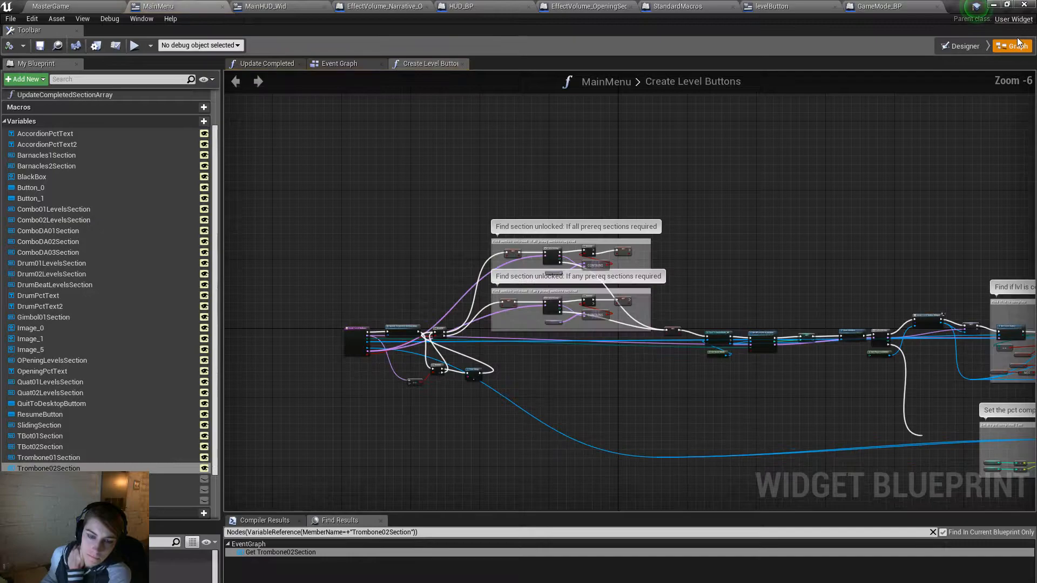
left_click(1013, 34)
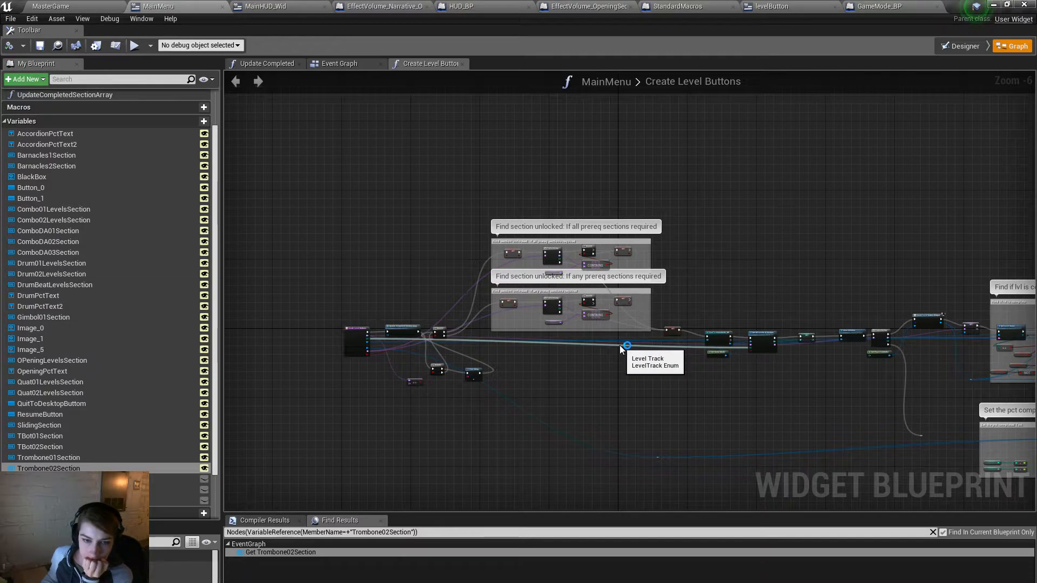
right_click_drag(620, 345, 433, 386)
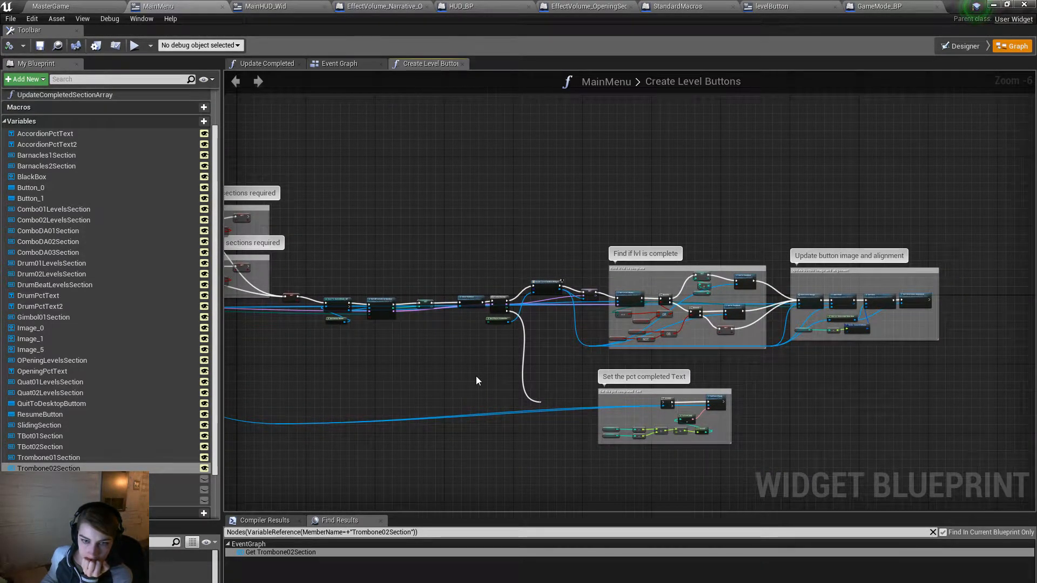
scroll(643, 350, "up", 2)
scroll(617, 343, "down", 1)
Step: Add a breakpoint to the Branch node fed by the Trombone02 comparison near the start of Create Level Buttons
right_click_drag(313, 377, 963, 364)
right_click_drag(364, 350, 445, 364)
scroll(445, 364, "up", 4)
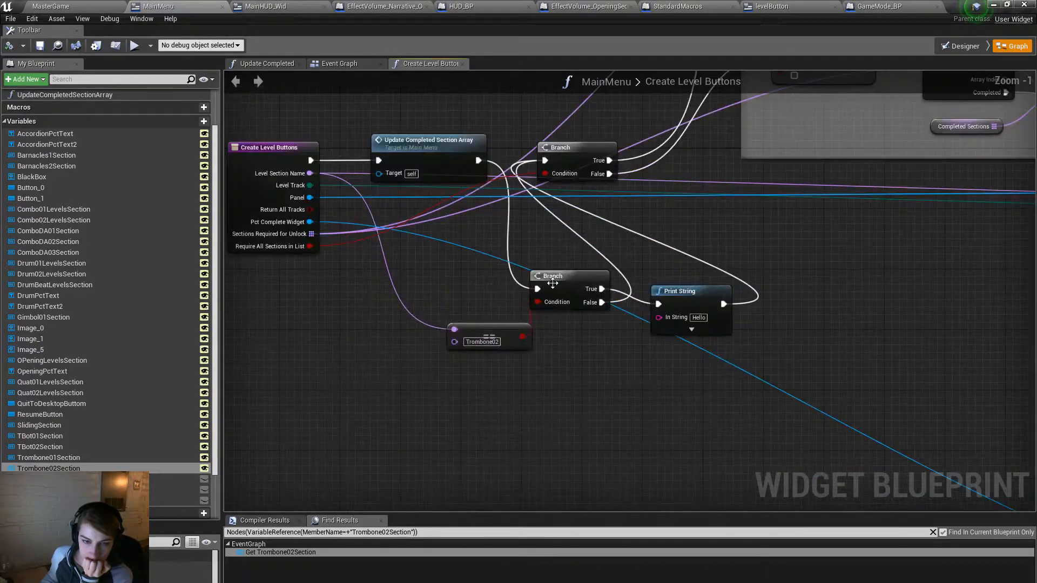
right_click(554, 283)
left_click(575, 479)
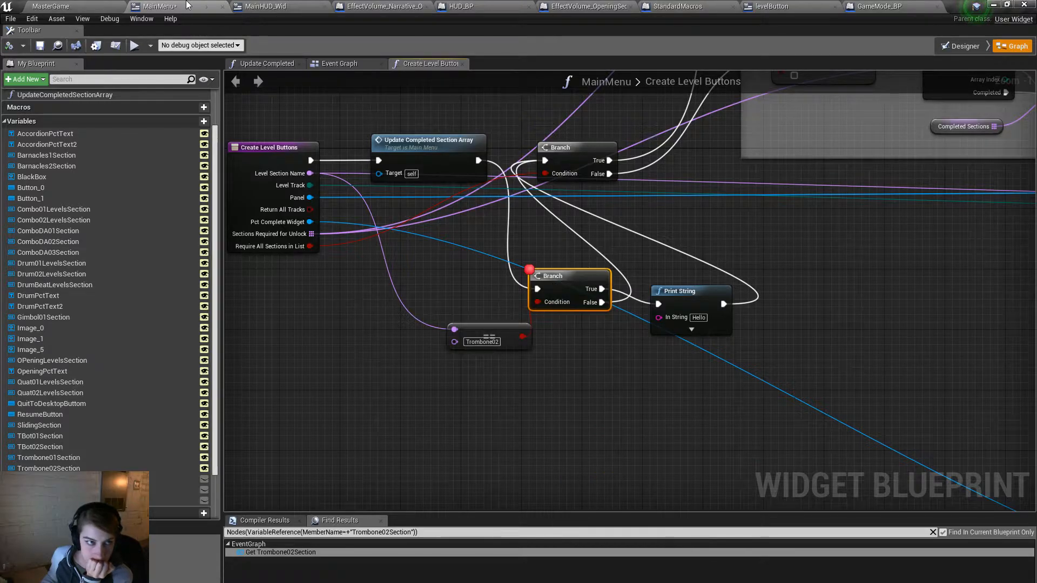
Step: Close the MainMenu editor, start playing MasterGame full screen, and activate Debug Mode on the main menu
middle_click(189, 5)
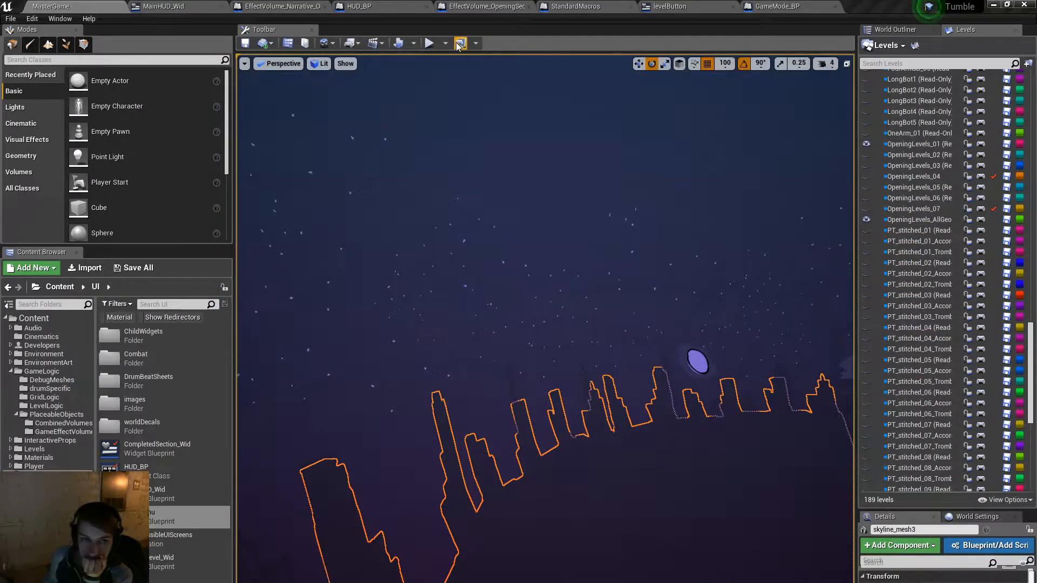
left_click(429, 43)
left_click(608, 366)
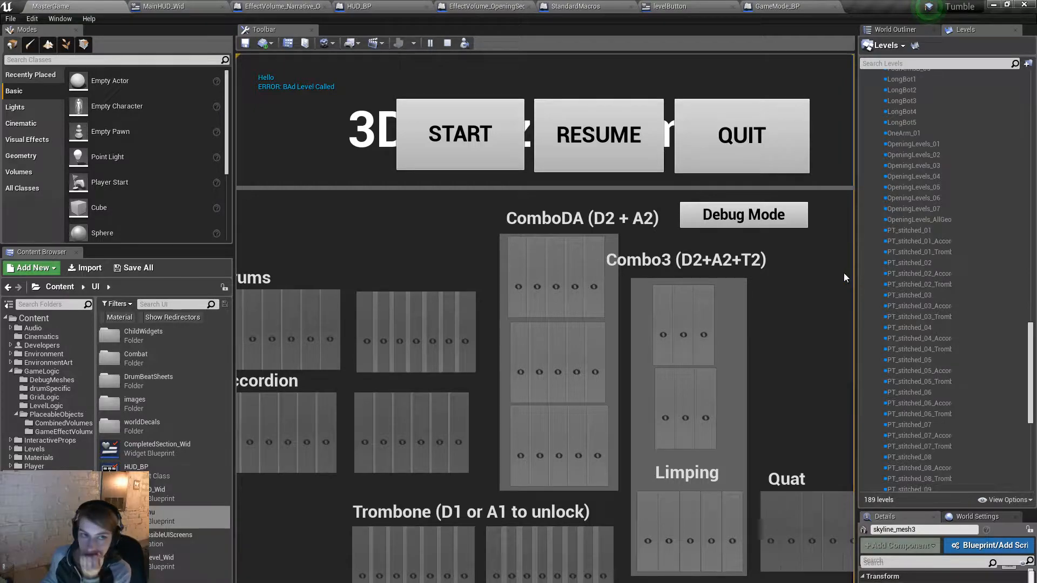
key("F11")
key("alt+Tab")
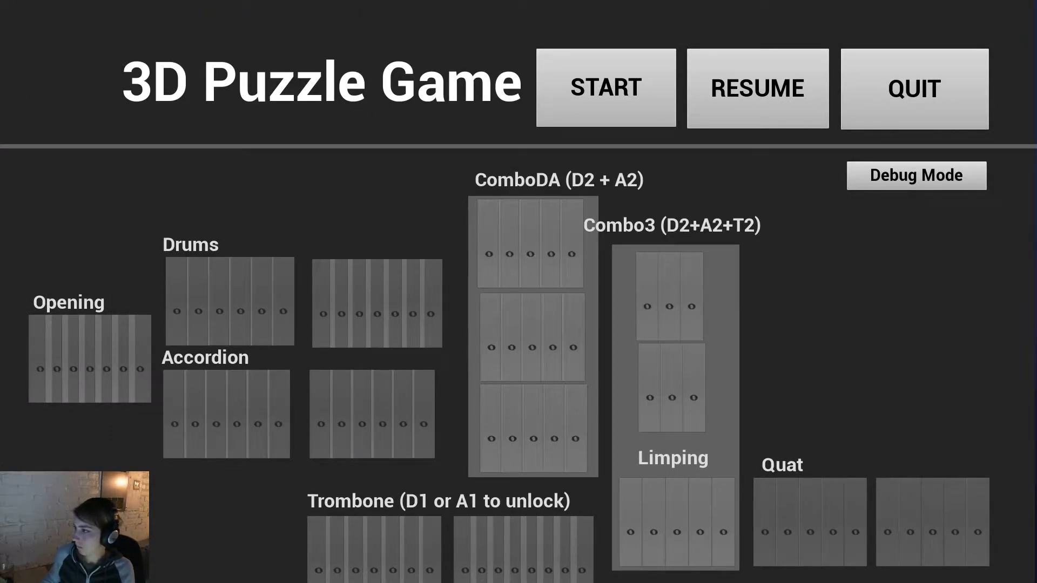
left_click(931, 187)
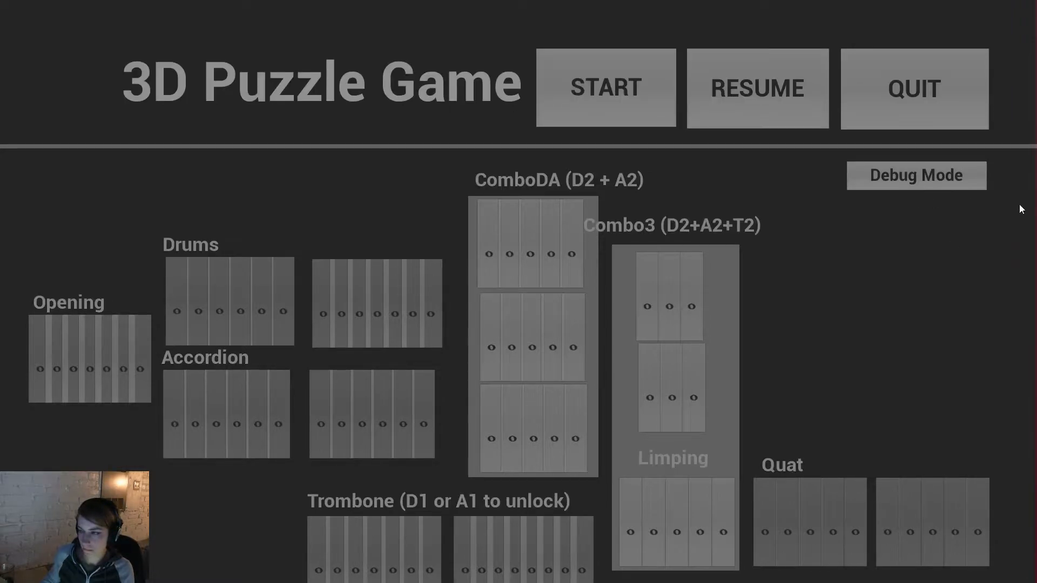
Step: Move the paused MainMenu debugging window onto the main screen, maximize it, and examine the section-unlock logic following the breakpoint
left_click_drag(1036, 137, 241, 128)
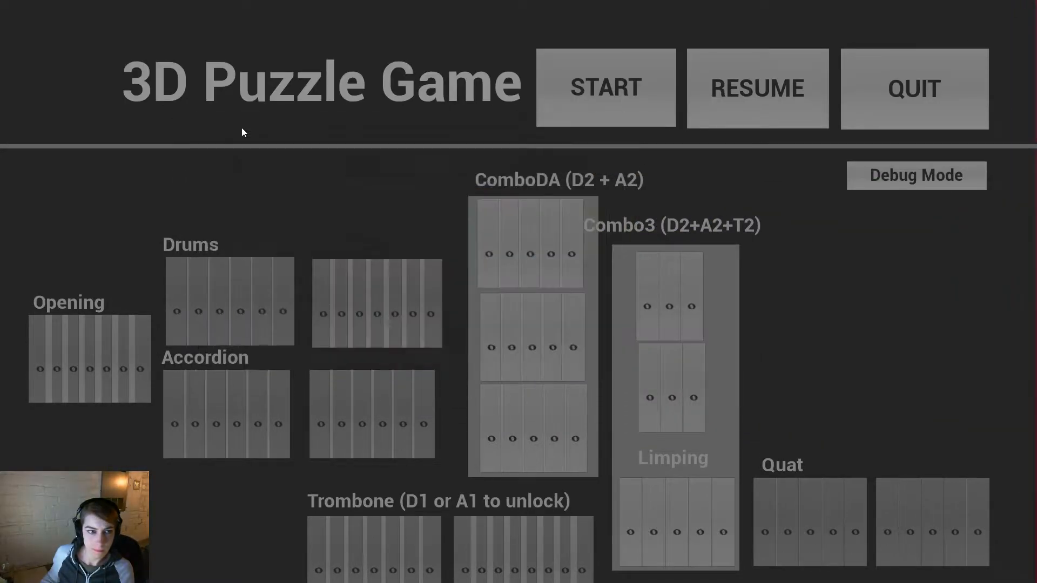
double_click(377, 126)
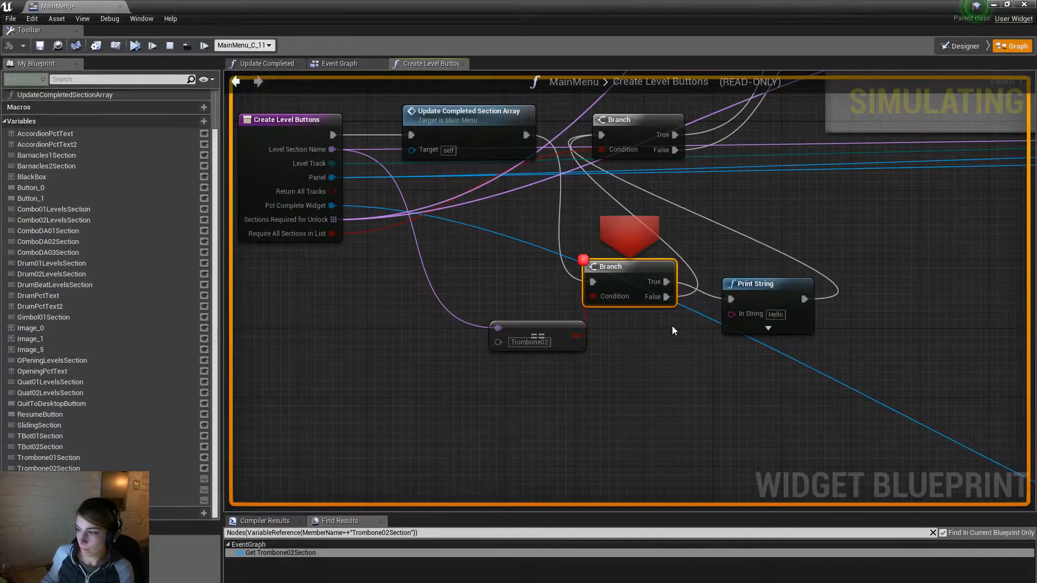
right_click_drag(646, 402, 760, 439)
scroll(760, 440, "down", 3)
right_click_drag(892, 419, 699, 413)
scroll(745, 383, "down", 1)
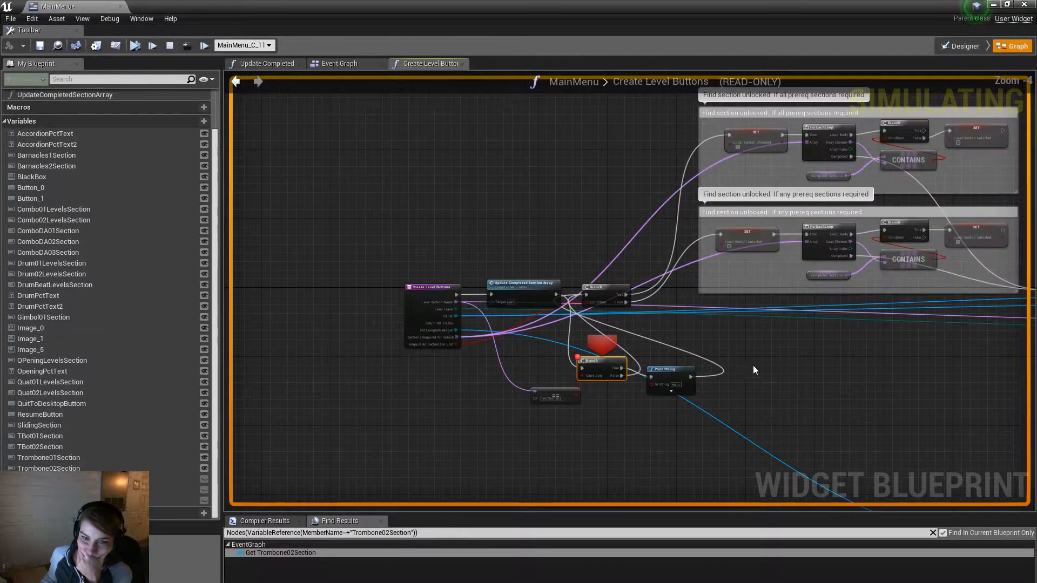
scroll(605, 363, "up", 1)
right_click_drag(817, 378, 543, 461)
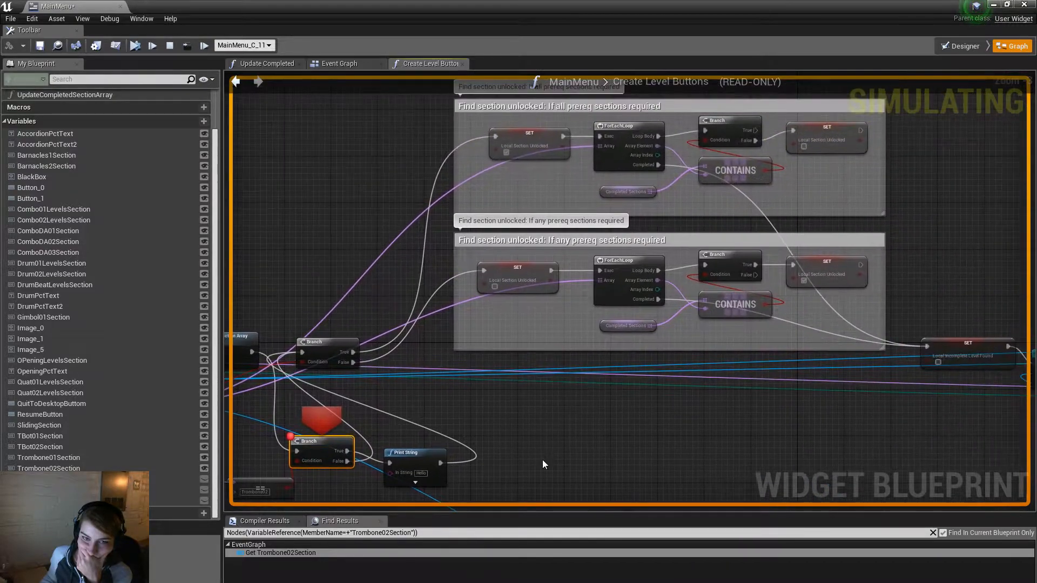
scroll(568, 450, "down", 1)
right_click_drag(750, 410, 664, 406)
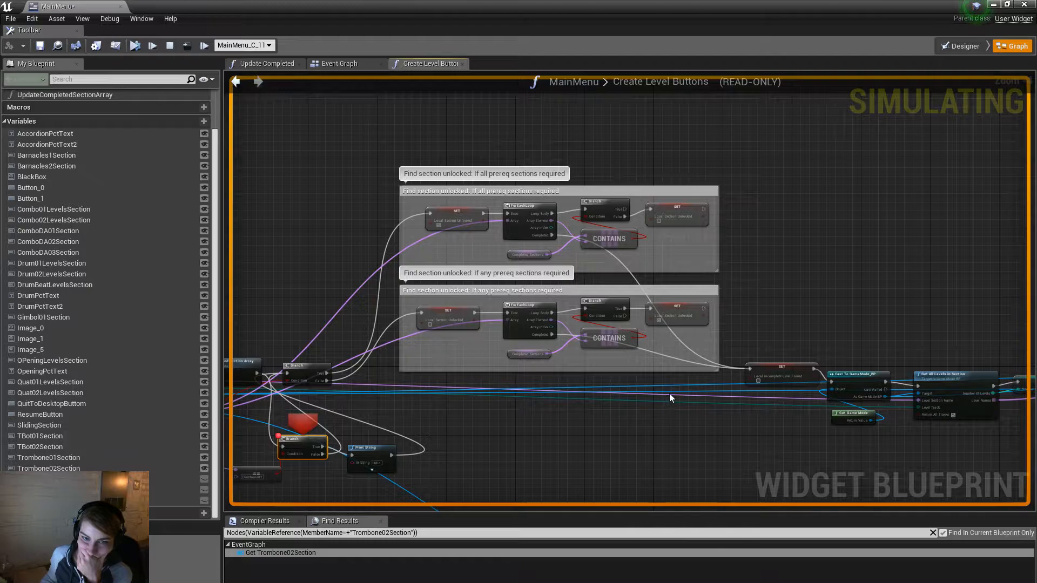
scroll(669, 393, "up", 1)
right_click_drag(853, 315, 1004, 308)
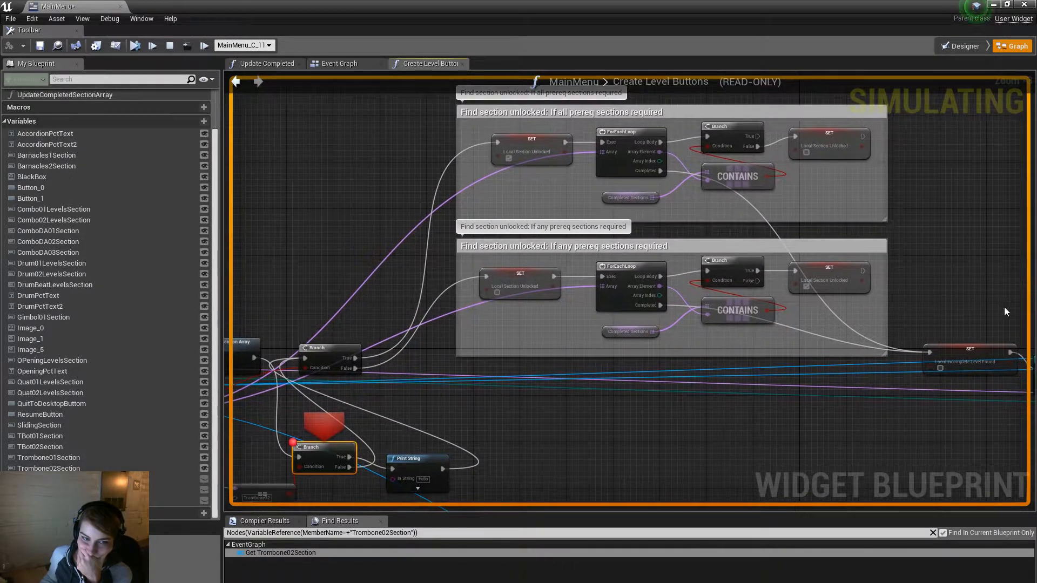
Step: Step through the paused execution into the "If any prereq sections required" group and inspect its nodes
left_click(205, 47)
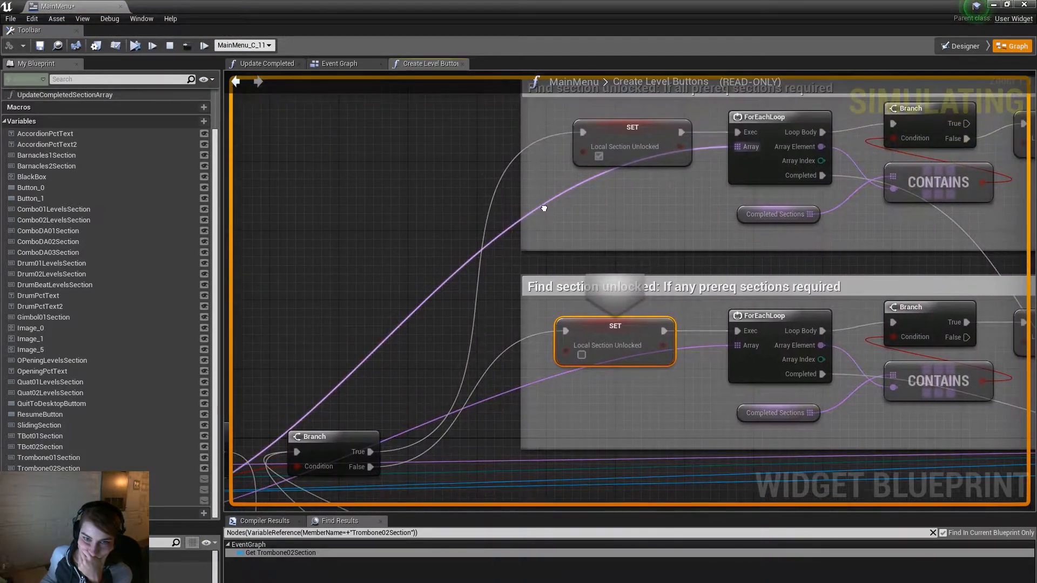
left_click(202, 48)
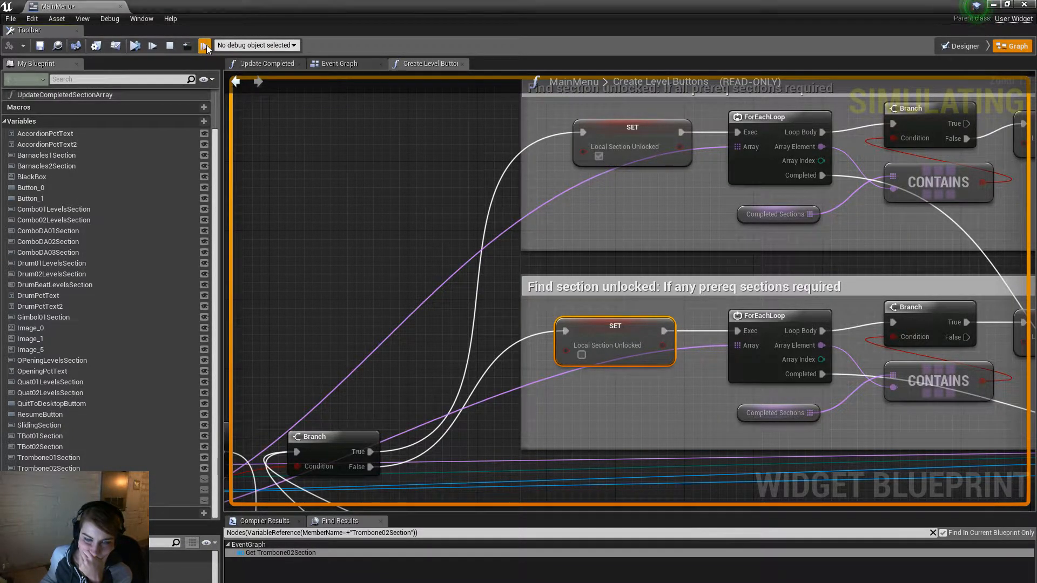
right_click_drag(582, 340, 444, 315)
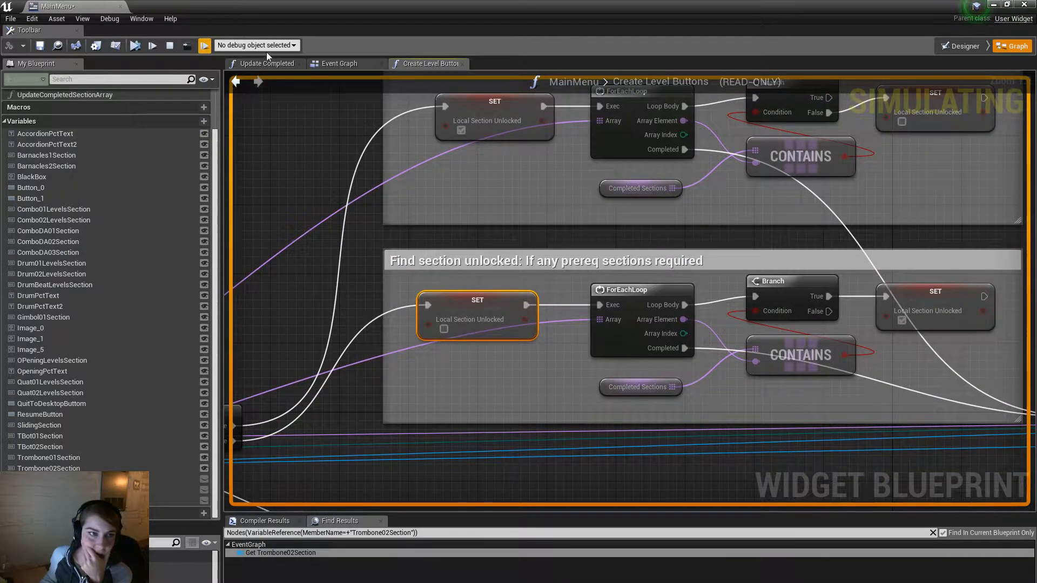
scroll(584, 398, "down", 6)
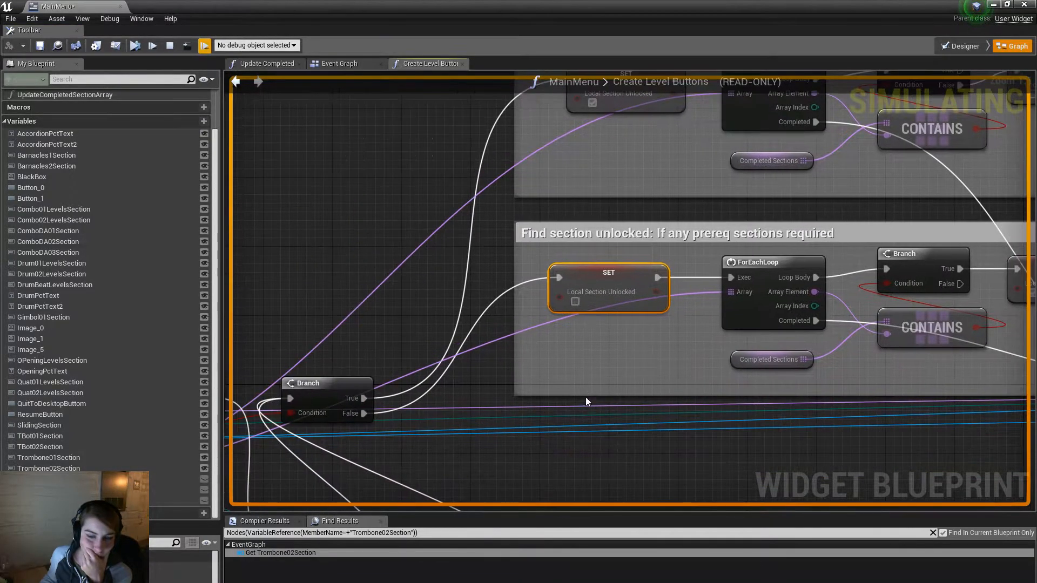
scroll(584, 397, "up", 4)
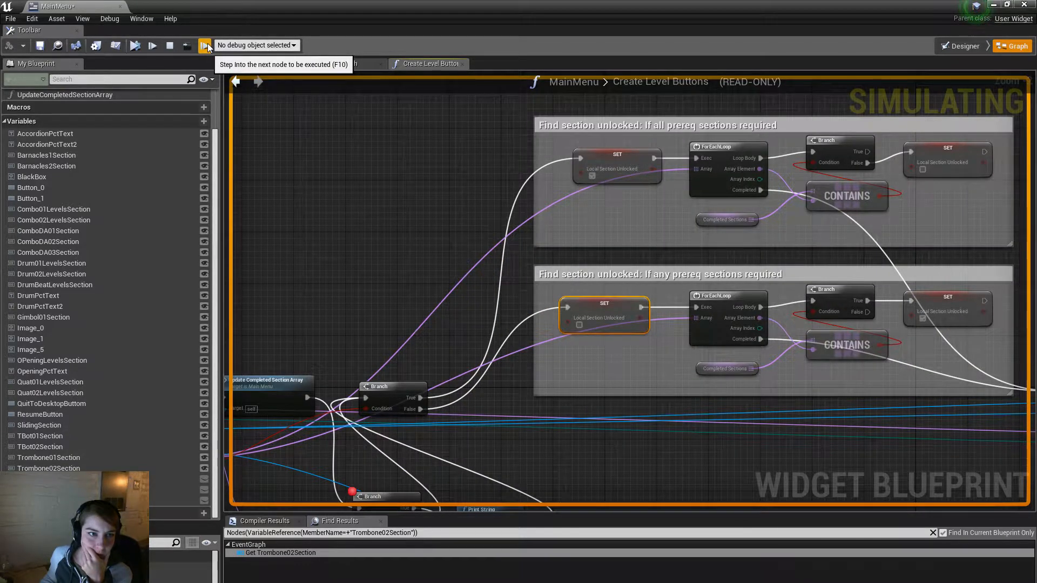
Step: Add a breakpoint to the SET Local Incomplete Level Found node after the prereq groups and step the paused execution to it
right_click_drag(840, 403, 567, 388)
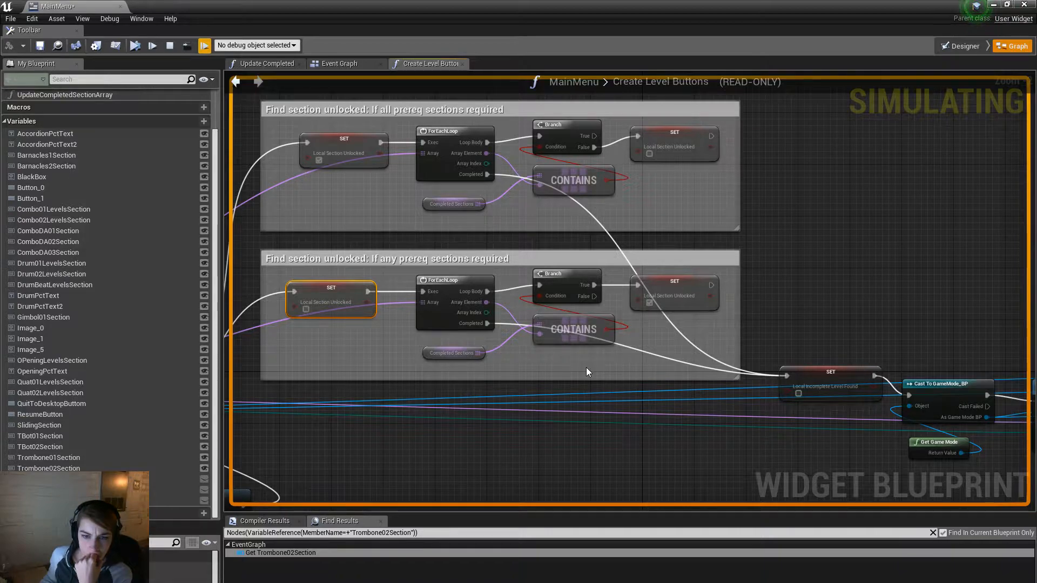
right_click(841, 376)
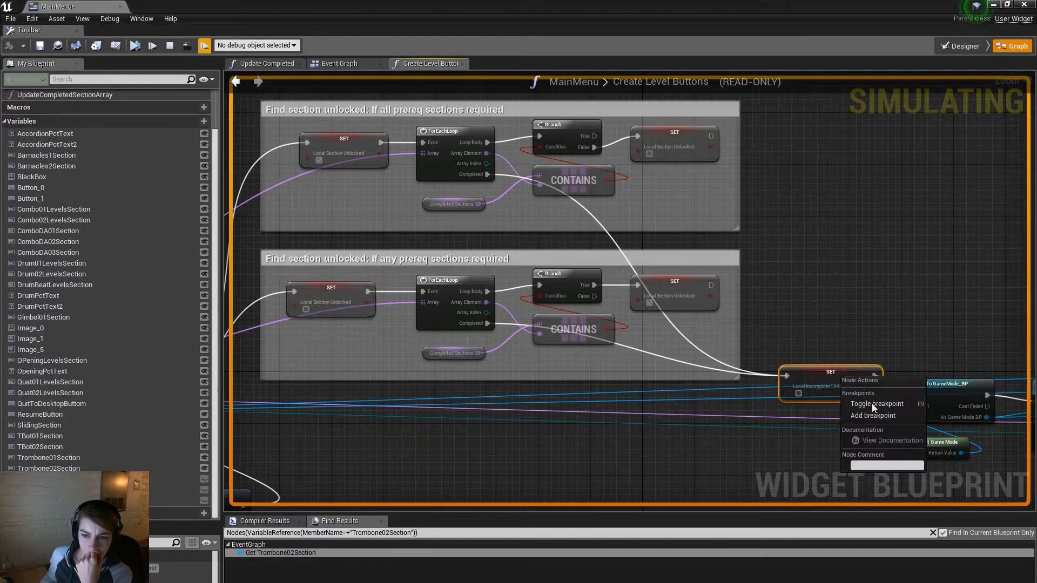
left_click(881, 420)
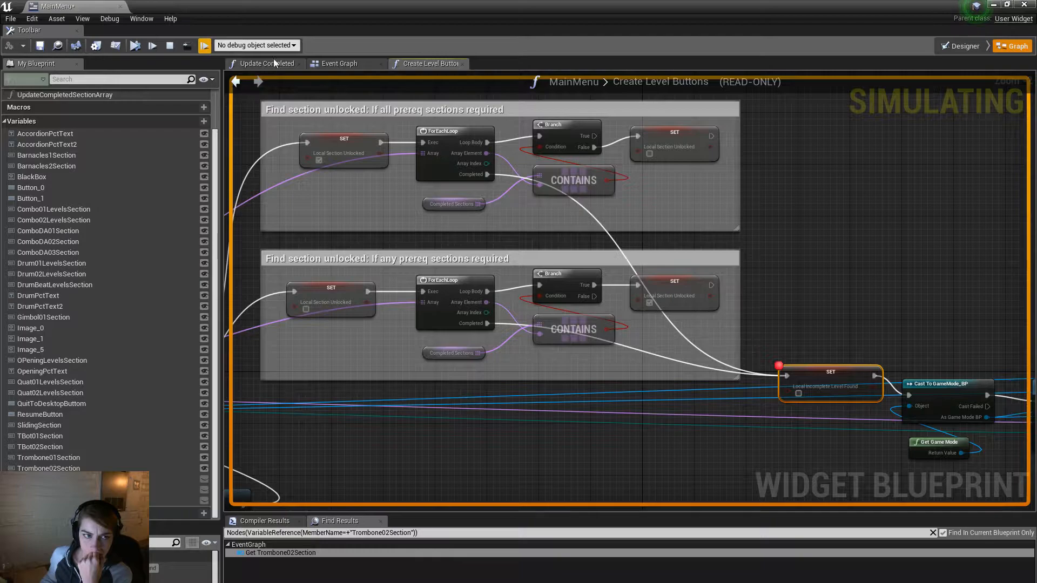
left_click(205, 46)
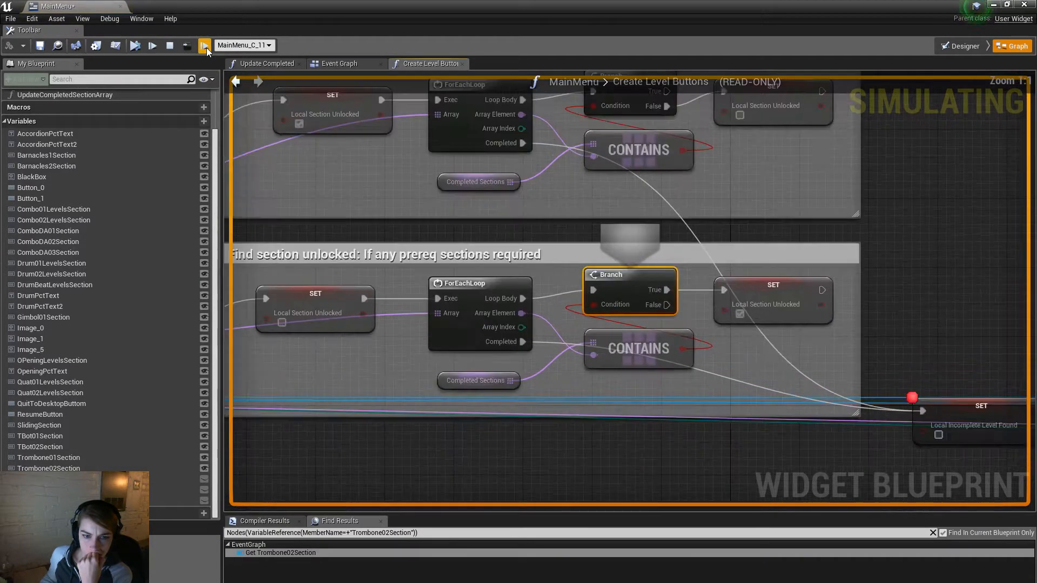
left_click(207, 49)
left_click(207, 48)
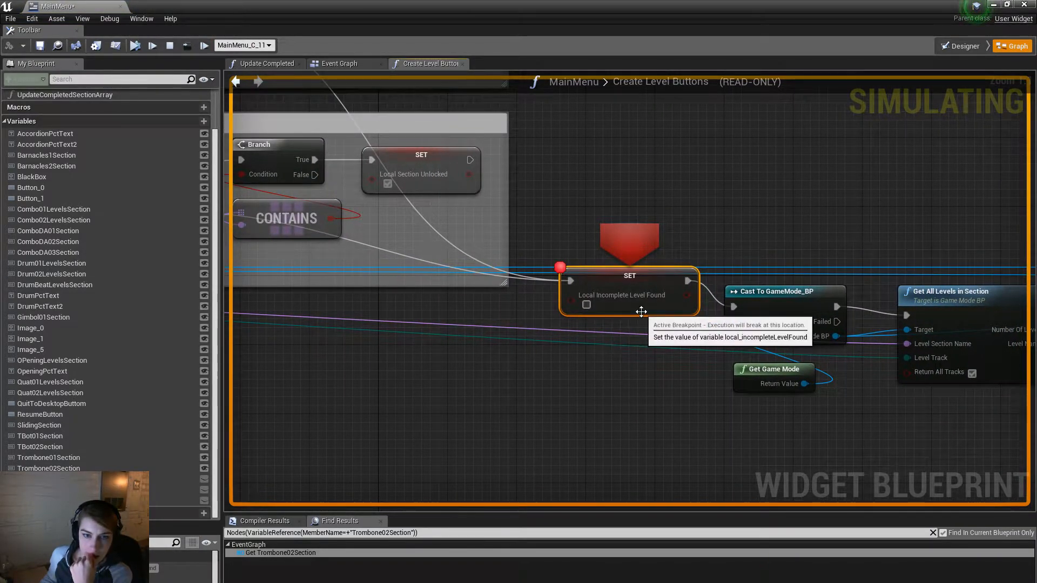
Step: Remove the breakpoint from SET Local Incomplete Level Found and step on through Cast To GameMode_BP to Get All Levels in Section
right_click(648, 278)
left_click(692, 321)
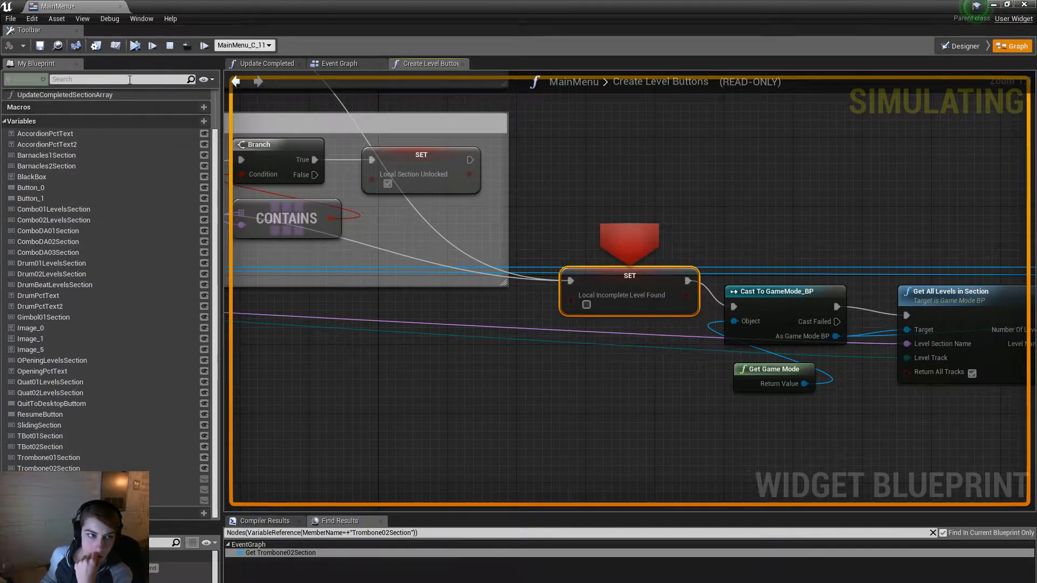
left_click(204, 45)
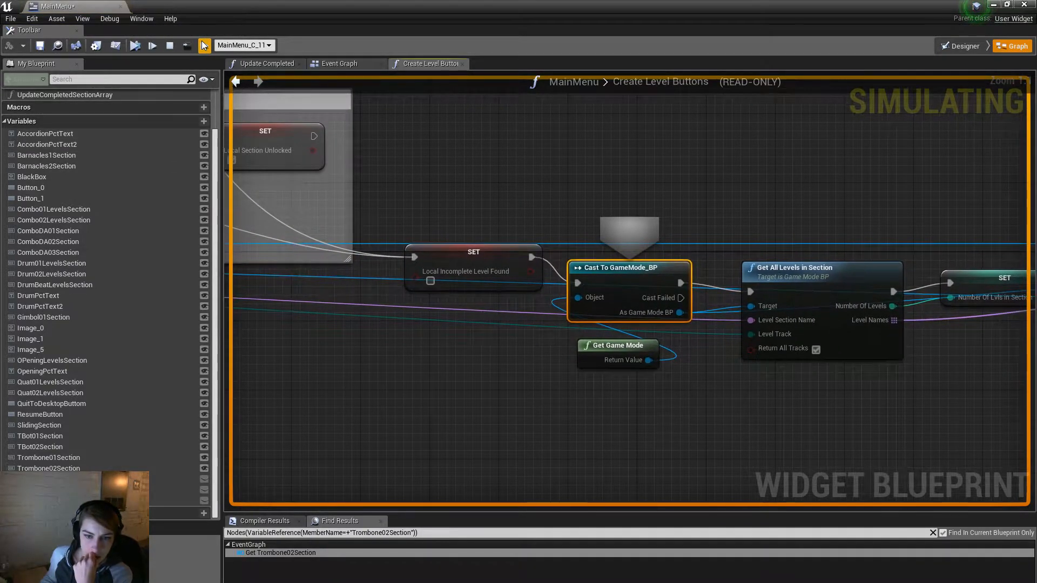
left_click(204, 45)
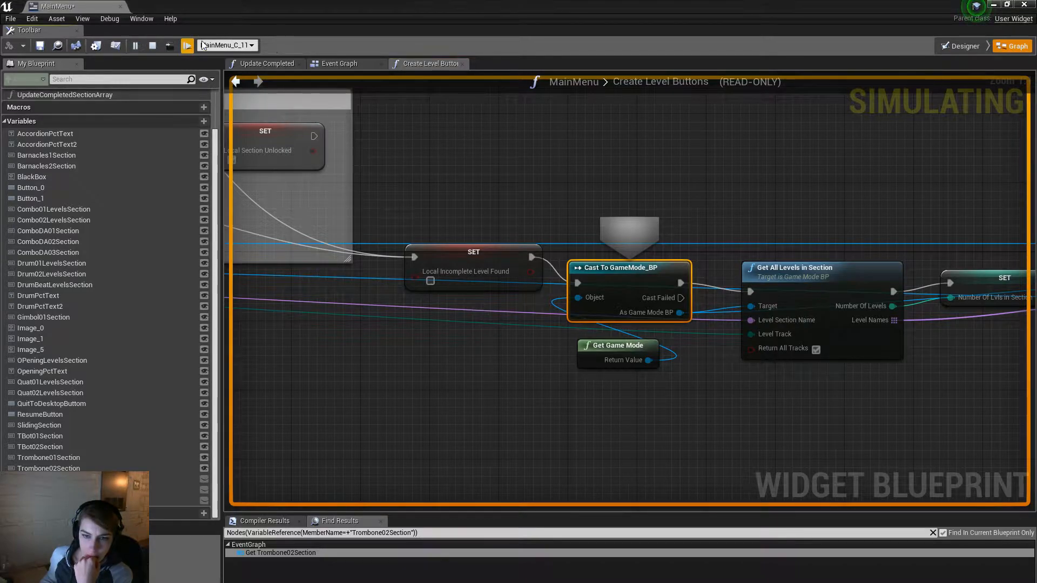
left_click(204, 46)
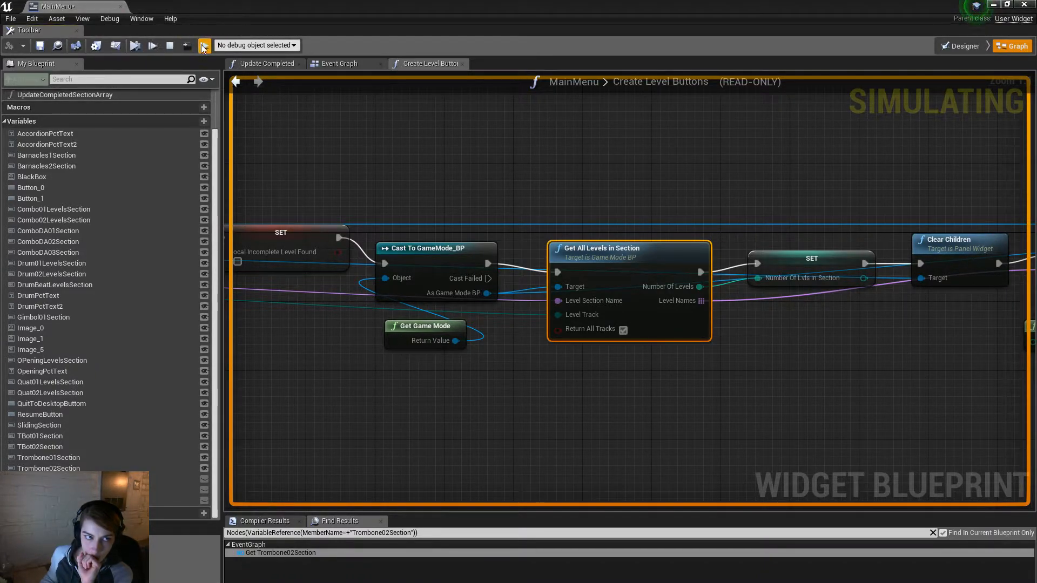
Step: Examine the nodes following Get All Levels in Section, from the level button loop through the "Find if lvl is complete" group
right_click_drag(811, 244, 492, 264)
scroll(831, 324, "down", 1)
right_click_drag(839, 321, 663, 324)
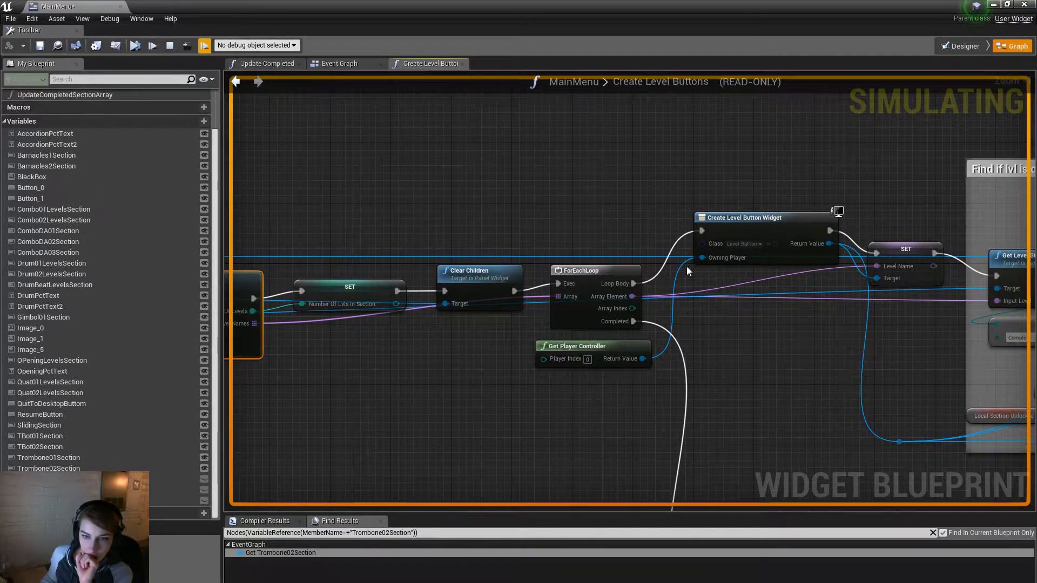
right_click_drag(800, 315, 677, 324)
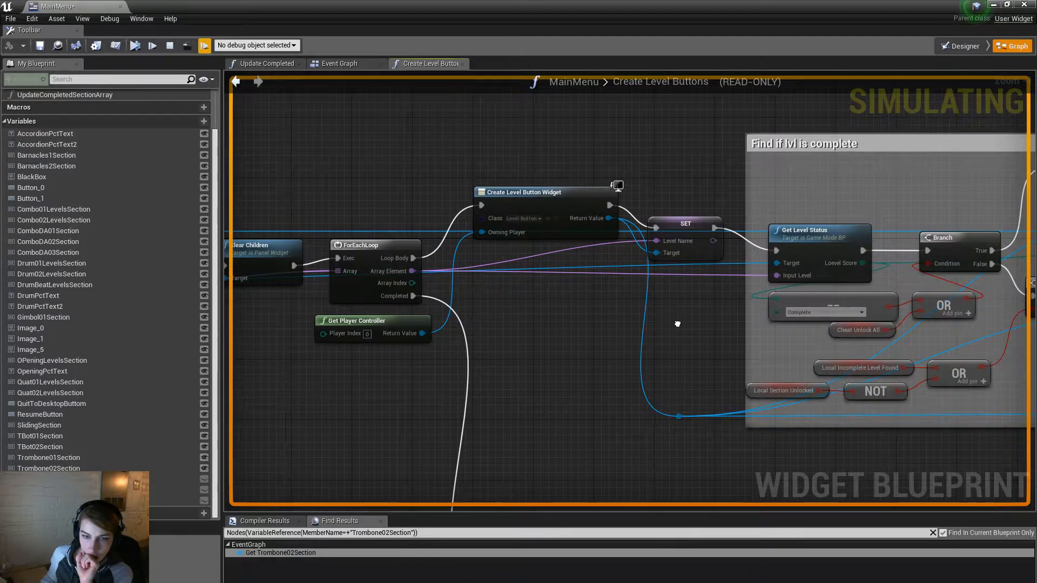
scroll(633, 371, "down", 1)
right_click_drag(626, 377, 394, 333)
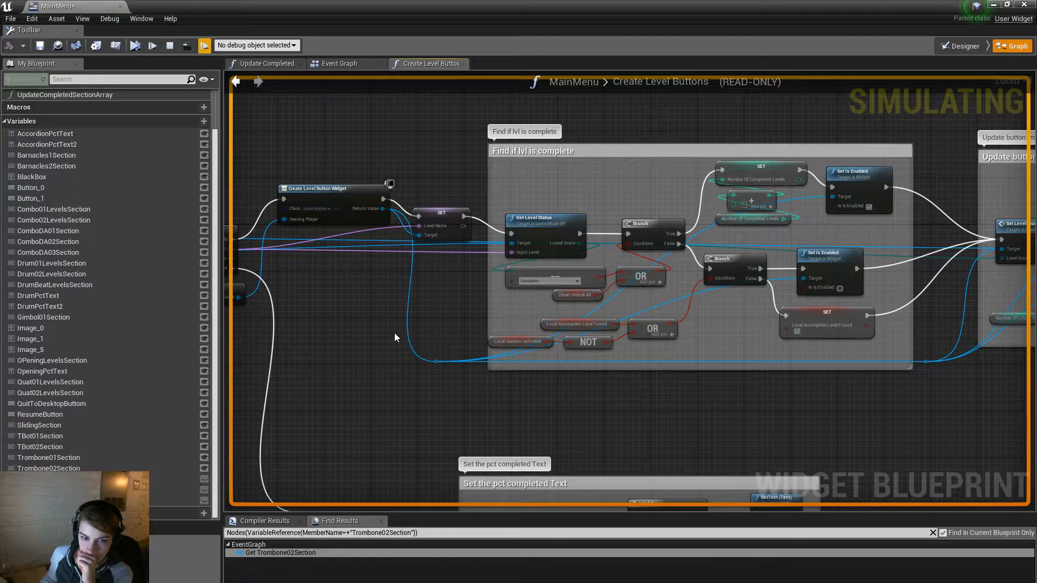
scroll(648, 324, "up", 2)
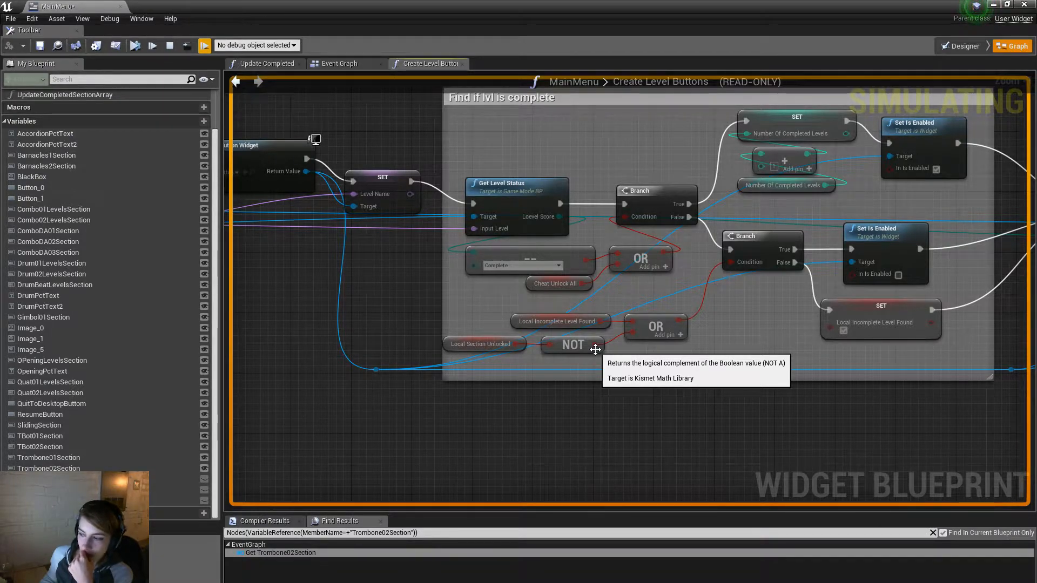
right_click_drag(706, 297, 385, 325)
right_click_drag(809, 409, 756, 398)
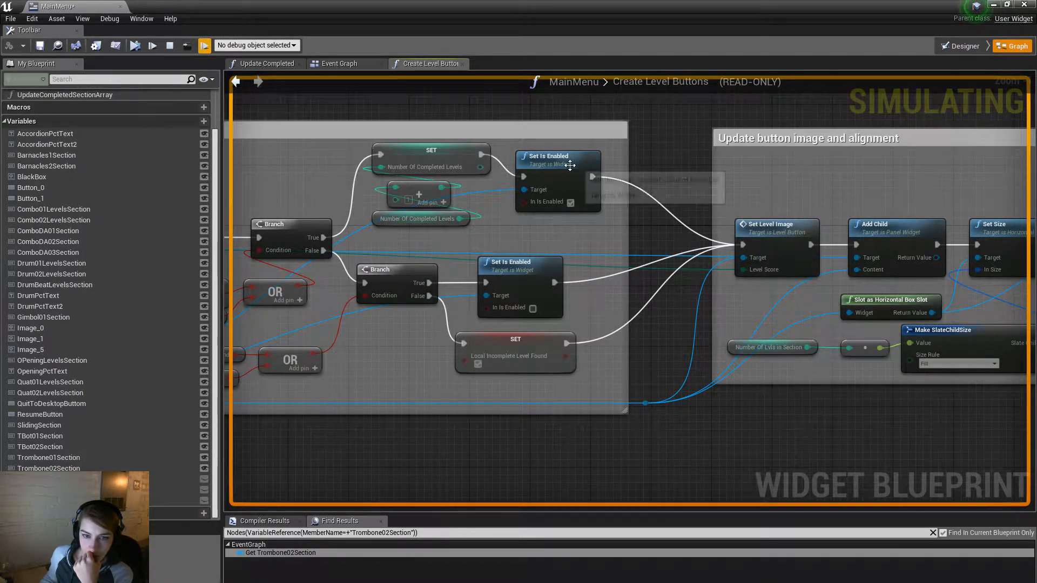
Step: Add a breakpoint to Set Level Image, resume execution to it, and inspect the preceding level-completion branches
right_click(748, 226)
left_click(773, 267)
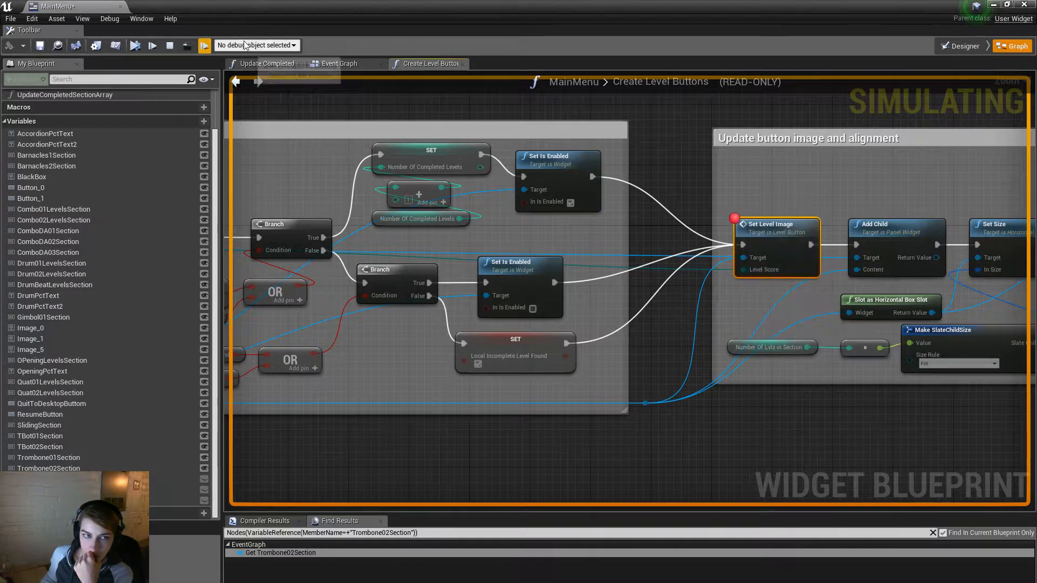
left_click(135, 46)
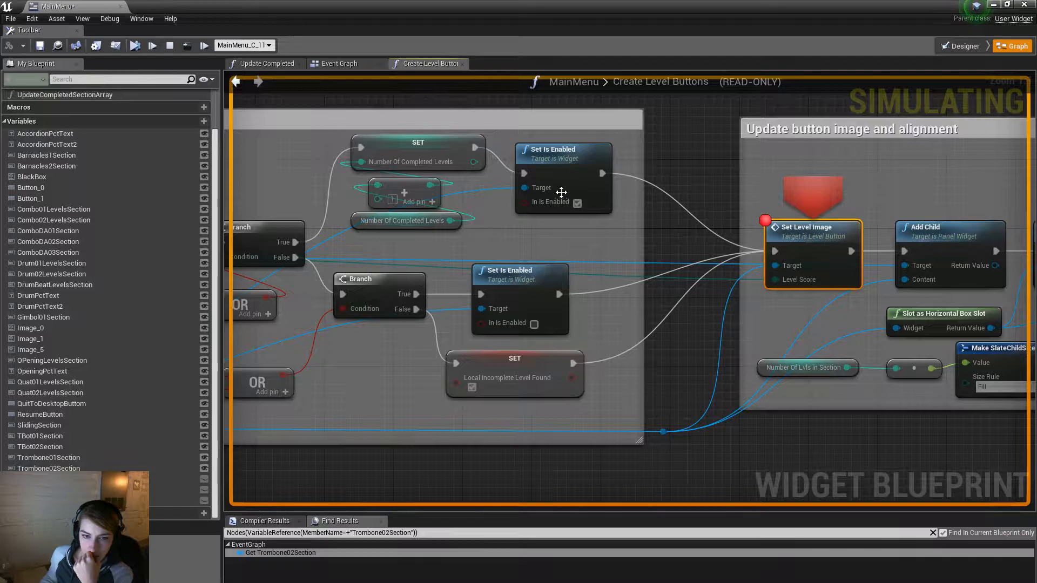
right_click_drag(500, 343, 588, 346)
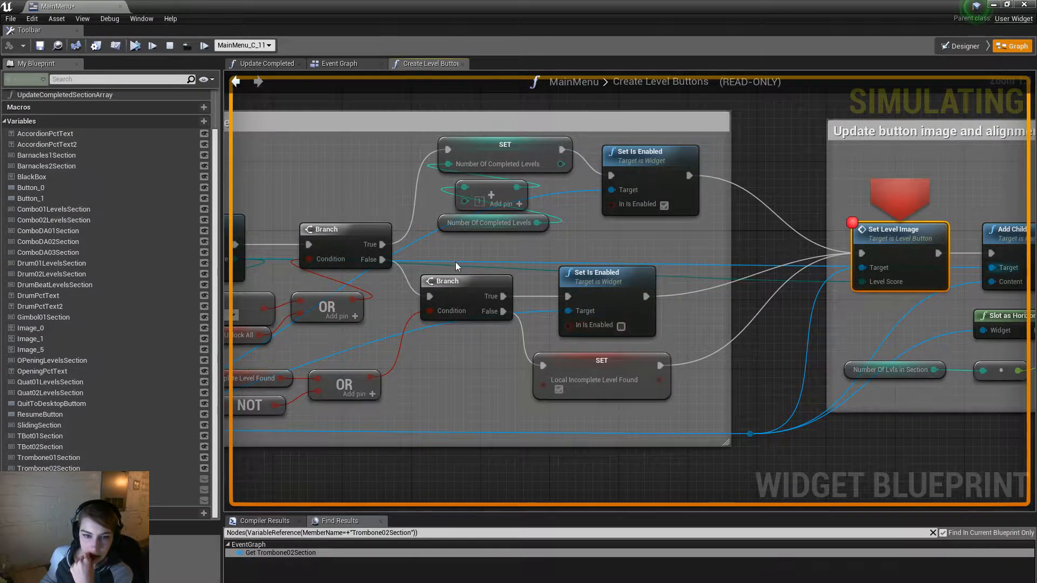
Step: Remove the breakpoints from Set Level Image and from the Trombone02 comparison's Branch node near the start of the function
right_click(882, 237)
left_click(909, 275)
scroll(773, 382, "down", 8)
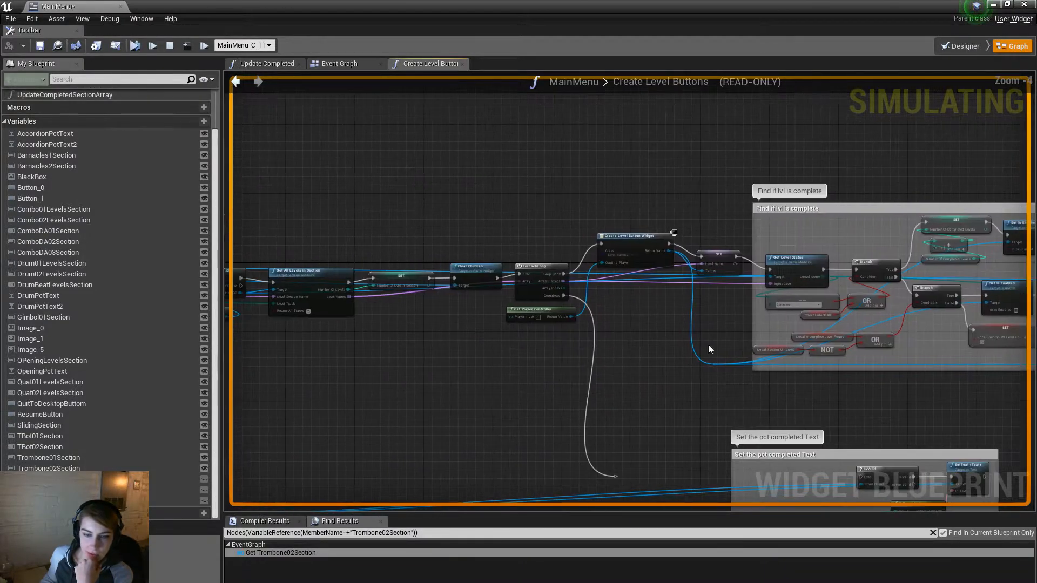
right_click_drag(405, 330, 691, 360)
scroll(541, 368, "up", 4)
right_click(509, 347)
right_click(510, 351)
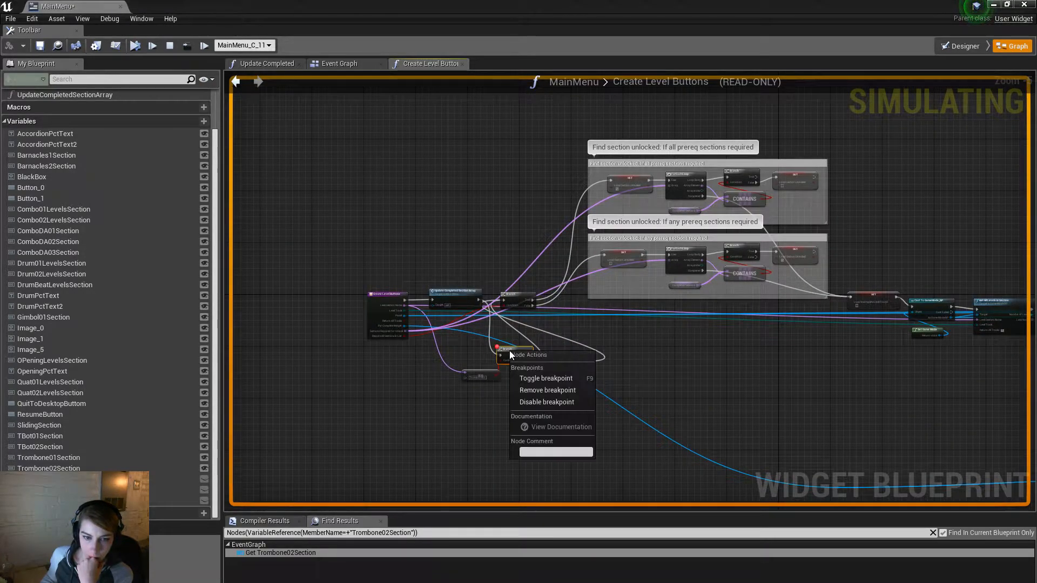
left_click(529, 391)
Step: Move the debugging window off the main screen, end the play session, and restart the game, compiling the modified blueprints
left_click_drag(97, 7, 709, 242)
left_click_drag(838, 248, 1036, 250)
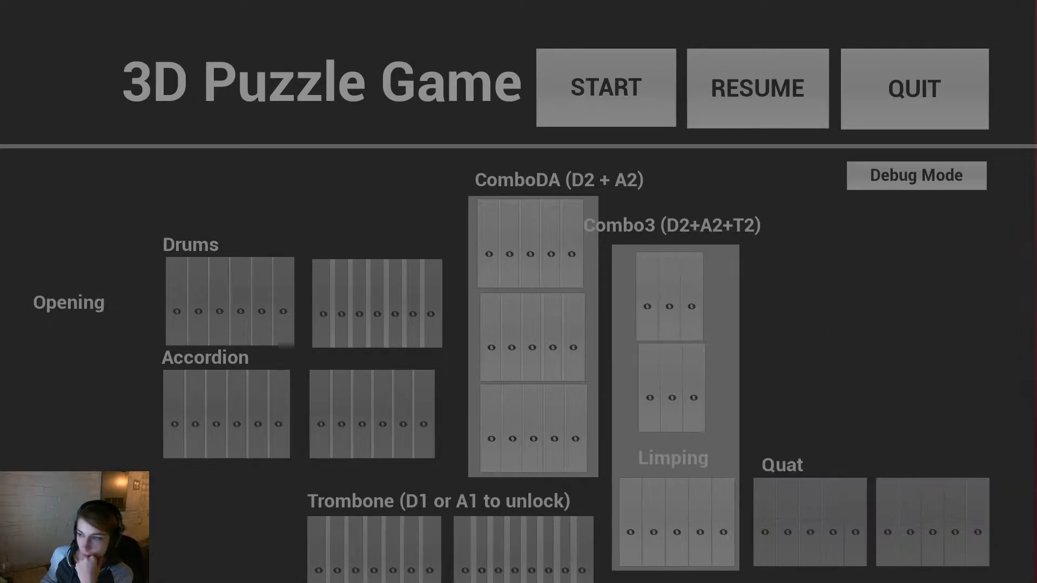
key("Escape")
right_click_drag(736, 338, 820, 329)
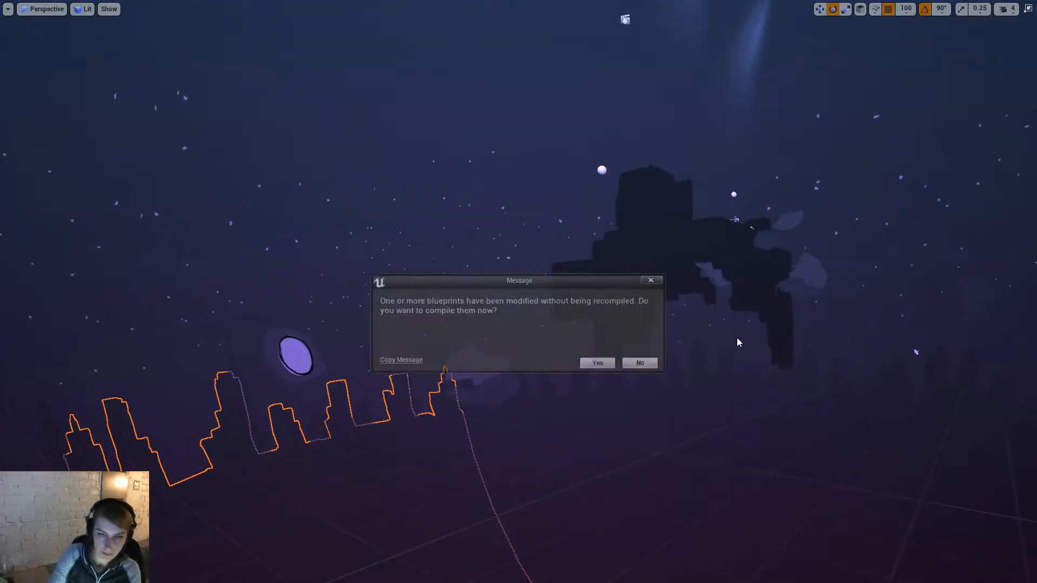
left_click(606, 361)
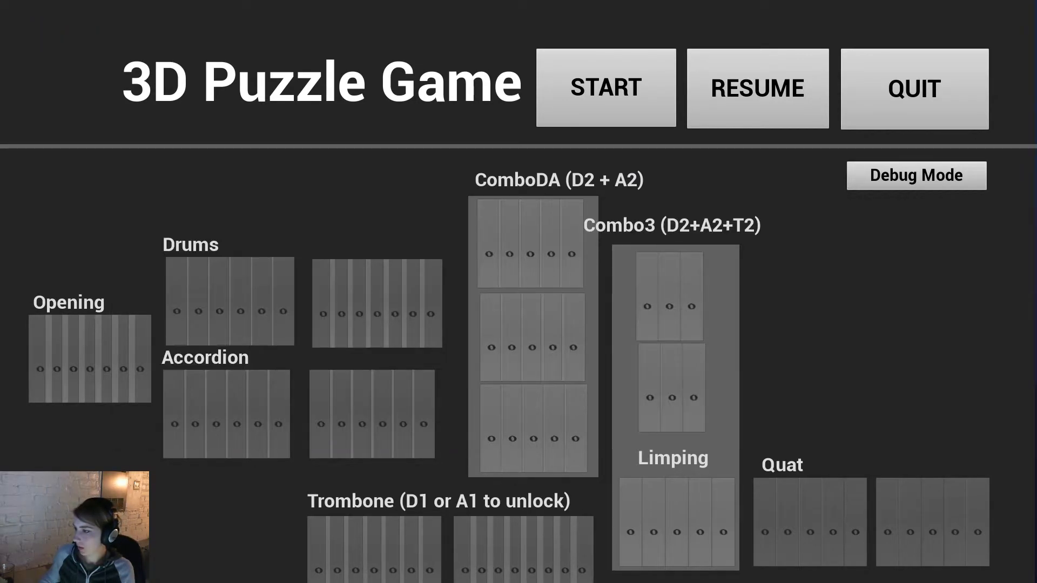
Step: Activate Debug Mode on the main menu and bring the paused MainMenu debugging window onto the main screen, maximized
left_click(938, 186)
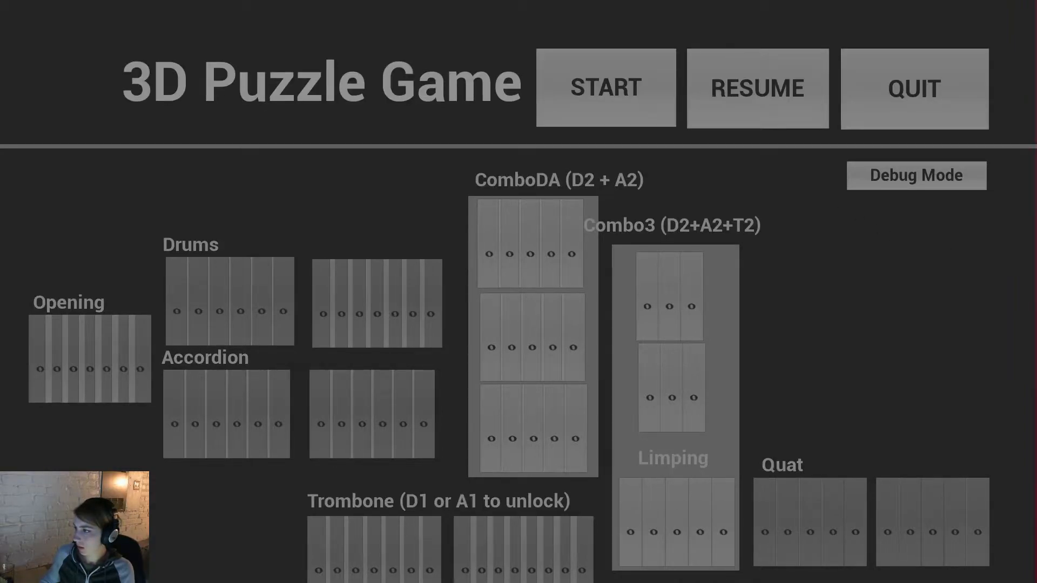
left_click_drag(1036, 251, 325, 240)
double_click(461, 237)
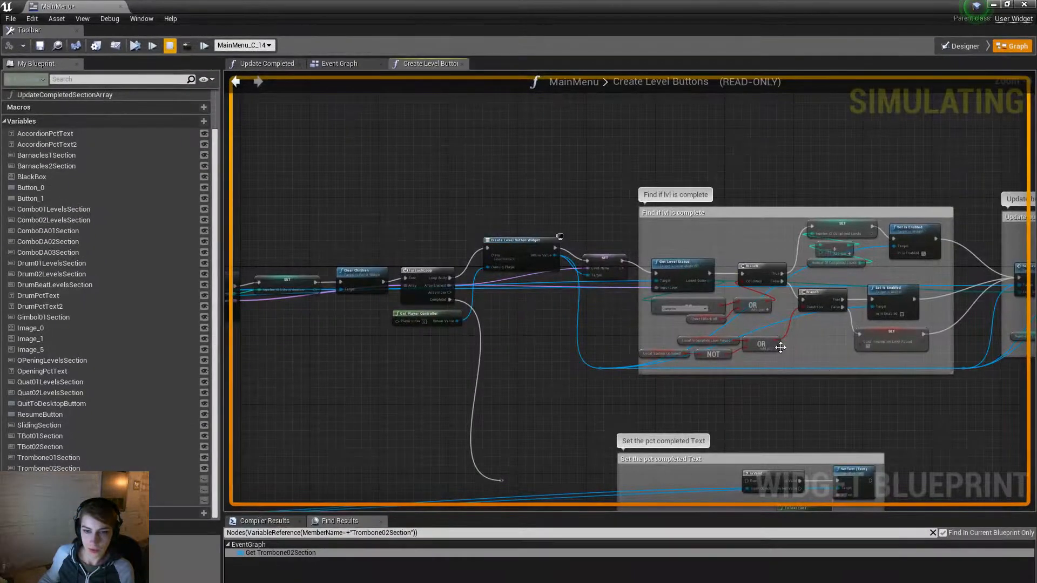
Step: Add a breakpoint to the first Branch in "Find if lvl is complete", run to it, and inspect its OR condition's value
right_click_drag(822, 364, 597, 373)
scroll(546, 300, "up", 3)
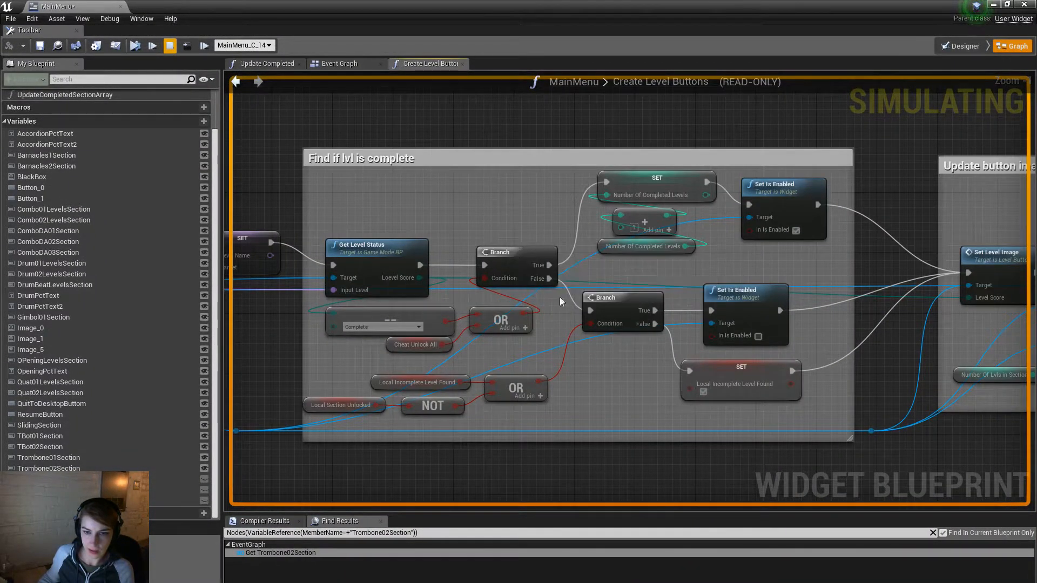
right_click(539, 254)
left_click(583, 300)
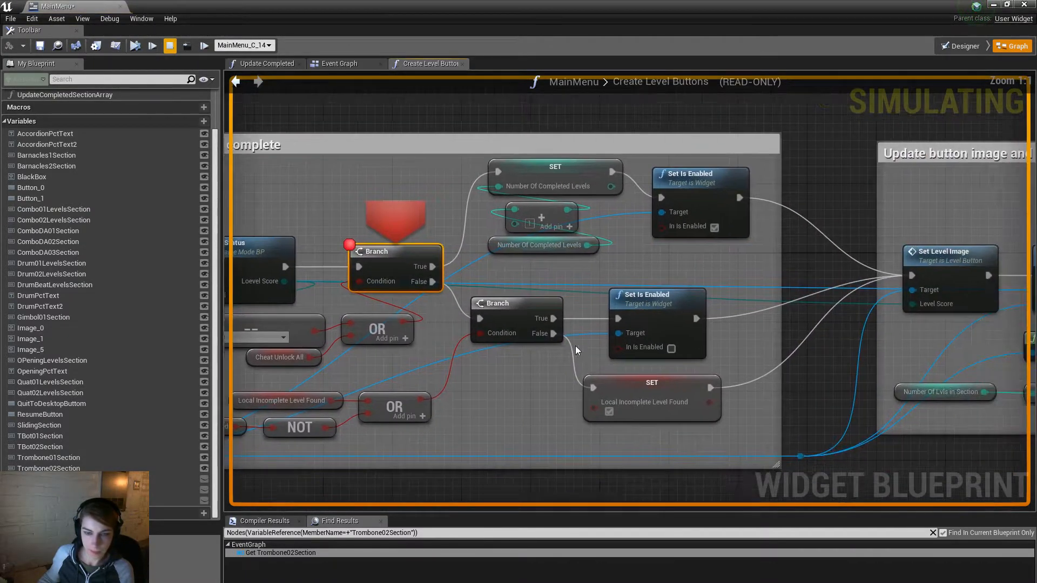
right_click_drag(414, 356, 569, 359)
mouse_move(560, 324)
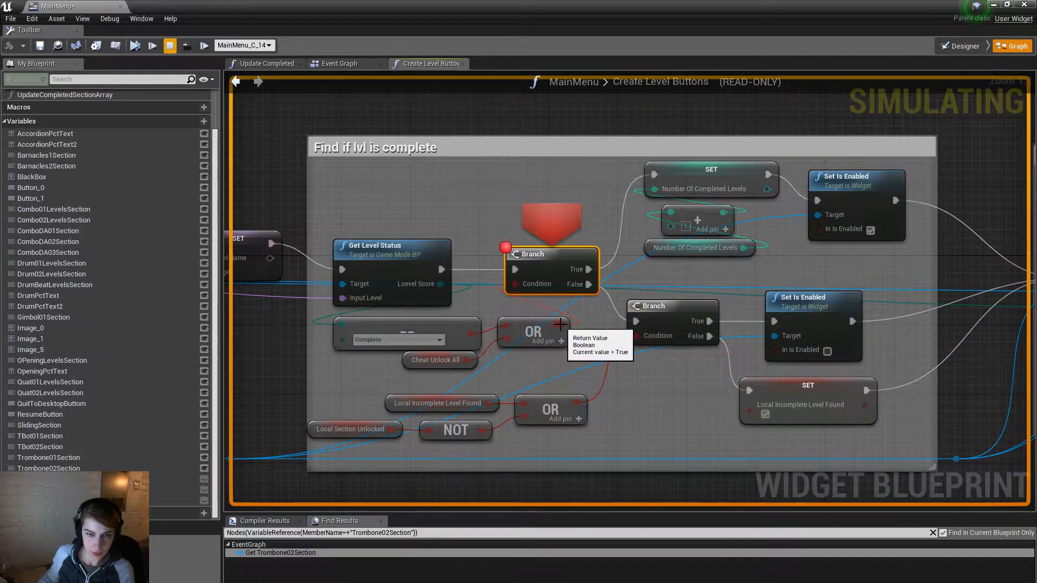
Step: Step along the Branch's True path to Set Is Enabled and inspect its inputs and the Create Level Button Widget's return value
left_click(203, 48)
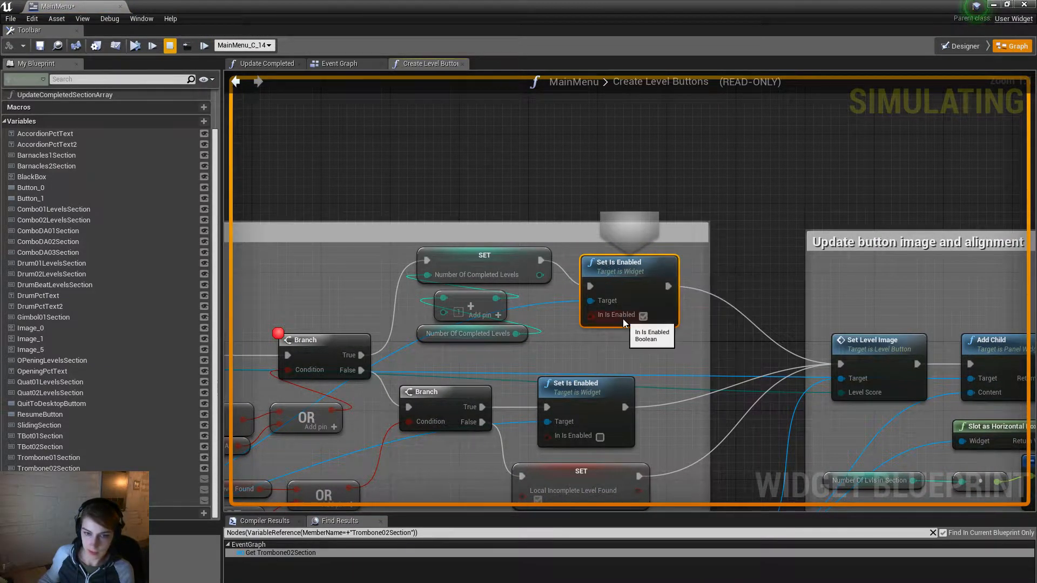
scroll(623, 319, "down", 5)
scroll(469, 270, "up", 1)
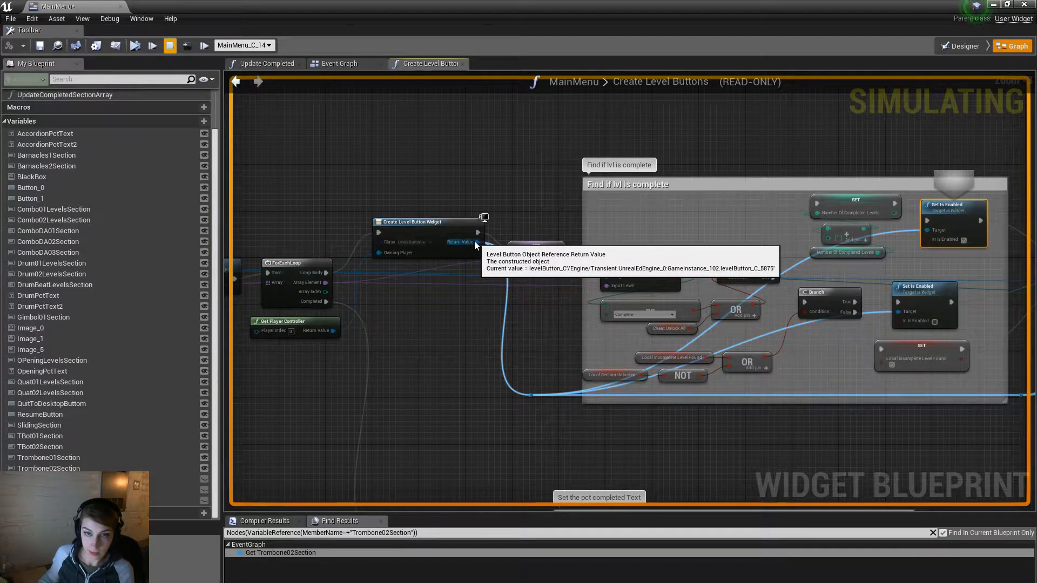
right_click_drag(916, 336, 497, 352)
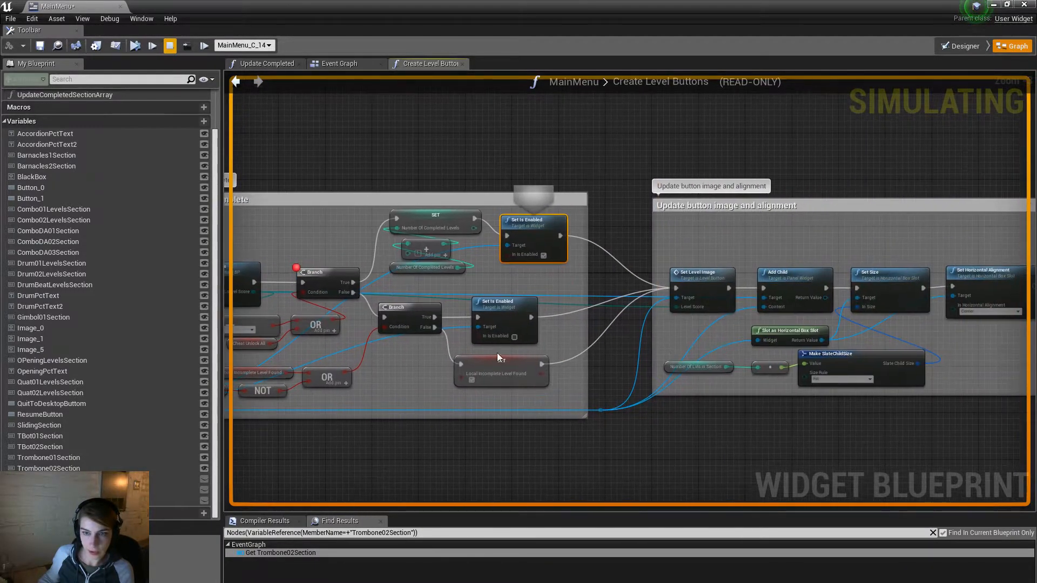
Step: Step on to Set Level Image and examine the "Update button image and alignment" group alongside the level-completion logic
left_click(205, 46)
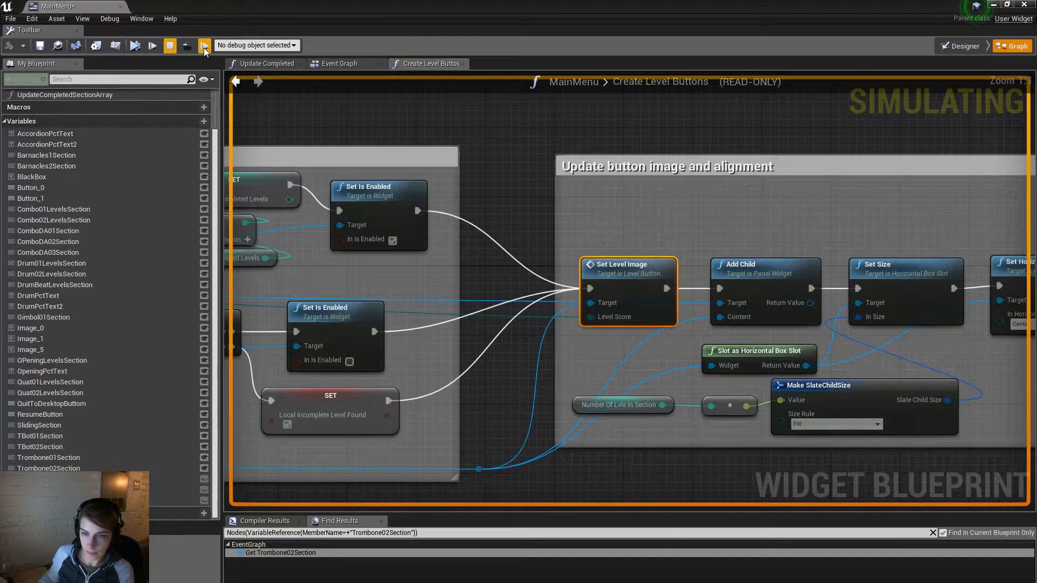
right_click_drag(858, 301, 794, 301)
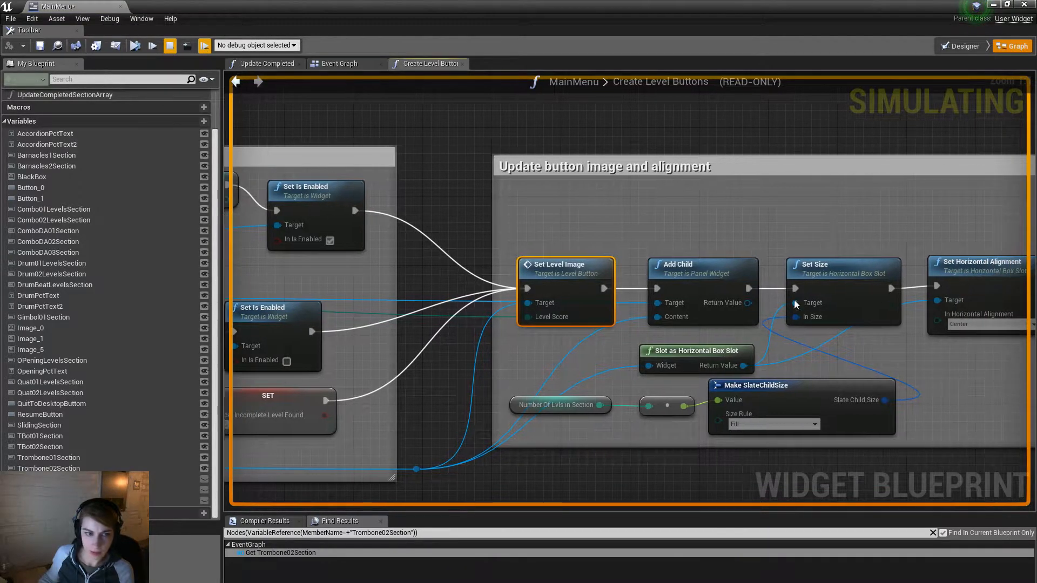
scroll(795, 301, "down", 3)
right_click_drag(510, 210, 436, 177)
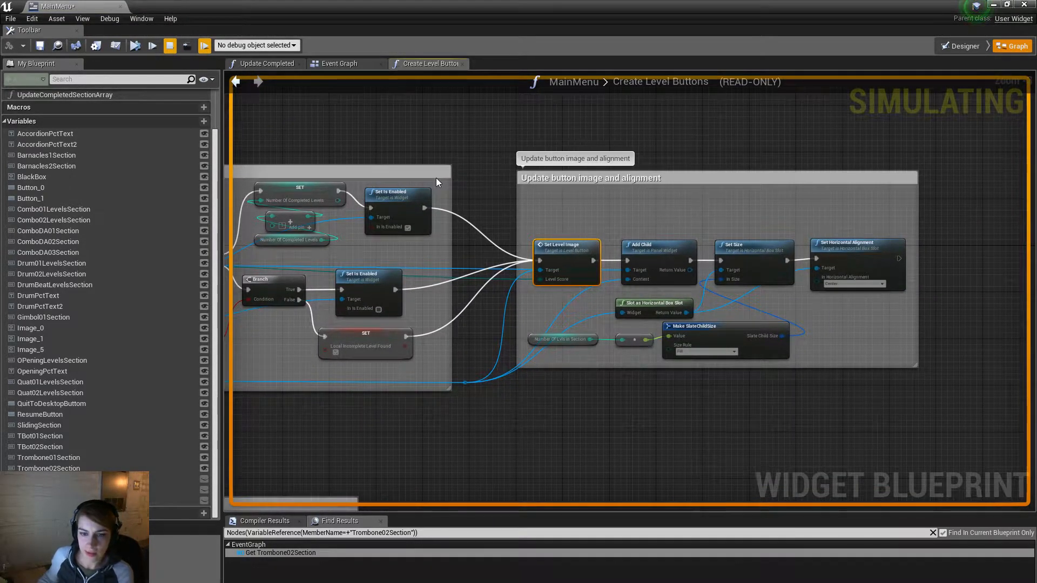
scroll(928, 326, "down", 2)
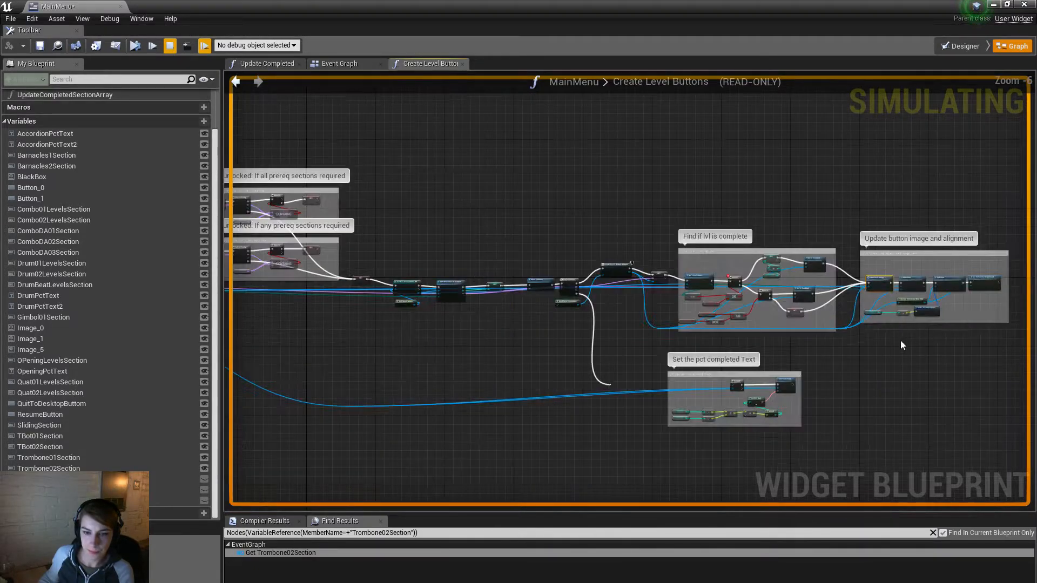
scroll(900, 340, "up", 1)
right_click_drag(899, 341, 959, 327)
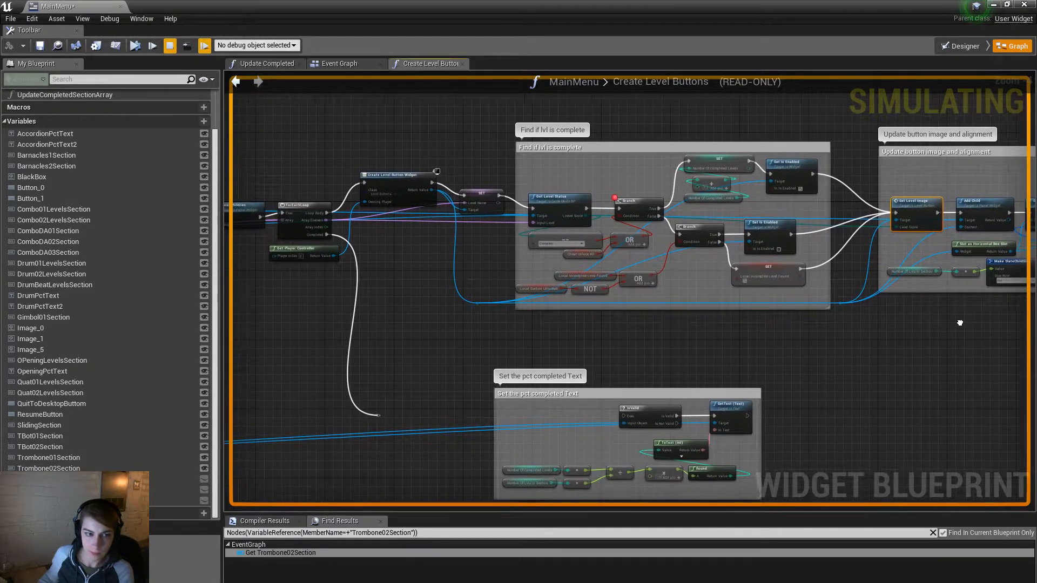
Step: Move the MainMenu debugging window aside to check the paused game menu and bring it back maximized on the main screen
left_click_drag(90, 6, 738, 215)
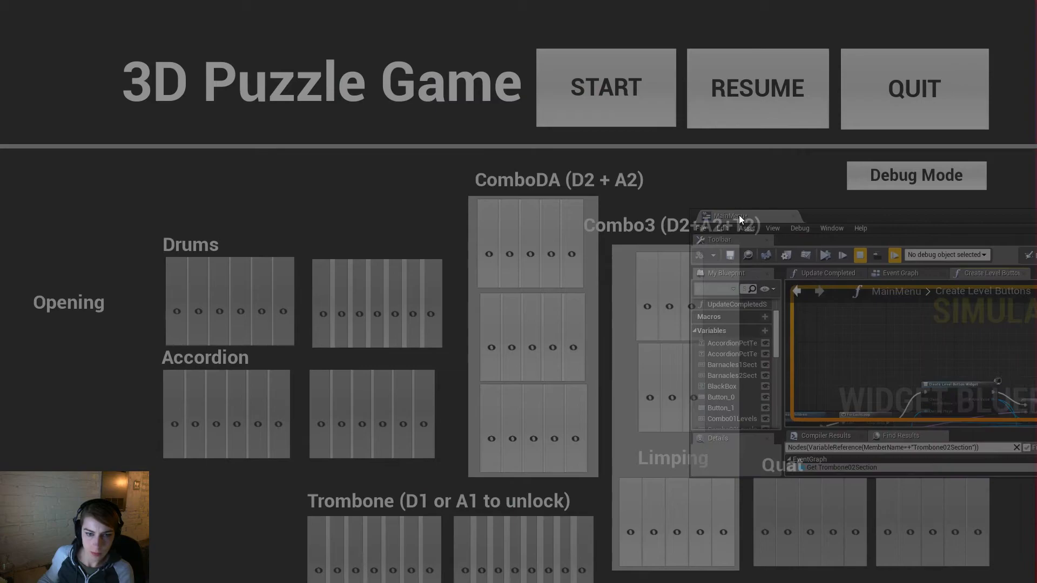
left_click_drag(802, 214, 1036, 216)
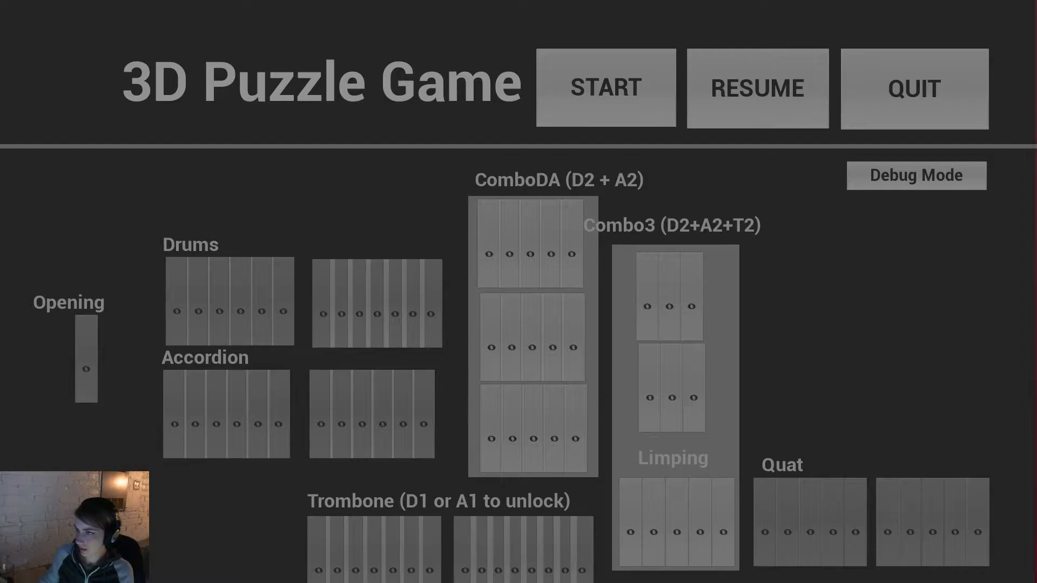
left_click_drag(1029, 36, 525, 180)
double_click(708, 186)
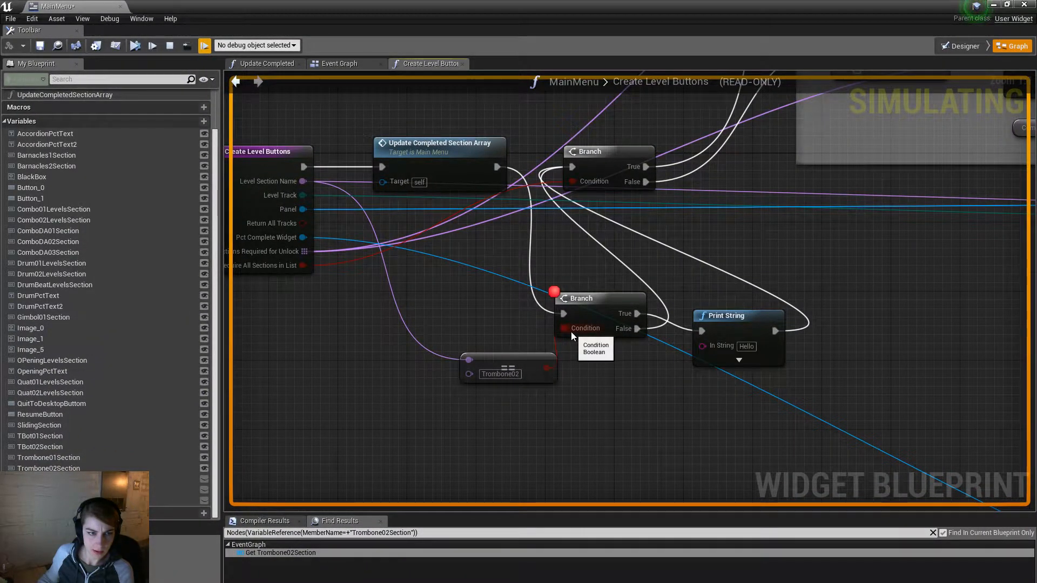
Step: Examine the Create Level Buttons graph from the level-completion logic back to Get All Levels in Section and its Level Names output
scroll(581, 336, "down", 2)
right_click_drag(745, 248, 381, 248)
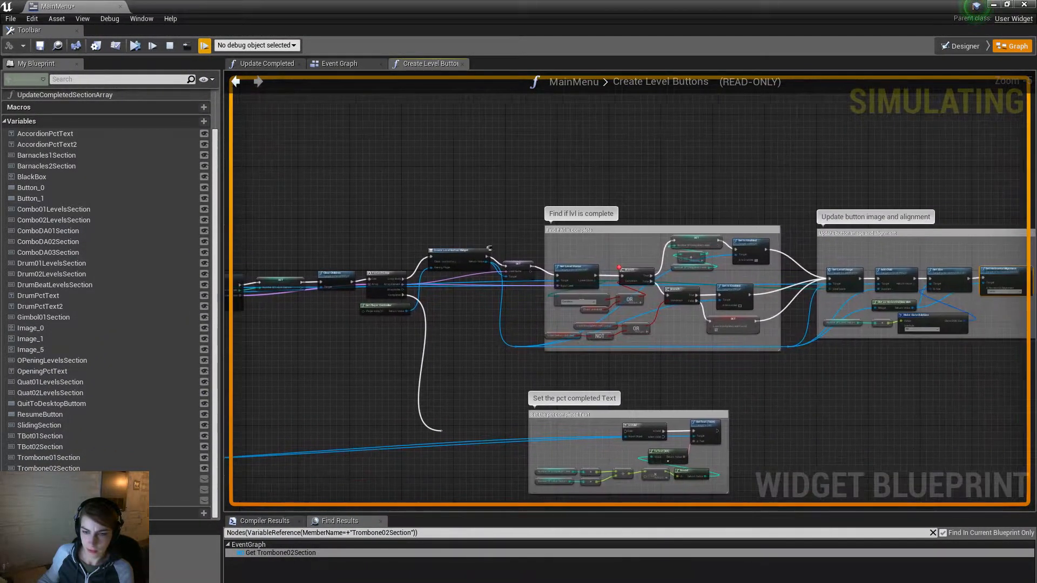
right_click_drag(87, 338, 244, 340)
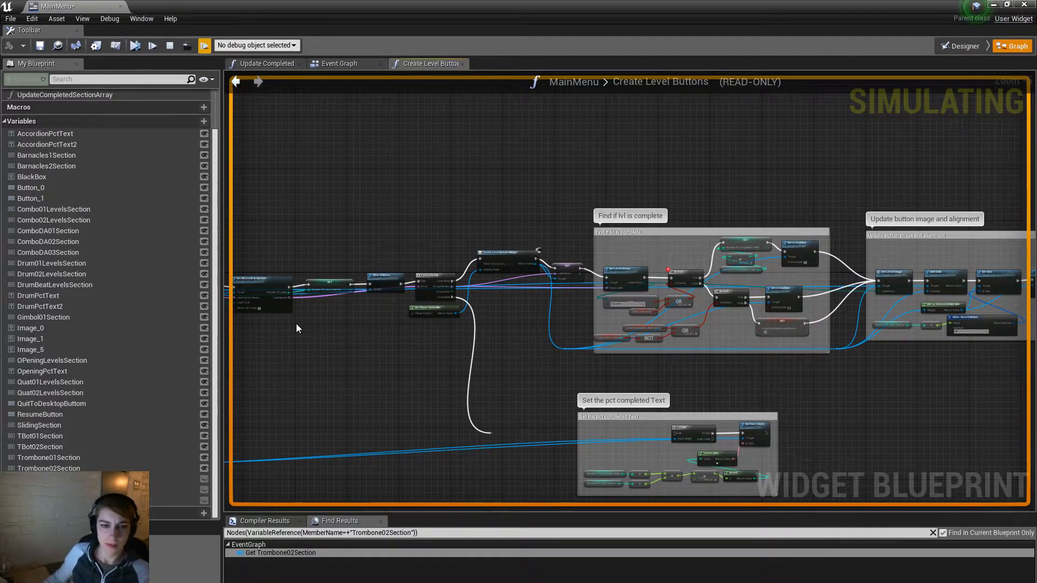
scroll(576, 319, "up", 4)
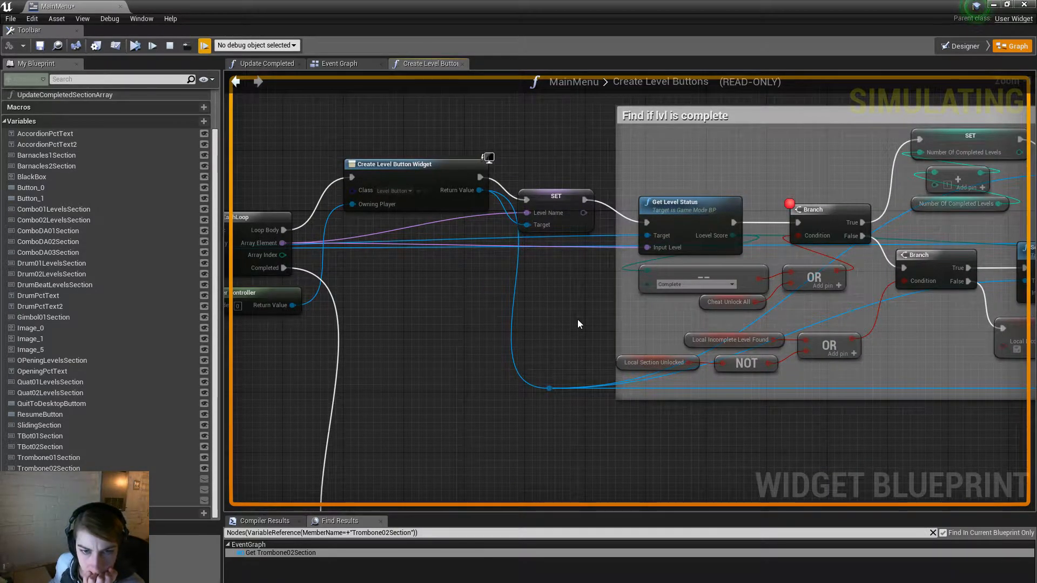
right_click_drag(288, 369, 876, 382)
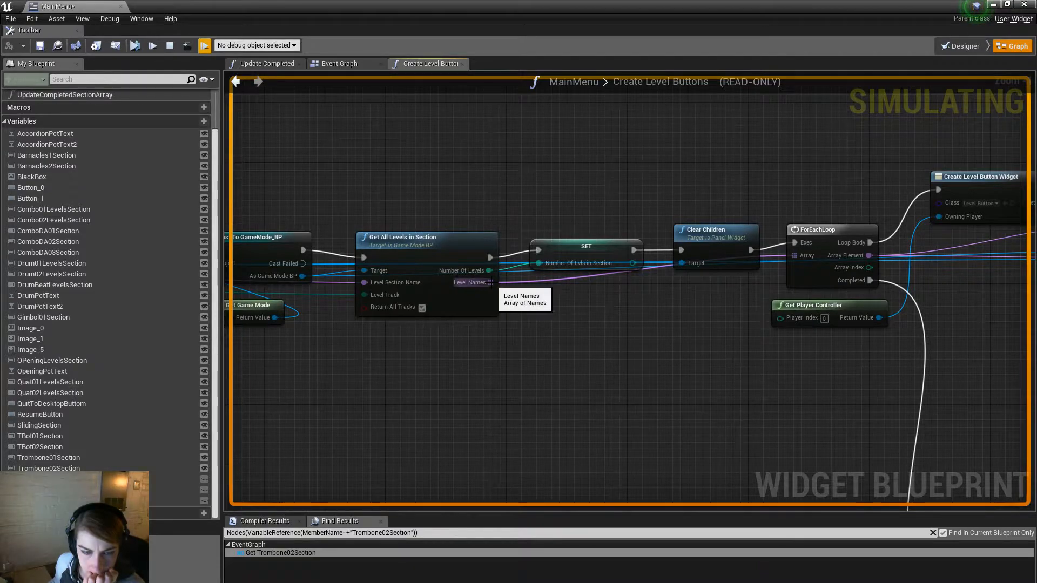
right_click_drag(392, 280, 918, 345)
right_click_drag(432, 324, 694, 256)
right_click_drag(1026, 316, 425, 294)
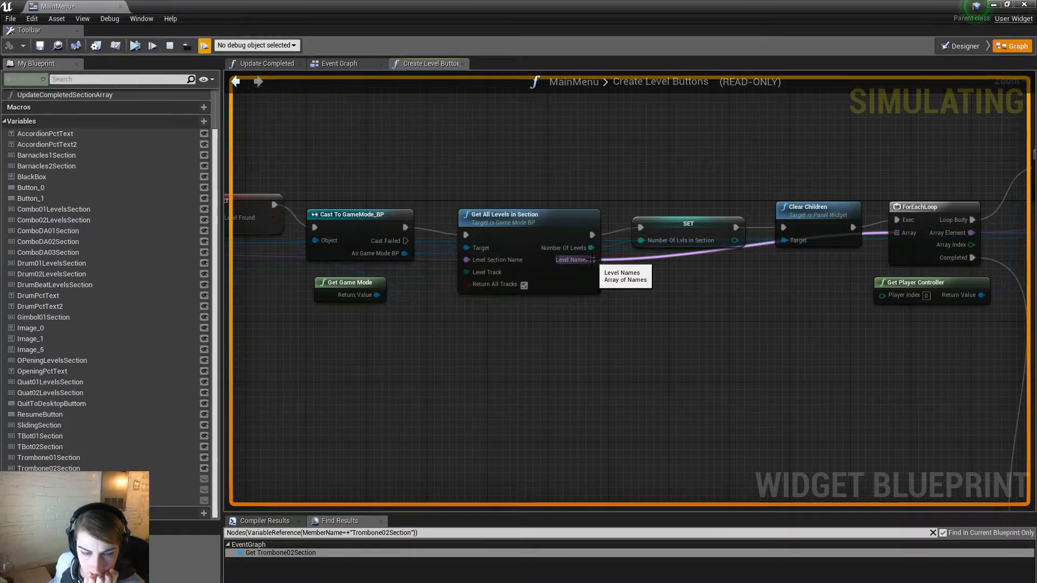
Step: Launch the first Opening level from the game menu, end the play session and take the editor viewport out of full screen
left_click_drag(48, 4, 1036, 252)
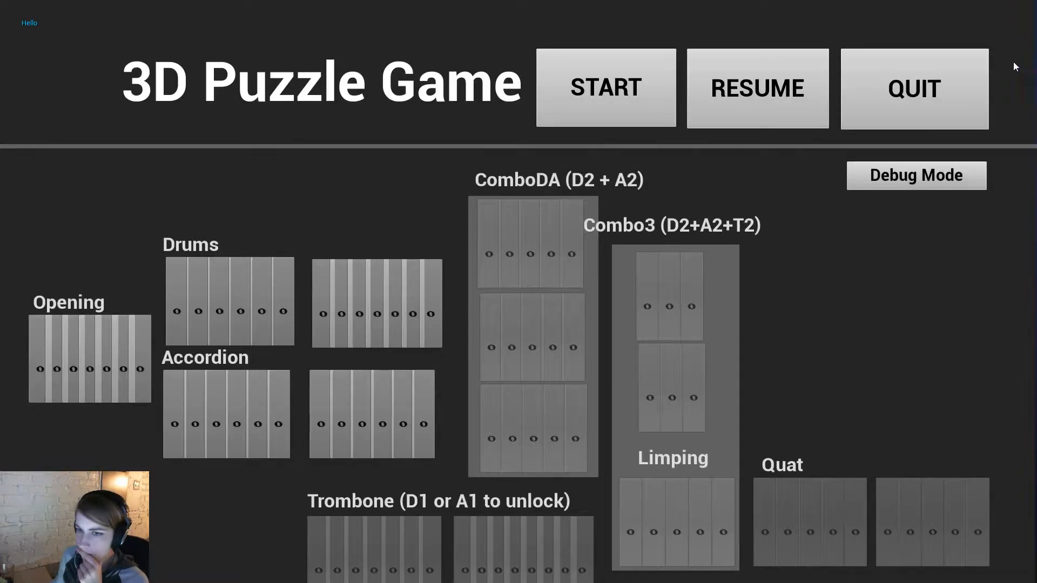
left_click(34, 387)
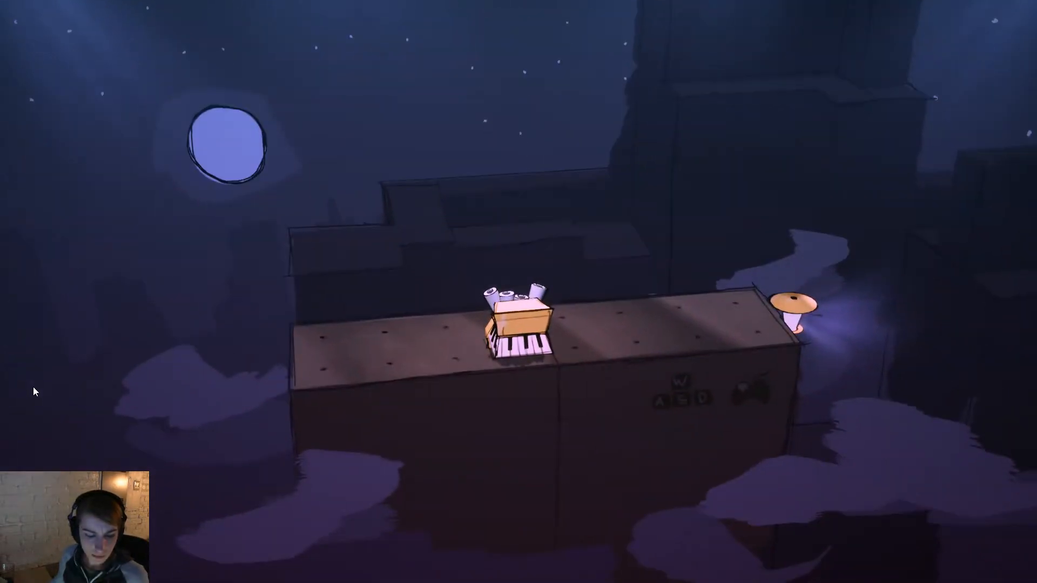
key("Escape")
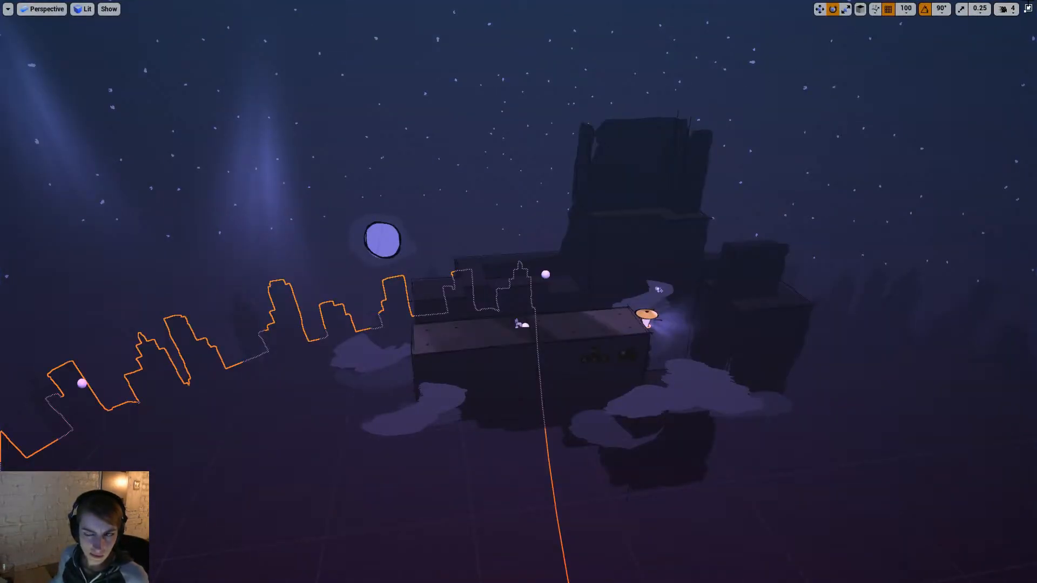
left_click(1028, 9)
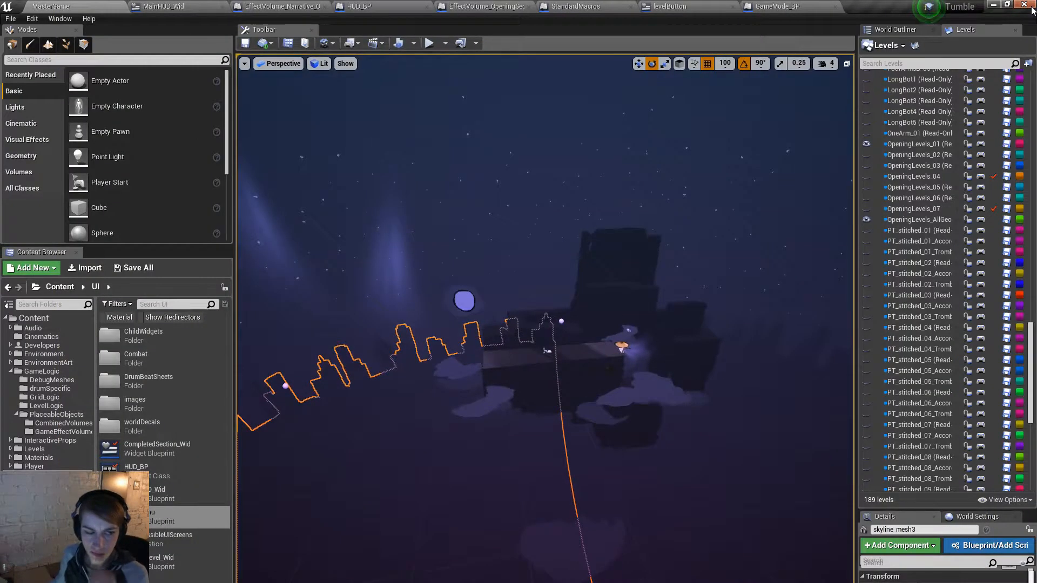
Step: Bring the MainMenu blueprint back maximized and move the breakpoint from the Trombone02 check's Branch to its Print String node
left_click(789, 6)
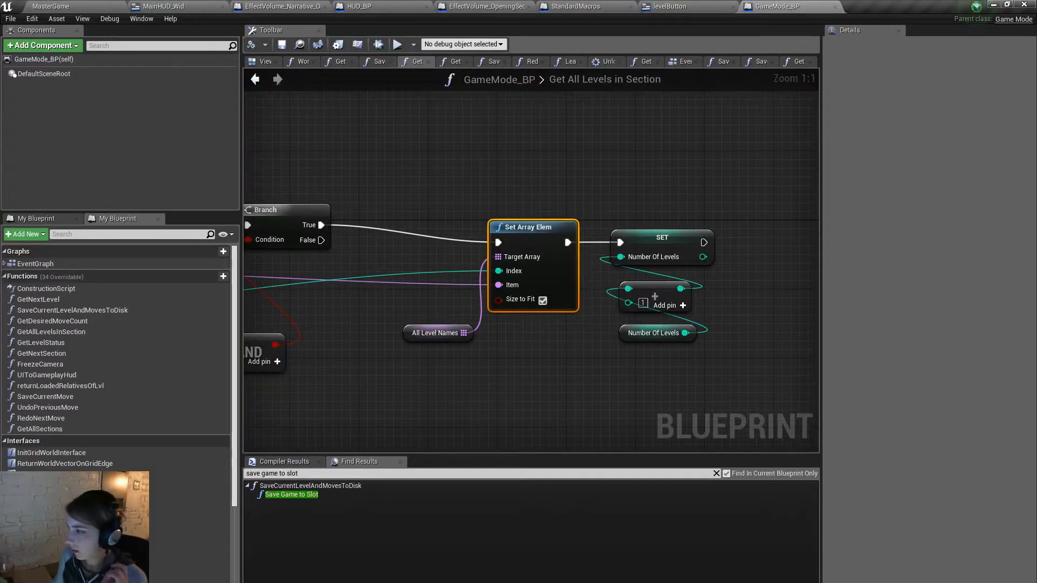
left_click_drag(1036, 149, 346, 149)
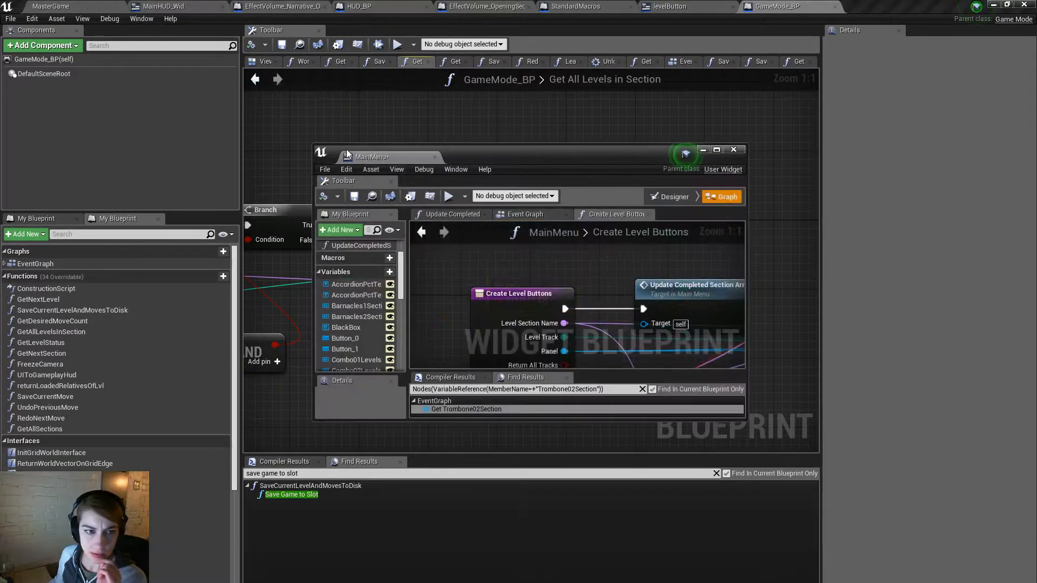
double_click(492, 155)
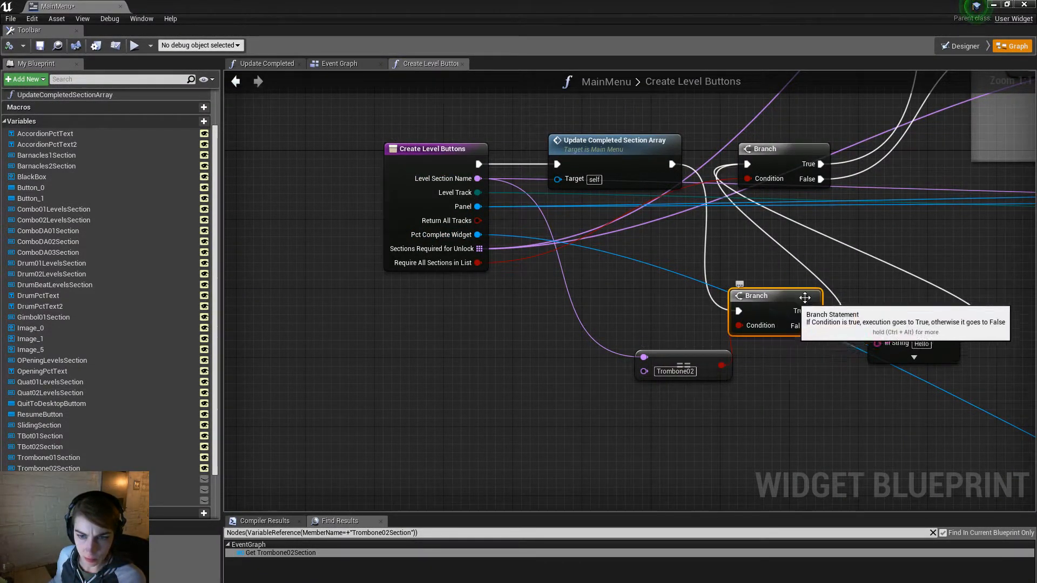
right_click_drag(870, 287, 729, 284)
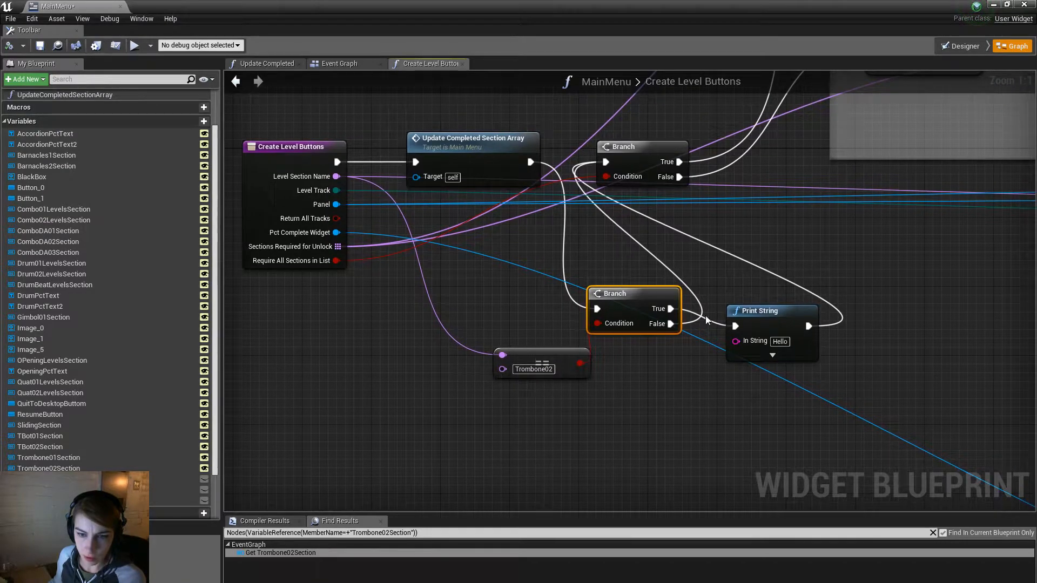
right_click(770, 312)
left_click(828, 502)
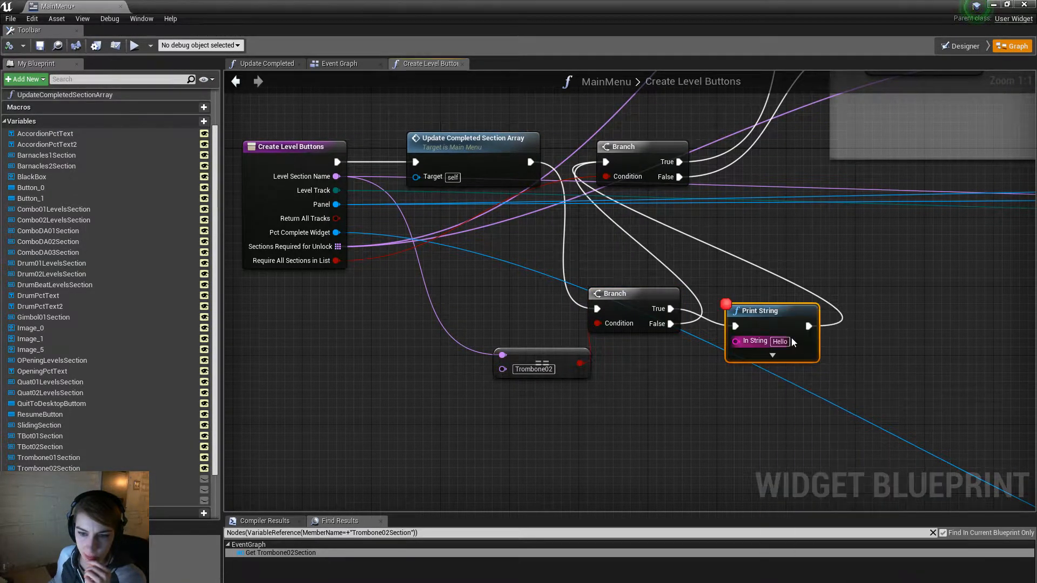
Step: Move the MainMenu window off the main screen and start a new play session from the MasterGame level editor
left_click_drag(75, 7, 1036, 141)
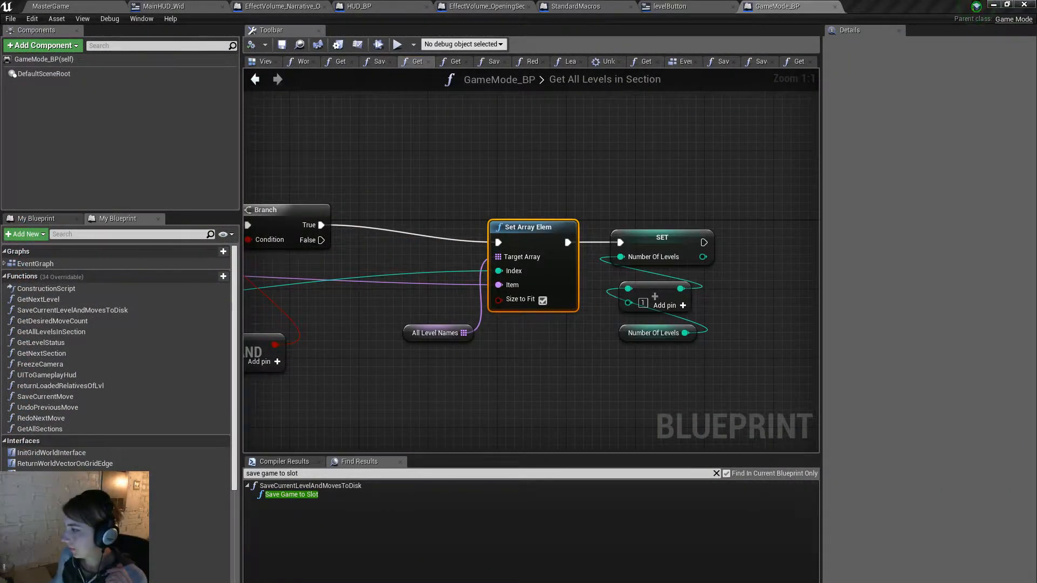
left_click(49, 6)
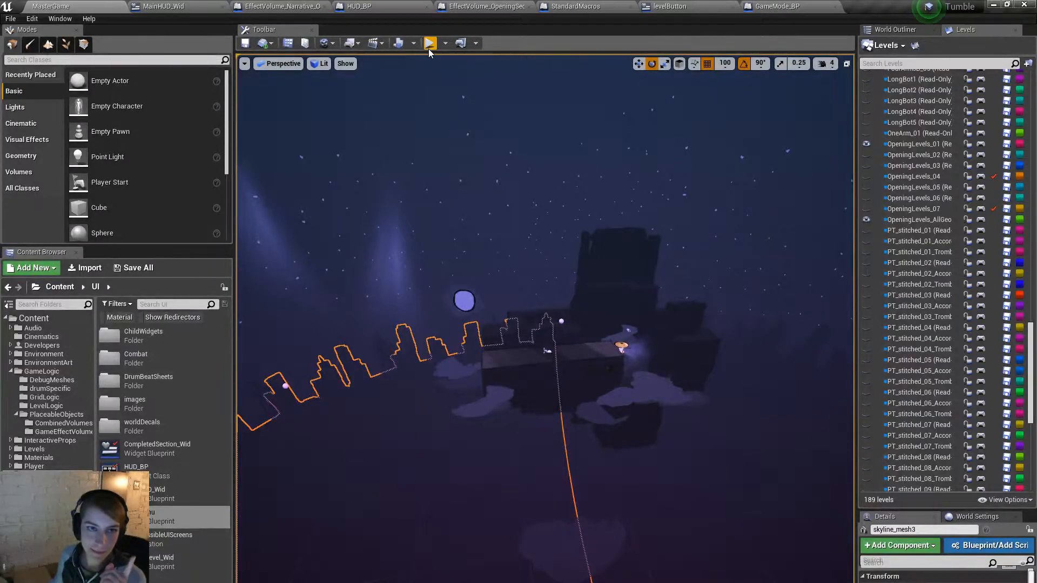
left_click(429, 43)
left_click(596, 363)
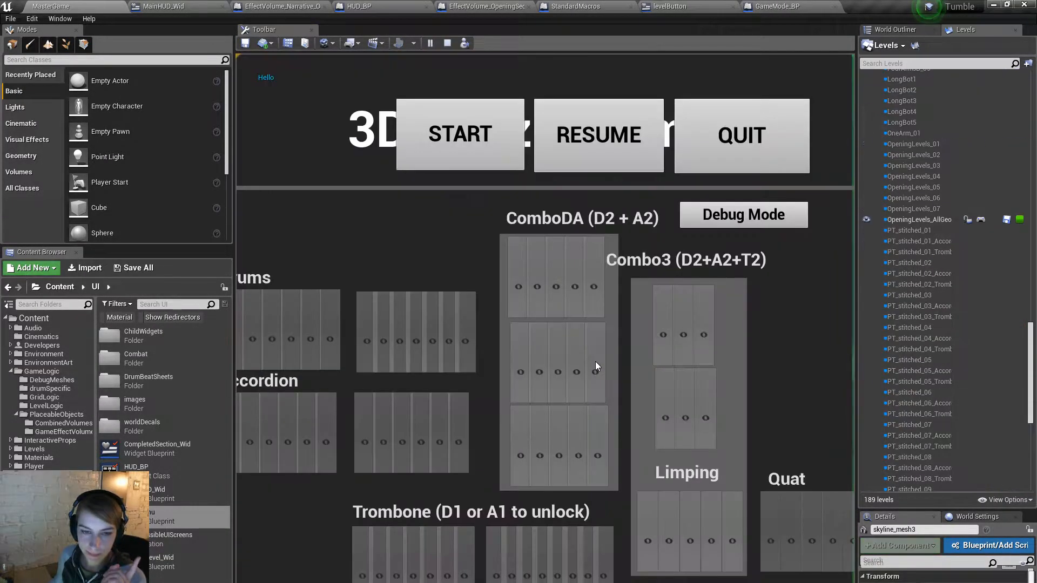
key("alt+Tab")
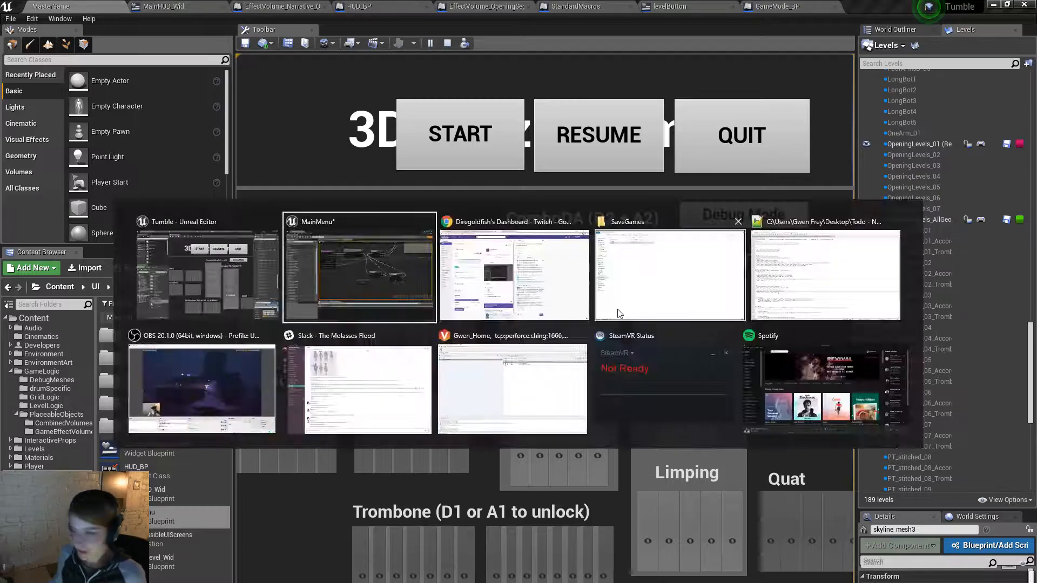
key("Escape")
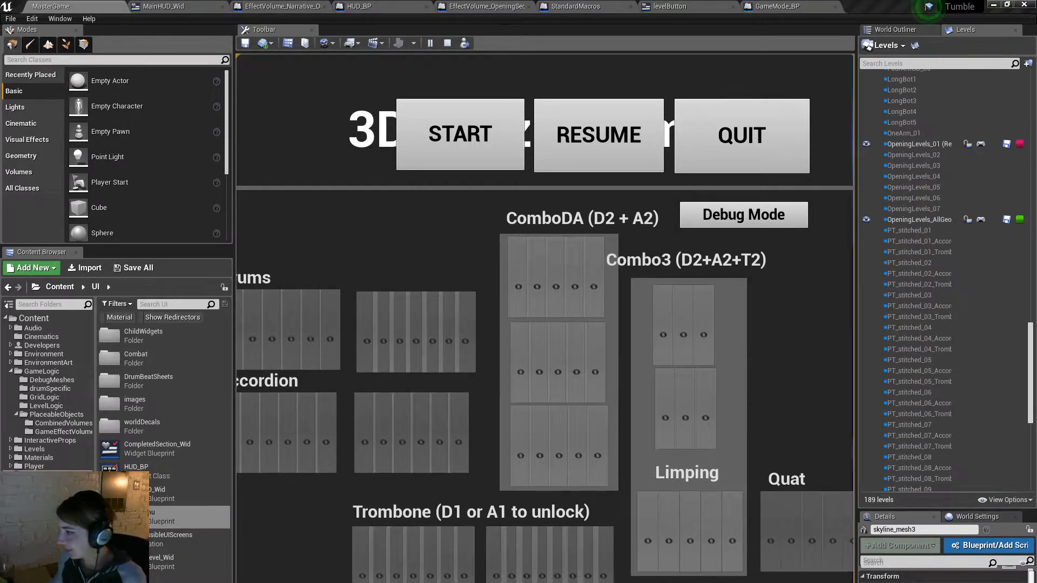
Step: Activate Debug Mode in the running menu and maximize the paused MainMenu blueprint on the main screen
left_click(683, 207)
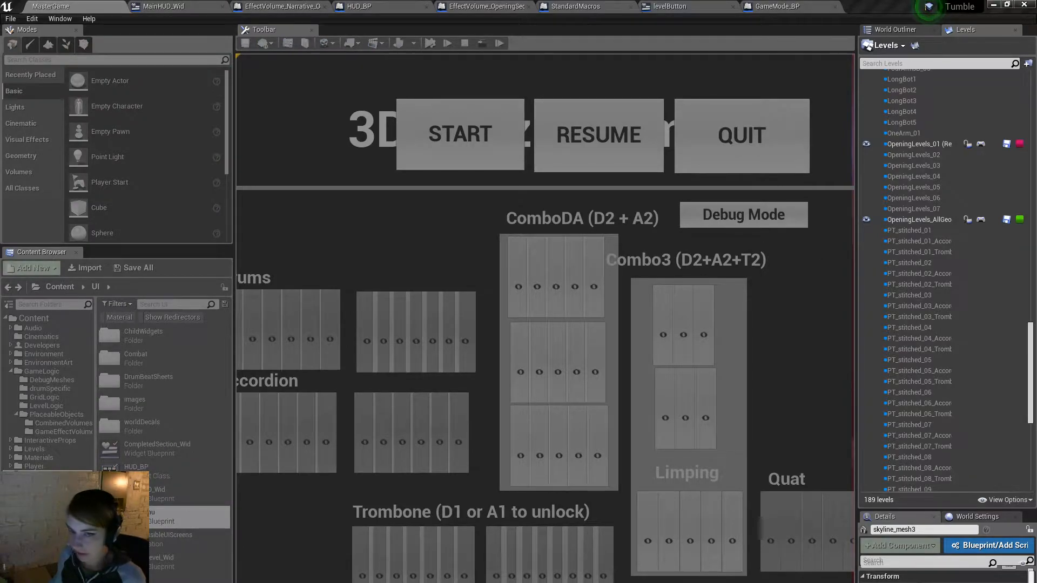
left_click_drag(1036, 232, 302, 221)
double_click(407, 230)
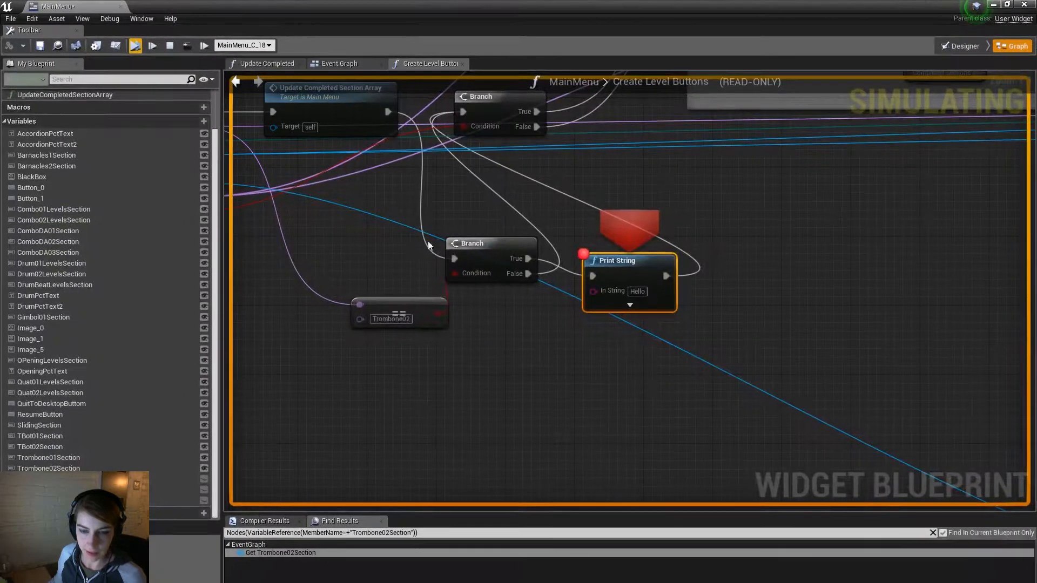
Step: Examine the Trombone02 check around the paused Print String and the two "Find section unlocked" groups that follow it
right_click_drag(427, 315, 717, 400)
mouse_move(482, 211)
right_click_drag(953, 272, 592, 301)
right_click_drag(700, 300, 672, 327)
scroll(672, 327, "down", 2)
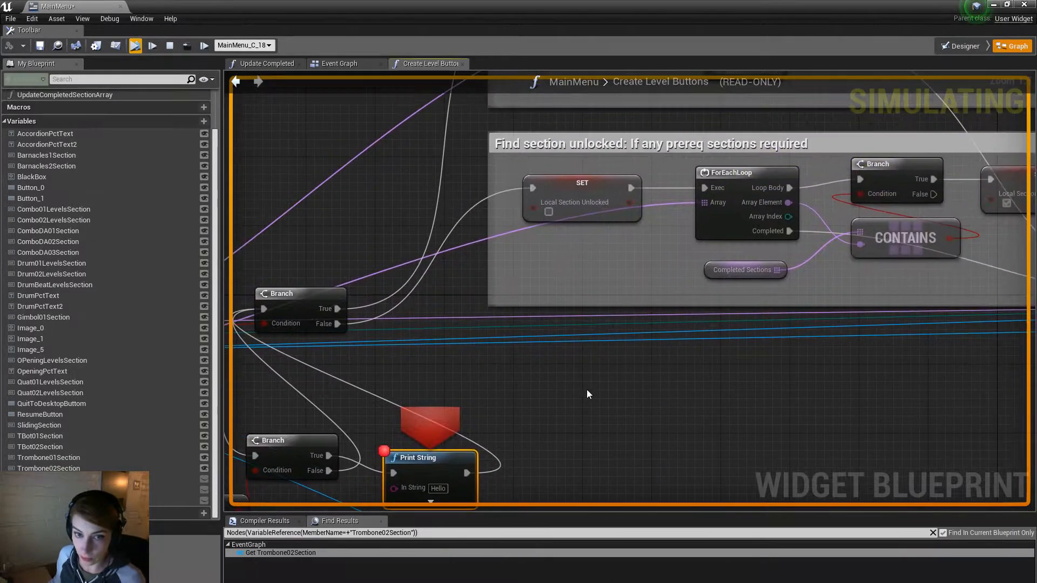
scroll(587, 393, "down", 2)
right_click_drag(831, 365, 748, 369)
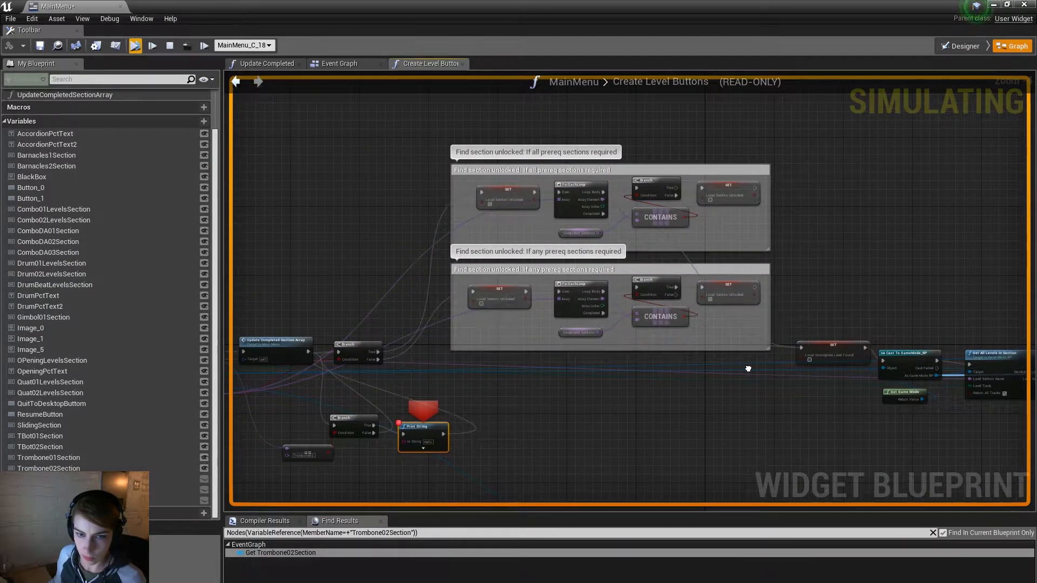
Step: Step from Print String through the Branch's False path into the "If any prereq sections required" group and inspect its loop
left_click(204, 46)
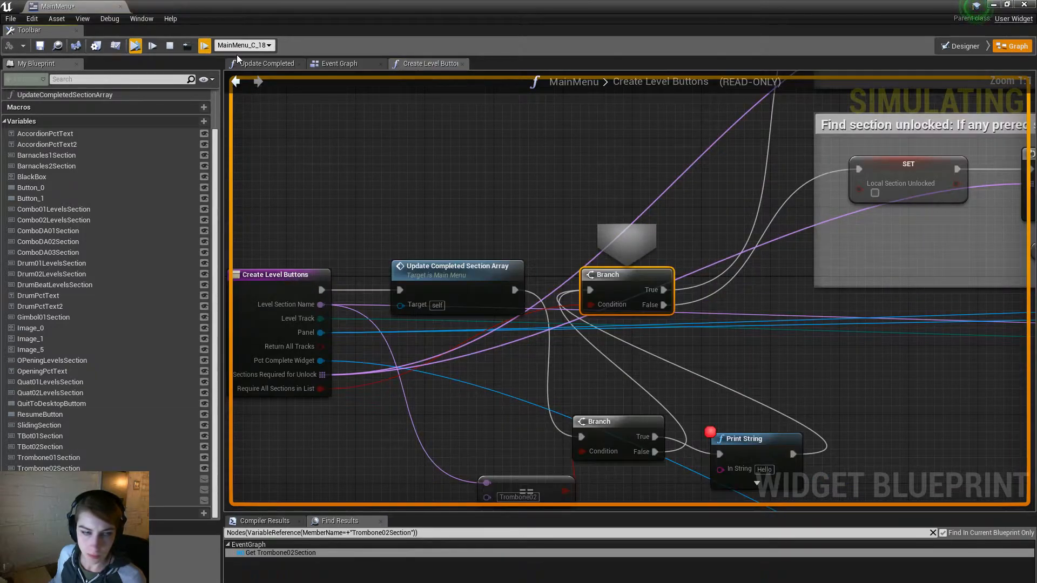
left_click(205, 45)
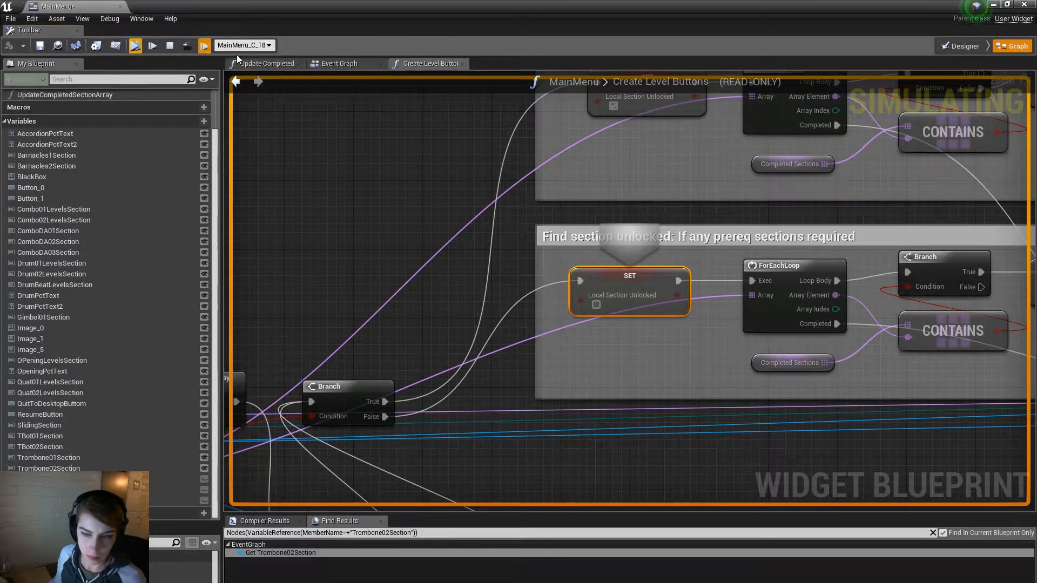
left_click(204, 46)
right_click_drag(853, 380, 609, 360)
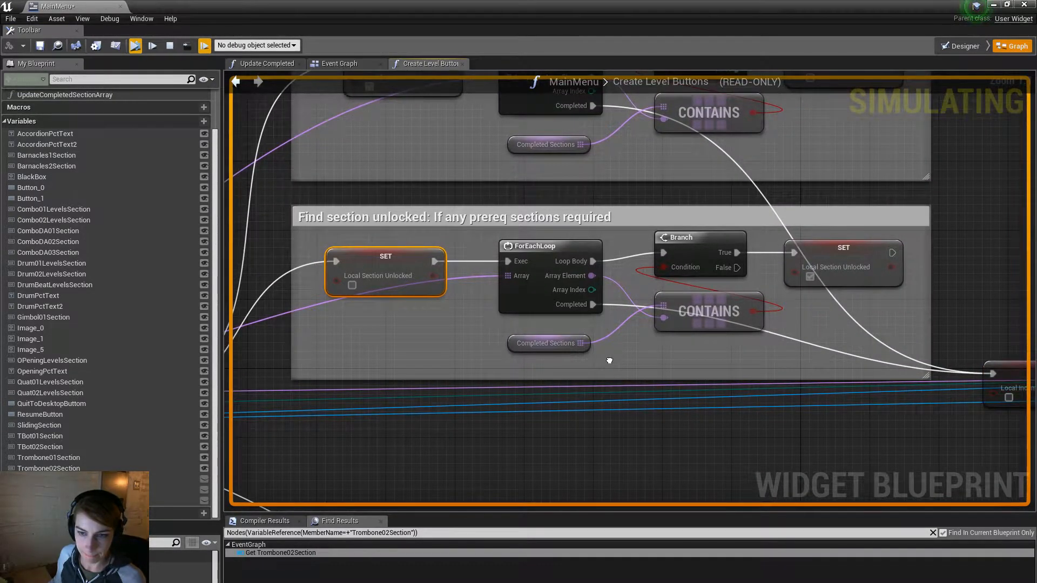
Step: Add a breakpoint to the first Branch in the "Find if lvl is complete" group and resume execution up to it
scroll(724, 442, "down", 5)
right_click_drag(940, 426, 576, 296)
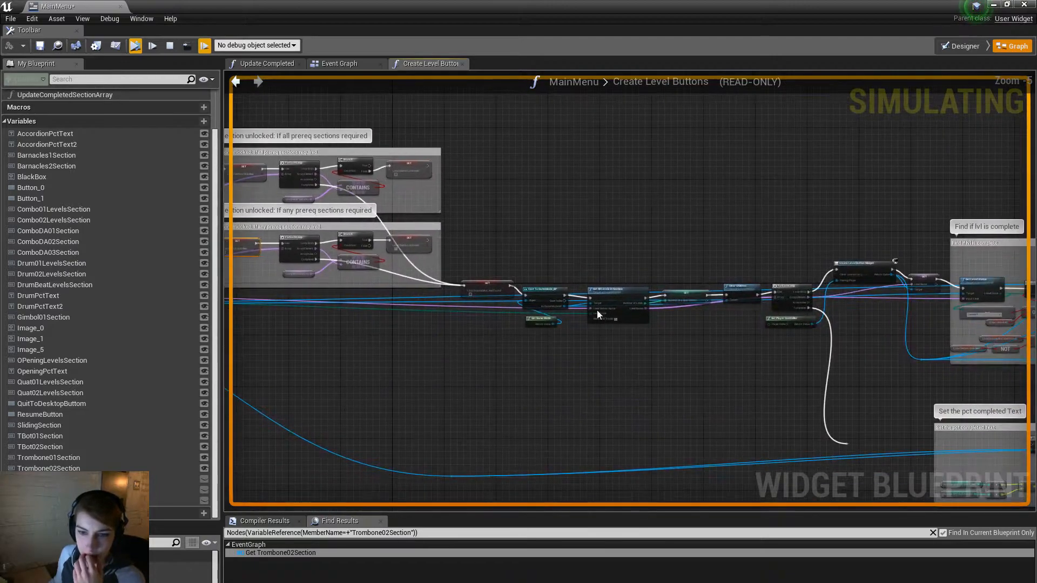
right_click_drag(791, 336, 563, 340)
scroll(819, 358, "up", 3)
right_click(819, 225)
left_click(857, 261)
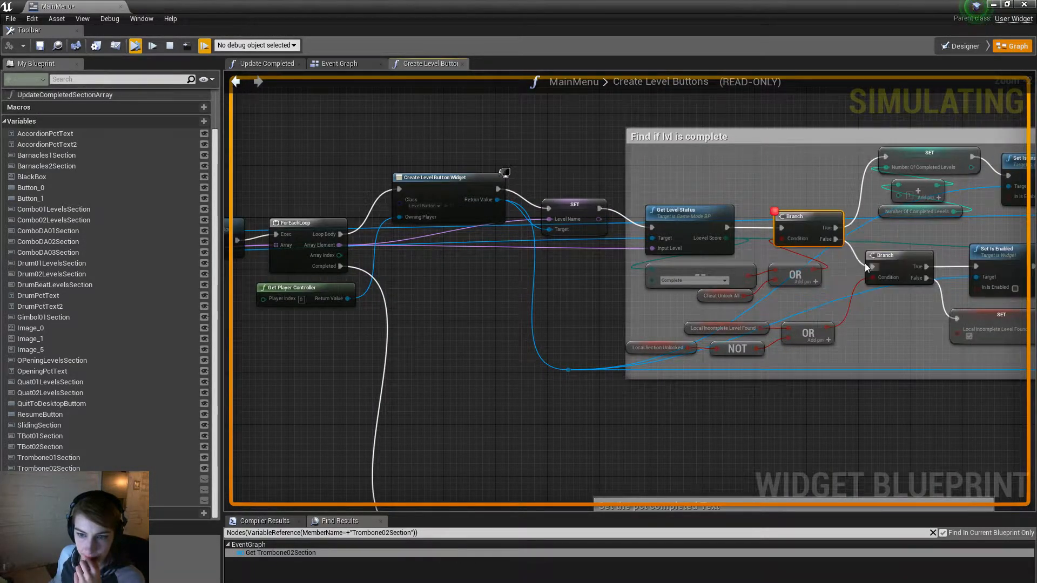
left_click(135, 46)
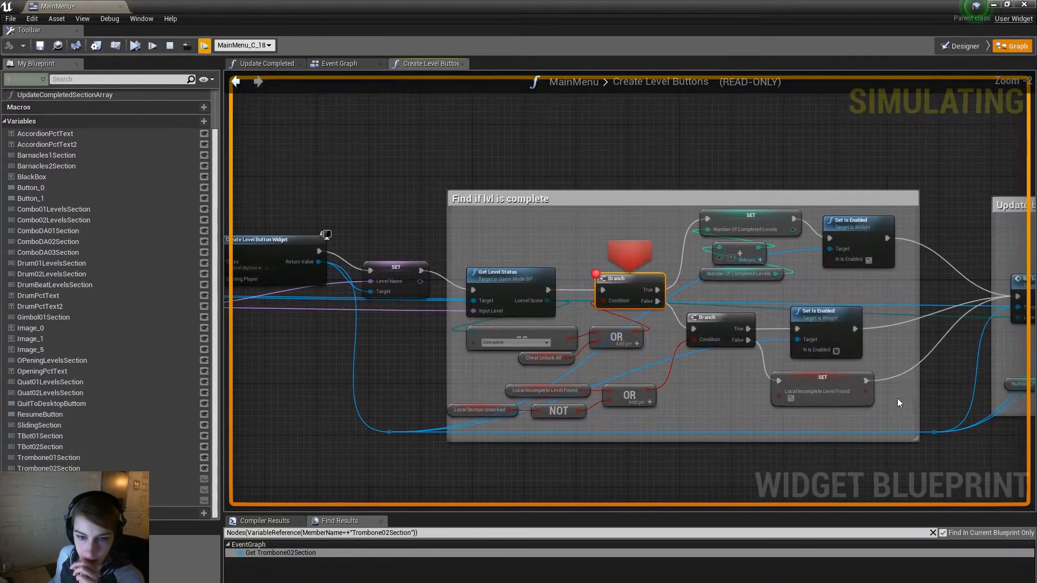
Step: Inspect the OR result and Cheat Unlock All value feeding the Branch and step along its True path to Set Is Enabled
mouse_move(637, 343)
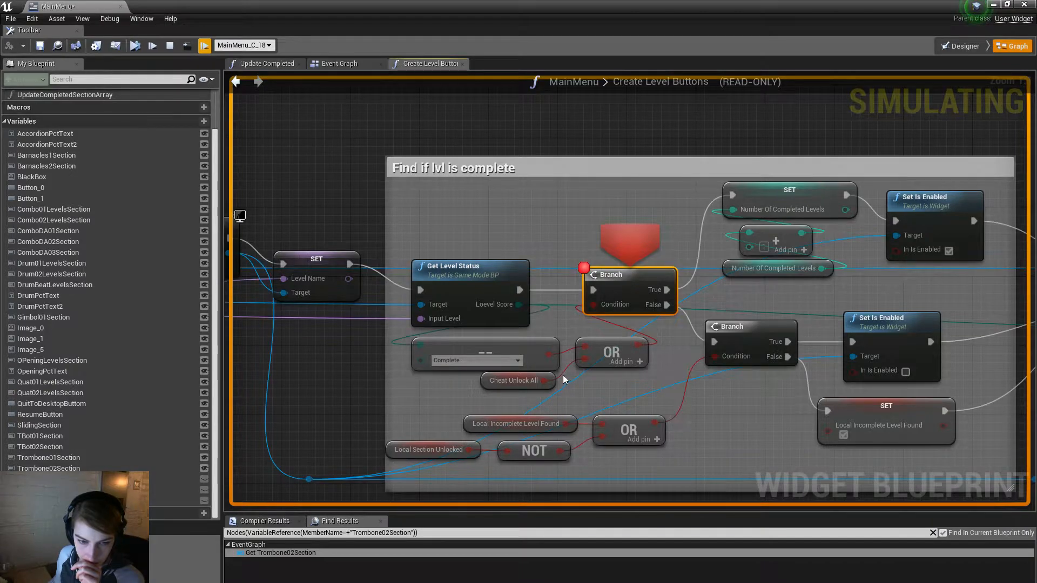
mouse_move(533, 388)
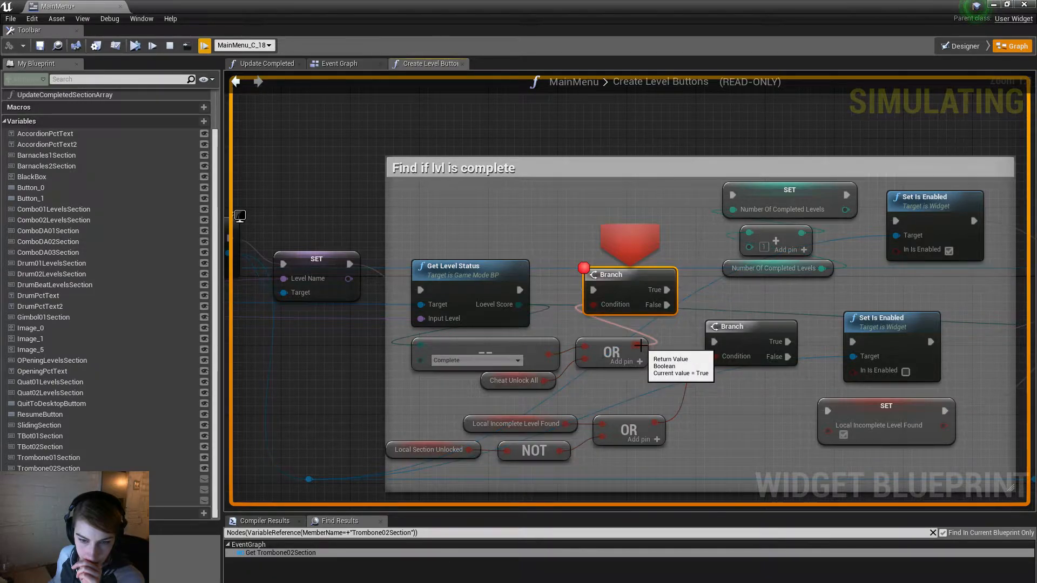
left_click(206, 47)
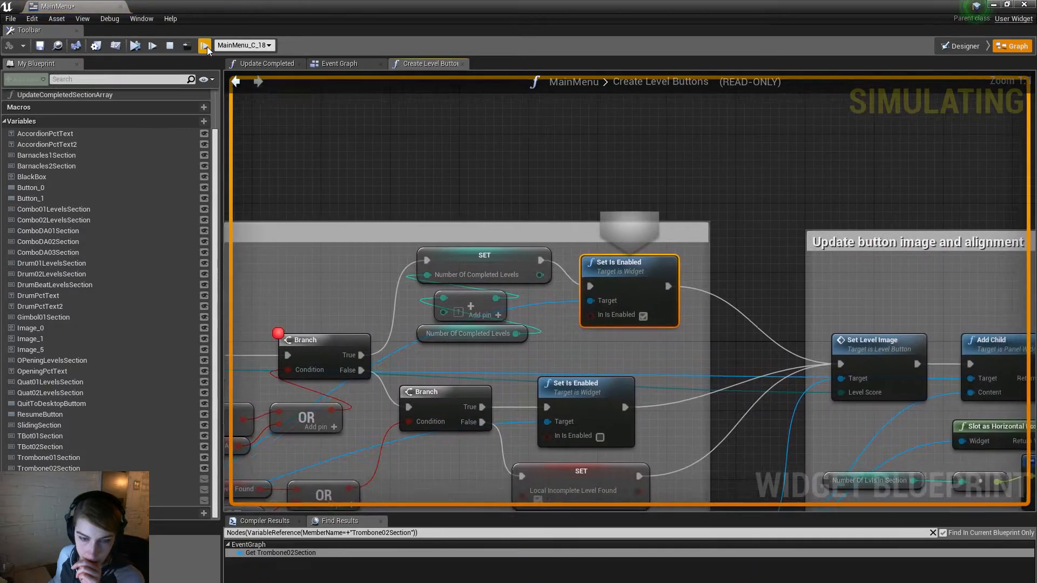
Step: Step execution from Set Is Enabled through Set Level Image to Add Child in the "Update button image and alignment" group
left_click(206, 46)
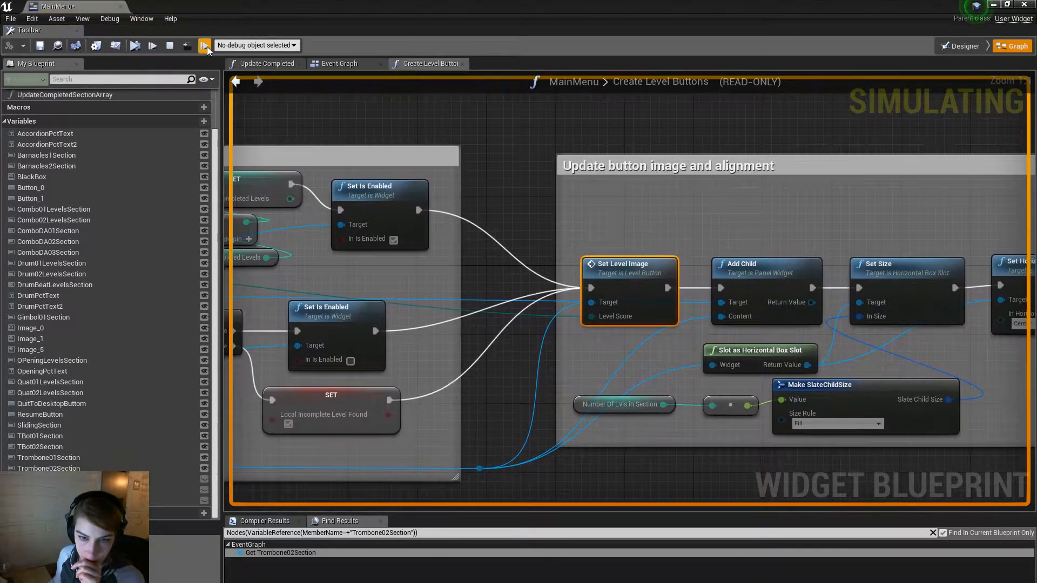
left_click(206, 47)
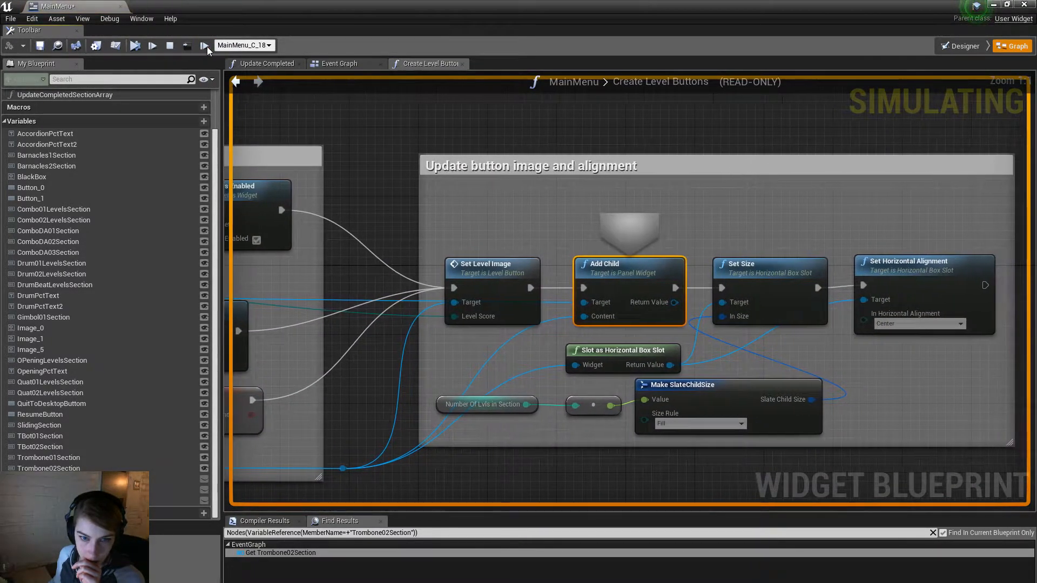
left_click(206, 47)
left_click(206, 47)
left_click(206, 46)
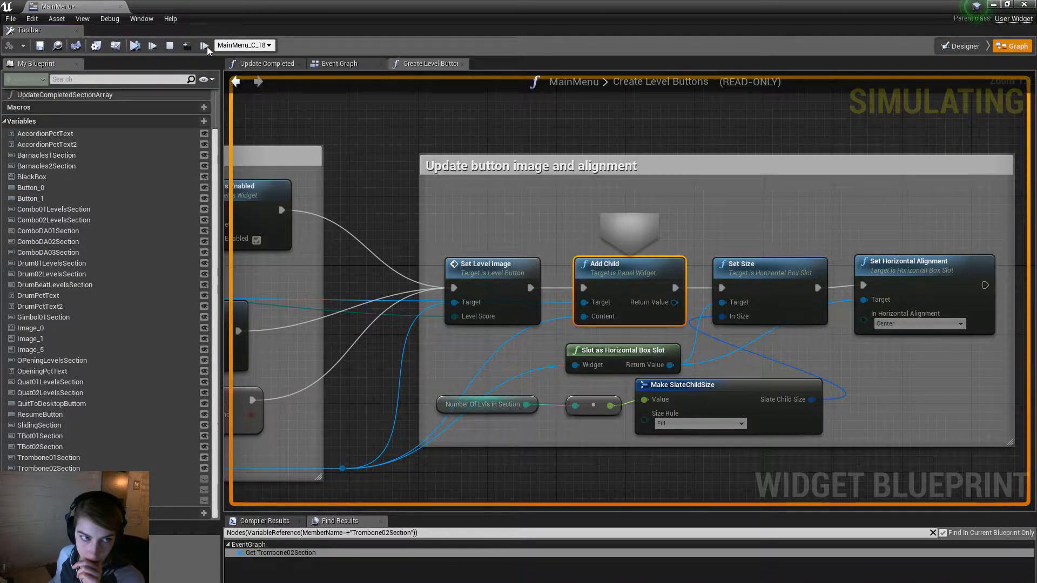
Step: Stop the paused play session and dock the MainMenu blueprint beside the other open assets in the main editor window
left_click_drag(197, 9, 1036, 188)
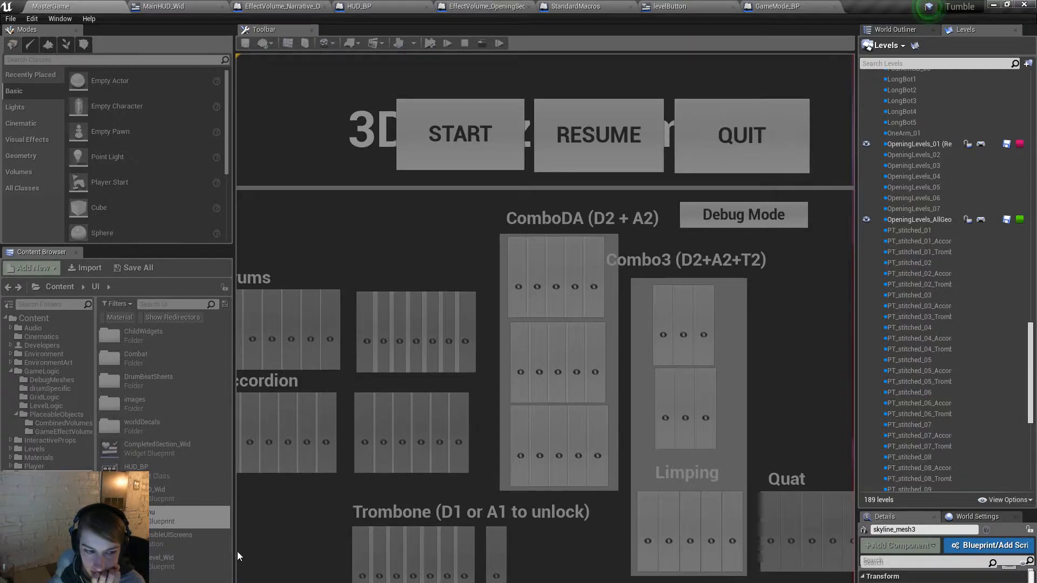
left_click_drag(234, 555, 150, 559)
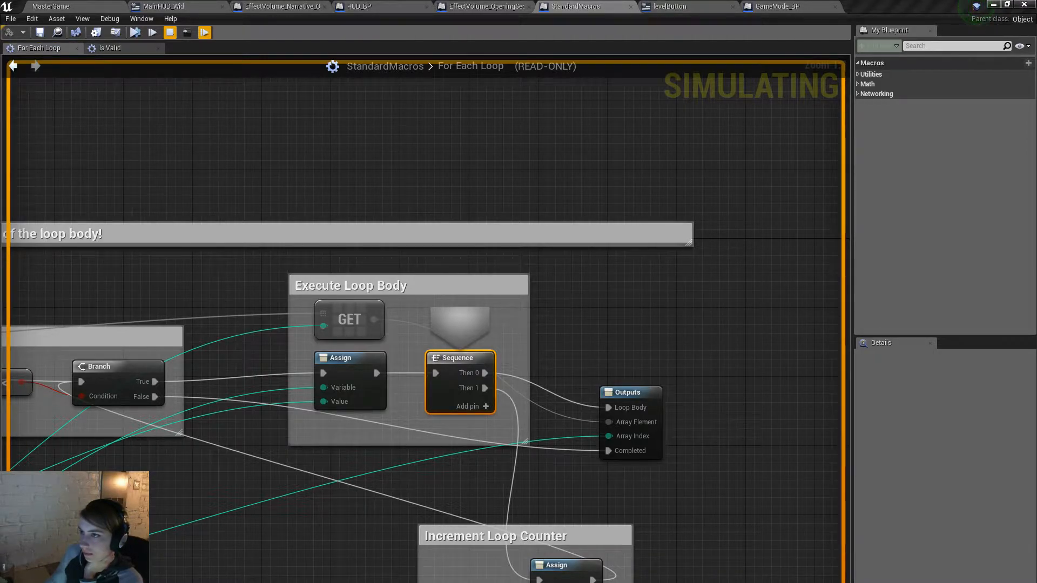
left_click(50, 6)
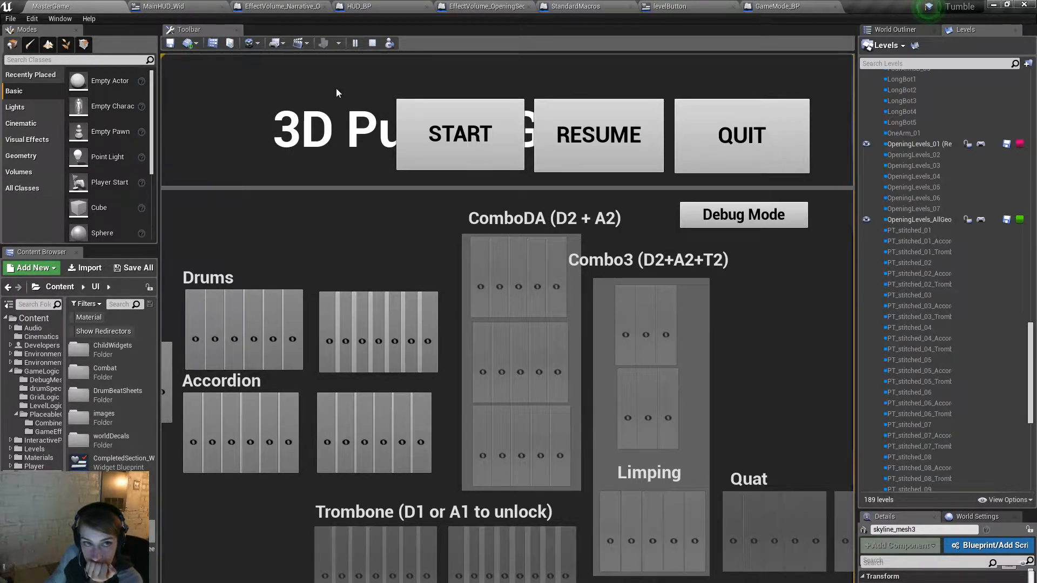
left_click(373, 43)
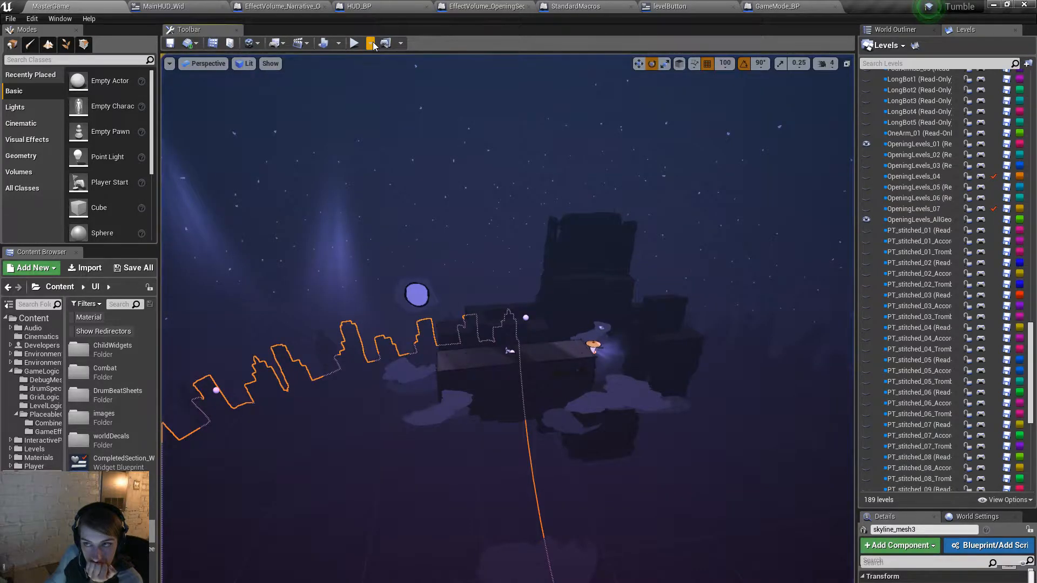
left_click_drag(1036, 18, 661, 8)
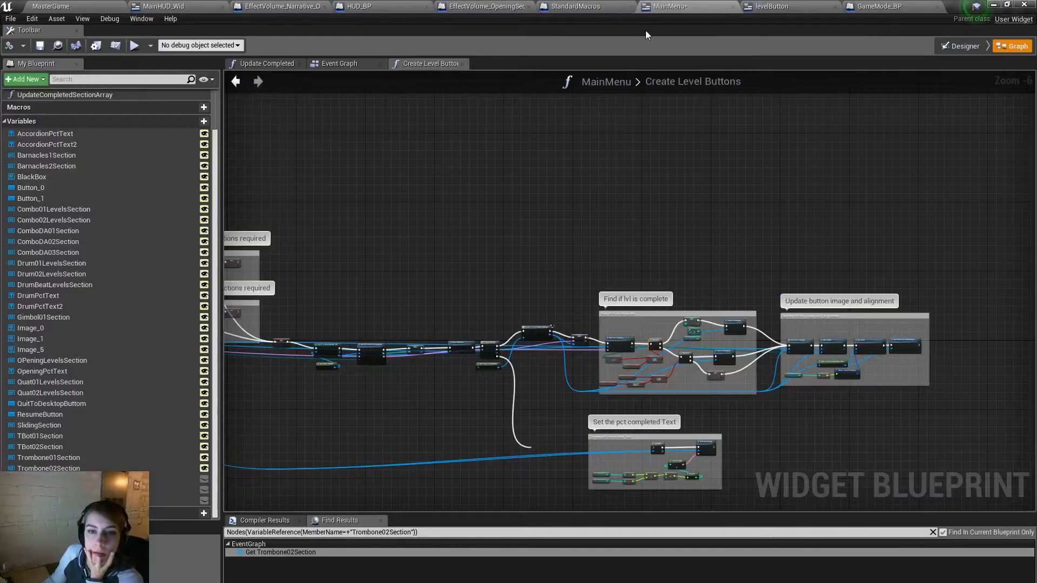
Step: Connect the ForEachLoop's Completed path to the Is Valid node in the "Set the pct completed Text" group
scroll(870, 227, "down", 5)
scroll(808, 373, "up", 7)
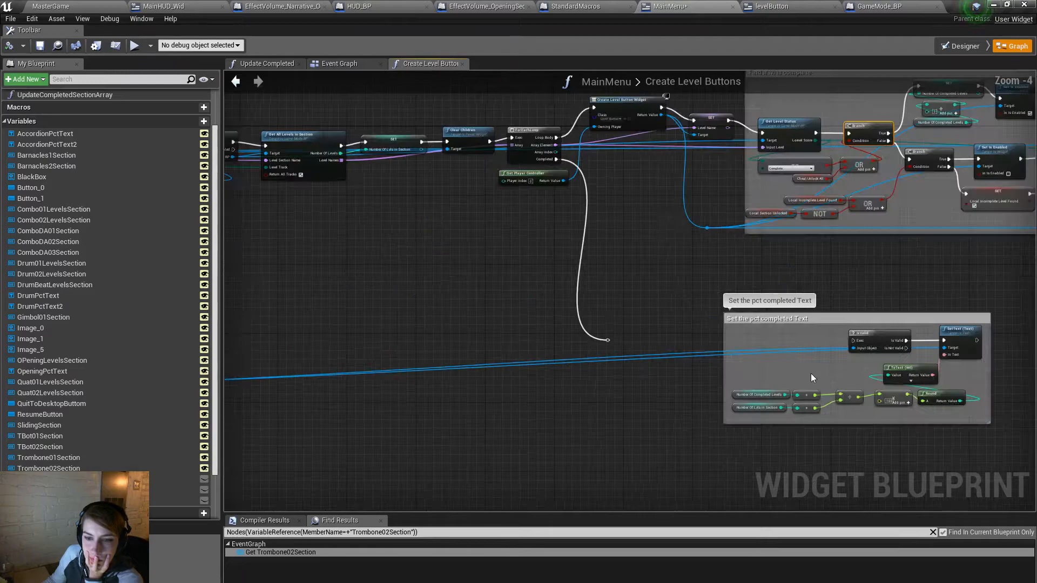
left_click_drag(857, 344, 606, 340)
scroll(632, 300, "down", 2)
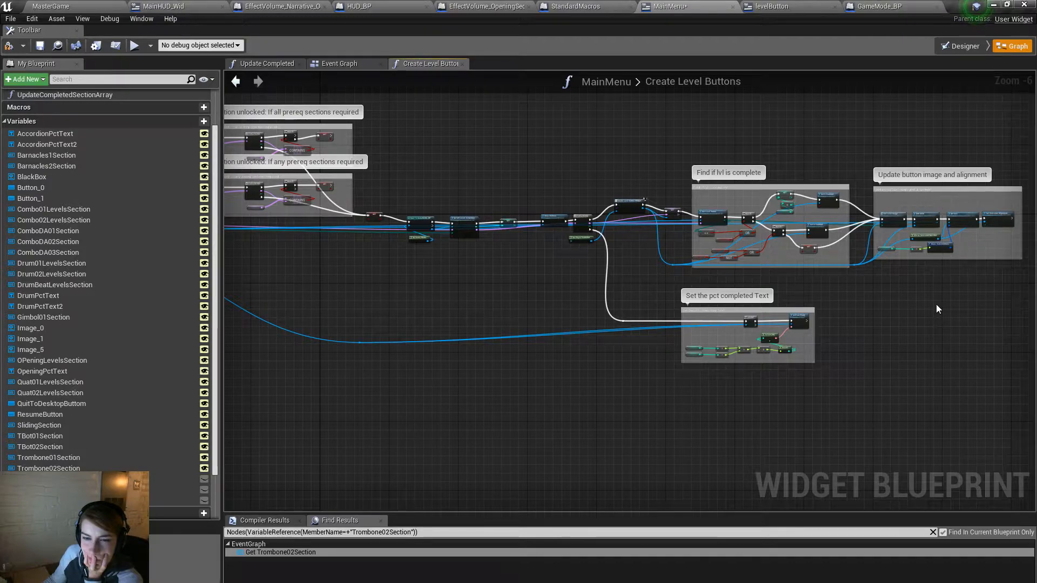
Step: Open the Set Level Image function from the "Update button image and alignment" group and inspect its level score switch
scroll(854, 212, "up", 3)
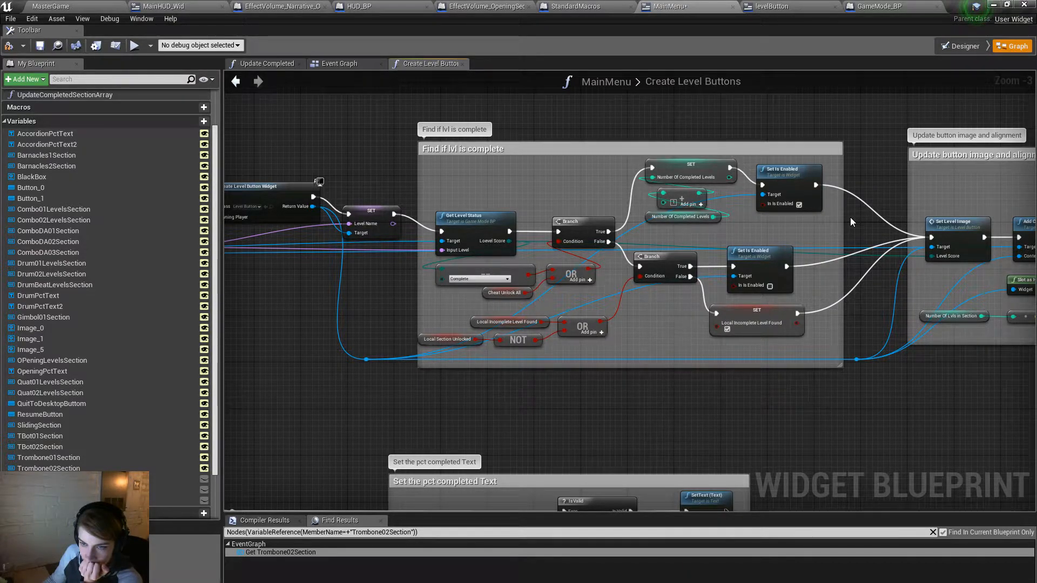
right_click_drag(850, 217, 456, 234)
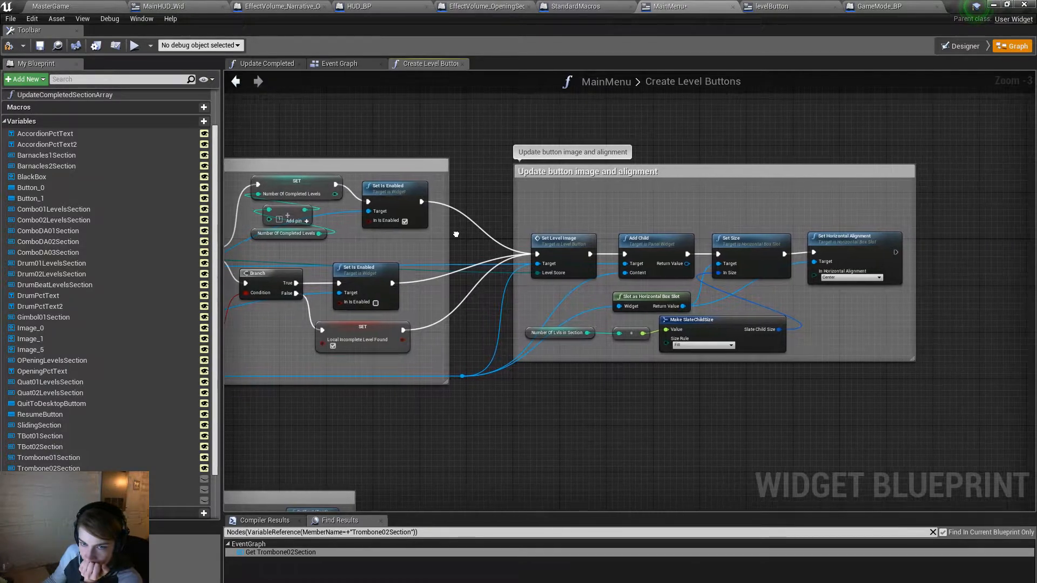
double_click(578, 241)
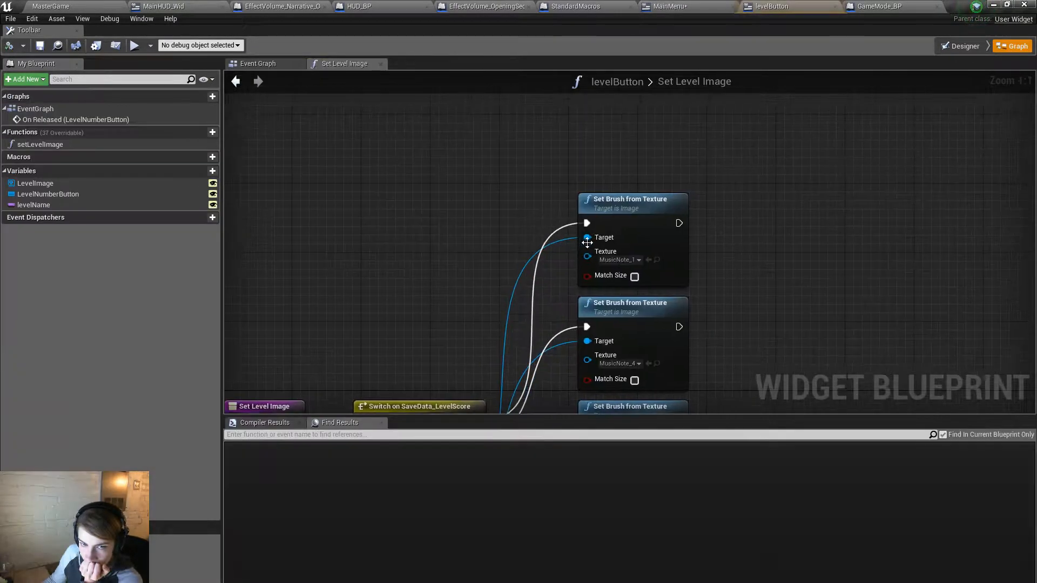
right_click_drag(464, 285, 617, 131)
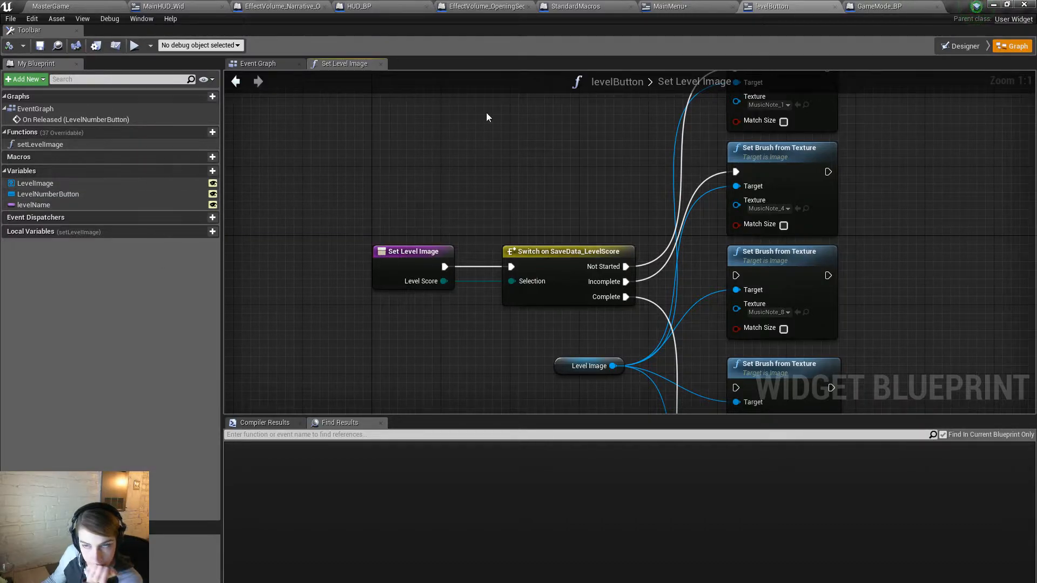
Step: Check the Is Enabled setting of LevelNumberButton in the levelButton widget's design layout
left_click(961, 46)
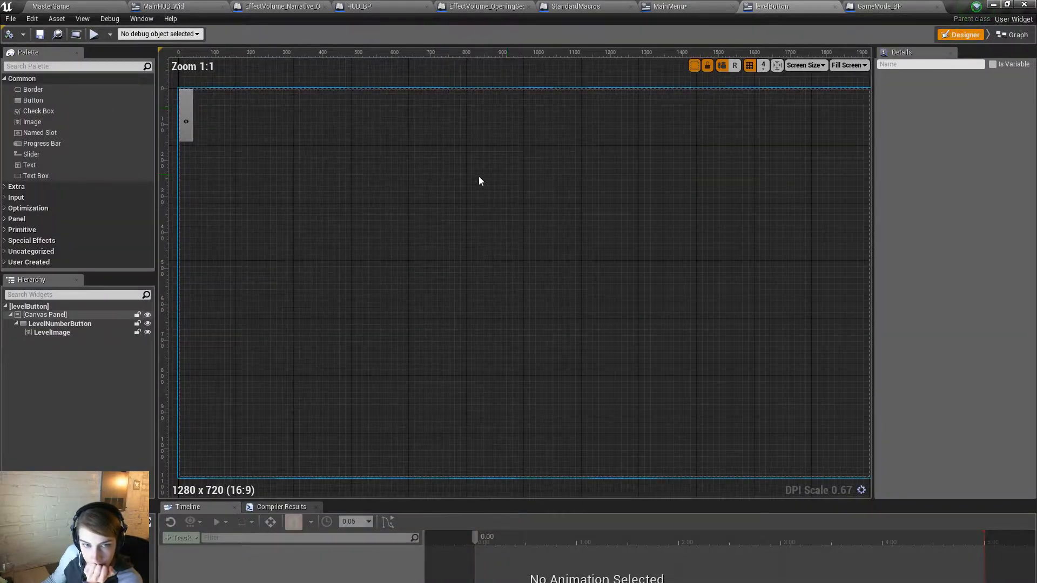
left_click(190, 103)
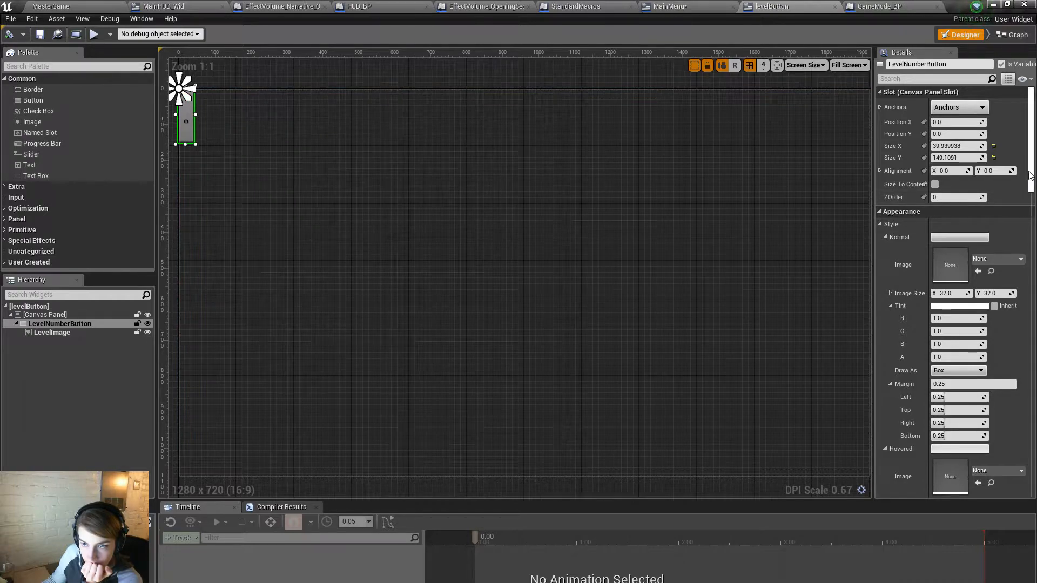
left_click(911, 78)
type("ena")
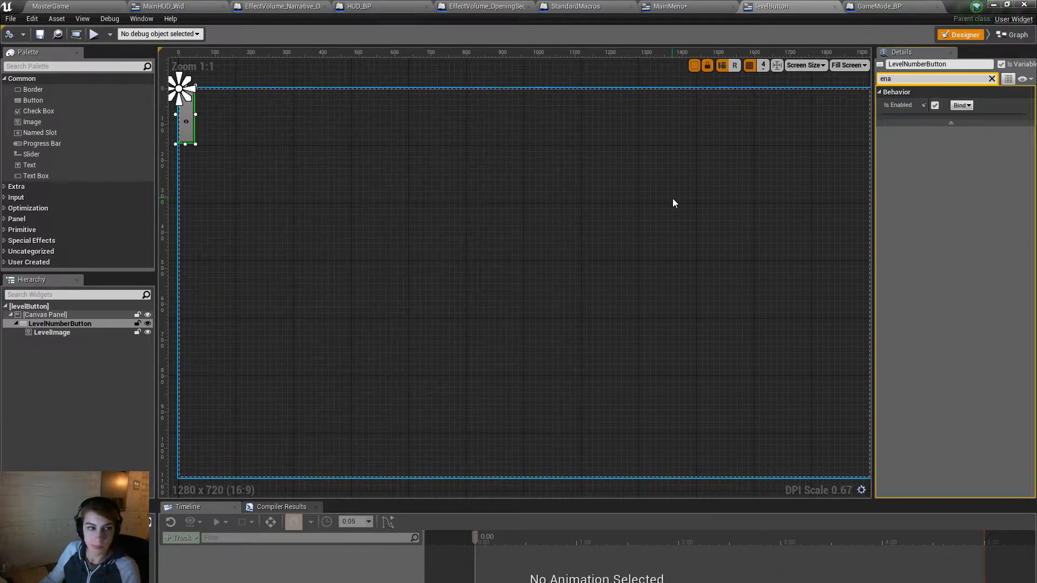
key("Escape")
left_click(680, 195)
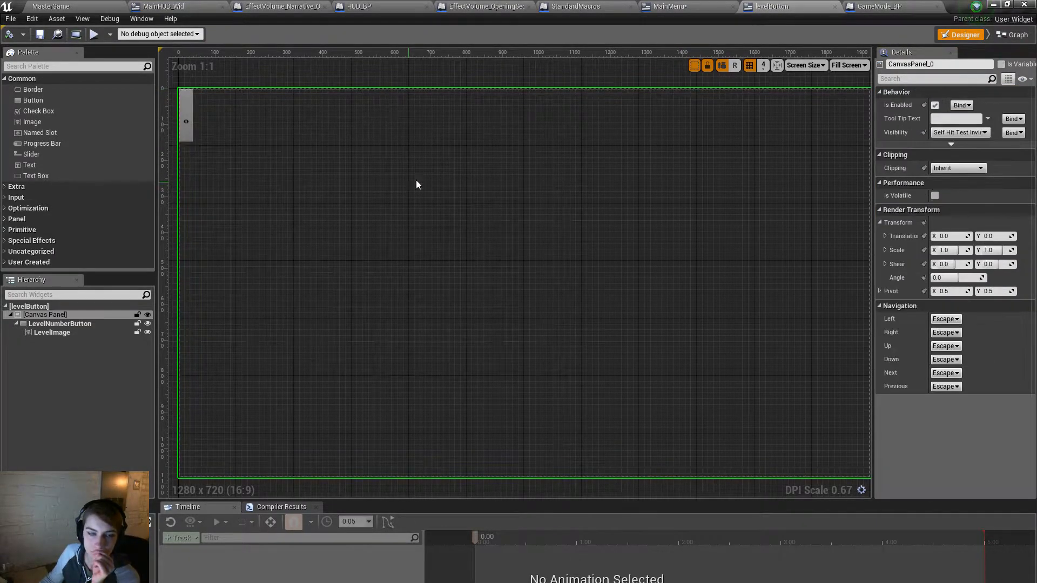
Step: Return to the Set Level Image graph and look over all of its Set Brush from Texture nodes
left_click(1014, 34)
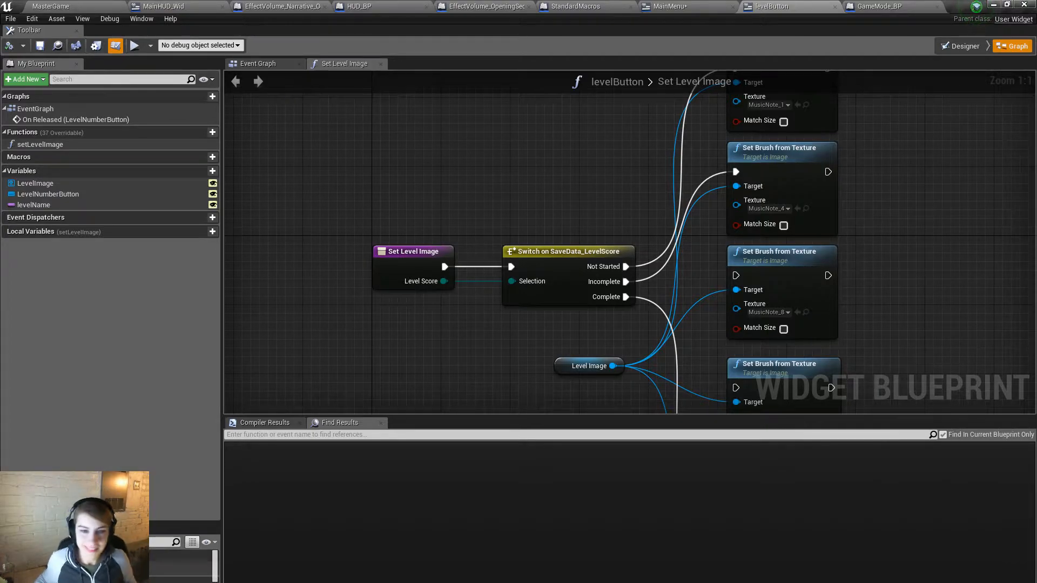
scroll(702, 324, "down", 6)
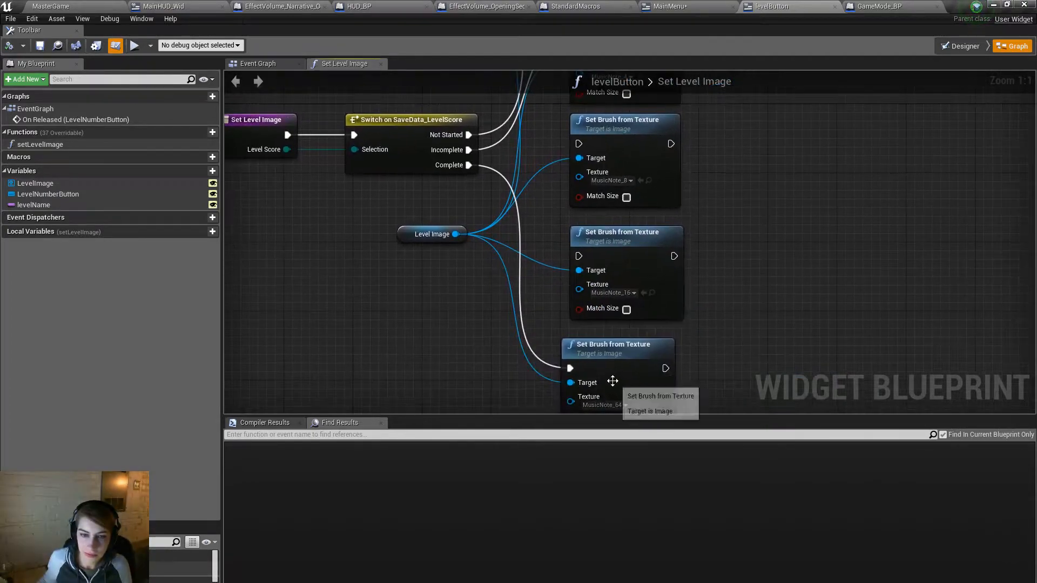
scroll(690, 317, "up", 2)
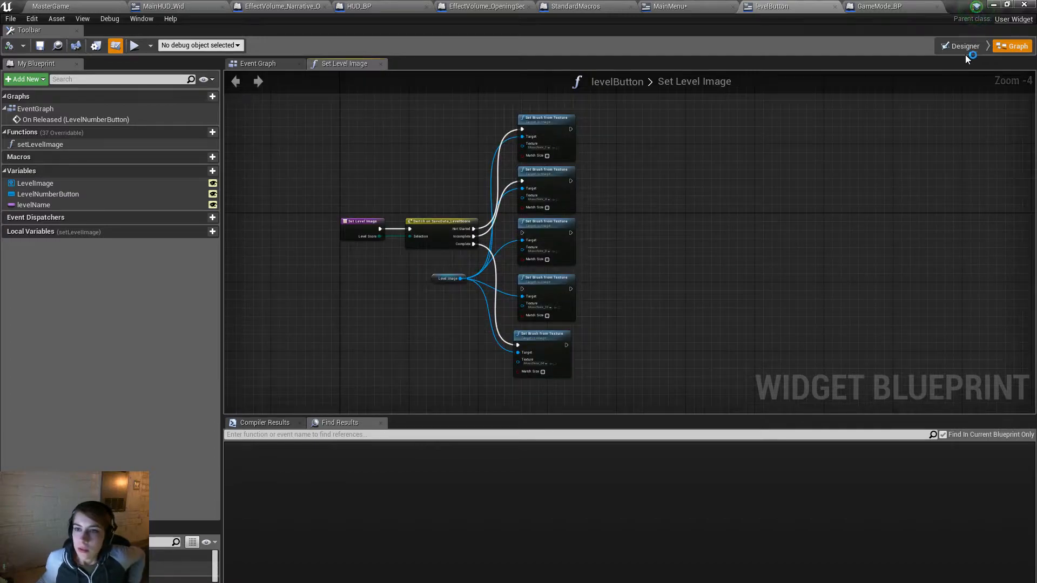
Step: Examine the Get All Levels in Section function in GameMode_BP, from its inputs through the data table loop to the Return Node
left_click(877, 7)
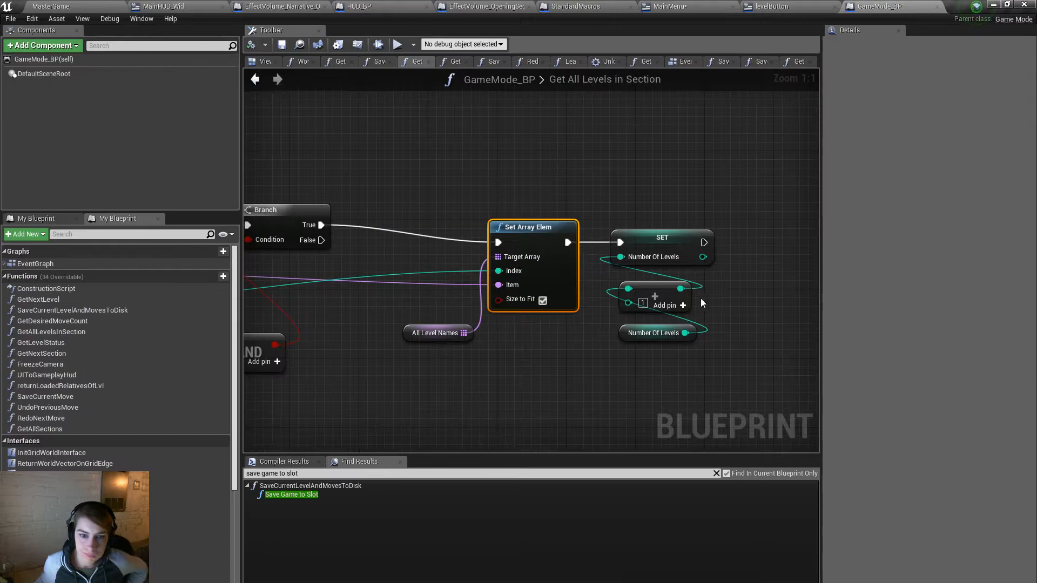
scroll(702, 324, "down", 3)
right_click_drag(569, 395, 684, 354)
scroll(420, 359, "up", 4)
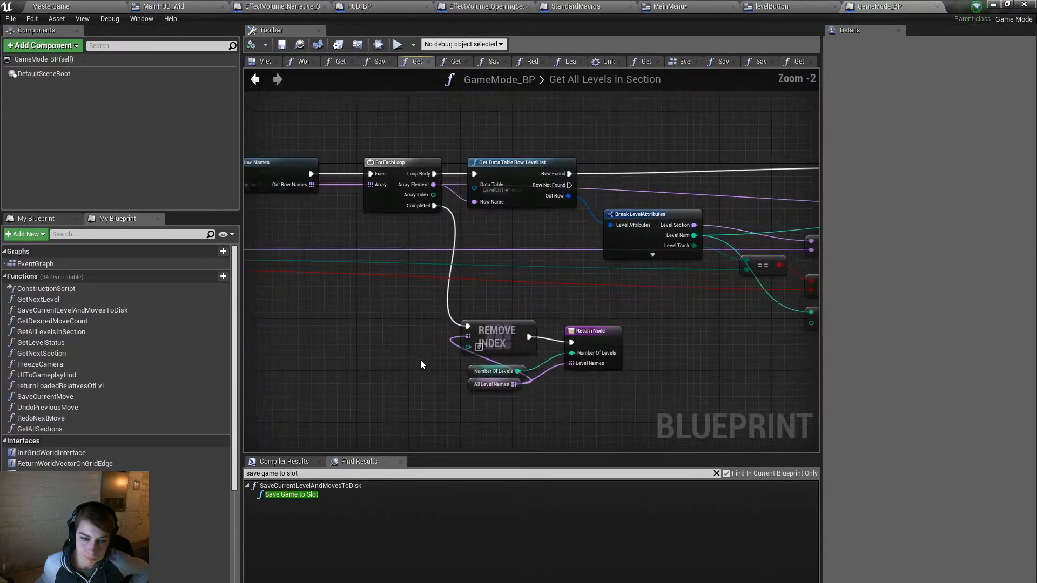
scroll(420, 360, "down", 4)
right_click_drag(361, 358, 382, 350)
scroll(382, 350, "up", 4)
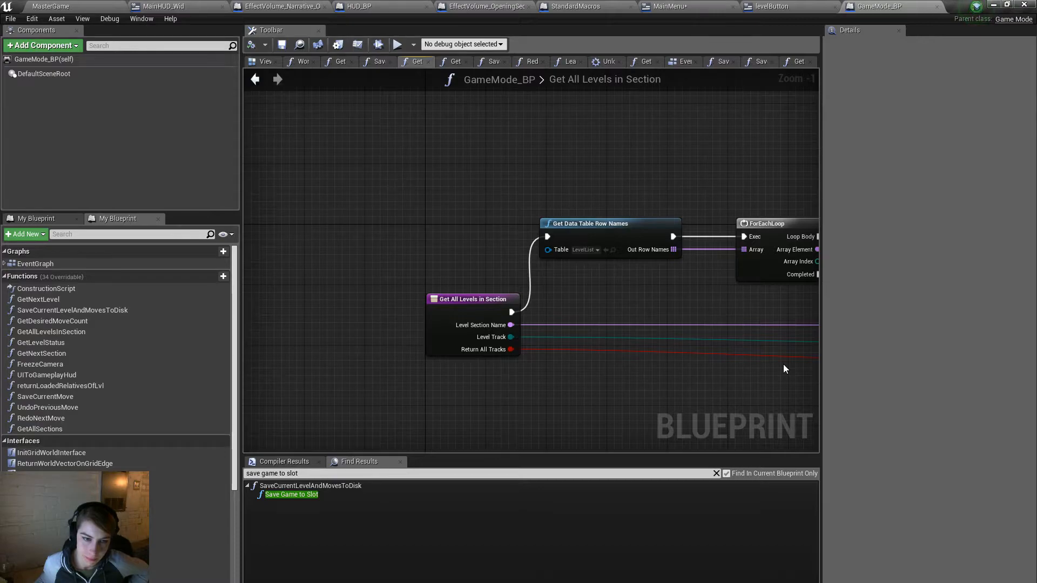
scroll(784, 365, "down", 3)
right_click_drag(767, 363, 516, 346)
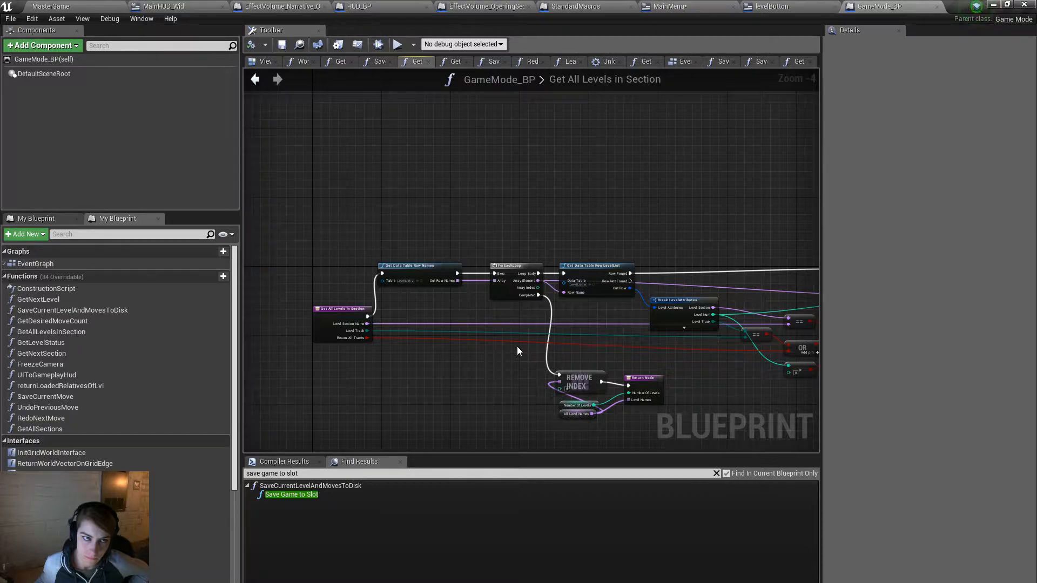
Step: In the MainMenu layout, set AccordionPctText2's visibility to Visible and move it just before the Trombone heading
left_click(199, 5)
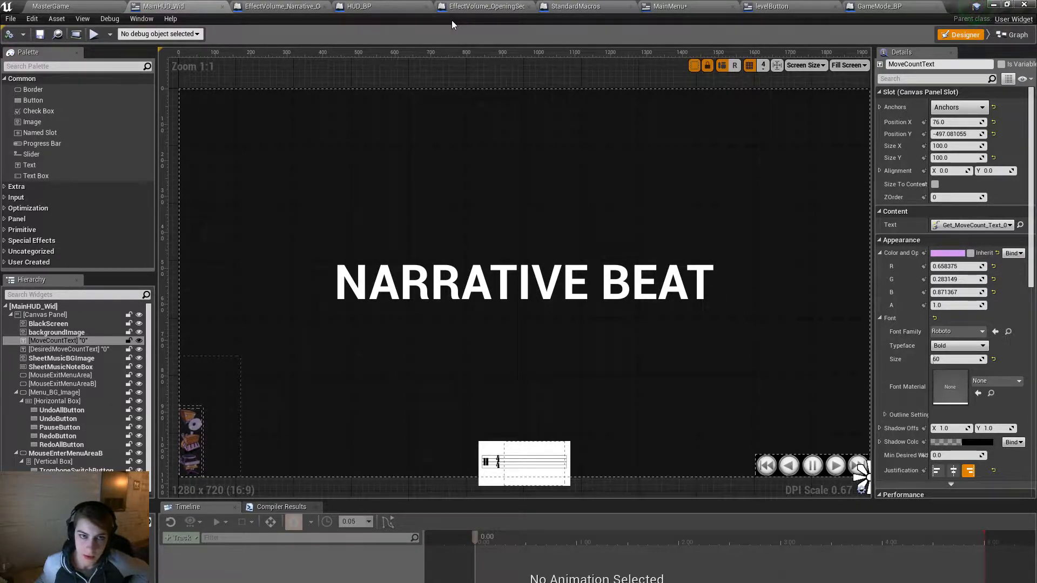
left_click(668, 6)
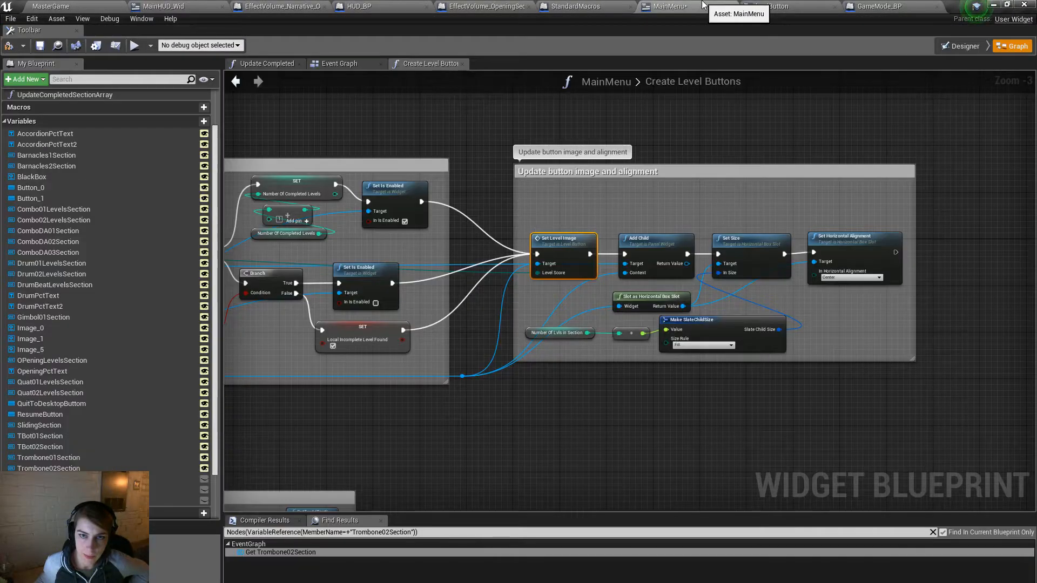
left_click(981, 45)
left_click(468, 302)
left_click(982, 79)
type("visib")
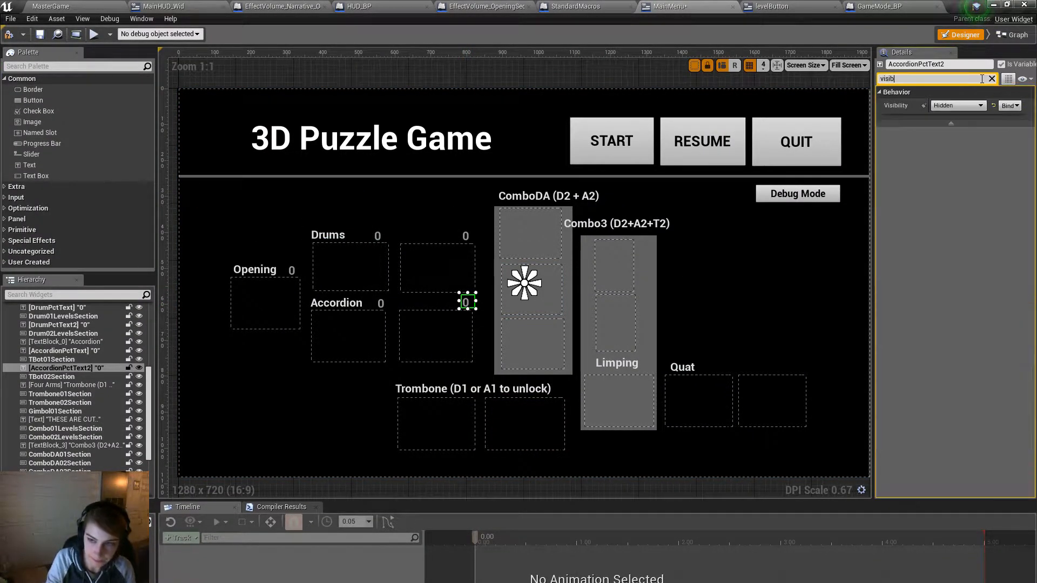
left_click(960, 106)
left_click(964, 121)
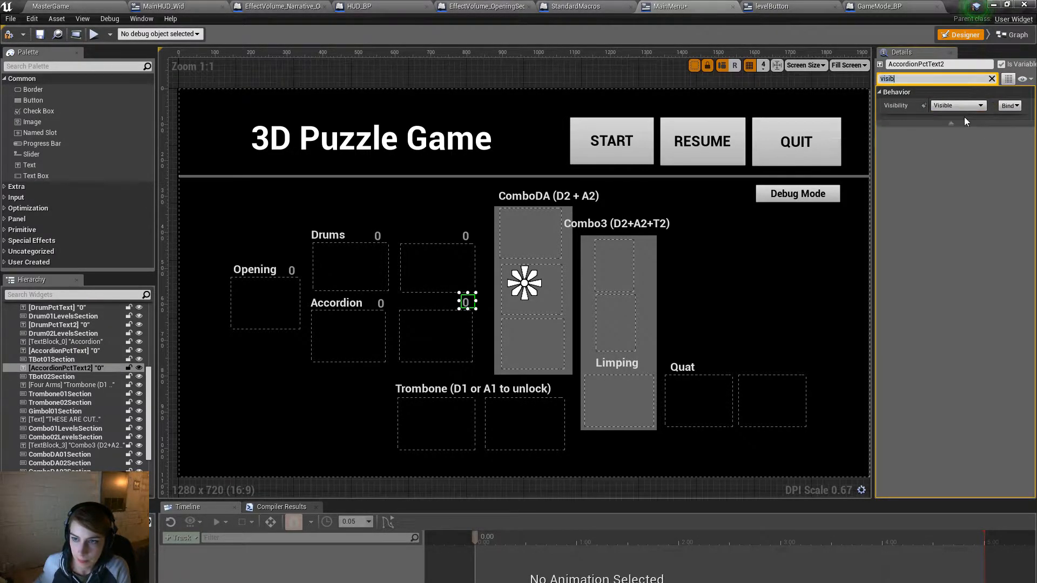
left_click_drag(465, 300, 397, 389)
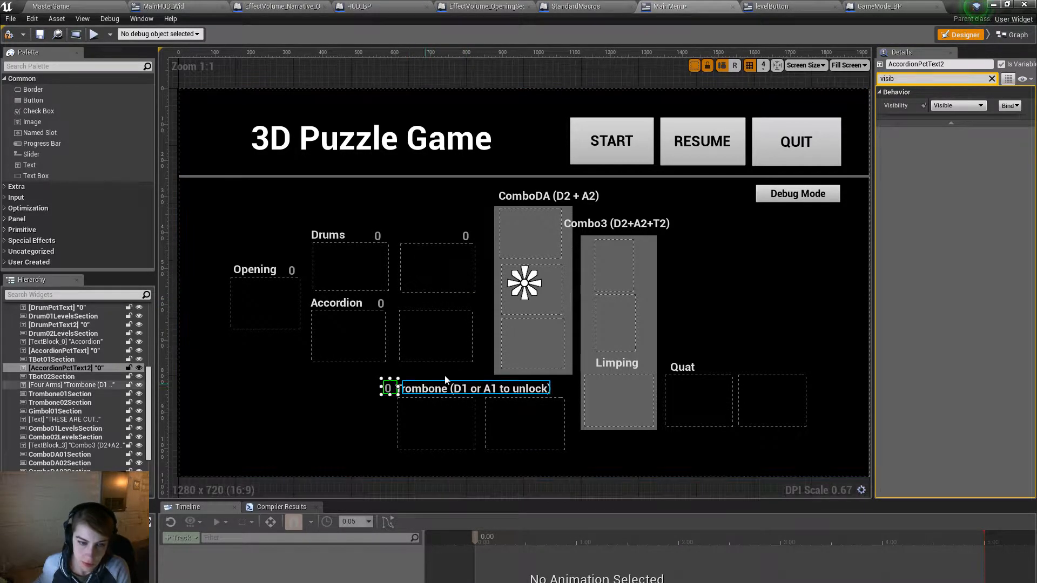
Step: Examine the Trombone01 and Trombone02 Create Level Buttons calls in the Act 1 group of MainMenu's Event Graph
left_click(1012, 35)
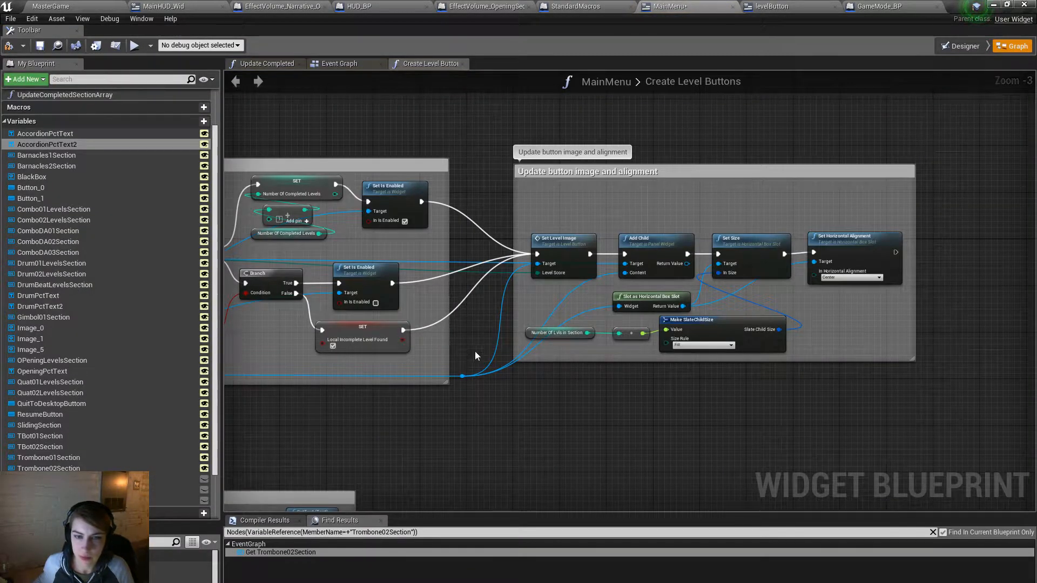
scroll(670, 344, "down", 3)
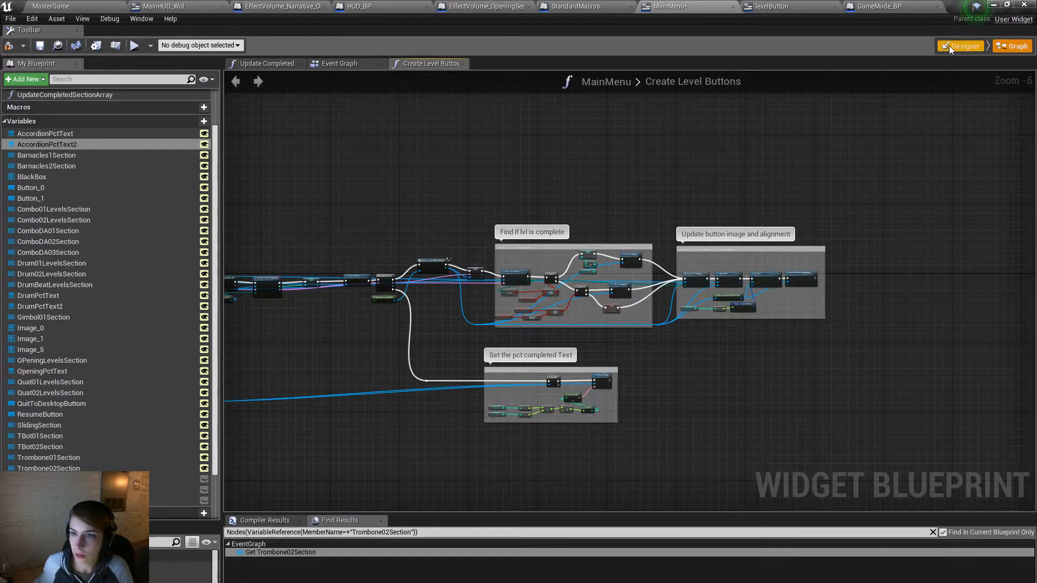
left_click(947, 47)
left_click(1014, 44)
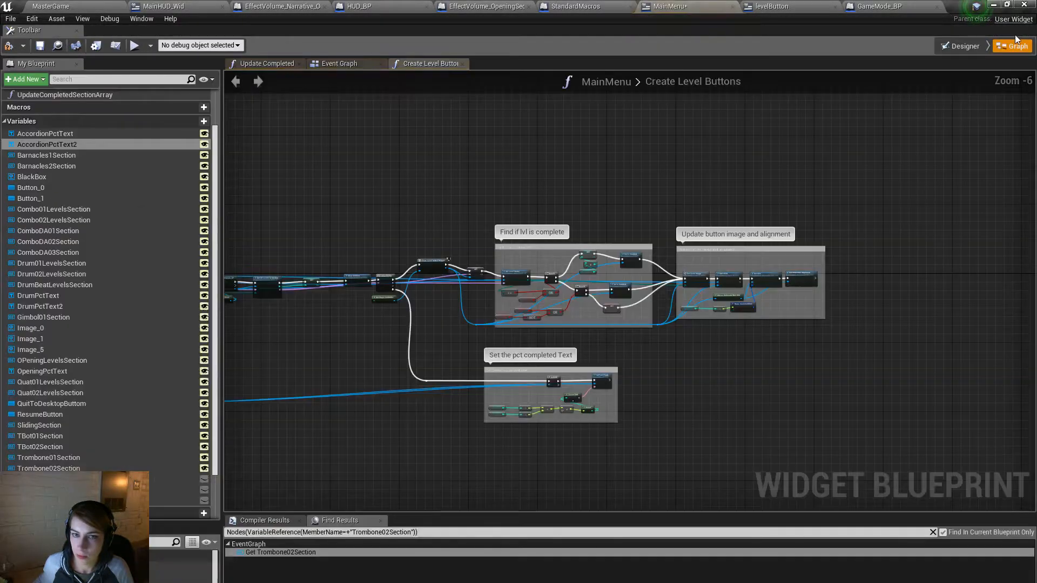
left_click(339, 63)
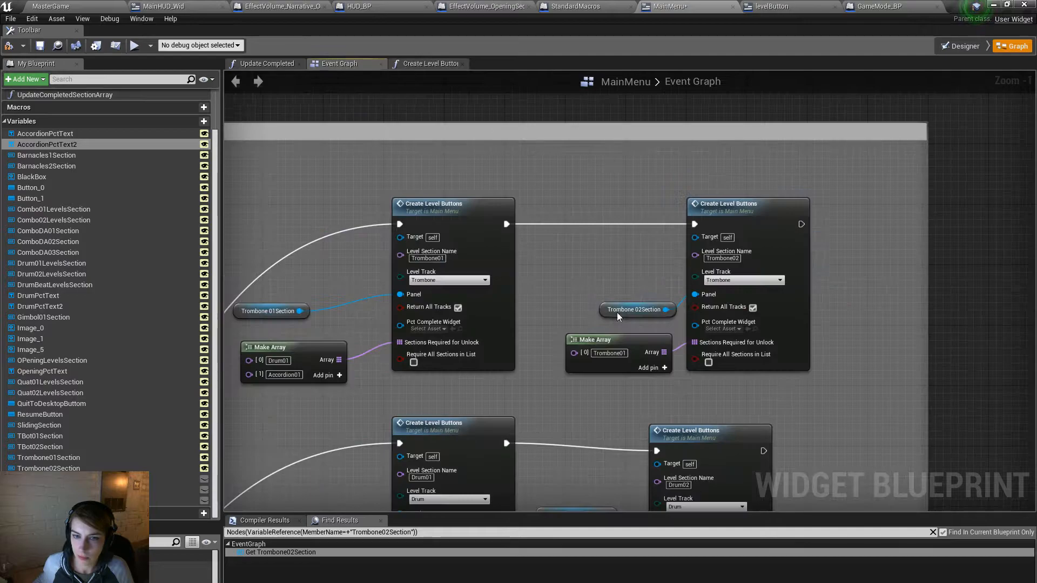
right_click_drag(581, 364, 770, 347)
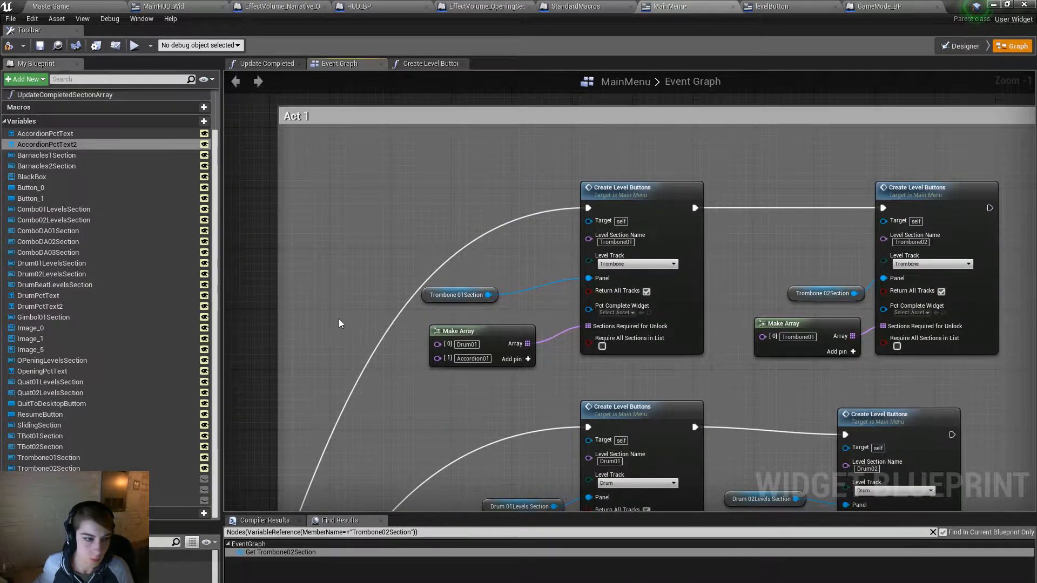
Step: Add a getter for AccordionPctText2 in the Event Graph and connect it to the Trombone01 call's Pct Complete Widget input
left_click(963, 45)
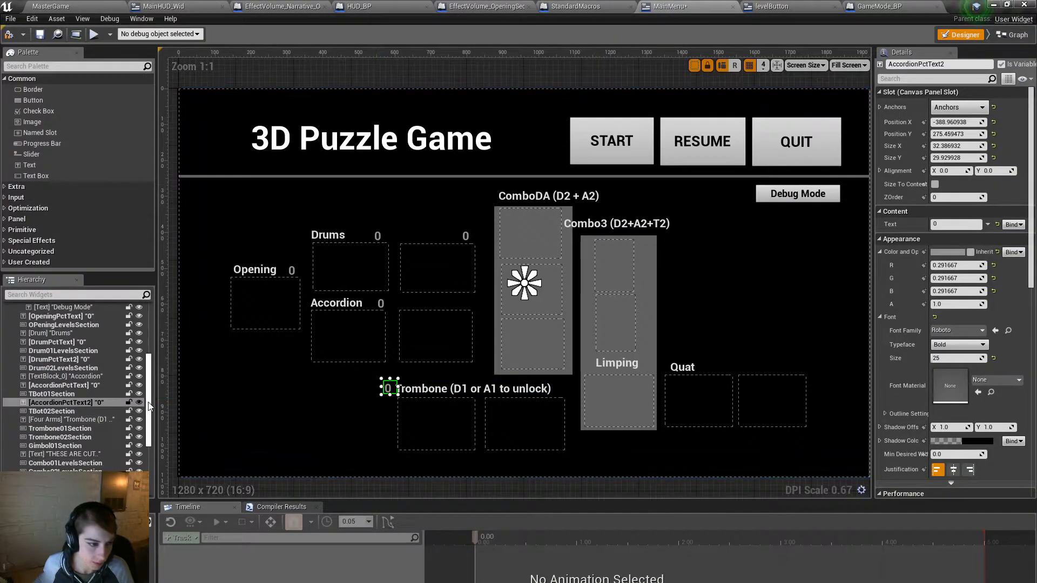
left_click(1013, 35)
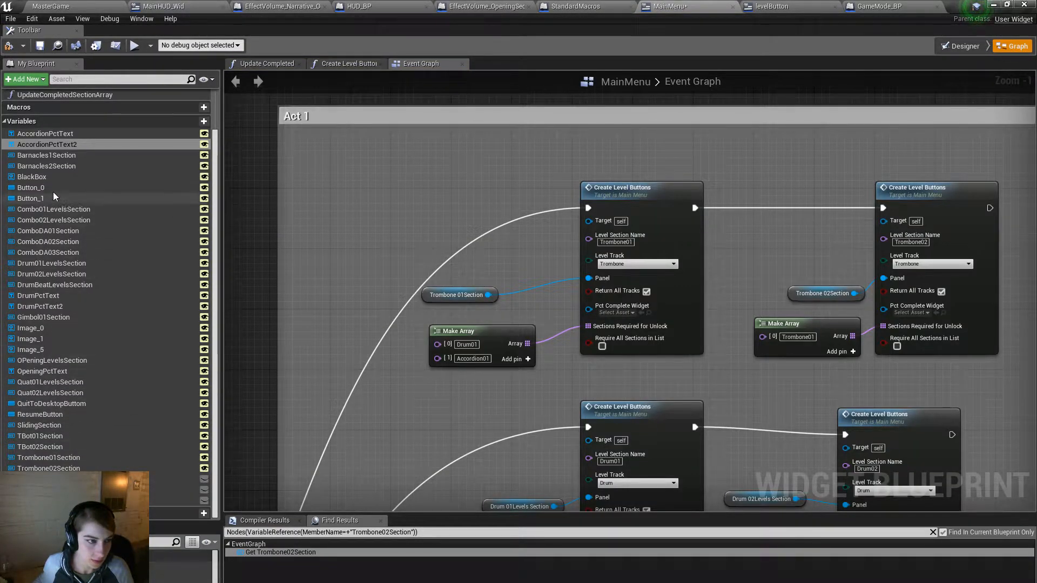
left_click_drag(57, 143, 435, 267)
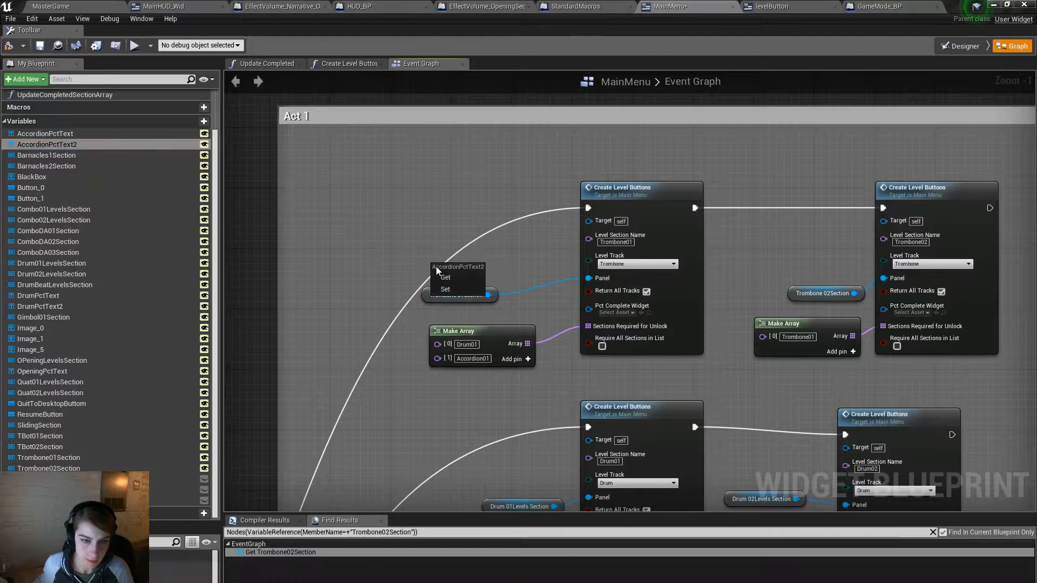
left_click(445, 276)
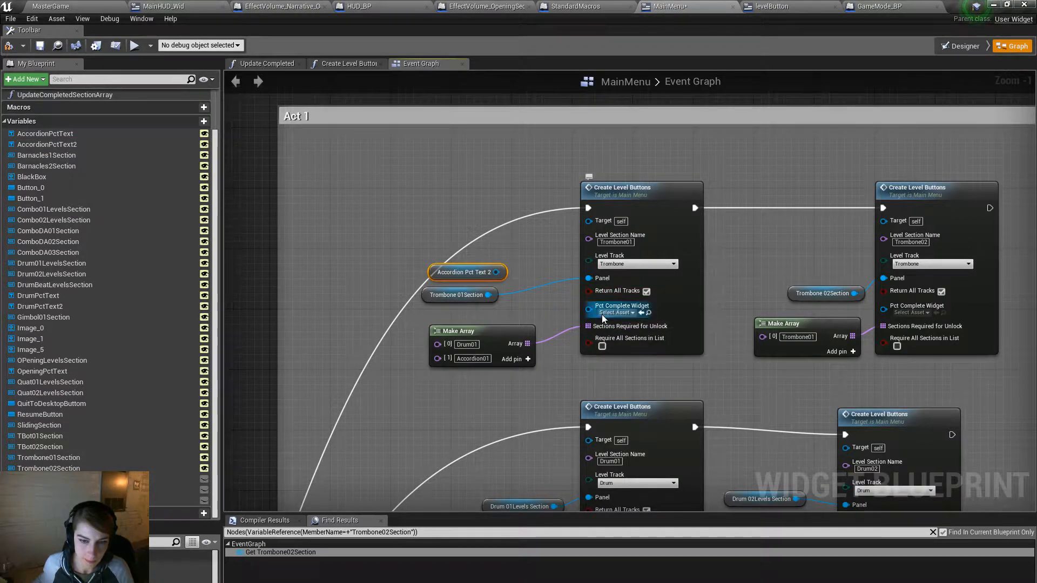
left_click_drag(589, 309, 493, 274)
Step: Disconnect AccordionPctText2 from the Accordion02 Create Level Buttons call and save the MainMenu blueprint
right_click_drag(493, 274, 527, 143)
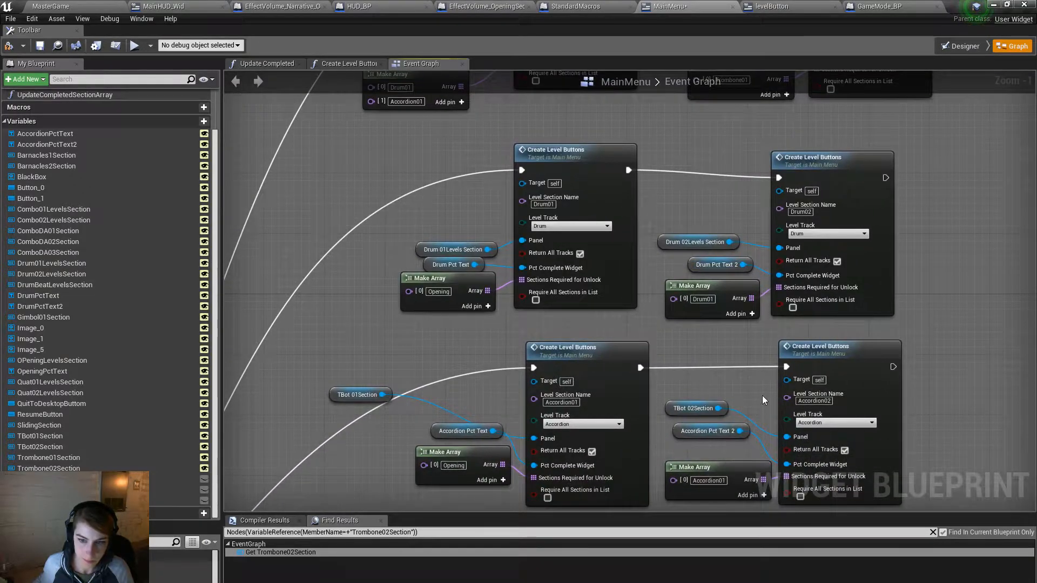
left_click(740, 431, "alt")
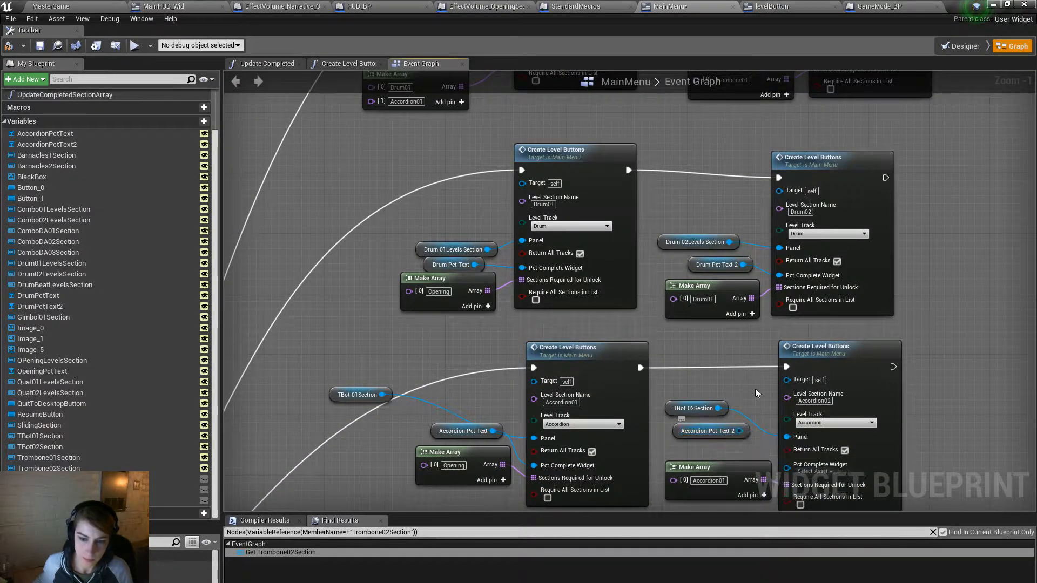
right_click_drag(426, 161, 490, 277)
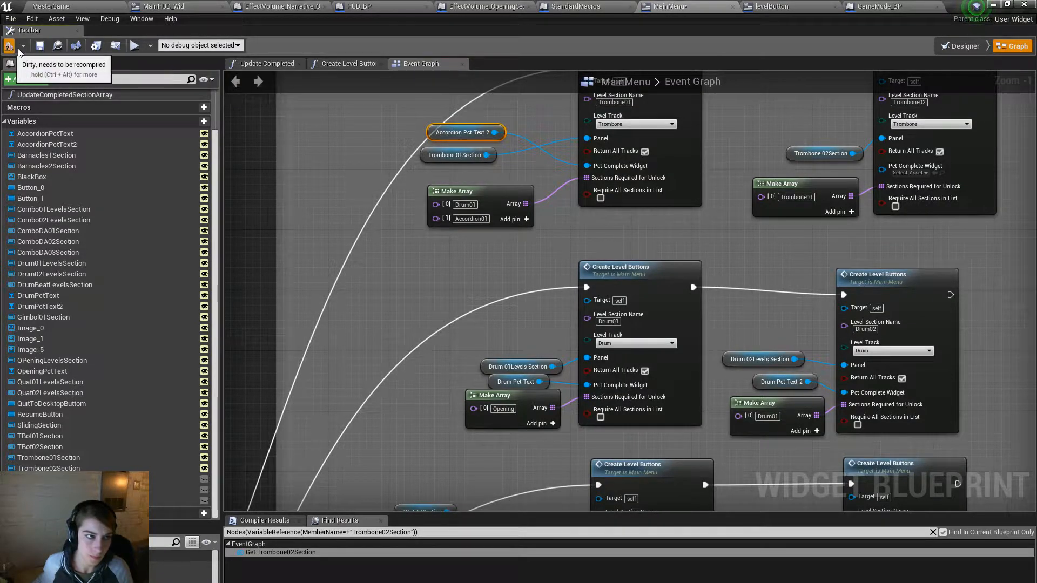
left_click(42, 46)
Step: Play the MasterGame level, remove the breakpoint from the Print String node where execution pauses, and resume
left_click(71, 6)
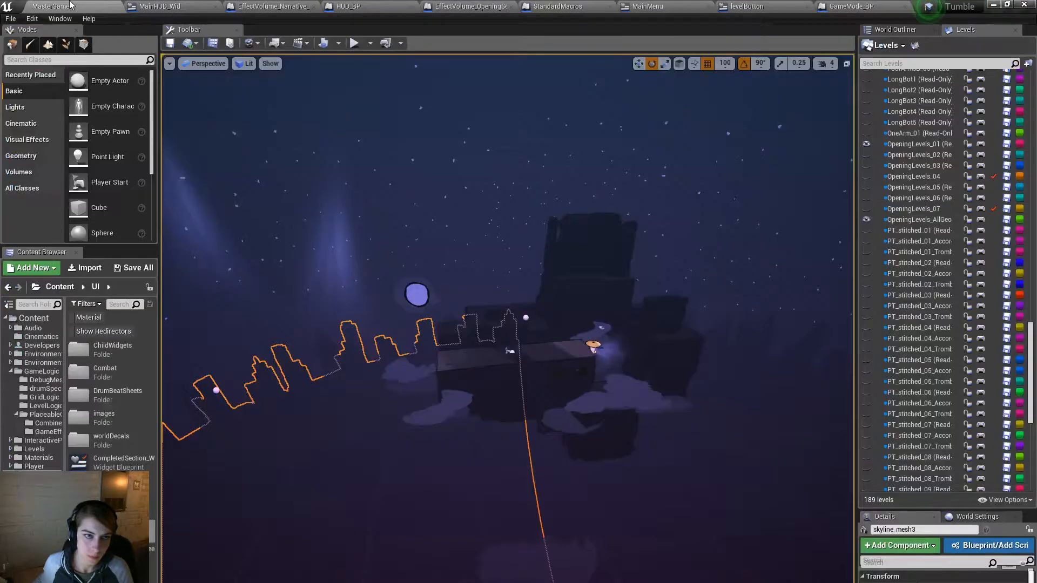
left_click(354, 44)
left_click(606, 365)
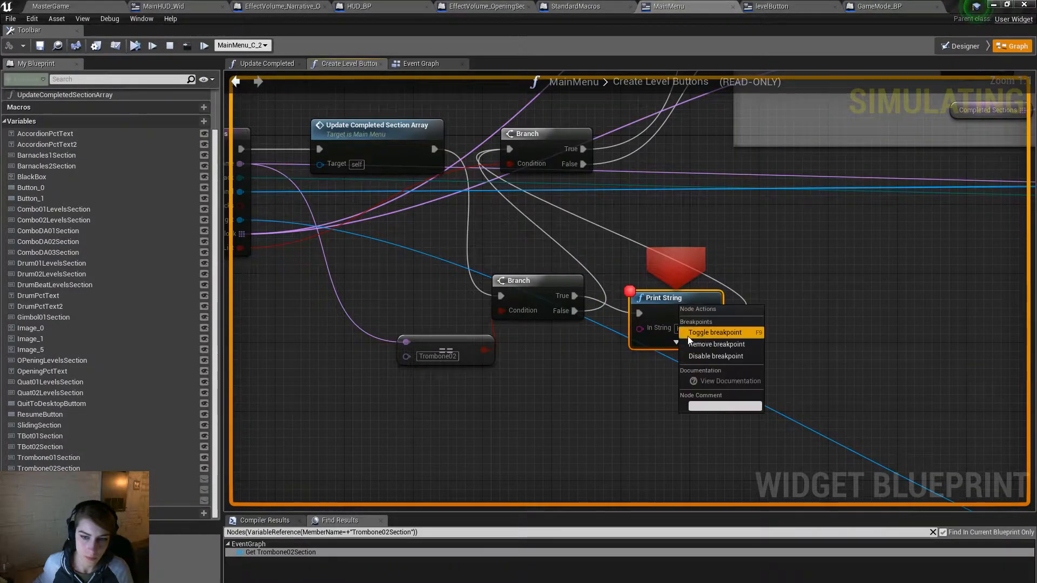
left_click(135, 45)
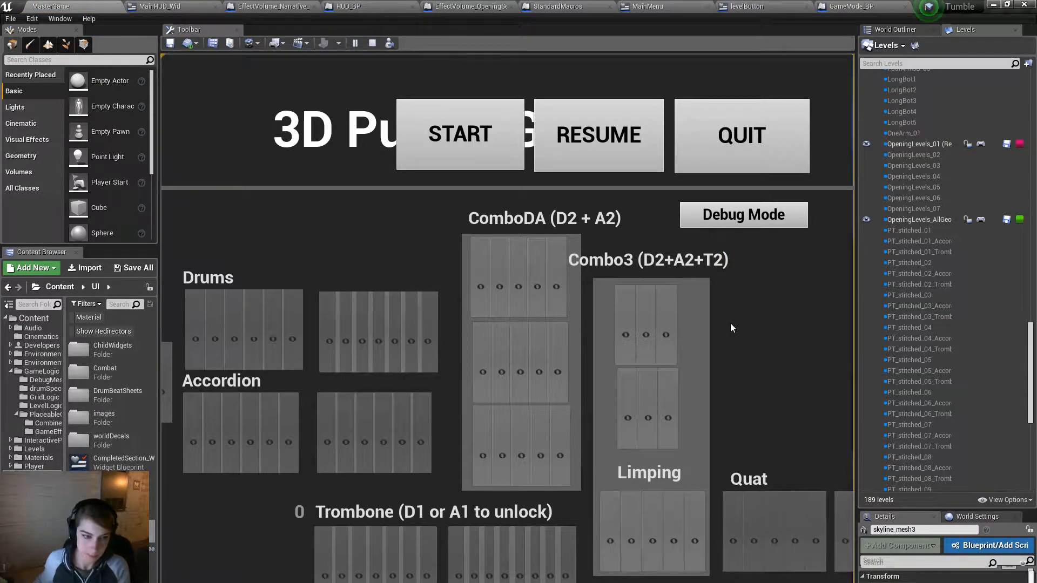
Step: Test Debug Mode in the full-screen game menu, stop the play session and restore the normal viewport size
key("F11")
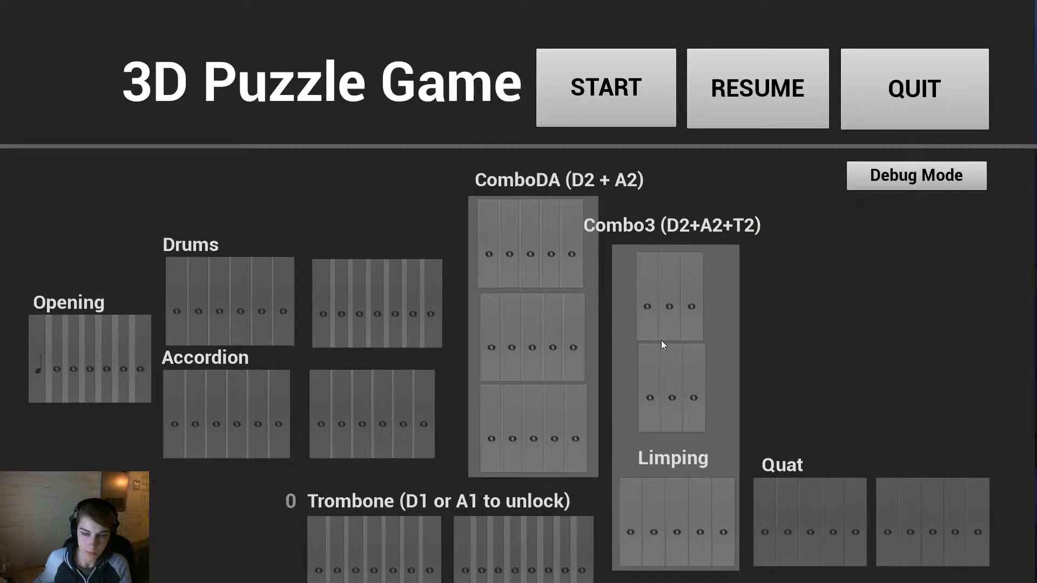
left_click(895, 182)
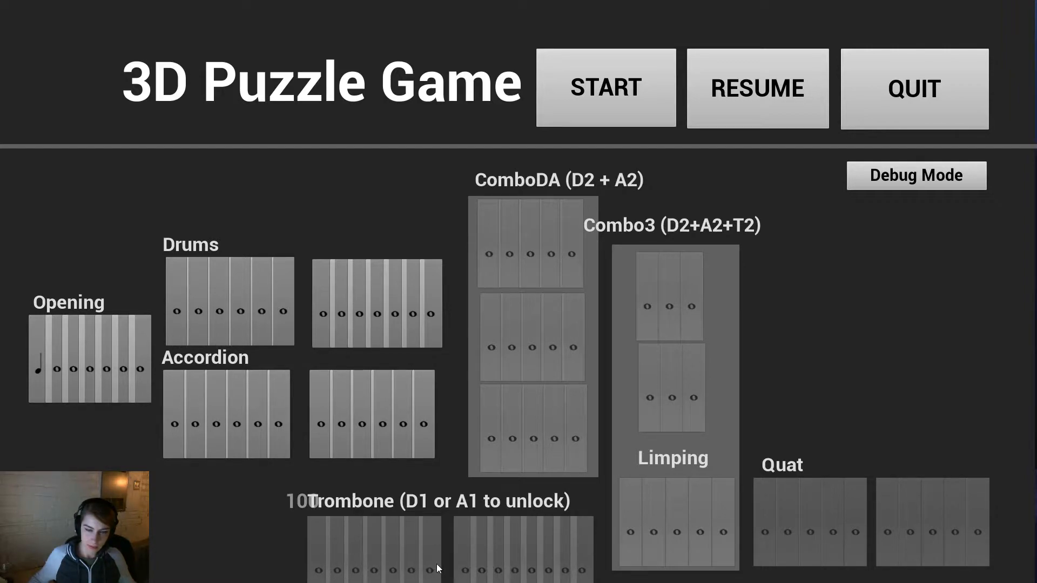
key("Escape")
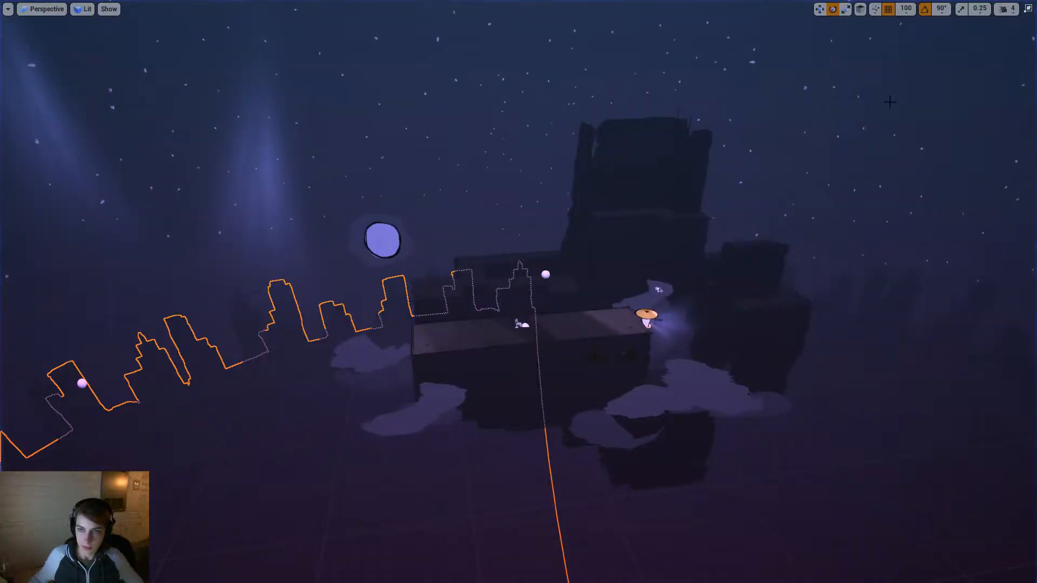
left_click(1028, 8)
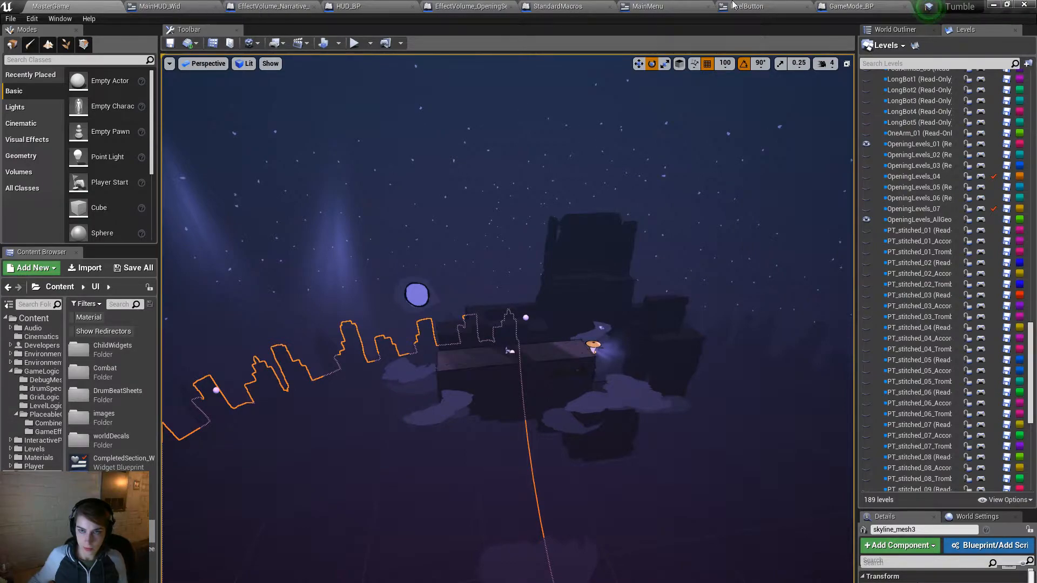
Step: In MainMenu's Create Level Buttons, connect Update Completed Section Array directly to the main Branch, bypassing the Trombone02 check and Print String
left_click(668, 6)
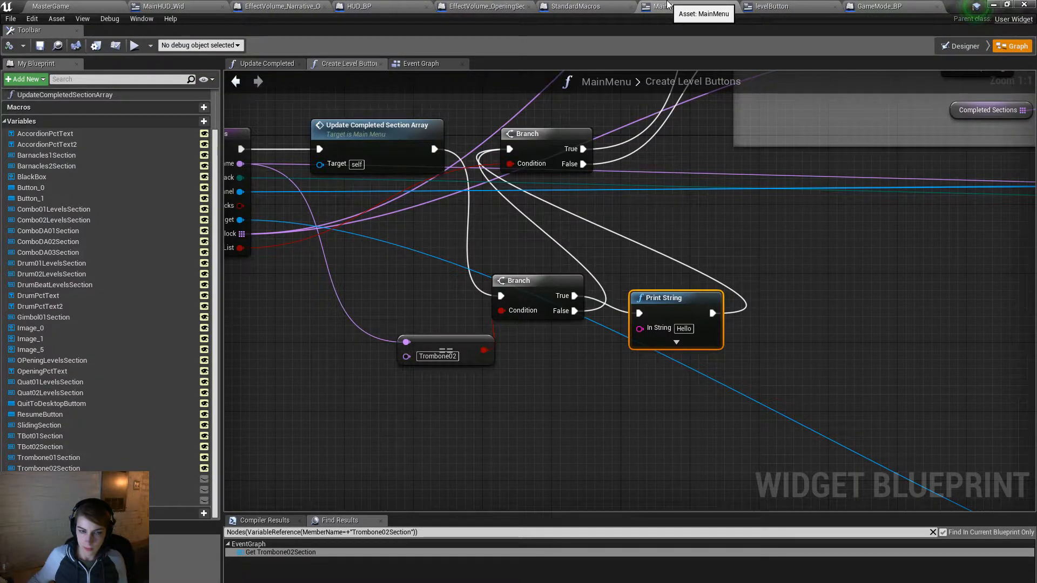
left_click_drag(437, 151, 509, 149)
scroll(728, 220, "down", 5)
right_click_drag(793, 233, 358, 234)
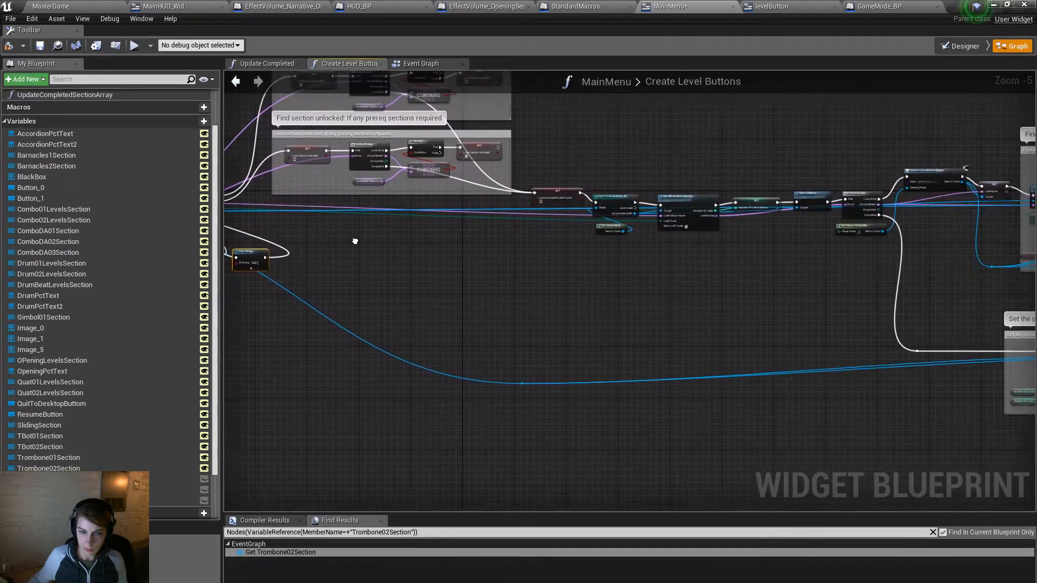
scroll(464, 270, "down", 5)
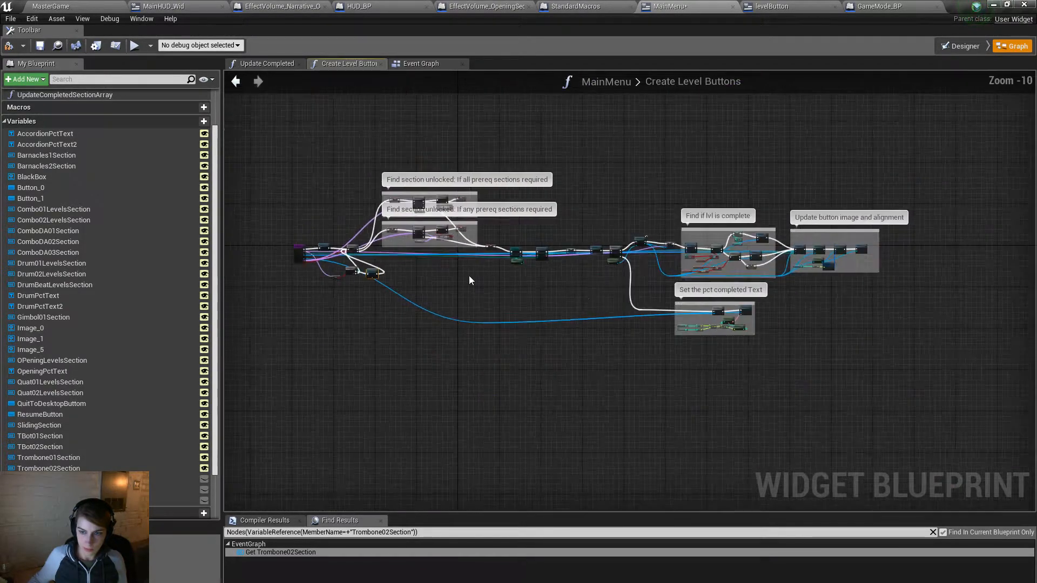
Step: Bring the "Find if lvl is complete" group into view and search the MainMenu blueprint for "enabled"
left_click(964, 46)
left_click(1013, 46)
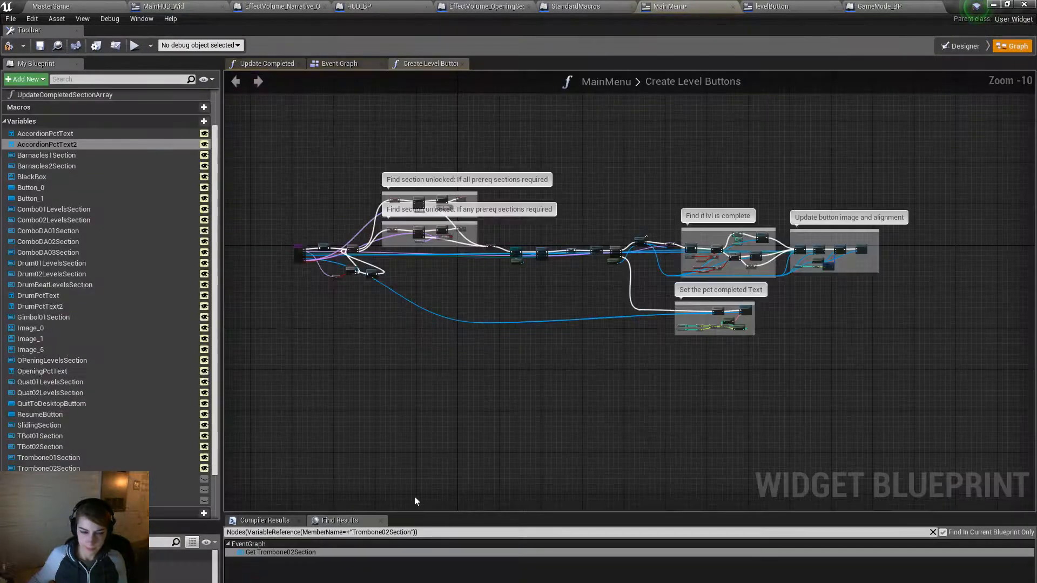
right_click_drag(733, 387, 608, 398)
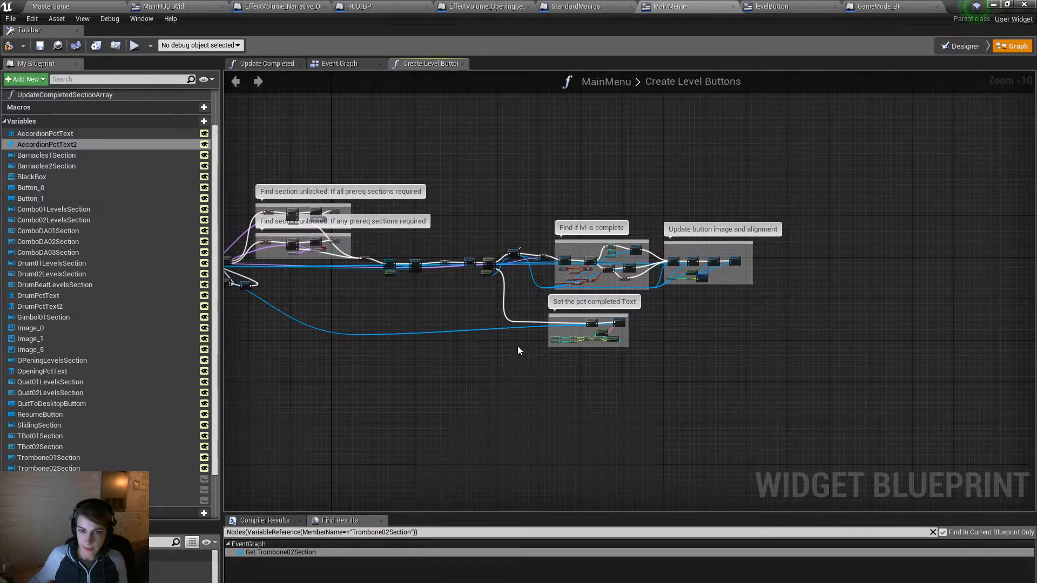
scroll(547, 302, "up", 8)
right_click_drag(656, 176, 448, 380)
left_click(477, 532)
type("enal")
key("BackSpace")
type("bled")
key("Return")
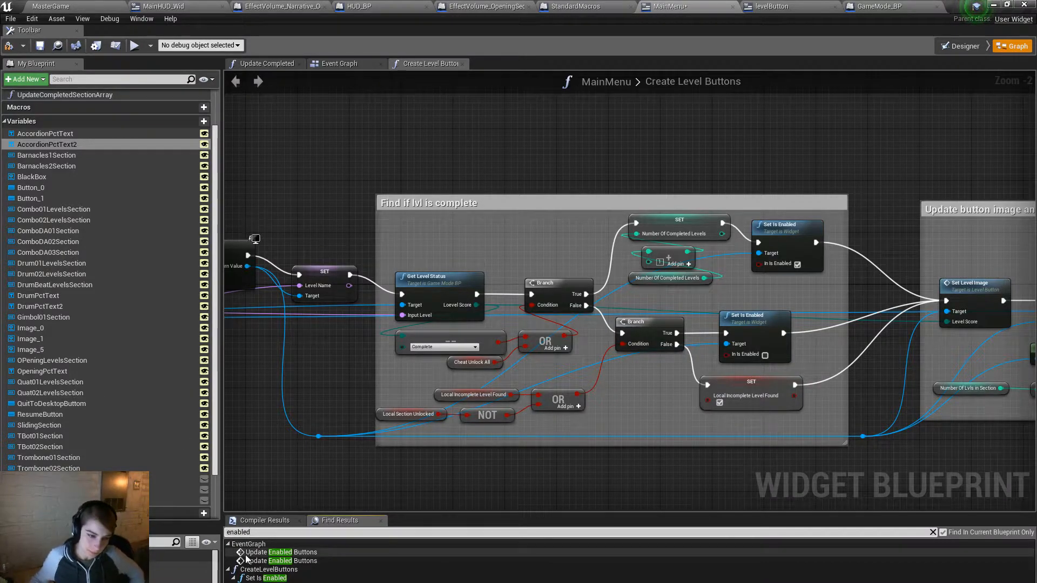
Step: Inspect the Set Is Enabled node, the Update Enabled Buttons call and the UpdateEnabledButtons event from the search results
left_click(266, 578)
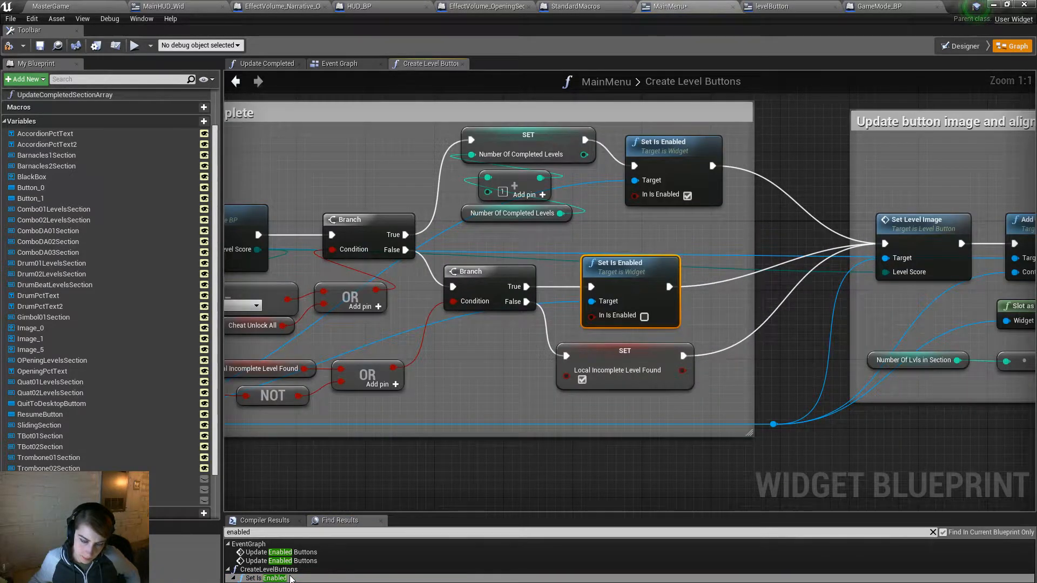
left_click(301, 561)
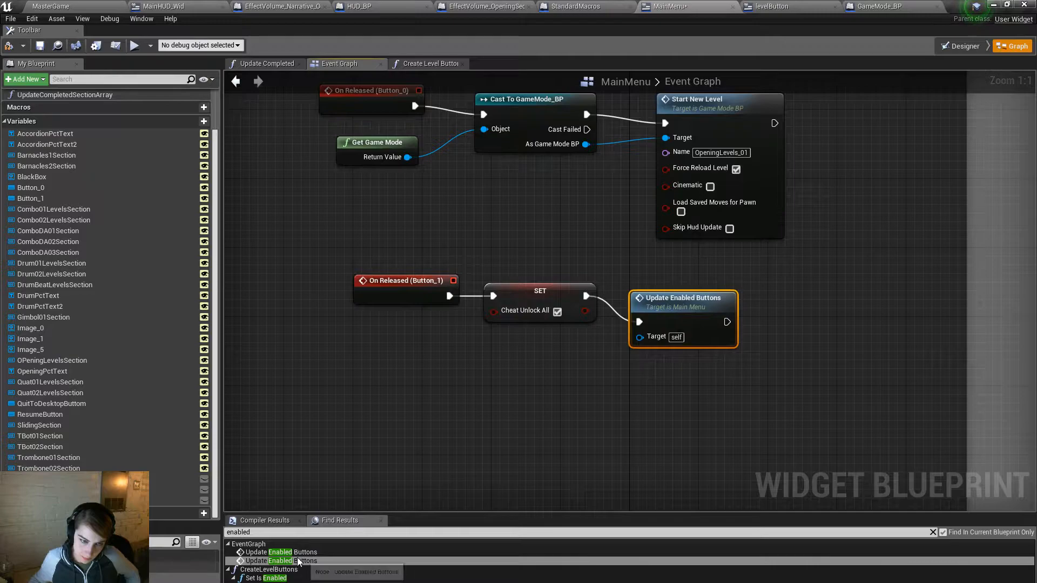
left_click(298, 552)
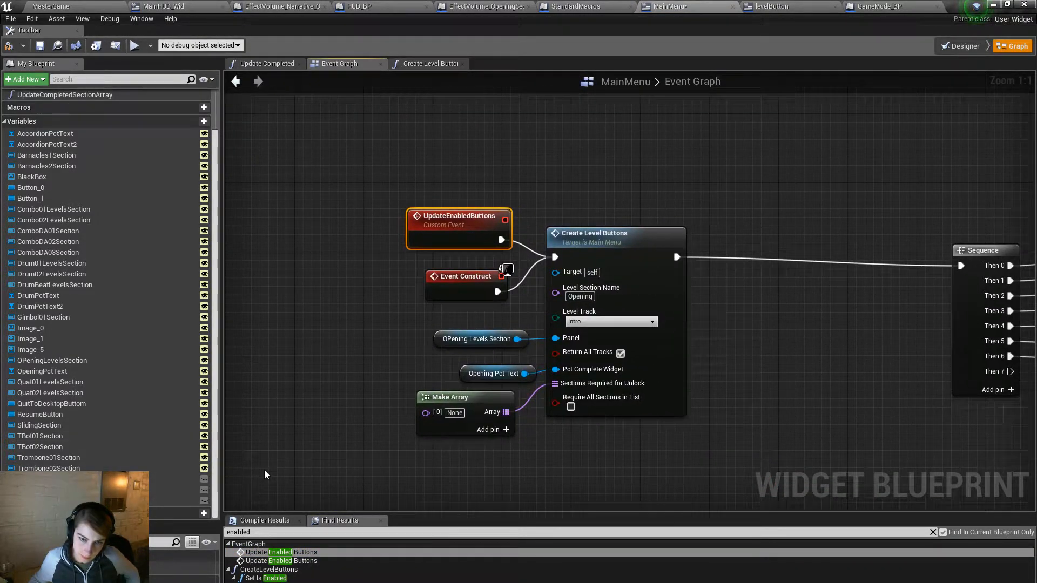
scroll(264, 471, "down", 2)
scroll(265, 471, "down", 1)
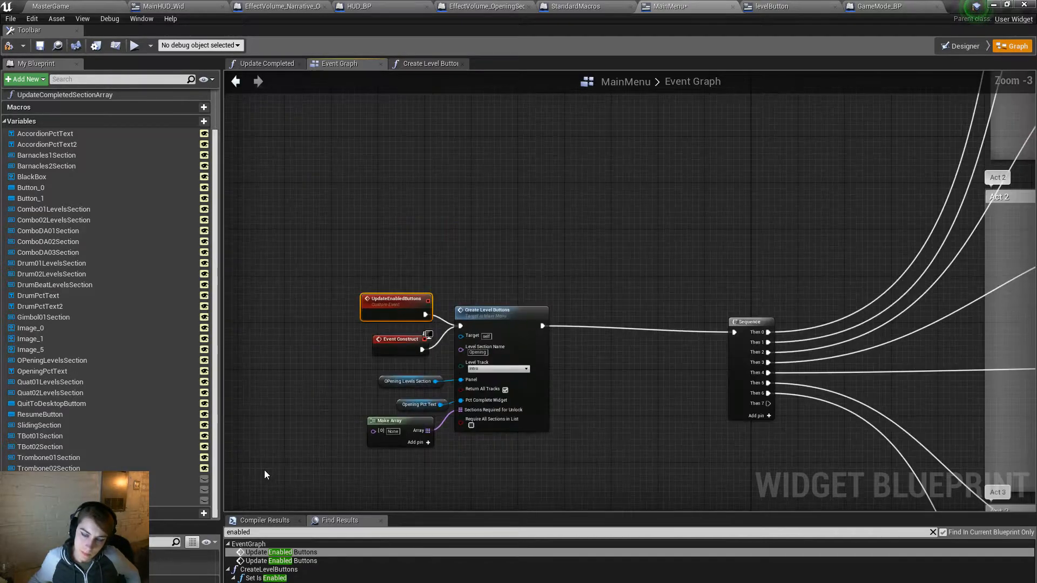
Step: Compare the Trombone, Drum and Accordion Create Level Buttons calls in the Act 1 group of the Event Graph
right_click_drag(839, 241, 135, 582)
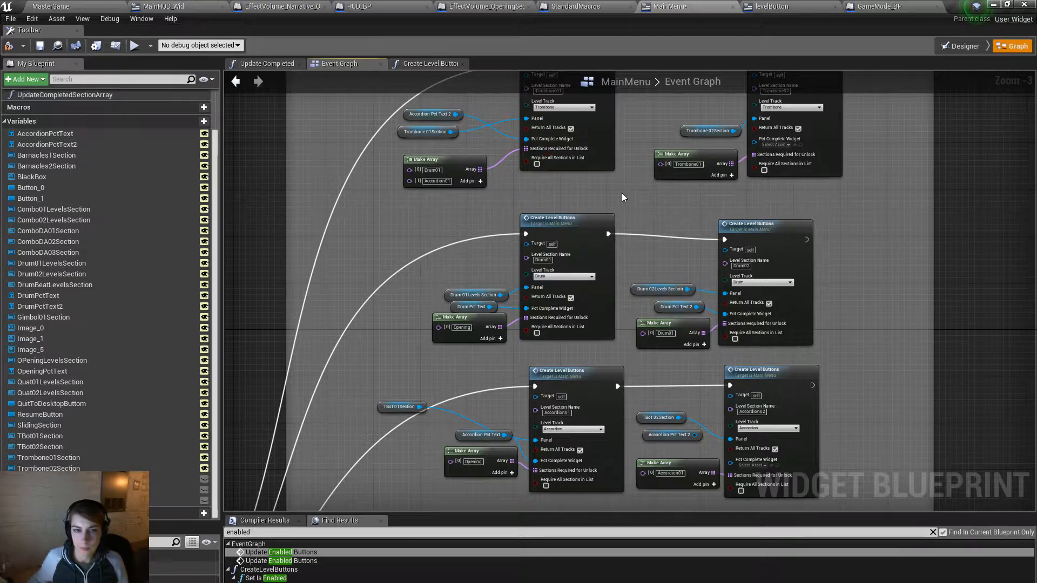
right_click_drag(636, 247, 558, 341)
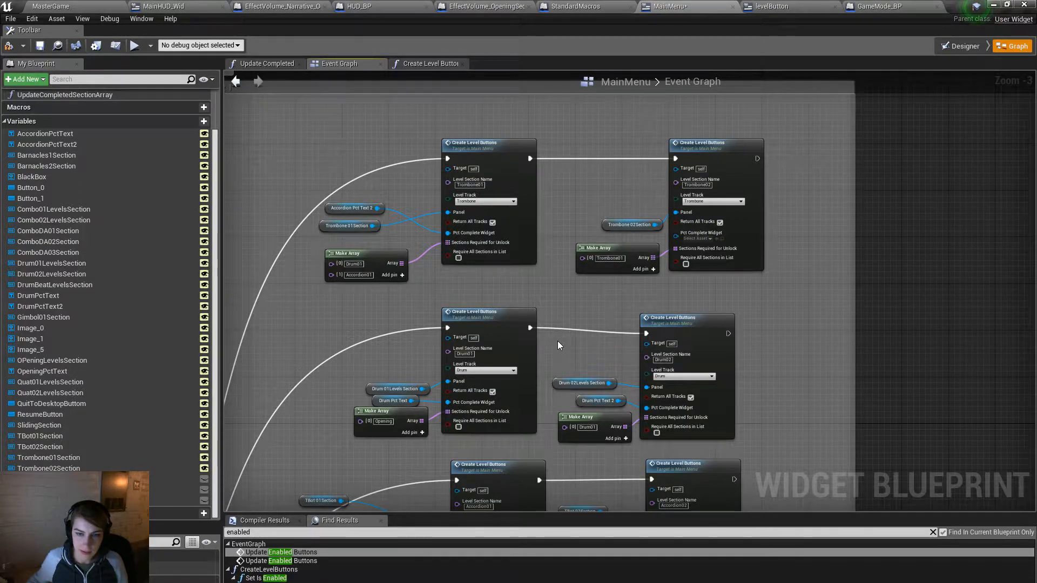
scroll(530, 330, "up", 2)
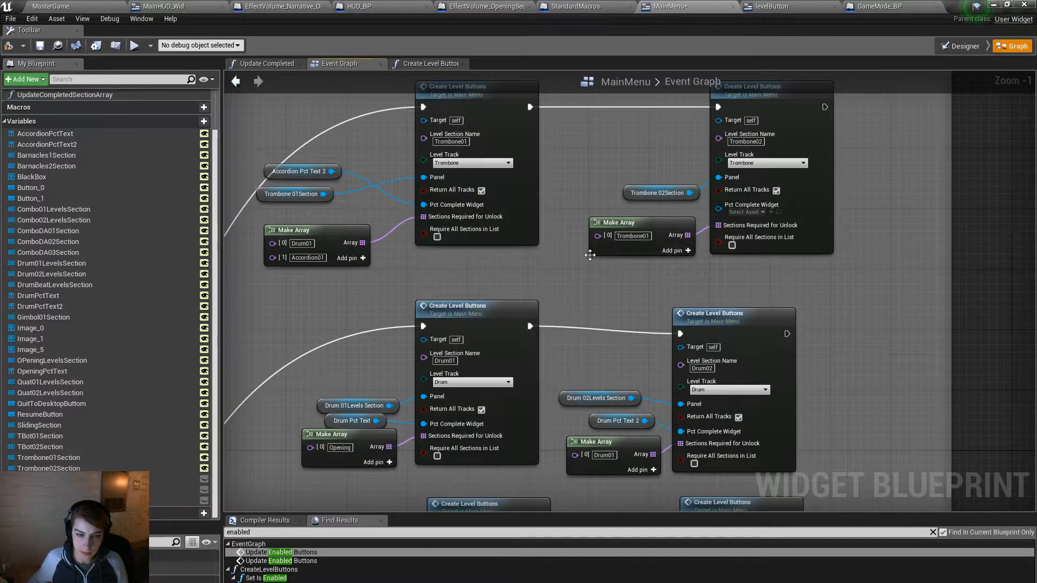
right_click_drag(573, 263, 632, 300)
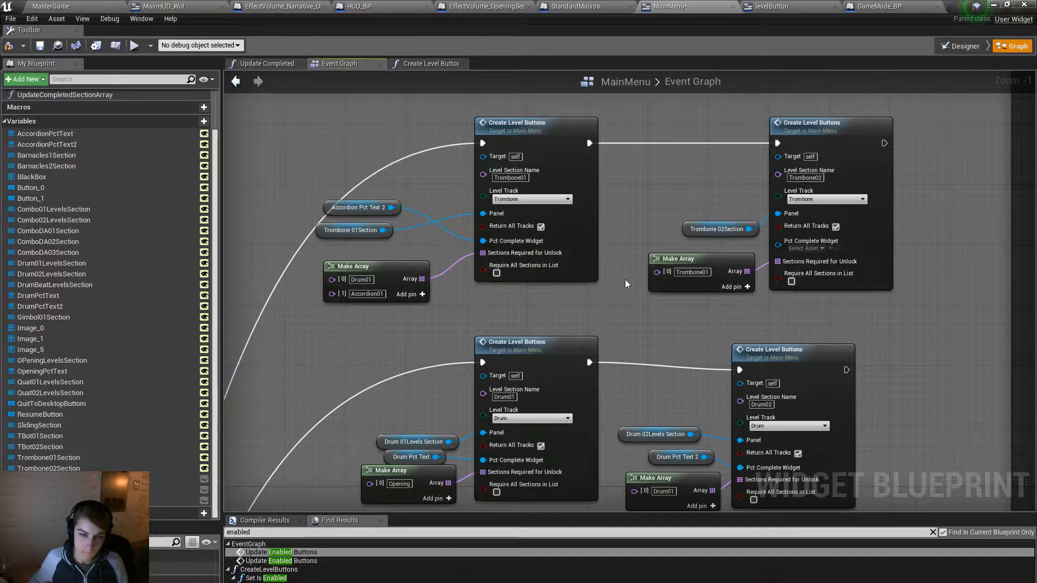
right_click_drag(617, 291, 574, 291)
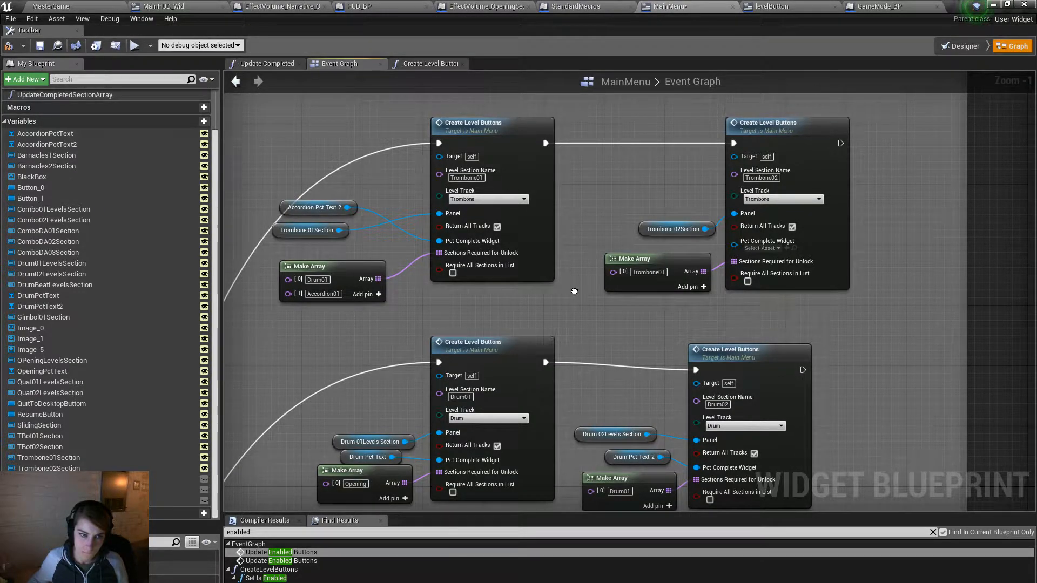
scroll(561, 305, "down", 5)
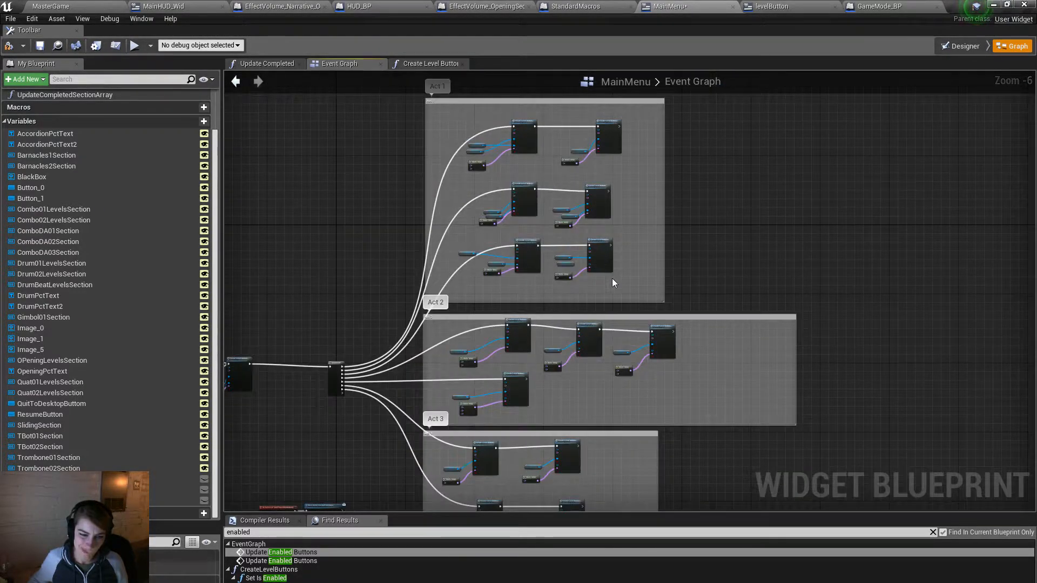
Step: Examine the On Released button events, recheck the Act 1 calls, and look over the Act 2, Act 3 and Extra stuff groups
right_click_drag(555, 410, 625, 131)
scroll(317, 300, "up", 4)
right_click_drag(317, 300, 344, 222)
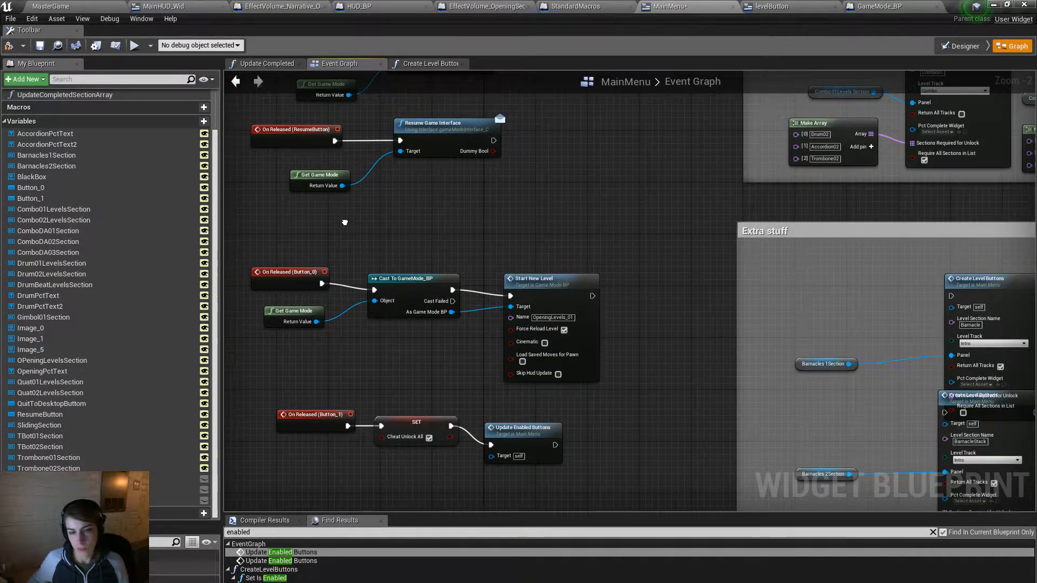
right_click_drag(345, 222, 136, 574)
right_click_drag(868, 145, 760, 381)
right_click_drag(812, 176, 602, 542)
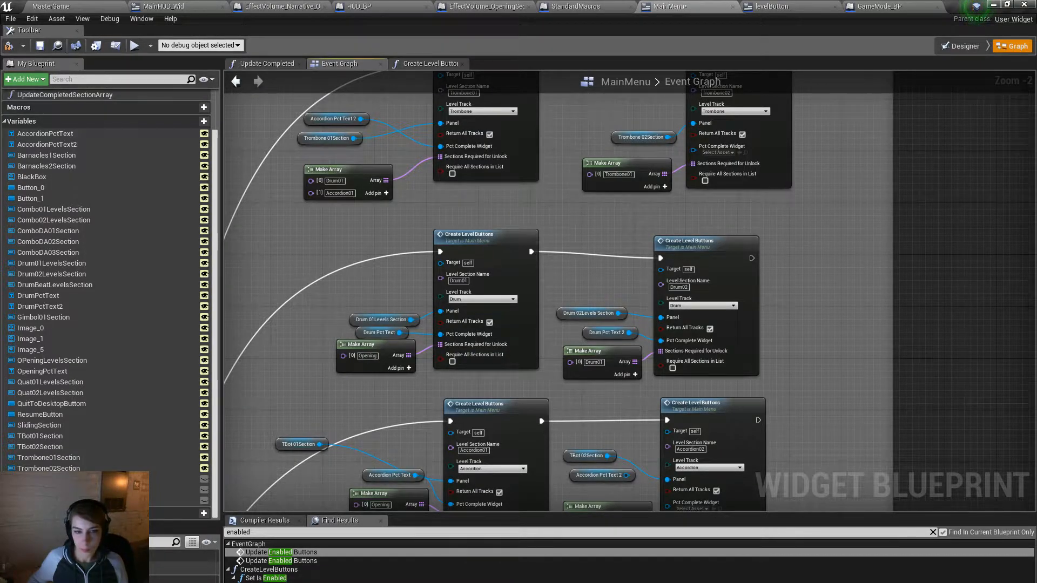
right_click_drag(601, 485, 572, 467)
scroll(595, 510, "down", 1)
scroll(573, 467, "down", 4)
right_click_drag(544, 365, 632, 217)
right_click_drag(631, 440, 634, 424)
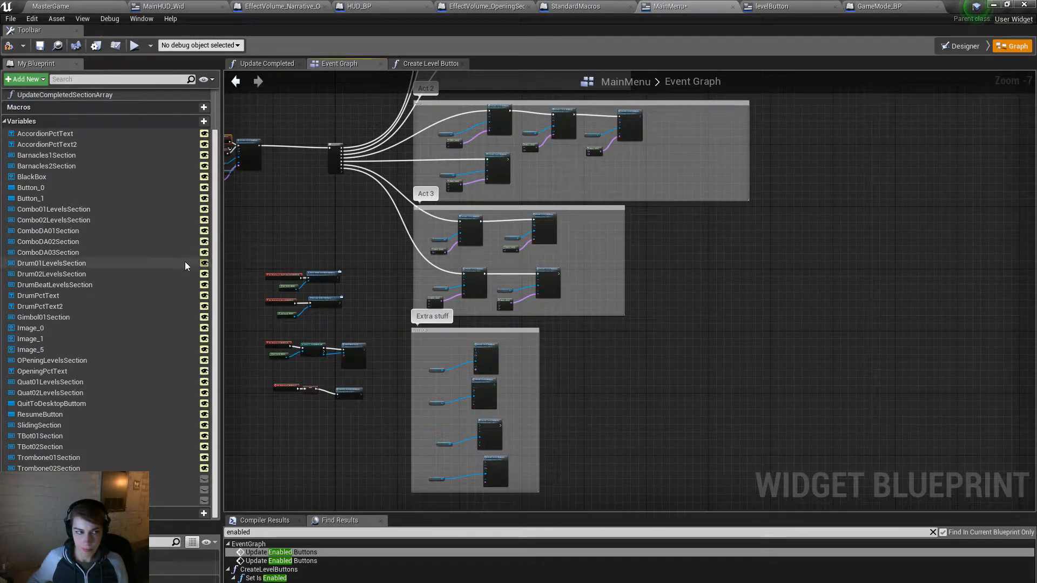
Step: Find the references to the Trombone01Section variable in the MainMenu blueprint
right_click_drag(305, 177, 342, 343)
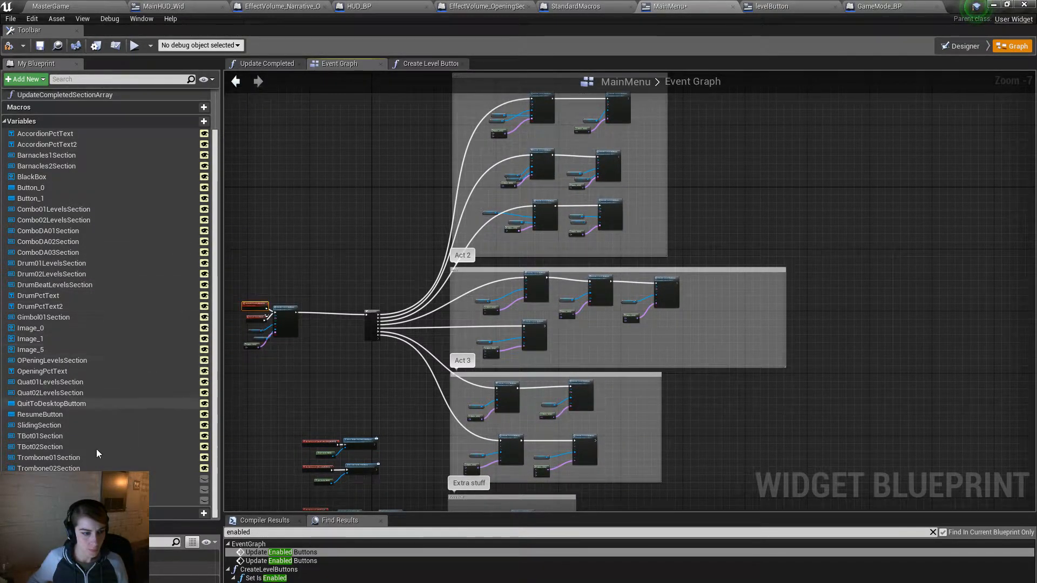
double_click(48, 458)
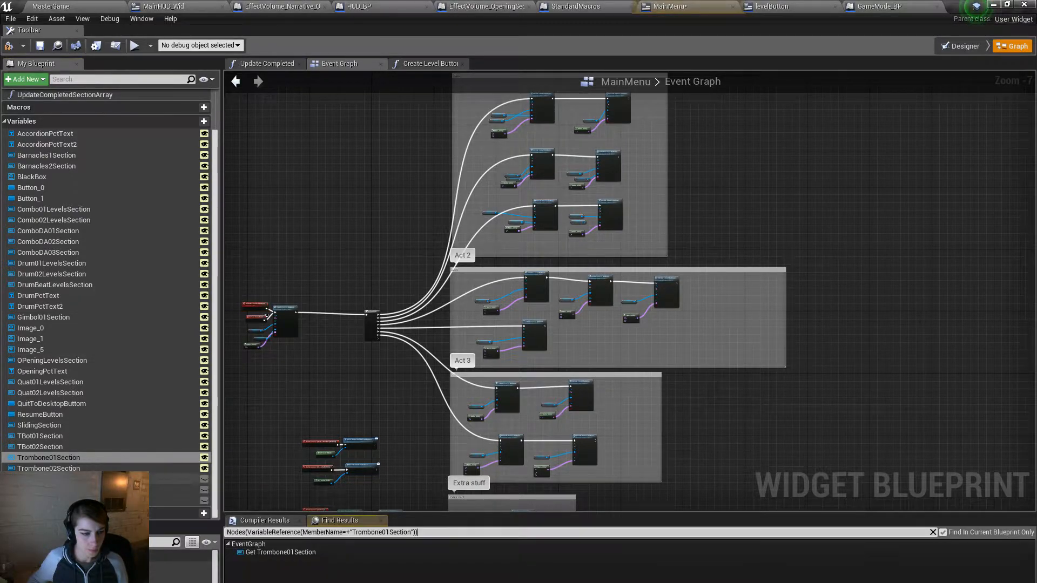
Step: Extend the Trombone01Section reference search to all blueprints and go to its getter node in the Act 1 group
left_click(942, 531)
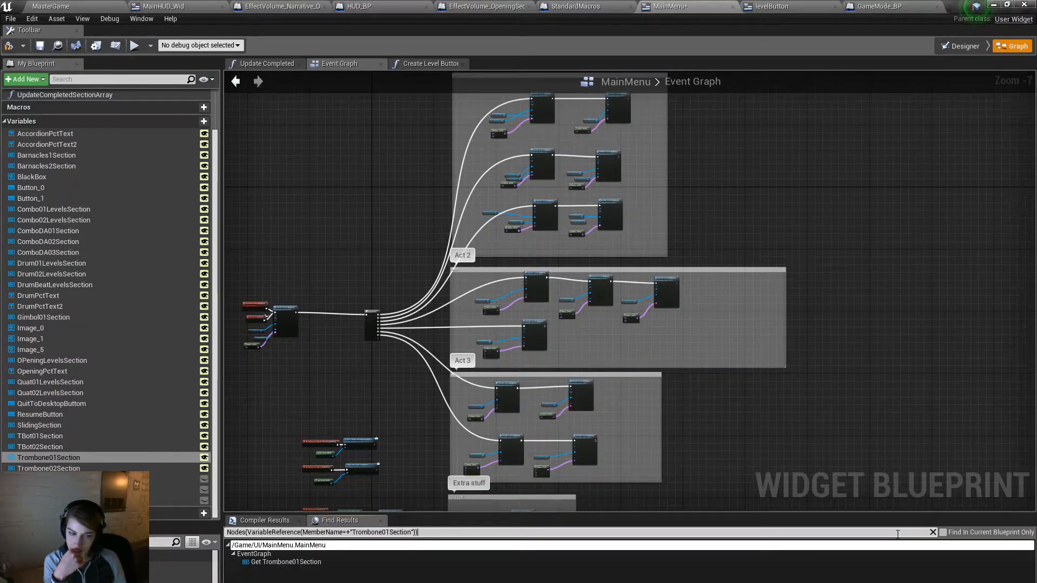
double_click(292, 565)
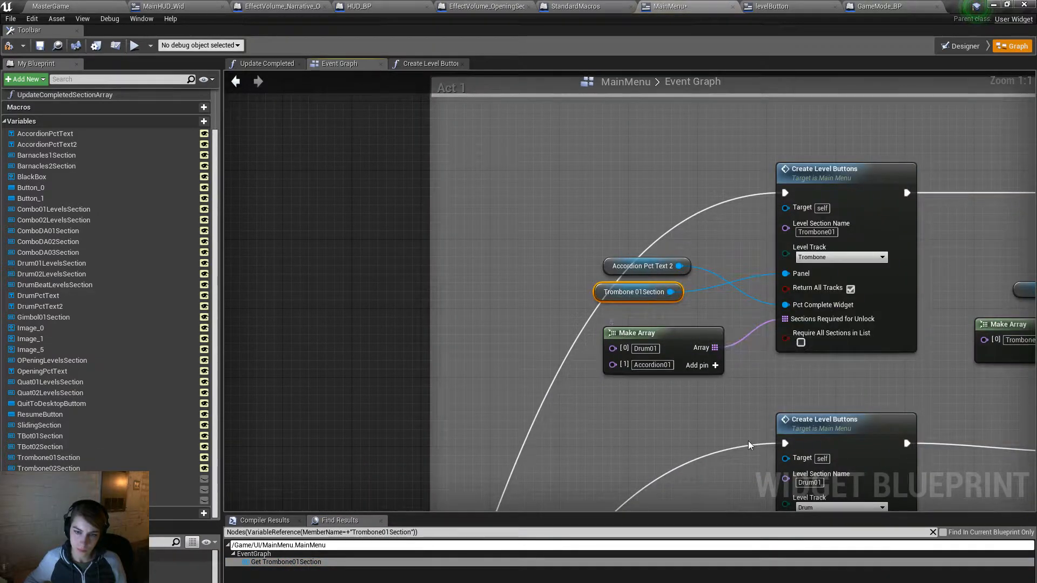
right_click_drag(749, 445, 605, 420)
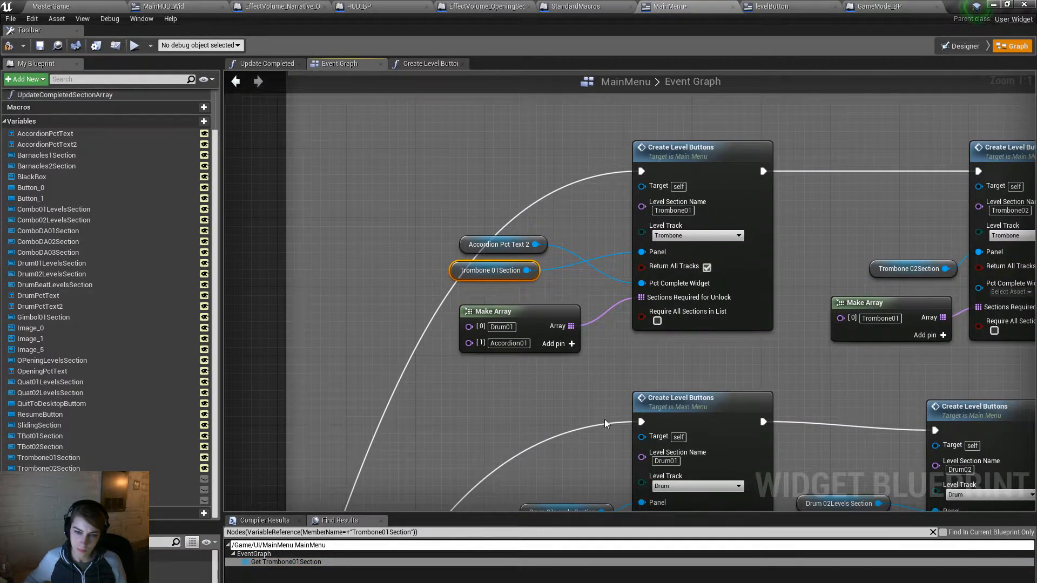
Step: In the widget layout, filter the details by "ena" and compare Is Enabled on Trombone01Section with the Drum and Accordion sections
left_click(962, 46)
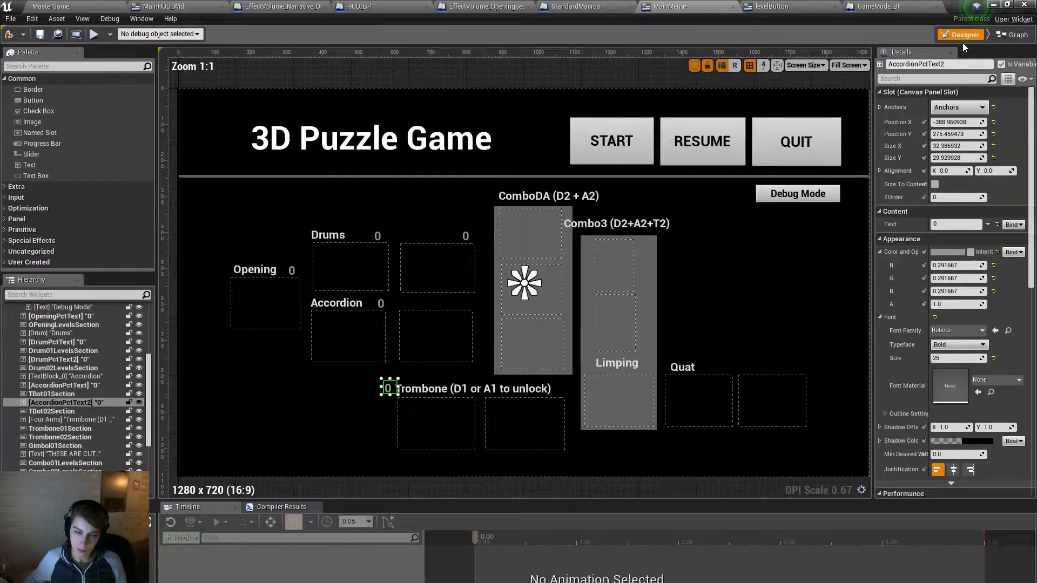
left_click(468, 421)
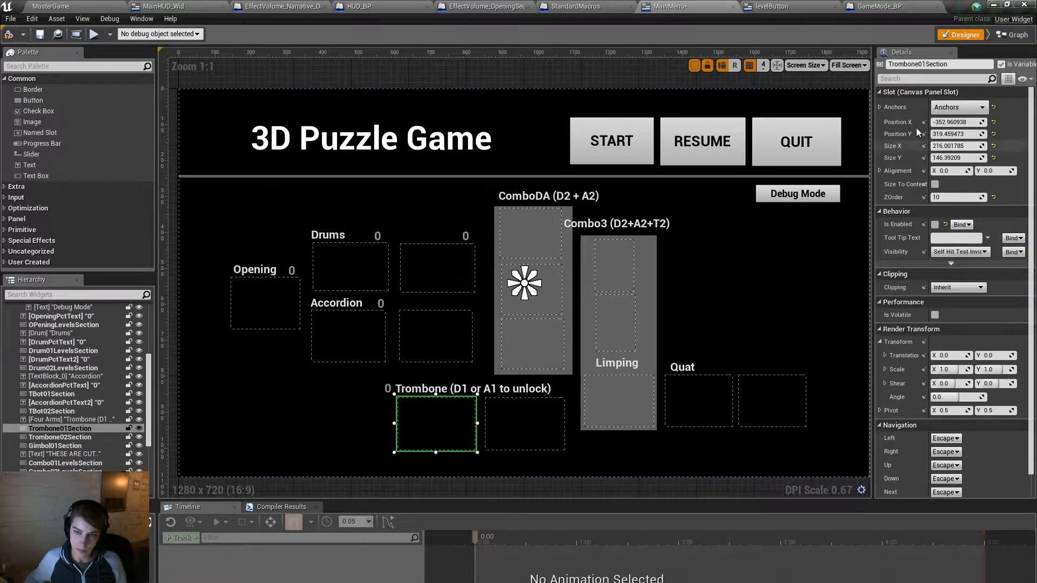
left_click(940, 79)
type("ena")
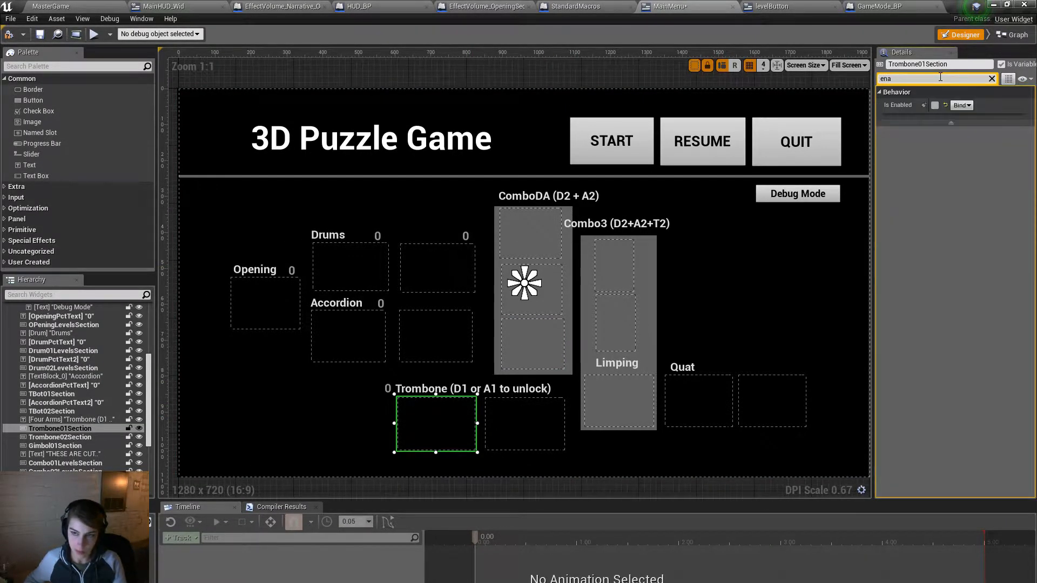
left_click(427, 339)
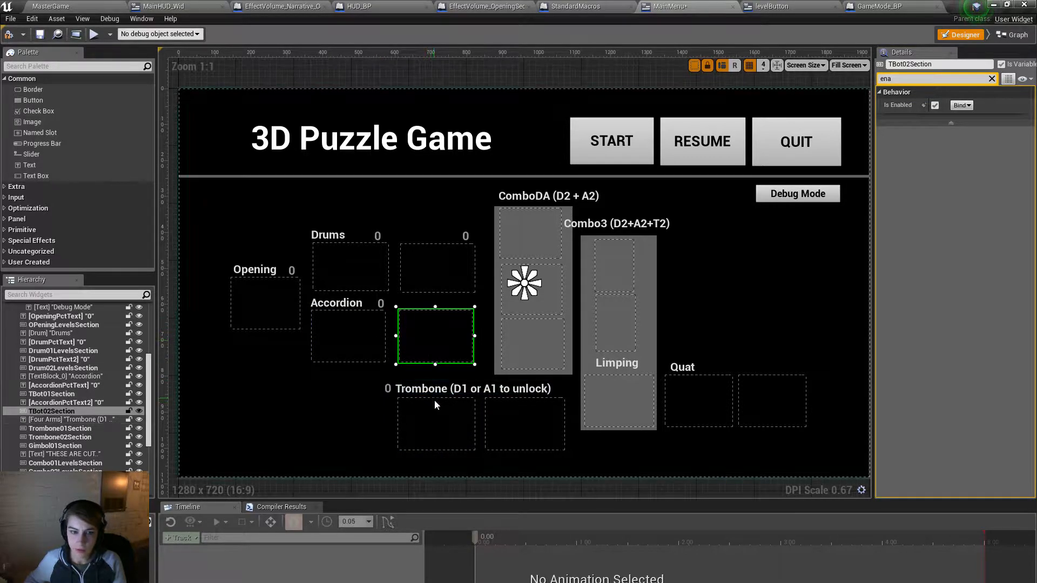
left_click(435, 406)
left_click(446, 334)
left_click(408, 276)
left_click(390, 291)
left_click(370, 339)
Step: Turn on Is Enabled for the two Trombone sections and the two Quat level sections
left_click(433, 437)
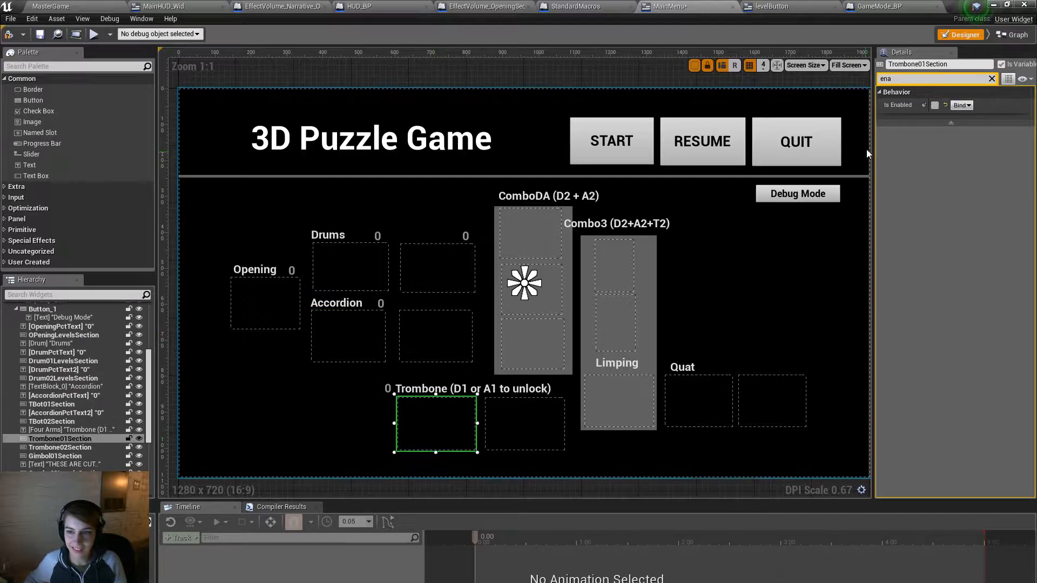
left_click(521, 413)
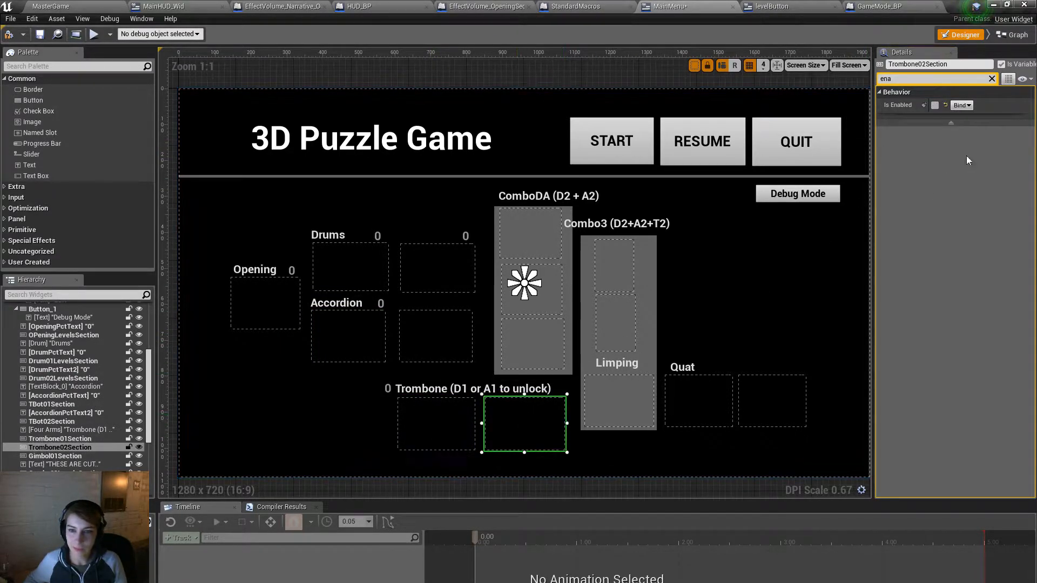
left_click(726, 384)
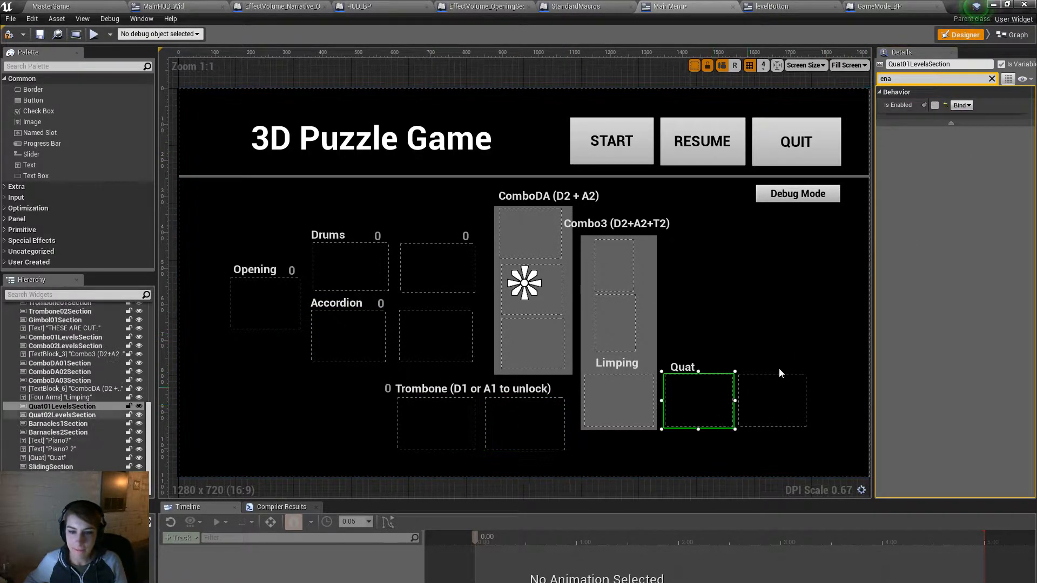
left_click(934, 106)
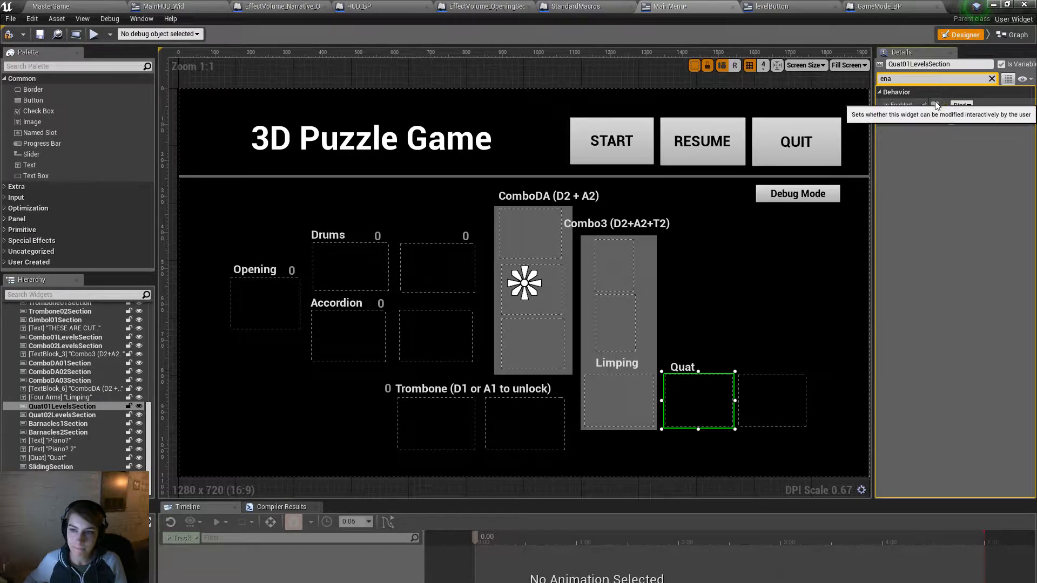
left_click(779, 392)
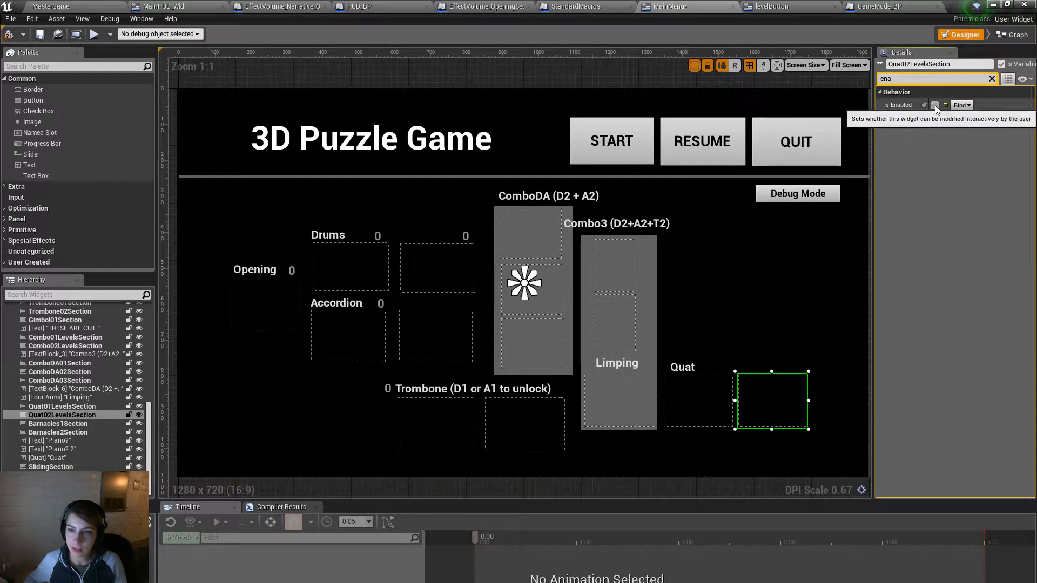
Step: Check Is Enabled on the Limping section and turn it on for the Combo3 and ComboDA sections, including ComboDA03Section
left_click(621, 405)
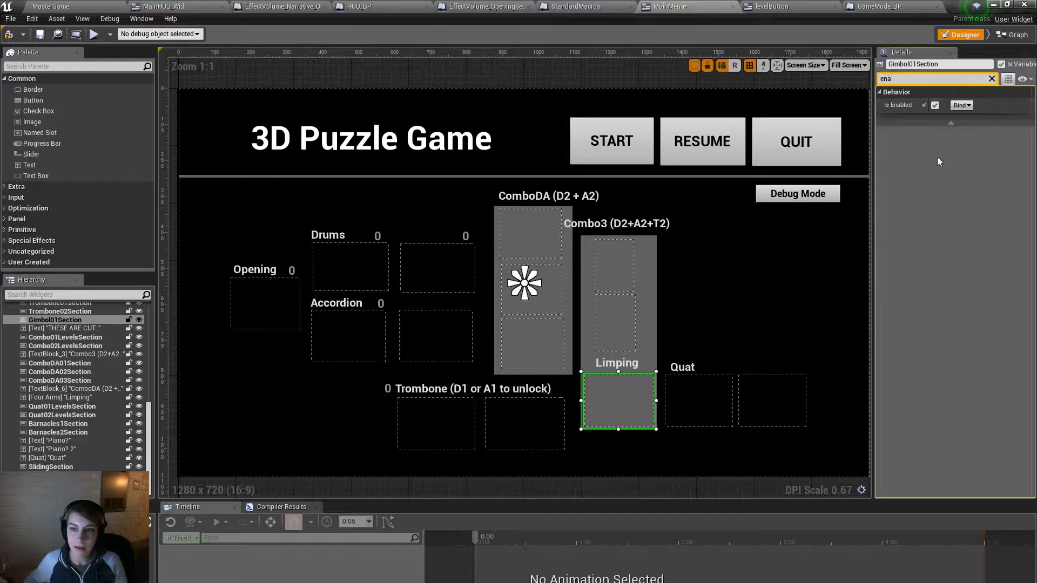
left_click(626, 323)
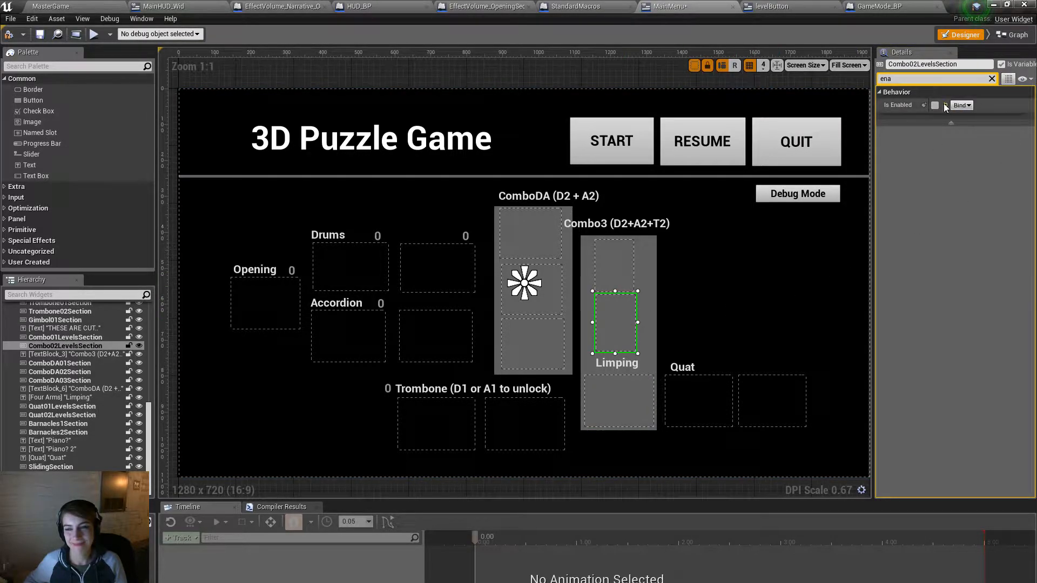
left_click(622, 263)
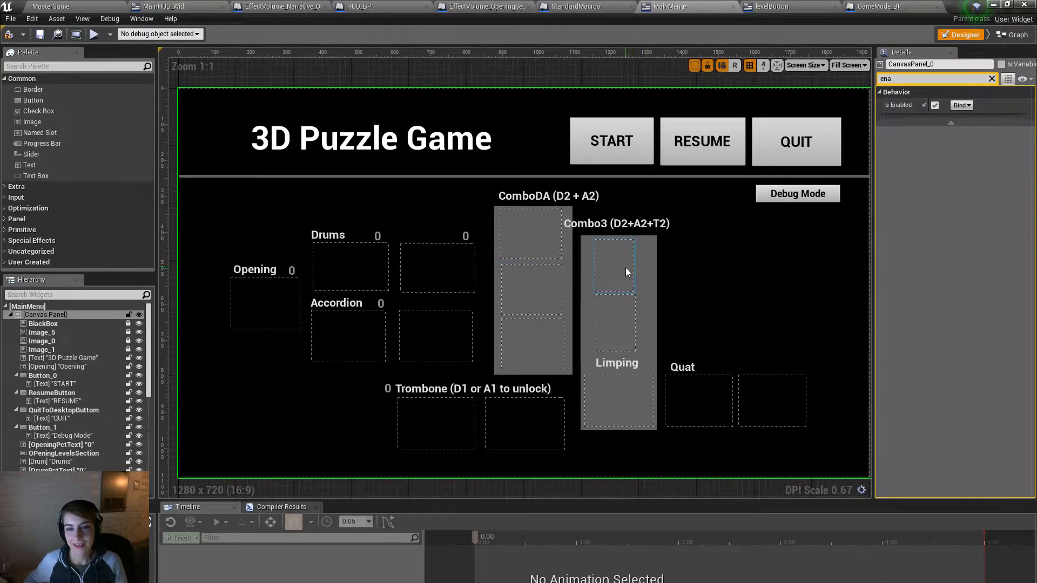
left_click(539, 214)
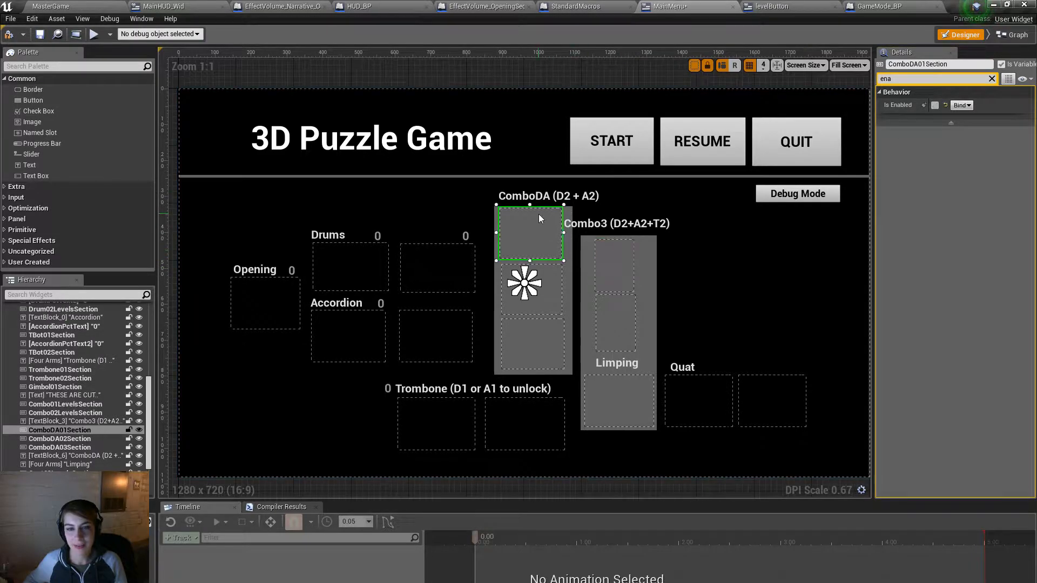
left_click(559, 305)
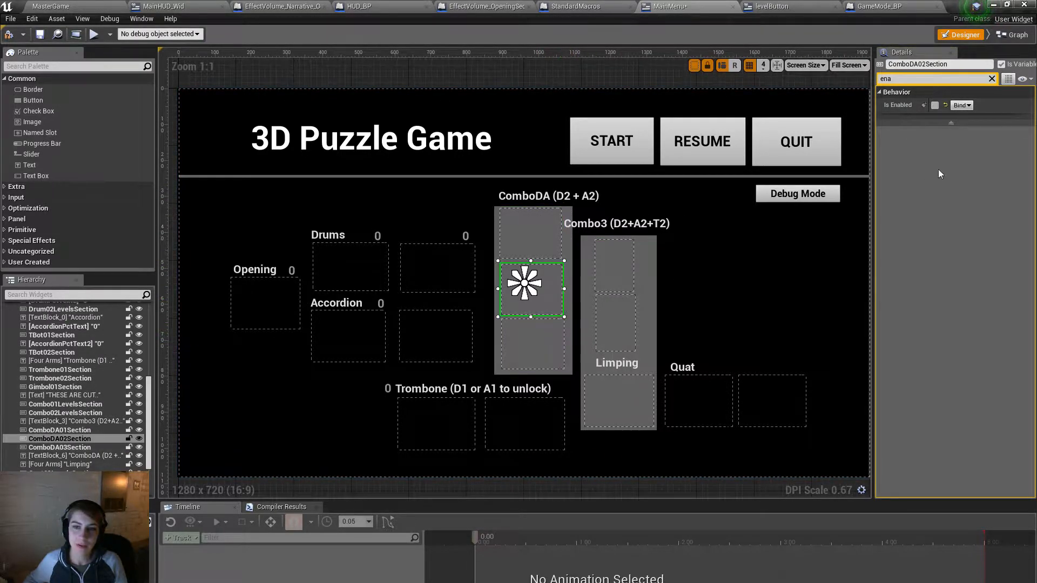
left_click(530, 339)
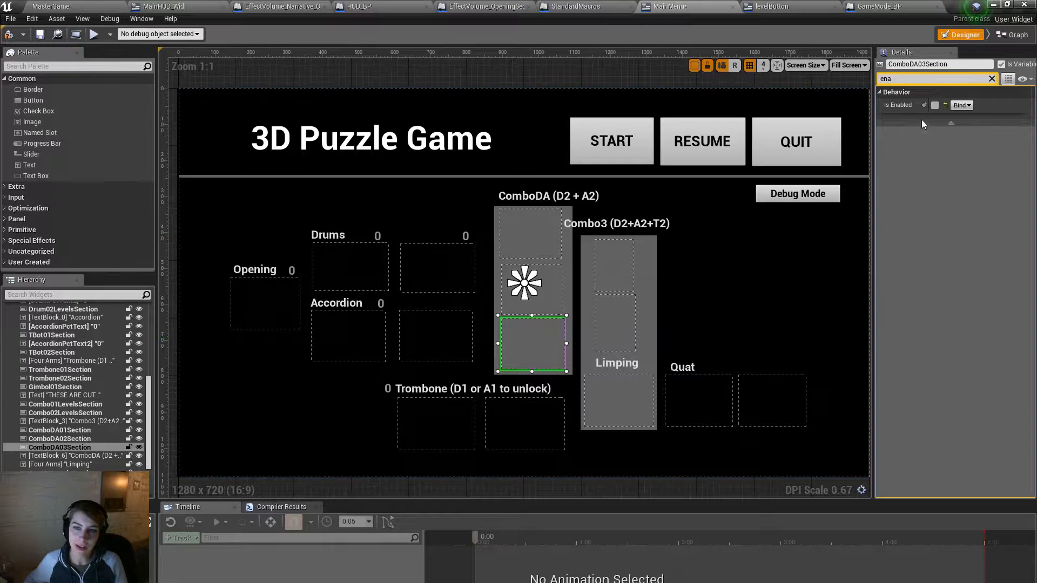
left_click(935, 107)
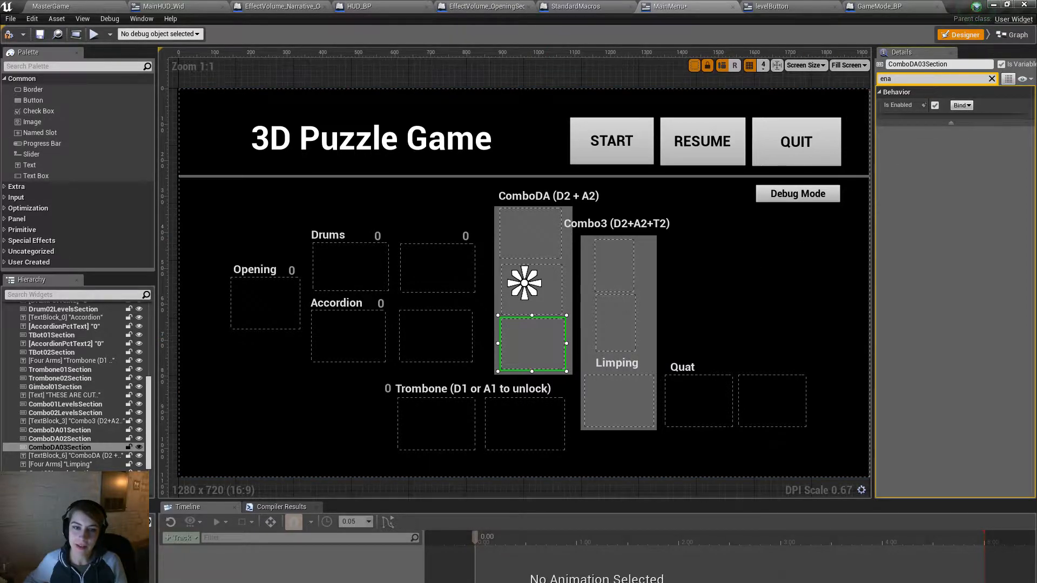
Step: Compile and save the MainMenu widget blueprint
left_click(484, 486)
left_click(4, 40)
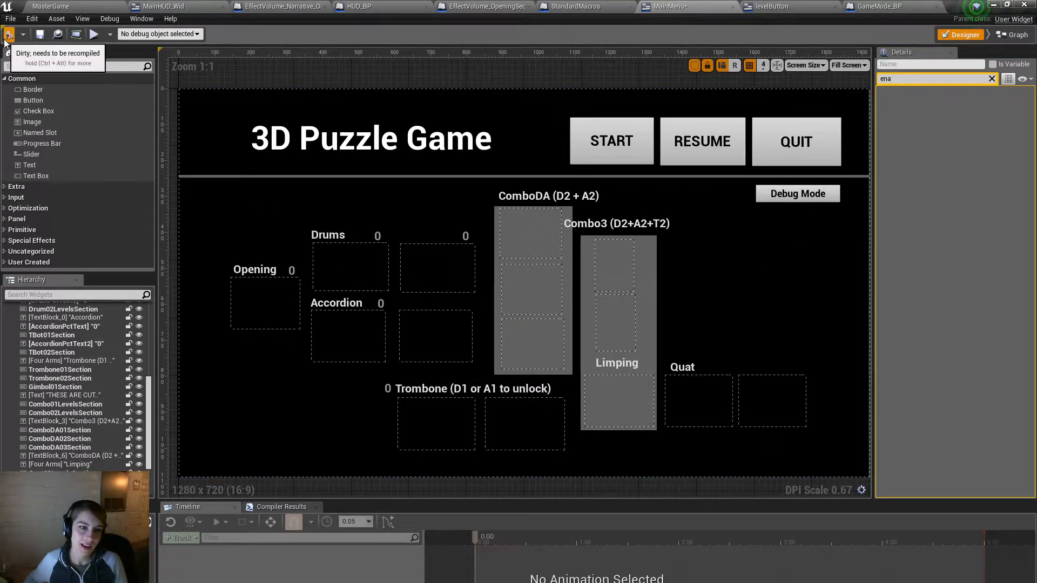
left_click(46, 35)
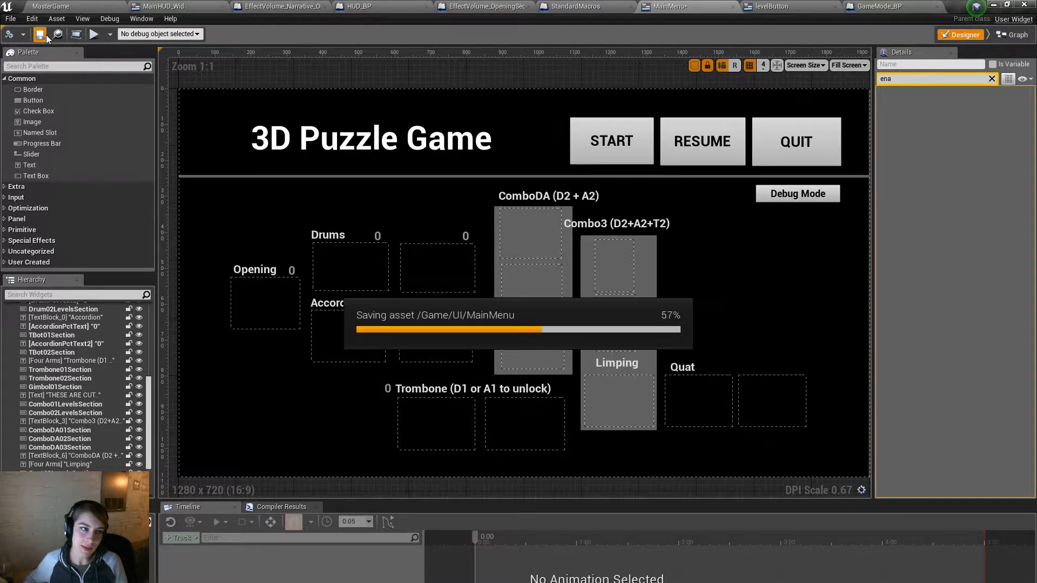
Step: Play-test the MasterGame level full screen, compiling modified blueprints, activate Debug Mode in the menu, and return to the normal editor view
left_click(72, 5)
left_click(354, 43)
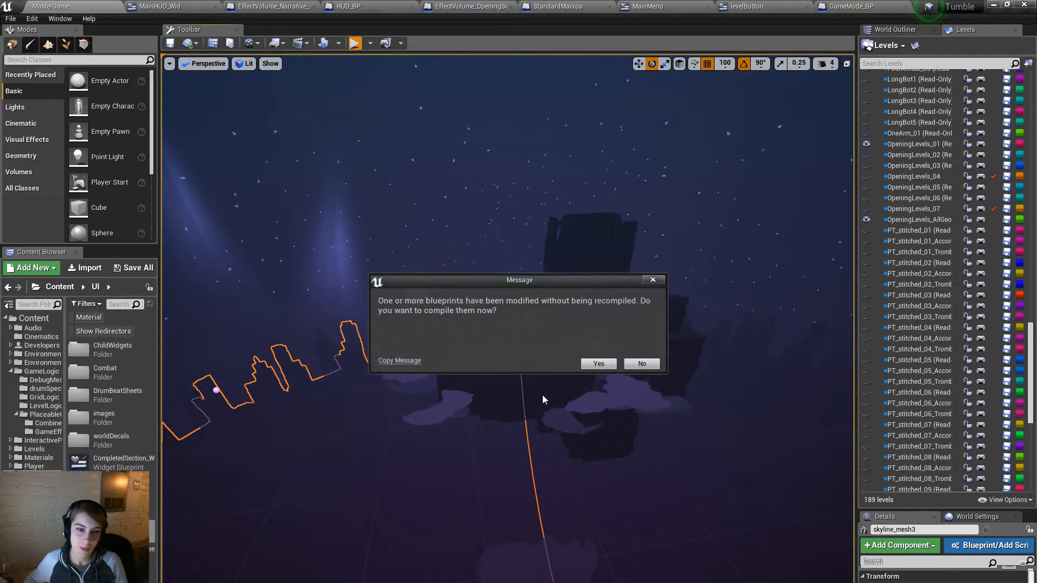
left_click(609, 363)
key("F11")
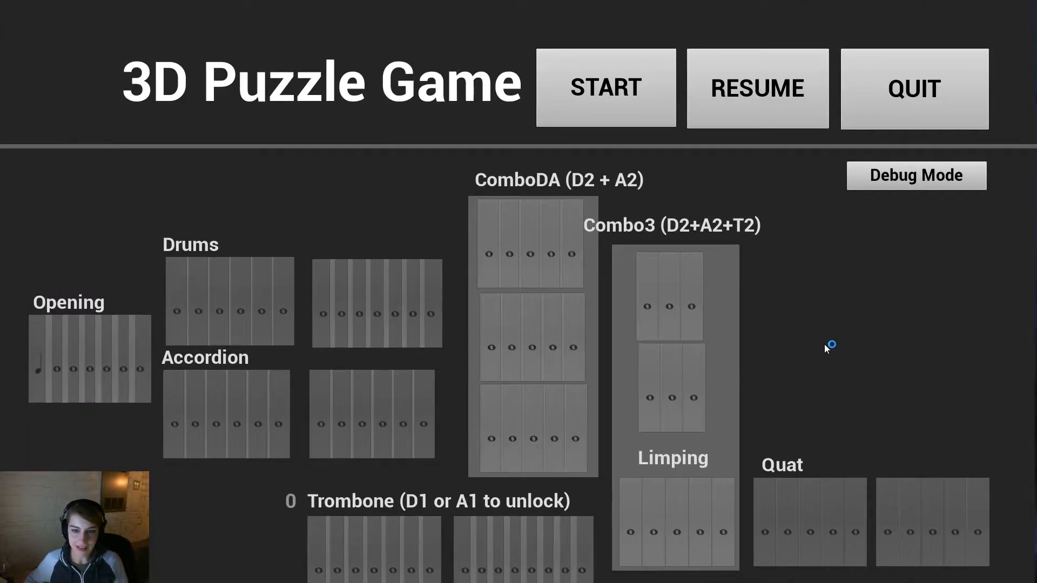
left_click(920, 186)
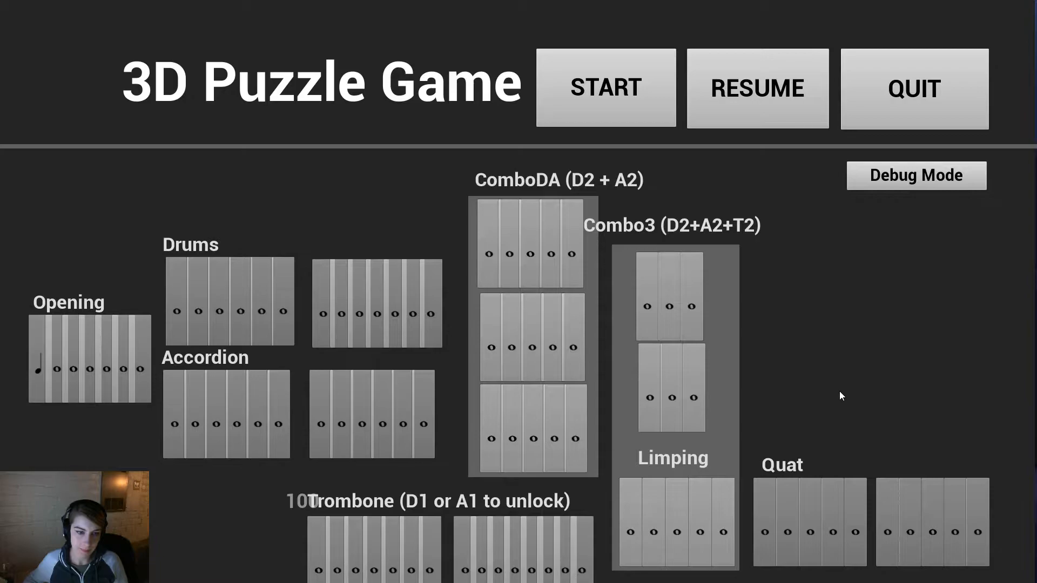
key("Escape")
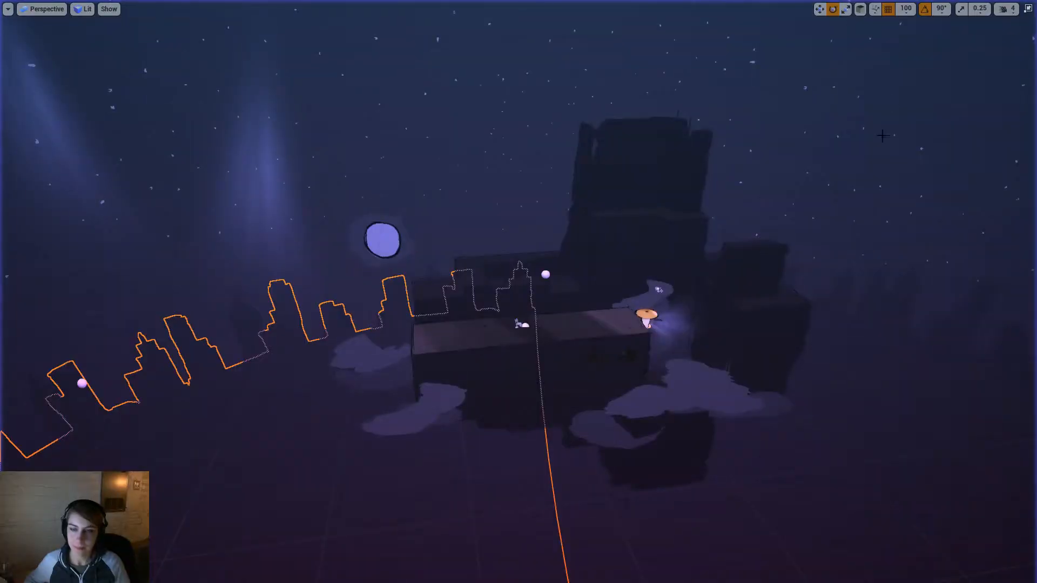
left_click(1029, 8)
Step: Review the MainHUD_Wid layout and its Update Current Move Count function graph
left_click(195, 6)
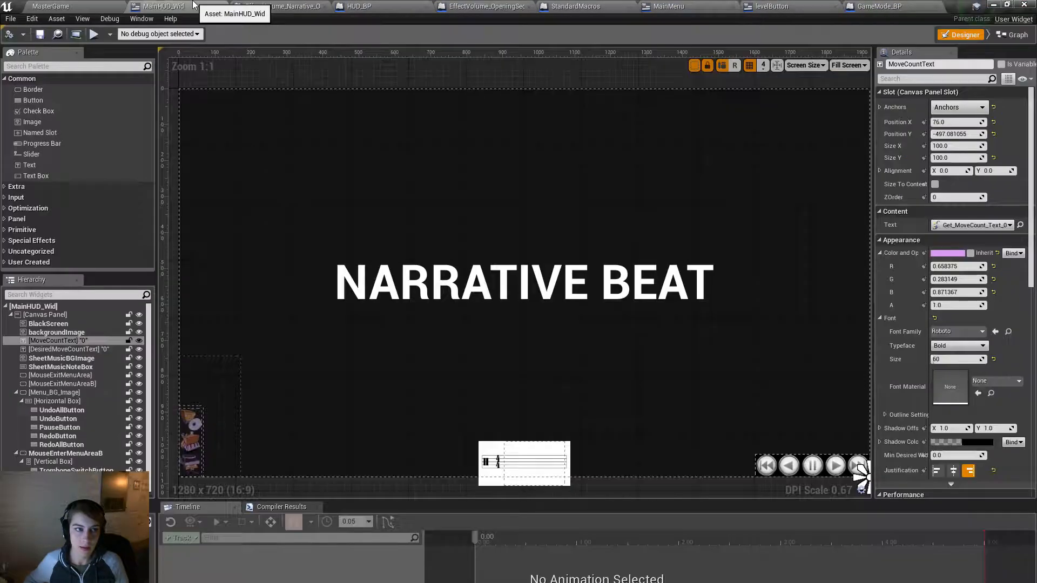
left_click(1012, 34)
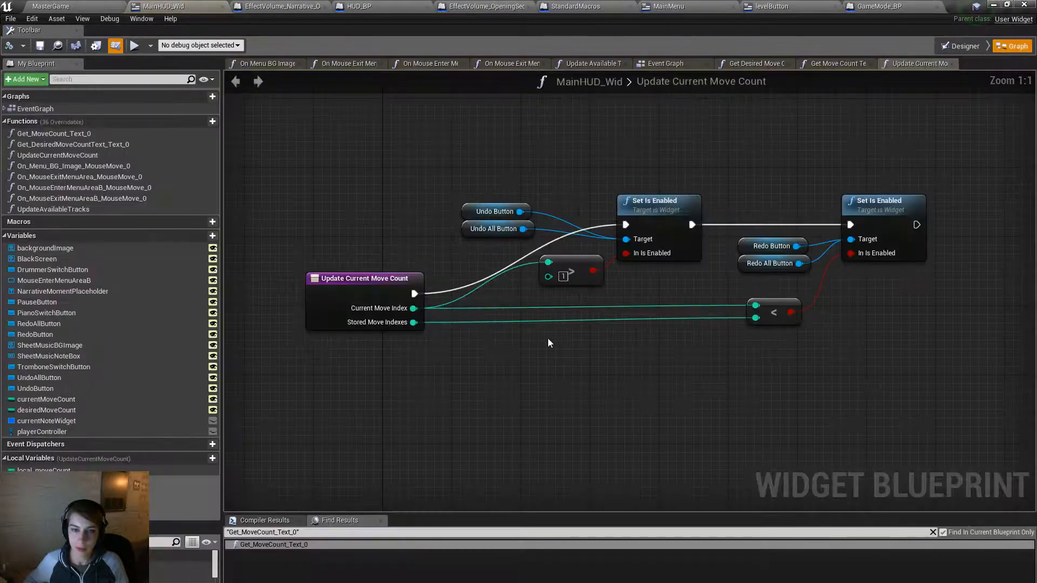
left_click(961, 43)
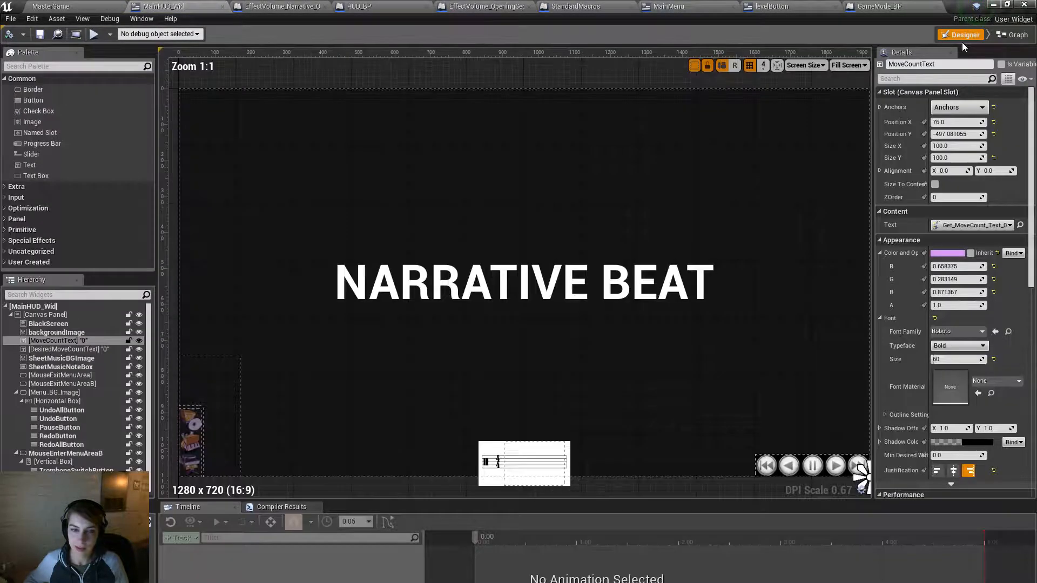
left_click(1012, 36)
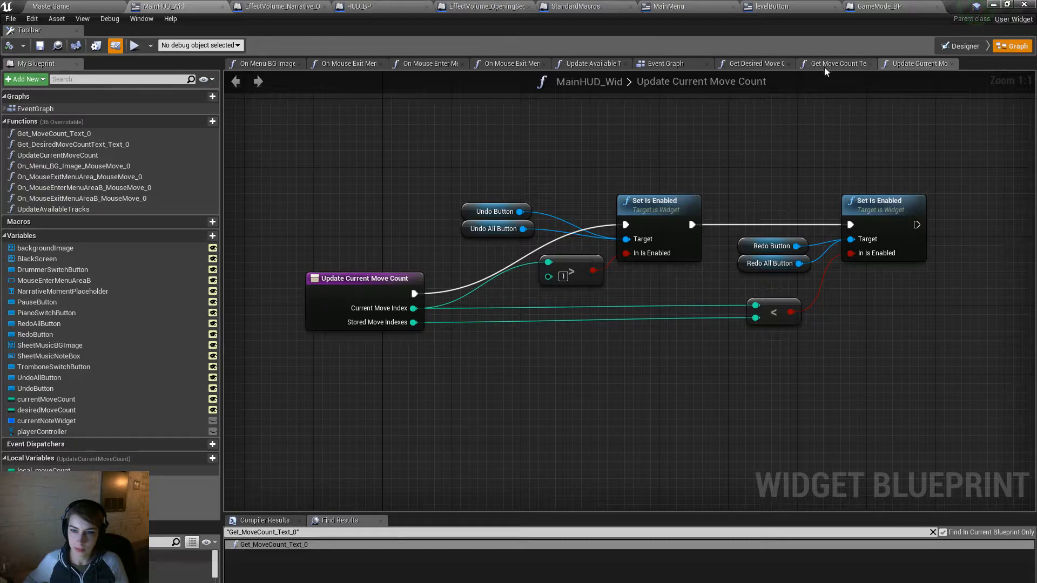
right_click_drag(785, 151, 766, 200)
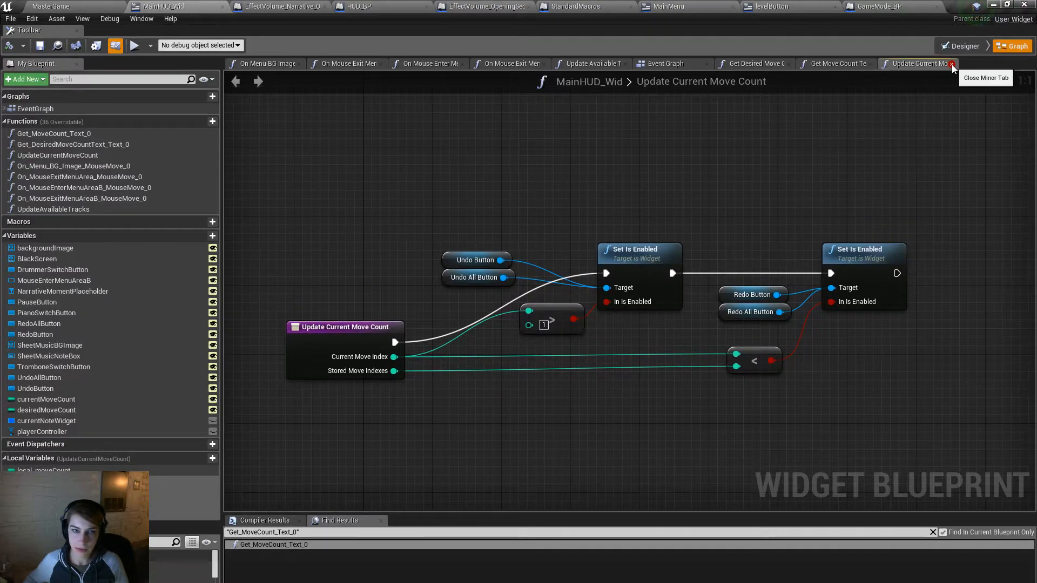
Step: Look over the comment groups in the MainHUD_Wid Event Graph and close that blueprint
left_click(662, 65)
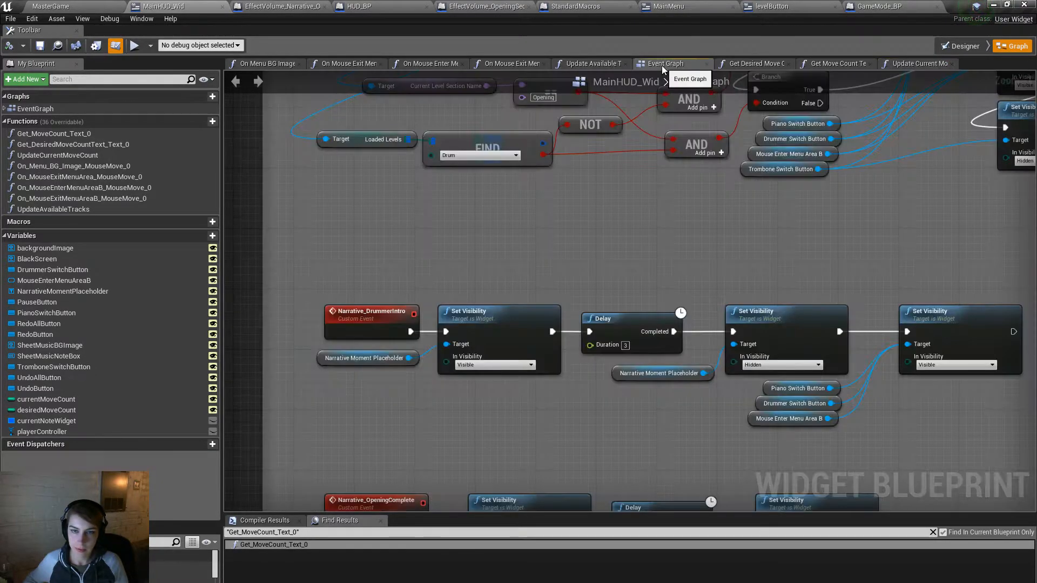
scroll(618, 285, "down", 10)
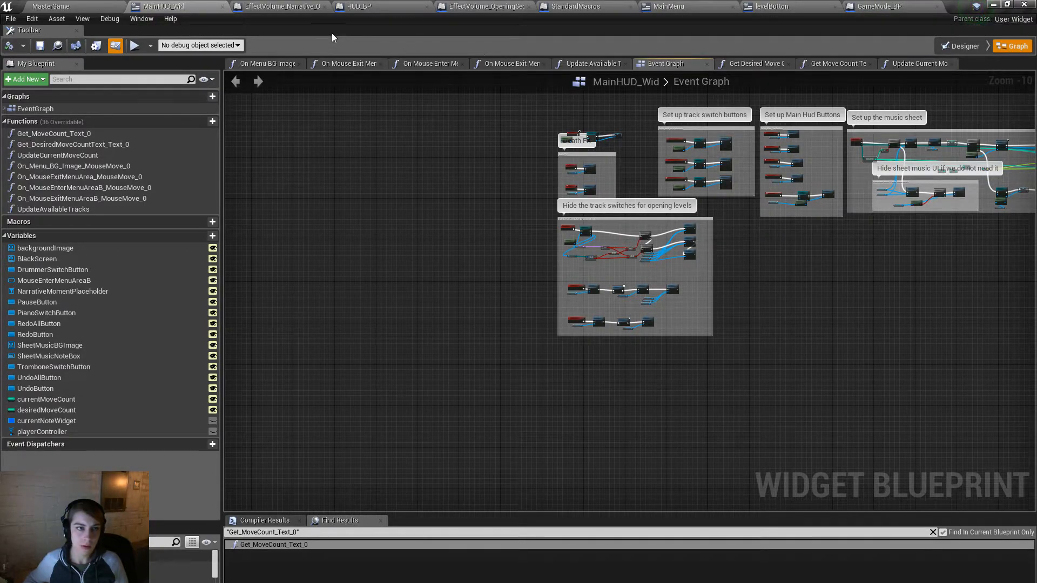
scroll(778, 289, "down", 2)
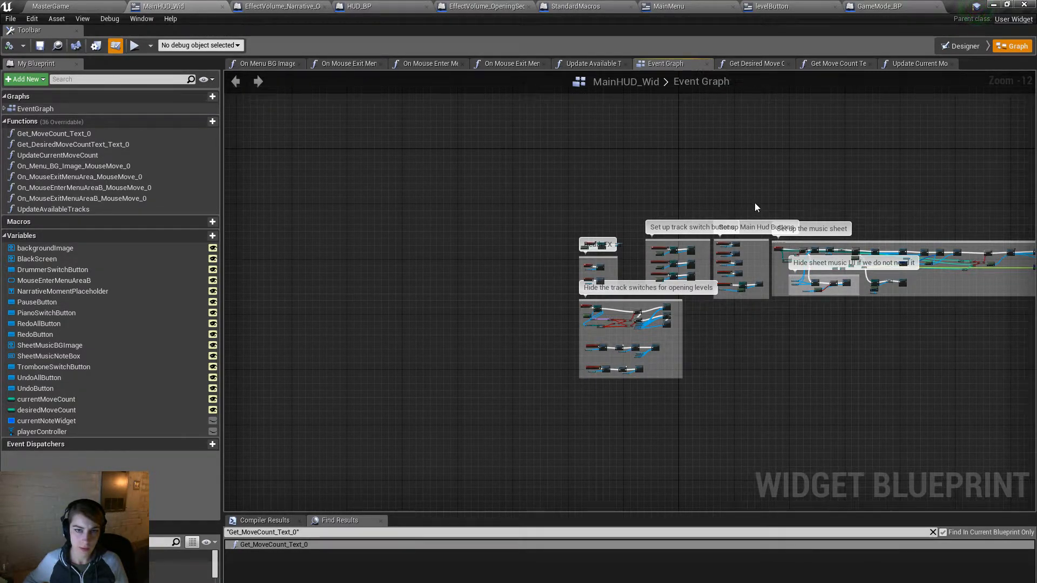
right_click_drag(754, 202, 689, 200)
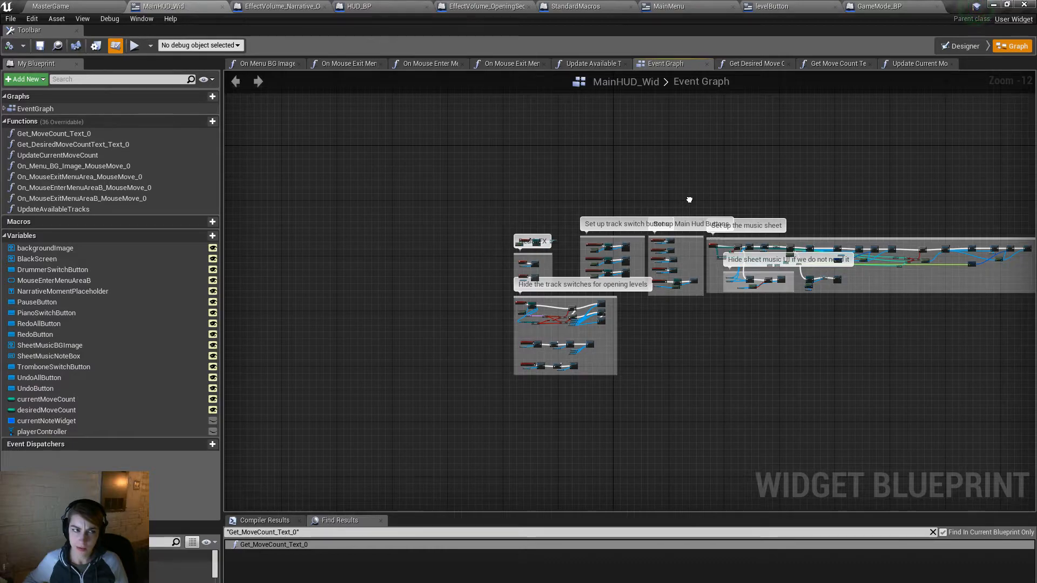
left_click(222, 7)
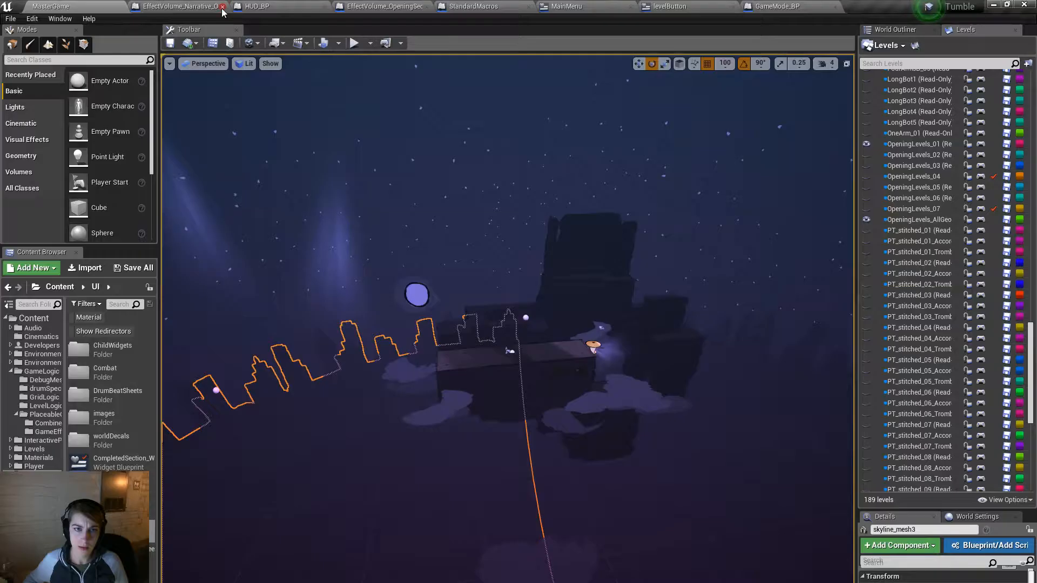
Step: In the MainMenu Event Graph, move the Accordion Pct Text 2 node beside the Accordion02 Create Level Buttons node and connect it to Pct Complete Widget
left_click(612, 9)
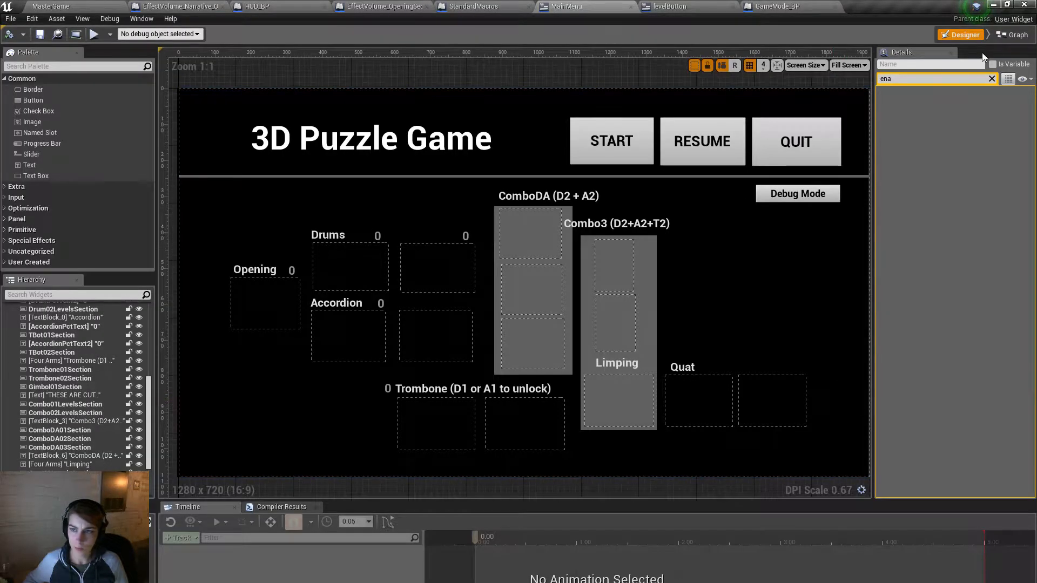
left_click(1018, 44)
right_click_drag(746, 290, 623, 250)
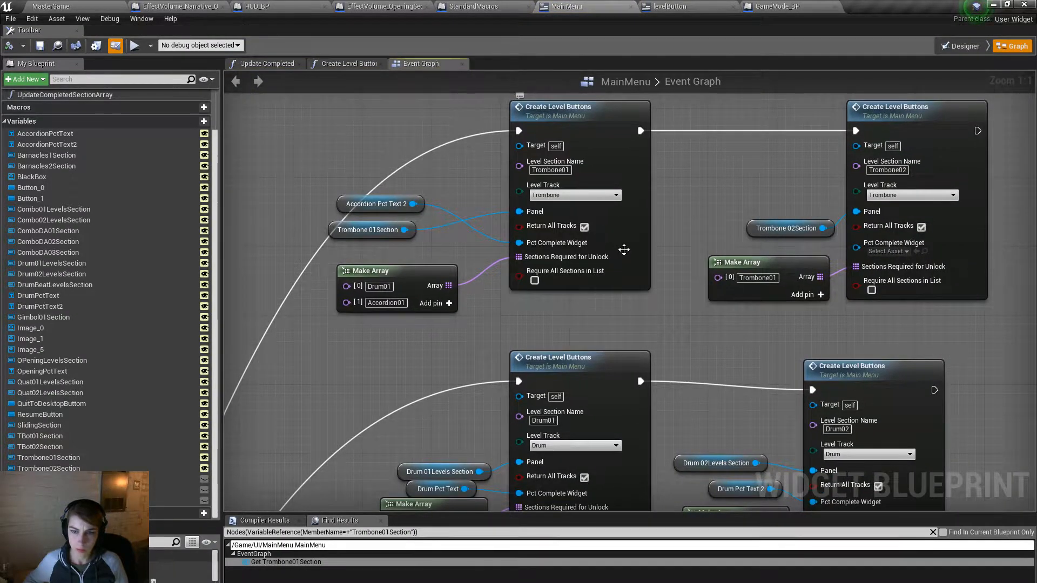
scroll(624, 249, "down", 2)
right_click_drag(489, 249, 513, 169)
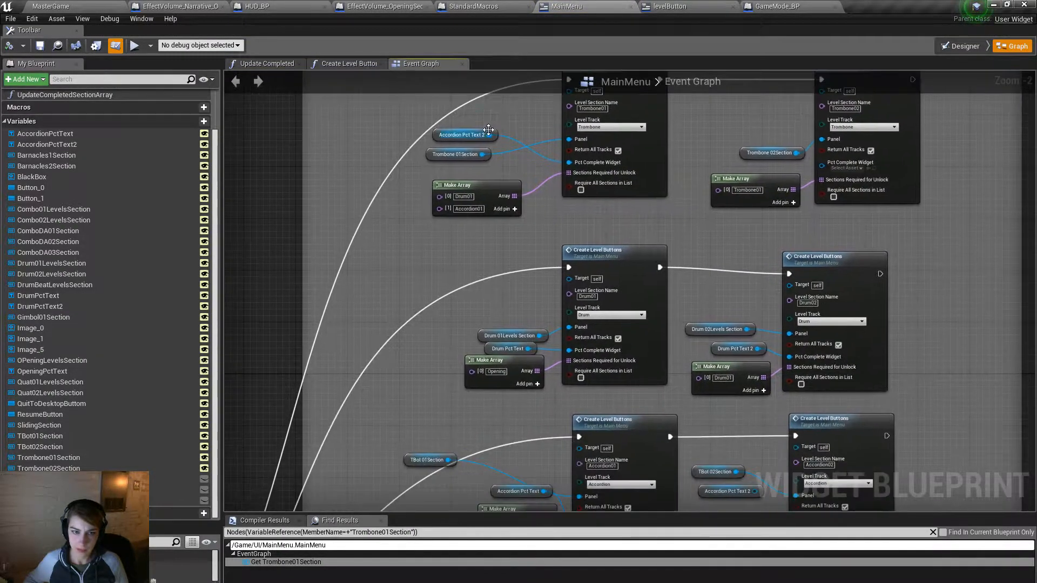
left_click_drag(484, 133, 750, 508)
right_click_drag(706, 406, 645, 274)
left_click_drag(656, 375, 314, 278)
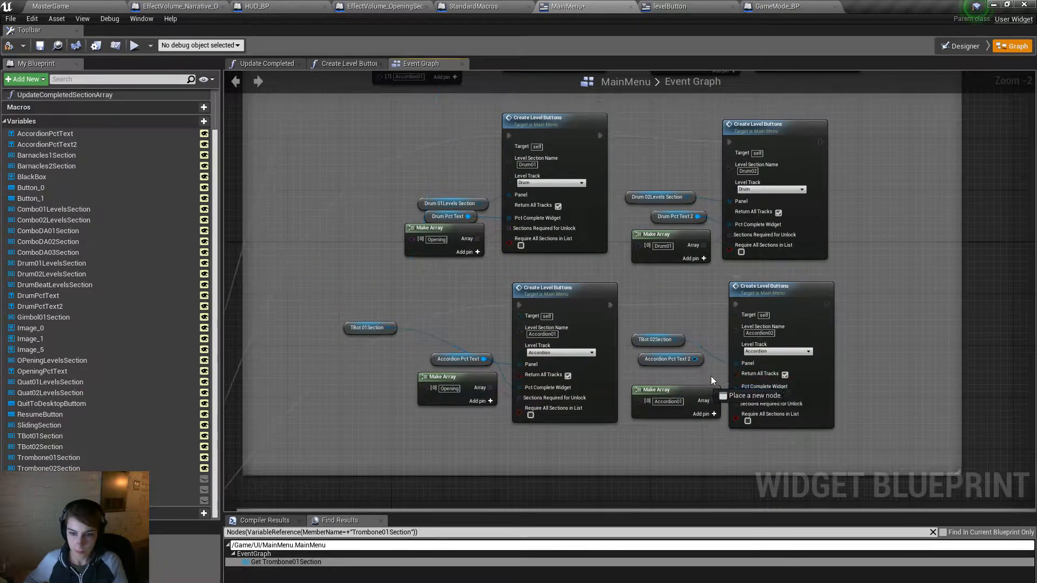
Step: In the MainMenu layout, move the AccordionPctText2 text above the second Accordion section and set its Visibility to Hidden
left_click(959, 46)
left_click_drag(388, 388, 469, 306)
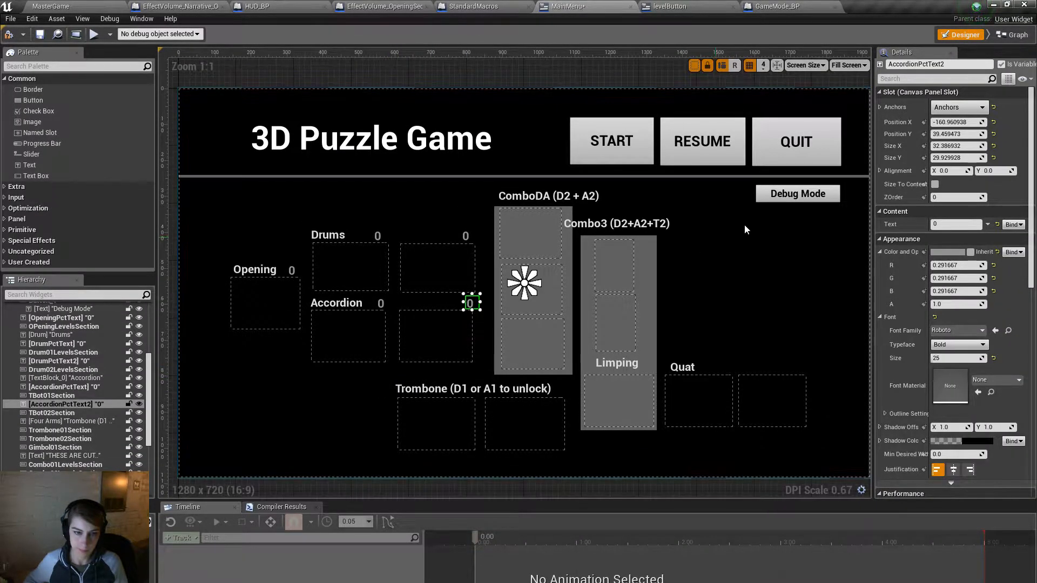
left_click(965, 78)
type("hidd")
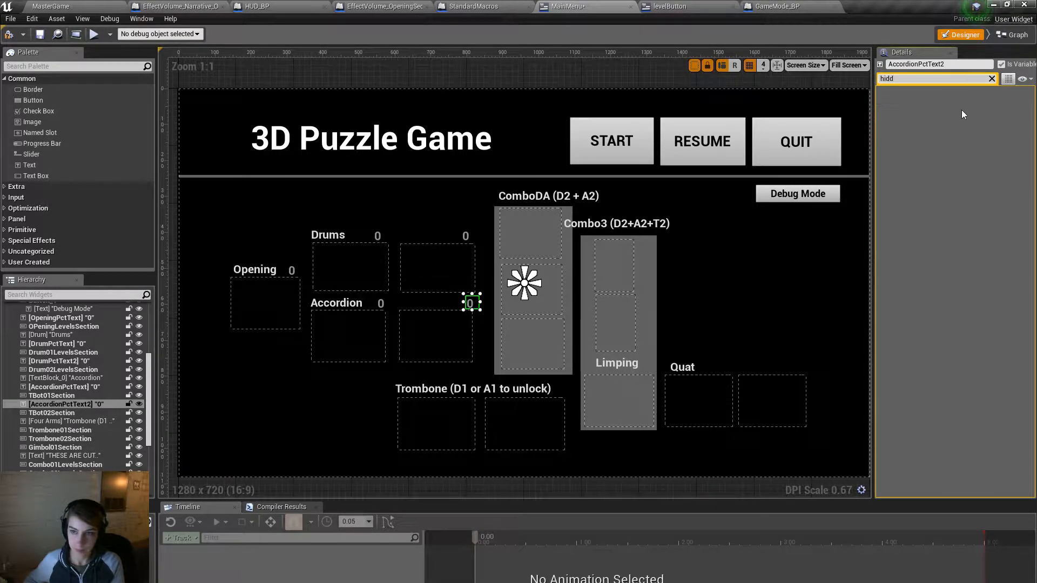
key("BackSpace")
key("BackSpace")
key("BackSpace")
key("BackSpace")
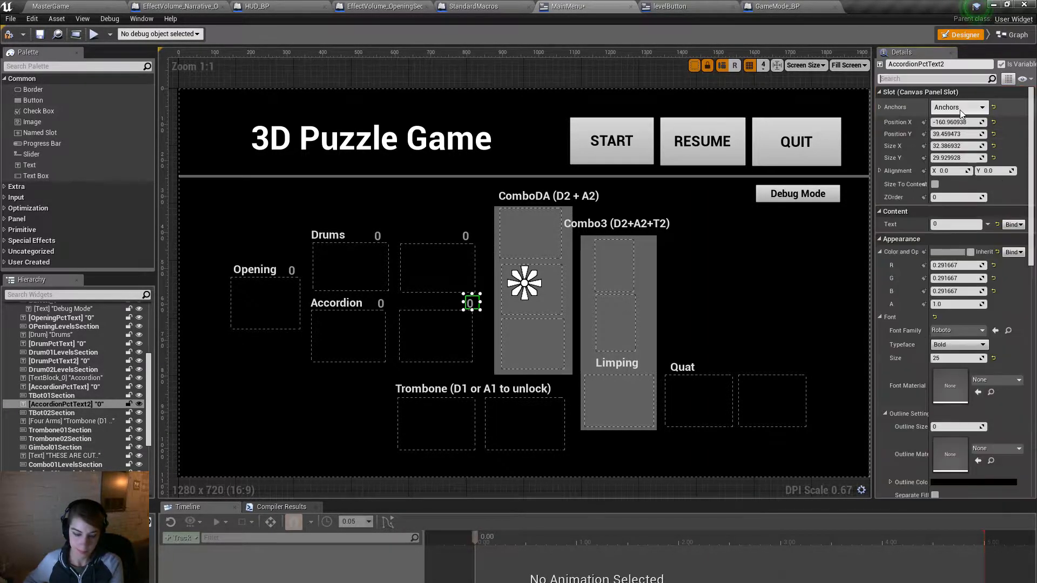
type("vis")
left_click(958, 106)
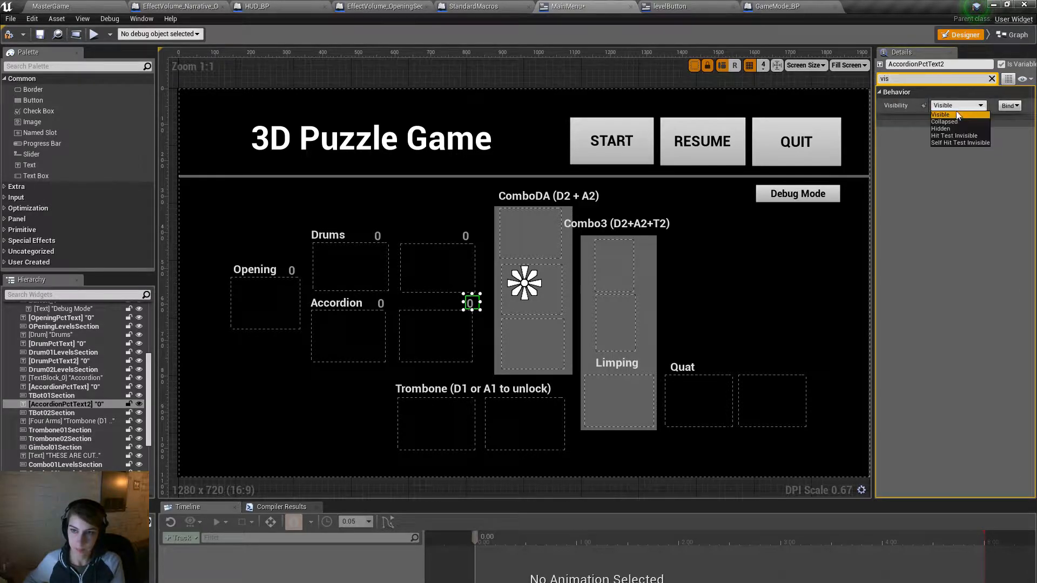
left_click(952, 128)
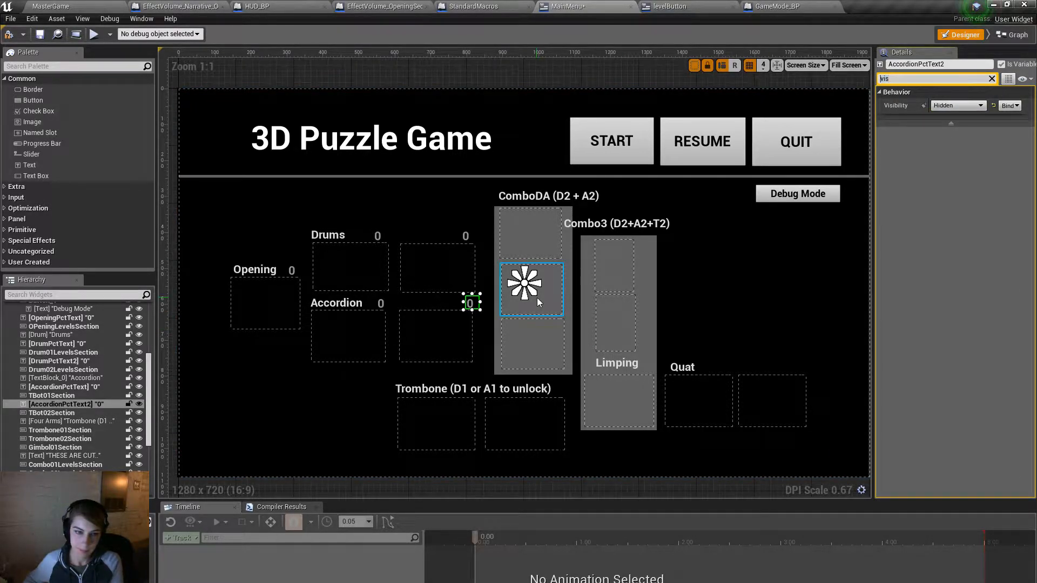
Step: Nudge the AccordionPctText2 text slightly left above its section, and save the MainMenu widget and all modified assets
left_click(470, 323)
left_click_drag(471, 304, 468, 303)
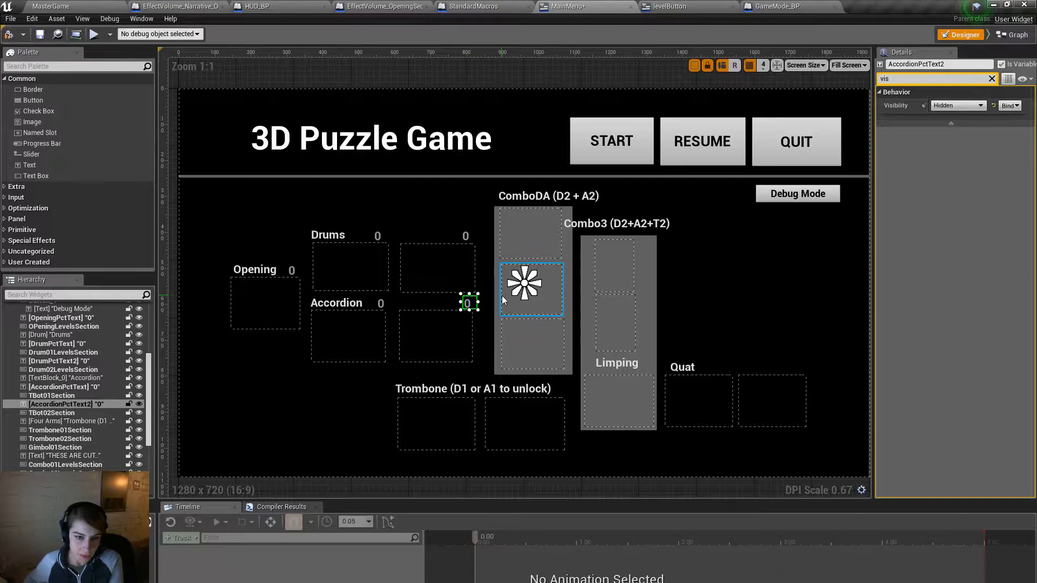
left_click(481, 211)
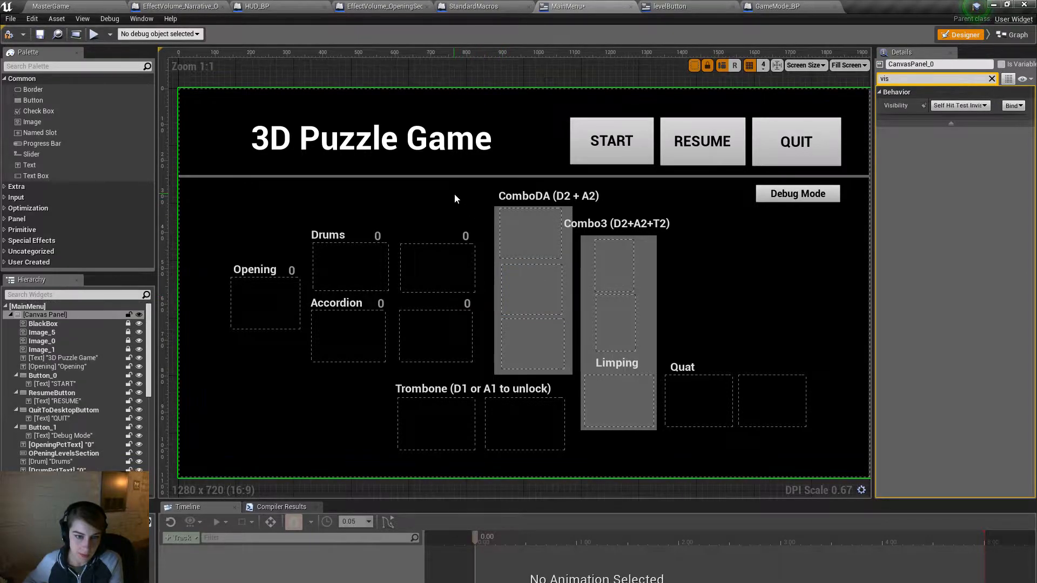
left_click(40, 35)
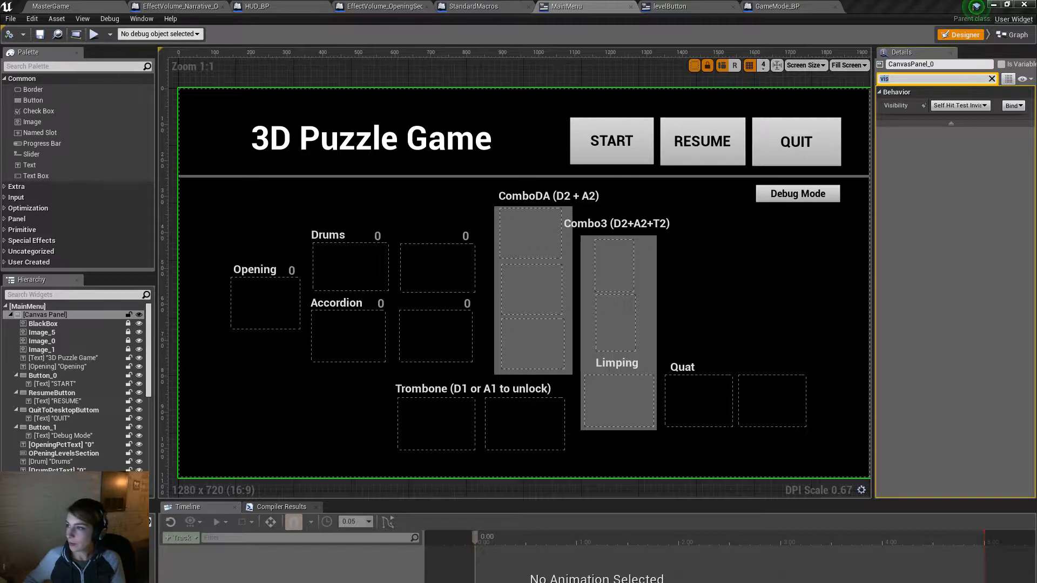
left_click(6, 20)
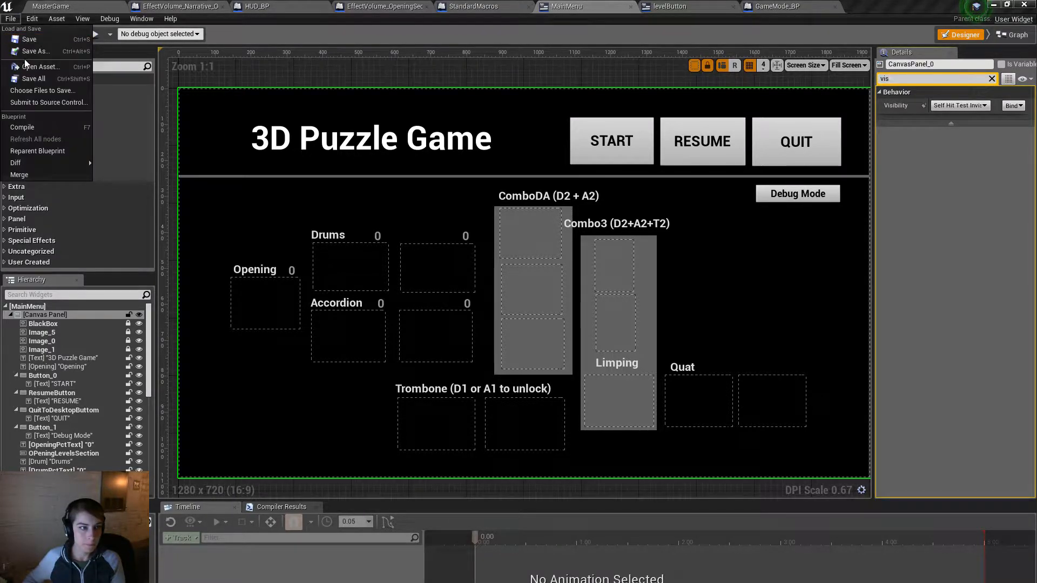
left_click(48, 80)
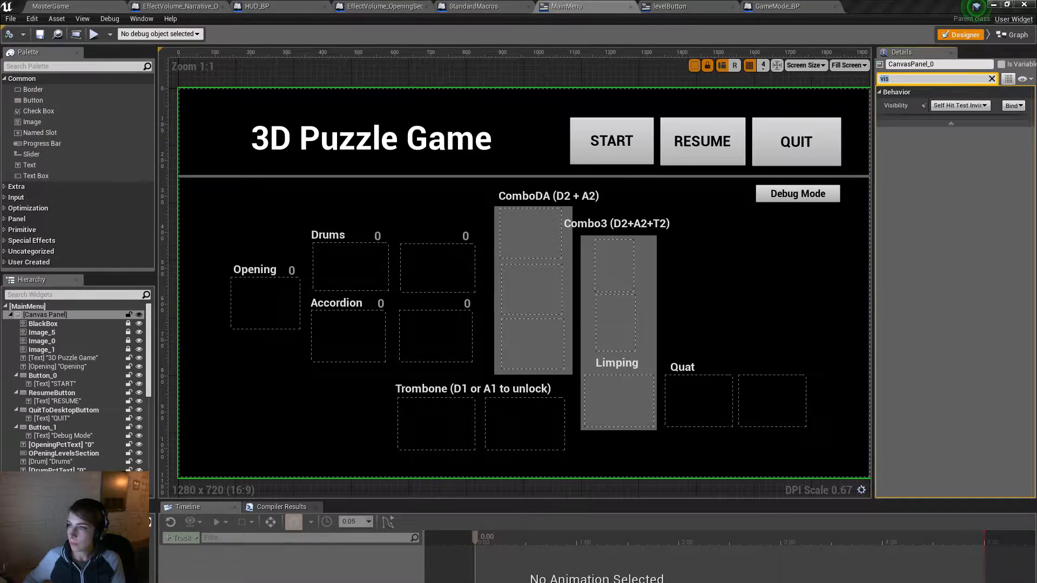
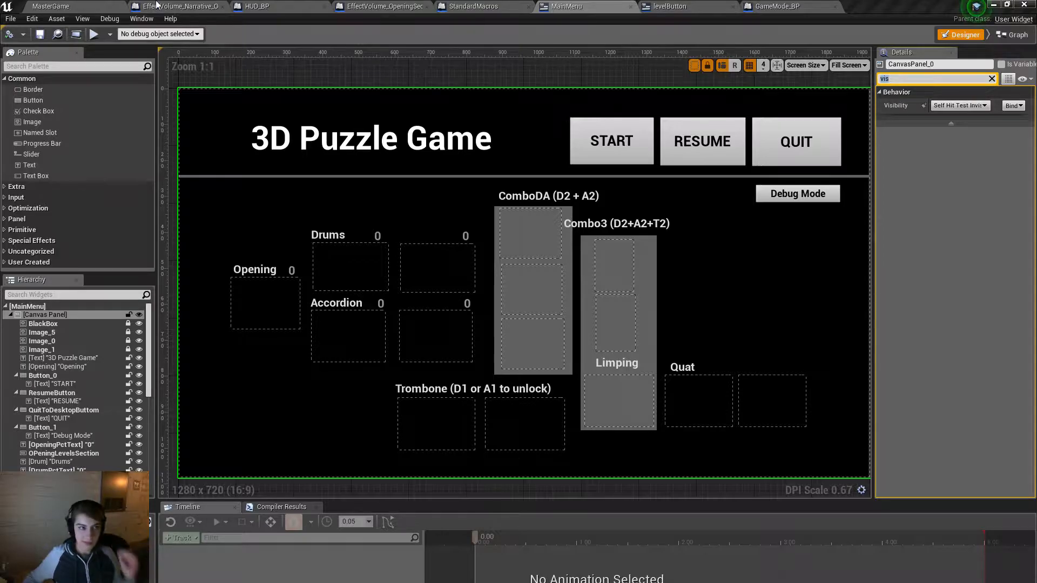
Step: Play-test the MasterGame level with modified blueprints compiled, start the game from its menu, and move the accordion character right across the opening platforms
left_click(70, 7)
left_click(355, 44)
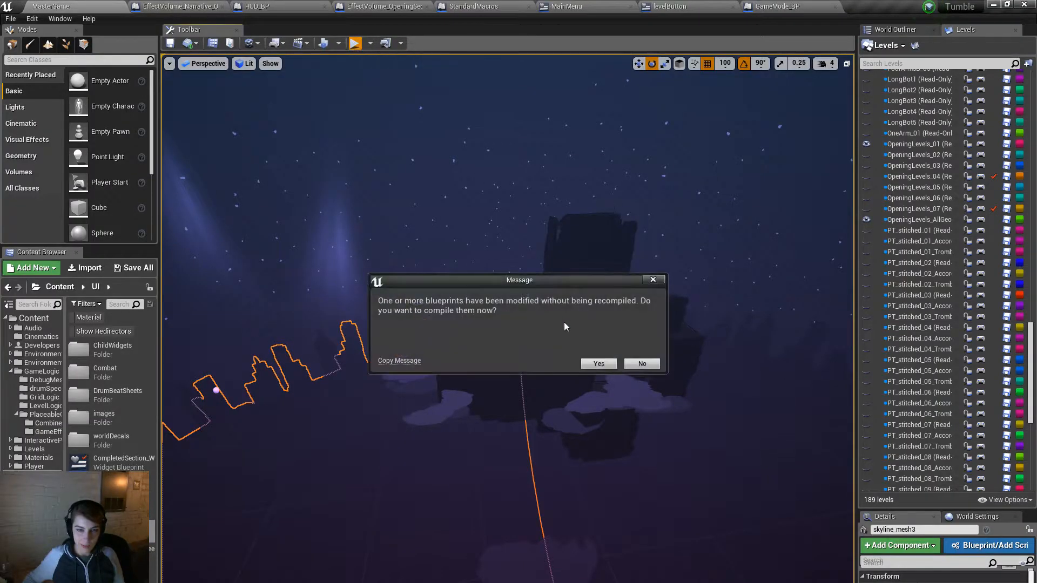
left_click(598, 363)
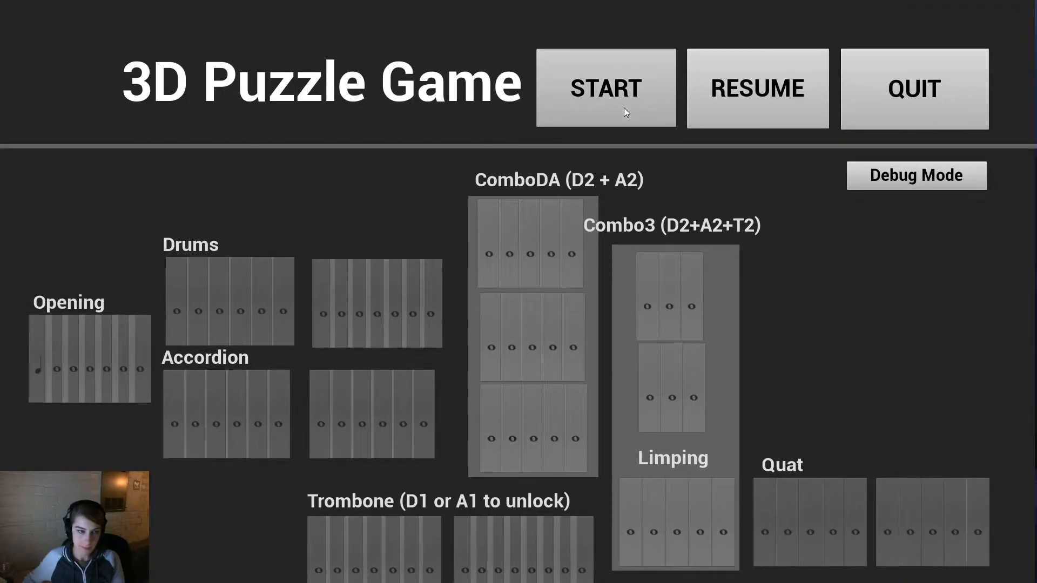
left_click(624, 108)
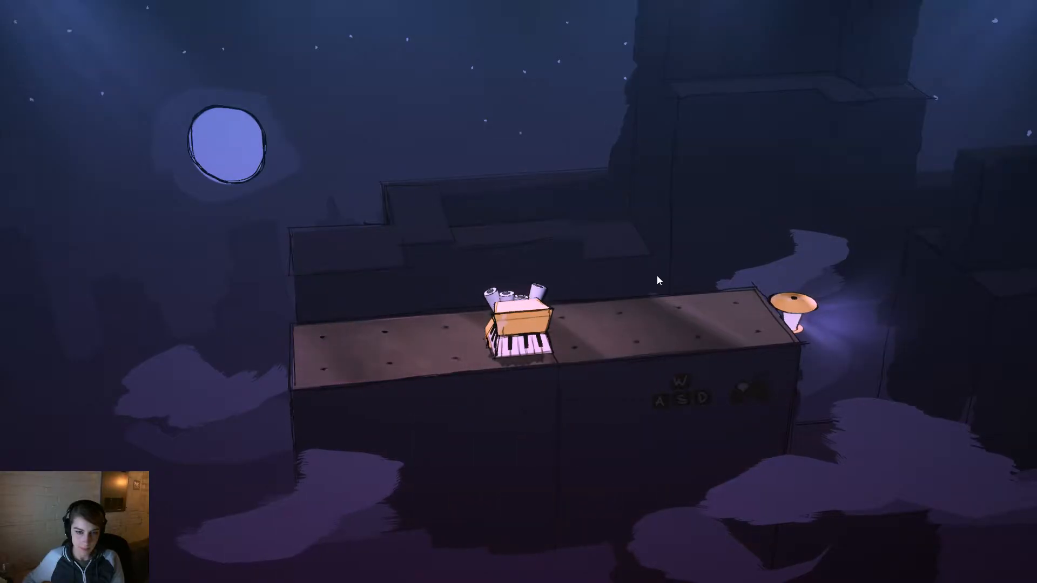
key("d")
key("d")
key("d")
key("w")
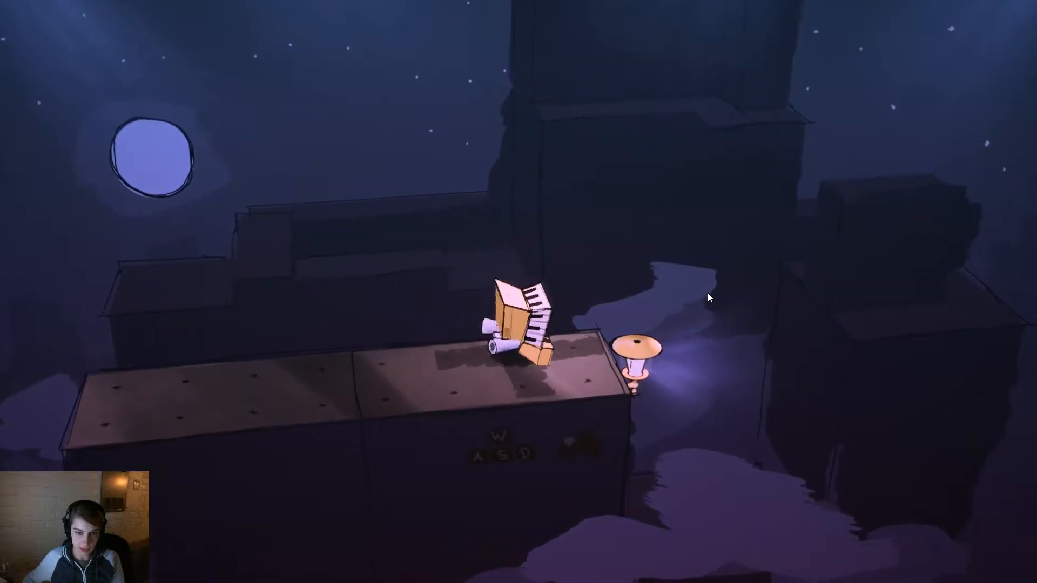
key("d")
key("d")
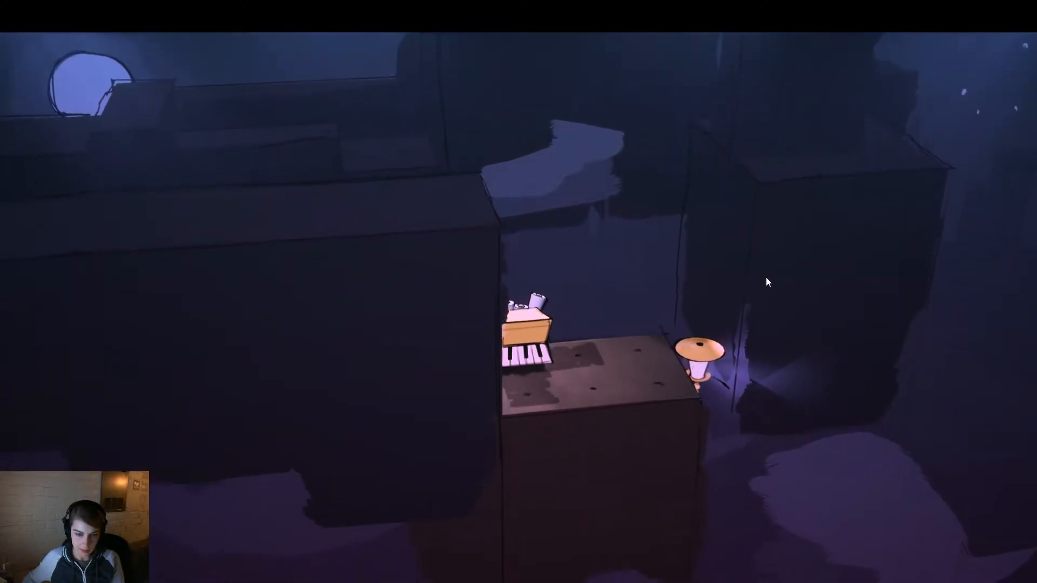
key("d")
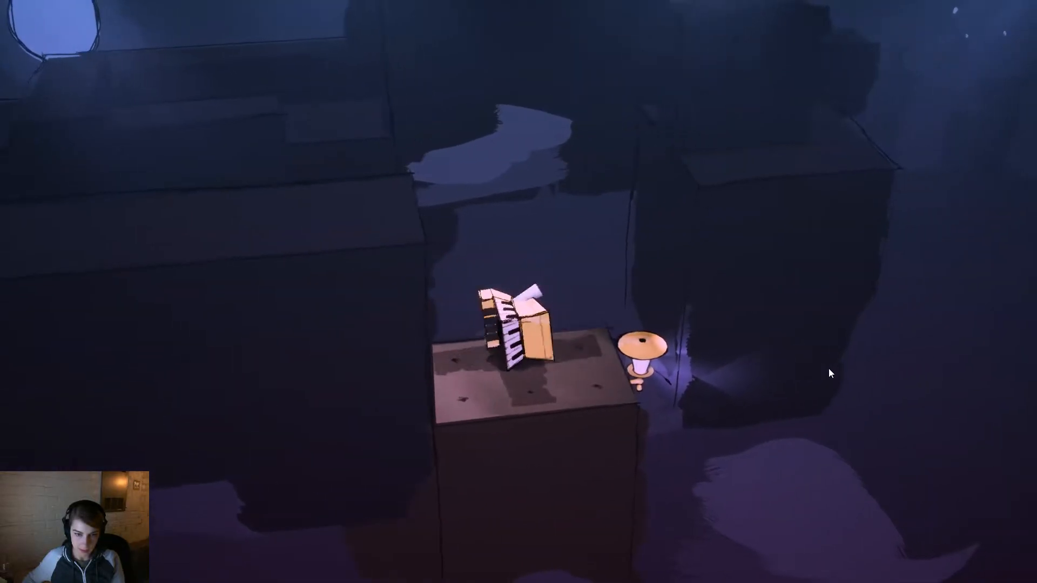
key("Escape")
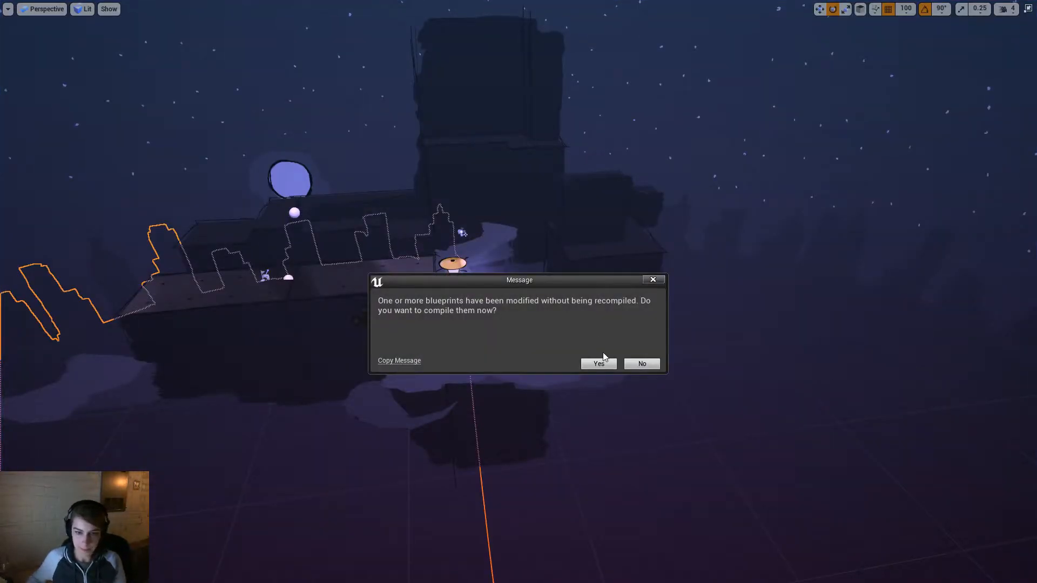
Step: Play-test again with blueprints compiled, activate Debug Mode, launch a level in the first Drums section, and return to the normal editor view
left_click(603, 363)
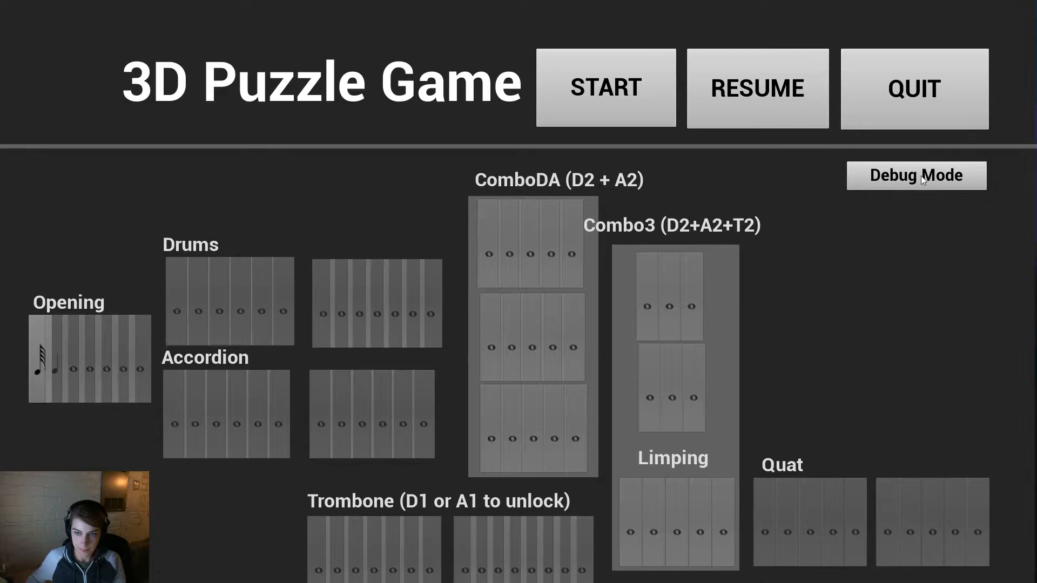
left_click(921, 176)
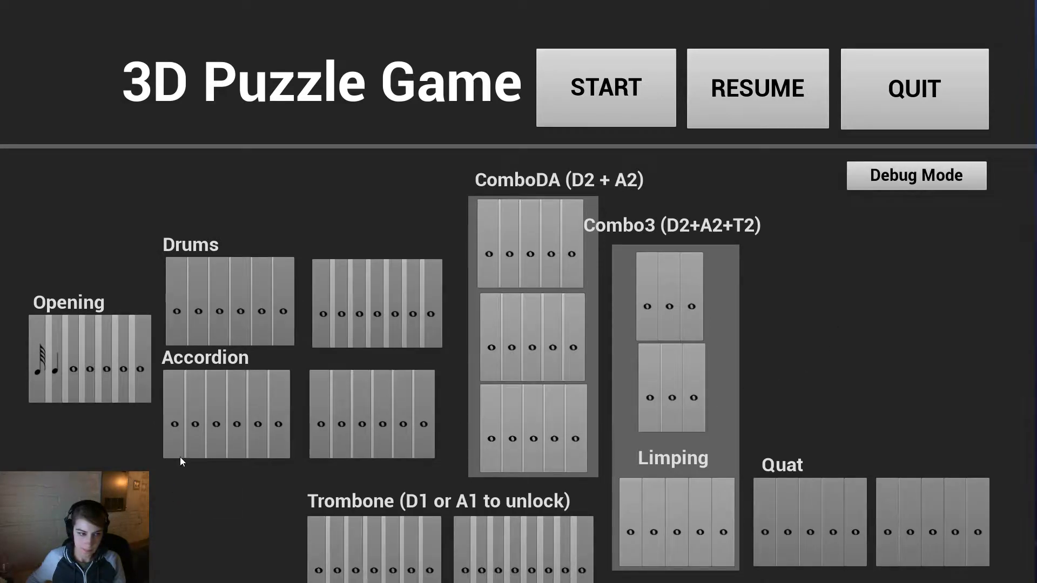
left_click(182, 298)
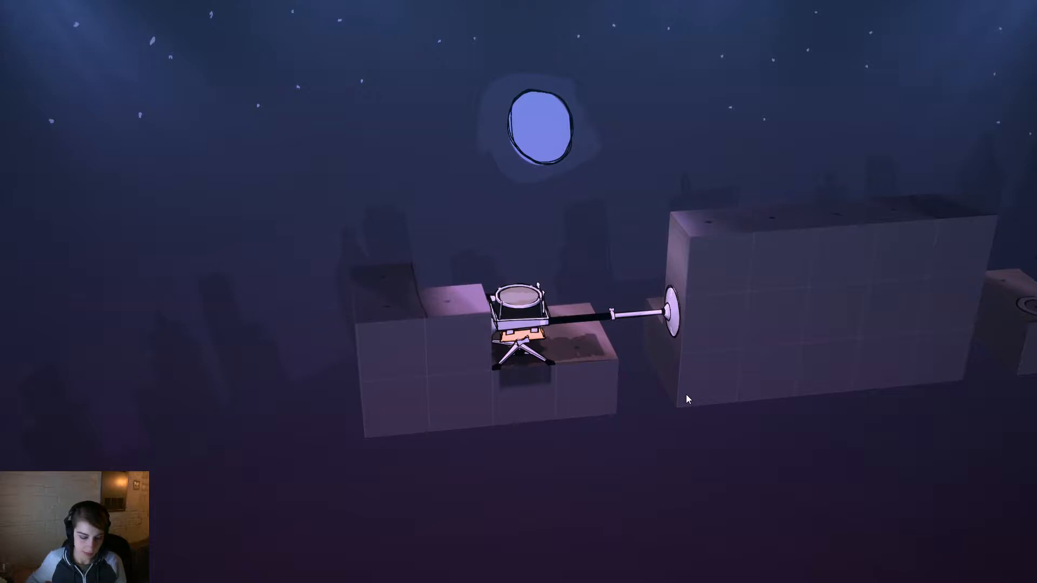
key("Escape")
left_click(1027, 8)
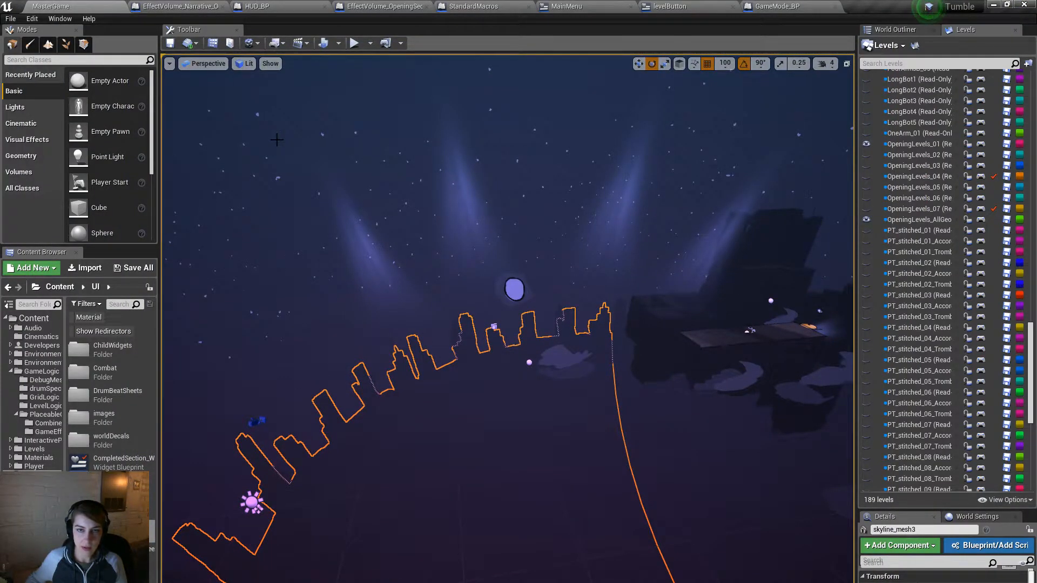
Step: Open the PlayerPawn_BP blueprint from the Player content folder
left_click_drag(102, 416, 44, 468)
left_click(43, 468)
scroll(119, 502, "down", 2)
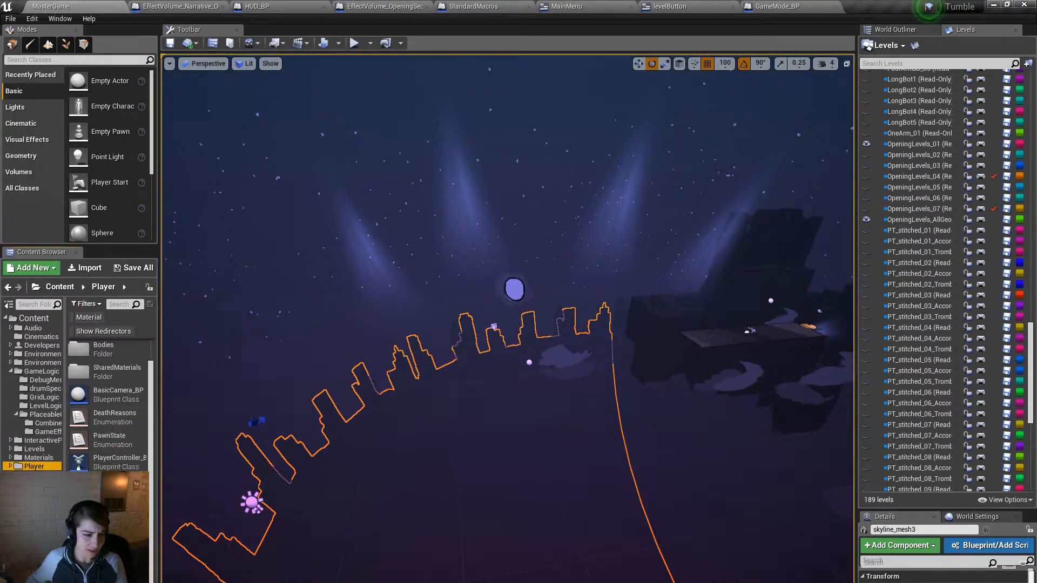
double_click(138, 526)
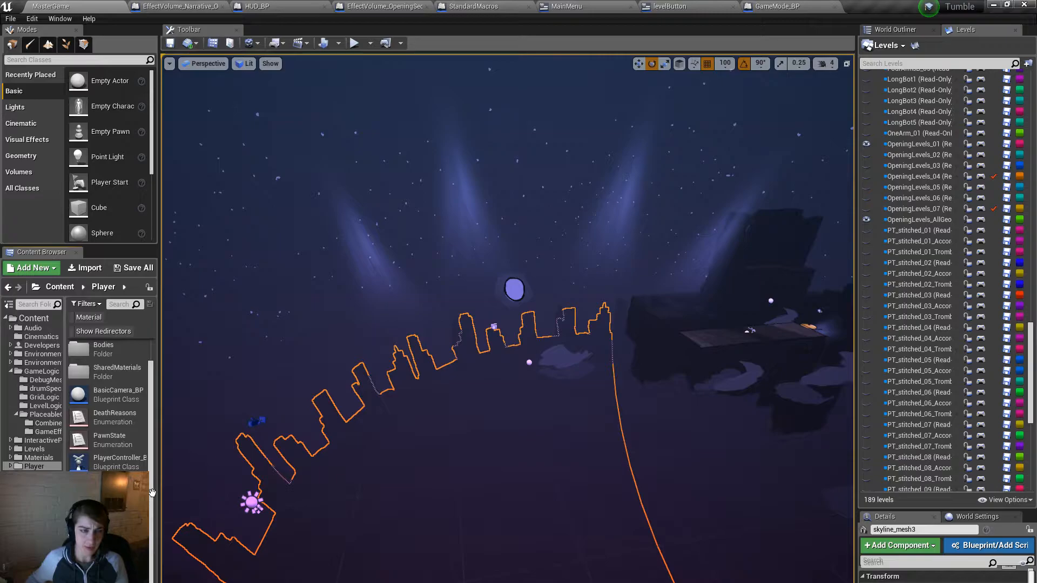
Step: Examine the Init Pawn section of the PlayerPawn_BP Event Graph, including its one-time setup, state reset, socket activation and spawn groups
scroll(585, 430, "down", 7)
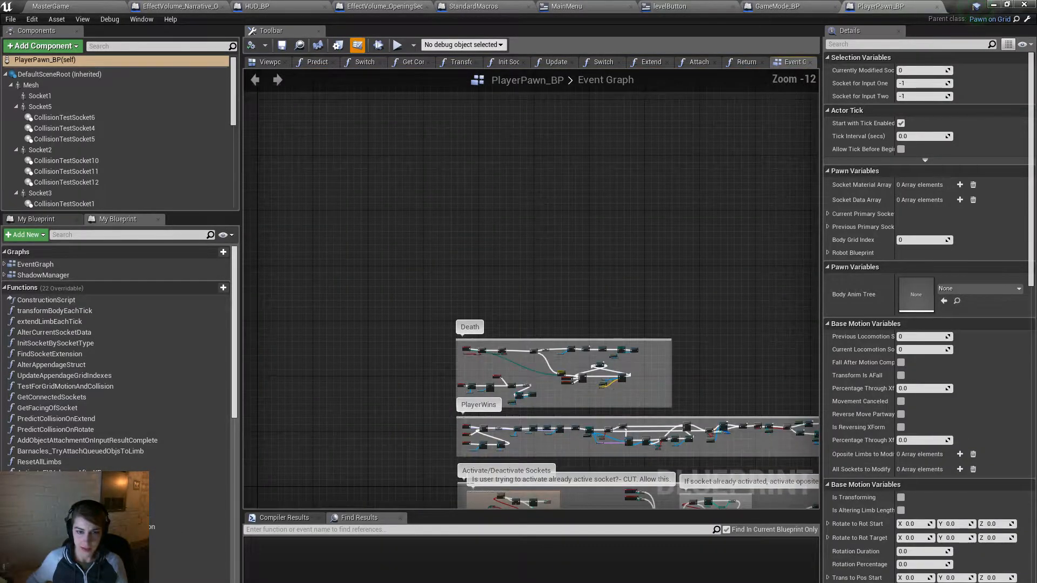
right_click_drag(428, 440, 379, 270)
right_click_drag(264, 301, 571, 317)
right_click_drag(432, 321, 470, 409)
scroll(460, 194, "up", 8)
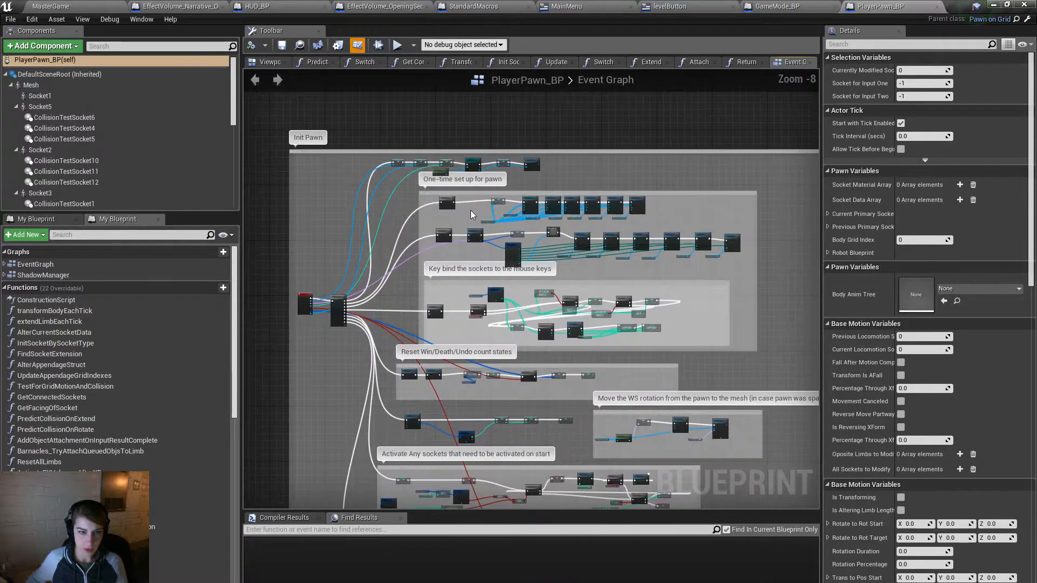
scroll(518, 309, "up", 3)
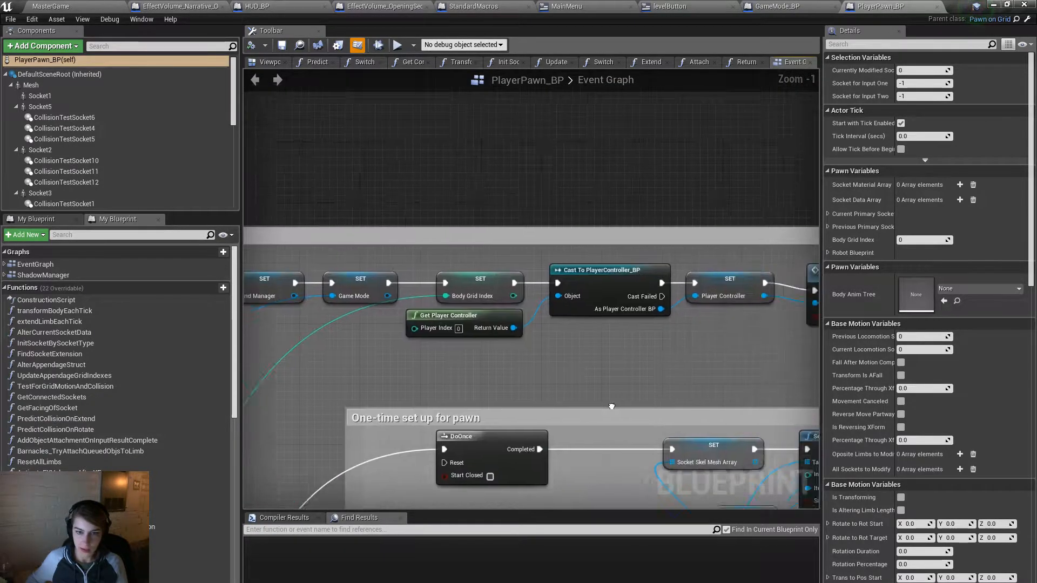
scroll(613, 419, "down", 3)
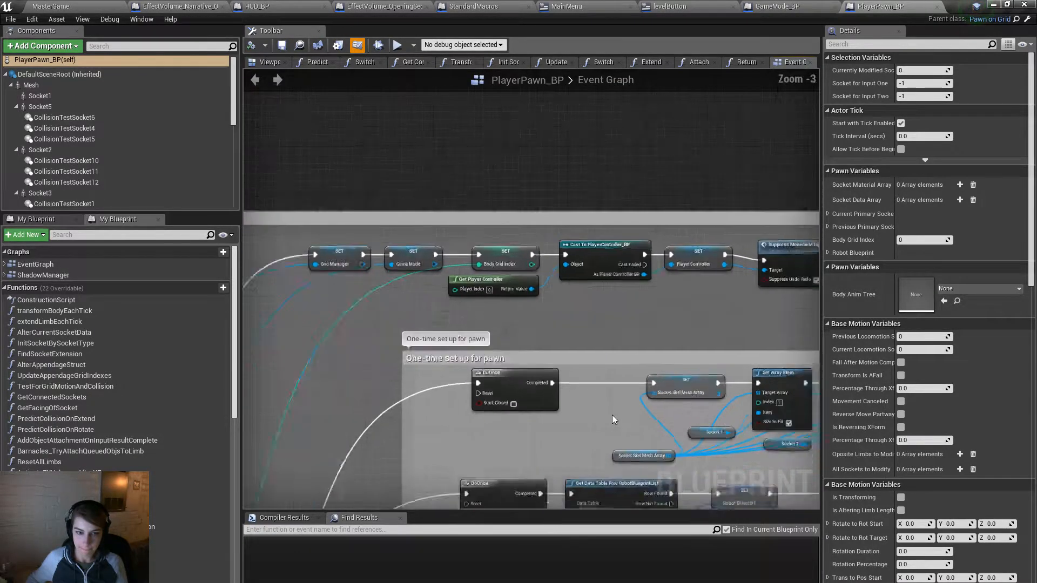
right_click_drag(564, 438, 578, 238)
right_click_drag(506, 453, 551, 156)
right_click_drag(514, 352, 521, 282)
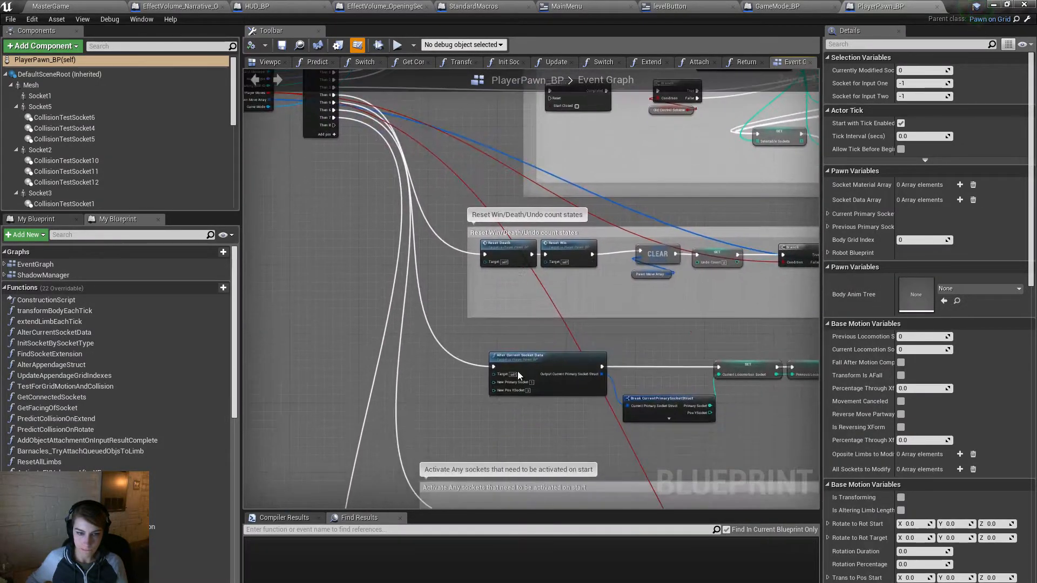
right_click_drag(519, 373, 503, 210)
right_click_drag(465, 470, 141, 335)
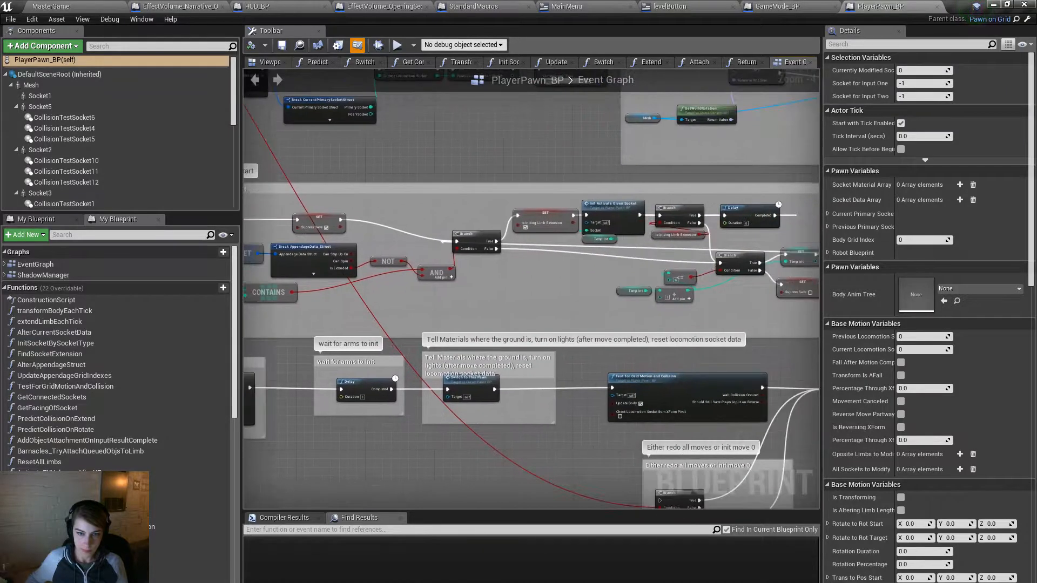
scroll(484, 426, "down", 7)
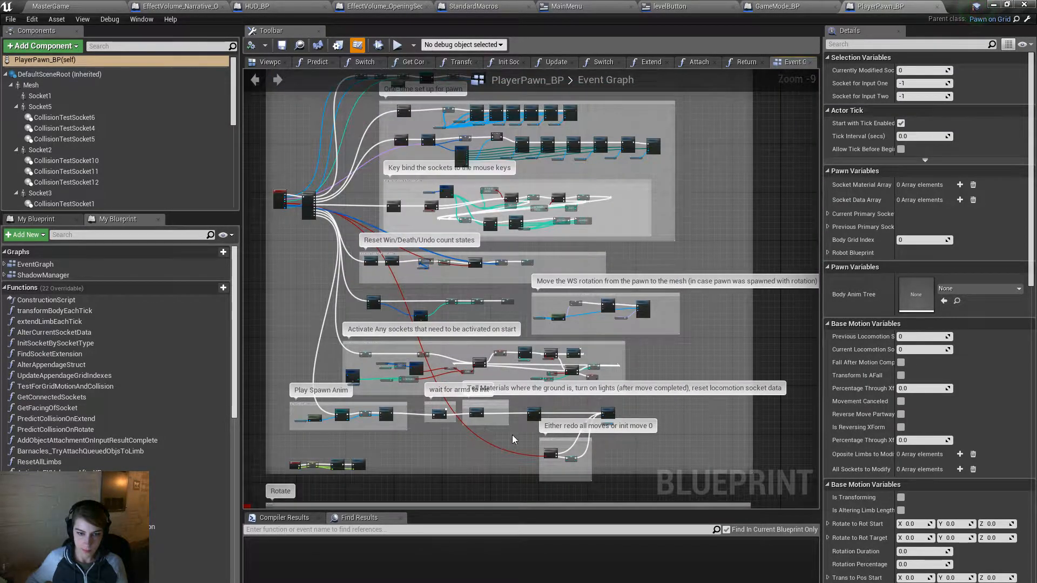
Step: Open the SwitchToThisPawn function graph of PlayerPawn_BP after checking the final groups of the Init Pawn section
scroll(597, 458, "up", 5)
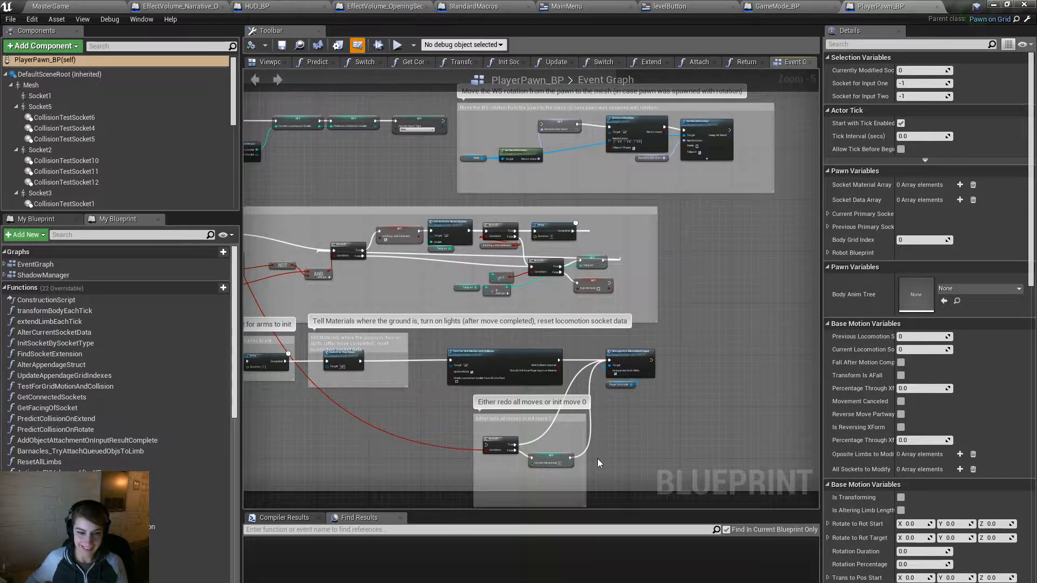
right_click_drag(447, 304, 723, 419)
scroll(118, 400, "down", 5)
scroll(113, 549, "up", 5)
scroll(113, 549, "down", 5)
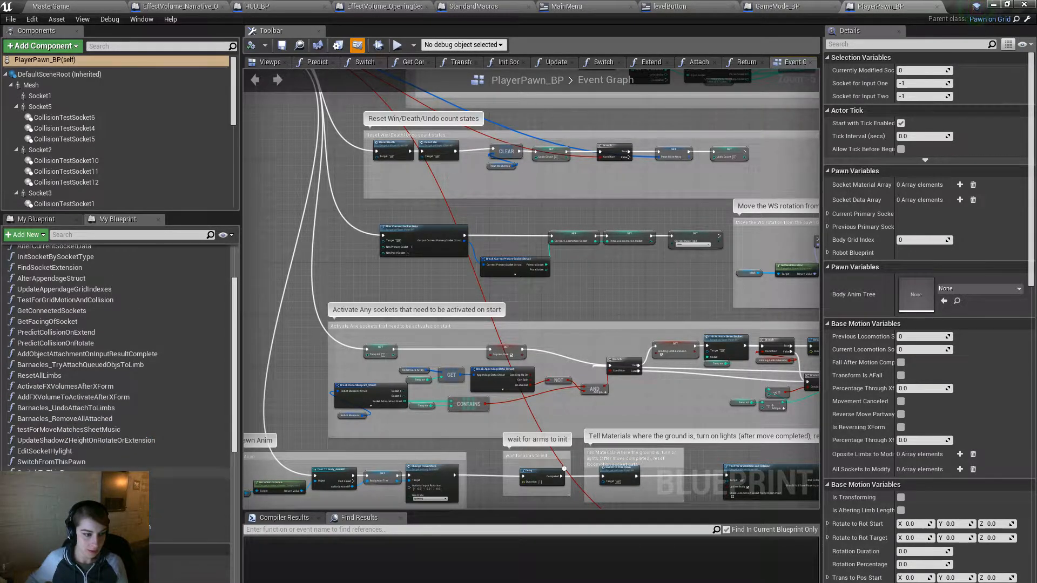
double_click(76, 474)
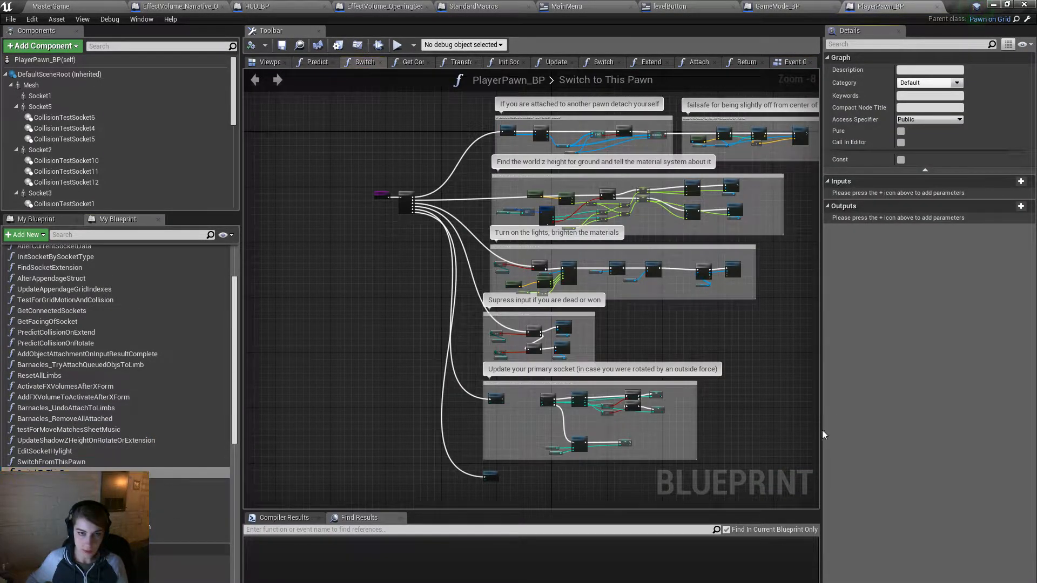
Step: Examine the Switch to This Pawn graph, focusing on the spotlight positioning, light intensity and input suppression nodes
right_click_drag(693, 363, 655, 417)
scroll(655, 417, "up", 2)
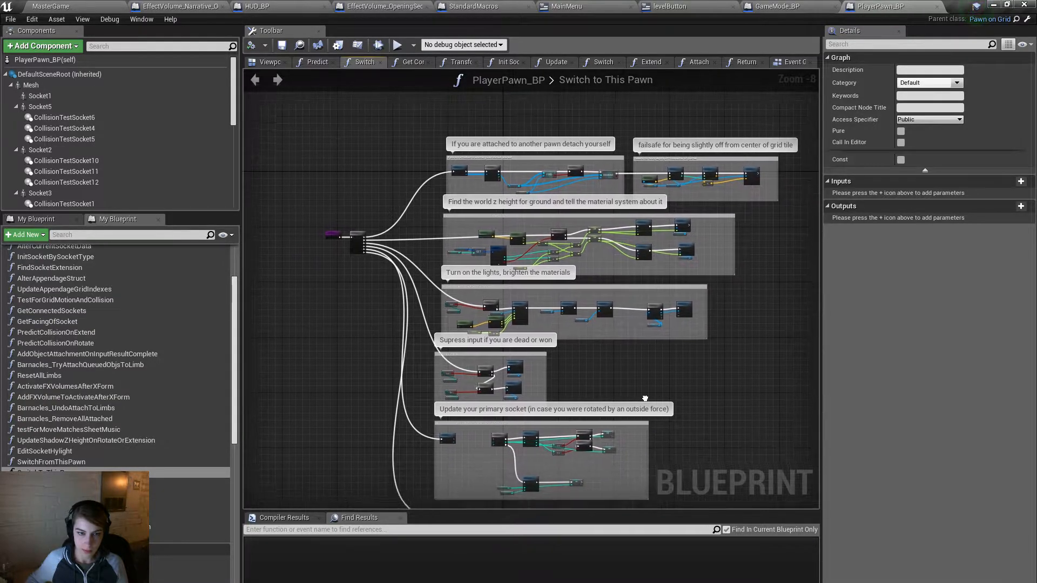
scroll(452, 287, "up", 1)
scroll(453, 288, "up", 3)
right_click_drag(314, 296, 357, 303)
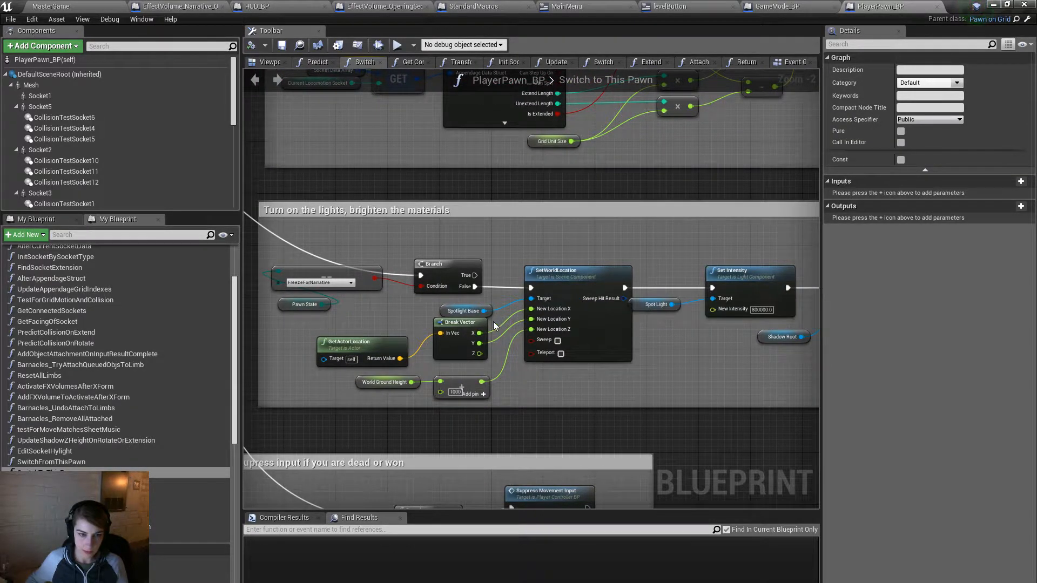
right_click_drag(691, 420, 497, 439)
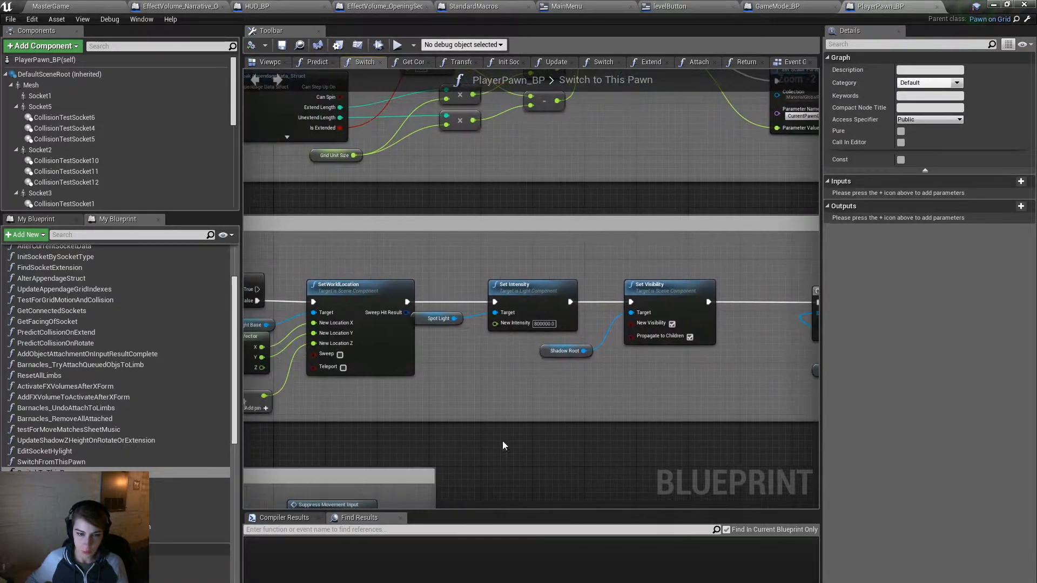
scroll(526, 476, "down", 2)
right_click_drag(526, 476, 749, 291)
right_click_drag(730, 385, 669, 270)
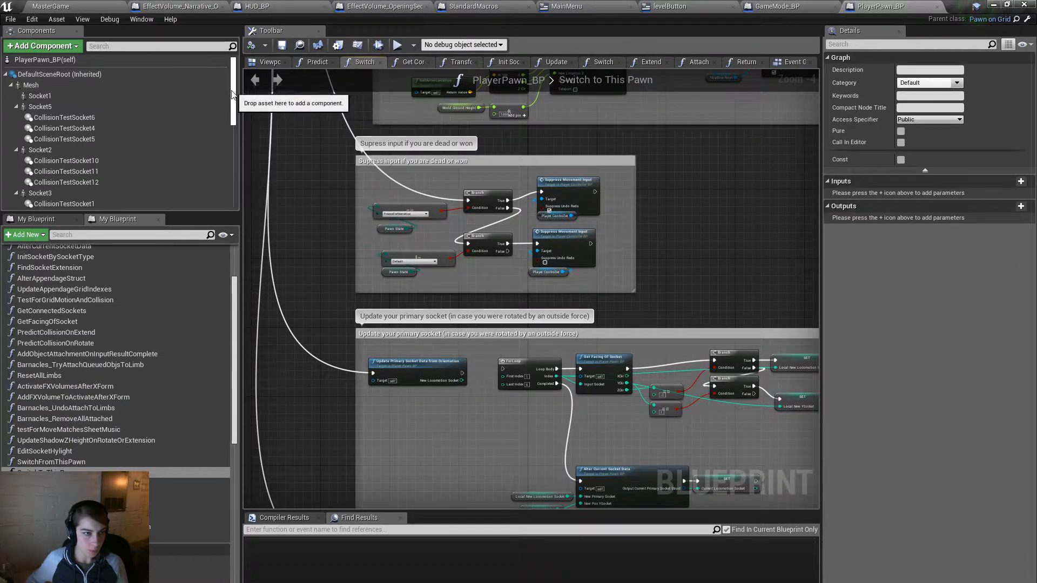
Step: Find the references to the SpotlightBase component and go to its use in the transformBodyEachTick function
left_click_drag(233, 108, 232, 198)
right_click(139, 185)
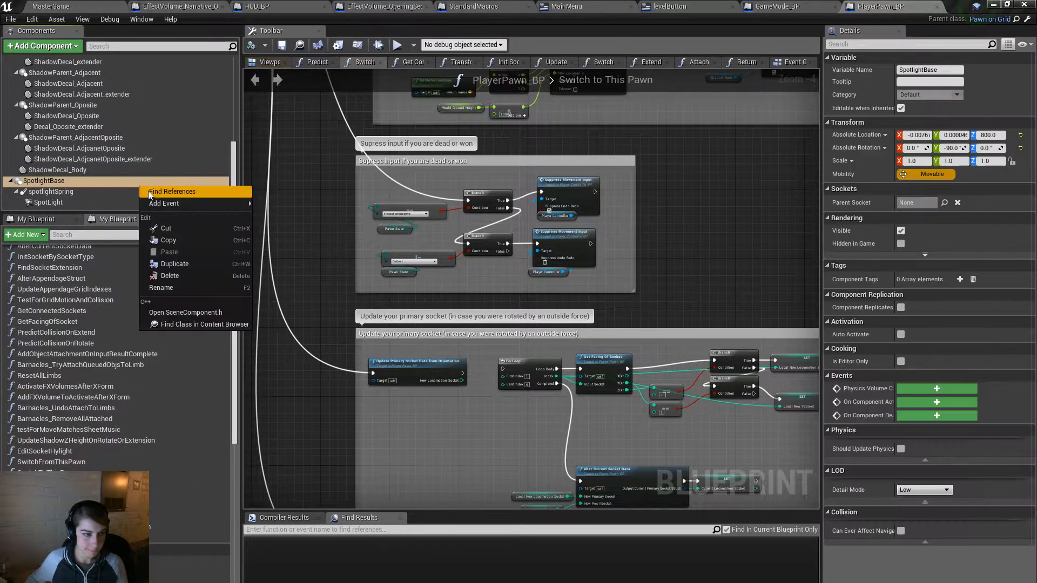
left_click(200, 196)
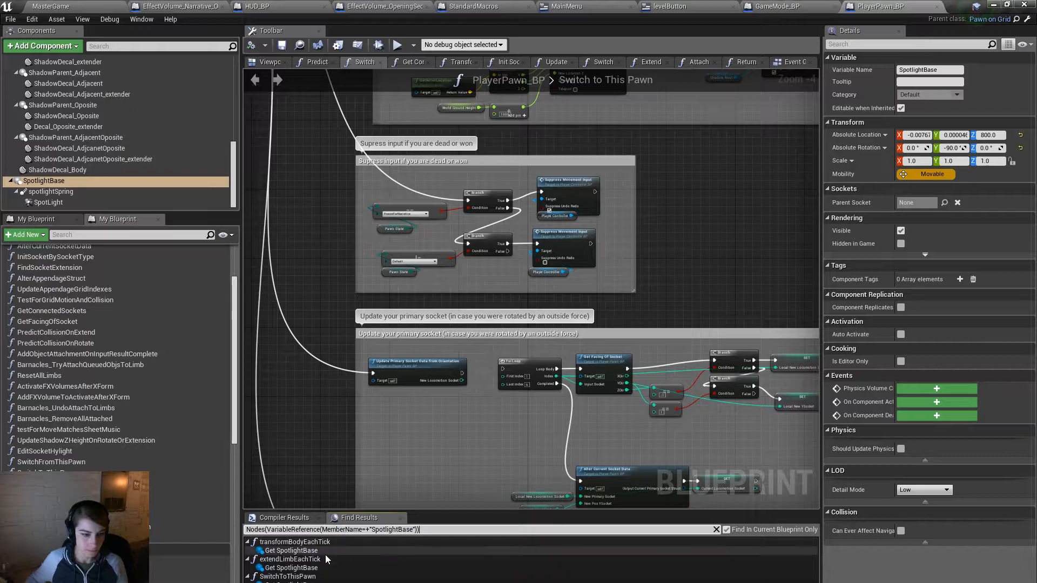
left_click(326, 554)
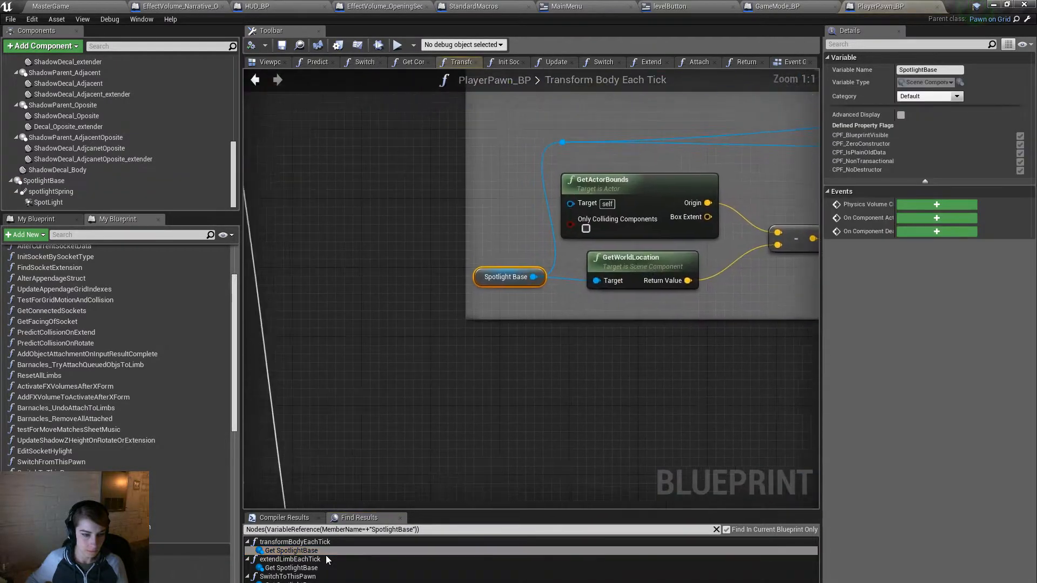
Step: Examine how the "Aim spot at center of character" group in Transform Body Each Tick sets the spotlight's world rotation and location
right_click_drag(649, 356, 424, 438)
scroll(410, 441, "down", 3)
right_click_drag(626, 413, 535, 408)
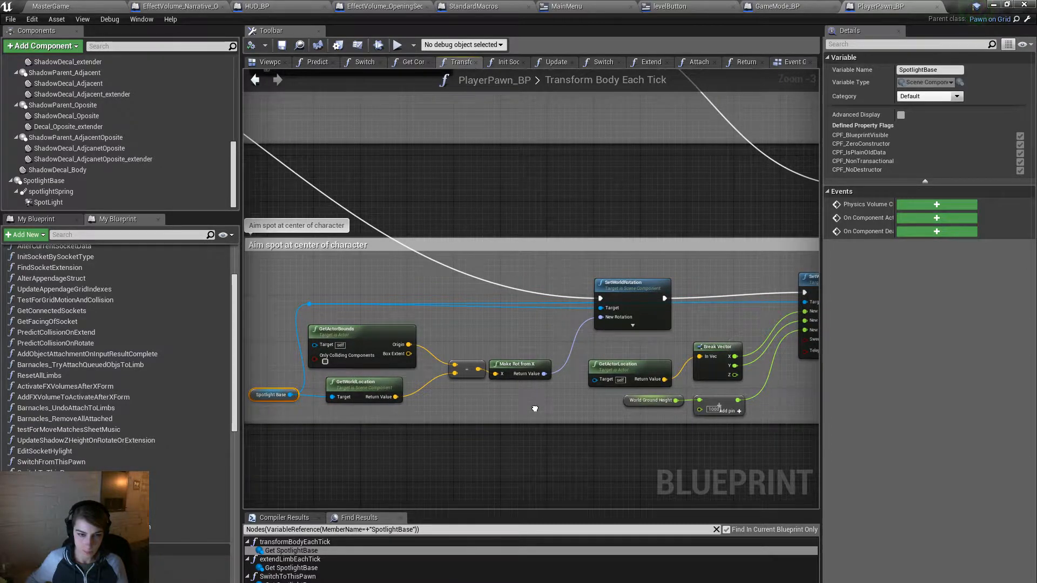
scroll(650, 452, "down", 2)
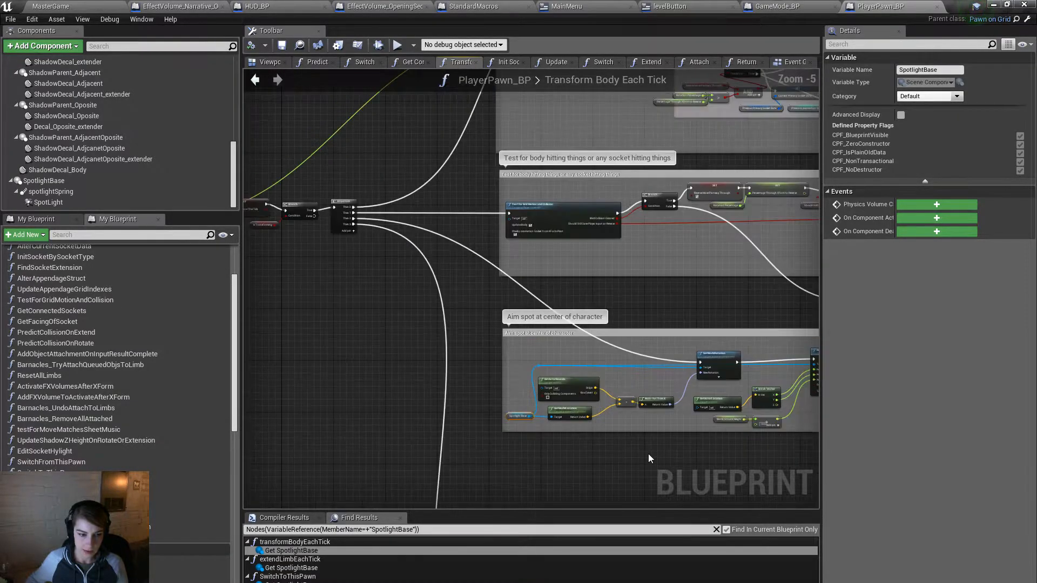
scroll(635, 456, "up", 1)
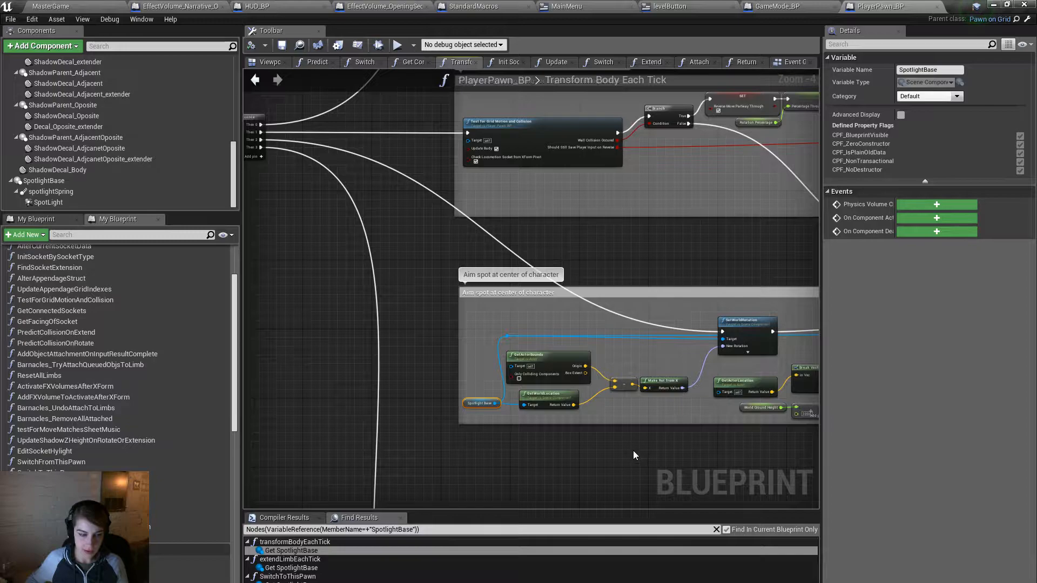
right_click_drag(632, 343, 344, 307)
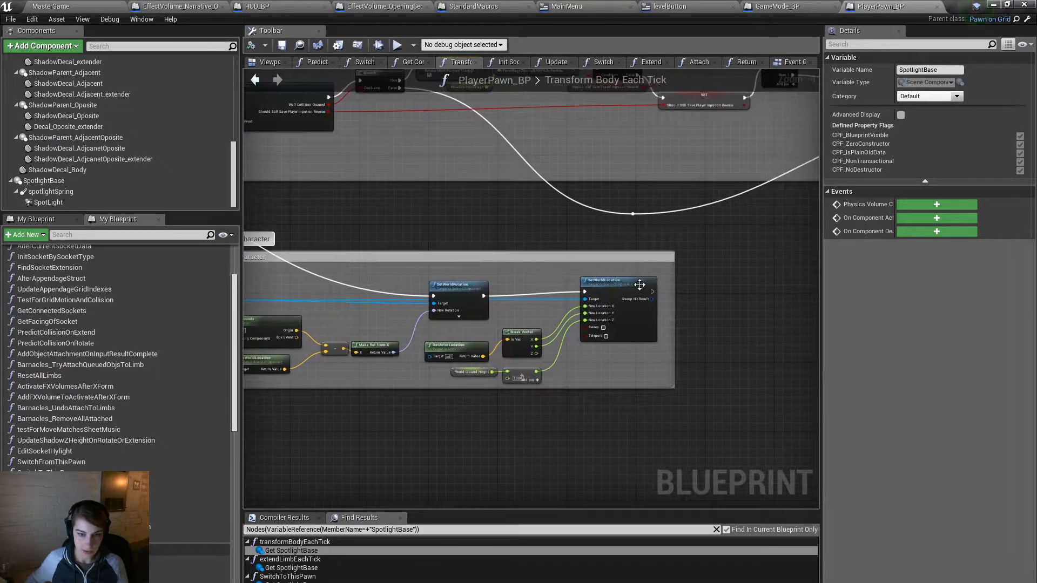
scroll(509, 373, "up", 2)
right_click_drag(450, 358, 788, 367)
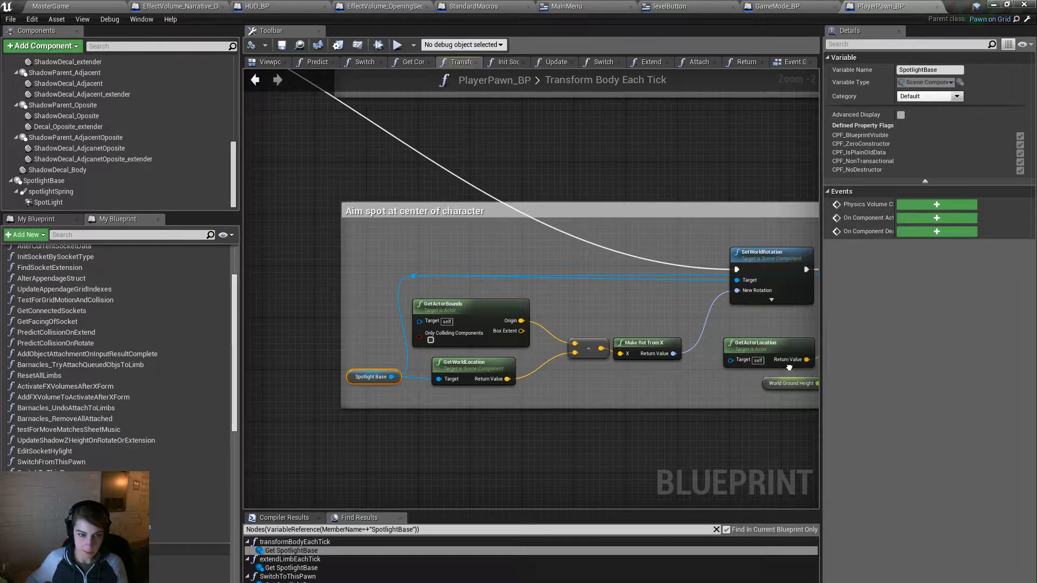
right_click_drag(676, 390, 380, 399)
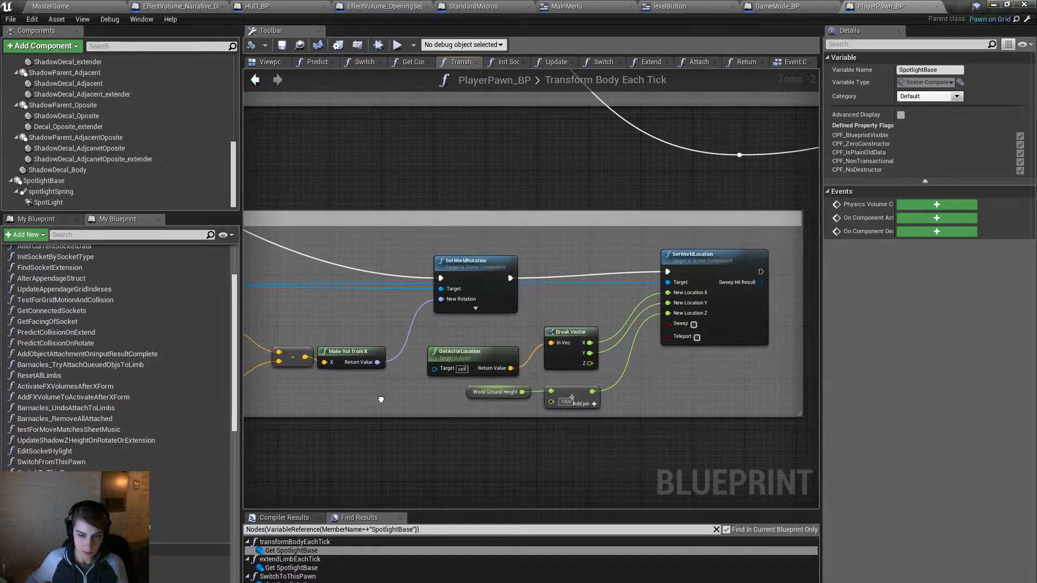
scroll(380, 399, "down", 2)
right_click_drag(413, 432, 543, 438)
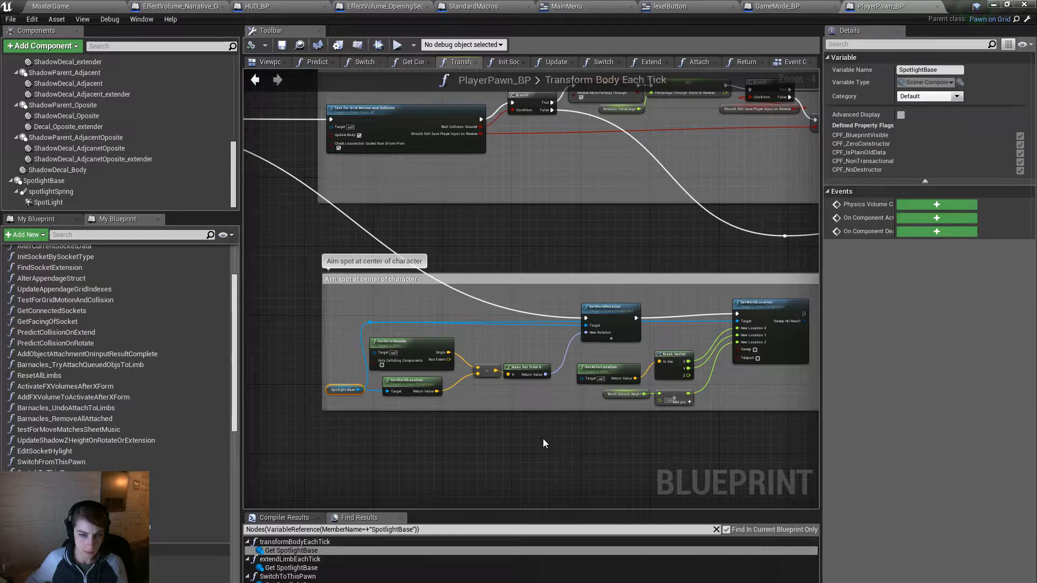
scroll(543, 439, "up", 1)
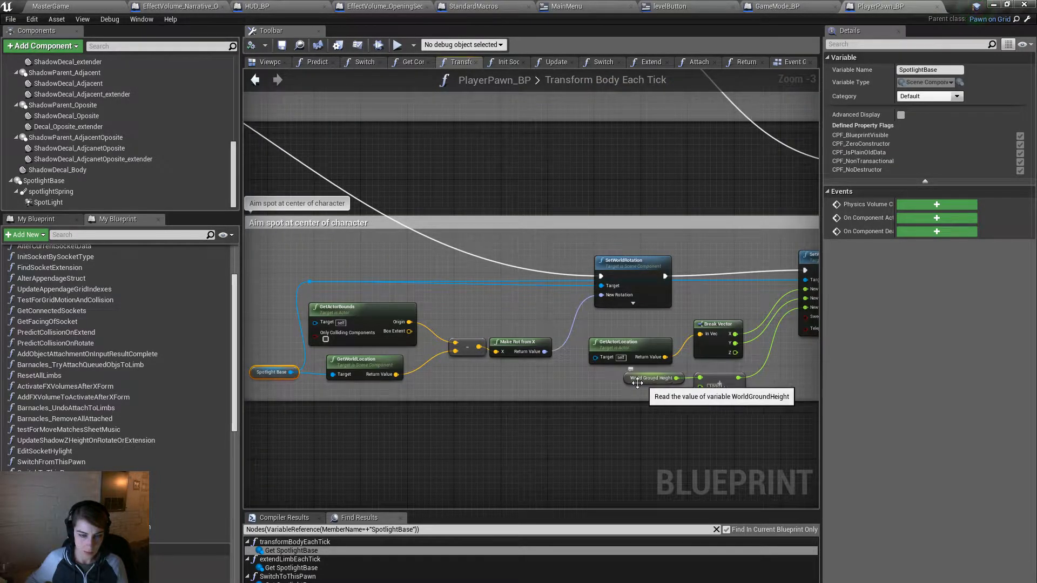
mouse_move(498, 386)
right_mouse_down()
mouse_move(398, 411)
mouse_move(498, 400)
right_mouse_up()
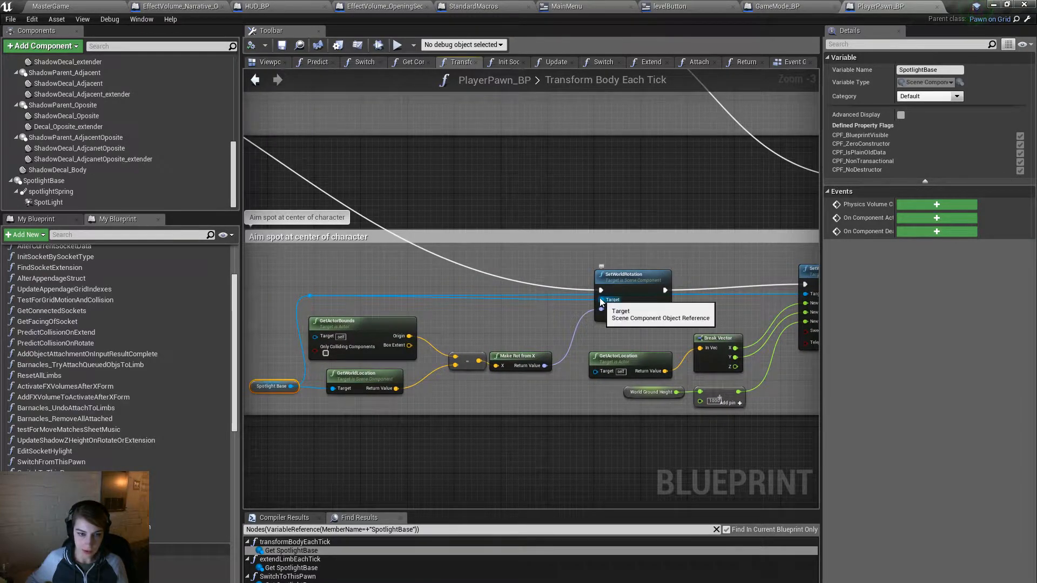
Step: Select the SetWorldRotation node with the nodes calculating its rotation, and go to the SpotlightBase reference in SwitchToThisPawn
left_click_drag(267, 271, 559, 398)
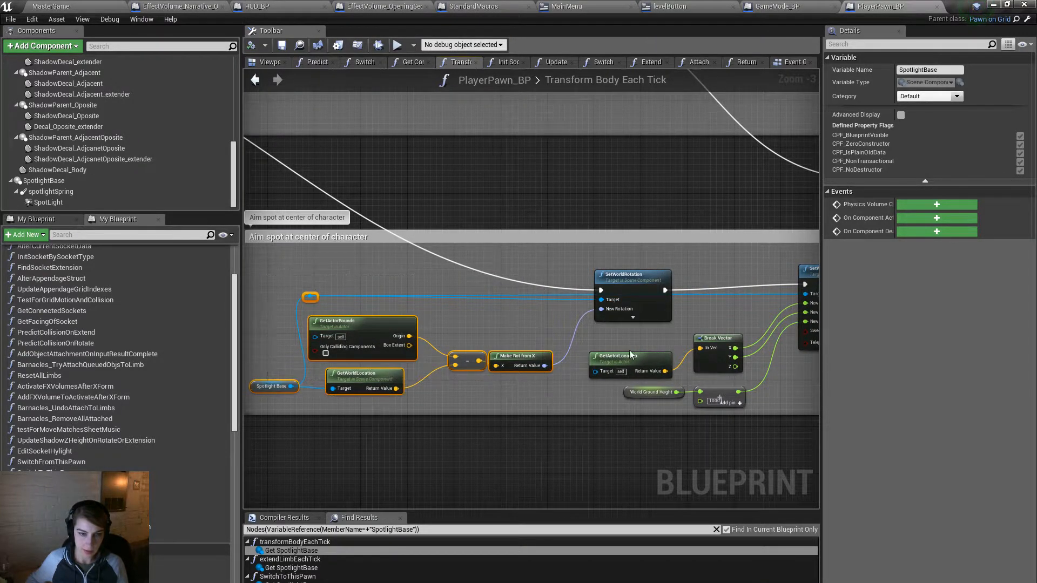
left_click_drag(680, 331, 612, 294, "shift")
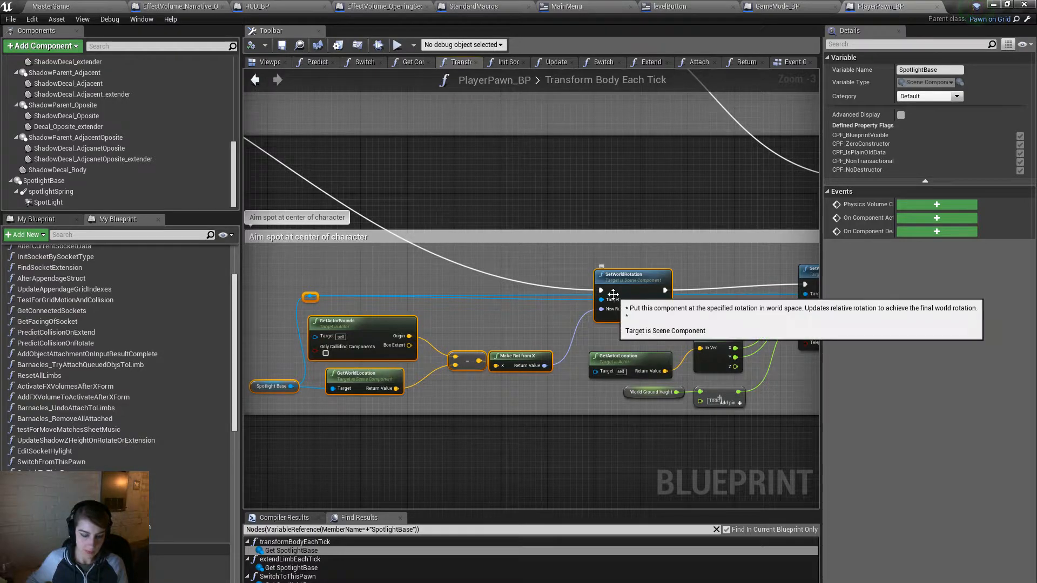
left_click(292, 582)
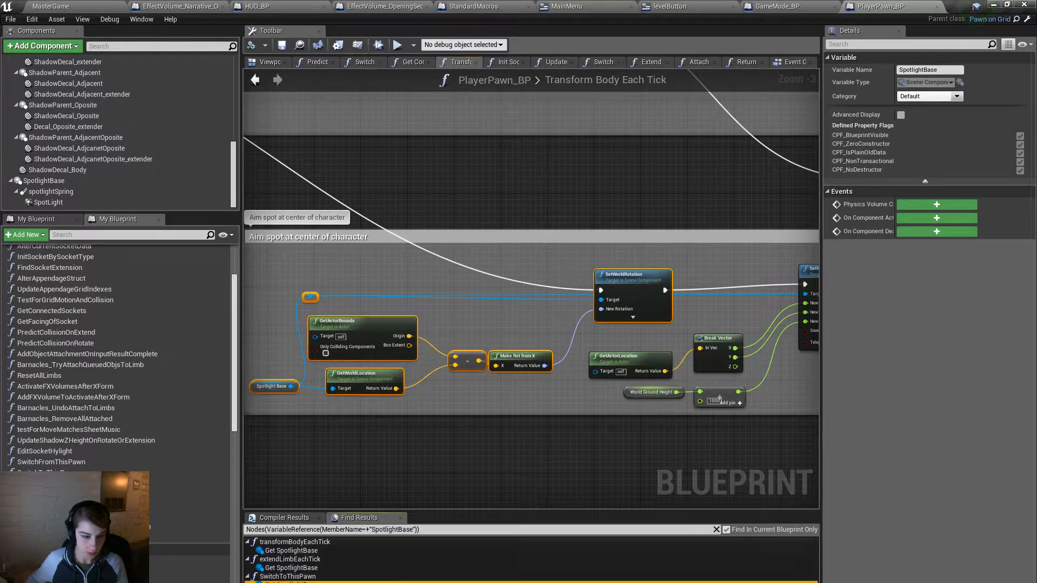
scroll(558, 453, "down", 4)
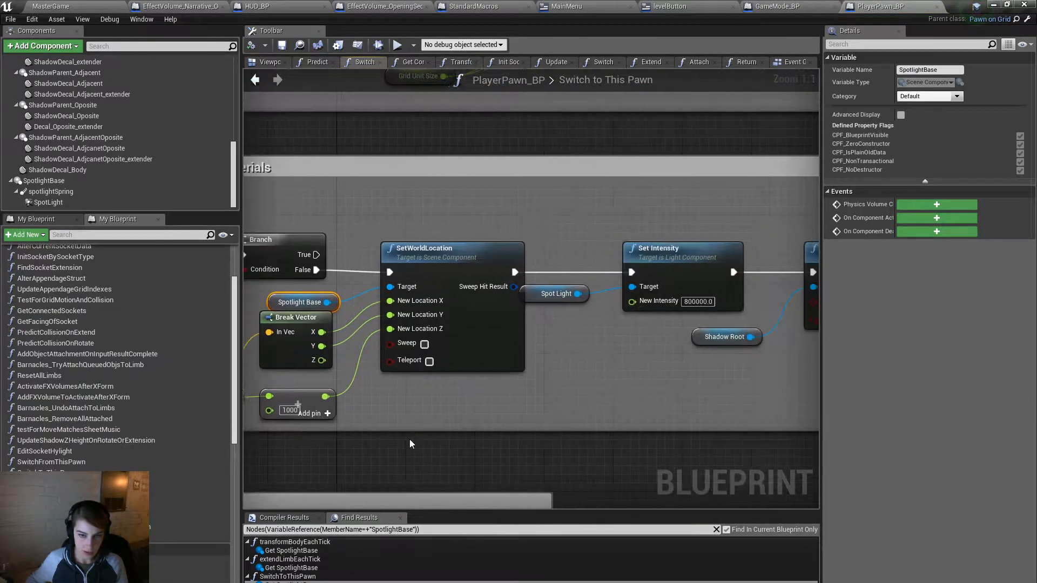
right_click_drag(571, 420, 527, 404)
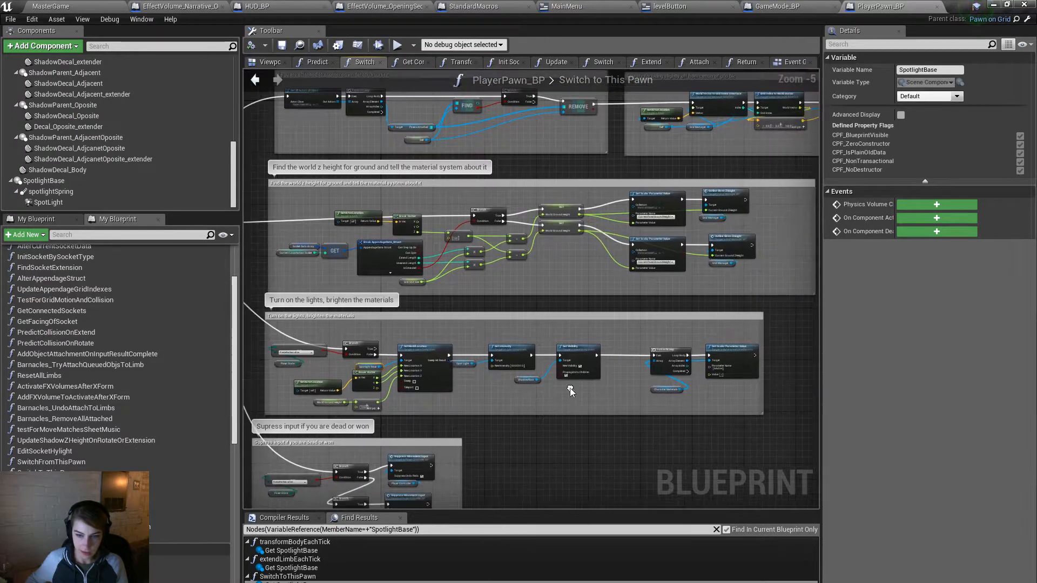
Step: Widen the "Turn on the lights, brighten the materials" comment box and shift the nodes from Set Visibility onward away from Set Intensity
left_click_drag(764, 383, 855, 381)
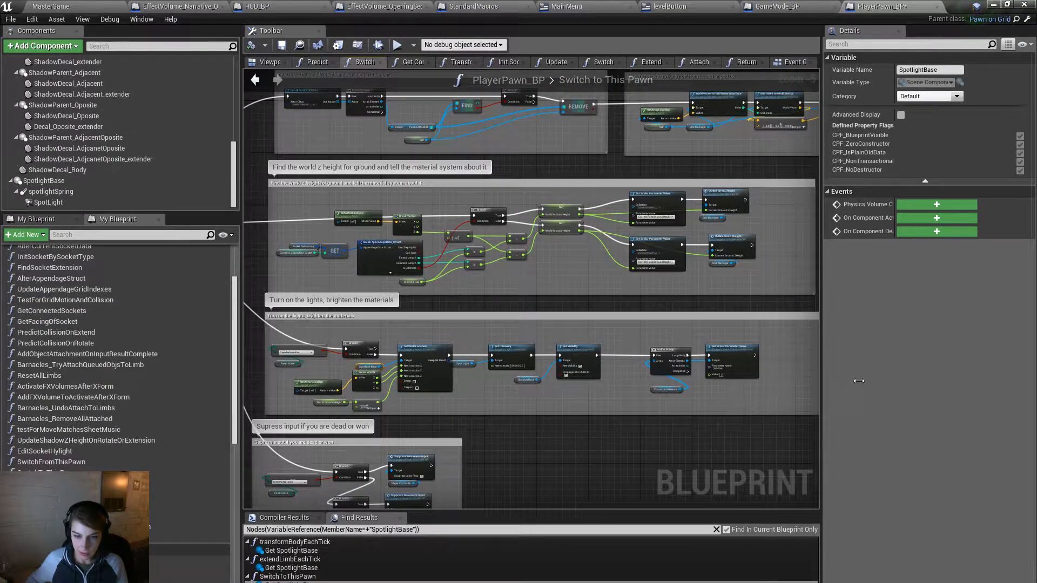
left_click_drag(752, 389, 538, 345)
scroll(562, 393, "up", 2)
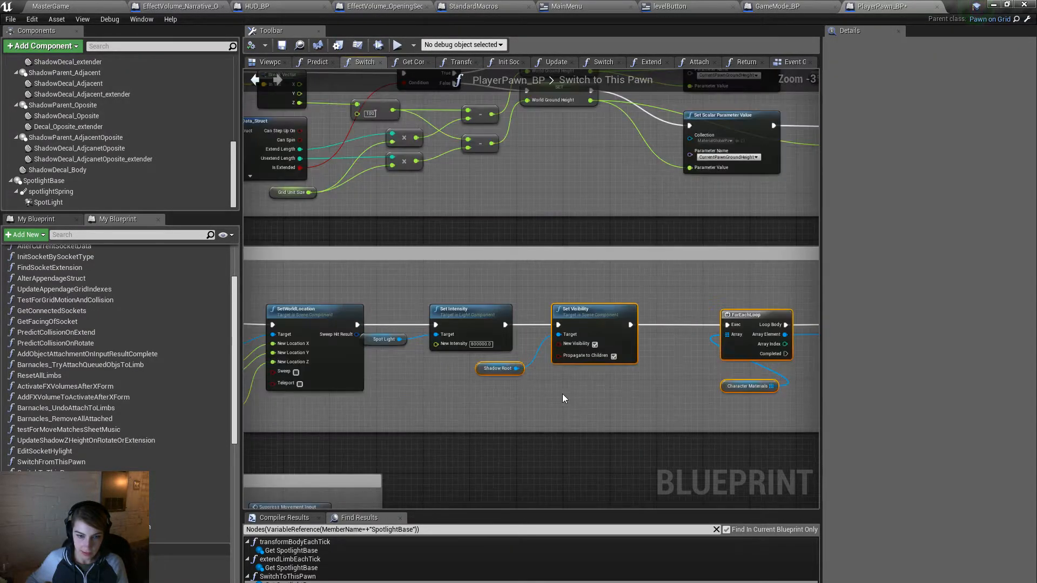
scroll(562, 394, "down", 1)
right_click_drag(496, 408, 601, 402)
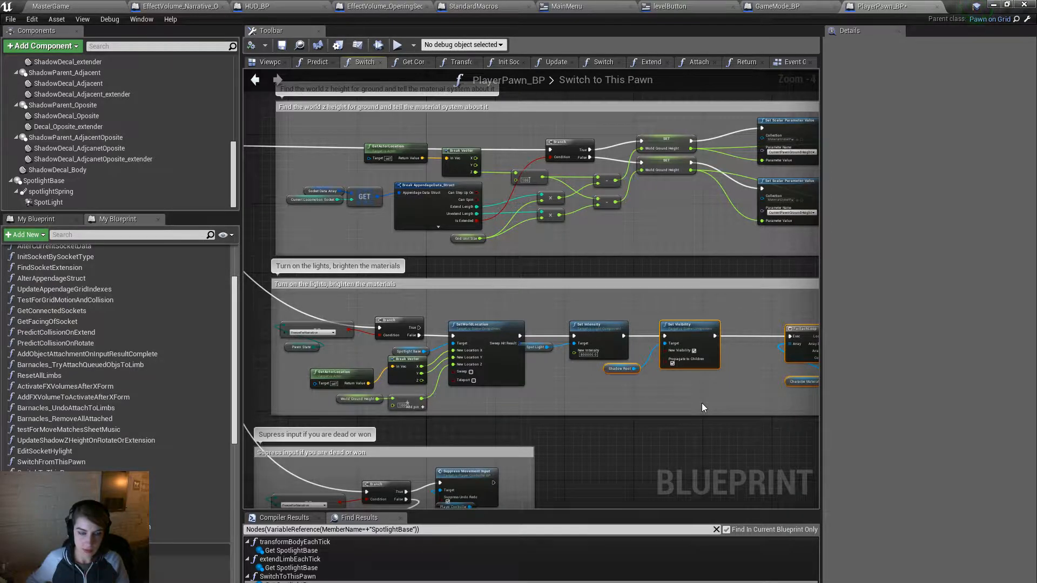
right_click_drag(699, 407, 523, 410)
scroll(477, 378, "up", 1)
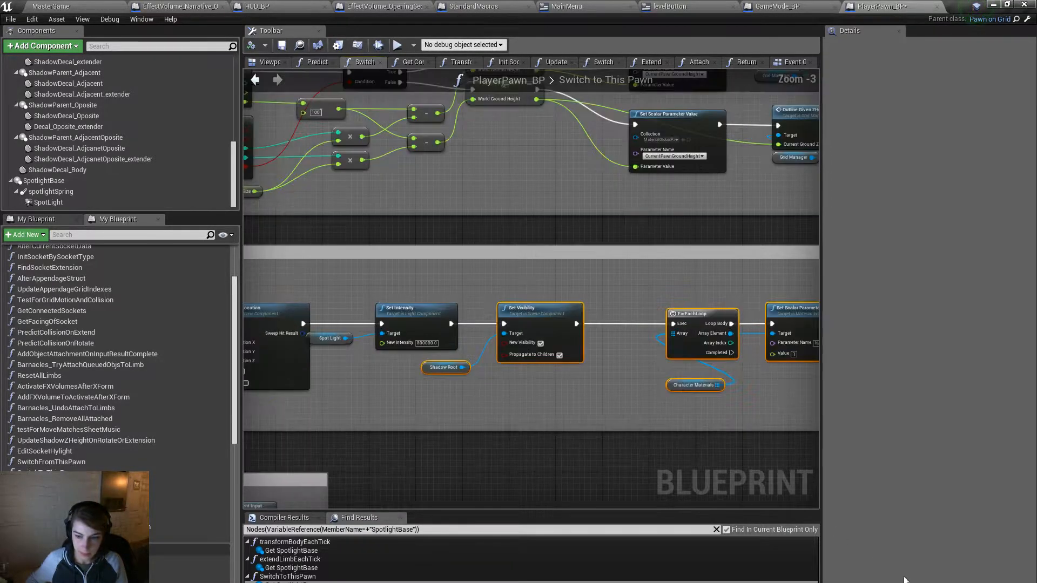
right_click_drag(698, 331, 604, 341)
left_click_drag(604, 341, 727, 340)
Step: Move the Set Visibility and Shadow Root nodes closer to the ForEachLoop node
left_click(627, 377)
left_click_drag(567, 320, 543, 314)
left_click_drag(543, 400, 627, 333)
left_click(439, 422)
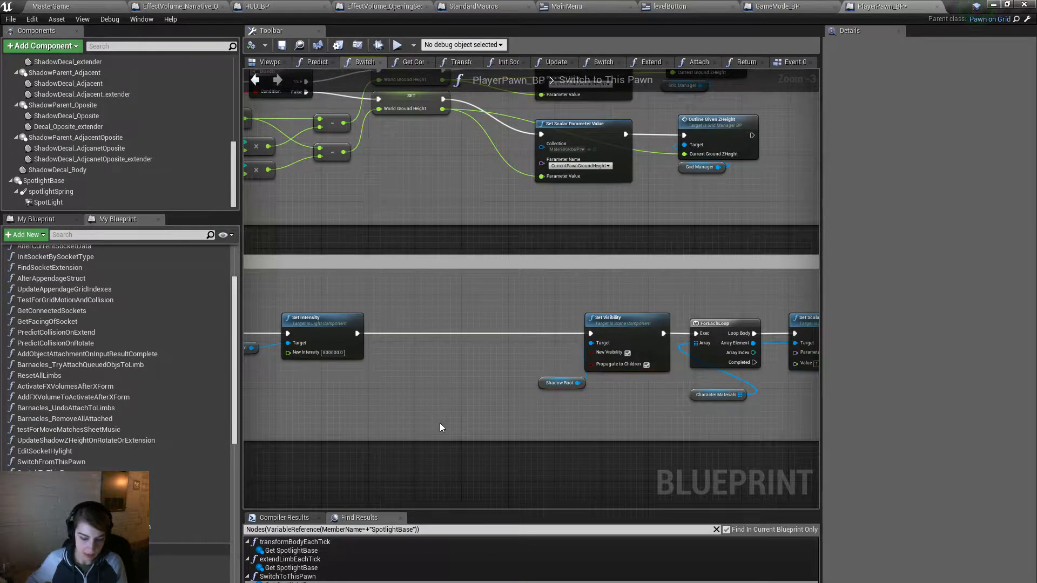
Step: Paste the copied SetWorldRotation node group with its Spotlight Base inputs and fit it between Set Intensity and Set Visibility
key("ctrl+v")
right_click_drag(429, 383, 243, 374)
left_click_drag(381, 320, 422, 370)
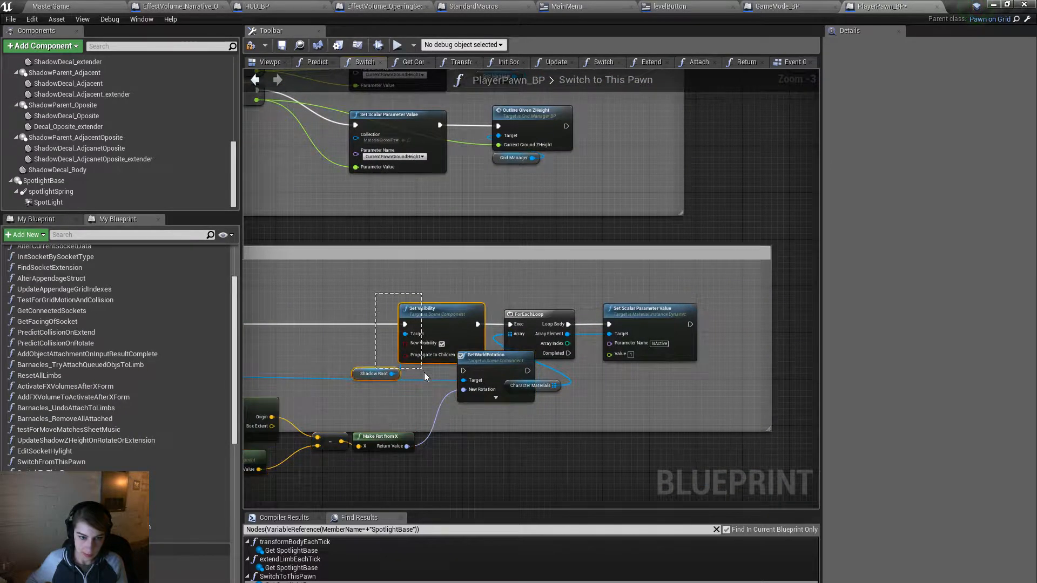
left_click_drag(688, 407, 681, 316, "shift")
right_click_drag(412, 377, 560, 365)
left_click_drag(649, 459, 265, 362)
left_click_drag(631, 385, 602, 315)
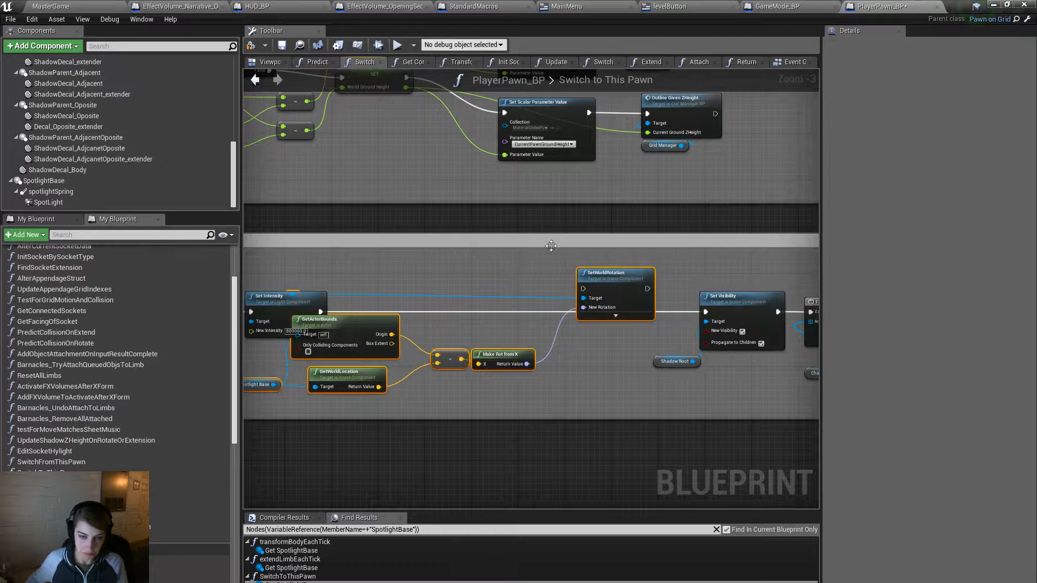
Step: Connect the execution flow from Set Intensity through SetWorldRotation to Set Visibility
left_click(550, 245)
left_click_drag(706, 312, 648, 288)
left_click_drag(582, 288, 321, 311)
right_click_drag(343, 281, 561, 294)
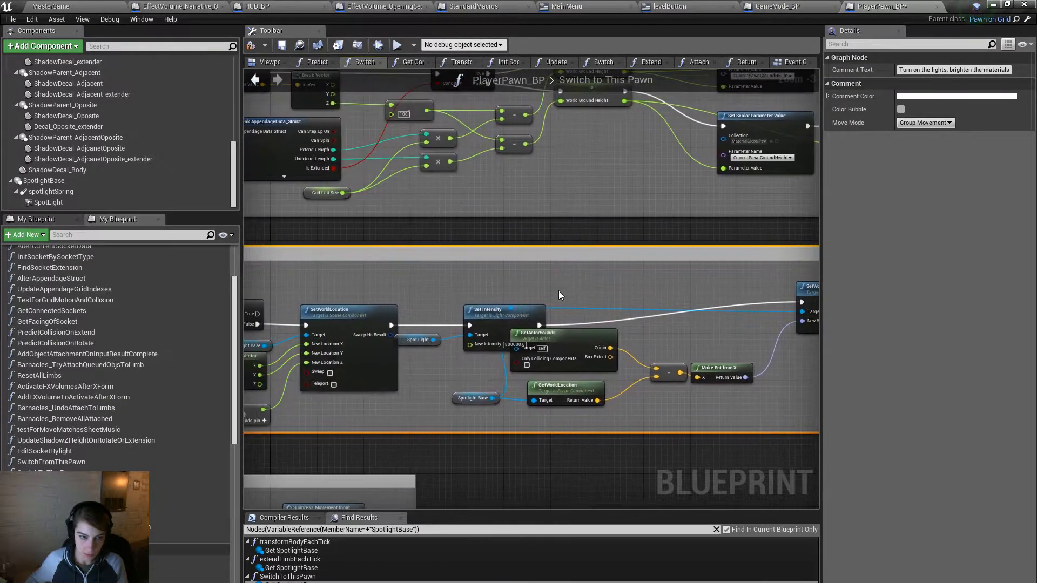
Step: Move the Set Intensity and Spot Light nodes clear of the GetActorBounds node
left_click_drag(492, 320, 486, 292)
right_click_drag(426, 303, 742, 301)
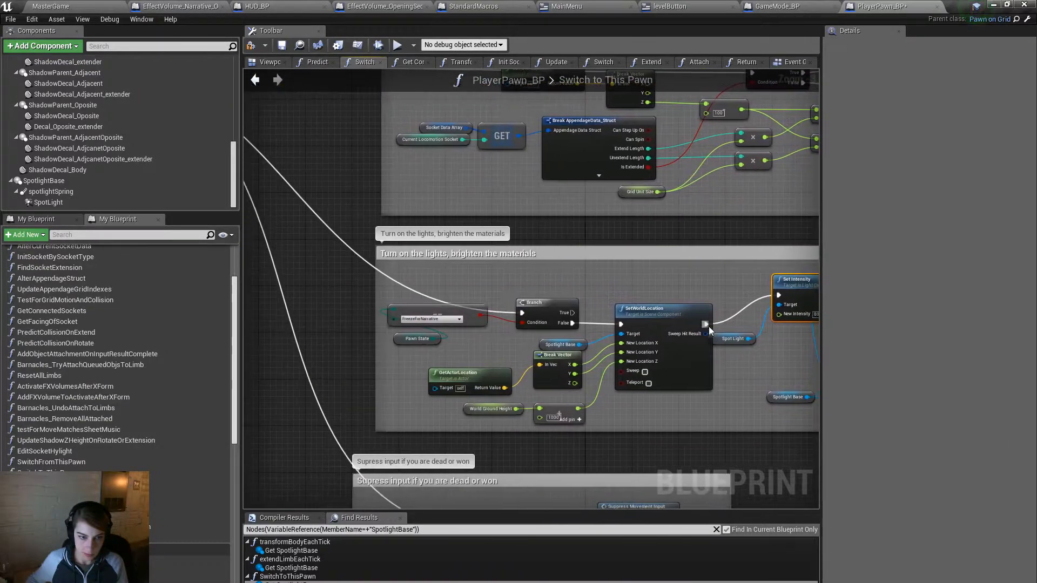
scroll(464, 348, "up", 1)
right_click_drag(551, 316, 430, 329)
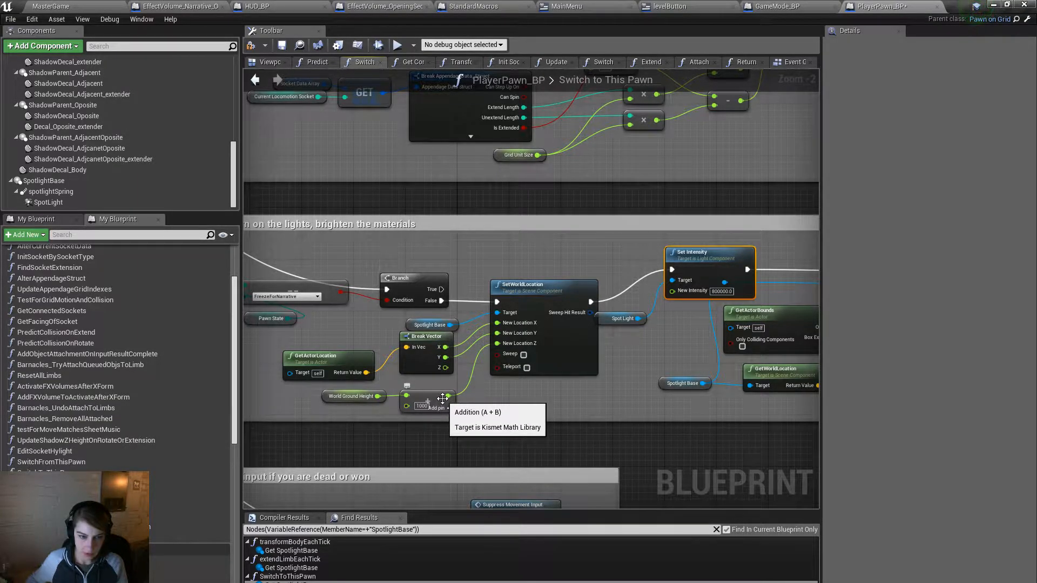
right_click_drag(440, 330, 248, 332)
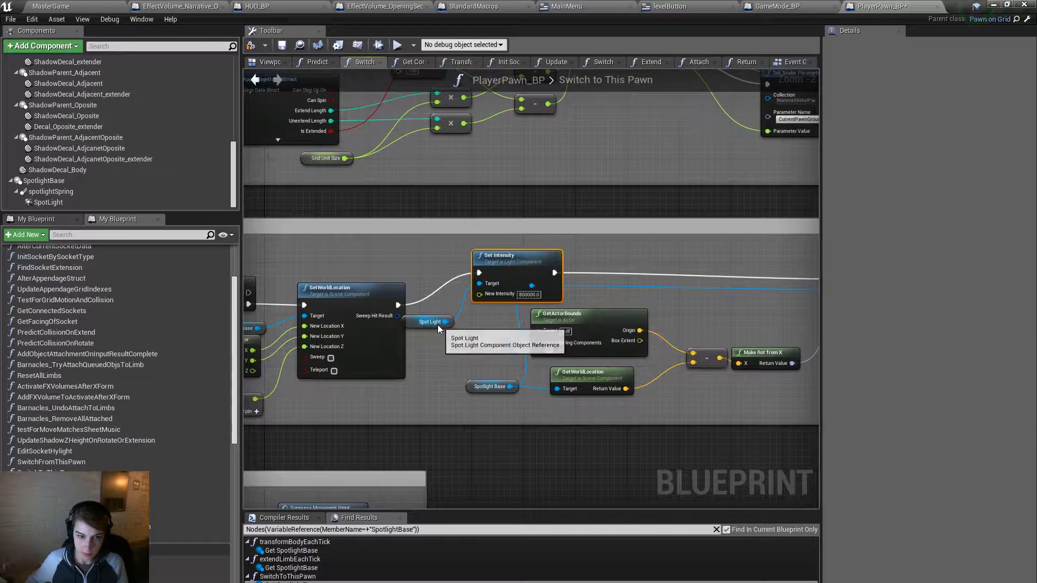
left_click_drag(440, 326, 496, 322)
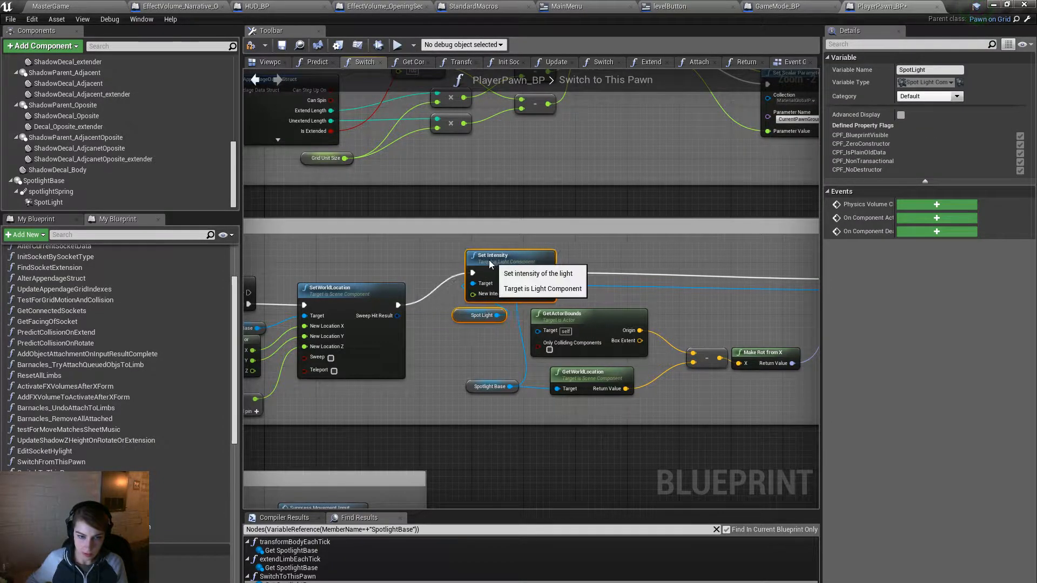
Step: Tidy the positions of Set Intensity, the Spotlight Base reroute point and SetWorldRotation so the wires run clear
right_click_drag(542, 343, 348, 351)
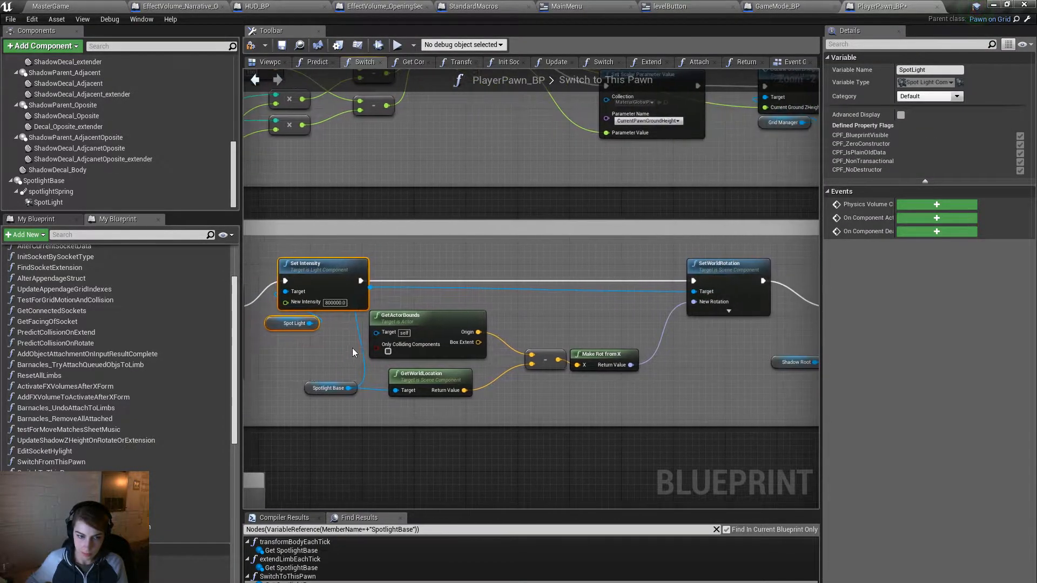
left_click(371, 284)
left_click(341, 275)
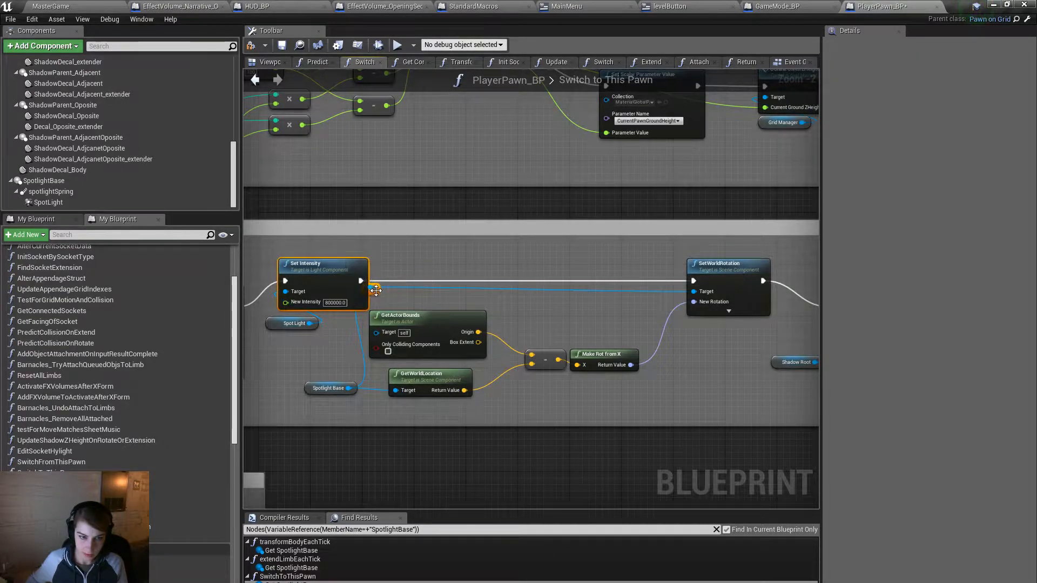
mouse_move(378, 293)
left_mouse_down()
mouse_move(413, 296)
mouse_move(355, 299)
mouse_move(383, 300)
left_mouse_up()
left_click(371, 298)
left_click(363, 297)
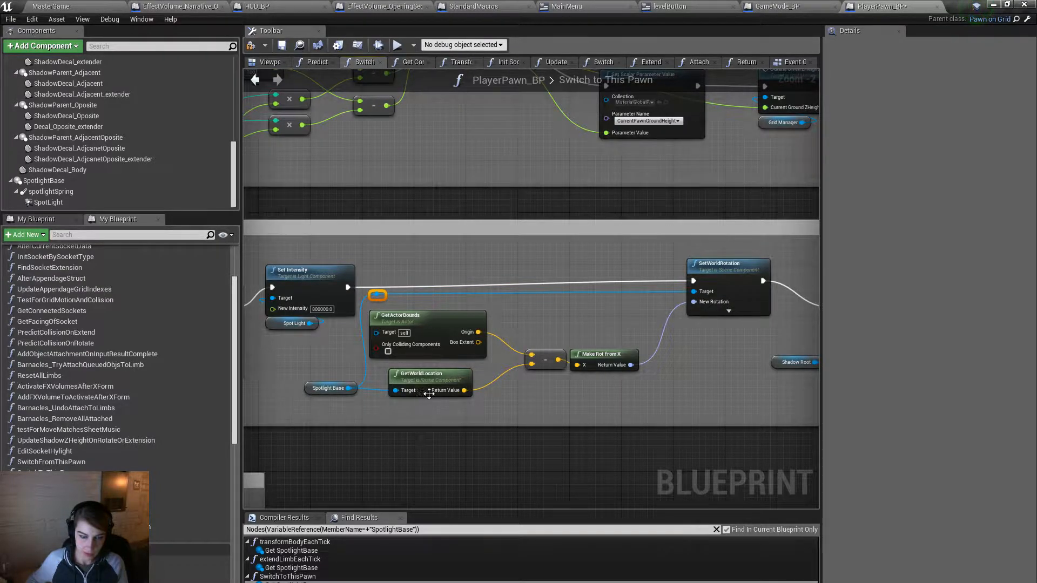
right_click_drag(687, 421, 507, 442)
left_click_drag(539, 292, 539, 298)
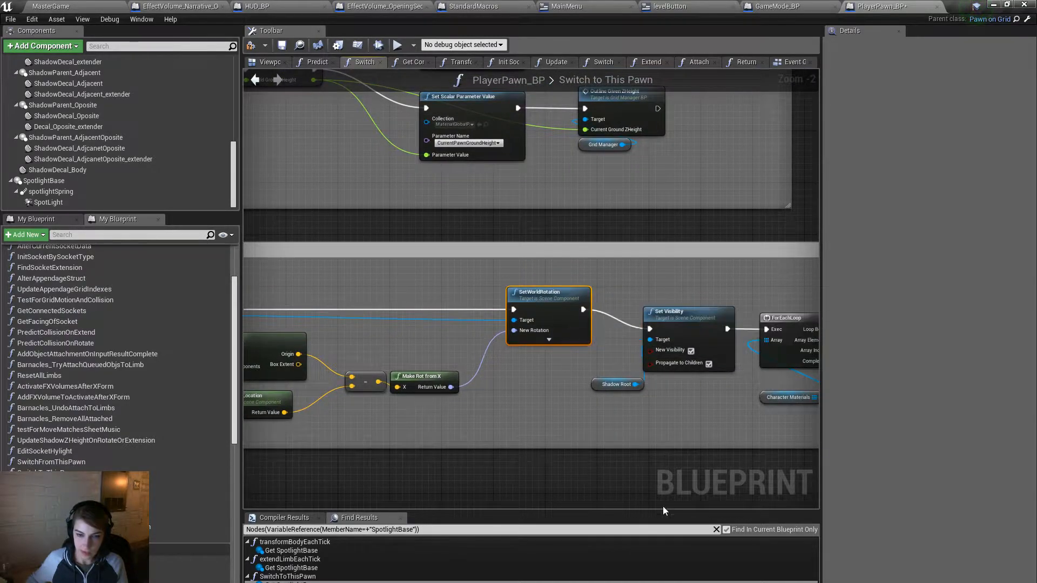
Step: Extend the lights comment box to enclose the Set Scalar Parameter Value node at the end of the chain
right_click_drag(644, 479, 730, 435)
right_click_drag(637, 350, 273, 380)
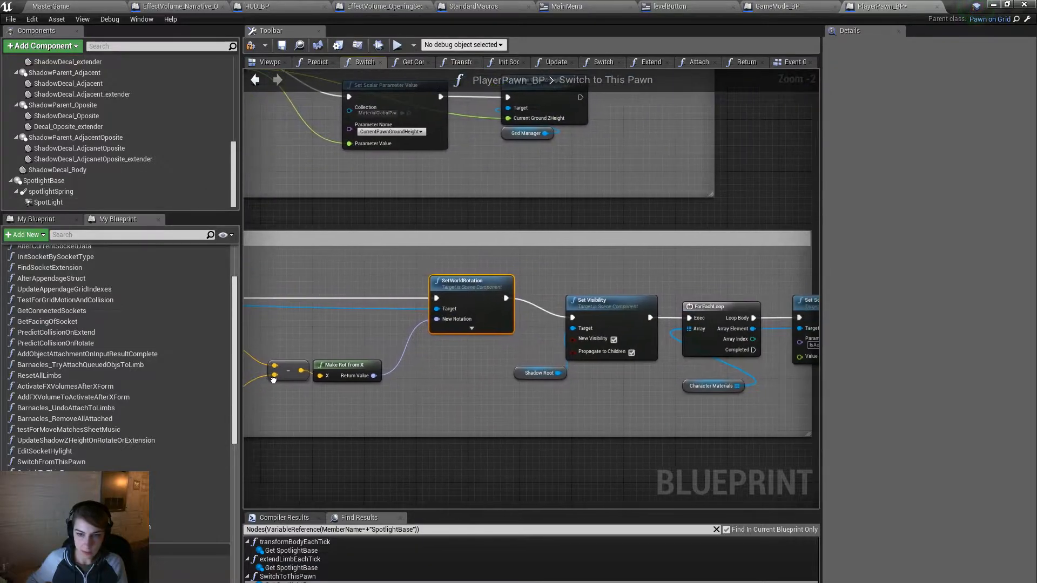
right_click_drag(613, 350, 371, 328)
left_click_drag(570, 392, 721, 399)
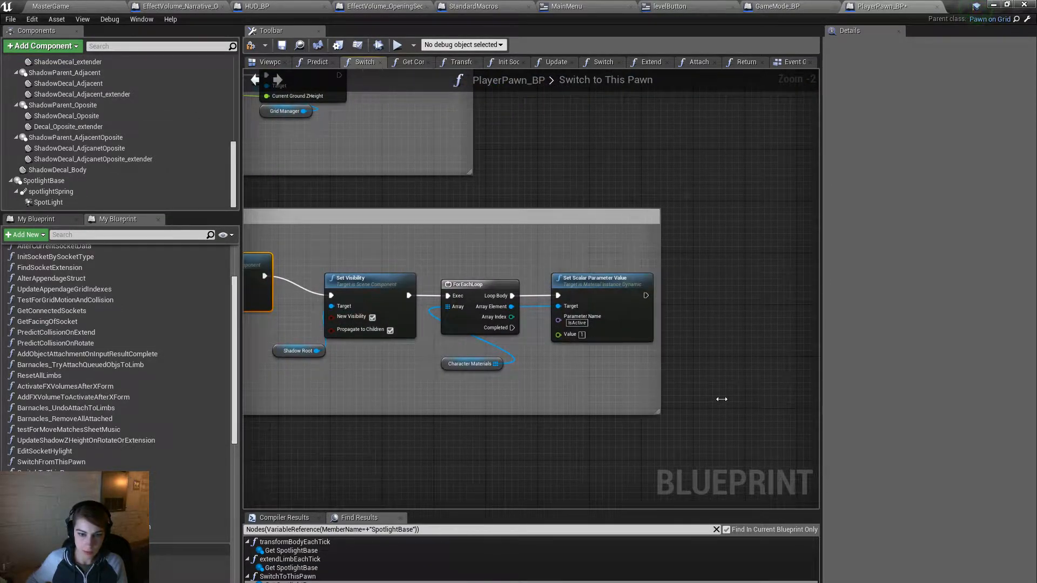
Step: Save PlayerPawn_BP, checking the asset out of source control
left_click(281, 45)
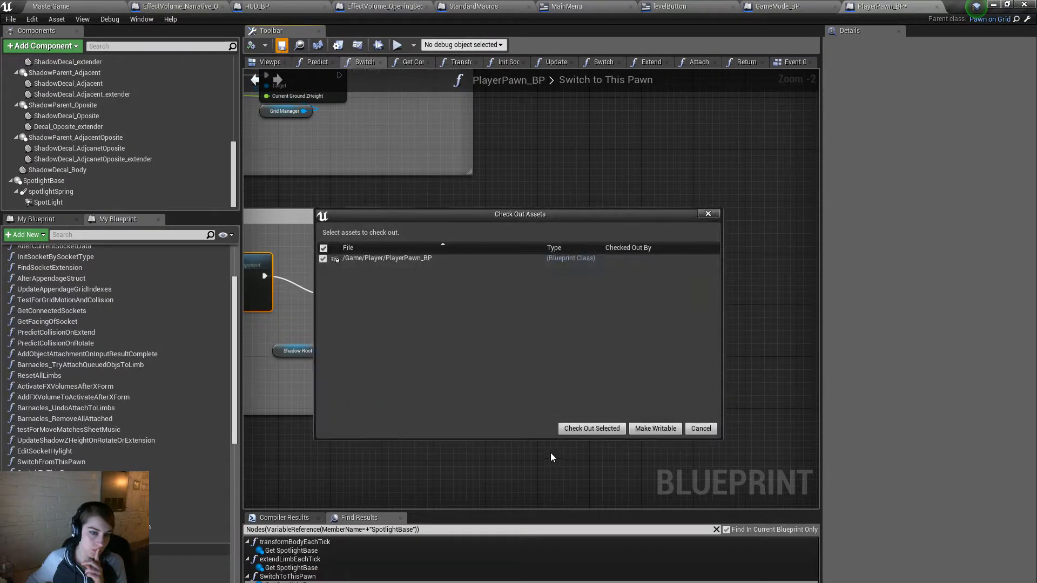
left_click(584, 428)
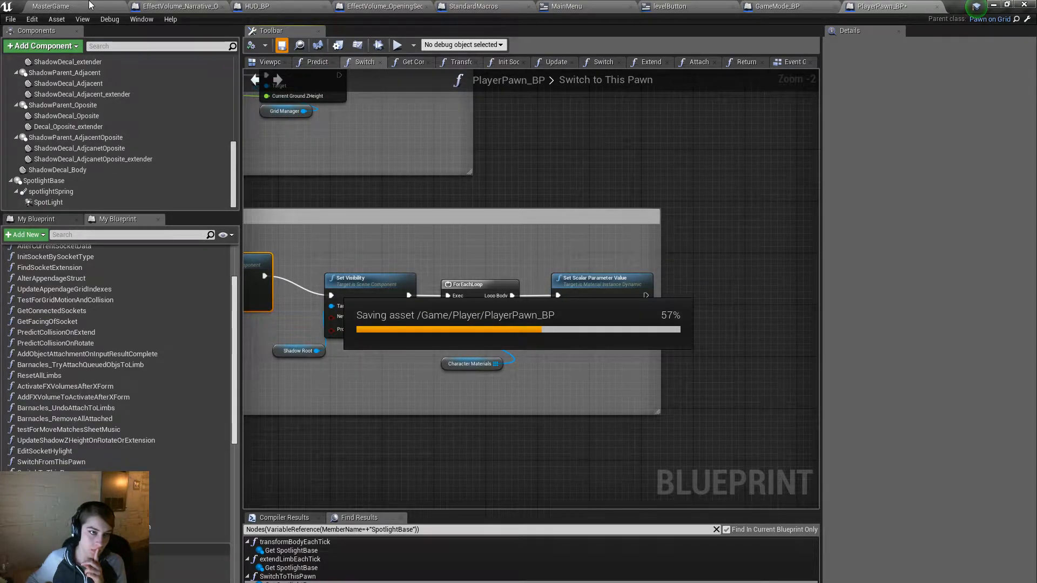
Step: Play the MasterGame level, turn on Debug Mode in the game menu and launch a Drums level
left_click(89, 5)
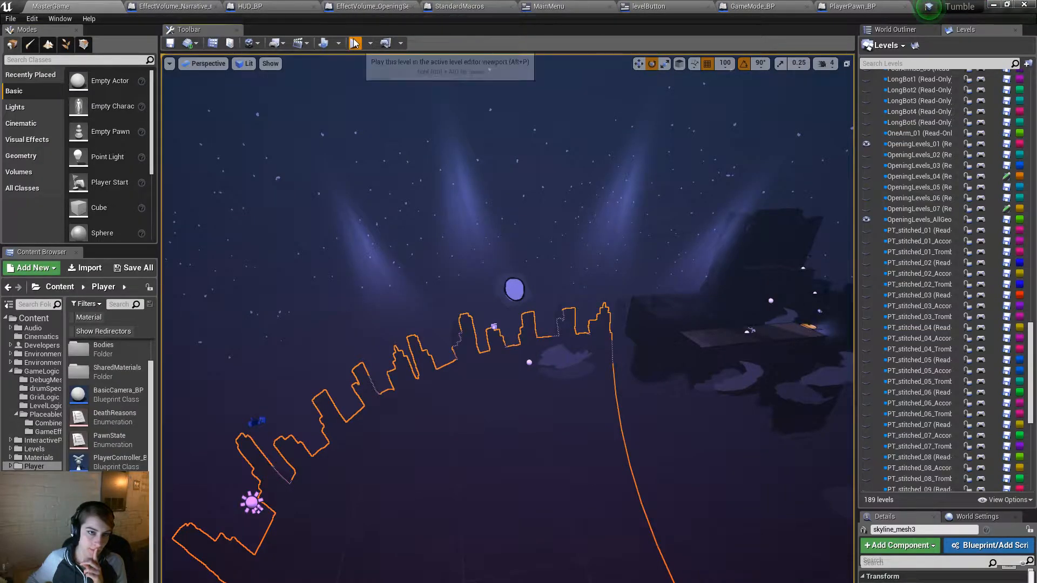
left_click(598, 364)
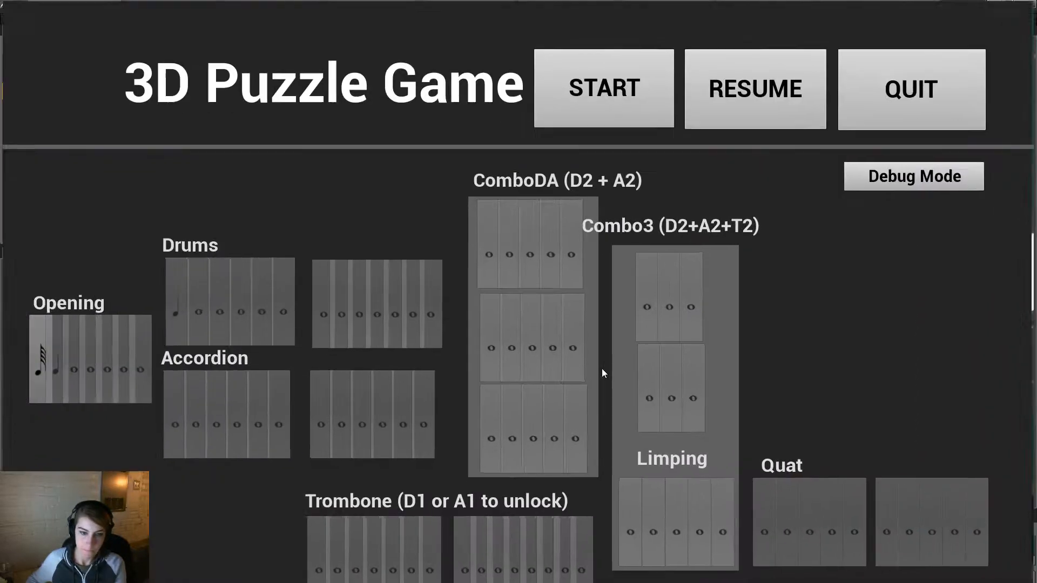
left_click(900, 176)
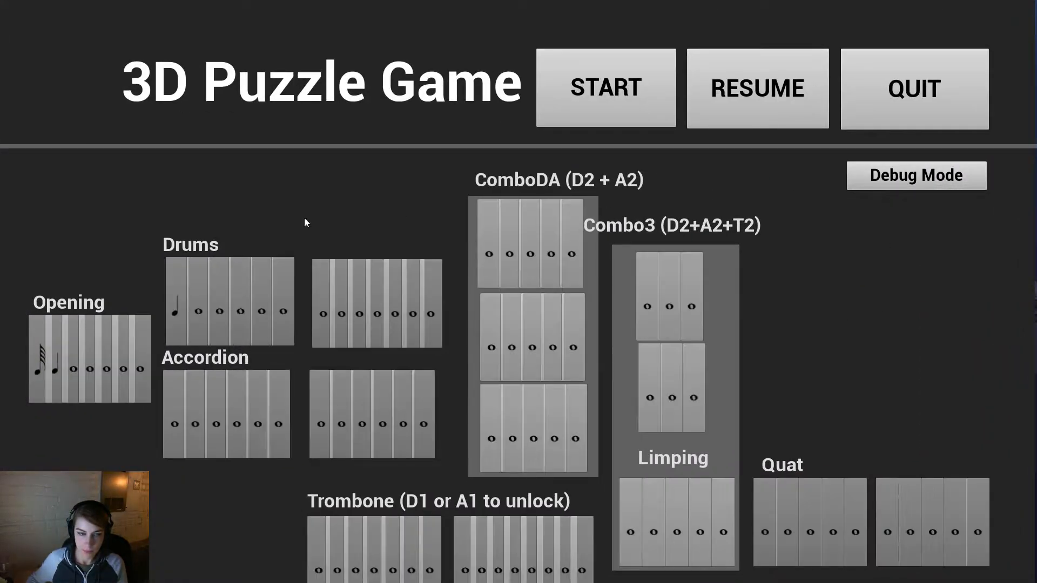
left_click(187, 297)
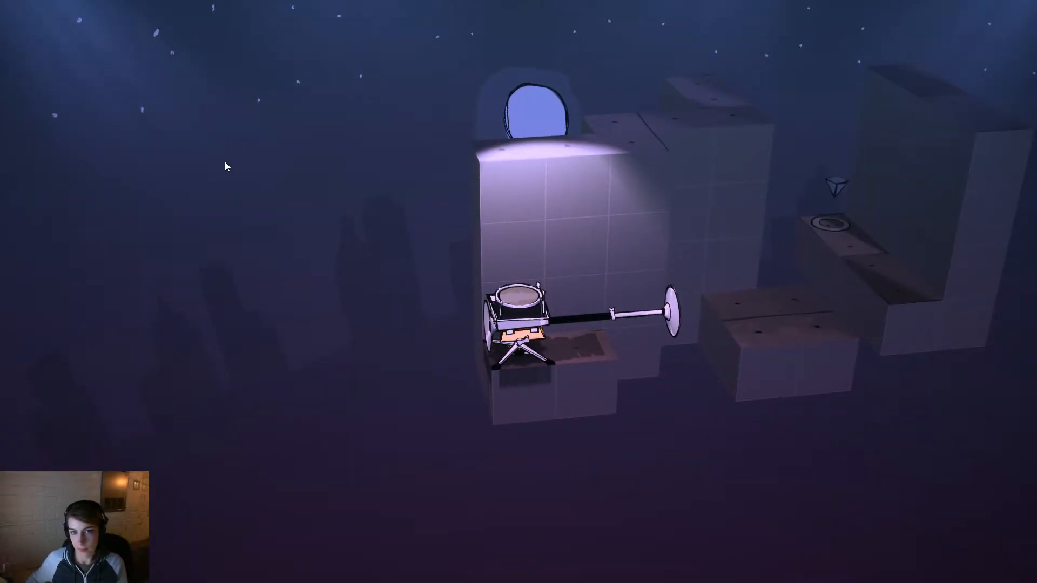
Step: Move the robot along the blocks to check how the spotlight follows it, and end the play session
key("d")
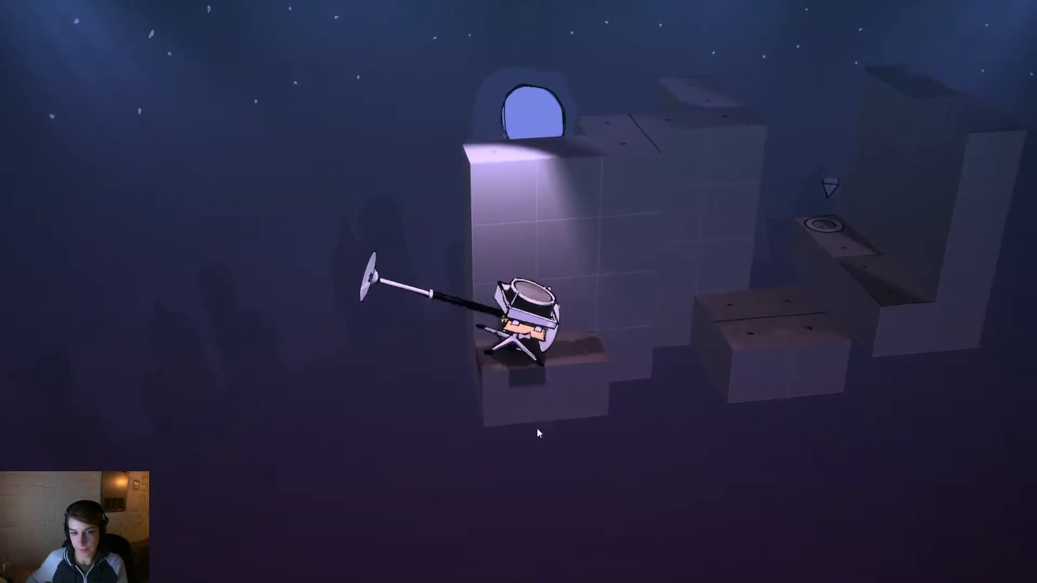
key("d")
key("d")
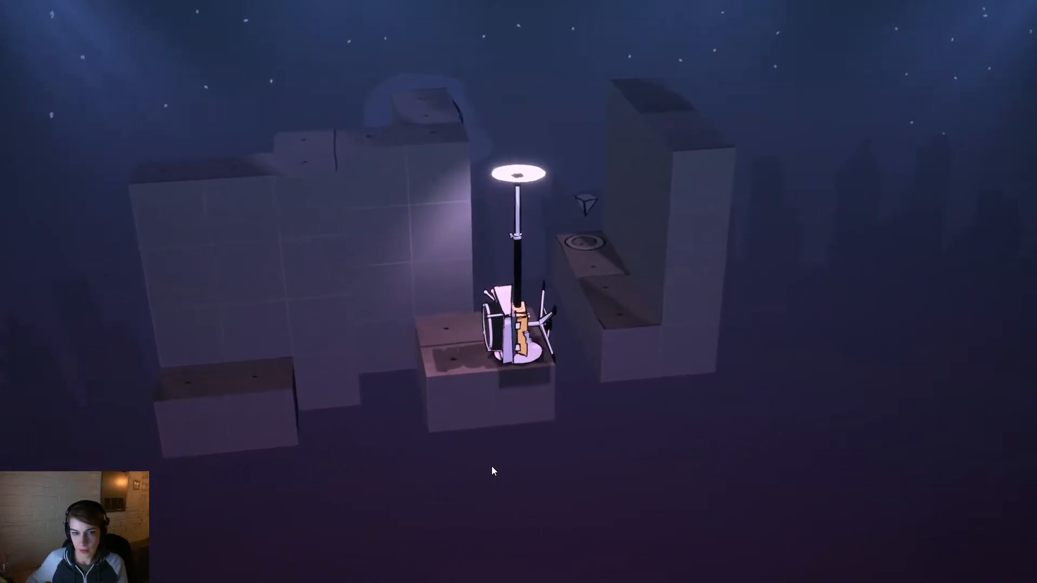
key("Escape")
left_click(1028, 9)
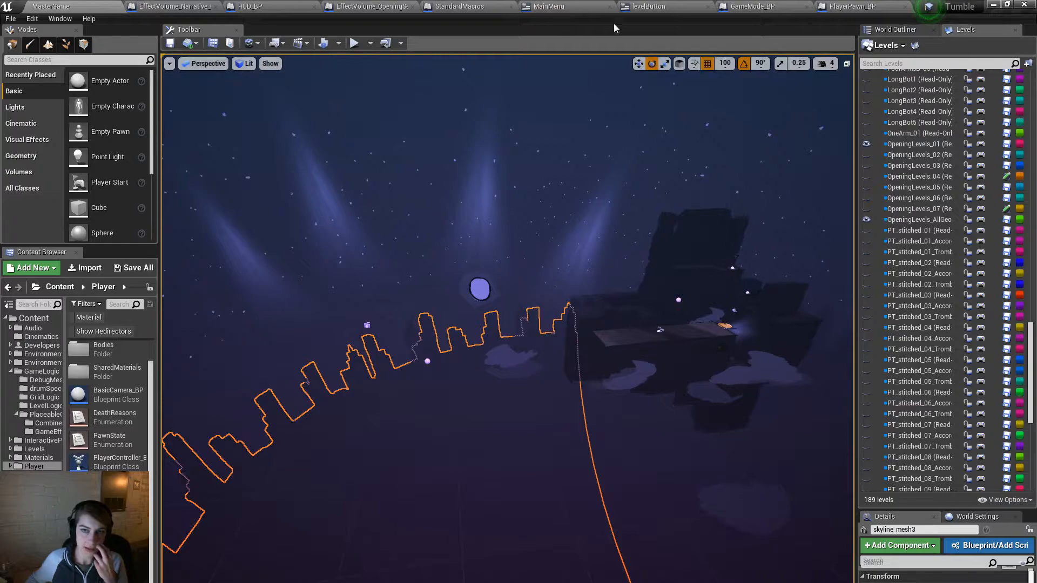
Step: Return to PlayerPawn_BP's viewport and examine the settings of the SpotlightBase, spotlightSpring and SpotLight components
left_click(844, 7)
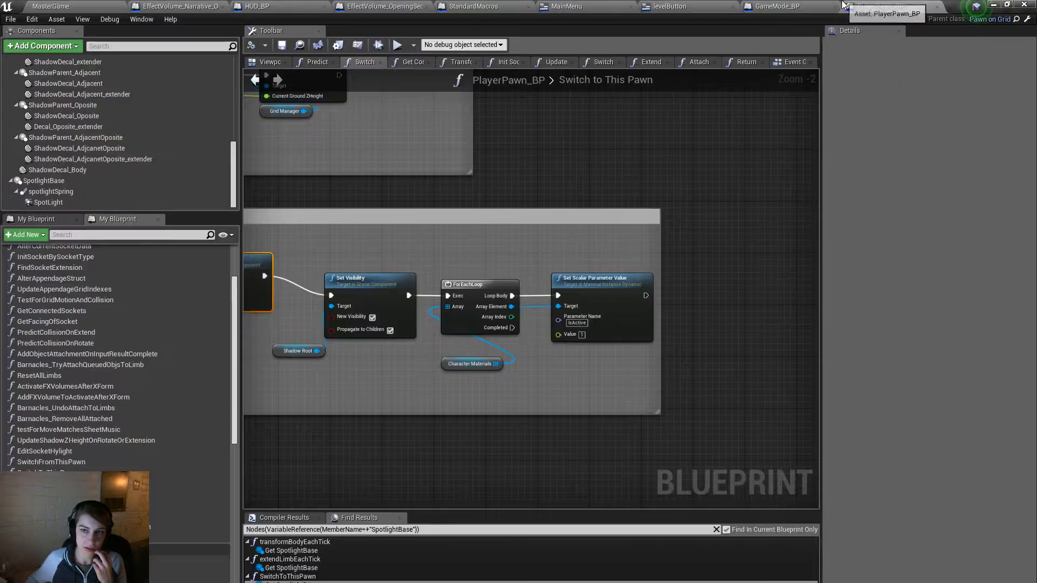
left_click(269, 62)
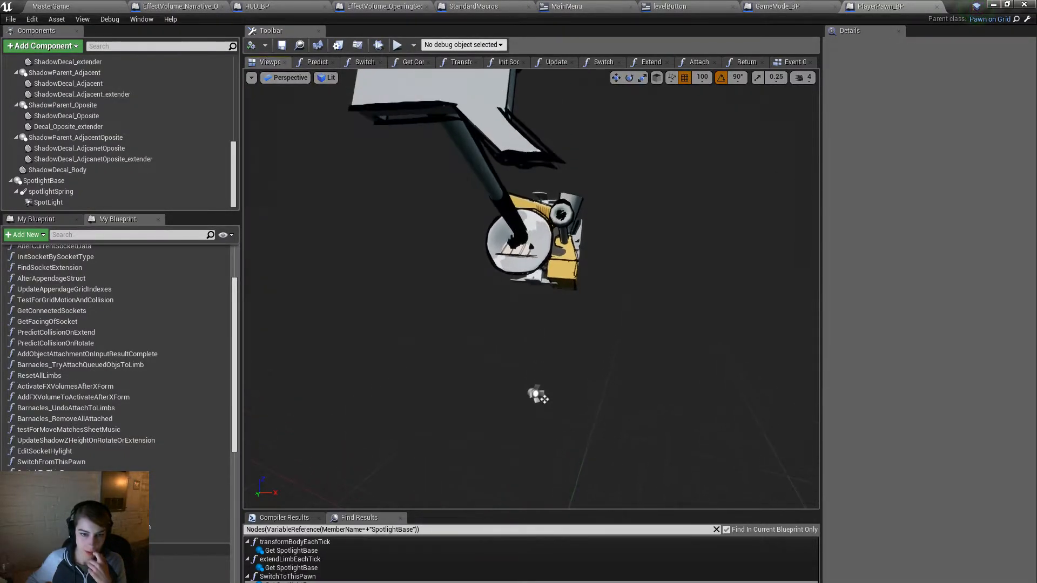
left_click(122, 181)
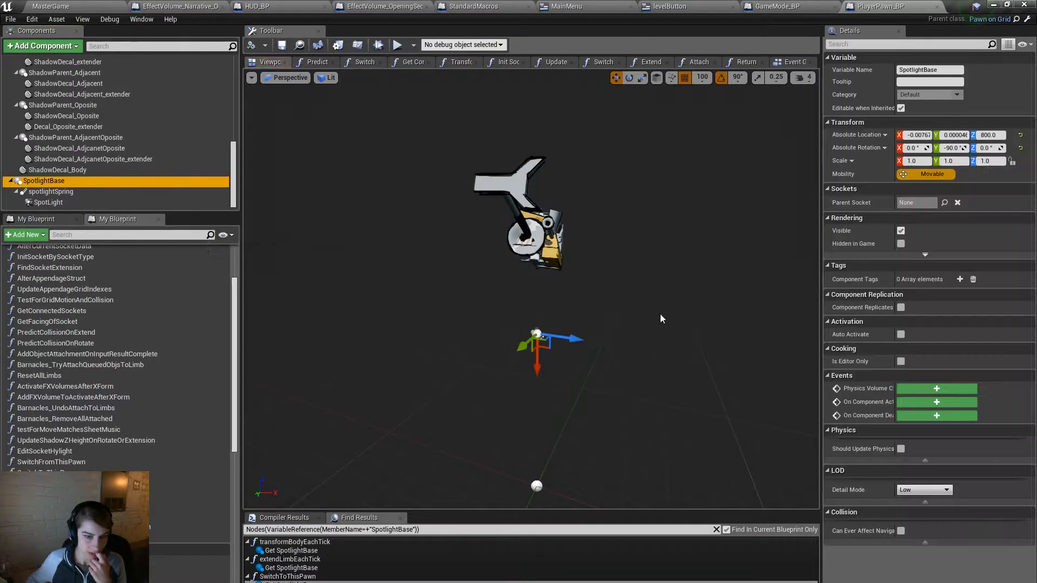
left_click(109, 192)
left_click(105, 203)
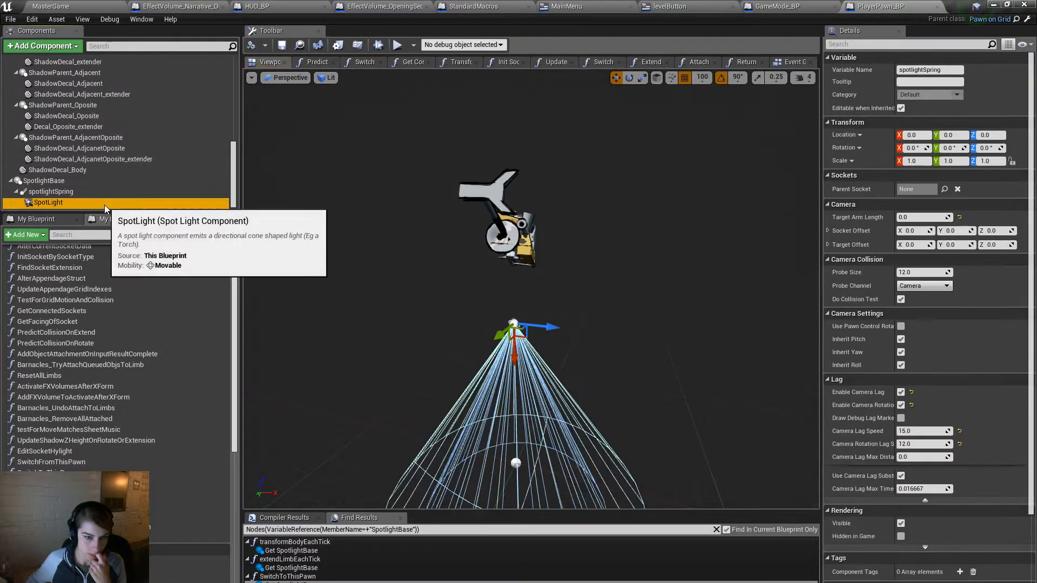
left_click(104, 184)
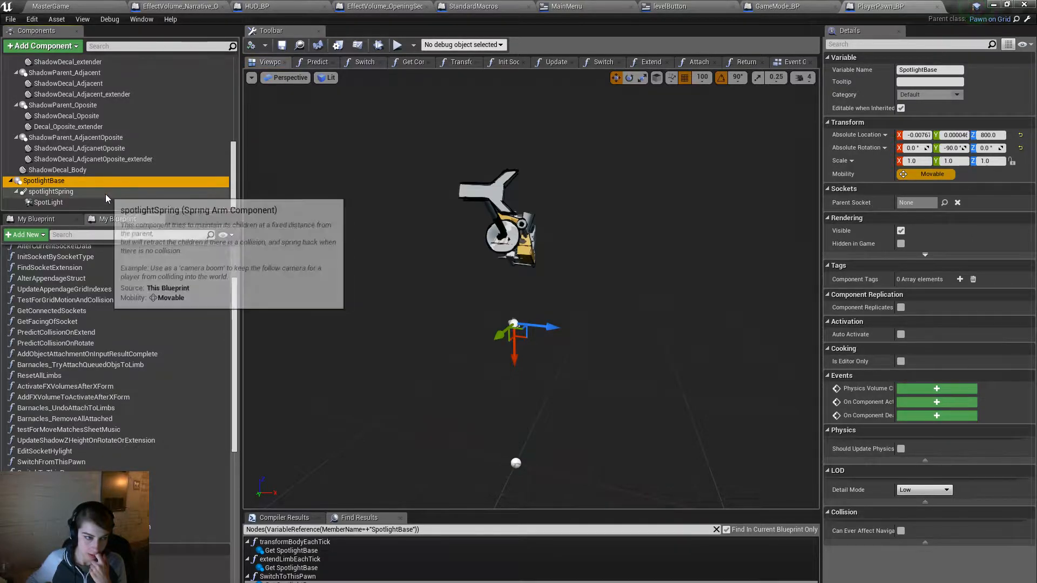
left_click(106, 195)
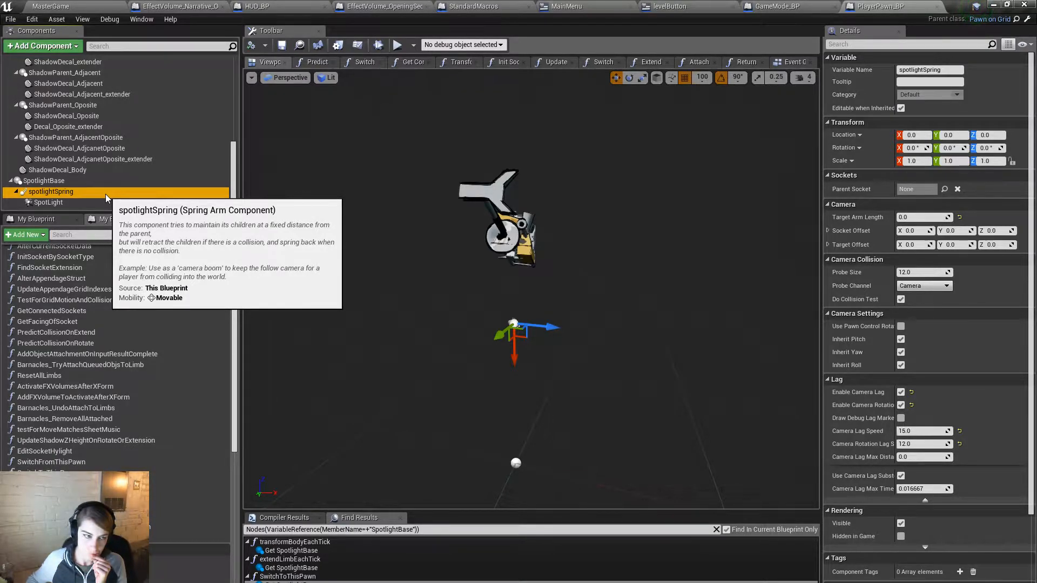
left_click(105, 180)
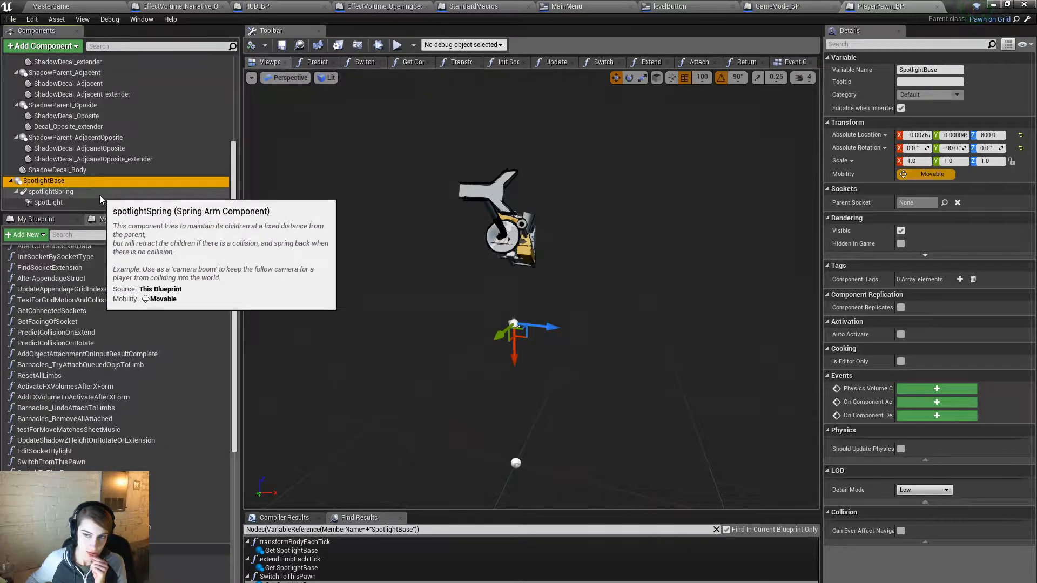
left_click(100, 194)
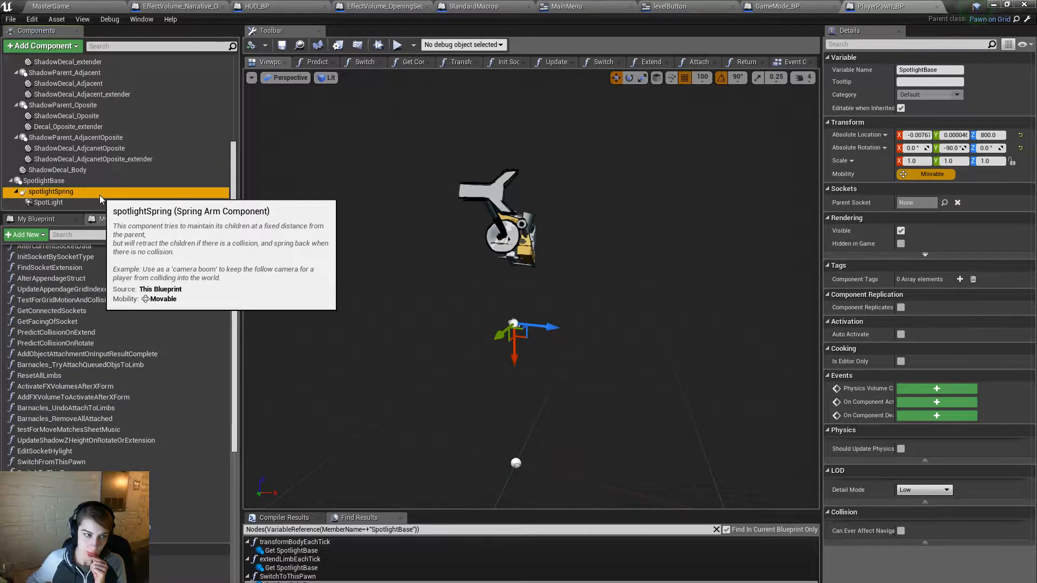
Step: Inspect the SpotLight and SpotlightBase components and how they sit relative to the pawn in the viewport
left_click(90, 201)
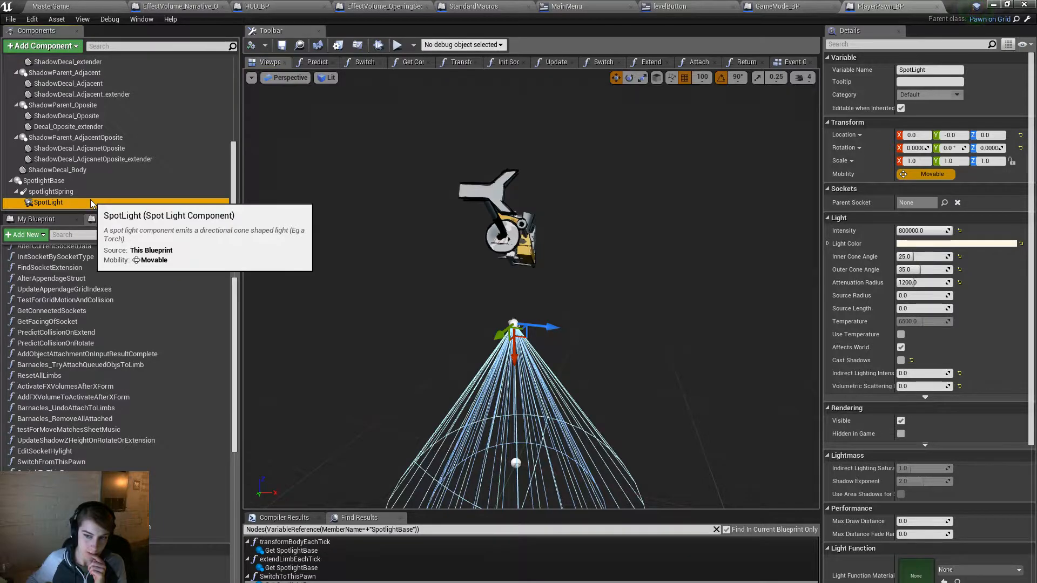
left_click_drag(489, 178, 495, 202)
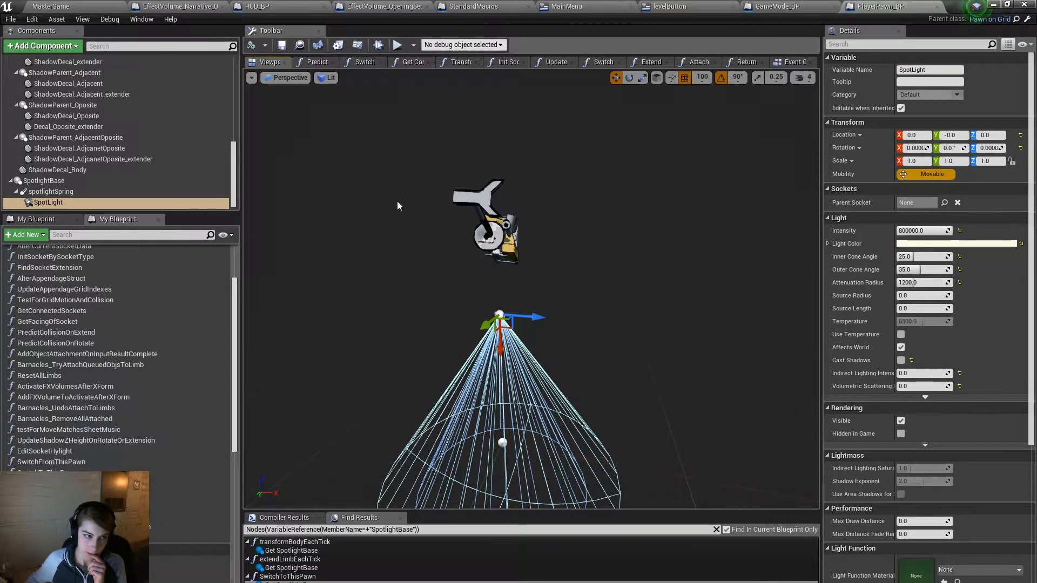
left_click(76, 180)
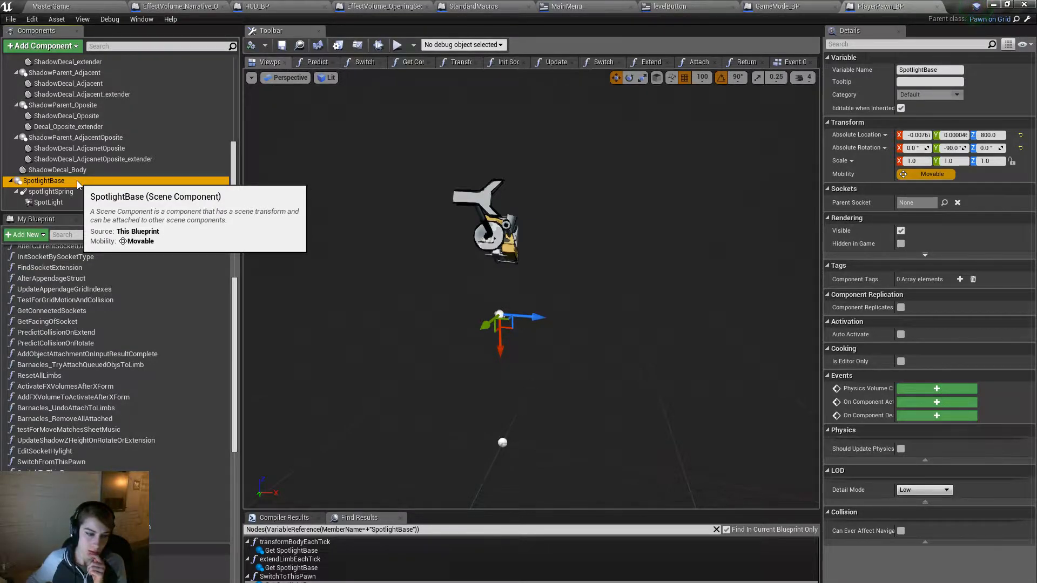
mouse_move(555, 267)
right_mouse_down()
mouse_move(459, 269)
mouse_move(558, 268)
right_mouse_up()
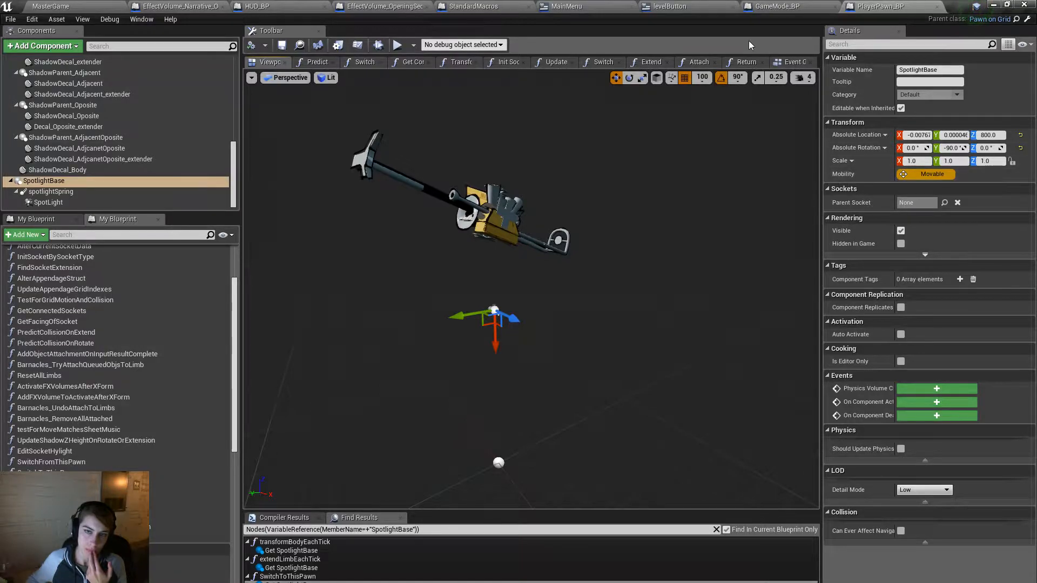
left_click(798, 67)
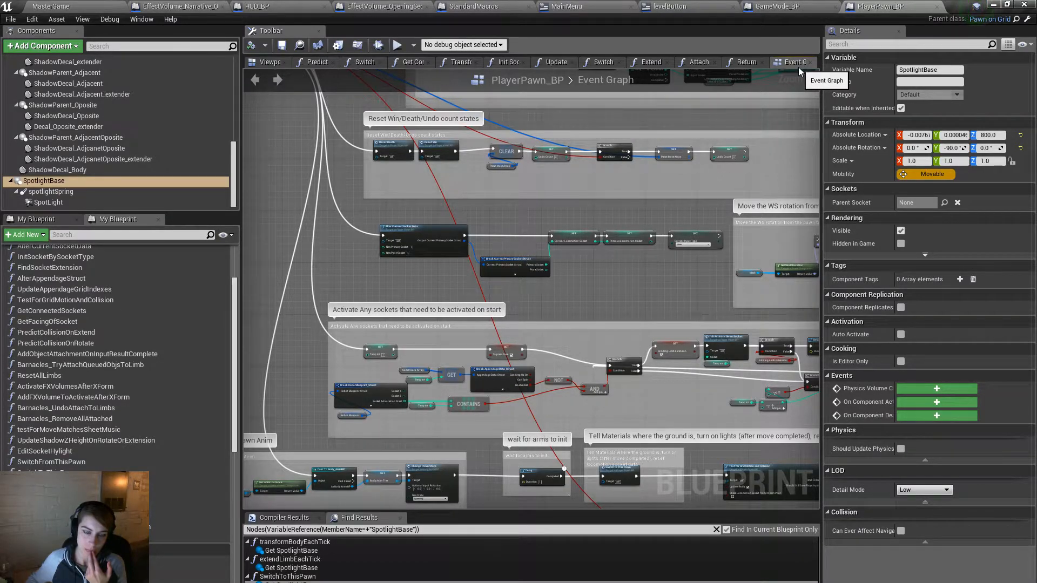
Step: Play the MasterGame level full screen, launch a Drums level to watch the spotlight at the start, and end the play session
left_click(95, 4)
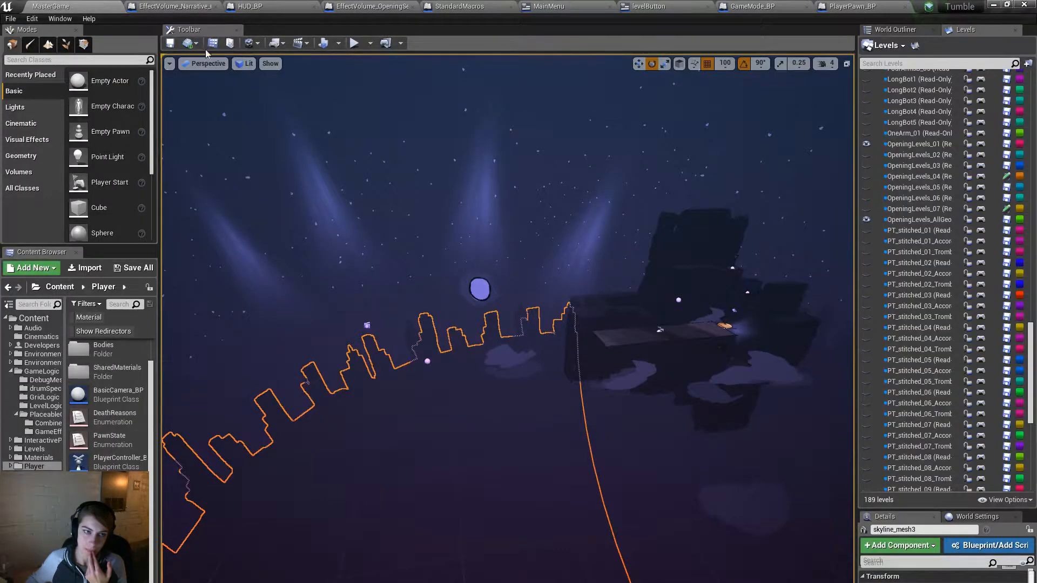
left_click(356, 45)
left_click(597, 362)
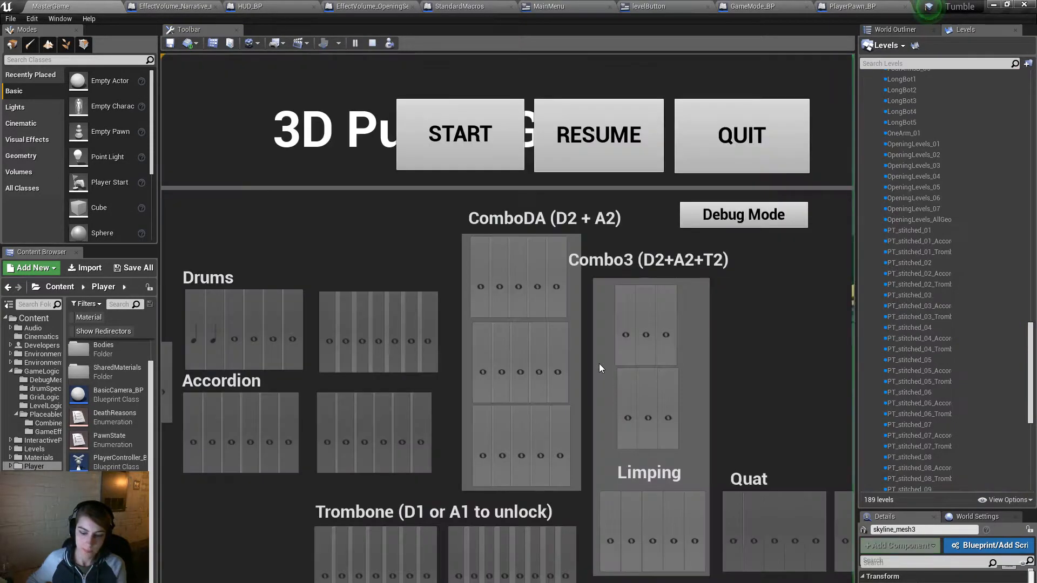
key("F11")
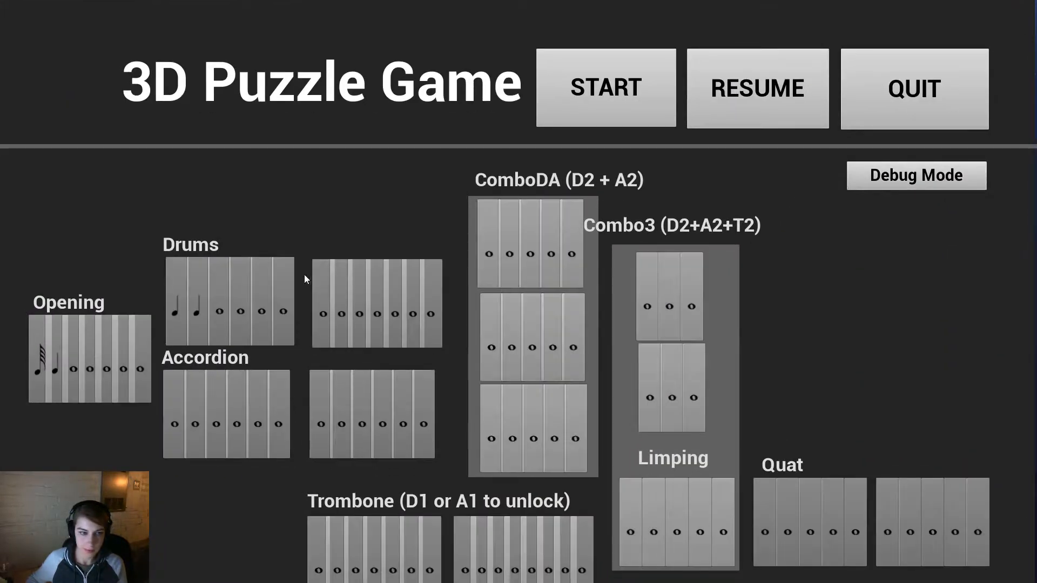
left_click(195, 316)
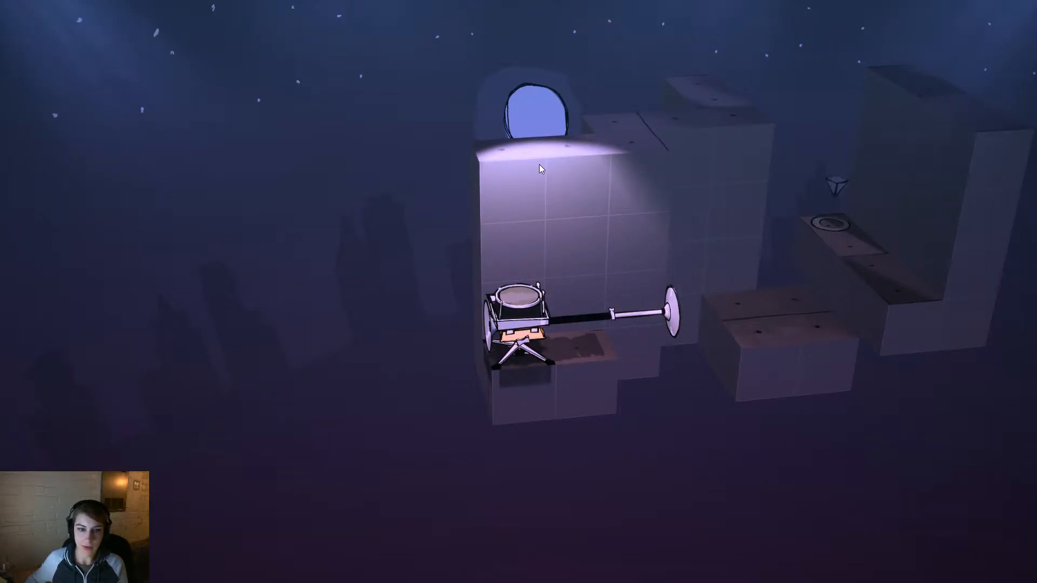
key("Escape")
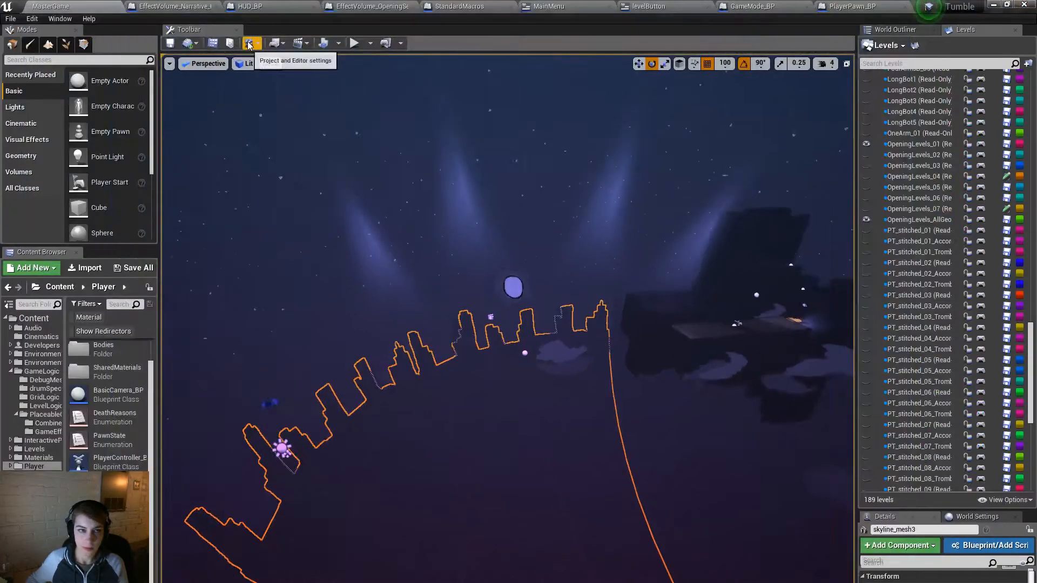
Step: Open the Switch to This Pawn function in PlayerPawn_BP and add a reference to the spotlightSpring component near the lights section
left_click(830, 7)
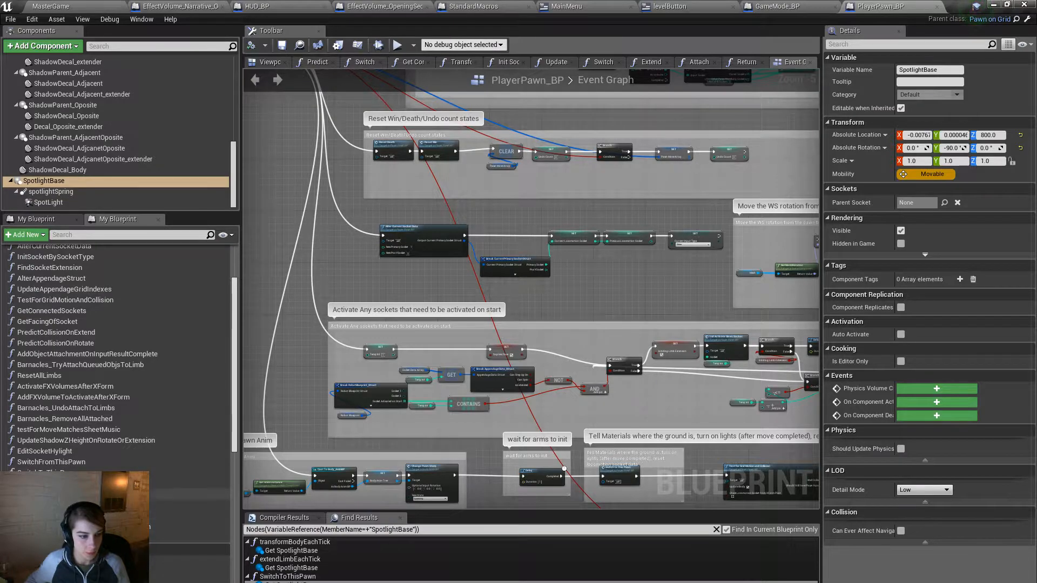
double_click(178, 473)
right_click_drag(568, 377, 1036, 365)
left_click(83, 195)
left_click_drag(84, 196, 595, 409)
right_click_drag(630, 419, 858, 415)
scroll(643, 439, "down", 7)
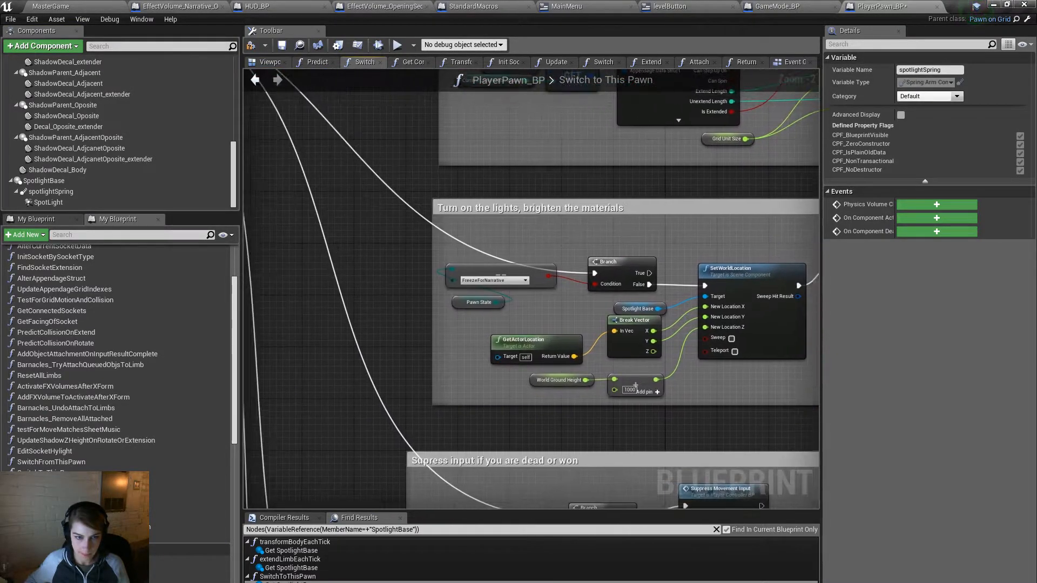
Step: Check the spotlightSpring's lag settings and add a Set Camera Rotation Lag Speed node targeting the Spotlight Spring reference
right_click_drag(680, 408, 495, 370)
scroll(514, 421, "up", 4)
left_click_drag(515, 424, 552, 436)
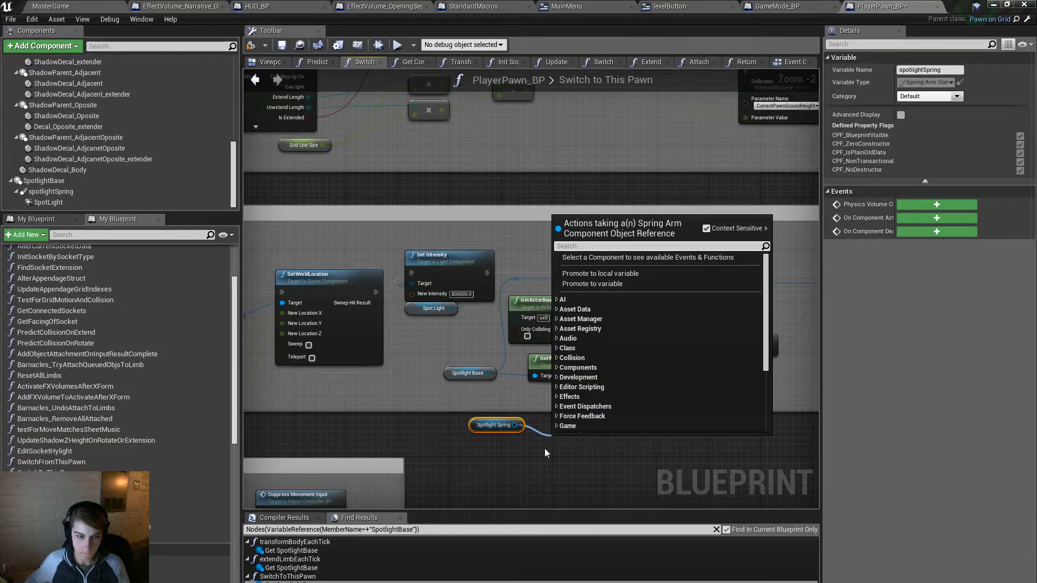
left_click(544, 448)
left_click(116, 191)
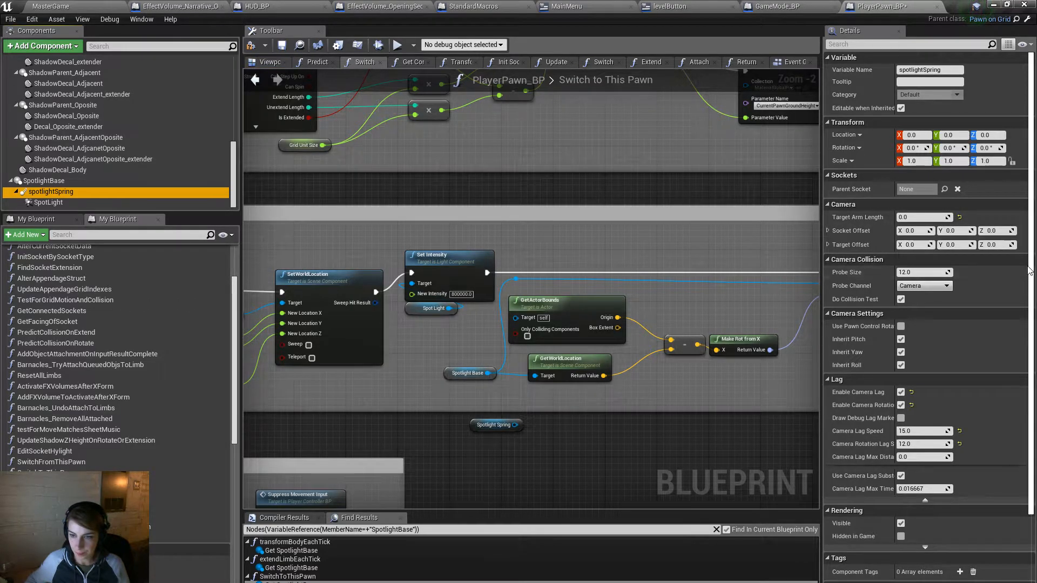
left_click(1029, 272)
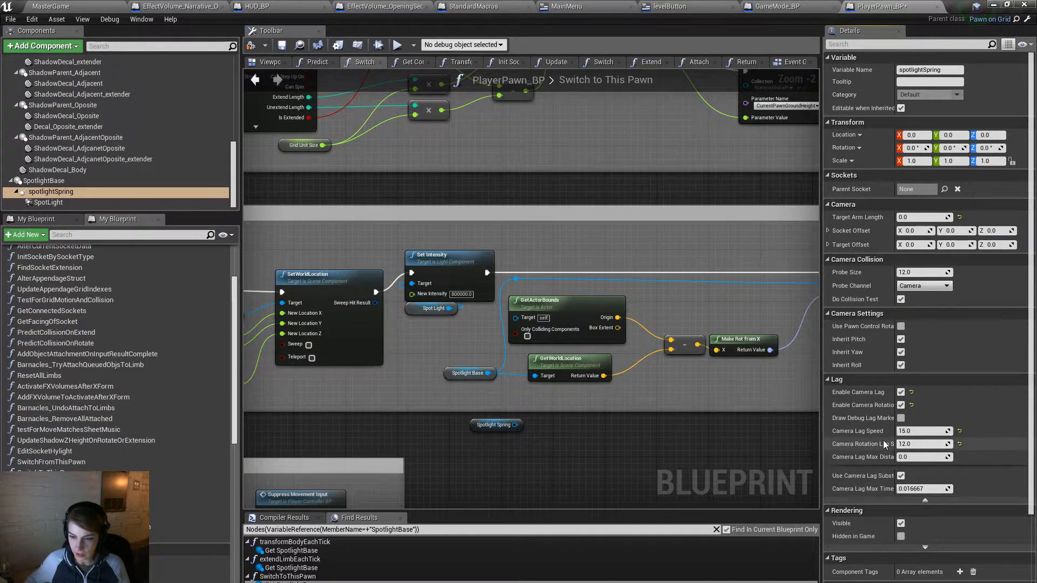
left_click_drag(515, 425, 600, 438)
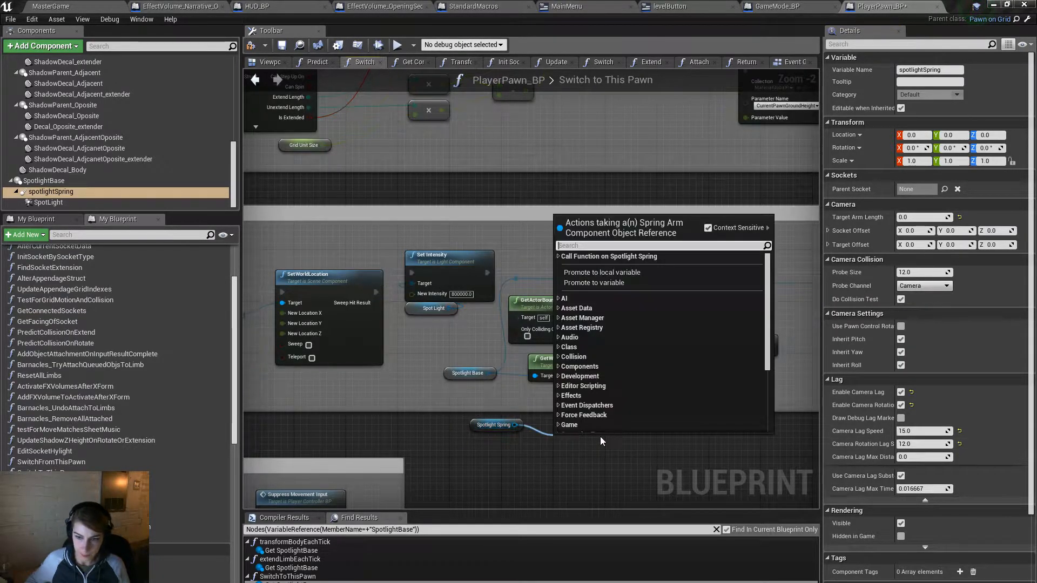
type("rotation la")
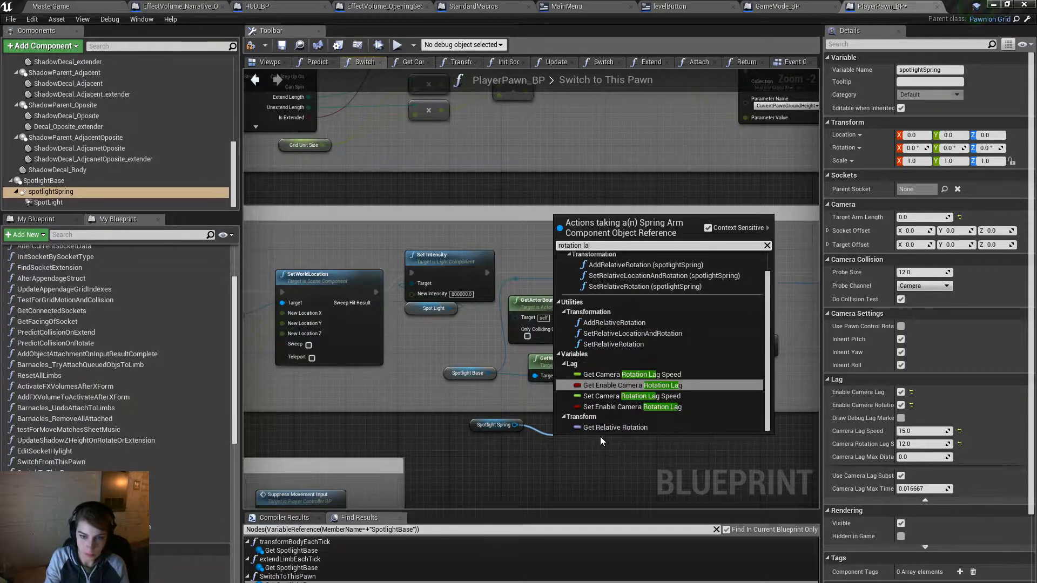
type("g spe")
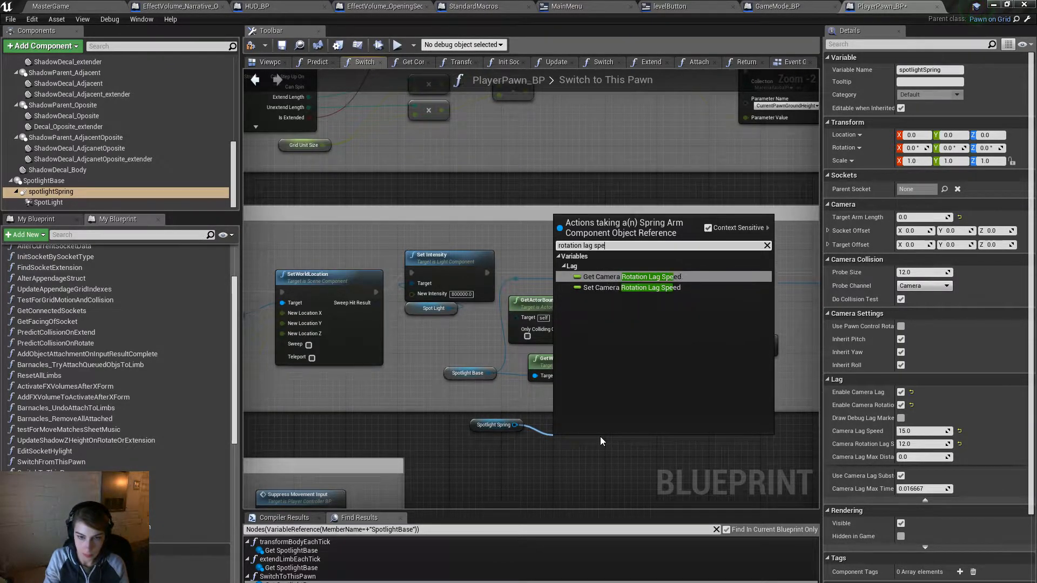
left_click(602, 287)
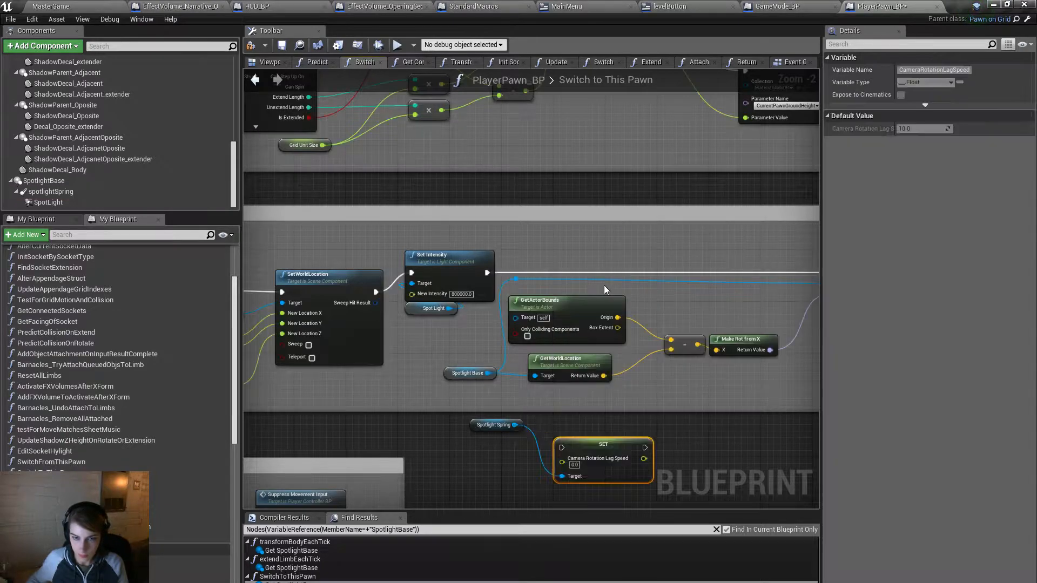
Step: Insert the Camera Rotation Lag Speed set node into the execution flow between Set Intensity and SetWorldRotation
right_click_drag(673, 411, 549, 394)
left_click_drag(486, 429, 520, 228)
left_click_drag(708, 256, 551, 231)
left_click_drag(470, 230, 363, 257)
right_click_drag(485, 259, 506, 252)
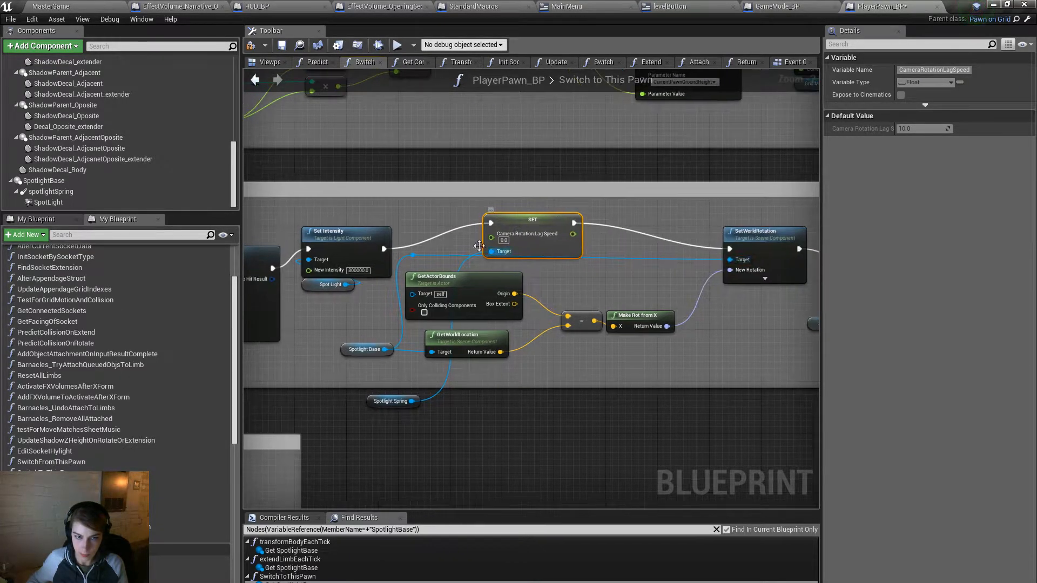
Step: Move Set Intensity and its Spot Light reference out of the row and connect SetWorldLocation's execution directly to the Camera Rotation Lag Speed set node
left_click_drag(338, 260, 648, 486)
left_click_drag(490, 223, 274, 267)
right_click_drag(587, 270, 370, 243)
right_click_drag(452, 264, 744, 280)
left_click_drag(562, 184, 563, 204)
Step: Shift the ForEachLoop group aside and insert Set Intensity with its Spot Light reference between Set Visibility and ForEachLoop
right_click_drag(698, 407, 412, 363)
left_click_drag(448, 468, 713, 355)
right_click_drag(684, 325, 384, 353)
left_click_drag(482, 175, 658, 305)
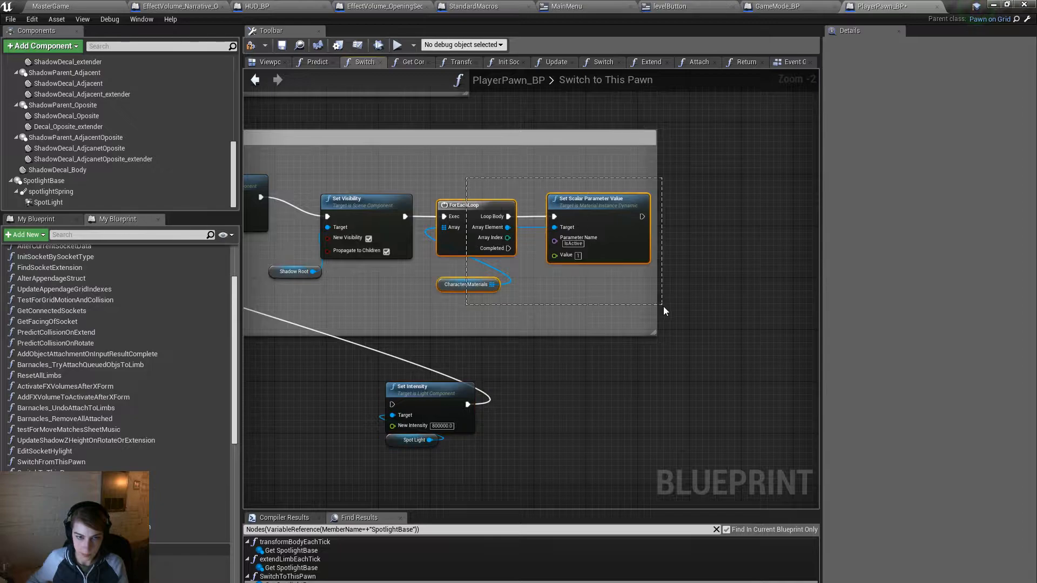
left_click_drag(450, 206, 560, 205)
left_click_drag(465, 396, 522, 202)
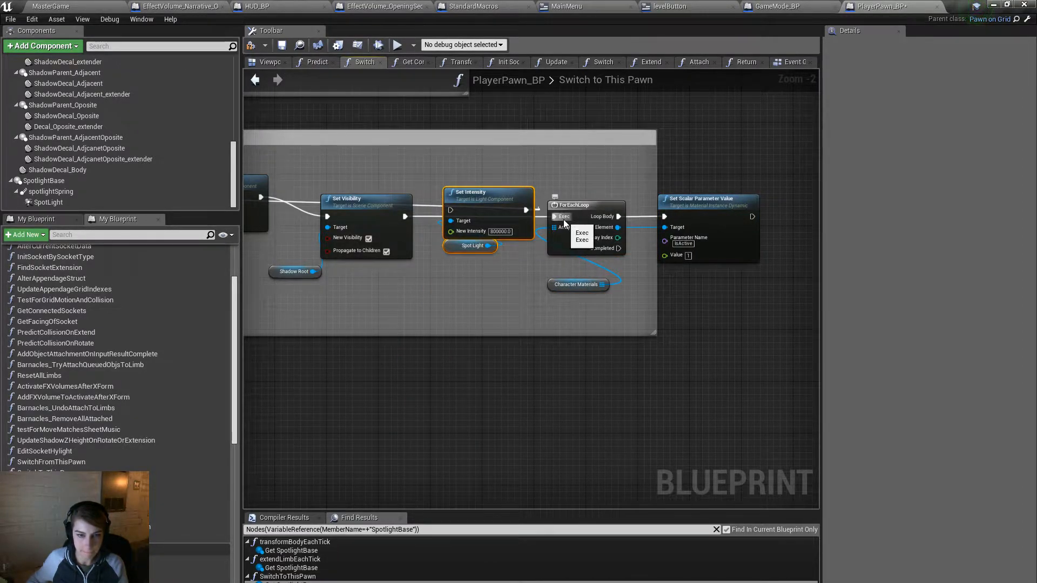
left_click_drag(452, 211, 403, 216)
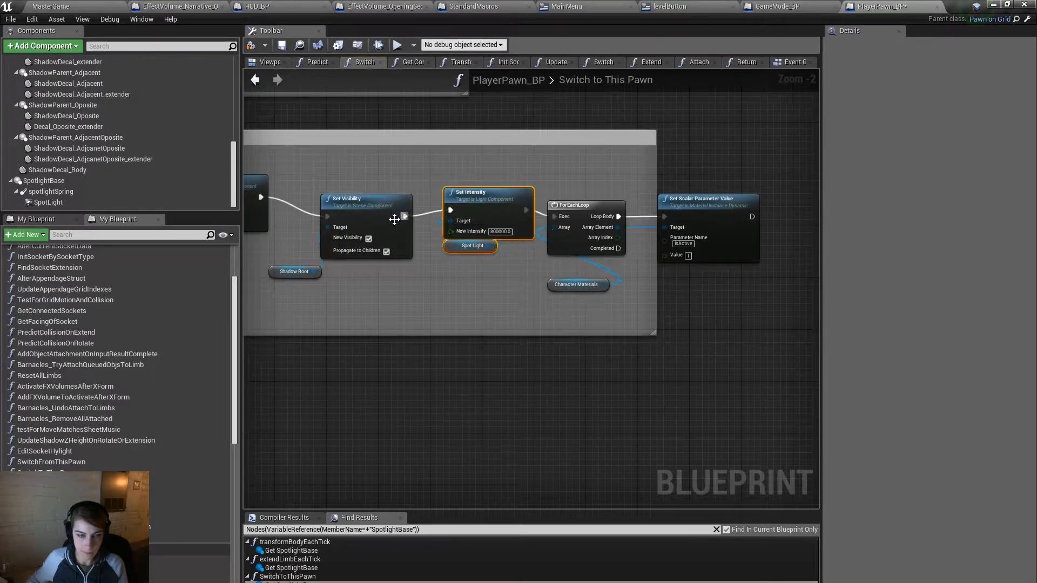
Step: Place the Spotlight Spring reference beside its set node and space out the GetActorBounds, GetWorldLocation and Spotlight Base nodes beneath it
right_click_drag(401, 218, 771, 241)
scroll(583, 343, "down", 2)
right_click_drag(432, 364, 690, 385)
right_click_drag(435, 384, 472, 375)
scroll(541, 325, "up", 2)
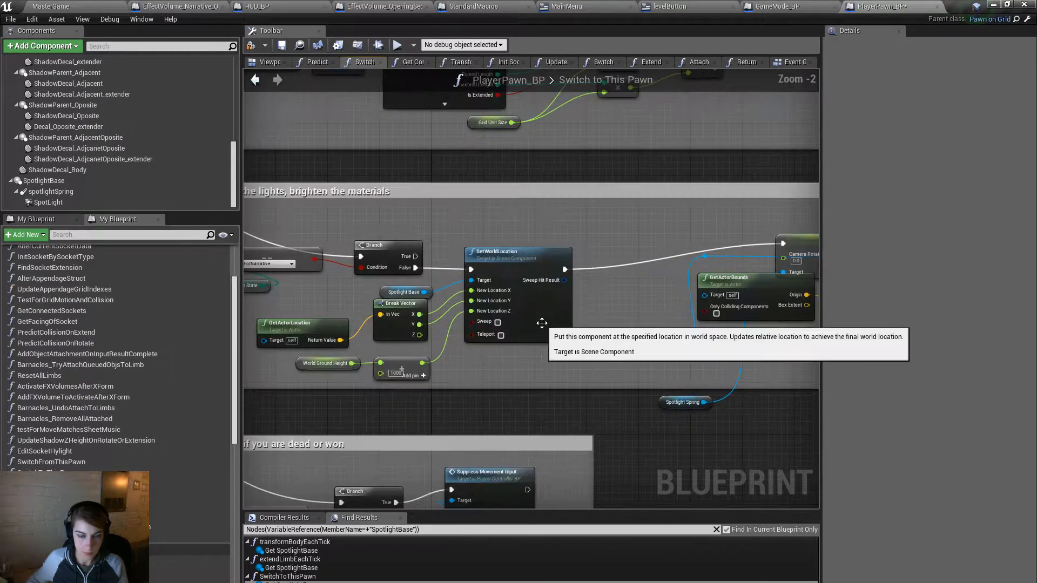
right_click_drag(541, 325, 756, 347)
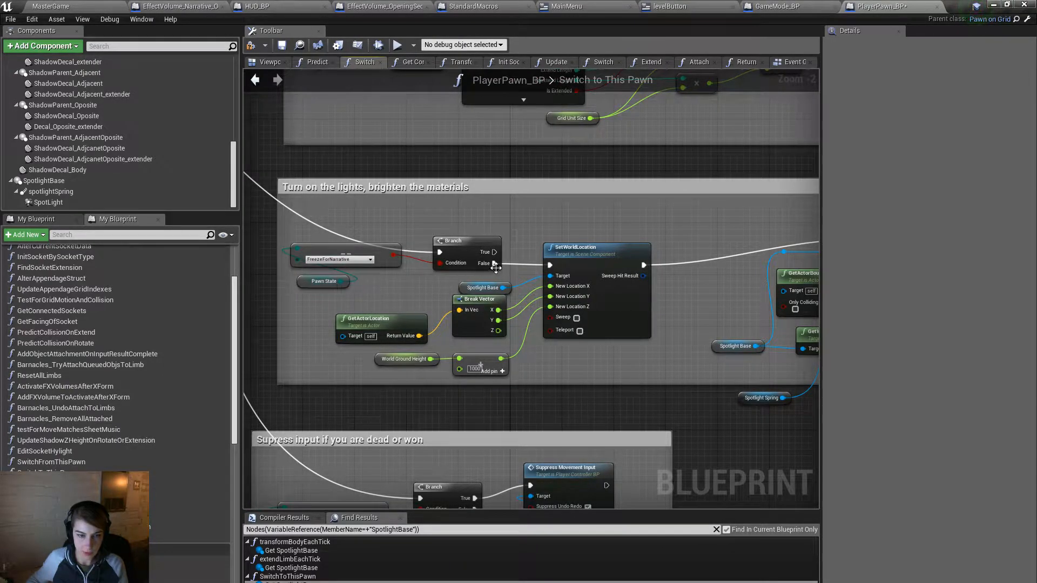
right_click_drag(613, 370, 350, 351)
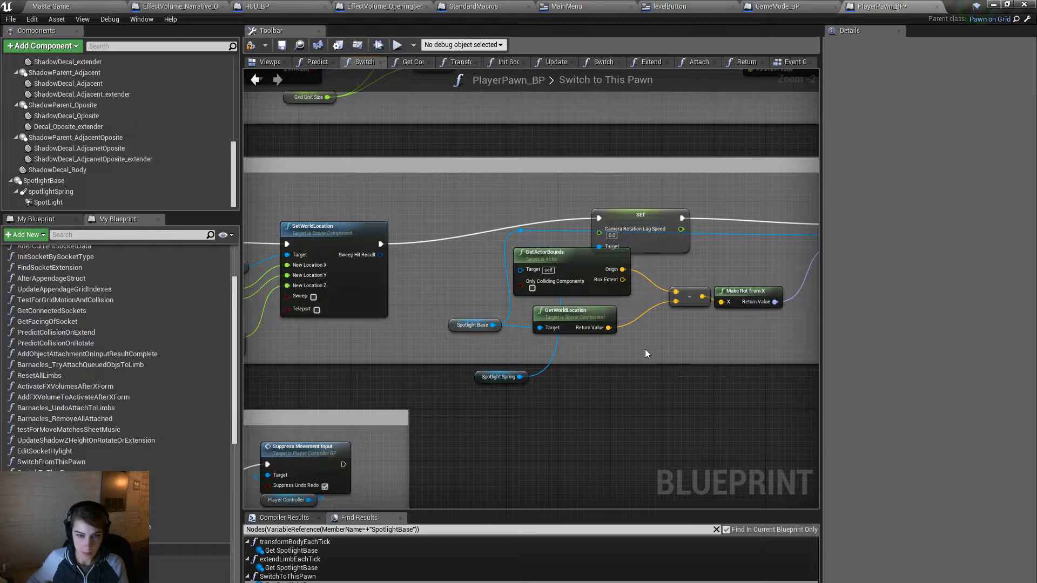
left_click_drag(518, 373, 594, 275)
left_click_drag(587, 319, 587, 332)
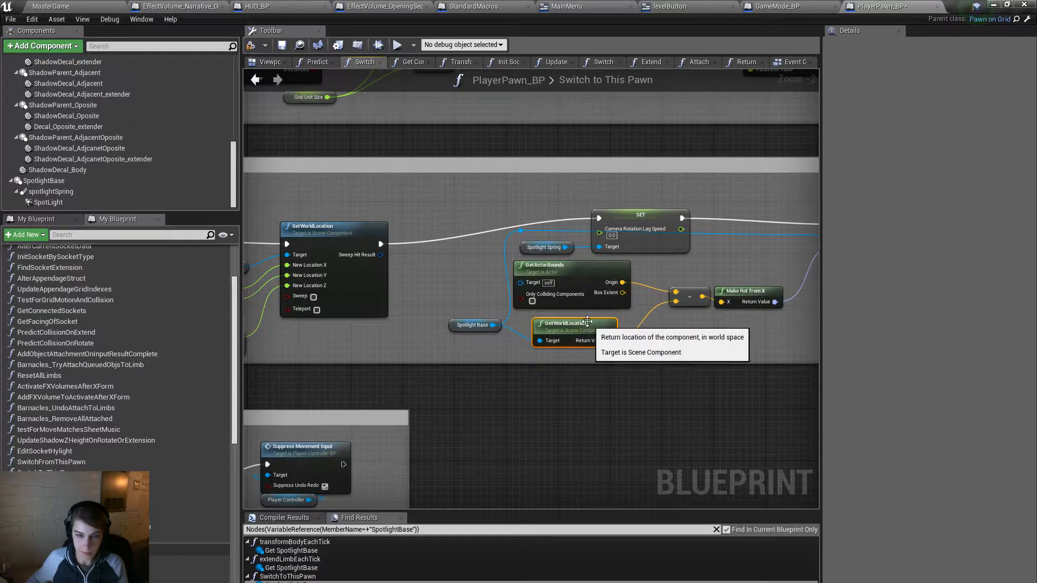
left_click_drag(527, 271, 534, 277)
left_click_drag(481, 319, 455, 338)
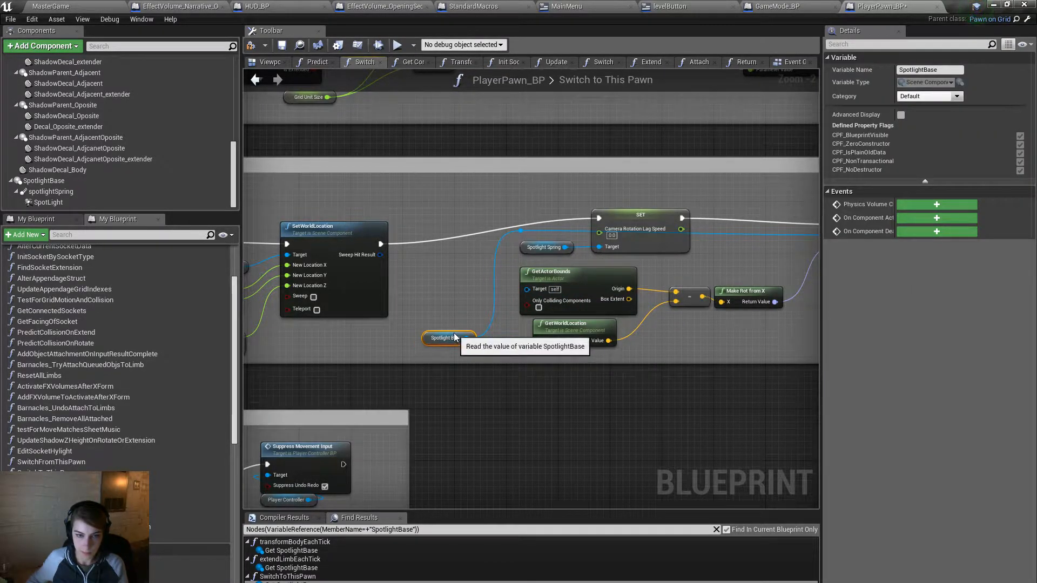
Step: Tidy the start of the lights section by shifting the SetWorldLocation and Branch nodes slightly upward
left_click(617, 429)
right_click_drag(389, 360, 617, 404)
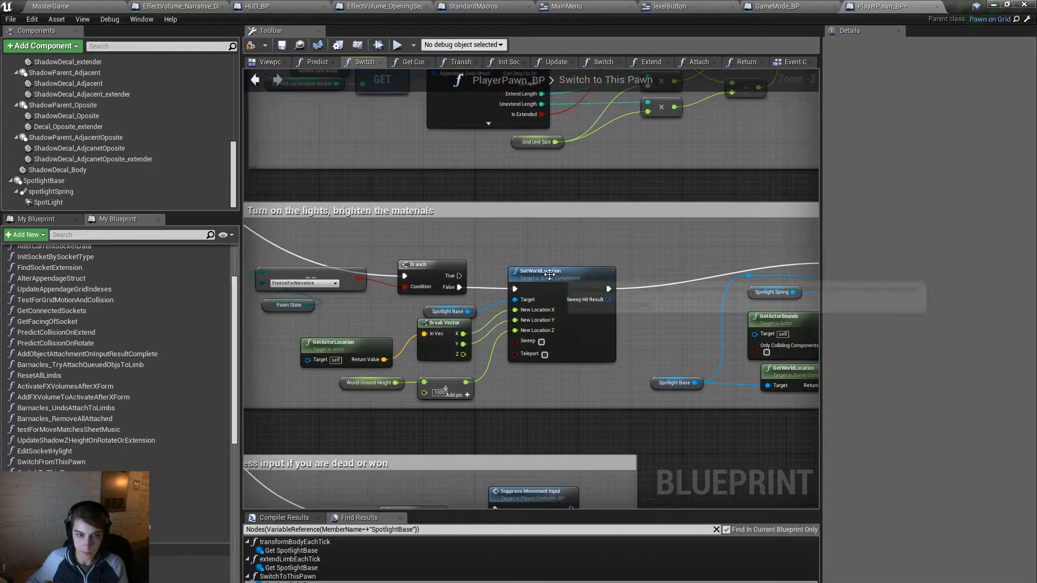
left_click_drag(549, 274, 555, 255)
left_click_drag(461, 266, 449, 247)
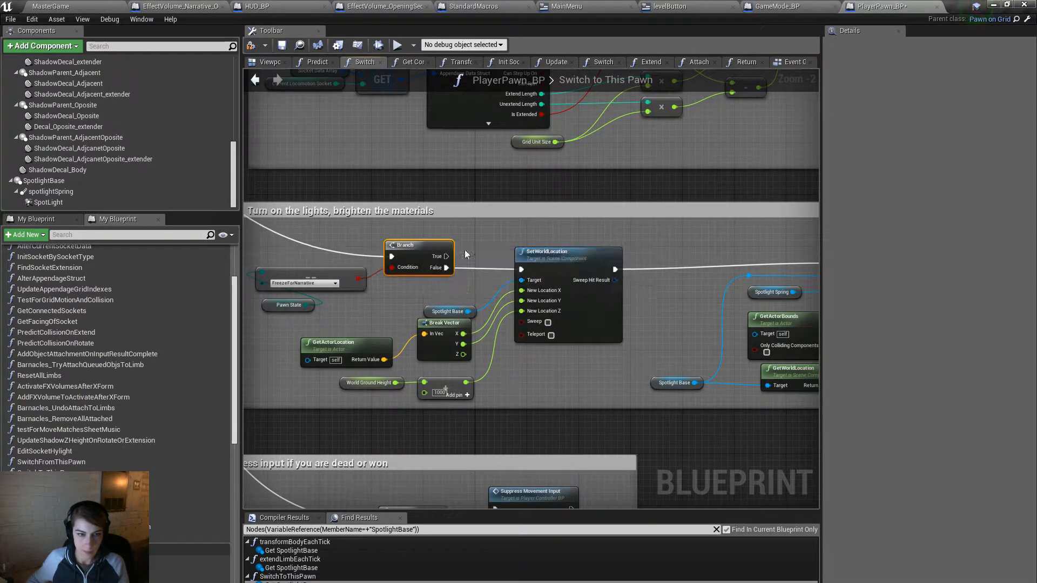
left_click(539, 255)
left_click(653, 326)
Step: Duplicate the Camera Rotation Lag Speed set node, target it at Spotlight Spring, and wire it between SetWorldRotation and Set Visibility
right_click_drag(654, 326, 223, 323)
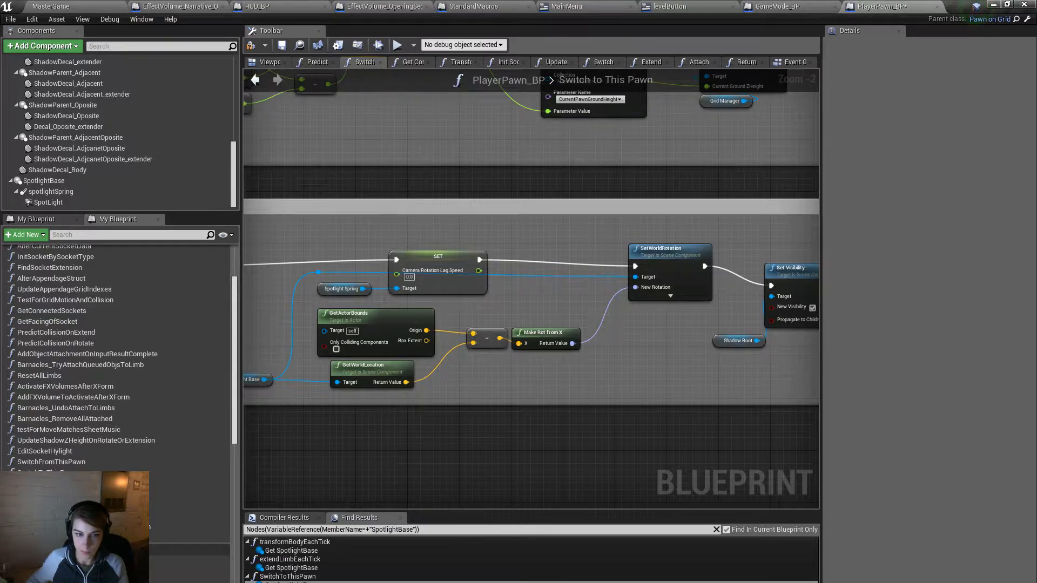
right_click_drag(507, 290, 467, 291)
left_click_drag(638, 249, 578, 250)
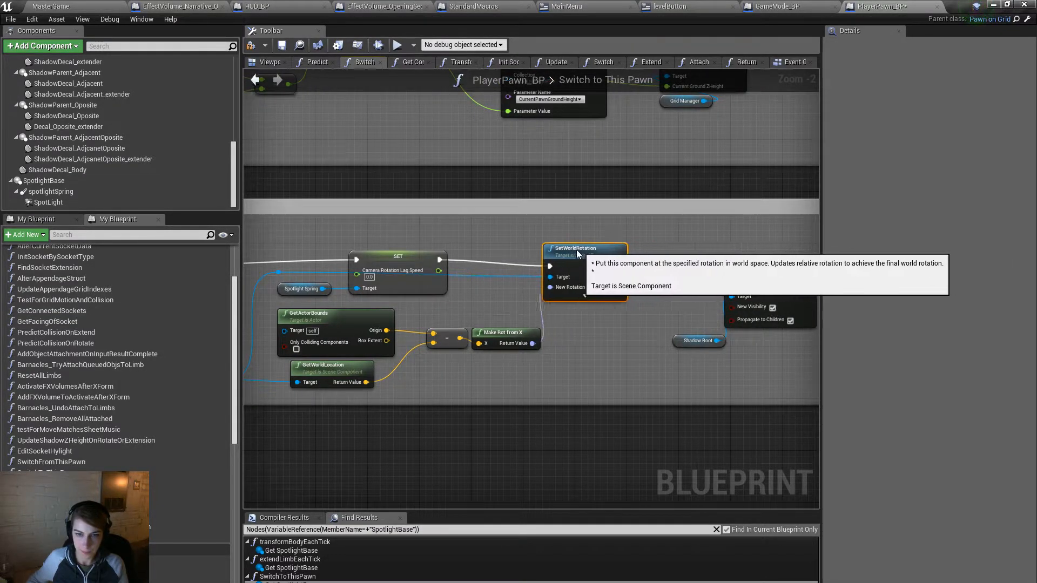
left_click(422, 272)
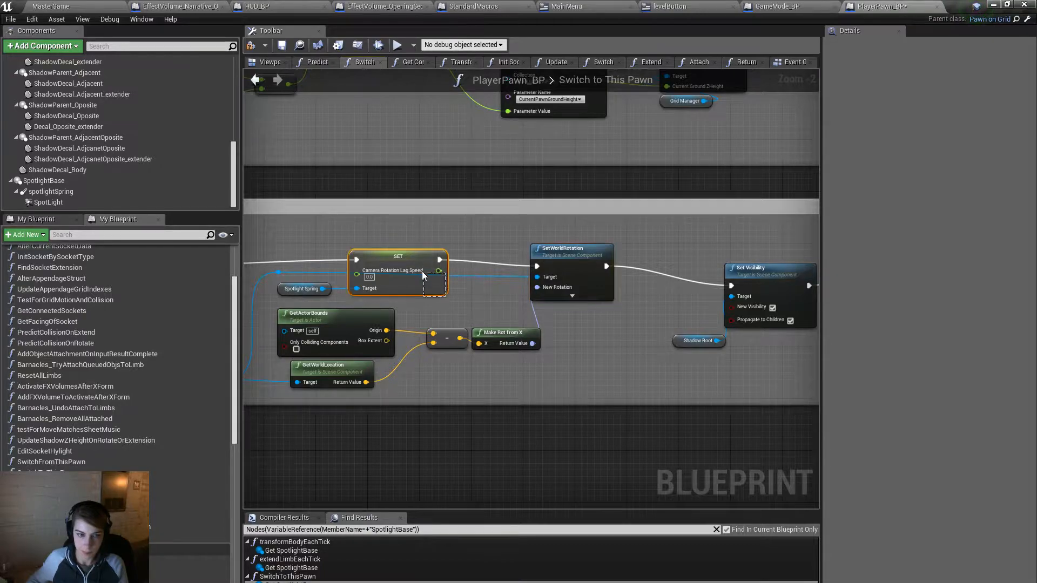
key("ctrl+v")
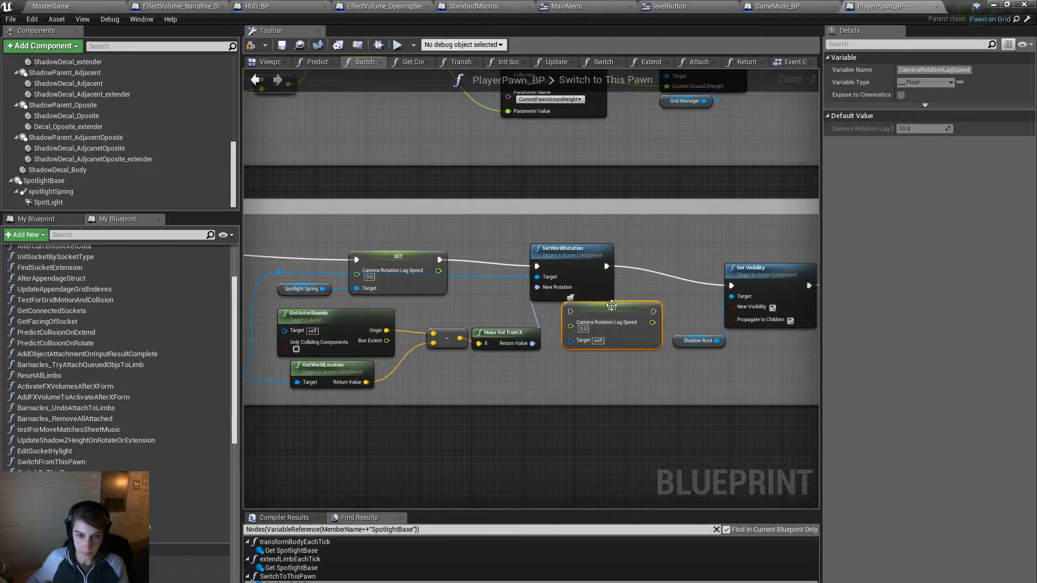
left_click_drag(569, 253, 531, 246)
left_click_drag(323, 289, 585, 345)
left_click_drag(601, 308, 568, 260)
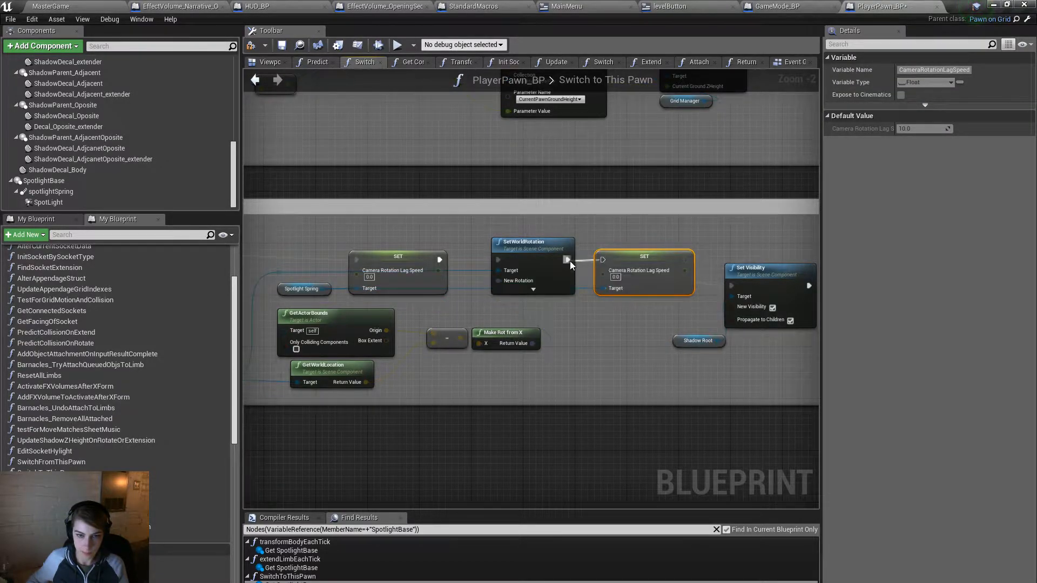
left_click_drag(686, 260, 733, 285)
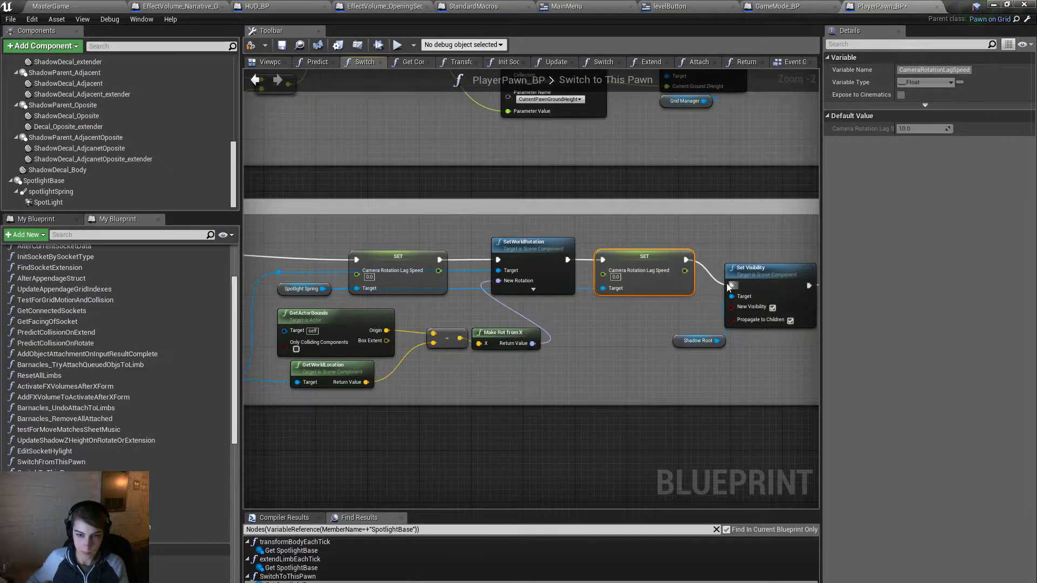
Step: Check spotlightSpring's lag settings and set the second Camera Rotation Lag Speed node to 12
left_click(317, 289)
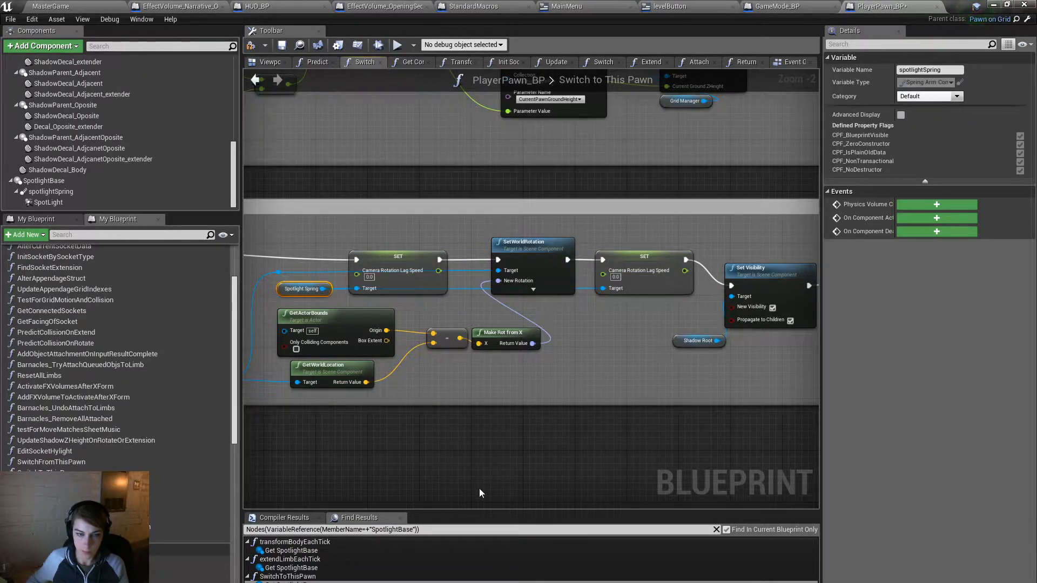
left_click(349, 421)
left_click(78, 190)
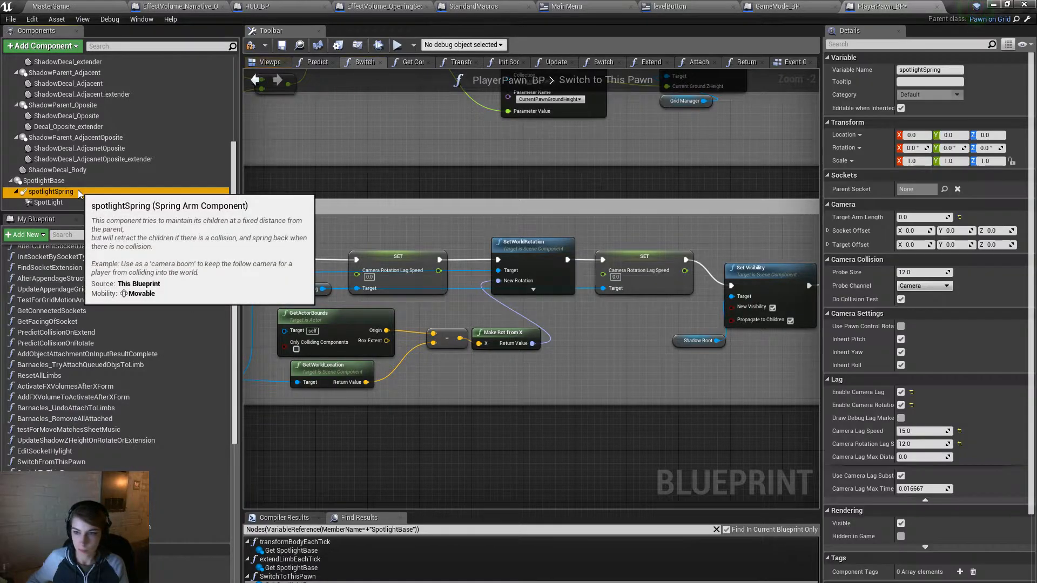
left_click(616, 277)
key("Return")
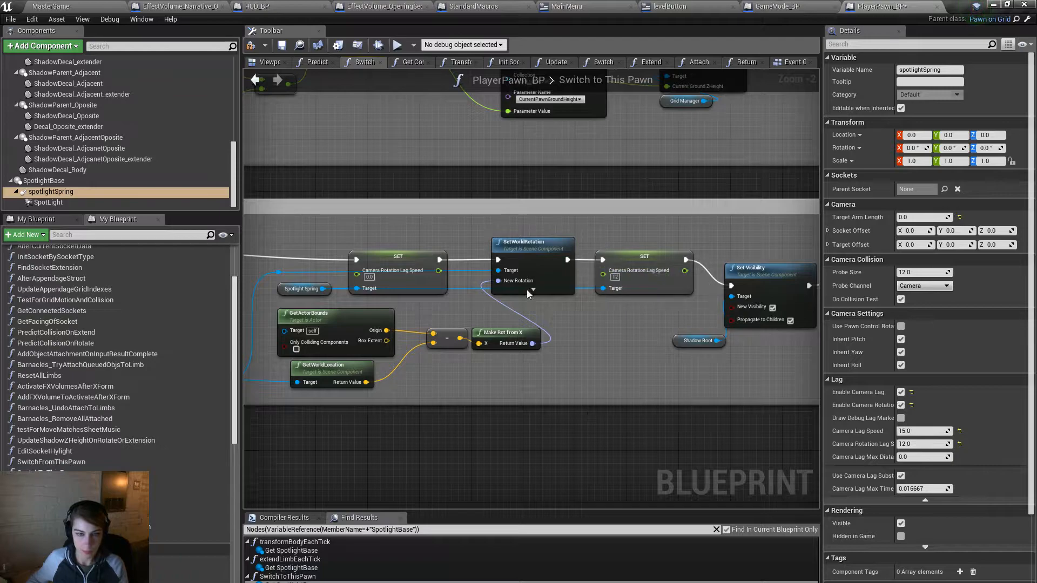
Step: Save PlayerPawn_BP, launch a standalone game preview with the modified blueprints compiled, and quit it from the main menu
left_click(282, 46)
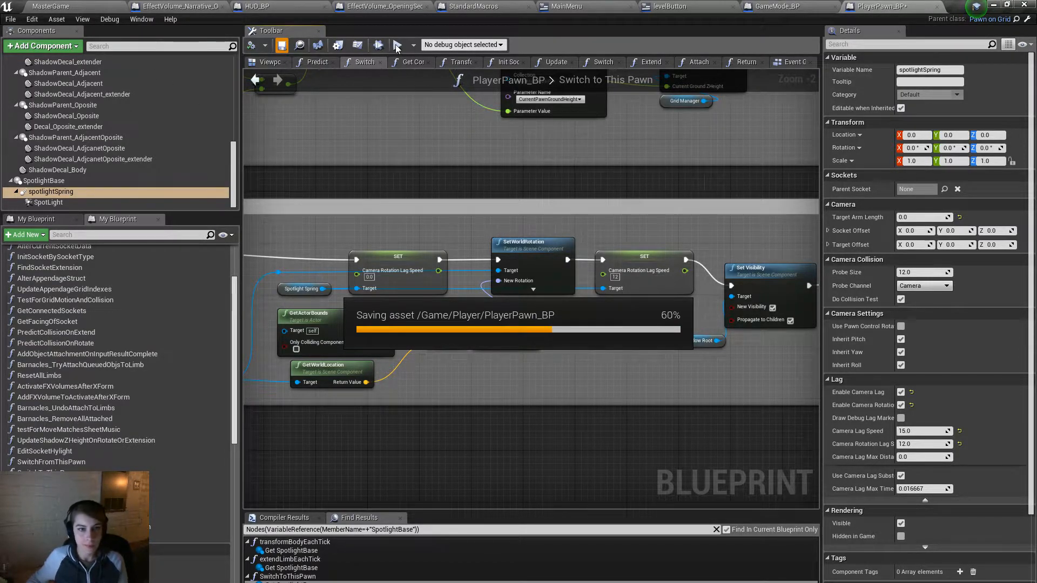
left_click(397, 46)
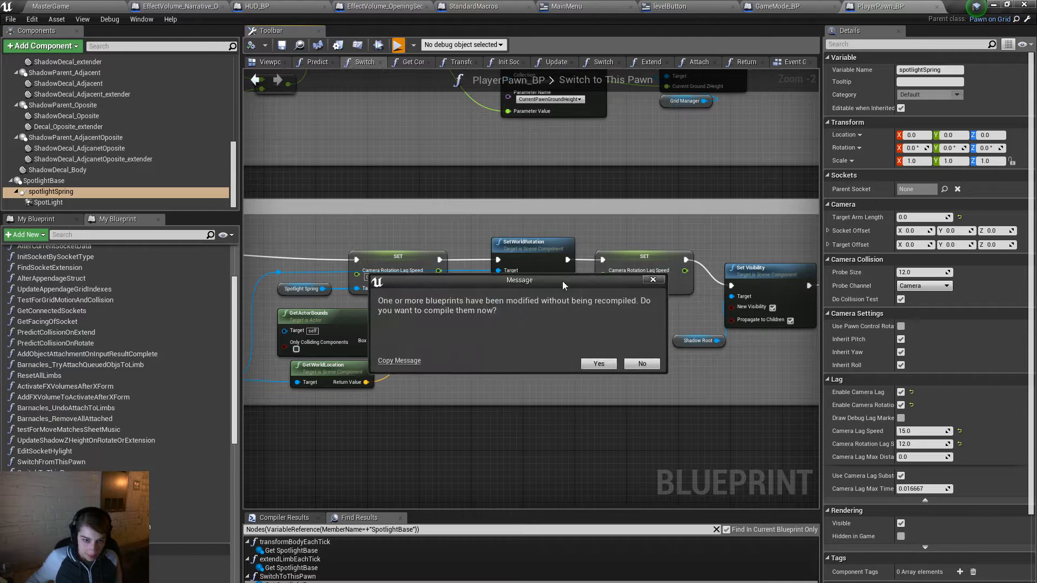
left_click(599, 363)
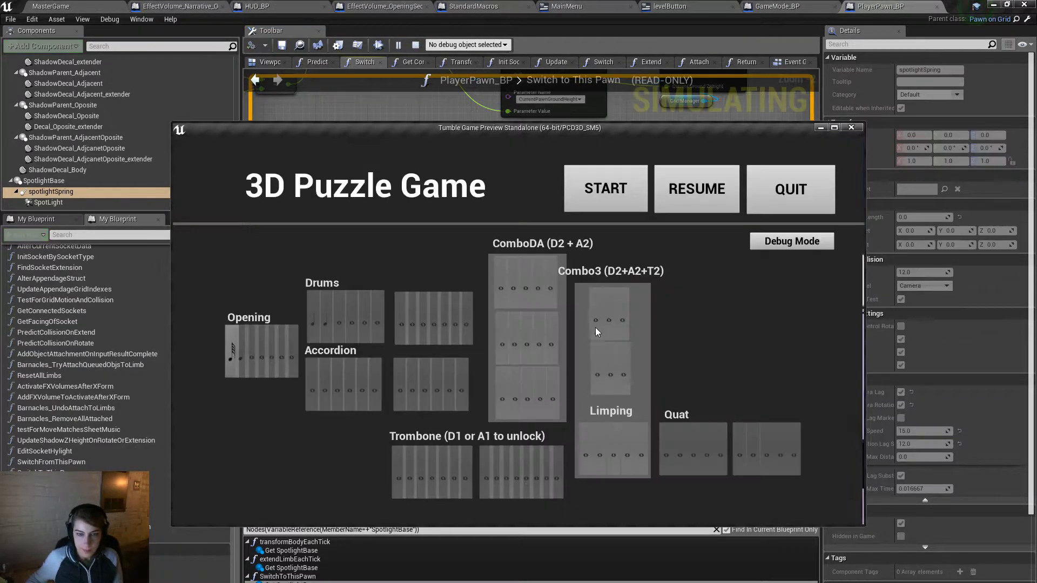
left_click(797, 196)
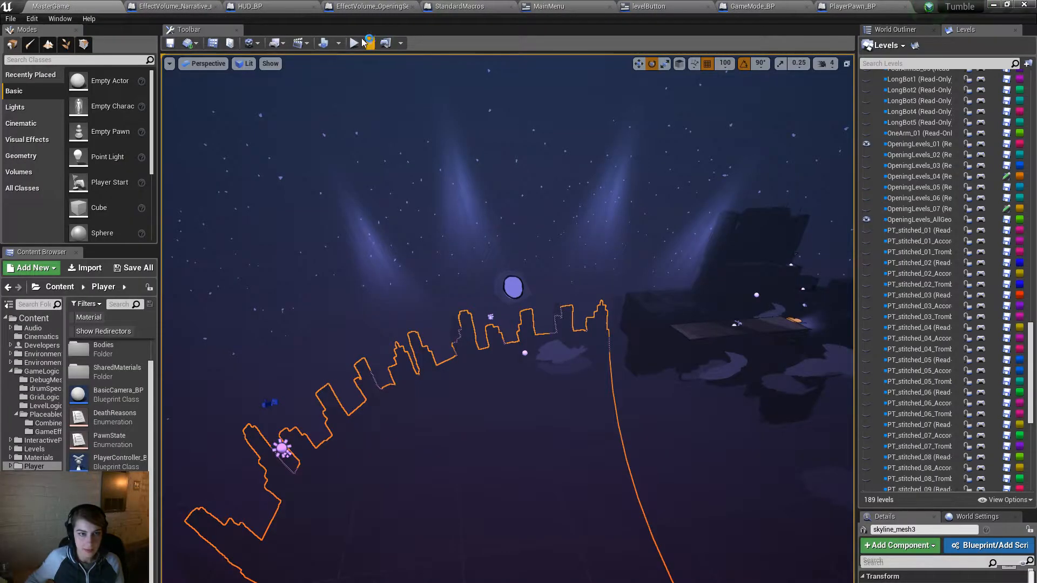
Step: Run the game from the MasterGame level editor, compiling the blueprints, to check the spotlight on the pawn, and stop it
left_click(355, 44)
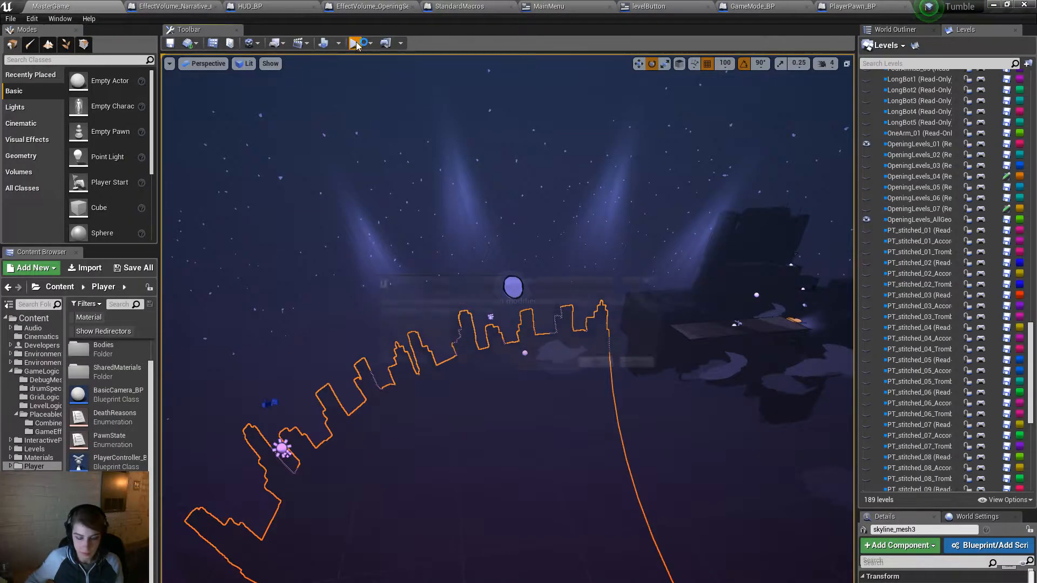
left_click(597, 364)
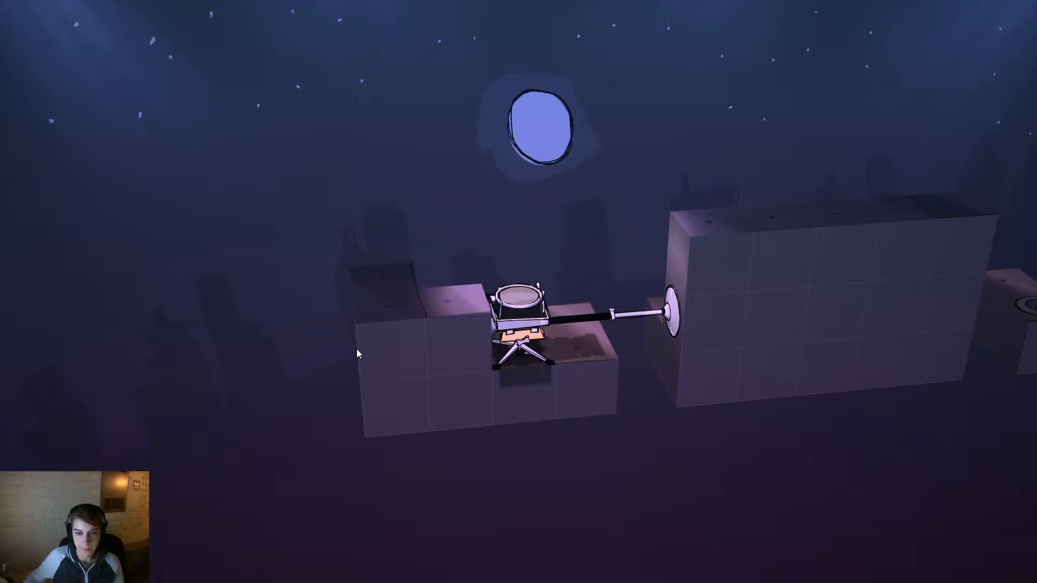
key("Escape")
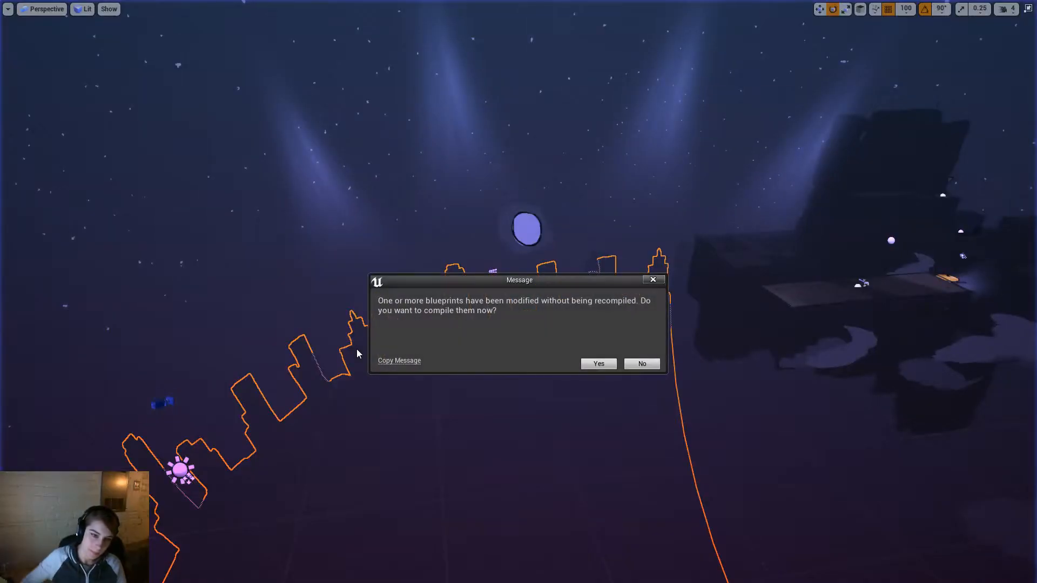
Step: Run the game again in Debug Mode, open a level from the second Quat group to check the spotlight, and stop it
left_click(598, 364)
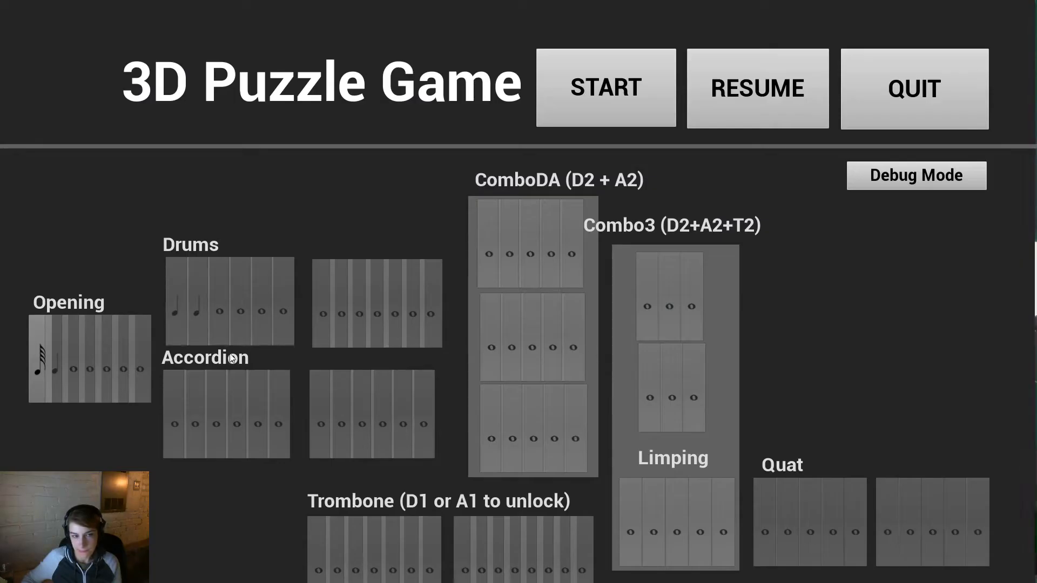
left_click(881, 181)
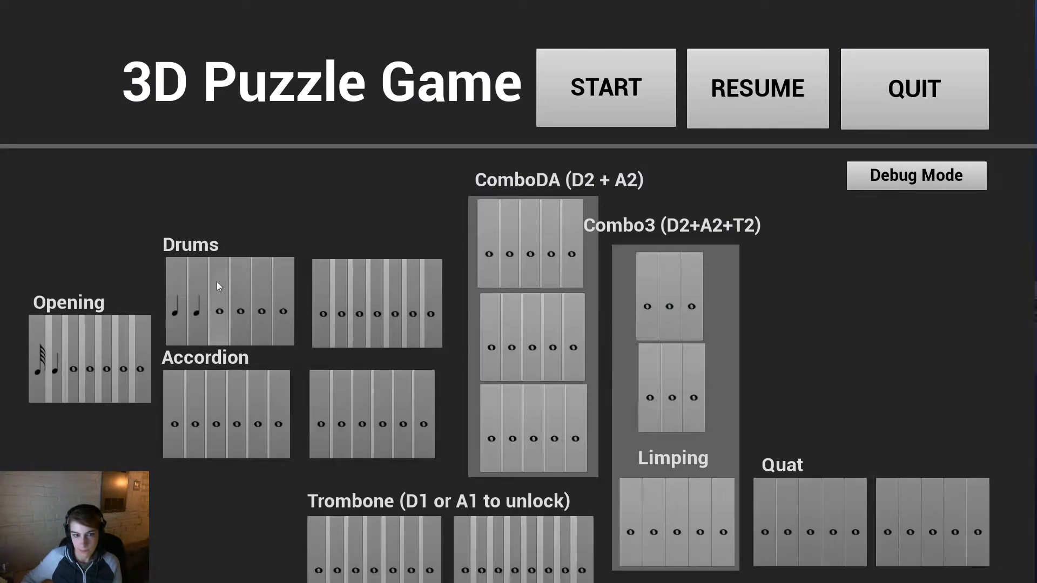
left_click(929, 539)
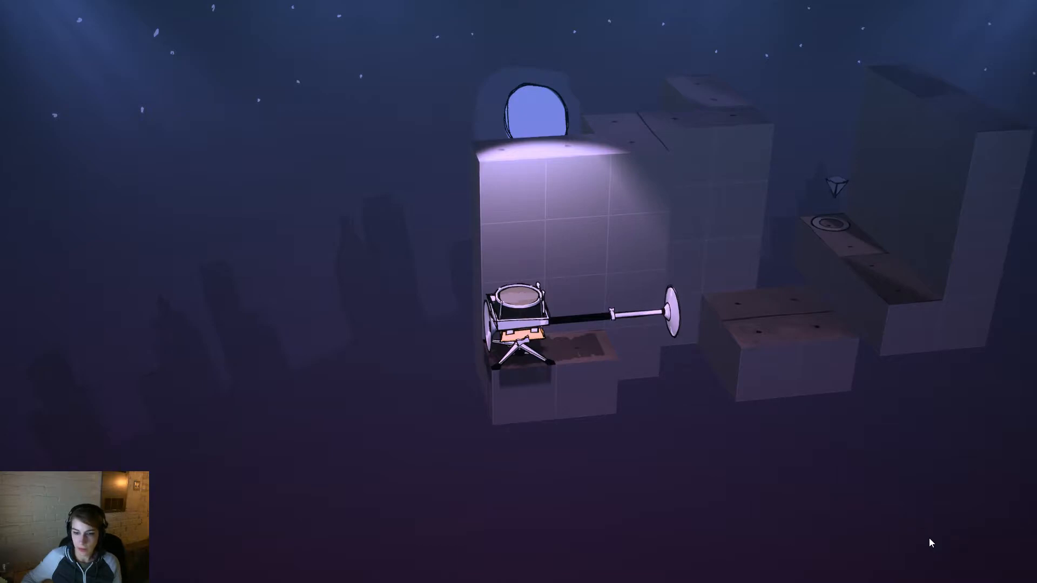
key("Escape")
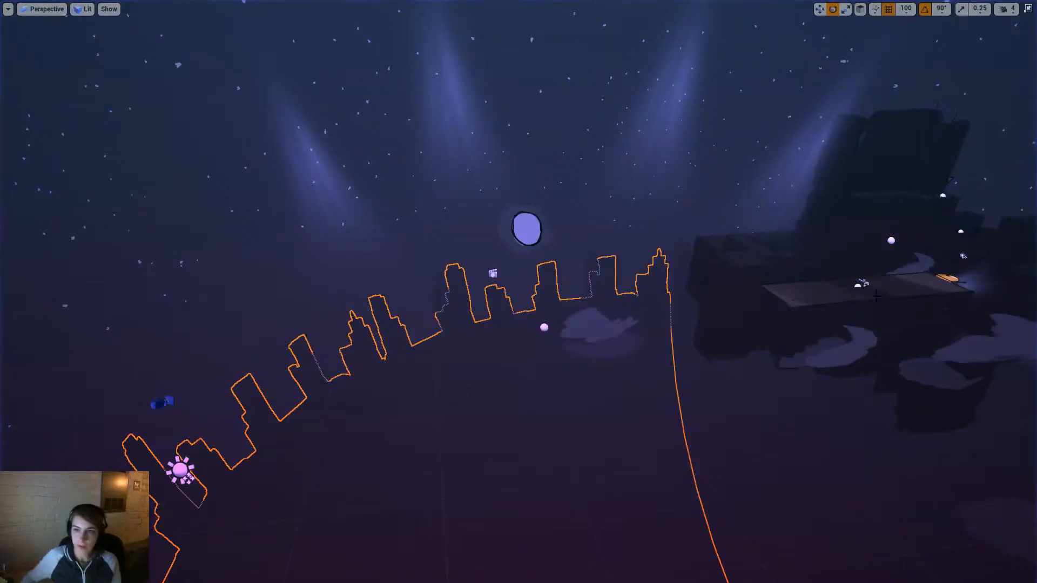
Step: Return to PlayerPawn_BP's Switch to This Pawn and move the first Camera Rotation Lag Speed node, reroute point and Spotlight Spring reference to make room before SetWorldRotation
left_click(1023, 13)
left_click(1028, 9)
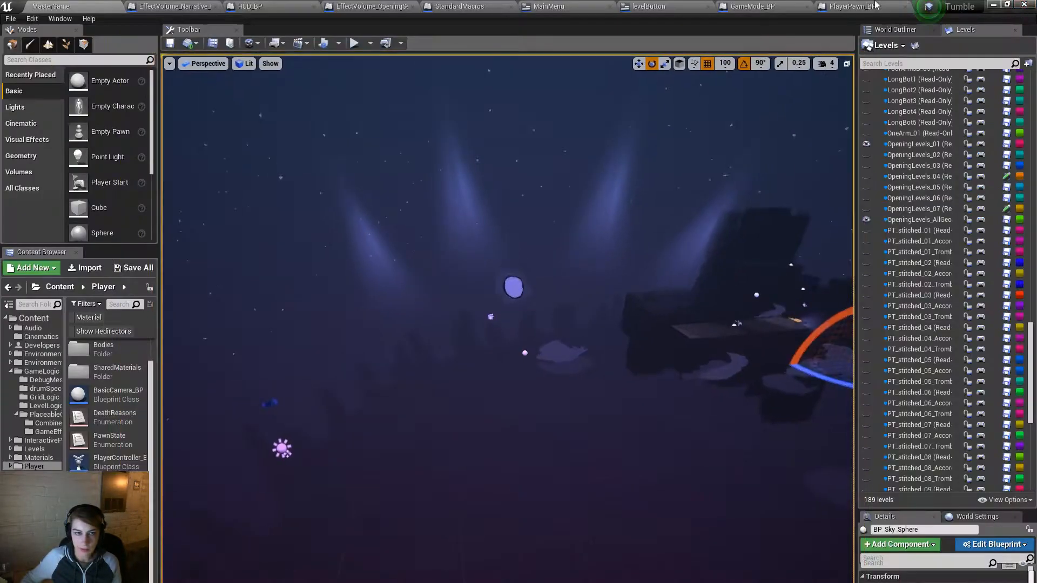
left_click(861, 7)
right_click_drag(612, 307, 727, 281)
left_click_drag(384, 216, 516, 269)
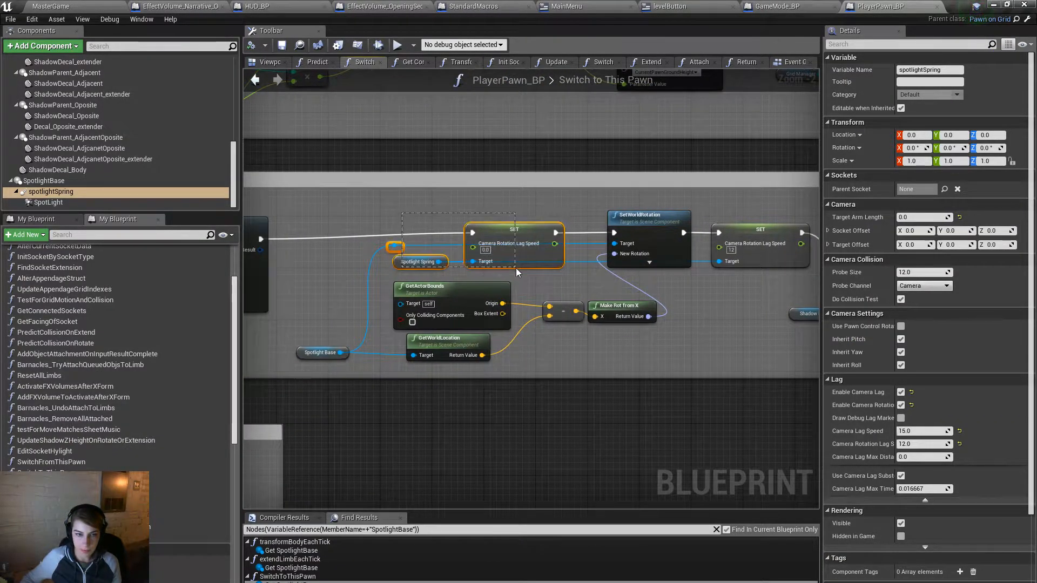
left_click(449, 227)
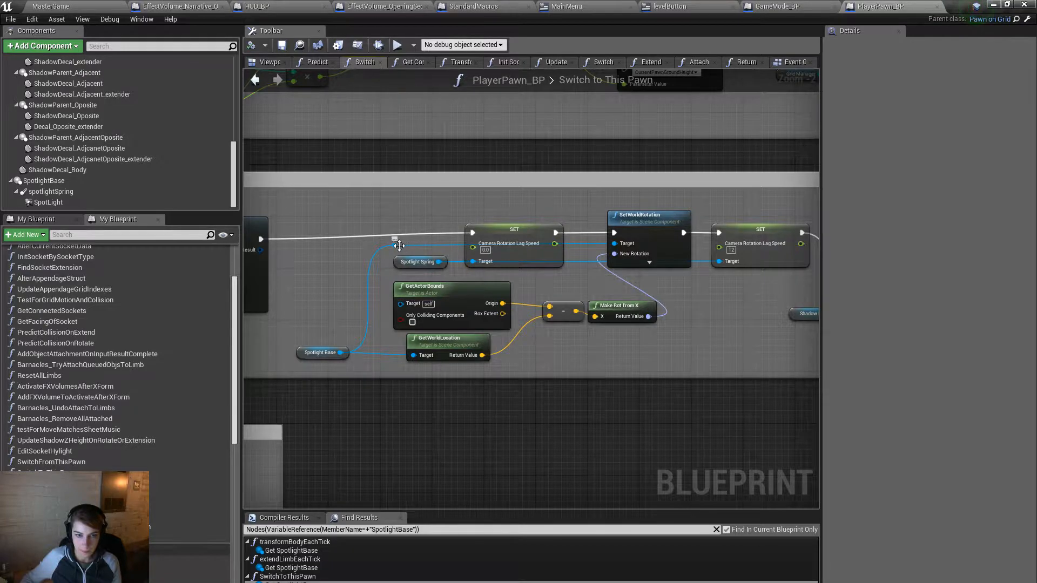
left_click_drag(505, 226, 413, 199)
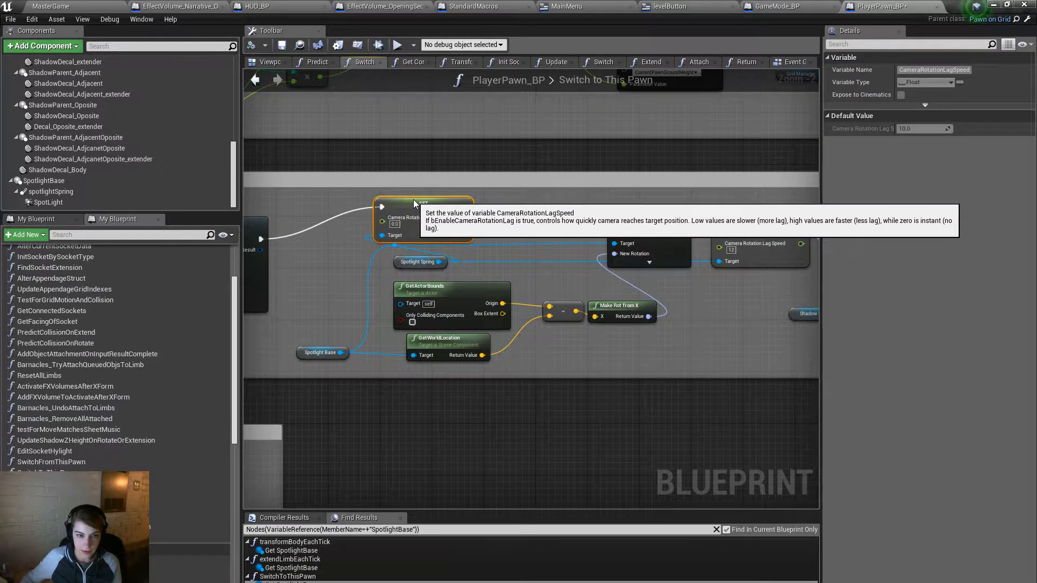
left_click(395, 248)
left_click_drag(422, 263, 364, 282)
left_click(430, 261)
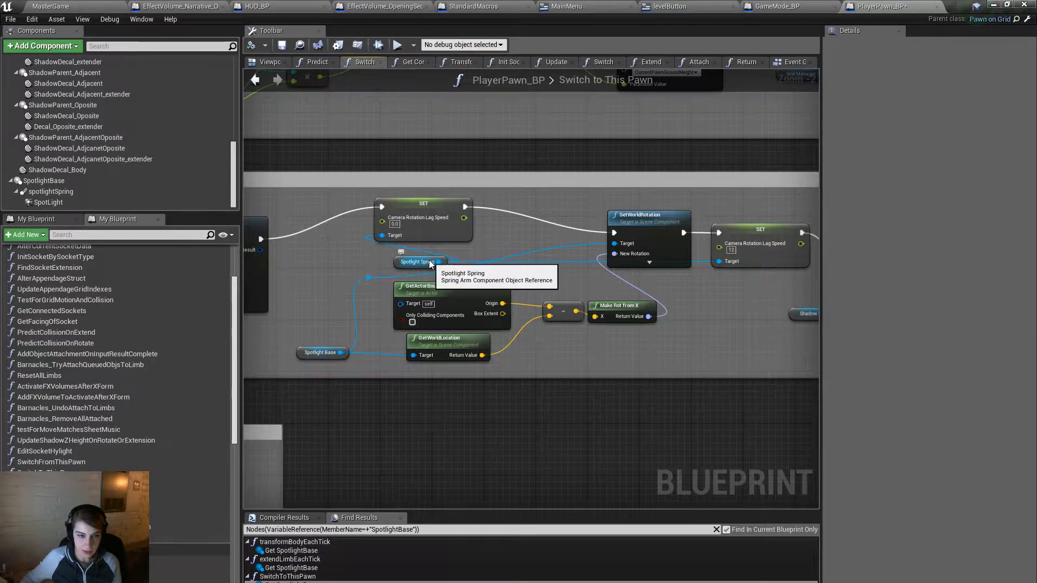
Step: Add a Set Camera Lag Speed node for Spotlight Spring and wire it between the first Camera Rotation Lag Speed node and SetWorldRotation
left_click_drag(430, 262, 456, 258)
type("lag speed")
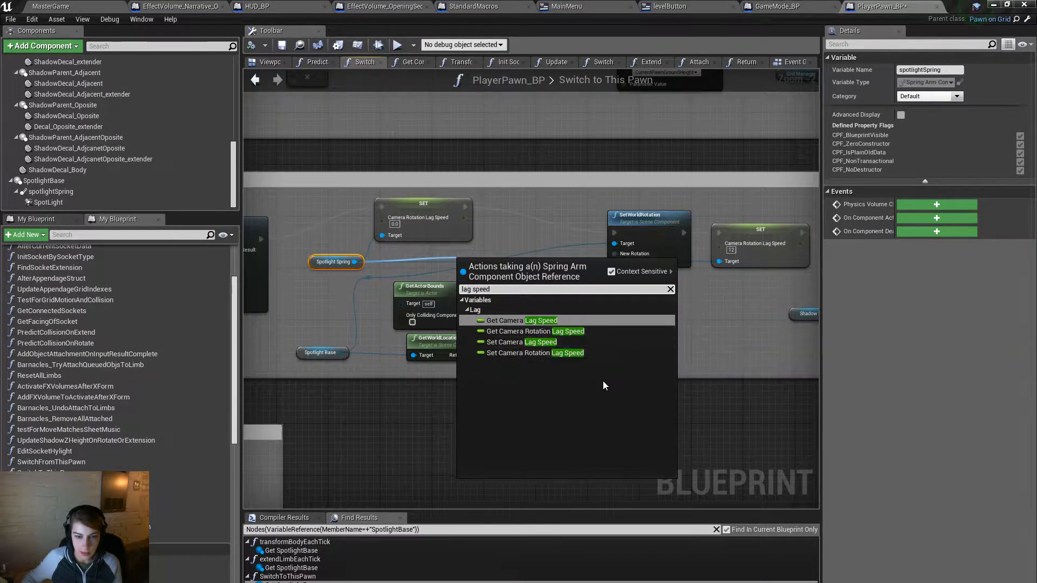
left_click_drag(481, 260, 465, 208)
left_click_drag(575, 207, 613, 233)
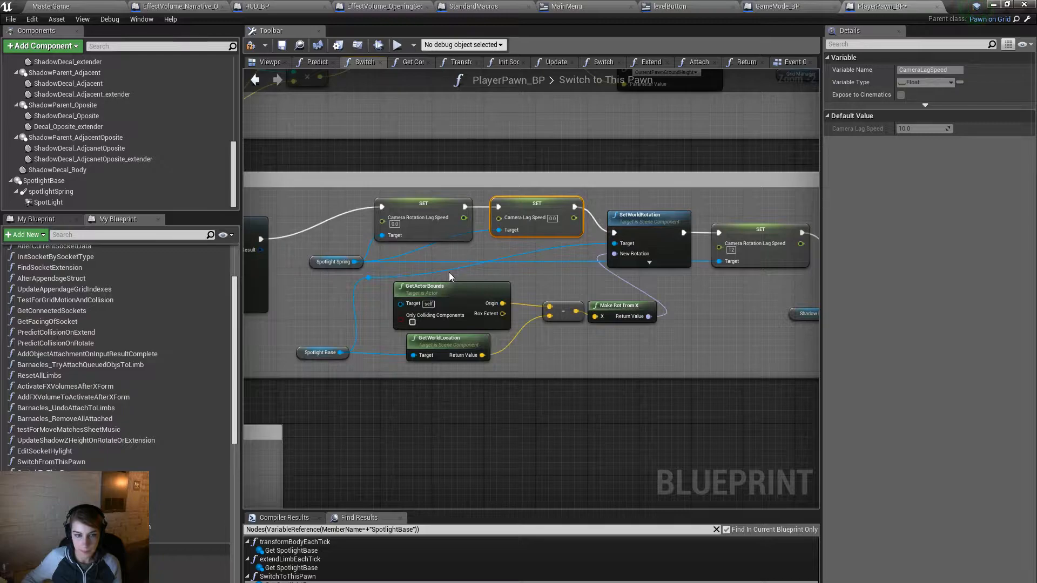
Step: Copy the Camera Lag Speed set node, shift the spotlight rotation group back, and align the second Camera Rotation Lag Speed node after SetWorldRotation
right_click_drag(585, 261, 504, 263)
left_click_drag(273, 264, 279, 264)
left_click(465, 233)
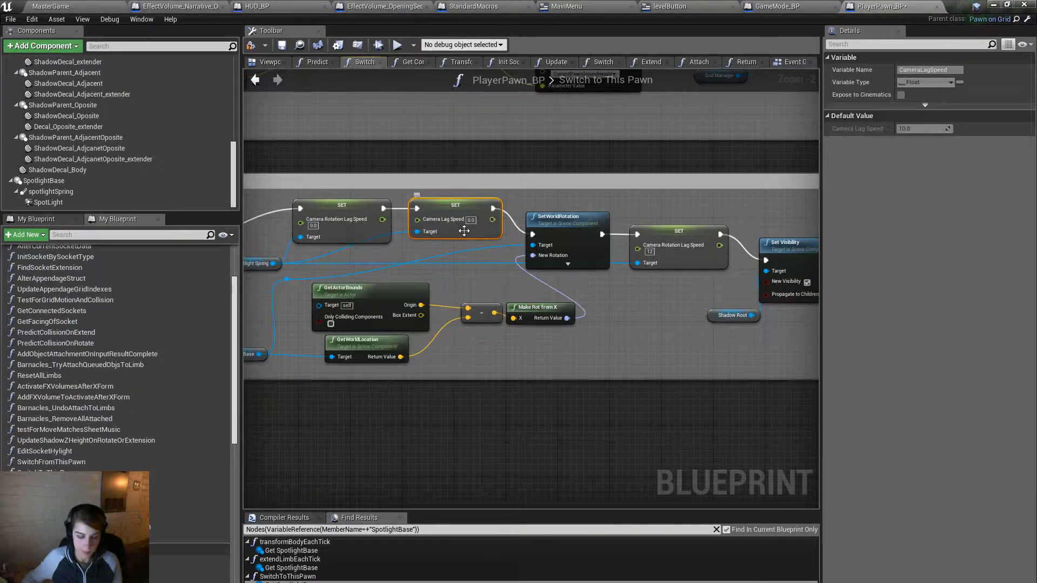
left_click(649, 313)
right_click_drag(649, 313, 763, 304)
left_click_drag(704, 336, 331, 192)
left_click_drag(333, 189, 697, 354)
left_click_drag(455, 203, 426, 215)
right_click_drag(805, 236, 582, 224)
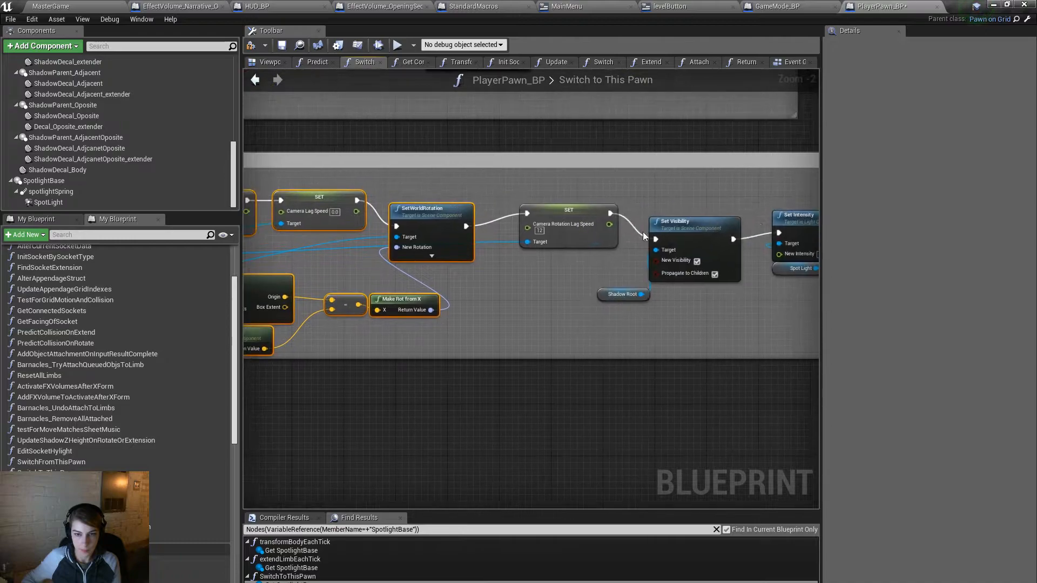
left_click_drag(589, 224, 550, 236)
Step: Shift Set Visibility, Set Intensity and the ForEachLoop group further along the row to leave a gap after the second Camera Rotation Lag Speed node
right_click_drag(637, 239, 406, 240)
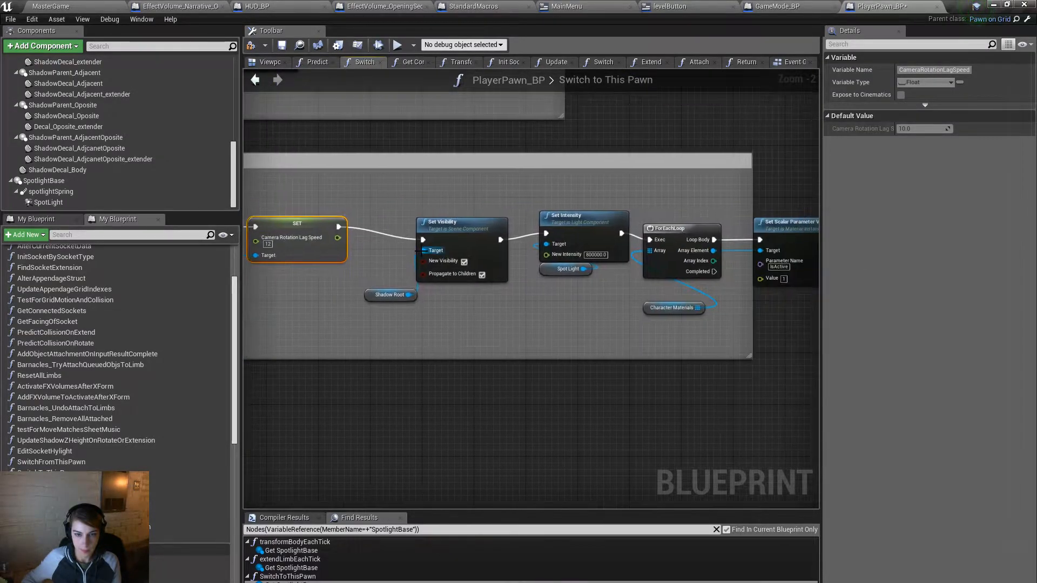
scroll(407, 238, "down", 1)
left_click_drag(396, 222, 799, 314)
left_click_drag(647, 231, 714, 221)
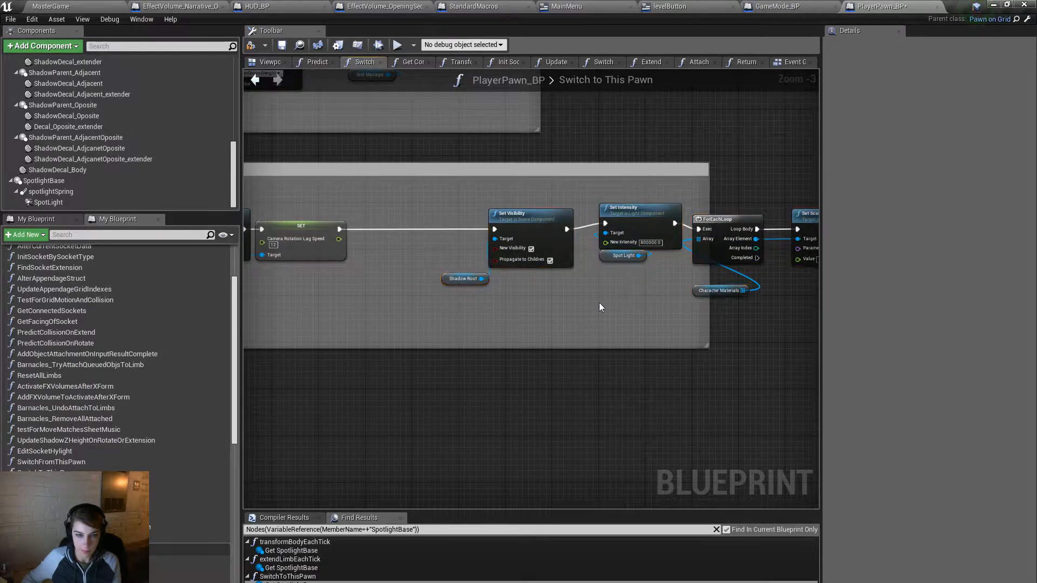
Step: Paste the Camera Lag Speed set node and wire it between the second Camera Rotation Lag Speed node and Set Visibility
key("ctrl+v")
left_click_drag(603, 306, 382, 225)
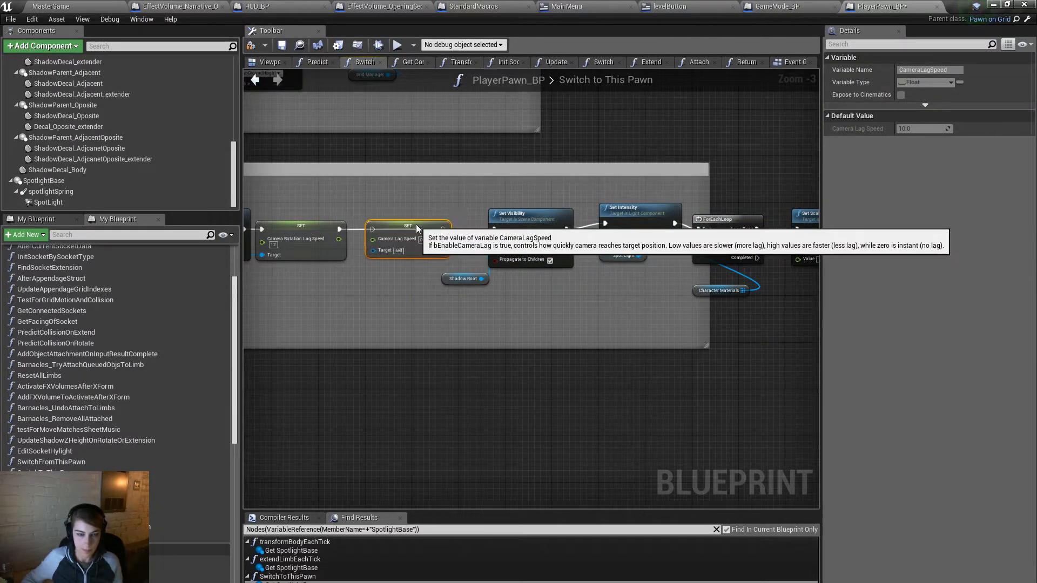
left_click_drag(501, 229, 442, 228)
right_click_drag(442, 230, 581, 211)
left_click_drag(538, 231, 571, 232)
left_click_drag(498, 230, 515, 233)
left_click_drag(604, 228, 617, 228)
Step: Connect Spotlight Spring to the pasted Camera Lag Speed node's target and show the spotlightSpring component's lag settings
right_click_drag(577, 290, 737, 274)
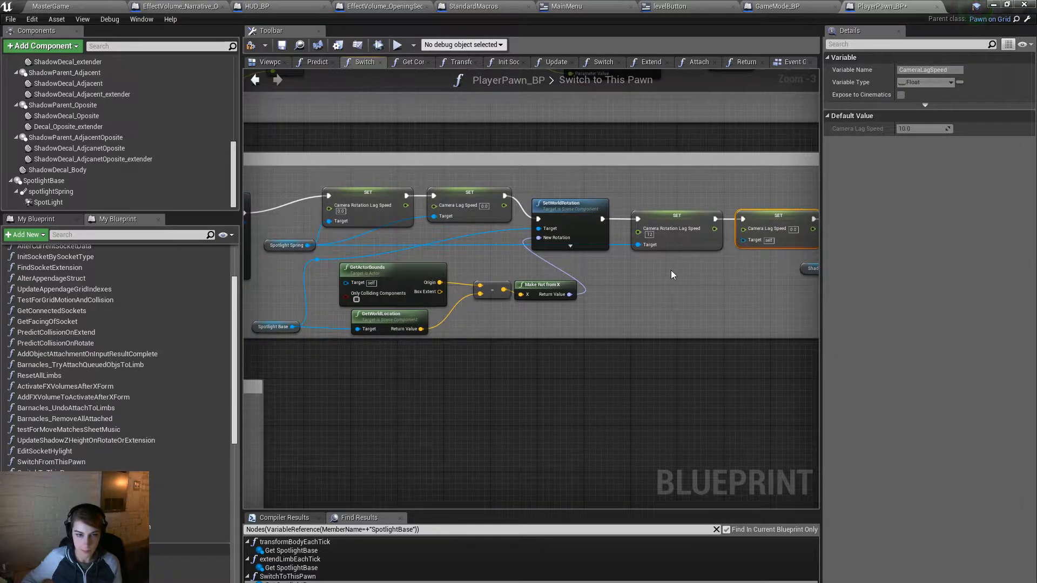
left_click_drag(744, 241, 307, 245)
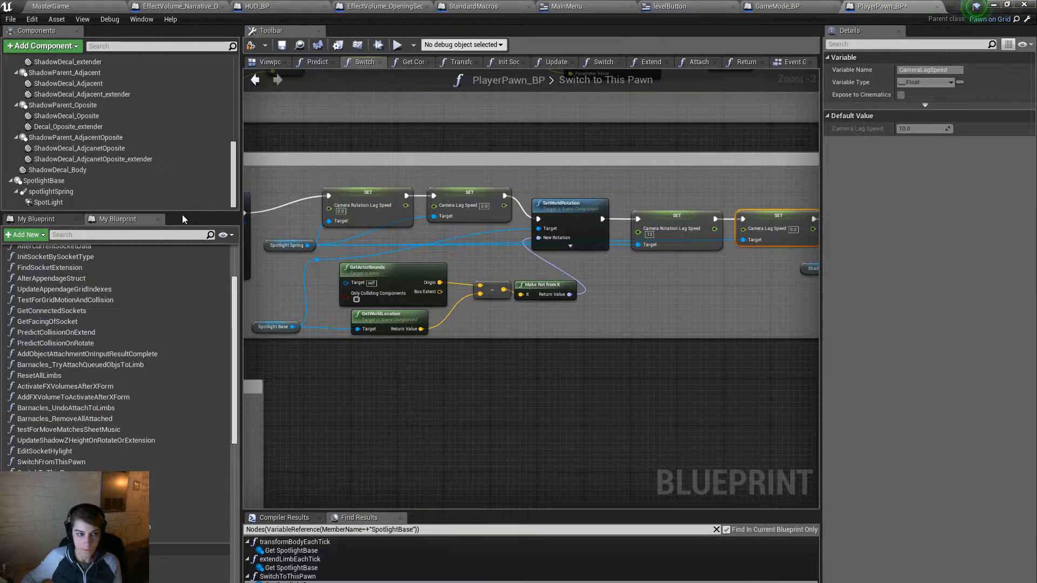
left_click(157, 194)
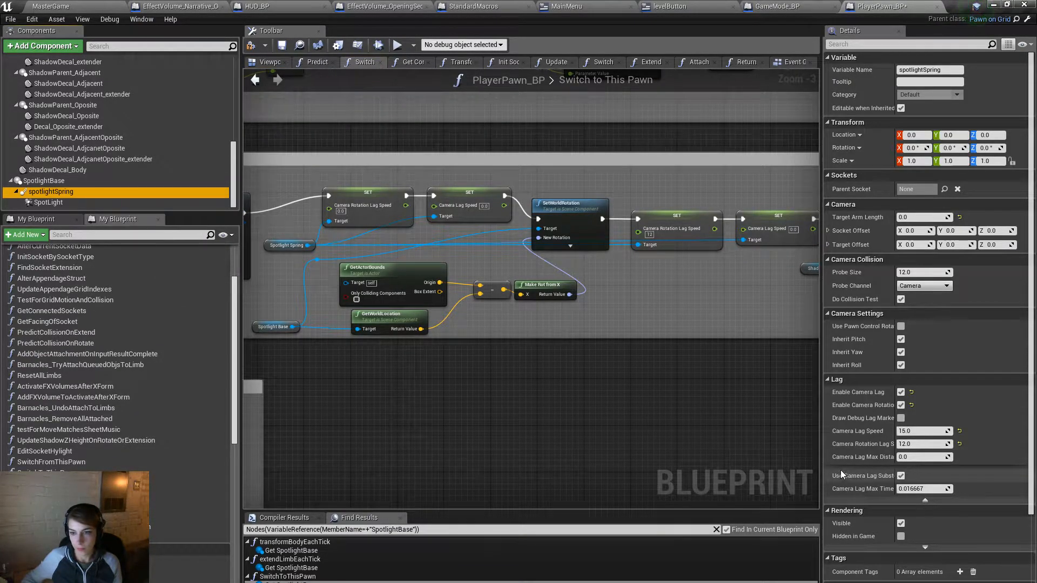
Step: Set the Camera Lag Speed node after SetWorldRotation to 15 and save PlayerPawn_BP
right_click_drag(676, 377, 522, 375)
left_click(642, 232)
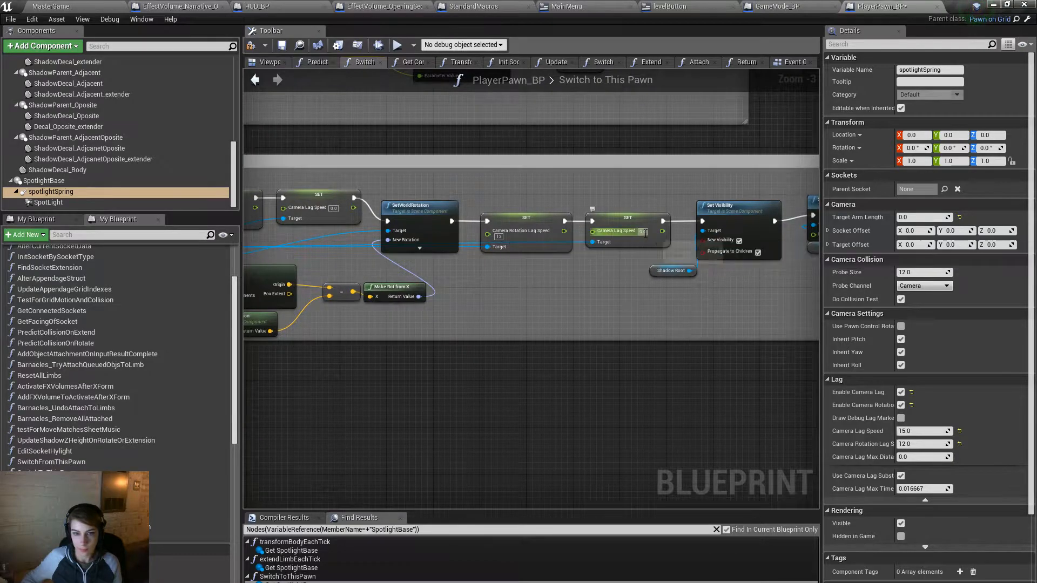
type("15")
key("Return")
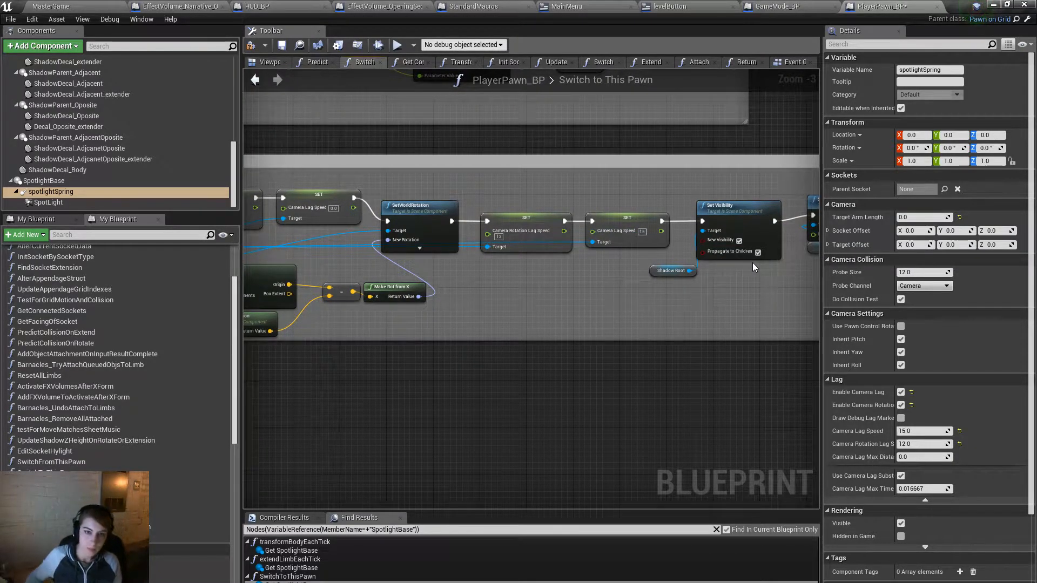
left_click(281, 46)
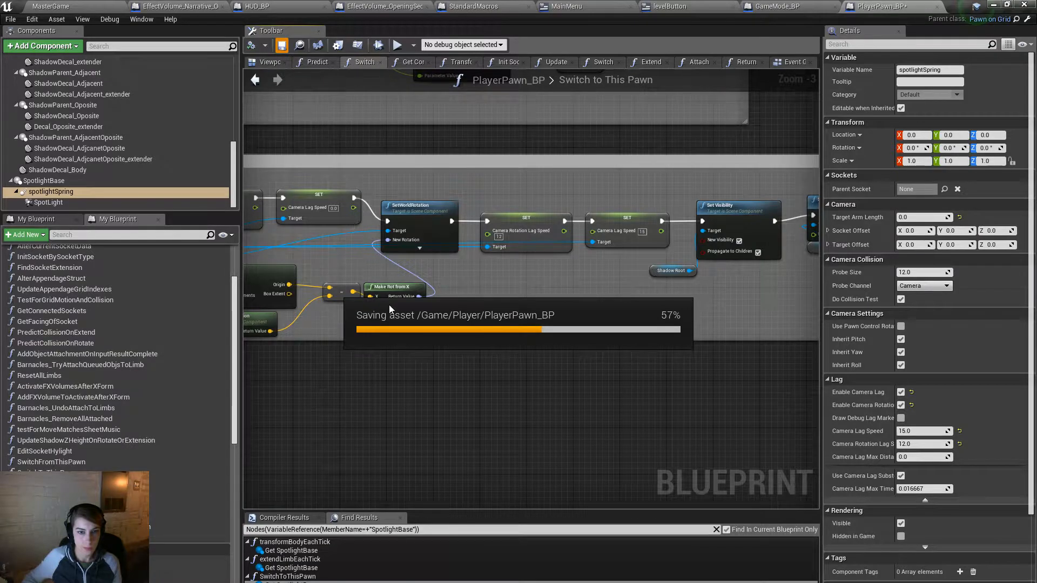
Step: Play MasterGame with the modified blueprints compiled, turn on Debug Mode and load the first Drums level to check the spotlight
left_click(75, 5)
left_click(354, 43)
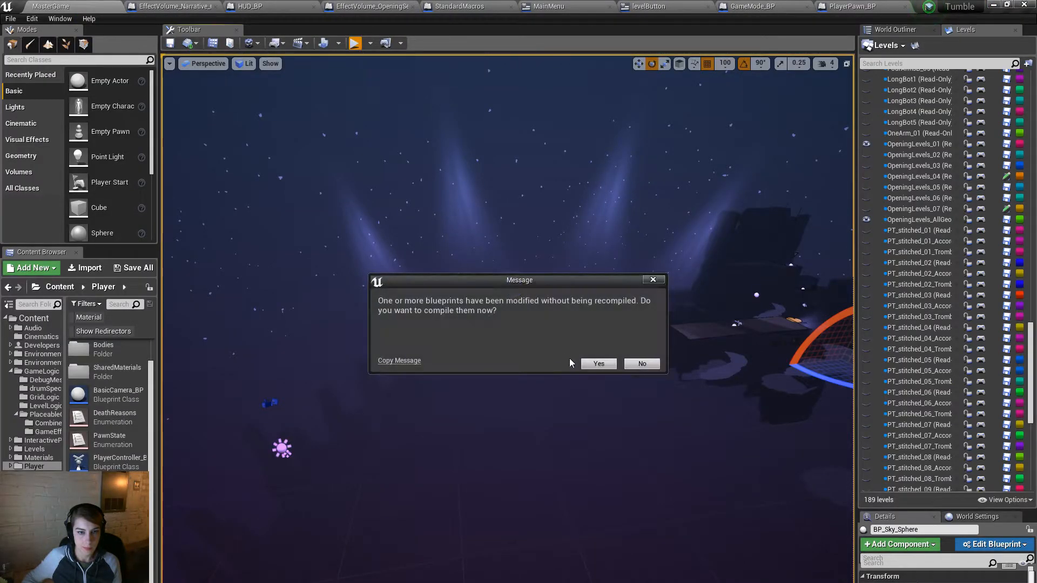
left_click(595, 365)
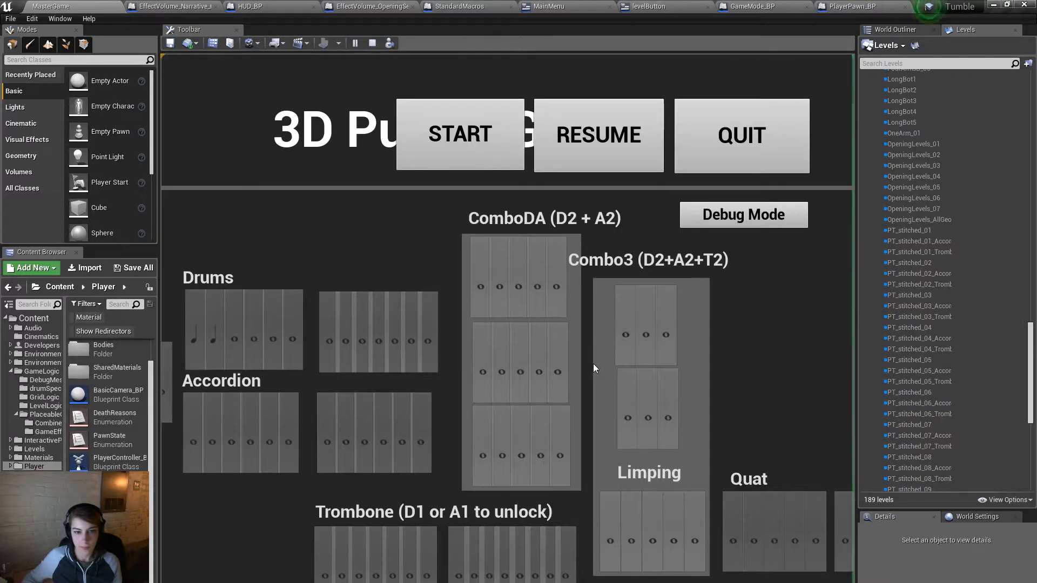
left_click(783, 216)
left_click(192, 345)
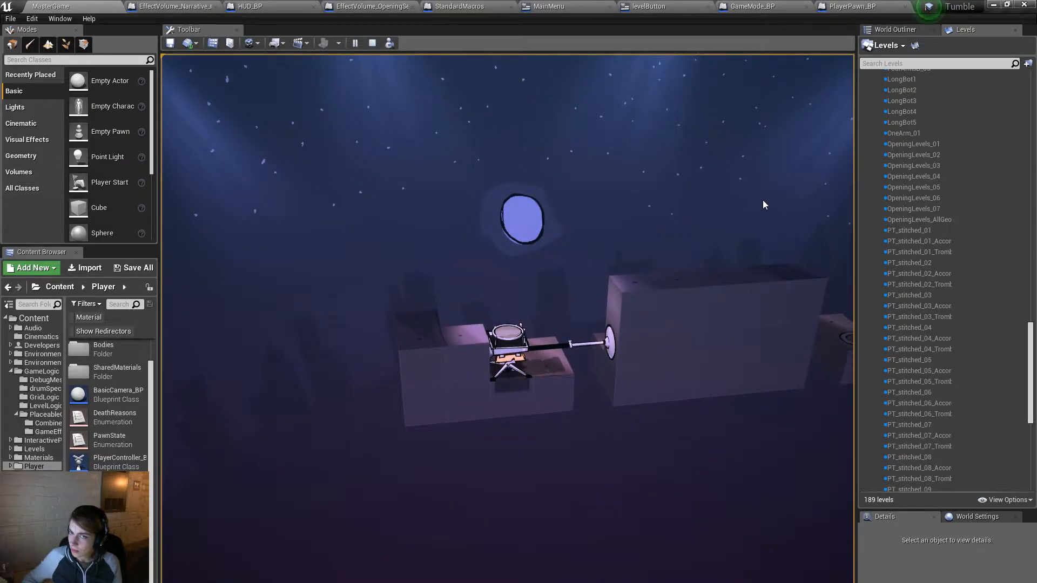
Step: Stop the play session and rewire PlayerPawn_BP so Branch False runs the two zero-lag set nodes before SetWorldLocation, which leads into SetWorldRotation
left_click(873, 7)
right_click_drag(390, 415, 631, 425)
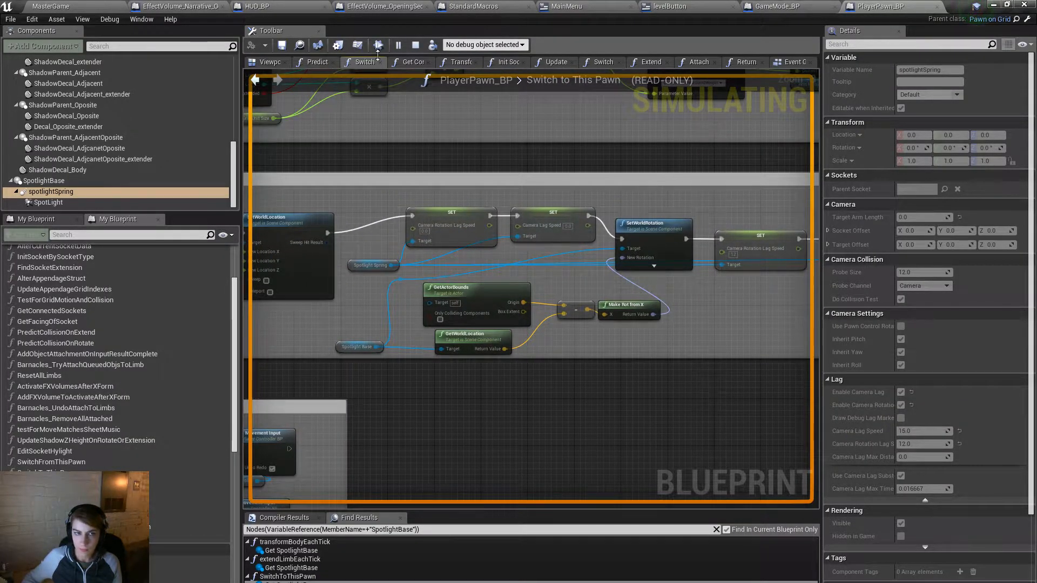
left_click(415, 45)
right_click_drag(503, 268, 678, 277)
left_click_drag(590, 233, 745, 278)
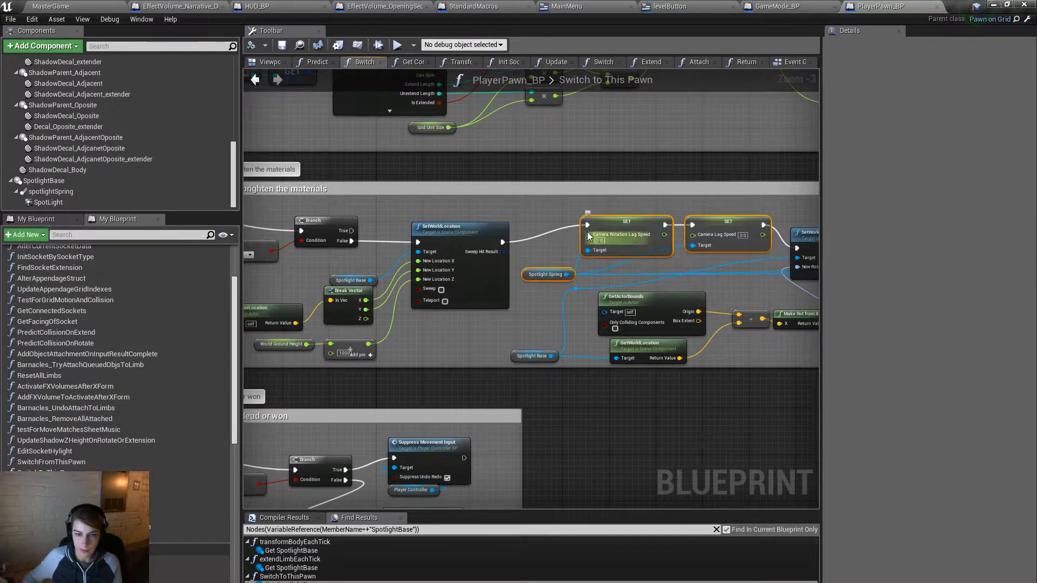
left_click_drag(417, 242, 503, 242)
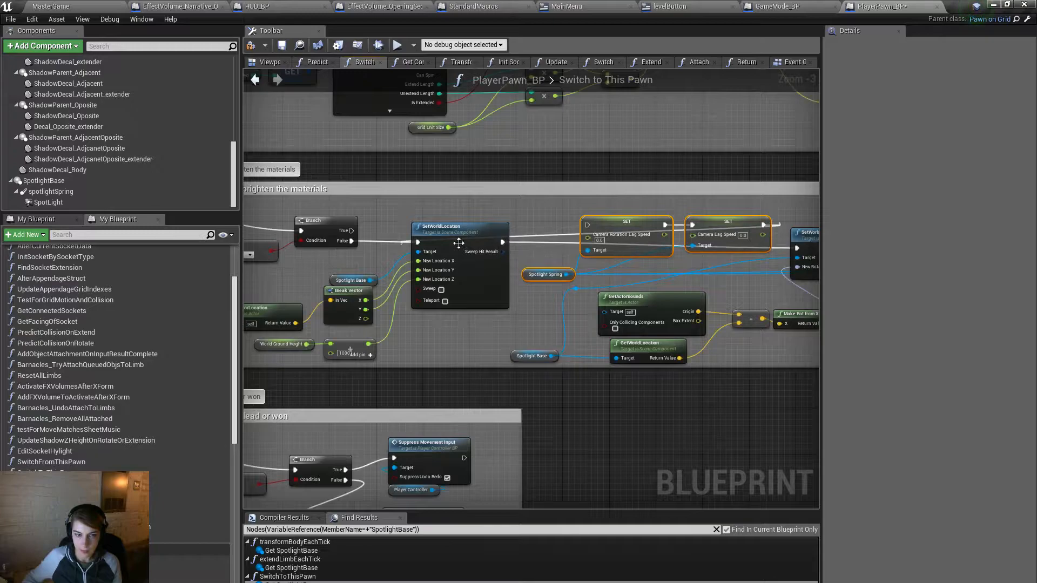
left_click_drag(349, 232, 590, 226)
Step: Move the two zero-lag set nodes above SetWorldLocation and the GetActorBounds rotation group lower to clear space
left_click_drag(729, 261, 486, 161)
right_click_drag(603, 314, 474, 276)
left_click_drag(684, 319, 414, 254)
left_click_drag(506, 260, 576, 330)
right_click_drag(410, 263, 546, 274)
left_click(594, 305)
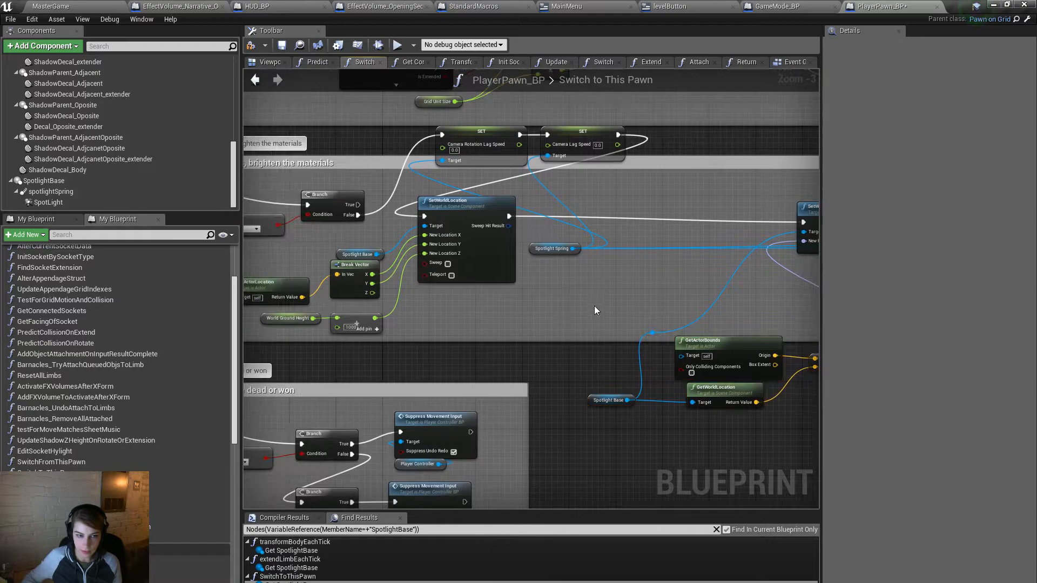
Step: Shift SetWorldLocation and its input nodes along, and place the zero-lag set nodes and Spotlight Spring between Branch and SetWorldLocation
left_click(277, 221)
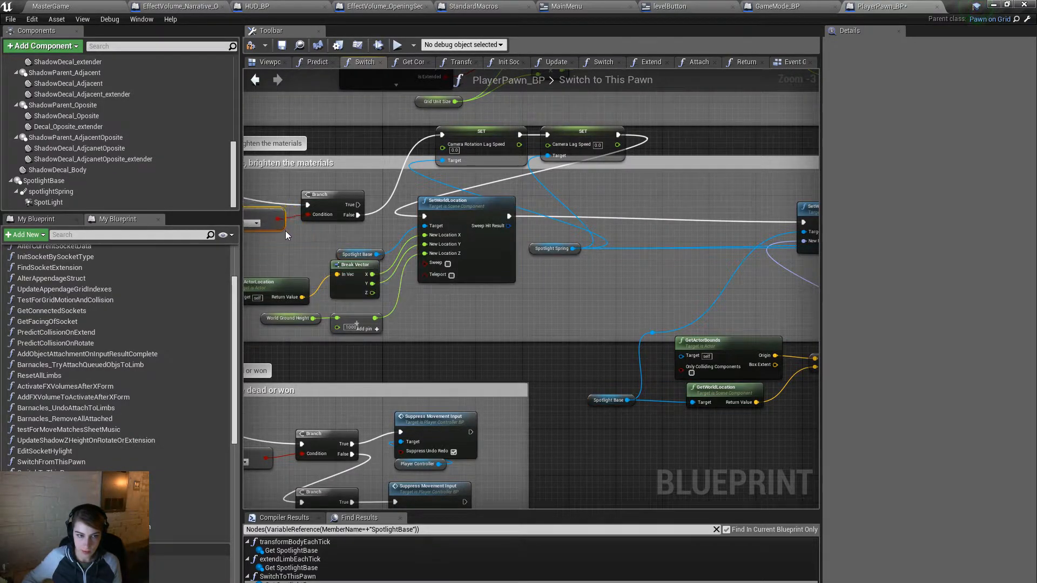
left_click_drag(311, 240, 472, 284)
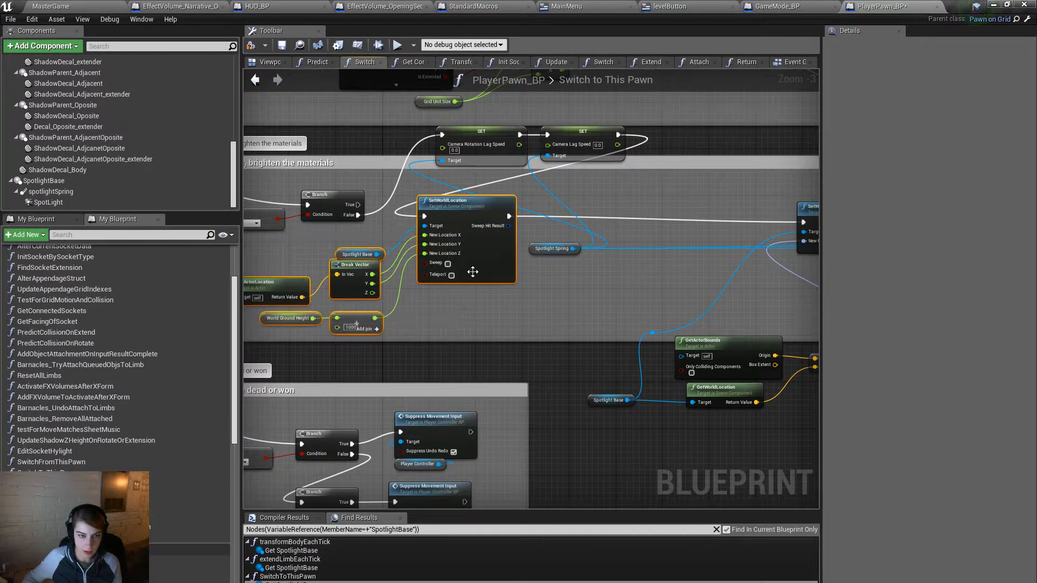
left_click_drag(478, 210, 669, 225)
left_click_drag(585, 209, 506, 150)
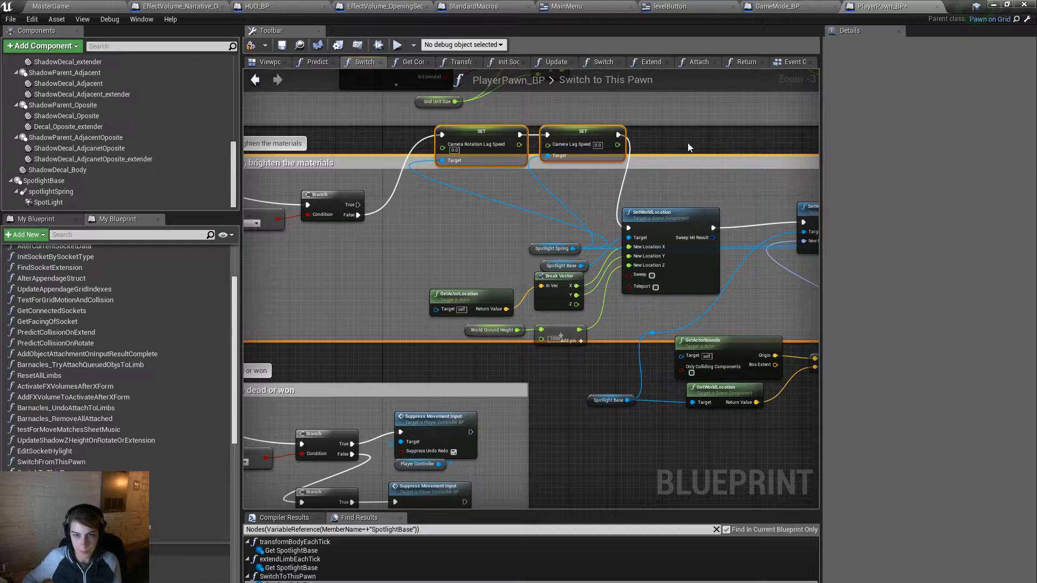
left_click_drag(475, 135, 422, 199)
left_click_drag(540, 251, 334, 273)
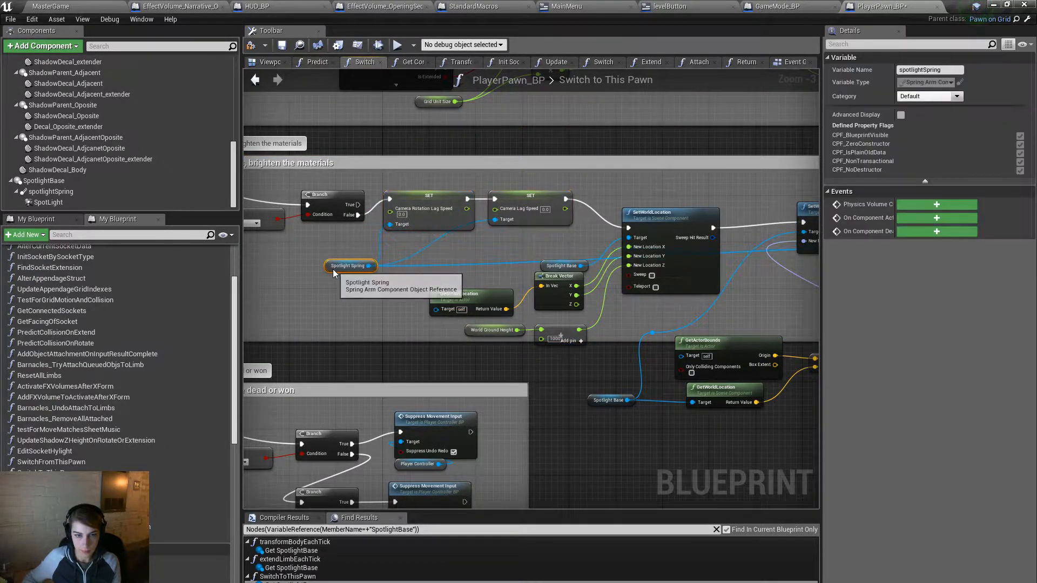
Step: Paste a second Spotlight Spring getter beside SetWorldRotation and connect it to both lag-restoring set nodes' targets
right_click_drag(597, 259, 279, 264)
left_click(620, 304)
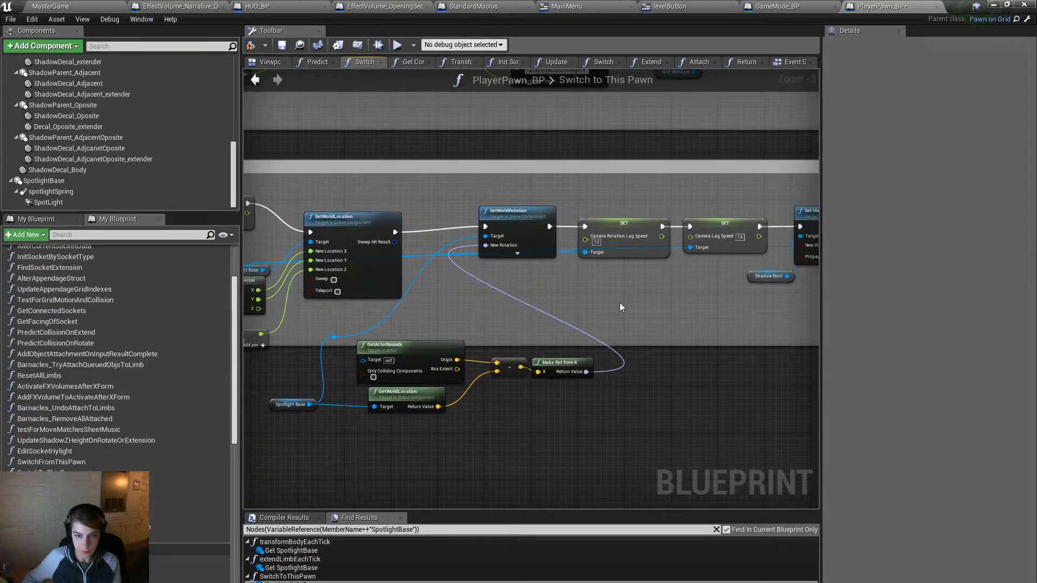
key("ctrl+v")
left_click_drag(658, 306, 692, 249)
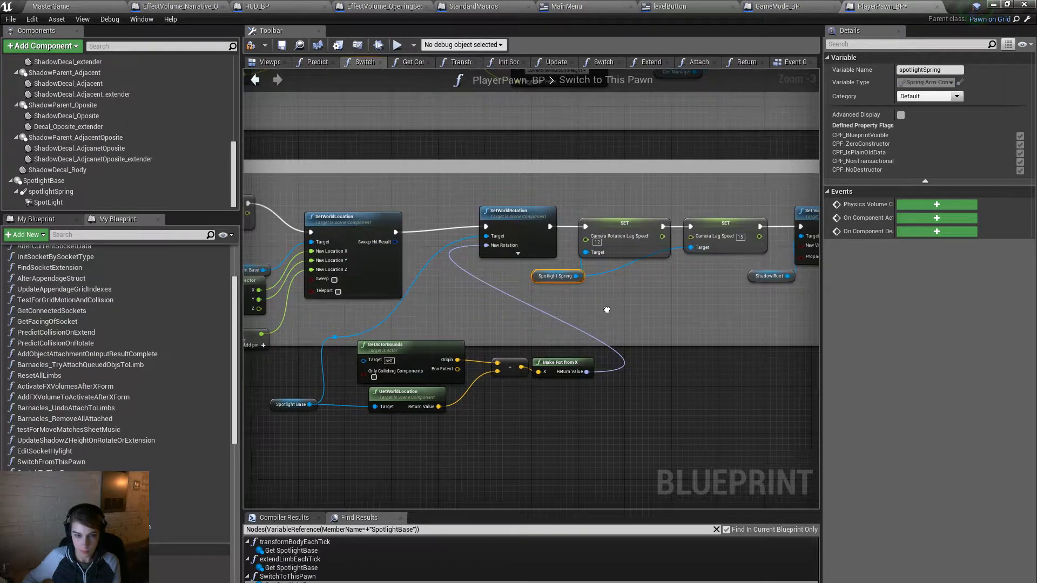
Step: Align SetWorldLocation with the zero-lag set nodes and move its Spotlight Base, GetActorLocation, Break Vector and height nodes closer
right_click_drag(488, 306, 689, 311)
left_click_drag(566, 232, 553, 204)
left_click_drag(443, 261, 342, 345)
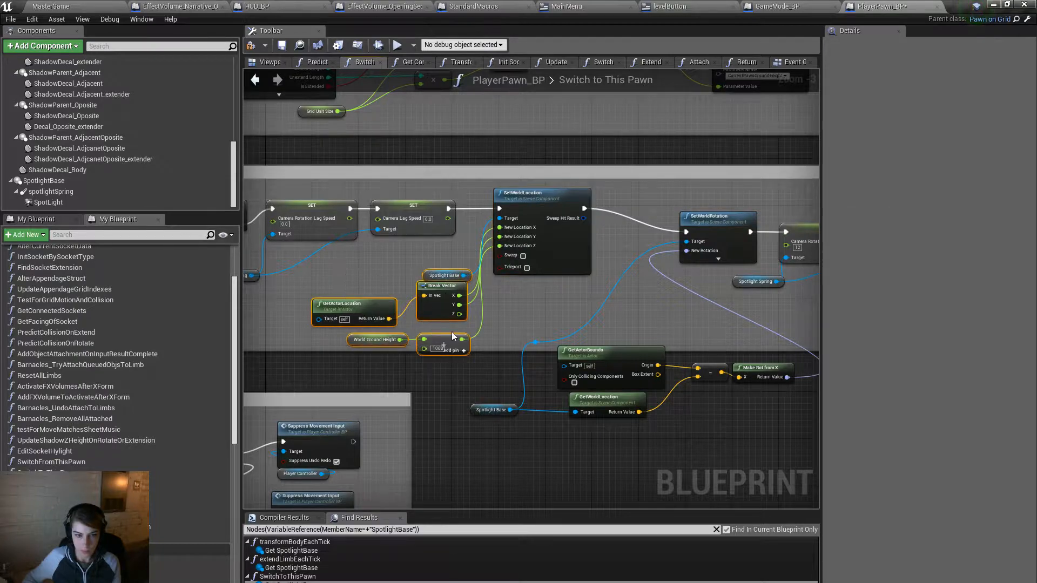
left_click_drag(453, 297, 437, 270)
Step: Align the SetWorldRotation chain through the ForEachLoop nodes with the row and widen the comment box to enclose it
right_click_drag(531, 274, 243, 279)
right_click_drag(660, 274, 439, 318)
scroll(438, 318, "down", 2)
left_click_drag(274, 275, 659, 344)
left_click_drag(608, 310, 623, 279)
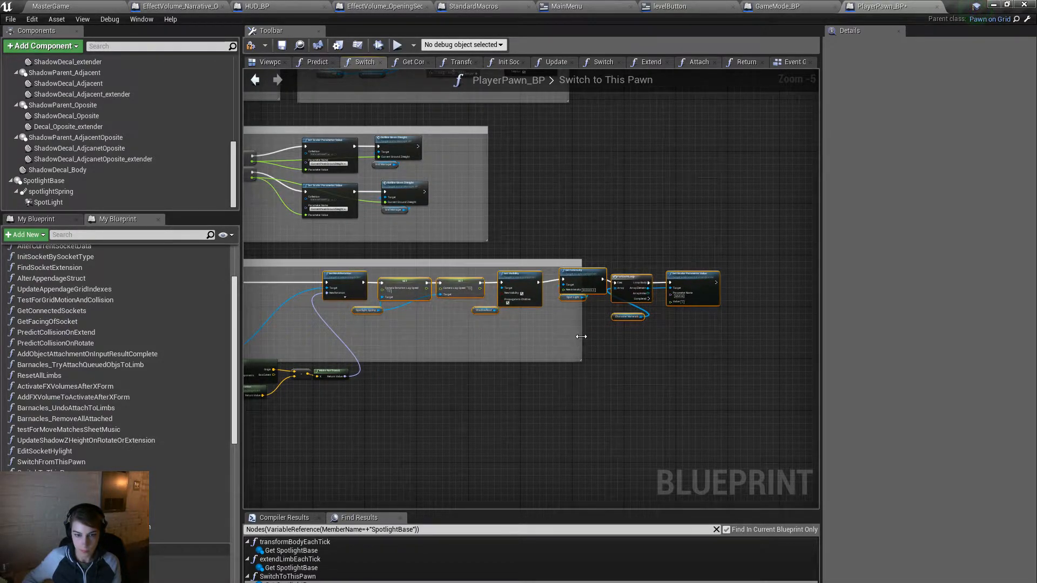
left_click_drag(581, 337, 757, 352)
Step: Move the GetActorBounds rotation group back inside the comment box between SetWorldLocation and SetWorldRotation, and tidy the Spotlight Base connection
right_click_drag(486, 352, 752, 361)
scroll(567, 407, "up", 2)
left_click_drag(679, 460, 324, 327)
left_click_drag(490, 352, 560, 271)
left_click(719, 308)
left_click_drag(718, 309, 688, 283)
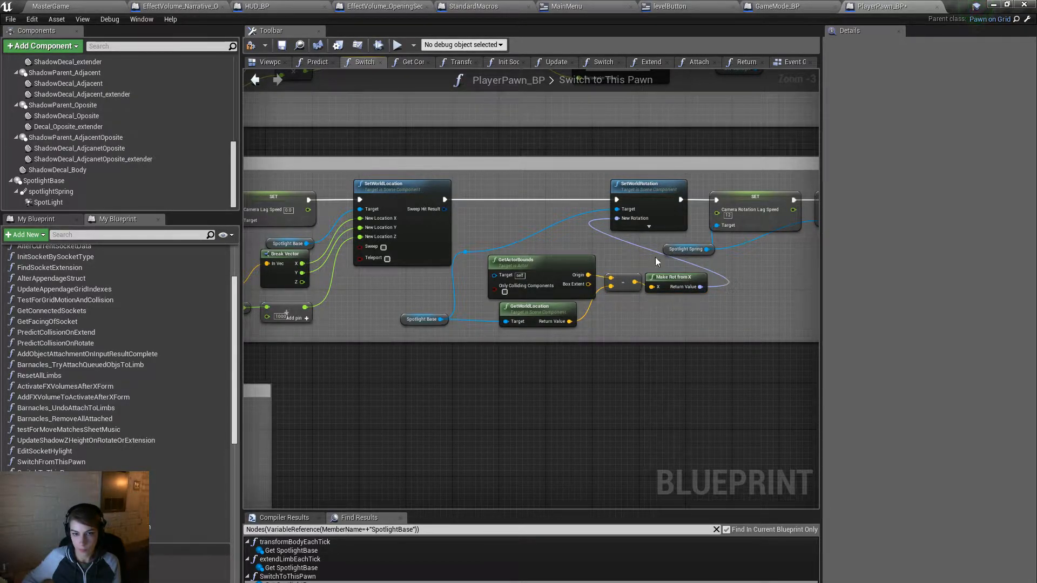
left_click_drag(617, 209, 430, 273)
right_click_drag(676, 270, 400, 310)
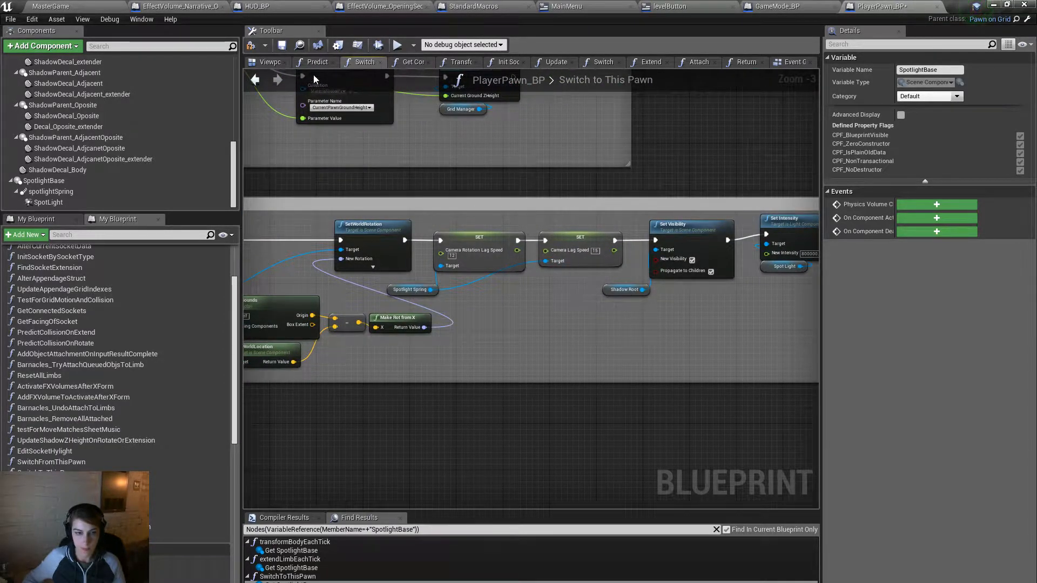
Step: Save PlayerPawn_BP and play MasterGame full screen in Debug Mode with the modified blueprints compiled
left_click(280, 50)
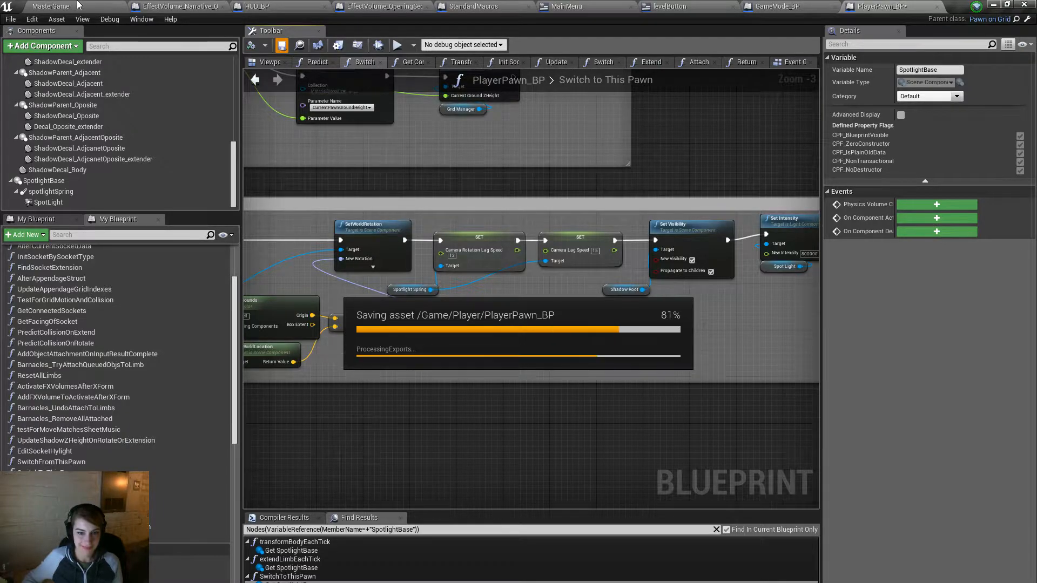
left_click(77, 6)
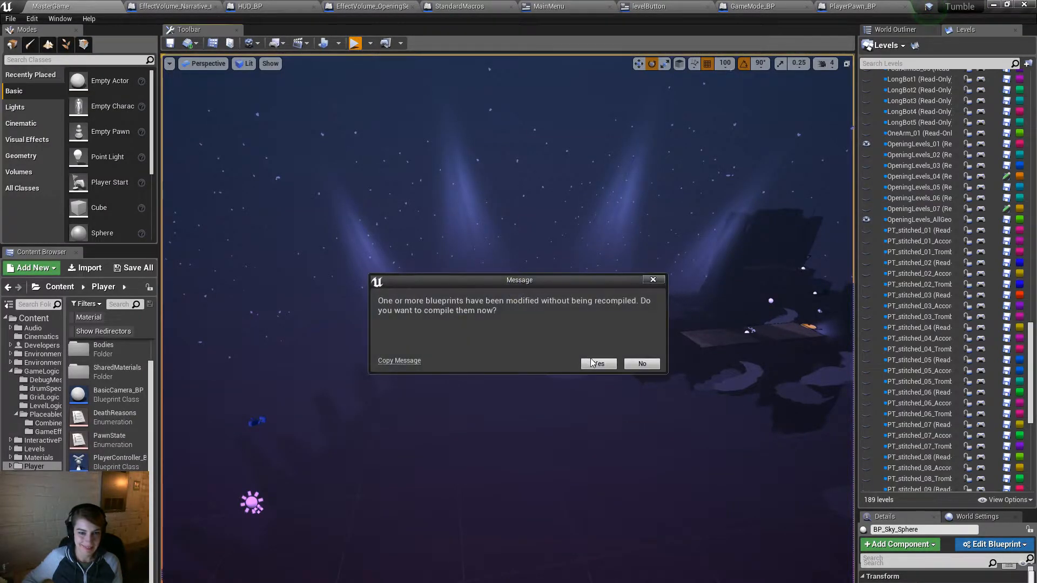
left_click(592, 361)
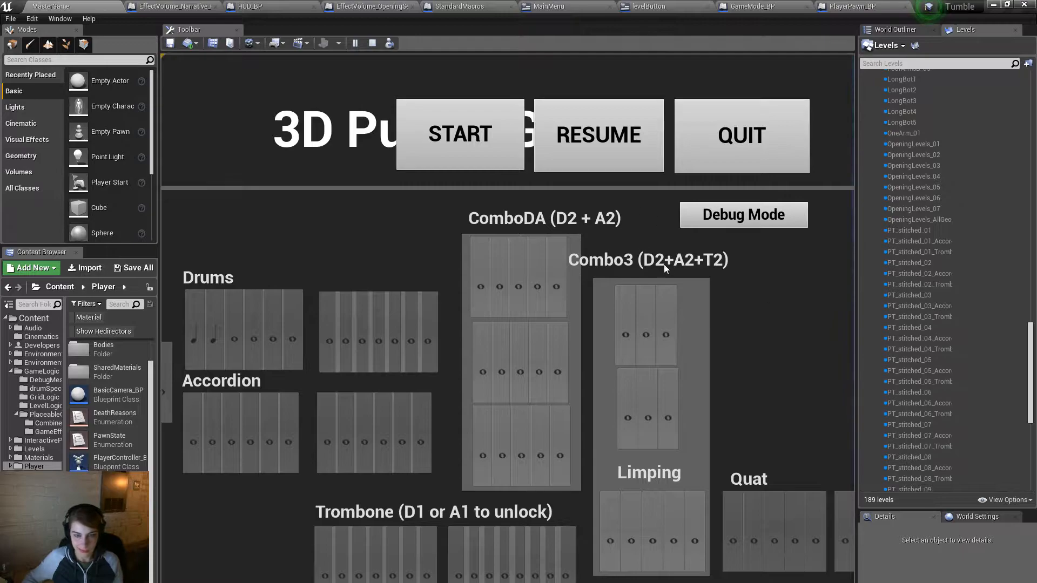
key("F11")
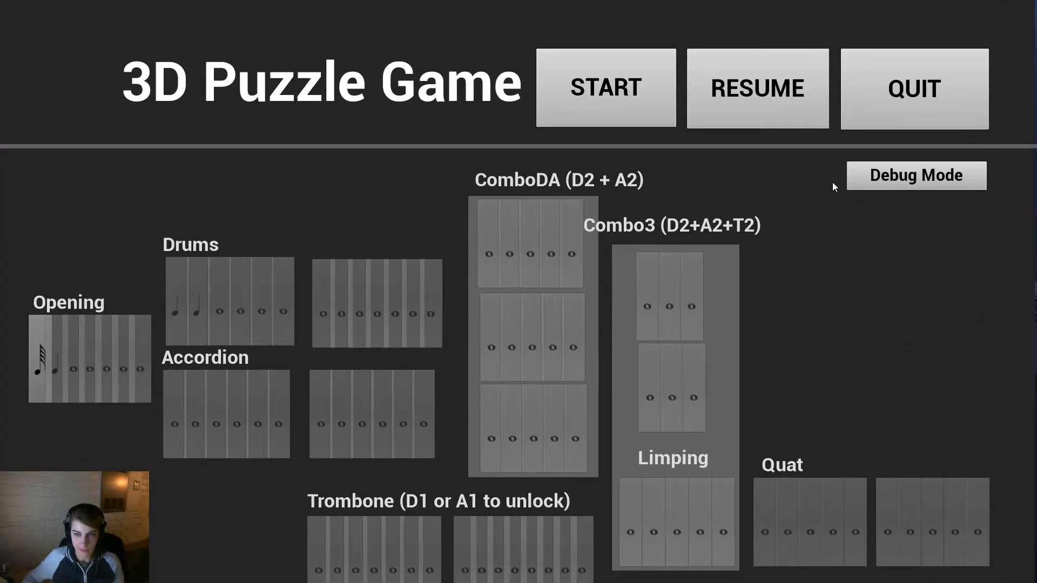
left_click(916, 176)
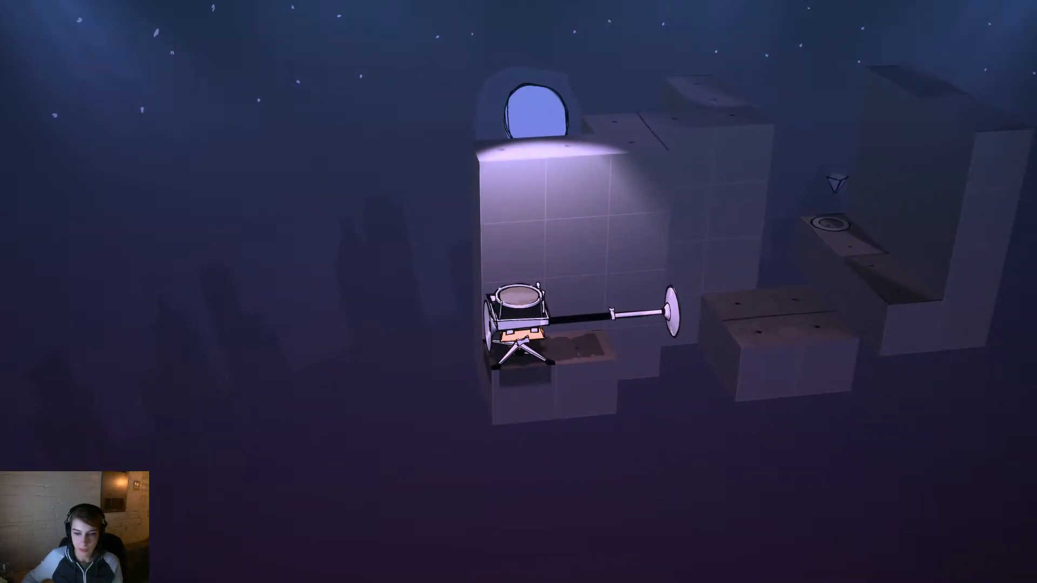
Step: Switch between the first two Drums levels from the game menu to check where the spotlight points after each switch
key("Escape")
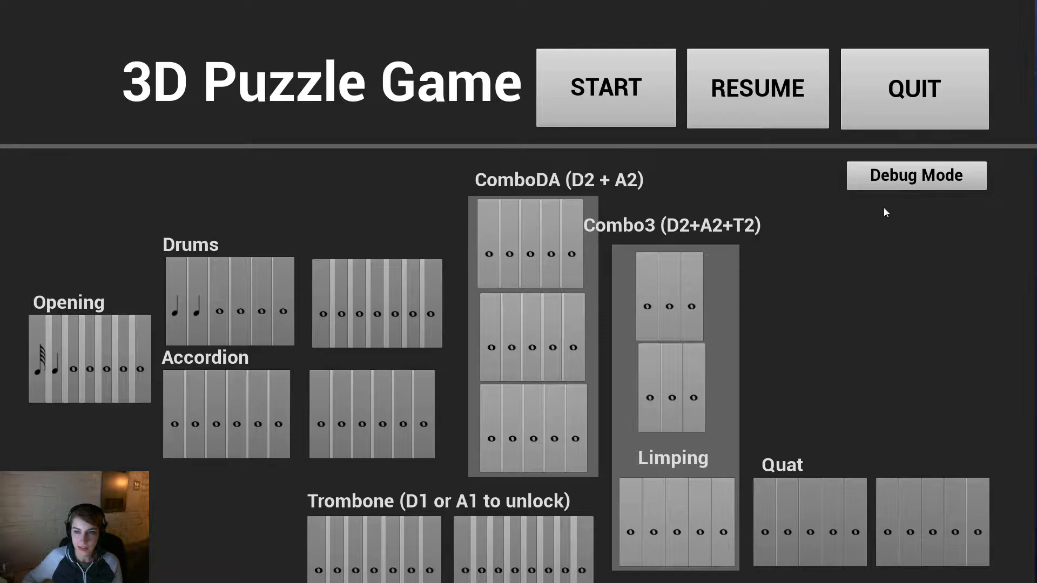
left_click(181, 328)
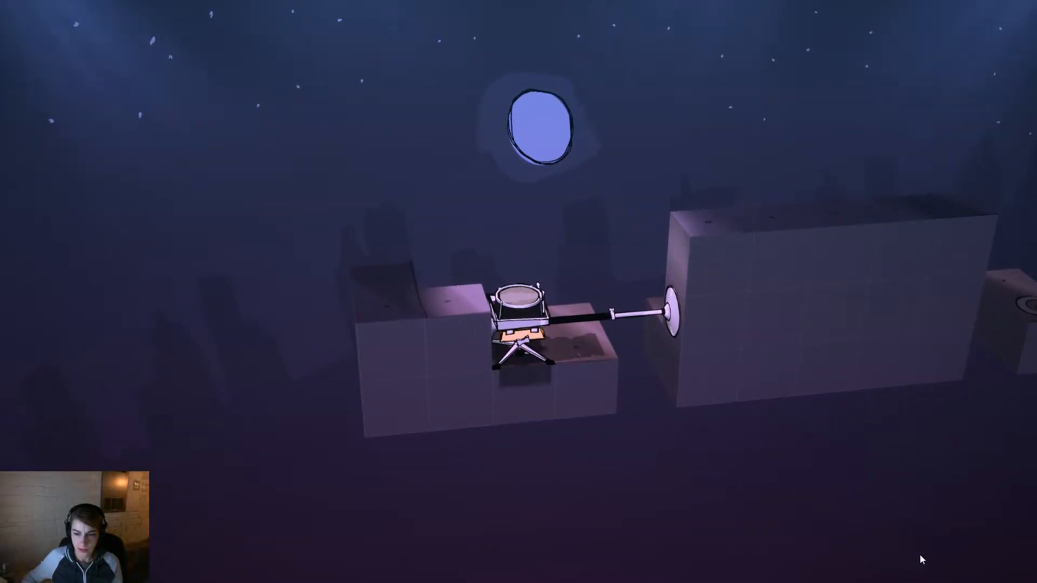
key("Escape")
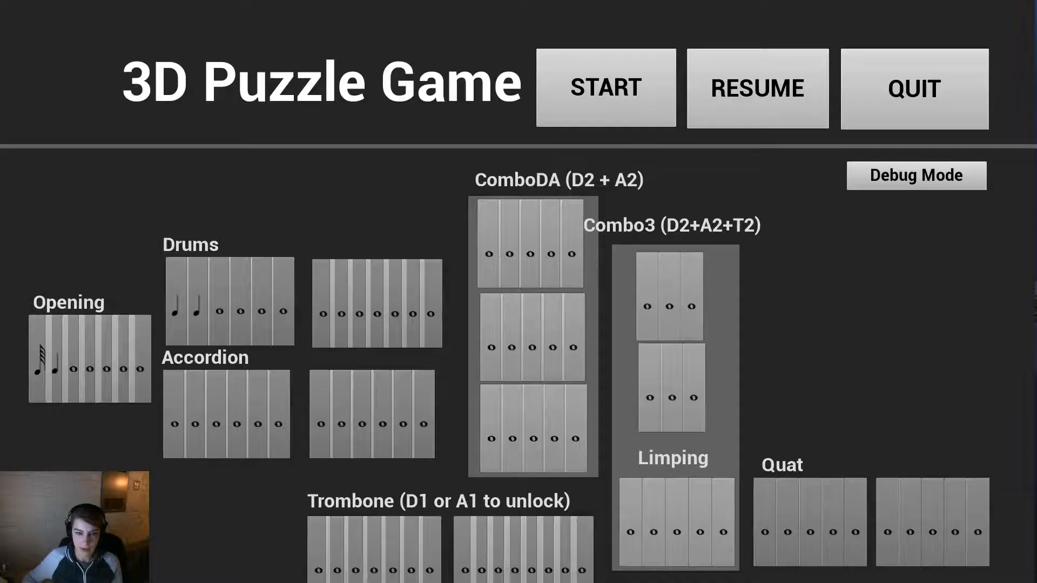
left_click(202, 314)
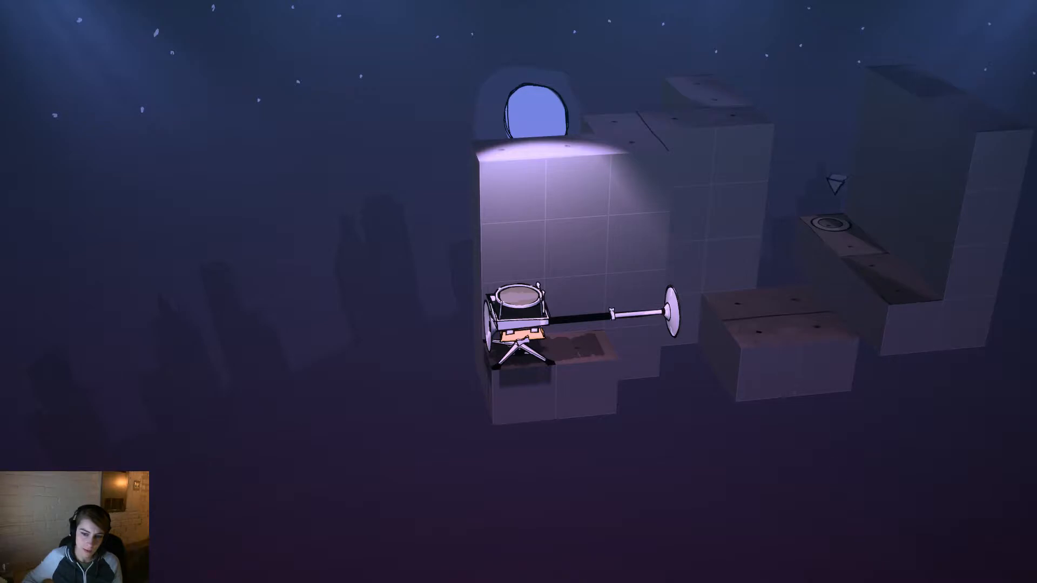
key("Escape")
left_click(173, 329)
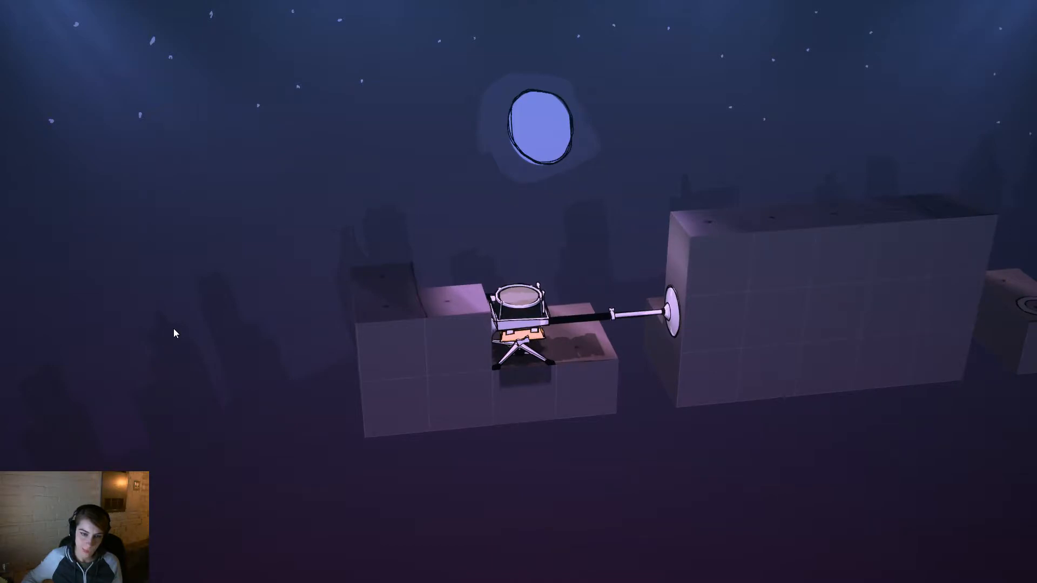
Step: Orbit the game view around the pawn, try moving it back and forth, and end the play session
left_click_drag(152, 320, 340, 386)
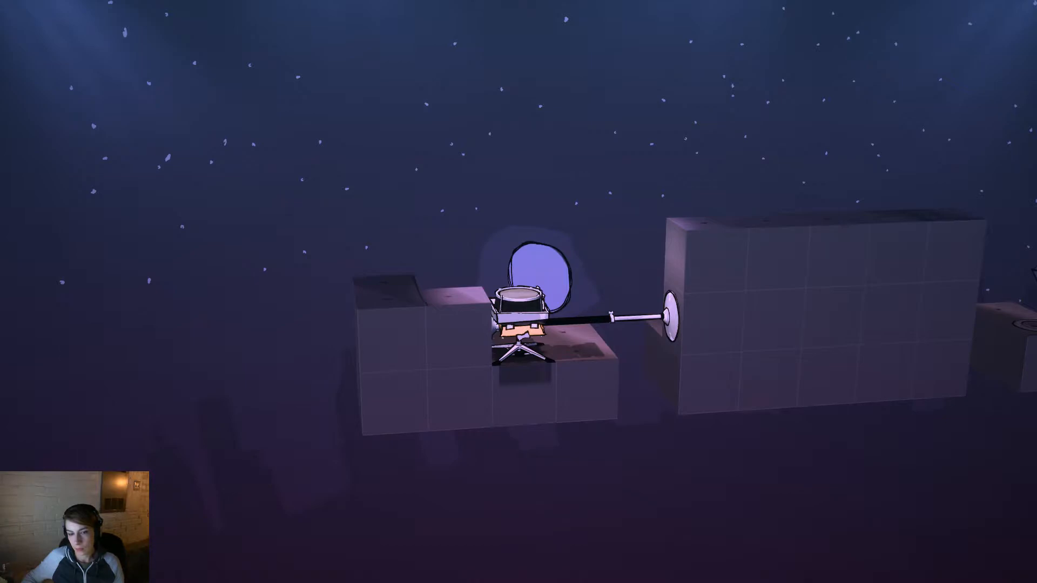
key("w")
key("s")
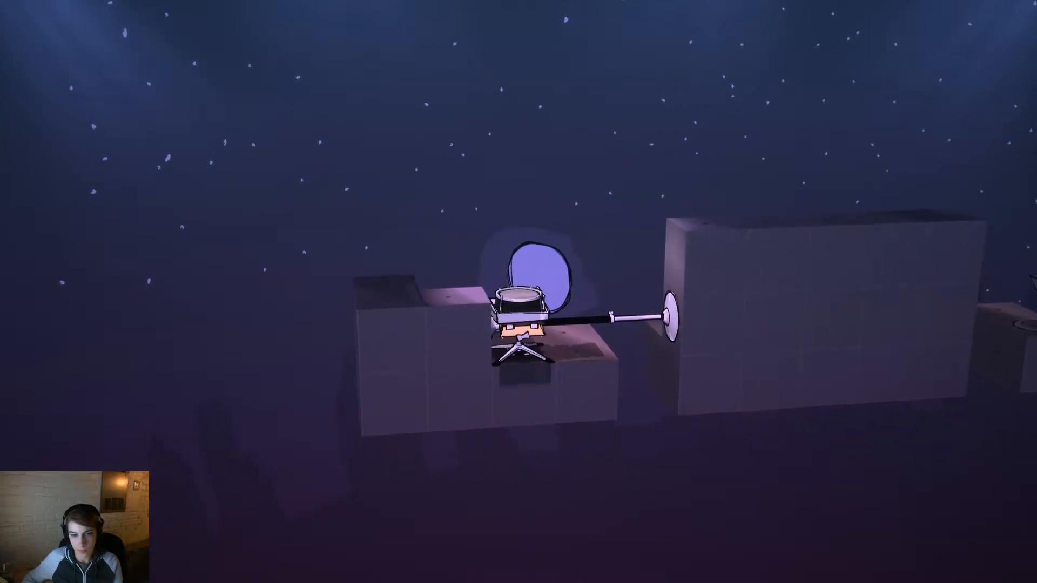
key("Escape")
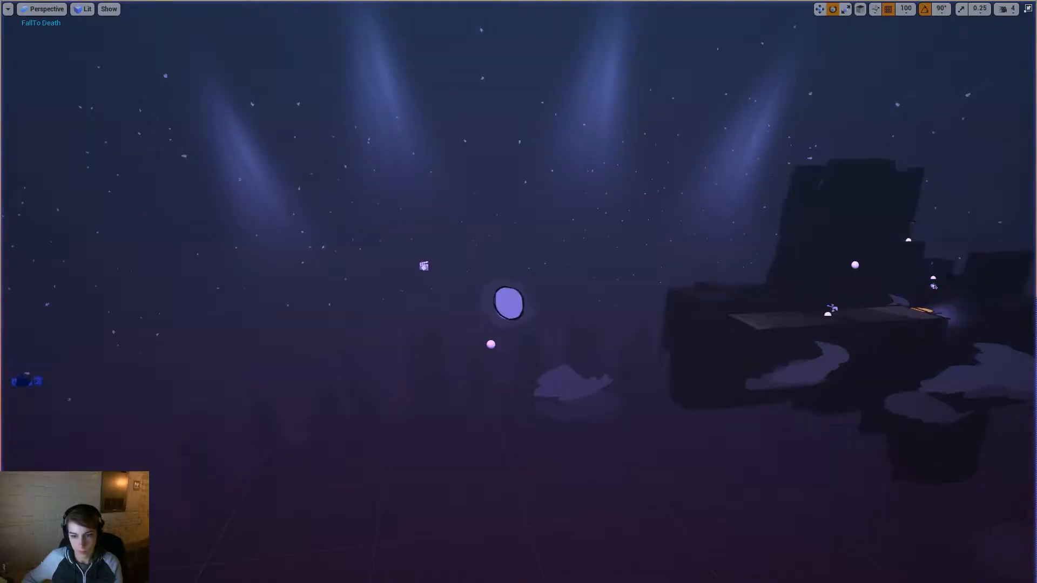
Step: Leave the full-screen viewport and play MasterGame again with the modified blueprints compiled
left_click(1026, 9)
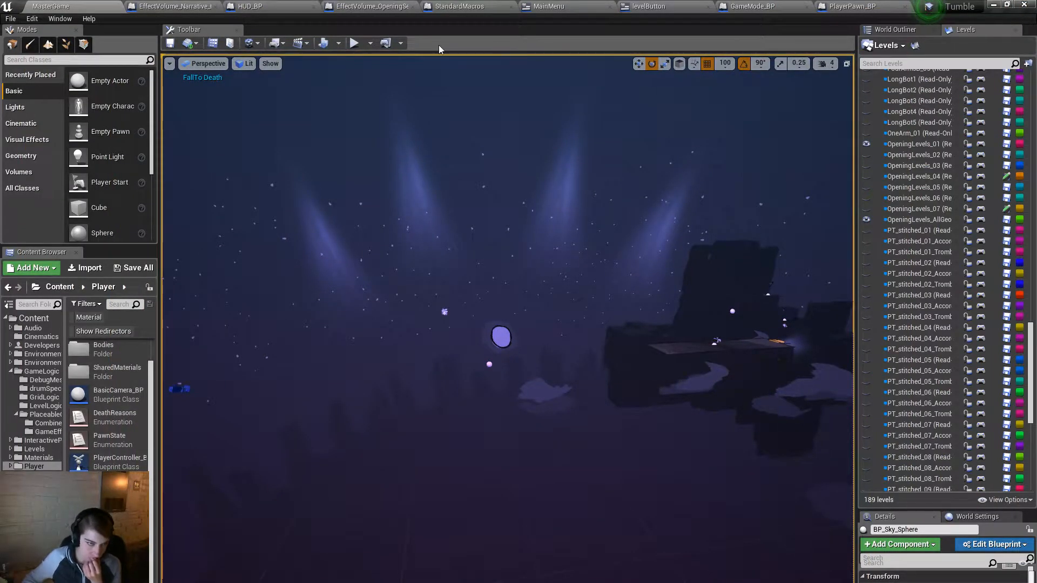
left_click(355, 43)
left_click(597, 367)
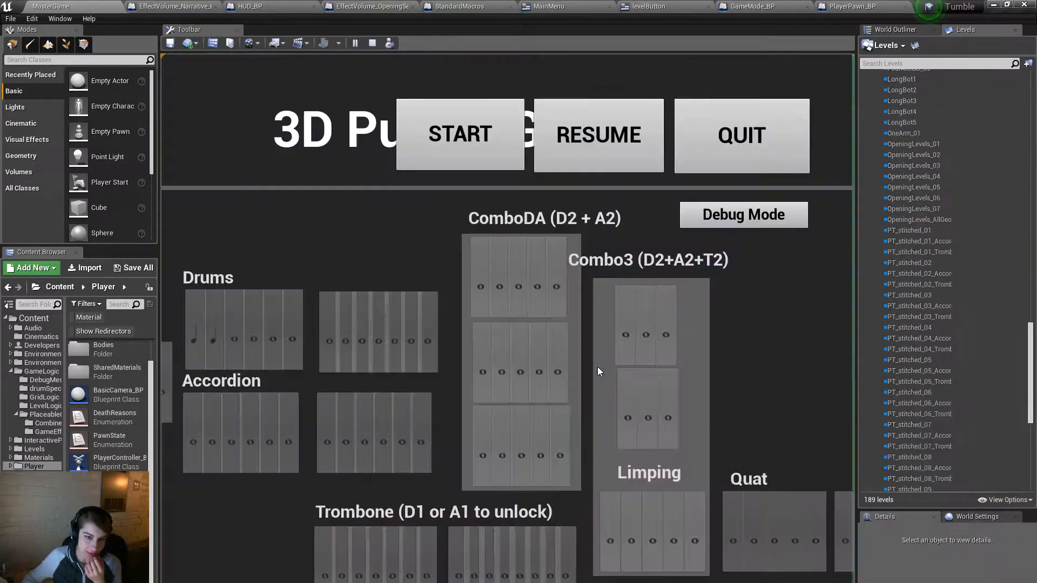
Step: Enter Debug Mode, load the first Drums level, orbit around the pawn to check the spotlight, and end the play session
left_click(789, 214)
left_click(193, 342)
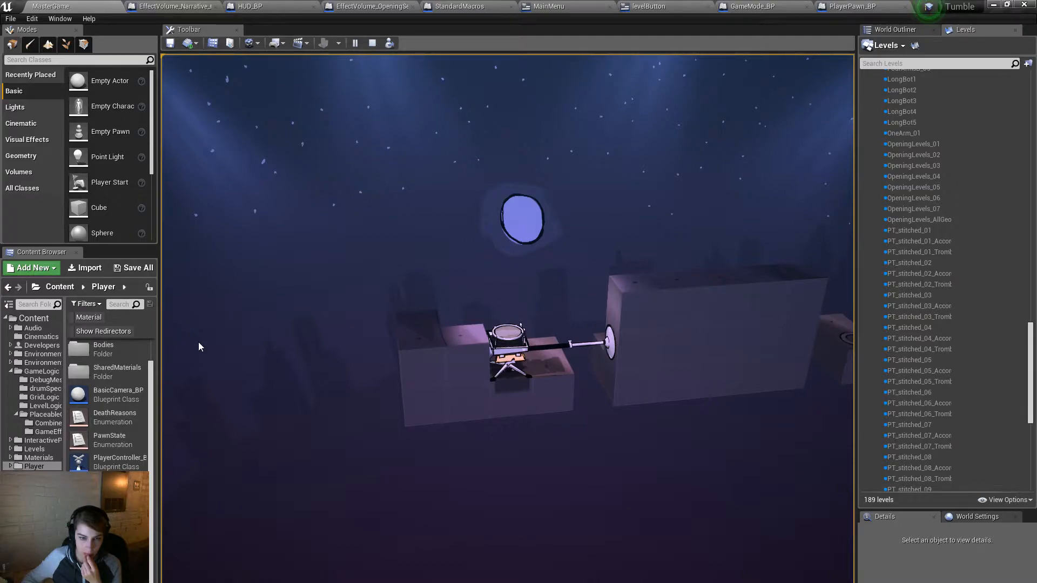
left_click_drag(199, 342, 853, 373)
left_click_drag(599, 408, 855, 409)
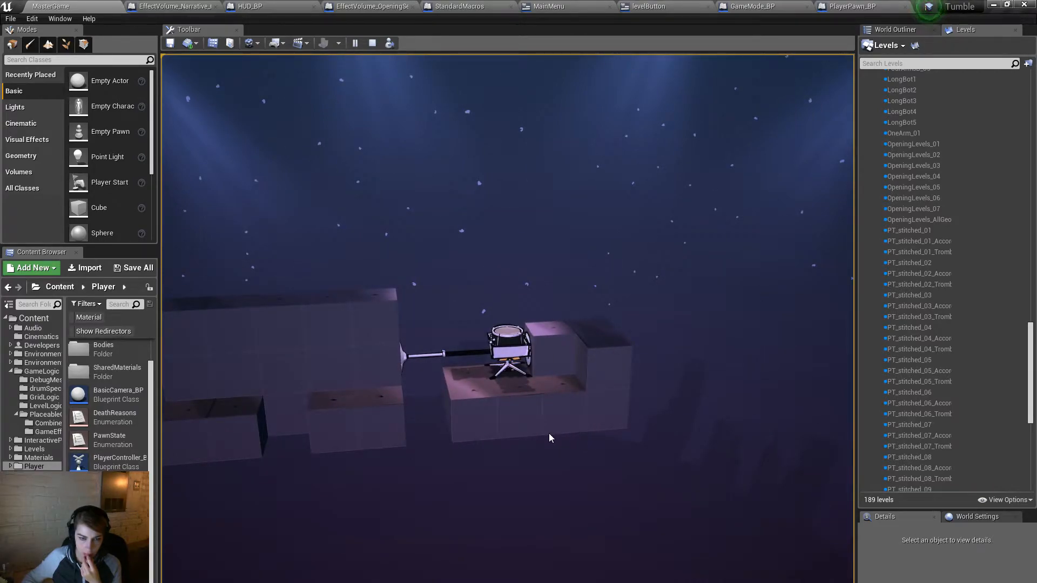
left_click(372, 43)
Step: Play MasterGame again with the modified blueprints compiled and load another level in Debug Mode to check the spotlight
right_click_drag(791, 180, 781, 181)
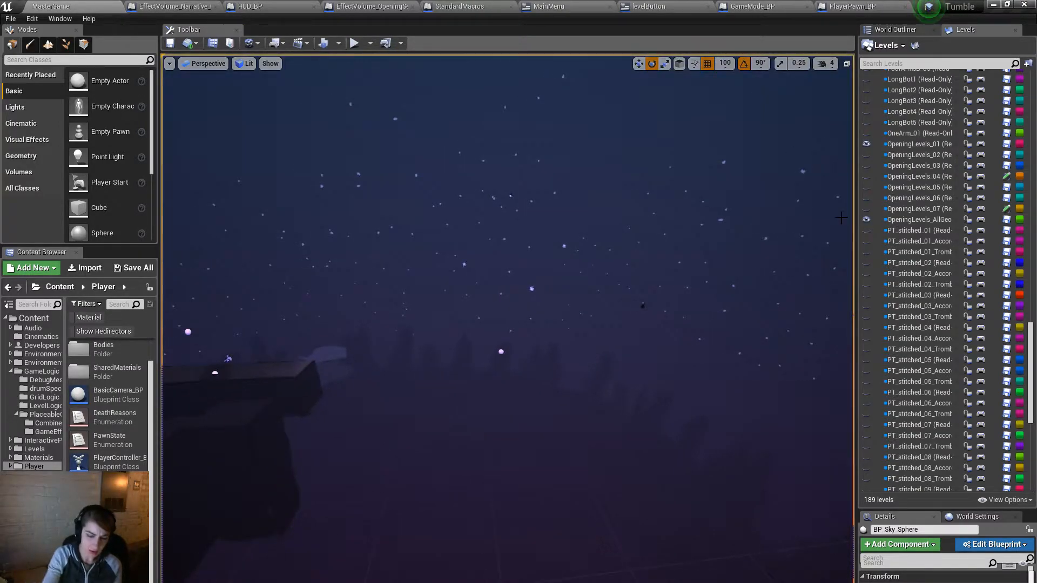
key("alt+p")
left_click(599, 364)
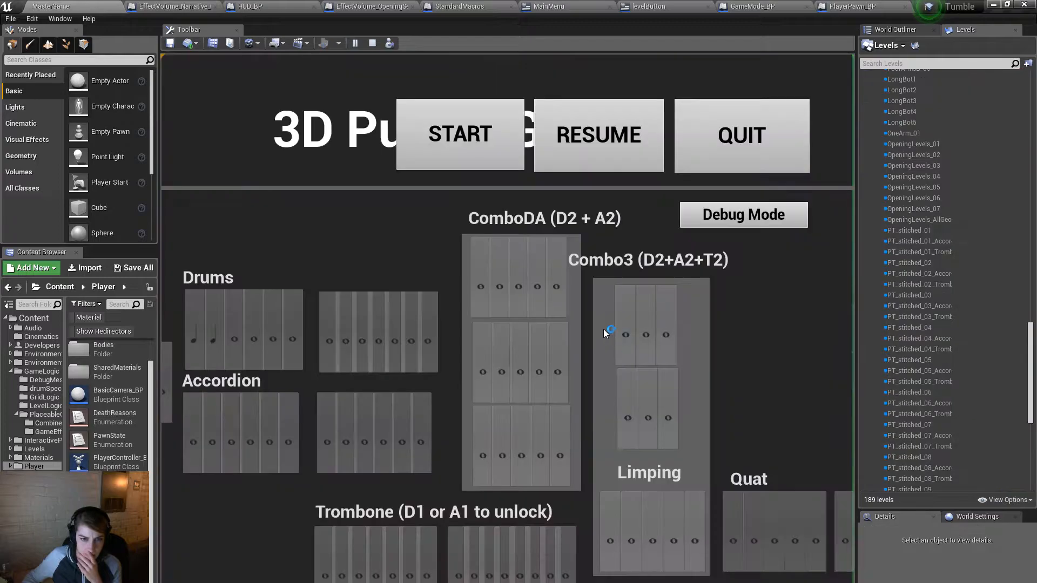
left_click(773, 214)
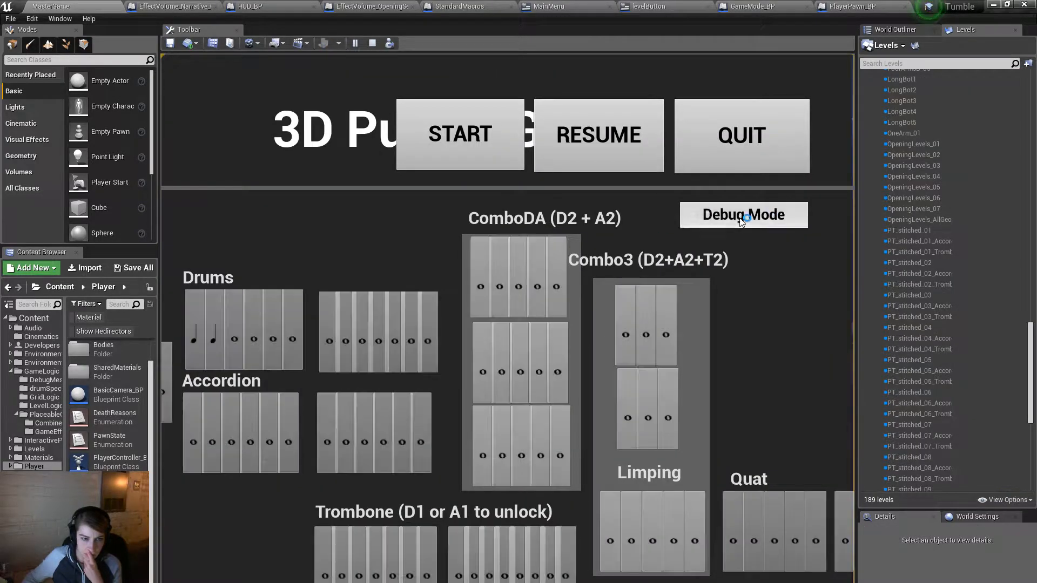
left_click(575, 309)
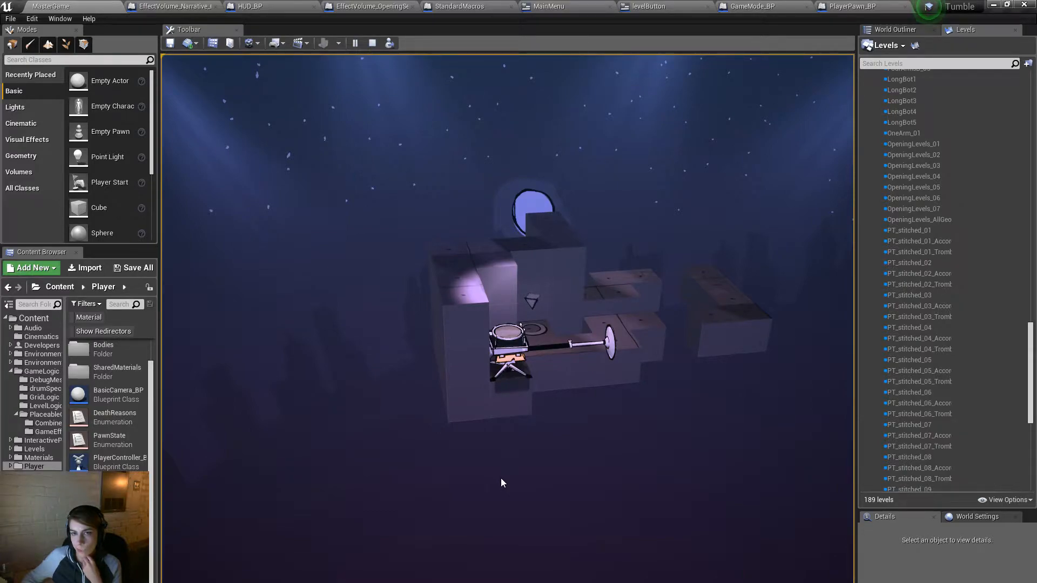
Step: Review the Switch to This Pawn graph in PlayerPawn_BP and end the play session
left_click(852, 6)
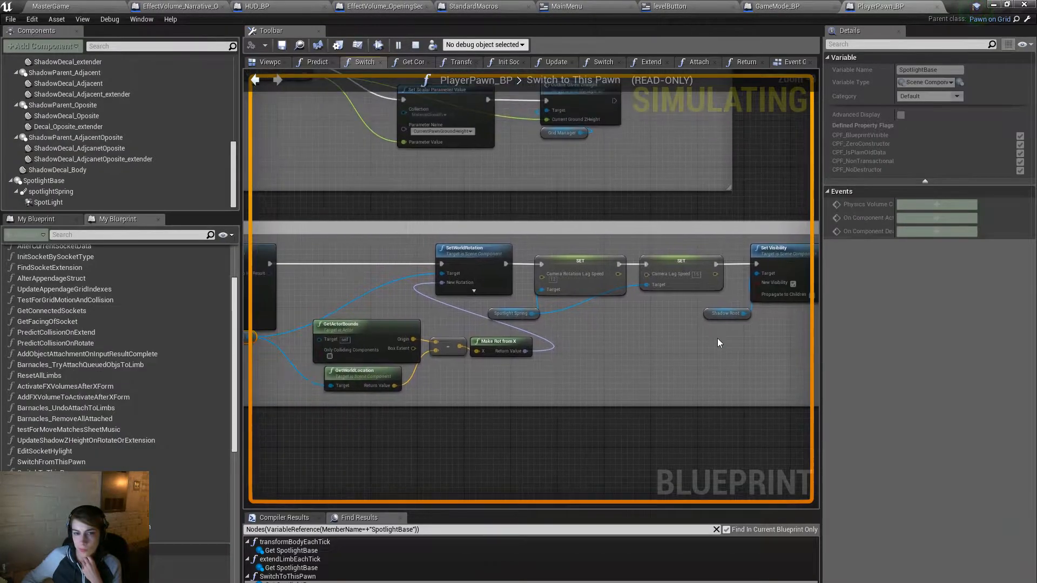
scroll(715, 341, "down", 5)
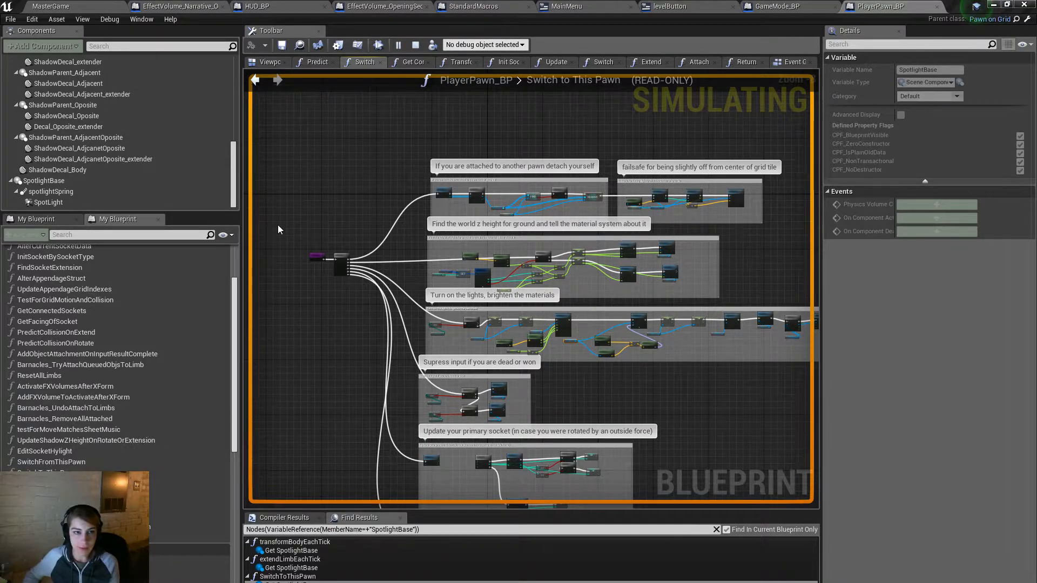
left_click(415, 45)
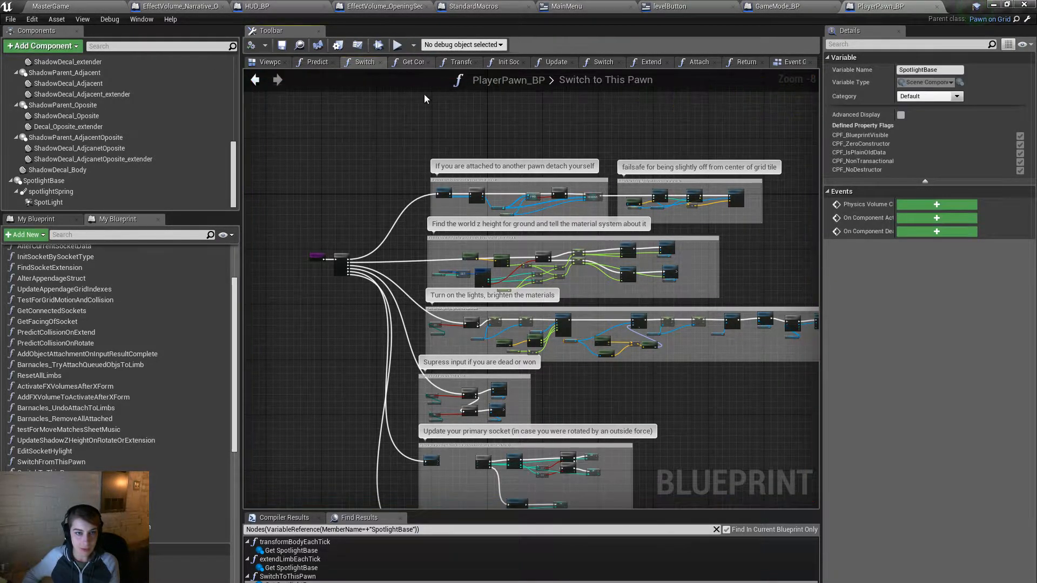
scroll(450, 243, "down", 4)
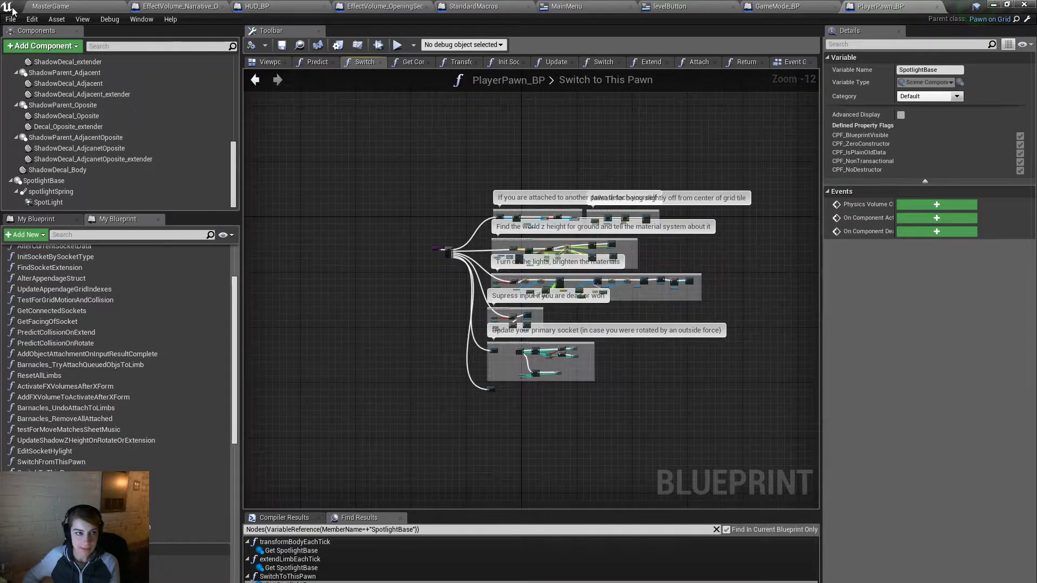
Step: Check the source control status of the project's files and close the dialog that follows
left_click(10, 19)
left_click(49, 82)
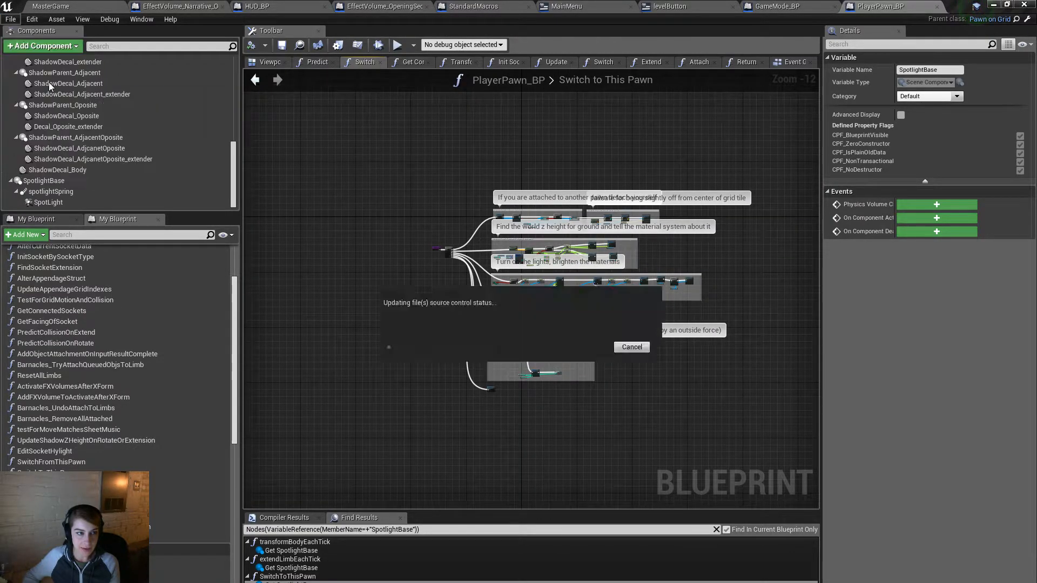
left_click(747, 433)
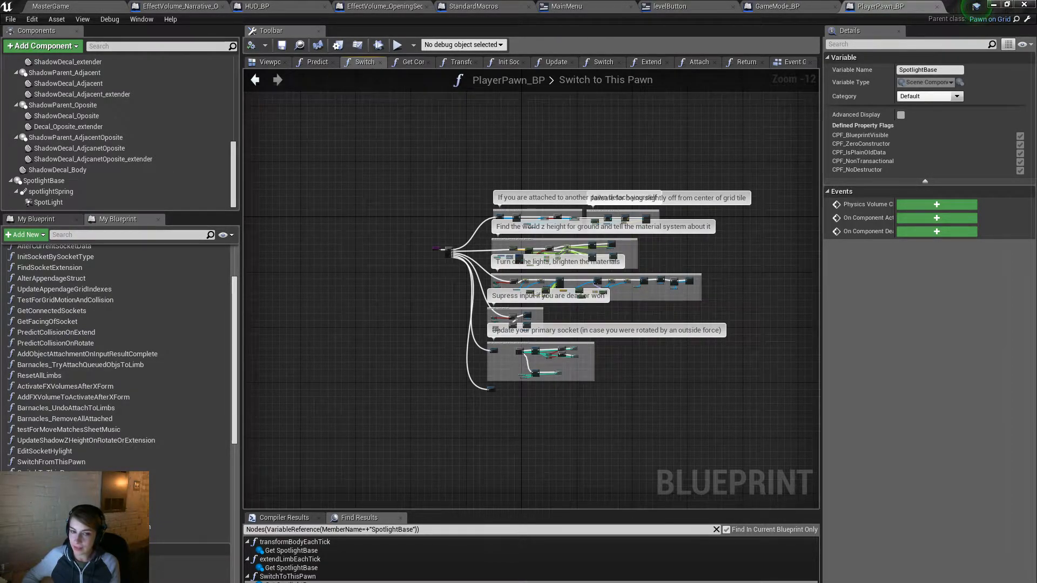
Step: Open KeyArt_01.psd in Photoshop without creating a library, examine the lighting in the key art, and minimize Photoshop
scroll(587, 338, "up", 4)
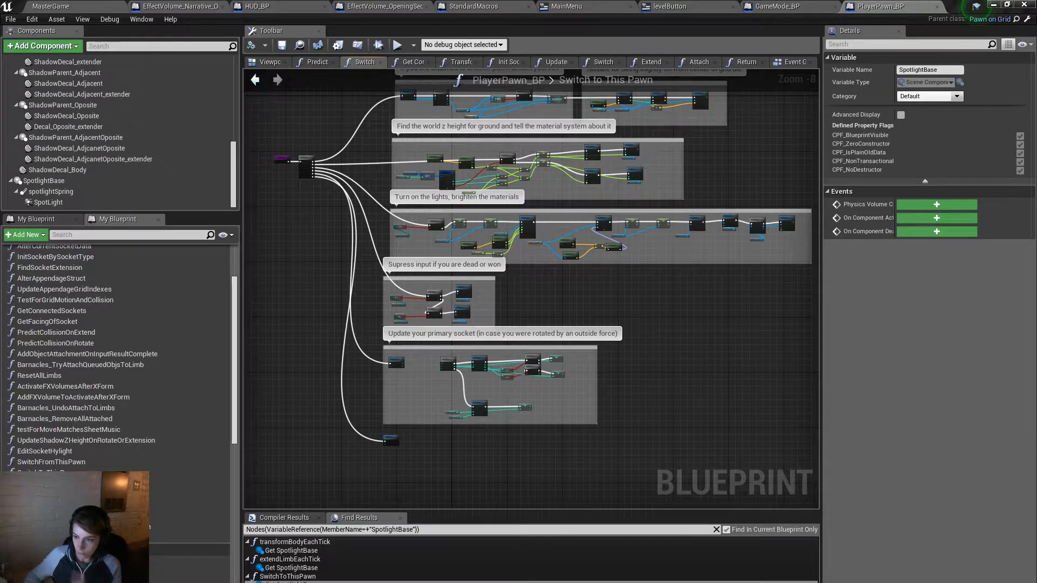
left_click(729, 436)
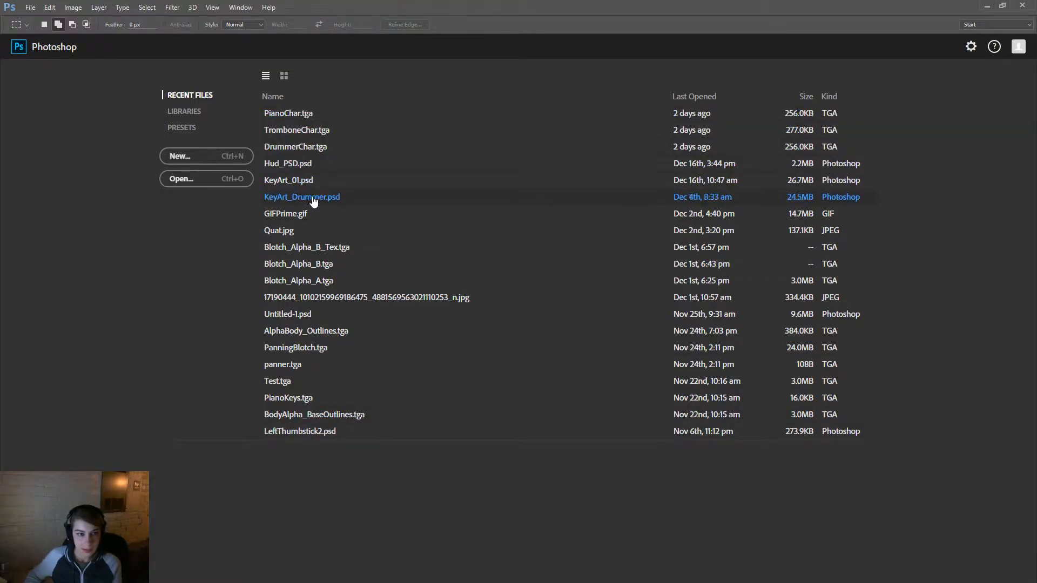
left_click(341, 178)
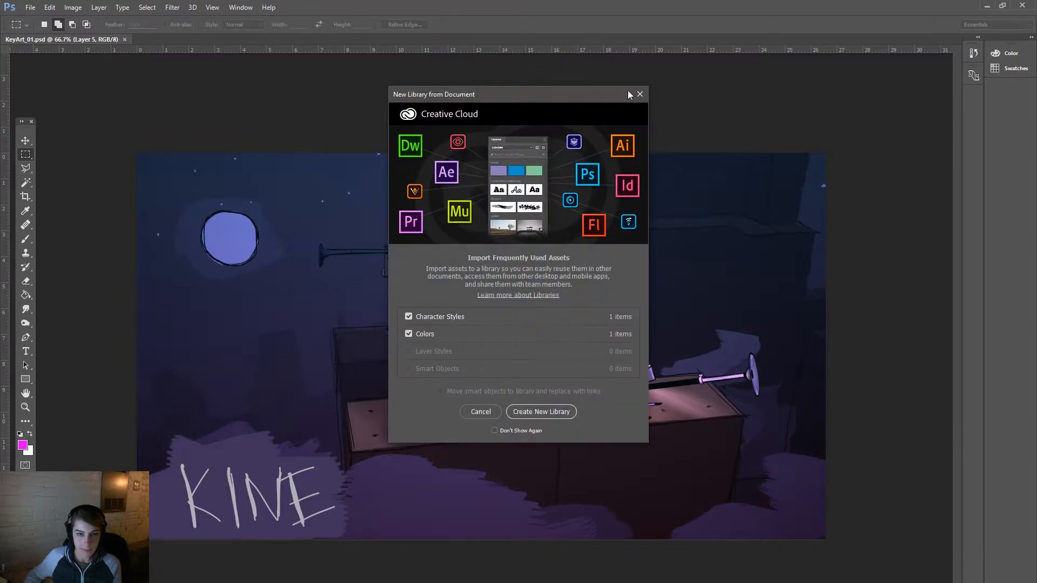
left_click(639, 95)
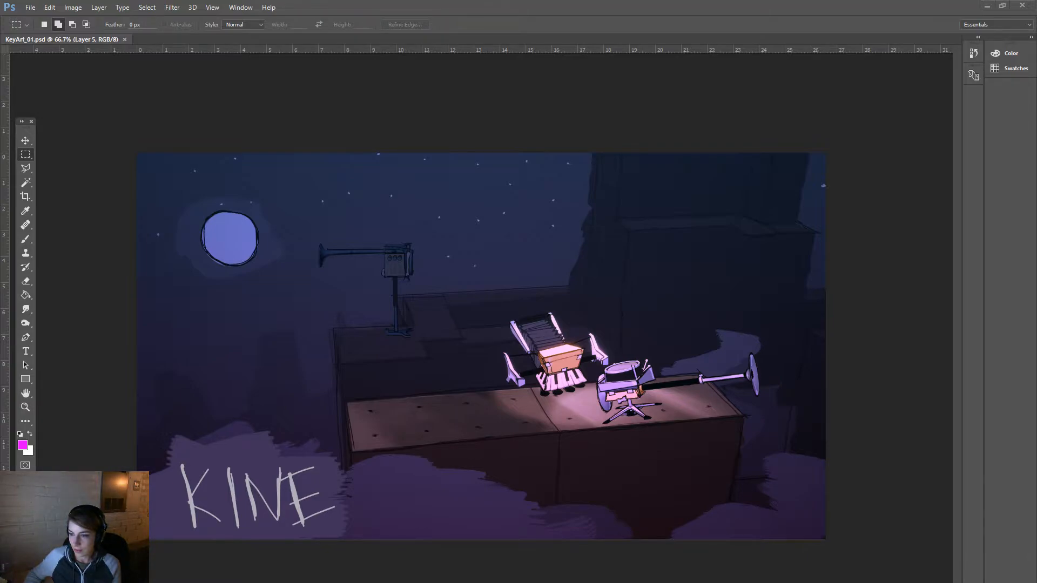
left_click(984, 6)
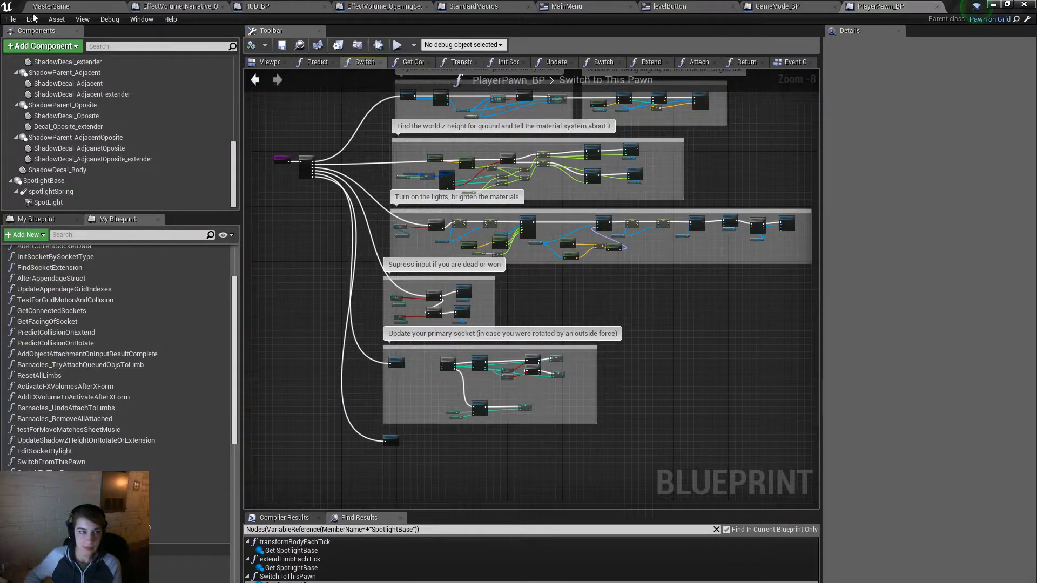
Step: Play MasterGame full screen with the modified blueprints compiled, try the first Trombone level, and end the play session
left_click(81, 6)
left_click(355, 42)
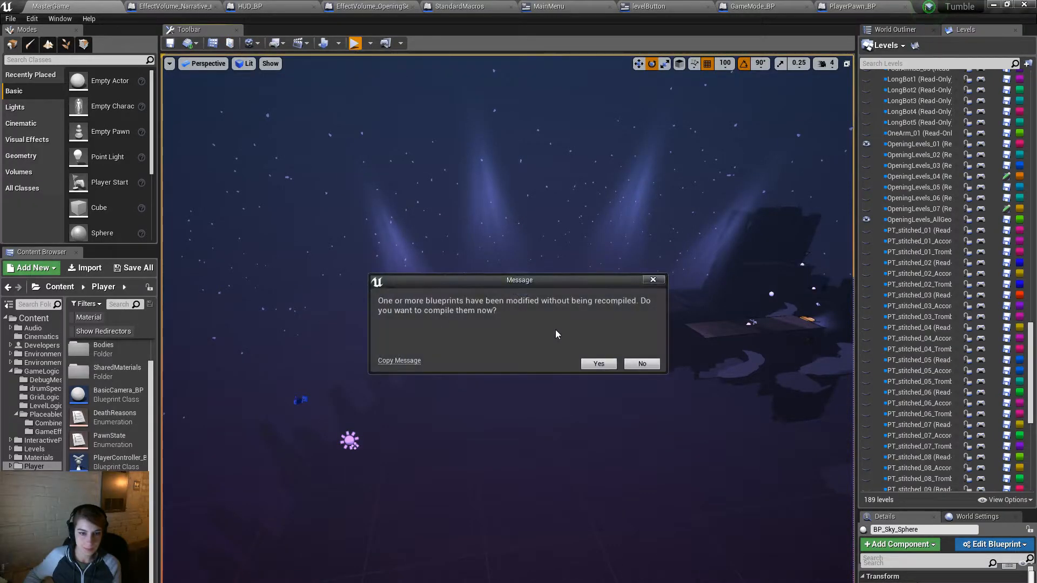
left_click(600, 364)
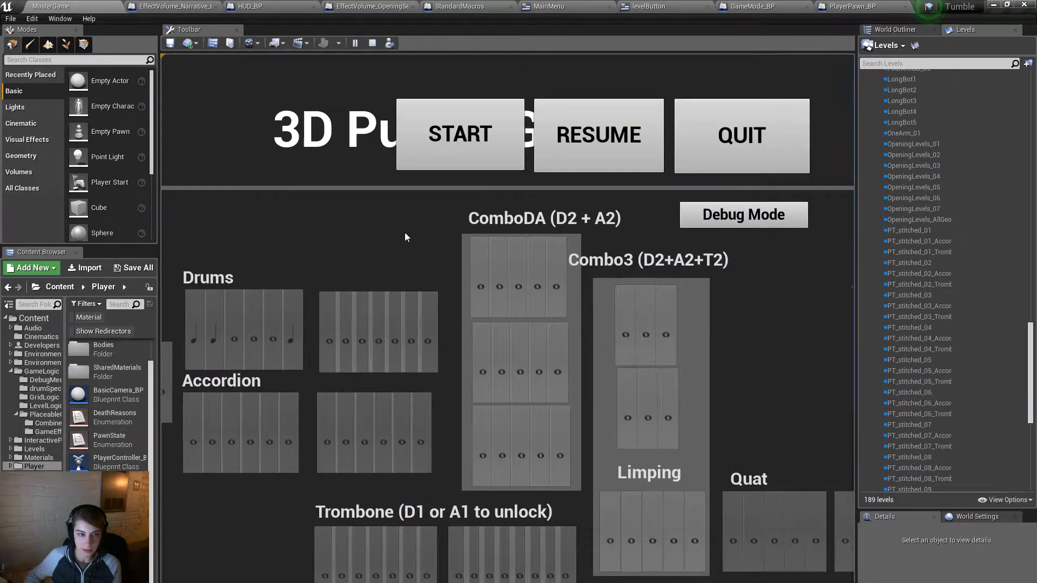
key("F11")
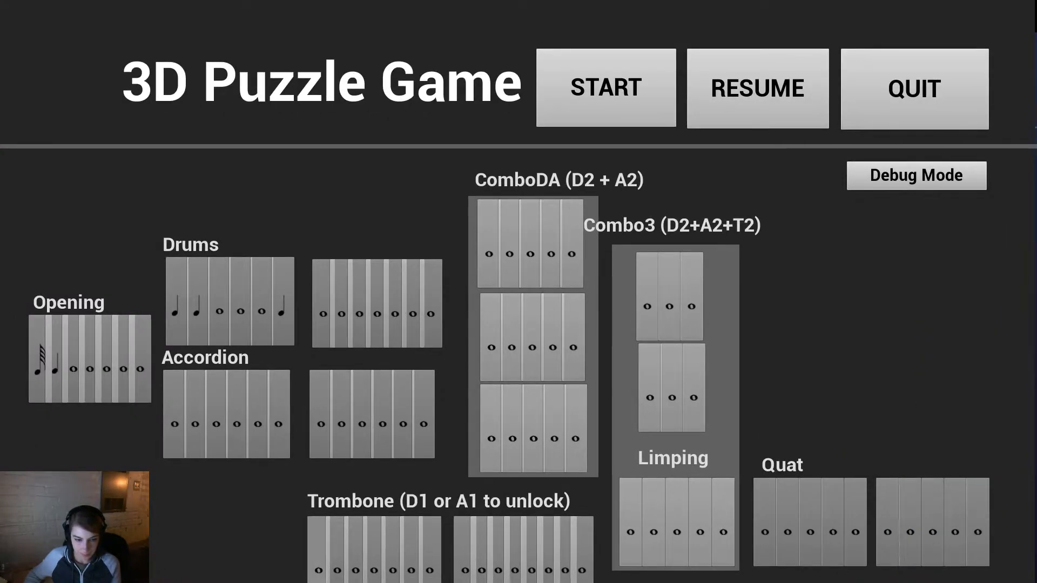
left_click(323, 567)
key("Escape")
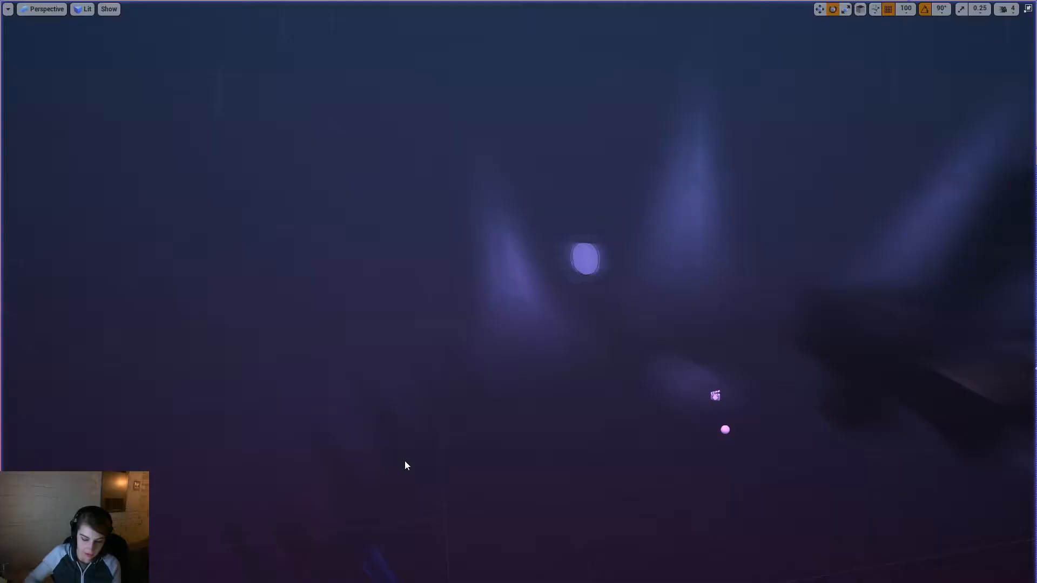
Step: Play MasterGame in Debug Mode with blueprints compiled, load the first Accordion level, and orbit around the accordion pawn
left_click(594, 364)
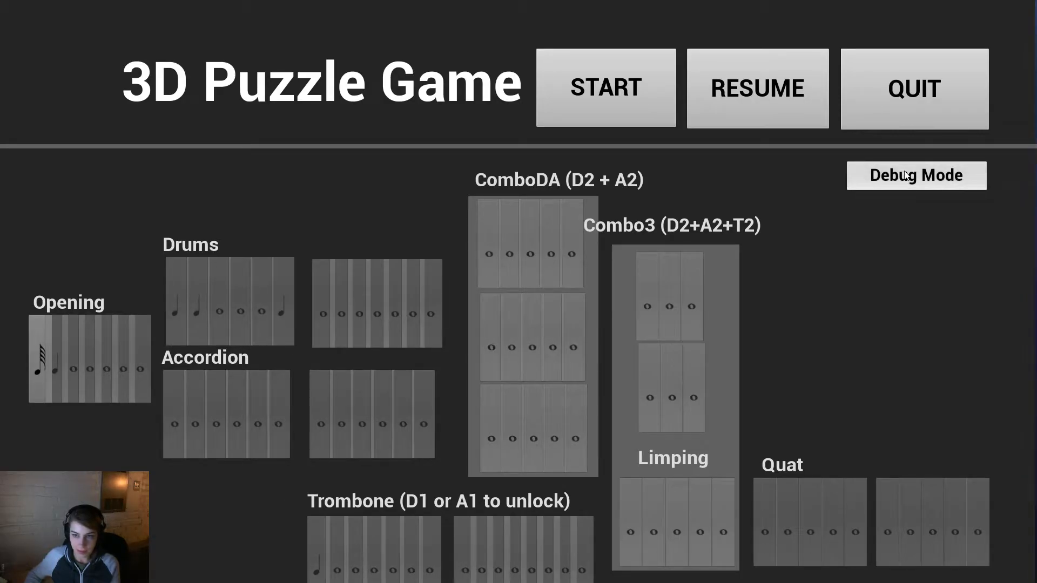
left_click(906, 176)
left_click(169, 423)
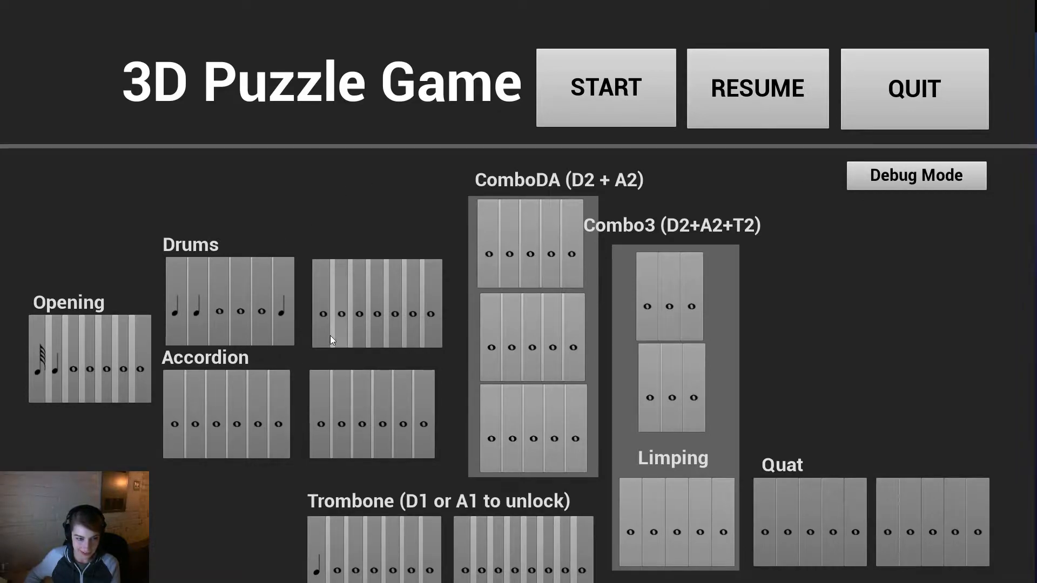
right_click_drag(530, 370, 558, 444)
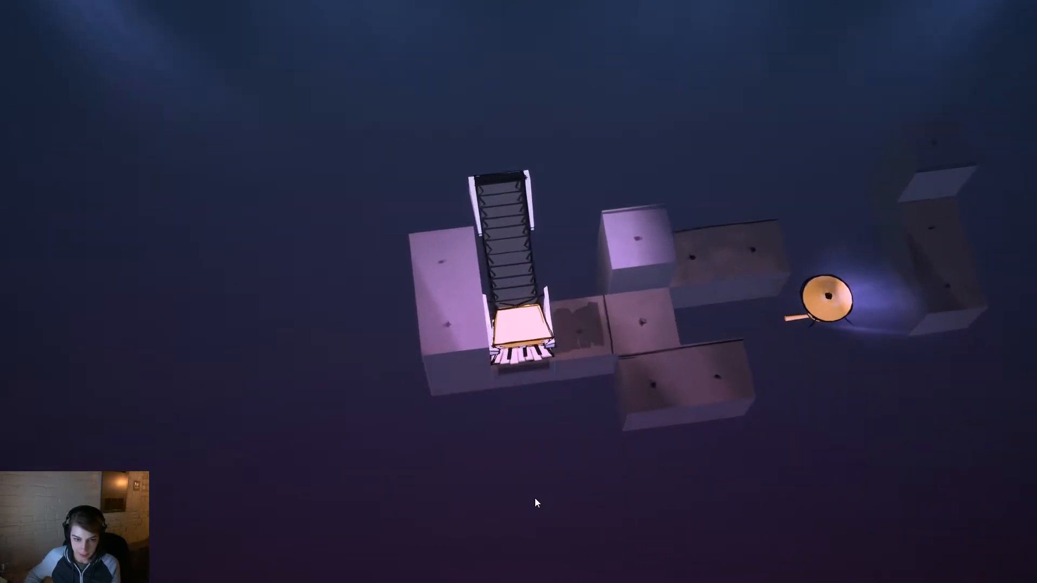
right_click_drag(536, 495, 608, 321)
Step: Move the accordion pawn across the blocks past the floating lamp, extending and retracting its limbs to test the spotlight
key("space")
key("space")
key("space")
key("a")
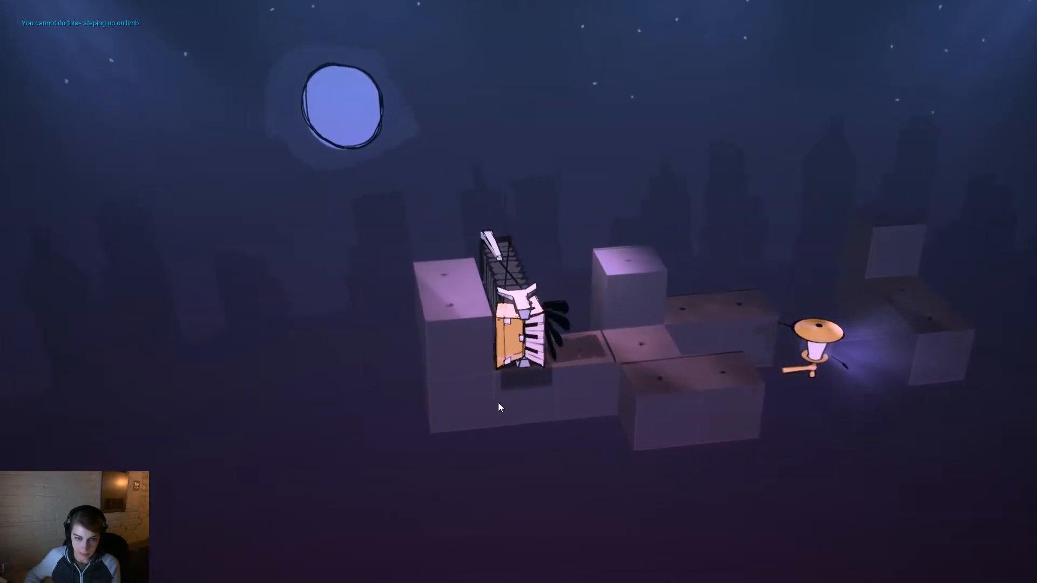
key("space")
key("d")
key("s")
key("space")
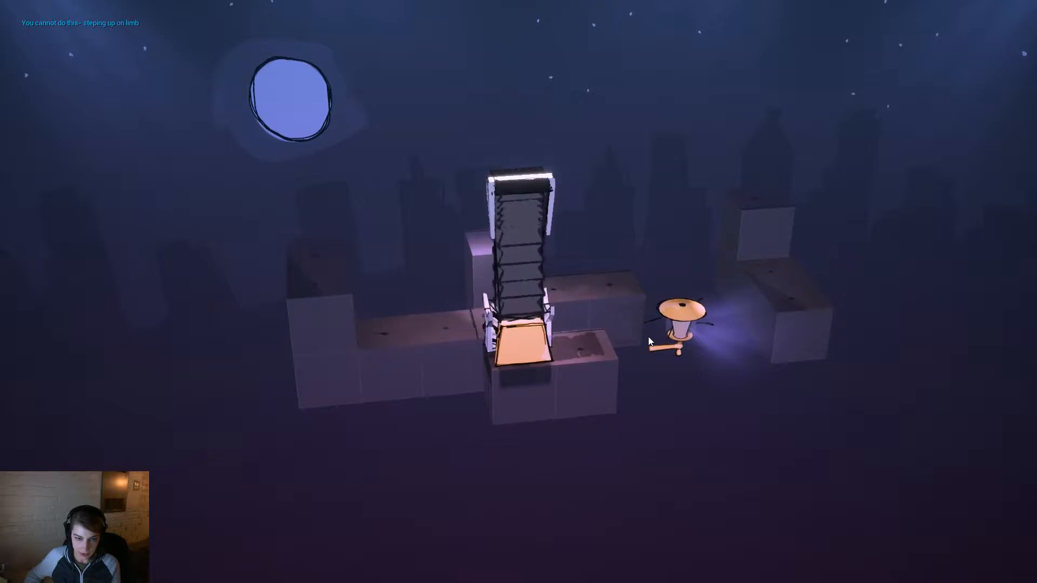
key("d")
key("space")
key("w")
key("d")
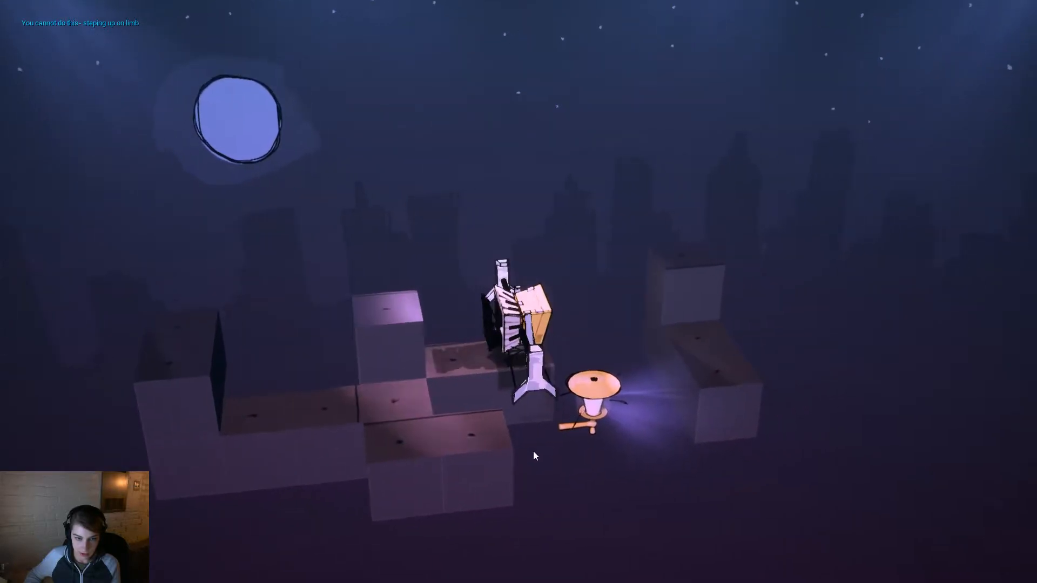
key("space")
key("d")
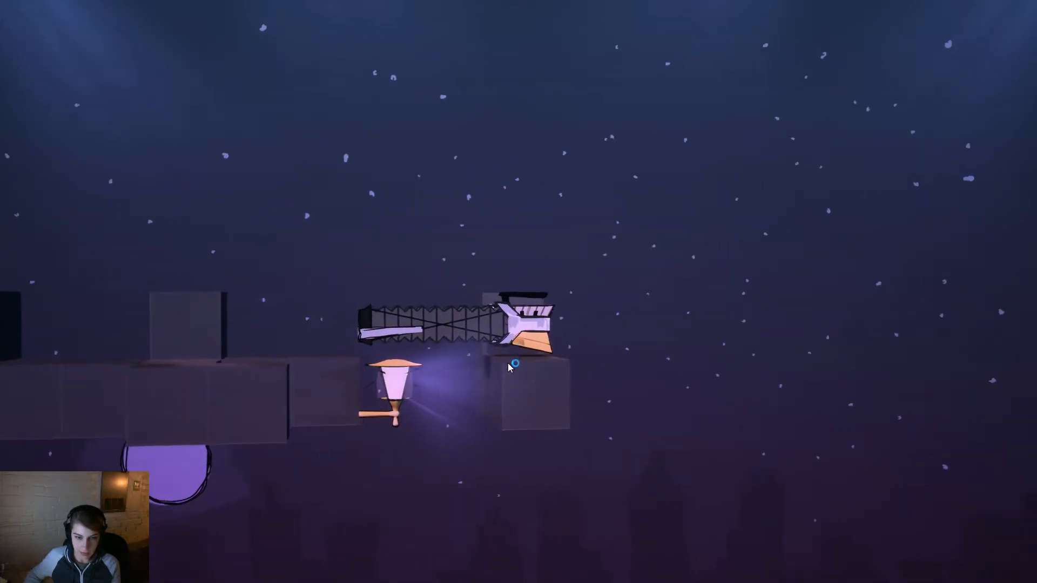
Step: Orbit the game view around the accordion pawn and the lamp to examine the lighting from different angles
left_click_drag(579, 377, 512, 393)
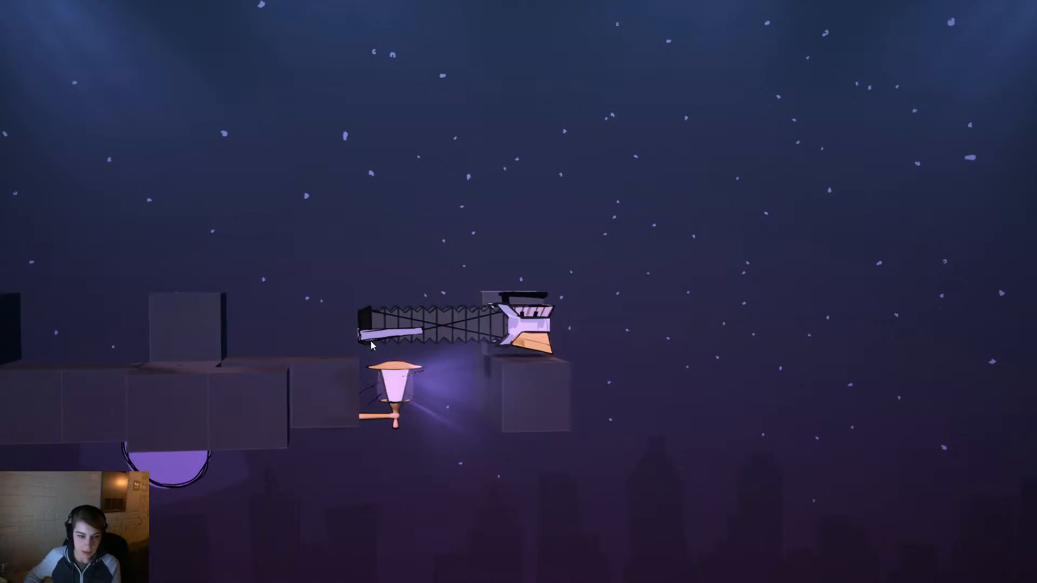
left_click_drag(530, 366, 455, 421)
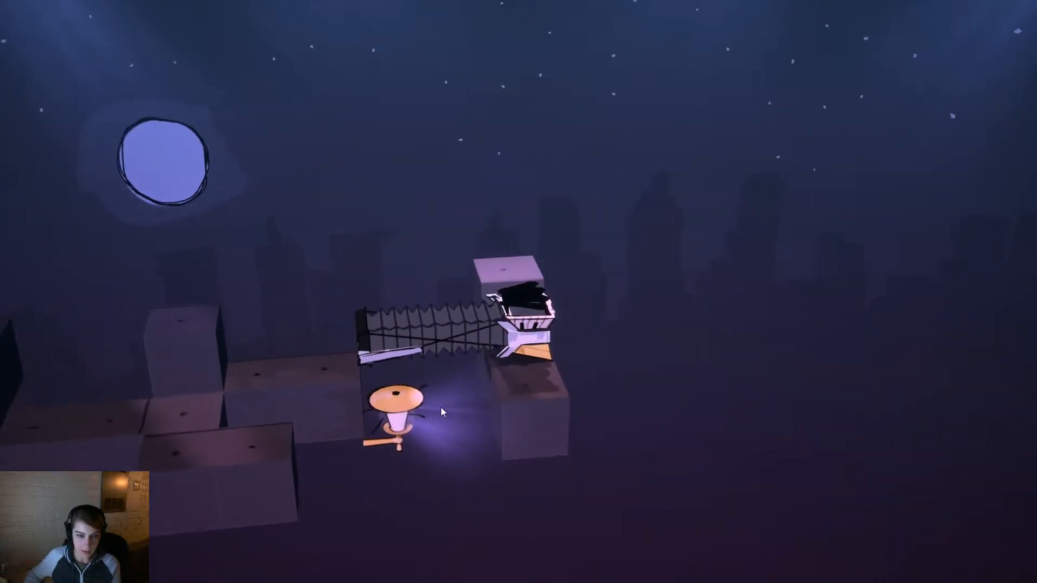
left_click_drag(455, 330, 516, 299)
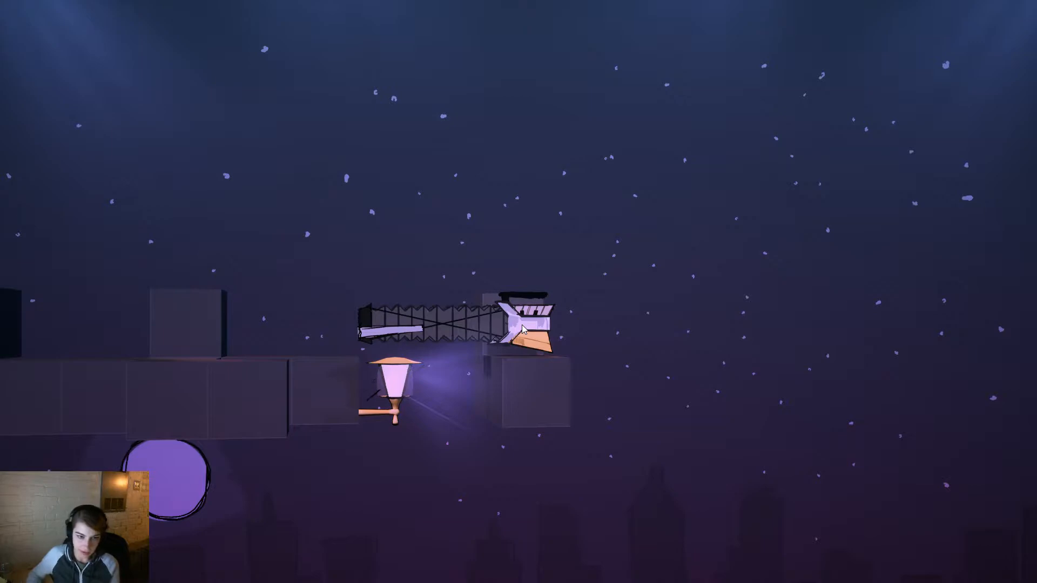
left_click_drag(725, 316, 662, 323)
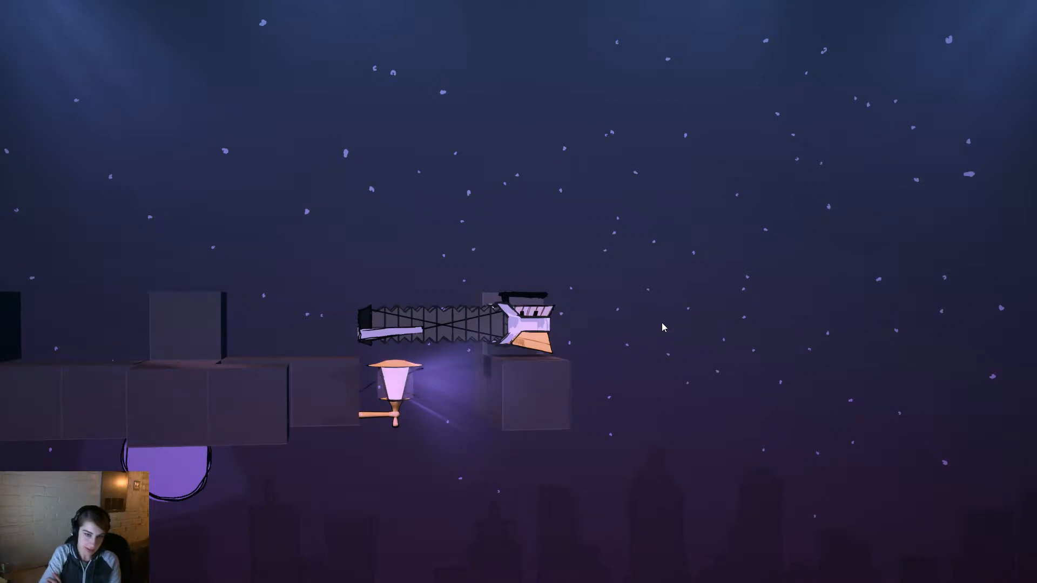
left_click_drag(662, 323, 643, 311)
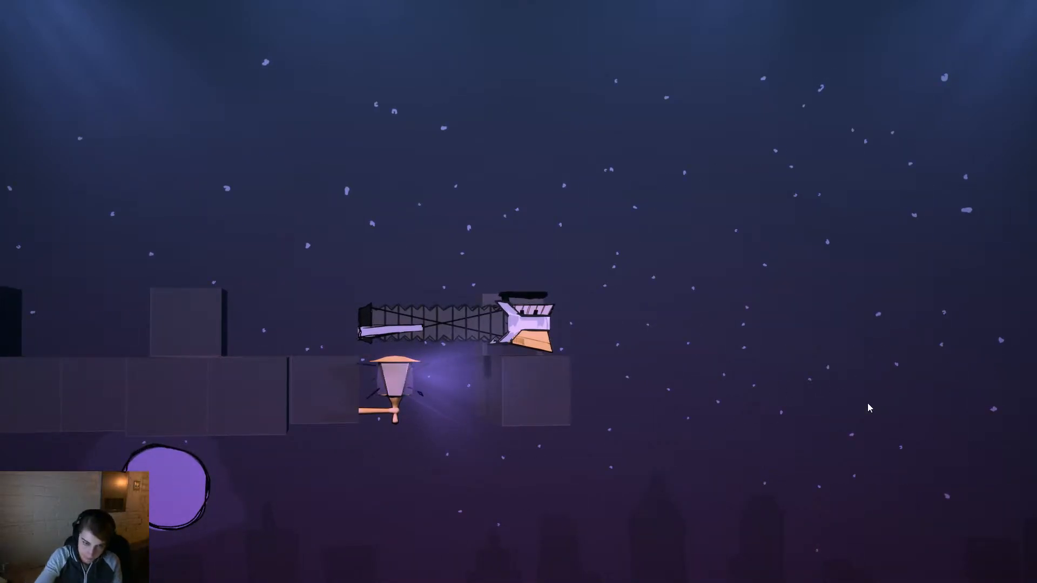
Step: Switch to Photoshop and paste the captured game screenshot into a new 3840 x 1200 pixel document
key("alt+Tab")
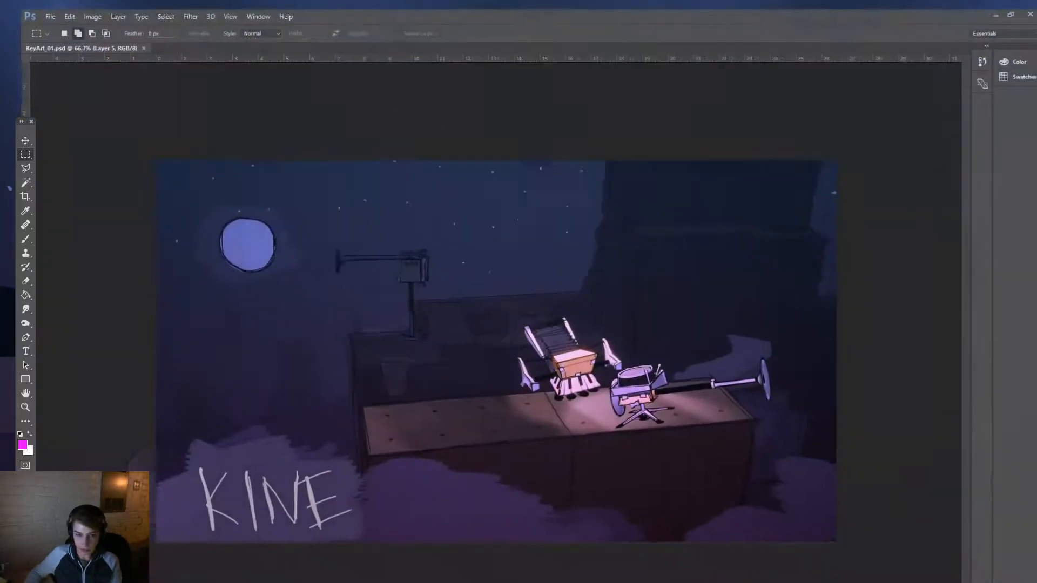
key("ctrl+n")
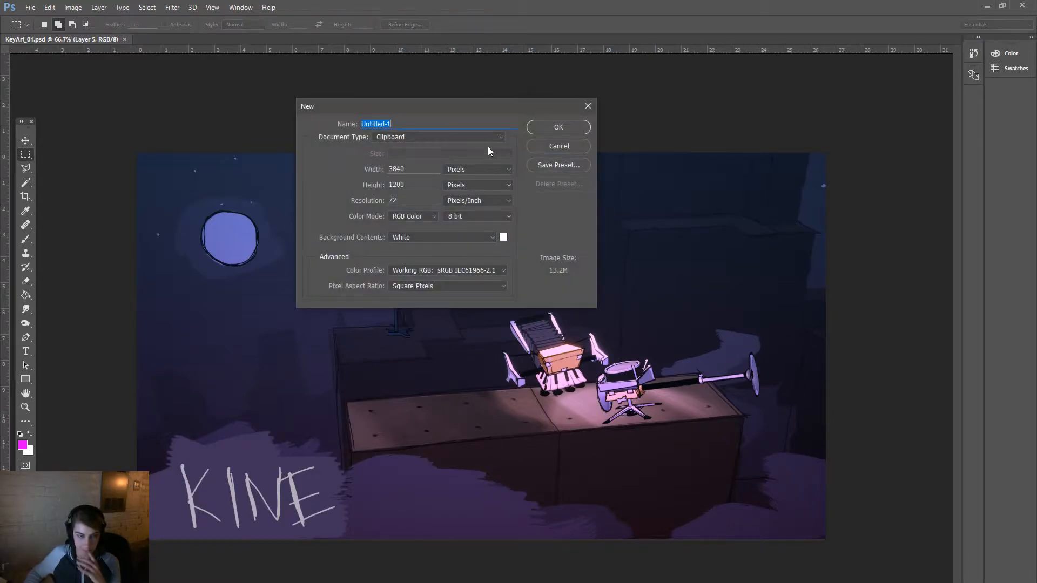
left_click(565, 131)
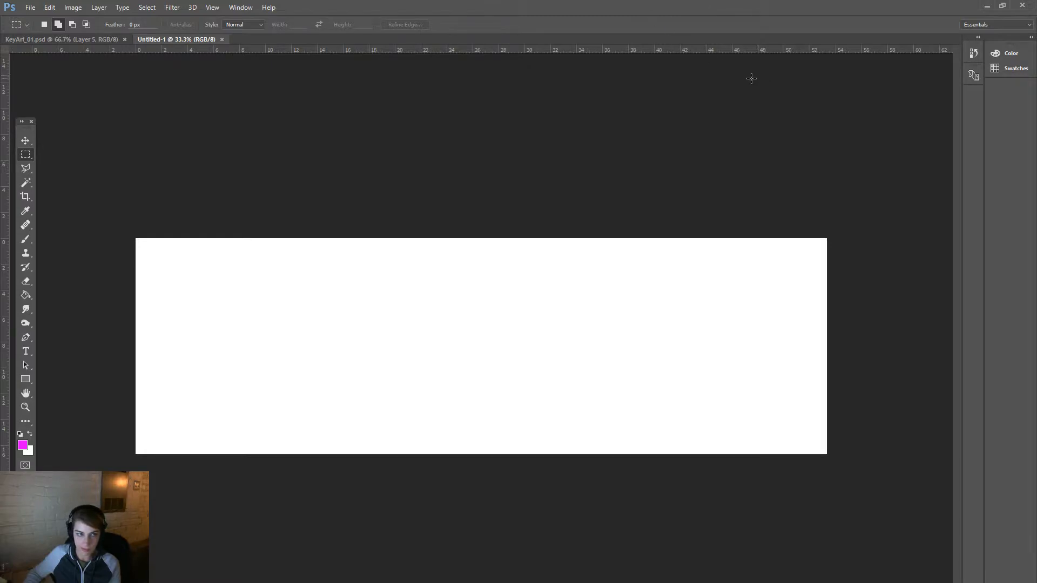
key("ctrl+v")
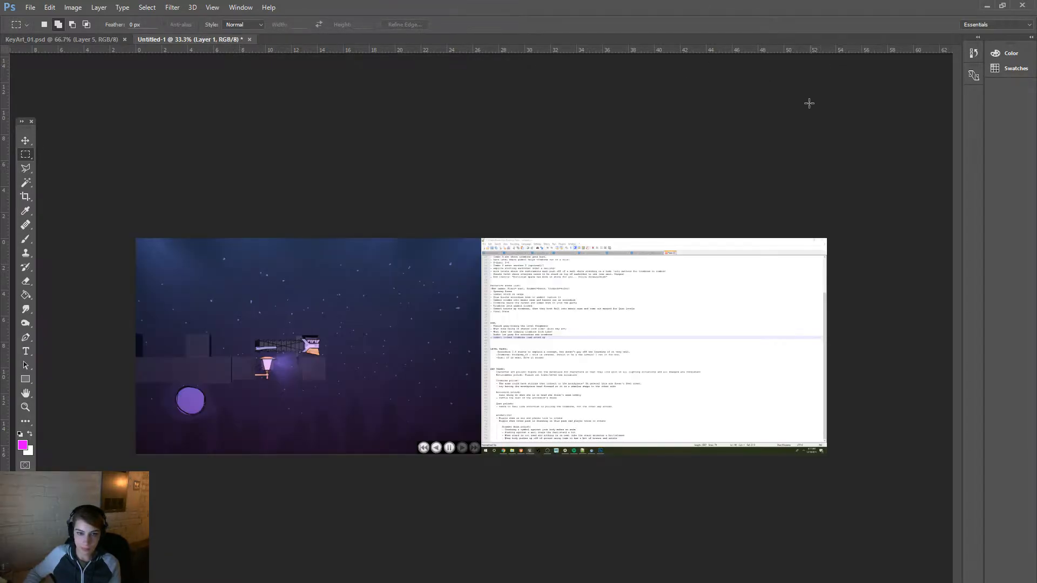
Step: Move the screenshot layer until the game view fills the canvas's right half, and marquee-select that half
left_click(25, 140)
left_click_drag(397, 354, 889, 368)
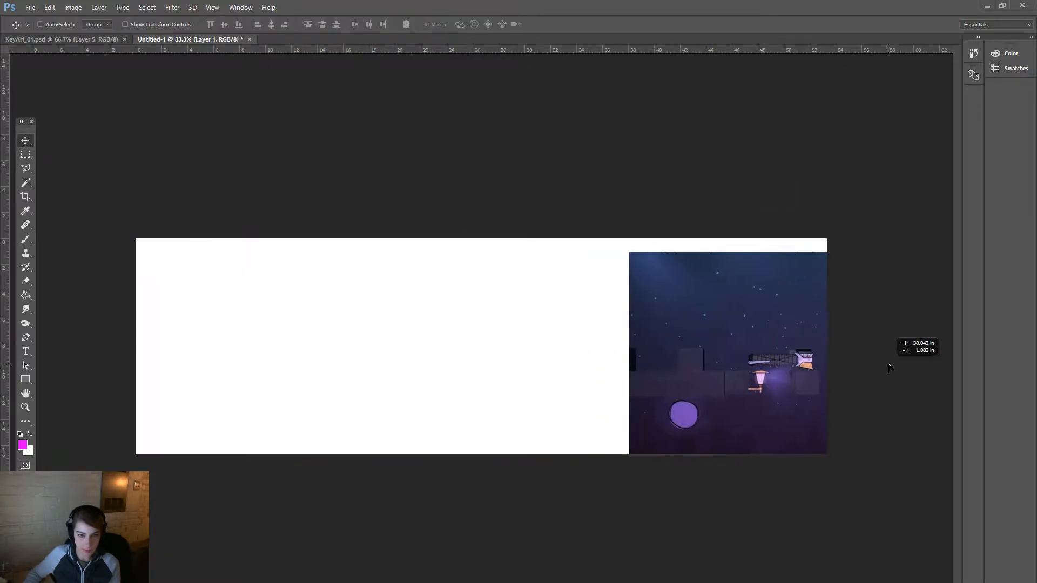
left_click_drag(779, 393, 632, 379)
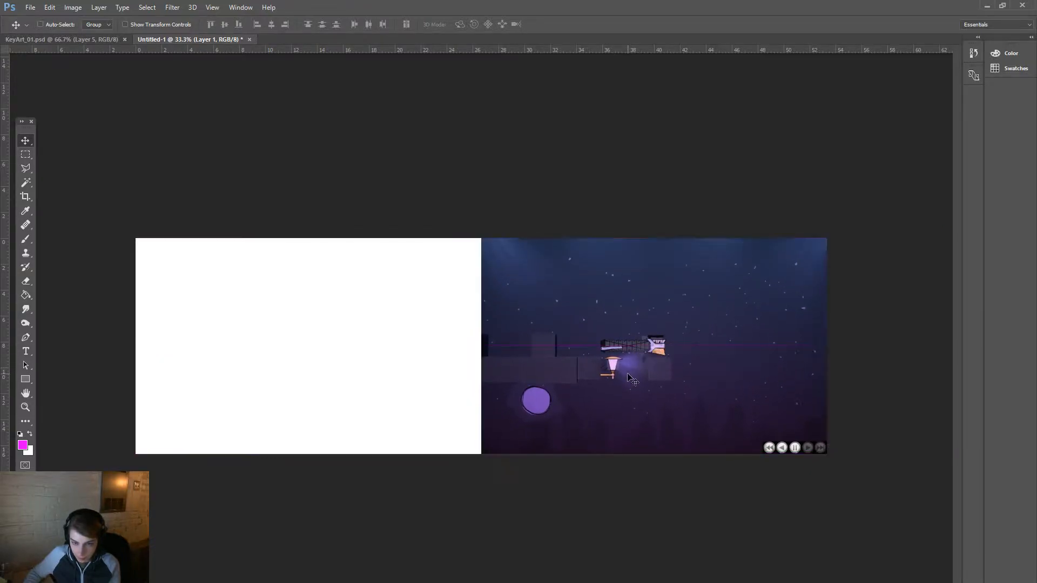
left_click(26, 154)
left_click_drag(475, 238, 832, 559)
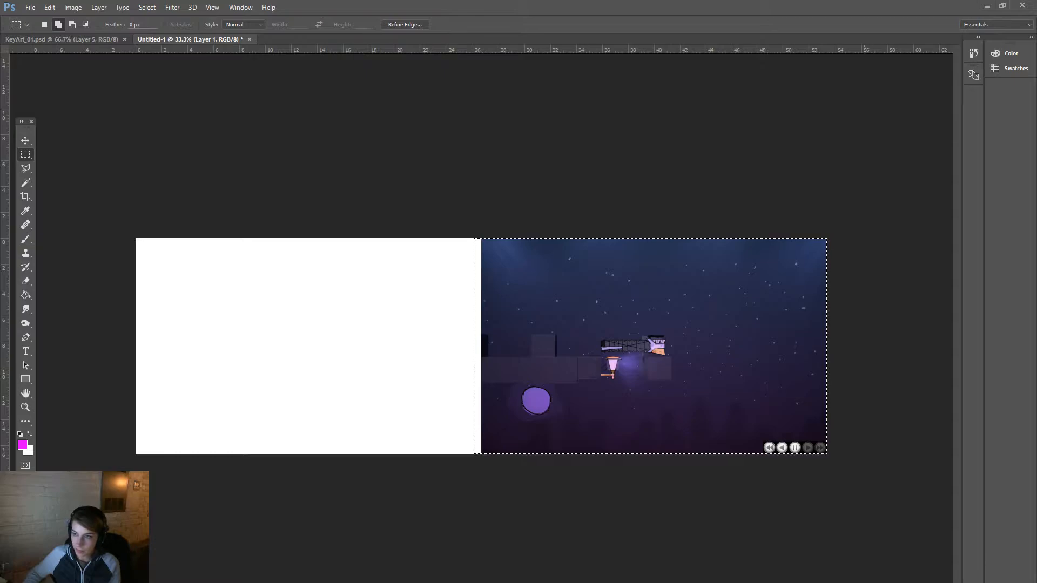
Step: Paste the copied game view into a new 1920 x 1200 pixel document and close Untitled-1 without saving
key("ctrl+n")
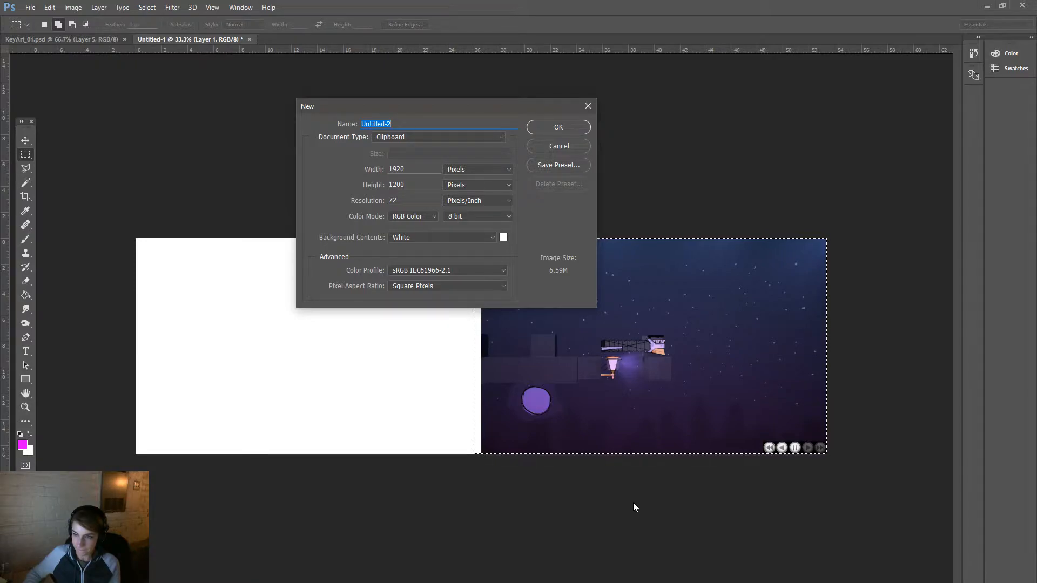
left_click(546, 131)
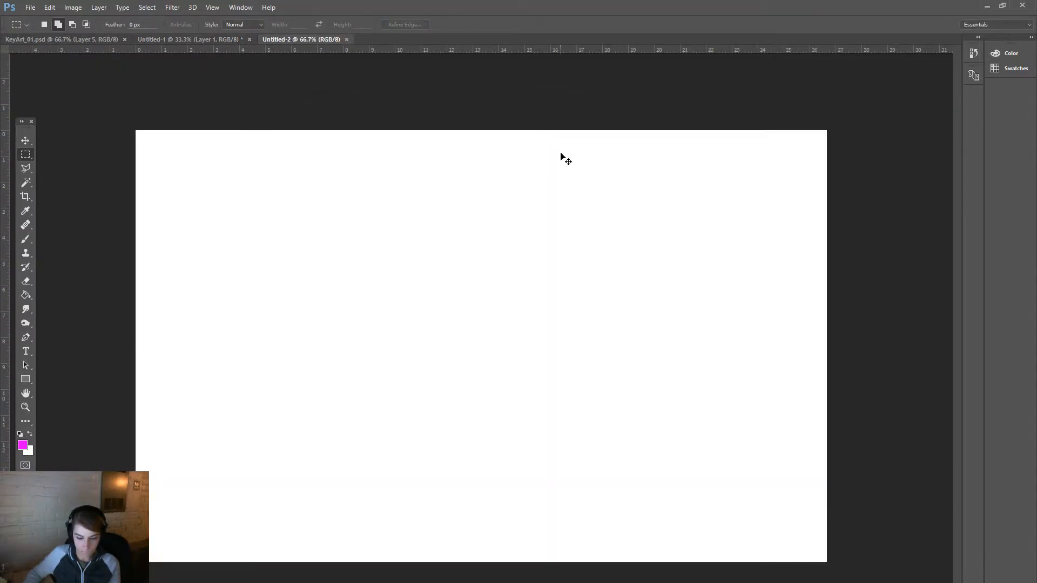
key("ctrl+v")
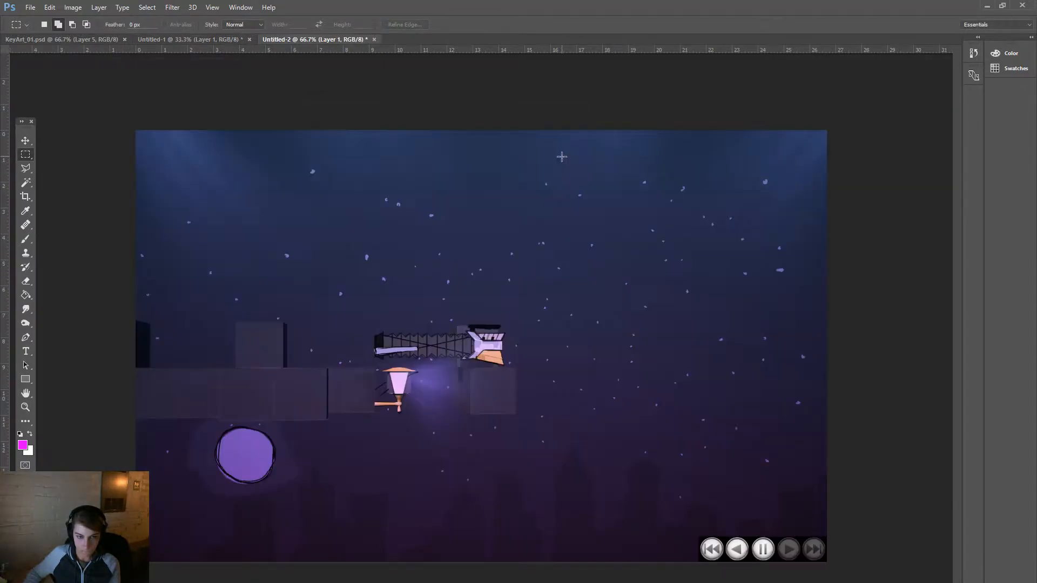
left_click(249, 40)
left_click(519, 245)
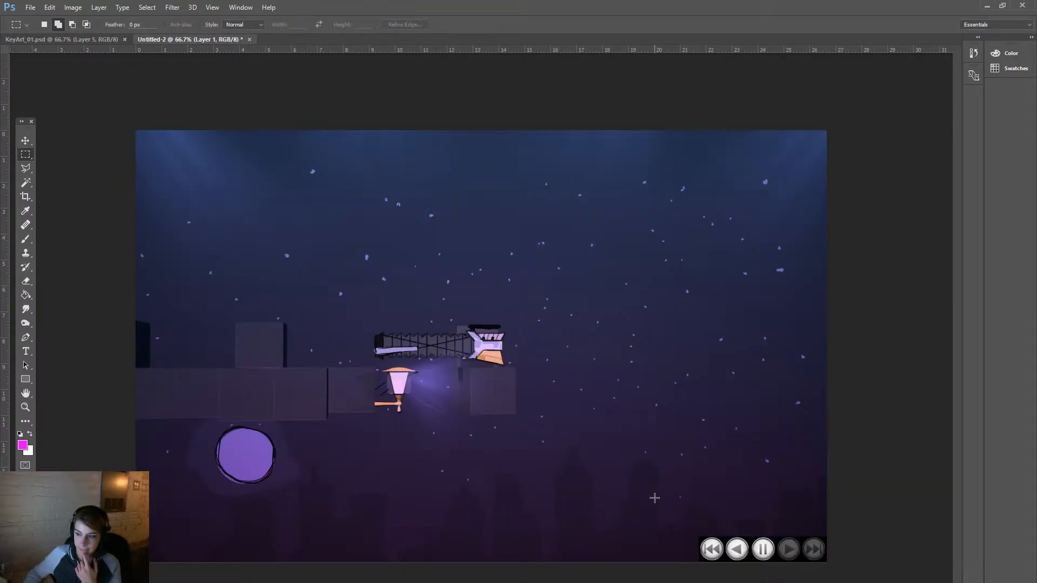
Step: Zoom in on the accordion pawn and lamp in the pasted screenshot to examine the lighting around them
left_click(26, 407)
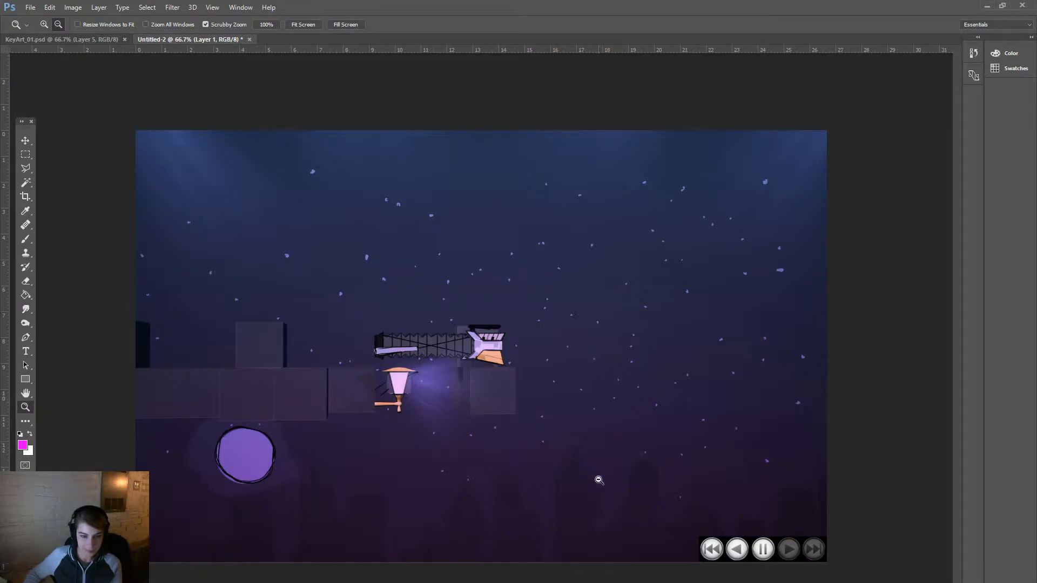
left_click(474, 369, "alt")
left_click_drag(362, 292, 451, 306)
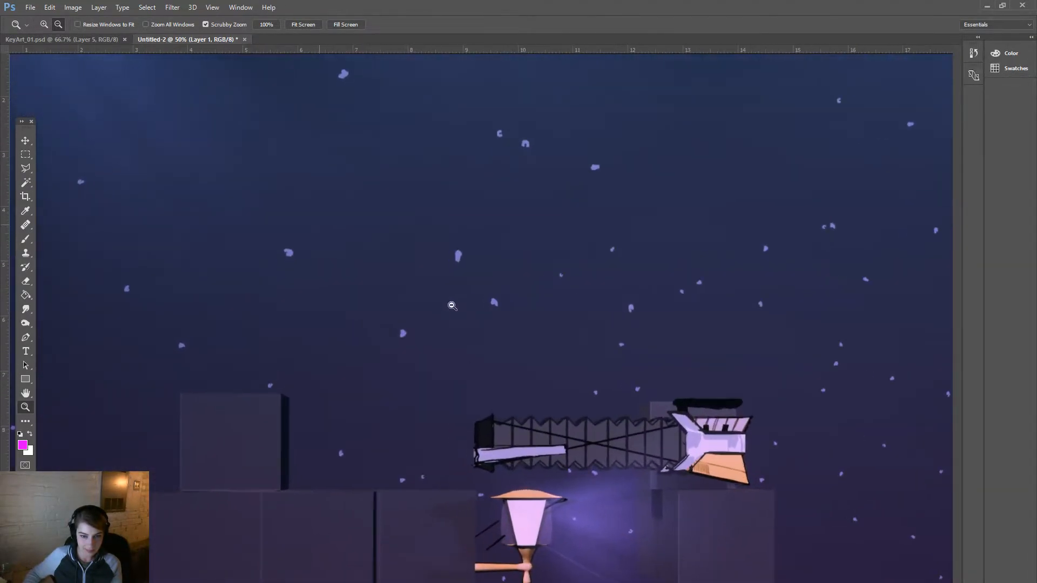
scroll(452, 306, "down", 3)
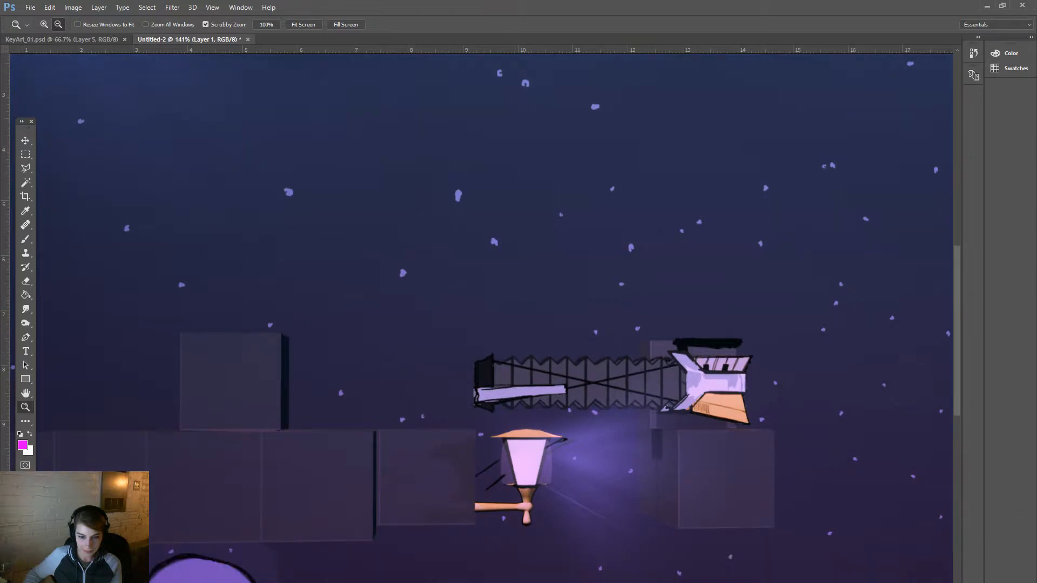
scroll(452, 305, "right", 4)
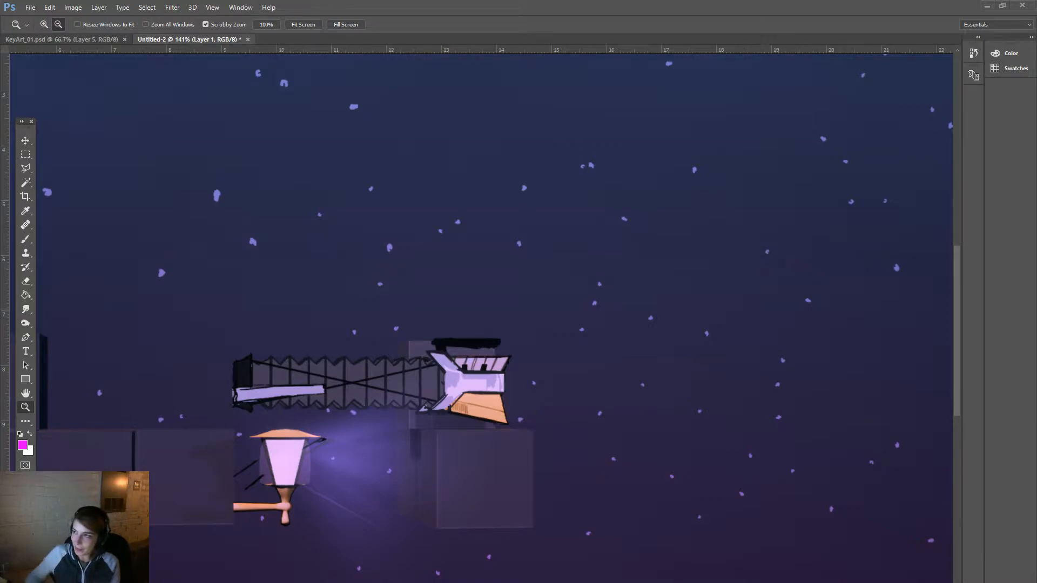
Step: Bring the browser with the "la la land" search into view and browse its image results for lighting reference
left_click_drag(1036, 216, 665, 163)
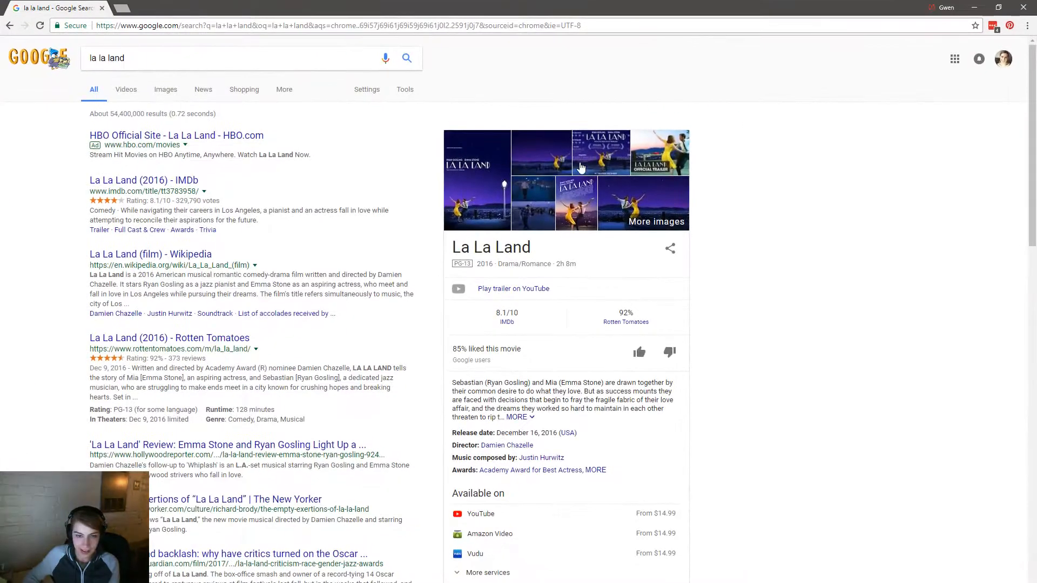
left_click(165, 90)
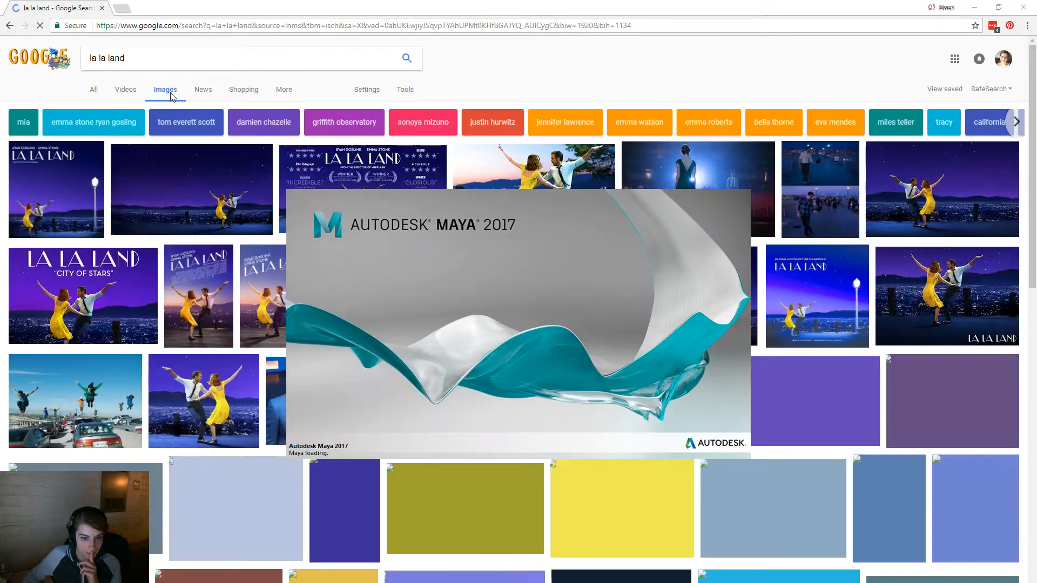
left_click(10, 25)
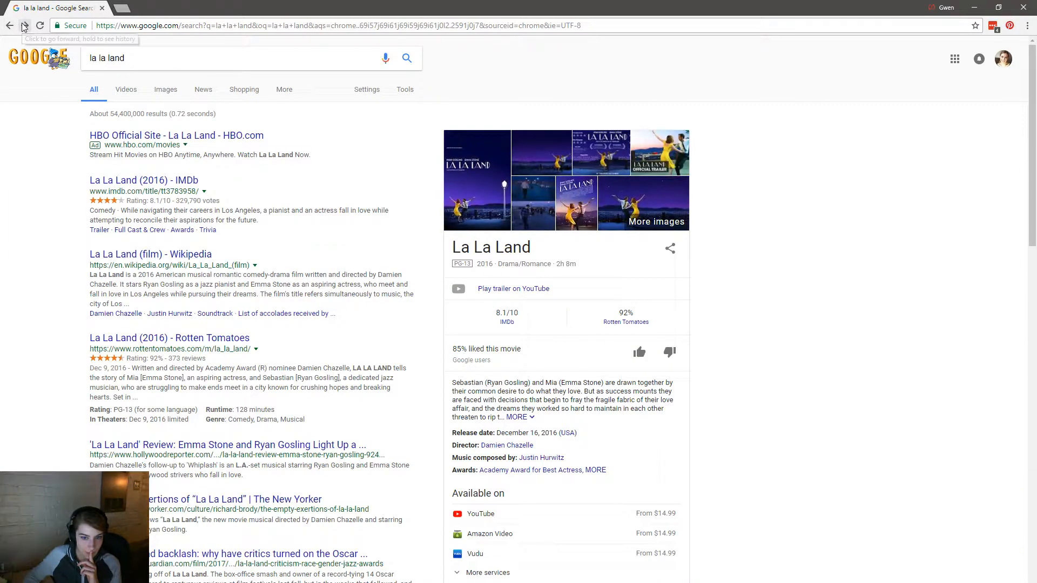
left_click(24, 26)
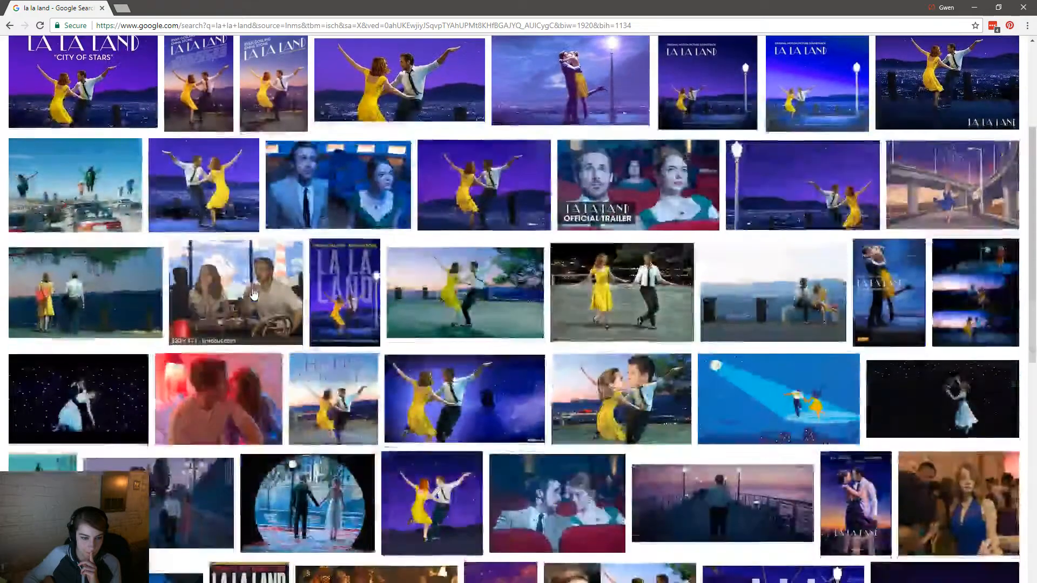
scroll(253, 294, "down", 4)
scroll(238, 216, "up", 4)
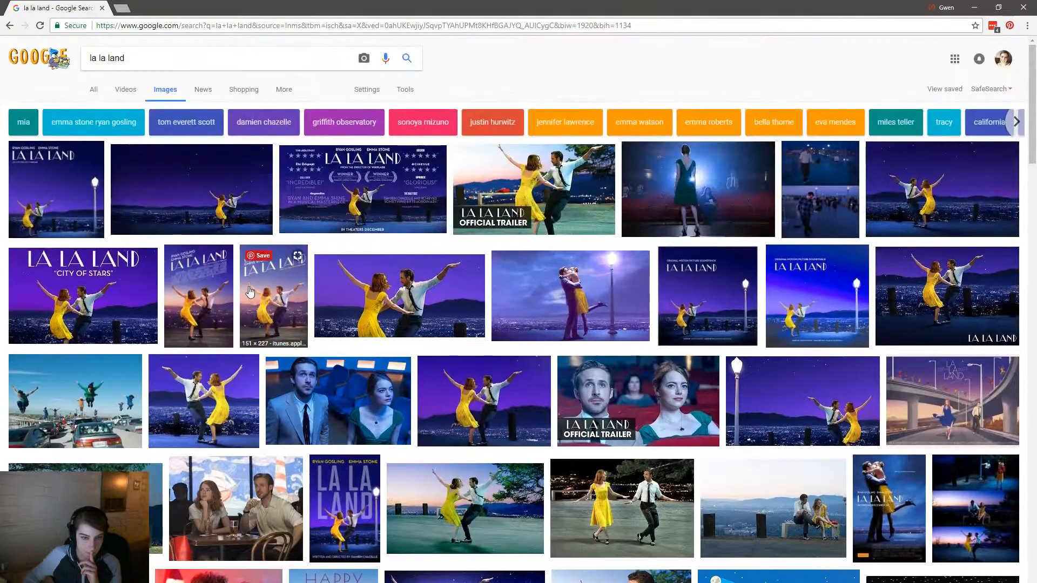
Step: Refine the image search to "la la land emma stone"
left_click(207, 64)
type("em")
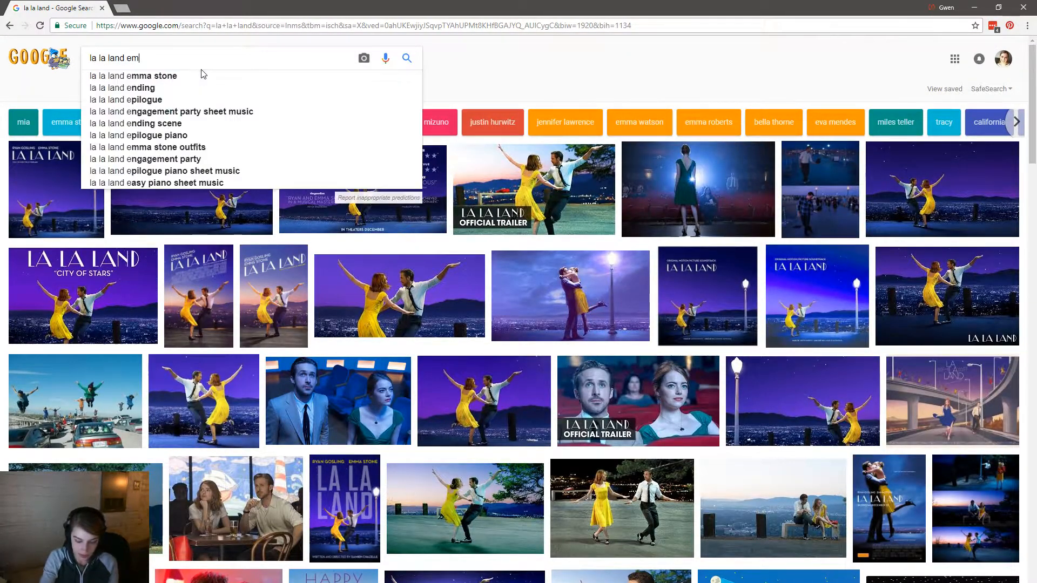
type("ma stone")
key("Return")
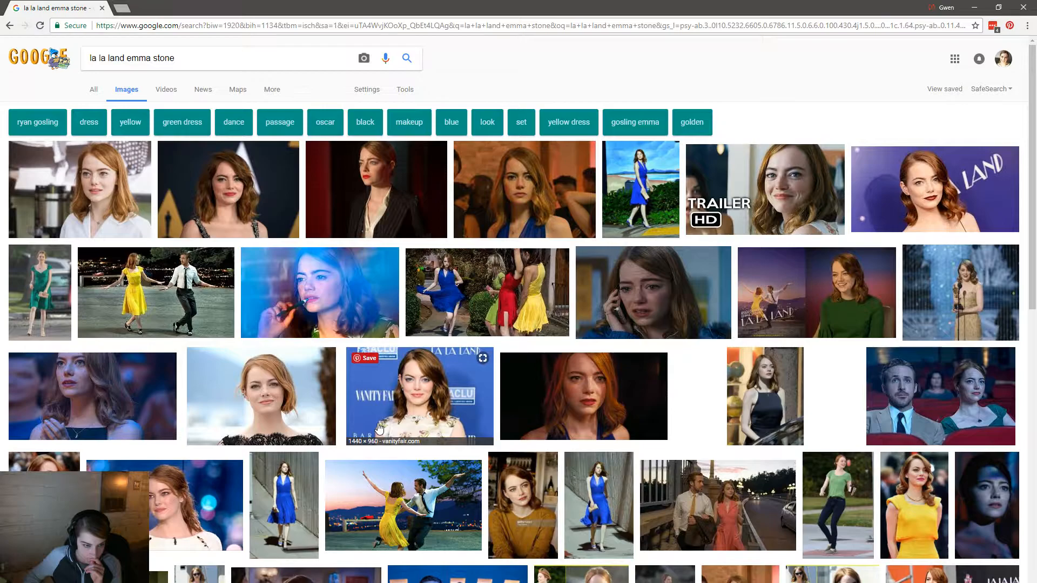
Step: Look through the image results for film stills that show how the character is lit against dark backgrounds
scroll(379, 427, "down", 4)
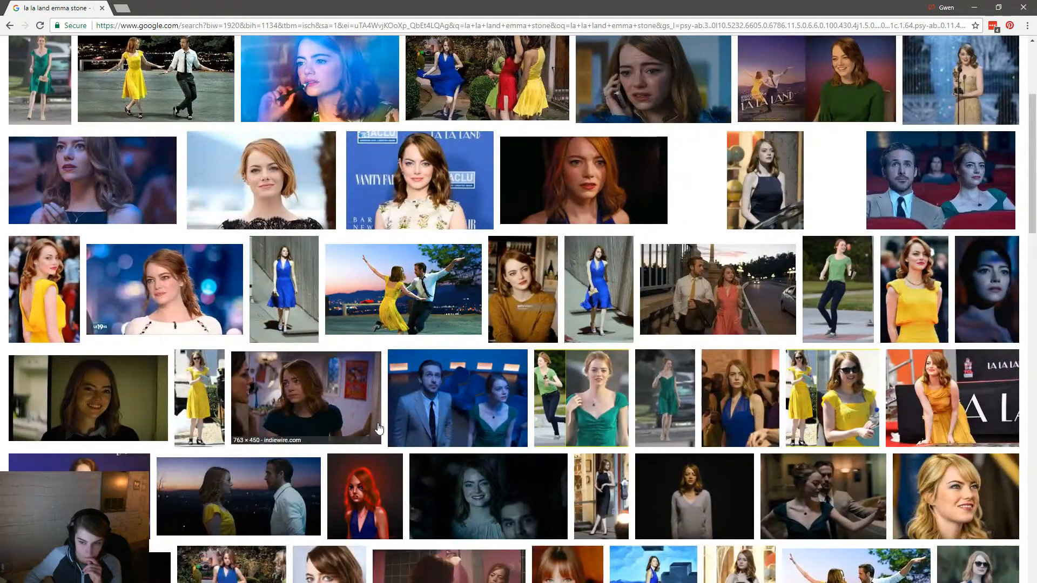
scroll(379, 428, "up", 4)
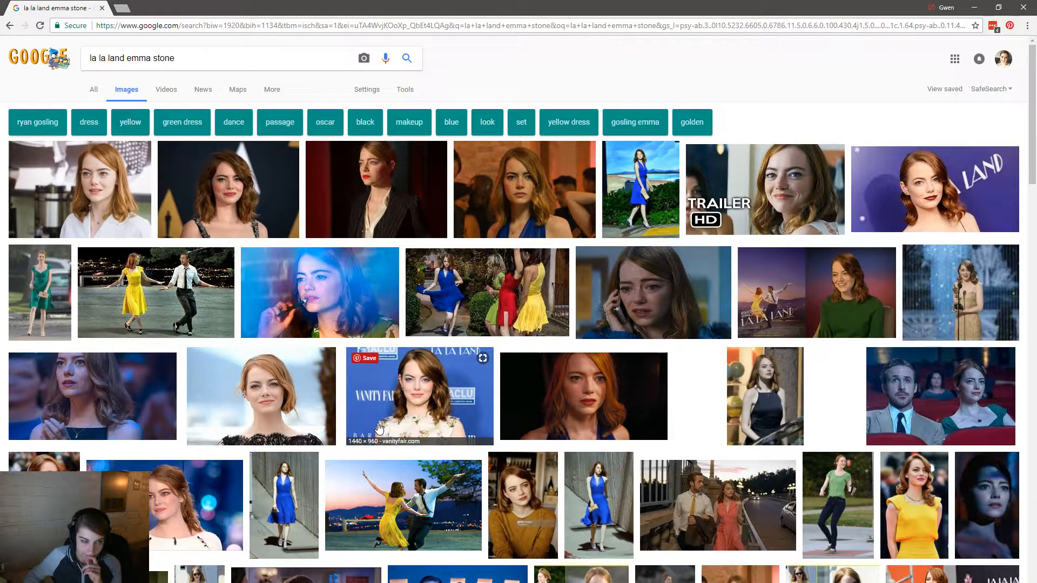
scroll(379, 428, "down", 6)
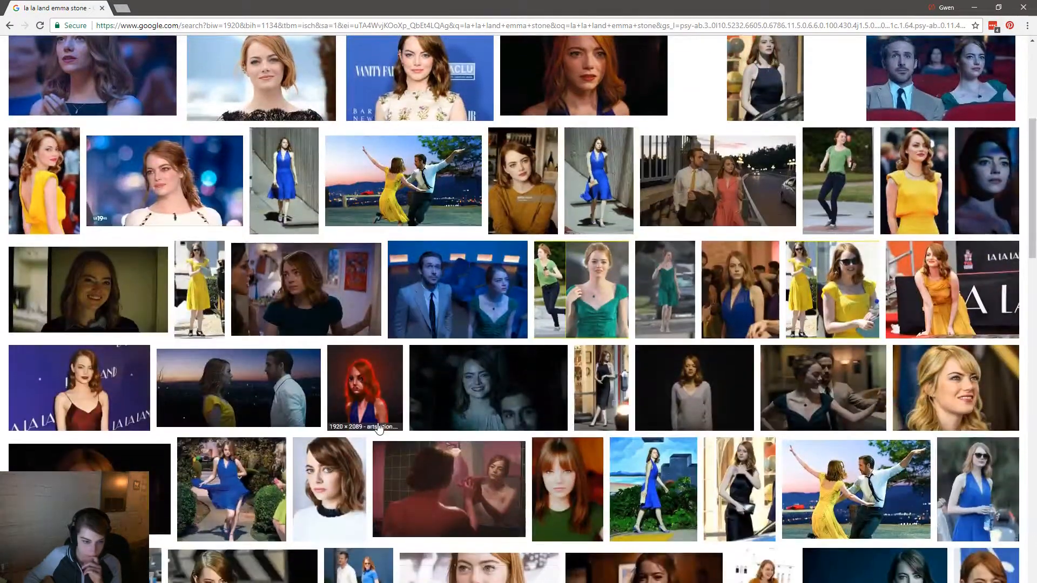
scroll(379, 428, "down", 5)
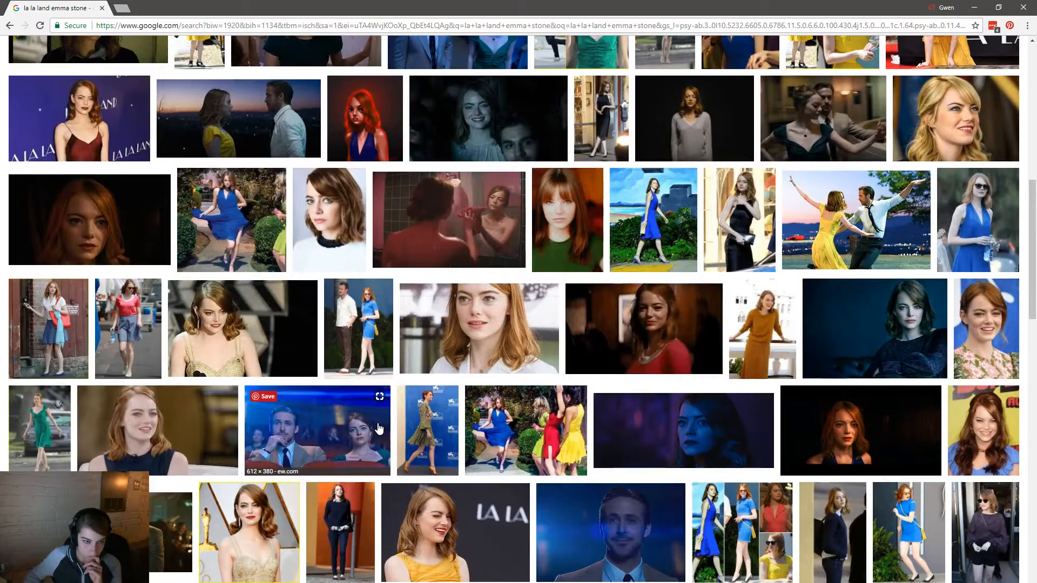
scroll(379, 428, "down", 3)
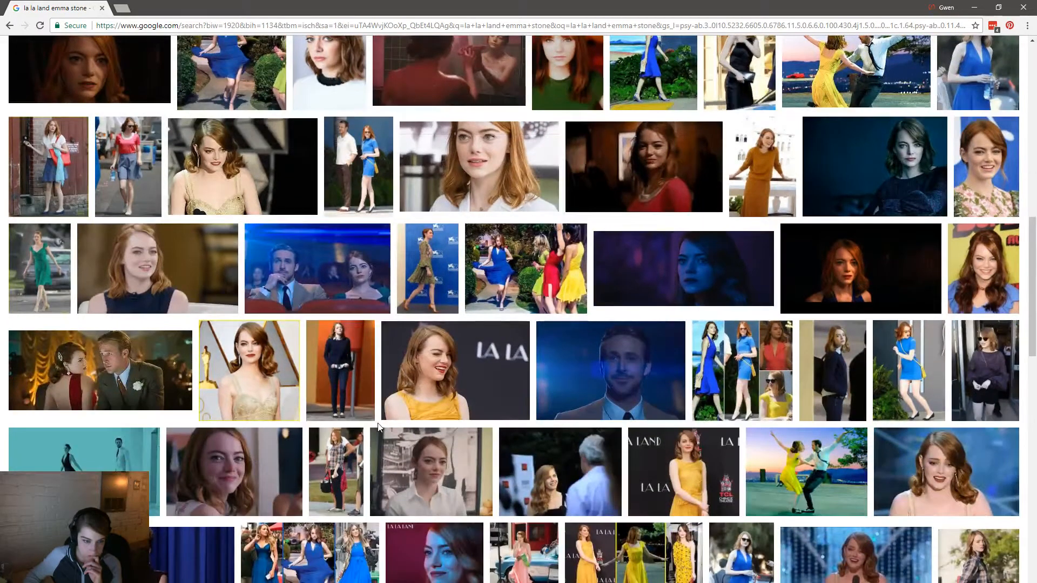
scroll(379, 427, "down", 4)
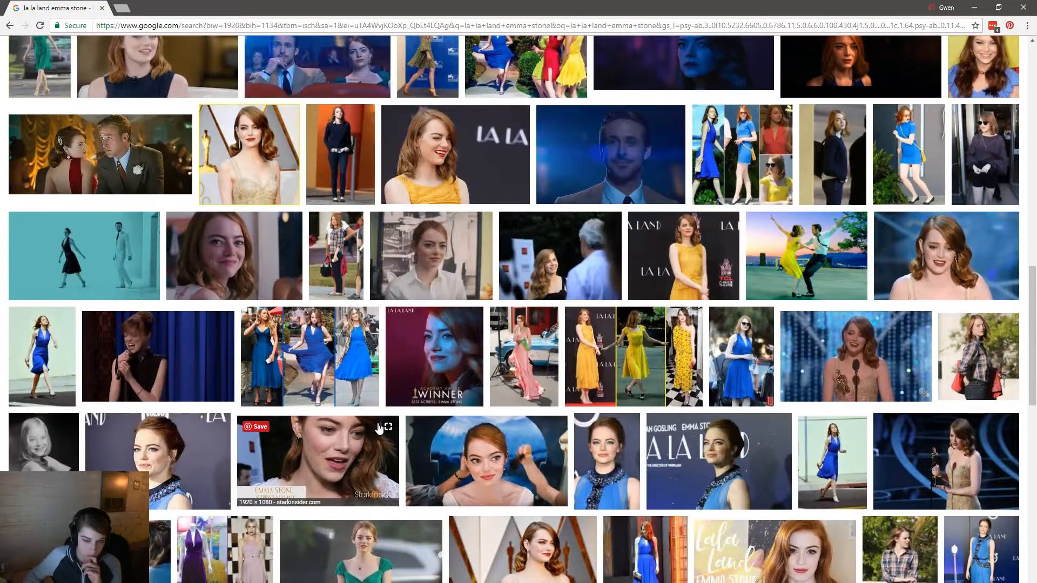
scroll(379, 428, "down", 3)
scroll(379, 428, "down", 2)
scroll(379, 428, "down", 4)
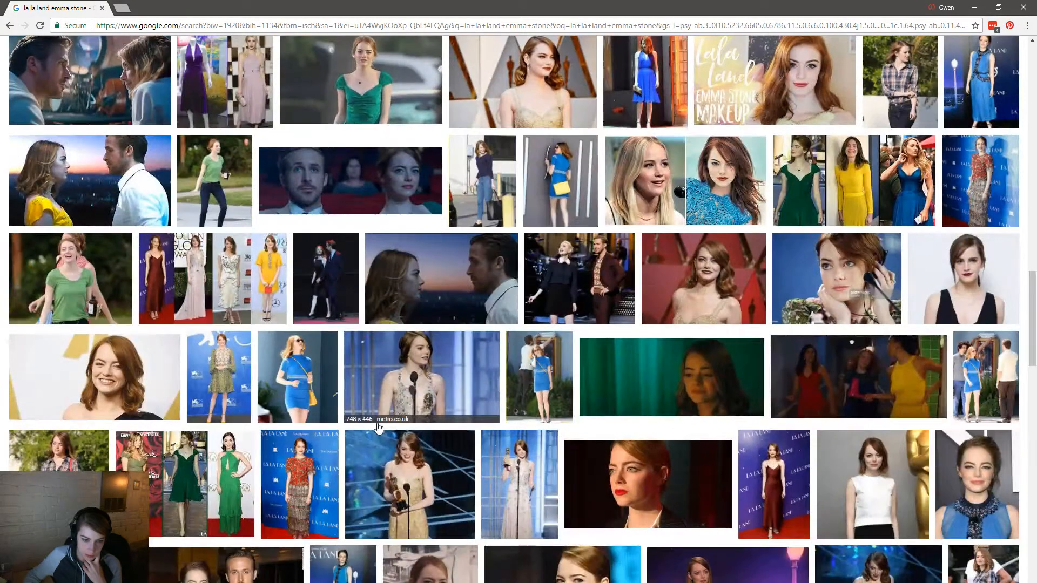
scroll(379, 427, "down", 3)
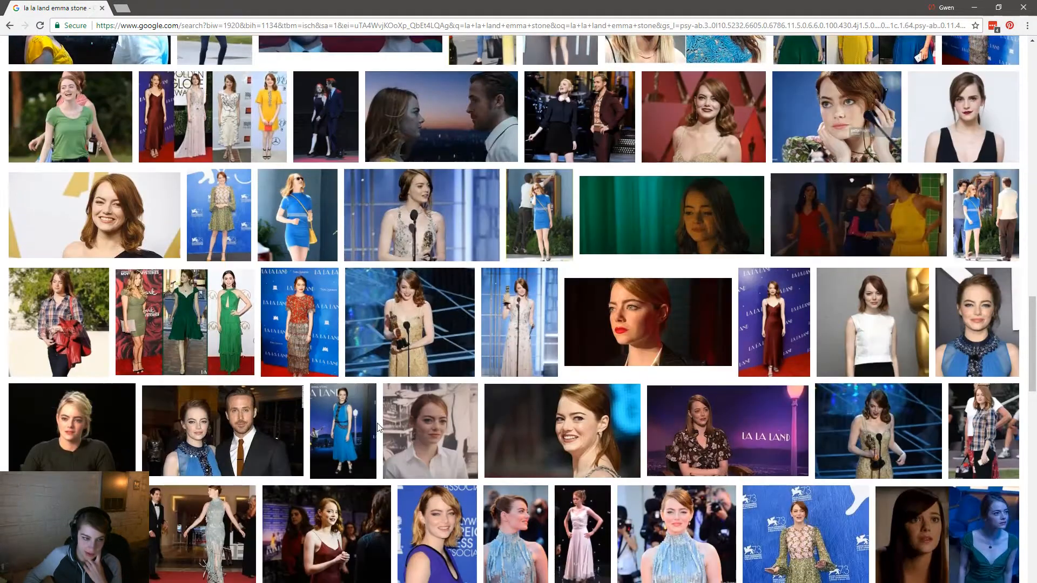
scroll(379, 427, "down", 4)
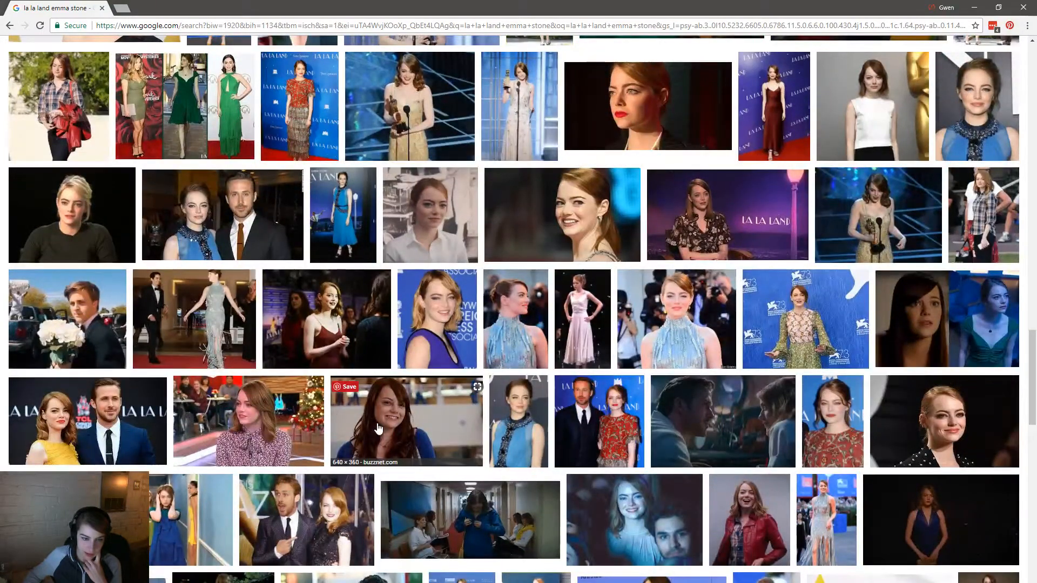
scroll(379, 428, "down", 4)
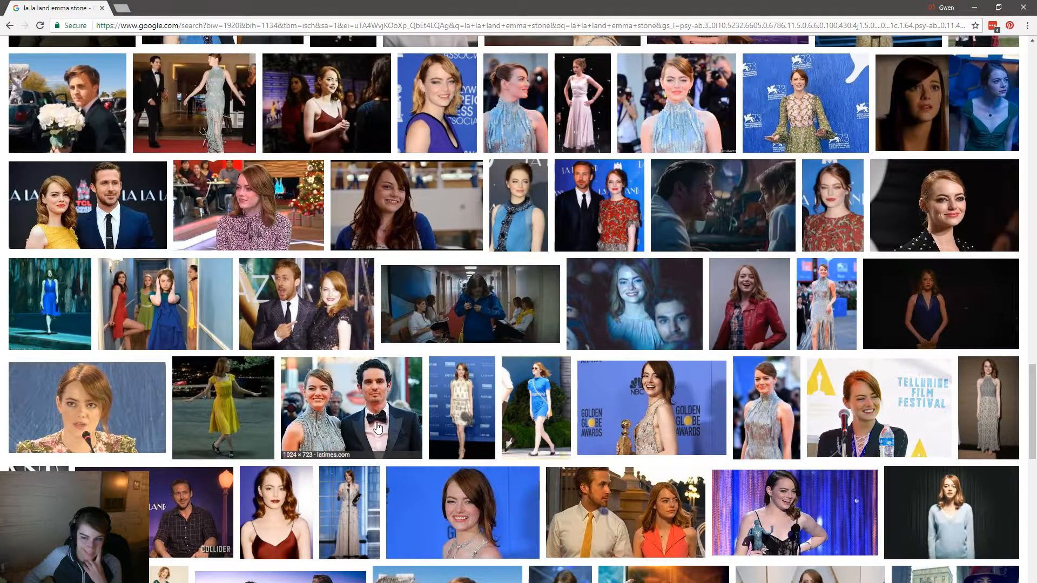
Step: Switch to Maya, open Body_Piano.ma from the Player\Bodies folder, and display the piano body textured from the front
key("alt+Tab")
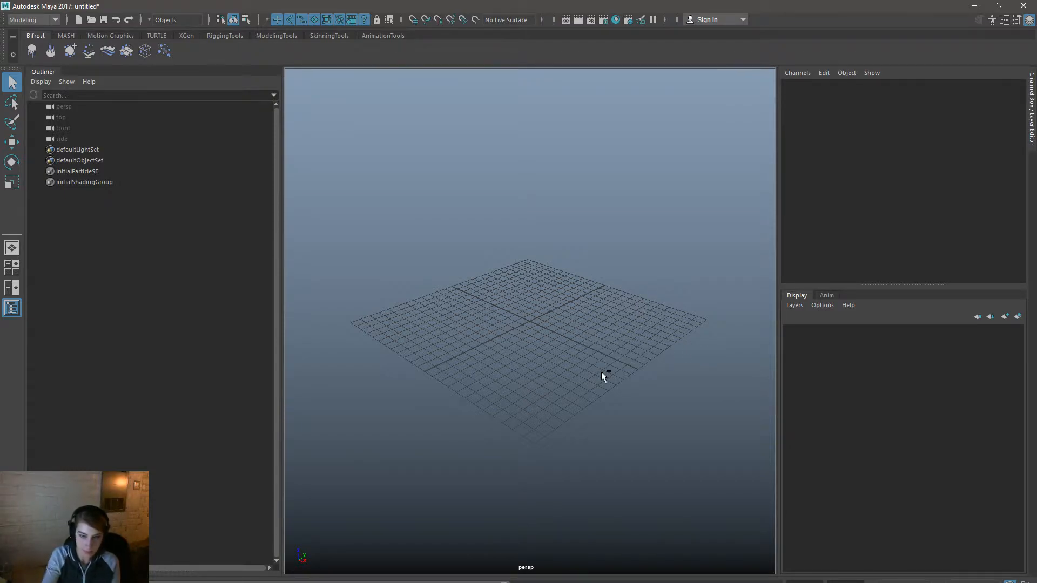
key("ctrl+o")
left_click_drag(585, 181, 626, 178)
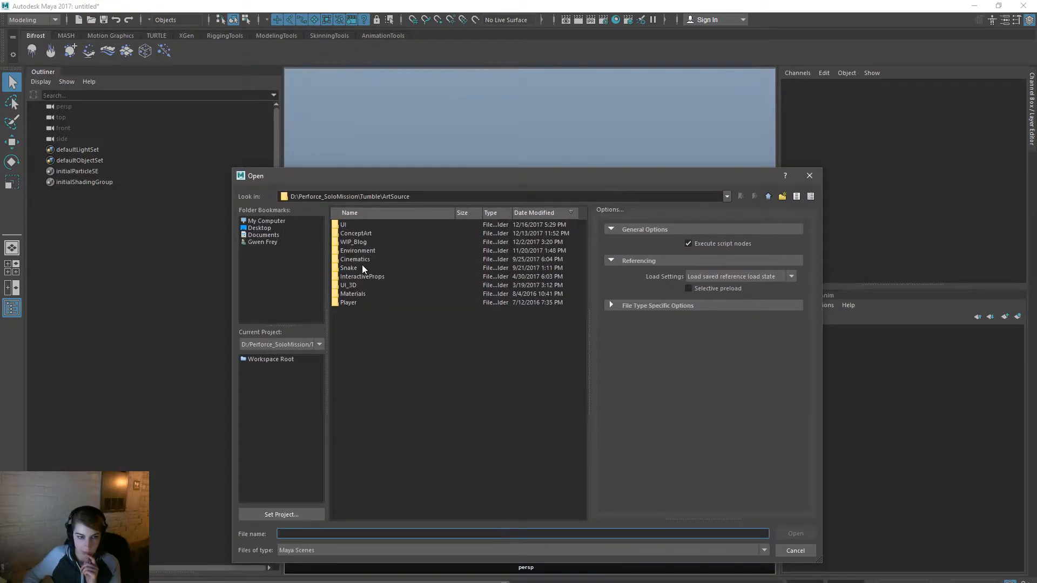
double_click(357, 302)
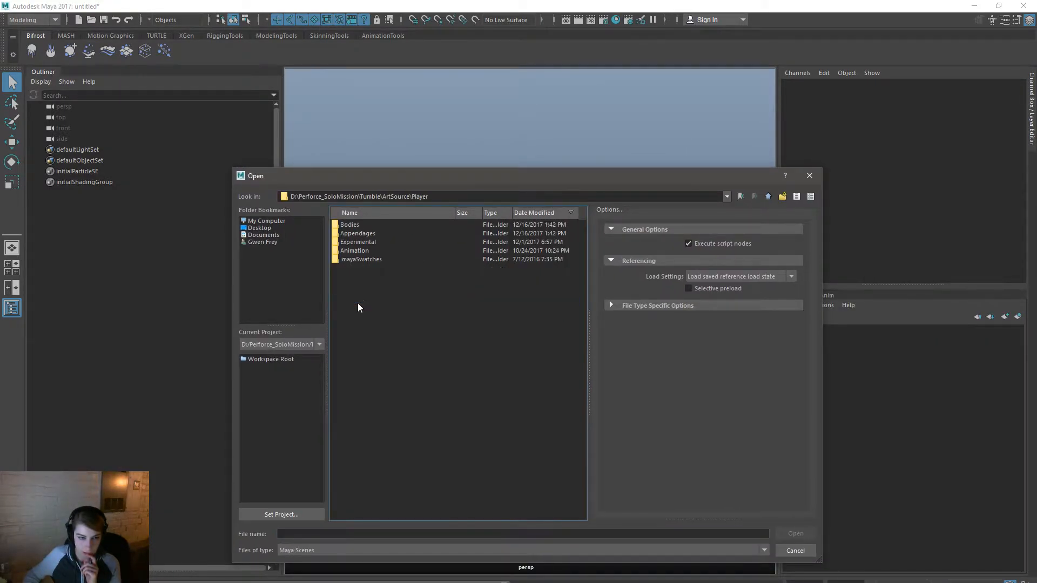
double_click(371, 224)
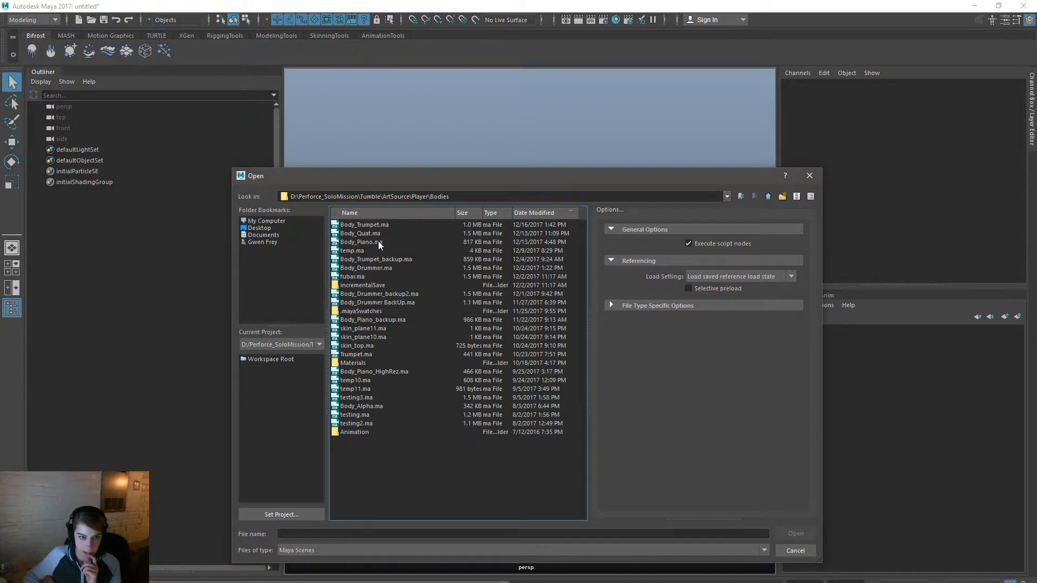
double_click(379, 242)
left_click(526, 332)
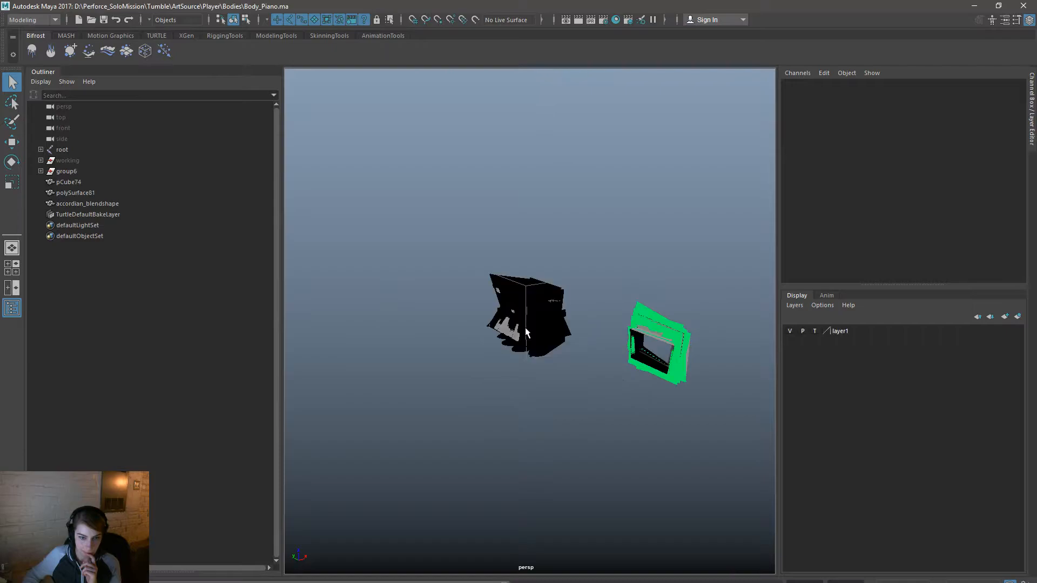
key("6")
mouse_move(575, 261)
left_mouse_down("alt")
mouse_move(509, 394)
mouse_move(573, 389)
mouse_move(504, 368)
mouse_move(474, 421)
mouse_move(581, 375)
mouse_move(729, 398)
mouse_move(722, 411)
mouse_move(678, 419)
mouse_move(595, 398)
mouse_move(606, 410)
mouse_move(348, 305)
mouse_move(465, 354)
mouse_move(455, 362)
mouse_move(603, 367)
mouse_move(484, 373)
mouse_move(719, 357)
mouse_move(569, 384)
mouse_move(449, 373)
mouse_move(519, 370)
left_mouse_up("alt")
Step: Reference the Appendage_MasterRig file from the Player\Appendages folder into the piano body scene
key("space")
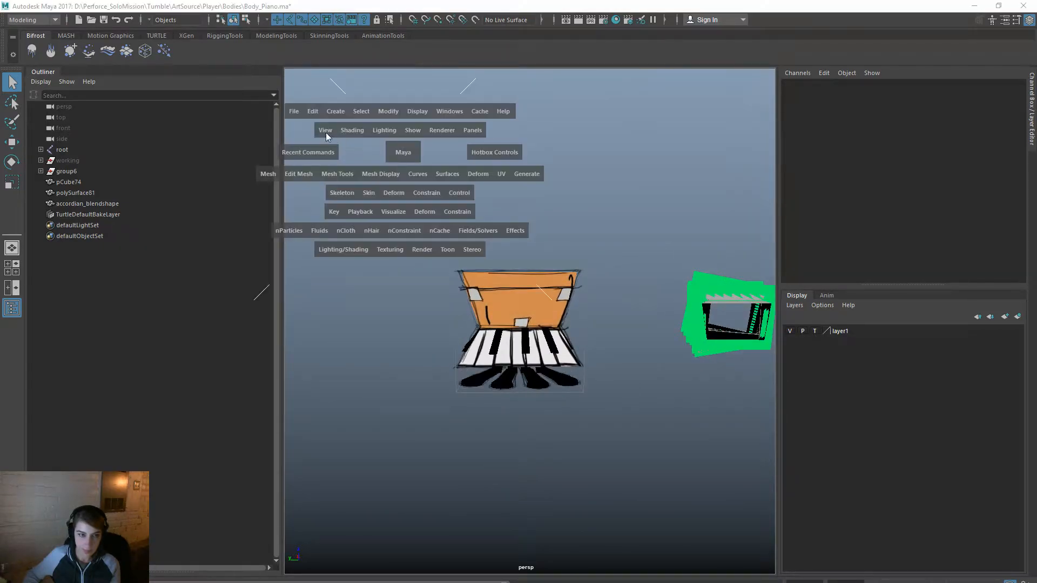
left_click(293, 111)
left_click(341, 339)
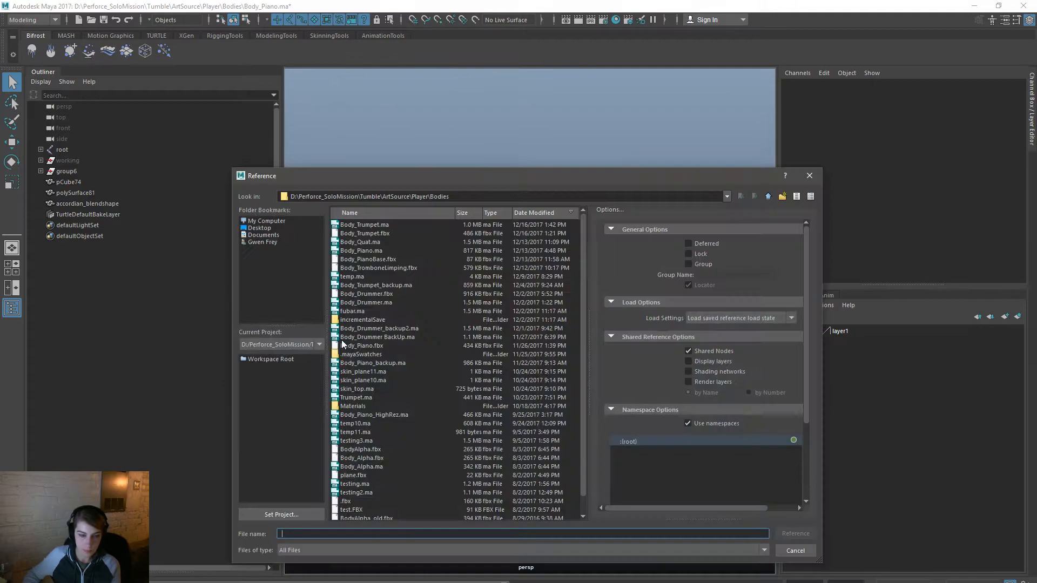
left_click_drag(478, 177, 1036, 210)
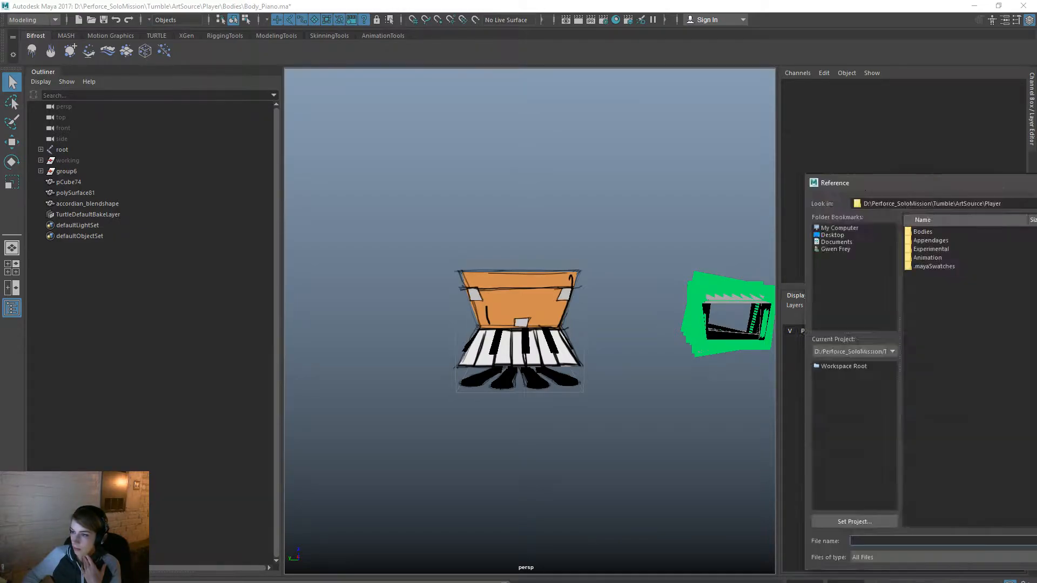
left_click_drag(1036, 181, 656, 195)
double_click(536, 250)
double_click(536, 251)
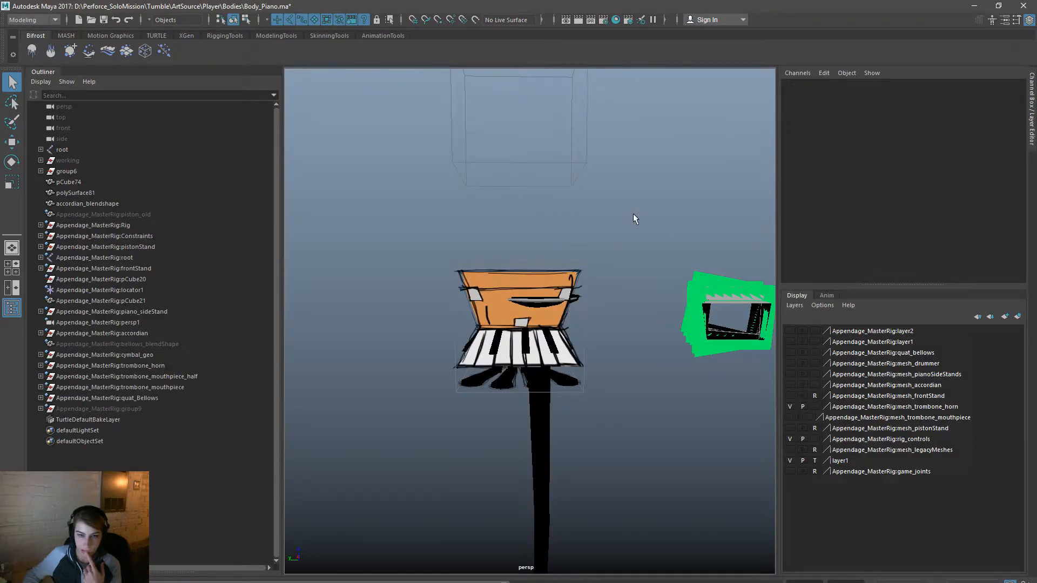
Step: Hide the mesh_trombone_horn display layer and show the mesh_pianoSideStands layer of the referenced rig
scroll(558, 433, "down", 5)
scroll(559, 433, "up", 5)
scroll(597, 374, "up", 5)
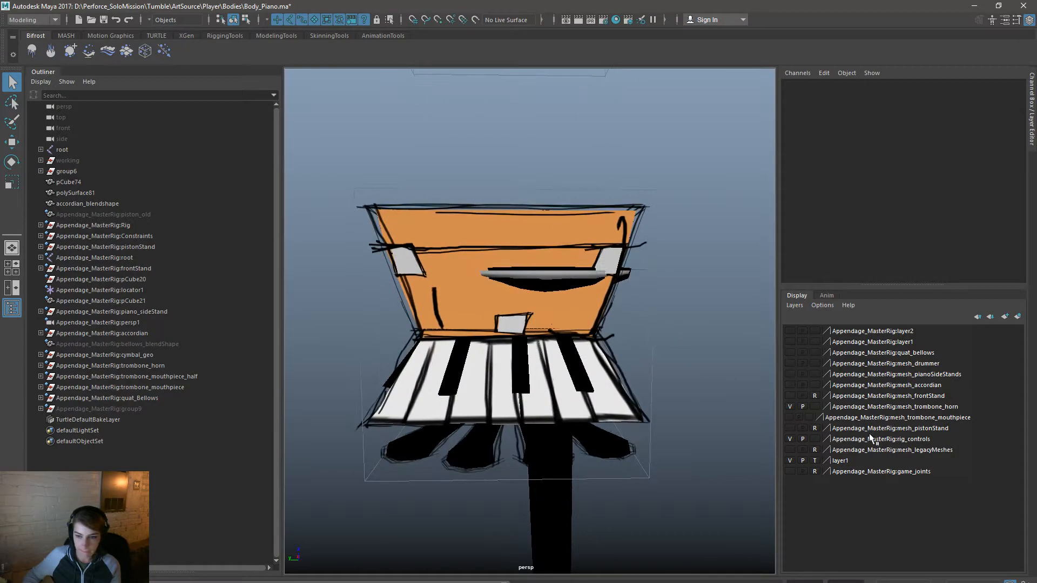
left_click(789, 408)
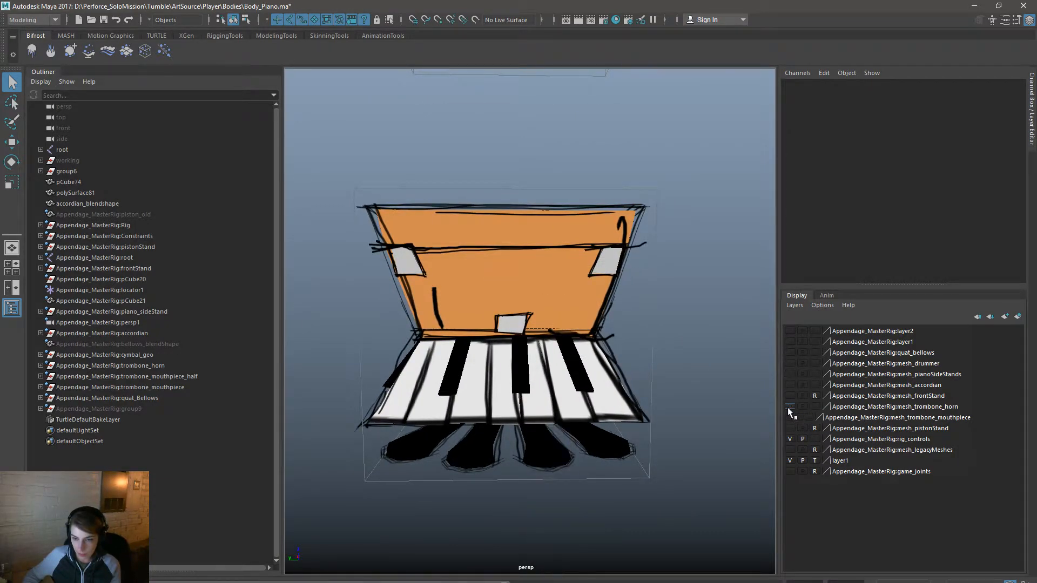
left_click(790, 375)
scroll(621, 378, "down", 6)
left_click_drag(532, 362, 701, 376, "alt")
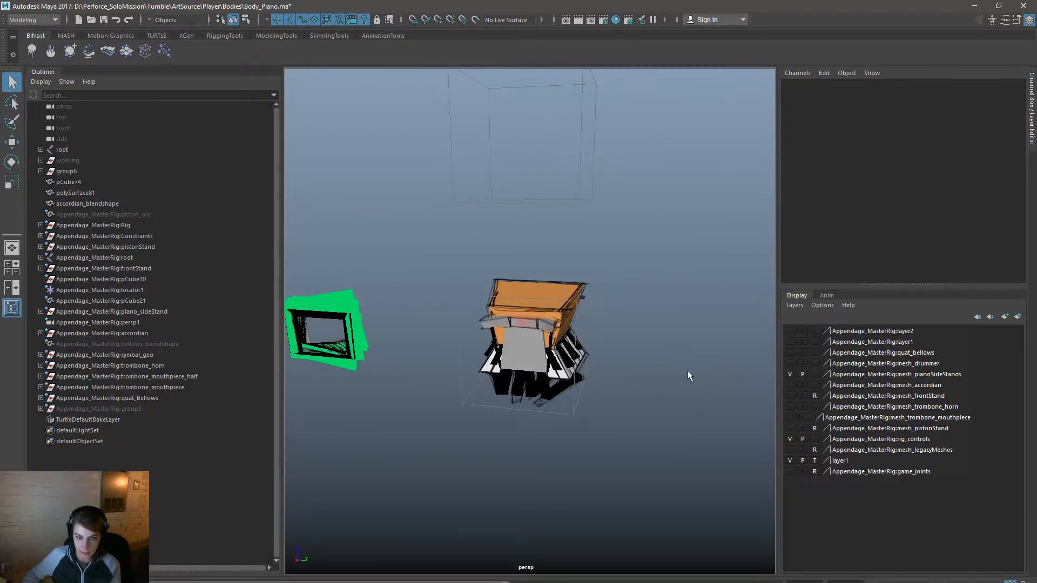
Step: Turn on X-ray shading in the perspective view to see the rig controls through the piano body
key("space")
left_click(433, 306)
left_click(475, 426)
mouse_move(619, 414)
left_mouse_down("alt")
mouse_move(621, 401)
mouse_move(594, 378)
mouse_move(513, 398)
left_mouse_up("alt")
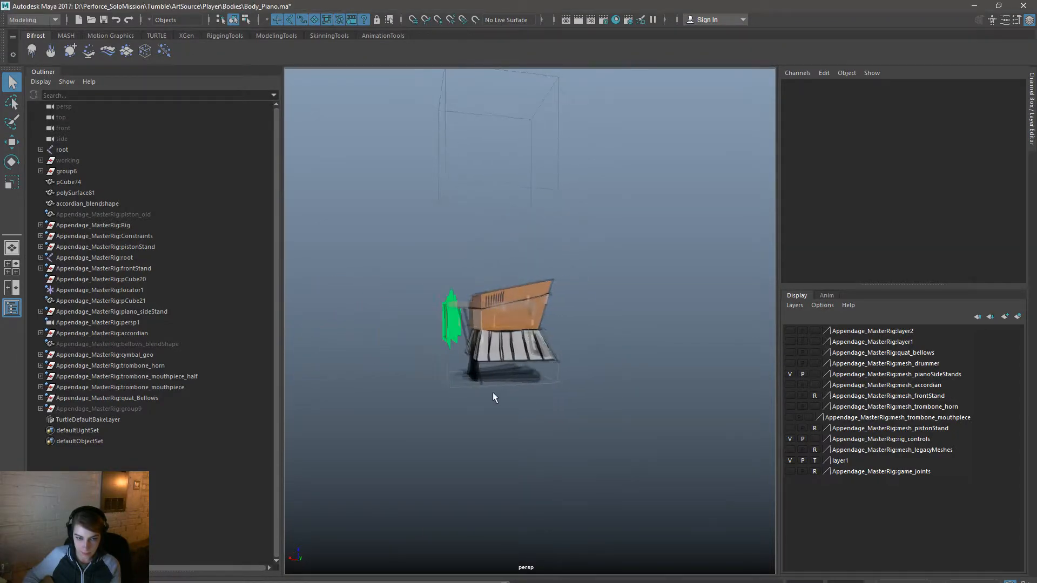
Step: Select the rig's socket_attachment through its base control and set Translate Y to -50, placing the stand at the piano's side
scroll(578, 412, "up", 5)
left_click_drag(578, 412, 325, 253, "alt")
right_click_drag(325, 253, 607, 328, "alt")
left_click_drag(607, 328, 514, 386, "alt")
right_click_drag(513, 385, 560, 372, "alt")
left_click(591, 185)
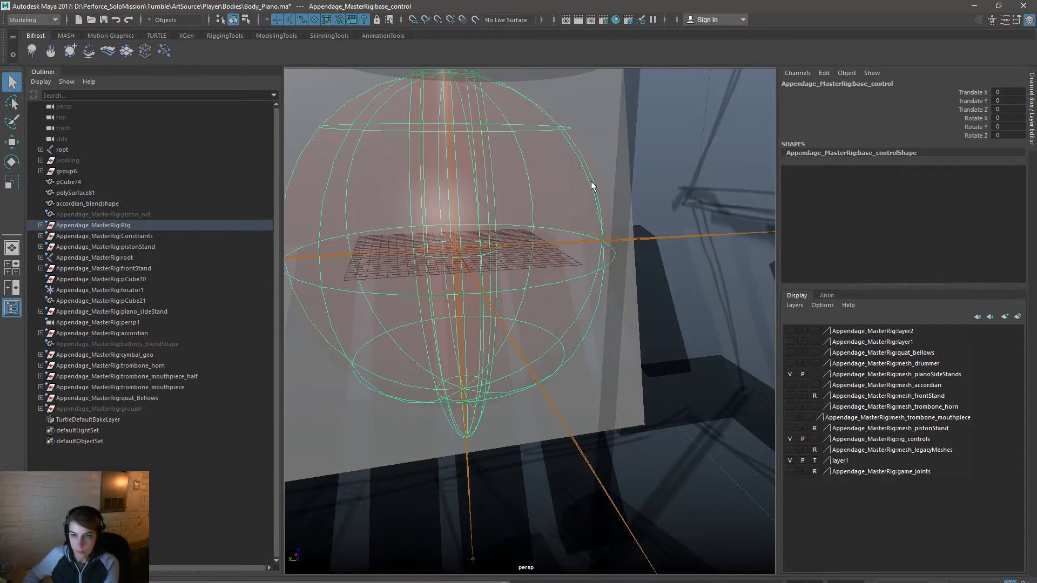
right_click_drag(634, 319, 591, 344, "alt")
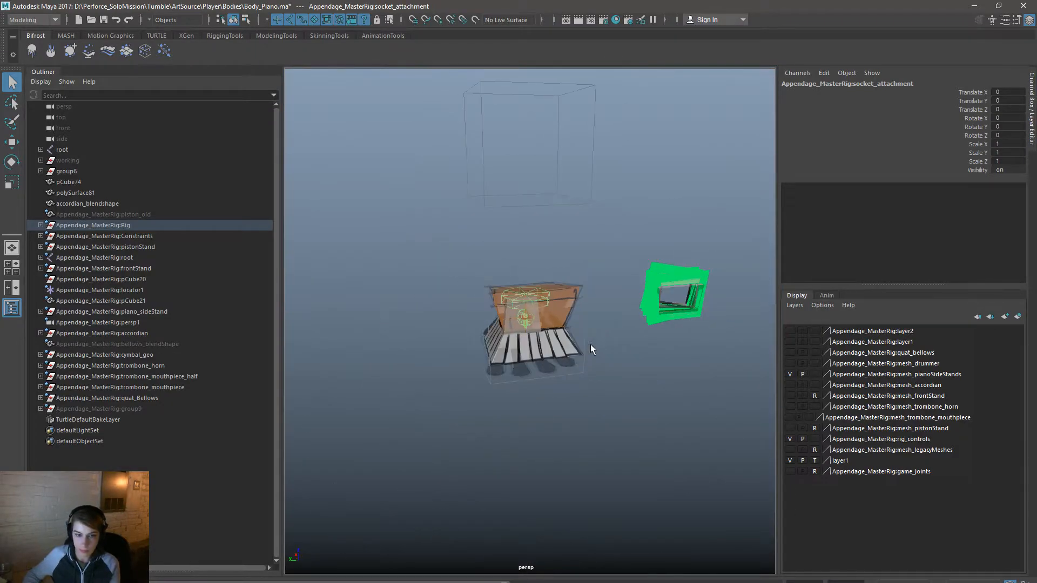
key("w")
left_click_drag(480, 316, 579, 327)
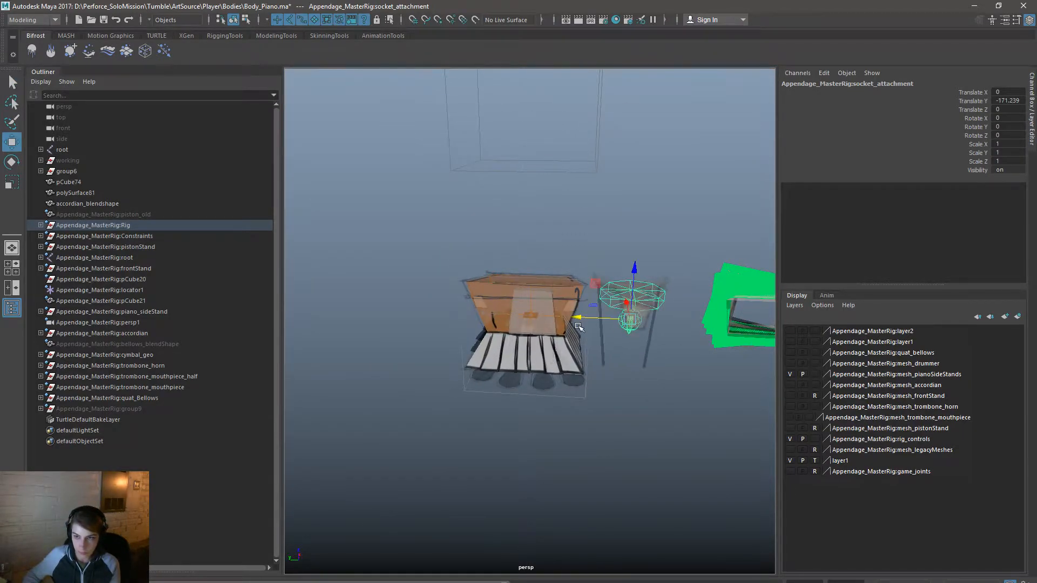
left_click(1011, 101)
type("-50")
key("Return")
Step: Rotate the socket_attachment so the stand faces the piano's side, with Rotate X set to 90
left_click_drag(634, 345, 559, 380, "alt")
key("e")
left_click_drag(579, 305, 609, 375)
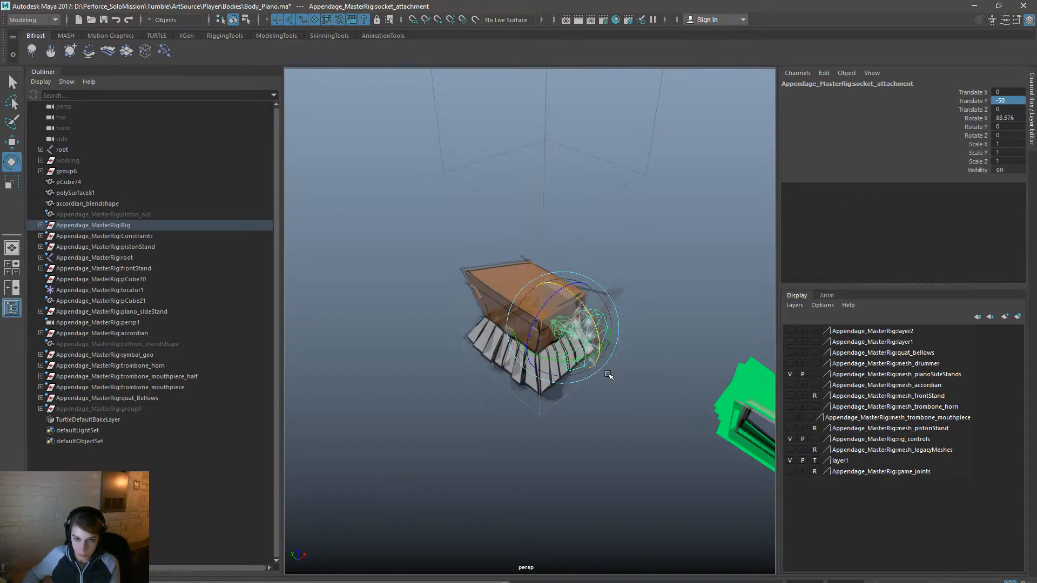
left_click(1013, 117)
type("909")
key("Return")
left_click_drag(663, 324, 615, 287, "alt")
left_click(1004, 118)
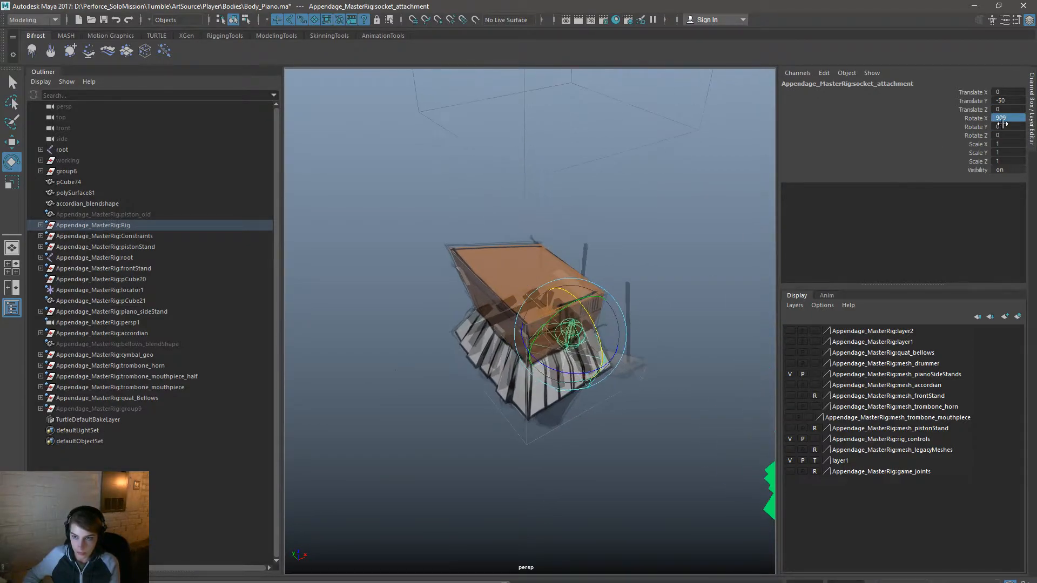
type("90")
key("Return")
Step: Turn off X-ray shading in the perspective view and clear the selection
left_click_drag(623, 442, 669, 410, "alt")
key("space")
left_click_drag(385, 202, 417, 325)
mouse_move(620, 407)
left_mouse_down("alt")
mouse_move(478, 409)
mouse_move(626, 399)
mouse_move(666, 414)
left_mouse_up("alt")
left_click(668, 432)
left_click(618, 268)
left_click(664, 324)
left_click_drag(594, 360, 617, 367, "alt")
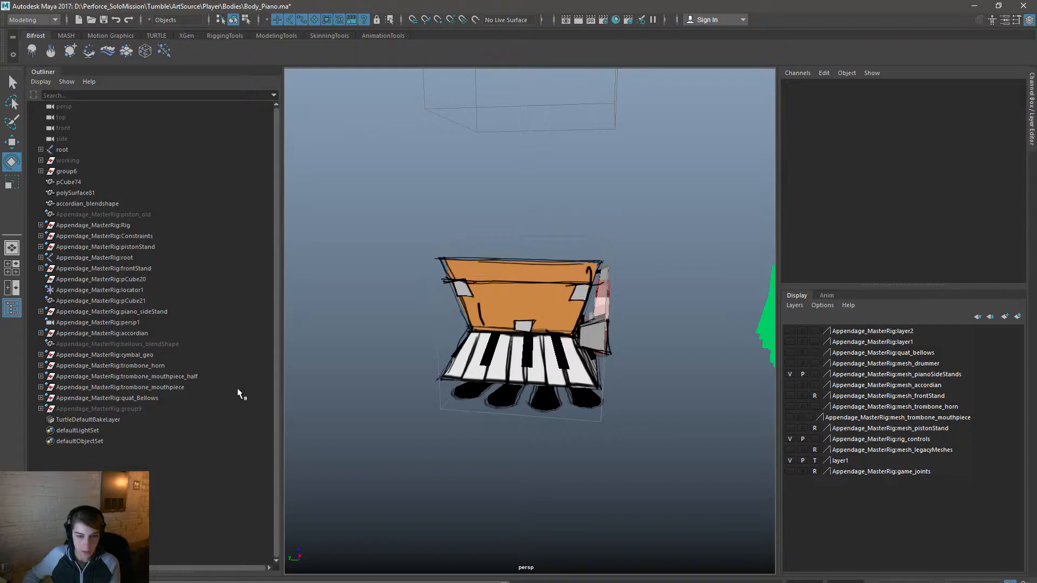
Step: Duplicate the piano side stand mesh and hide the mesh_pianoSideStands display layer
left_click_drag(613, 328, 629, 285, "alt")
left_click(629, 284)
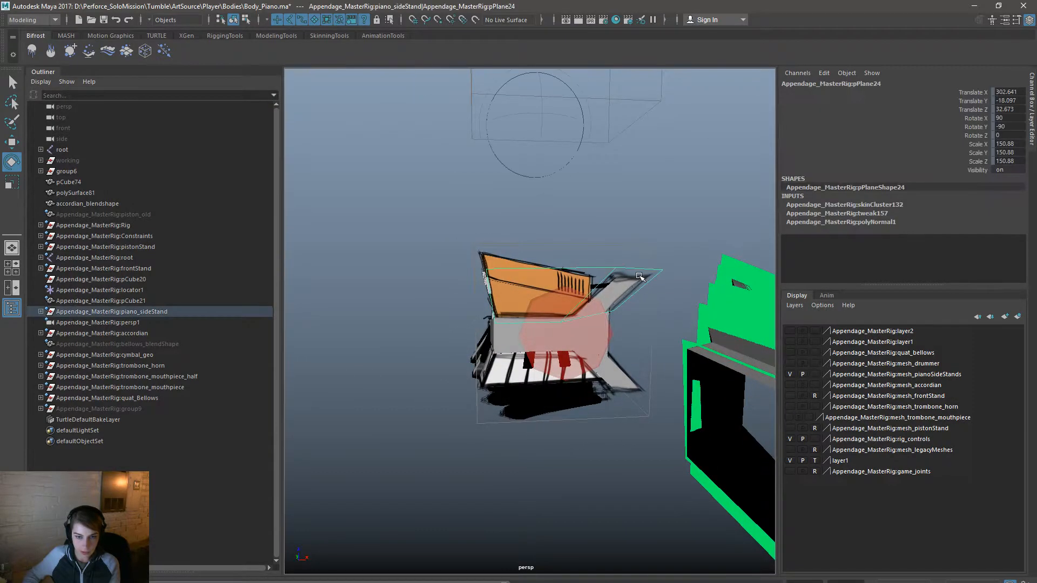
left_click_drag(619, 322, 583, 324, "alt")
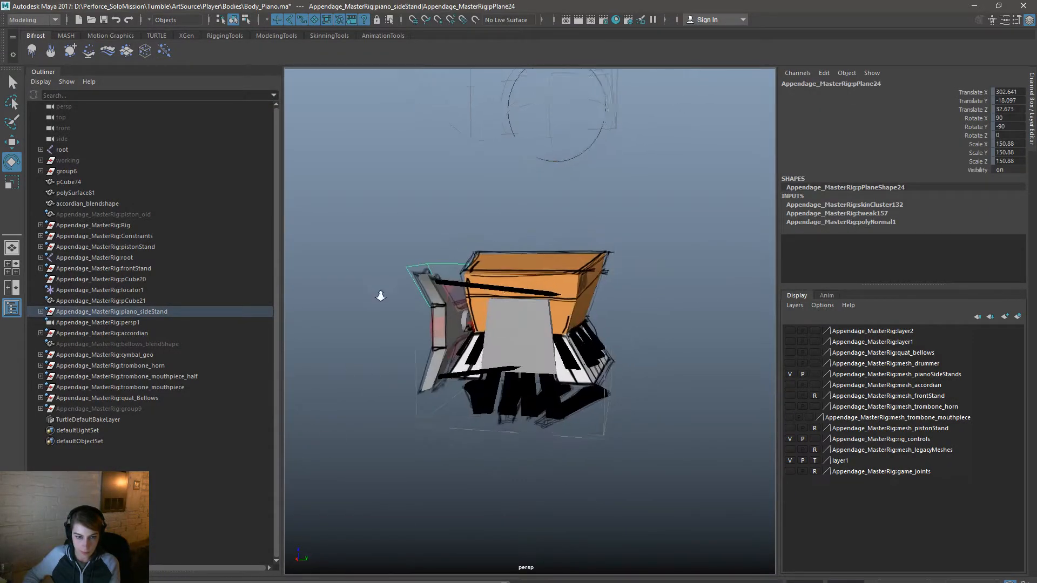
right_click_drag(375, 290, 407, 282, "alt")
left_click(407, 283)
left_click(410, 292)
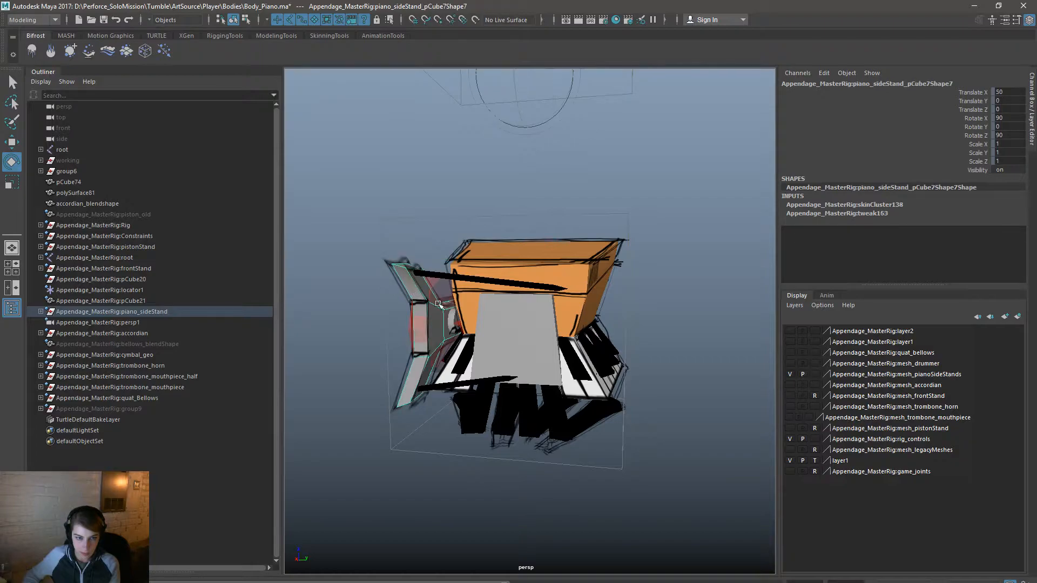
key("ctrl+d")
left_click_drag(478, 312, 770, 359, "alt")
left_click(788, 374)
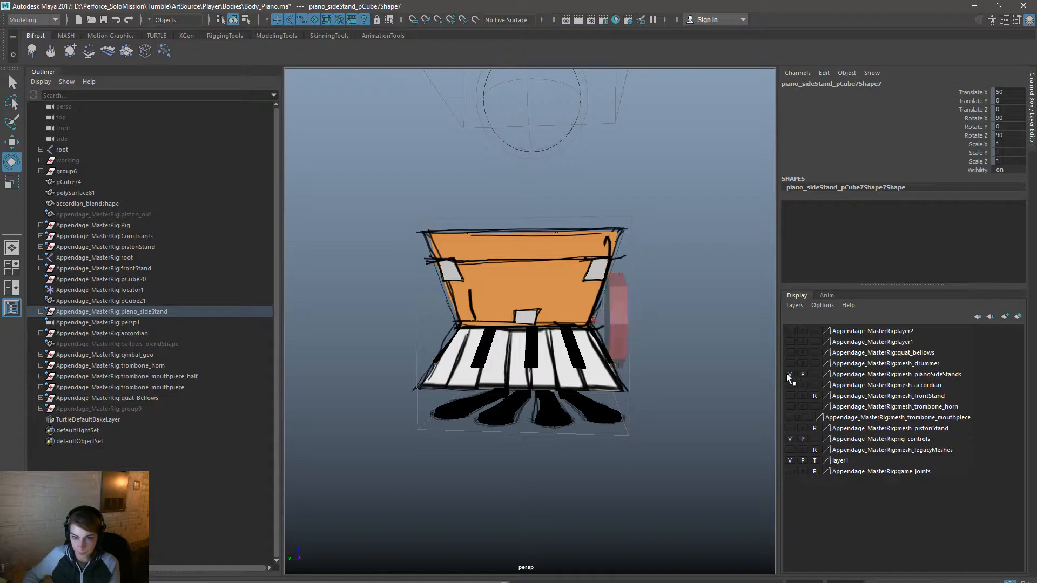
right_click_drag(741, 358, 676, 347, "alt")
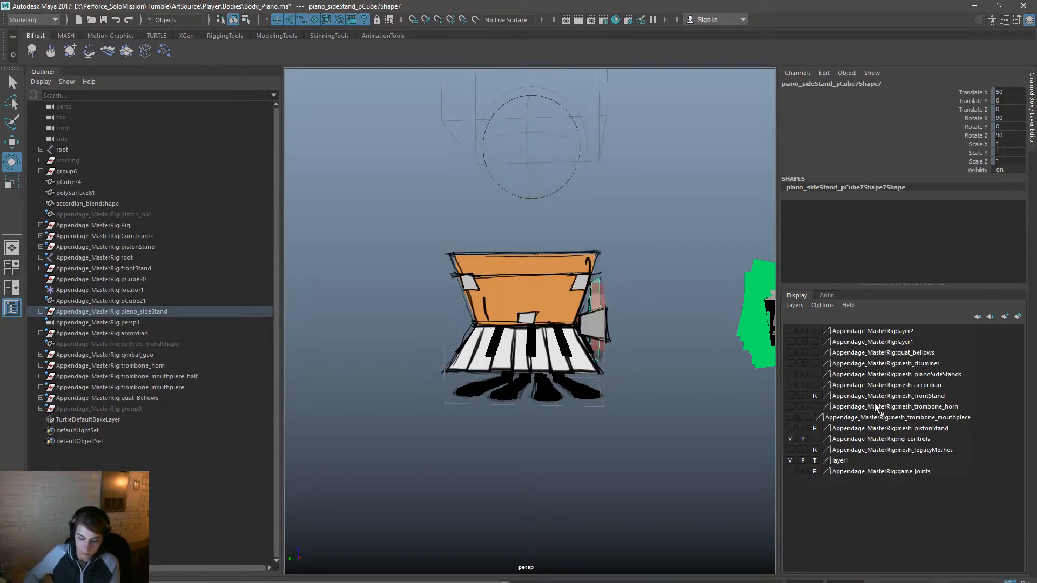
Step: Try to unparent the duplicated side stand, undo it, and look up the options for its transform channels
key("shift+p")
key("ctrl+z")
left_click_drag(993, 92, 981, 158)
right_click(981, 158)
mouse_move(981, 338)
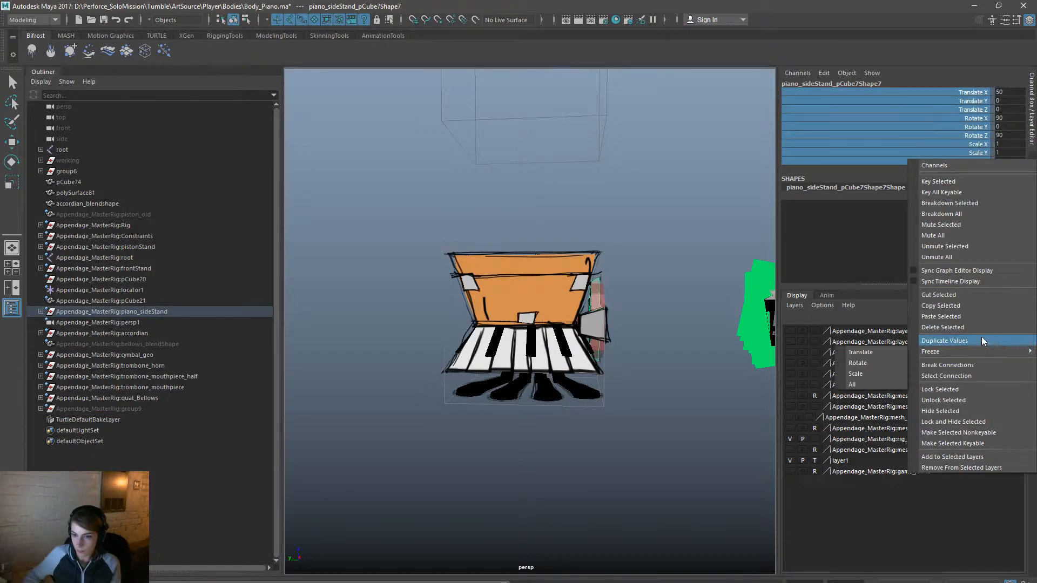
left_click(647, 467)
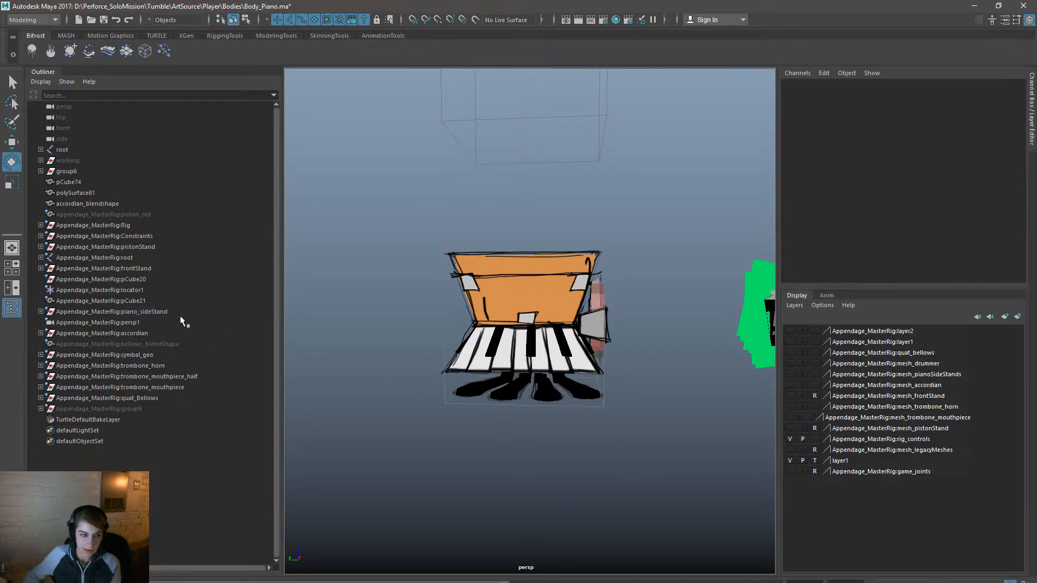
Step: Examine the side stand group and the rig's extremity control from the side of the piano, leaving nothing selected
left_click(183, 312)
left_click(393, 309)
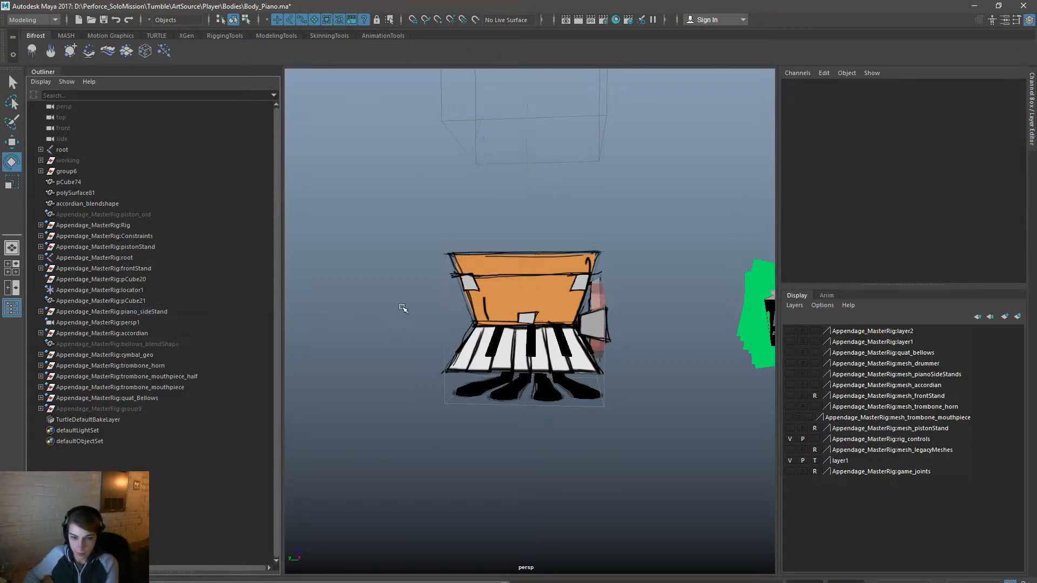
left_click_drag(671, 308, 670, 334, "alt")
left_click(561, 358)
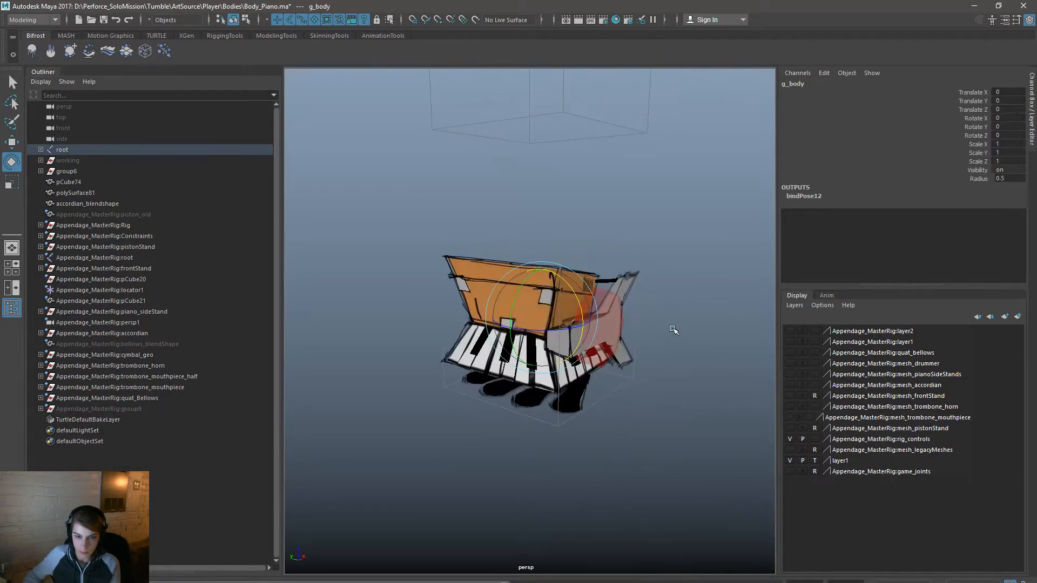
left_click(670, 335)
left_click(627, 303)
left_click(602, 298)
key("w")
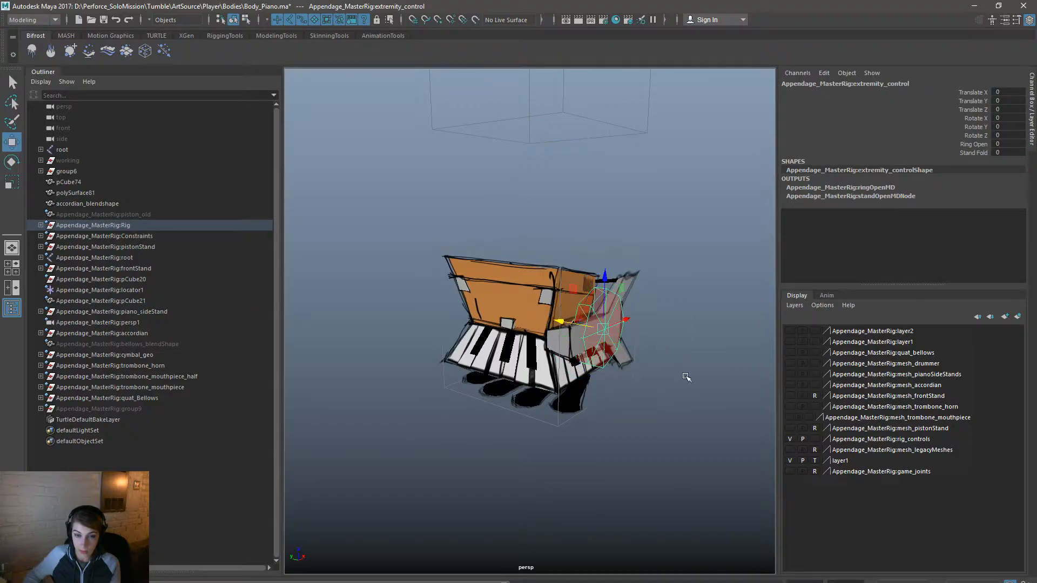
left_click(685, 375)
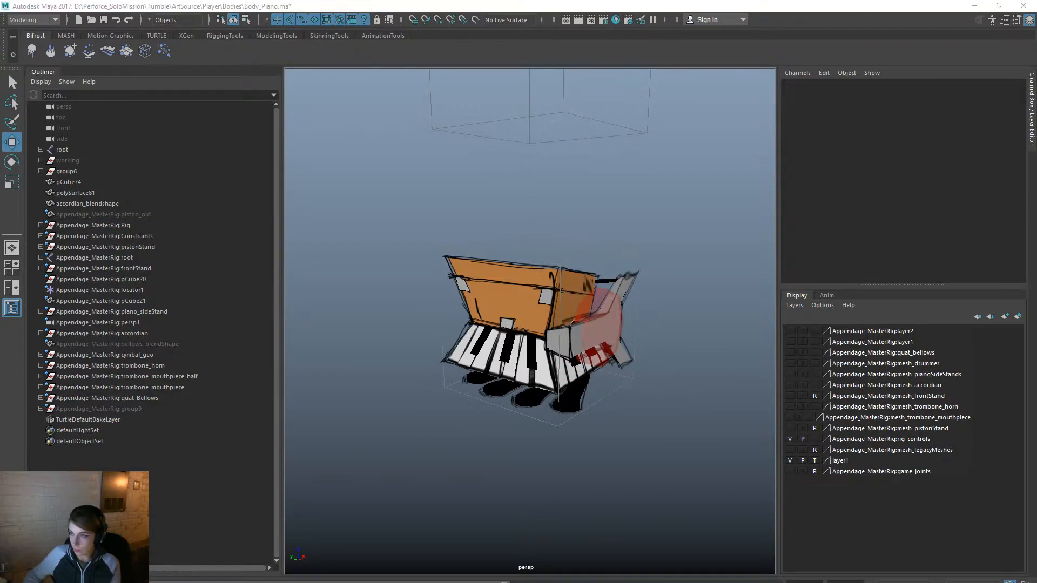
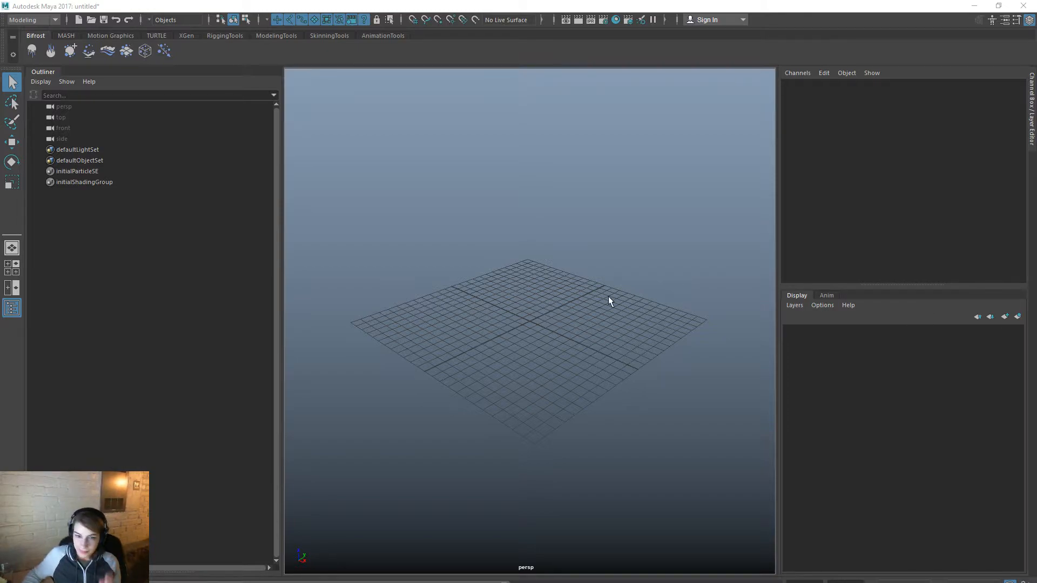
Step: Open Appendage_MasterRig.ma from the Player\Appendages folder
key("ctrl+o")
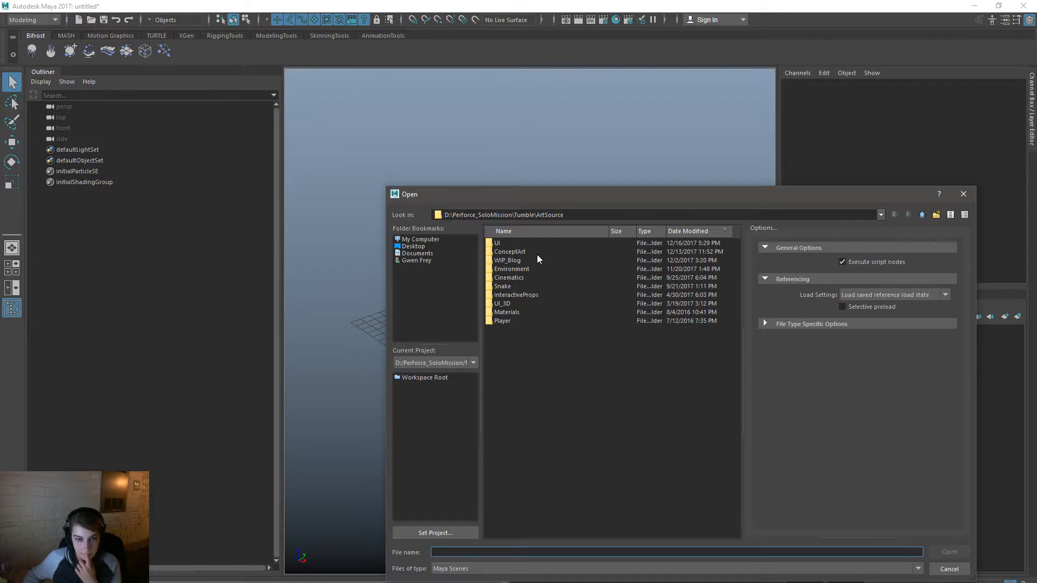
double_click(507, 321)
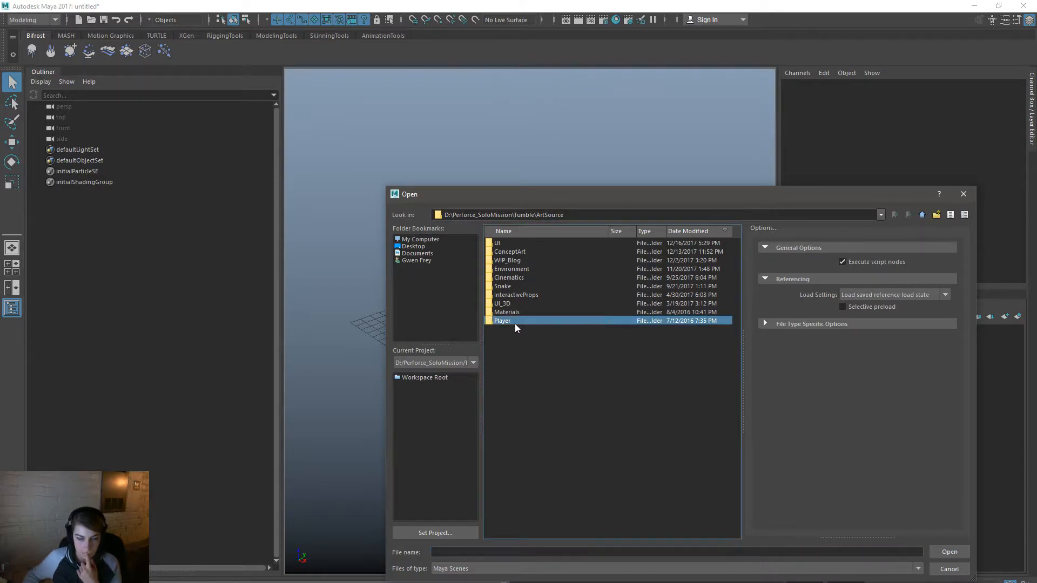
double_click(527, 251)
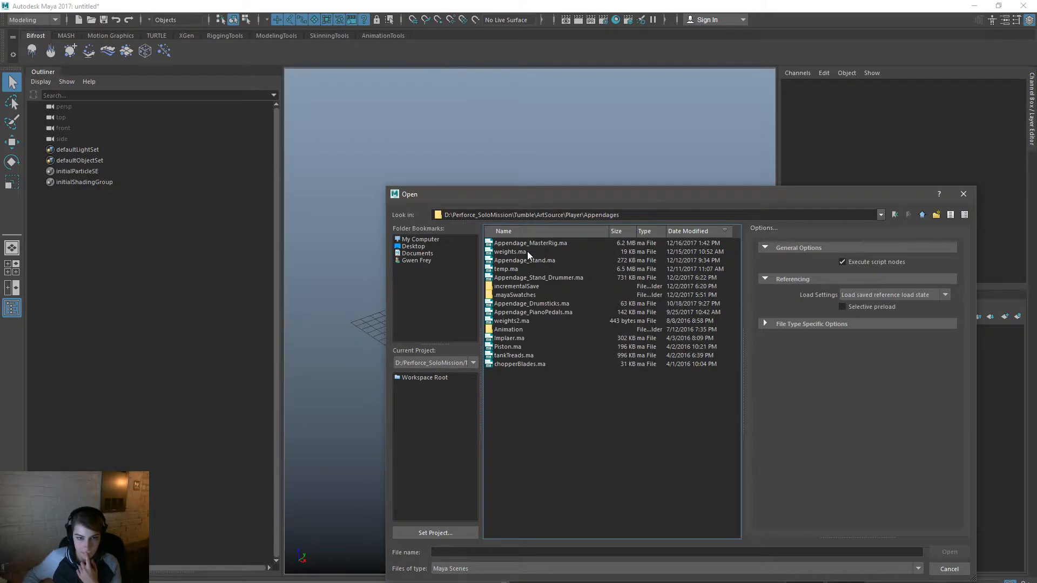
double_click(562, 243)
left_click(517, 333)
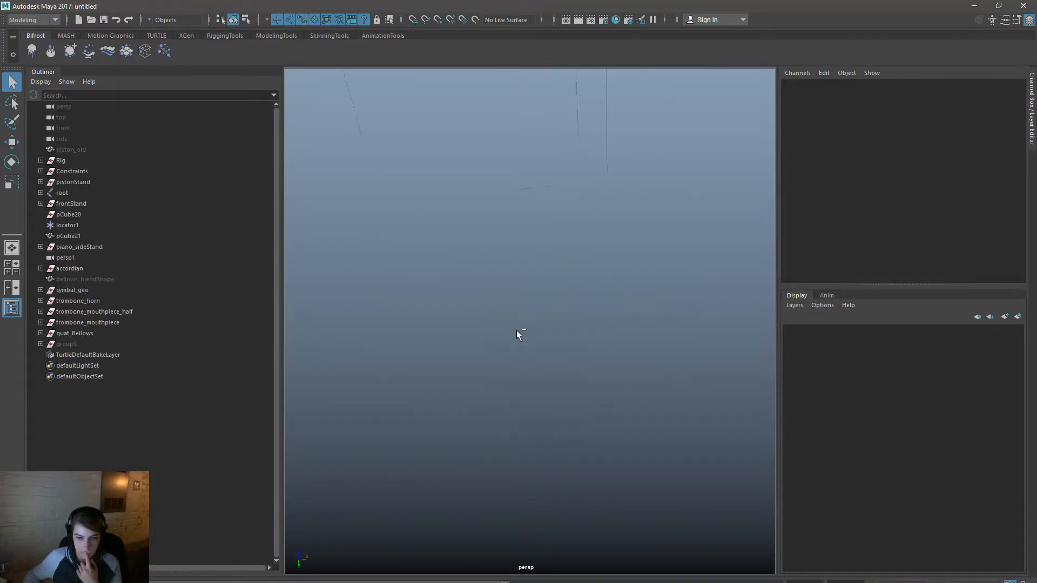
Step: Turn on textured shading, show the mesh_pianoSideStands display layer and hide the mesh_trombone_horn layer
scroll(424, 368, "down", 3)
key("6")
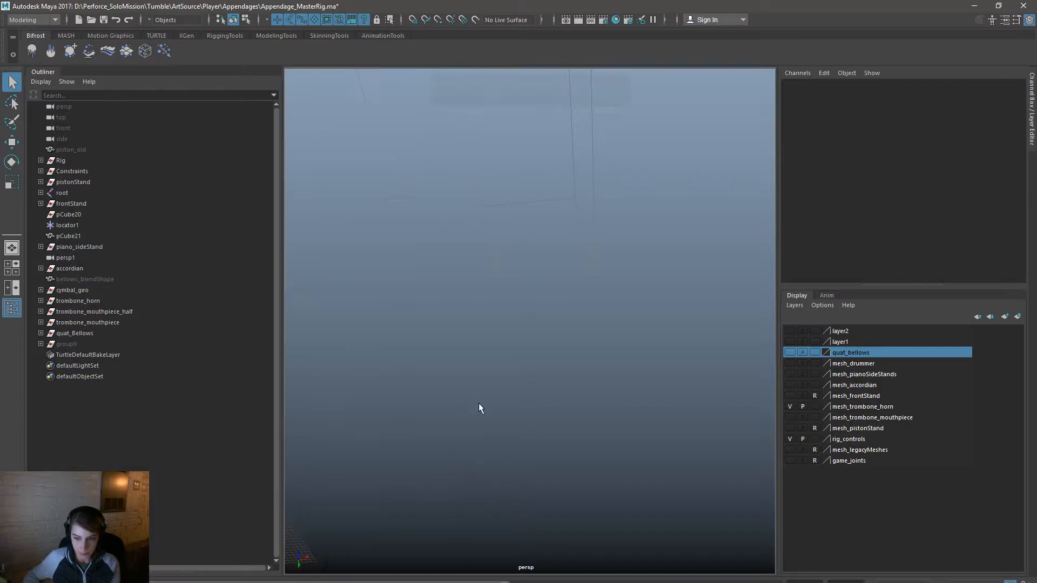
scroll(575, 406, "down", 6)
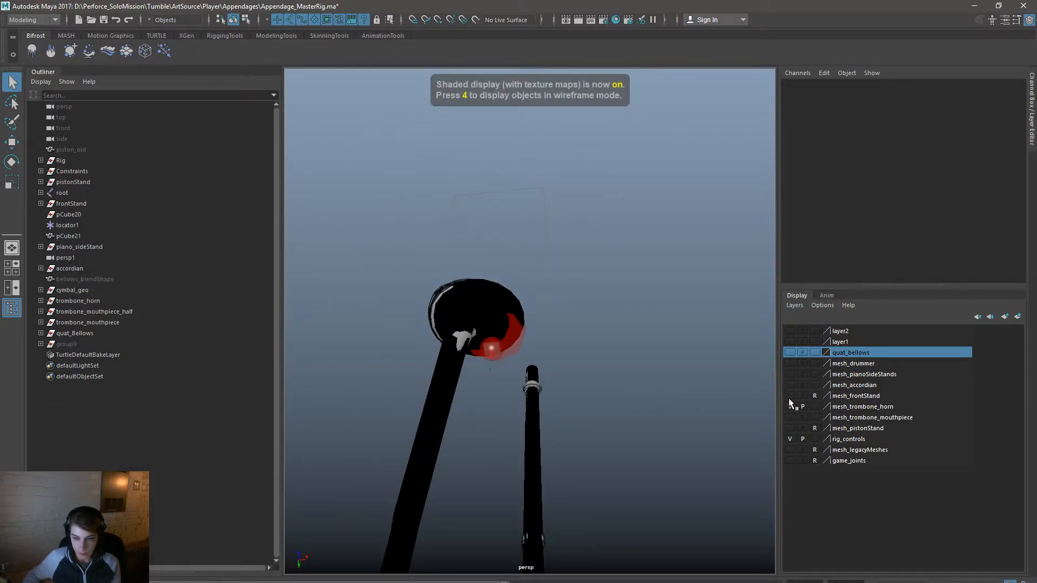
left_click(790, 373)
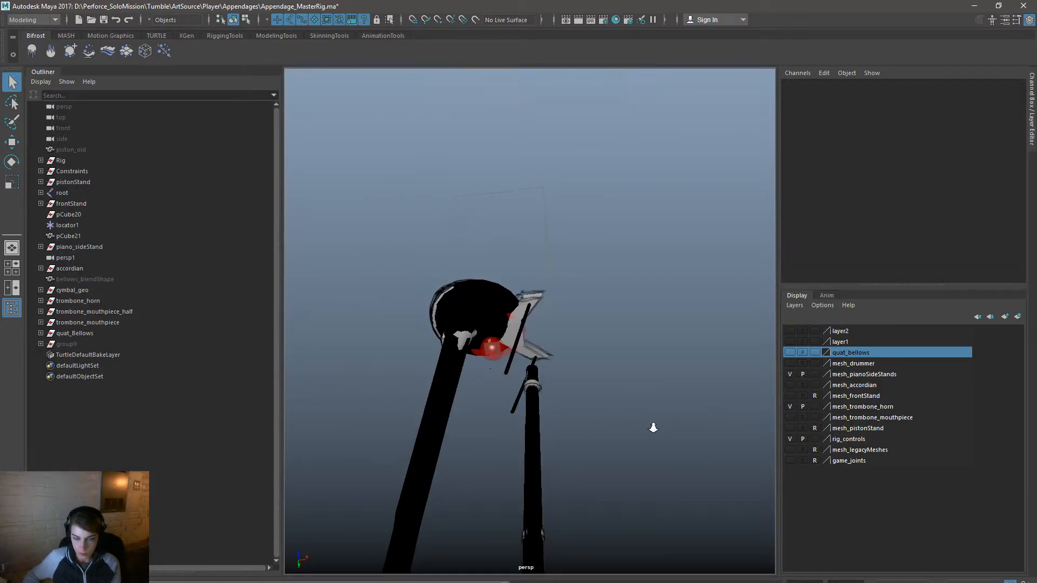
left_click(791, 407)
left_click_drag(594, 413, 642, 416, "alt")
Step: Expand the piano_sideStand group and select all its meshes from piston_B3 through pPlane34
left_click(576, 402)
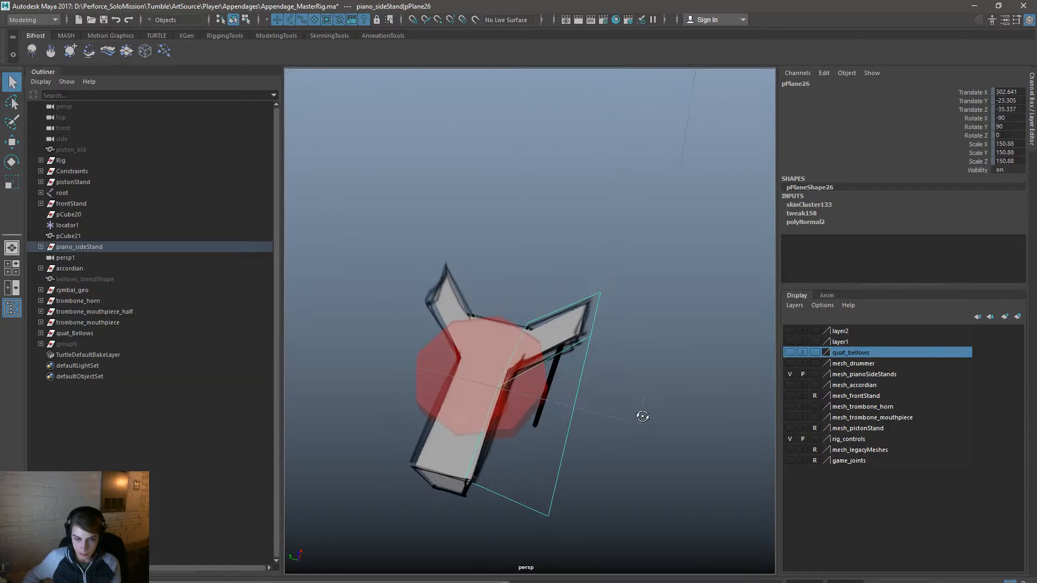
left_click(40, 247)
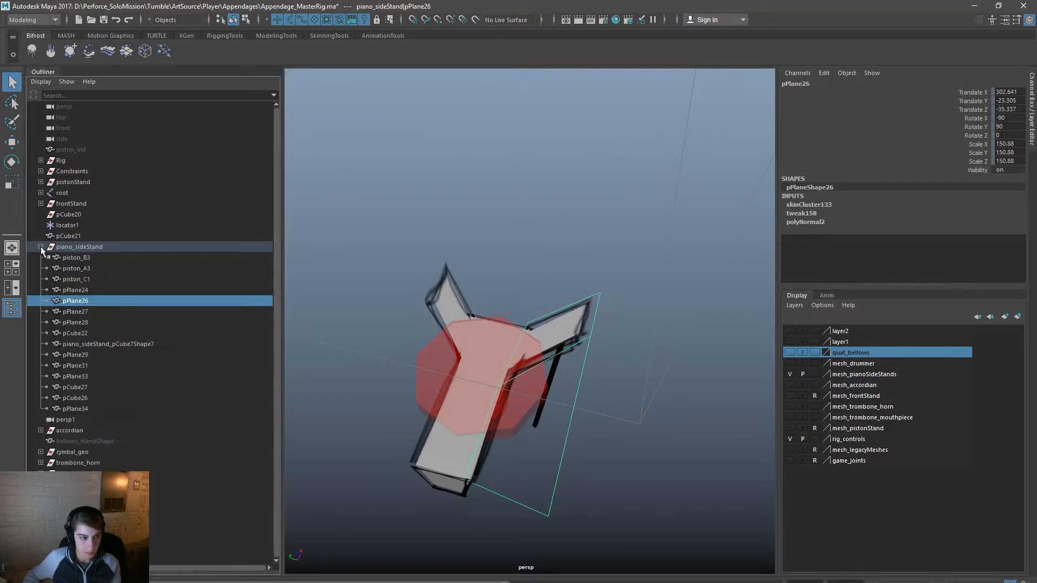
left_click(99, 258)
left_click(82, 409, "shift")
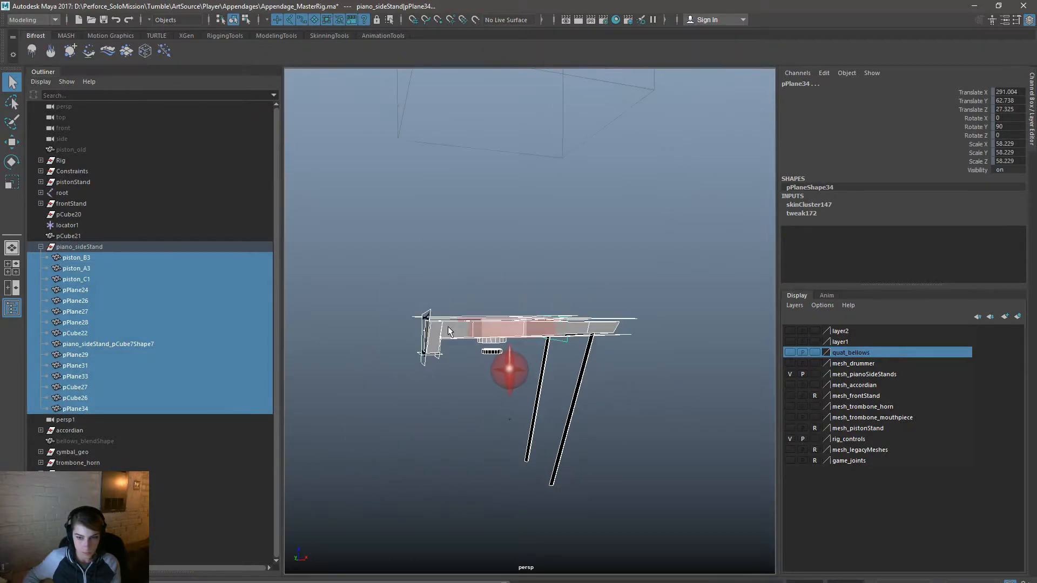
Step: Switch to component mode and select the vertices at the end of one of the side stand's two angled arms
left_click_drag(572, 421, 497, 283, "alt")
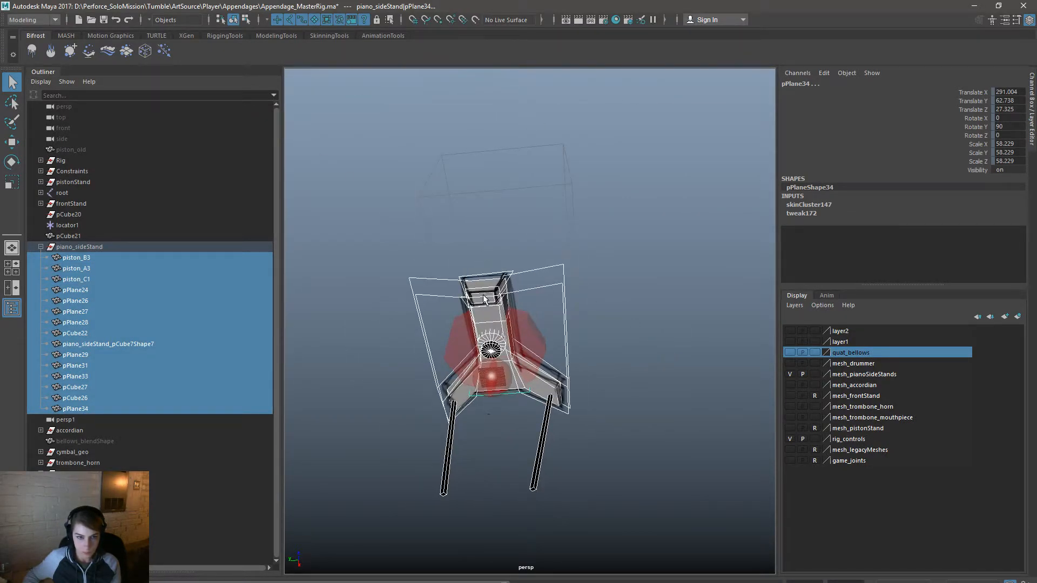
right_click_drag(478, 285, 454, 284)
left_click_drag(598, 428, 548, 360)
key("ctrl+z")
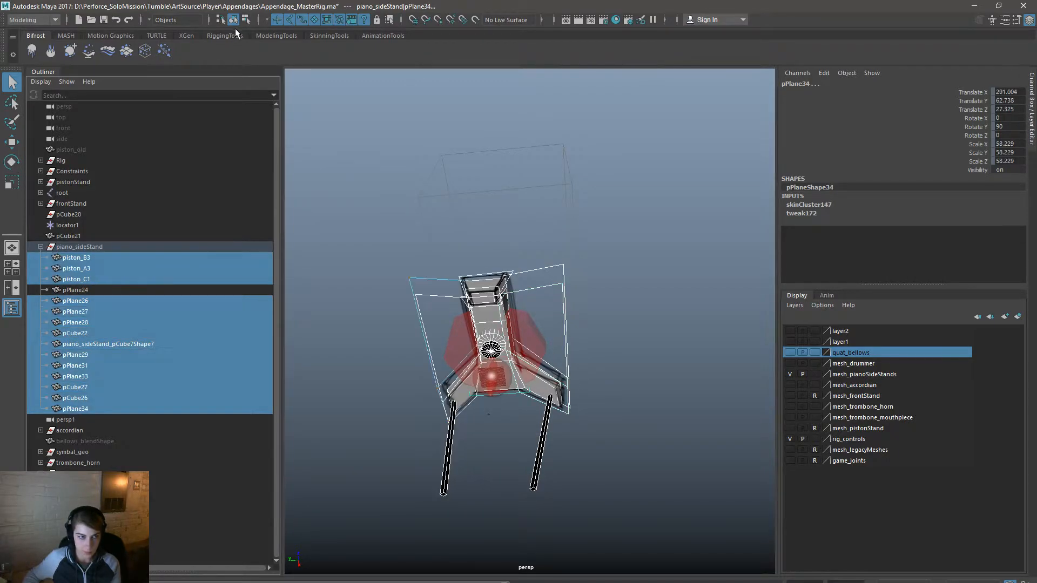
left_click(245, 20)
left_click_drag(597, 432, 507, 416)
right_click_drag(507, 416, 432, 367, "alt")
left_click_drag(520, 300, 527, 347, "alt")
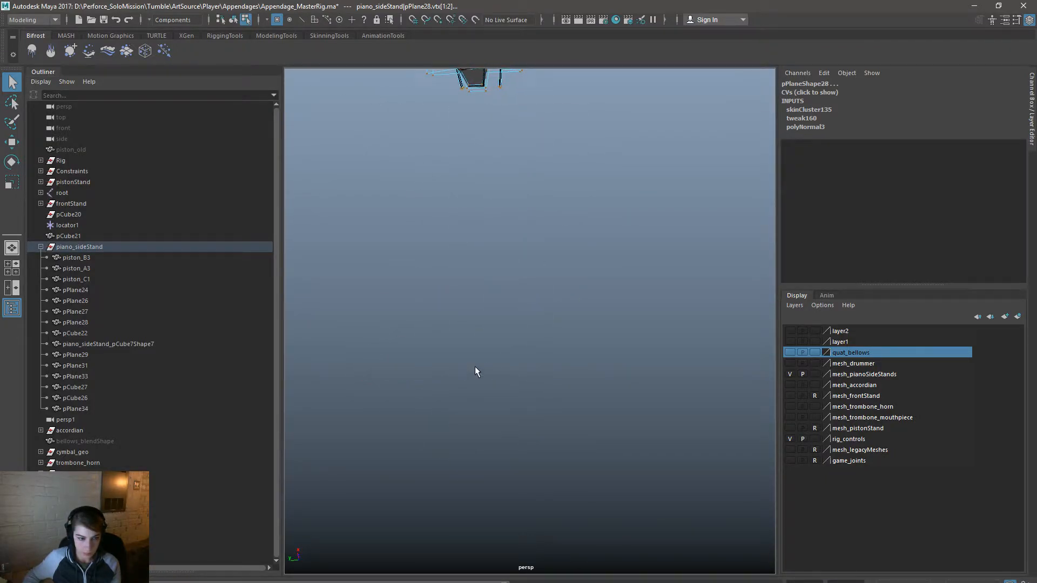
Step: Switch to the four-view layout and set one front view panel to the orthographic top view
key("space")
key("space")
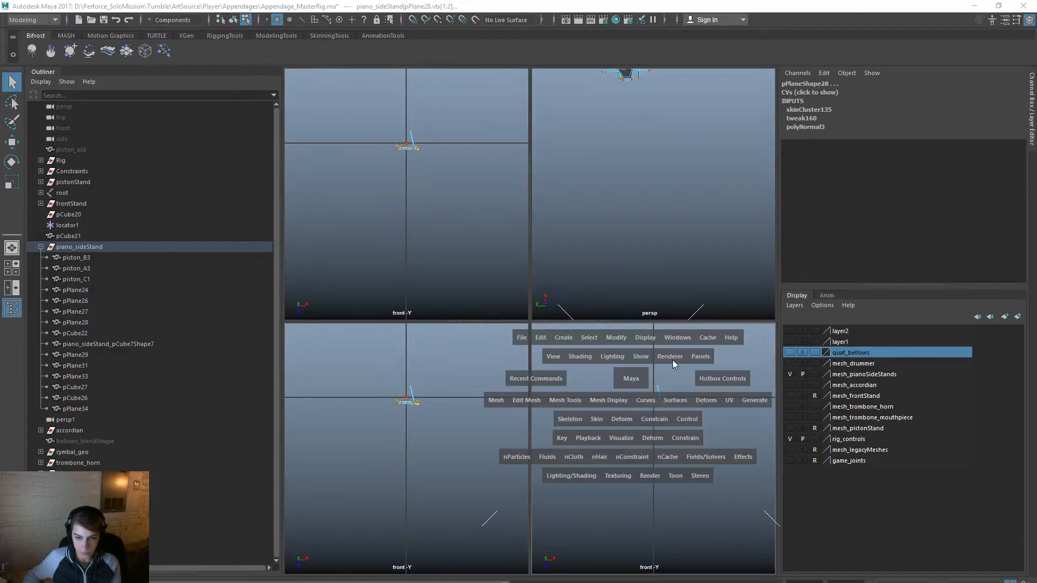
left_click(702, 358)
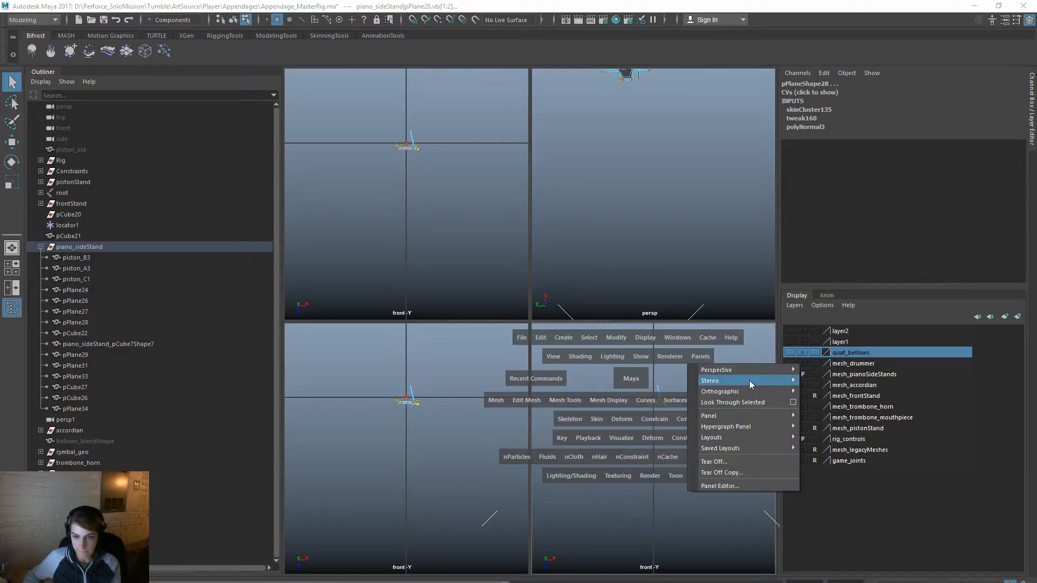
mouse_move(772, 373)
mouse_move(723, 391)
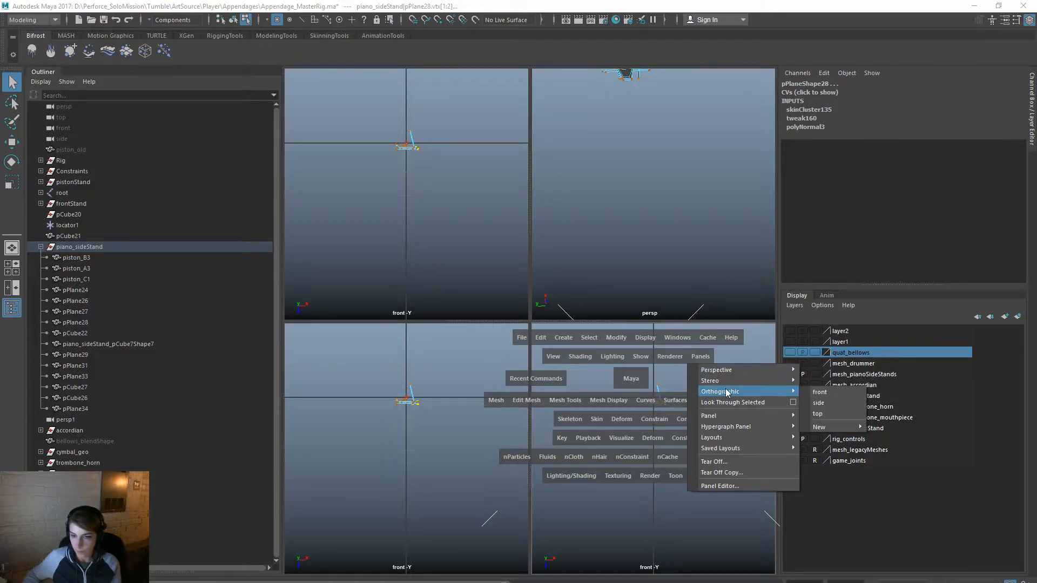
left_click(834, 415)
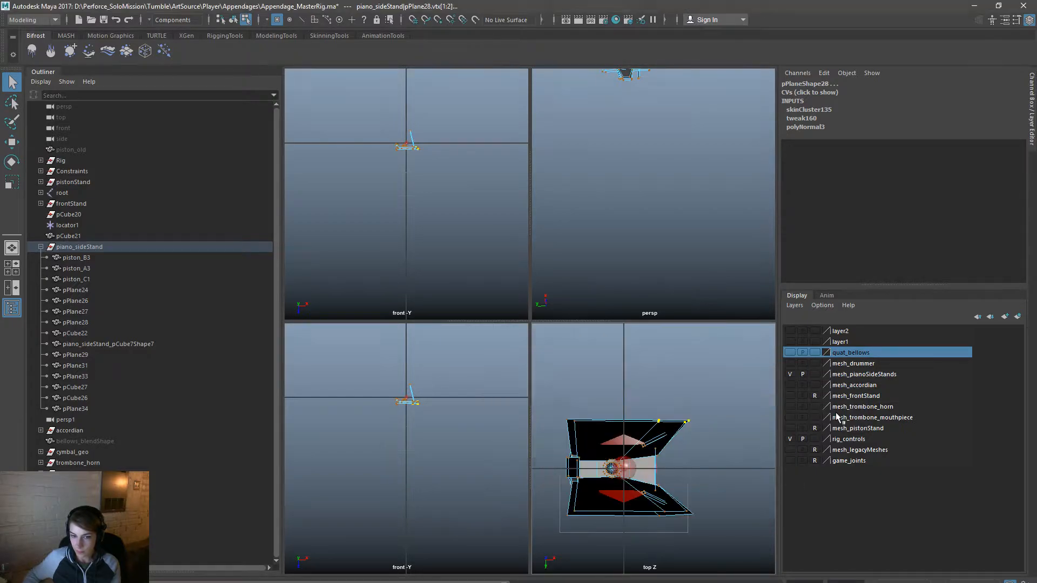
Step: Move the selected arm-end vertices outward, away from the stand's centre line, in the textured top view
scroll(747, 420, "up", 2)
key("w")
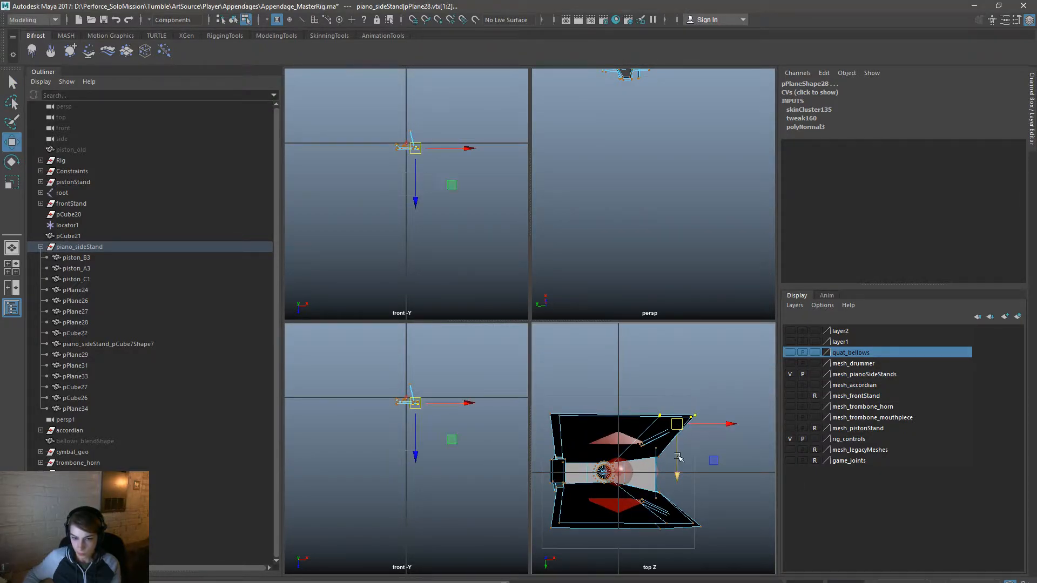
key("6")
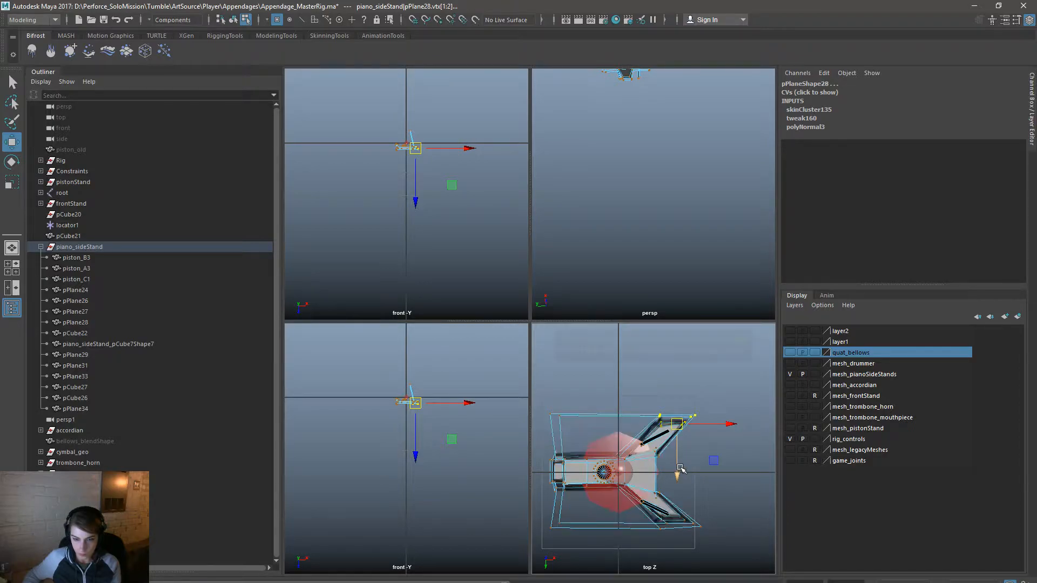
left_click_drag(678, 472, 680, 444)
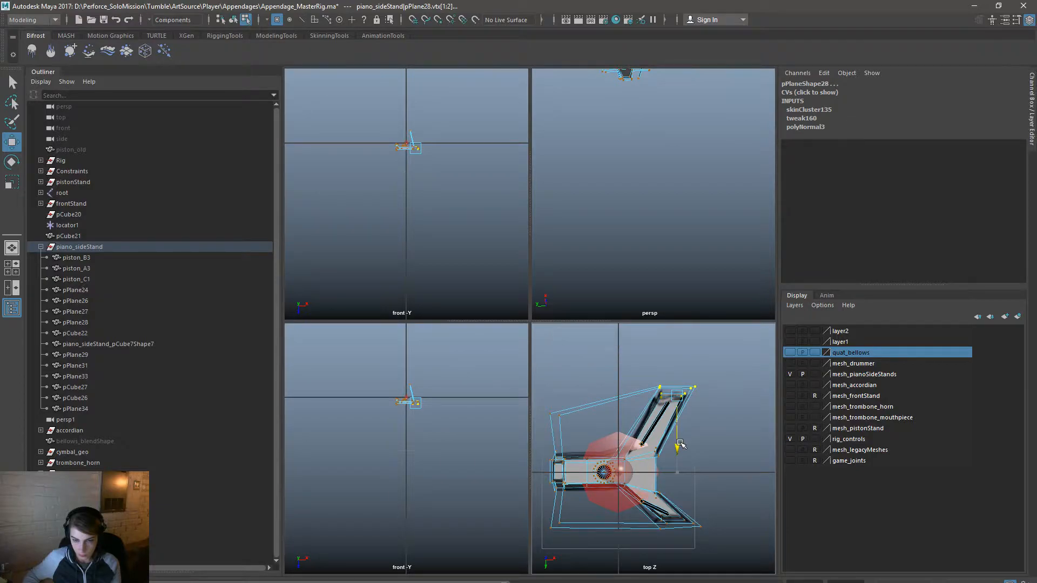
Step: Move the opposite arm's end vertices outward to match the first arm and return to object mode
mouse_move(644, 507)
left_mouse_down()
mouse_move(714, 543)
mouse_move(645, 516)
left_mouse_up()
left_click_drag(752, 564, 656, 508)
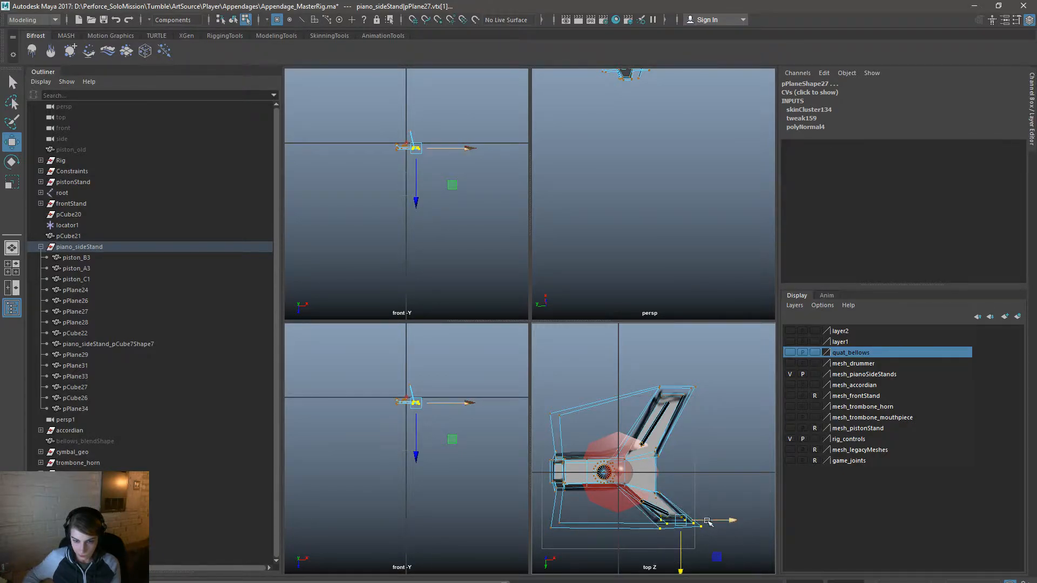
left_click_drag(681, 566, 682, 582)
key("F8")
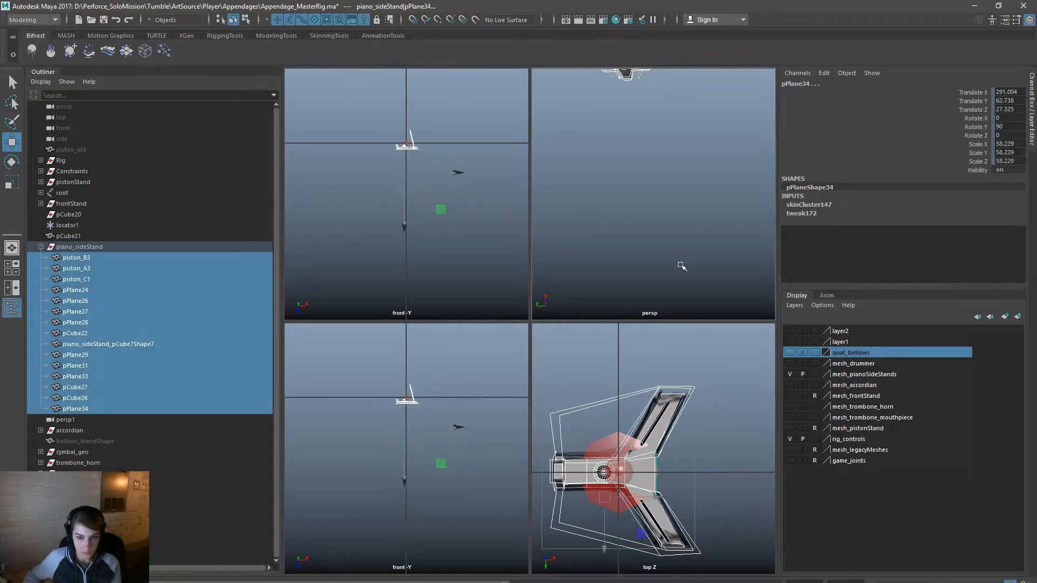
Step: Deselect the meshes, maximize the perspective view and look through the persp1 camera
left_click(682, 265)
key("space")
left_click_drag(614, 287, 522, 269, "alt")
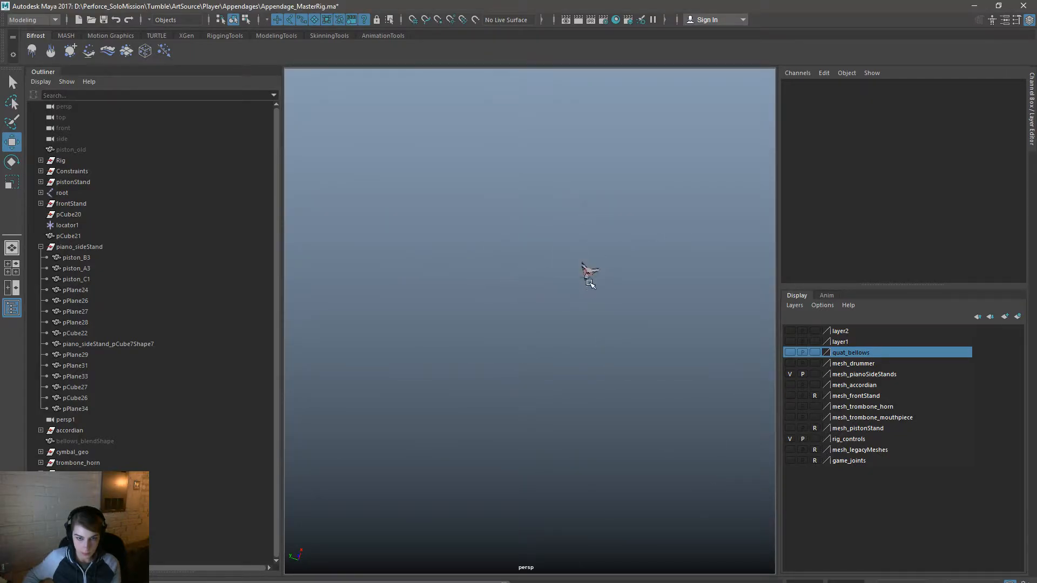
key("space")
left_click(609, 189)
mouse_move(687, 204)
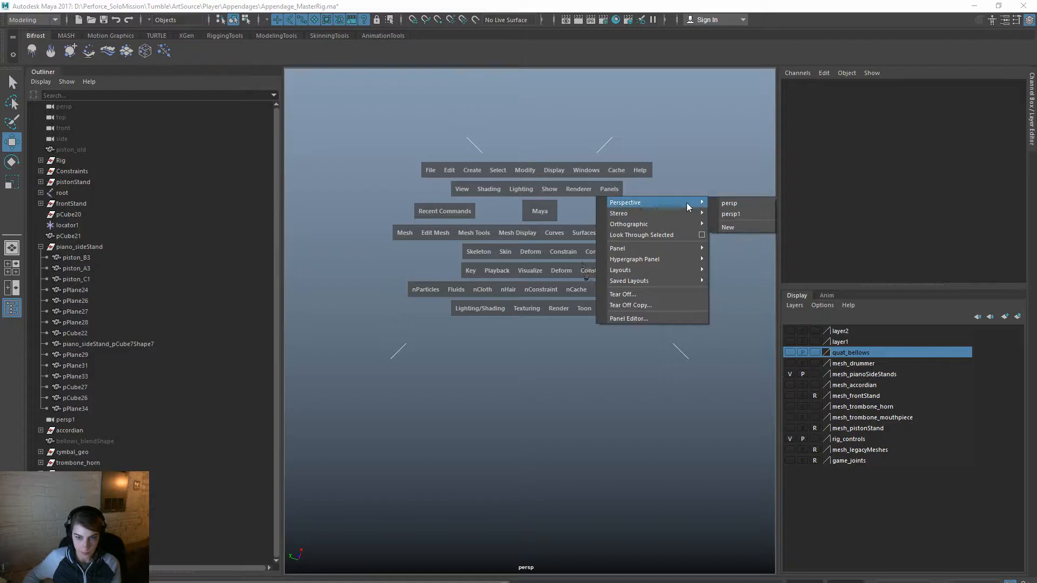
left_click(738, 213)
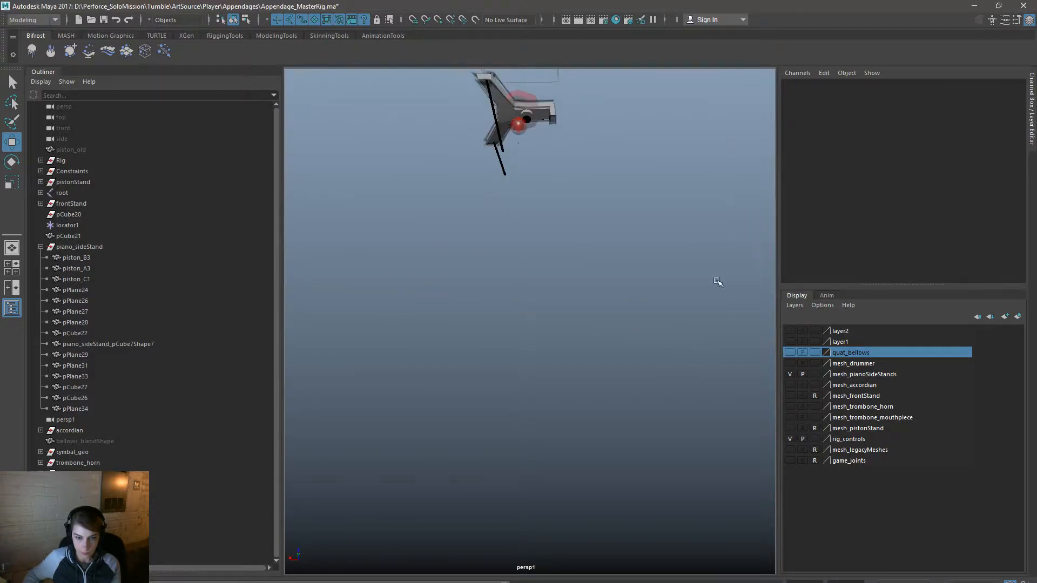
Step: Frame the base control to inspect the reshaped side stand, leaving nothing selected
left_click(520, 126)
key("f")
scroll(534, 253, "down", 8)
left_click_drag(665, 304, 447, 361, "alt")
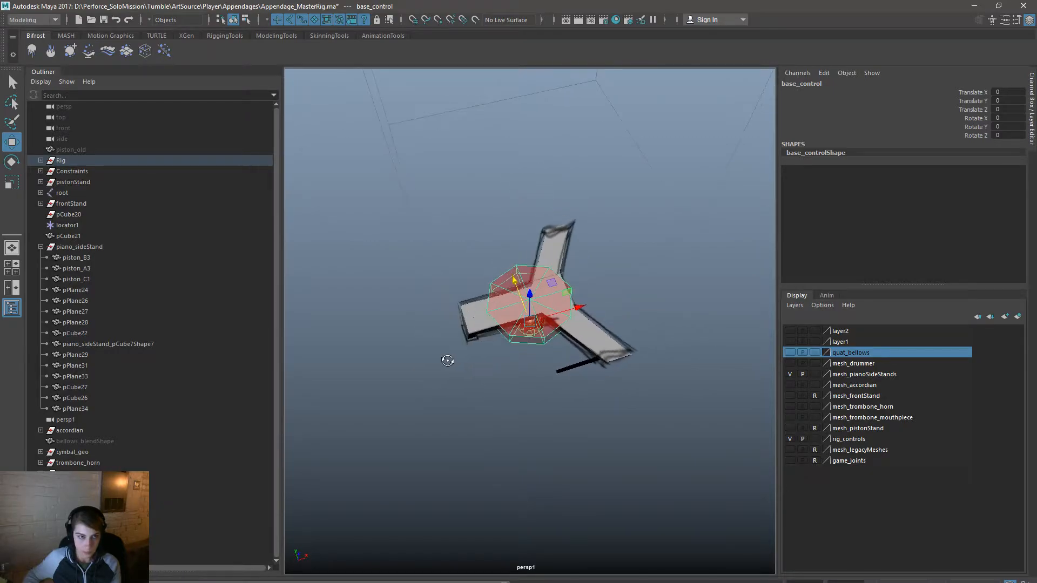
key("q")
left_click(407, 360)
Step: Try to save the rig scene and check out Appendage_MasterRig.ma to the default changelist
key("ctrl+s")
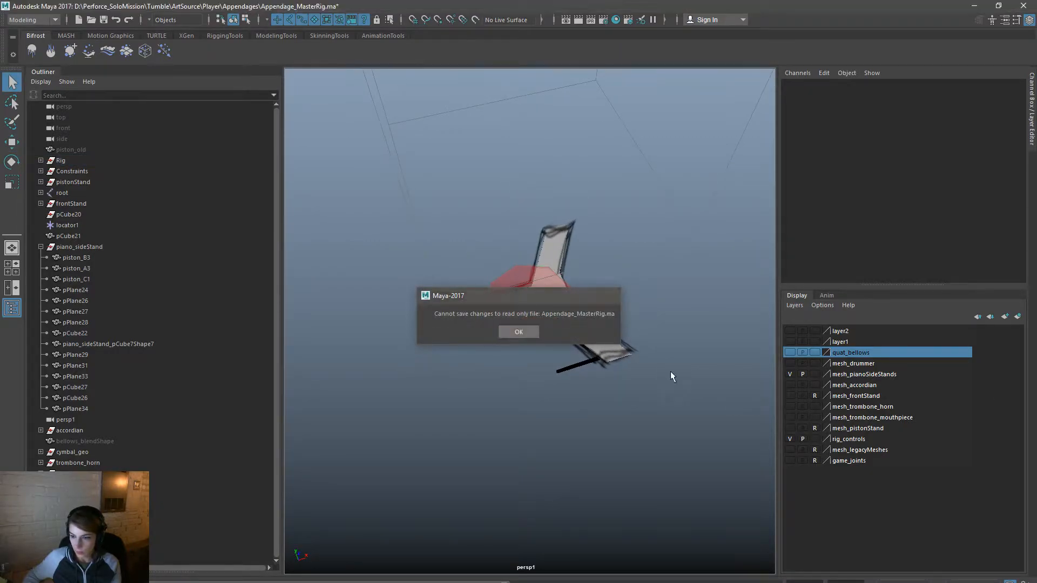
left_click(518, 332)
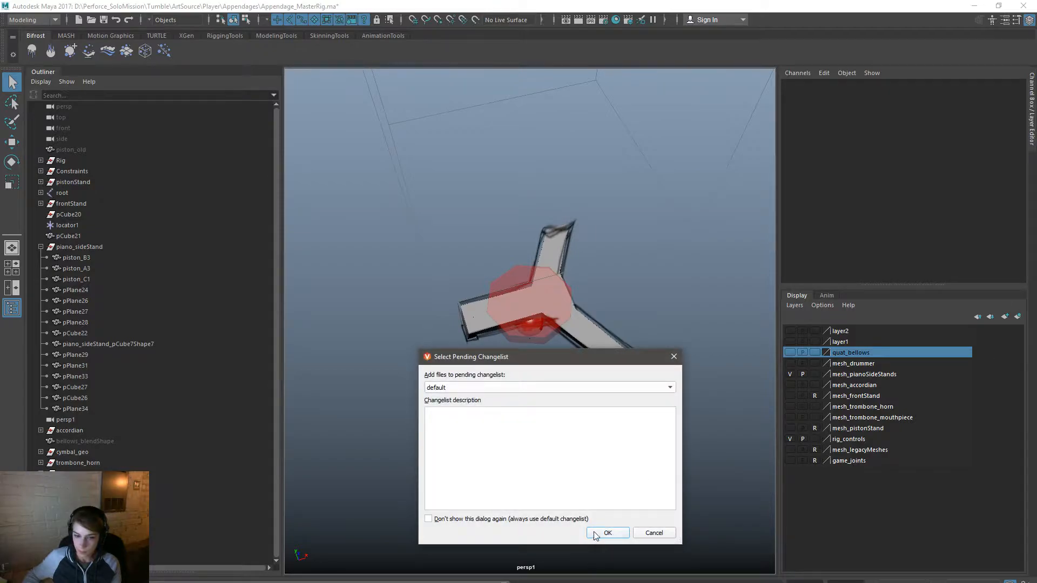
left_click(596, 534)
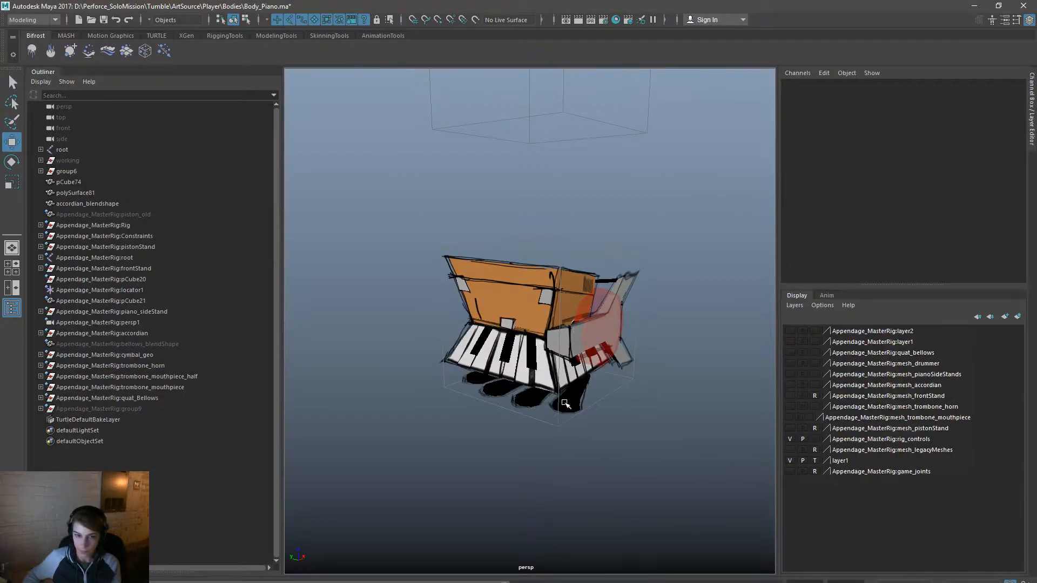
Step: Reload the Appendage_MasterRigRN1 reference in the Body_Piano.ma scene through the Reference Editor
key("space")
left_click_drag(680, 184, 750, 254)
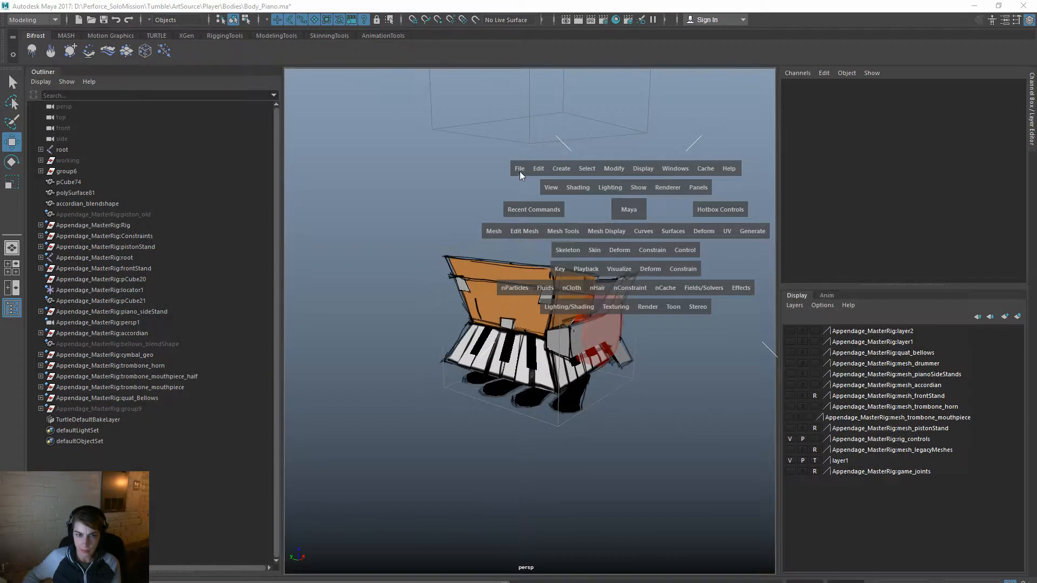
left_click(519, 169)
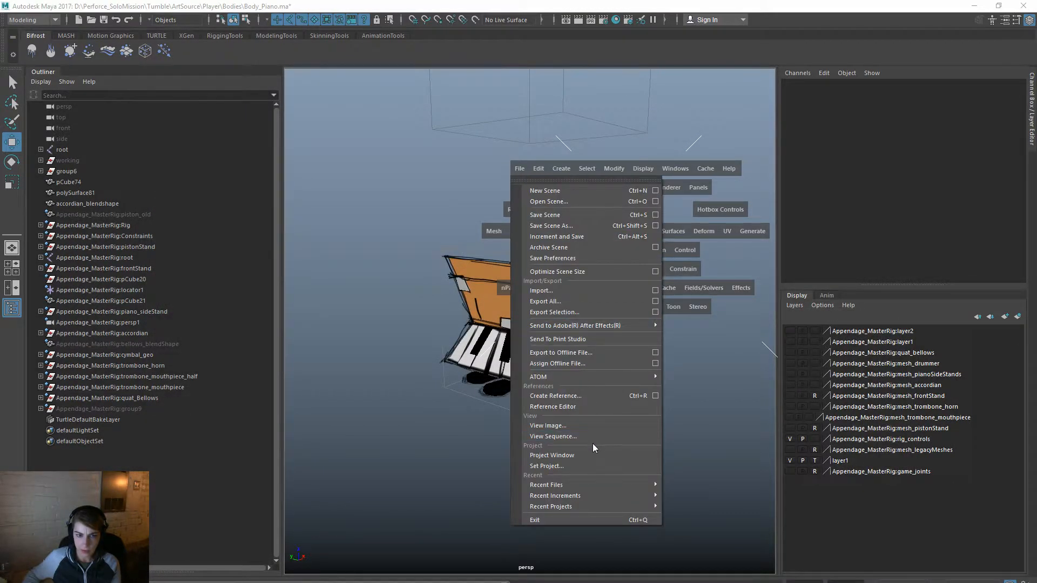
left_click(606, 409)
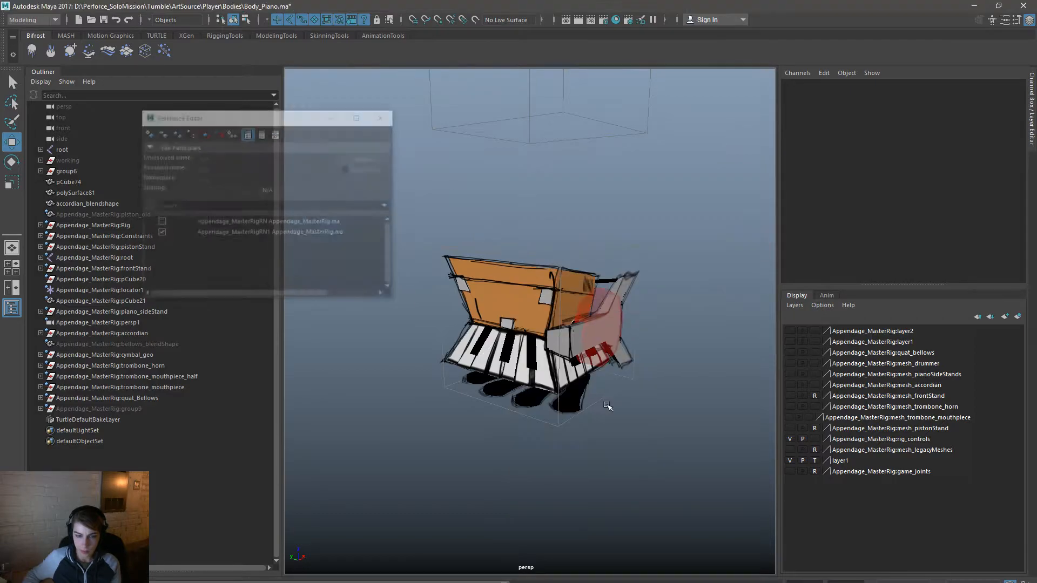
left_click(233, 236)
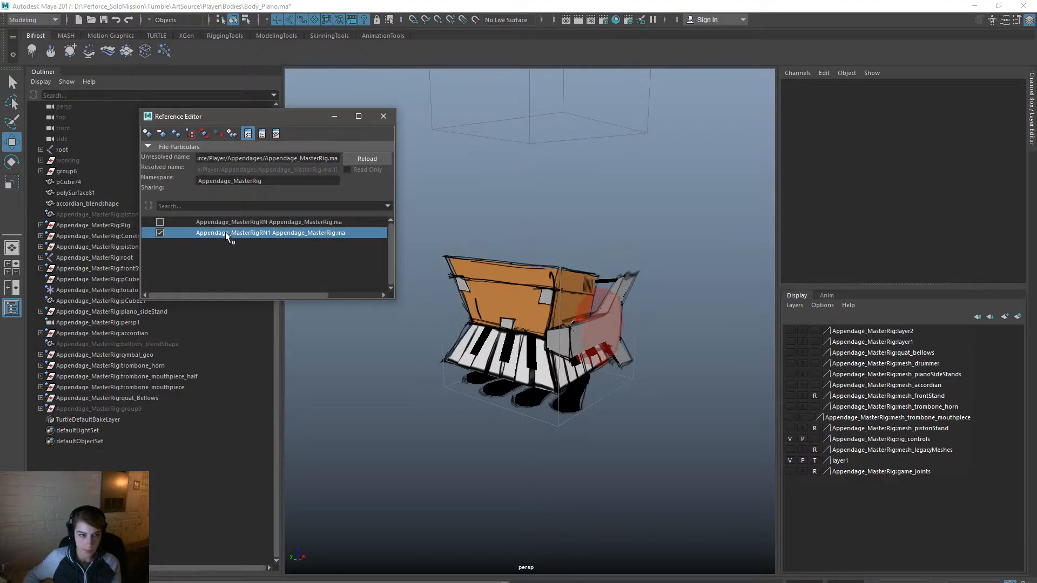
right_click(228, 235)
mouse_move(255, 255)
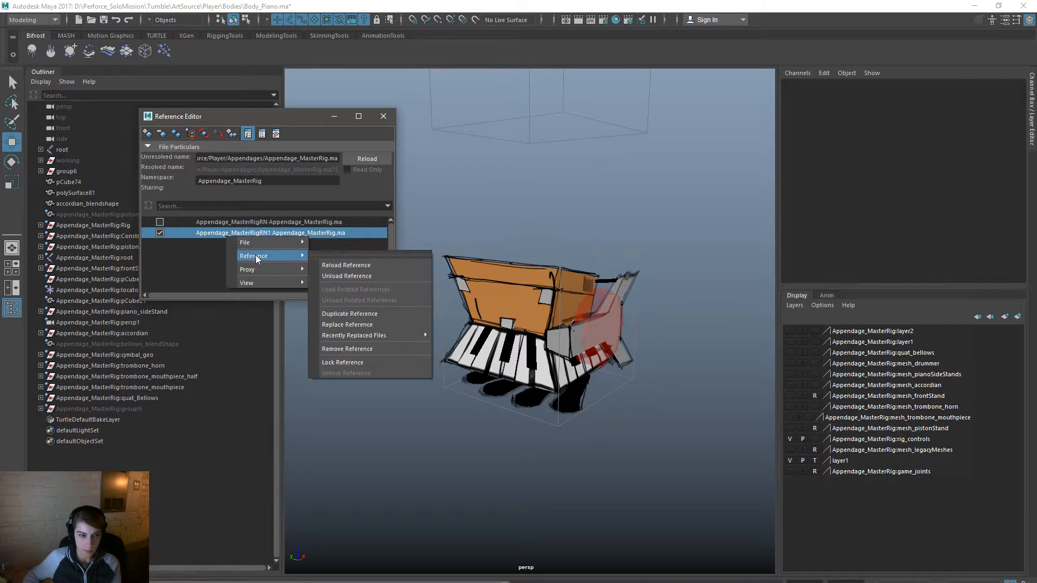
left_click(346, 265)
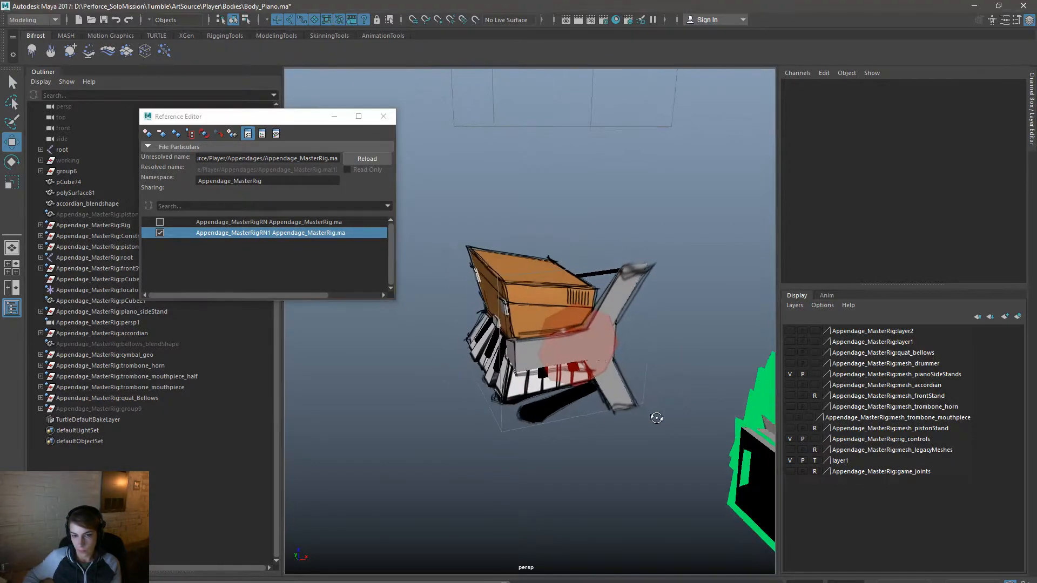
Step: Examine how the reloaded side stand sits against the piano's side and select the rig's extremity control
left_click_drag(655, 413, 758, 373, "alt")
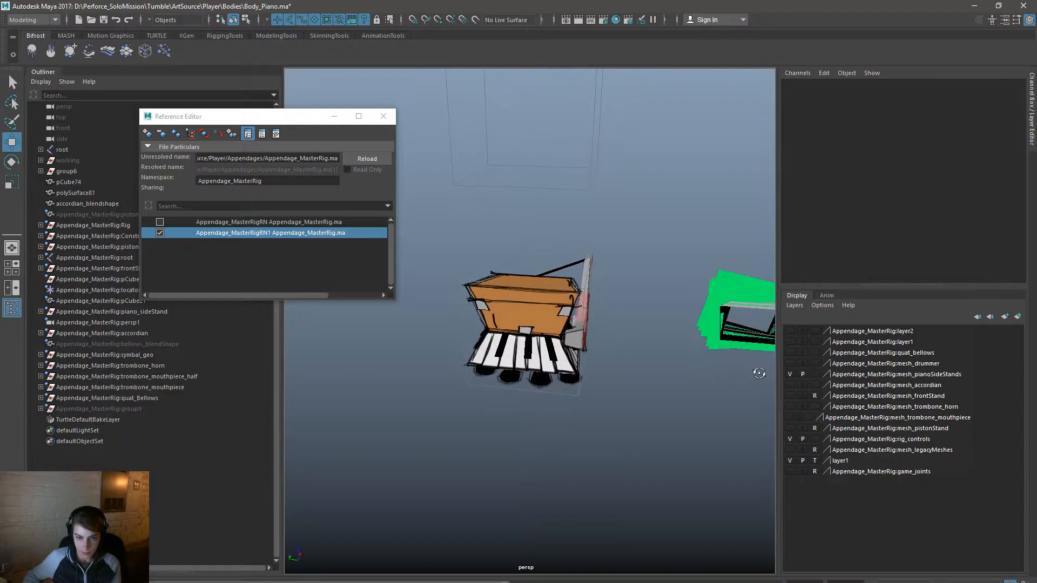
left_click(587, 315)
left_click(575, 314)
left_click_drag(645, 349, 720, 419, "alt")
scroll(542, 350, "up", 4)
left_click(605, 379)
right_click_drag(719, 418, 573, 378, "alt")
left_click_drag(572, 378, 652, 329, "alt")
Step: Try moving the extremity control away from the piano body, undo the move and return to the Appendage_MasterRig.ma scene
key("ctrl+z")
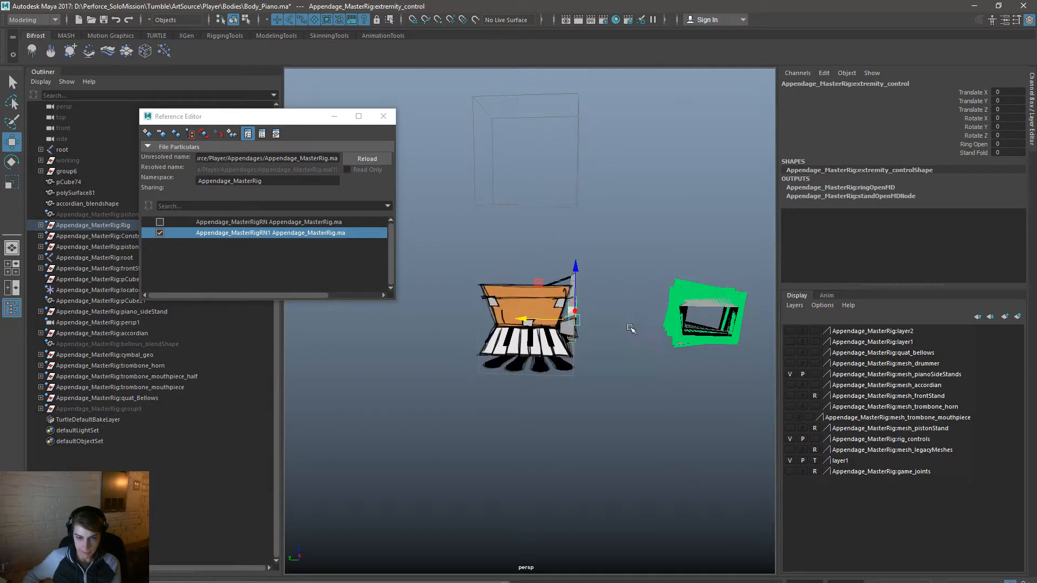
left_click_drag(526, 316, 709, 371)
key("ctrl+z")
left_click_drag(562, 324, 592, 367)
mouse_move(663, 416)
left_mouse_down("alt")
mouse_move(613, 419)
mouse_move(578, 459)
mouse_move(584, 471)
mouse_move(636, 430)
mouse_move(664, 387)
mouse_move(577, 434)
mouse_move(537, 475)
mouse_move(662, 411)
left_mouse_up("alt")
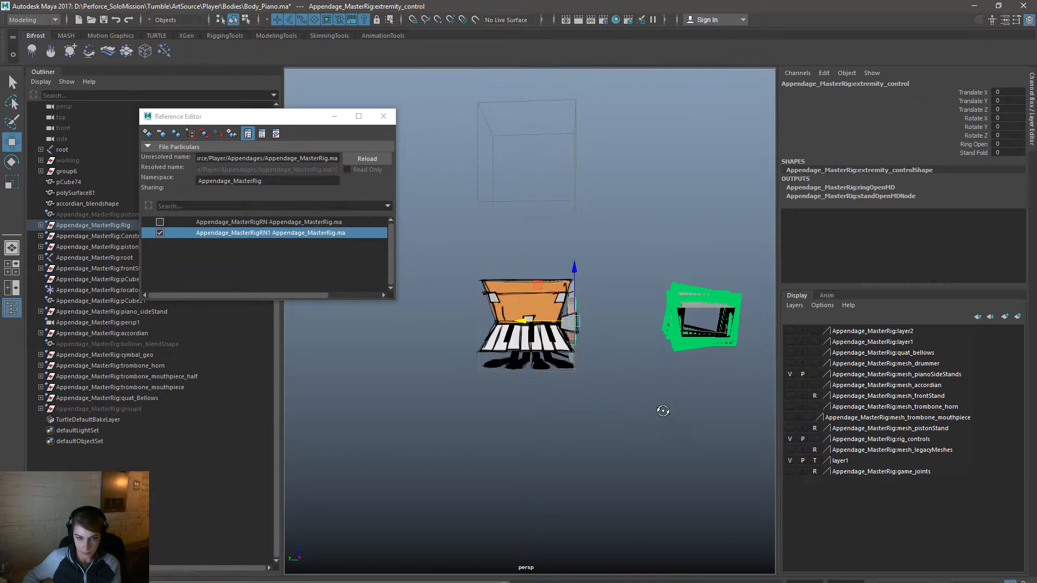
left_click(622, 230)
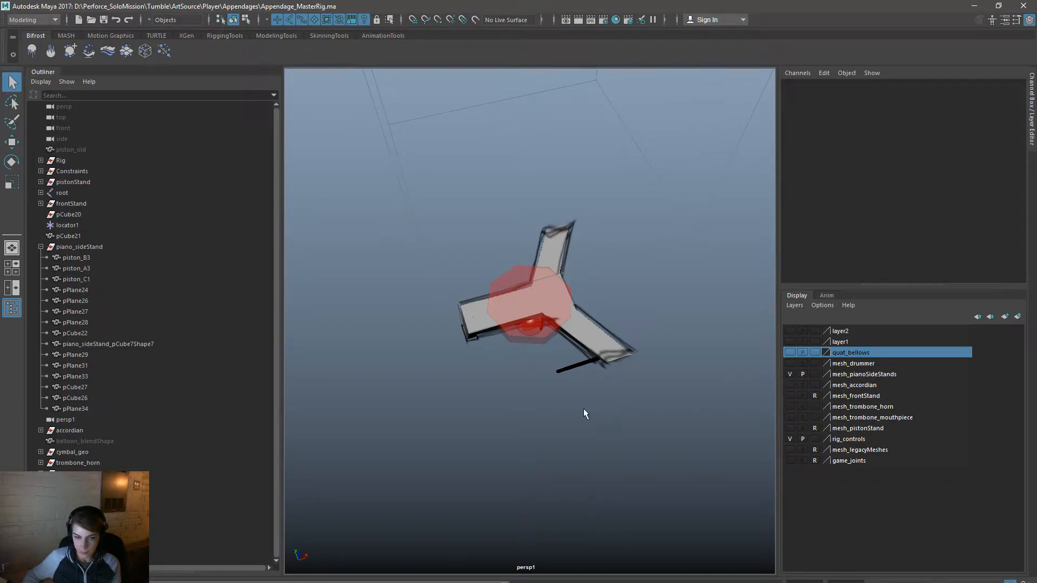
Step: Unbind the skin from the side stand's four outline planes pPlane24, pPlane26, pPlane27 and pPlane28
left_click_drag(583, 409, 468, 335, "alt")
scroll(495, 347, "up", 4)
left_click(485, 379)
left_click_drag(485, 385, 543, 335, "alt")
key("space")
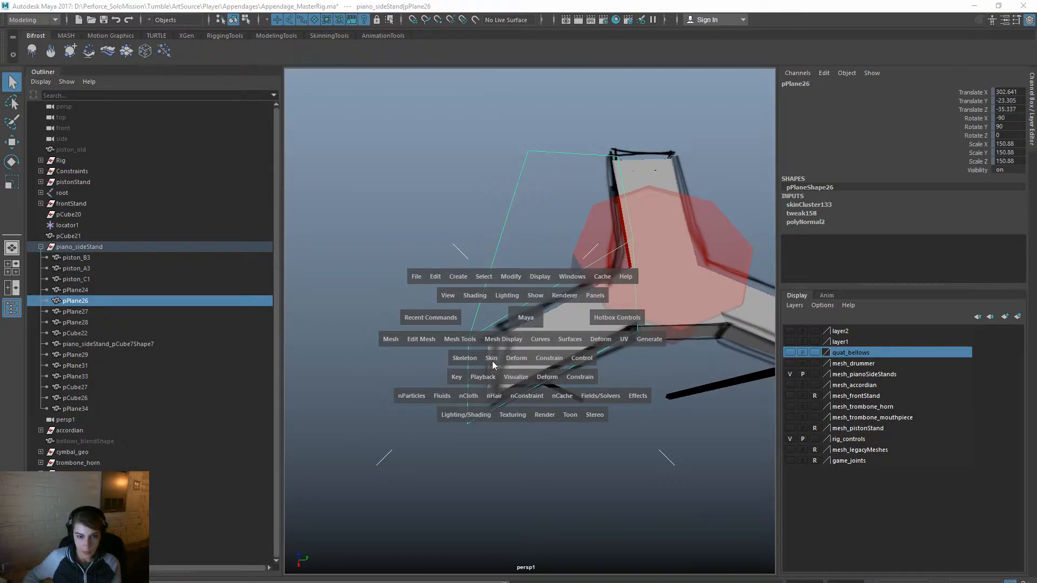
left_click(469, 344)
left_click_drag(279, 276, 502, 225, "alt")
left_click(688, 295, "shift")
left_click_drag(651, 381, 579, 292, "alt")
left_click(632, 287, "shift")
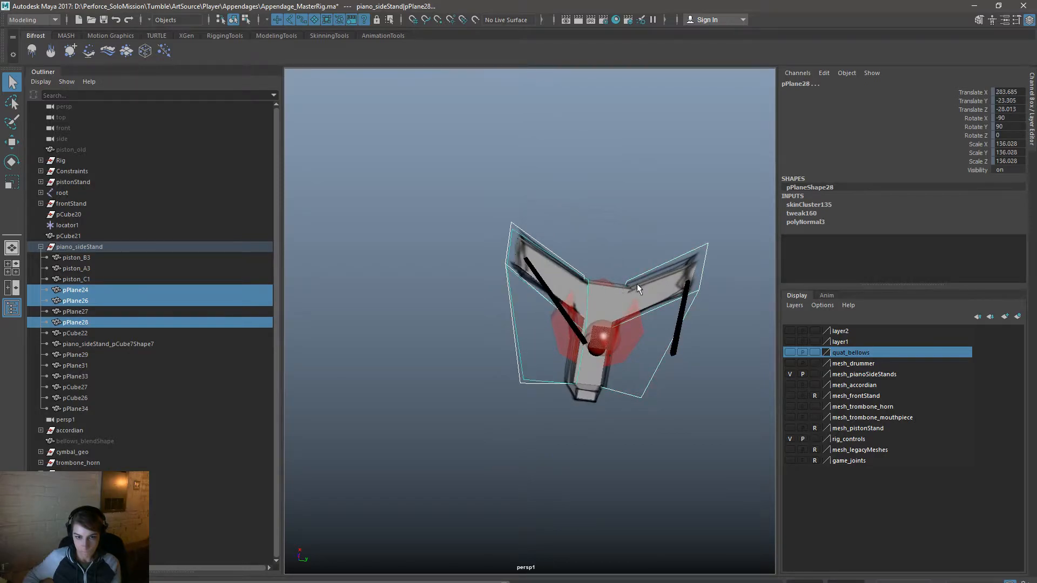
left_click(662, 298, "shift")
key("space")
left_click(562, 212)
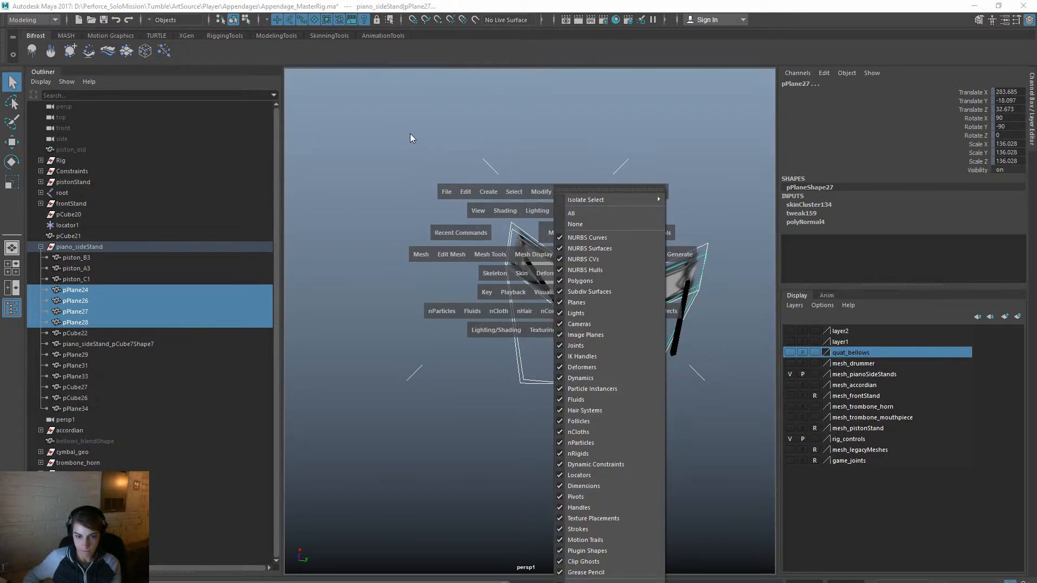
left_click(375, 312)
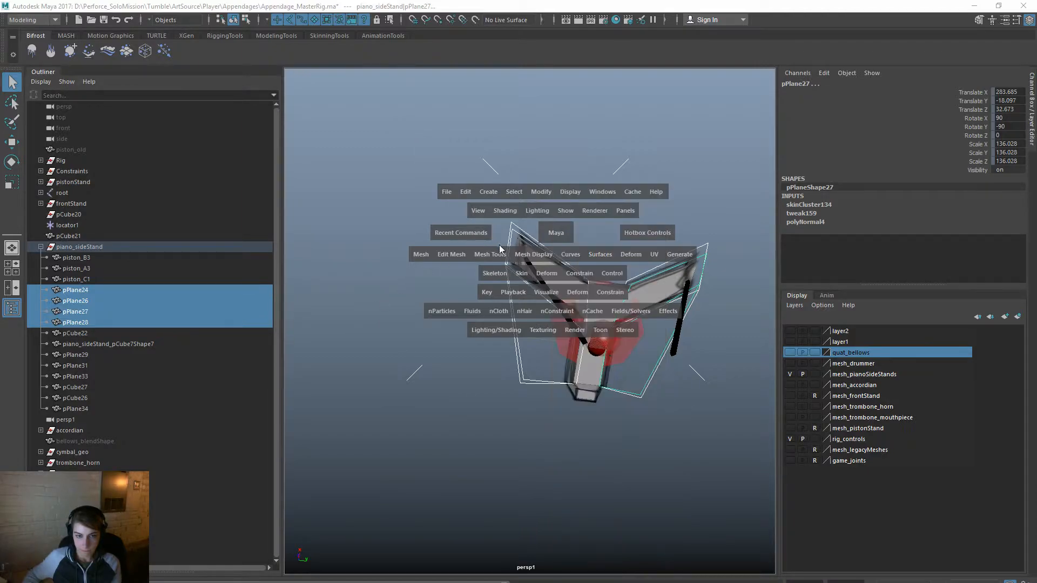
left_click(513, 275)
left_click(544, 325)
left_click_drag(594, 353, 573, 330, "alt")
Step: Raise the extremity control towards the unbound outline planes by setting its Translate Z to 200
left_click(559, 491)
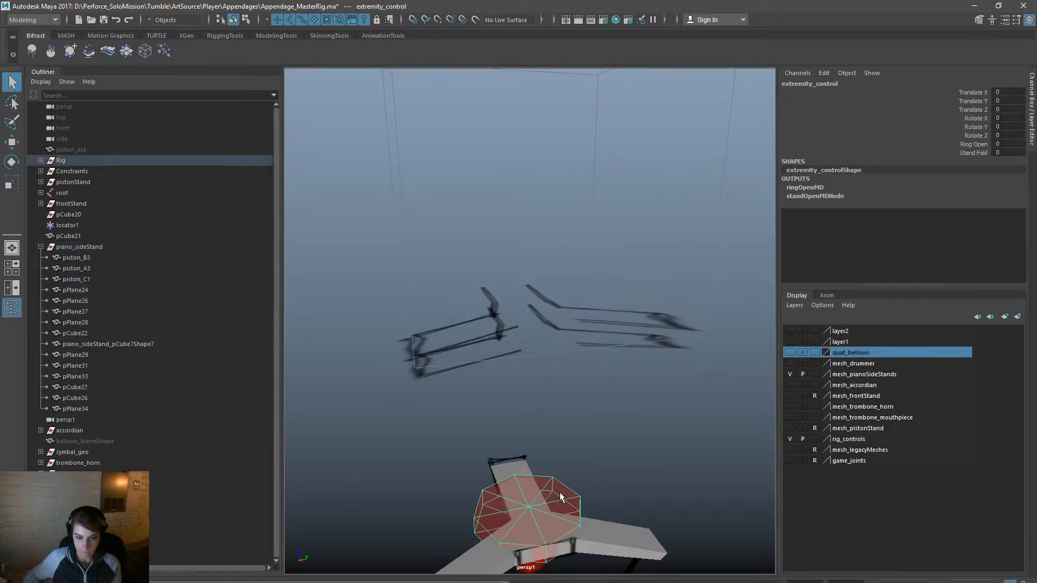
key("w")
scroll(539, 495, "down", 4)
left_click_drag(529, 387, 528, 281)
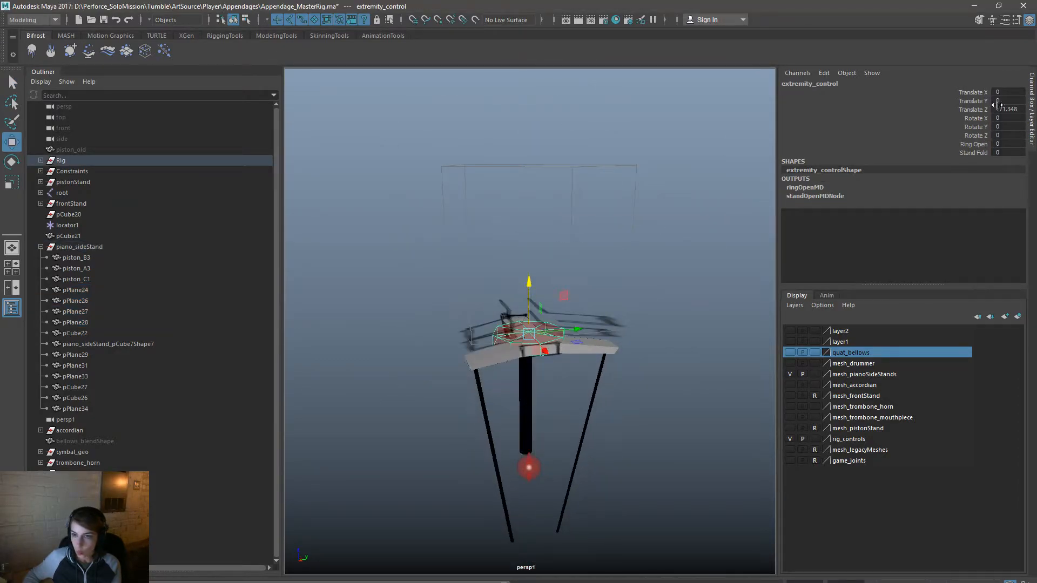
type("200")
key("Return")
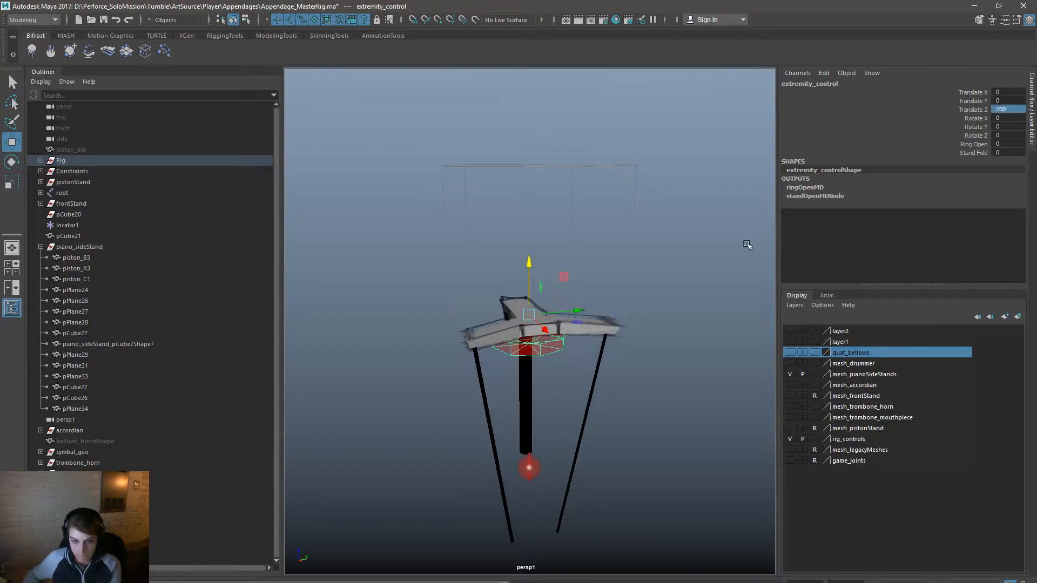
Step: Cut a new edge into pPlane26 from its outer corner across the arm, just inside the sketched arm end
left_click(597, 295)
left_click_drag(530, 346, 528, 438, "alt")
scroll(529, 439, "up", 5)
left_click(433, 399)
middle_click_drag(426, 397, 515, 381, "alt")
key("space")
left_click_drag(425, 319, 465, 416)
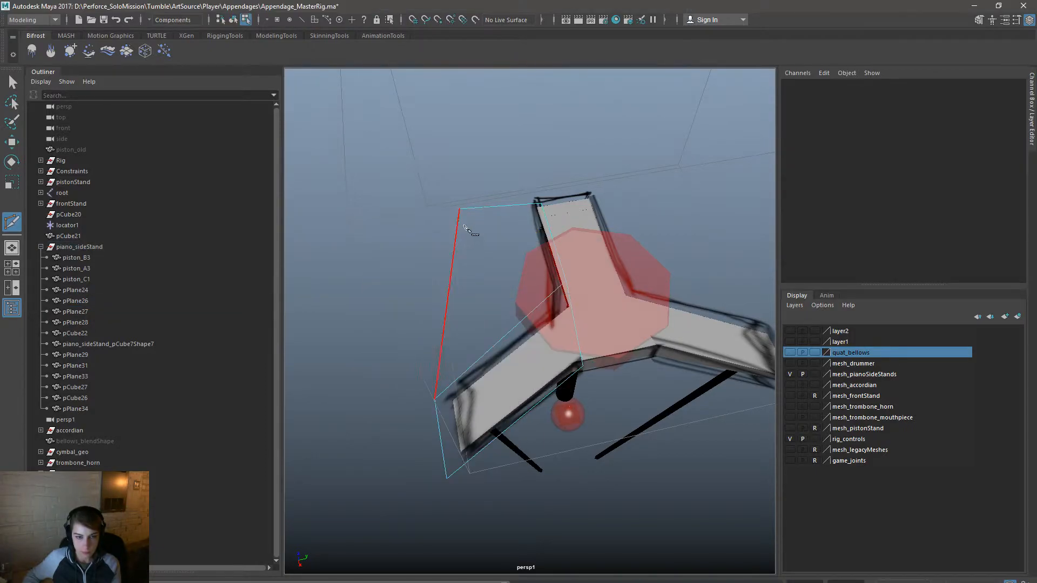
left_click(459, 210)
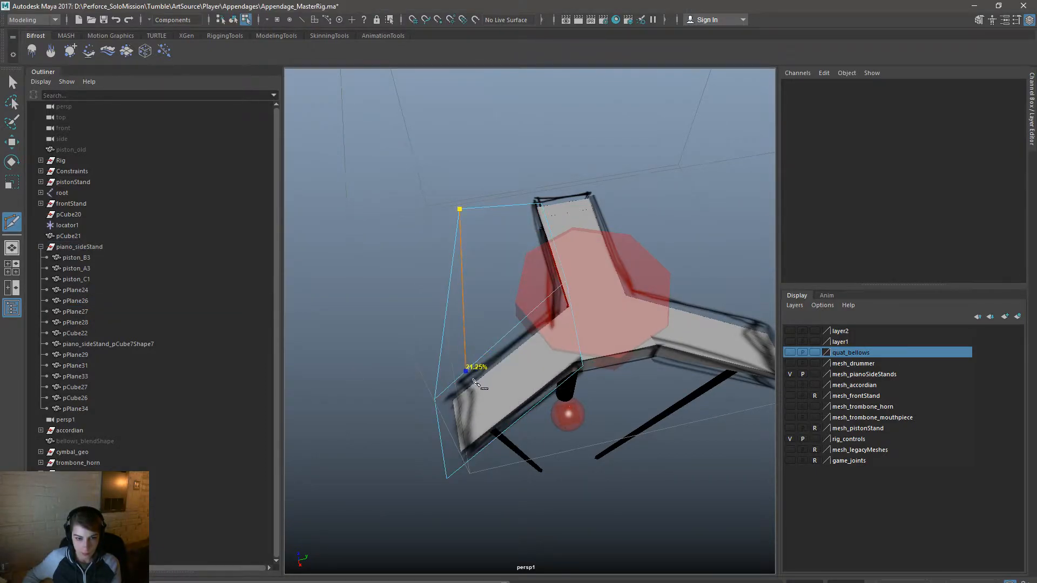
left_click(476, 380)
left_click(483, 448)
key("Return")
Step: Move pPlane26's new edge outward so the drawn outline fits the arm's end, and return to object selection
key("w")
right_click_drag(484, 411, 483, 324)
left_click(477, 414)
left_click_drag(518, 392, 469, 479)
right_click_drag(477, 270, 532, 246)
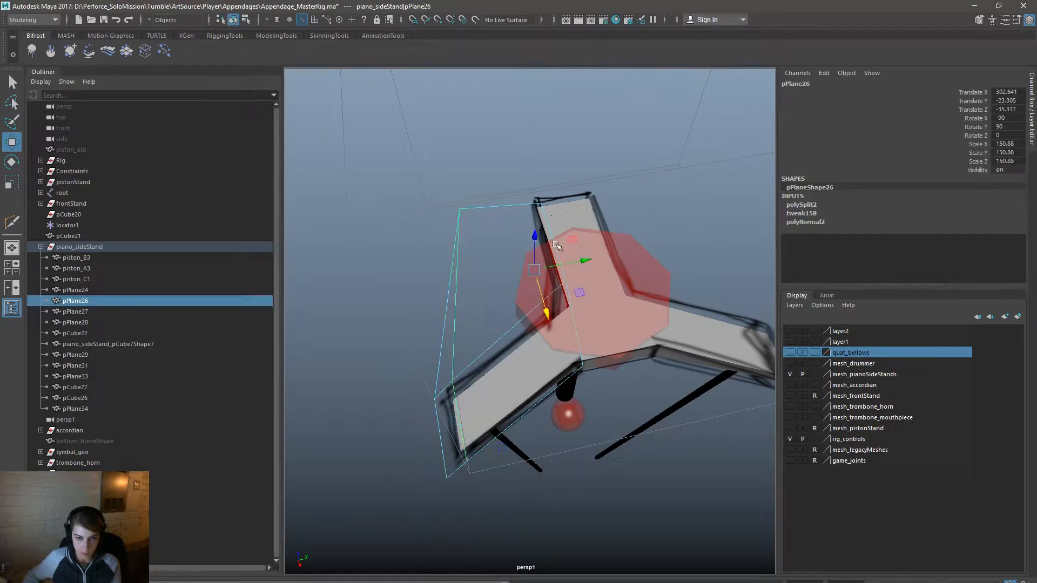
Step: Cut a matching edge into pPlane24 from its outer corner across the opposite arm near its end
left_click(702, 285)
left_click_drag(701, 285, 634, 326, "alt")
left_click(601, 354)
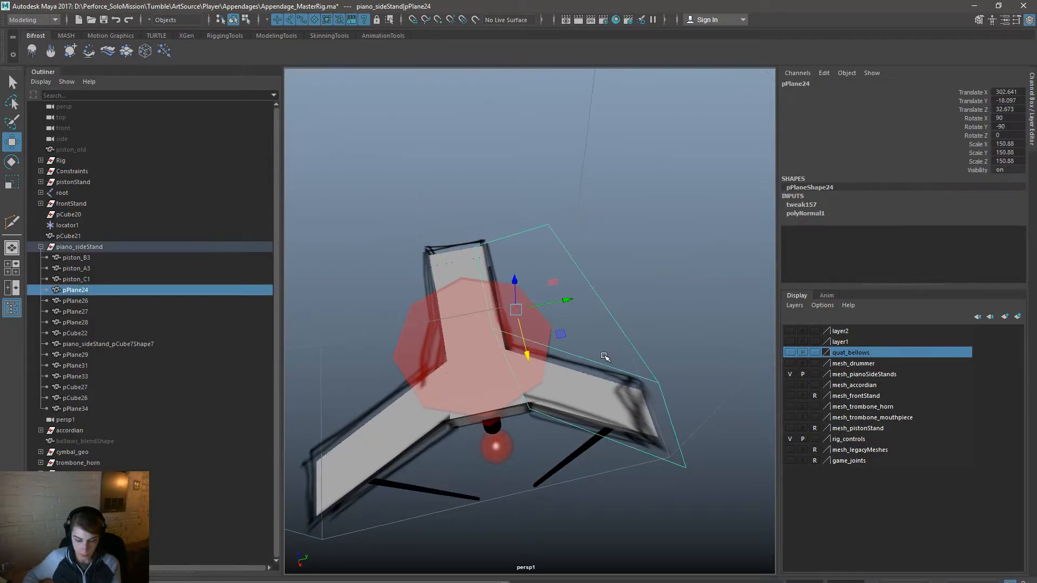
key("y")
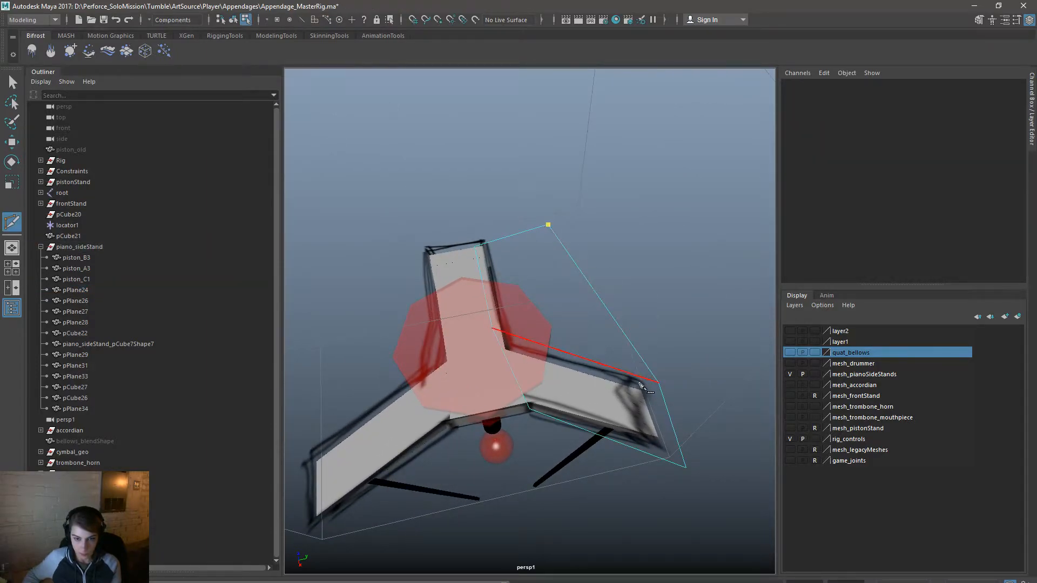
left_click(615, 369)
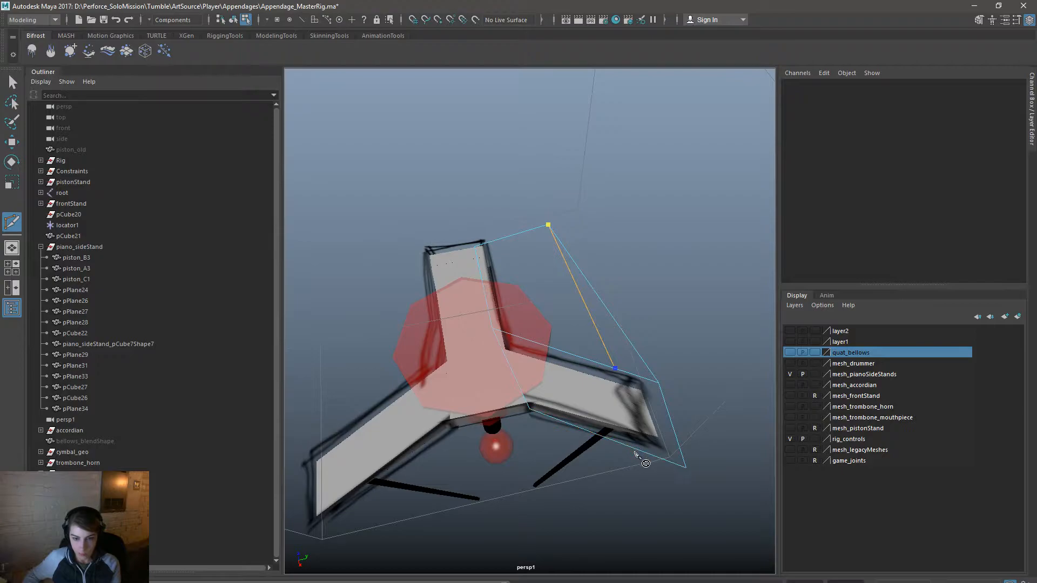
key("Return")
Step: Shift pPlane24's new edge outward to line the sketched outline up with the arm's tip, and leave edge editing
key("q")
key("w")
right_click_drag(628, 396, 616, 305)
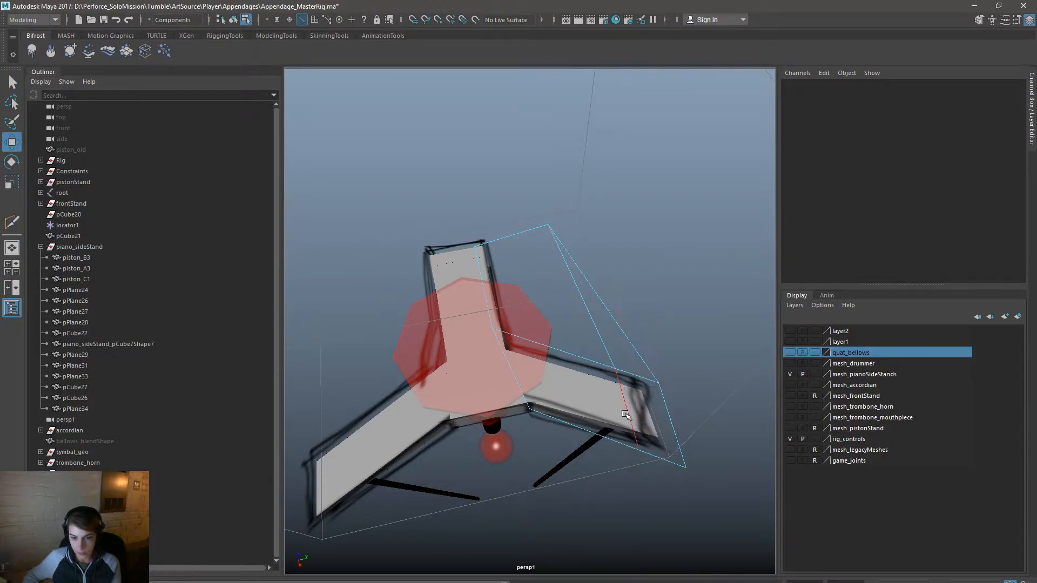
left_click(624, 401)
left_click_drag(651, 399, 664, 397)
left_click(657, 458)
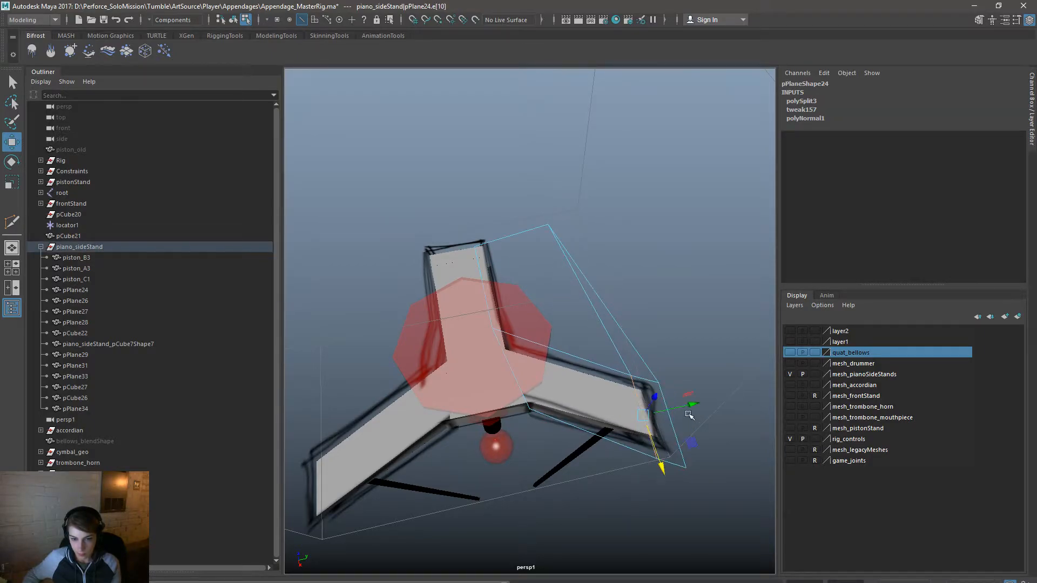
left_click_drag(697, 408, 721, 475, "alt")
left_click_drag(672, 420, 670, 420)
right_click_drag(565, 310, 621, 292)
left_click(662, 276)
Step: On the stand's underside, cut an edge into pPlane27 across the arm near its end and to the outer corner
left_click_drag(607, 381, 573, 242, "alt")
left_click_drag(628, 351, 819, 485, "alt")
right_click_drag(458, 327, 581, 281, "alt")
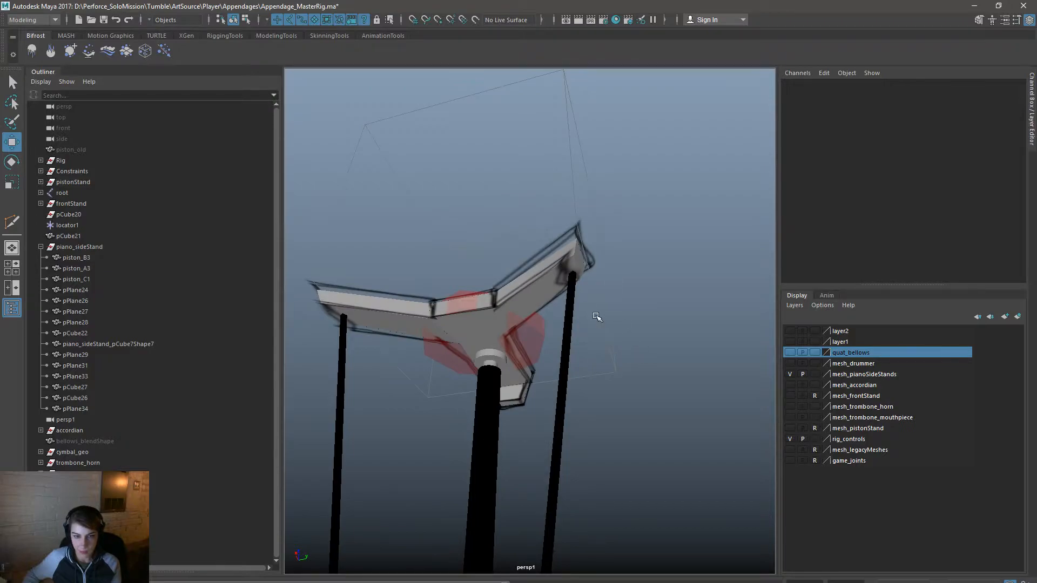
right_click_drag(467, 323, 530, 357, "alt")
left_click_drag(530, 356, 520, 229, "alt")
left_click(529, 250)
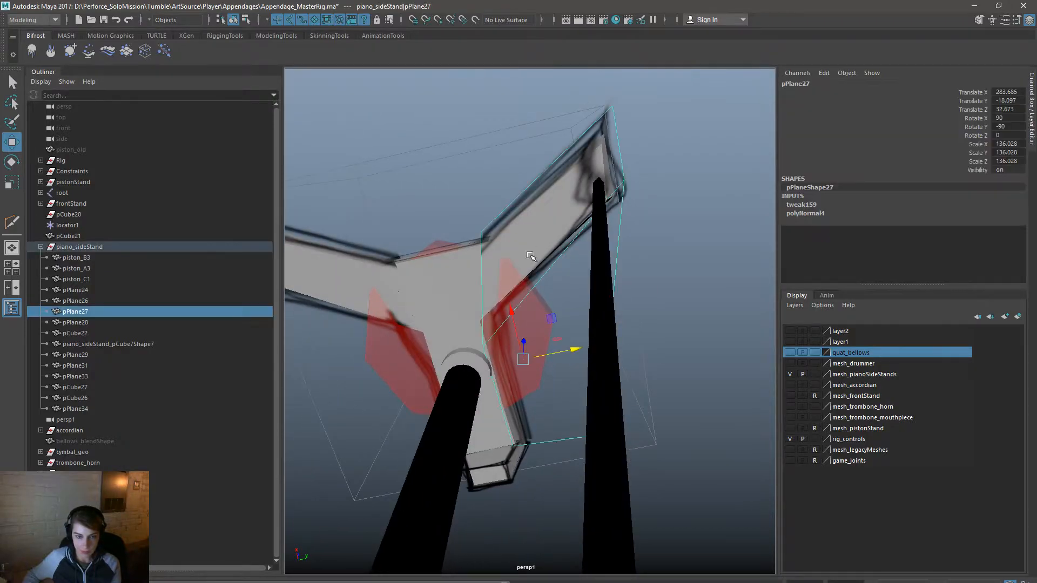
middle_click_drag(534, 299, 540, 361, "alt")
right_click_drag(540, 361, 572, 336, "alt")
key("y")
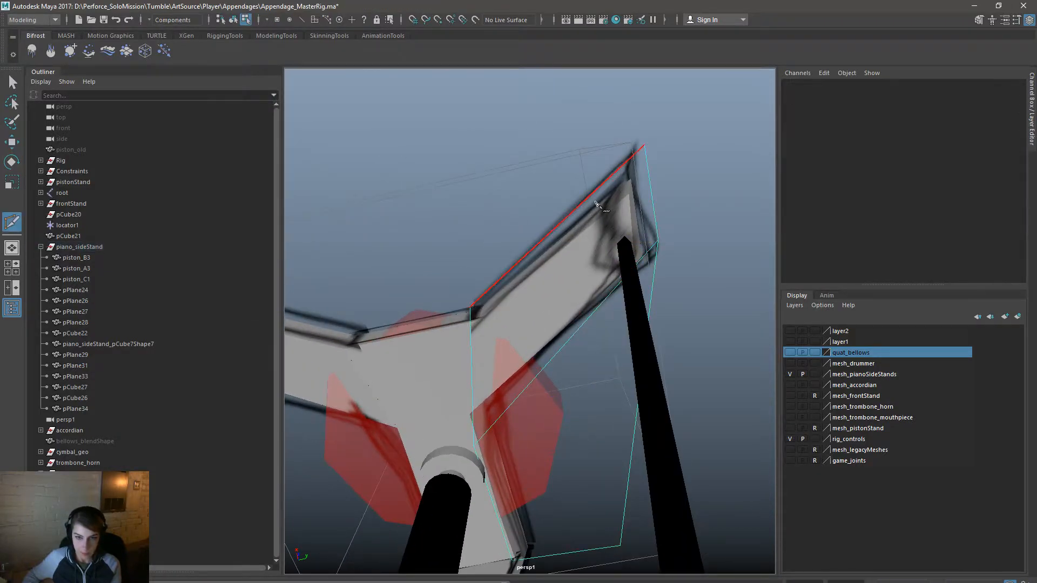
left_click(601, 237)
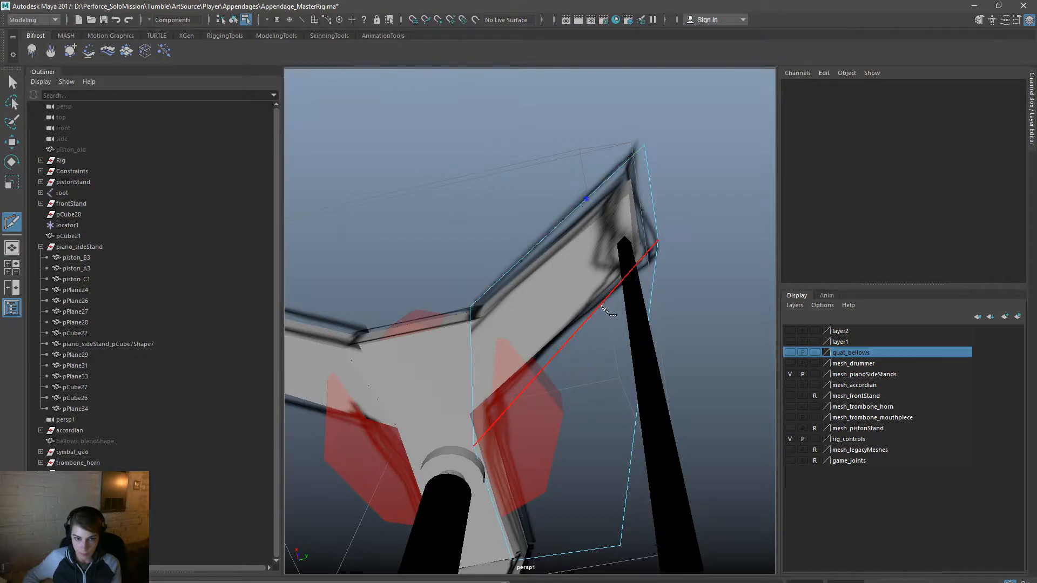
left_click(619, 546)
middle_click_drag(465, 490, 781, 492, "alt")
left_click_drag(609, 413, 546, 396, "alt")
key("w")
Step: Cut an edge into the underside plane pPlane28 across the other arm near its end and to the outer corner
left_click(578, 252)
key("y")
left_click(526, 243)
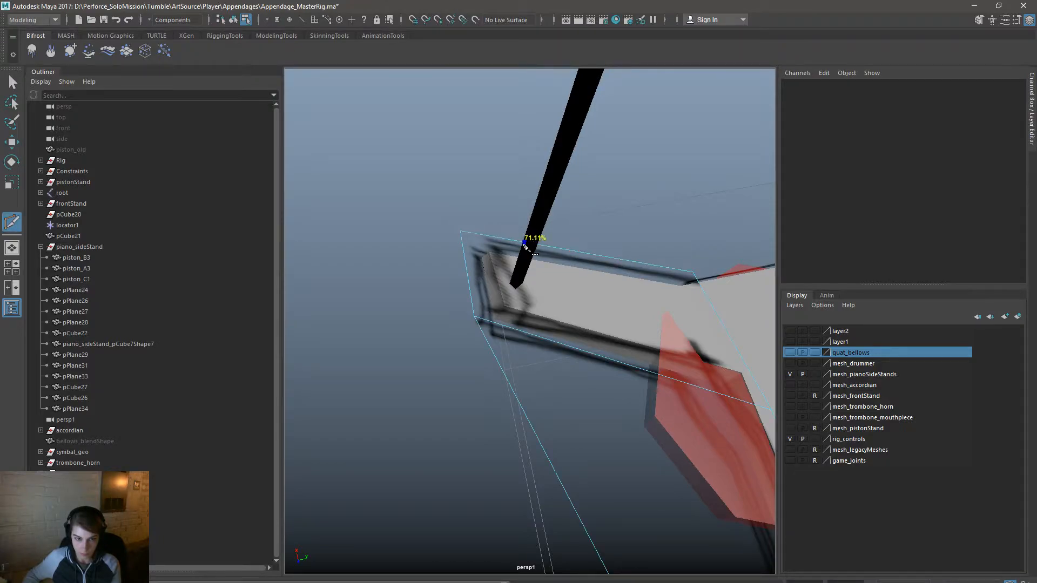
left_click(542, 340)
left_click_drag(549, 342, 614, 428, "alt")
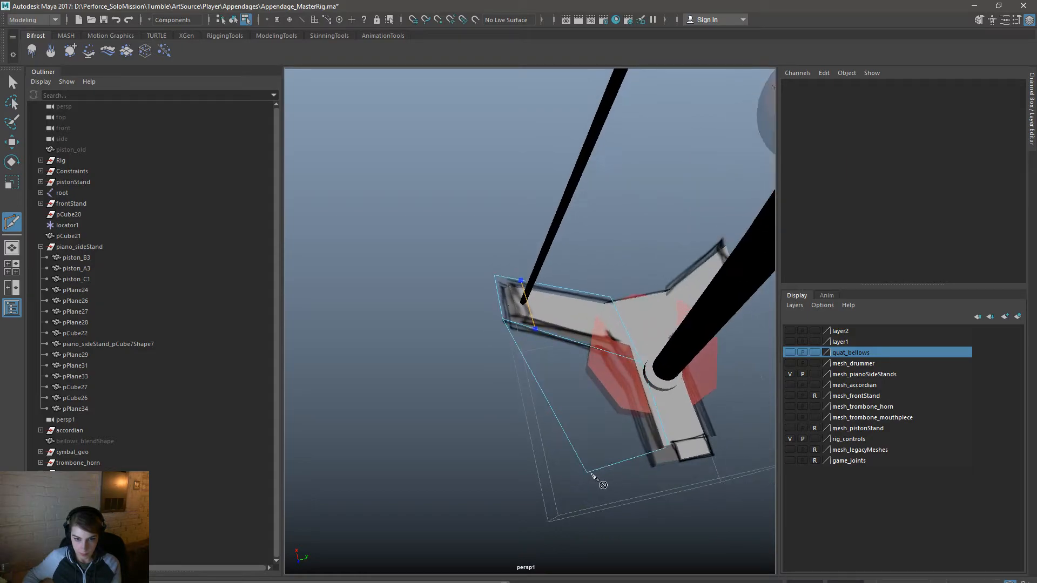
key("Return")
Step: Move pPlane28's new edge outward until the underside outline follows the arm's end
key("w")
scroll(544, 373, "up", 2)
scroll(544, 373, "up", 2)
right_click_drag(528, 341, 511, 308)
left_click(529, 308)
left_click_drag(570, 285, 590, 329)
left_click_drag(510, 300, 508, 276)
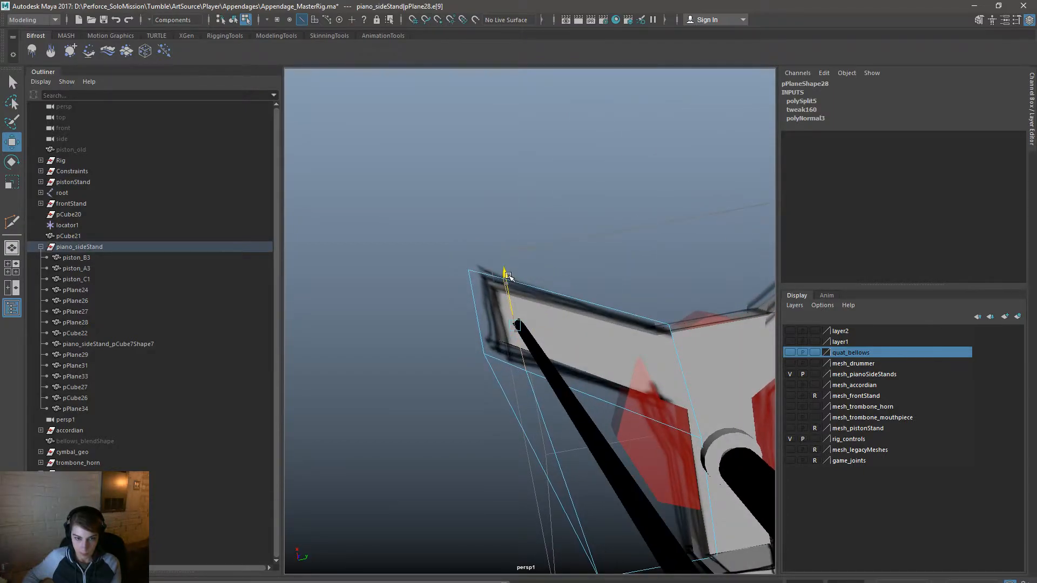
left_click_drag(562, 317, 559, 317)
Step: Adjust pPlane27's new edge outward to fit the underside outline to its arm's tip, and return to object selection
middle_click_drag(647, 329, 394, 404, "alt")
left_click(522, 376)
left_click(537, 336)
left_click_drag(589, 336, 602, 334)
left_click_drag(544, 296, 545, 292)
left_click_drag(604, 326, 610, 325)
left_click_drag(548, 284, 579, 267)
left_click(585, 306)
right_click_drag(578, 330, 621, 325)
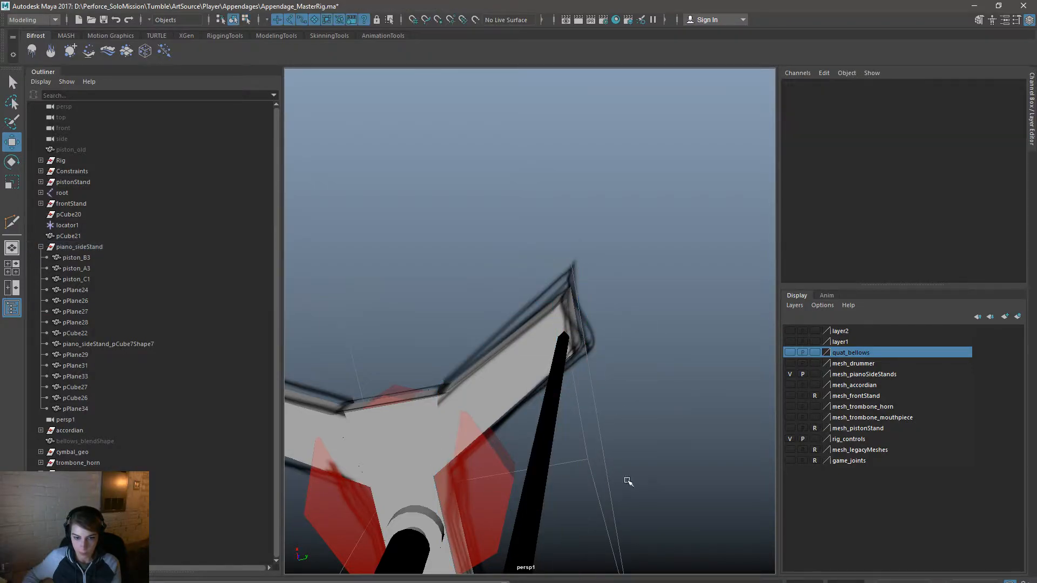
Step: Select pPlane24, pPlane26, pPlane27 and pPlane28 together and delete their construction history
left_click_drag(567, 464, 561, 463)
left_click_drag(619, 499, 615, 475, "alt")
middle_click_drag(425, 447, 669, 391, "alt")
left_click_drag(462, 438, 394, 441, "shift")
right_click_drag(567, 441, 443, 429, "alt")
left_click_drag(444, 429, 550, 287, "alt")
key("space")
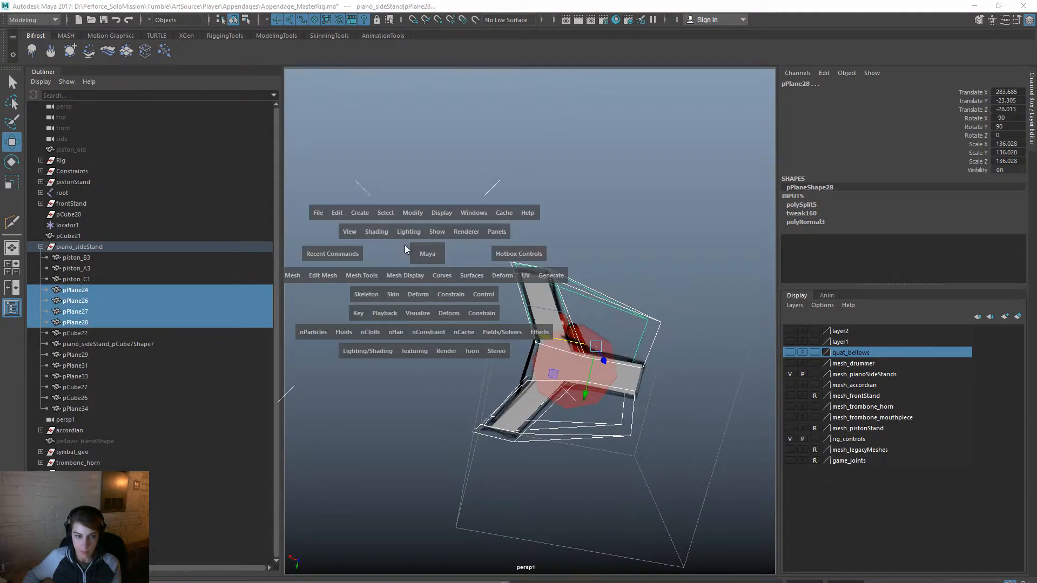
left_click(342, 217)
mouse_move(448, 346)
left_click(517, 346)
left_click_drag(517, 345, 489, 469, "alt")
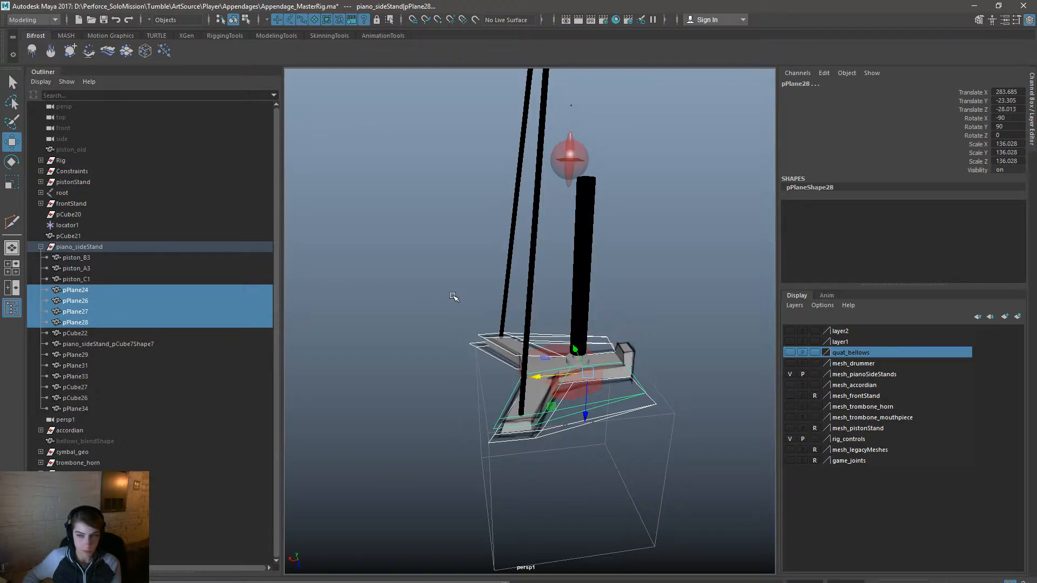
Step: Bind the four edited outline planes to the g_extremity joint under root and g_base, and clear the selection
left_click(42, 193)
left_click(47, 204)
left_click(85, 215, "ctrl")
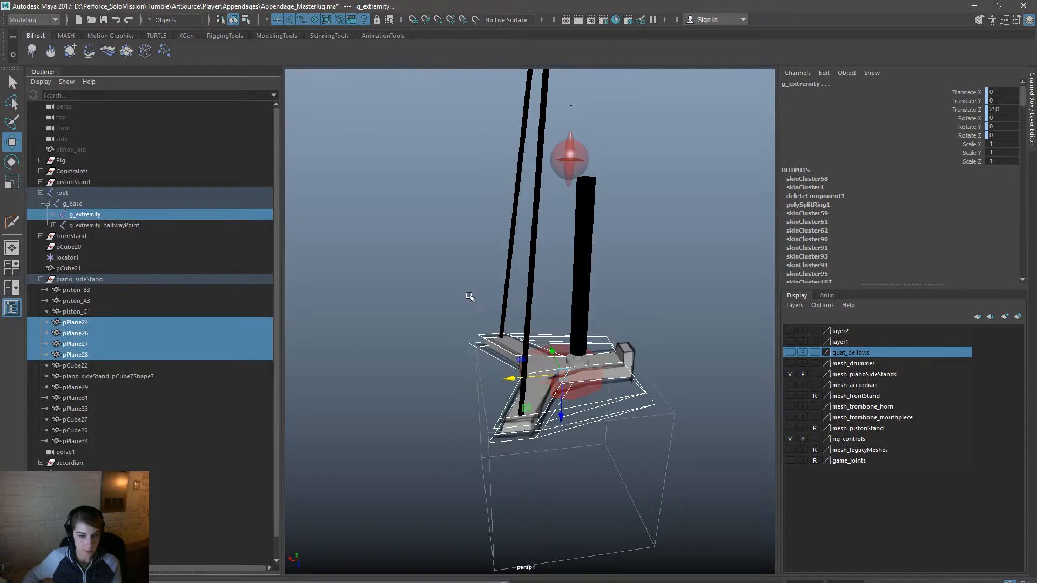
key("space")
left_click(435, 337)
left_click(456, 367)
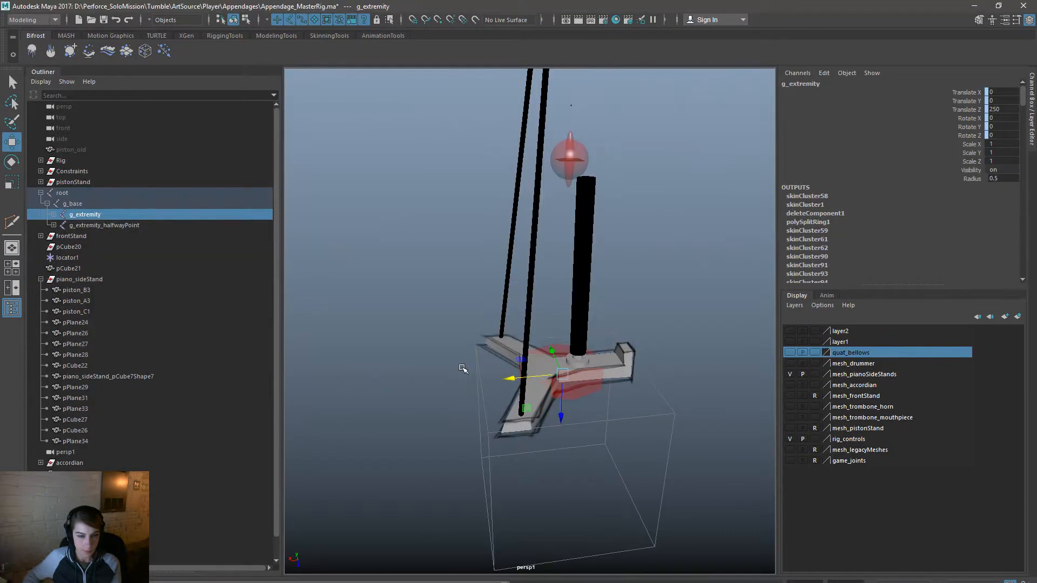
left_click(423, 305)
left_click(602, 389)
left_click(732, 361)
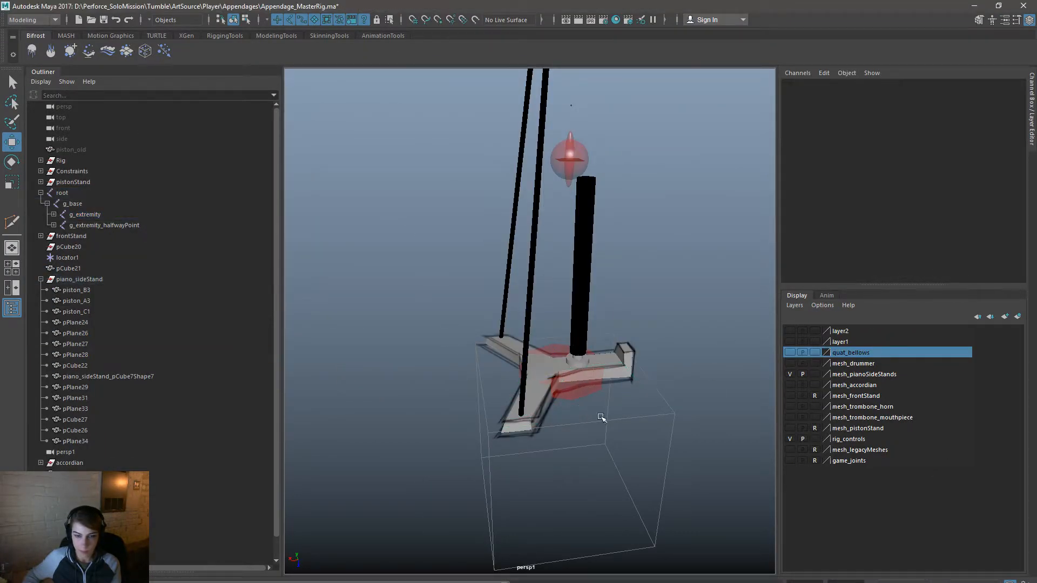
Step: Set the extremity control's Translate Z back to 0 and check that the outlines follow the stand
left_click_drag(626, 405, 576, 354, "alt")
left_click(576, 354)
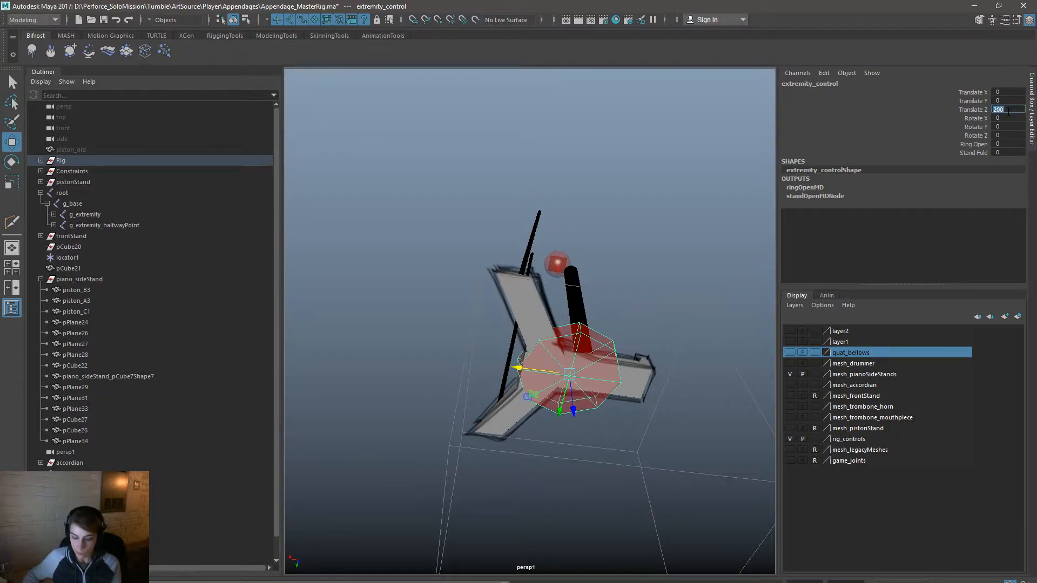
type("0")
key("Return")
left_click(673, 295)
left_click_drag(674, 295, 569, 382, "alt")
middle_click_drag(487, 385, 493, 454, "alt")
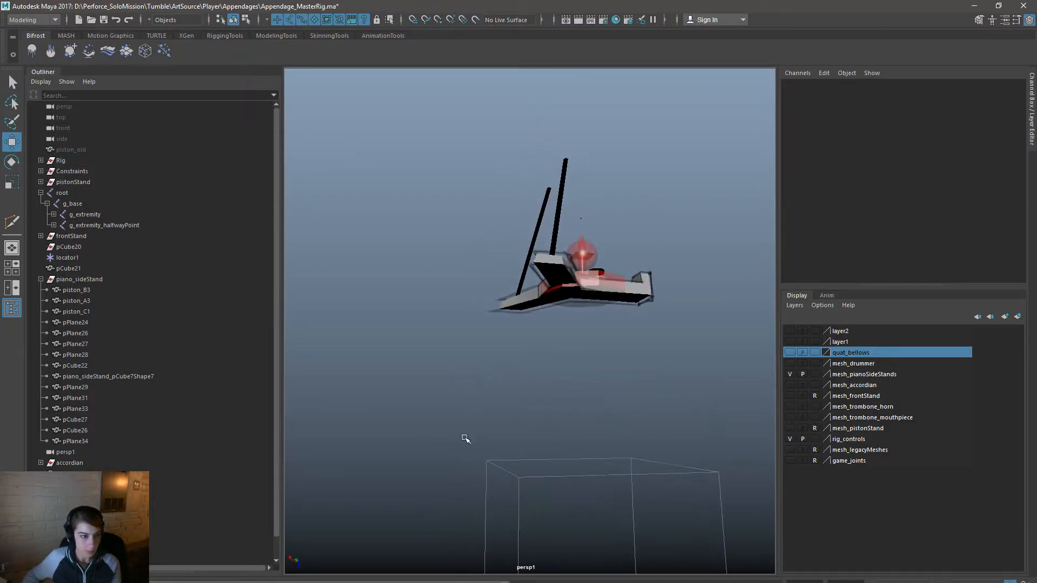
Step: Export all piano_sideStand meshes with the root, g_base and g_extremity joints as FBX, overwriting Appendage_Accordian_Sides.fbx
left_click(108, 292)
left_click(99, 439, "shift")
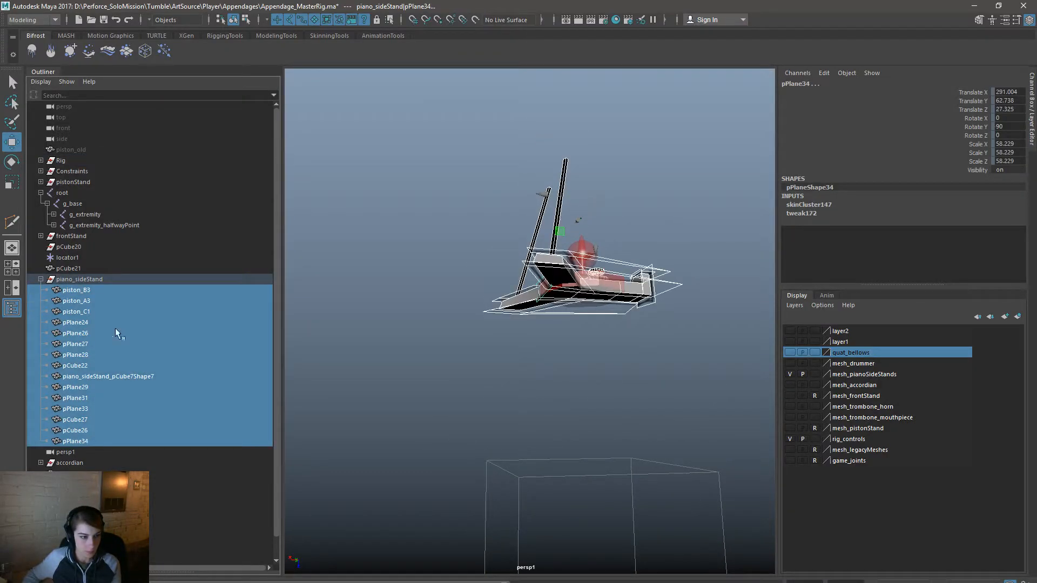
left_click(102, 216, "ctrl")
left_click(97, 205, "ctrl")
left_click(96, 194, "ctrl")
key("space")
left_click(428, 171)
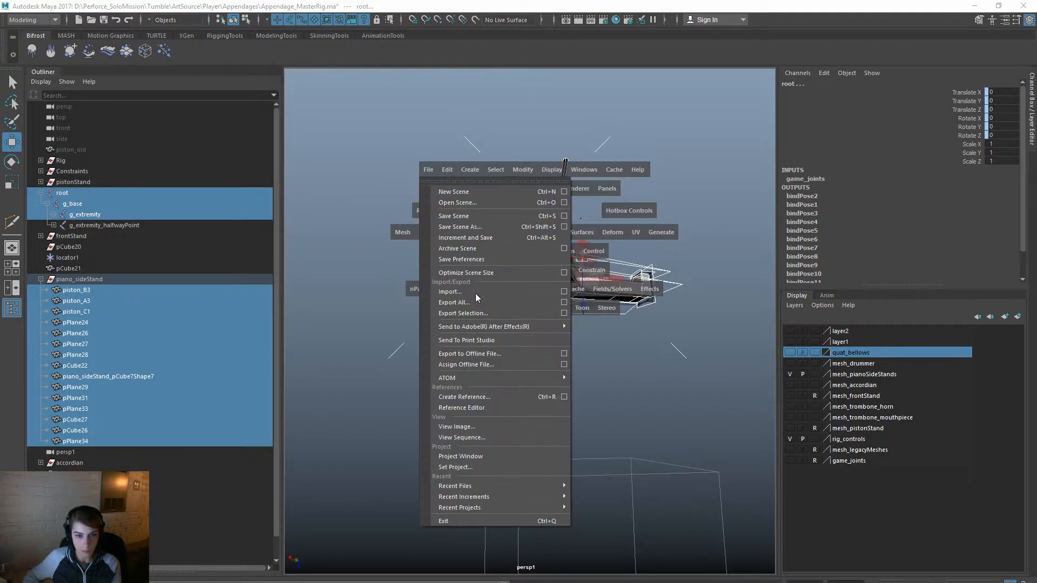
left_click(497, 314)
key("space")
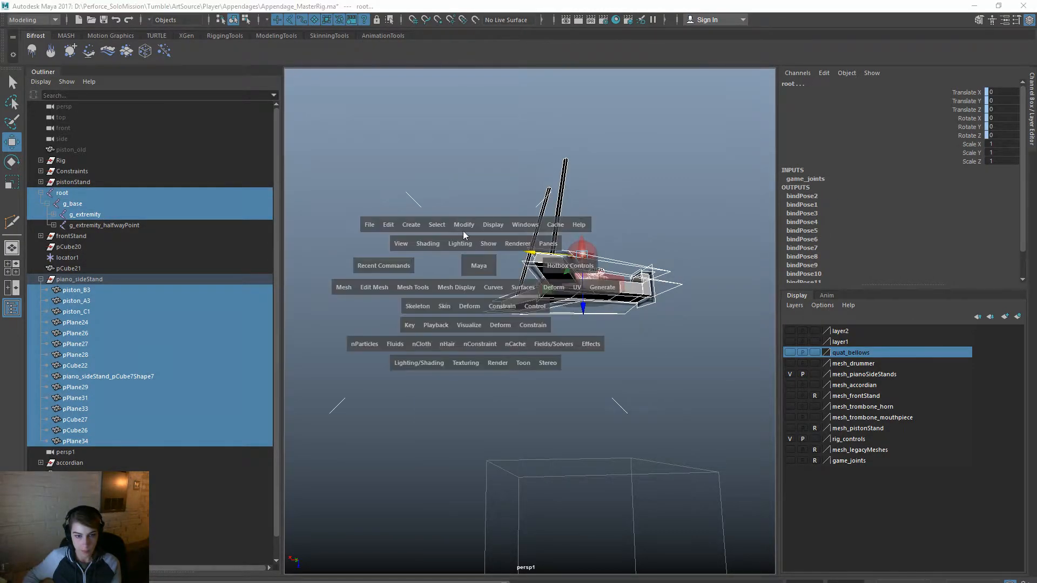
left_click(370, 225)
left_click(403, 365)
left_click(377, 228)
left_click(411, 365)
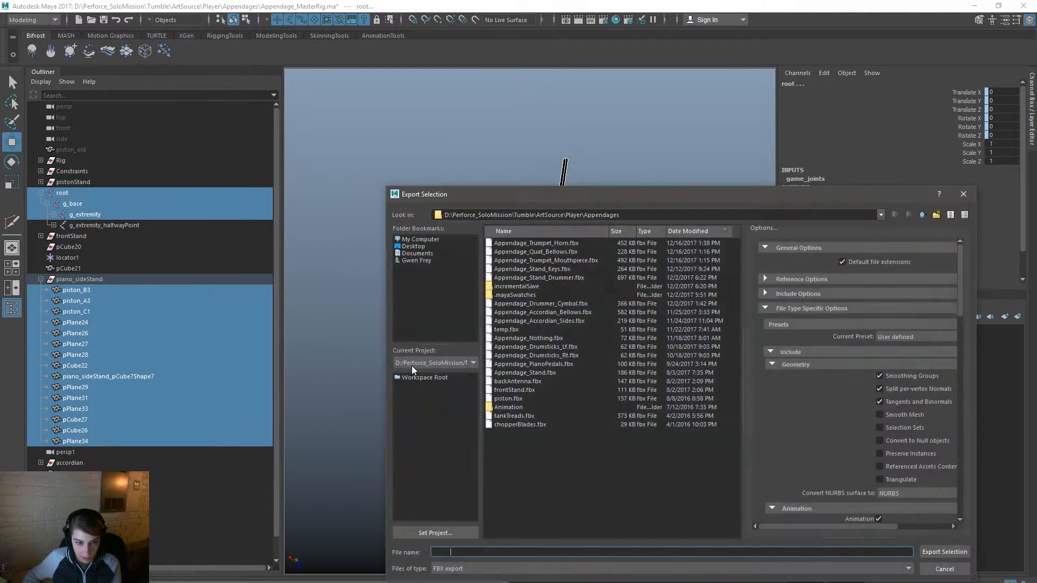
left_click(568, 287)
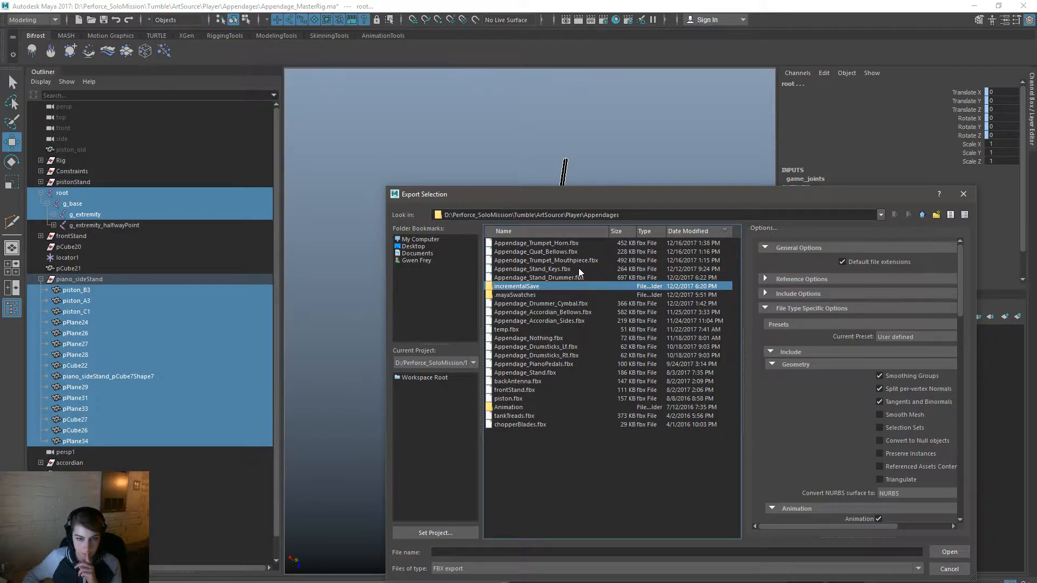
double_click(587, 322)
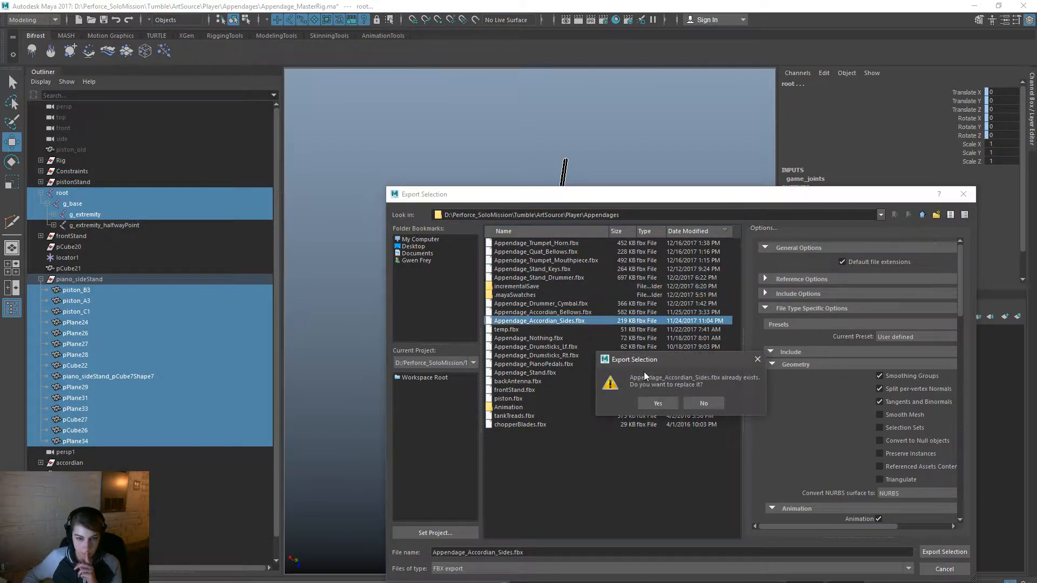
left_click(659, 402)
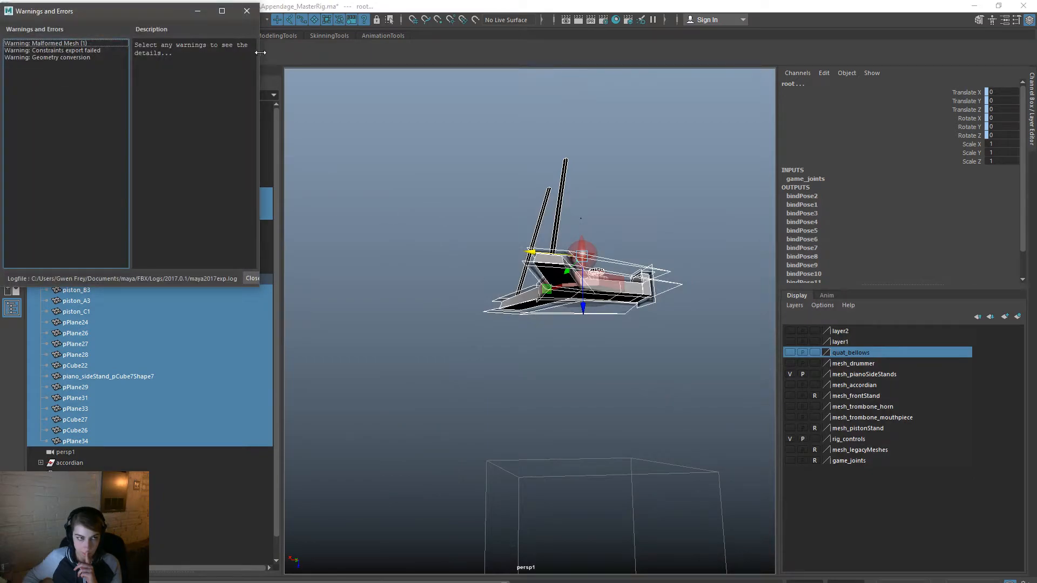
left_click(247, 11)
Step: Switch to Unreal Editor, leave the full-screen game view and open the Meshes folder under Player/Appendages/Art
key("alt+Tab")
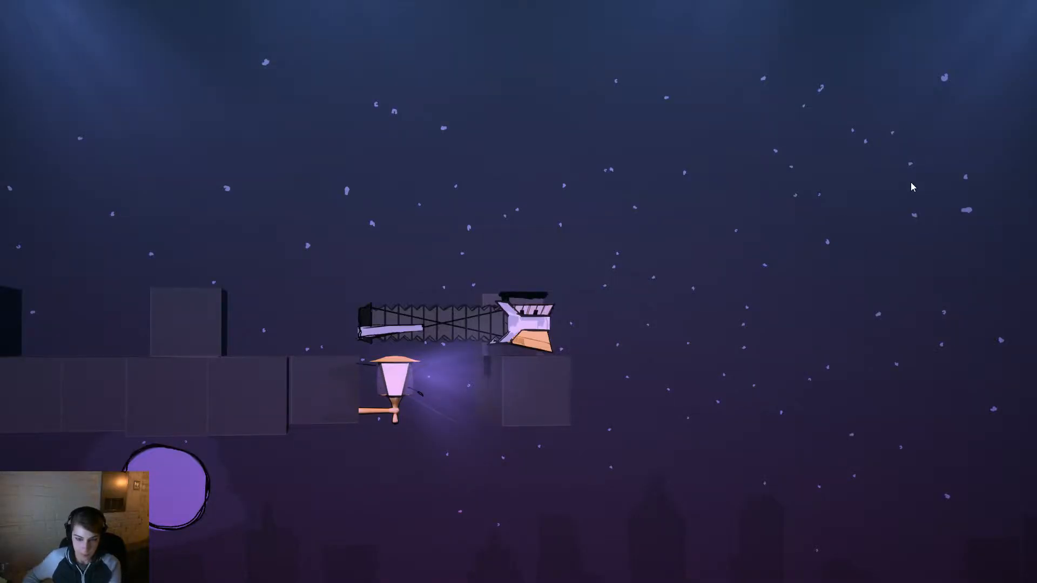
key("F11")
key("alt+Tab")
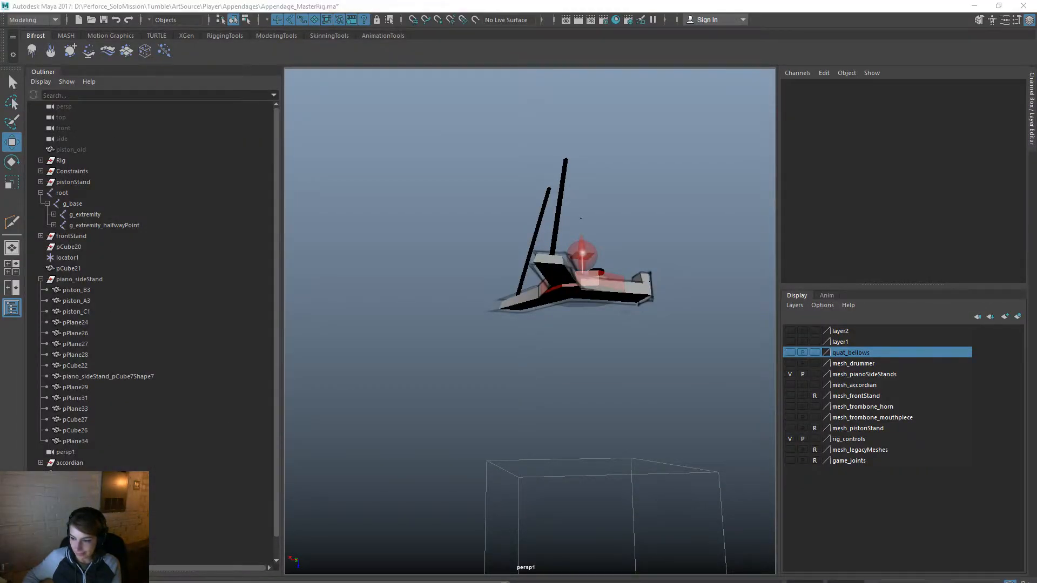
key("alt+Tab")
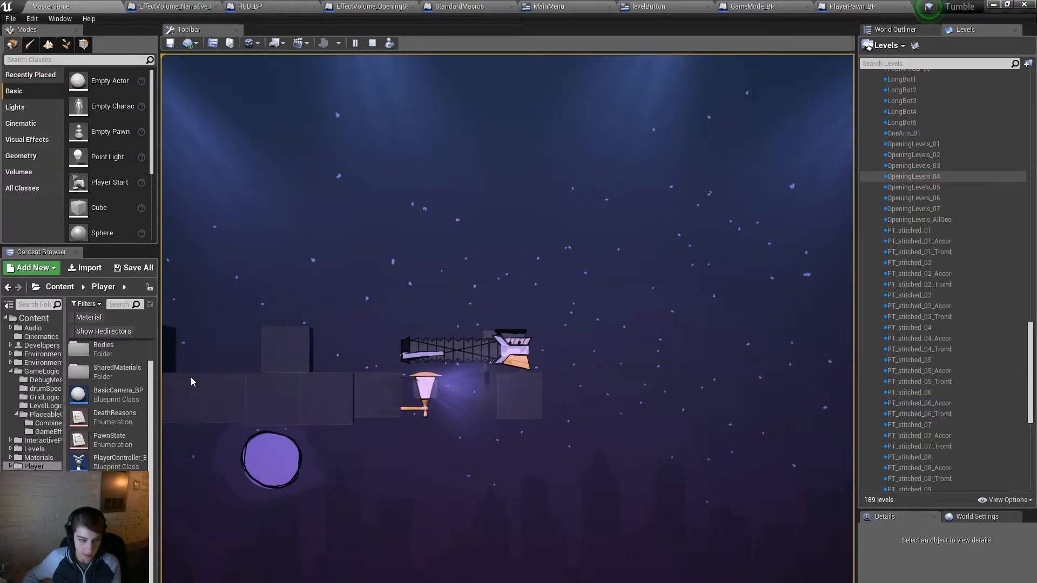
key("alt+Tab")
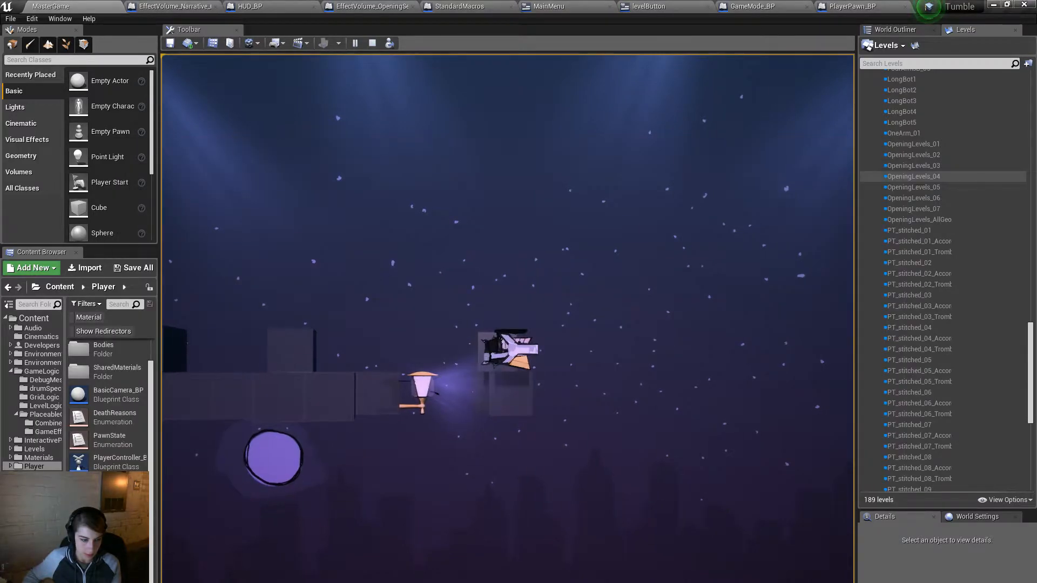
left_click(33, 466)
left_click(40, 475)
double_click(101, 352)
left_click_drag(159, 416, 209, 416)
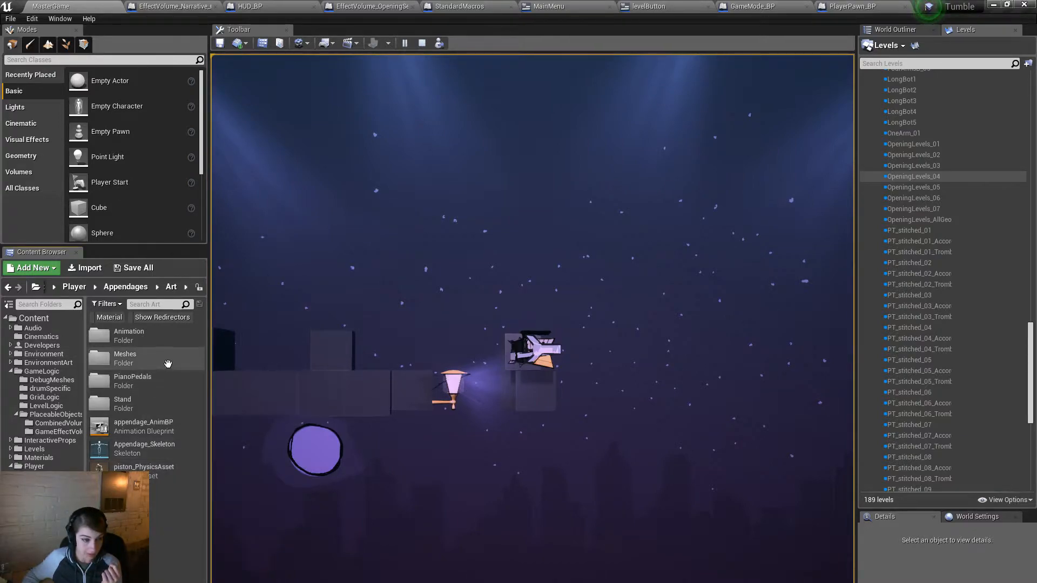
left_click(157, 357)
double_click(156, 358)
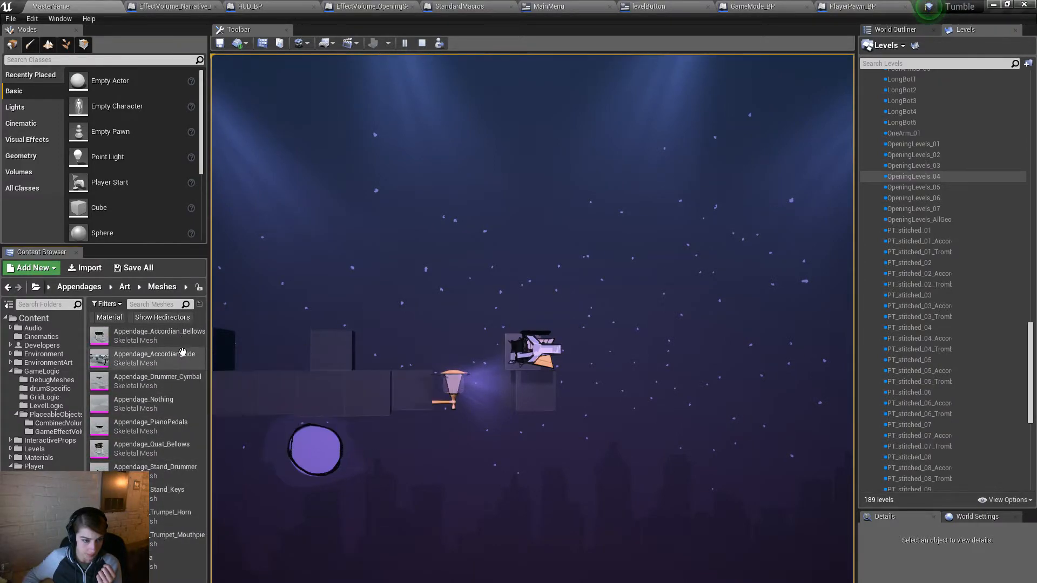
Step: Reimport the Appendage_Accordian_Side skeletal mesh from its source file, inspect it in the mesh editor and return to MasterGame
right_click(182, 350)
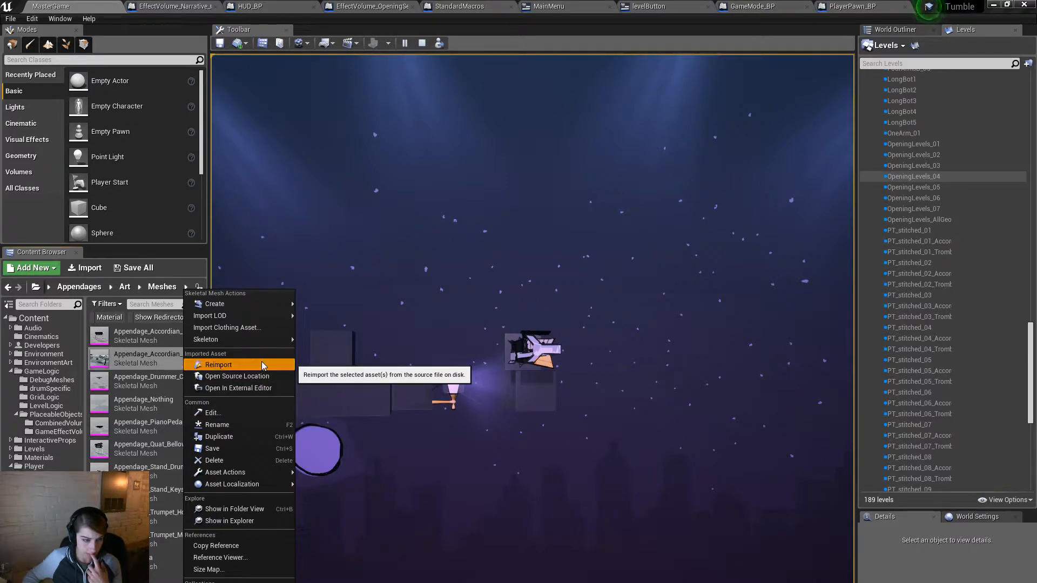
left_click(263, 366)
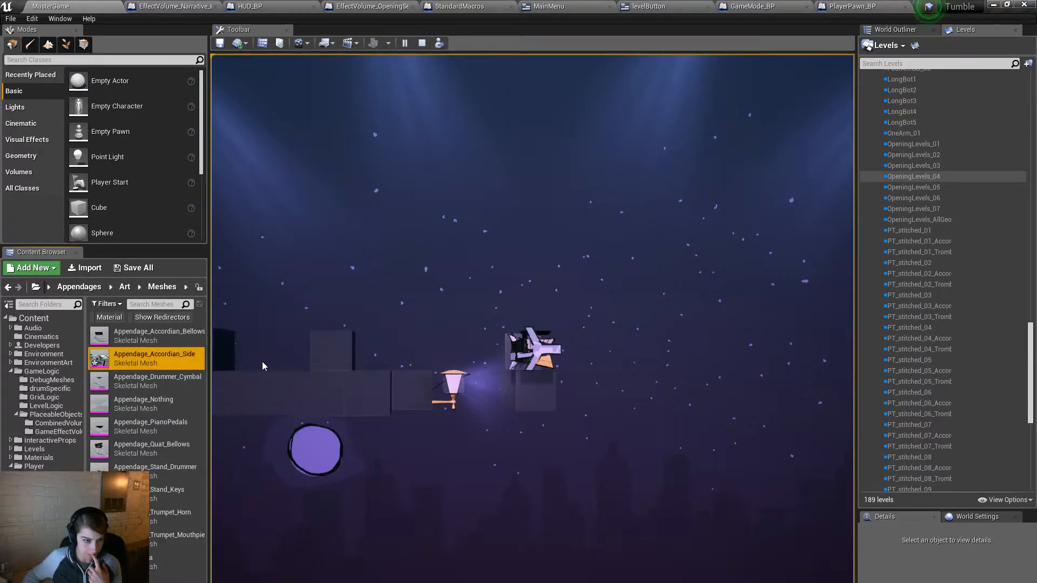
double_click(131, 354)
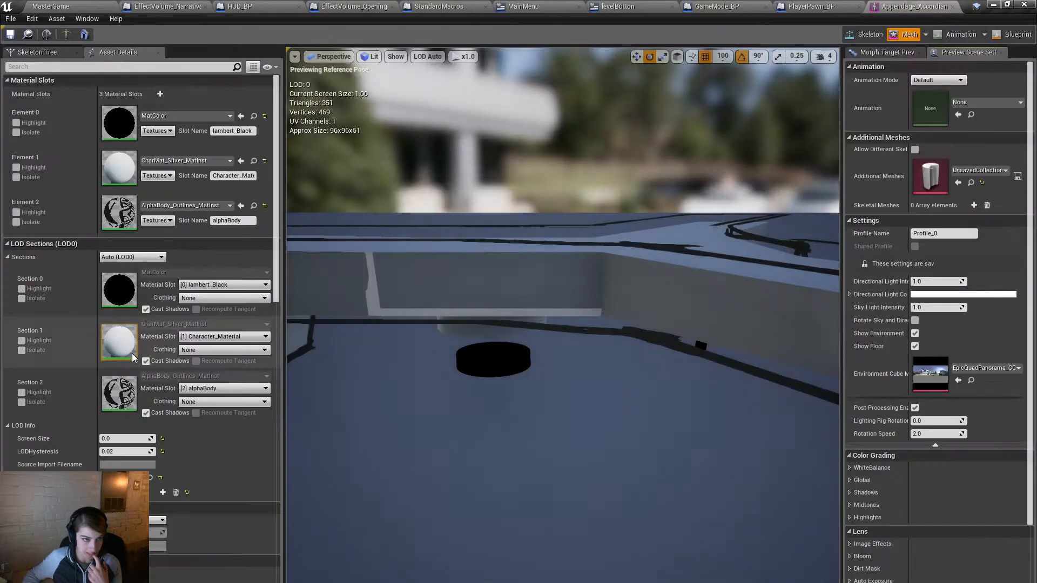
left_click(953, 6)
left_click(75, 7)
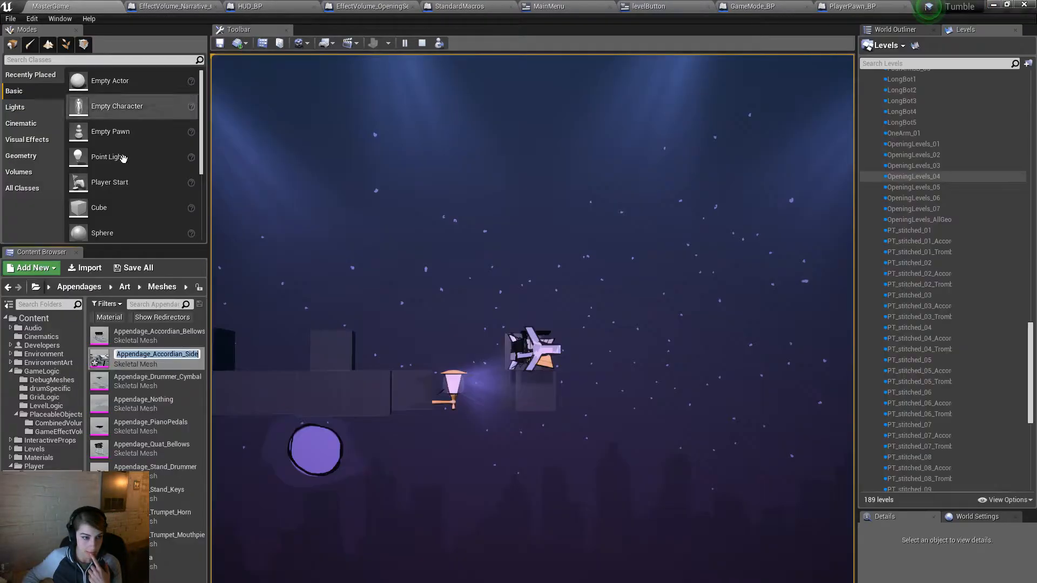
Step: Save the Appendage_Accordian_Side skeletal mesh and check it out from source control
right_click(183, 362)
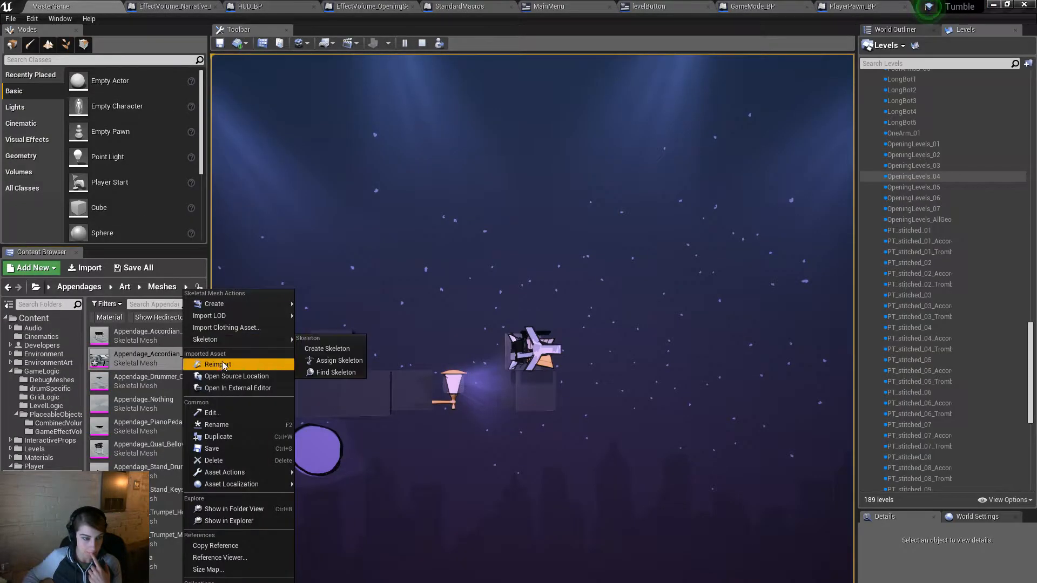
left_click(214, 449)
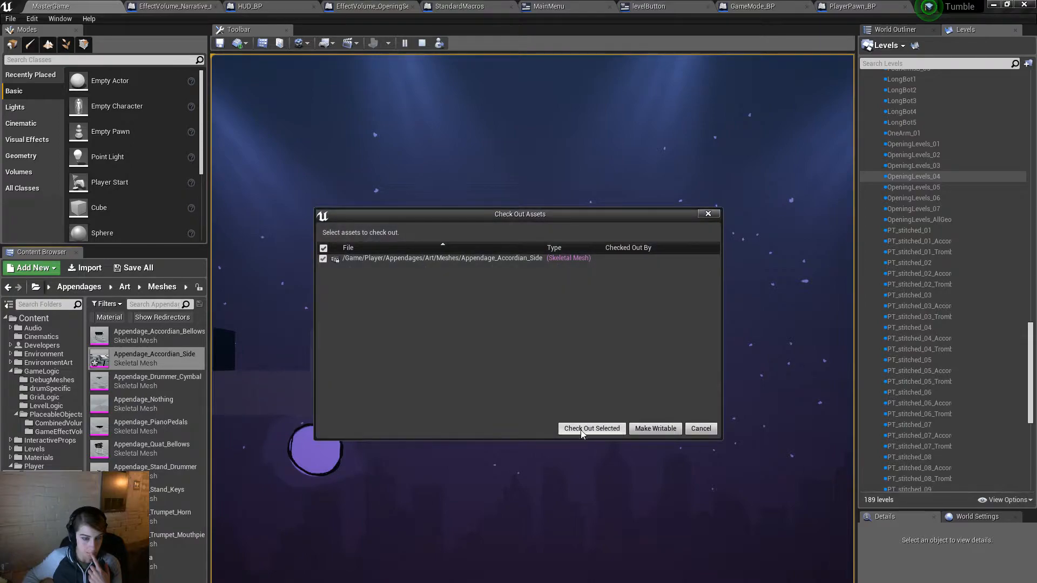
left_click(591, 428)
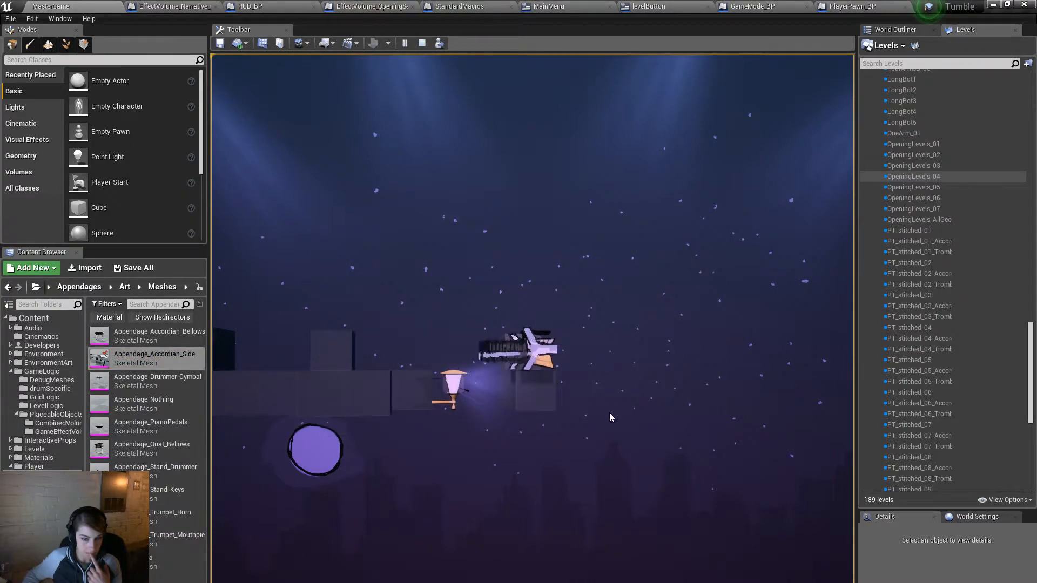
Step: View the running game full screen and examine the pawn's reimported side stands from several camera angles
key("F11")
left_click_drag(698, 376, 539, 454)
key("a")
left_click_drag(715, 430, 538, 446)
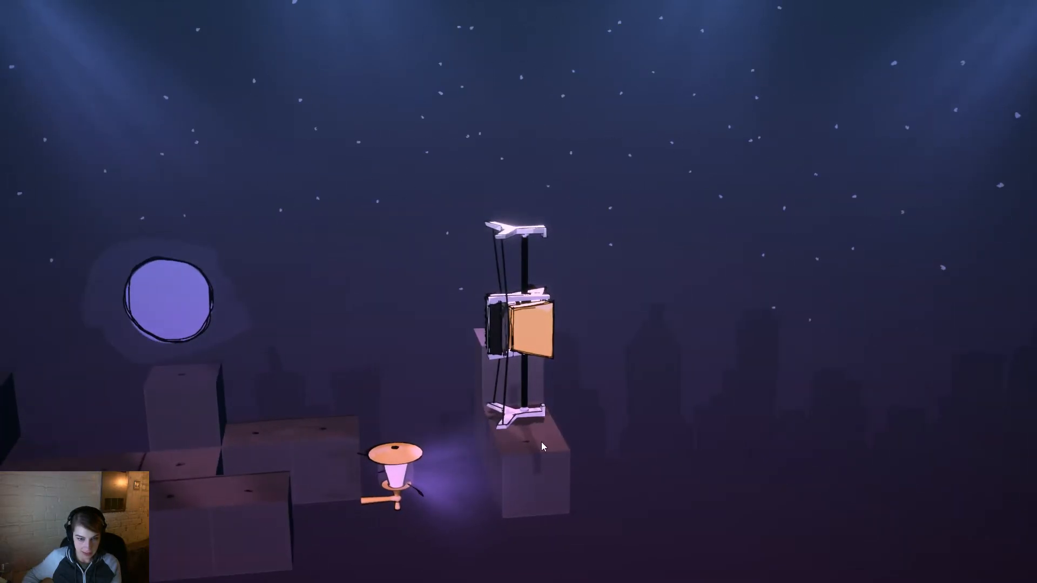
key("a")
left_click_drag(713, 477, 782, 435)
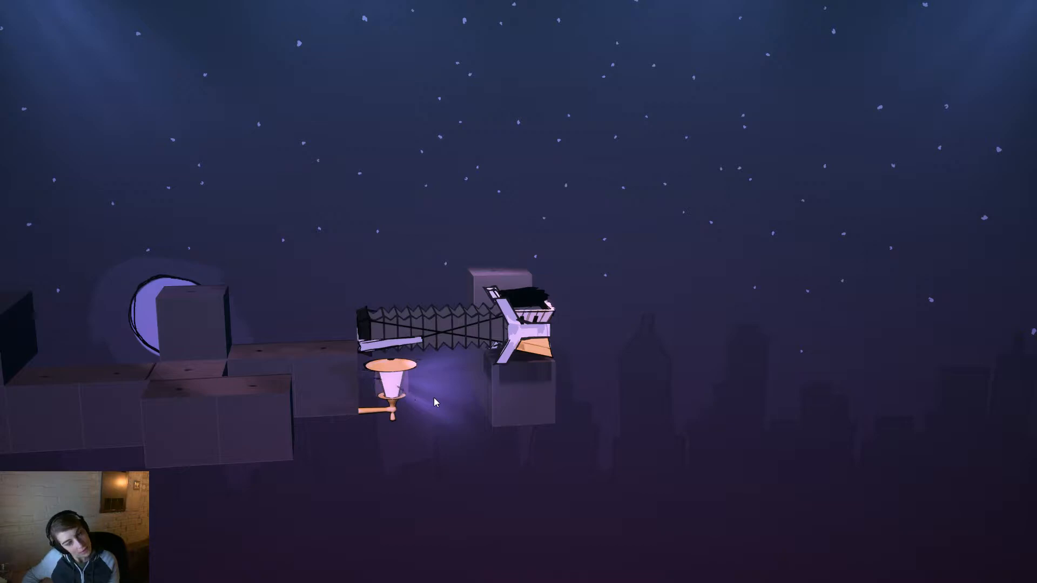
left_click_drag(594, 371, 130, 334)
left_click_drag(430, 293, 335, 467)
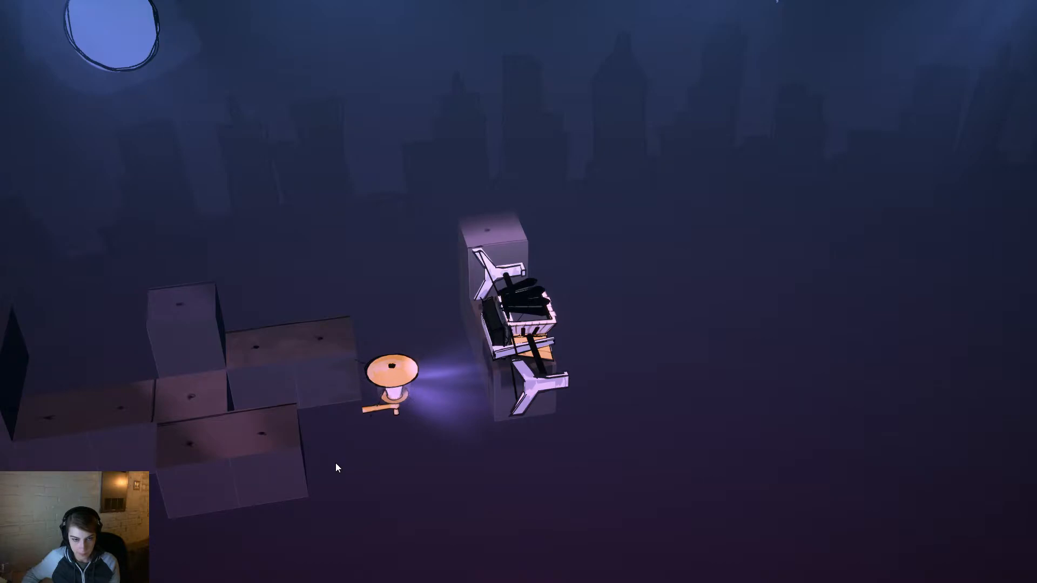
left_click_drag(336, 463, 371, 303)
Step: Move the pawn in several directions near the lamp and examine the stand outlines from above
key("a")
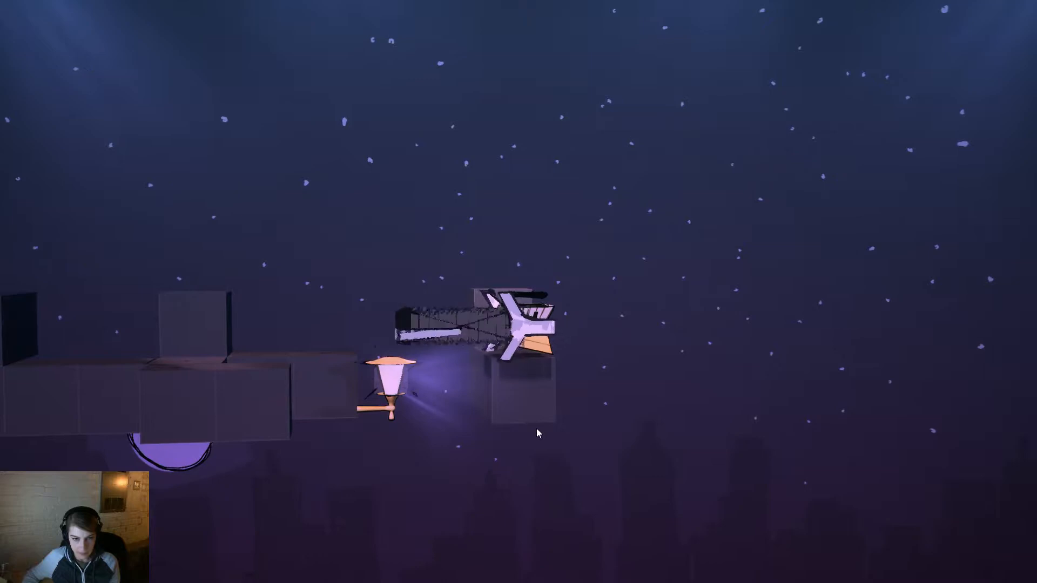
key("w")
left_click_drag(636, 416, 566, 484)
key("s")
key("a")
key("w")
left_click_drag(521, 440, 771, 514)
right_click_drag(773, 513, 618, 403)
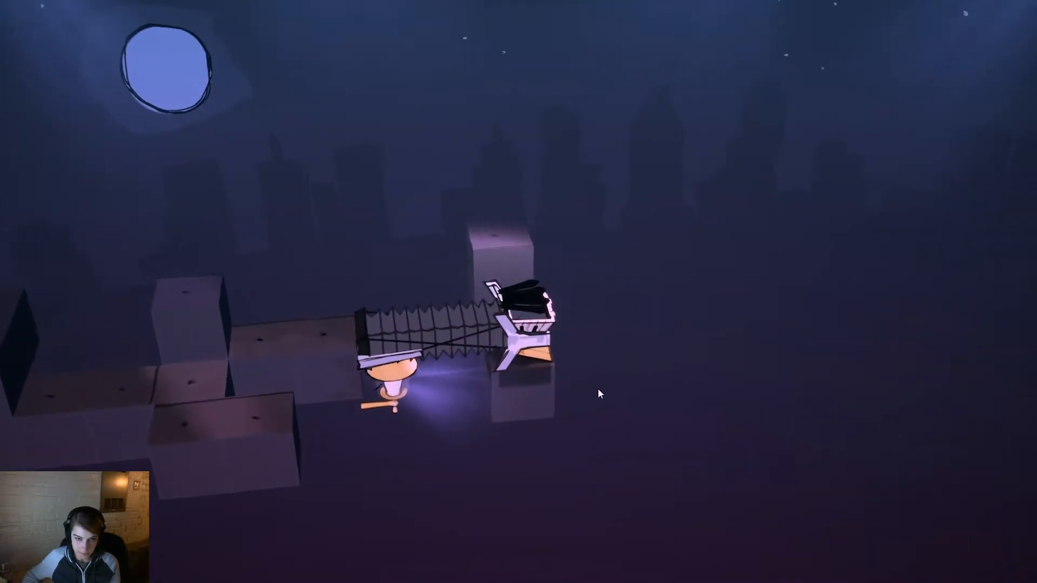
left_click(561, 400)
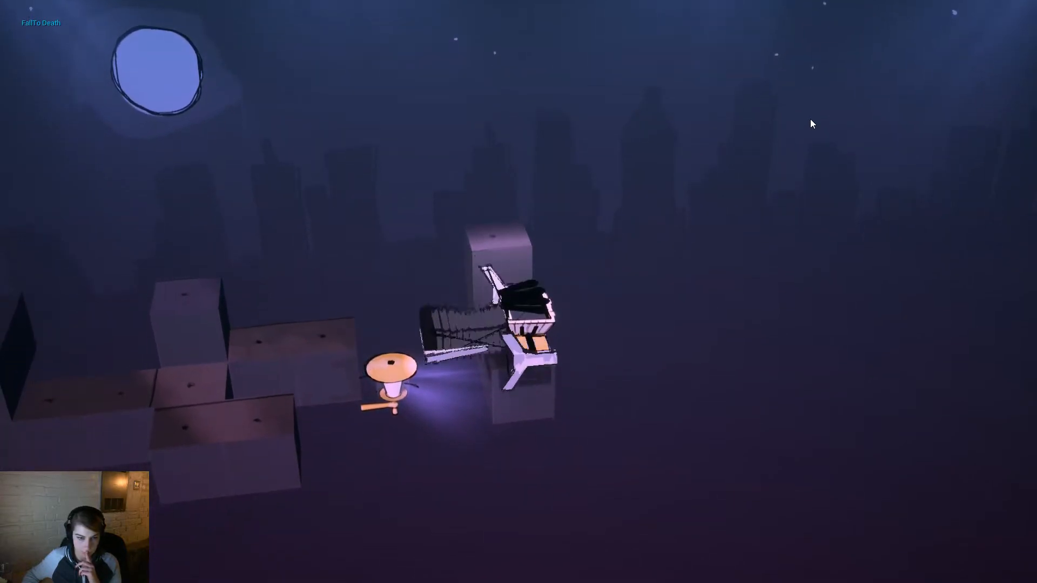
Step: Tumble the pawn across the blocks away from the lamp and watch the side stands extend and retract
key("s")
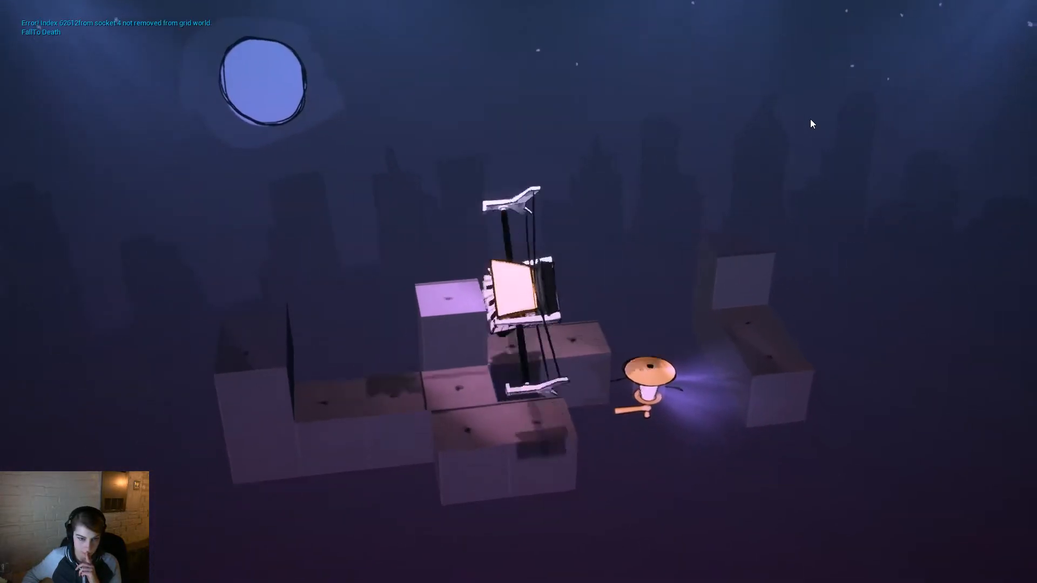
key("a")
key("a")
key("d")
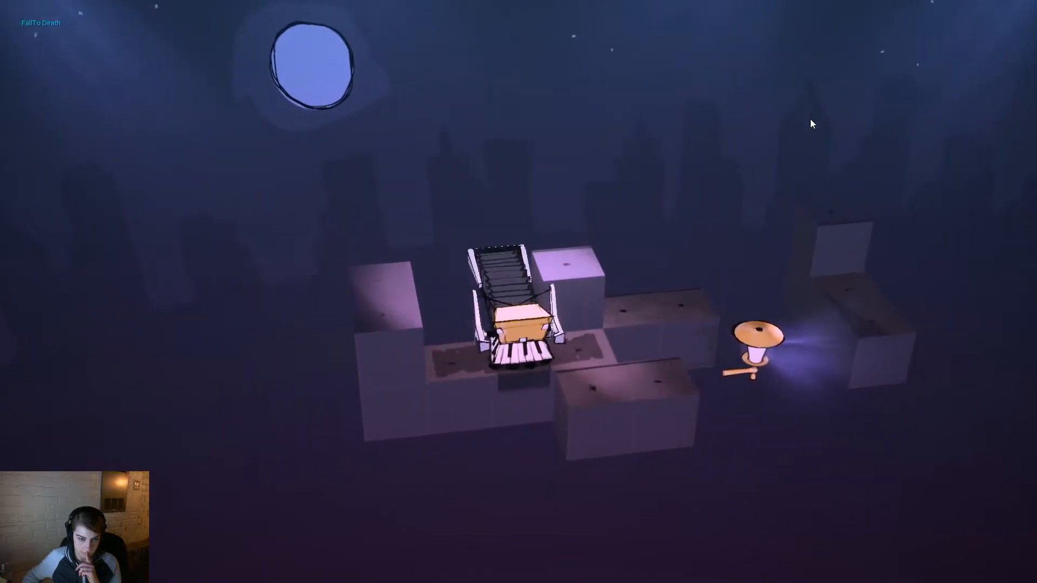
key("a")
left_click_drag(730, 311, 819, 411)
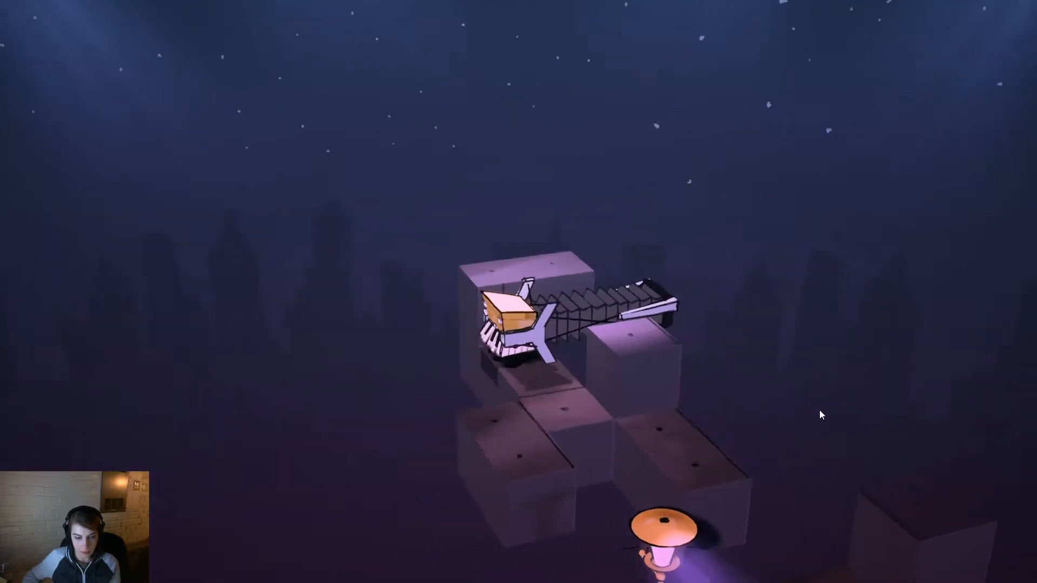
Step: Examine the side stands from lower angles at the tall blocks, end the game session and return to Maya
left_click(533, 376)
left_click_drag(518, 370, 596, 399)
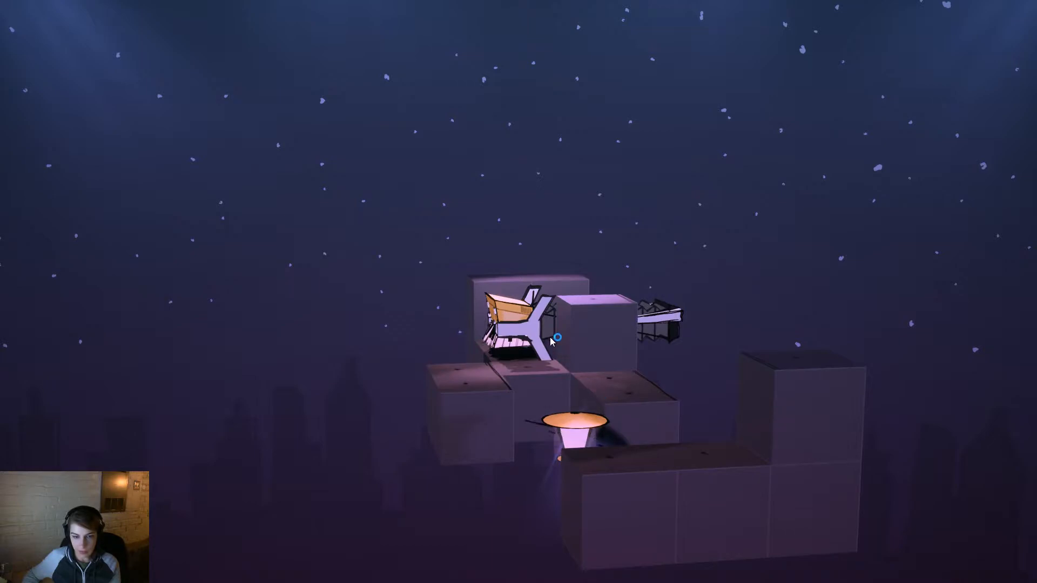
left_click_drag(543, 345, 68, 406)
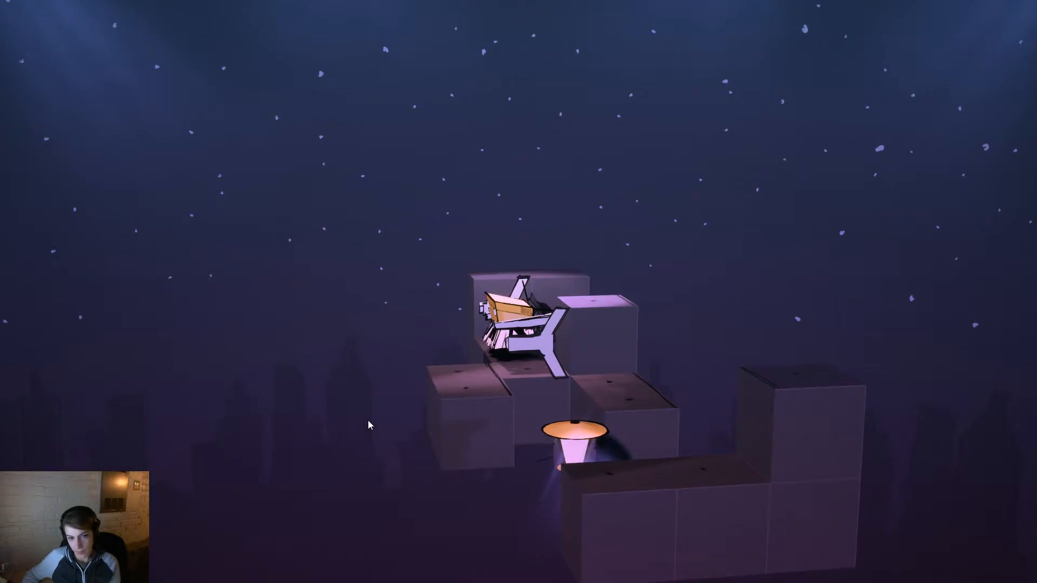
key("Escape")
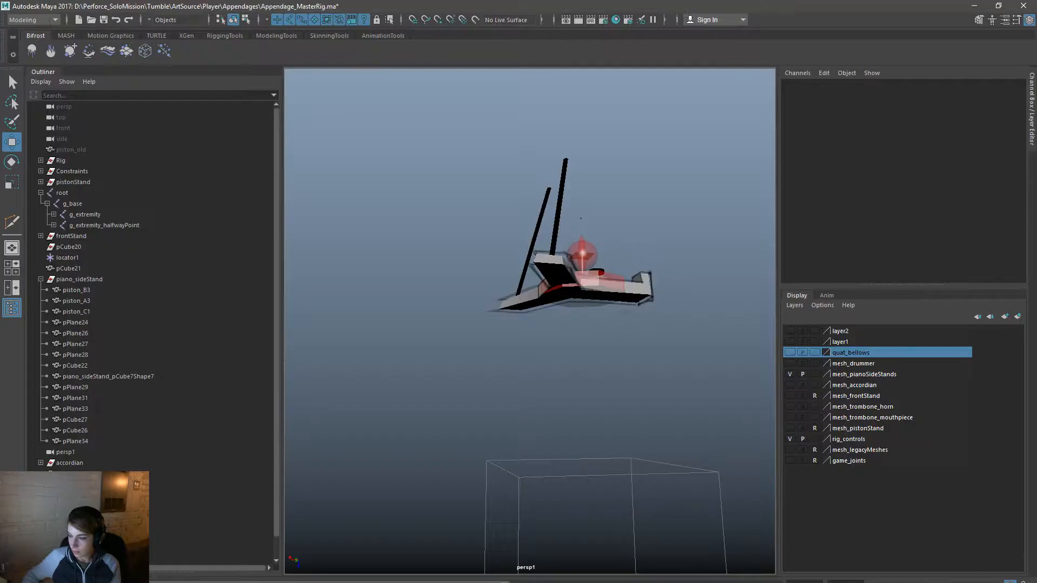
Step: Move the inner corner vertices of outline planes pPlane26 and pPlane28 along the adjoining arm, near the middle of the side stand
left_click_drag(685, 462, 663, 442, "alt")
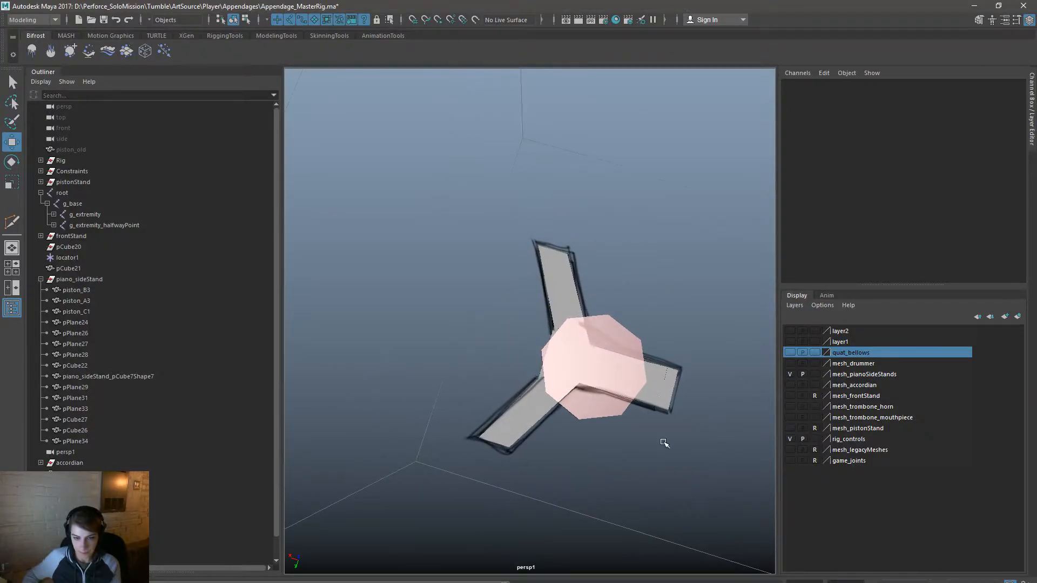
left_click(679, 366)
key("f")
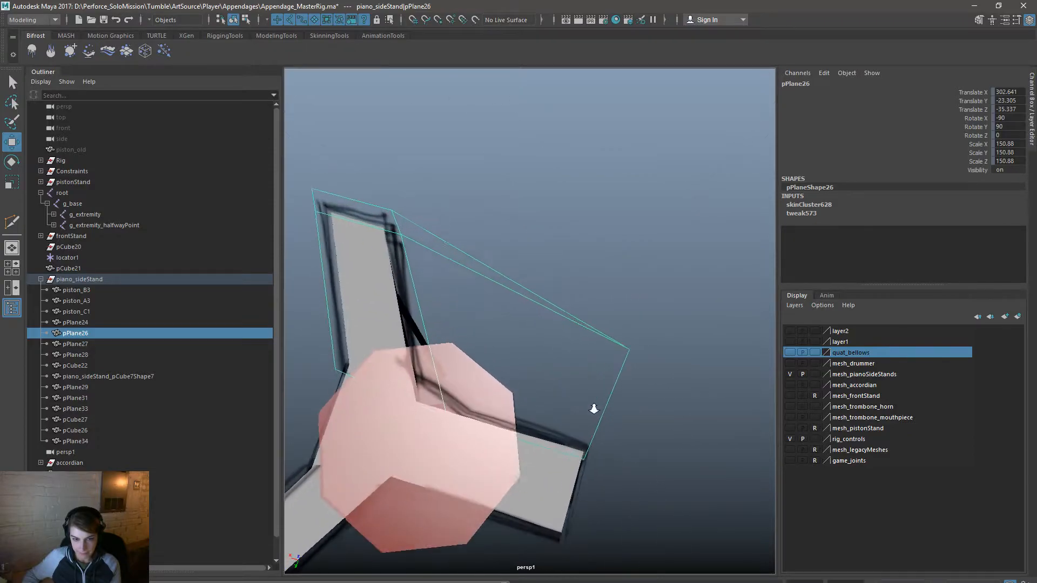
left_click_drag(565, 402, 518, 439, "alt")
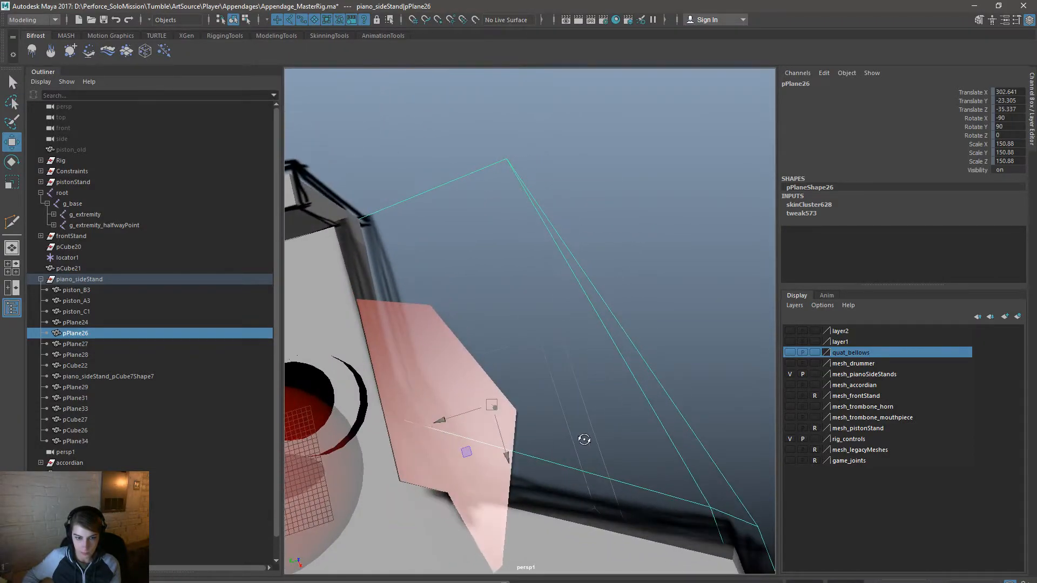
left_click(599, 370, "shift")
middle_click_drag(602, 403, 694, 376, "alt")
right_click_drag(694, 376, 599, 362, "alt")
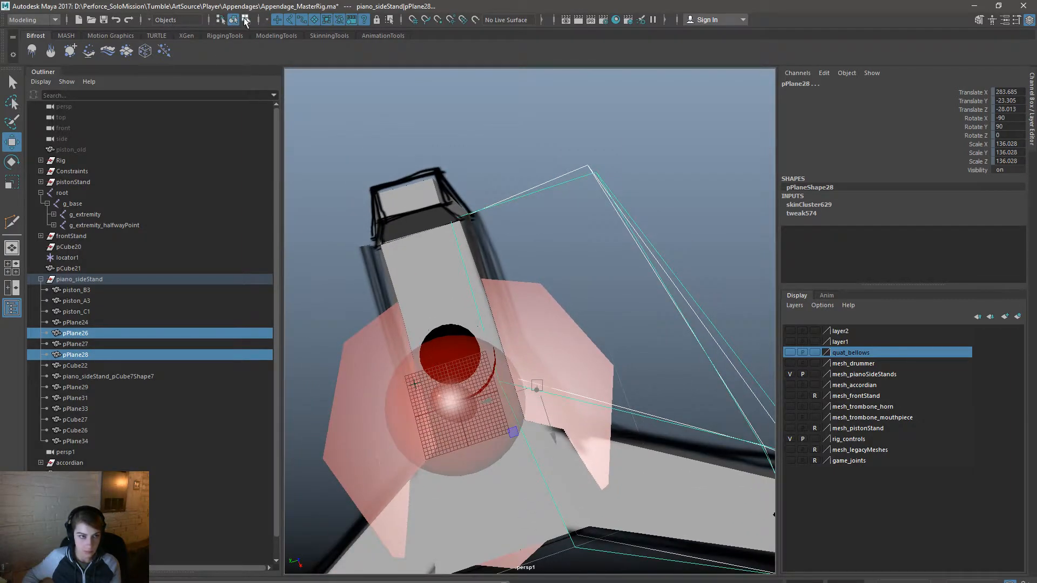
left_click(246, 21)
right_click_drag(672, 301, 616, 328)
left_click_drag(528, 426, 488, 339)
left_click_drag(518, 424, 509, 393)
mouse_move(462, 362)
left_mouse_down()
mouse_move(442, 368)
mouse_move(463, 362)
left_mouse_up()
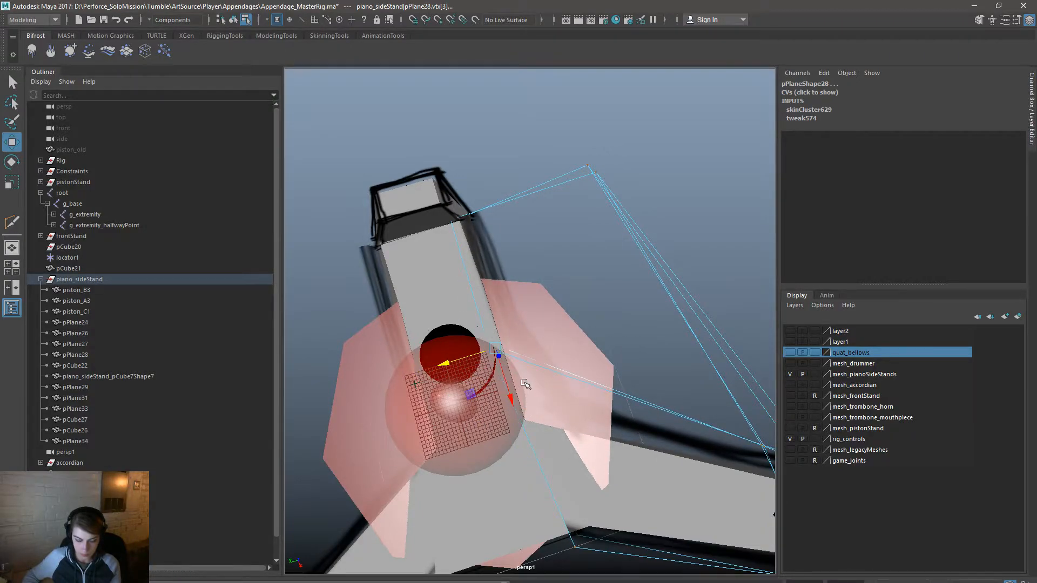
Step: Move pPlane28's outline vertices along two axes toward the inner corner where the stand's middle and side legs meet
right_click_drag(651, 262, 651, 338)
left_click_drag(501, 387, 550, 433)
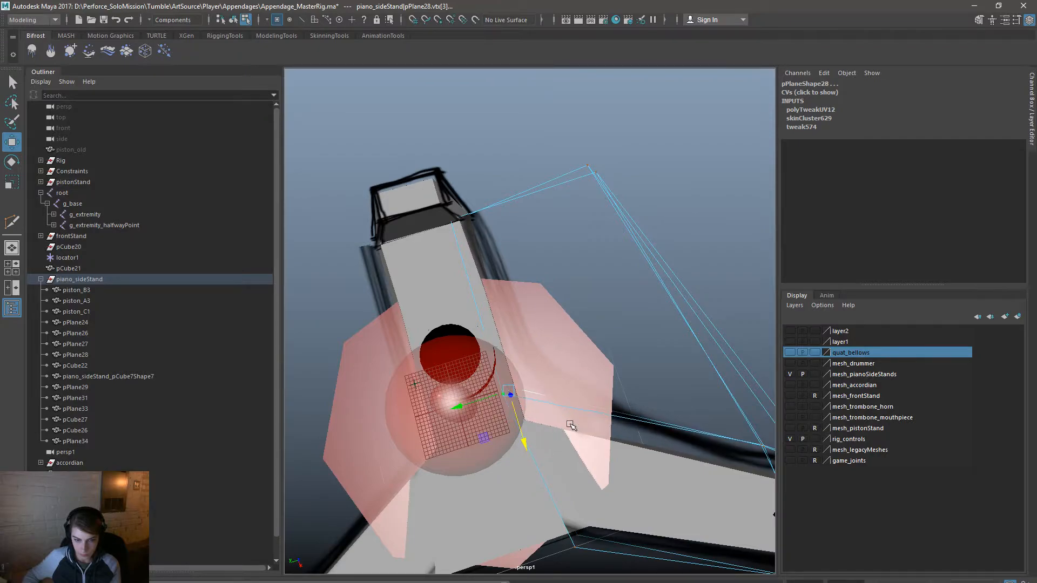
left_click_drag(620, 215, 625, 294)
left_click_drag(620, 241, 626, 316)
left_click_drag(518, 428, 526, 453)
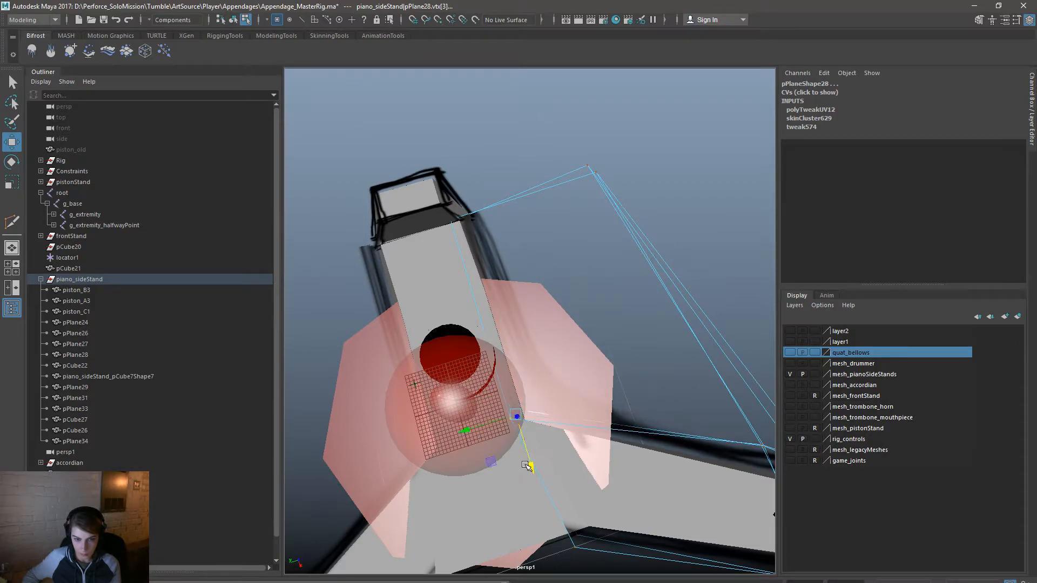
left_click_drag(478, 427, 467, 431)
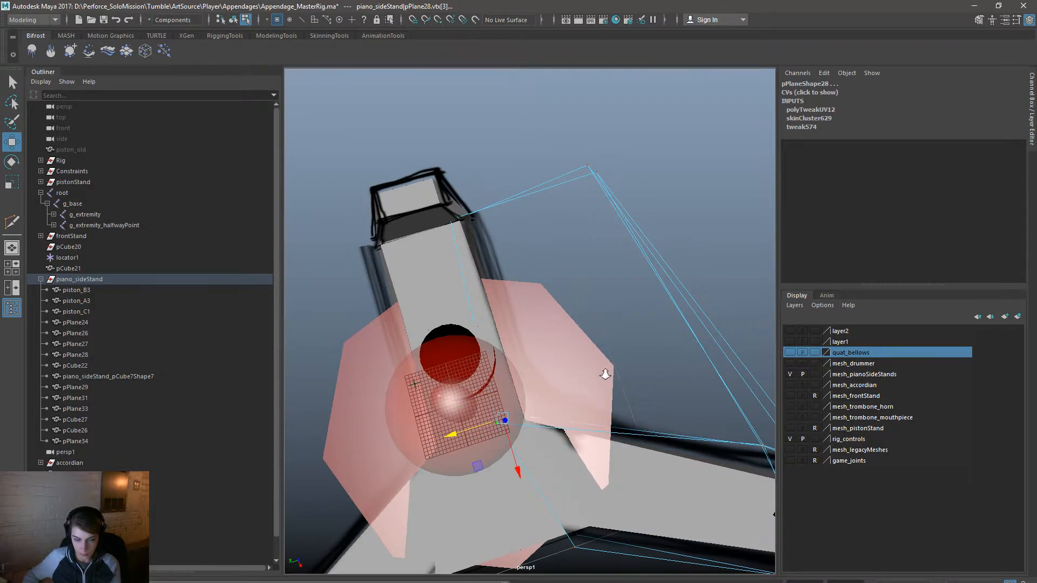
Step: Return to object selection and select the piano_sideStand leg meshes from pPlane24 through pPlane33
right_click_drag(609, 378, 485, 319, "alt")
left_click_drag(486, 319, 549, 194, "alt")
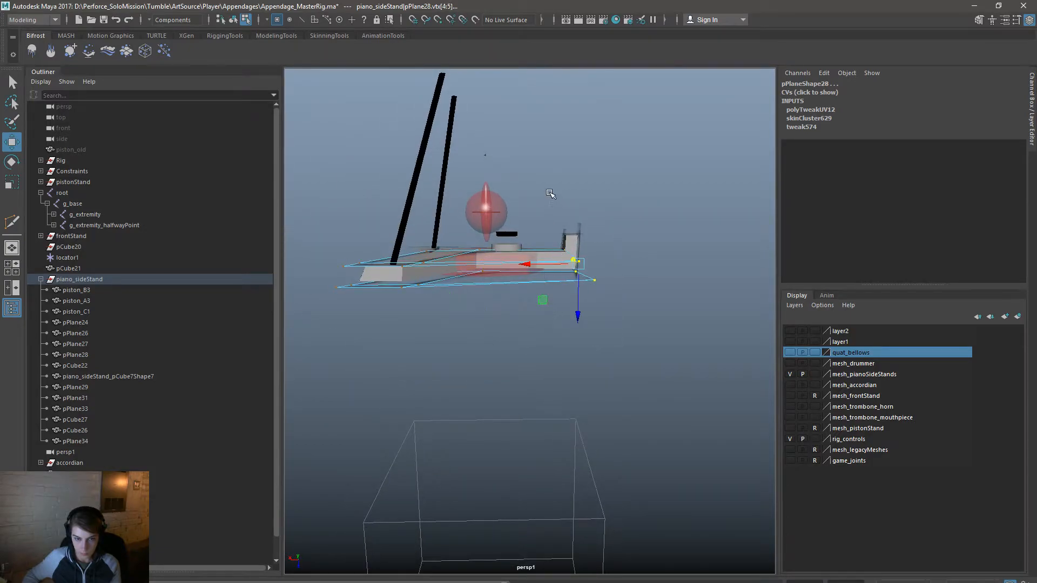
left_click(233, 19)
left_click_drag(641, 290, 549, 190)
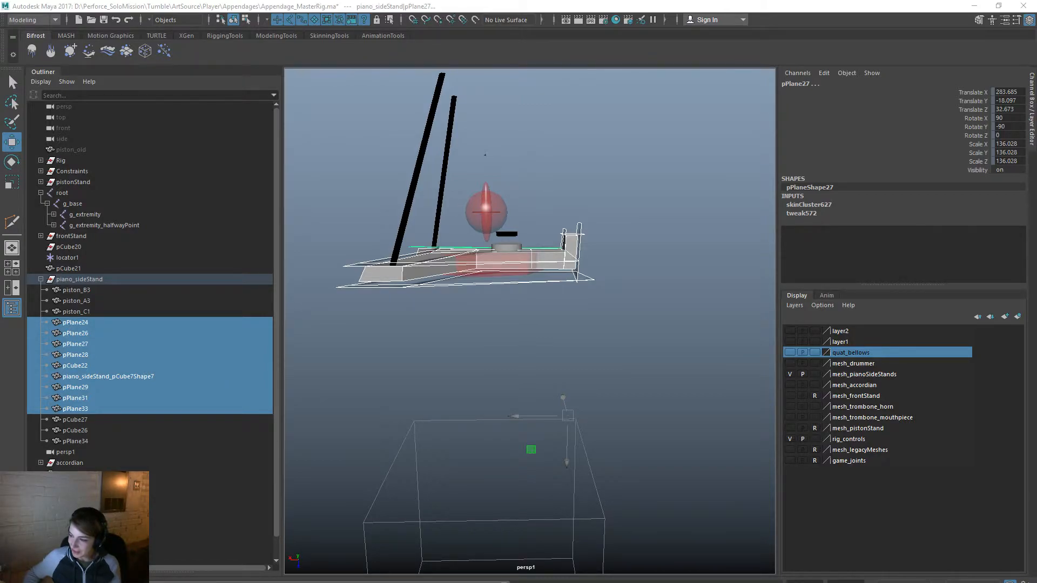
left_click_drag(493, 460, 481, 430, "alt")
left_click_drag(480, 470, 424, 553, "alt")
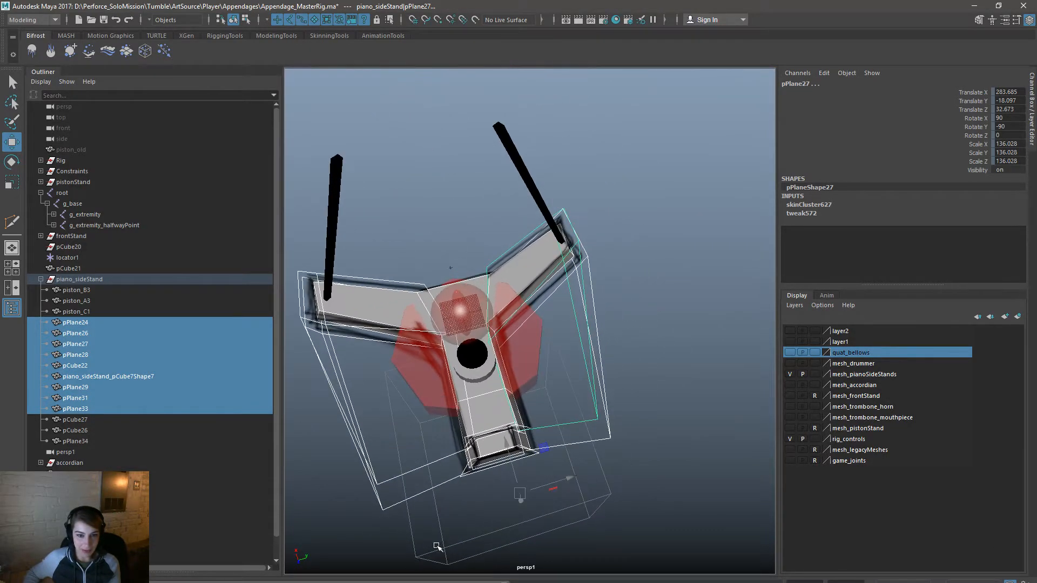
left_click_drag(662, 508, 564, 317)
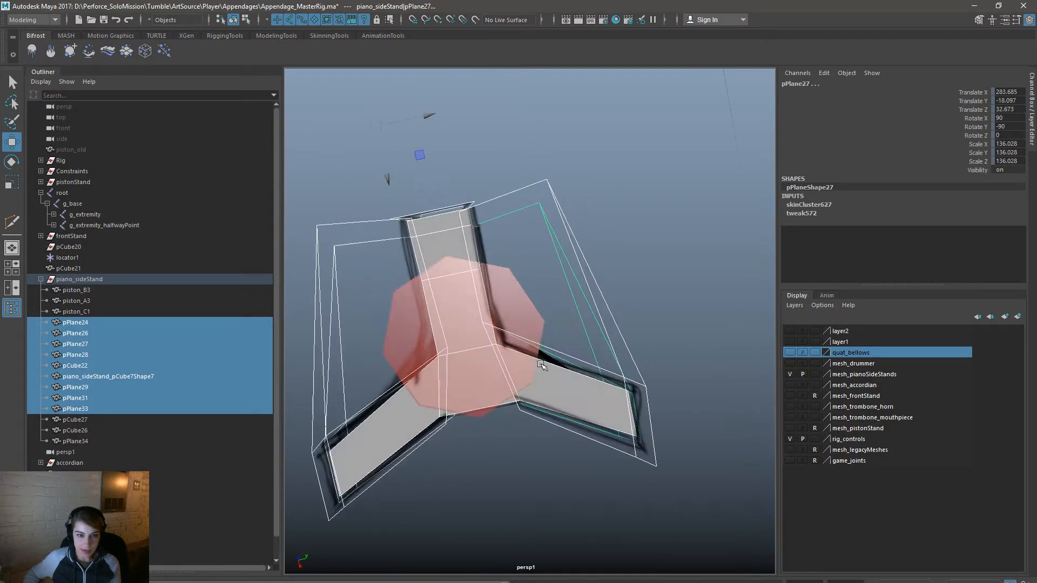
Step: Select the middle leg's vertices and scale them narrower with the Scale tool's axis orientation set to World
left_click_drag(541, 363, 588, 379, "alt")
left_click(246, 21)
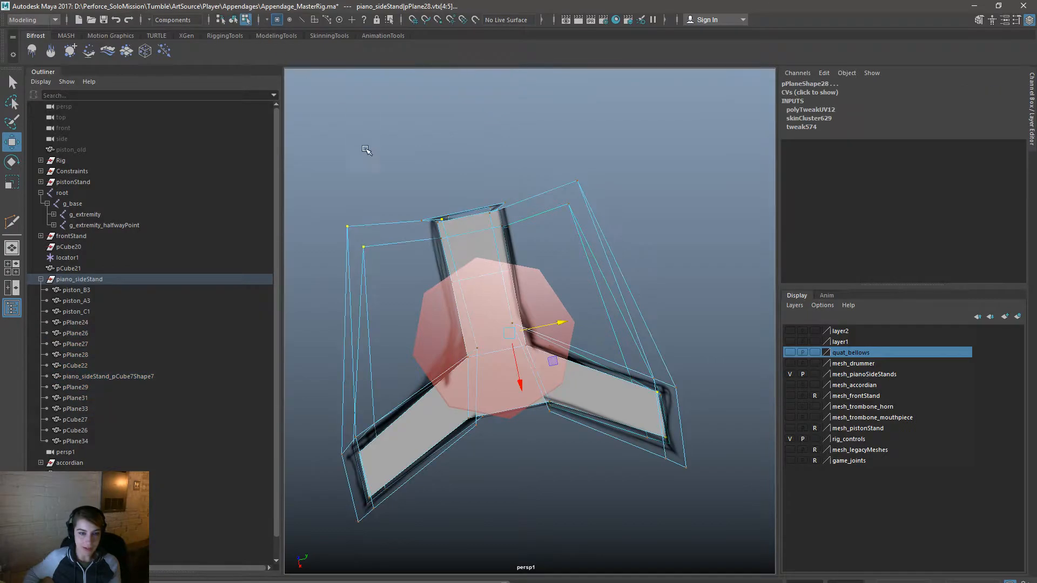
left_click_drag(396, 196, 556, 429)
key("r")
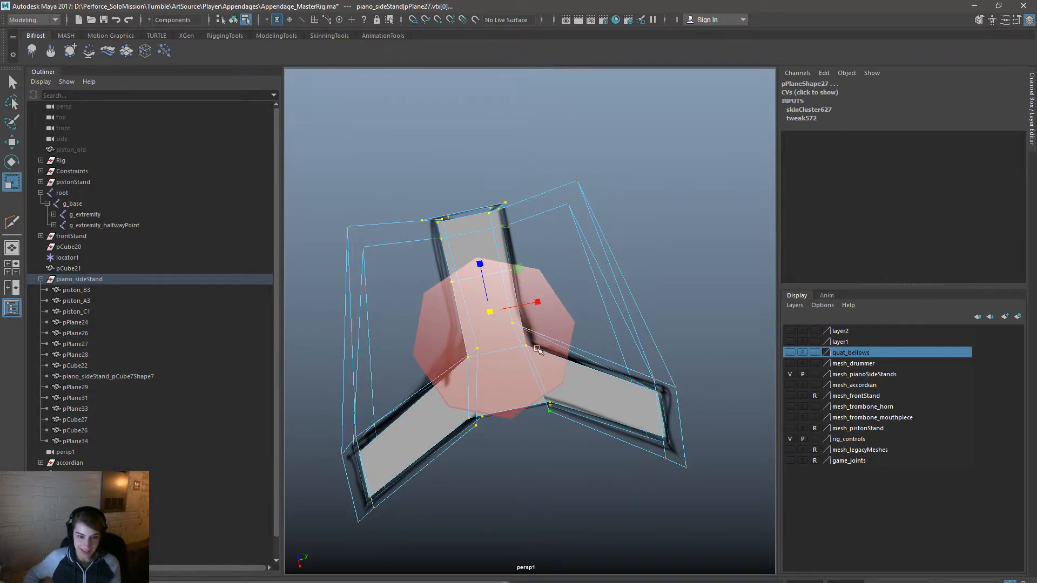
left_click_drag(534, 300, 527, 303)
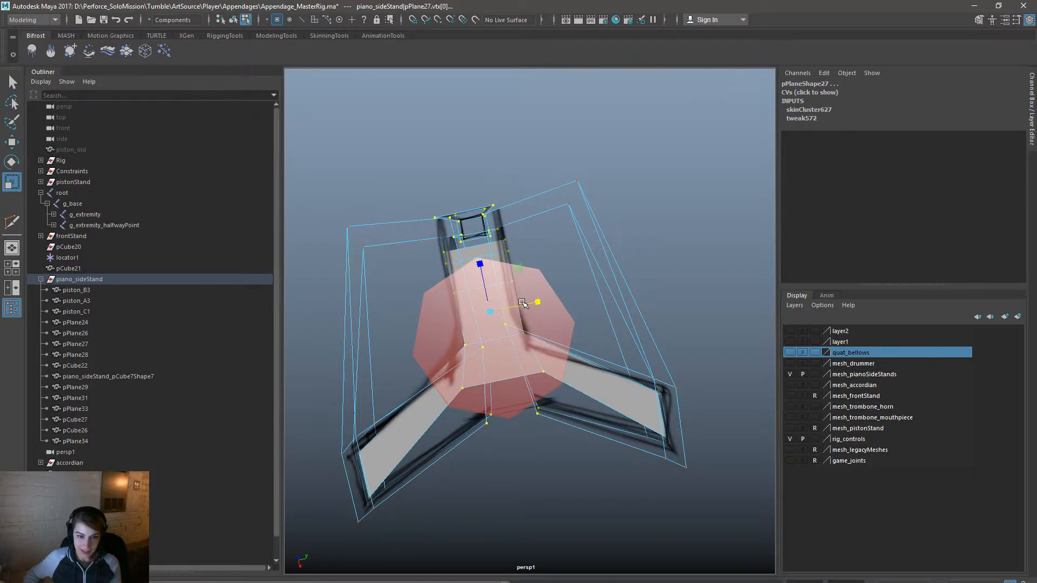
key("ctrl+z")
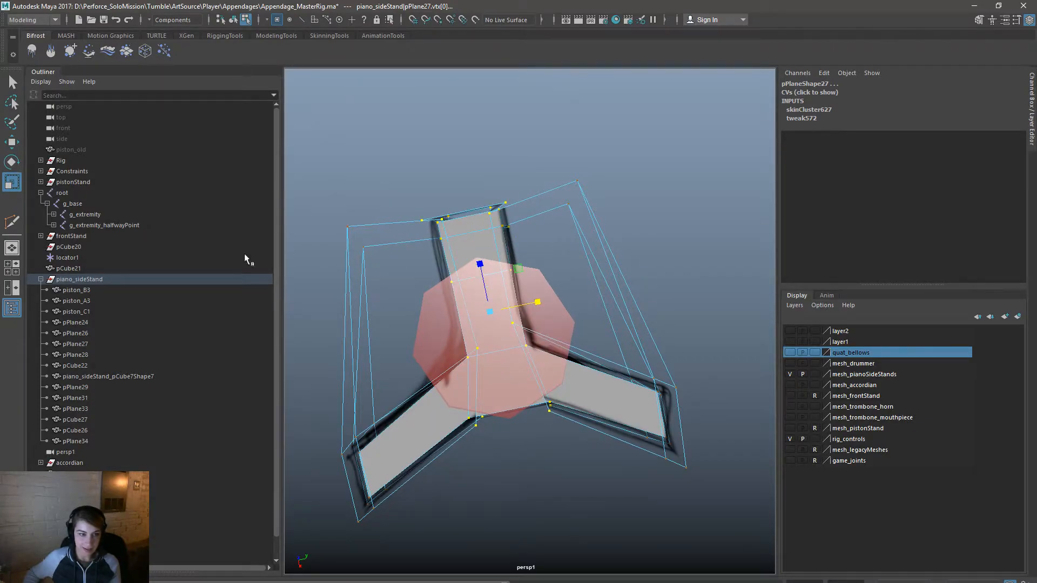
double_click(11, 185)
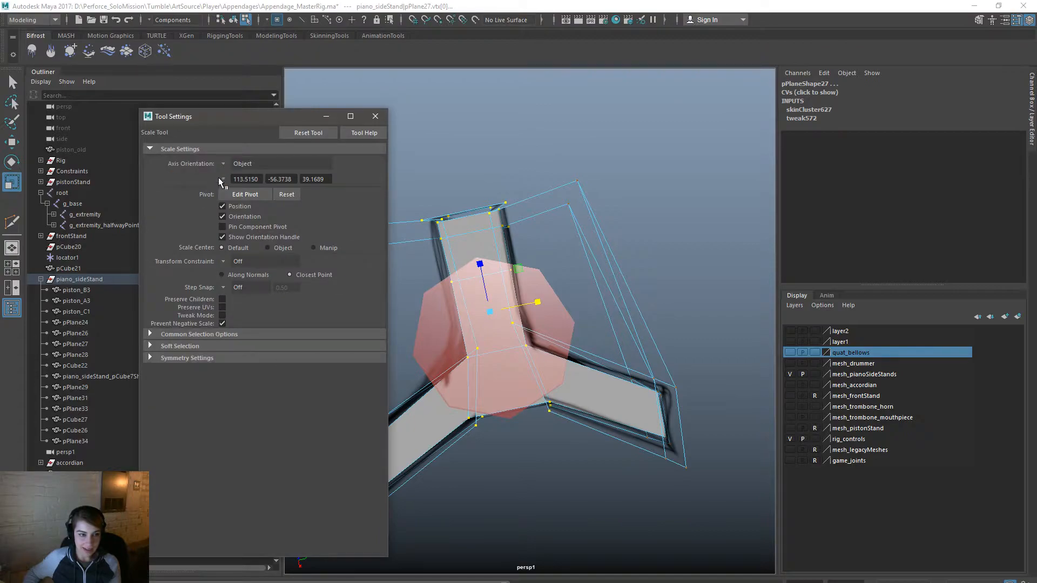
middle_click_drag(500, 418, 528, 438, "alt")
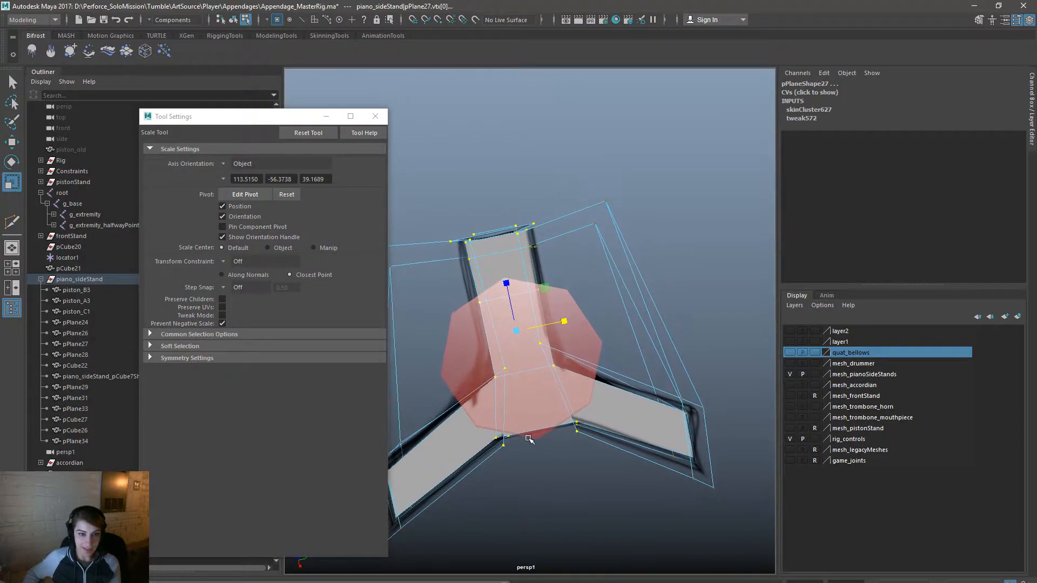
left_click(224, 166)
left_click(234, 179)
left_click_drag(569, 328, 622, 332)
Step: Reposition the vertices at the central joint and along the side legs' outer edges, closing the tool settings and returning to object selection
left_click_drag(600, 393, 439, 307)
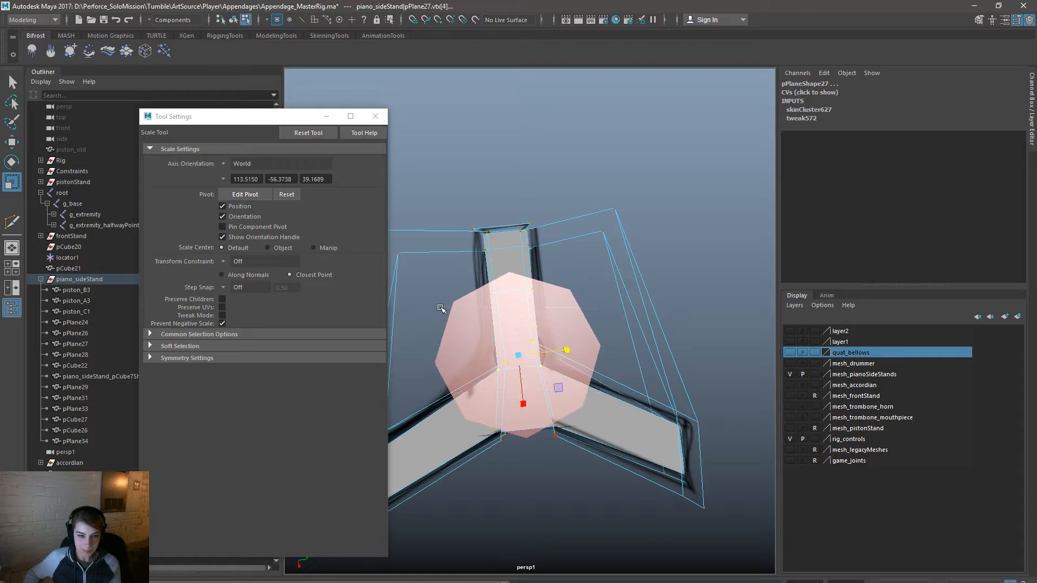
key("w")
left_click_drag(526, 408, 563, 497)
left_click_drag(667, 464, 606, 379)
left_click_drag(602, 444, 504, 337, "shift")
left_click_drag(475, 460, 386, 370, "shift")
left_click_drag(536, 441, 535, 437)
left_click_drag(583, 210, 603, 349, "alt")
left_click(377, 117)
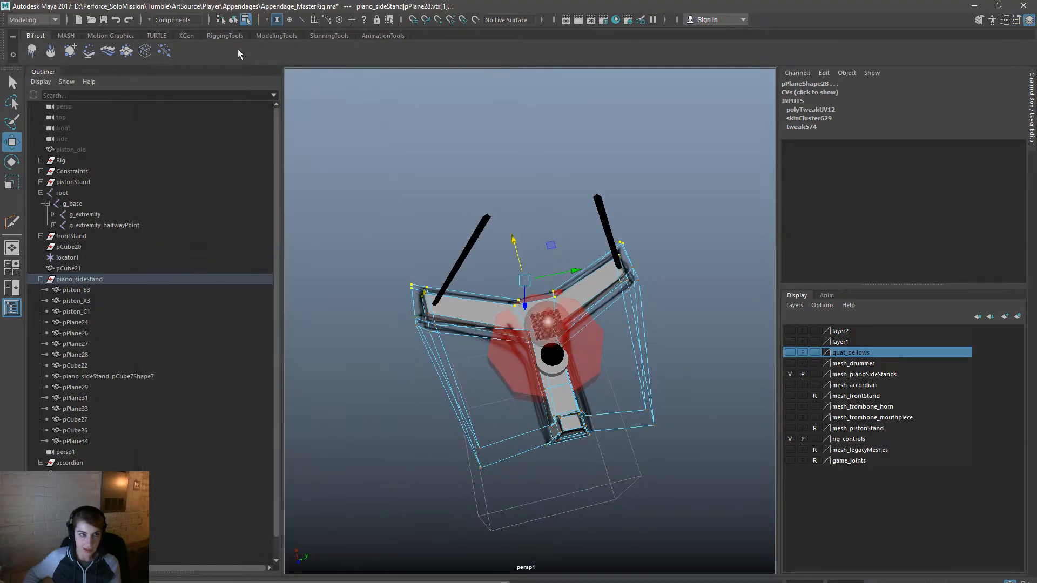
left_click(233, 19)
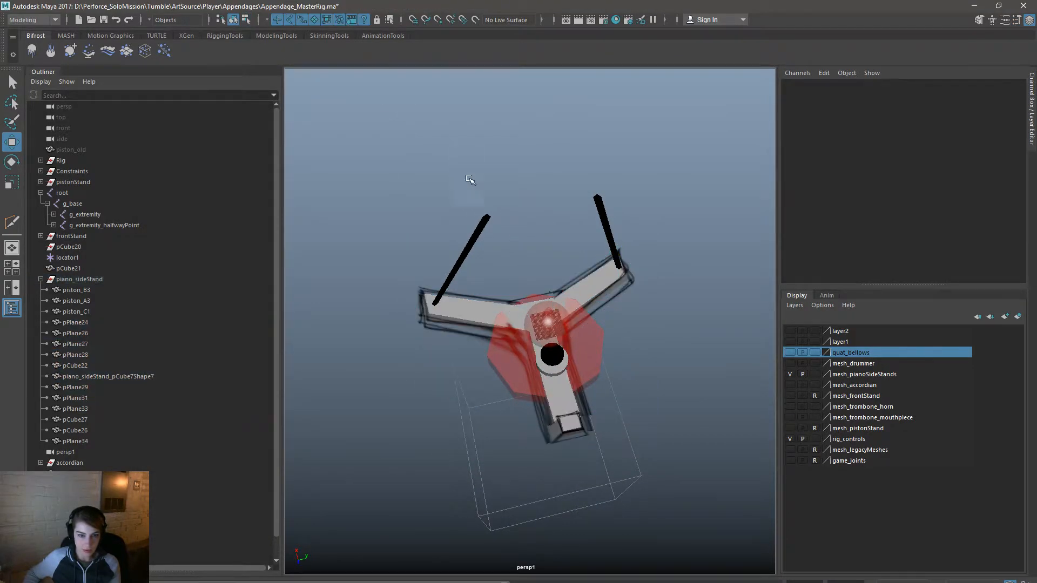
Step: Select all piano_sideStand meshes from piston_B3 to pPlane34 together with the root, g_base and g_extremity joints
left_click(100, 292)
left_click(92, 440, "shift")
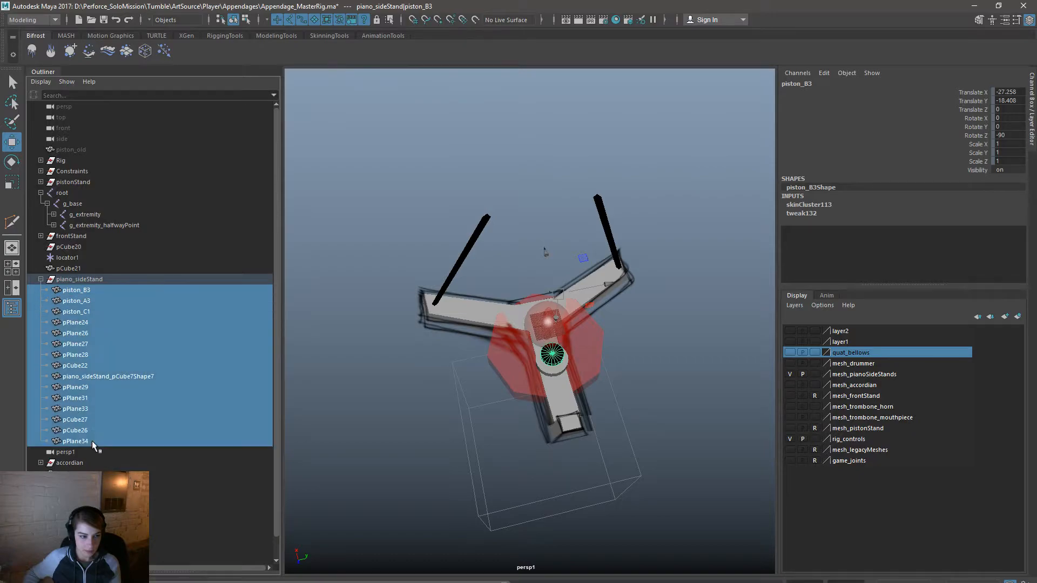
left_click(109, 210, "ctrl")
left_click(107, 192, "shift")
Step: Export the selection as FBX, replacing the existing Appendage_Accordian_Sides.fbx file
key("space")
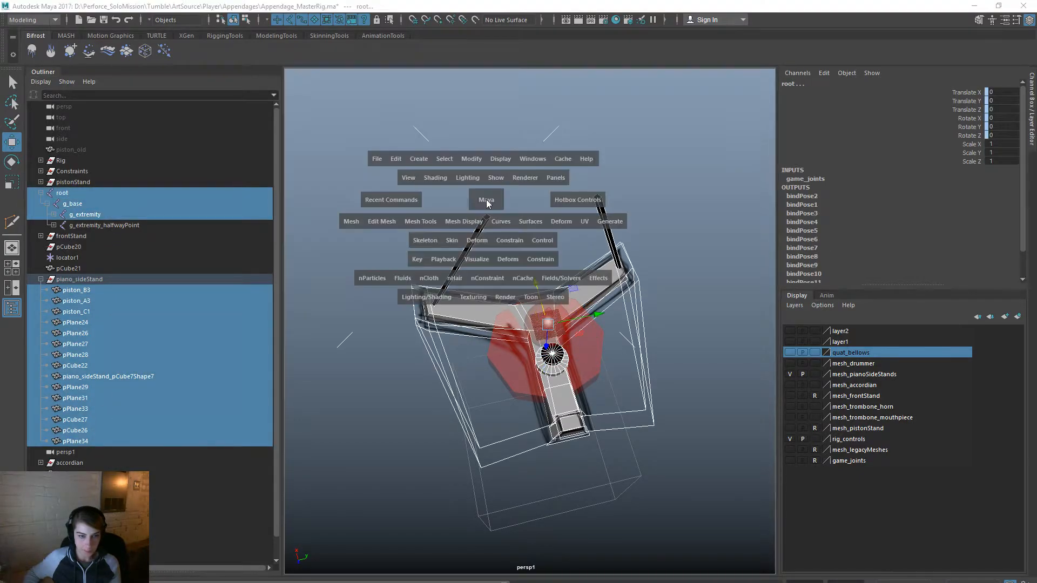
left_click(378, 159)
left_click(442, 302)
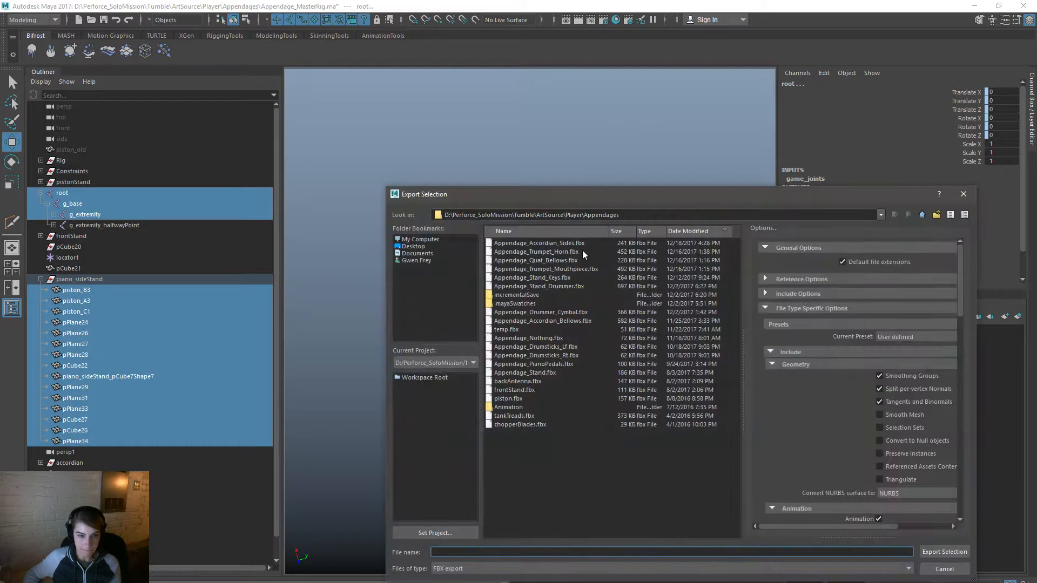
double_click(584, 244)
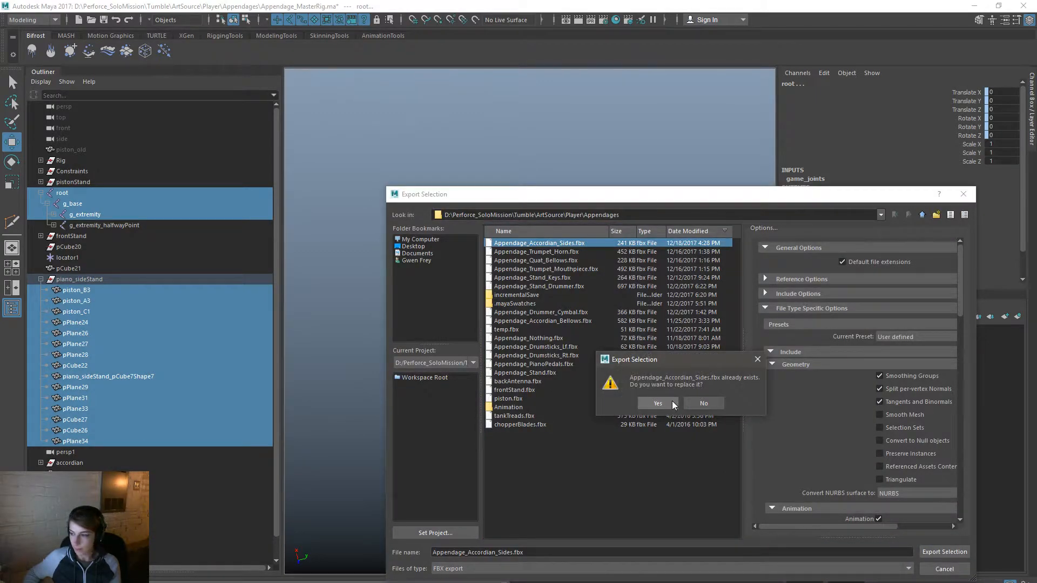
left_click(671, 398)
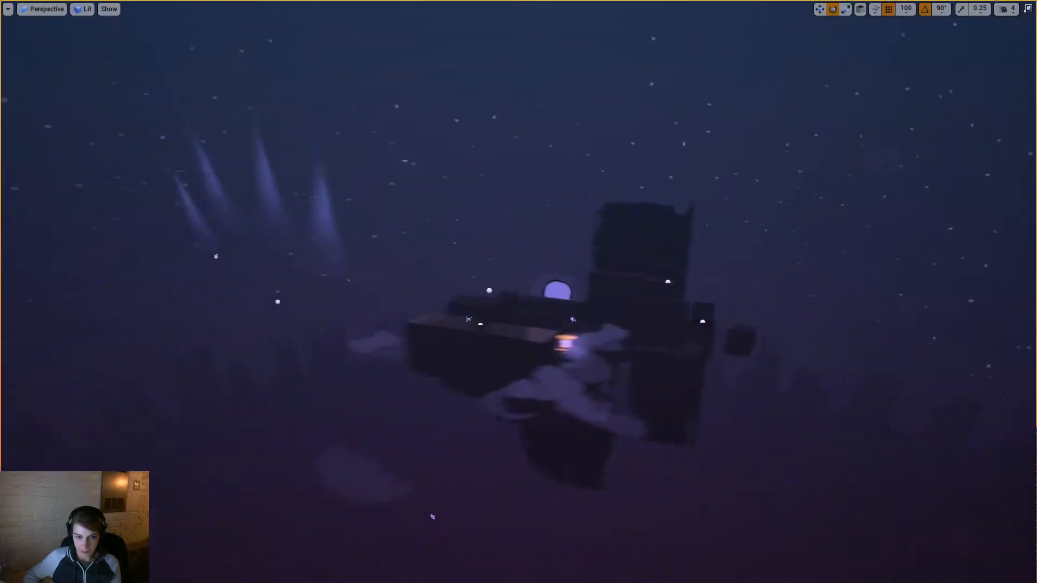
Step: Switch to Unreal Editor, restore the viewport from full size, and reimport the Appendage_Accordian_Side skeletal mesh
right_click_drag(594, 302, 712, 208)
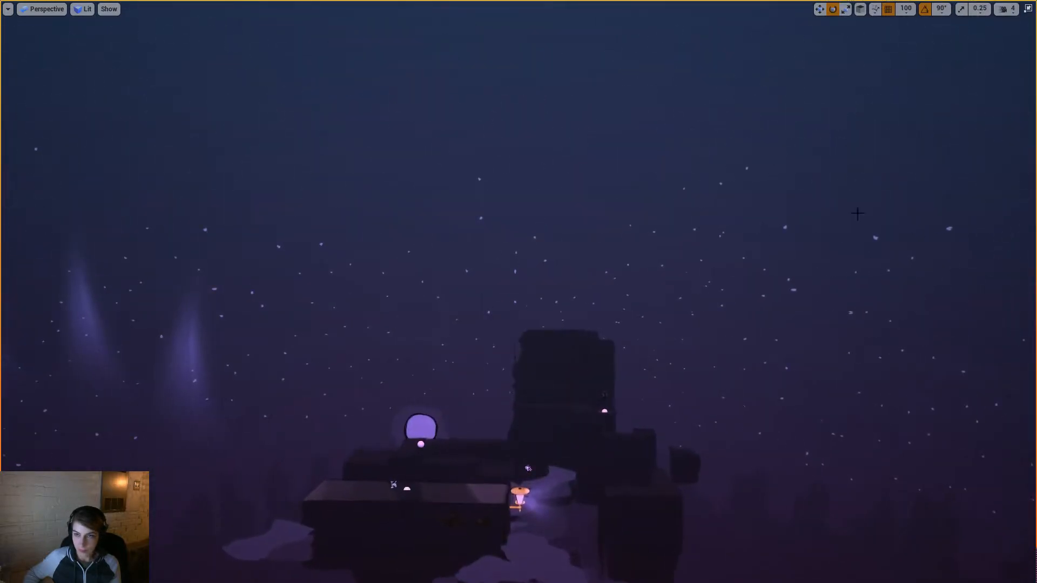
left_click(1027, 9)
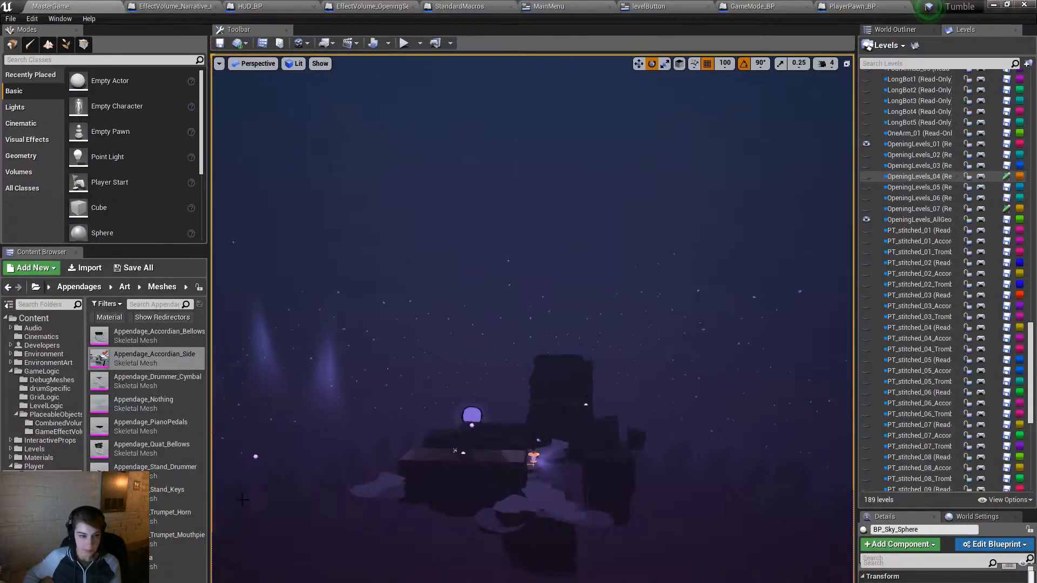
right_click(173, 353)
left_click(222, 366)
left_click(597, 364)
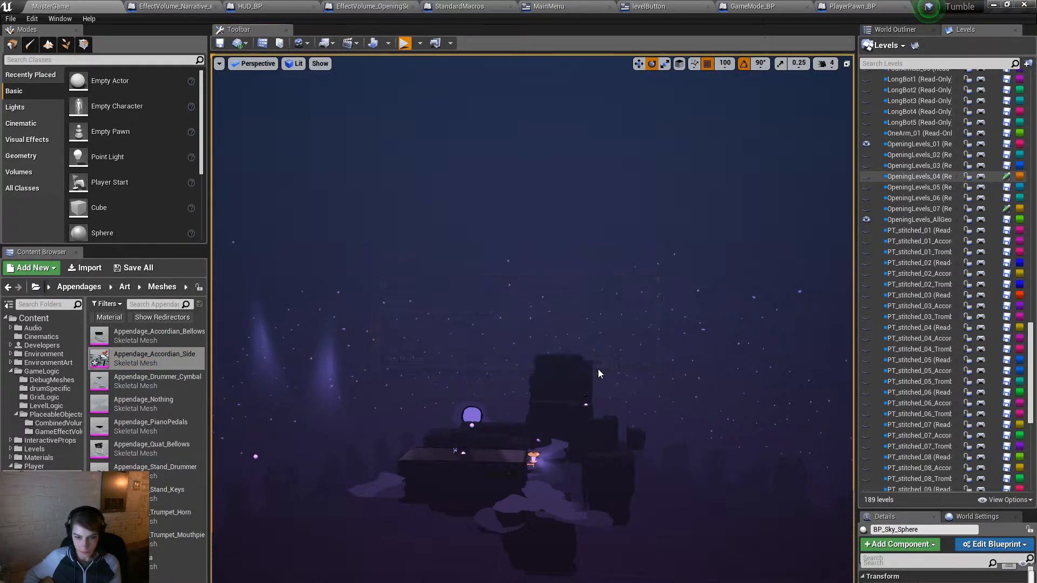
Step: Run the game full screen and start the first Accordion level
key("F11")
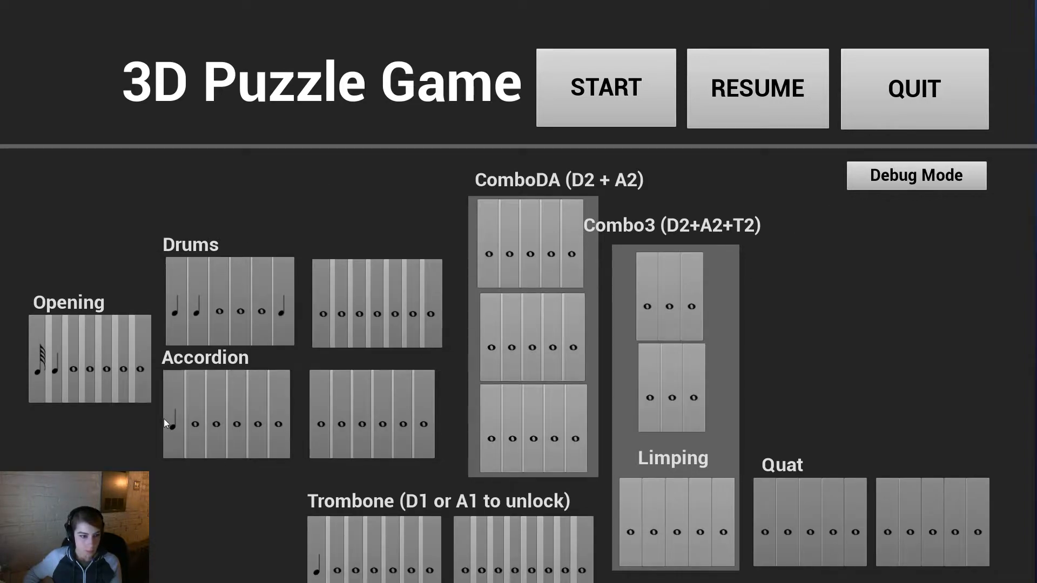
left_click(164, 419)
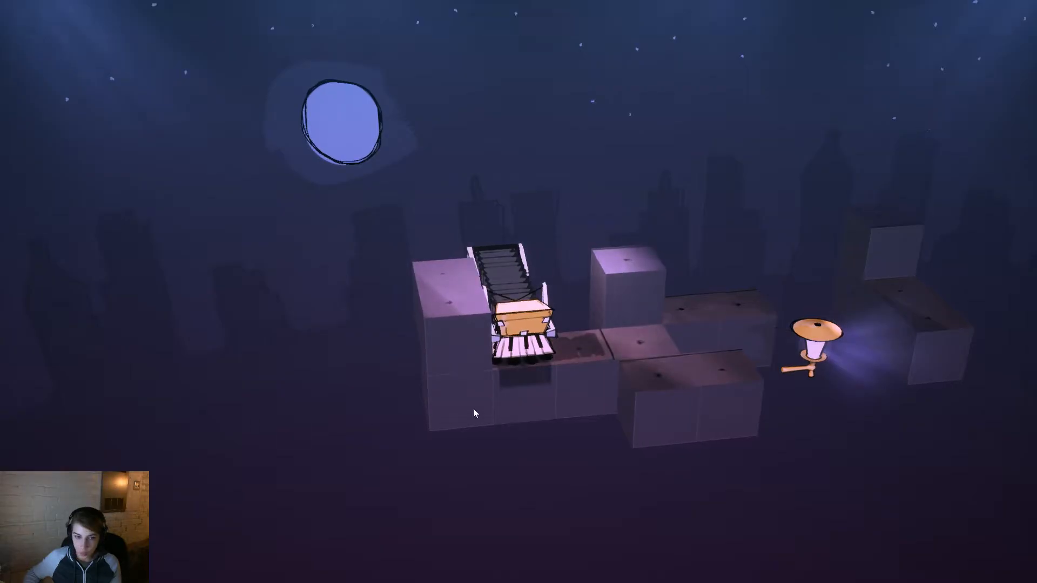
left_click(639, 349)
Step: Tumble the accordion character around and orbit the camera to examine its side stands from several angles
right_click_drag(639, 356, 493, 452)
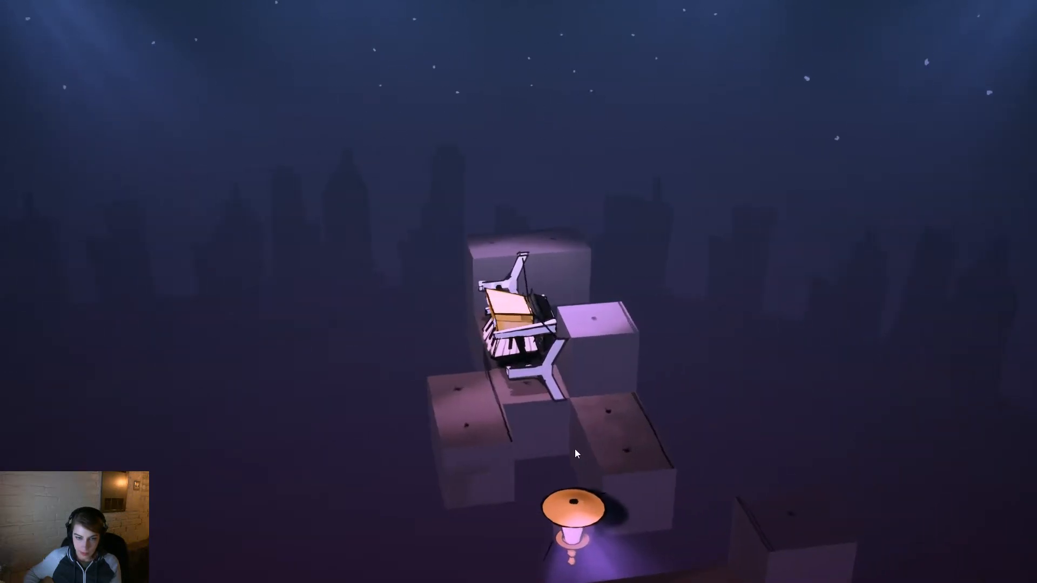
key("d")
key("w")
key("s")
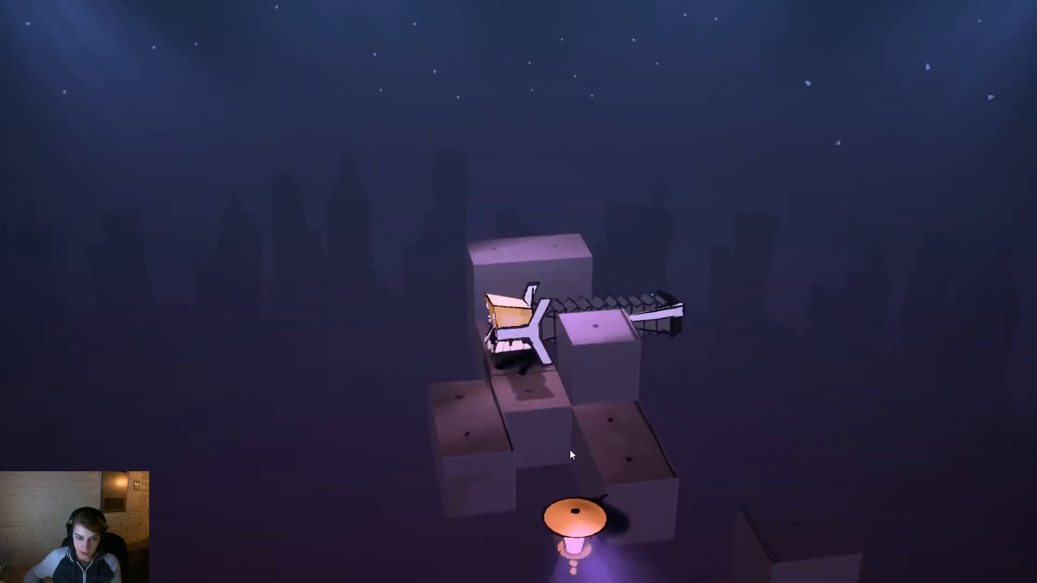
right_click_drag(419, 479, 437, 497)
key("a")
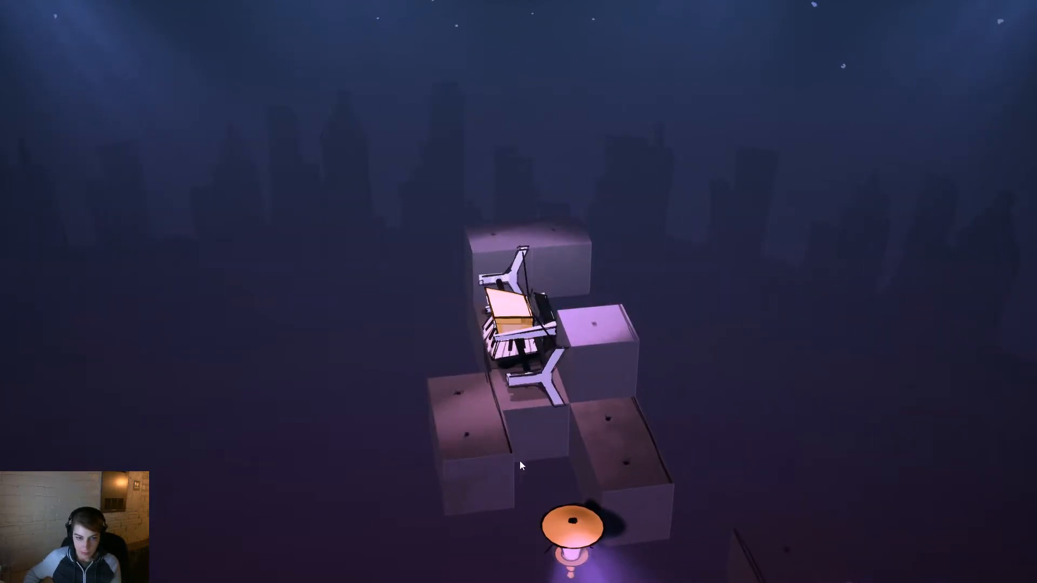
key("d")
right_click_drag(510, 465, 303, 503)
right_click_drag(705, 455, 776, 363)
right_click_drag(479, 437, 409, 398)
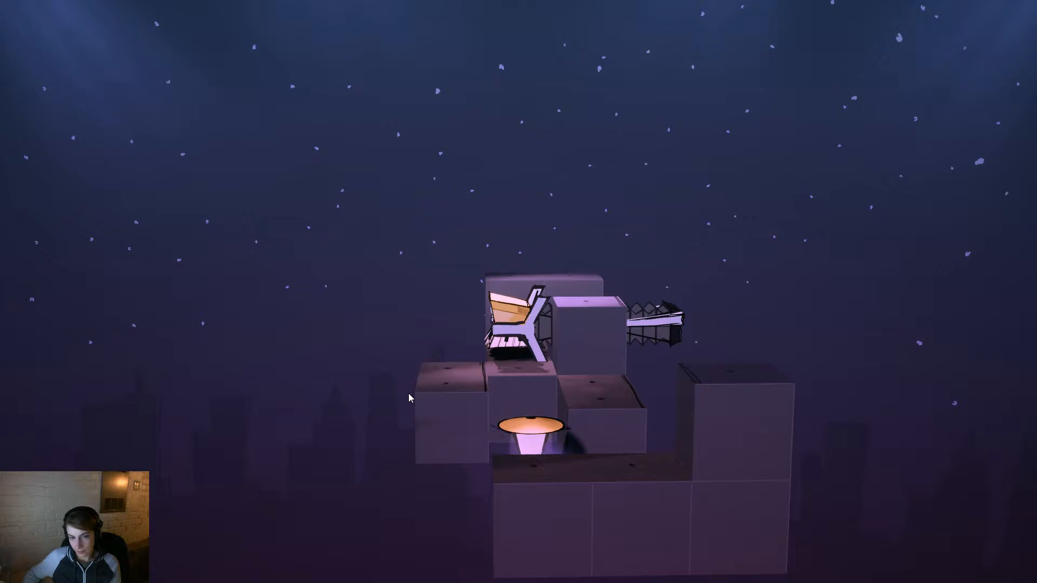
right_click_drag(408, 393, 867, 509)
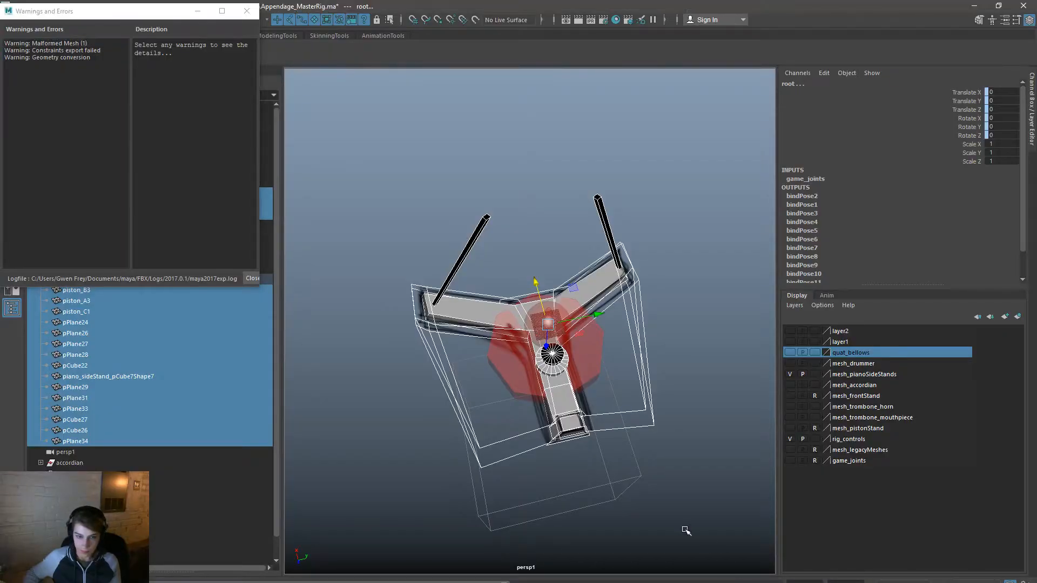
Step: Switch to Maya, close the export's warnings window, and undo back to the selection of all piano_sideStand meshes
left_click(685, 525)
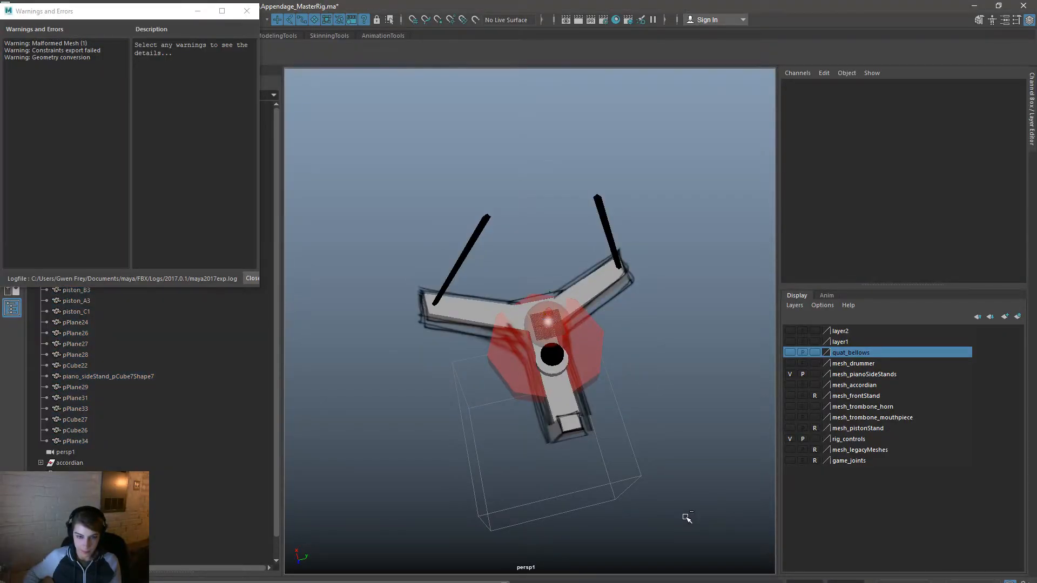
left_click(247, 11)
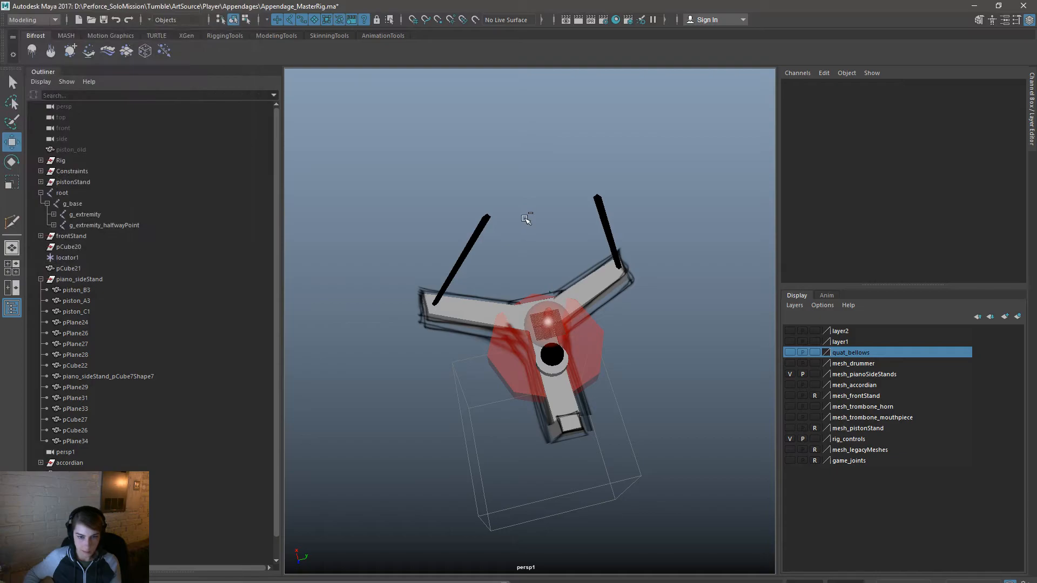
left_click_drag(665, 331, 638, 514, "alt")
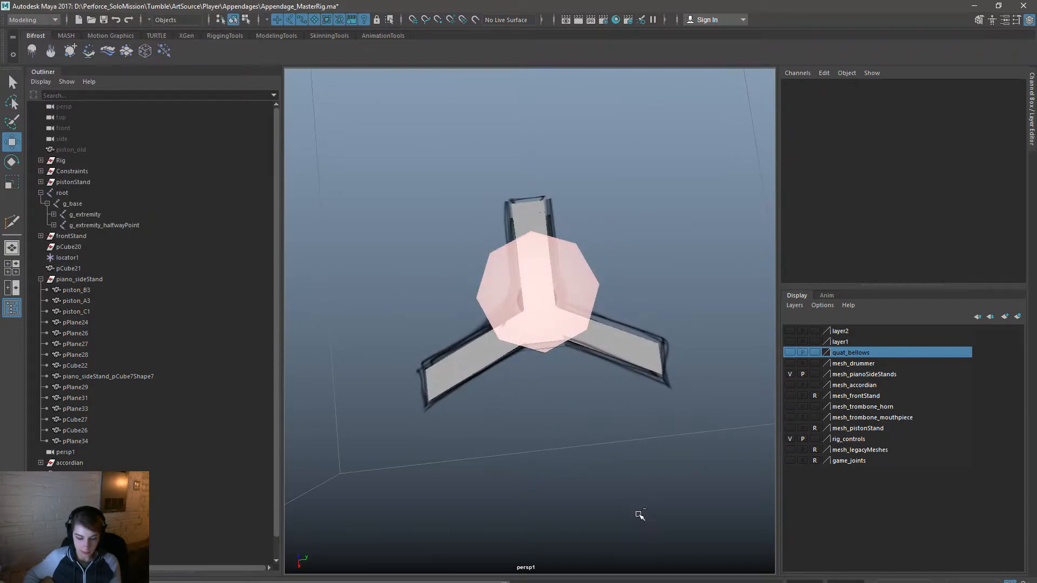
key("ctrl+z")
key("ctrl+z")
key("ctrl+z")
key("ctrl+z")
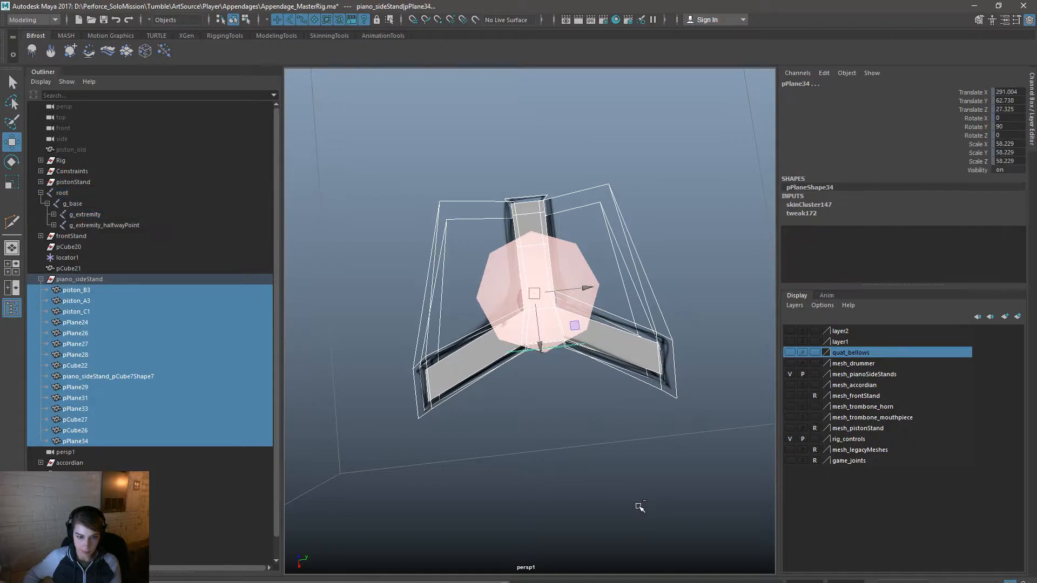
Step: Undo the last side stand mesh edits and return to object selection with nothing selected
key("ctrl+z")
key("ctrl+z")
key("ctrl+z")
key("ctrl+z")
key("ctrl+z")
right_click_drag(655, 351, 685, 311)
left_click(729, 316)
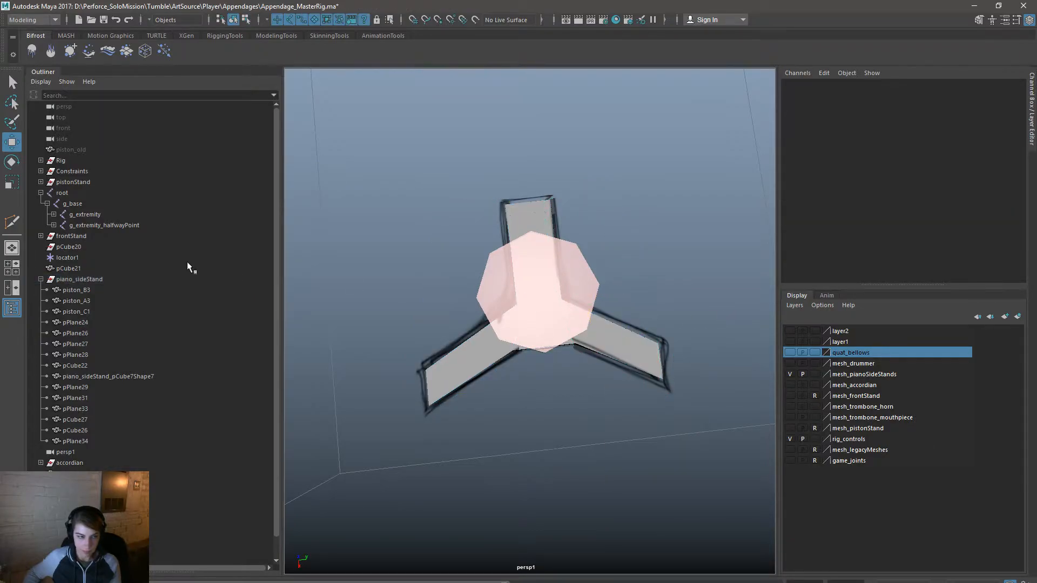
Step: Select all piano_sideStand meshes with the root, g_base and g_extremity joints and export them over Appendage_Accordian_Sides.fbx
left_click(100, 290)
left_click(101, 441, "shift")
left_click(105, 215, "ctrl")
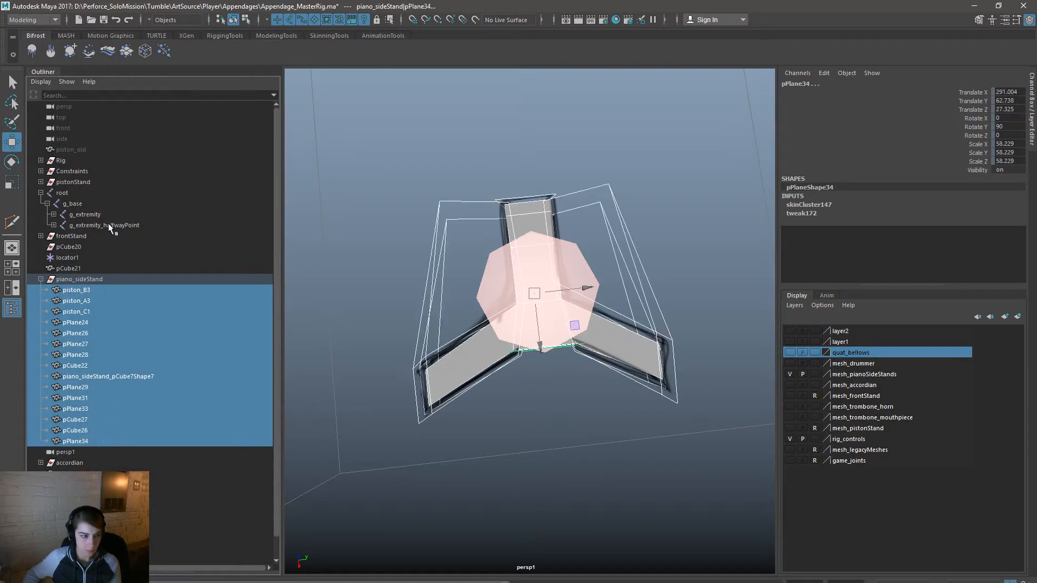
left_click(167, 192, "ctrl")
key("space")
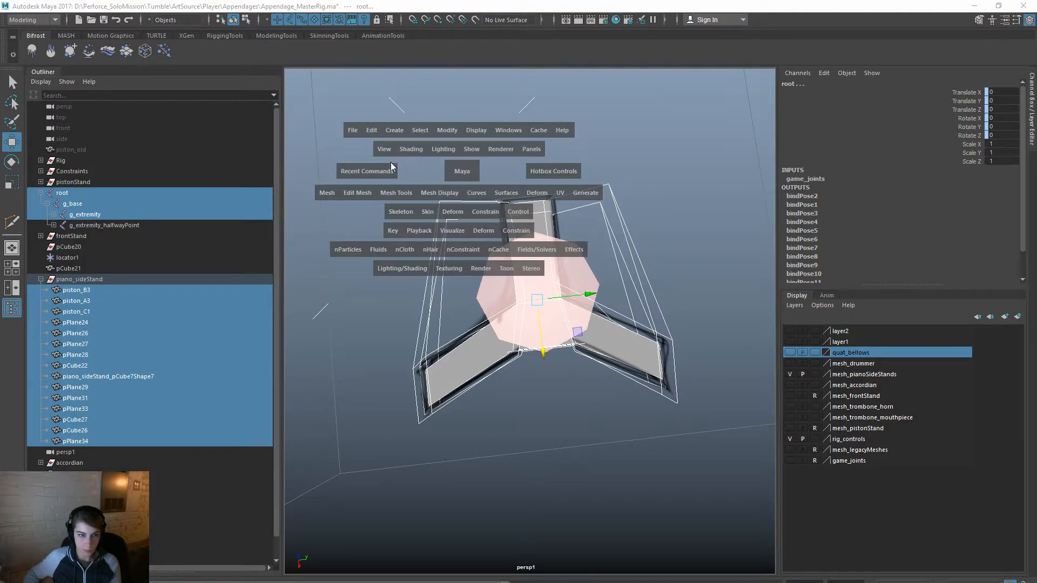
left_click(352, 131)
left_click(419, 275)
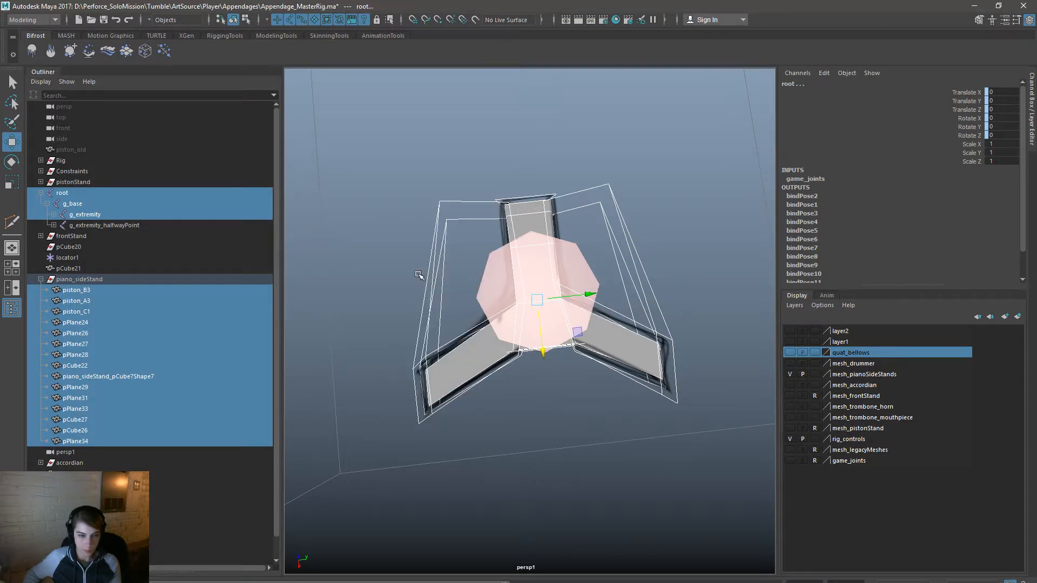
key("space")
left_click(363, 176)
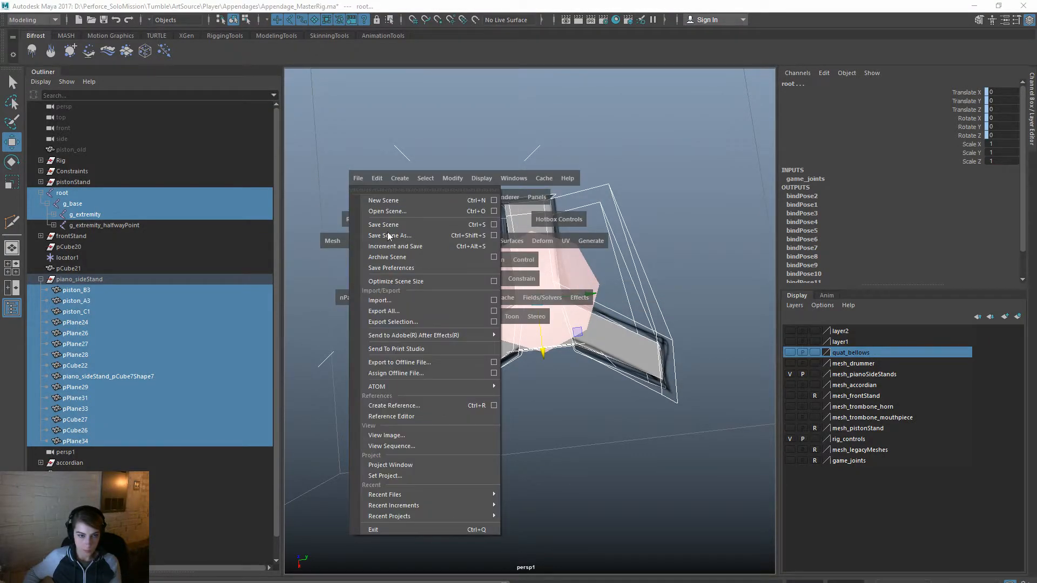
left_click(420, 322)
double_click(570, 248)
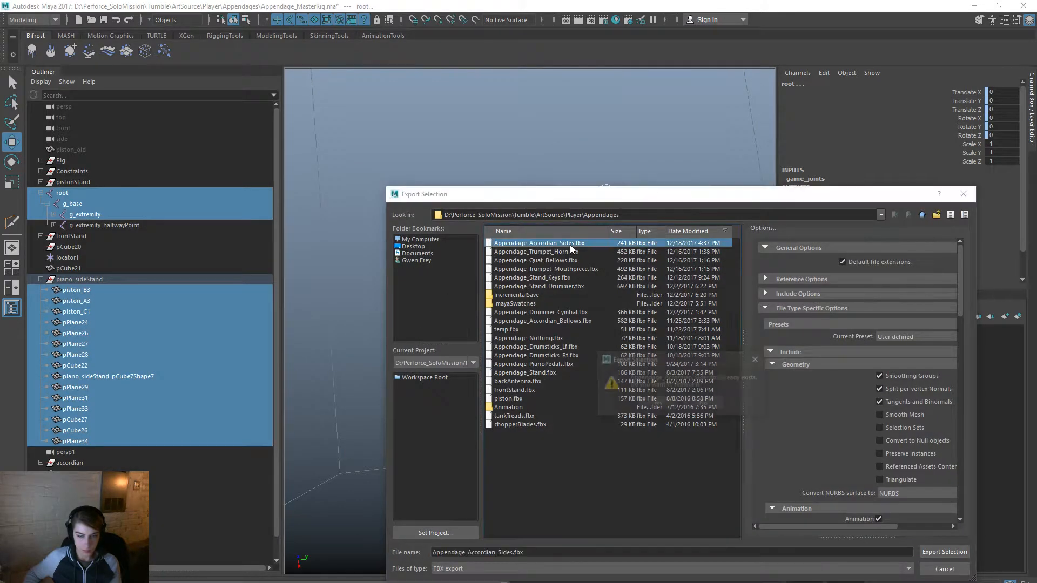
left_click(658, 405)
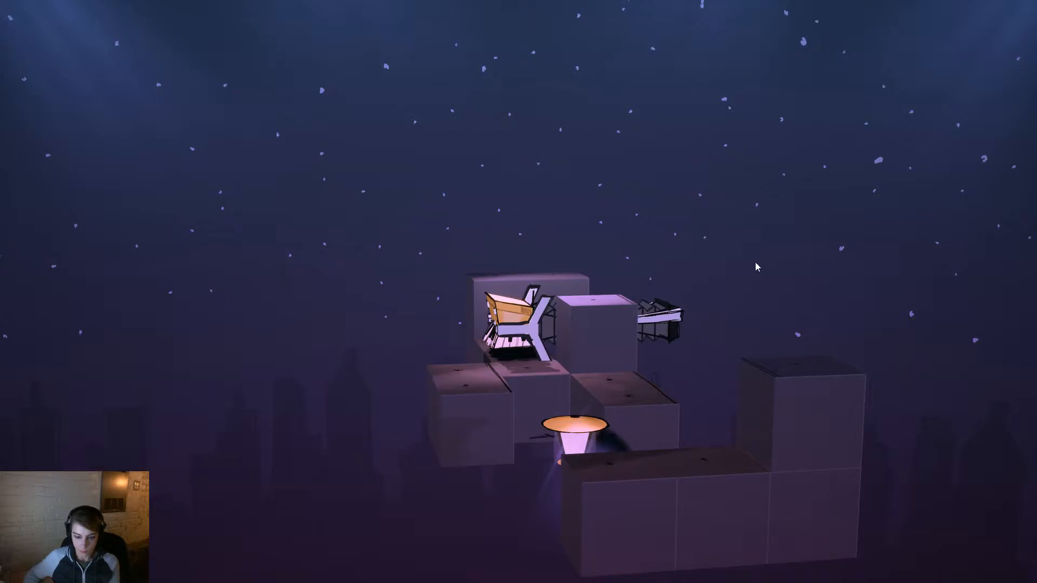
Step: Switch to Unreal Editor and take the running game out of full screen
key("F11")
key("alt+Tab")
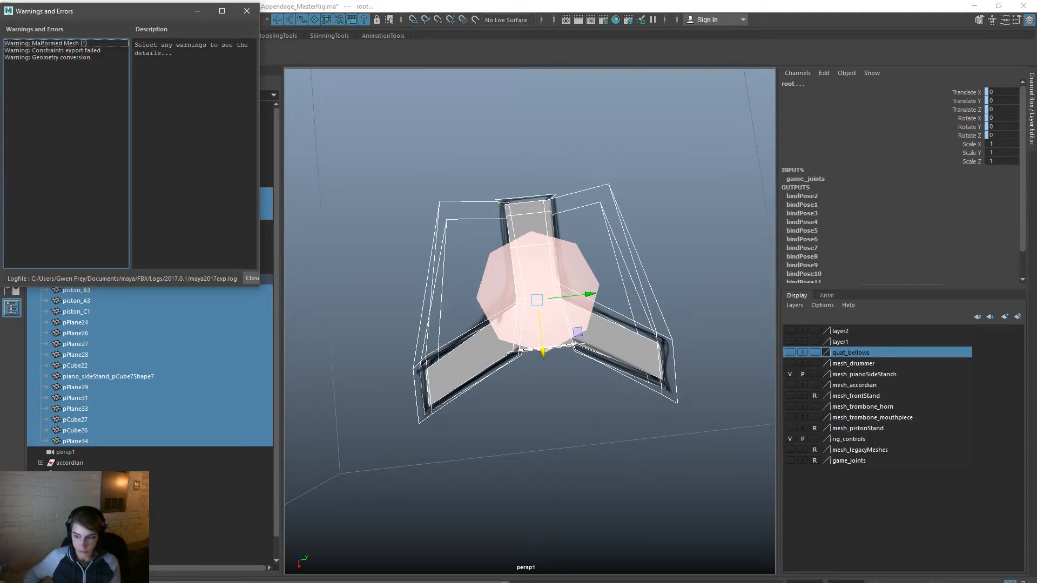
key("alt+Tab")
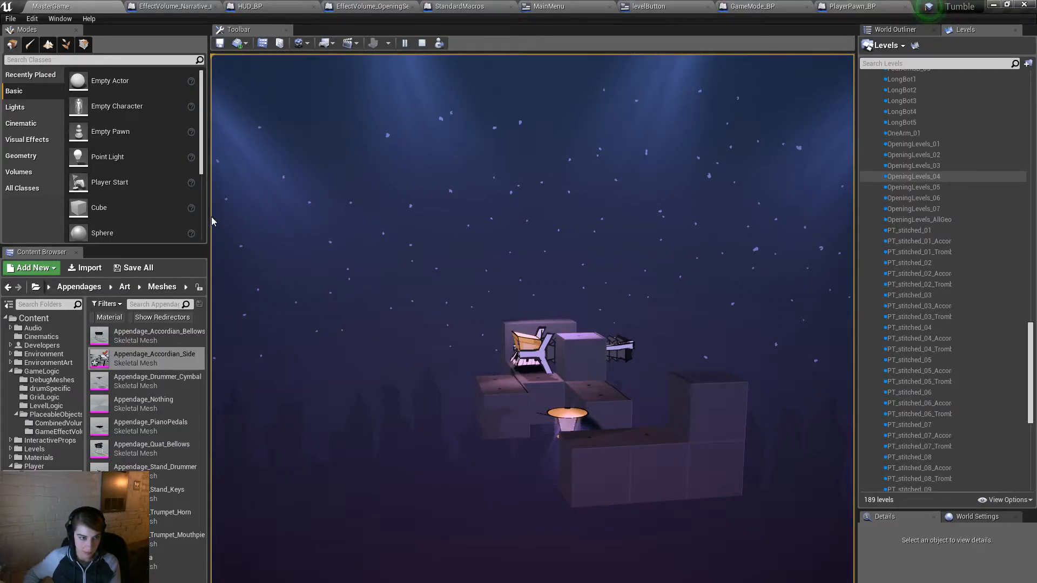
key("alt+Tab")
key("Escape")
key("F4")
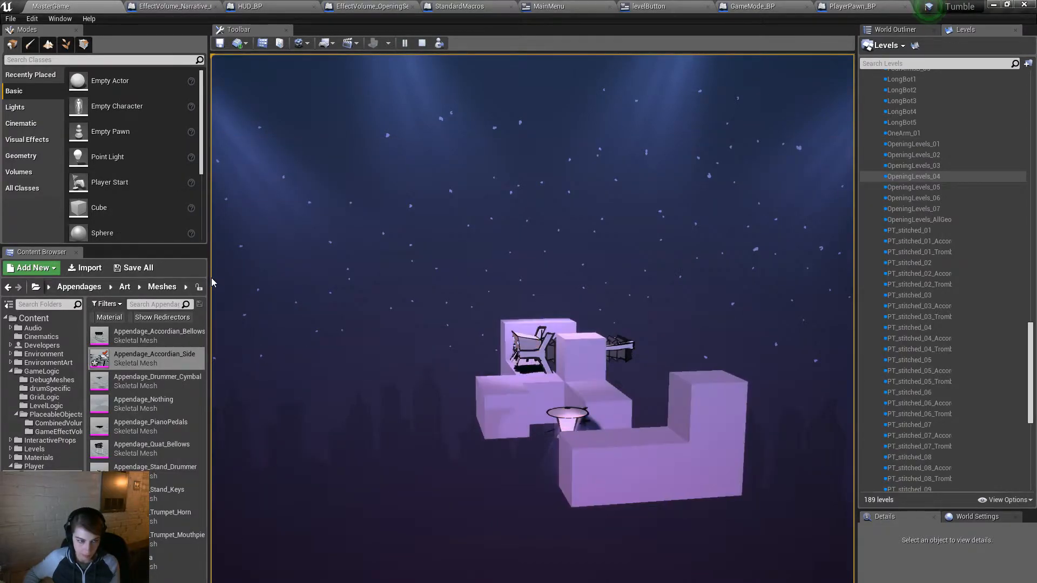
key("F3")
key("F1")
key("F3")
key("F3")
key("F4")
key("F2")
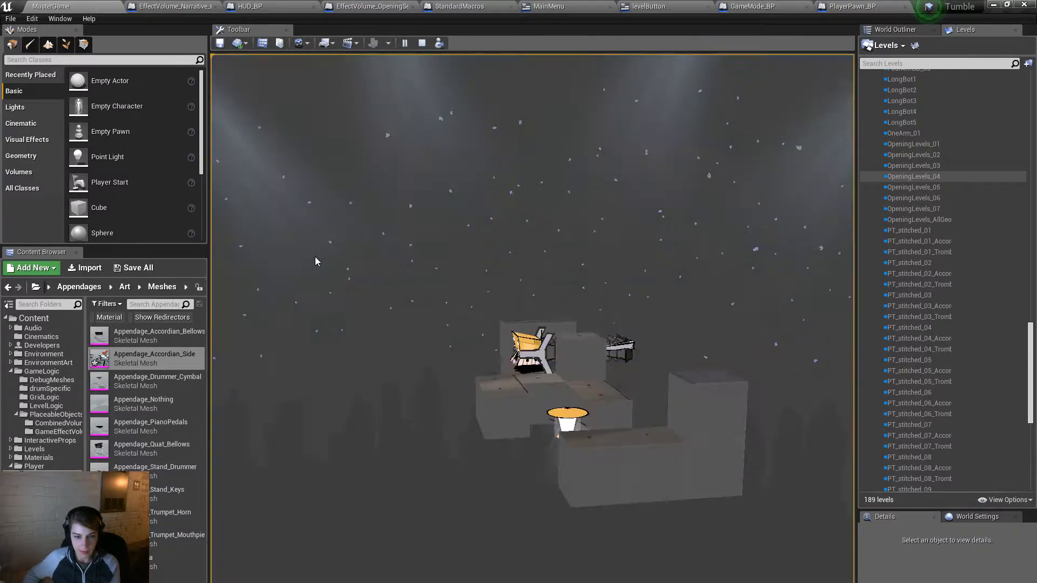
key("F3")
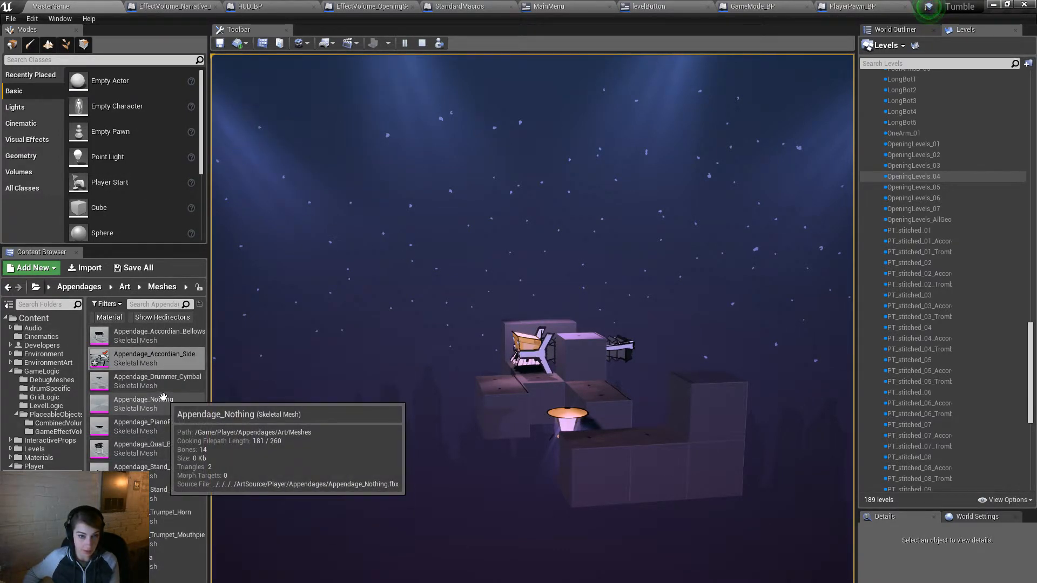
Step: Reimport the Appendage_Accordian_Side skeletal mesh and return the running game to full screen
right_click(167, 359)
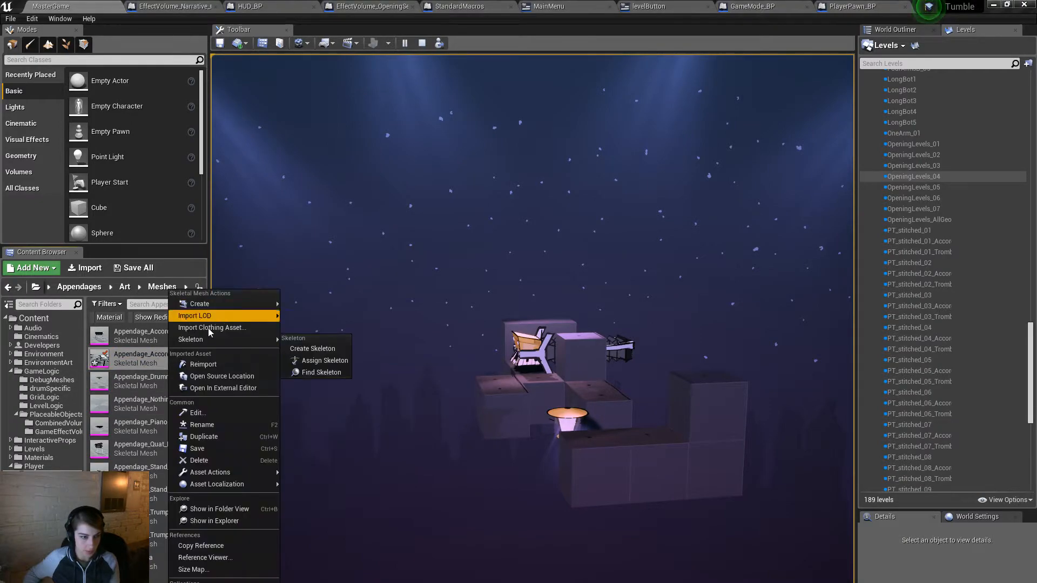
left_click(236, 363)
left_click(465, 334)
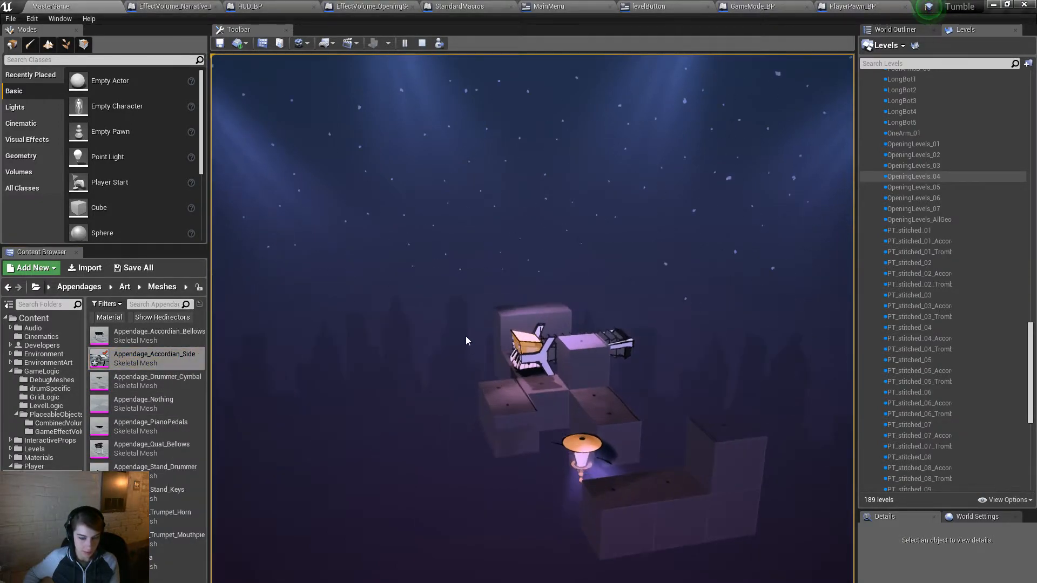
key("F11")
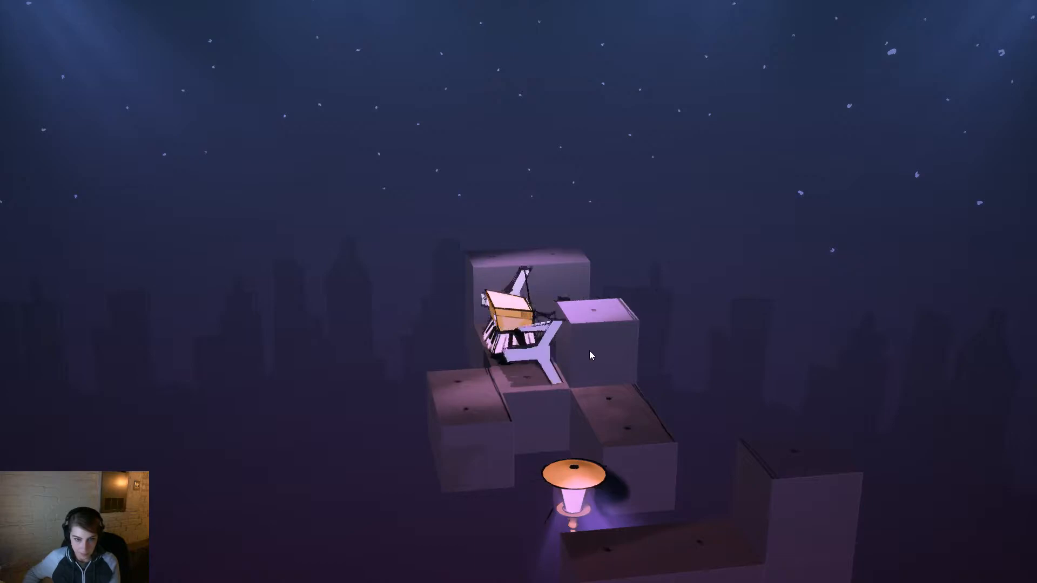
Step: Orbit the game camera to examine the accordion's side stands from several angles, and stop the play session
left_click_drag(604, 382, 729, 370)
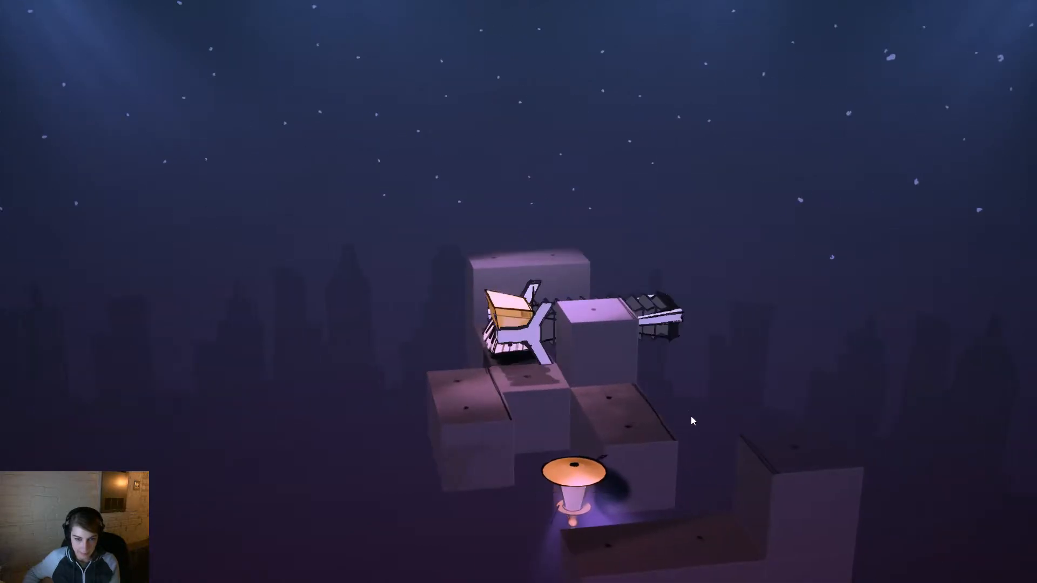
left_click_drag(671, 388, 296, 438)
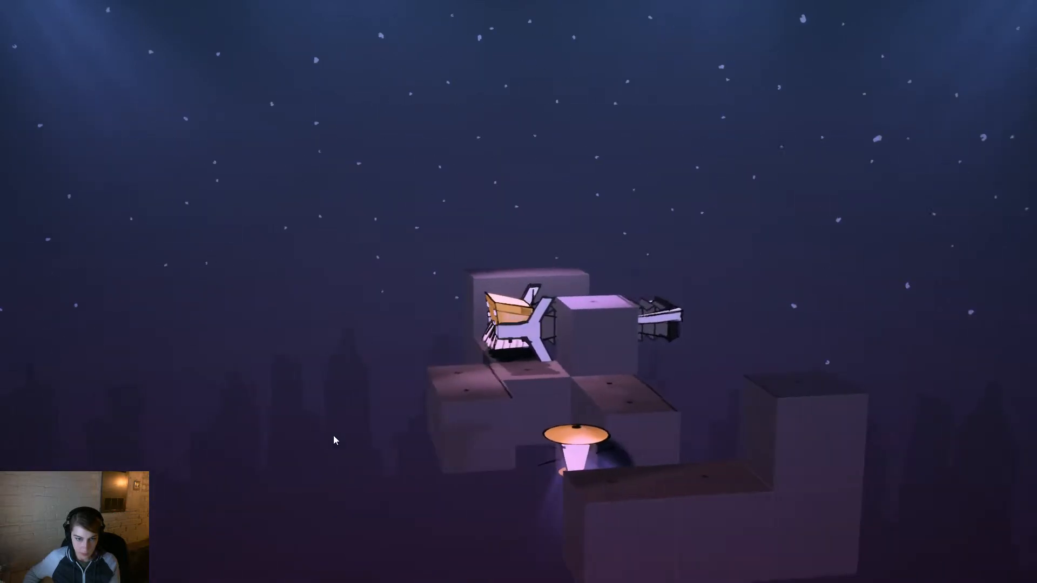
left_click_drag(516, 413, 583, 331)
key("Escape")
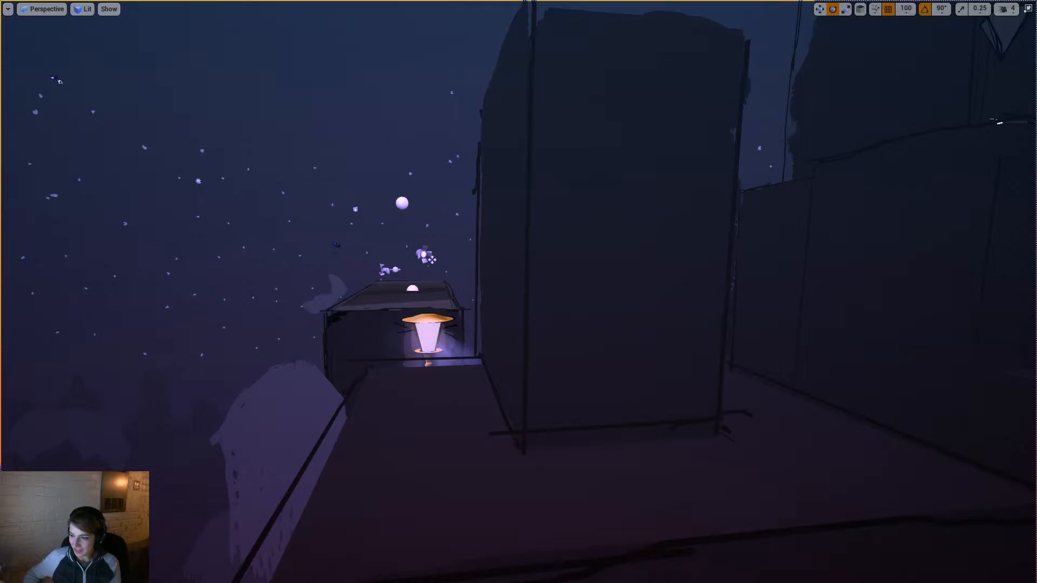
Step: Switch to Maya, select the meshes of the side stand's upper arm, and close the export's warnings window
key("alt+Tab")
left_click(582, 489)
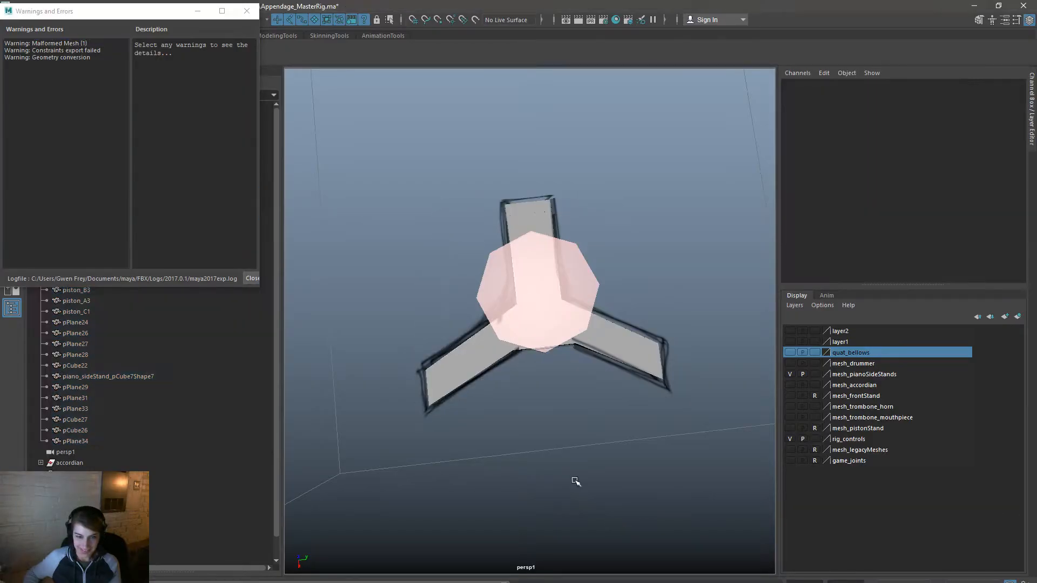
left_click_drag(683, 426, 647, 304)
left_click_drag(687, 419, 550, 286, "alt")
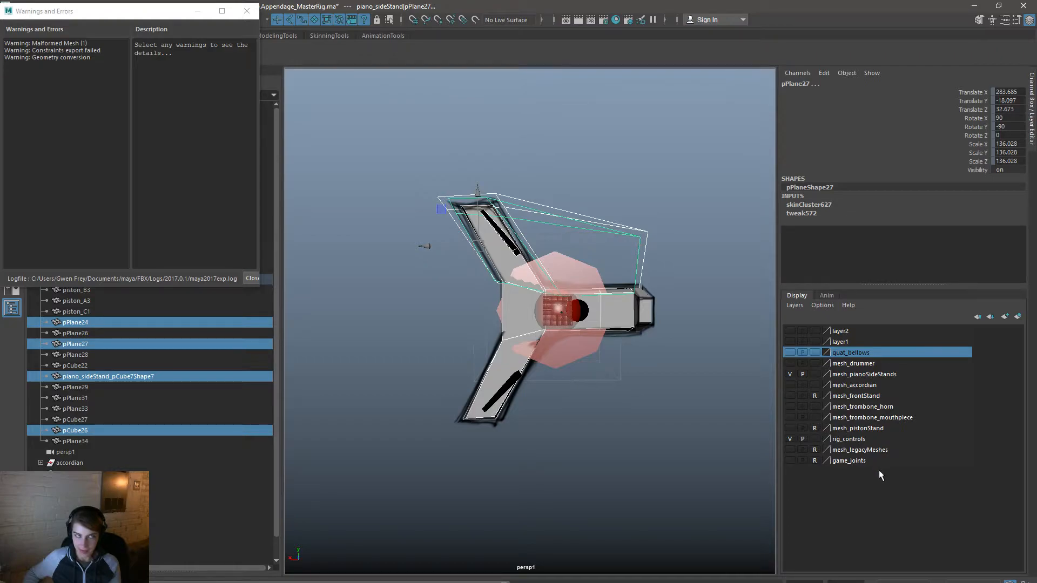
left_click(247, 11)
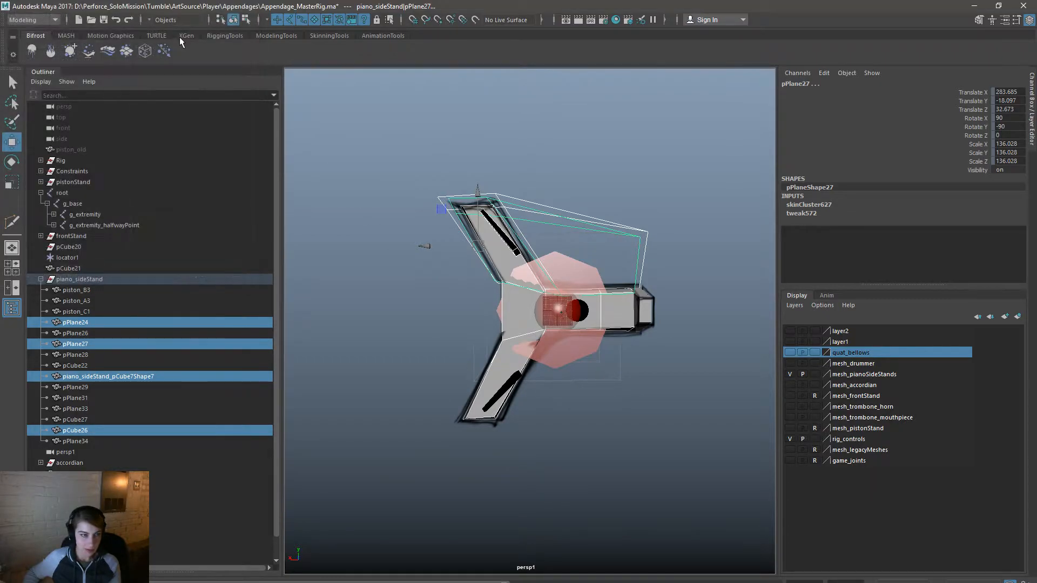
Step: Try adjusting the end vertices of the side stand's arms in component mode and undo the last change
left_click(245, 19)
left_click_drag(545, 489, 413, 363)
left_click_drag(490, 371, 460, 330, "alt")
left_click_drag(631, 263, 577, 258)
left_click_drag(720, 429, 610, 322)
left_click_drag(652, 364, 472, 360, "alt")
key("ctrl+z")
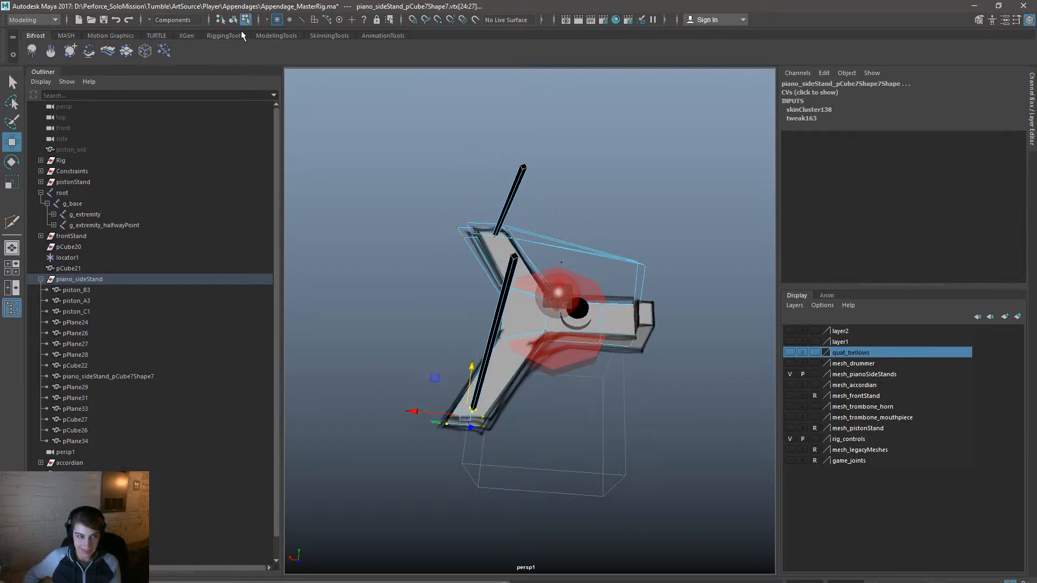
Step: Shift the end vertices of the side stand's lower arm meshes slightly and return to object selection
left_click(235, 21)
left_click_drag(523, 472, 414, 390)
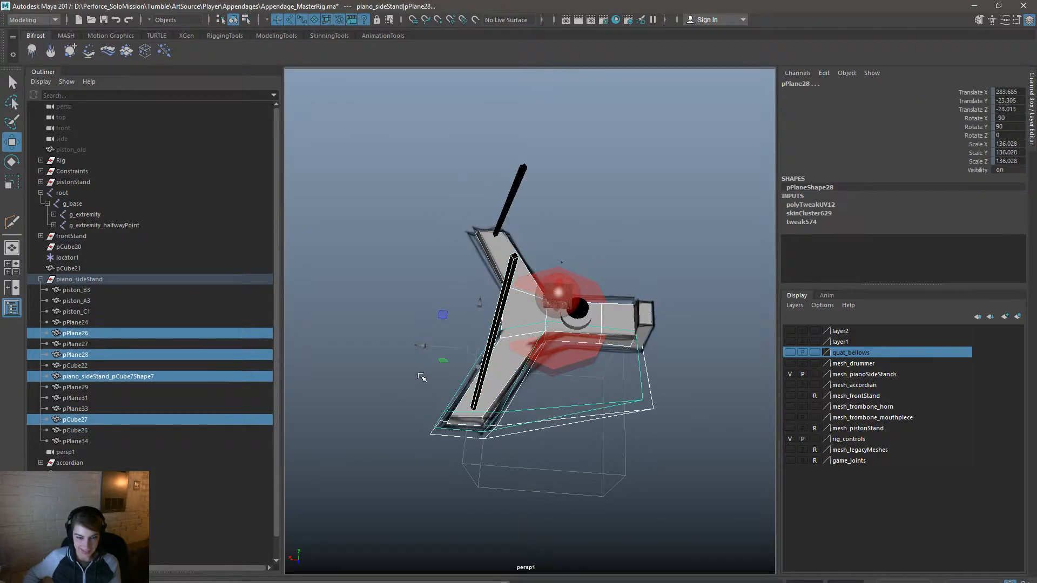
left_click(246, 19)
left_click_drag(550, 513, 405, 382)
left_click_drag(586, 463, 597, 476, "alt")
left_click_drag(478, 379, 481, 382)
left_click_drag(438, 426, 442, 426)
right_click_drag(523, 381, 600, 319)
left_click(664, 459)
left_click_drag(664, 460, 610, 517, "alt")
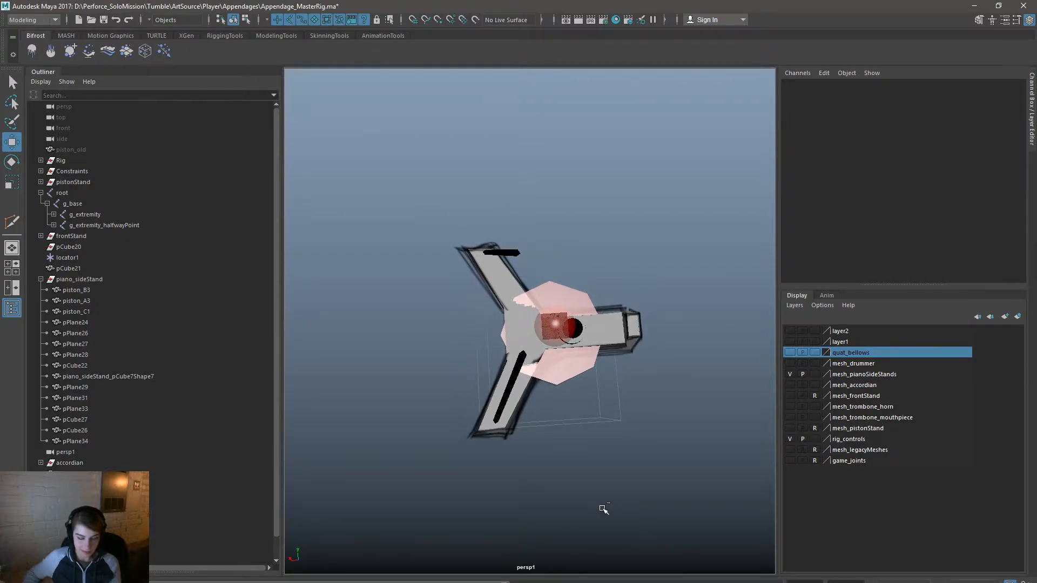
Step: Export the piano_sideStand meshes together with the root, g_base and g_extremity joints, replacing Appendage_Accordian_Sides.fbx
left_click(81, 290)
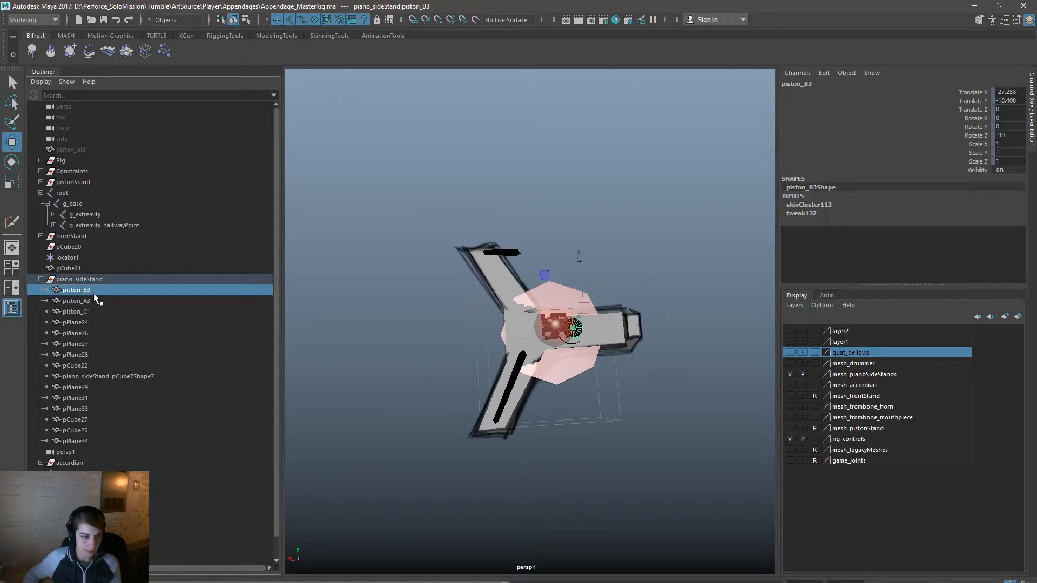
left_click(89, 440, "shift")
left_click(97, 214, "ctrl")
left_click(95, 203, "ctrl")
left_click(93, 193, "ctrl")
key("space")
left_click(431, 143)
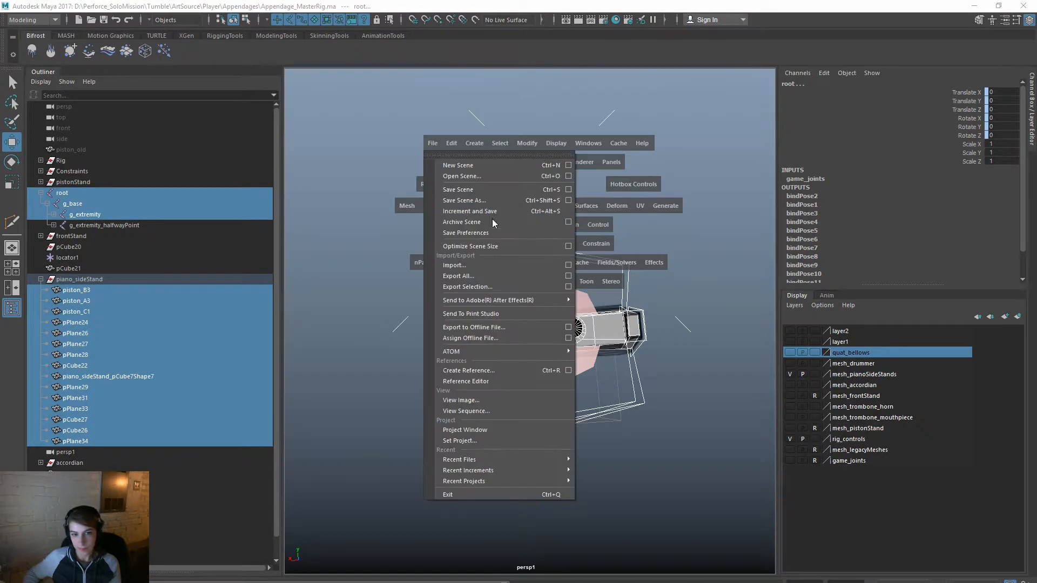
left_click(502, 287)
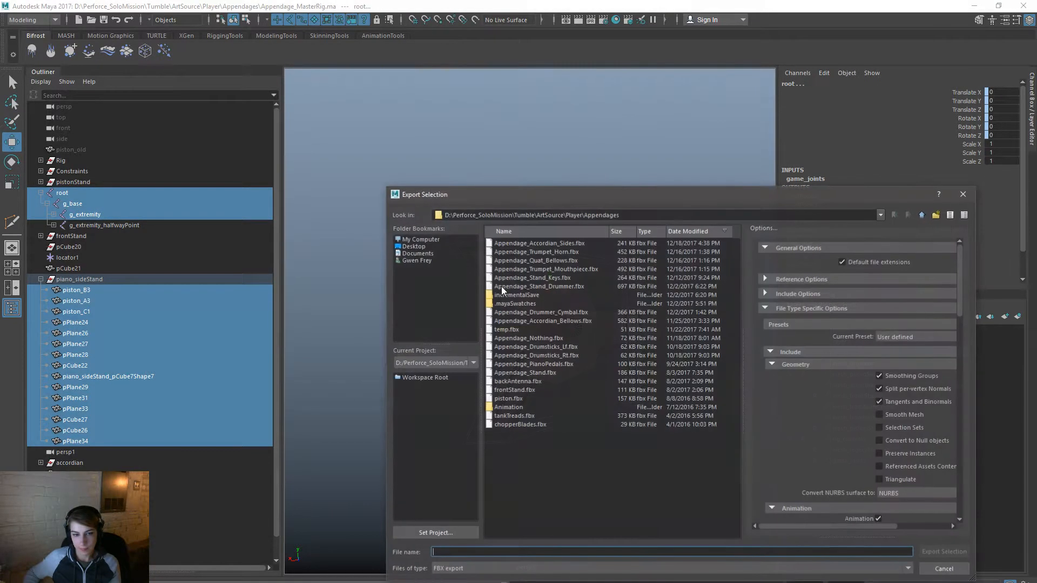
double_click(562, 245)
left_click(672, 405)
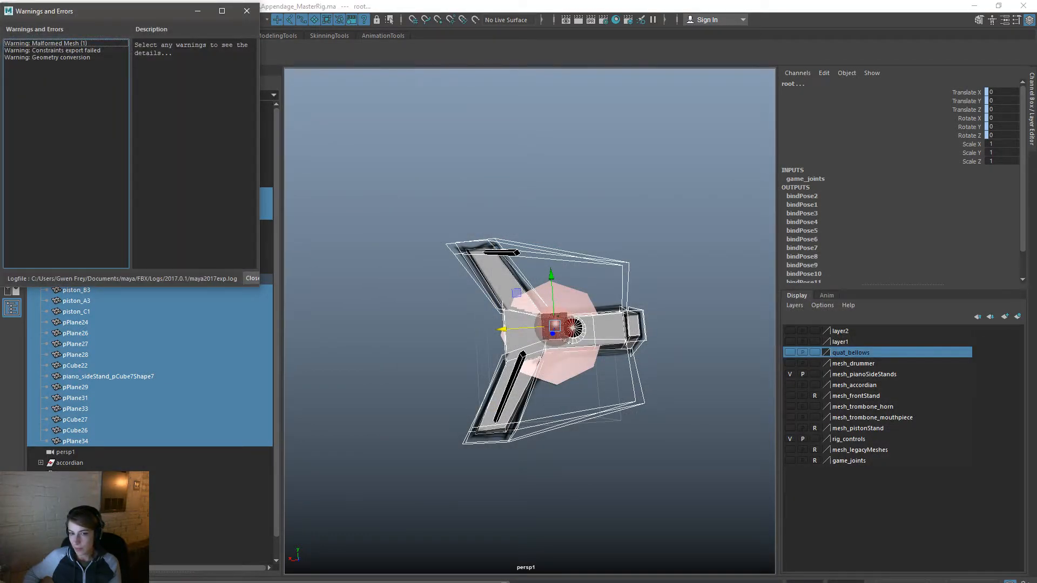
Step: Switch to Unreal Editor, restore the viewport from full size, and reimport the Appendage_Accordian_Side skeletal mesh
key("alt+Tab")
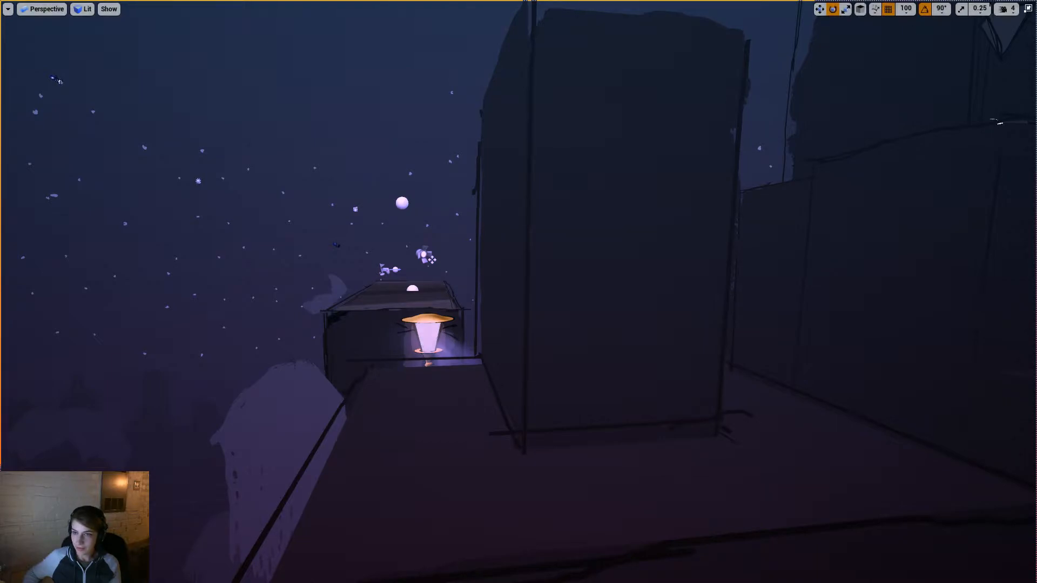
left_click(1027, 9)
right_click(143, 358)
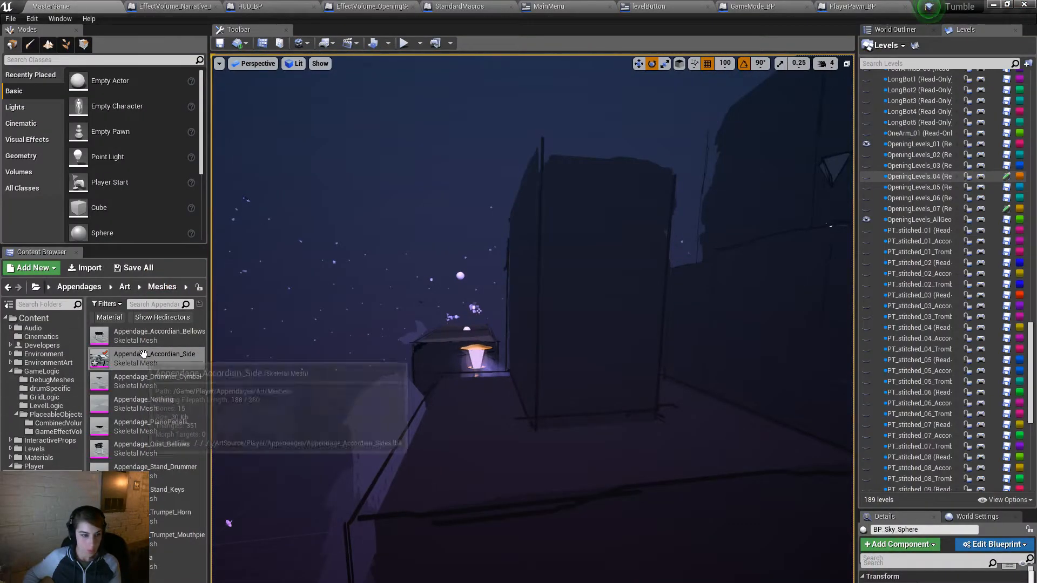
left_click(407, 137)
Step: Run the game, enable Debug Mode to unlock the levels, and start the first Accordion level
left_click(403, 43)
left_click(589, 362)
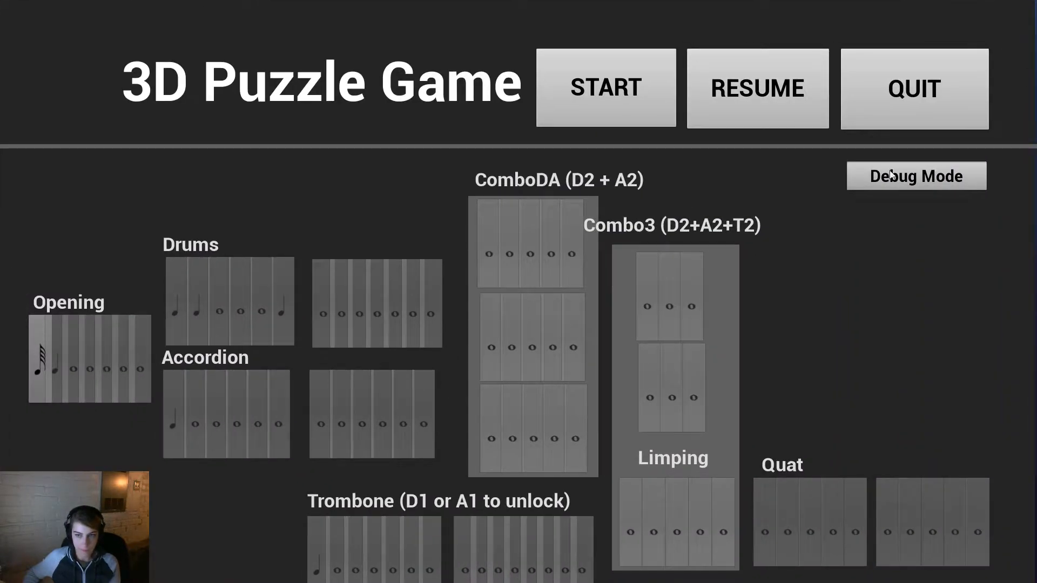
left_click(892, 174)
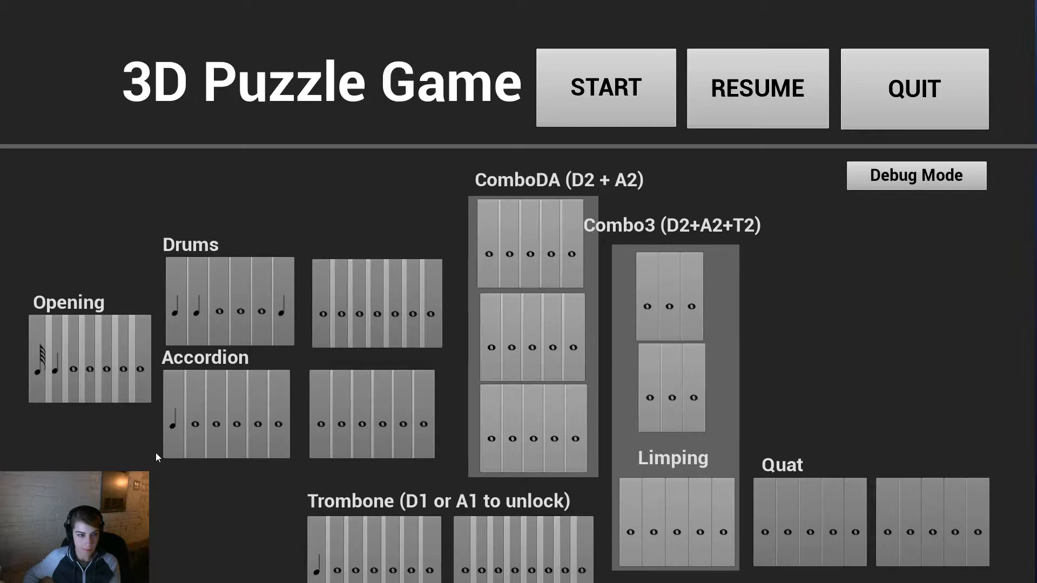
left_click(167, 433)
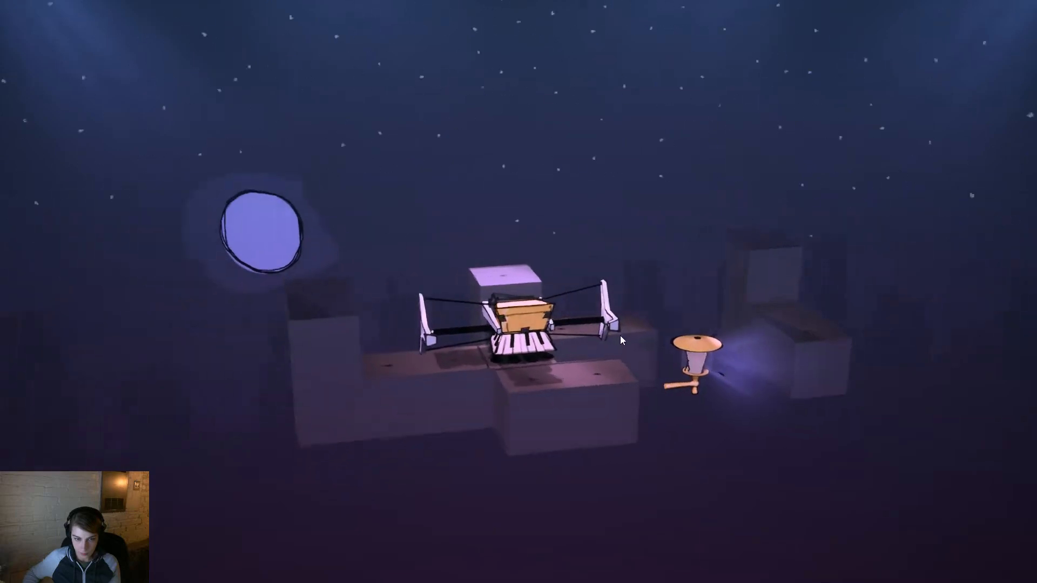
Step: Tumble the accordion character and orbit the camera to examine the reimported side stands
left_click(602, 364)
key("w")
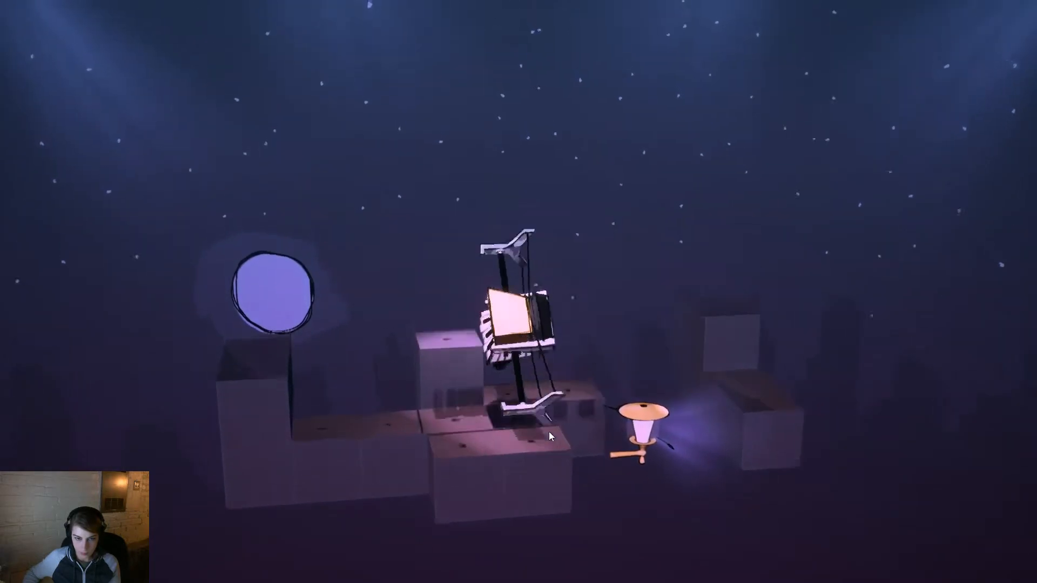
left_click_drag(512, 332, 124, 361)
left_click_drag(799, 416, 313, 397)
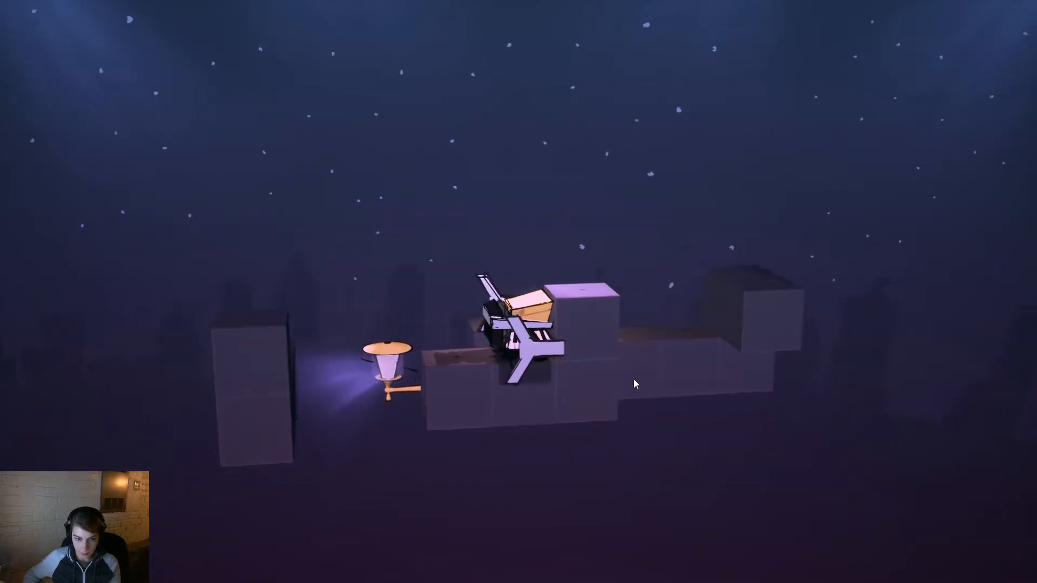
Step: Move the accordion character through the level and orbit the camera to examine its side stands from several angles
key("a")
key("d")
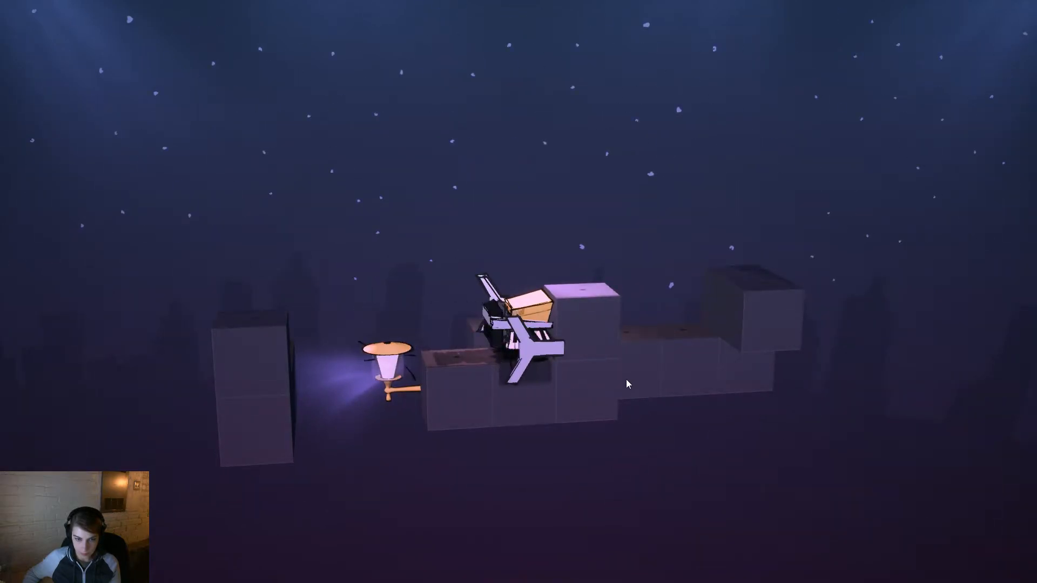
left_click_drag(396, 410, 675, 410)
left_click_drag(254, 430, 766, 410)
left_click_drag(628, 423, 431, 406)
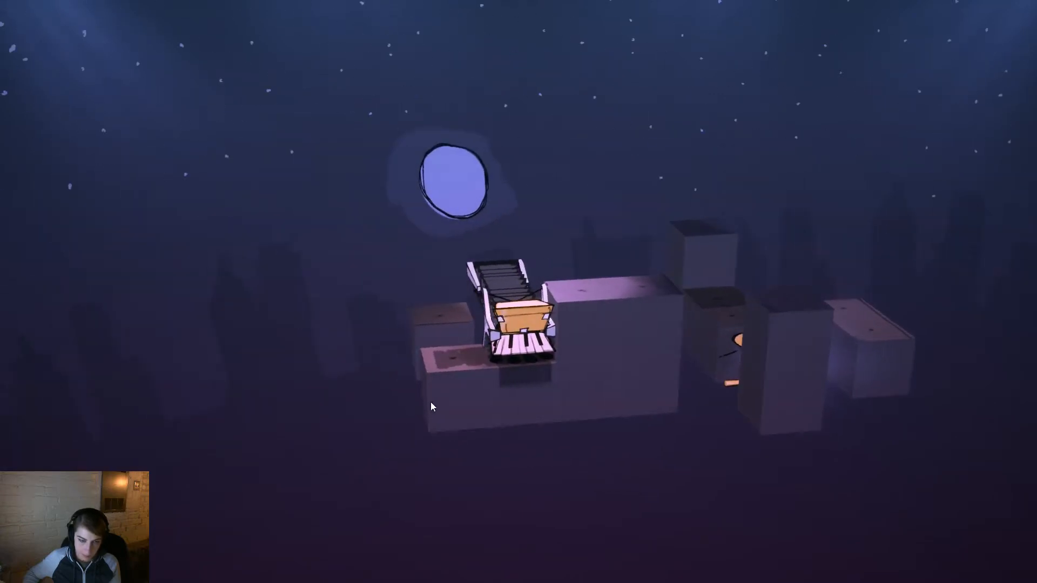
key("a")
left_click_drag(711, 388, 270, 517)
mouse_move(893, 344)
left_mouse_down()
mouse_move(661, 422)
mouse_move(246, 264)
mouse_move(464, 290)
mouse_move(516, 361)
mouse_move(443, 376)
mouse_move(564, 403)
mouse_move(562, 308)
mouse_move(335, 264)
left_mouse_up()
key("w")
key("s")
key("w")
left_click_drag(603, 465, 806, 383)
key("a")
Step: End the play session, restore the viewport from full size, and switch to Maya, dismissing the FBX export warnings
key("Escape")
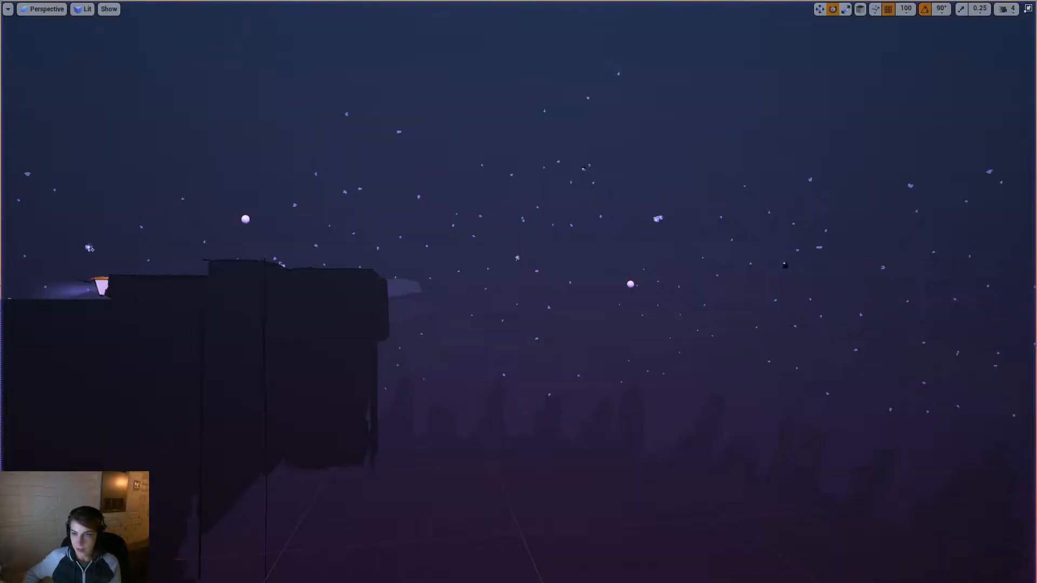
left_click(1027, 10)
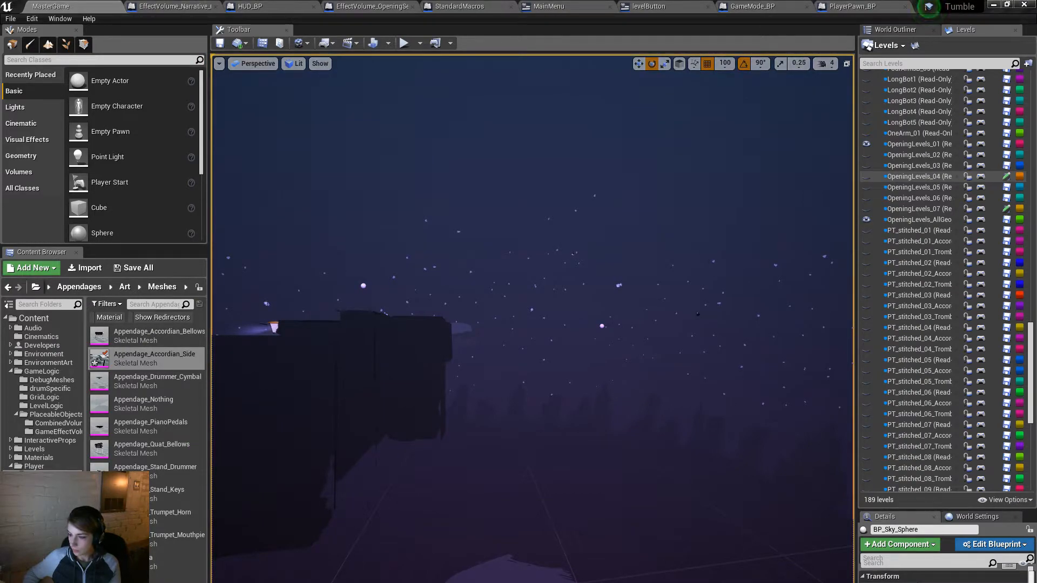
key("alt+Tab")
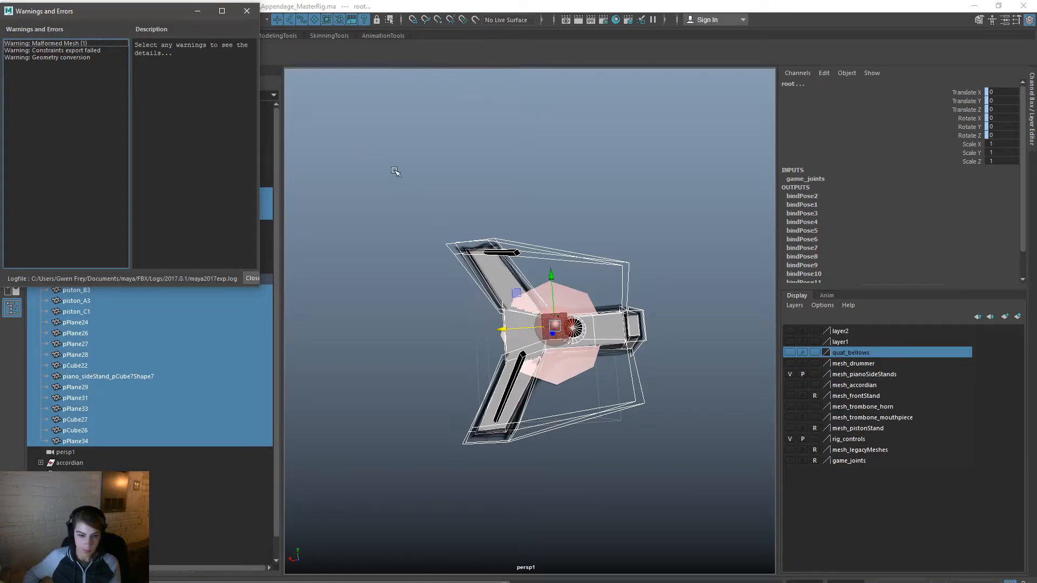
left_click(247, 11)
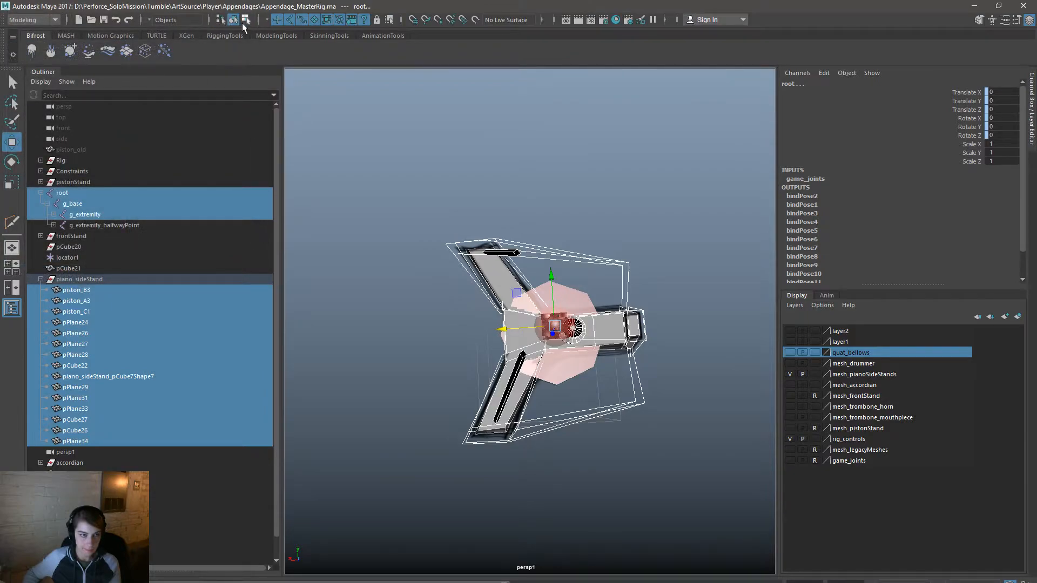
Step: Check the side stand's vertices in component mode and reselect the piano_sideStand meshes piston_B3 through pPlane34 as objects
left_click(246, 20)
left_click_drag(498, 277, 547, 203, "alt")
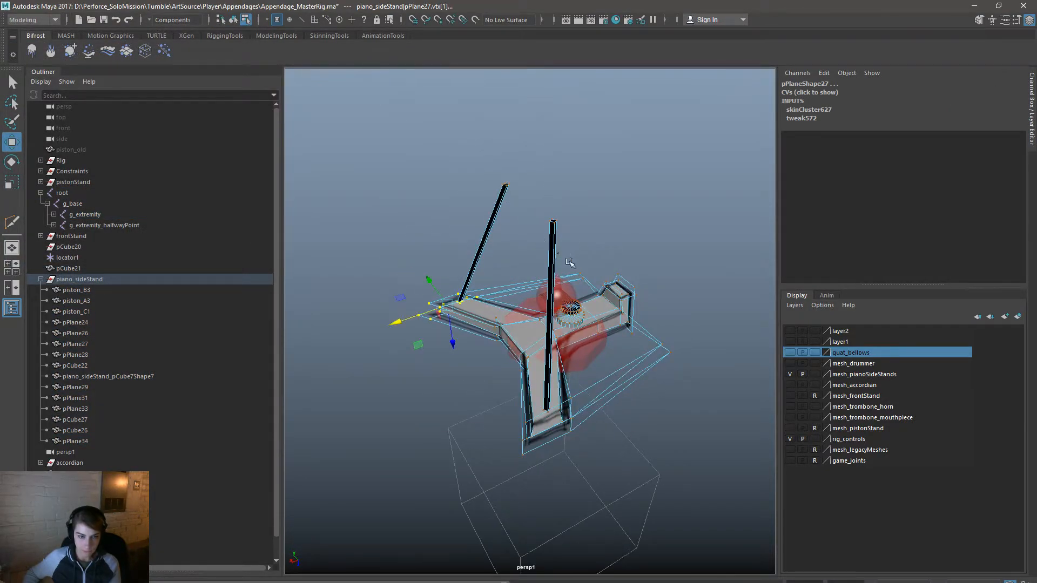
left_click_drag(572, 258, 537, 318, "alt")
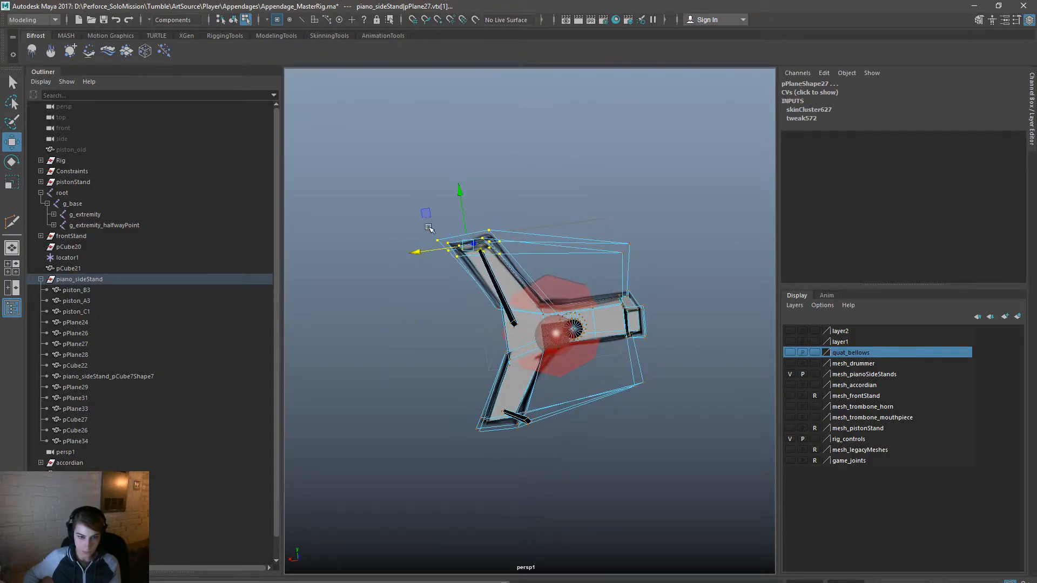
left_click(232, 21)
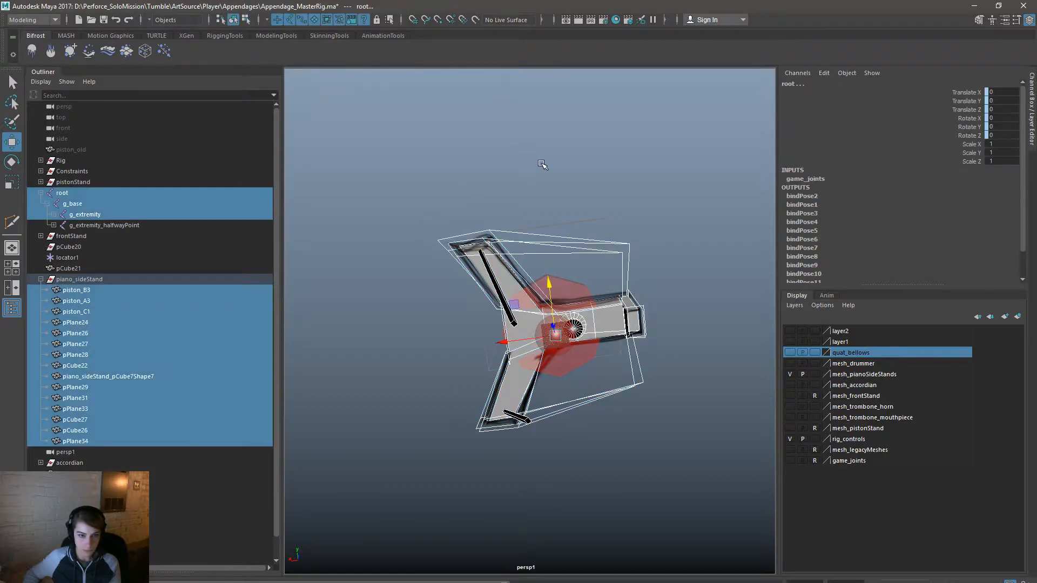
left_click(299, 313)
left_click(102, 291)
left_click(97, 438, "shift")
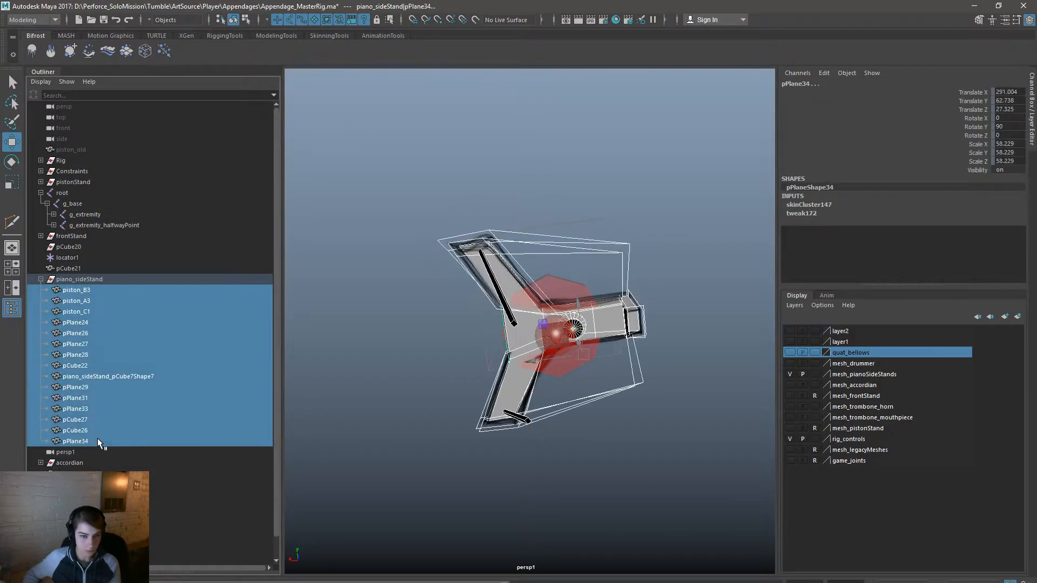
Step: Examine the side stand from the side, focusing on where its body meets the raised end block
left_click(589, 443)
left_click_drag(596, 451, 540, 351, "alt")
scroll(594, 351, "up", 3)
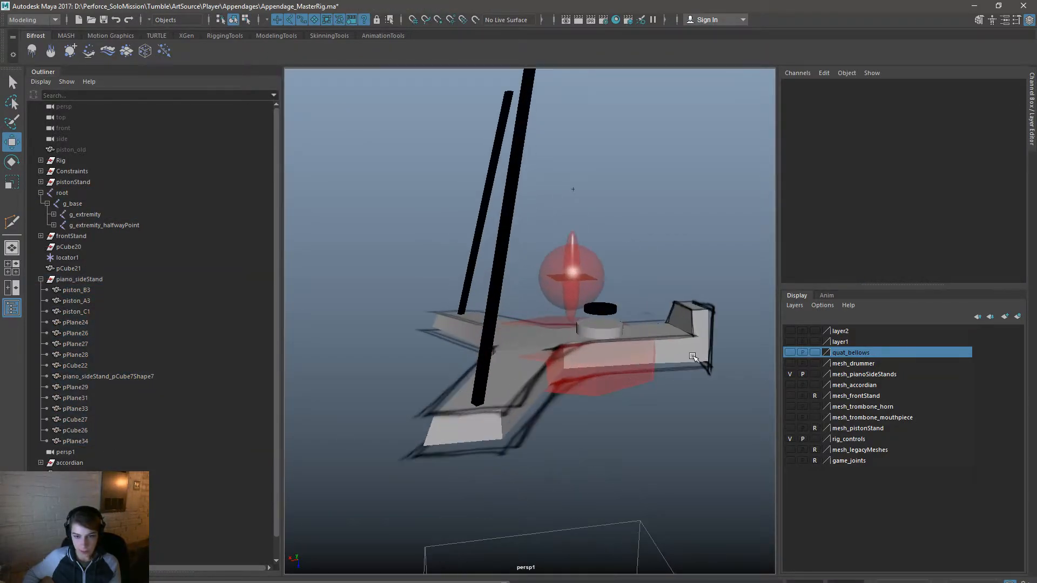
left_click(693, 354)
left_click(709, 329)
left_click_drag(732, 375, 561, 341, "alt")
right_click_drag(562, 340, 674, 363, "alt")
right_click_drag(513, 359, 574, 344, "alt")
left_click(574, 344)
left_click(638, 370, "shift")
left_click_drag(643, 374, 612, 393, "alt")
right_click_drag(675, 374, 524, 390, "alt")
Step: Move extremity_control away from the base by setting its Translate Z to 200
left_click(526, 359)
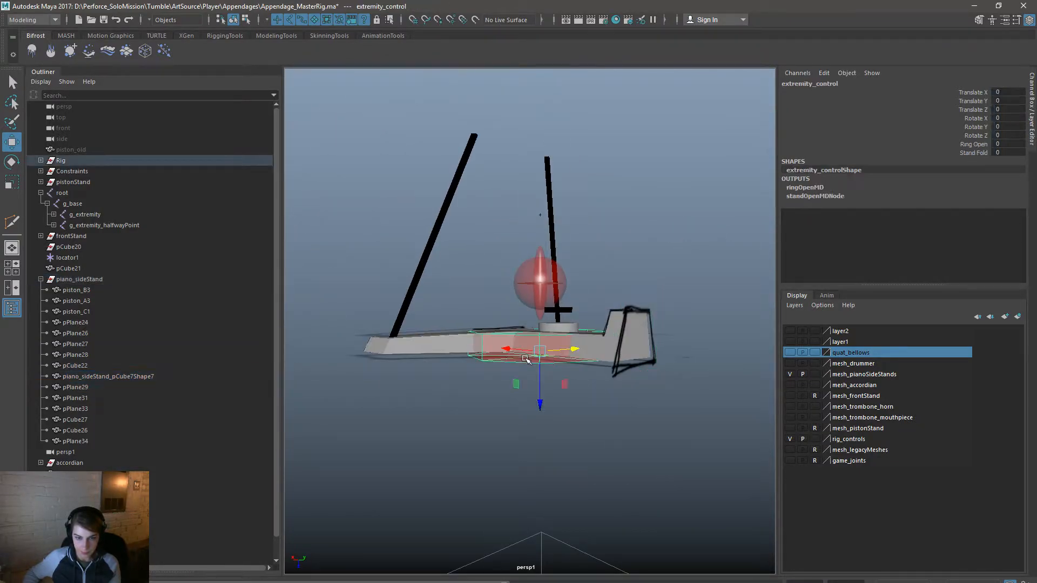
left_click_drag(540, 405, 540, 507)
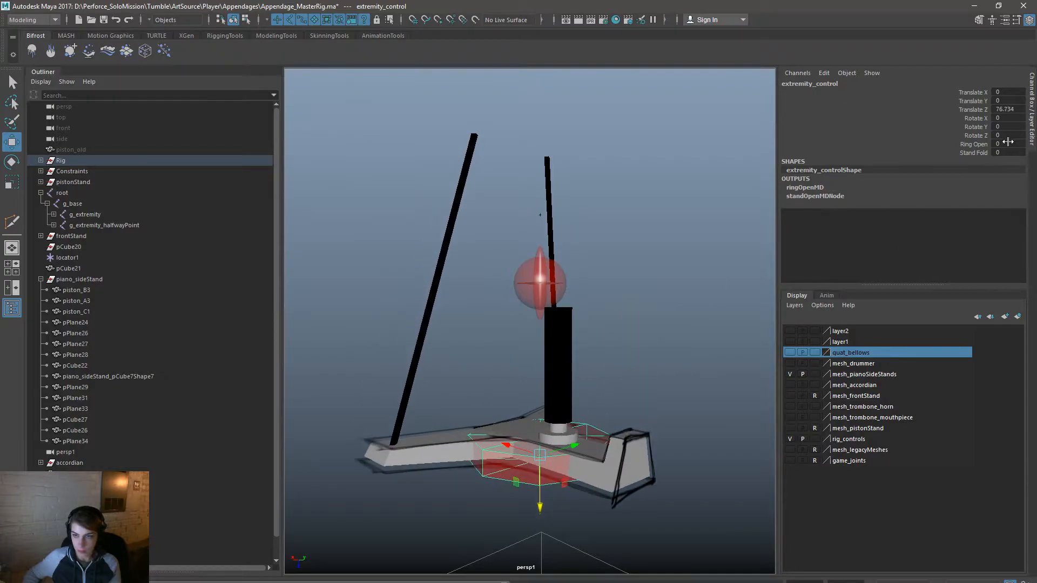
type("00")
key("Return")
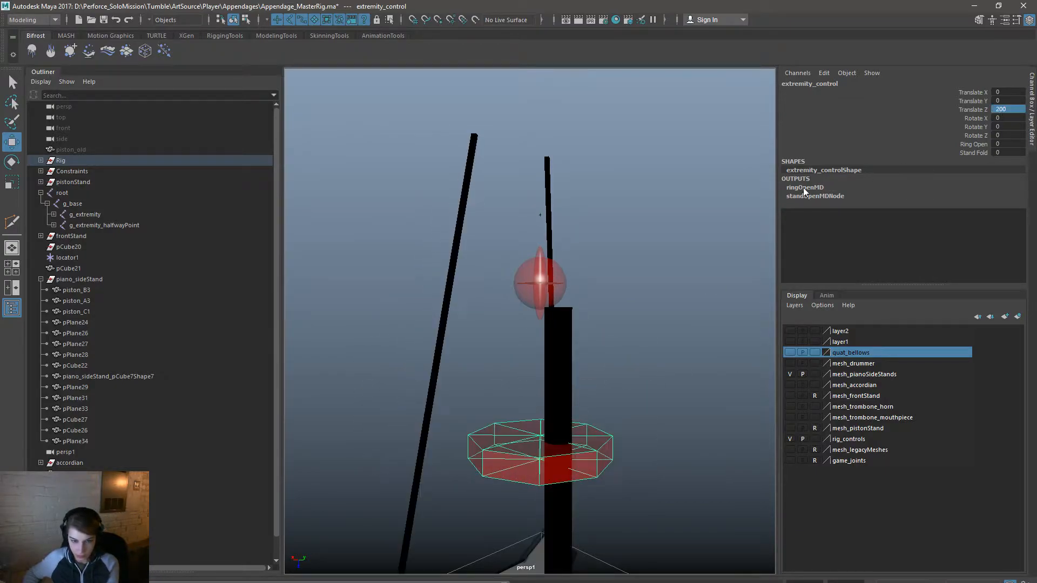
Step: Select the stand body piano_sideStand_pCube7Shape7 and the end block pCube22, and unbind the skin from both
left_click(576, 438)
right_click_drag(576, 437, 471, 382, "alt")
left_click_drag(472, 382, 519, 373, "alt")
right_click_drag(519, 373, 666, 461, "alt")
middle_click_drag(666, 460, 668, 290, "alt")
left_click_drag(668, 289, 430, 356, "alt")
left_click(433, 357)
left_click_drag(650, 374, 596, 386, "alt")
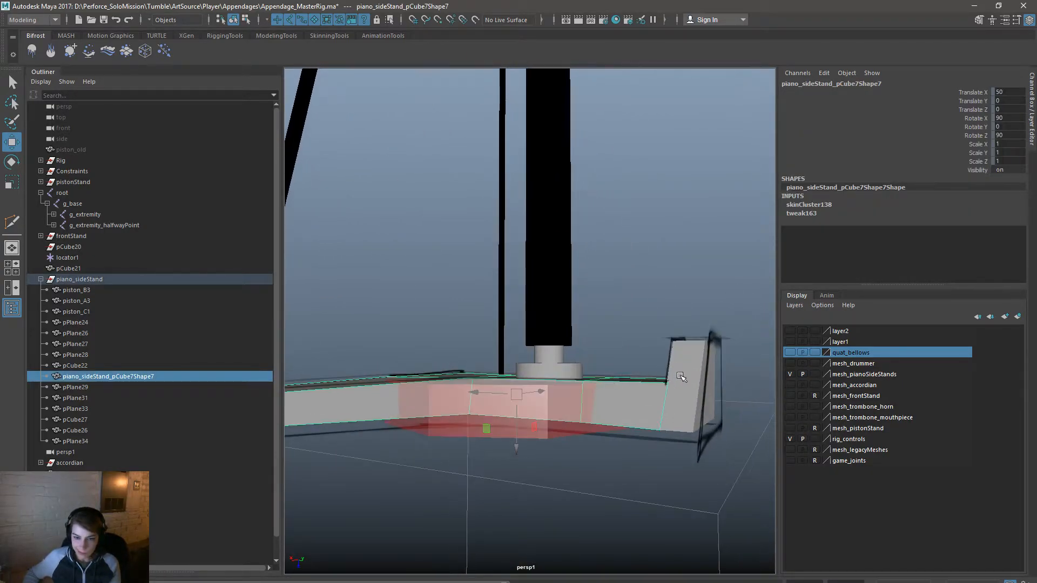
left_click(680, 373, "shift")
key("space")
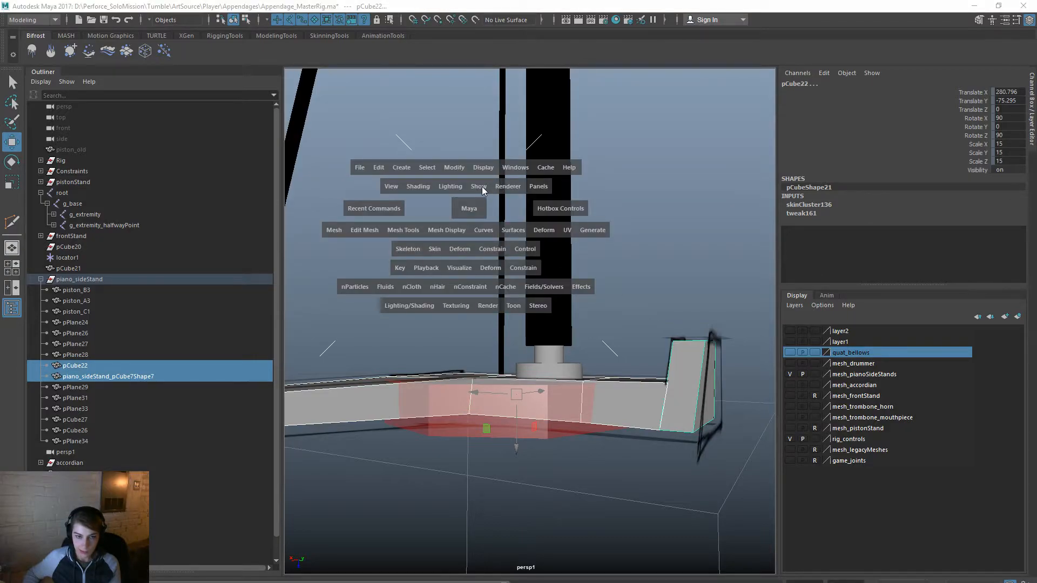
left_click(435, 249)
left_click(468, 304)
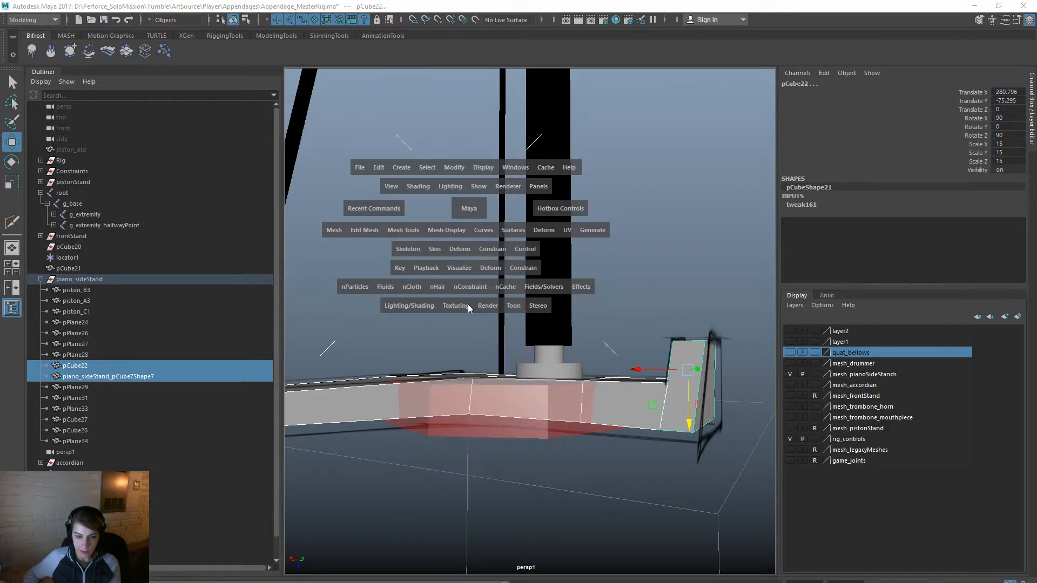
Step: Isolate the selected stand body and end block in the viewport and frame them
left_click(472, 186)
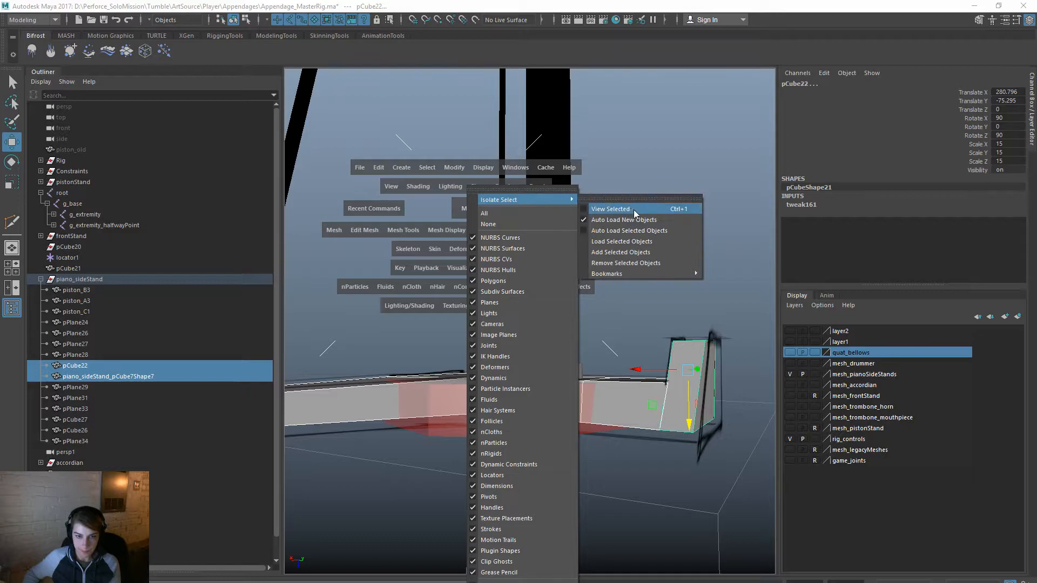
left_click(634, 210)
left_click_drag(675, 378, 746, 444, "alt")
key("f")
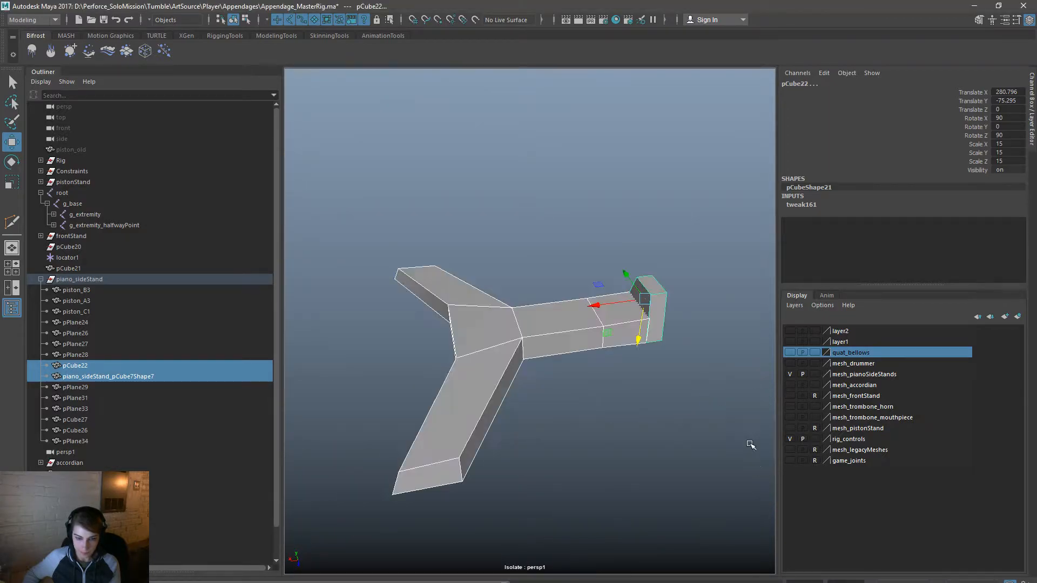
left_click_drag(558, 342, 614, 355, "alt")
scroll(614, 355, "up", 4)
Step: Combine the stand body and the end block pCube22 into a single mesh
left_click(665, 471)
left_click_drag(665, 471, 677, 348, "alt")
left_click(688, 348)
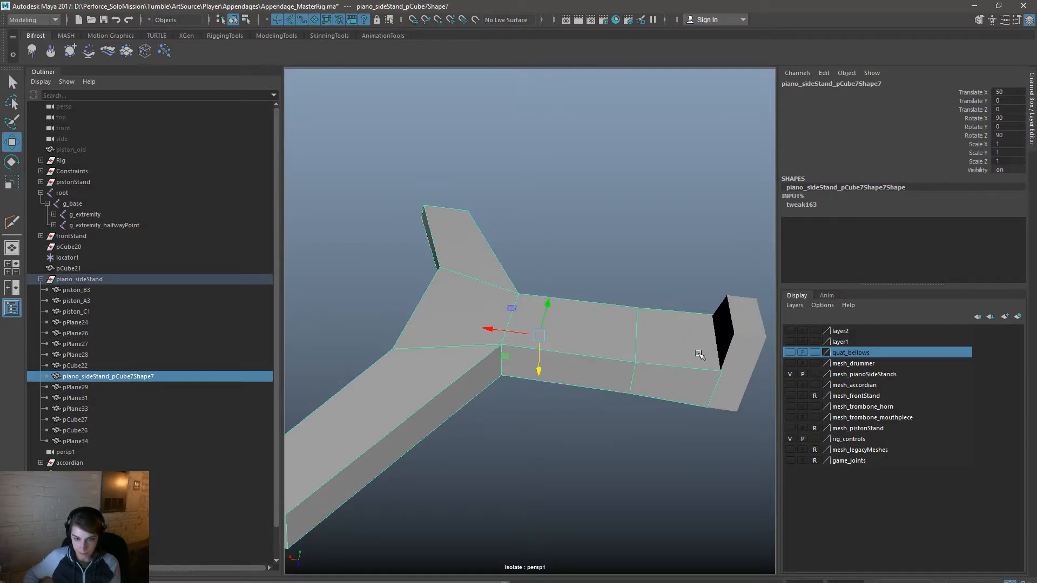
key("space")
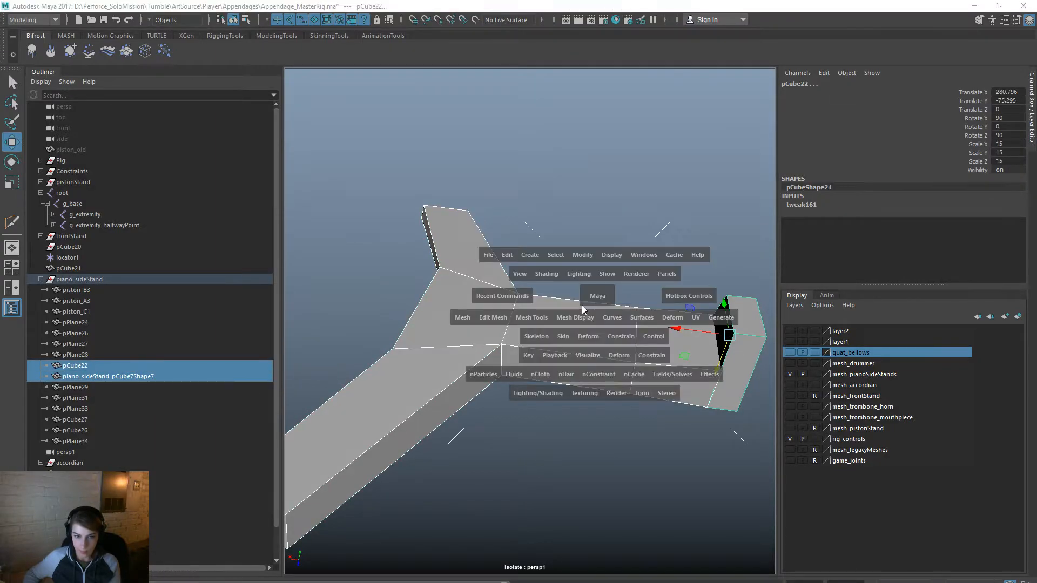
left_click(466, 314)
left_click(493, 359)
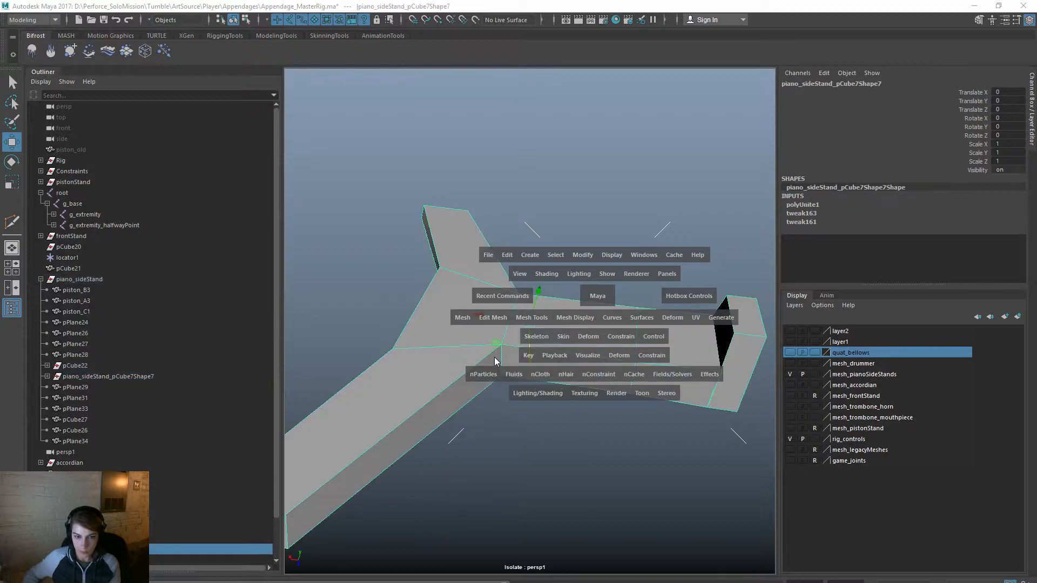
Step: Delete the construction history of the combined side stand mesh
left_click(512, 254)
mouse_move(582, 384)
left_click(692, 394)
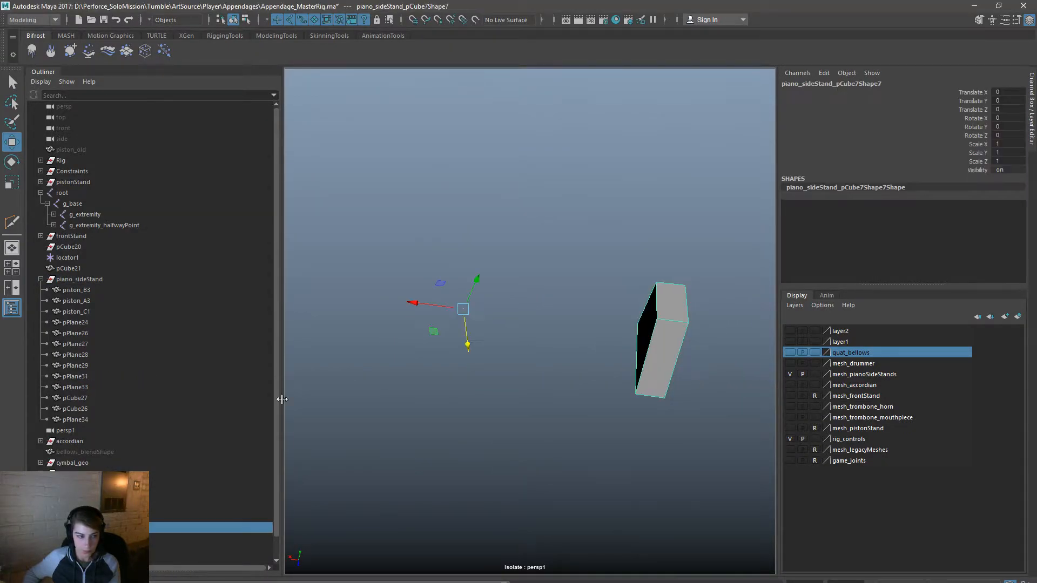
key("space")
left_click(357, 288)
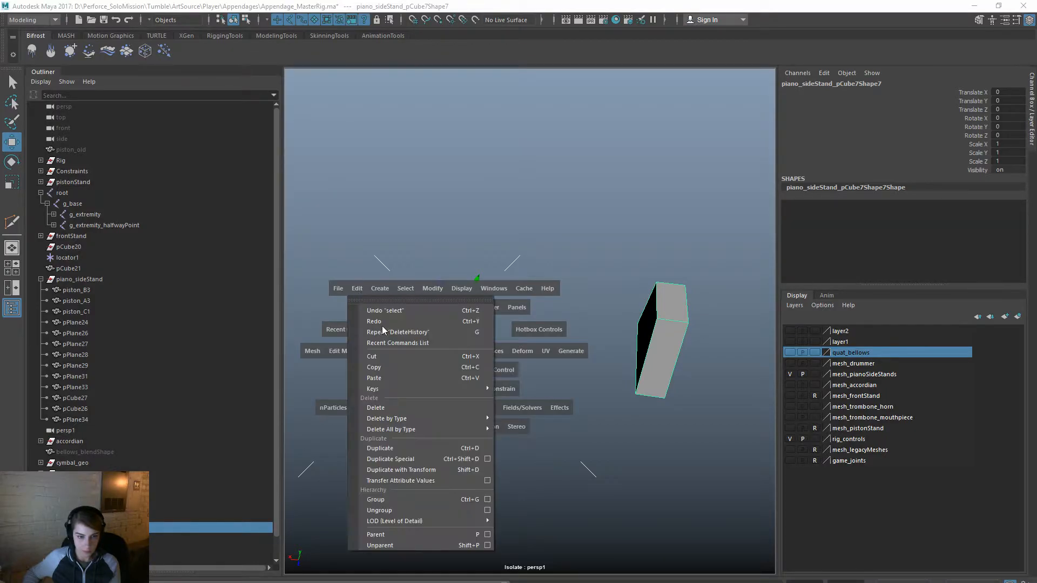
mouse_move(474, 419)
left_click(516, 428)
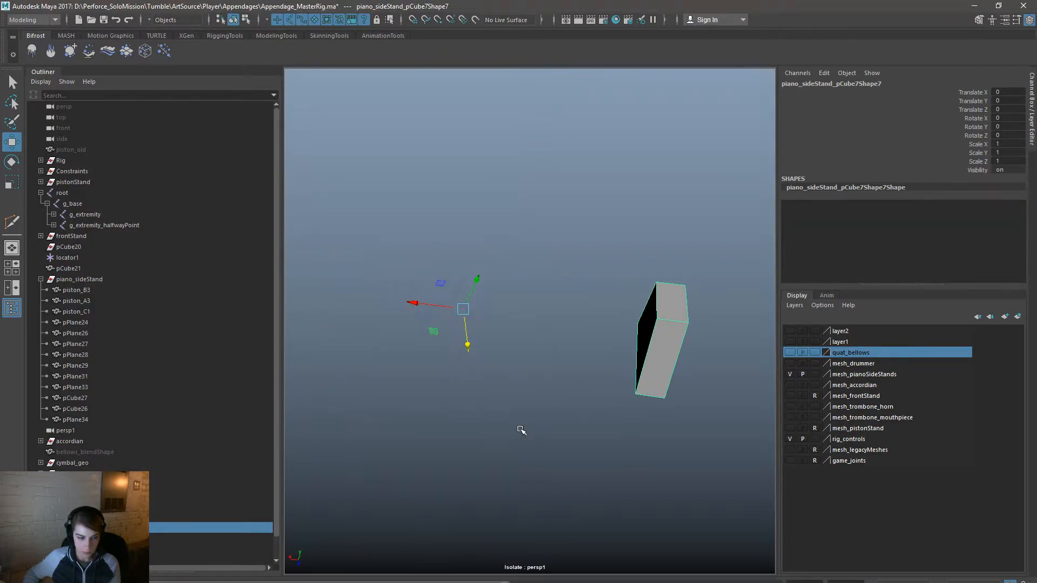
Step: Turn the viewport isolation off and on again to isolate the whole combined side stand mesh, keeping it selected
key("space")
left_click(484, 255)
mouse_move(576, 201)
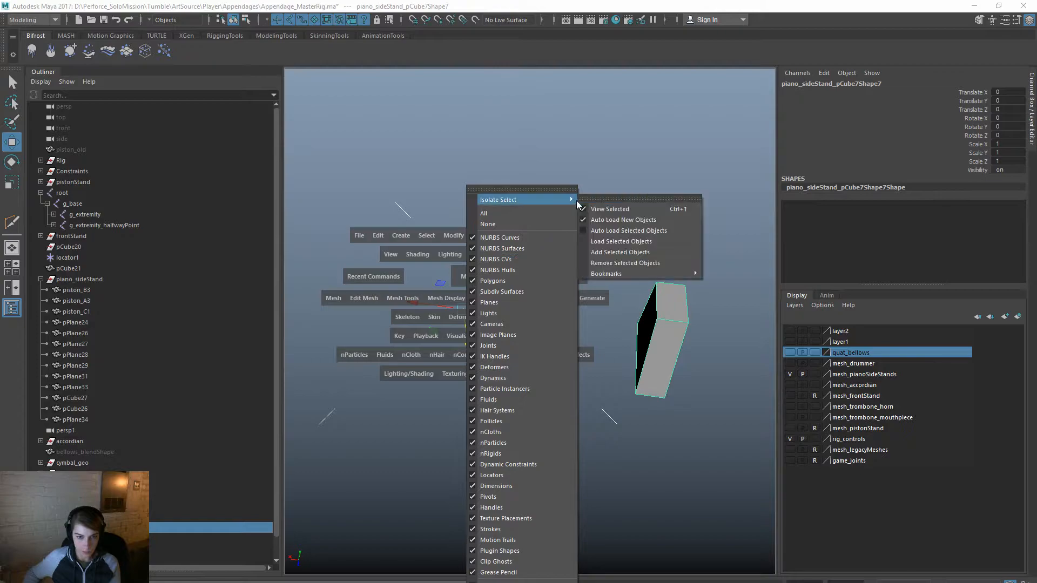
left_click(626, 215)
key("space")
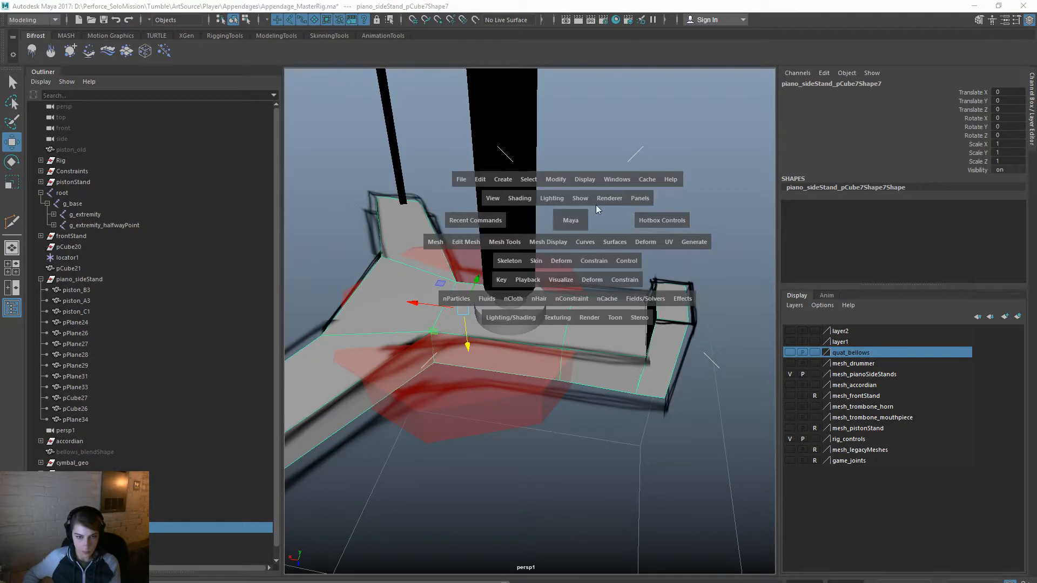
left_click(580, 198)
mouse_move(648, 201)
left_click(712, 209)
left_click(759, 224)
key("ctrl+z")
Step: Select the hidden interior face where the stand body meets the end block, using face selection
left_click_drag(585, 377, 527, 248, "alt")
key("F11")
left_click(591, 298)
left_click_drag(591, 299, 639, 337, "alt")
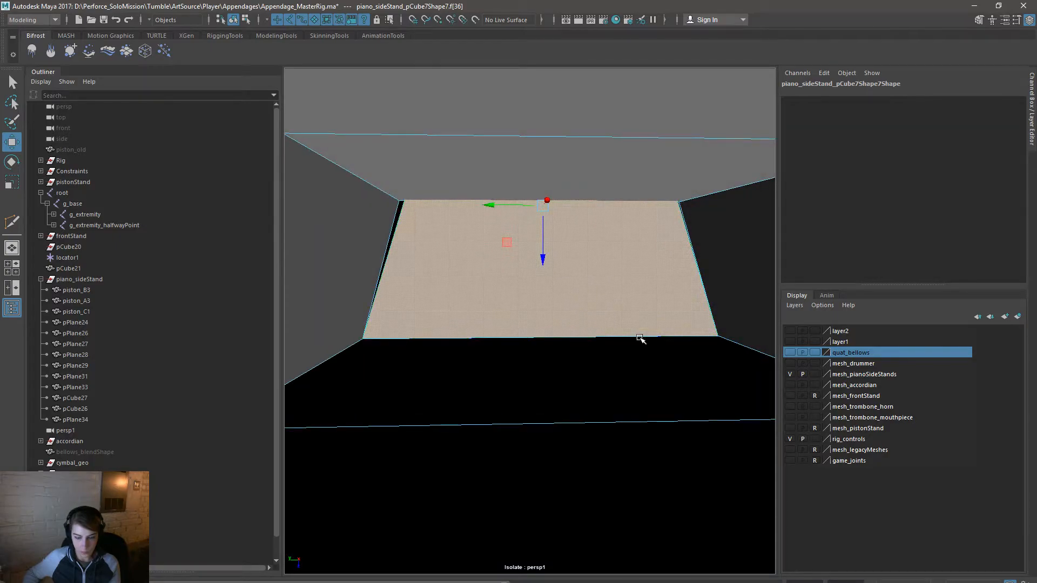
left_click(547, 266)
left_click_drag(612, 303, 489, 313, "alt")
left_click(545, 294)
Step: Switch the mesh to edge selection and select the upper edge of the end block's open inner side
right_click_drag(593, 229, 646, 214)
left_click(681, 220)
right_click(666, 203)
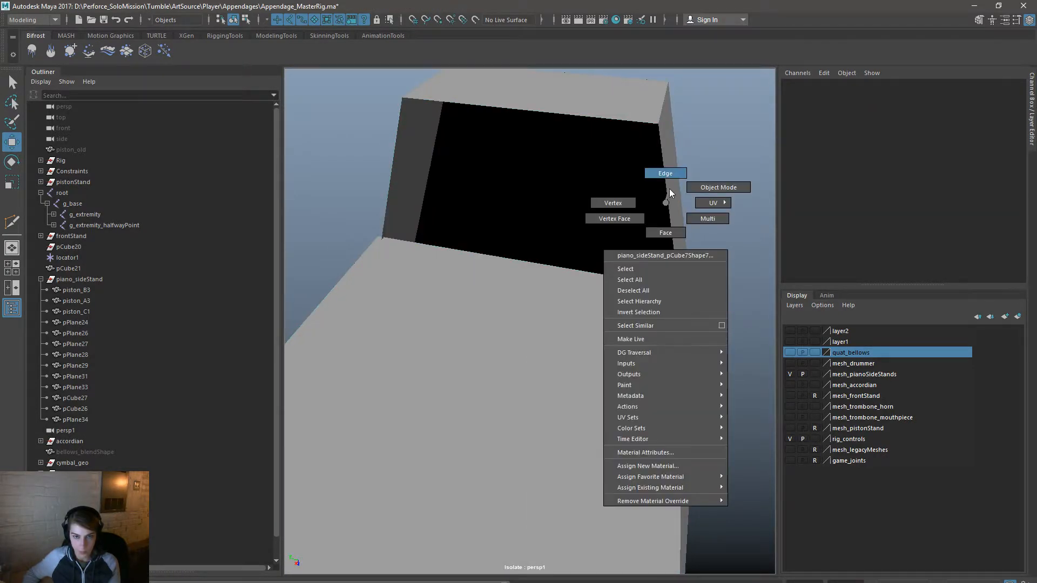
left_click(665, 173)
Step: Extrude the selected upper edge of the end block's open inner side
key("space")
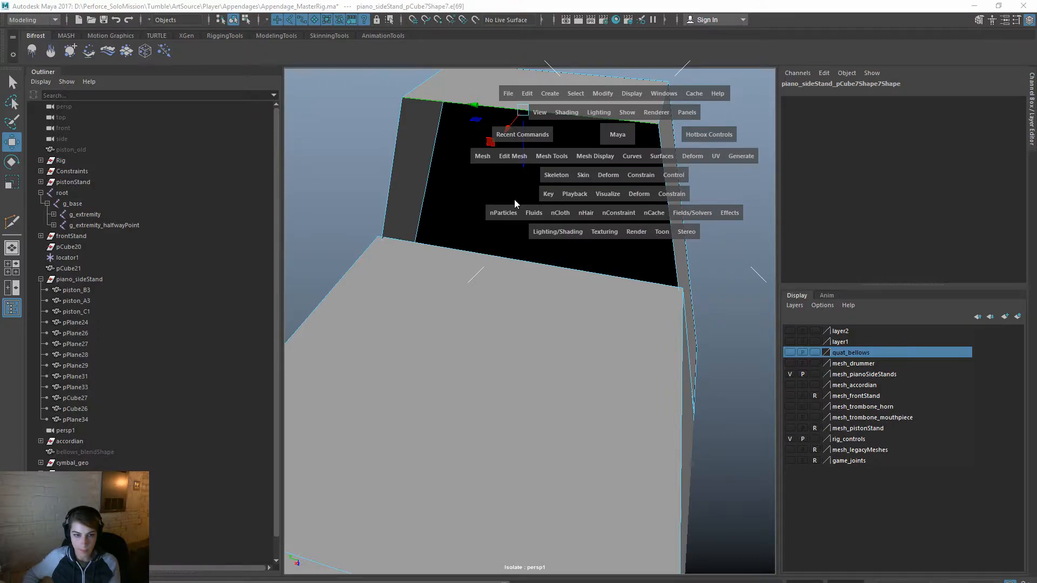
left_click(513, 156)
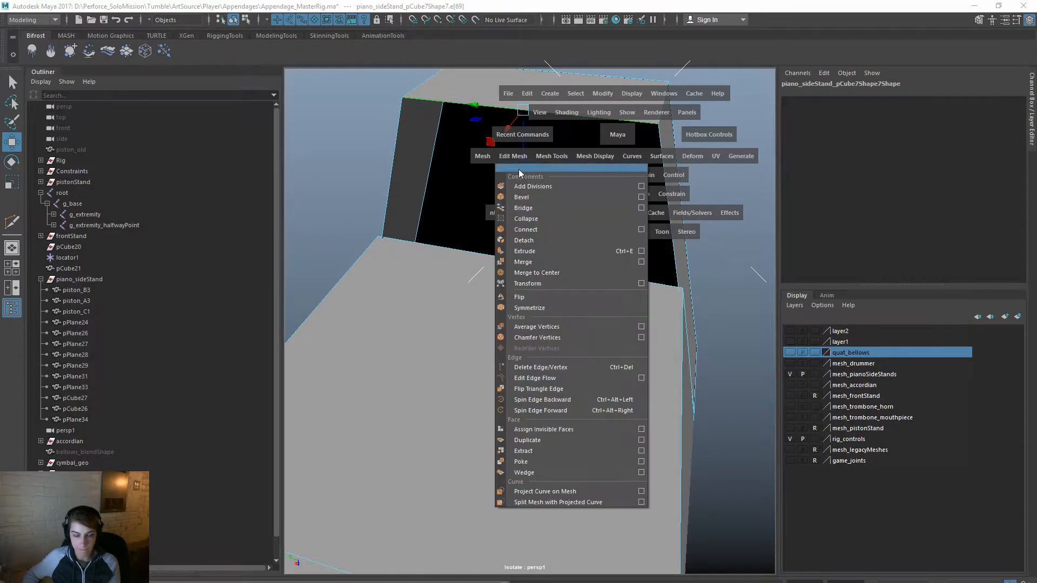
left_click(551, 156)
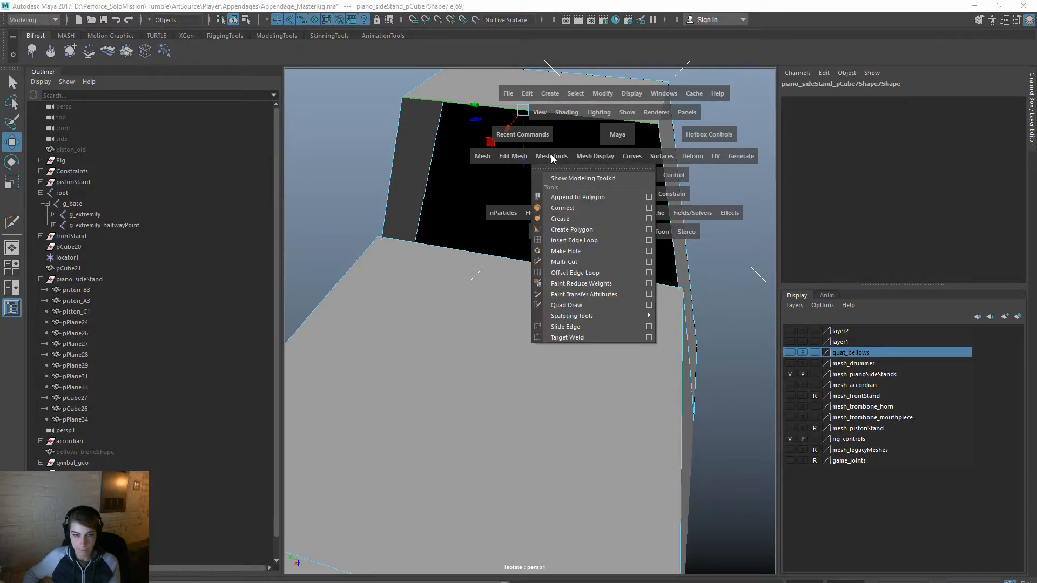
left_click(449, 219)
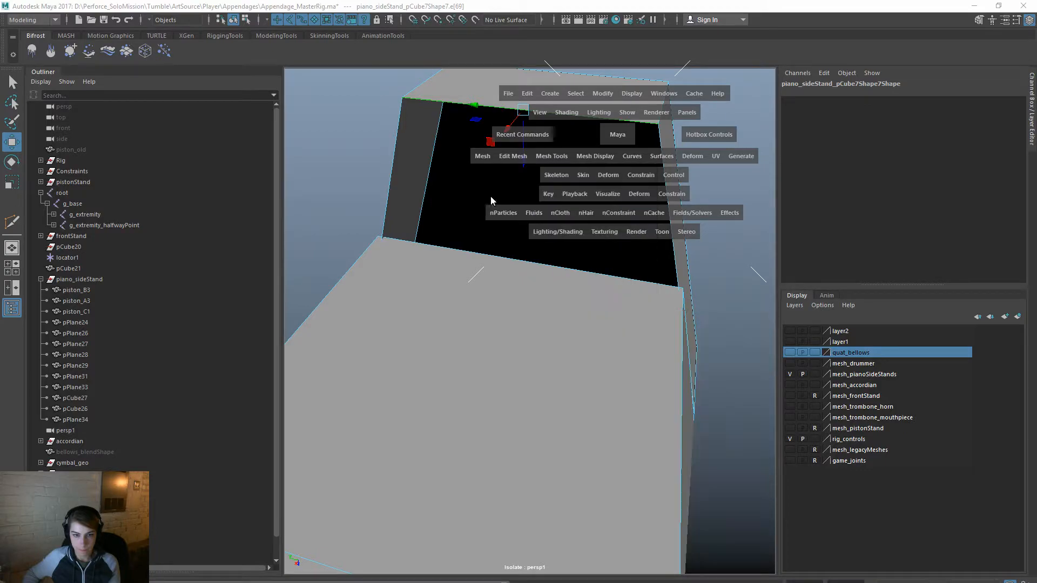
left_click(482, 157)
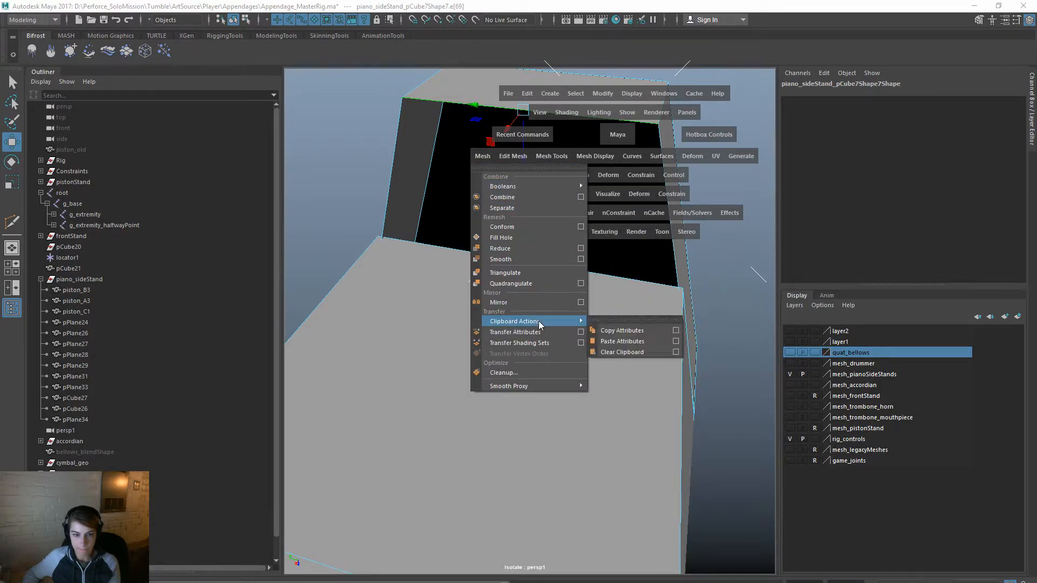
left_click(398, 246)
left_click(508, 157)
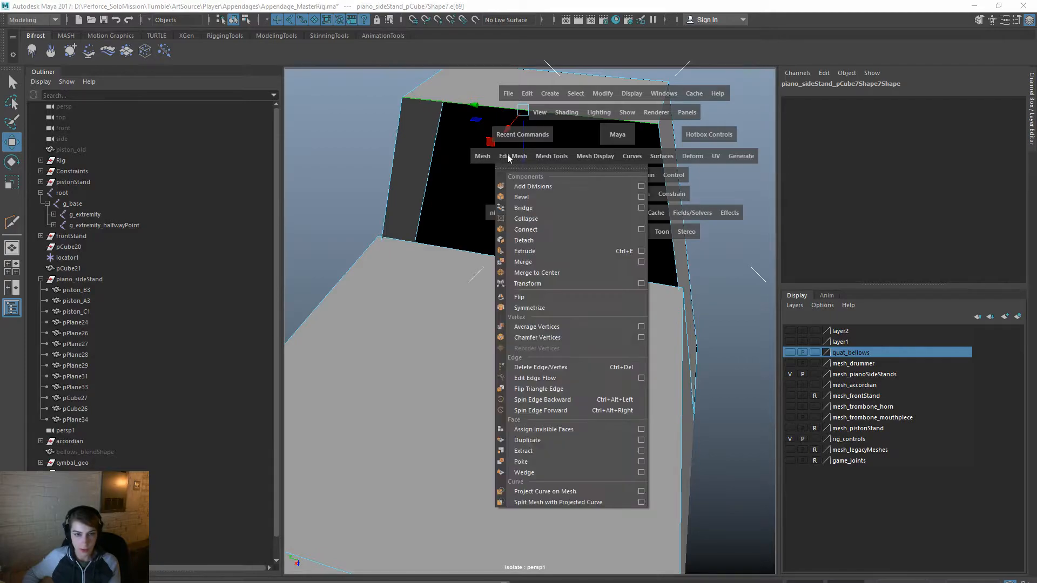
left_click(555, 250)
Step: Snap the extruded edge's two end vertices onto the stand body's upper corners to cover the open inner side
left_click_drag(523, 231, 528, 331, "alt")
right_click_drag(556, 212, 502, 212)
left_click(420, 296)
left_click_drag(420, 296, 519, 347, "alt")
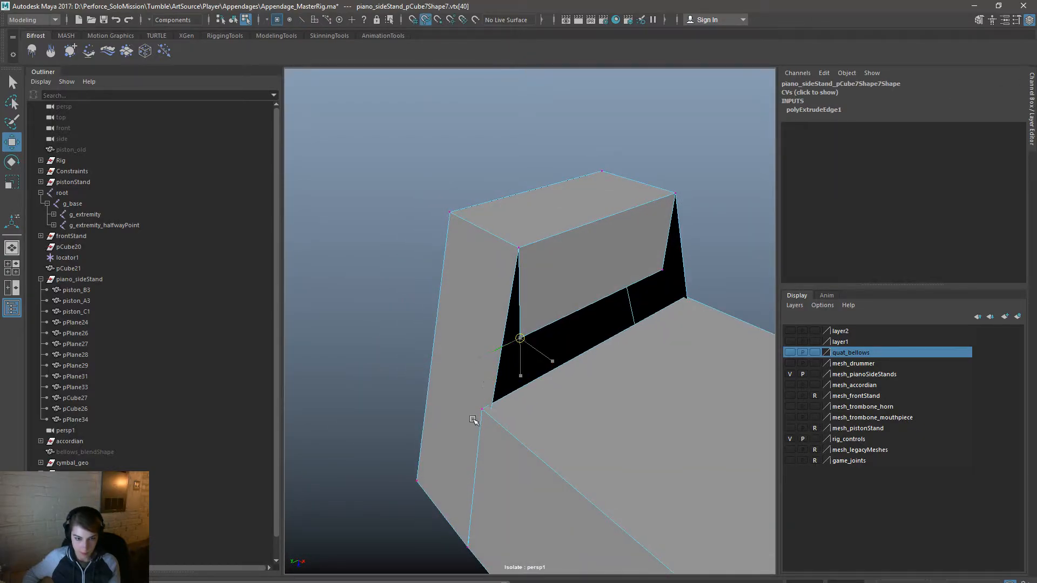
left_click_drag(533, 380, 552, 412, "alt")
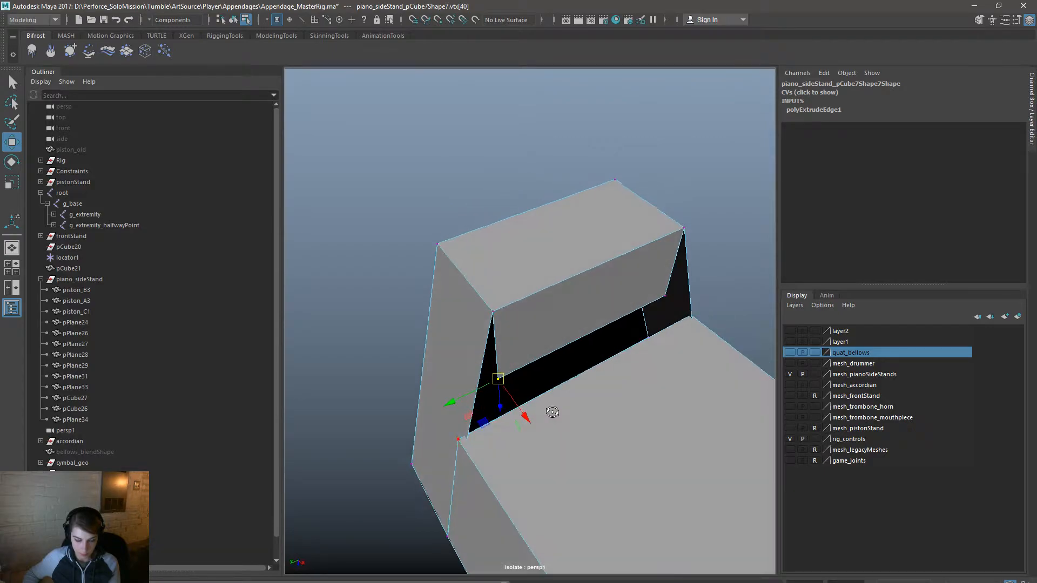
left_click_drag(497, 377, 610, 350)
left_click(591, 304)
key("v")
left_click_drag(548, 298, 635, 361)
Step: Merge the overlapping vertices to center at the corners where the end block meets the stand body
left_click_drag(678, 393, 637, 382, "alt")
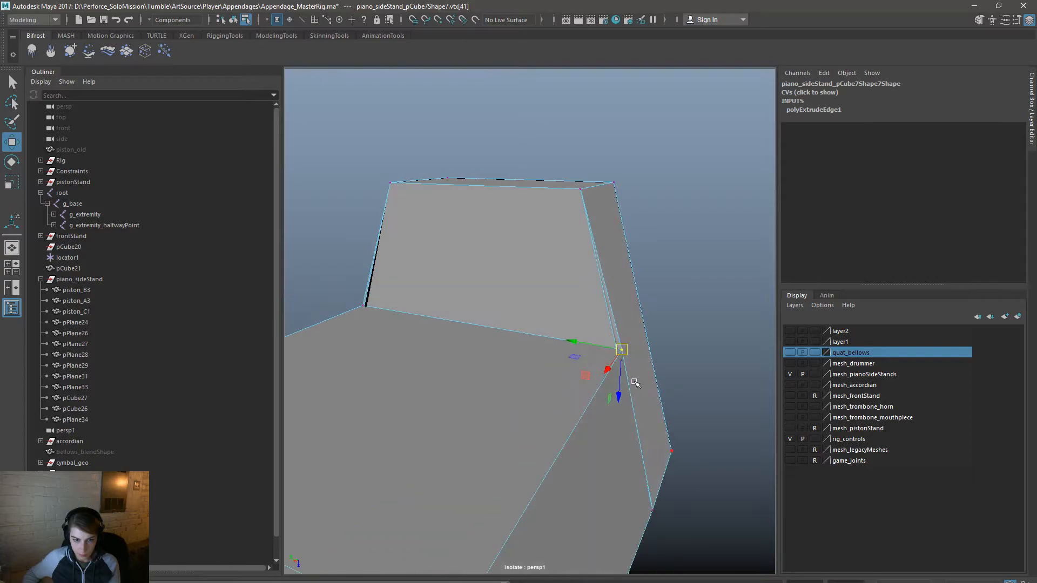
key("space")
left_click(357, 365)
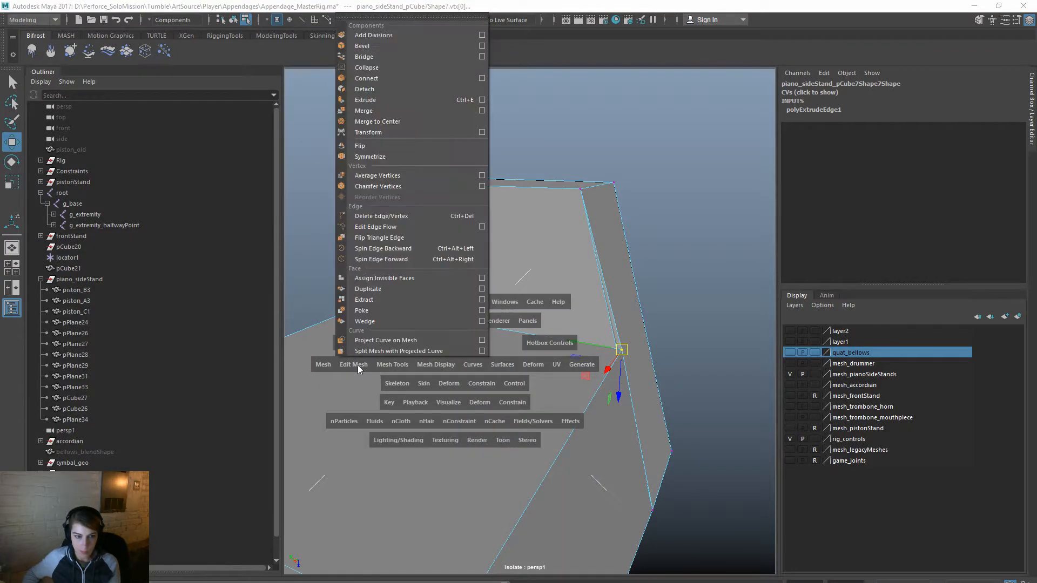
left_click(406, 121)
left_click_drag(407, 122, 626, 361, "alt")
key("g")
left_click_drag(685, 503, 601, 423)
key("g")
Step: Slide the bottom seam vertices slightly along the X axis toward the end block
mouse_move(675, 397)
left_mouse_down("alt")
mouse_move(553, 407)
mouse_move(665, 396)
left_mouse_up("alt")
left_click_drag(641, 440, 620, 445)
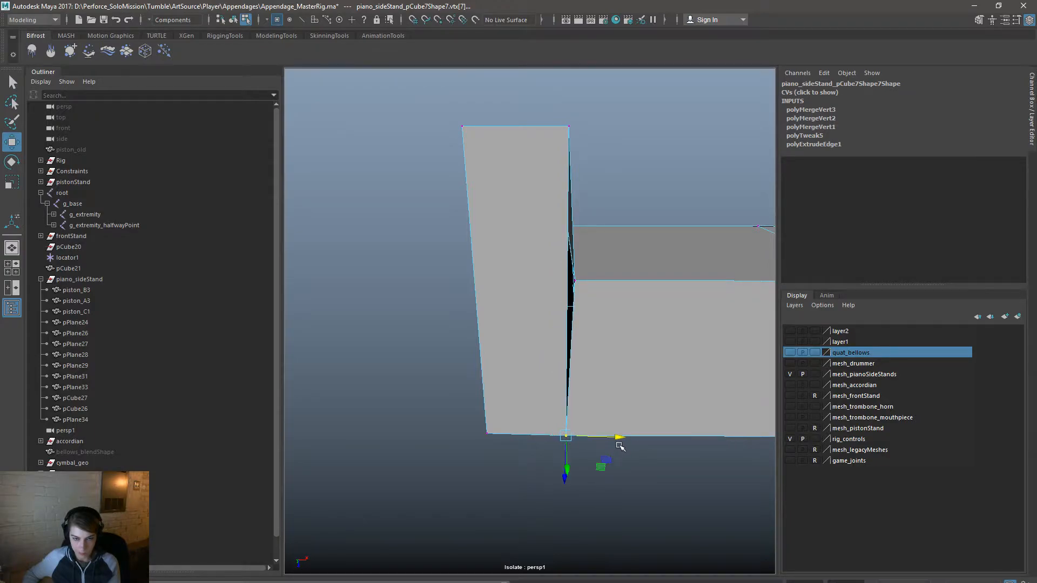
left_click_drag(534, 378, 492, 370, "alt")
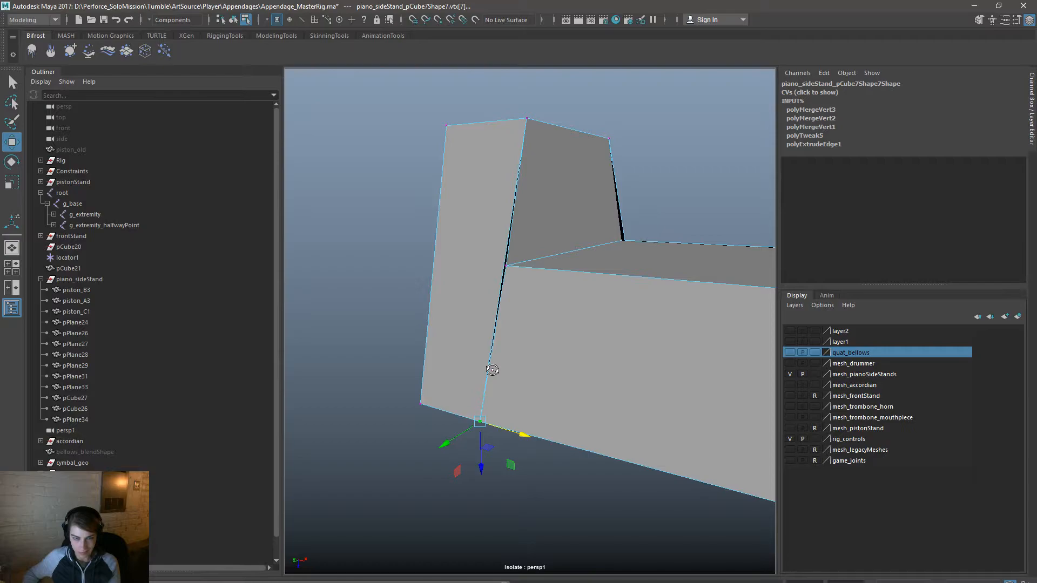
left_click_drag(492, 370, 508, 371, "alt")
right_click_drag(470, 328, 510, 329, "alt")
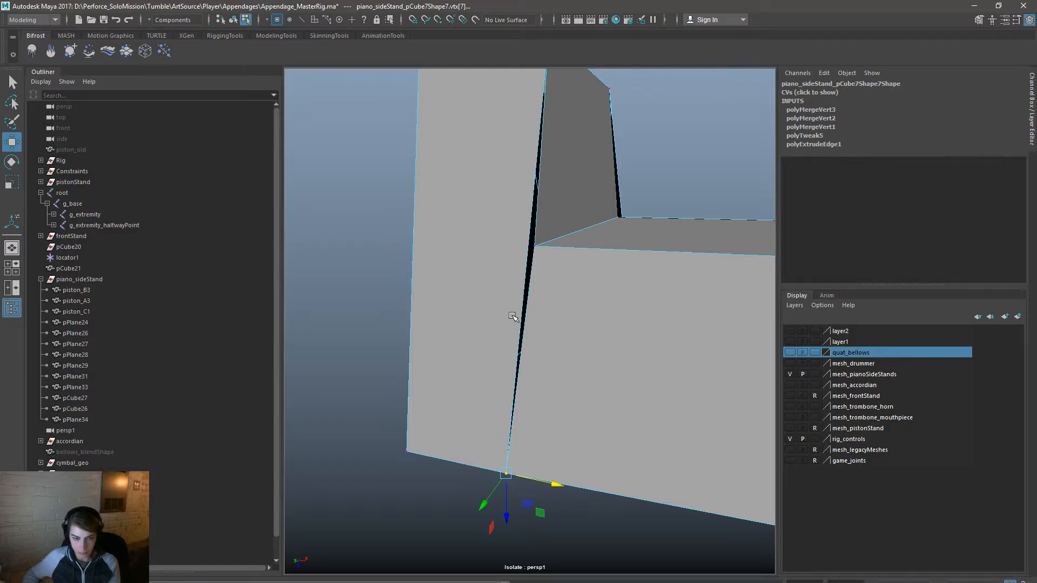
Step: Cut the end block's side face with Multi-Cut from its outer bottom corner to the inner edge beside the stand body's upper corner
key("space")
left_click_drag(449, 301, 491, 408)
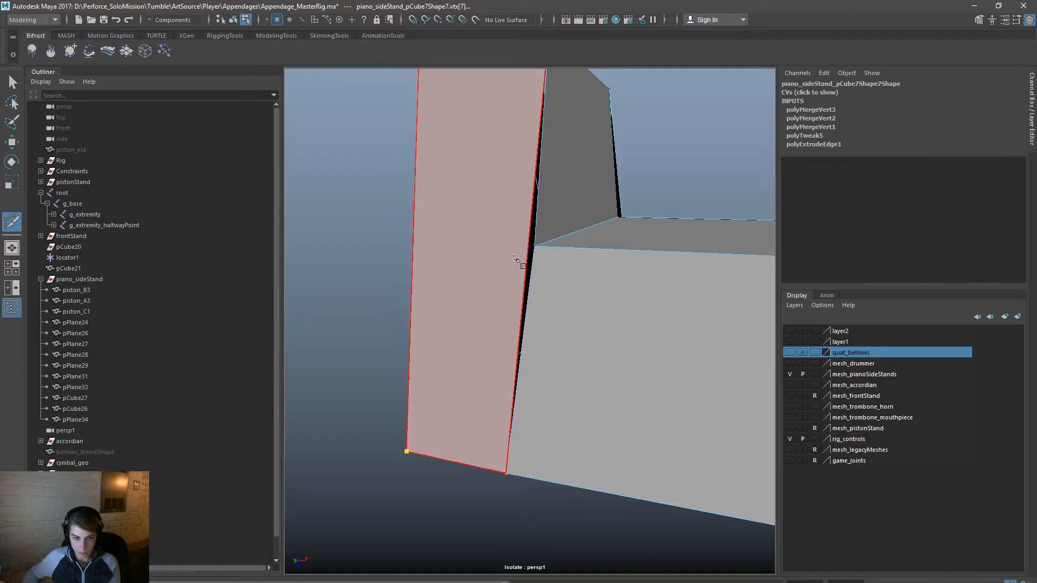
left_click(530, 245)
right_click(530, 244)
Step: Make the matching diagonal cut on the end block's opposite side face, undoing the misplaced cut points
mouse_move(639, 253)
left_mouse_down("alt")
mouse_move(488, 272)
mouse_move(495, 287)
left_mouse_up("alt")
left_click(498, 291)
key("ctrl+z")
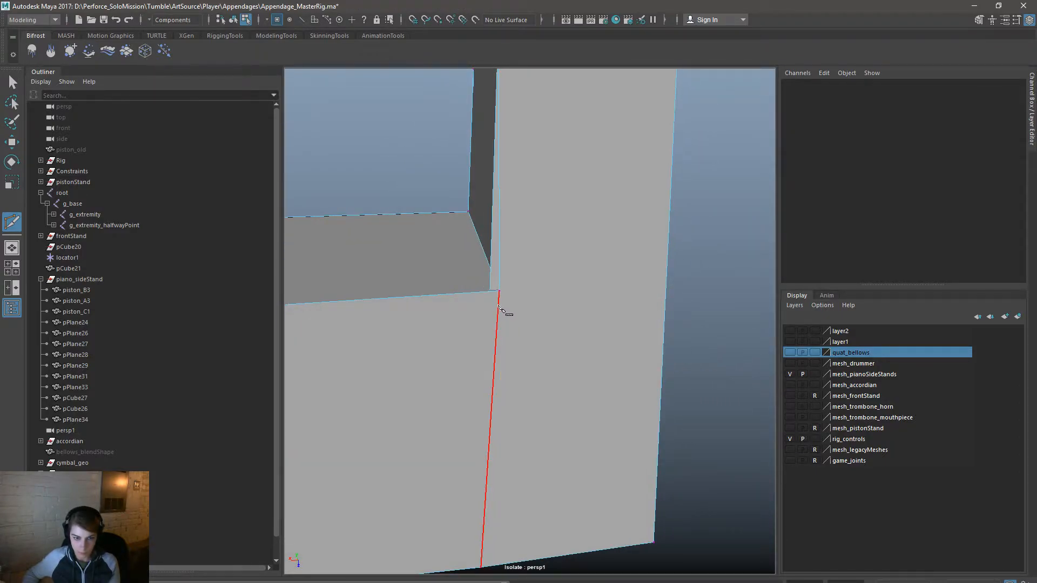
left_click(494, 283)
key("ctrl+z")
key("ctrl+z")
left_click(496, 226)
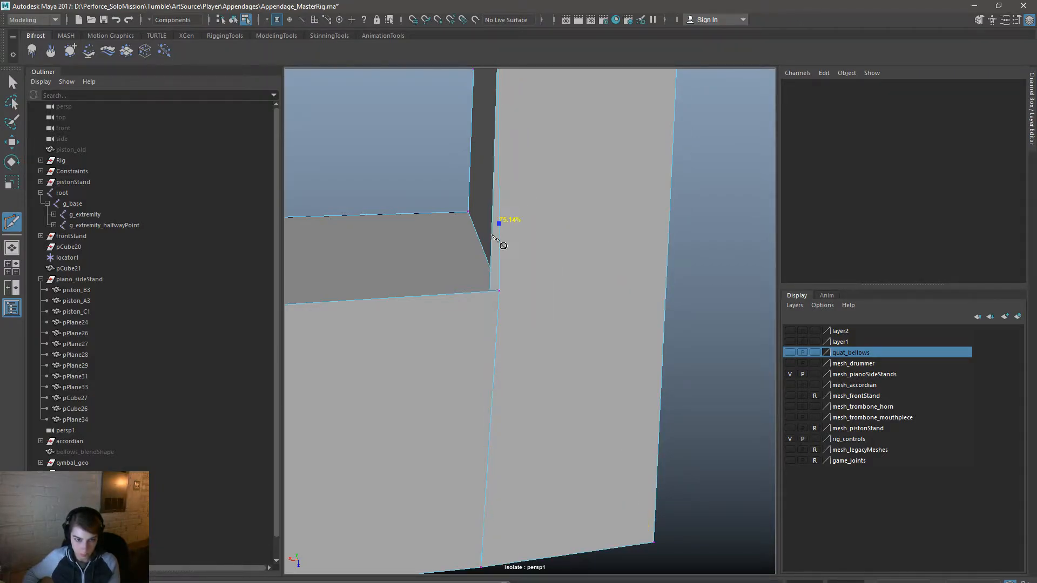
key("ctrl+z")
scroll(458, 264, "up", 2)
left_click_drag(457, 264, 500, 260, "alt")
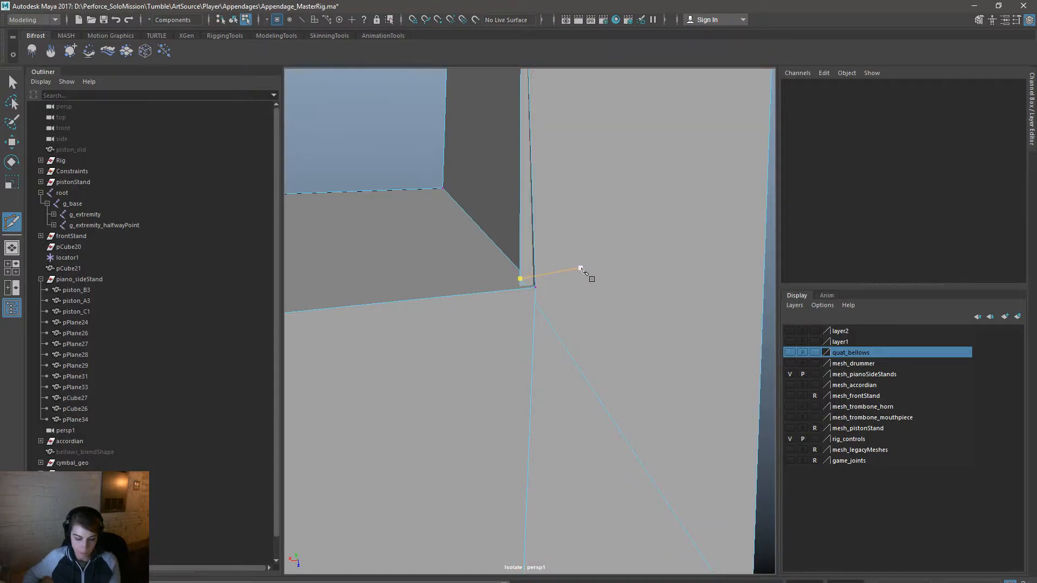
Step: Snap the new cut vertex onto the stand body's upper corner and merge the overlapping vertices there to center
key("w")
left_click(520, 278)
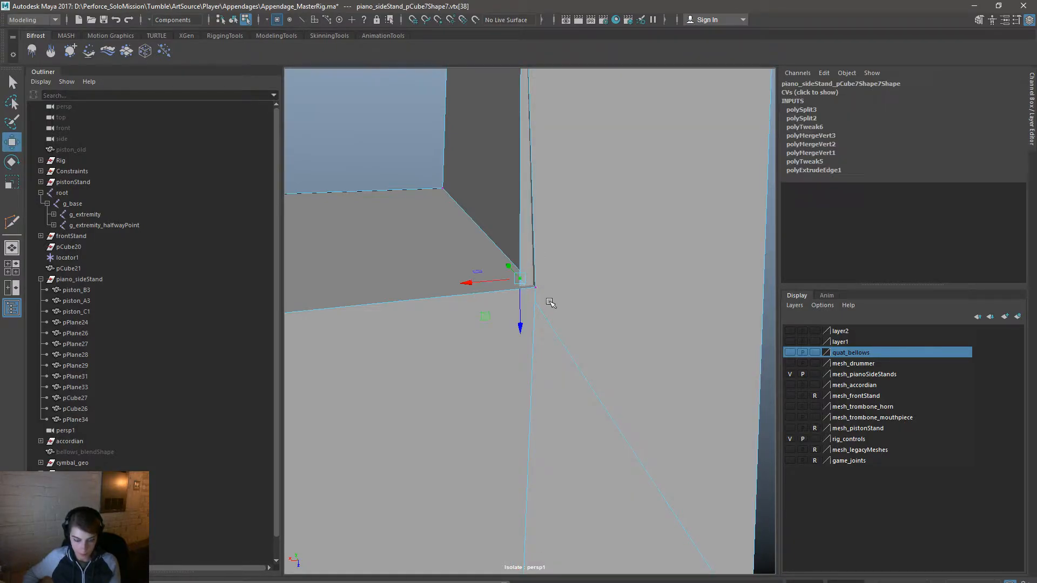
key("v")
left_click_drag(508, 266, 542, 297)
left_click_drag(582, 345, 515, 272)
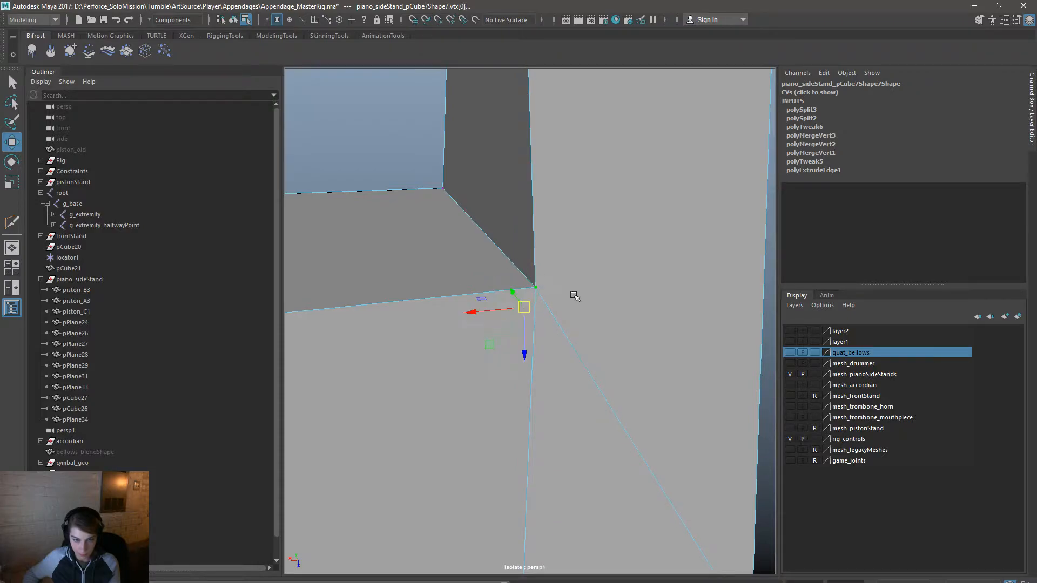
right_click_drag(600, 300, 541, 298, "alt")
left_click_drag(541, 299, 647, 303, "alt")
key("space")
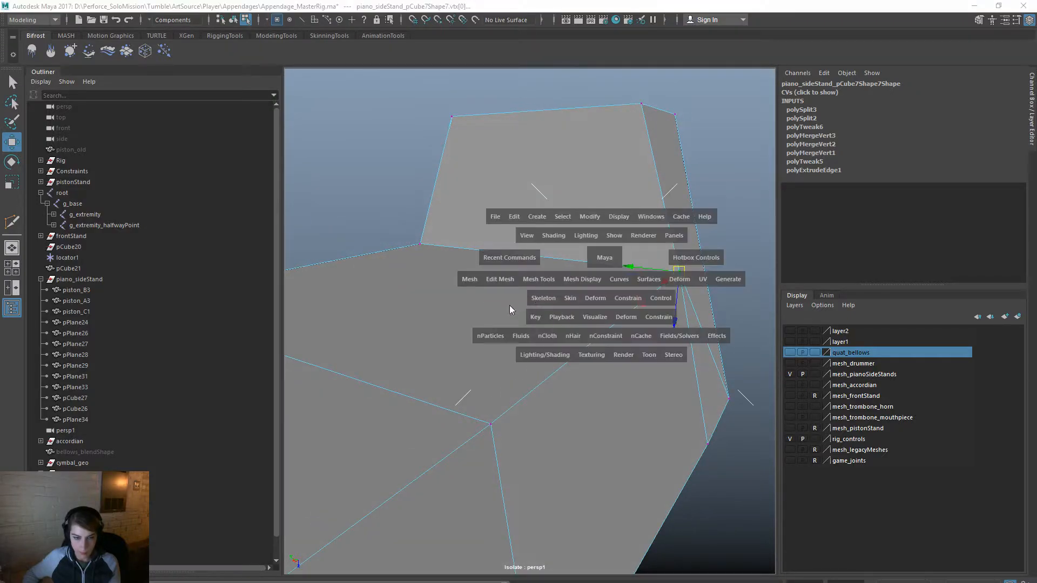
left_click_drag(538, 281, 549, 392)
Step: Snap the cut vertex on the opposite side to its upper body corner and merge the overlapping vertices
left_click(420, 244)
left_click_drag(420, 244, 574, 291, "alt")
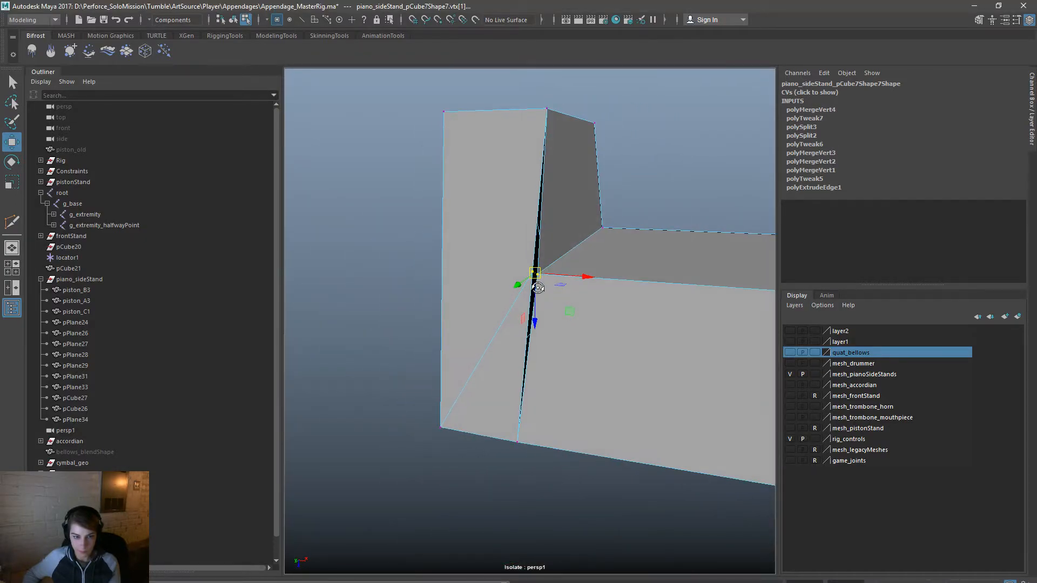
key("g")
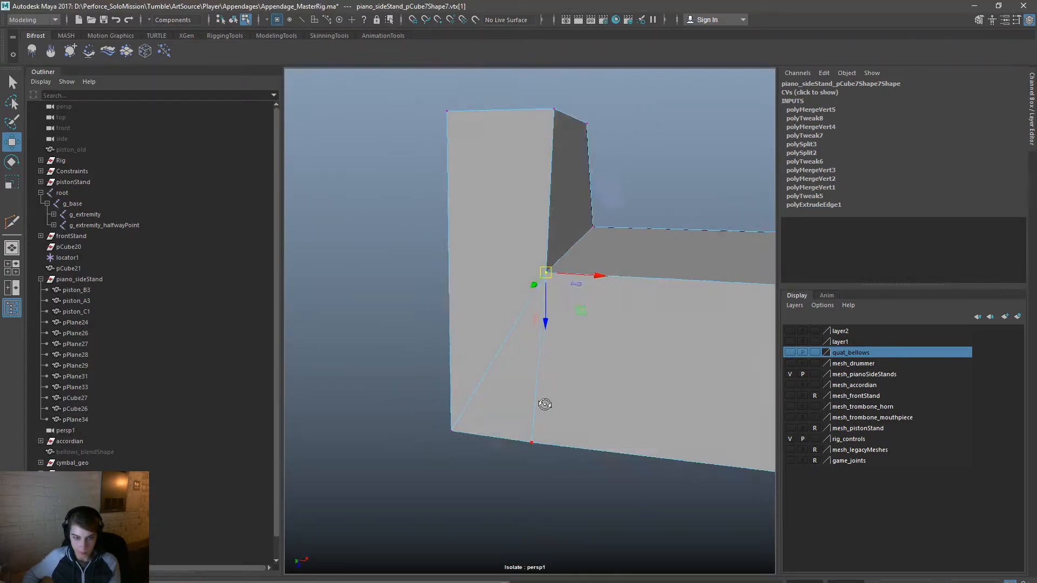
Step: Try to delete the seam edges running around the joint between the end block and the stand body
left_click_drag(540, 405, 622, 378, "alt")
right_click_drag(623, 339, 636, 297)
left_click(609, 365)
left_click_drag(609, 365, 464, 409, "alt")
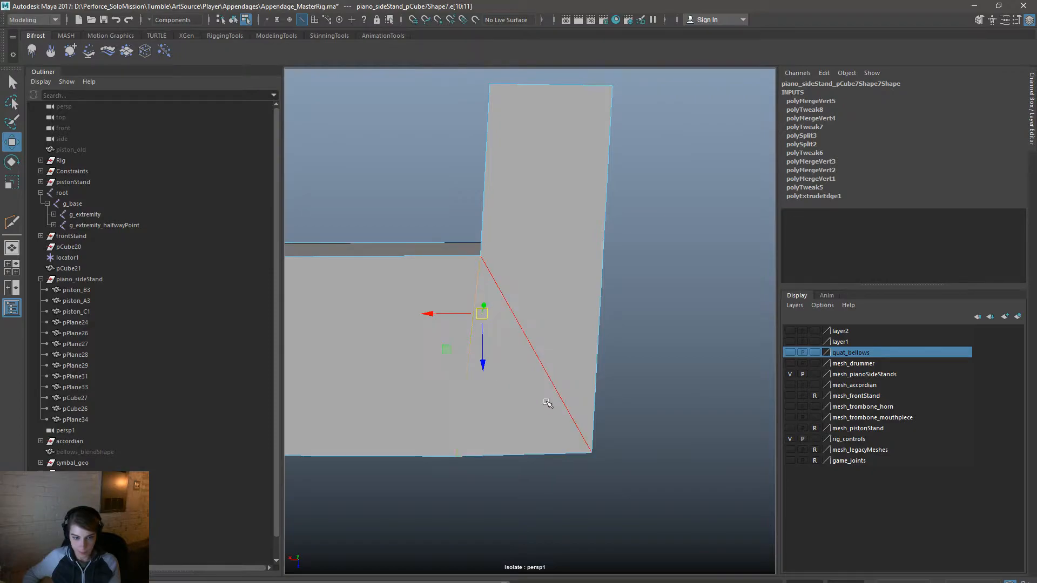
left_click_drag(546, 405, 511, 364, "alt")
left_click(484, 373)
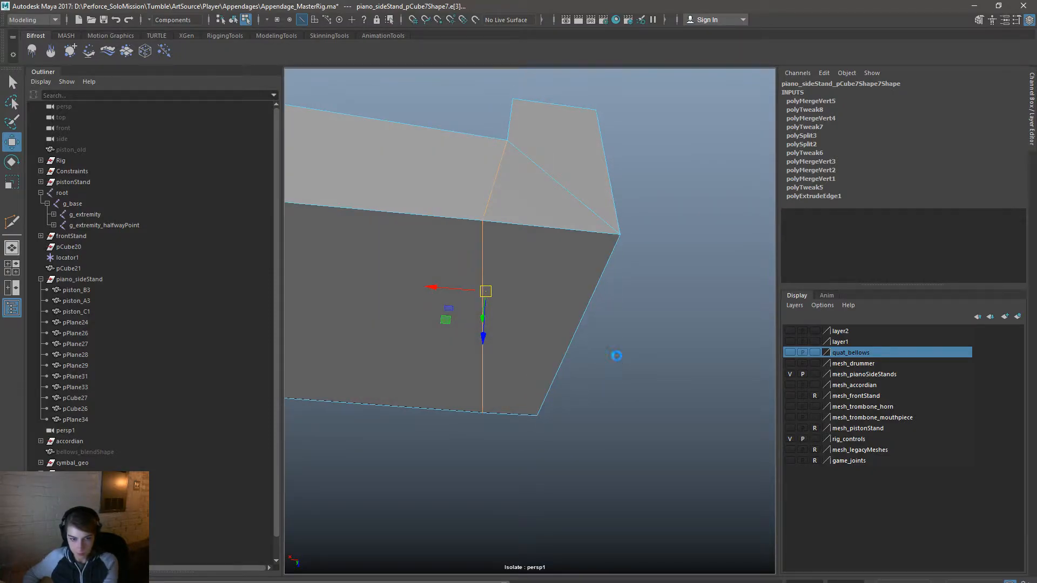
left_click(617, 356)
left_click_drag(543, 317, 658, 343, "alt")
left_click(553, 354)
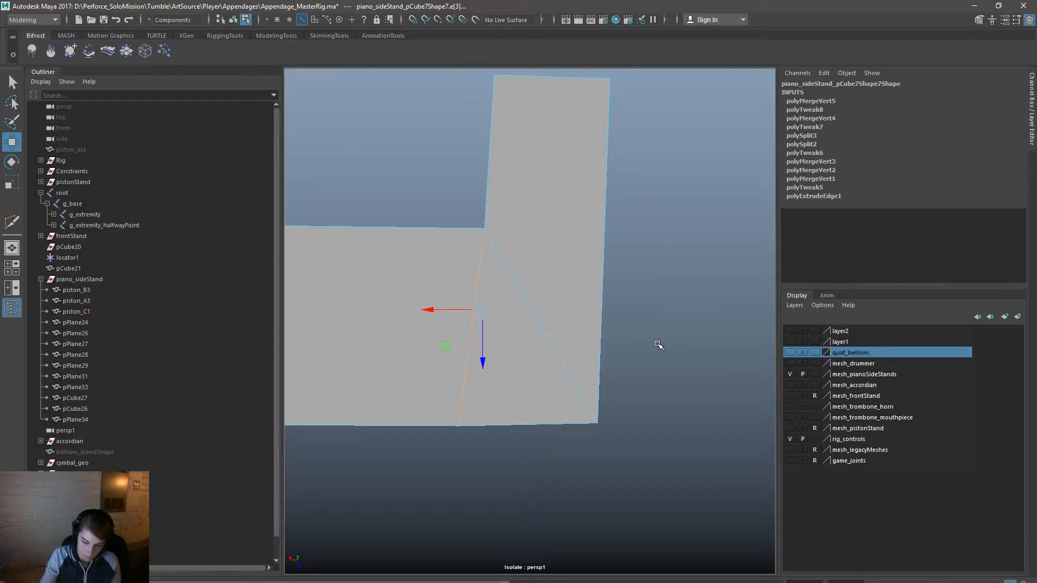
left_click(658, 345)
Step: Return the mesh to object selection and delete its construction history
right_click_drag(539, 340, 595, 322)
key("space")
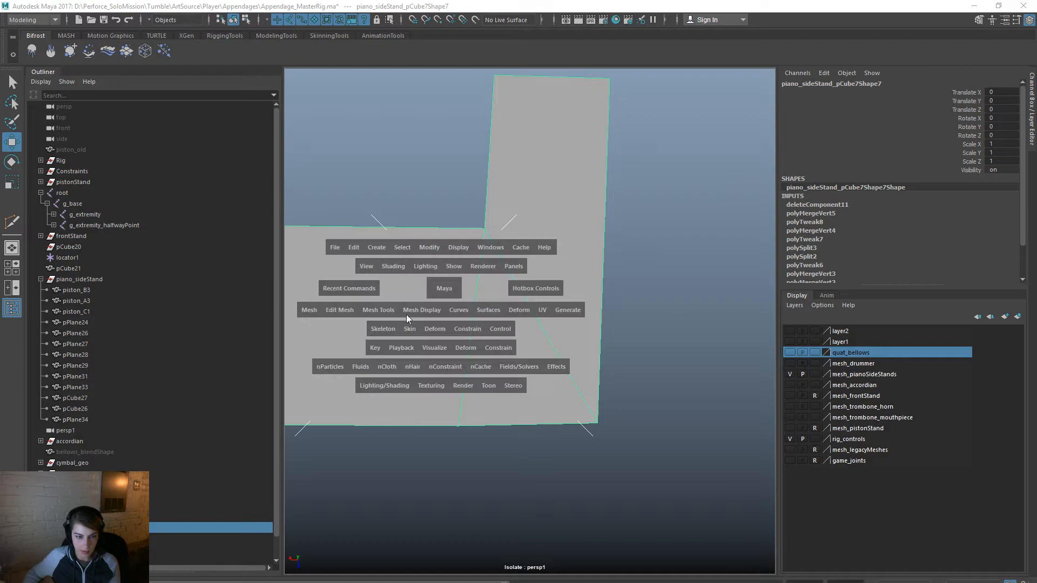
left_click_drag(335, 309, 348, 401)
left_click_drag(359, 245, 540, 389)
Step: Try moving individual edges at the end block joint to test their connection, undoing each move
right_click_drag(532, 283, 530, 258)
left_click(470, 345)
left_click(490, 400)
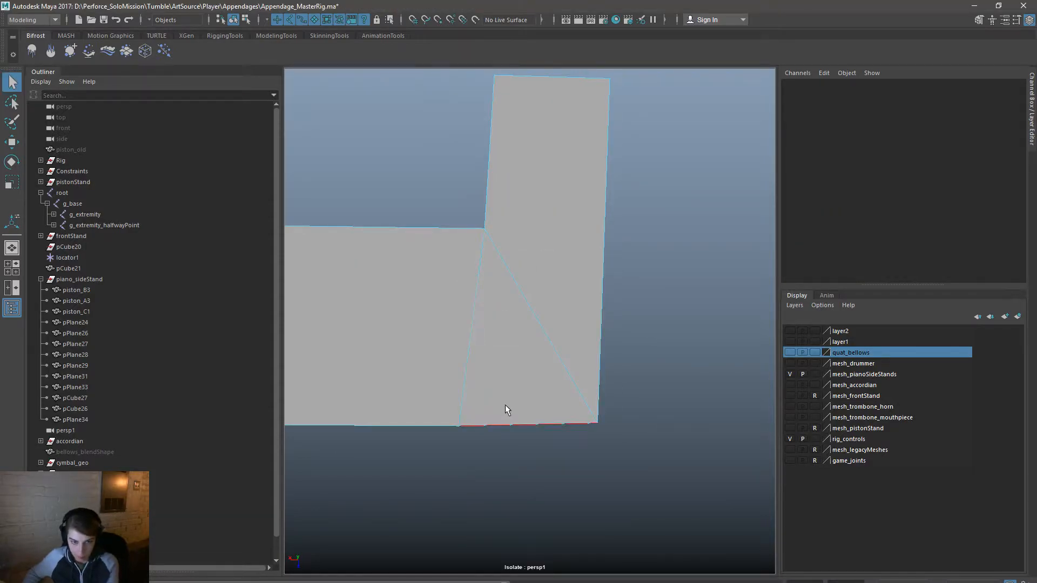
scroll(504, 408, "down", 3)
left_click_drag(487, 462, 478, 499, "alt")
left_click(495, 354)
key("w")
key("ctrl+z")
left_click(499, 231)
left_click_drag(462, 222, 436, 241)
key("ctrl+z")
Step: Switch to vertex selection and merge the vertices at the seam's bottom corner to center
left_click_drag(504, 412, 755, 460, "alt")
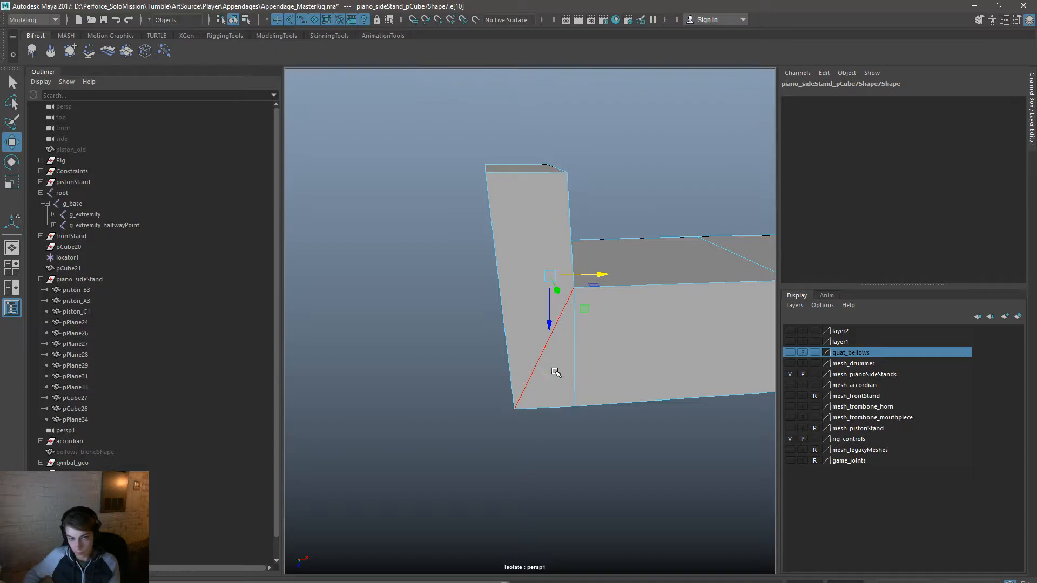
left_click(576, 374)
scroll(619, 415, "up", 4)
mouse_move(654, 369)
left_mouse_down()
mouse_move(674, 368)
mouse_move(638, 361)
mouse_move(652, 357)
left_mouse_up()
right_click_drag(656, 313, 613, 314)
left_click_drag(657, 522, 579, 444)
key("space")
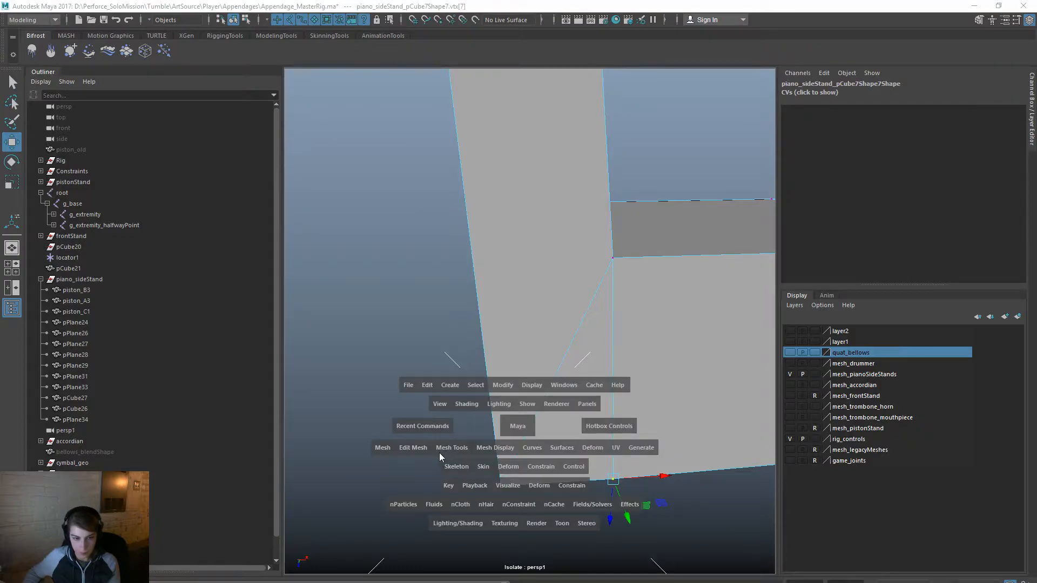
left_click(413, 447)
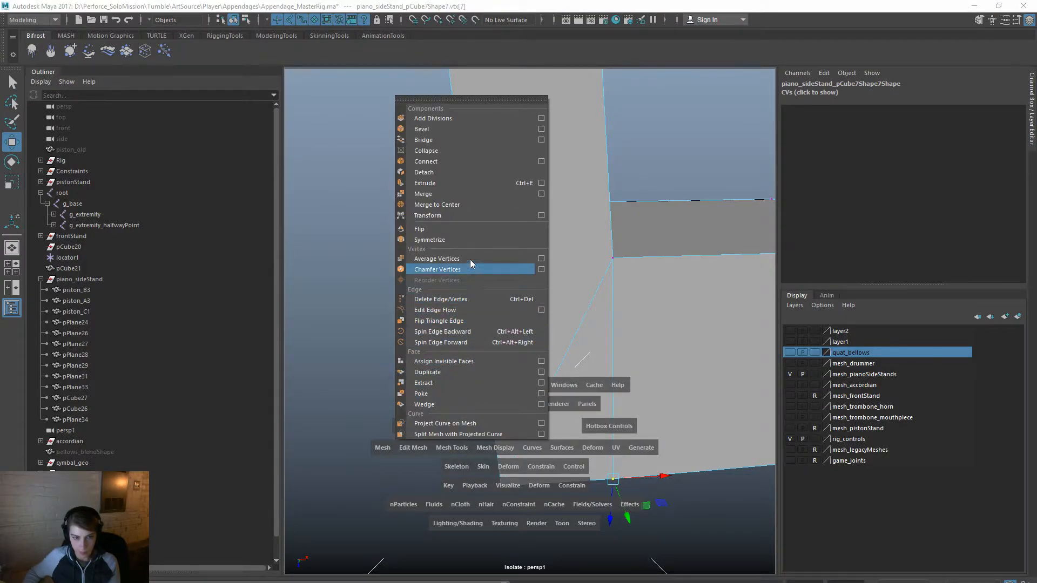
left_click(459, 205)
Step: Repeat Merge to Center on the vertices at the seam's other bottom corner and at both upper inner corners
left_click_drag(595, 469, 597, 412, "alt")
left_click_drag(597, 491, 556, 428)
key("g")
left_click_drag(585, 361, 617, 364, "alt")
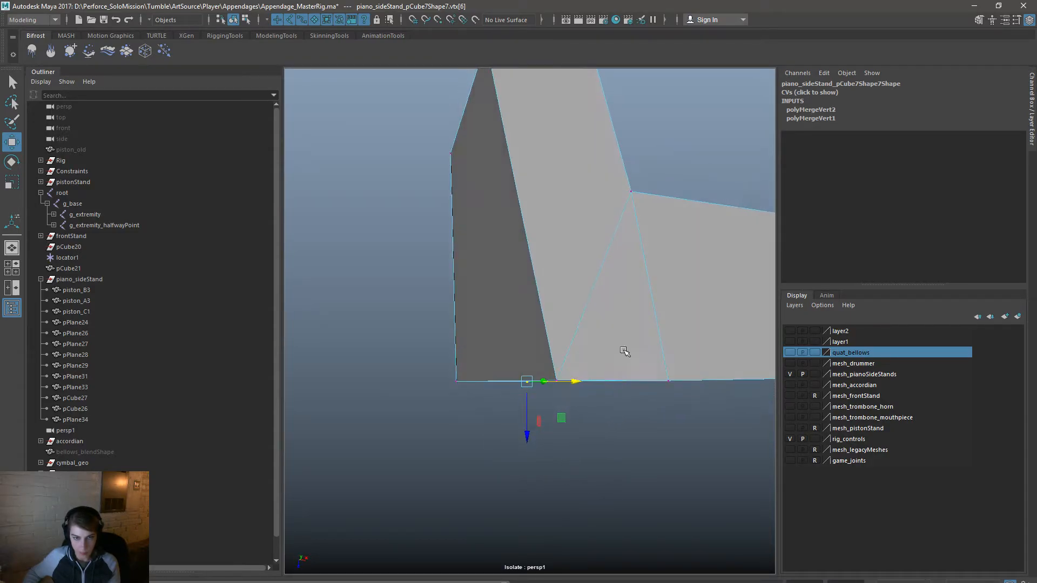
left_click_drag(643, 185, 611, 215)
key("g")
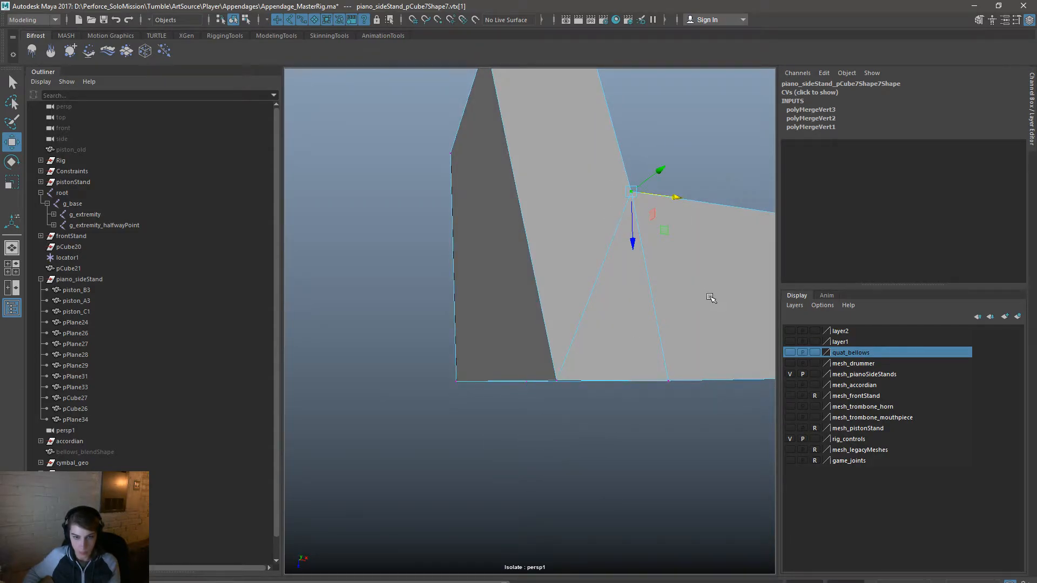
left_click_drag(709, 294, 591, 357, "alt")
left_click_drag(739, 242, 738, 242)
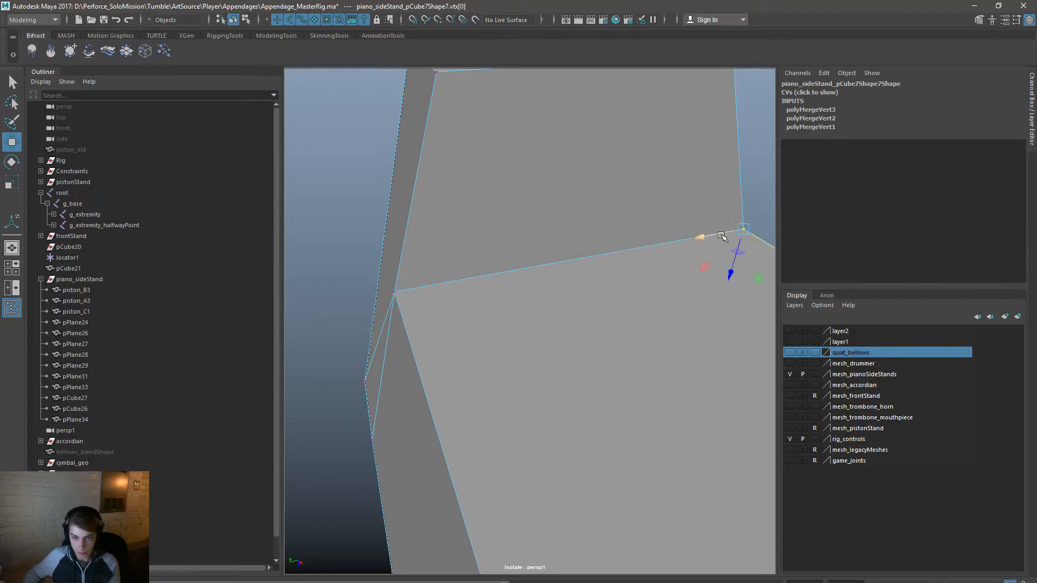
key("g")
Step: Select the seam edges across the side and underside of the joint, delete them, and undo the deletion
right_click_drag(618, 262, 671, 248)
left_click_drag(381, 396, 475, 456, "alt")
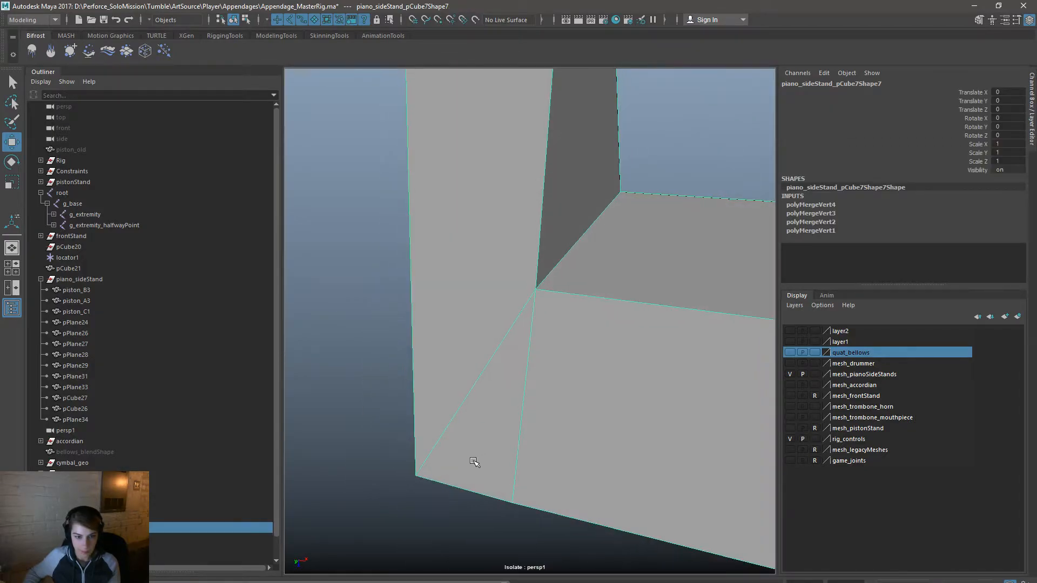
left_click(474, 511)
mouse_move(529, 340)
right_mouse_down()
mouse_move(542, 331)
mouse_move(528, 319)
right_mouse_up()
left_click(525, 326)
left_click_drag(532, 424, 610, 419, "alt")
key("Delete")
key("ctrl+z")
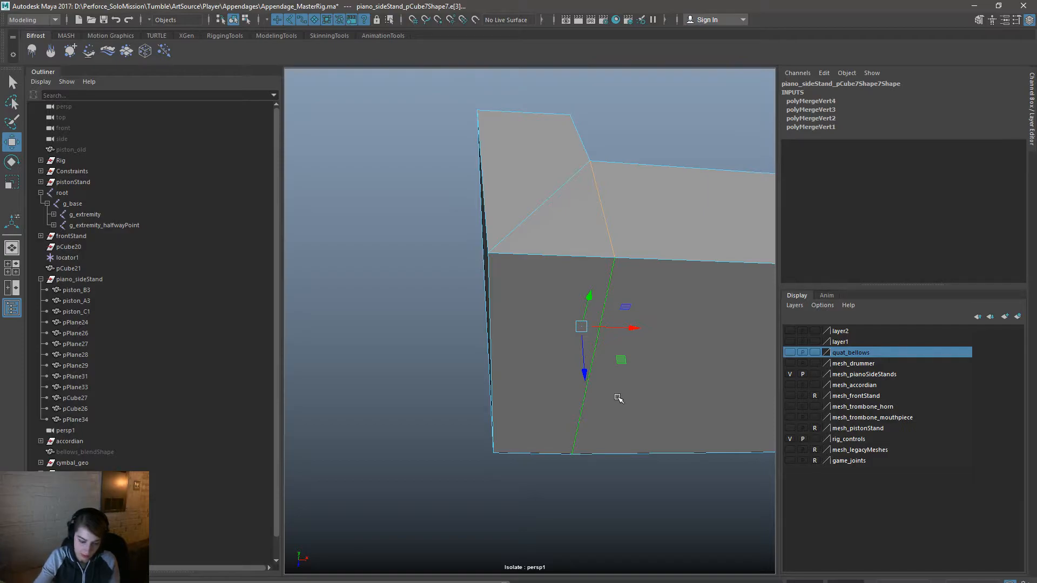
Step: Delete the seam edges across the side and underside of the end block joint, and return to object selection
key("Delete")
left_click_drag(618, 398, 655, 292, "alt")
left_click_drag(630, 373, 631, 357, "alt")
left_click_drag(662, 473, 565, 296)
key("Delete")
right_click(596, 305)
right_click_drag(596, 306, 649, 290)
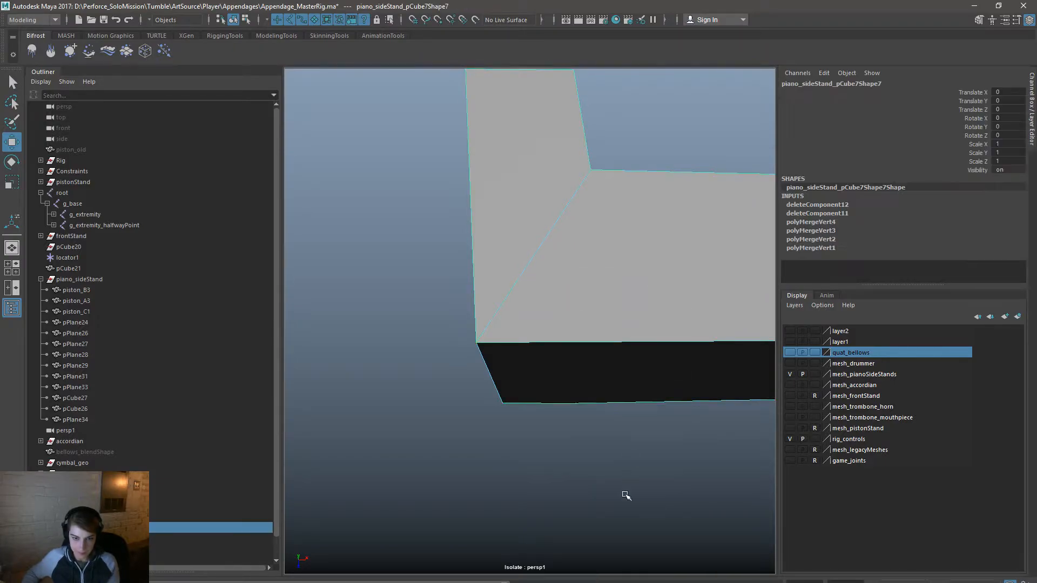
Step: Try to delete the leftover seam edge on the opposite side of the end block joint
left_click(624, 495)
scroll(629, 396, "down", 8)
left_click_drag(769, 304, 755, 340, "alt")
right_click_drag(610, 385, 691, 409, "alt")
left_click_drag(438, 441, 671, 443, "alt")
left_click_drag(575, 439, 601, 443, "alt")
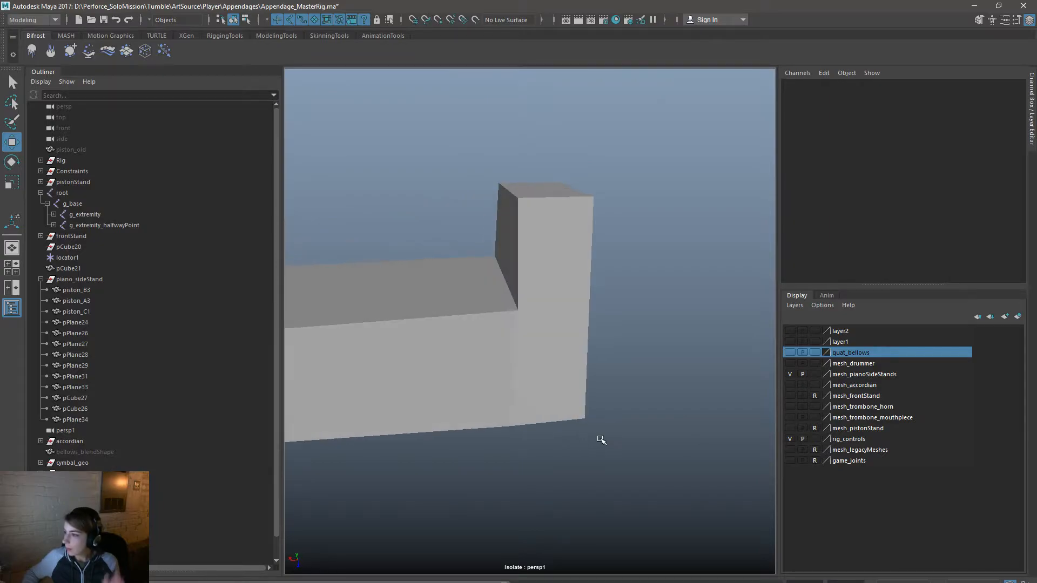
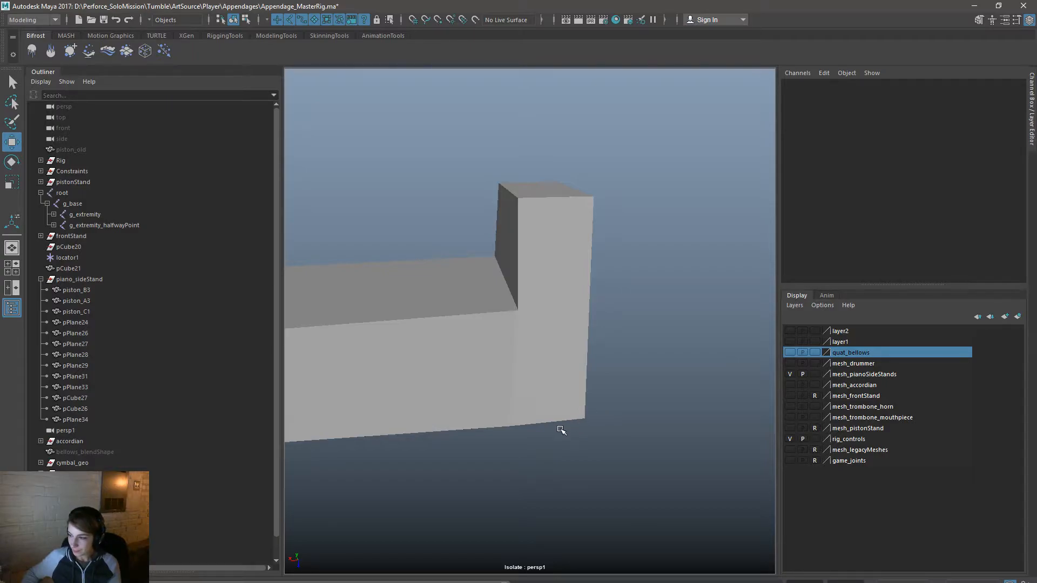
left_click(576, 421)
left_click_drag(578, 431, 606, 423, "alt")
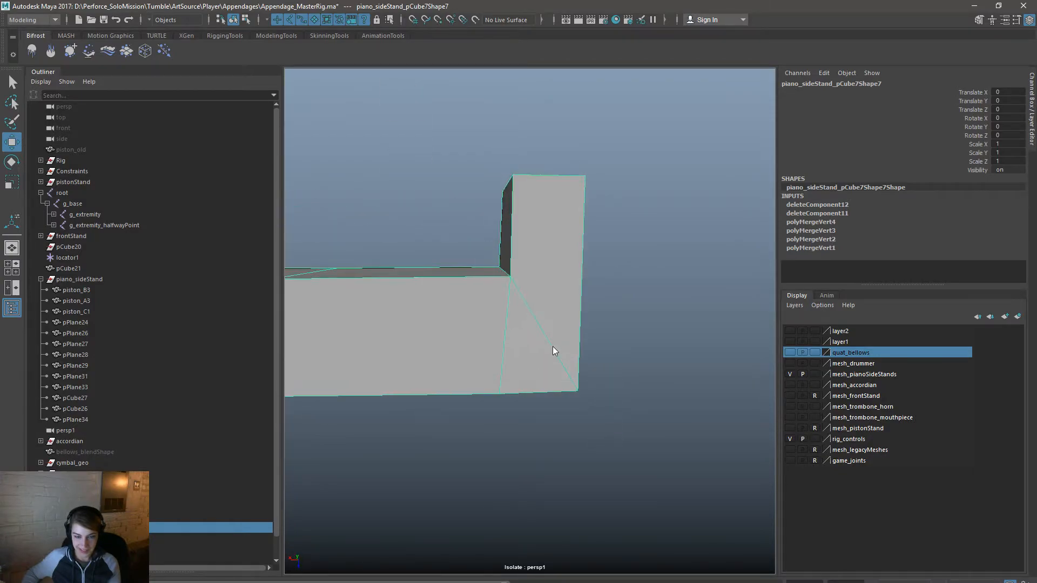
right_click_drag(553, 352, 530, 326)
left_click(507, 359)
key("Delete")
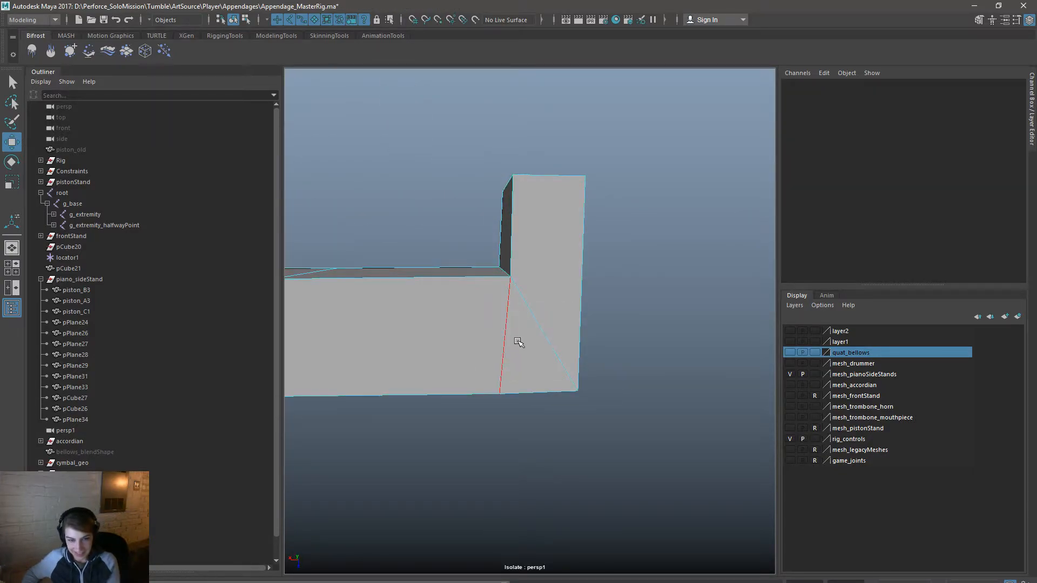
Step: Select the vertices at the joint's inner corner above the leftover seam edge and merge them to center
scroll(515, 341, "up", 2)
left_click_drag(516, 341, 548, 347, "alt")
right_click_drag(564, 277, 519, 276)
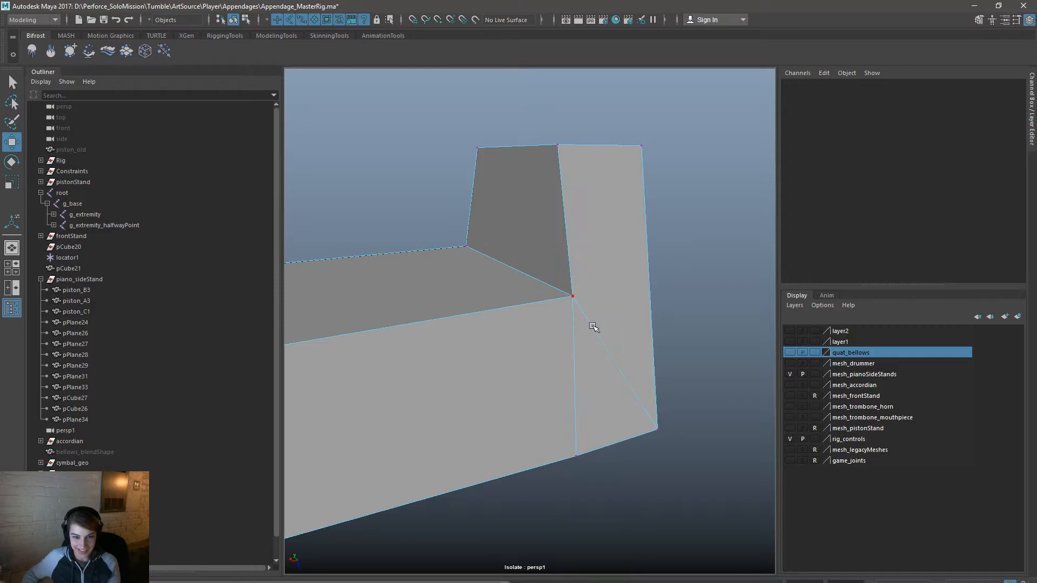
left_click_drag(592, 325, 538, 269)
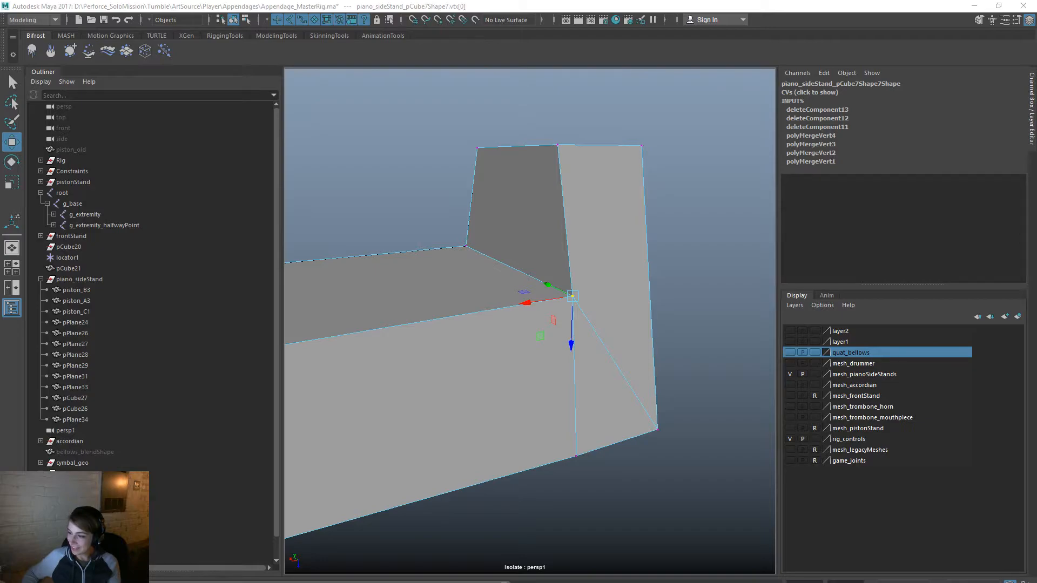
left_click_drag(618, 434, 602, 429, "alt")
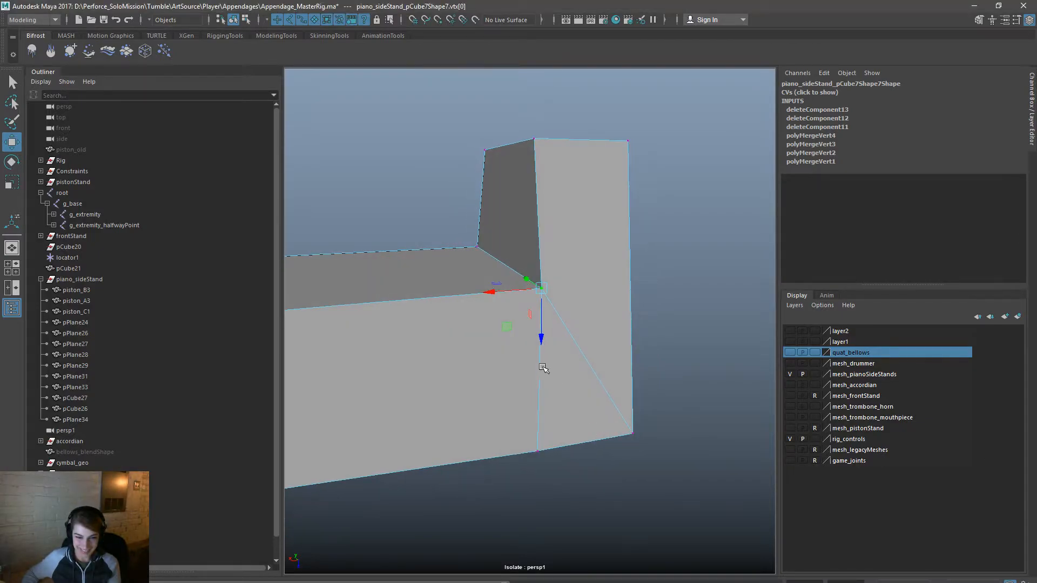
left_click_drag(559, 249, 709, 306, "alt")
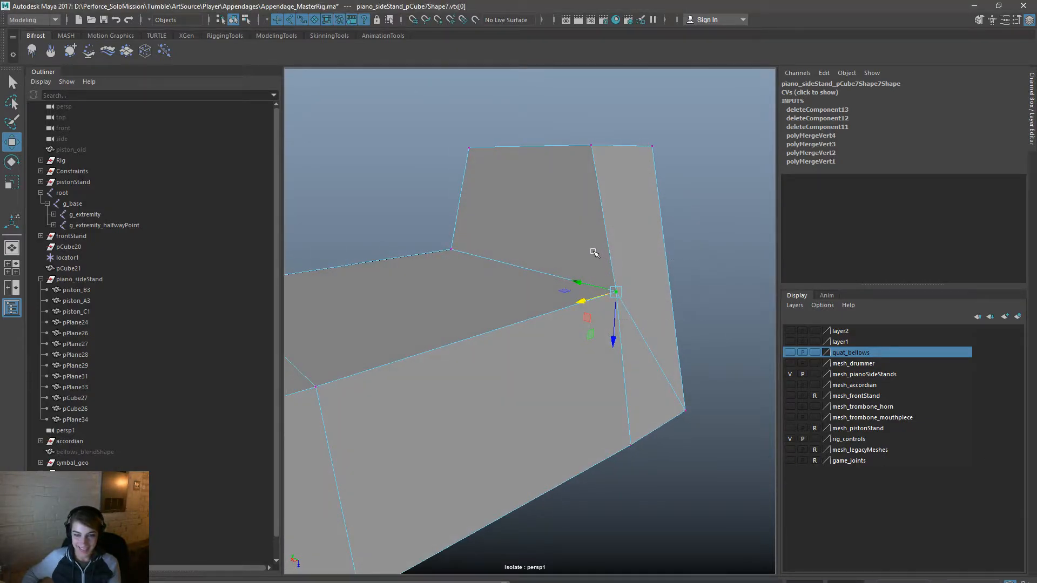
key("space")
left_click_drag(462, 283, 506, 399)
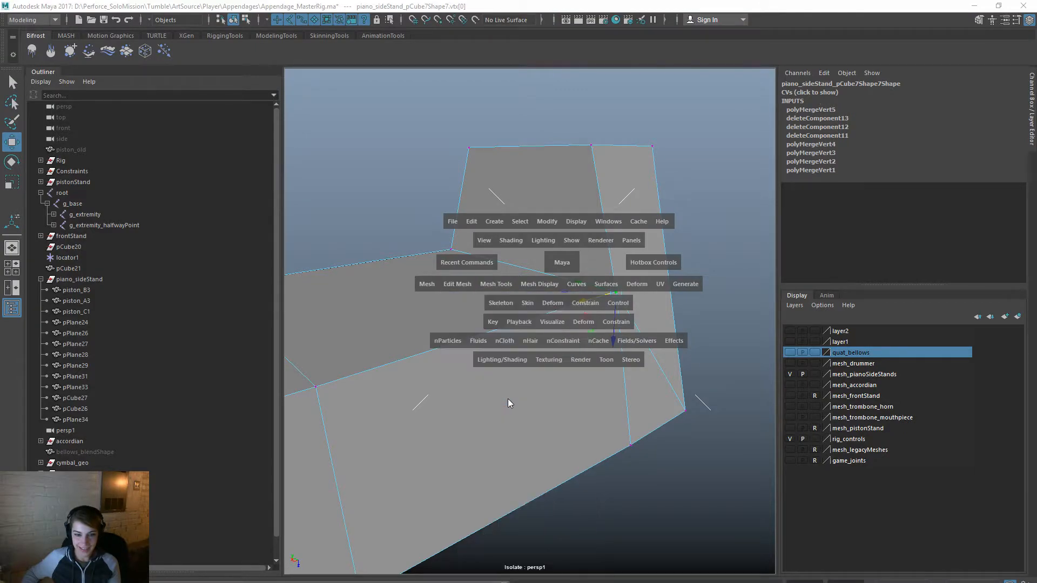
Step: Try to delete the vertical seam edge below the merged inner corner
right_click_drag(599, 232, 600, 202)
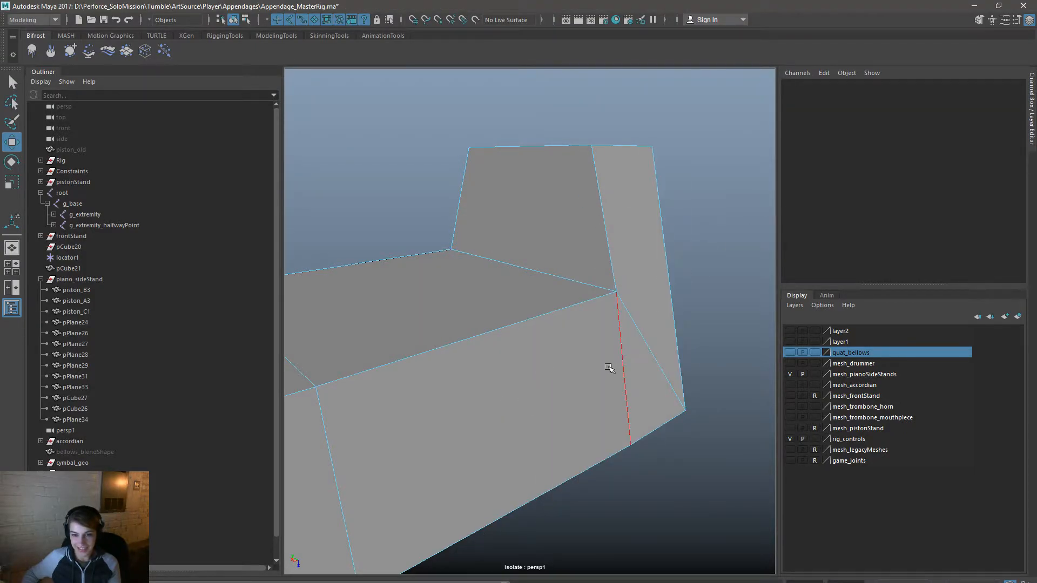
left_click(623, 376)
key("ctrl+z")
Step: Merge the vertices at the end block's outer bottom corner to center
right_click_drag(653, 312, 594, 309)
left_click(685, 410)
key("space")
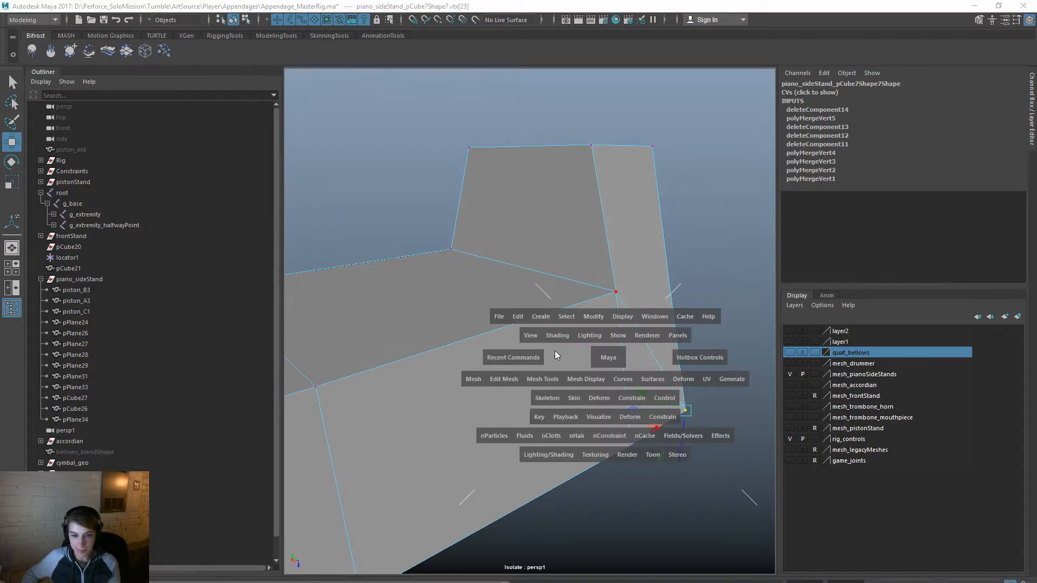
left_click(512, 380)
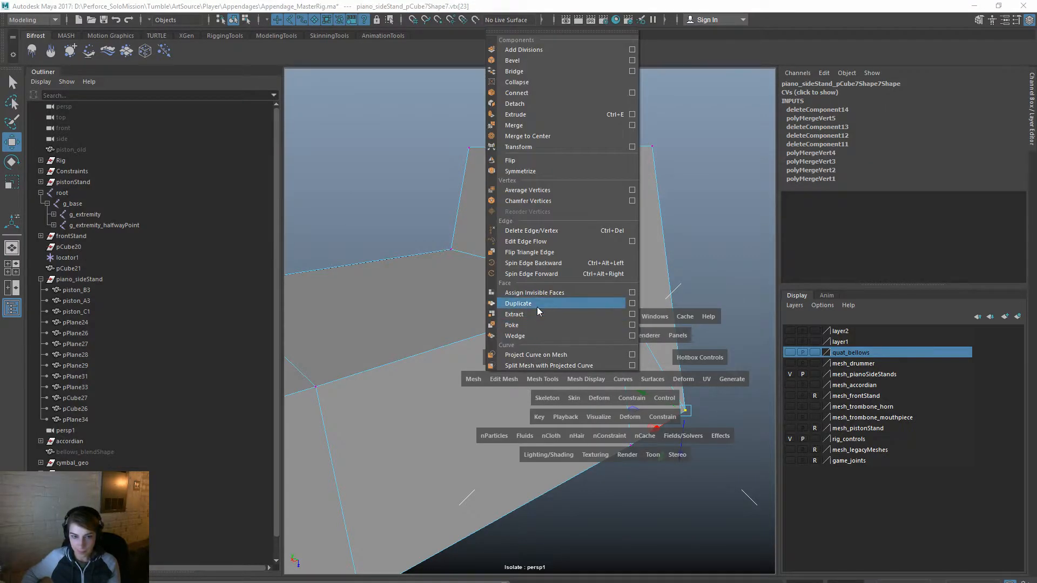
left_click(545, 136)
Step: Try once more to delete the vertical seam edge with edge selection
right_click_drag(637, 329, 638, 302)
left_click(619, 373)
key("Delete")
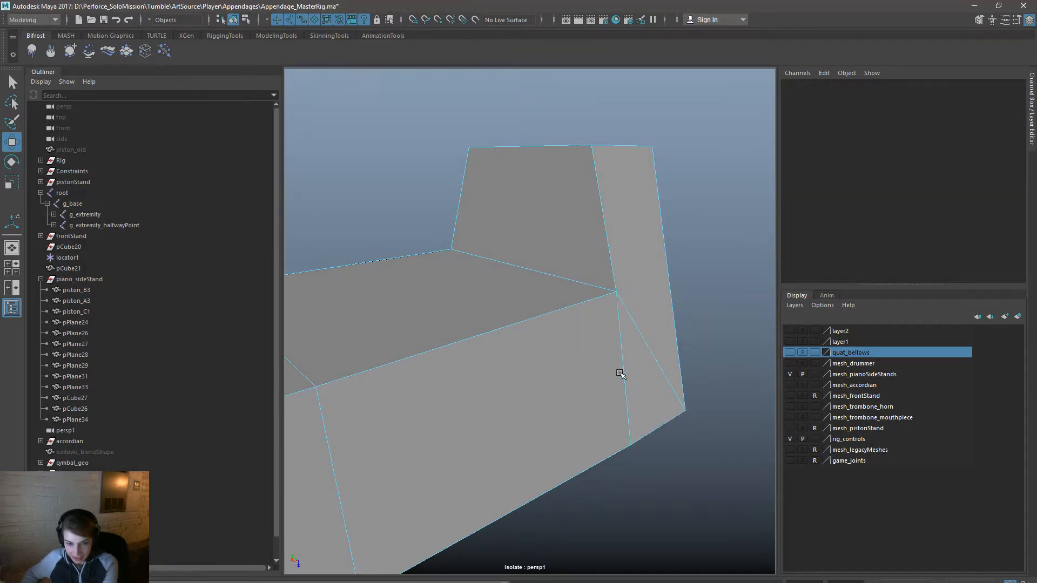
left_click(632, 427)
left_click_drag(633, 427, 695, 442, "alt")
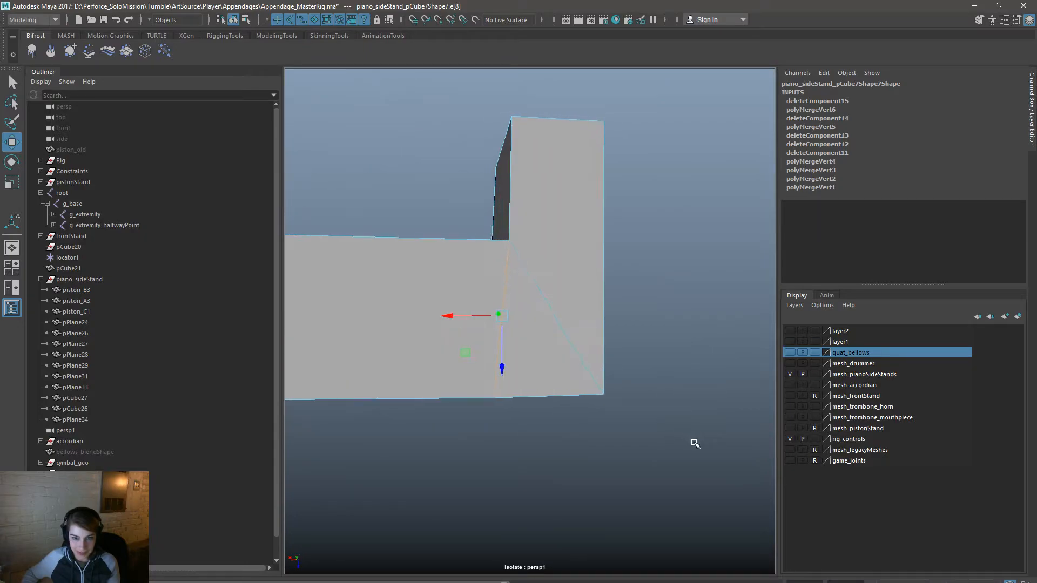
Step: Select the side stand in object mode and delete its construction history
left_click(657, 463)
right_click_drag(573, 333, 622, 309)
left_click(632, 296)
left_click(567, 313)
key("space")
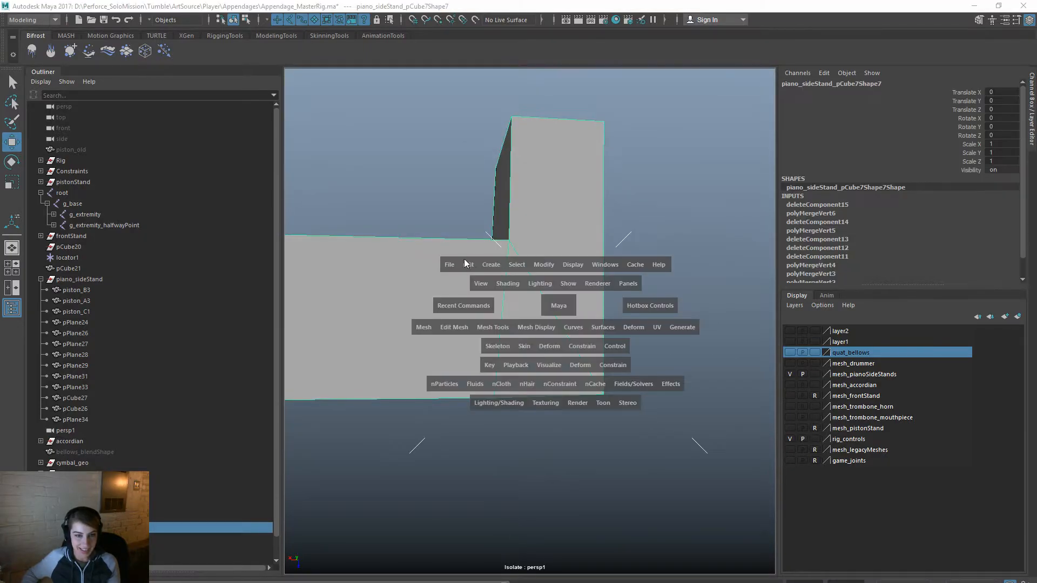
left_click(466, 264)
mouse_move(597, 396)
left_click(631, 405)
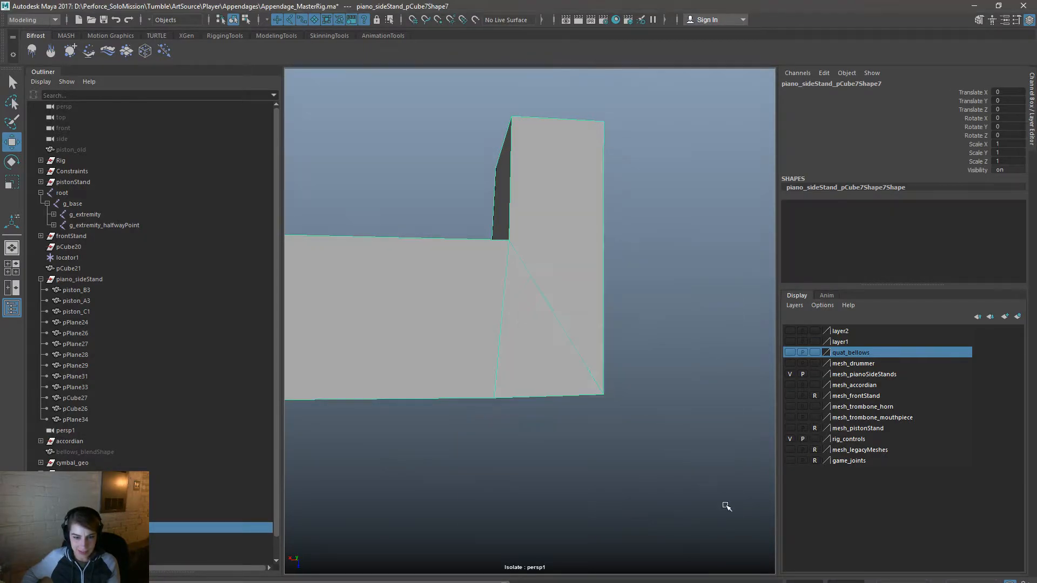
left_click(723, 503)
Step: Inspect the vertices and edges around the joint from outside, selecting the leftover seam edge
left_click(567, 342)
left_click_drag(567, 342, 624, 296, "alt")
right_click_drag(633, 289, 598, 289)
left_click(617, 296)
left_click_drag(599, 301, 602, 407)
key("F10")
left_click(584, 351)
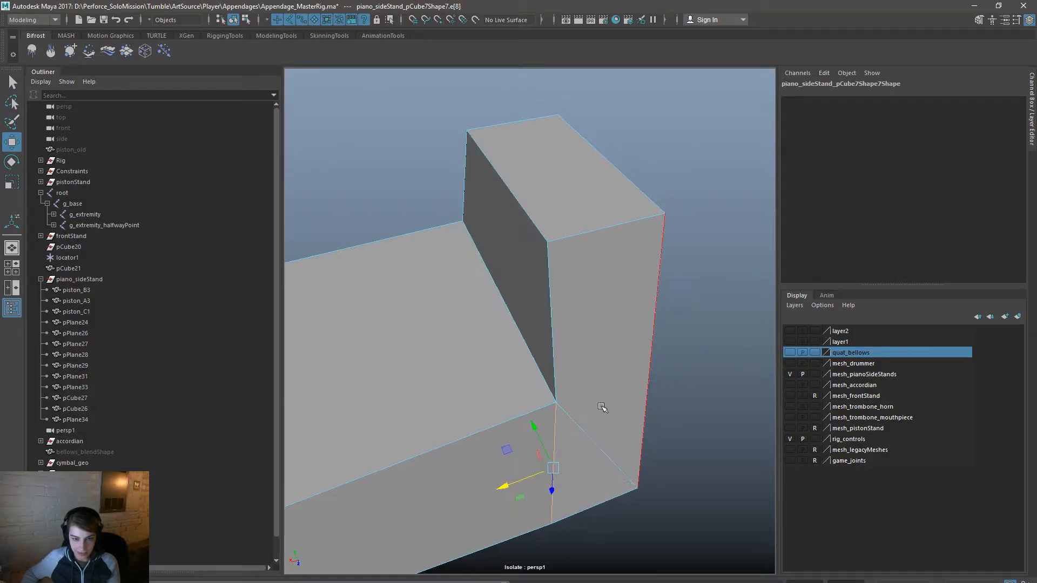
left_click(602, 408)
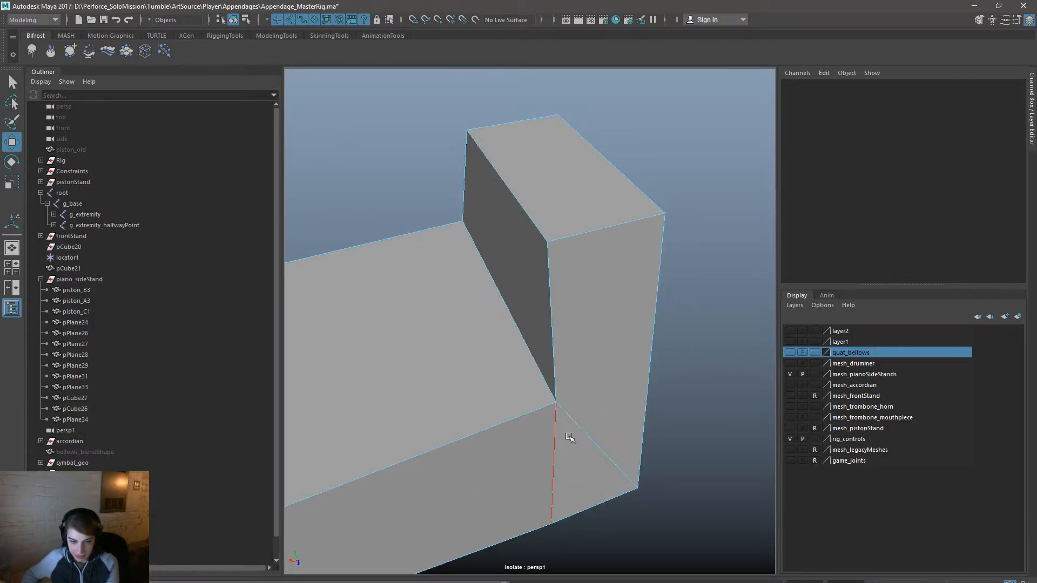
Step: Examine the seam edge and its neighbouring edges from inside the mesh
middle_click_drag(639, 416, 580, 351, "alt")
left_click_drag(649, 337, 679, 392, "alt")
left_click(720, 318)
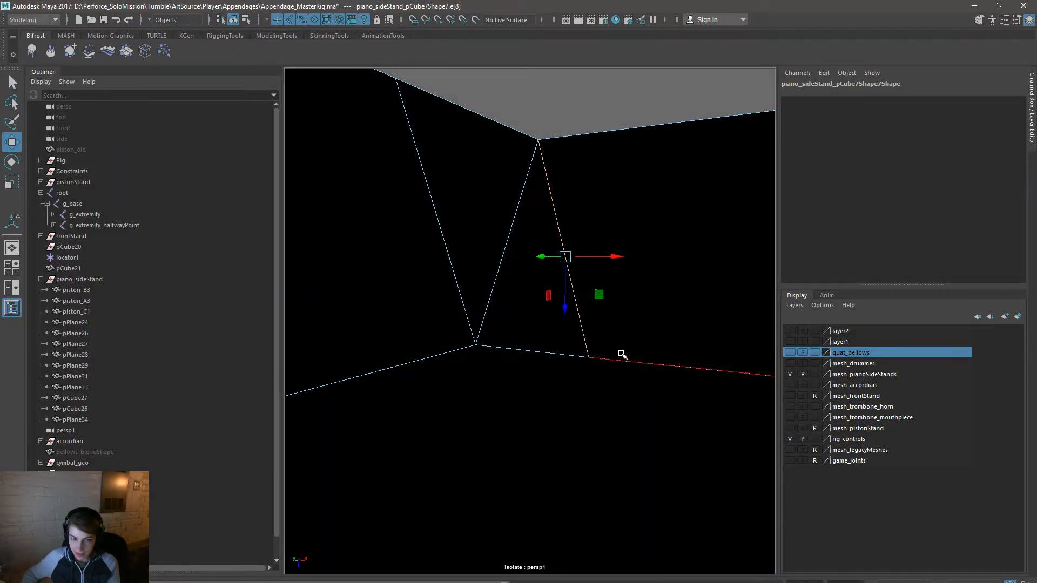
mouse_move(602, 383)
left_mouse_down("alt")
mouse_move(497, 378)
mouse_move(537, 370)
mouse_move(439, 385)
mouse_move(586, 374)
left_mouse_up("alt")
left_click(586, 377)
left_click_drag(553, 306, 551, 306)
left_click(574, 304)
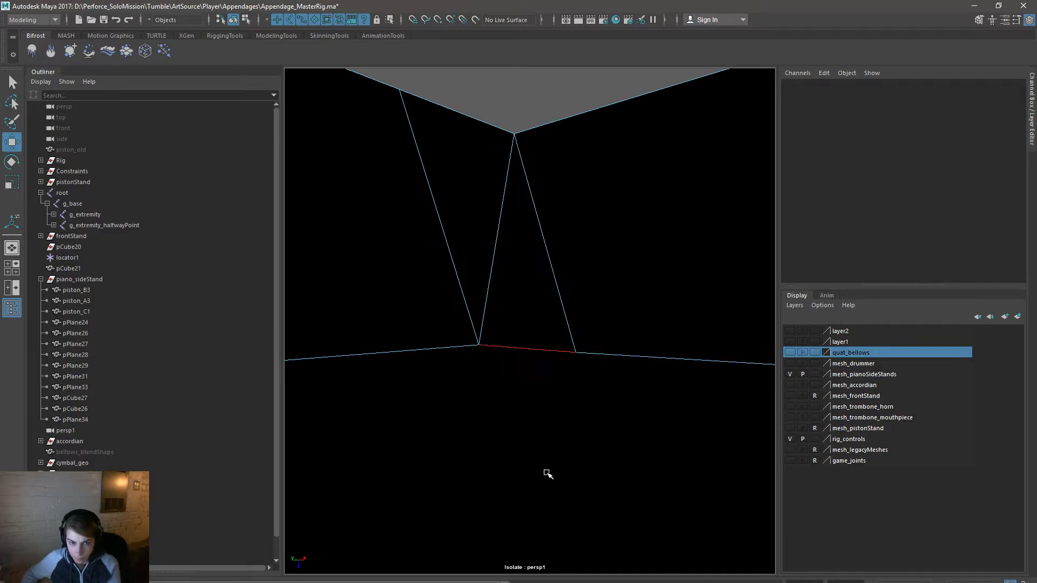
scroll(546, 437, "down", 6)
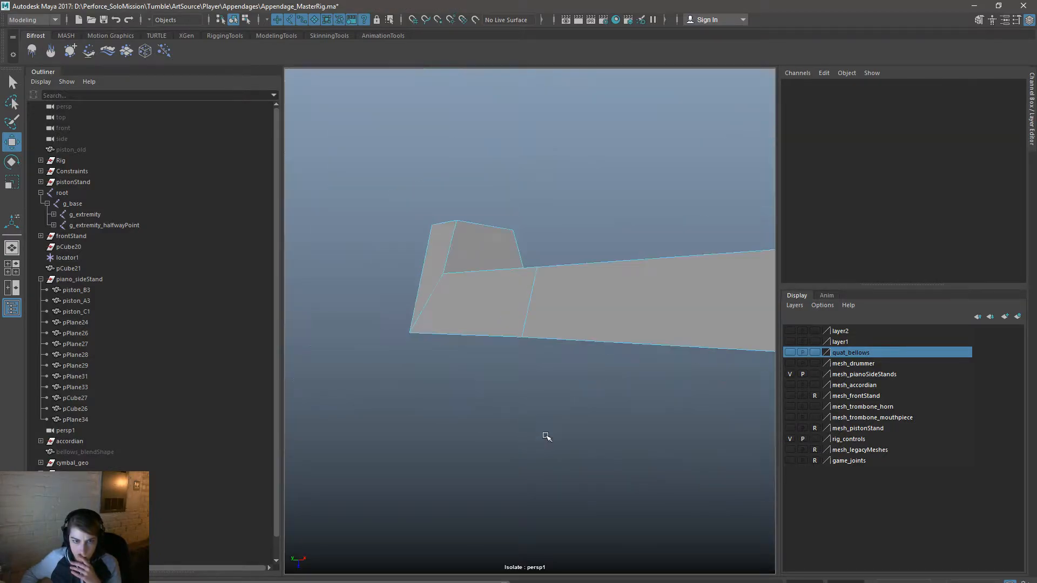
Step: Return to object selection, delete the side stand's history again, and check the joint
right_click_drag(487, 334, 536, 311)
left_click_drag(594, 326, 409, 331, "alt")
left_click_drag(467, 380, 533, 353, "alt")
key("space")
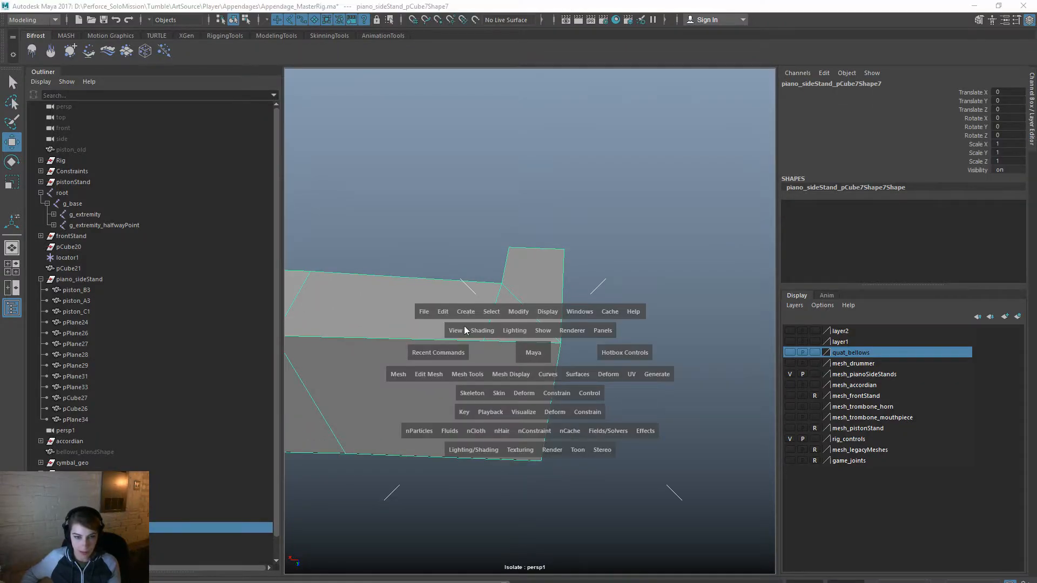
left_click_drag(447, 313, 636, 452)
left_click_drag(559, 389, 620, 407, "alt")
left_click(687, 441)
left_click_drag(687, 442, 681, 481, "alt")
Step: Select the leftover seam edge on the side of the joint and apply Soften Edge
left_click(474, 202)
right_click_drag(459, 167, 459, 136)
left_click_drag(483, 257, 482, 257)
key("space")
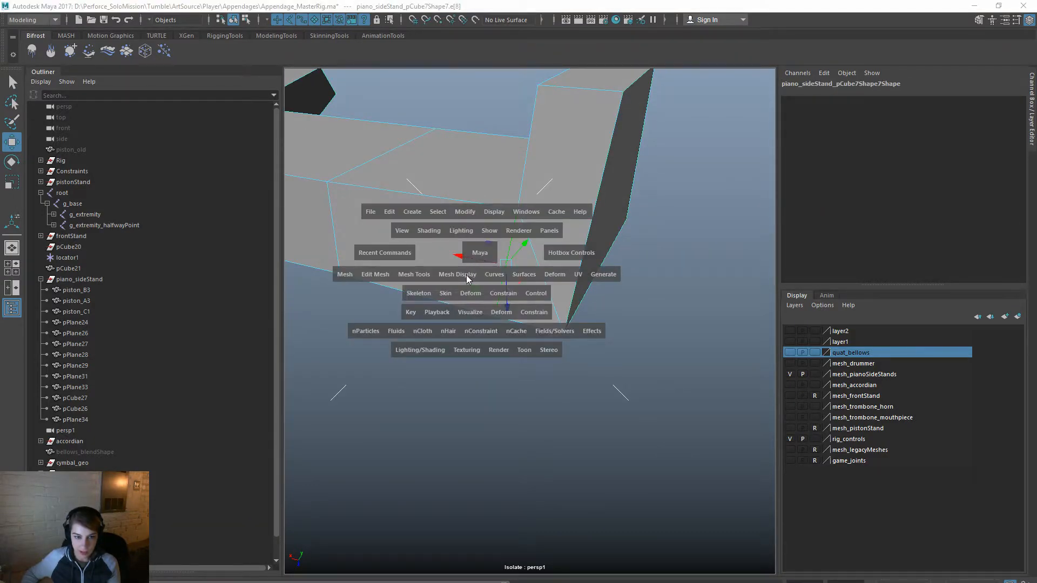
left_click(474, 276)
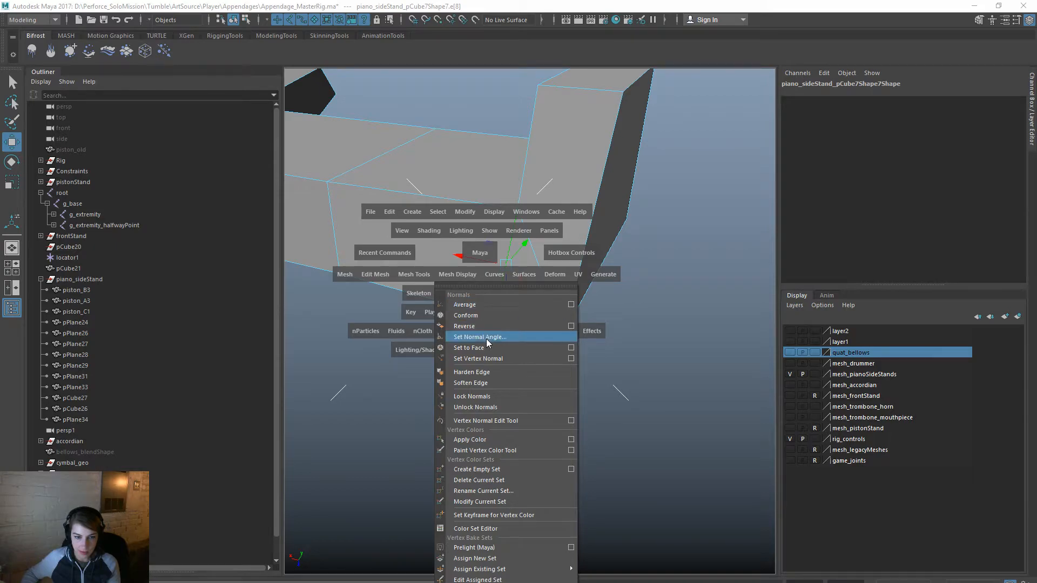
left_click(498, 383)
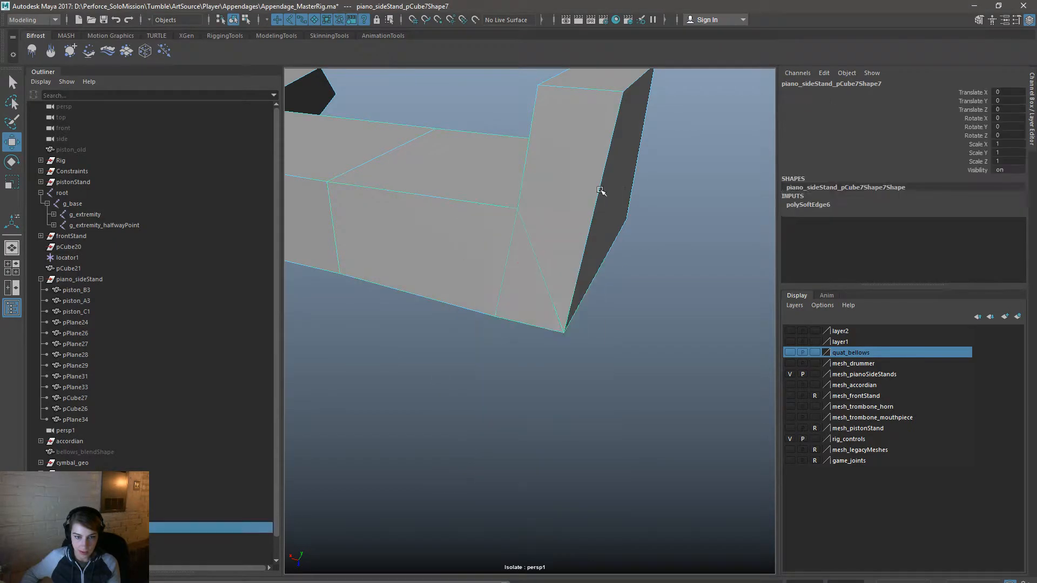
Step: Use Multi-Cut to cut an edge across the underside from the seam's bottom vertex to the opposite bottom corner
left_click(639, 300)
left_click_drag(639, 301, 681, 318, "alt")
left_click(609, 310)
left_click_drag(551, 329, 641, 306, "alt")
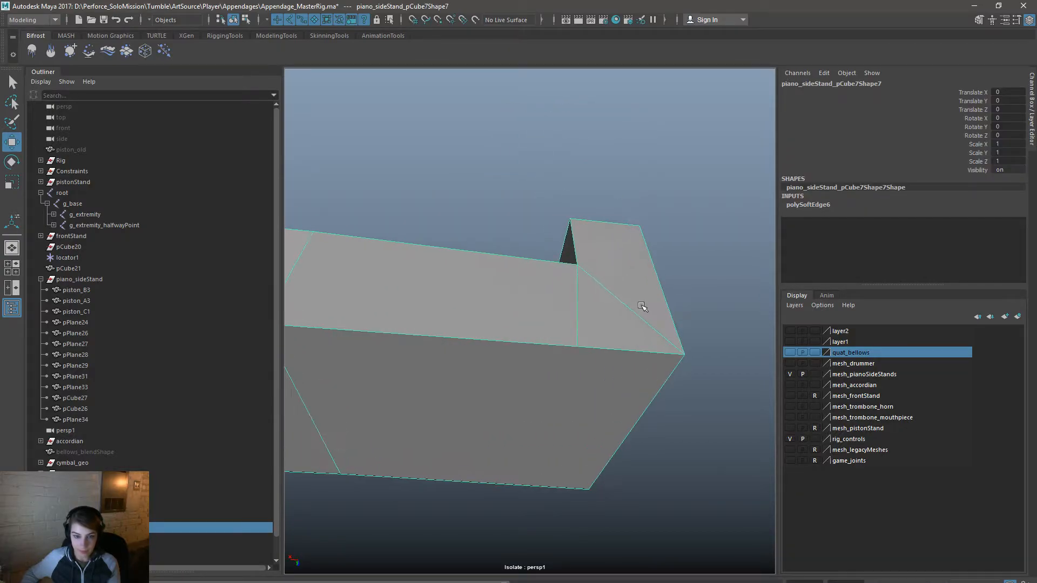
key("t")
key("space")
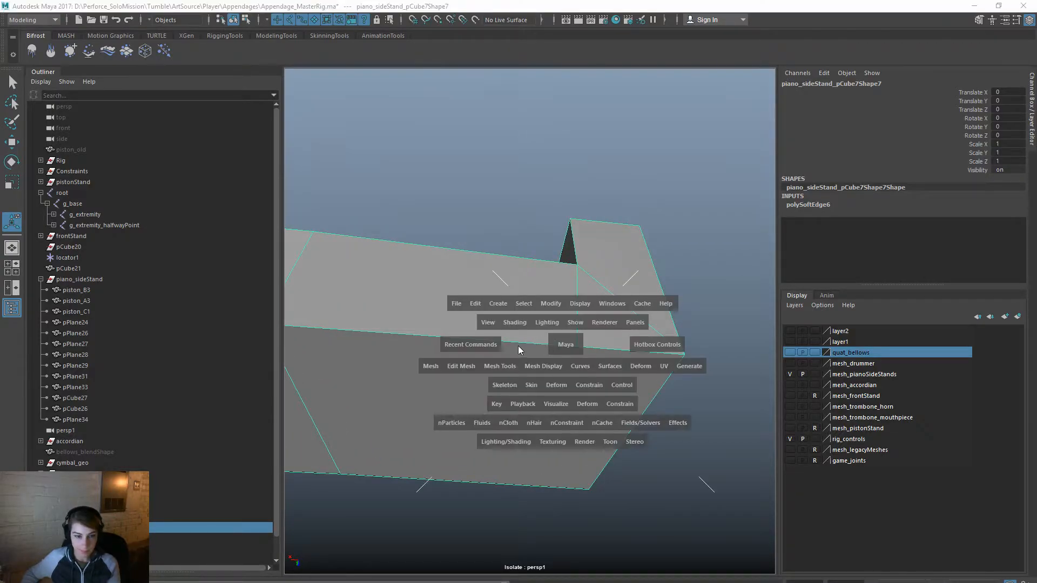
left_click(500, 367)
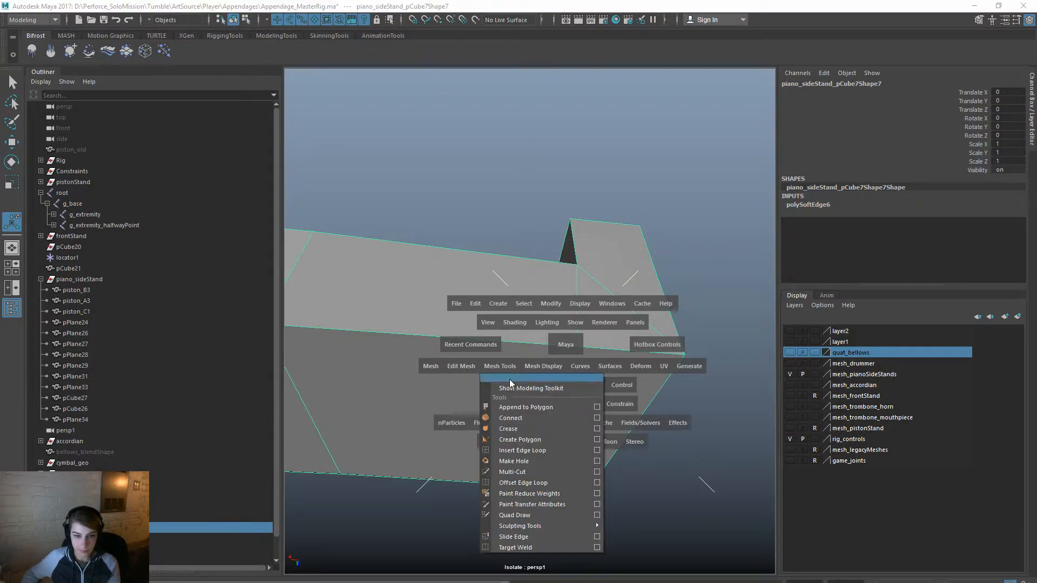
left_click(535, 473)
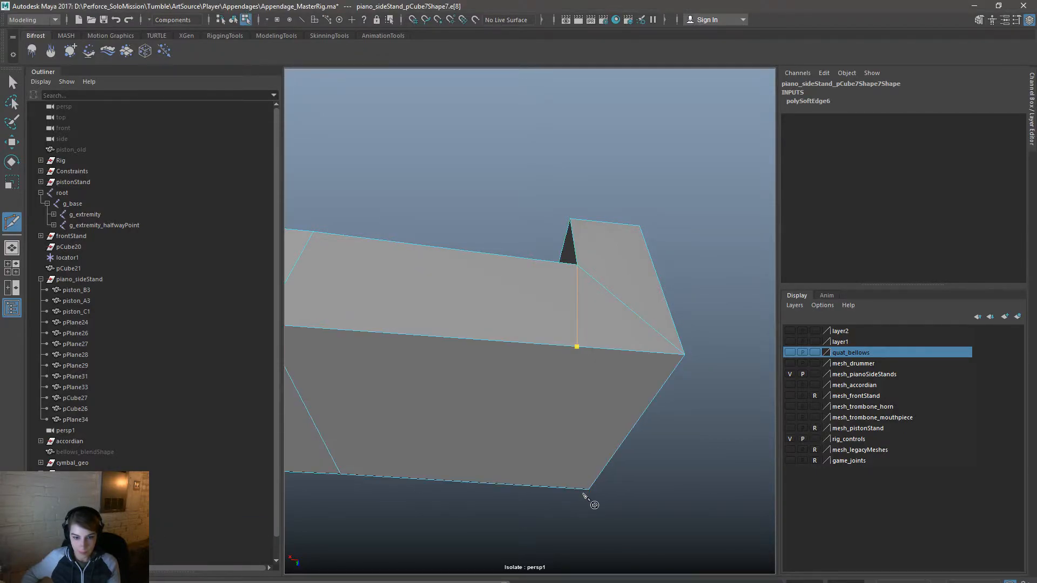
key("Return")
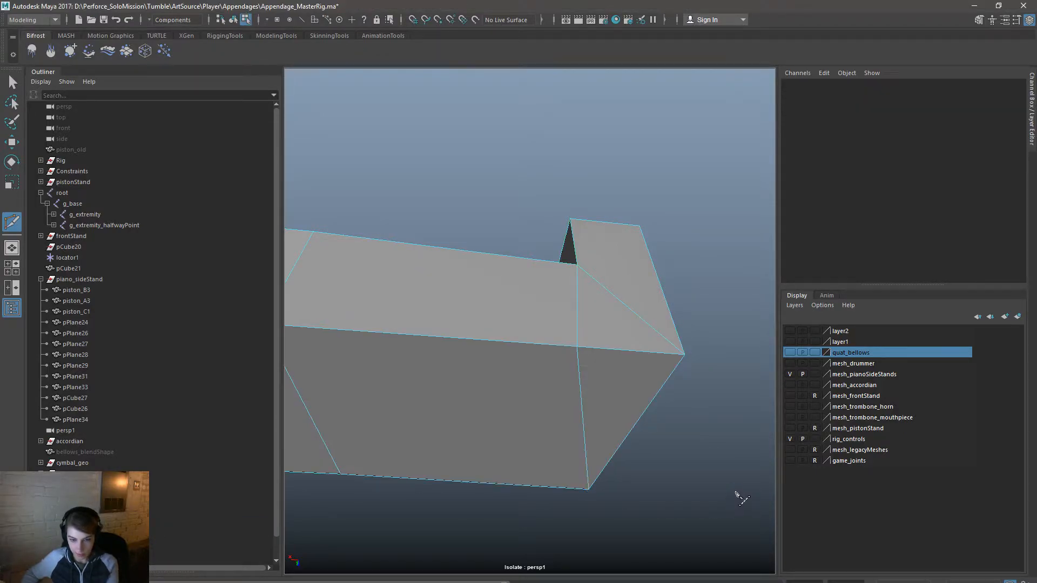
Step: Return to the Move tool and object selection, and examine the shading along the stand's side and end block
key("w")
scroll(673, 453, "down", 4)
left_click_drag(561, 369, 556, 424, "alt")
scroll(545, 303, "up", 1)
right_click_drag(545, 290, 596, 272)
left_click(678, 411)
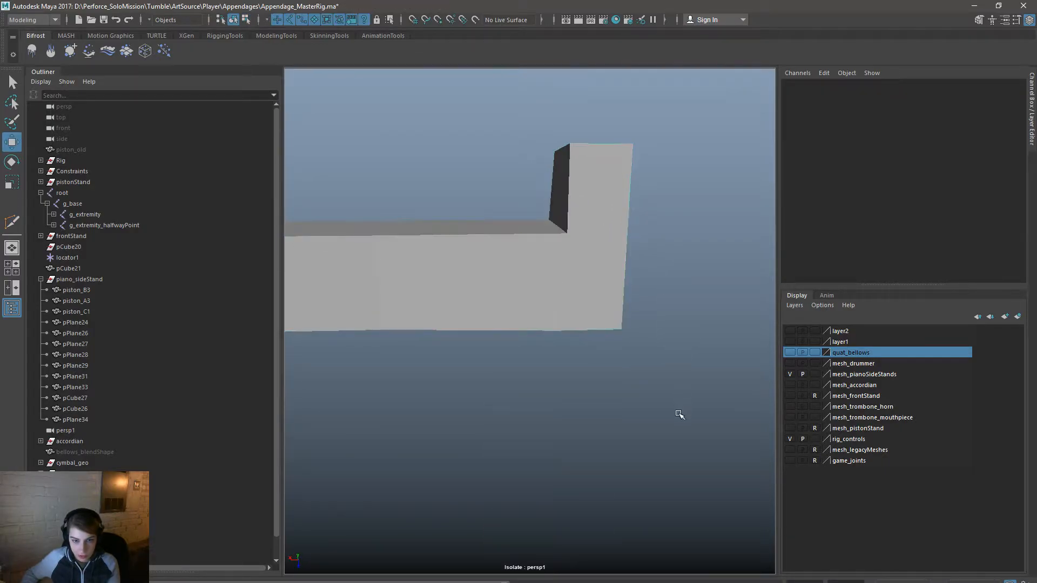
scroll(670, 400, "down", 3)
left_click(532, 302)
middle_click_drag(404, 354, 509, 354, "alt")
left_click(612, 399)
left_click_drag(610, 406, 597, 342, "alt")
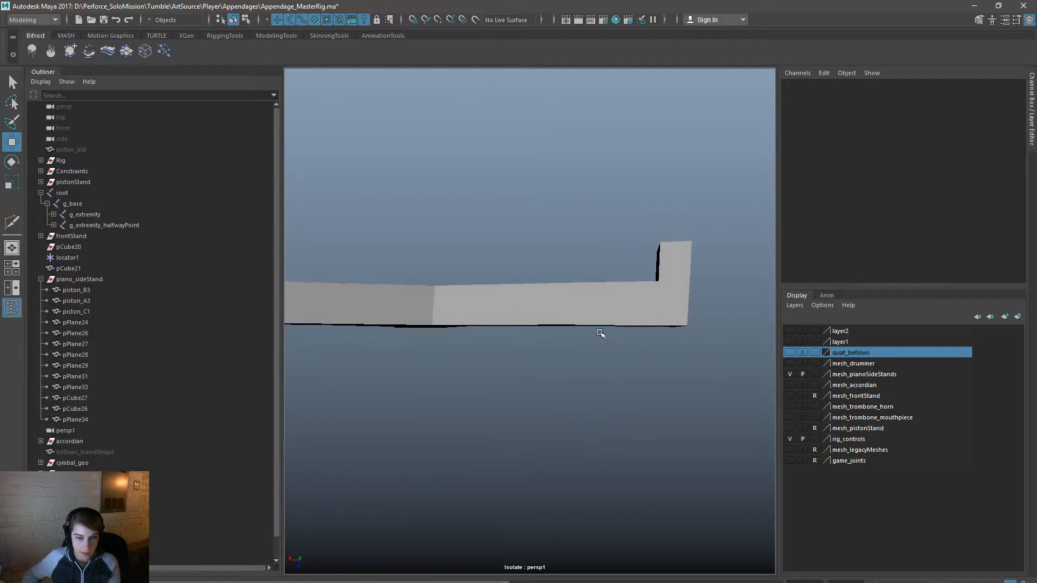
Step: Switch the side stand to face selection and select all the flat faces on its Y-shaped underside
left_click(578, 394)
left_click_drag(578, 394, 587, 359, "alt")
scroll(588, 358, "down", 3)
right_click_drag(451, 313, 452, 340)
left_click(561, 340)
left_click(591, 321)
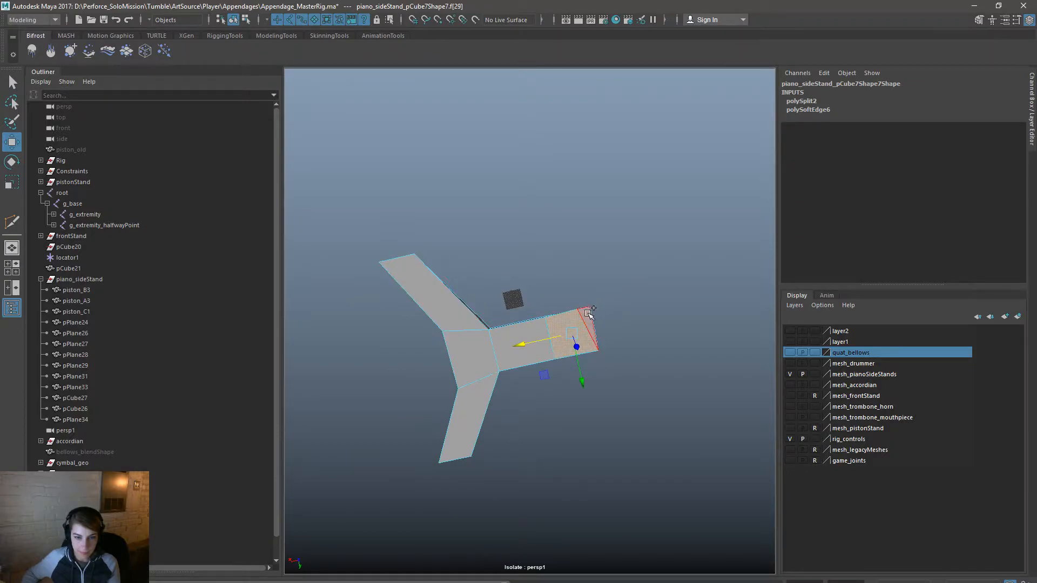
left_click(528, 353, "shift")
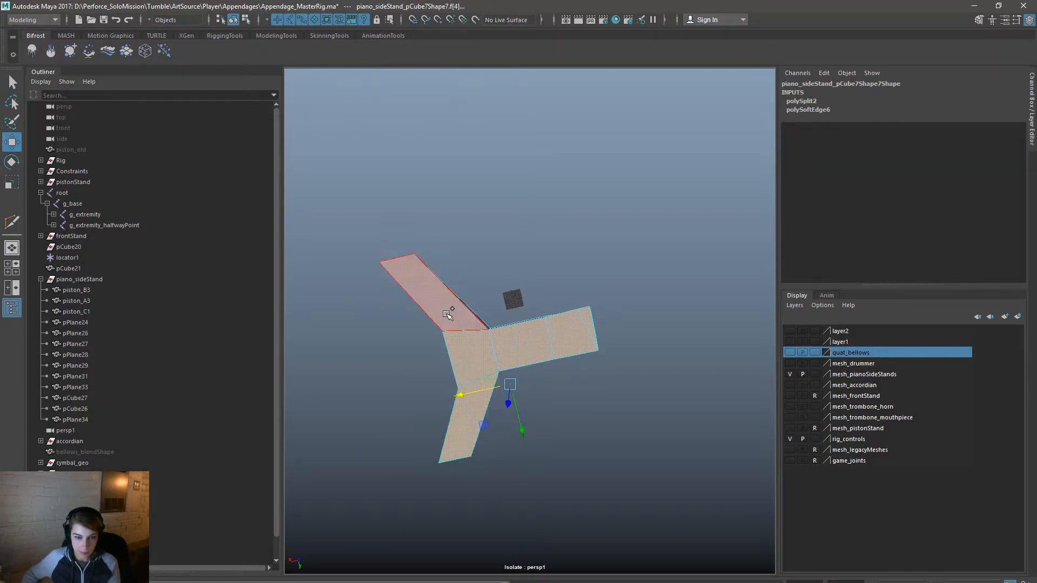
left_click_drag(549, 346, 437, 327, "alt")
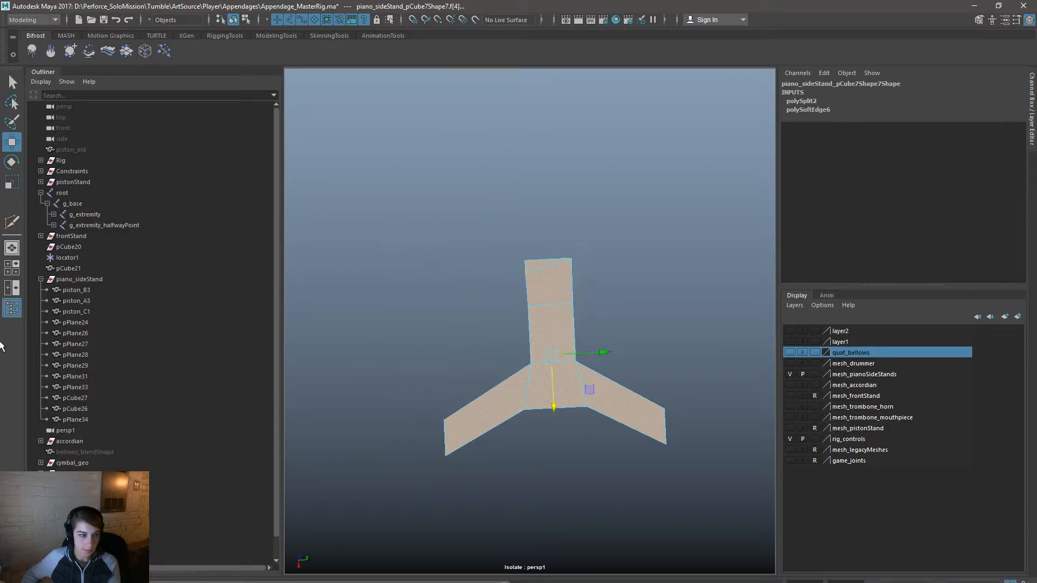
Step: Split the view into two side-by-side panes and show the UV Editor in one of them, keeping the underside faces selected
left_click(8, 292)
key("space")
left_click(470, 180)
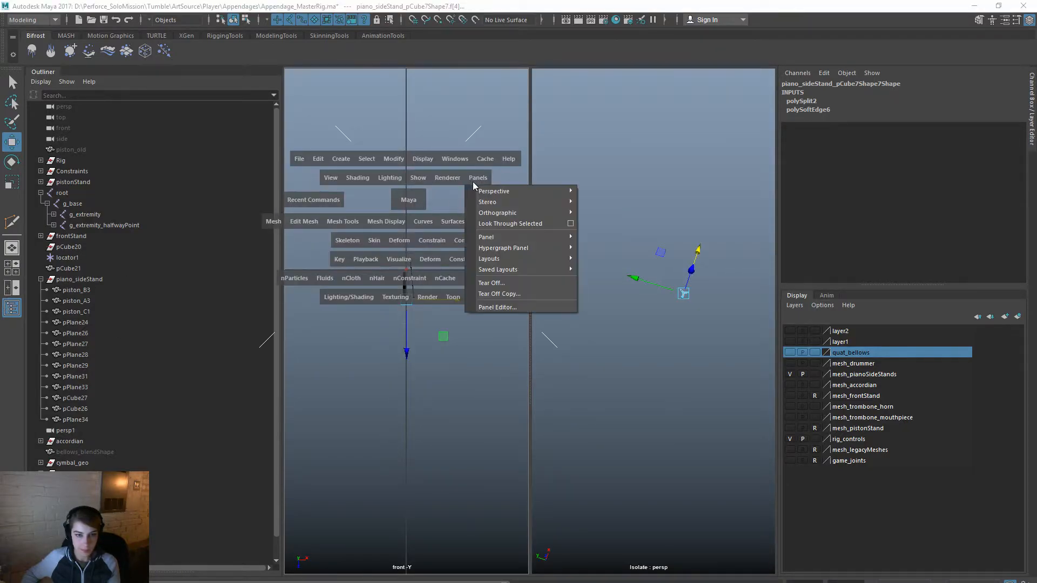
mouse_move(556, 237)
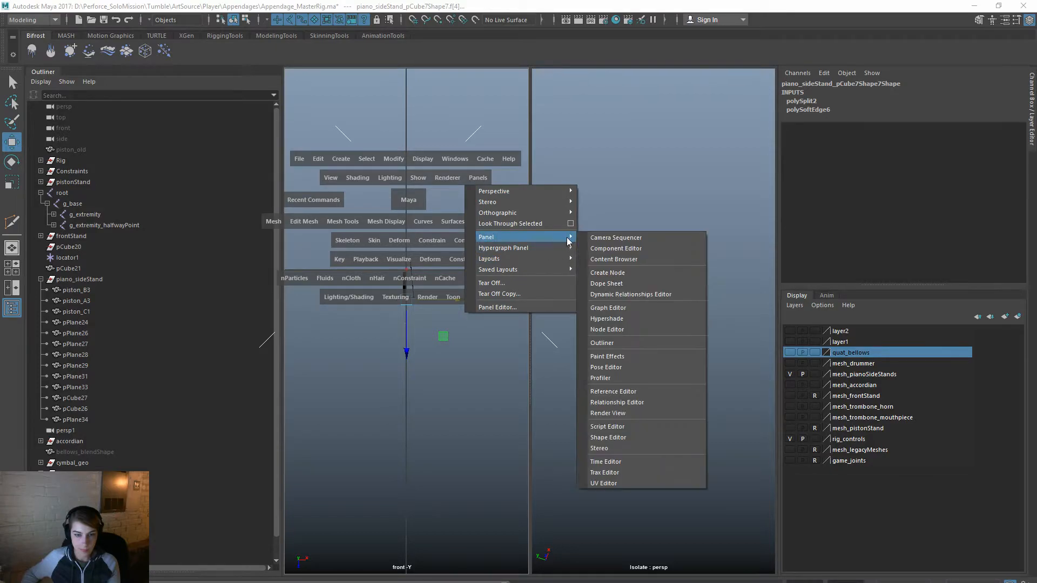
left_click(636, 481)
scroll(330, 314, "down", 2)
mouse_move(405, 354)
left_mouse_down()
mouse_move(486, 342)
mouse_move(421, 348)
left_mouse_up()
left_click(698, 251)
key("ctrl+z")
right_click_drag(628, 286, 632, 285, "alt")
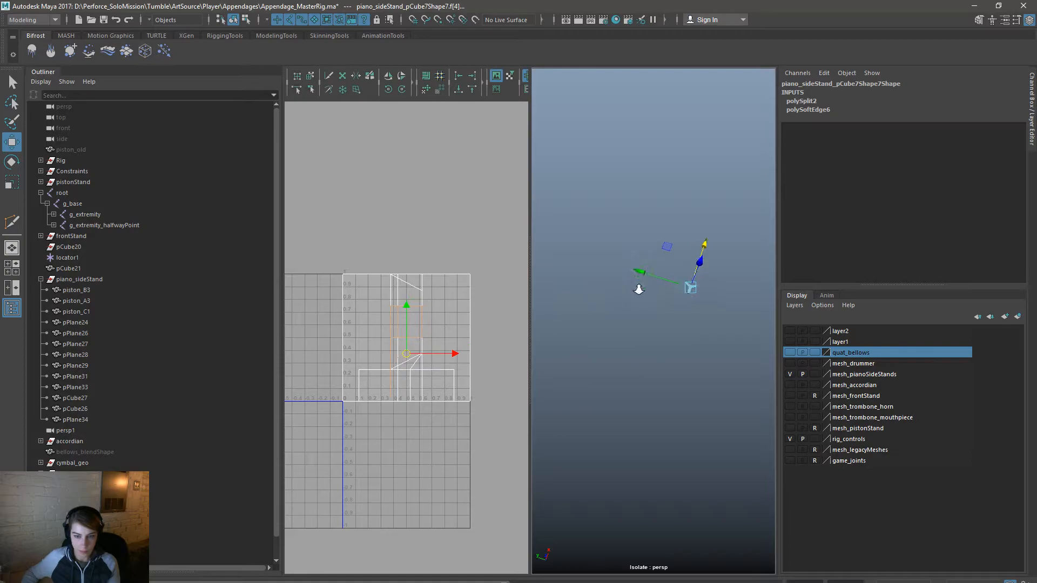
Step: View the underside straight on, apply a Planar UV projection to its selected faces, and move the shell above the 0–1 UV tile
key("f")
left_click_drag(654, 399, 920, 409, "alt")
left_click_drag(742, 369, 659, 299, "alt")
key("space")
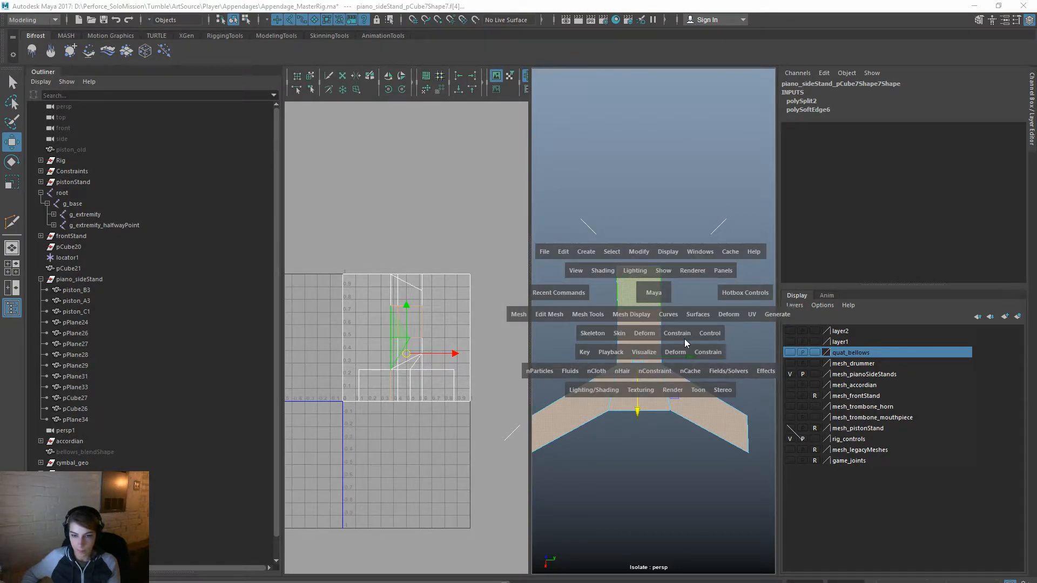
left_click(751, 314)
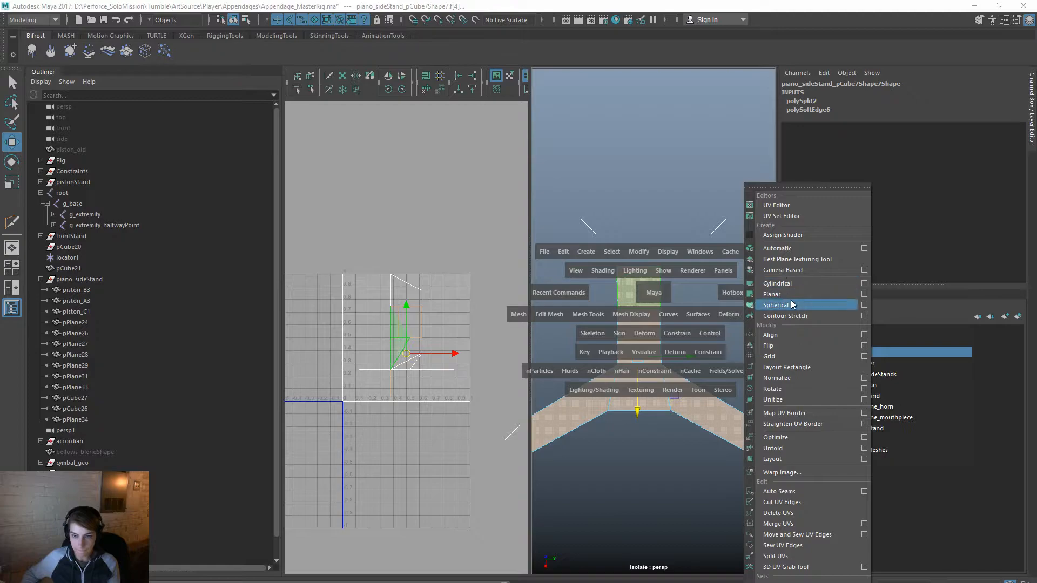
left_click(772, 295)
left_click_drag(408, 336, 411, 202)
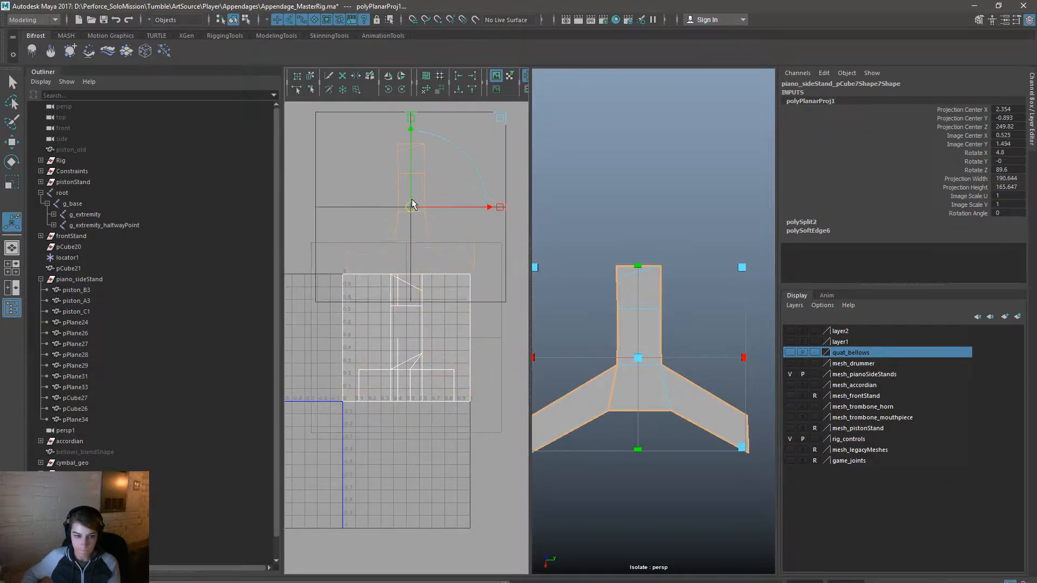
Step: Clear the selection and select the faces on the opposite flat side of the stand, covering the stem, centre and both arms
left_click_drag(618, 352, 634, 435, "alt")
middle_click_drag(634, 435, 605, 264, "alt")
left_click_drag(606, 265, 652, 431, "alt")
right_click_drag(563, 356, 768, 488, "alt")
left_click(674, 475)
right_click_drag(632, 339, 633, 384)
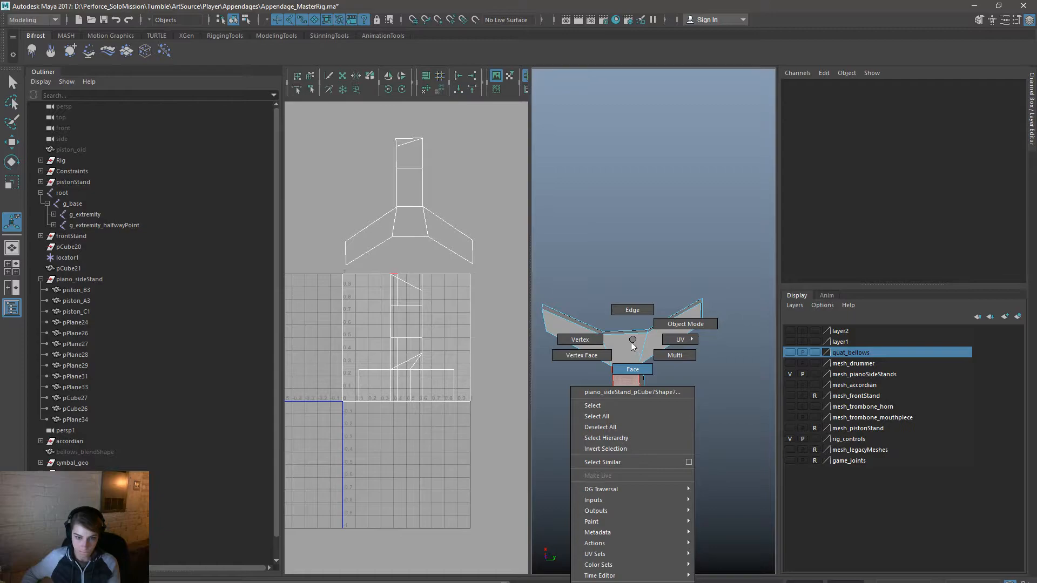
left_click(629, 411)
left_click(630, 381, "shift")
left_click(631, 352, "shift")
left_click(654, 341, "shift")
left_click(601, 344, "shift")
Step: Apply a Planar UV projection to the selected top faces and move their shell above the UV tile beside the underside shell
left_click_drag(577, 272, 561, 468, "alt")
key("space")
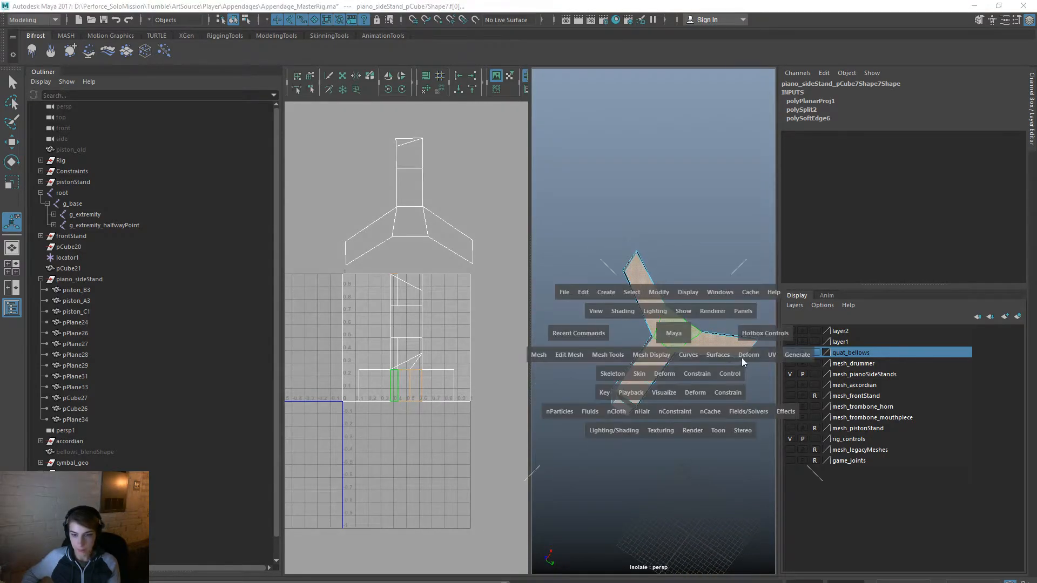
left_click(772, 356)
left_click(800, 290)
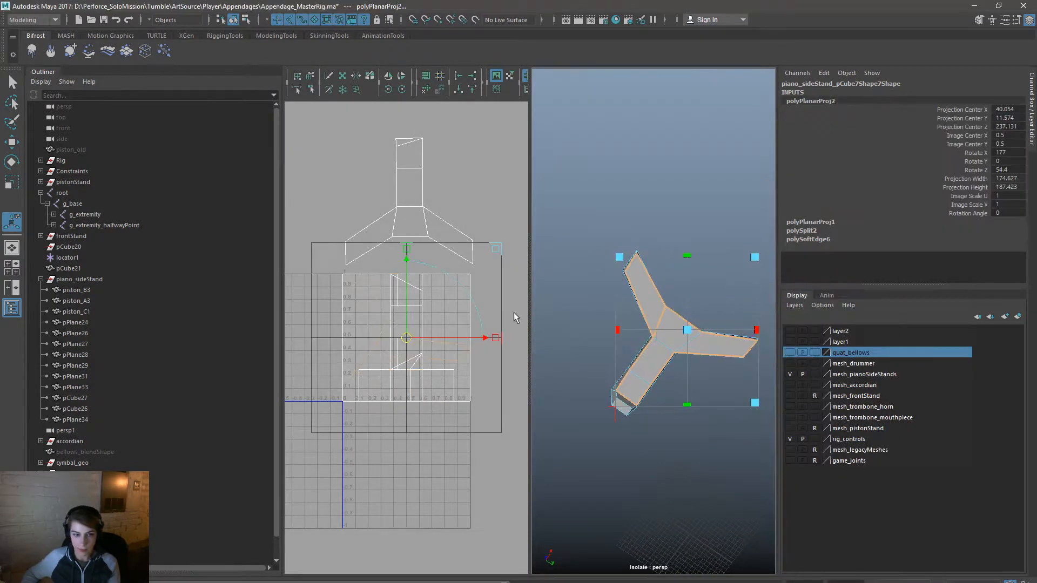
left_click_drag(403, 337, 422, 201)
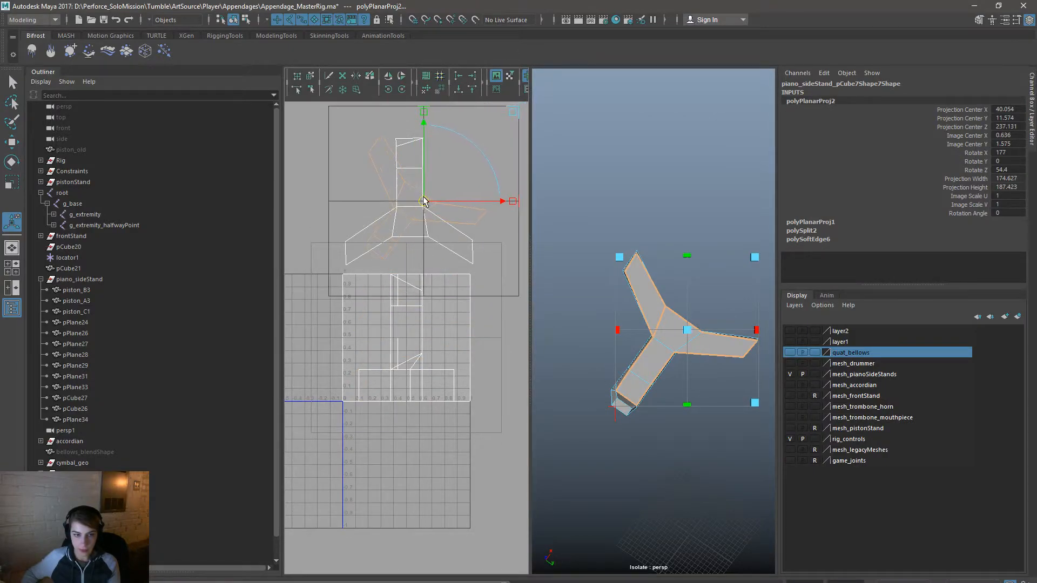
Step: Select the narrow side faces along the stem and adjoining arm, planar-map them, squash the shell vertically, and move it onto the other new shells
left_click_drag(623, 456, 713, 373, "alt")
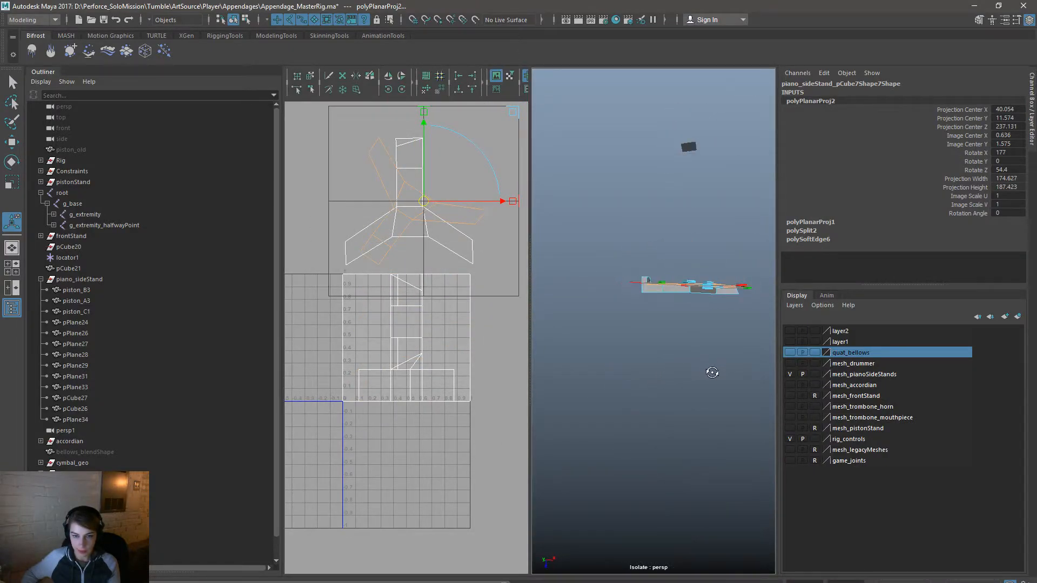
middle_click_drag(663, 376, 657, 446, "alt")
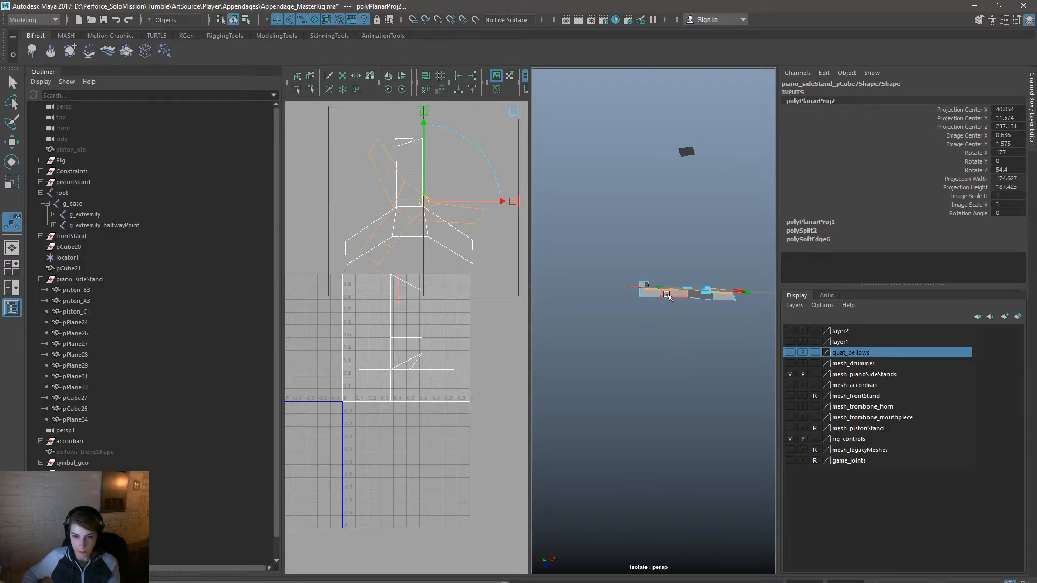
left_click(650, 295)
left_click(710, 298)
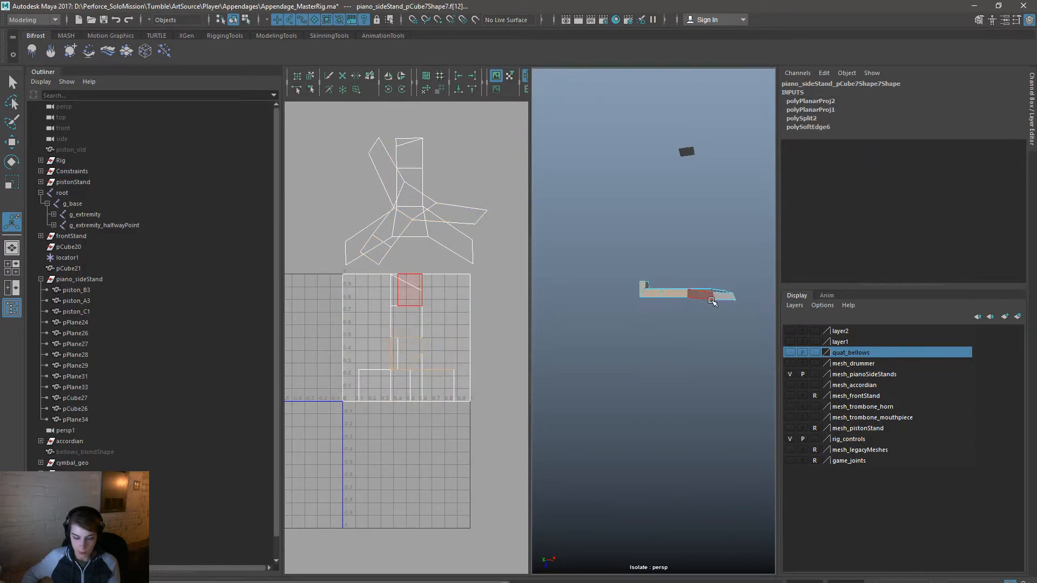
key("g")
left_click_drag(404, 335, 506, 346)
scroll(406, 338, "down", 3)
key("r")
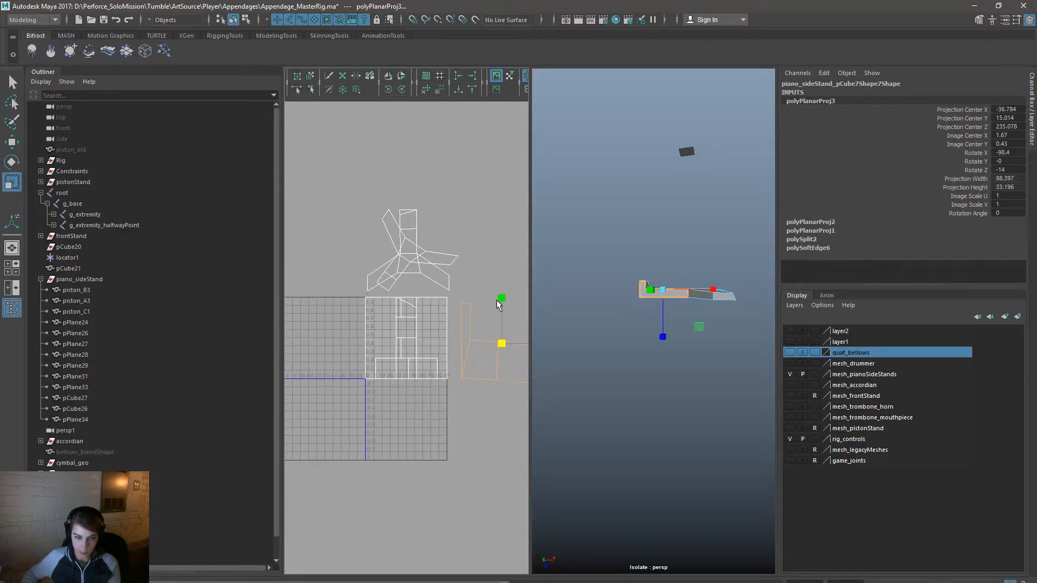
key("w")
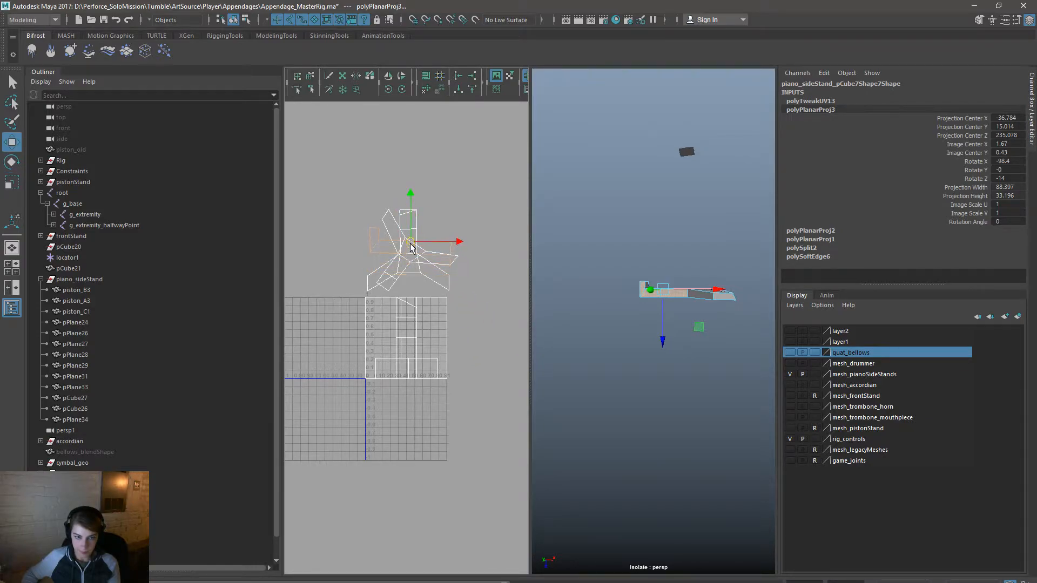
Step: Planar-map the side faces along the stem's other side, including the end block, flatten their shell vertically, and place it with the other new shells
left_click_drag(614, 300, 541, 312, "alt")
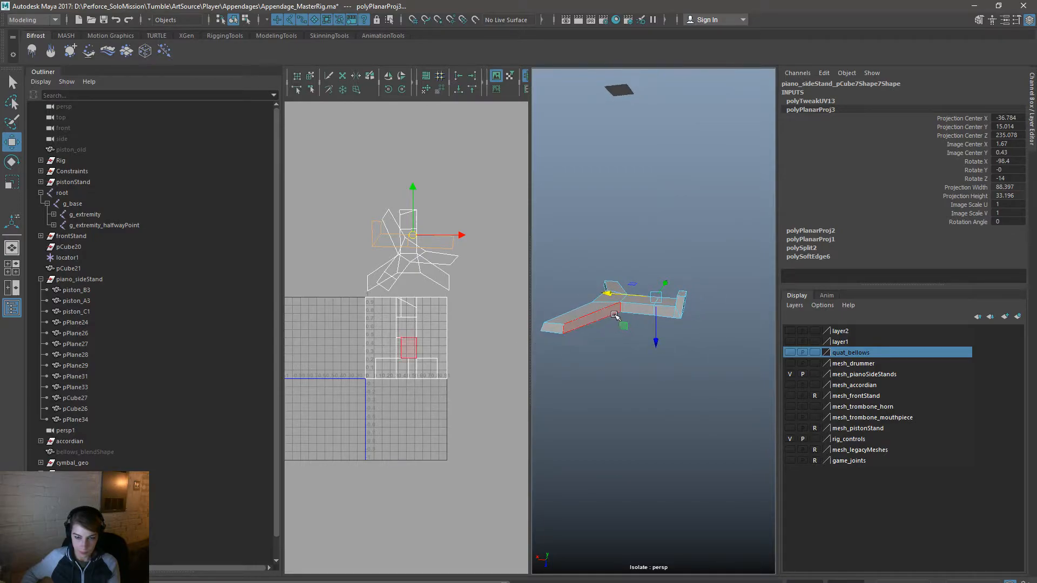
left_click(683, 303)
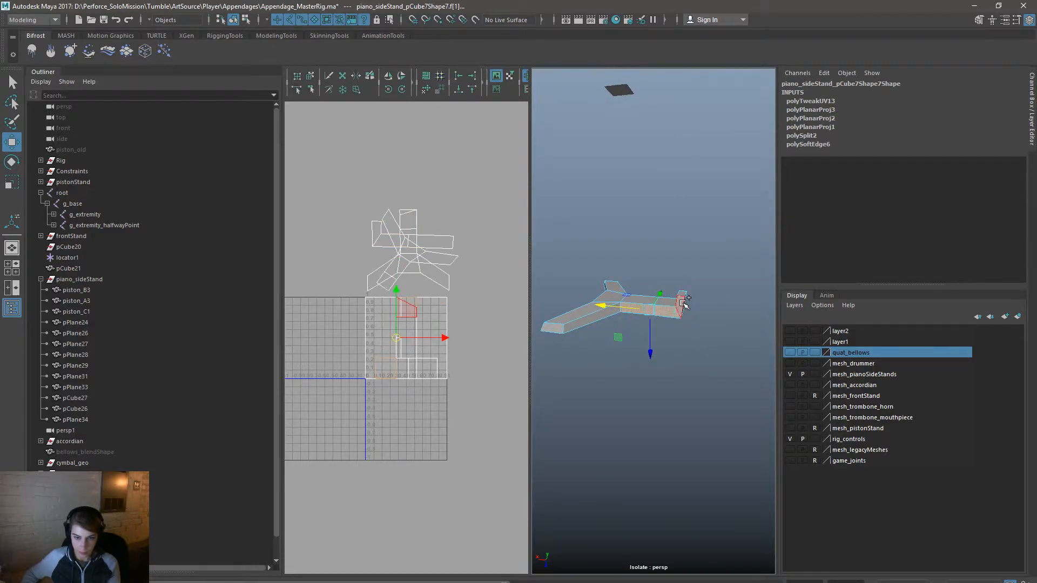
key("space")
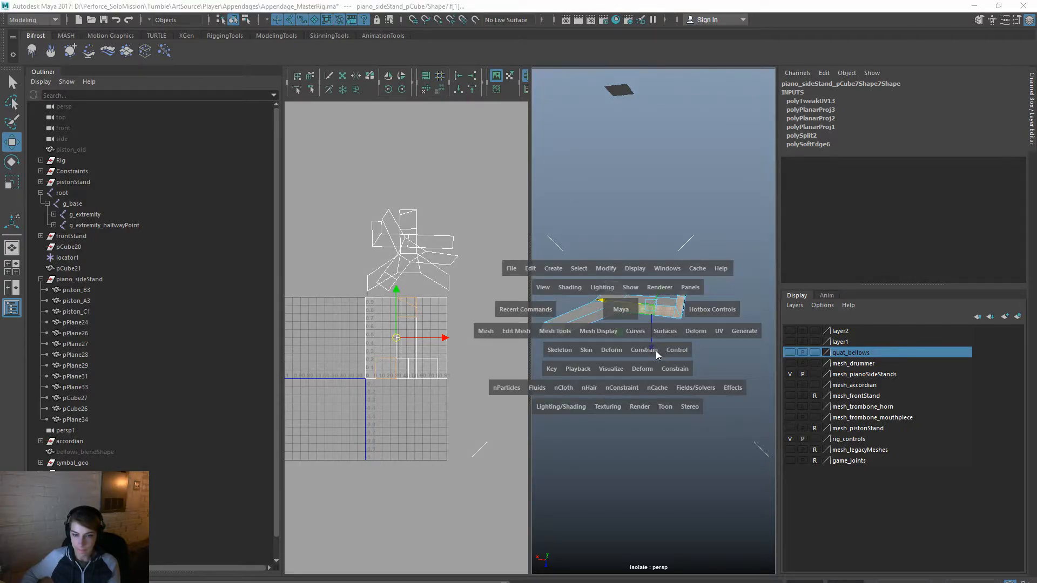
left_click(722, 332)
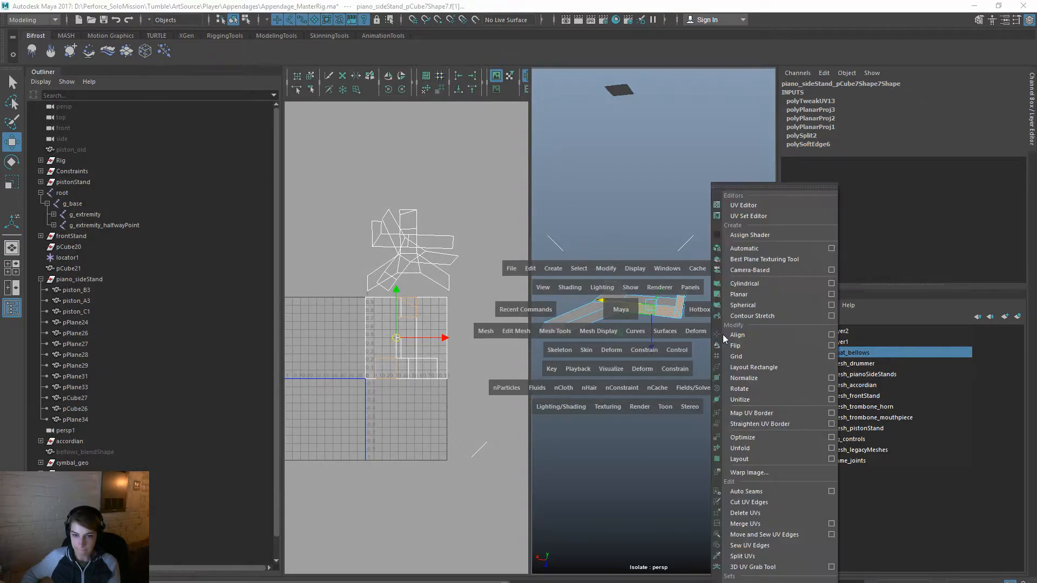
left_click(760, 296)
left_click_drag(410, 336, 456, 192)
key("r")
left_click_drag(452, 152, 459, 171)
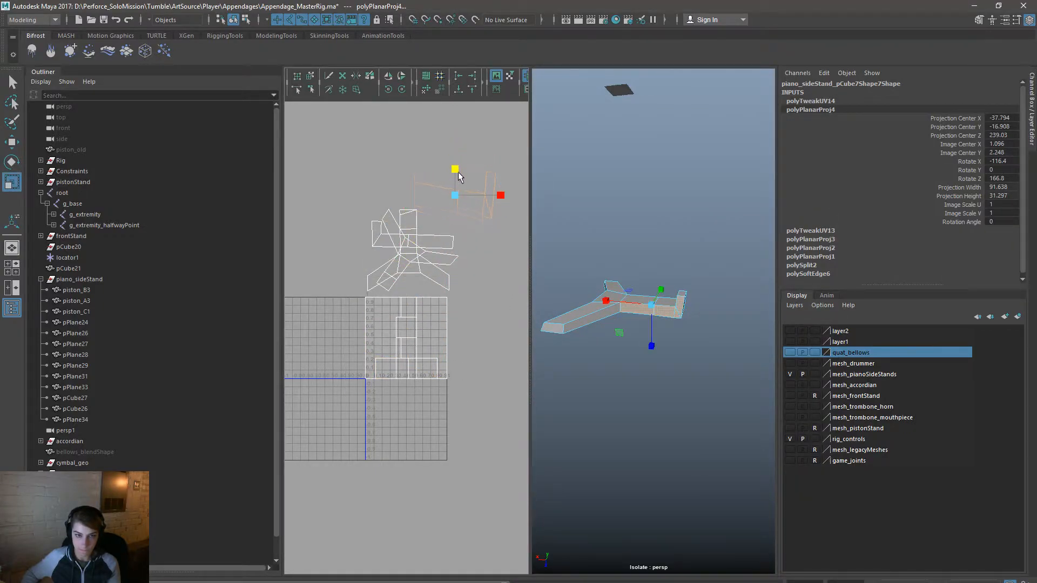
key("w")
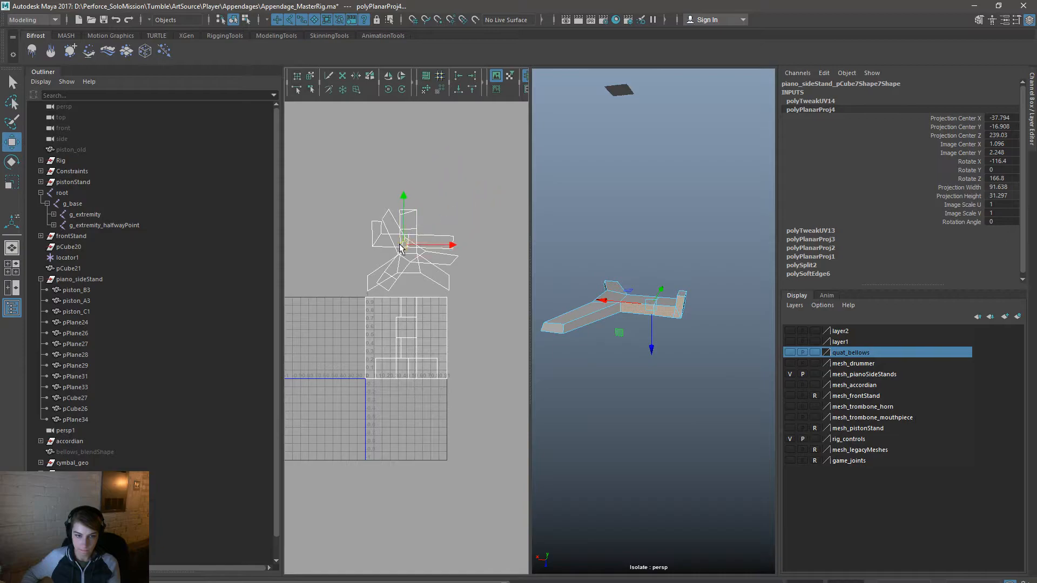
key("e")
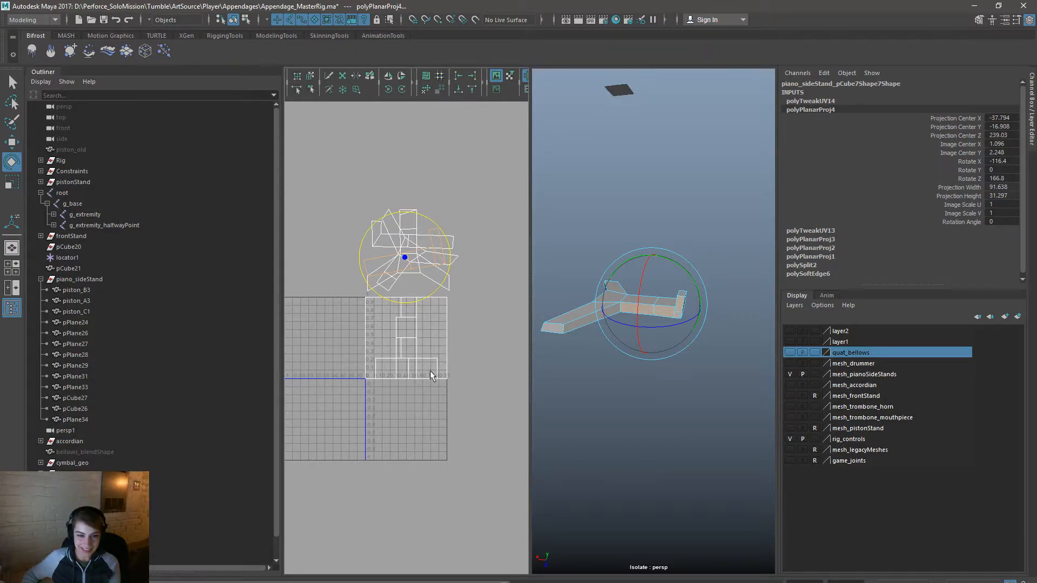
Step: Select the end block face whose UVs fill the whole tile, scale its UVs down, and move them toward the tile's upper left
left_click_drag(636, 398, 548, 419, "alt")
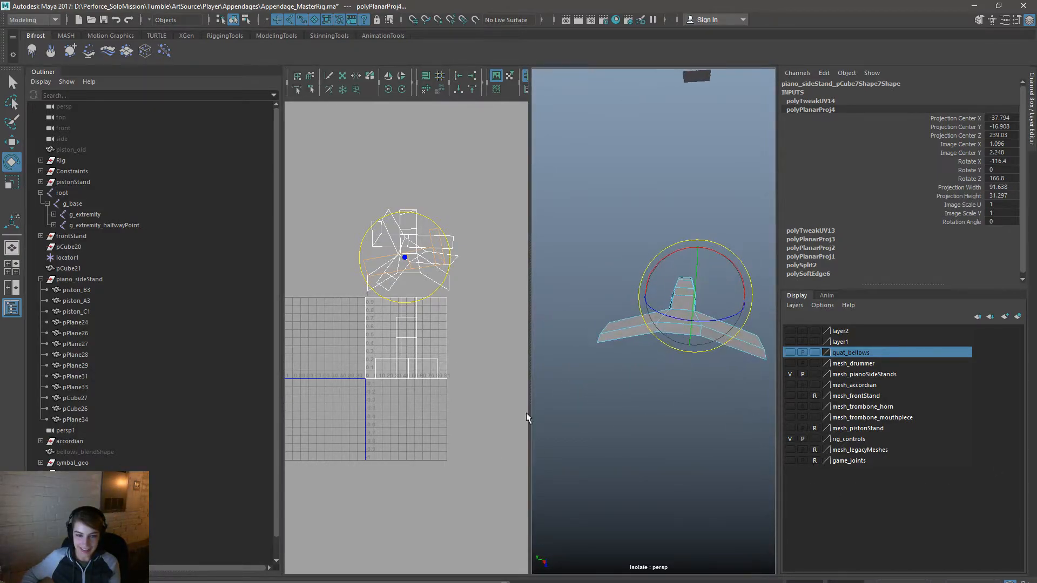
right_click_drag(416, 342, 443, 329)
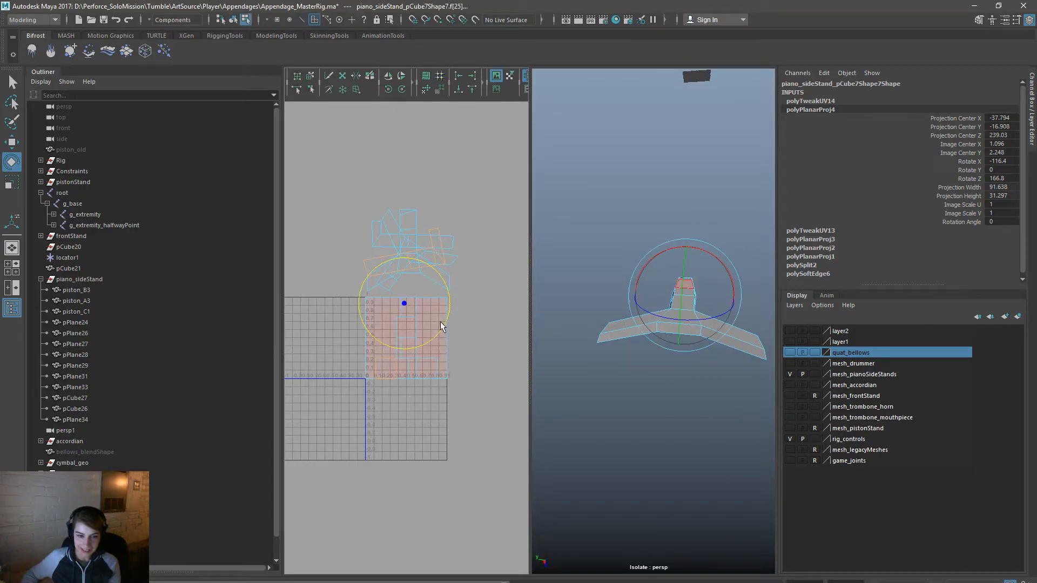
left_click(475, 374)
left_click_drag(446, 343, 445, 343)
mouse_move(637, 398)
left_mouse_down("alt")
mouse_move(652, 405)
mouse_move(470, 400)
mouse_move(639, 405)
left_mouse_up("alt")
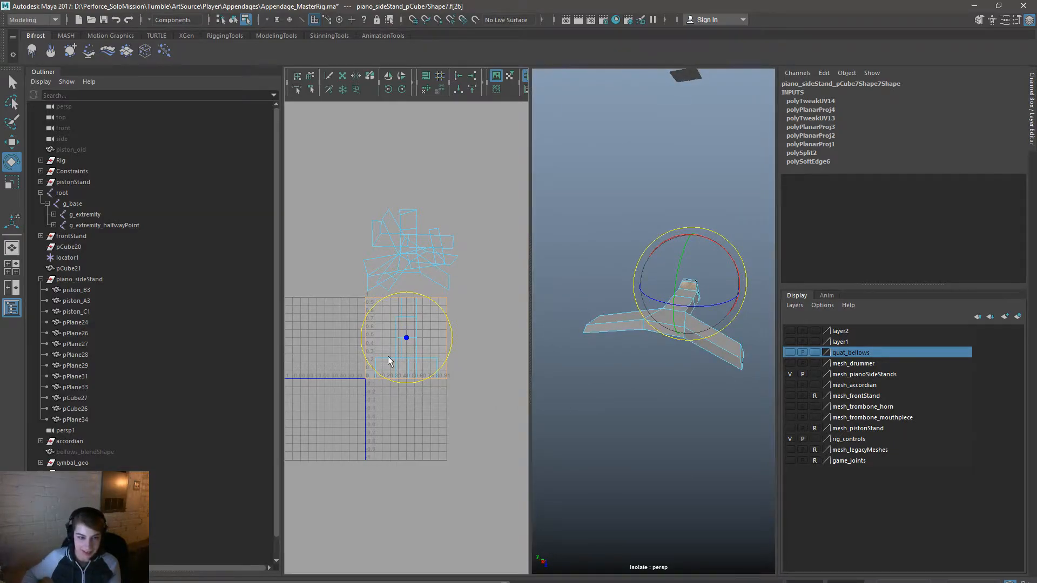
key("r")
left_click_drag(412, 339, 392, 346)
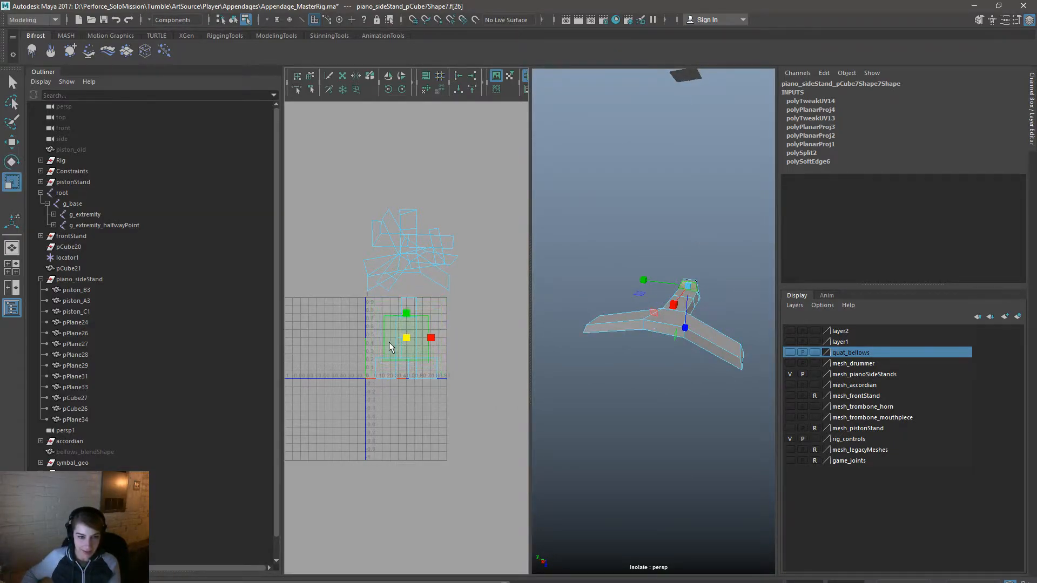
left_click(400, 348)
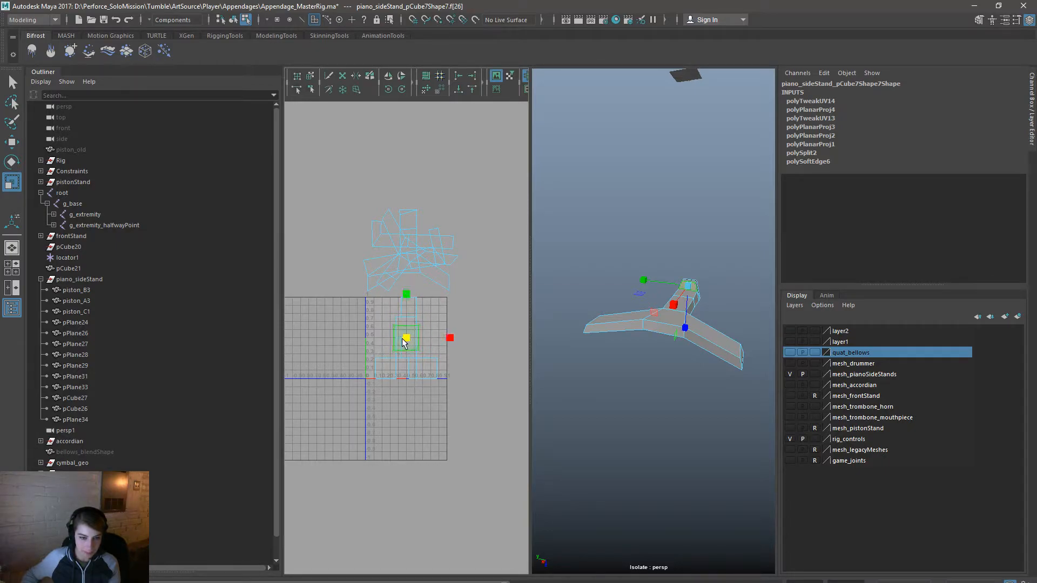
key("w")
left_click_drag(401, 345, 383, 331)
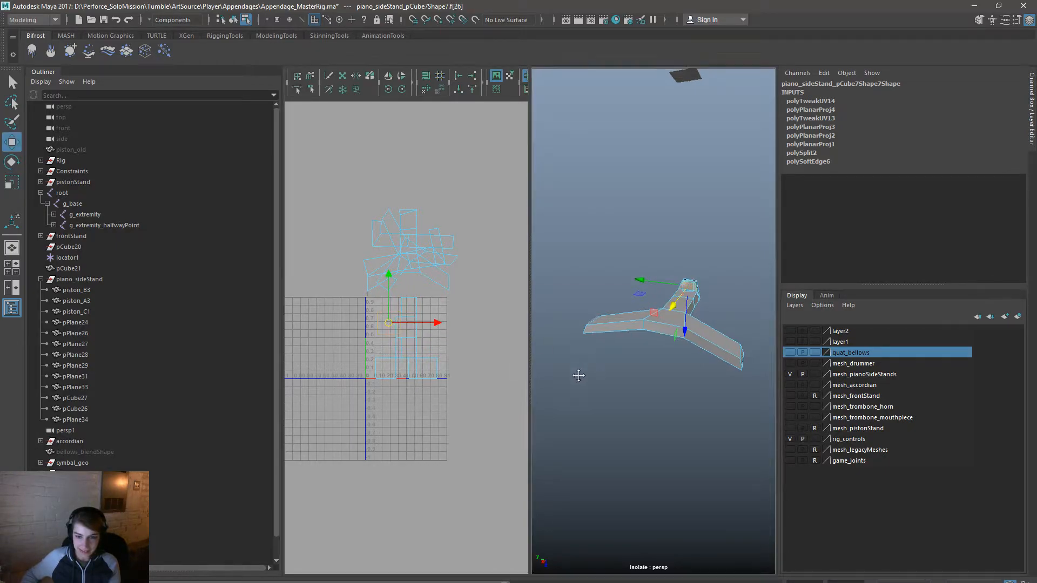
Step: Switch the UV Editor to UV selection, select all UVs inside the 0–1 tile, and scale them down
left_click_drag(709, 418, 621, 399, "alt")
key("f")
scroll(669, 421, "down", 10)
scroll(409, 372, "up", 2)
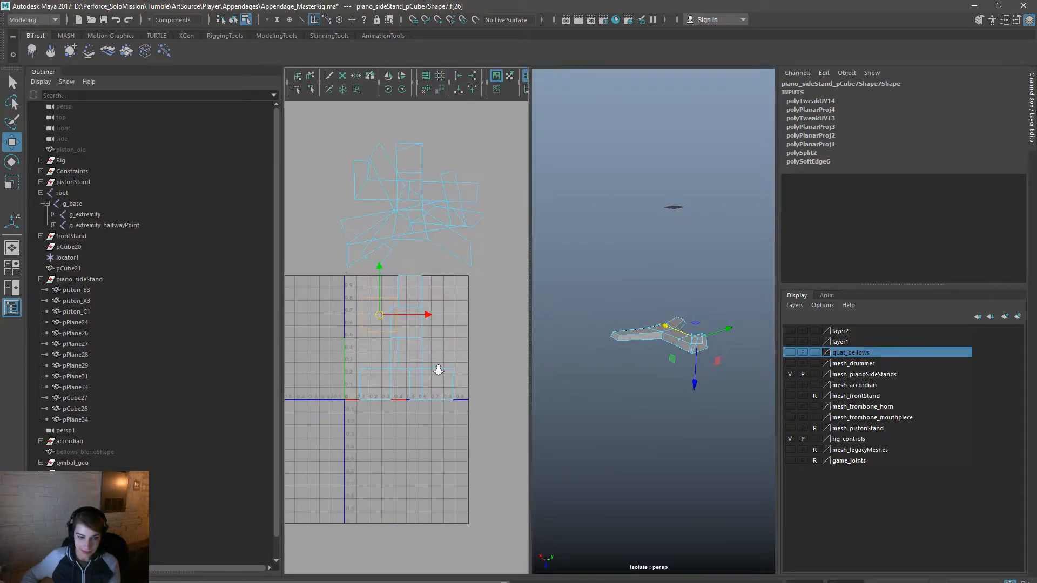
right_click_drag(411, 366, 442, 366)
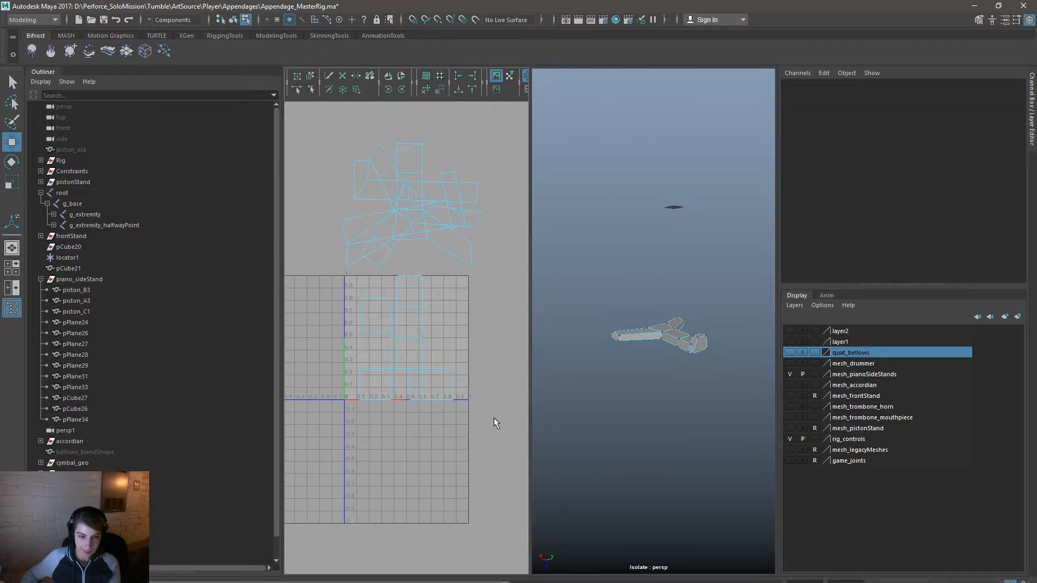
left_click_drag(331, 286, 331, 273)
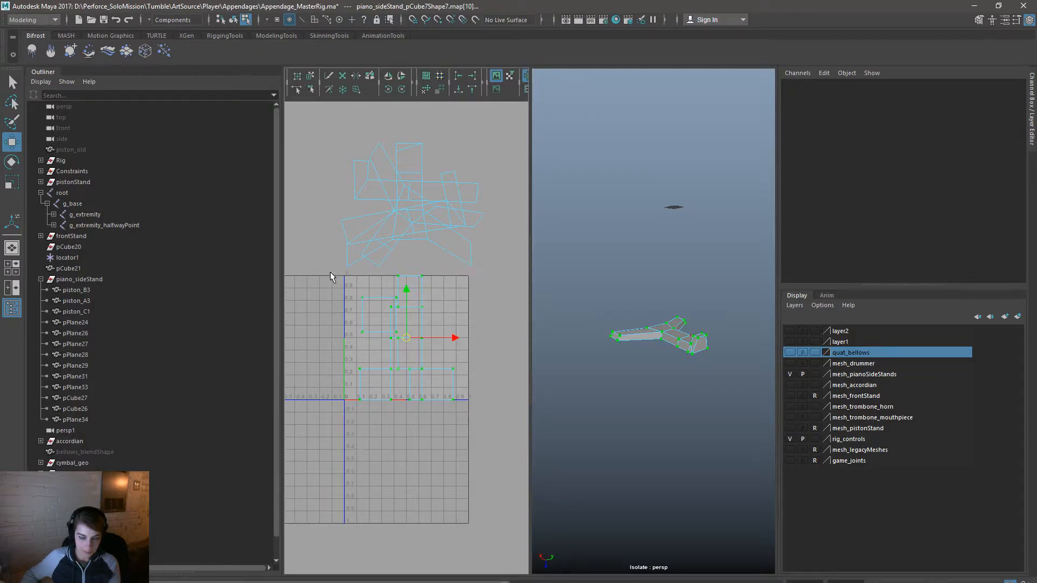
key("r")
mouse_move(406, 337)
left_mouse_down()
mouse_move(396, 339)
mouse_move(411, 323)
left_mouse_up()
Step: Select all the projected shells above the tile and move them straight down into the 0–1 UV tile
key("w")
left_click_drag(340, 125, 515, 281)
left_click_drag(416, 165, 423, 301)
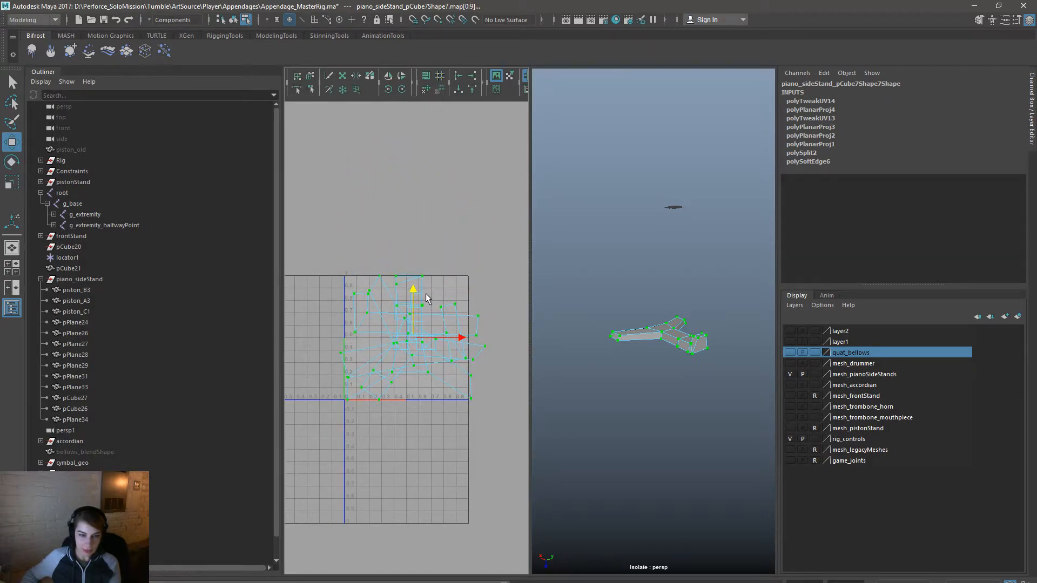
Step: Leave UV editing for a full-size perspective view and select the split edges running across the side stand's stem
left_click(493, 290)
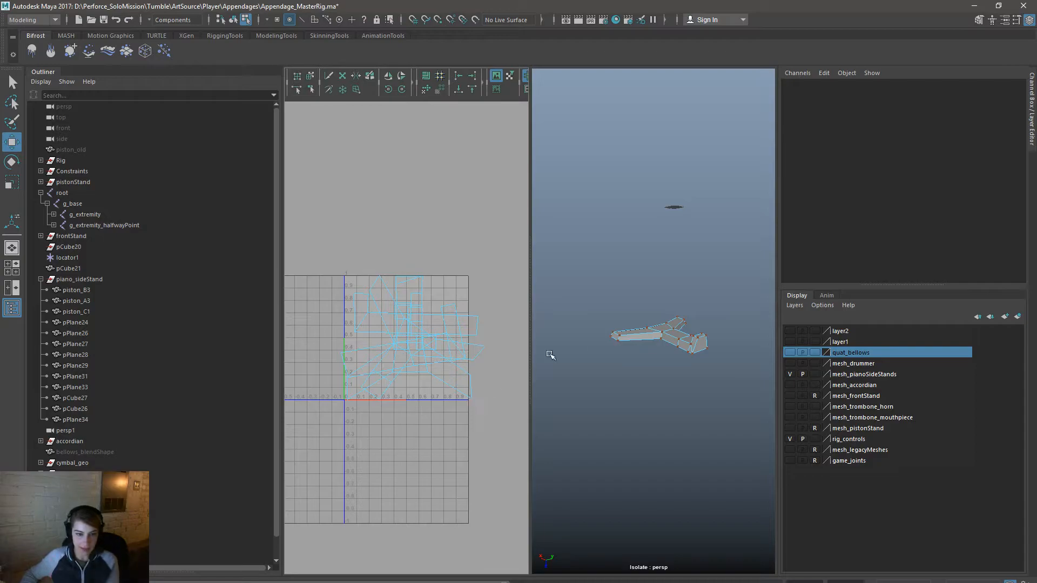
right_click_drag(678, 332, 707, 302)
key("space")
left_click_drag(572, 405, 469, 313, "alt")
right_click_drag(452, 373, 558, 389, "alt")
right_click_drag(529, 339, 521, 310)
double_click(525, 343)
left_click_drag(583, 385, 571, 315, "alt")
key("f")
right_click_drag(571, 316, 544, 306, "alt")
left_click_drag(543, 306, 547, 311, "alt")
right_click_drag(548, 311, 581, 380, "alt")
key("f")
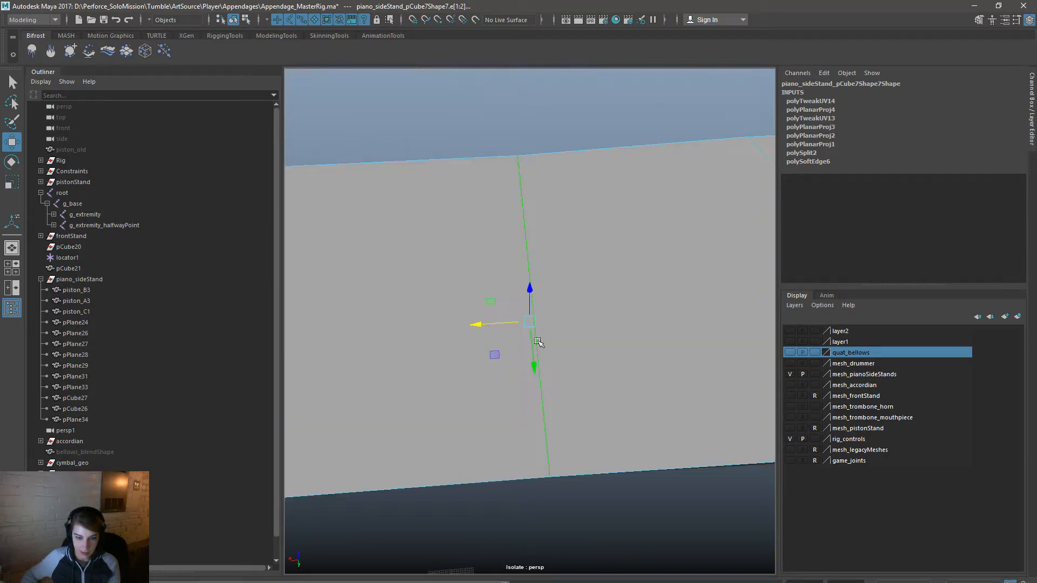
Step: Switch the viewport to the persp1 perspective camera
key("space")
left_click(589, 283)
mouse_move(621, 297)
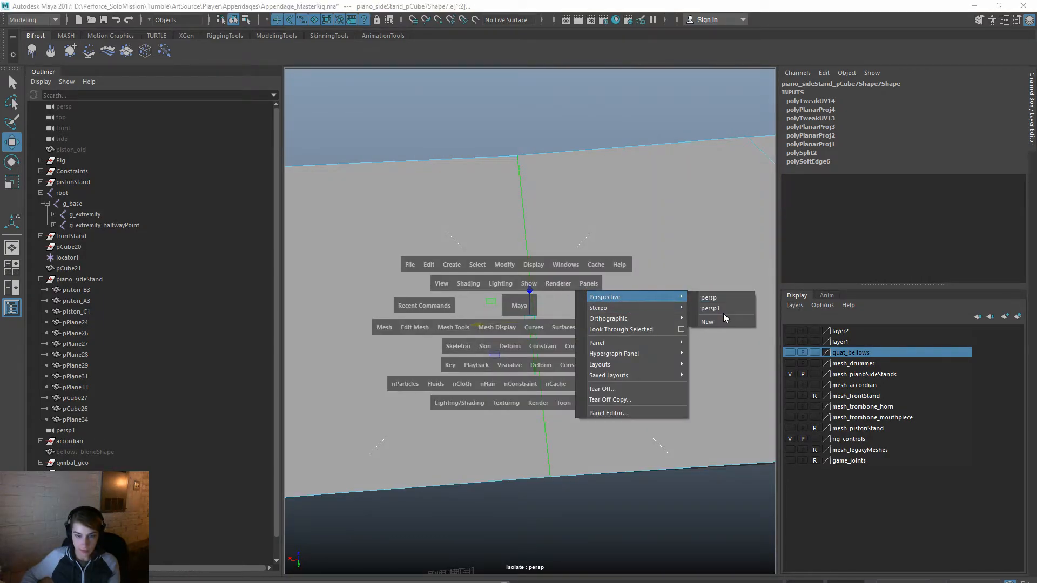
key("space")
left_click(719, 262)
mouse_move(805, 279)
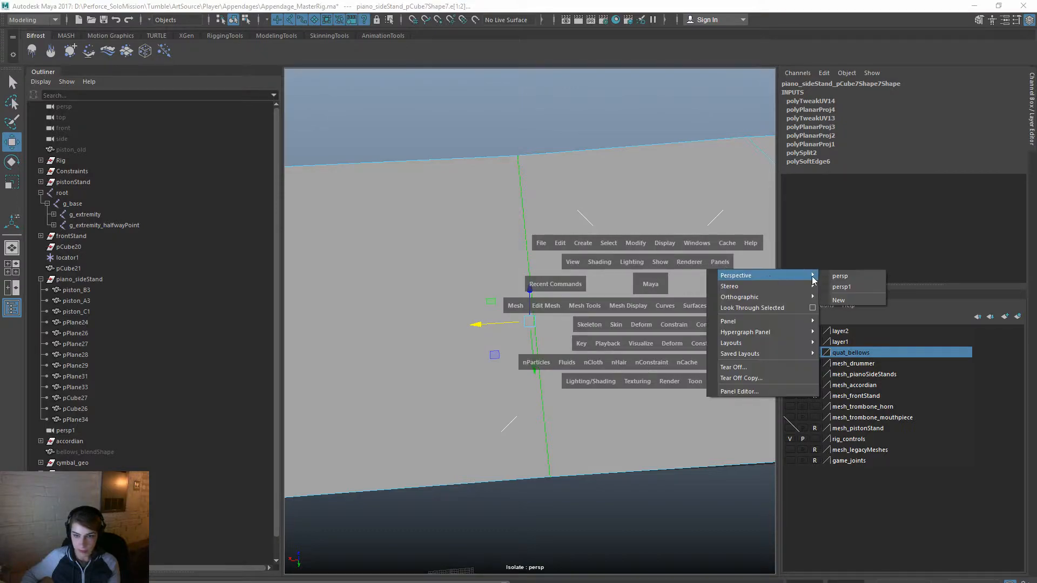
left_click(841, 287)
Step: Try deleting the selected split edges across the stem together with the vertices along that split
left_click_drag(624, 362, 733, 429, "alt")
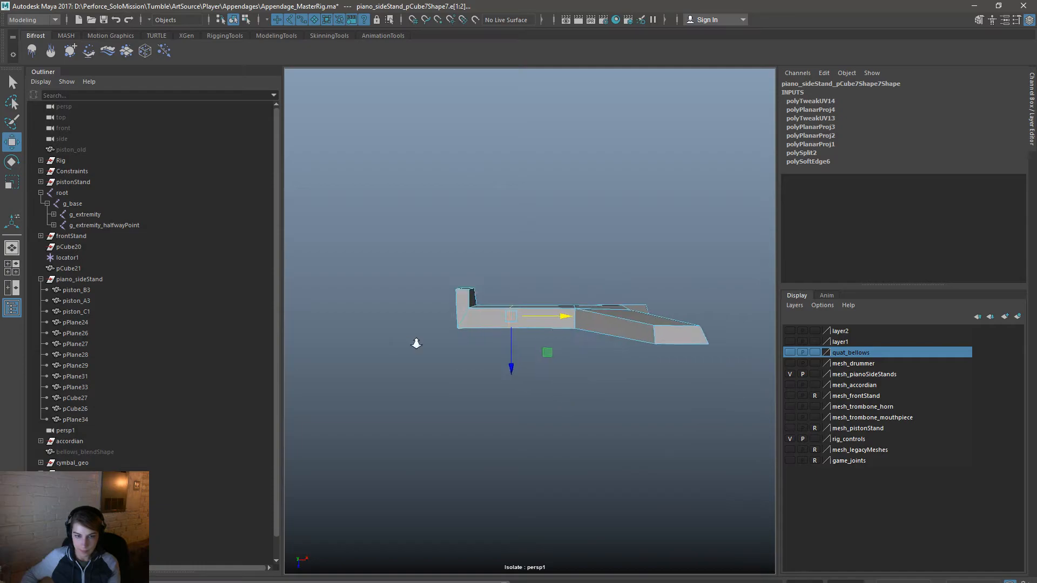
right_click_drag(407, 343, 578, 373, "alt")
left_click_drag(578, 373, 575, 338, "alt")
key("Delete")
right_click_drag(534, 254, 488, 254)
left_click_drag(547, 370, 460, 225)
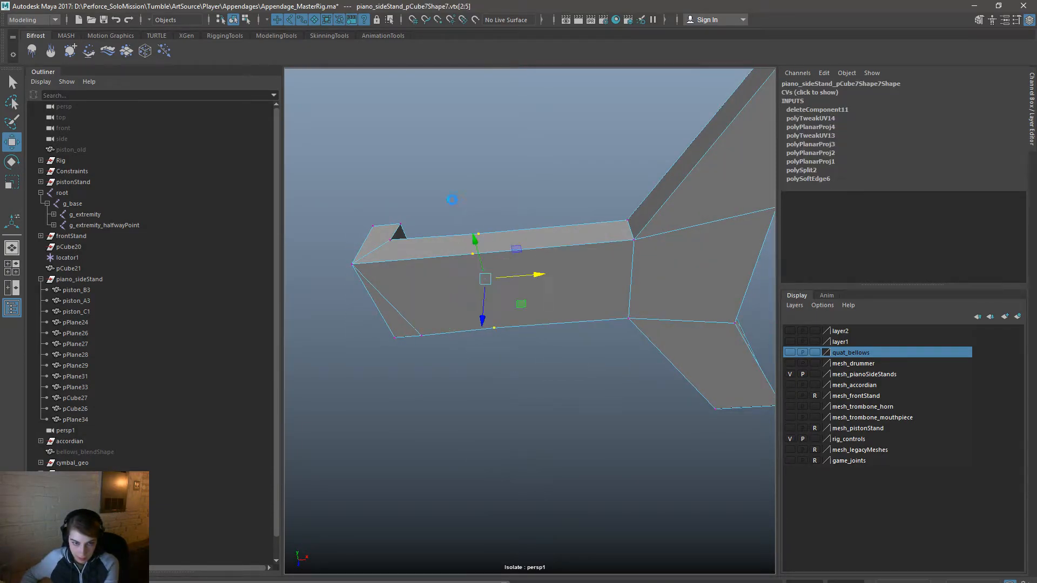
key("Delete")
Step: Undo the deletions of the stem's split edges and vertices
left_click_drag(470, 261, 530, 294, "alt")
right_click_drag(576, 303, 576, 276)
left_click(565, 319)
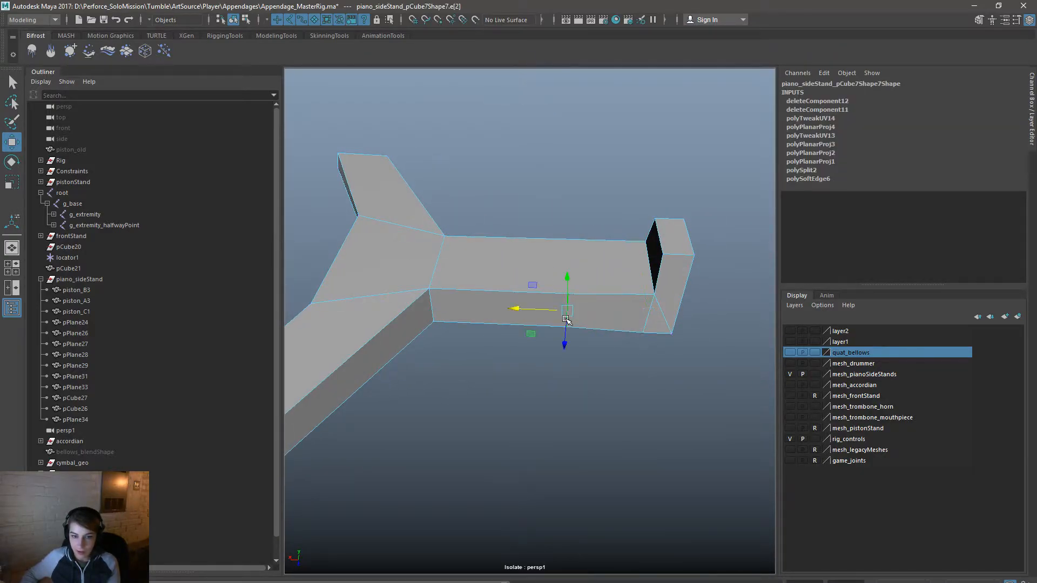
left_click(580, 343)
left_click_drag(579, 332, 577, 297, "alt")
left_click_drag(437, 276, 565, 384, "alt")
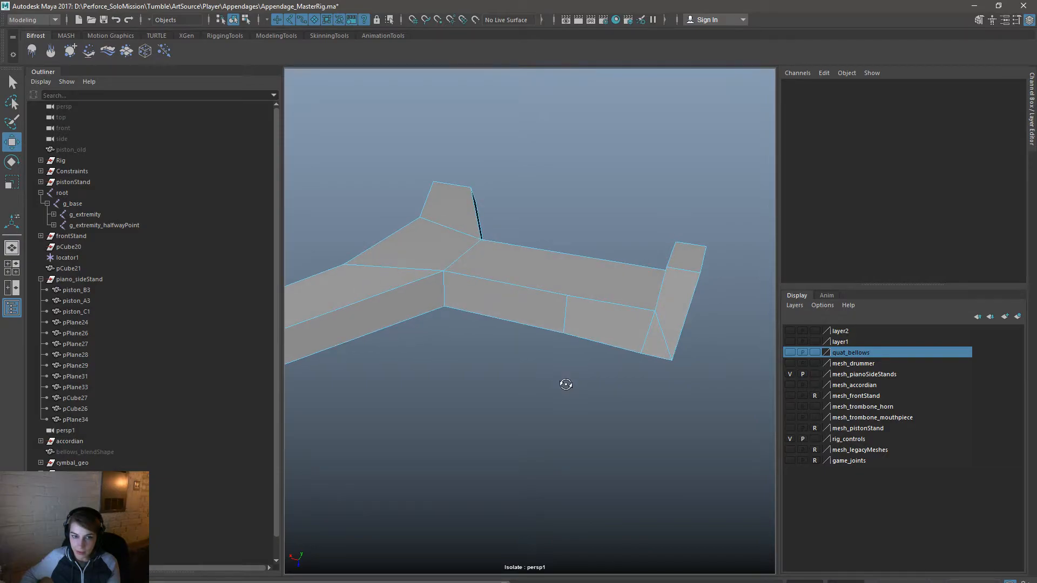
key("ctrl+z")
key("ctrl+z")
key("ctrl+z")
key("ctrl+z")
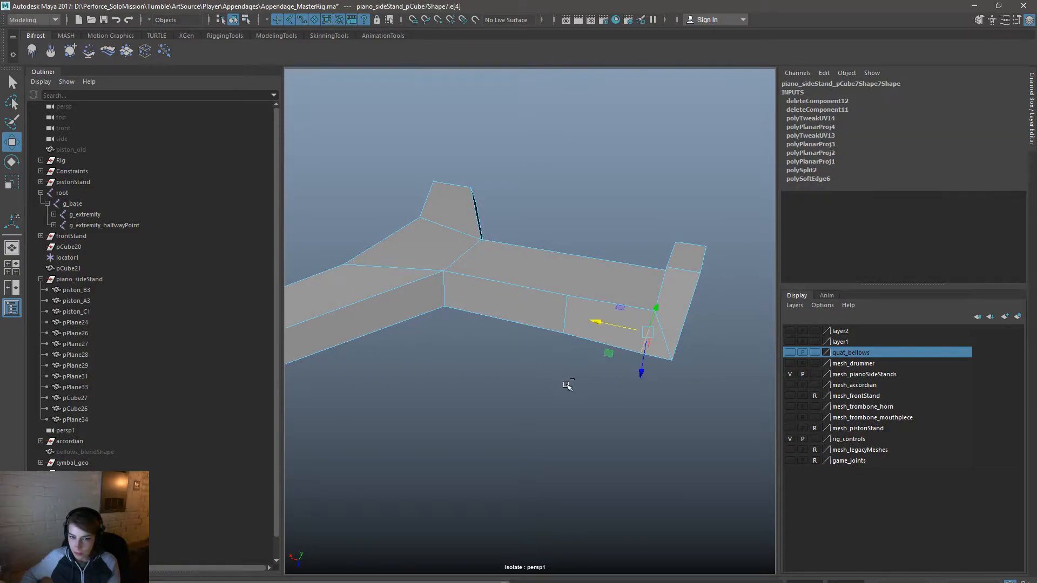
key("ctrl+z")
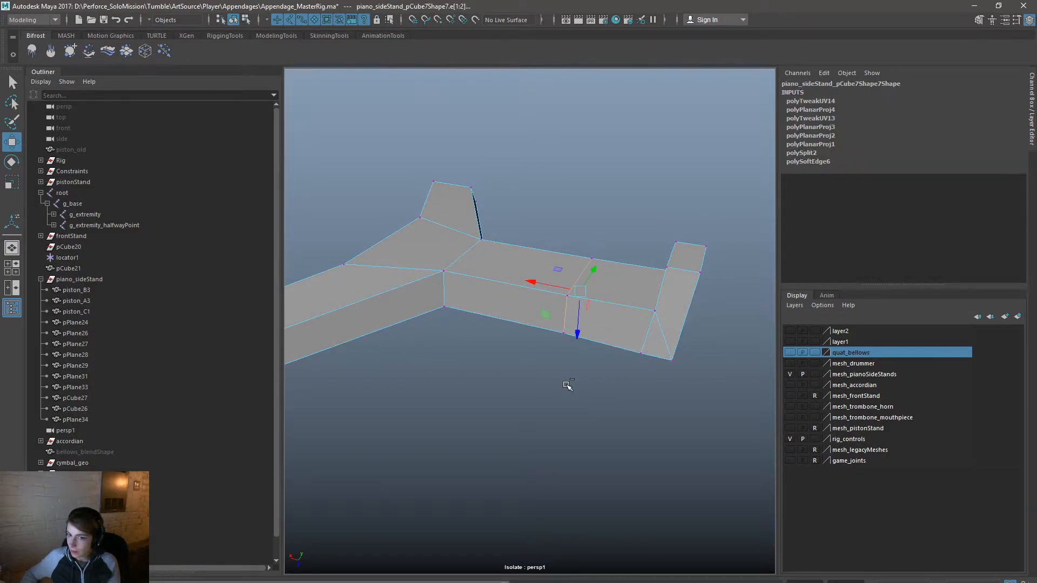
Step: Try deleting the stem's side face between the joint and the split, and undo the deletion
right_click_drag(608, 308, 609, 334)
left_click(609, 337)
left_click(615, 367)
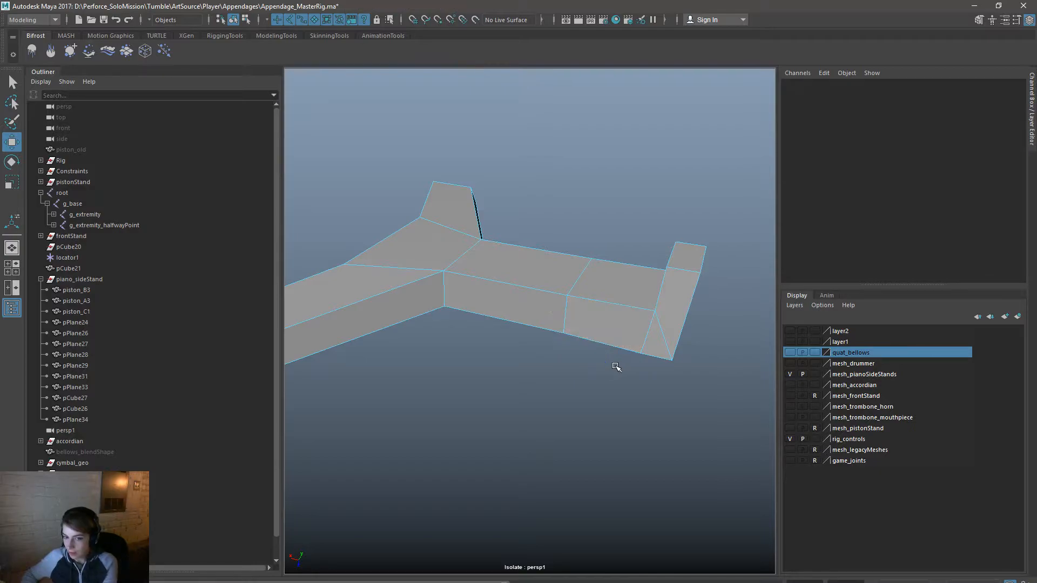
mouse_move(628, 371)
left_mouse_down("alt")
mouse_move(650, 363)
mouse_move(636, 364)
left_mouse_up("alt")
middle_click_drag(636, 364, 578, 389, "alt")
scroll(578, 390, "up", 3)
left_click(503, 346)
left_click(449, 365)
left_click_drag(449, 365, 514, 411, "alt")
key("Delete")
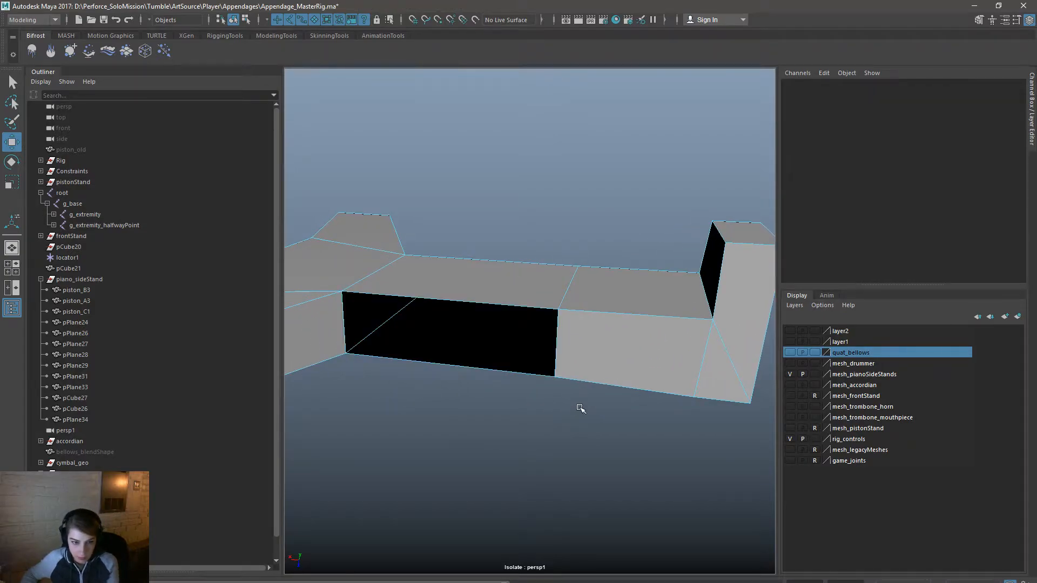
key("ctrl+z")
Step: Select the whole stand mesh as an object and merge its overlapping vertices
right_click_drag(588, 336, 632, 322)
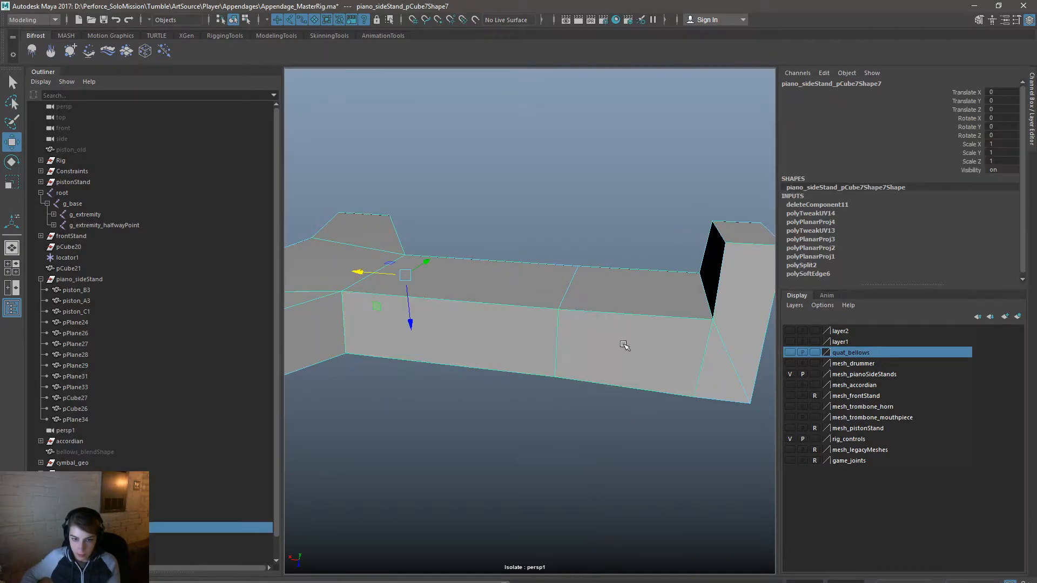
key("space")
left_click(471, 388)
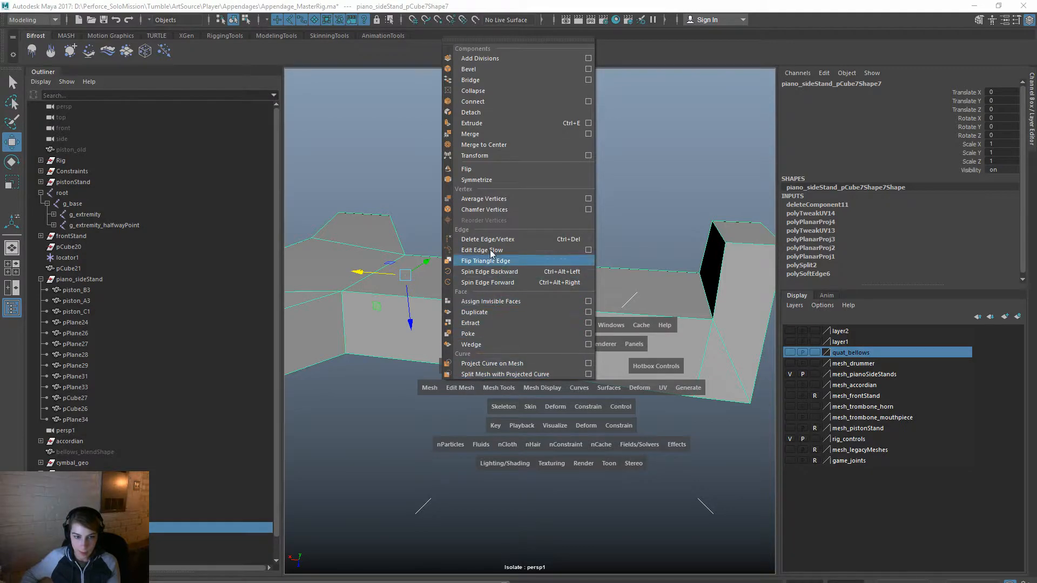
left_click(478, 135)
left_click(600, 425)
Step: Delete the extra diagonal edge crossing the stem's side face beside the end block
left_click_drag(600, 425, 626, 330, "alt")
left_click(676, 370)
right_click_drag(625, 327, 625, 305)
left_click(655, 374, "shift")
key("Delete")
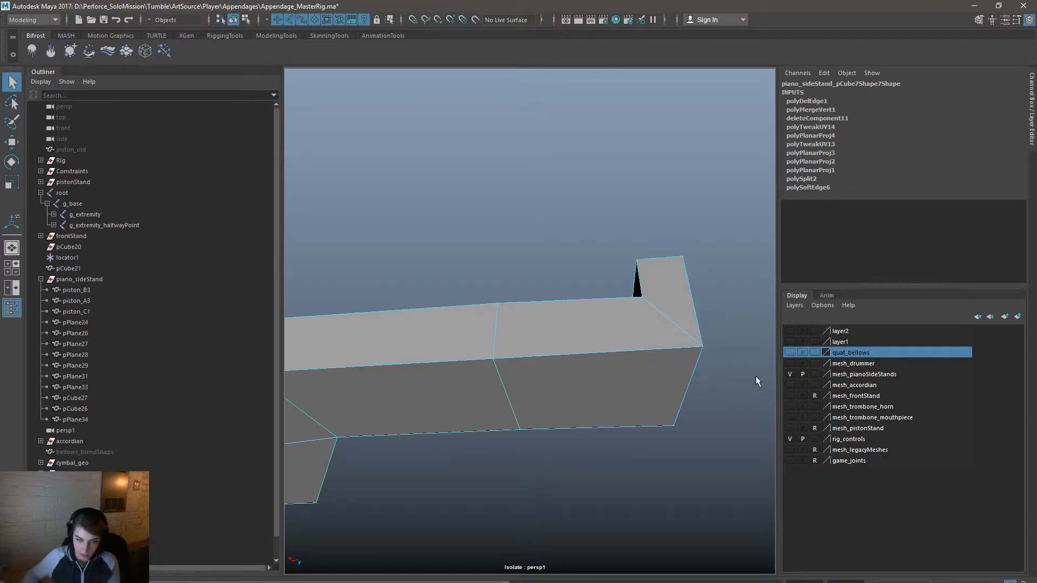
Step: Select the stand mesh as an object and delete its construction history
left_click_drag(496, 330, 272, 447, "alt")
right_click(585, 306)
right_click_drag(586, 307, 635, 287)
left_click(631, 234)
scroll(609, 342, "down", 5)
left_click(626, 336)
left_click_drag(620, 356, 453, 341, "alt")
key("space")
left_click(397, 207)
mouse_move(487, 345)
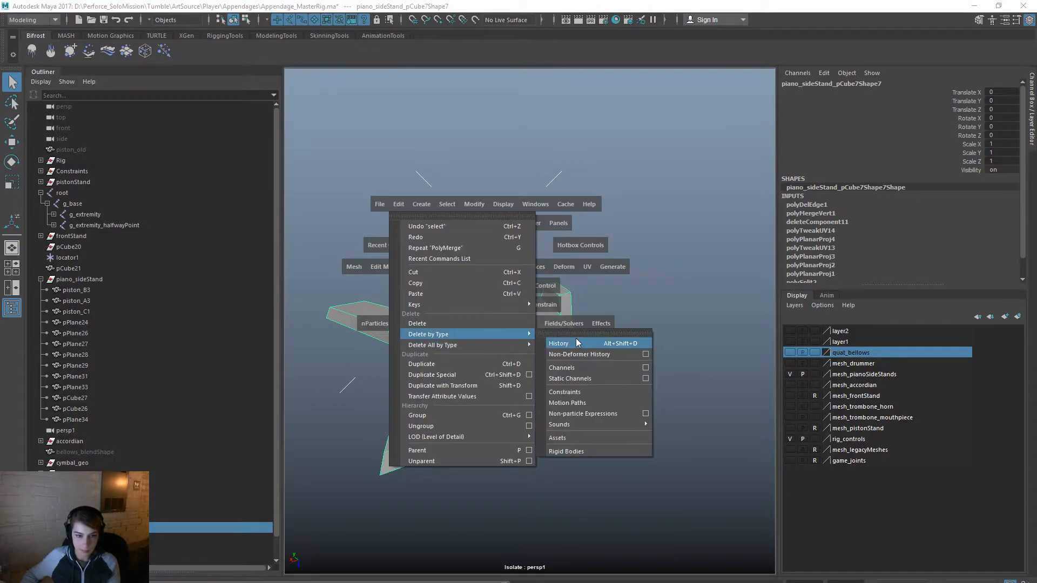
left_click(574, 340)
key("f")
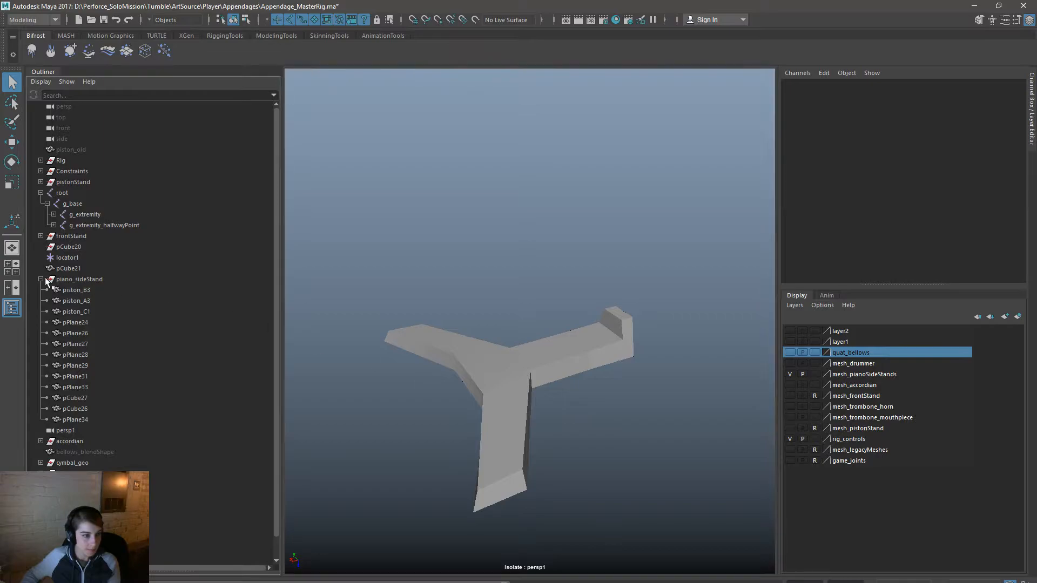
Step: Reselect the stand mesh and turn off the viewport's isolate selection to show the rest of the rig
left_click(39, 192)
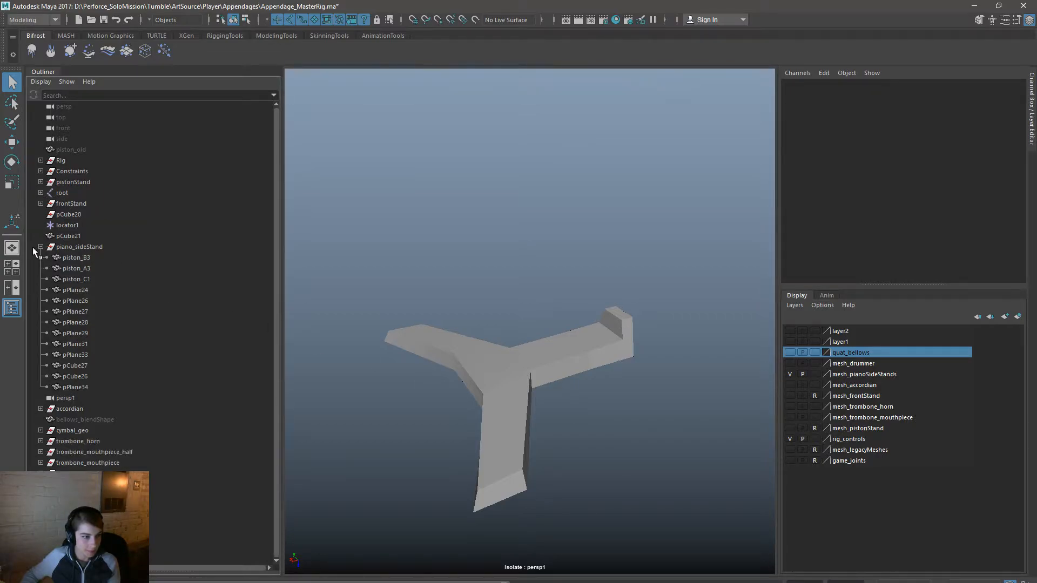
left_click(84, 258)
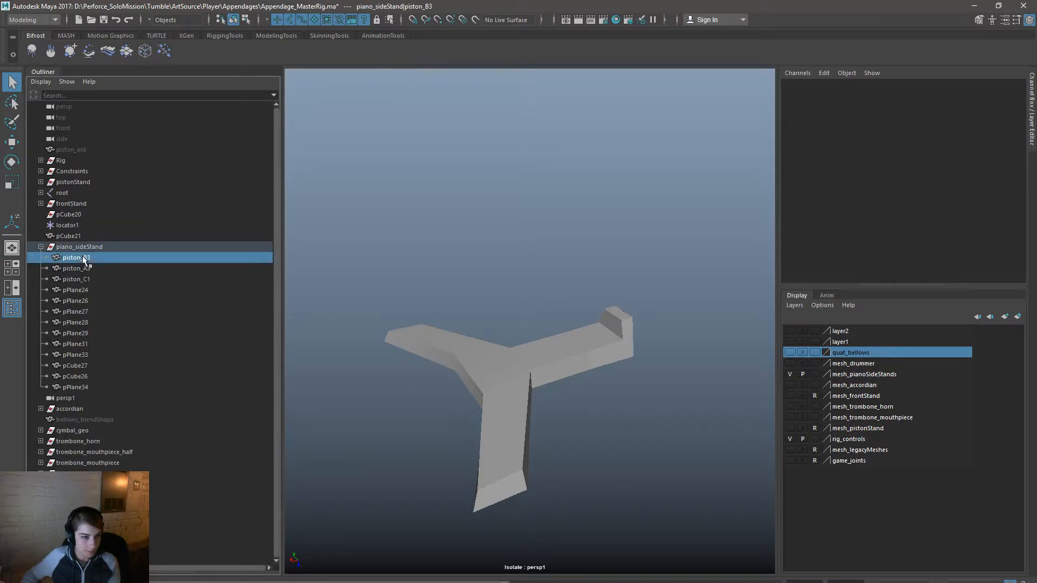
left_click(552, 343)
left_click_drag(553, 347, 520, 283, "alt")
key("space")
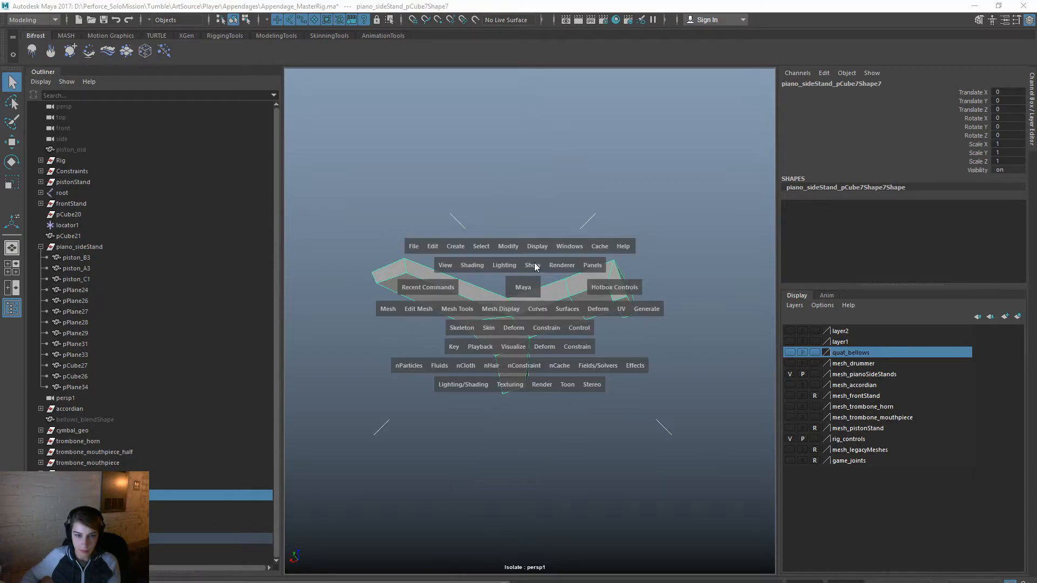
left_click(534, 264)
mouse_move(610, 204)
left_click(696, 205)
left_click_drag(667, 341, 561, 373, "alt")
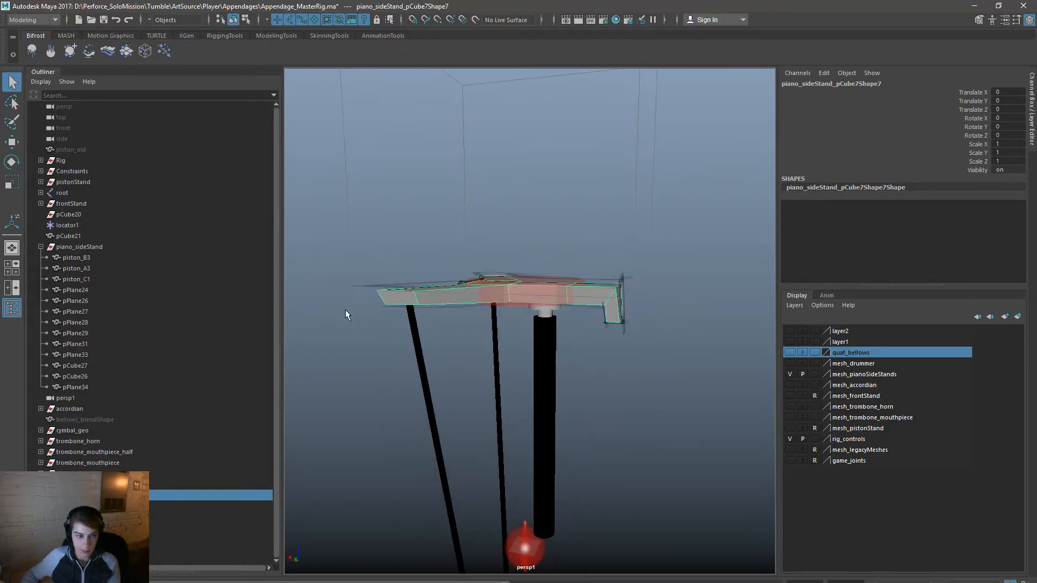
Step: Try binding the stand mesh to the g_extremity joint before grouping it, and undo the bind
left_click(40, 193)
left_click(47, 204)
left_click(85, 214)
key("space")
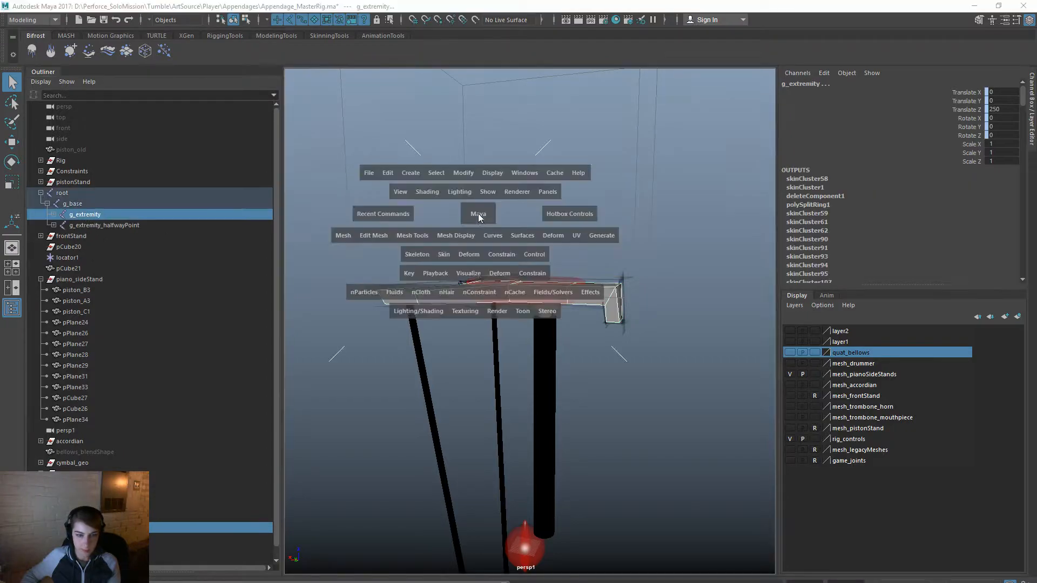
left_click_drag(457, 254, 491, 279)
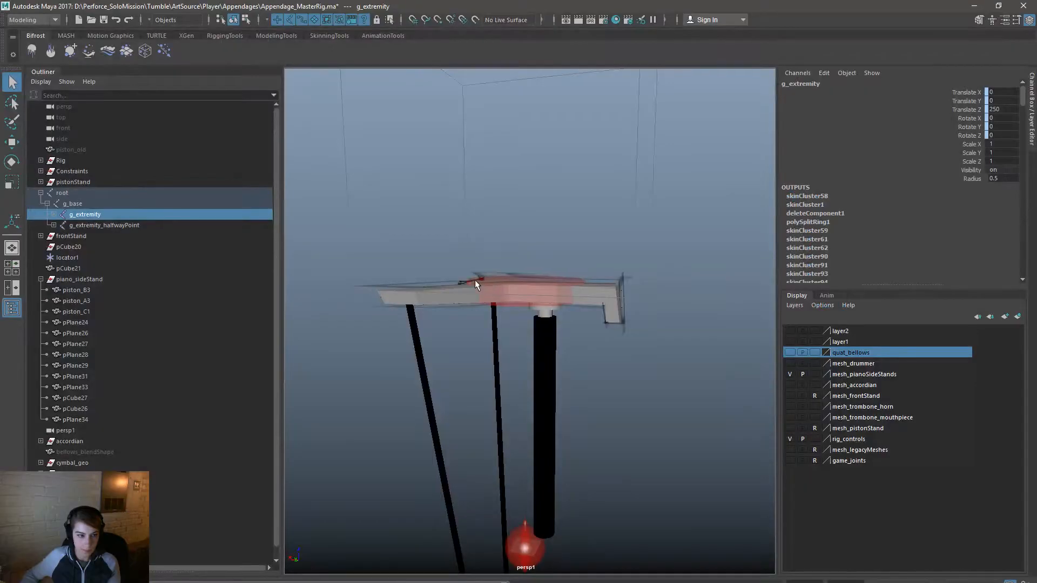
key("ctrl+z")
Step: Parent the stand mesh piano_sideStand_pCube7Shape7 under the piano_sideStand group
left_click(119, 527)
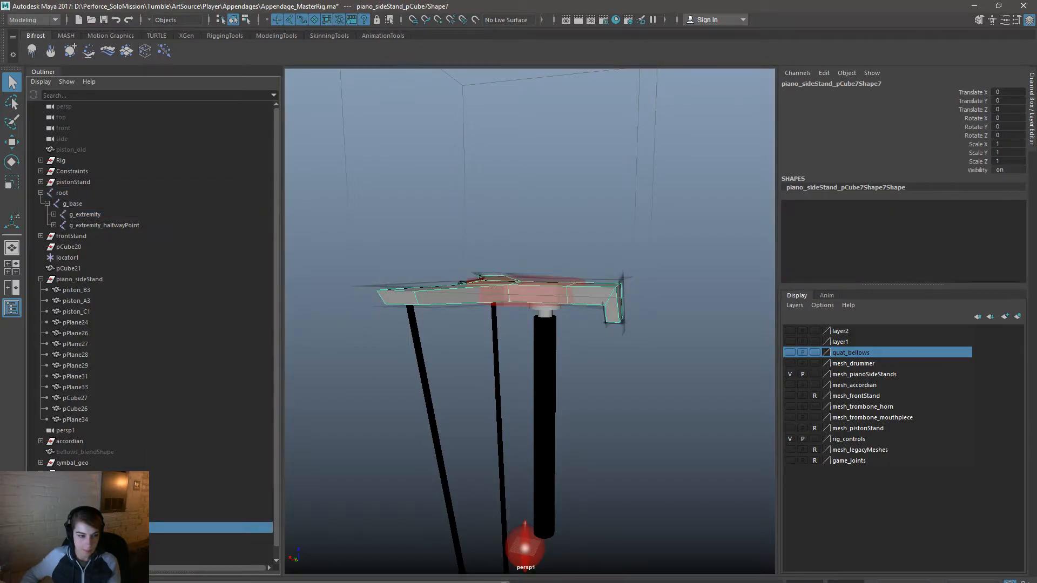
left_click(98, 279, "ctrl")
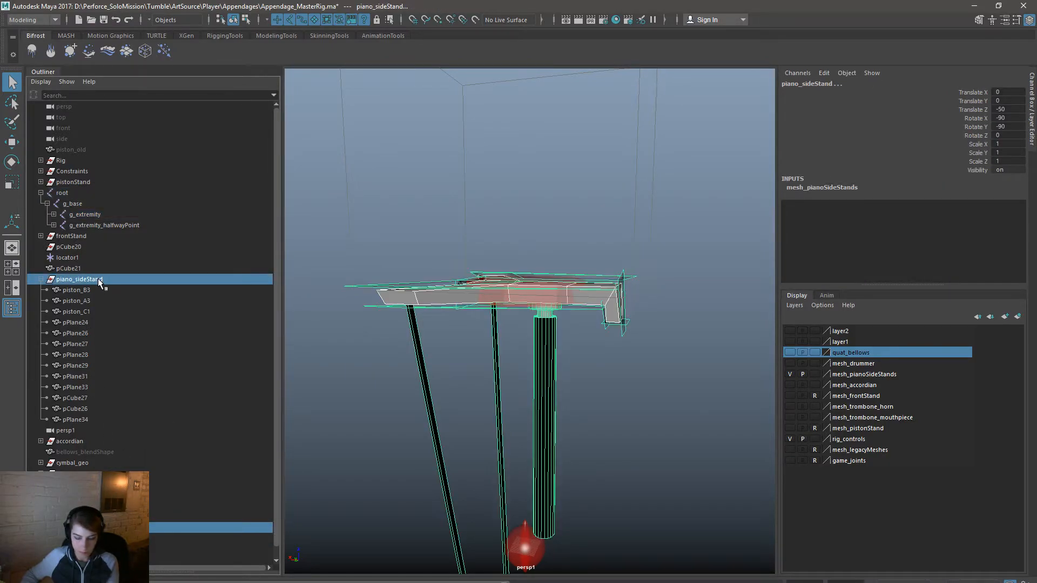
key("p")
Step: Bind the skin of the grouped stand mesh to the g_extremity joint
left_click(97, 214, "ctrl")
key("space")
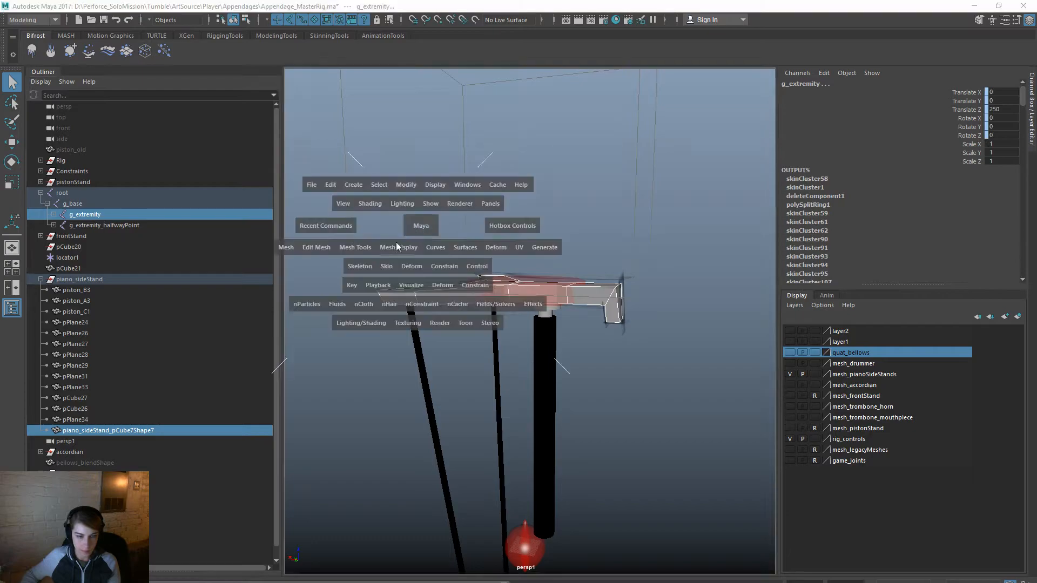
left_click(391, 264)
left_click(413, 298)
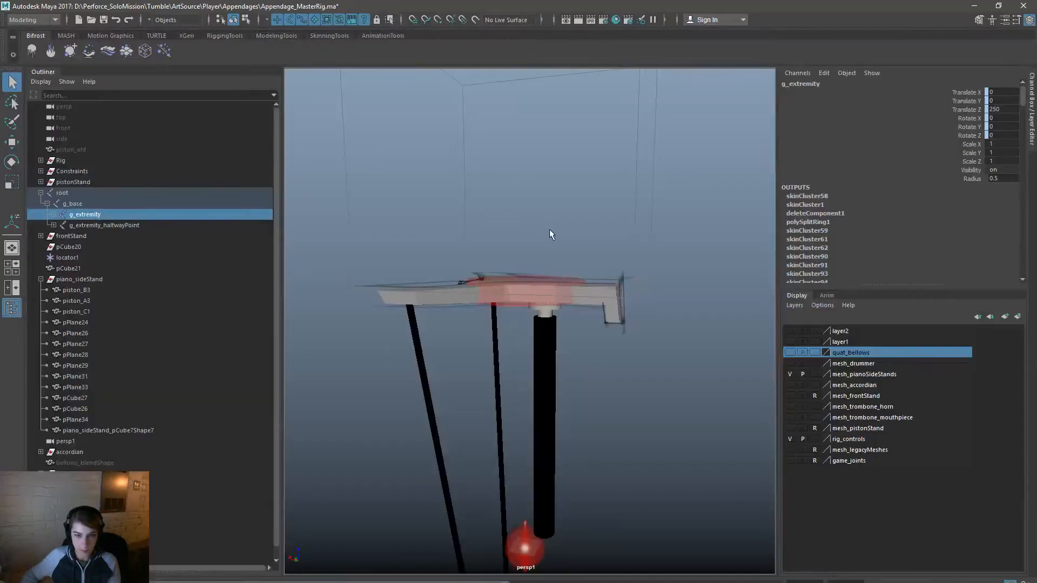
Step: Set Translate Z of extremity_control to 0 to lower the side stand
left_click(551, 271)
left_click(546, 294)
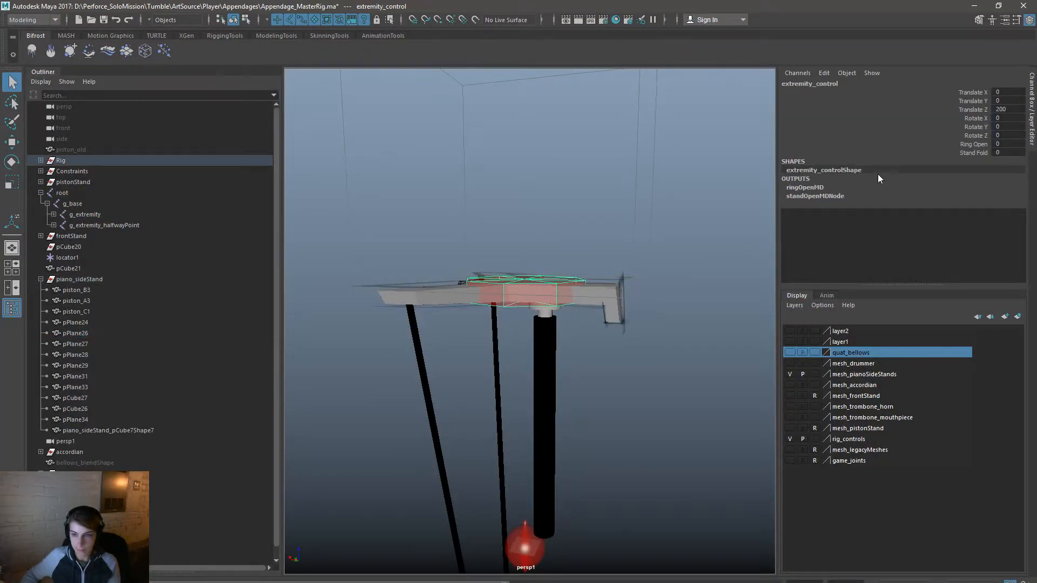
left_click(1006, 110)
type("0")
key("Return")
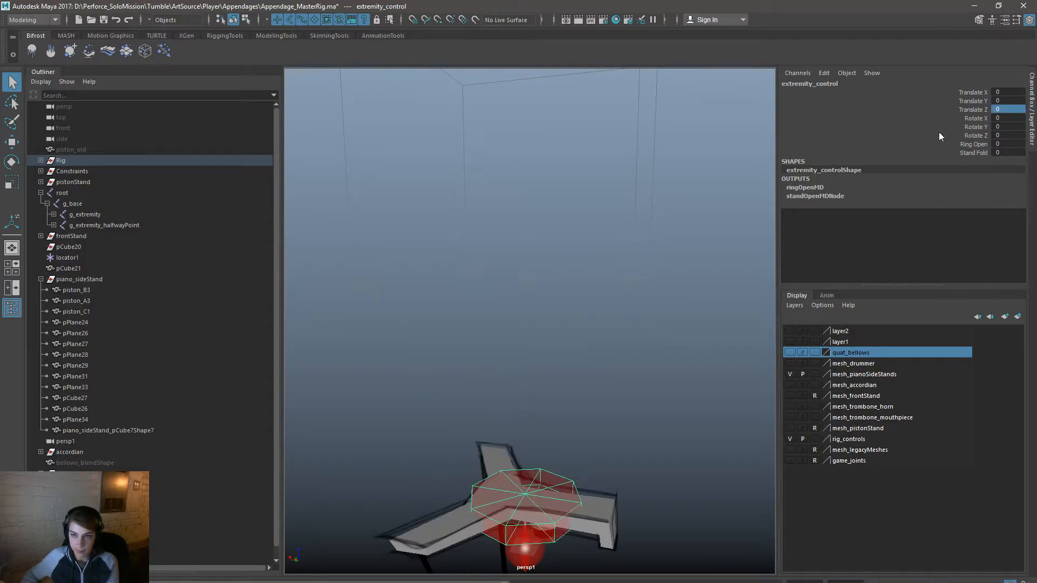
Step: Export all meshes under piano_sideStand with the root, g_base and g_extremity joints, overwriting Appendage_Accordian_Sides.fbx, and dismiss the export warnings
left_click(296, 225)
left_click(79, 291)
left_click(93, 430, "shift")
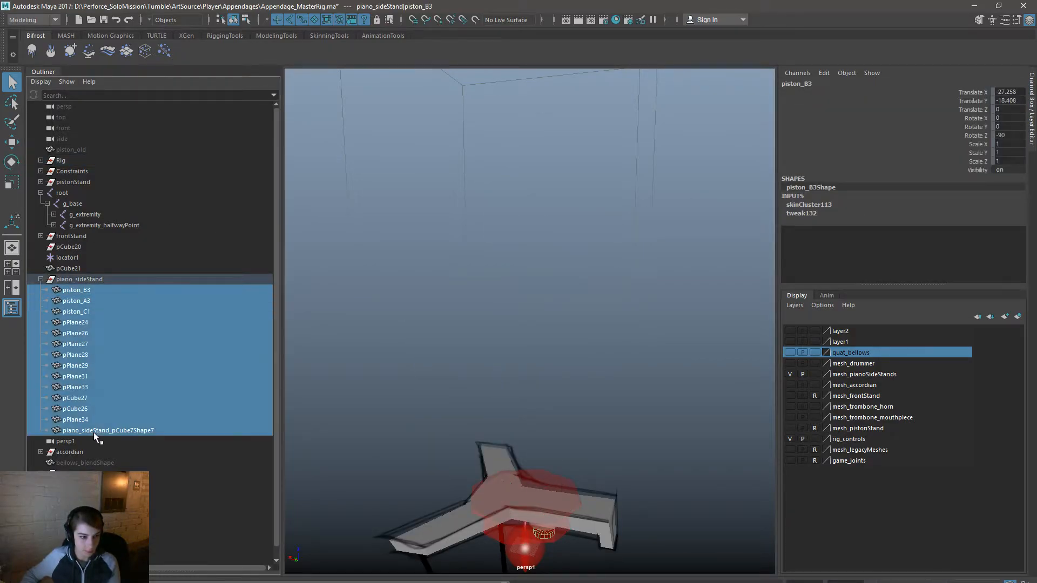
left_click(88, 214, "ctrl")
left_click(88, 205, "ctrl")
left_click(88, 193, "ctrl")
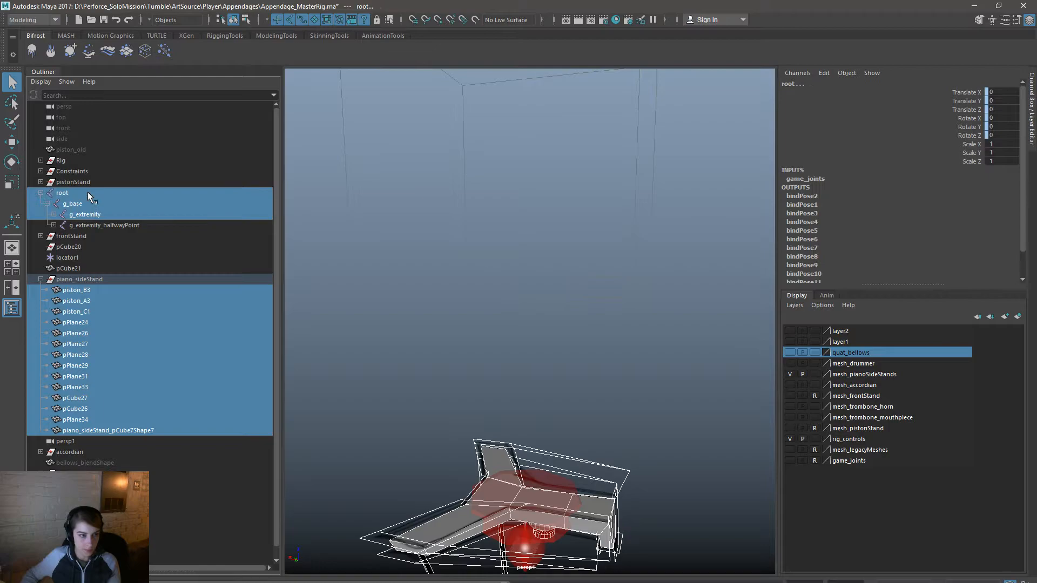
key("space")
left_click(363, 163)
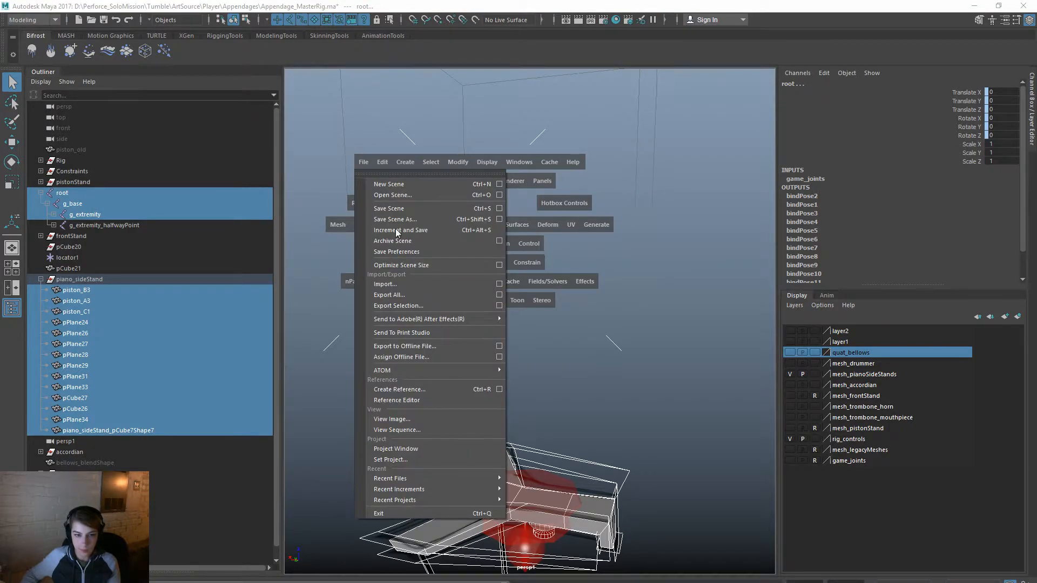
left_click(428, 302)
double_click(580, 243)
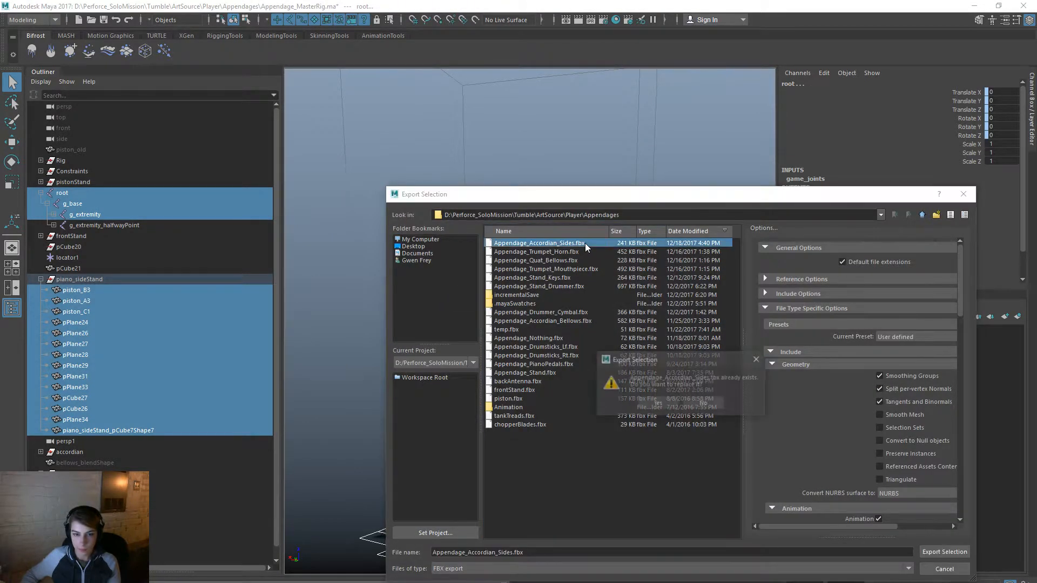
left_click(669, 406)
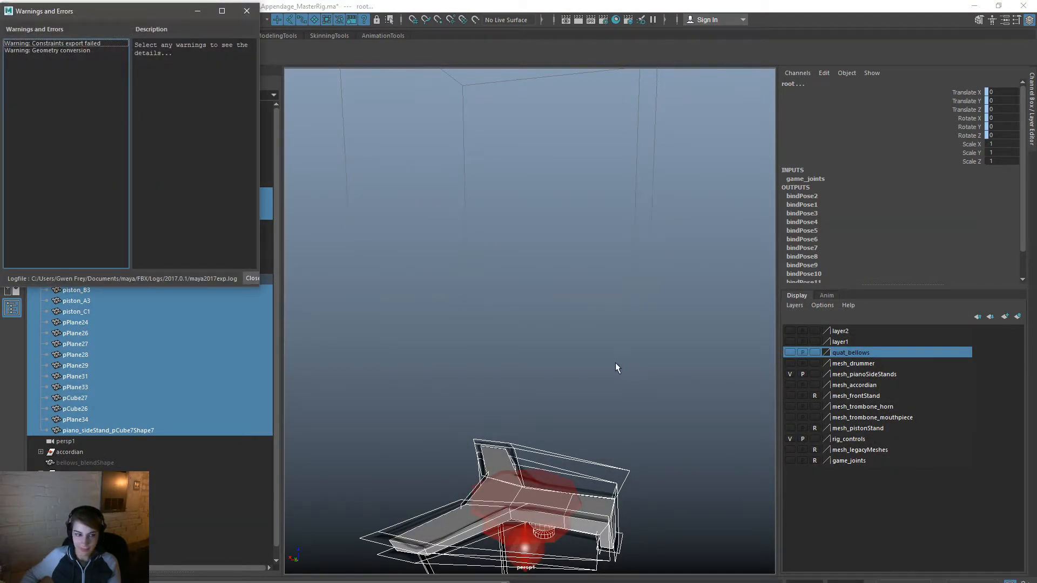
left_click(247, 11)
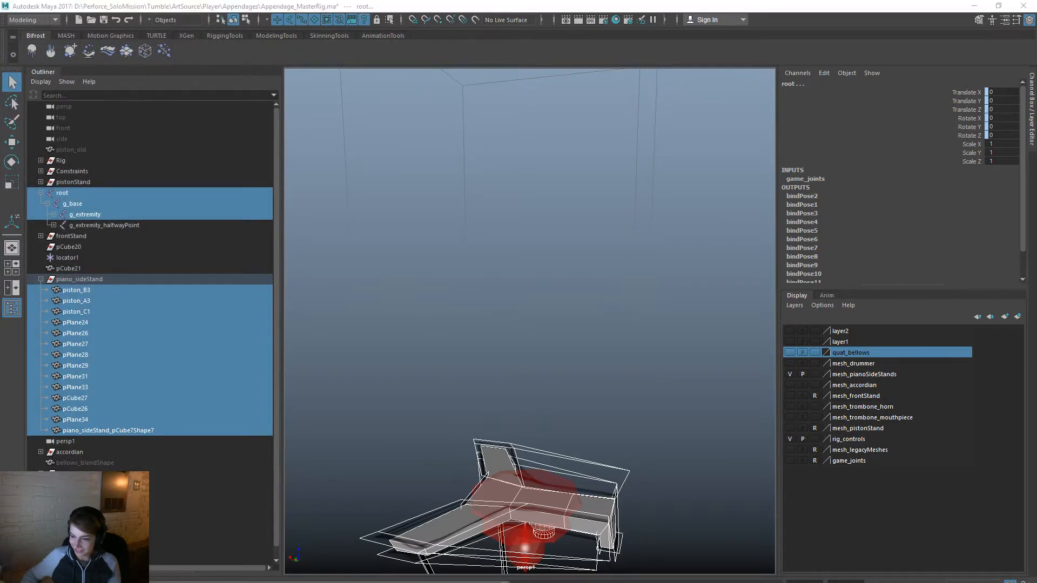
Step: Switch to Unreal Editor and reimport the Appendage_Accordian_Side skeletal mesh
key("alt+Tab")
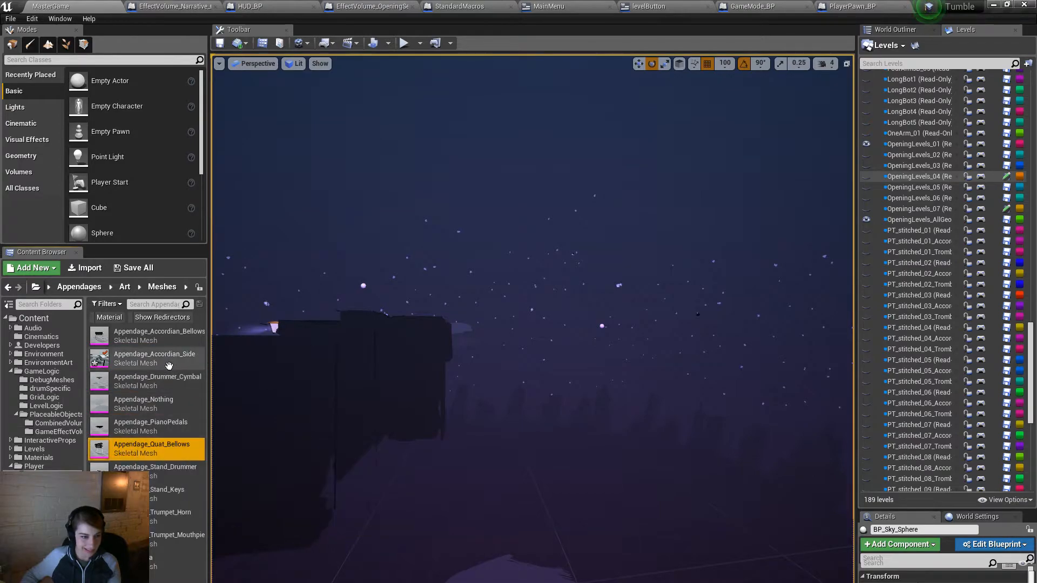
right_click(176, 359)
left_click(271, 364)
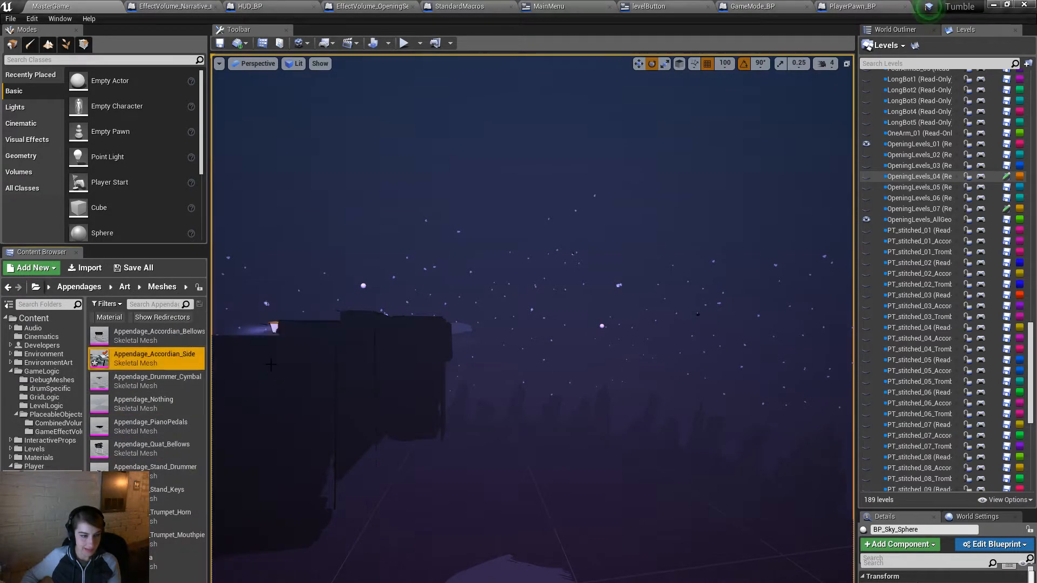
Step: Play the game full screen with the modified blueprints compiled, enable debug mode and open the first Accordion level
left_click(405, 47)
left_click(595, 367)
key("F11")
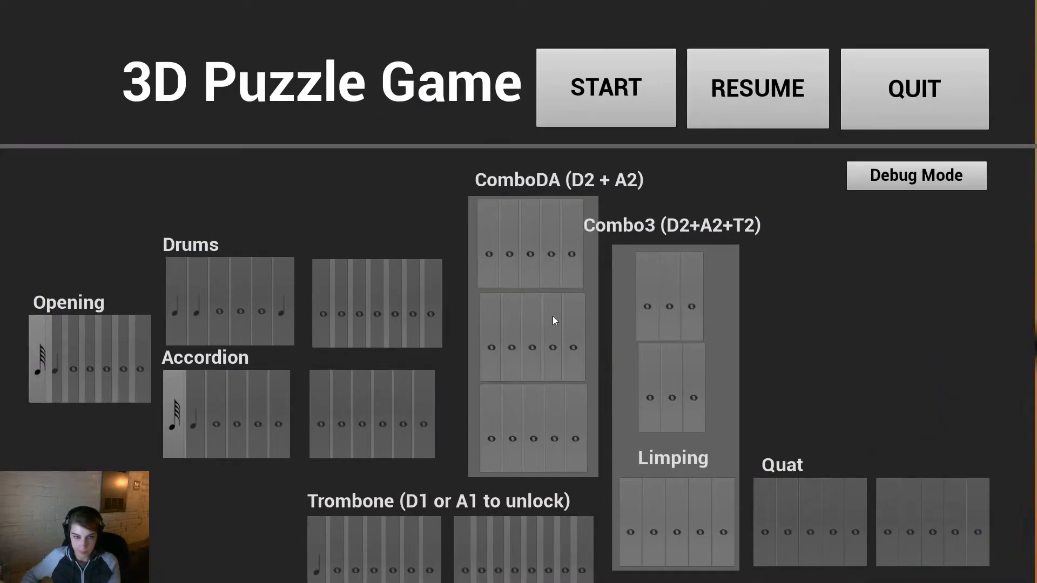
left_click(885, 178)
left_click(175, 392)
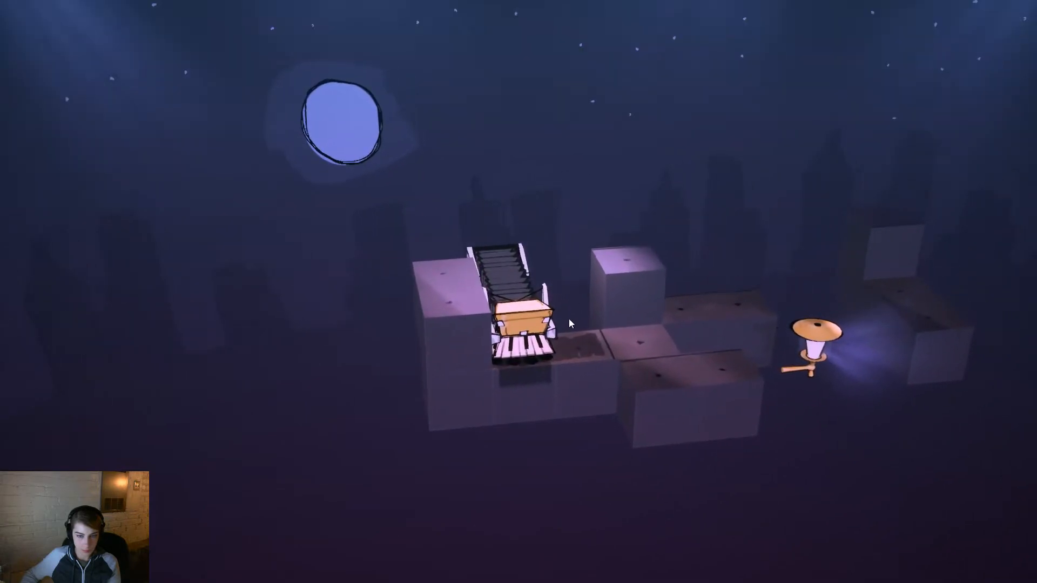
Step: Orbit around the accordion character to examine its side stands, end the play session and restore the editor layout
mouse_move(316, 378)
left_mouse_down()
mouse_move(120, 291)
mouse_move(310, 380)
left_mouse_up()
left_click_drag(482, 421, 648, 367)
key("Escape")
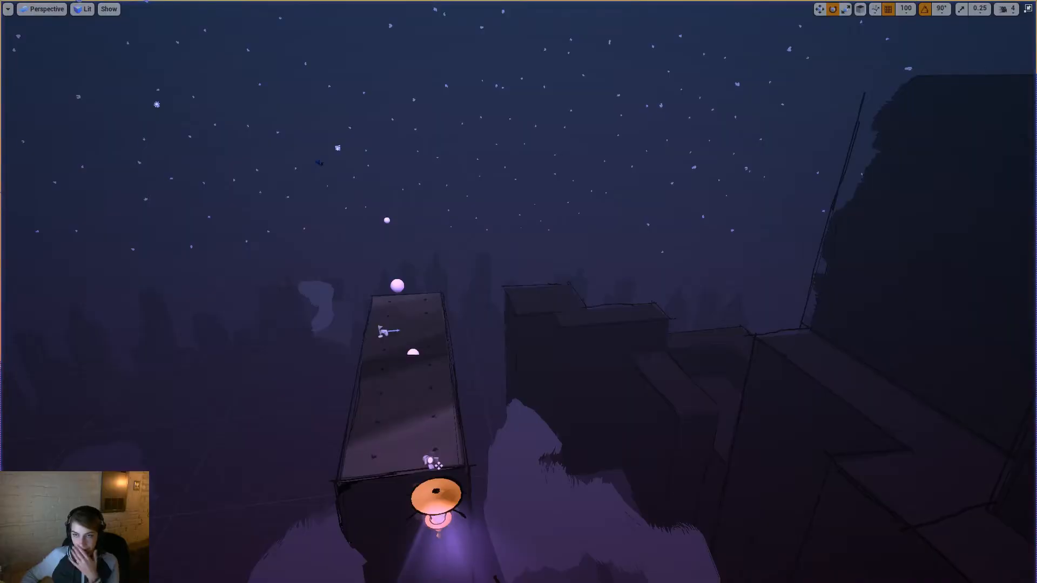
left_click(1024, 7)
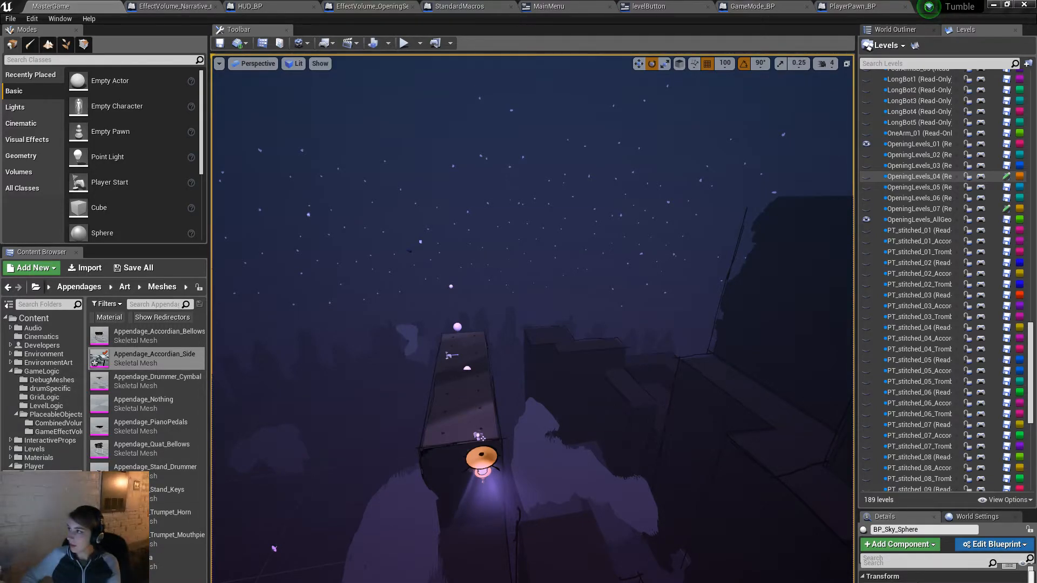
Step: Switch to Maya, close the Reference Editor of Body_Piano.ma and clear the selection in Appendage_MasterRig.ma
key("alt+Tab")
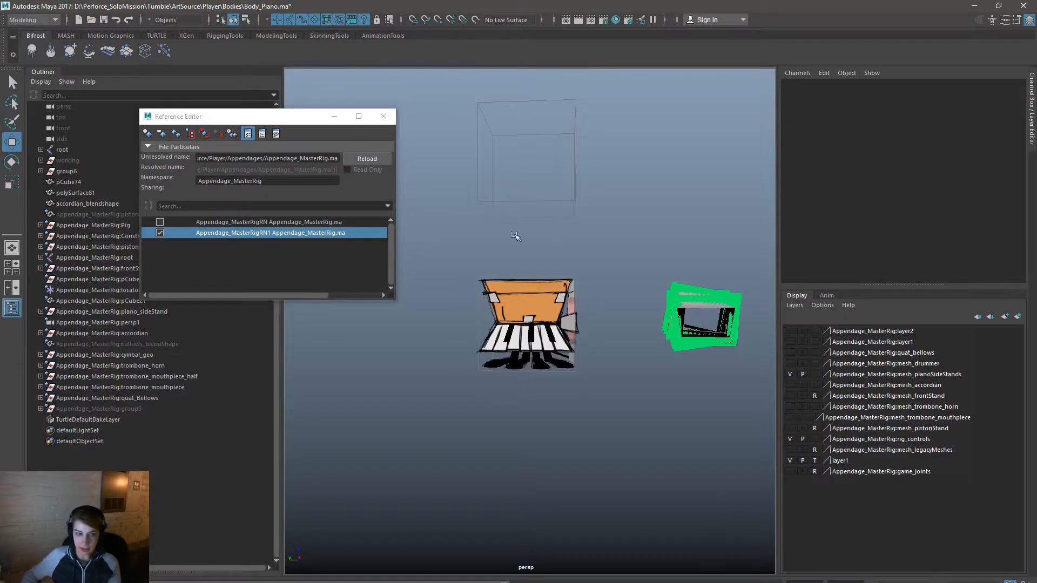
left_click(384, 116)
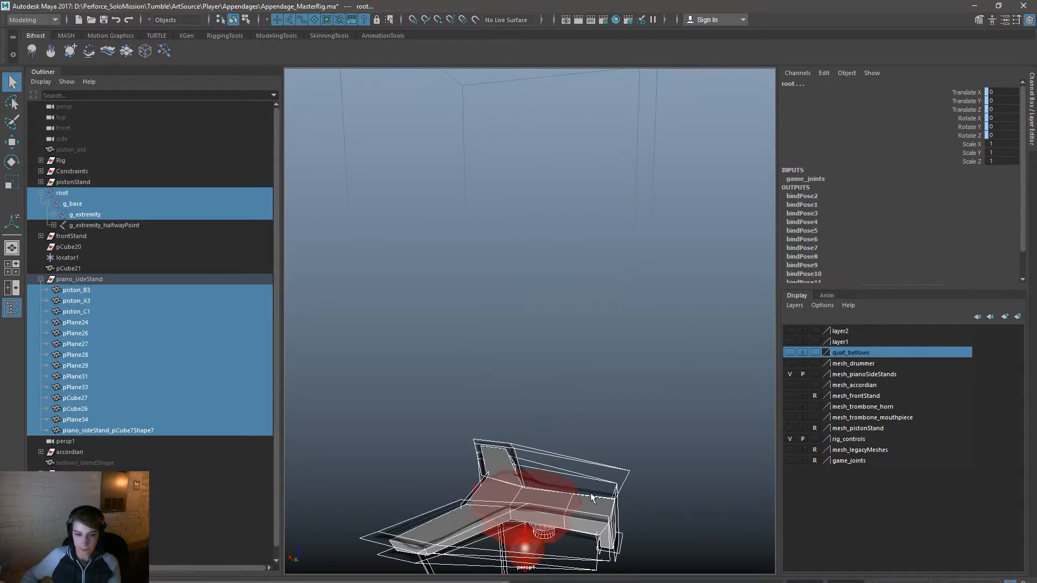
left_click(558, 458)
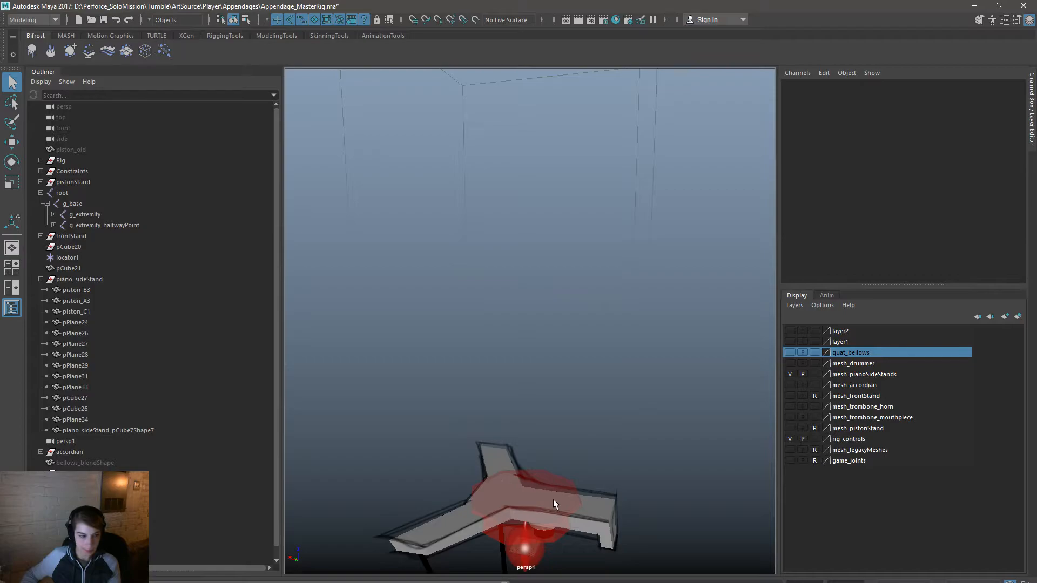
Step: Select the stand mesh piano_sideStand_pCube7Shape7 and display the UV Editor beside the perspective view
middle_click_drag(553, 499, 575, 440, "alt")
left_click_drag(624, 443, 671, 508, "alt")
left_click_drag(667, 515, 604, 390)
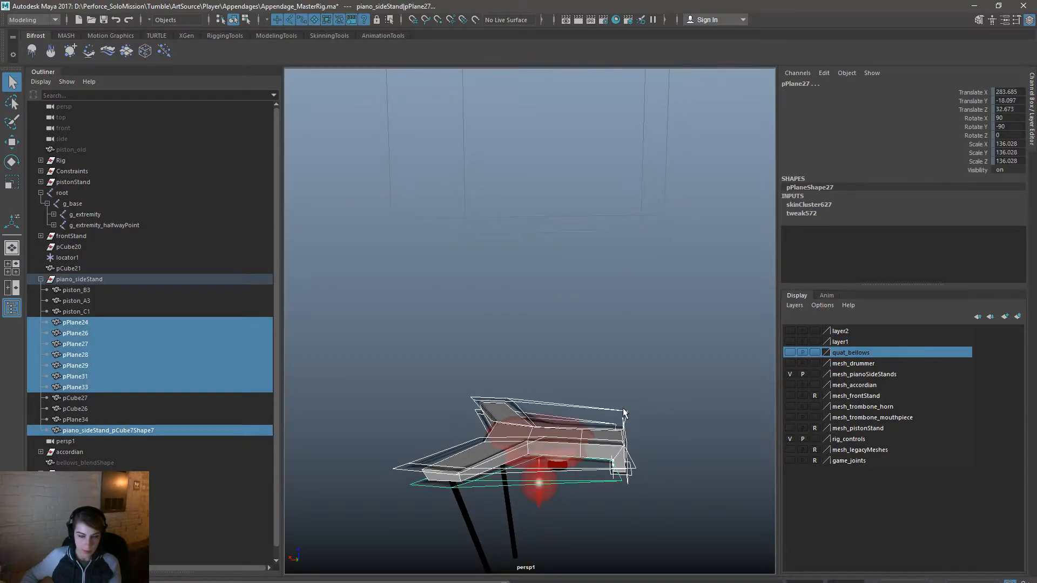
left_click(664, 491)
left_click(437, 474)
left_click_drag(433, 477, 517, 454, "alt")
key("space")
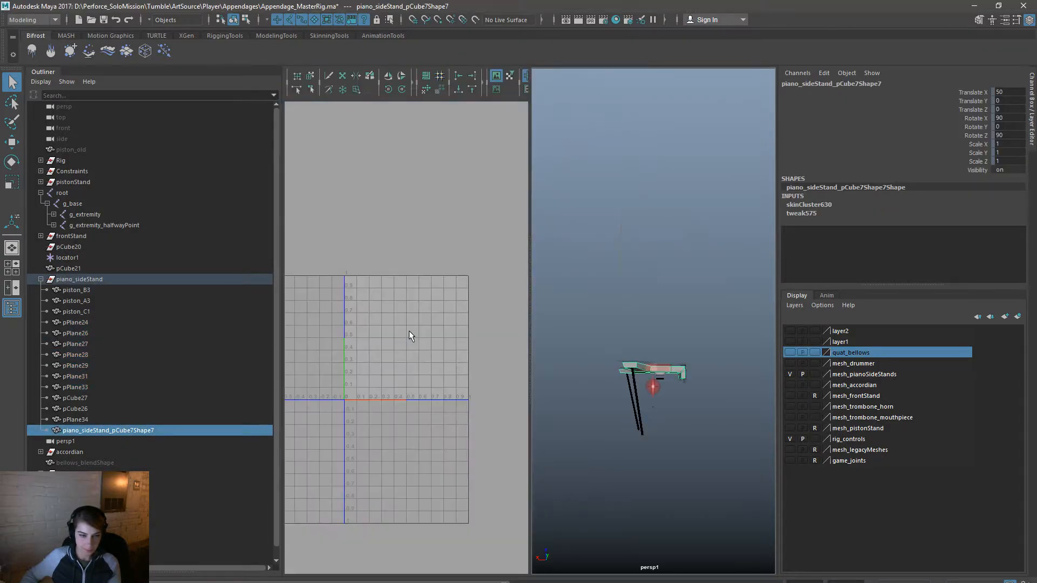
Step: Select the stand mesh's face nearest the UV origin and expand the selection to its whole UV shell
right_click_drag(564, 396, 585, 432, "alt")
left_click(586, 449)
left_click(588, 450)
right_click_drag(444, 369, 435, 393)
middle_click_drag(429, 423, 438, 428, "alt")
right_click_drag(437, 428, 497, 402, "alt")
left_click(352, 410)
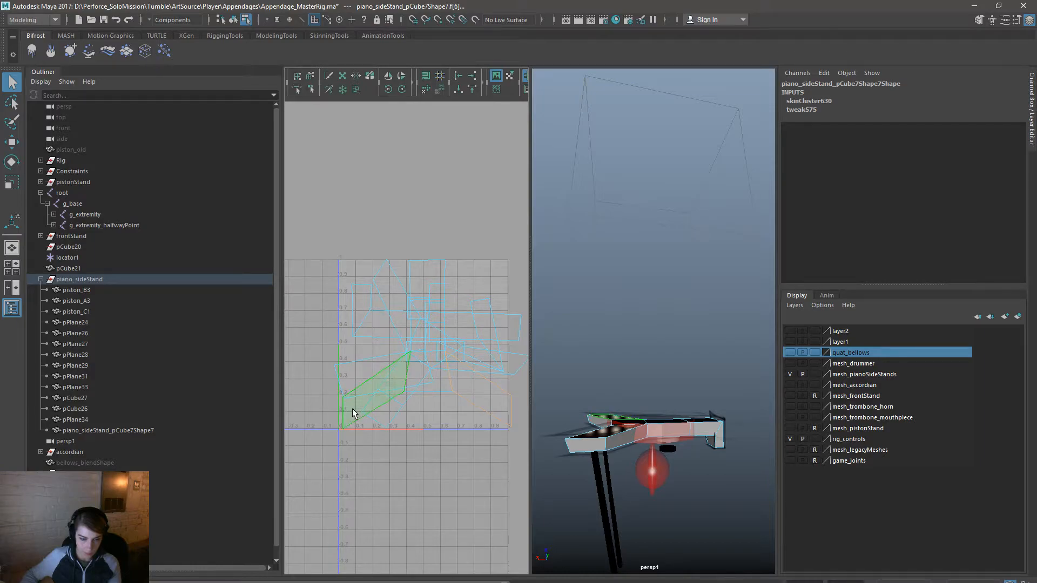
right_click_drag(441, 246, 482, 245, "ctrl")
right_click_drag(428, 270, 468, 252, "ctrl")
Step: Scale down and rotate the selected UV shell, and place it at the right edge of the 0–1 UV grid
key("r")
left_click_drag(437, 345, 420, 347)
key("e")
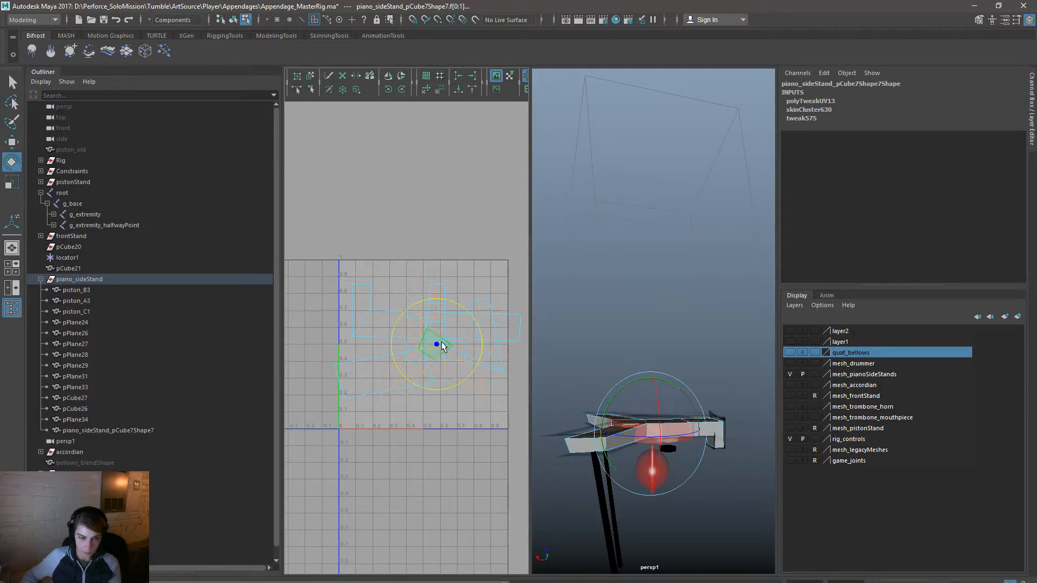
left_click(401, 89)
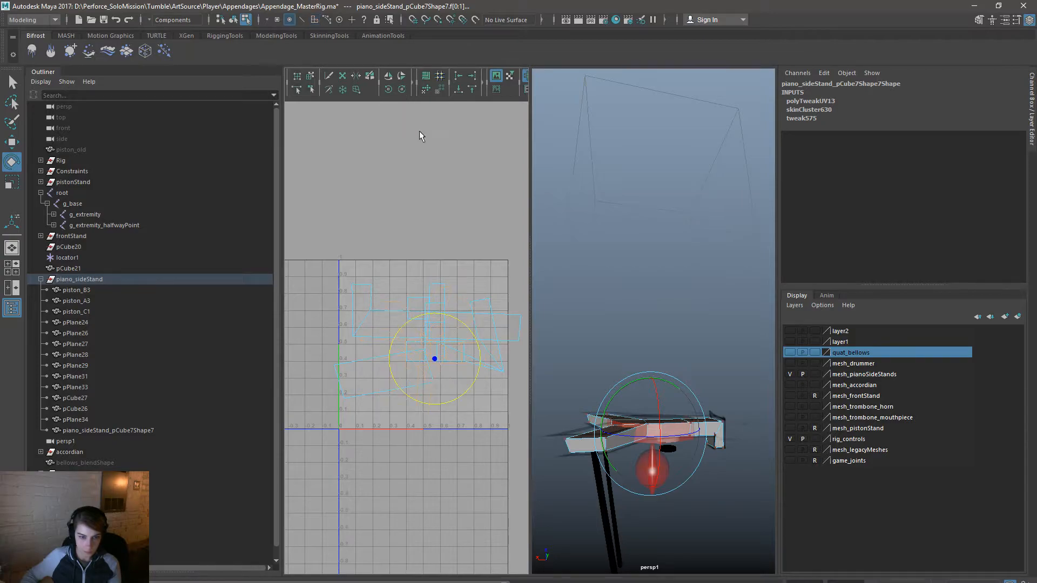
key("w")
left_click_drag(437, 364, 507, 378)
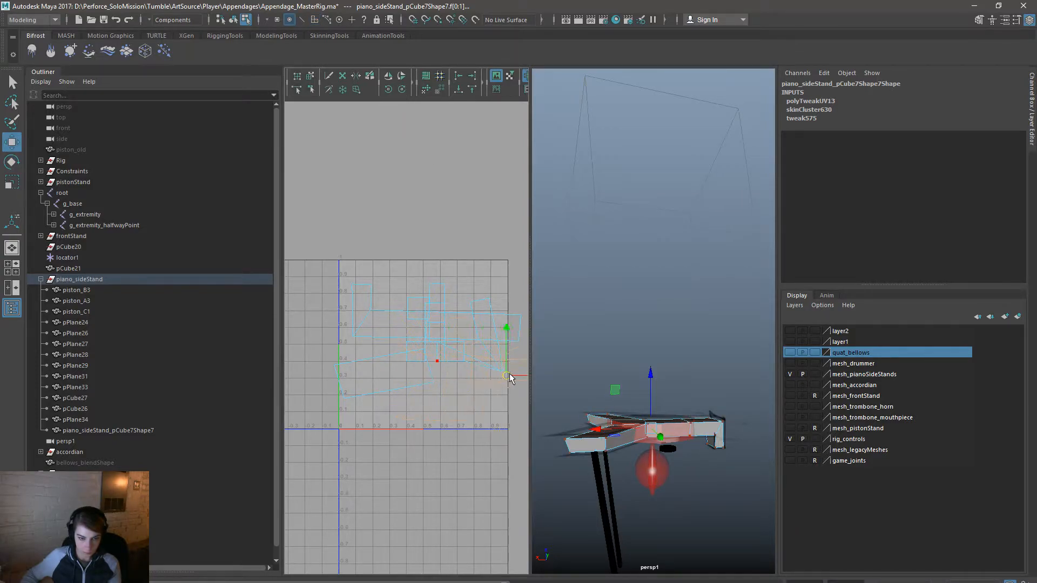
right_click_drag(482, 374, 430, 357, "alt")
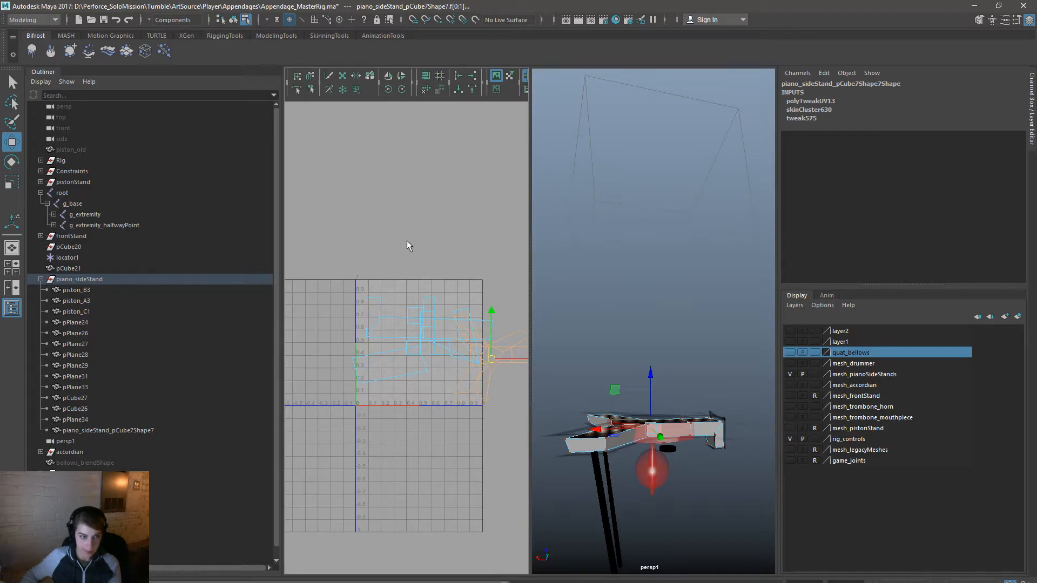
Step: Return to object selection with nothing selected and restore the single perspective view of the stand
left_click(233, 20)
left_click(591, 229)
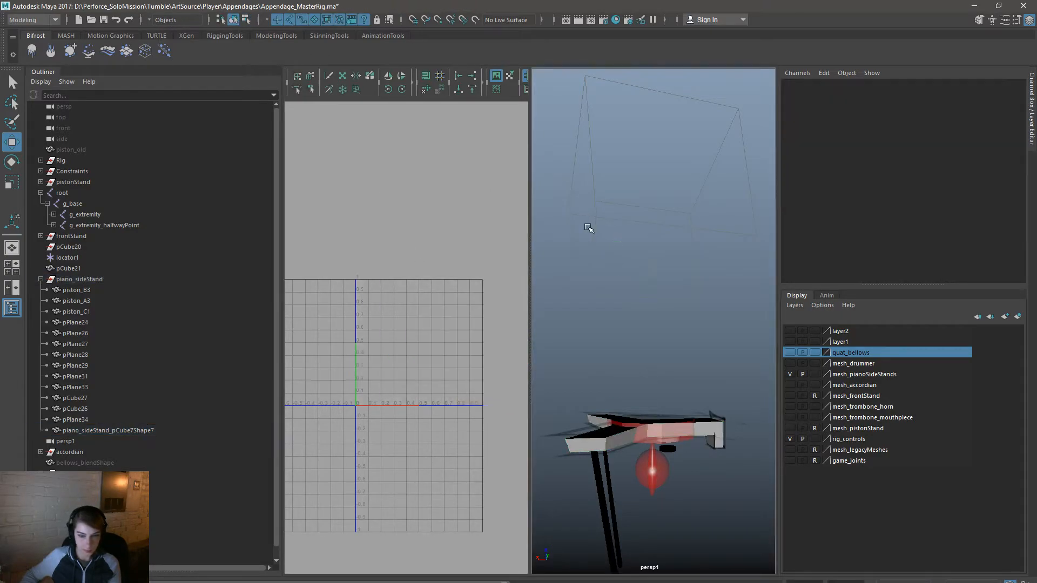
key("space")
left_click_drag(669, 374, 621, 372, "alt")
right_click_drag(621, 371, 569, 368, "alt")
left_click_drag(569, 369, 583, 456, "alt")
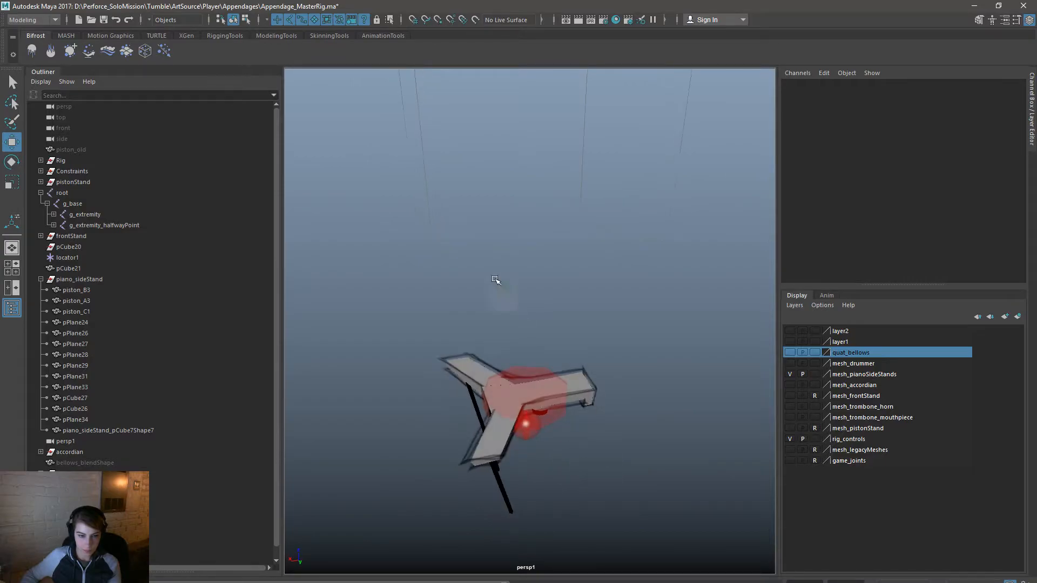
Step: Export all meshes under piano_sideStand with the root, g_base and g_extremity joints, overwriting the existing accordion side FBX file
key("space")
left_click(385, 232)
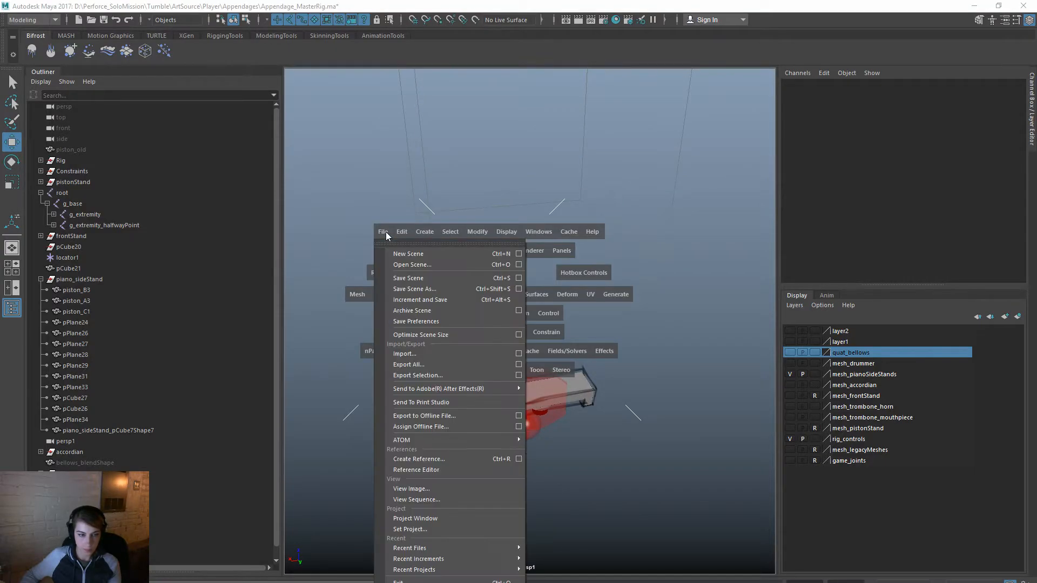
left_click(84, 290)
left_click(90, 429, "shift")
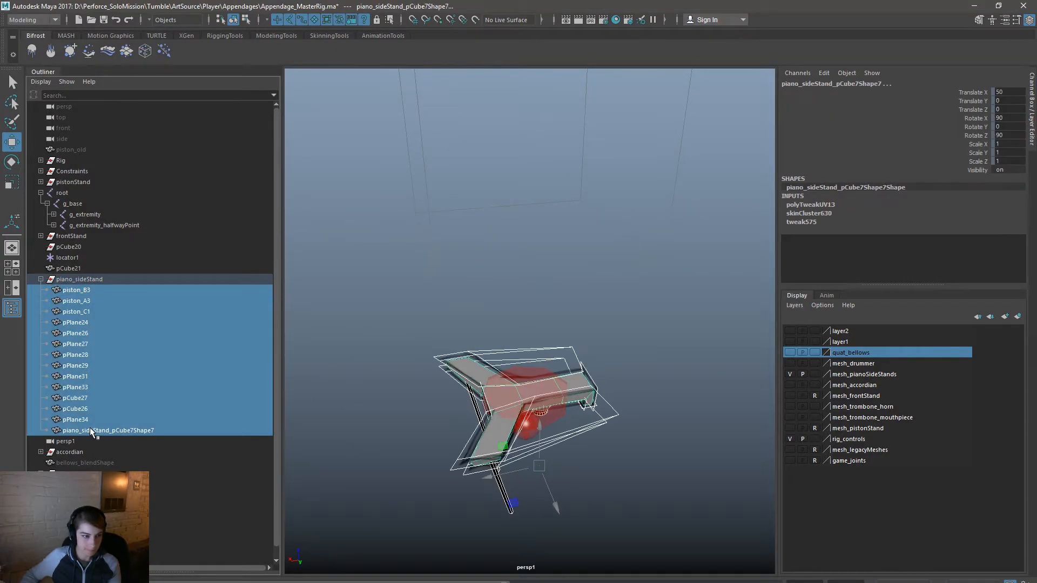
left_click(84, 212, "ctrl")
left_click(89, 204, "ctrl")
left_click(92, 194, "ctrl")
key("space")
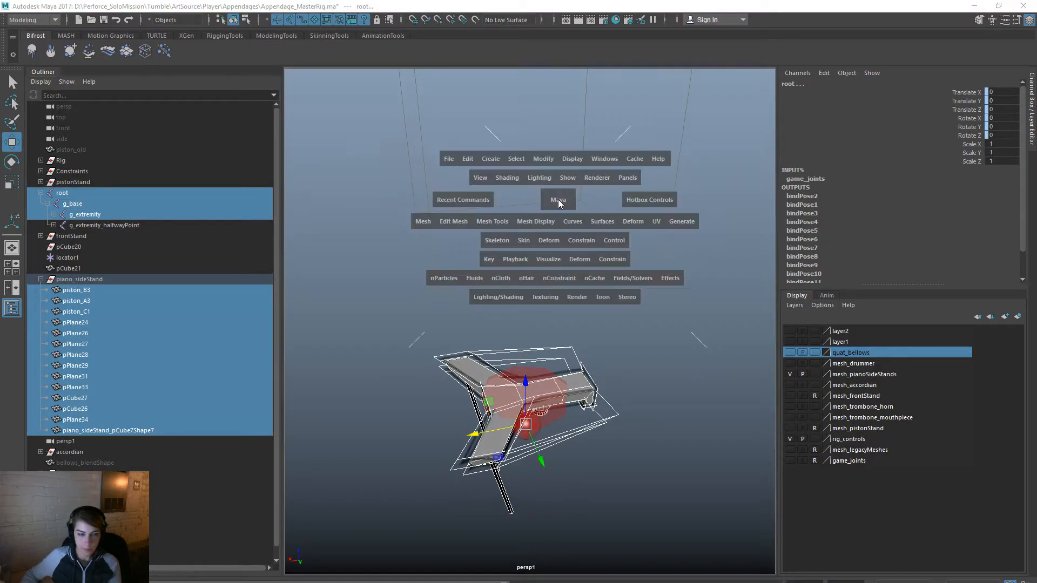
left_click(455, 160)
left_click(507, 299)
double_click(534, 243)
left_click(674, 404)
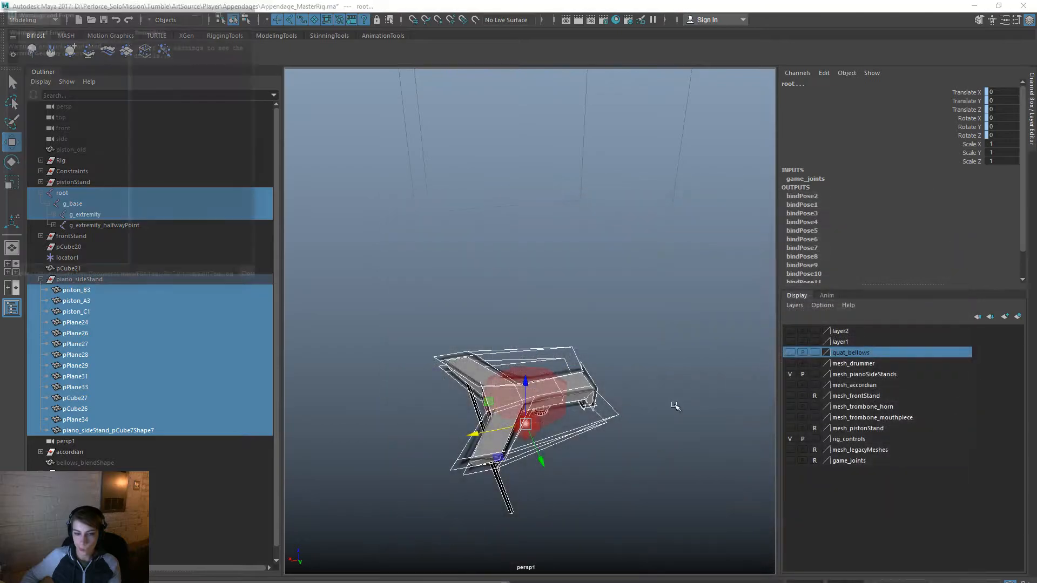
Step: Switch to Unreal Editor, reimport Appendage_Accordian_Side from the updated FBX and return to the MasterGame level
key("alt+Tab")
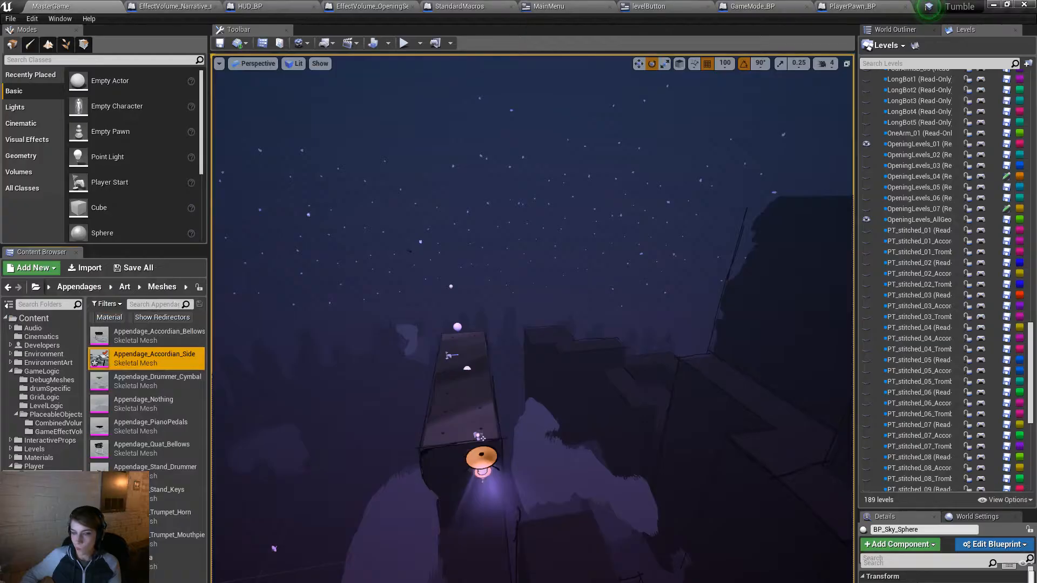
right_click(169, 372)
right_click(133, 357)
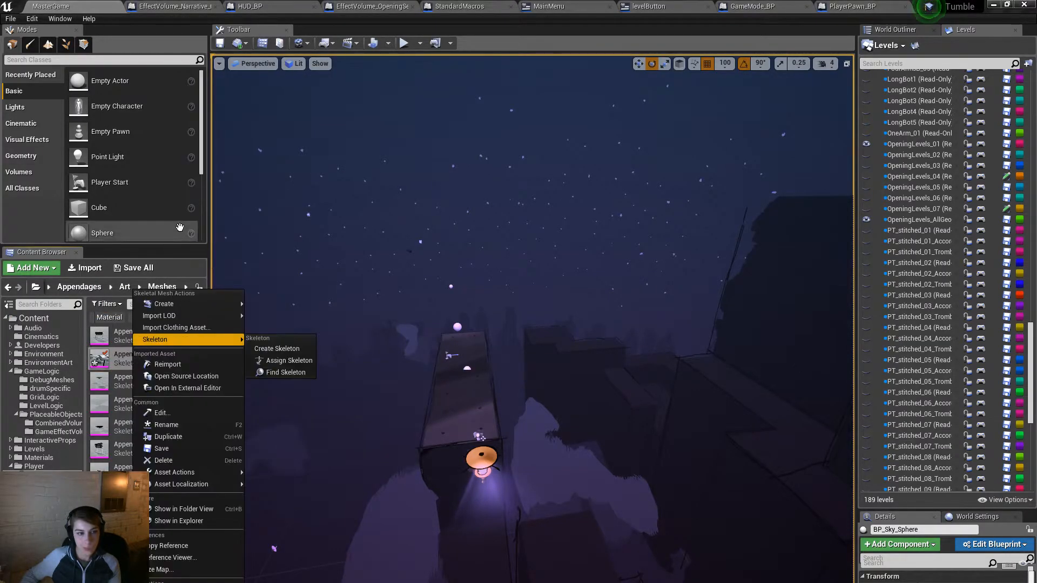
left_click(176, 364)
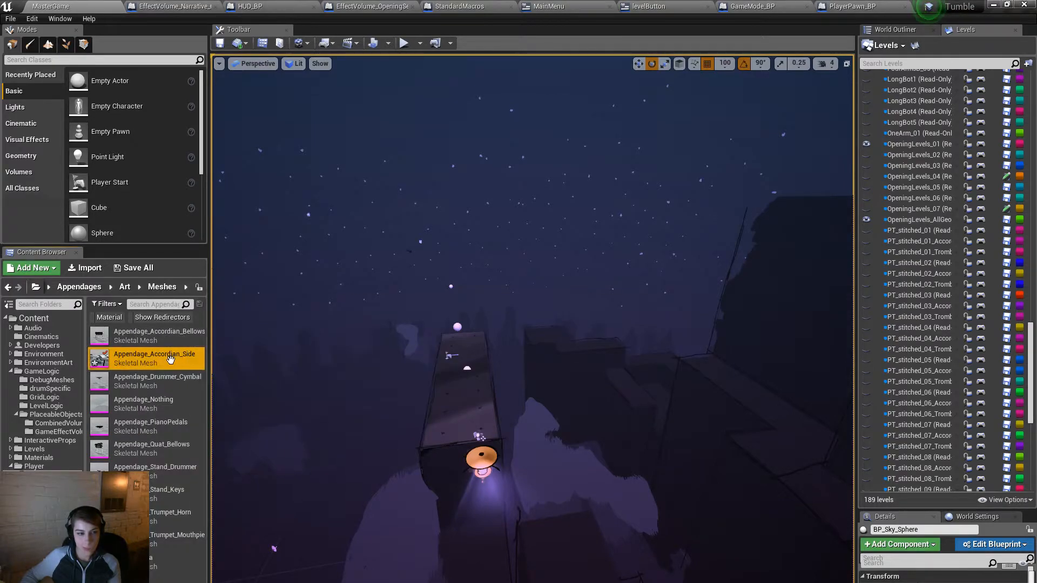
right_click(171, 361)
left_click(219, 166)
left_click(46, 3)
Step: Play the game with the modified blueprints compiled and open the first Accordion level
left_click(419, 44)
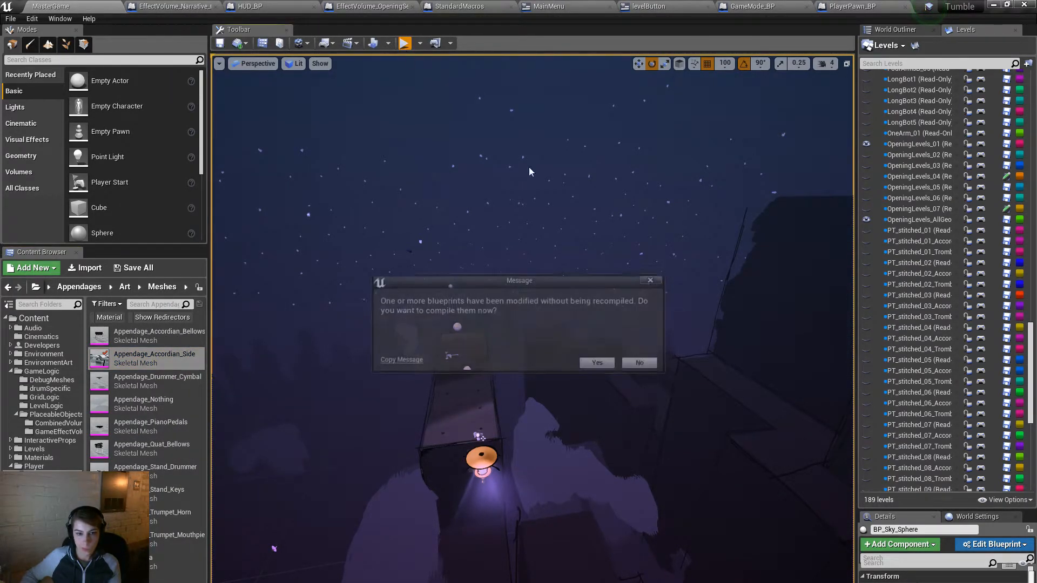
left_click(596, 369)
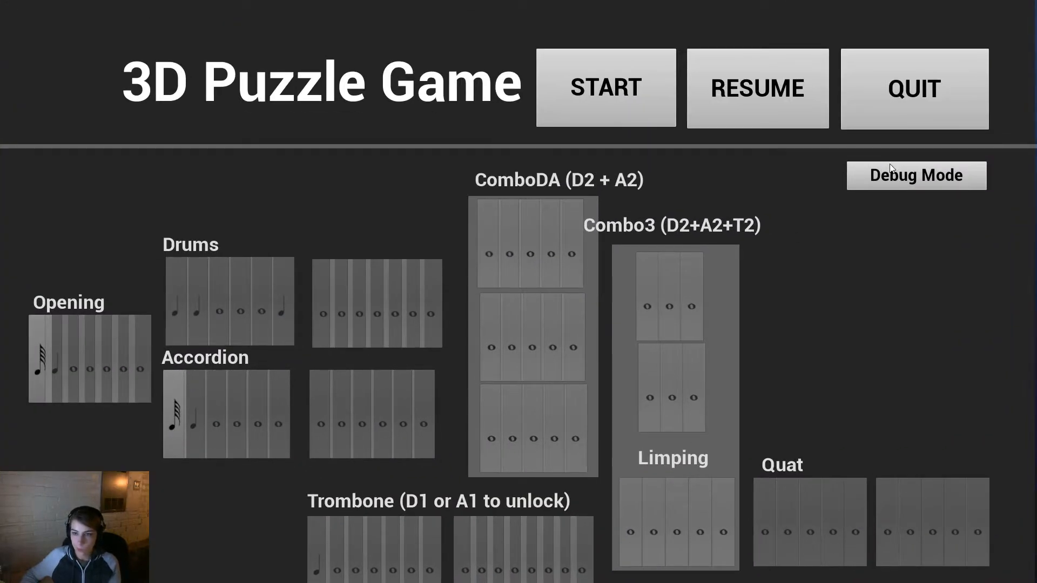
left_click(179, 424)
Step: Move the accordion character and orbit around it to examine the reimported side stands, and end the play session
key("d")
left_click_drag(770, 353, 303, 386)
left_click_drag(588, 464, 258, 454)
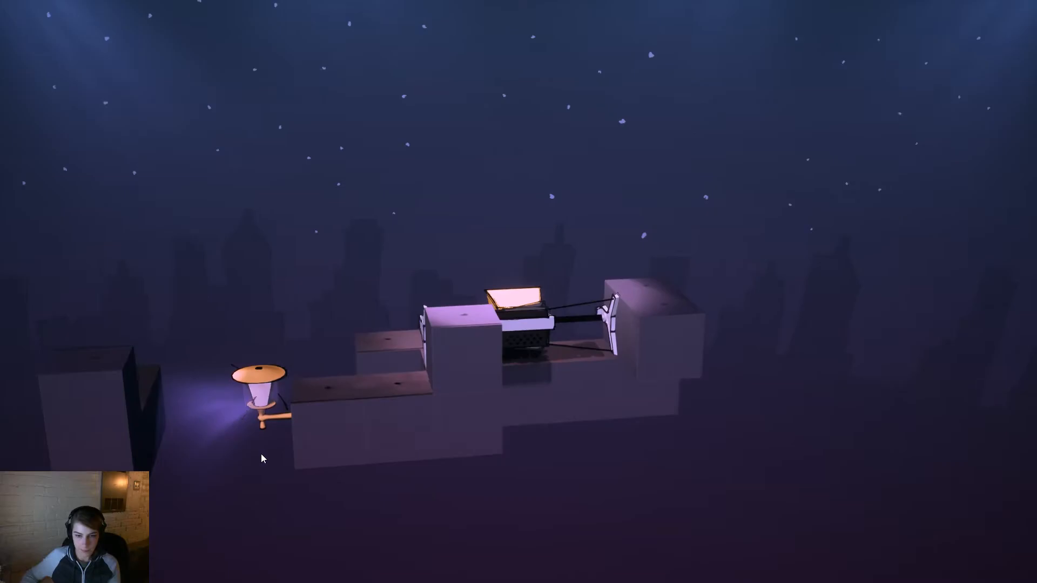
key("Escape")
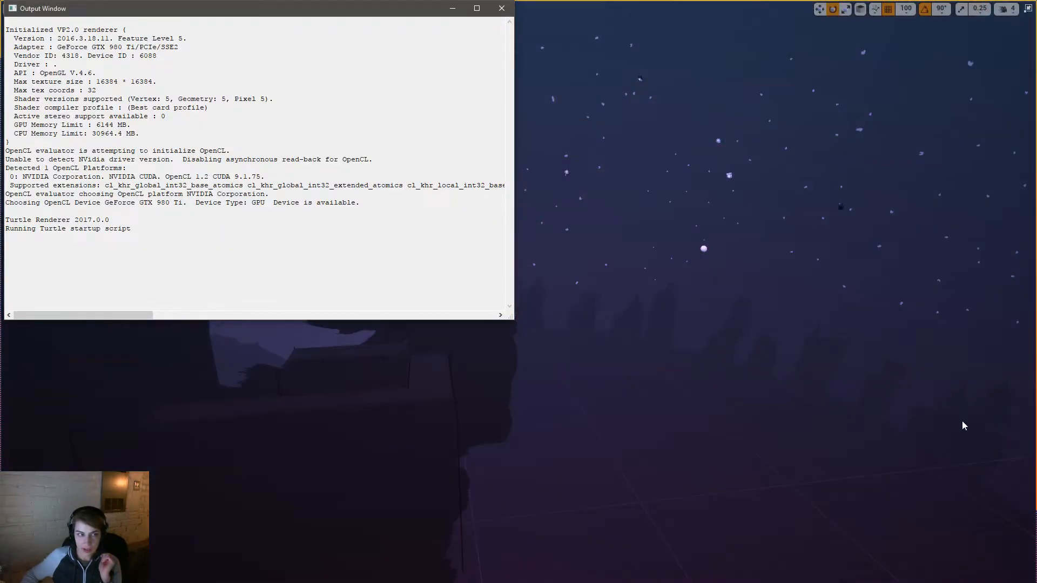
Step: Close the Maya Output Window, dismiss the FBX export warnings in Maya and clear the selection
left_click_drag(383, 11, 484, 79)
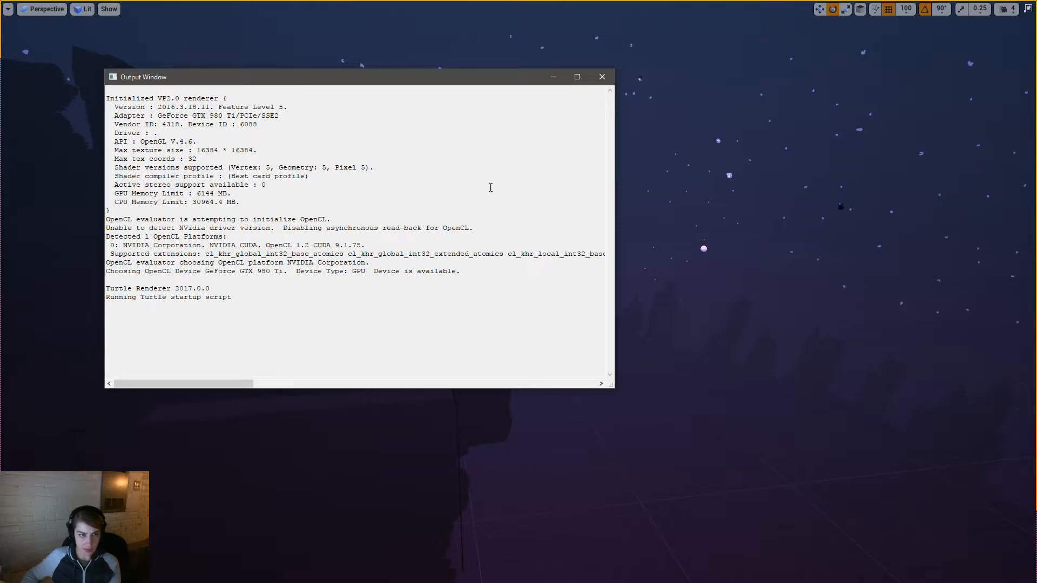
left_click(607, 80)
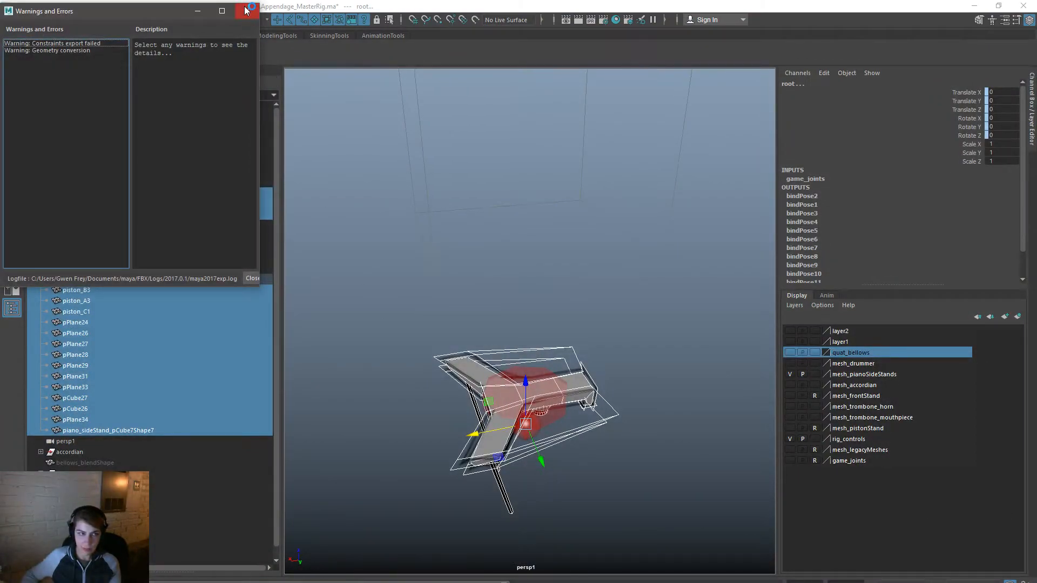
left_click(246, 10)
left_click(404, 279)
Step: Show the UV layout of the piano_sideStand_pCube7Shape7 mesh and switch to UV component selection
left_click_drag(468, 436, 446, 416, "alt")
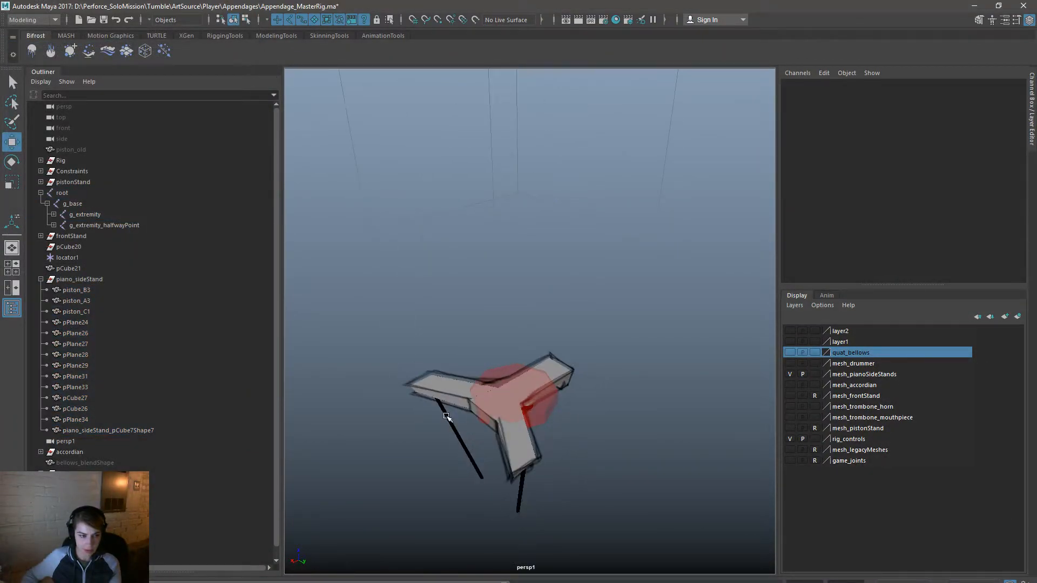
left_click(108, 430)
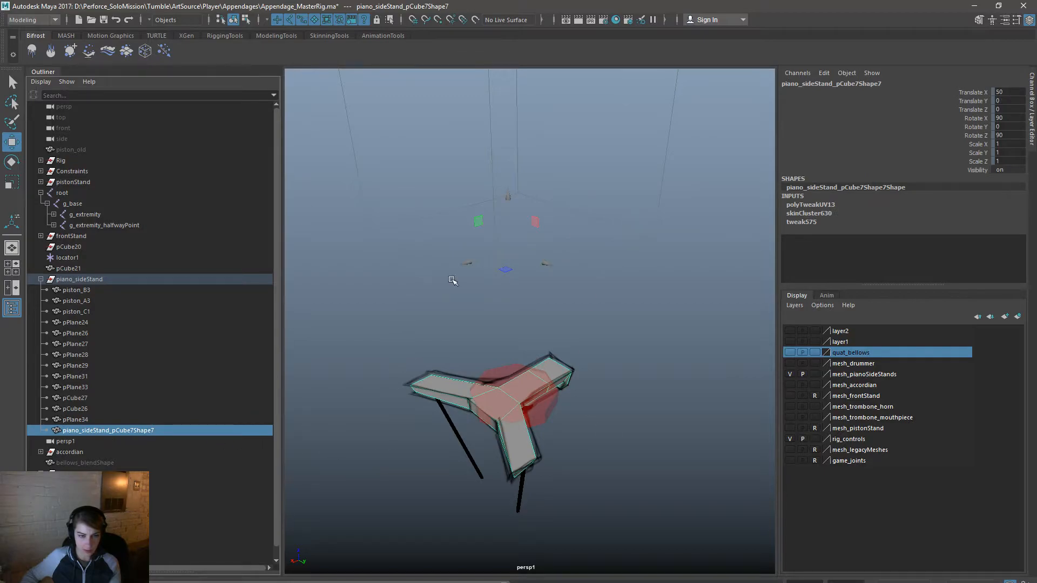
key("space")
left_click(167, 430)
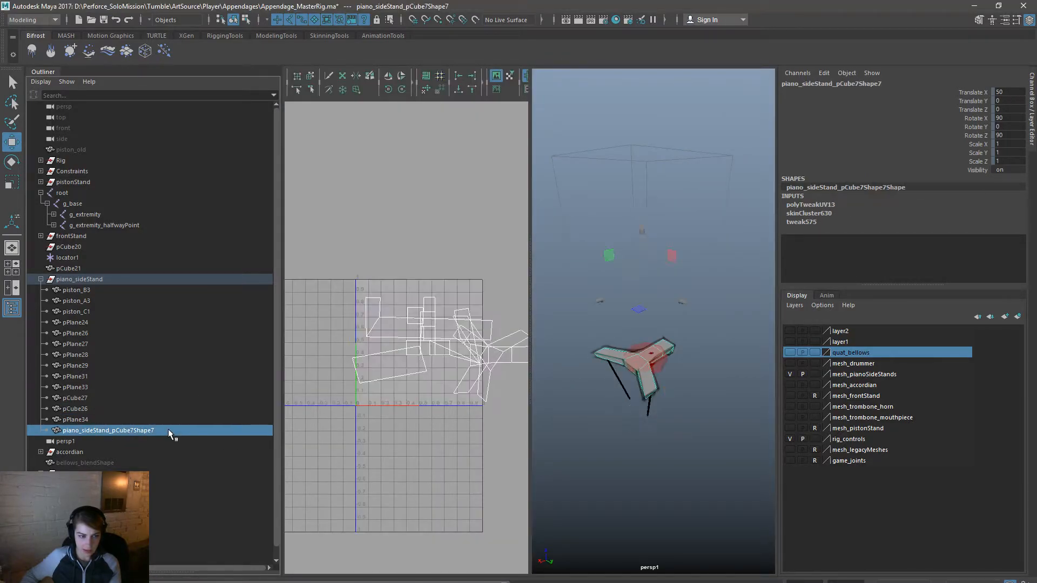
right_click_drag(476, 376, 501, 384)
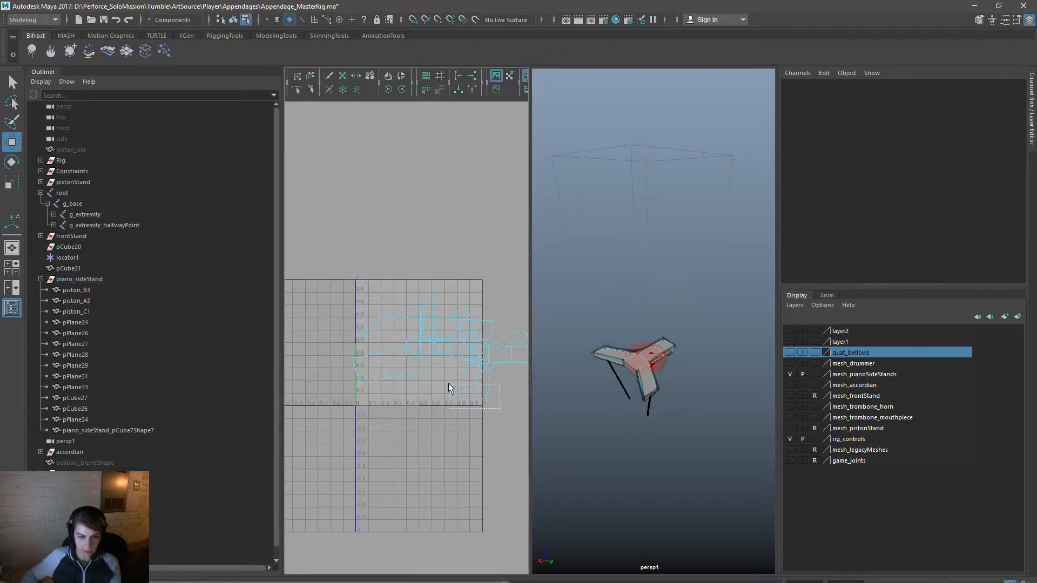
left_click_drag(450, 388, 450, 387)
key("space")
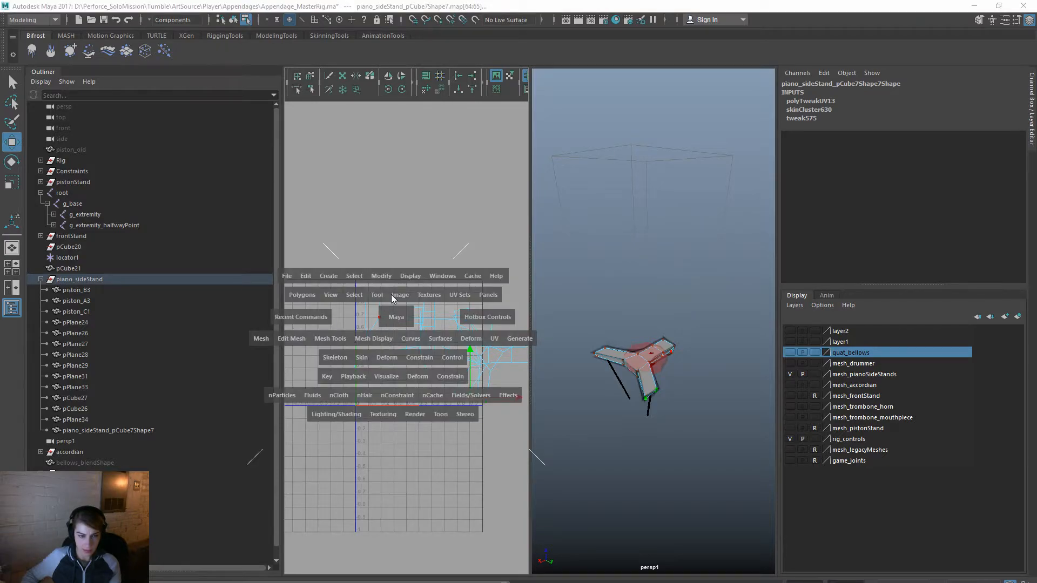
left_click(357, 294)
left_click(402, 340)
middle_click_drag(500, 377, 442, 393, "alt")
left_click(465, 399)
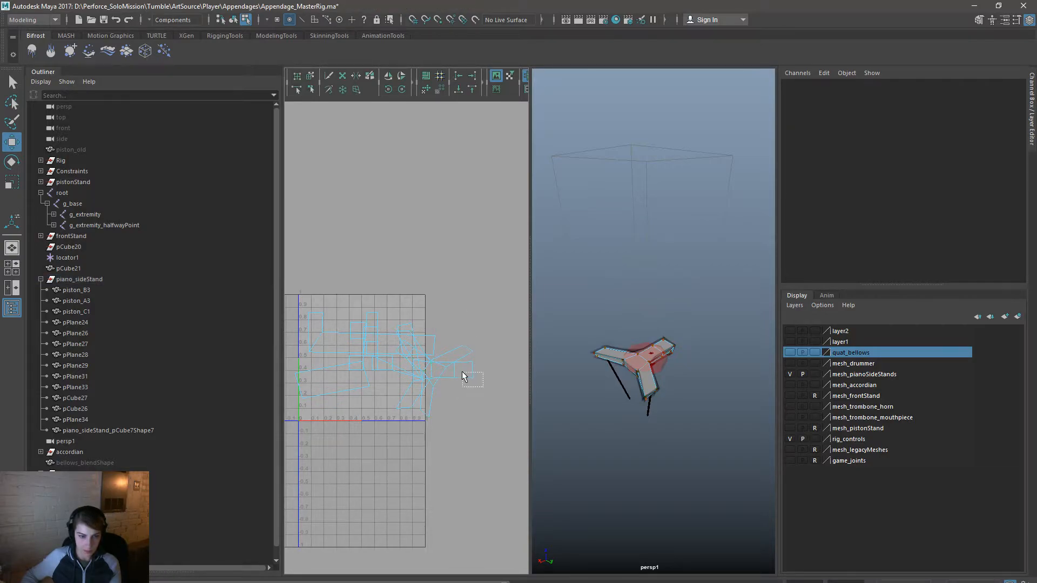
left_click_drag(463, 376, 462, 378)
key("space")
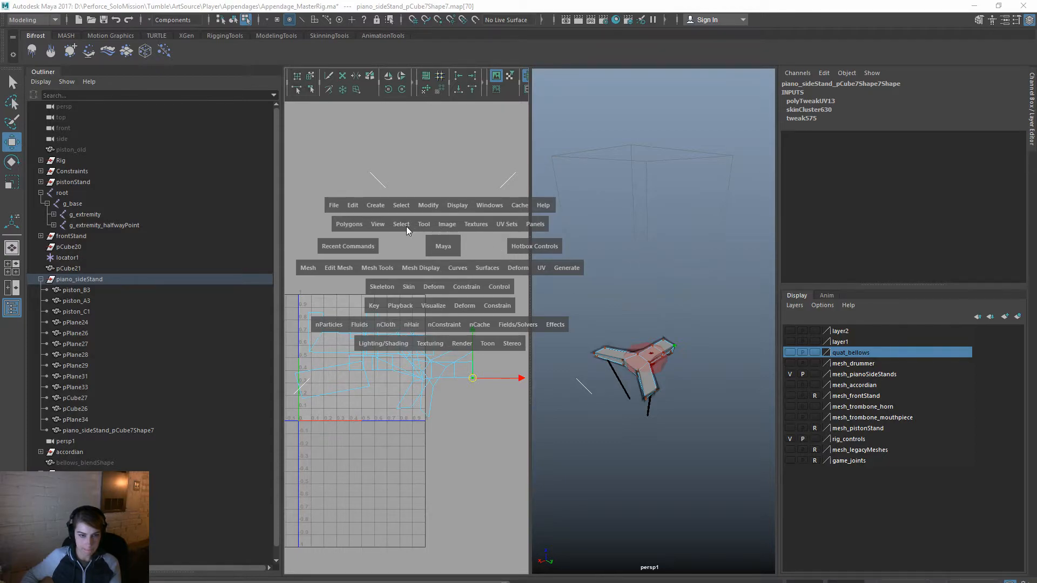
right_click(427, 260)
right_click_drag(436, 276, 436, 277, "alt")
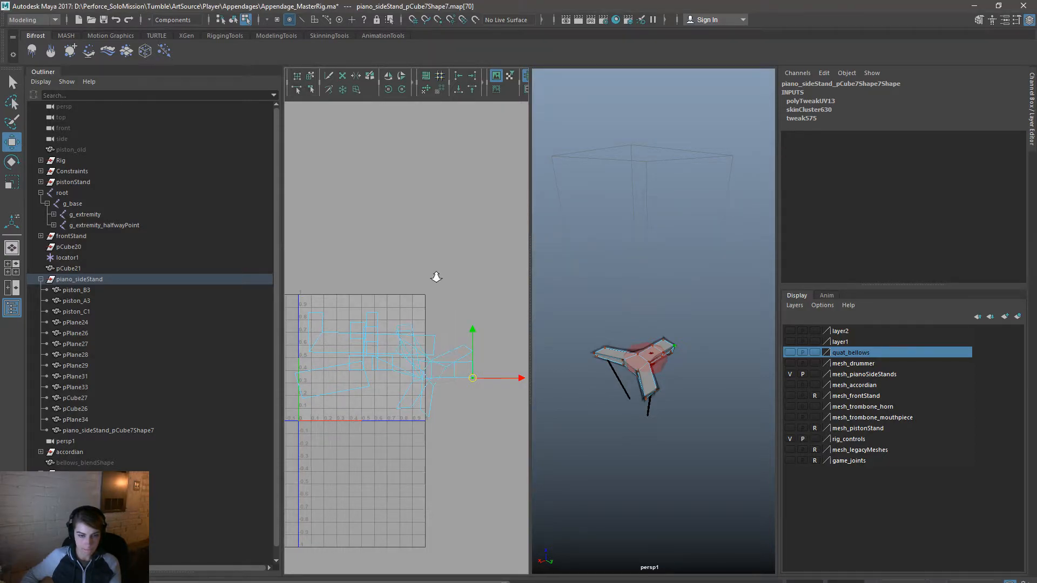
Step: Select the outer three-armed UV shell of the side stand, rotate it and move it over the neighbouring three-armed shell
right_click(497, 277)
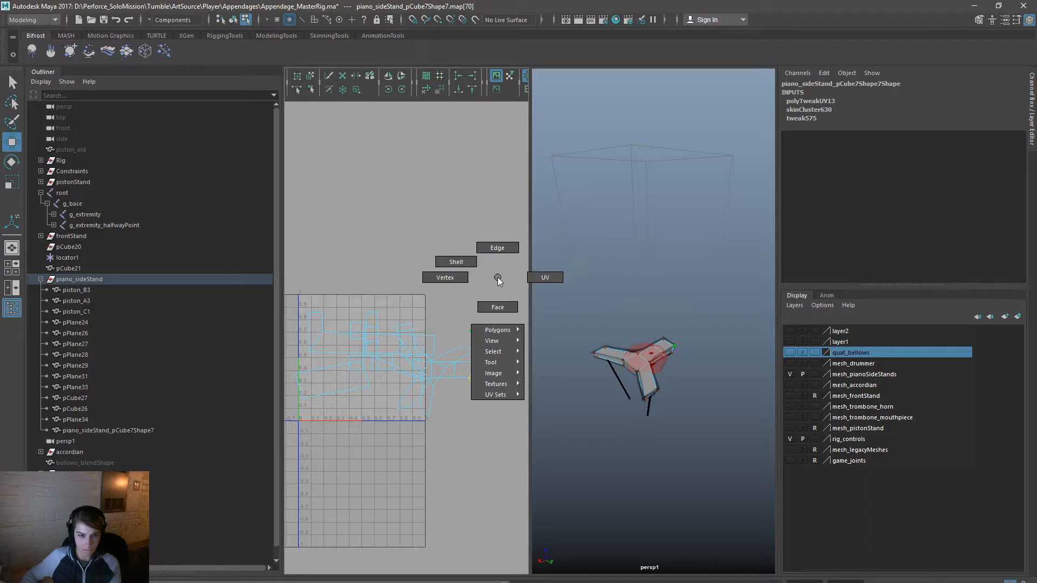
left_click(463, 261)
left_click_drag(481, 398, 456, 369)
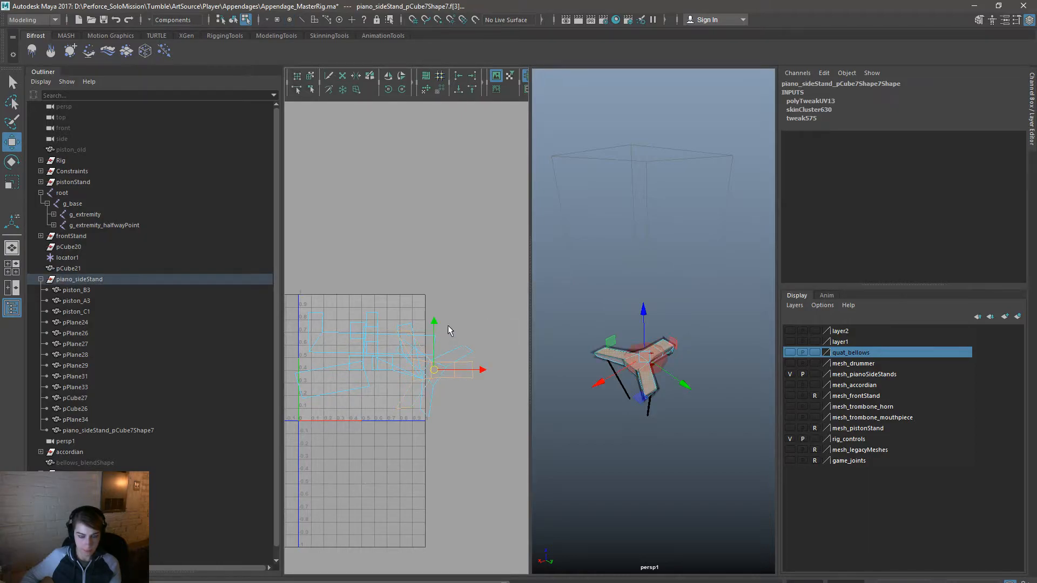
right_click(393, 276)
key("e")
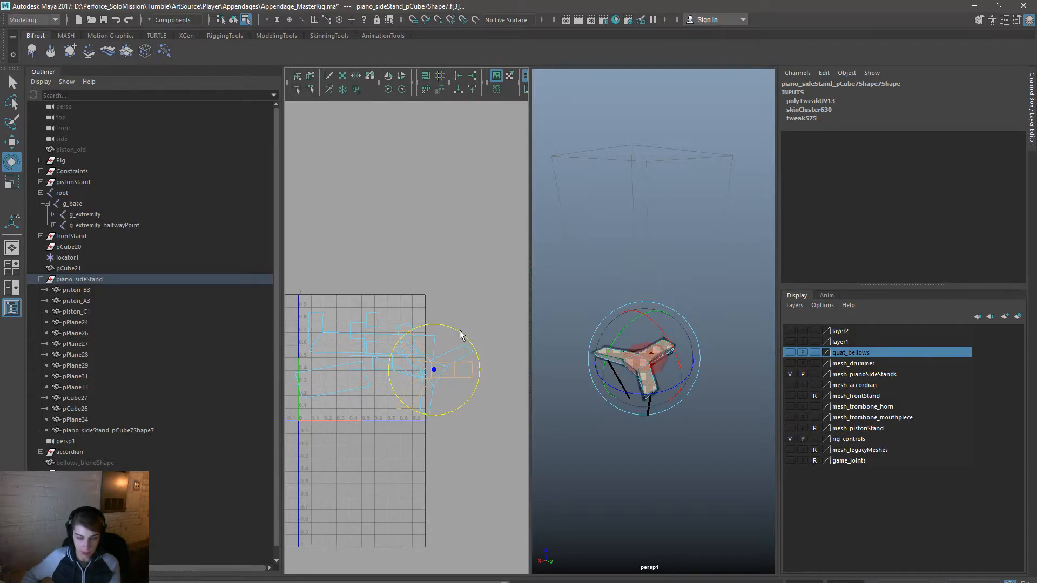
mouse_move(458, 329)
left_mouse_down()
mouse_move(467, 463)
mouse_move(296, 441)
mouse_move(377, 461)
mouse_move(278, 430)
left_mouse_up()
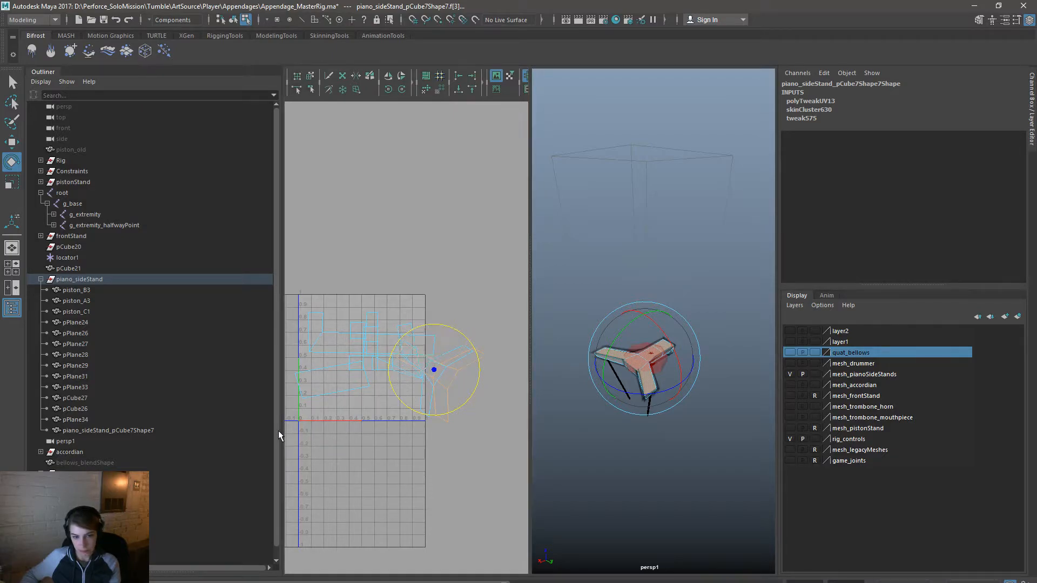
key("w")
left_click_drag(446, 382, 428, 377)
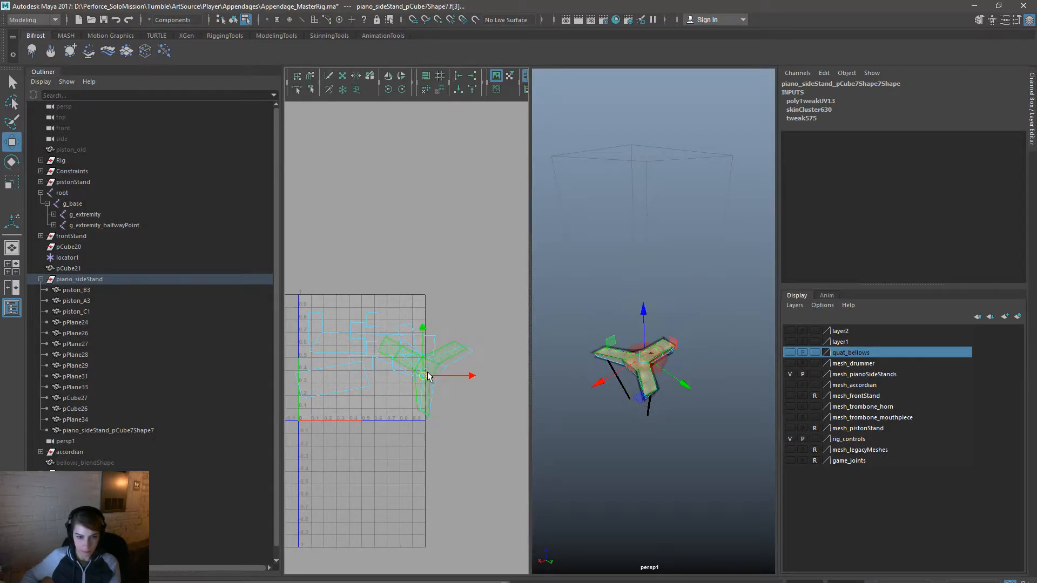
Step: Scale down the side stand's overlapping three-armed UV shells and reposition them on the layout
key("r")
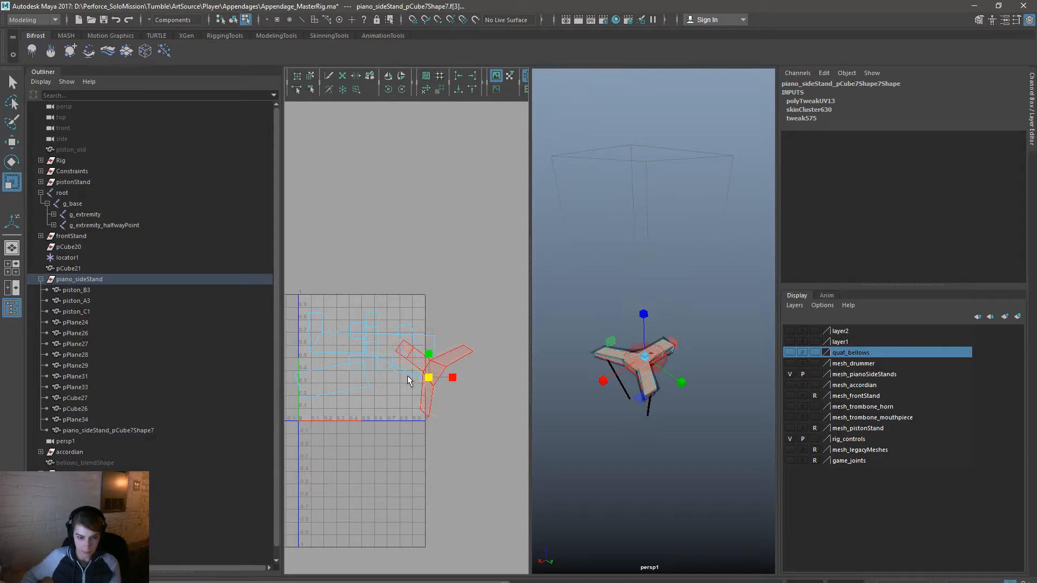
key("w")
left_click_drag(430, 377, 431, 389)
left_click(459, 358)
key("r")
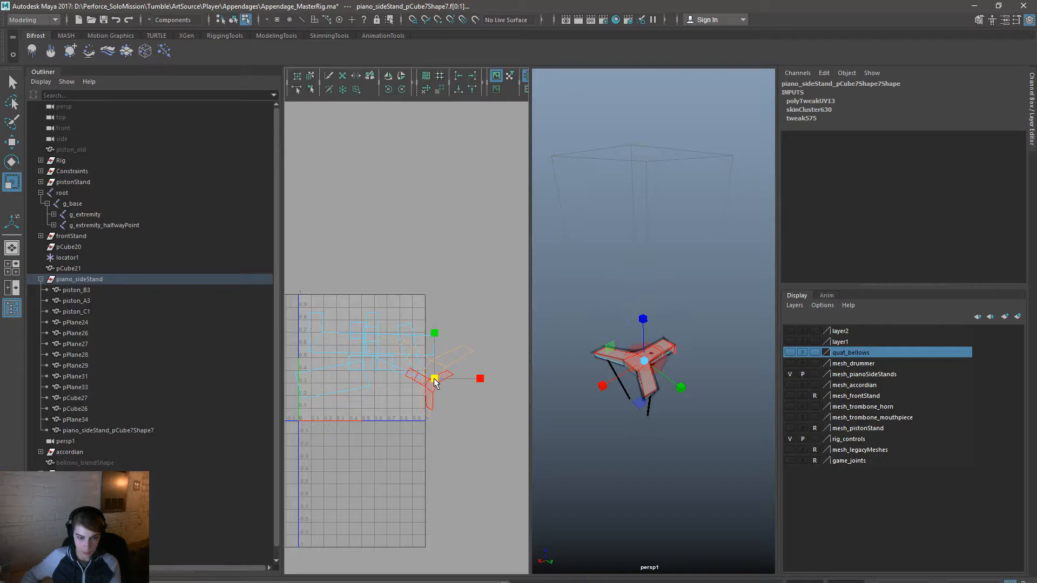
key("w")
left_click_drag(433, 379, 431, 365)
Step: Return to object selection in the perspective view and select all meshes under piano_sideStand plus the g_extremity, g_base and root joints
left_click(463, 266)
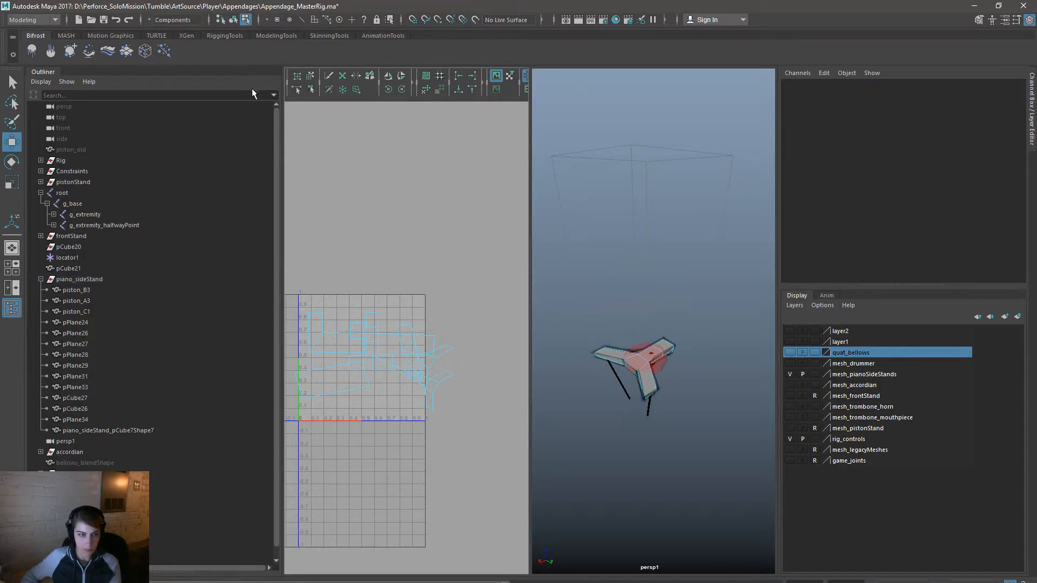
left_click(235, 20)
left_click(597, 213)
key("space")
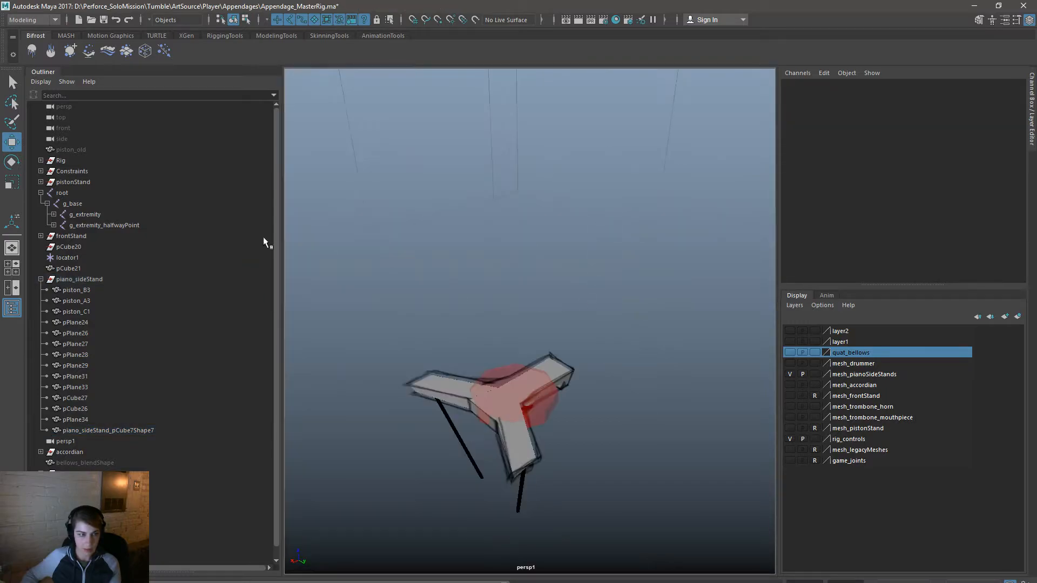
left_click(95, 292)
left_click(121, 428, "shift")
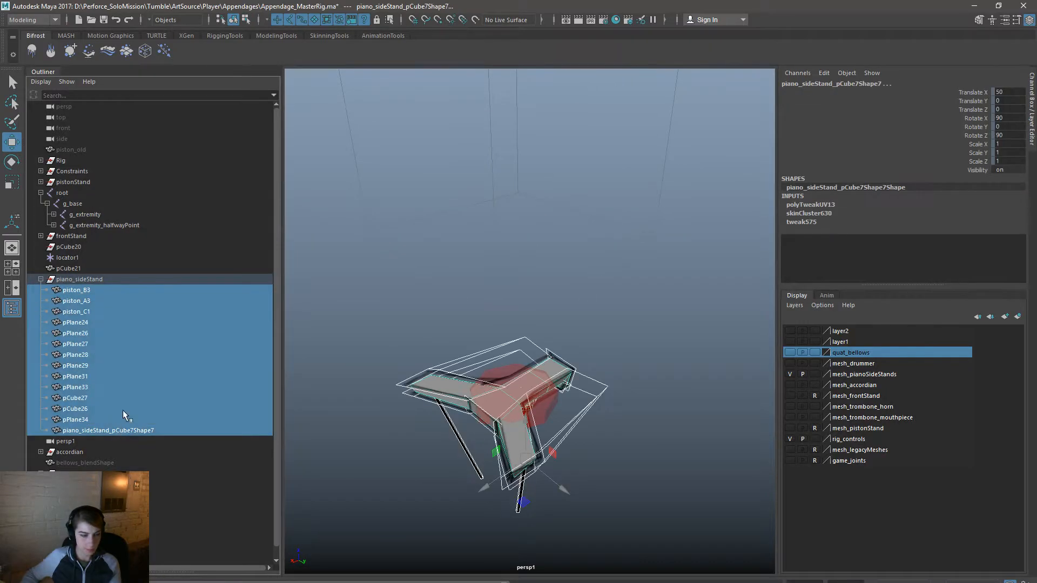
left_click(93, 215, "ctrl")
left_click(96, 203, "ctrl")
left_click(96, 194, "ctrl")
Step: Export the selection as FBX, replacing the existing Appendage_Accordian_Sides.fbx, and dismiss the export warnings
key("space")
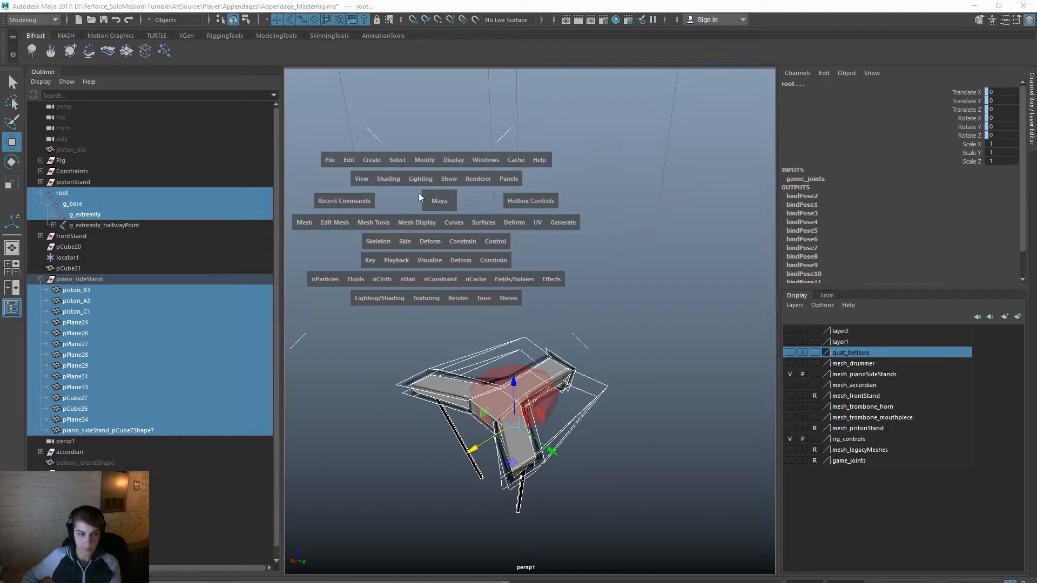
left_click(330, 161)
left_click(413, 302)
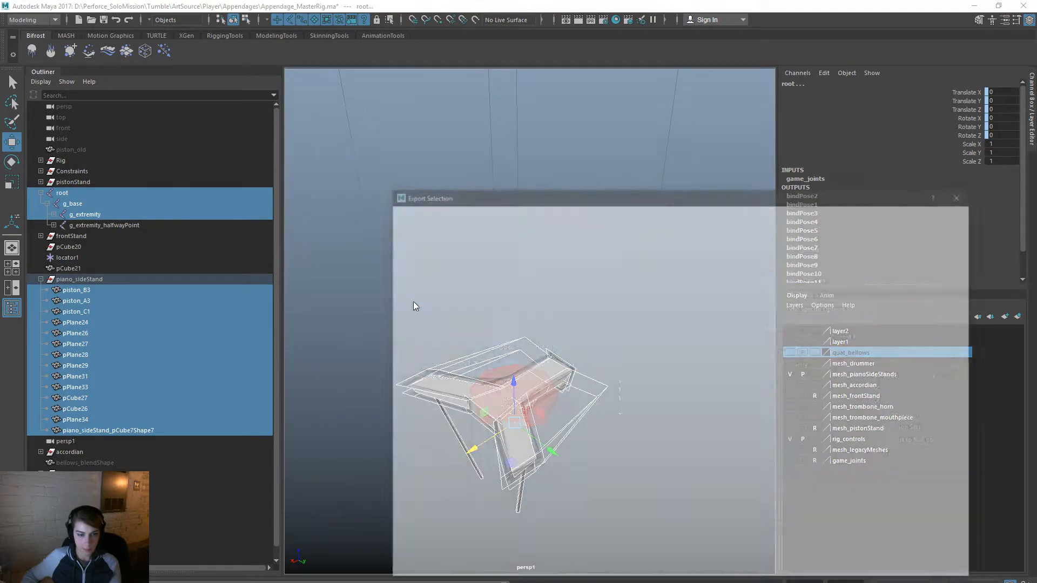
double_click(573, 242)
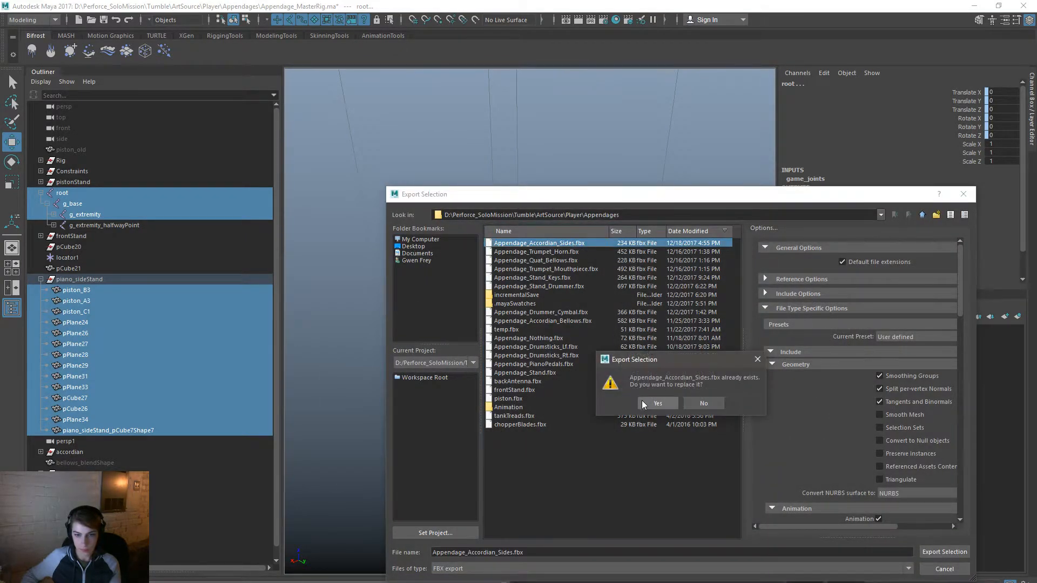
left_click(642, 400)
left_click(247, 11)
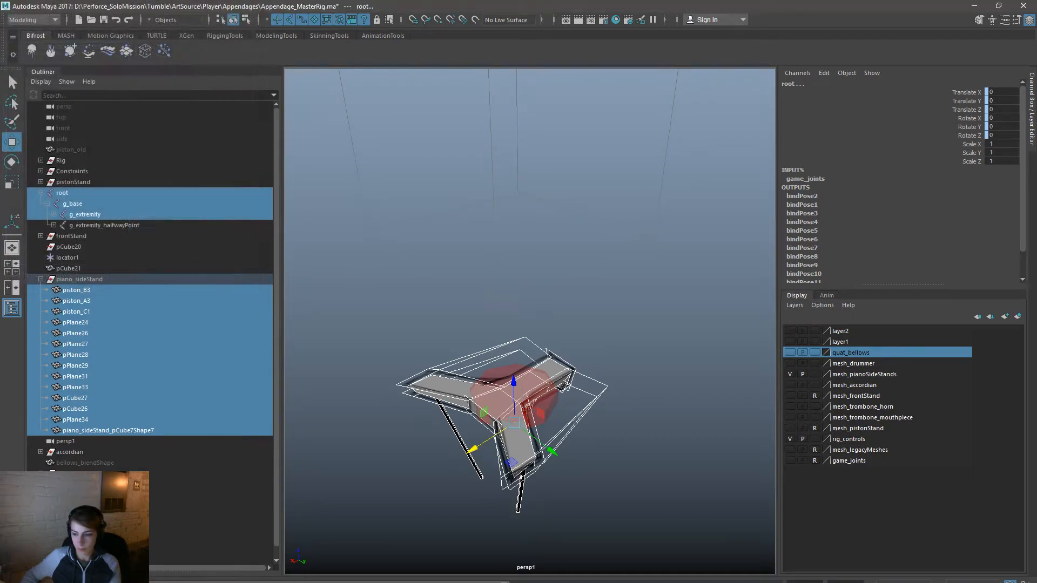
Step: Switch to Unreal Editor, leave the full-screen viewport and reimport the Appendage_Accordian_Side skeletal mesh
key("alt+Tab")
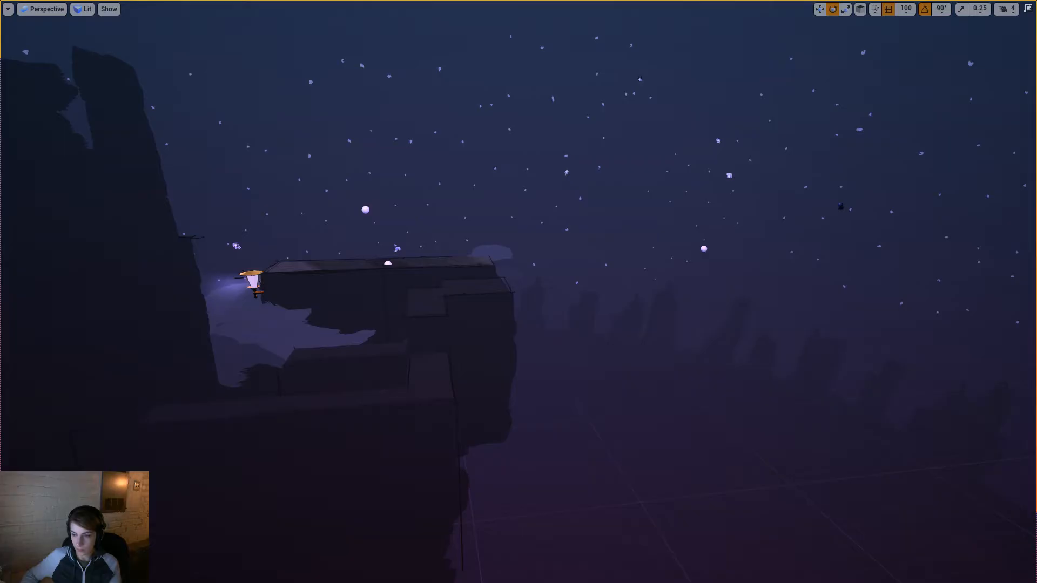
left_click(1027, 9)
right_click(138, 357)
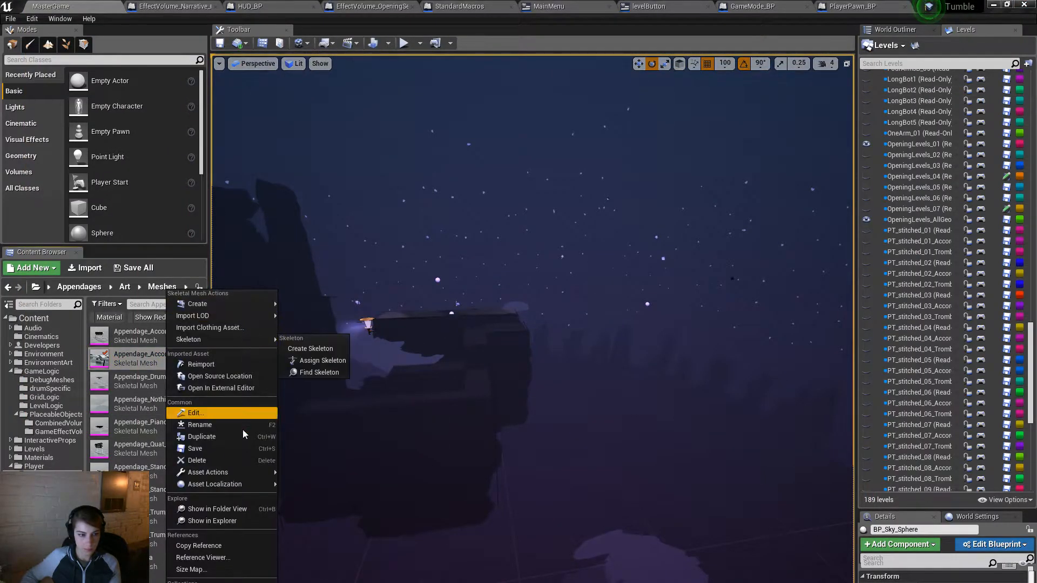
left_click(229, 366)
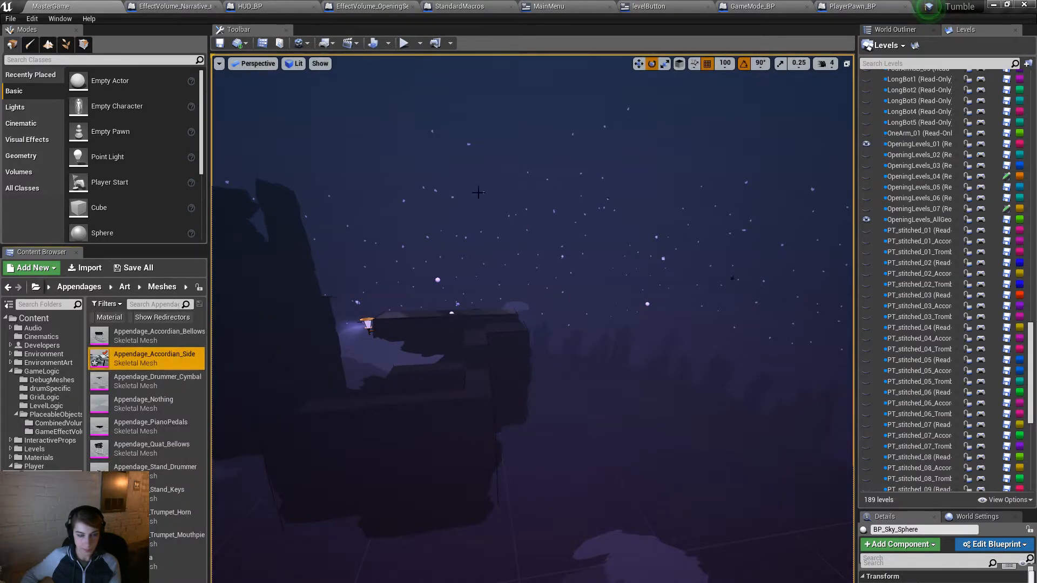
Step: Play the game full screen and open the first level of the Accordion set
left_click(403, 43)
left_click(597, 363)
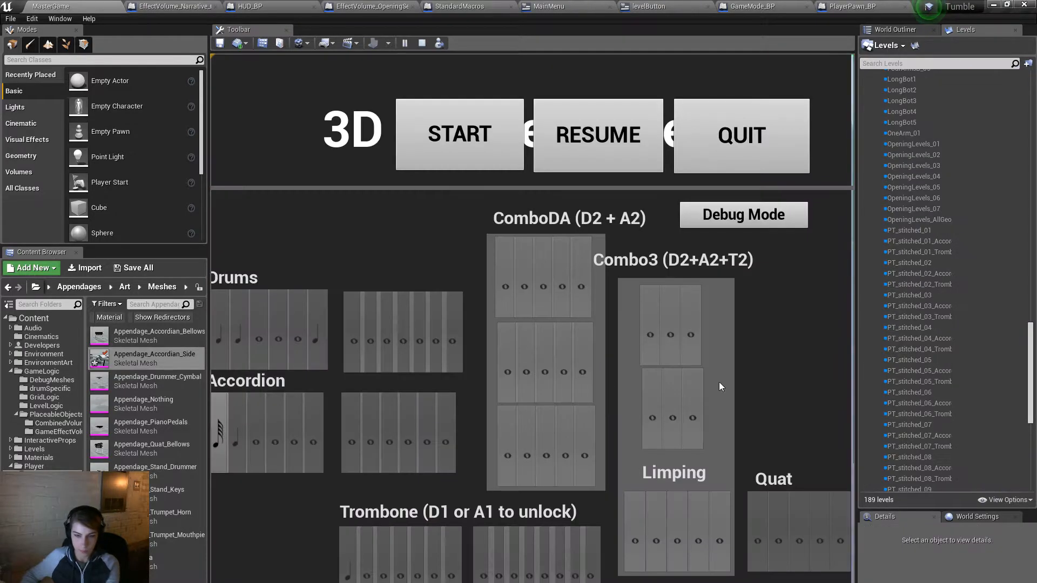
key("F11")
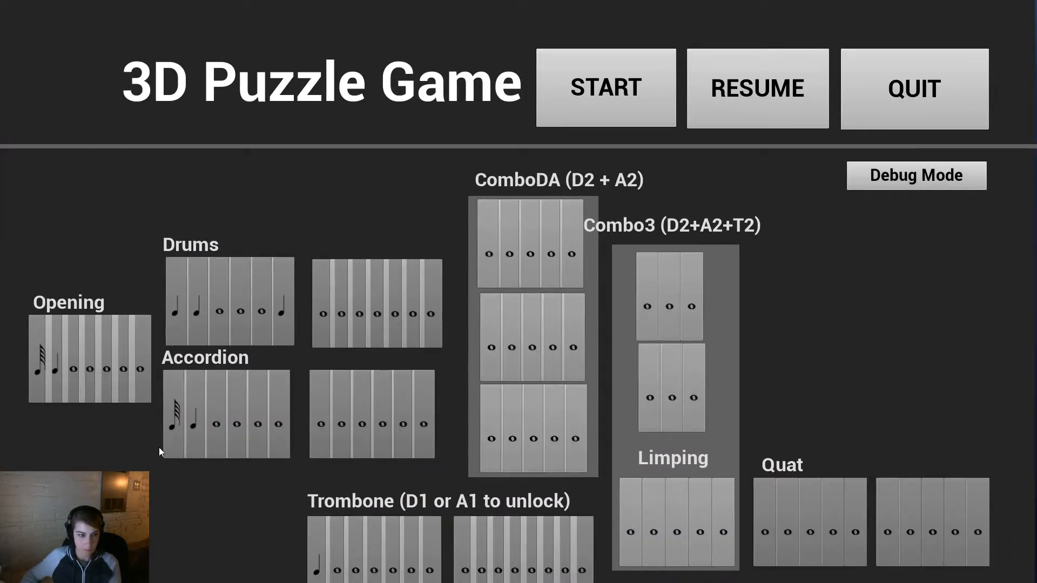
left_click(179, 432)
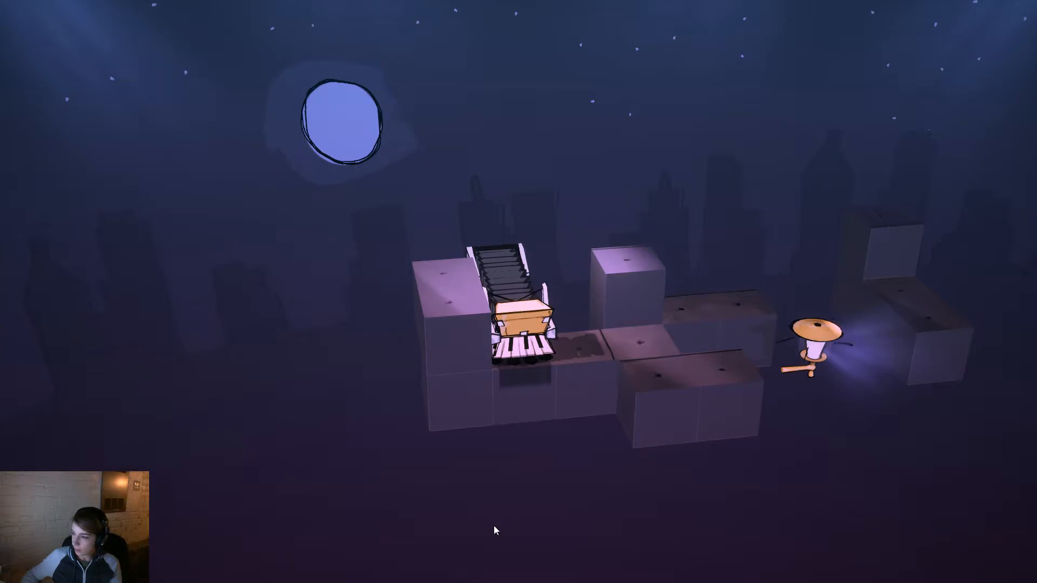
Step: Move the accordion character across the blocks and turn the camera to check the updated side stands
left_click_drag(519, 516, 656, 443)
left_click(636, 322)
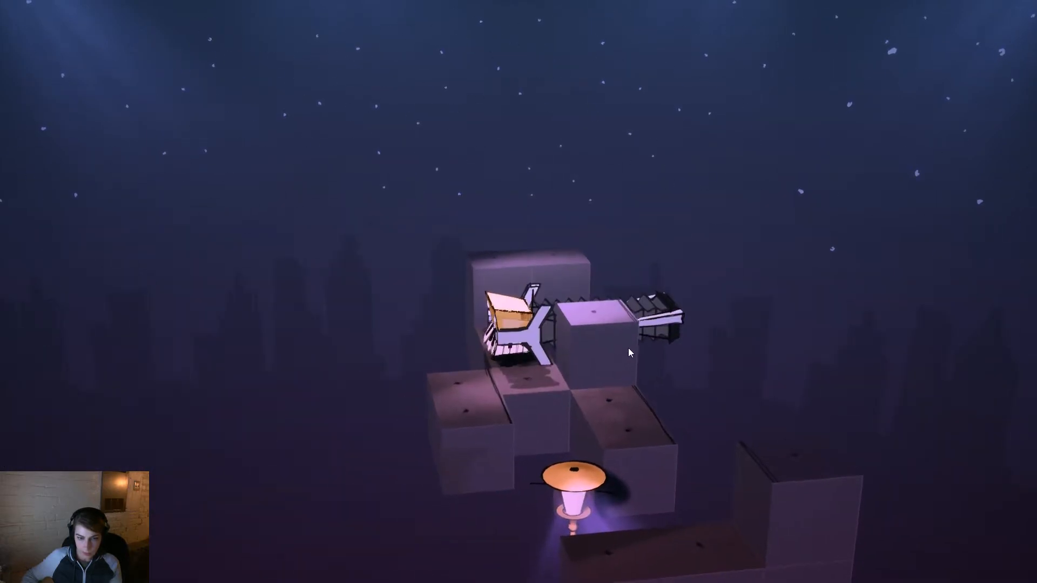
left_click_drag(380, 428, 720, 469)
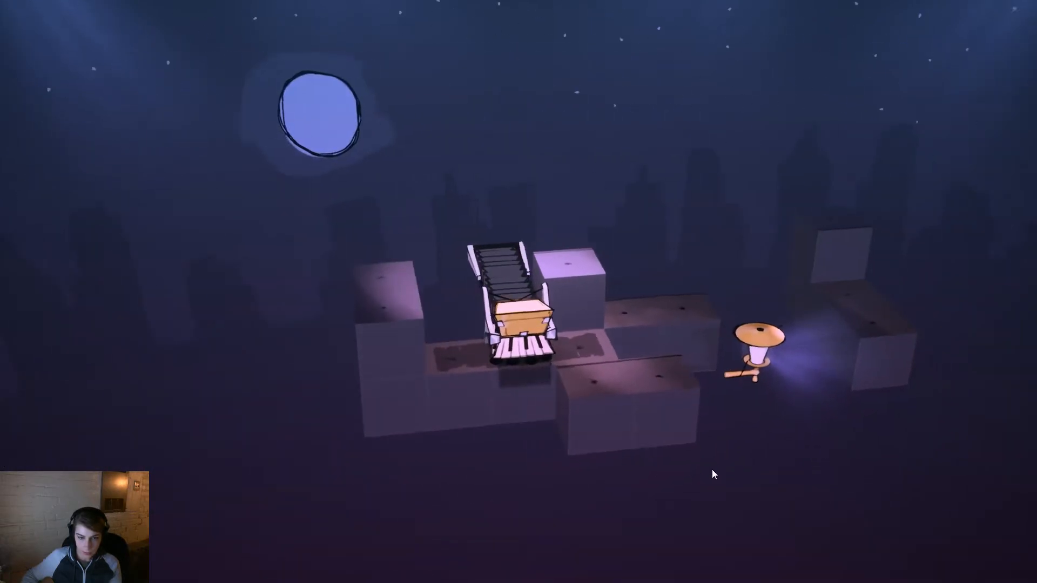
key("a")
key("d")
left_click(643, 406)
left_click_drag(507, 540, 366, 534)
left_click(578, 471)
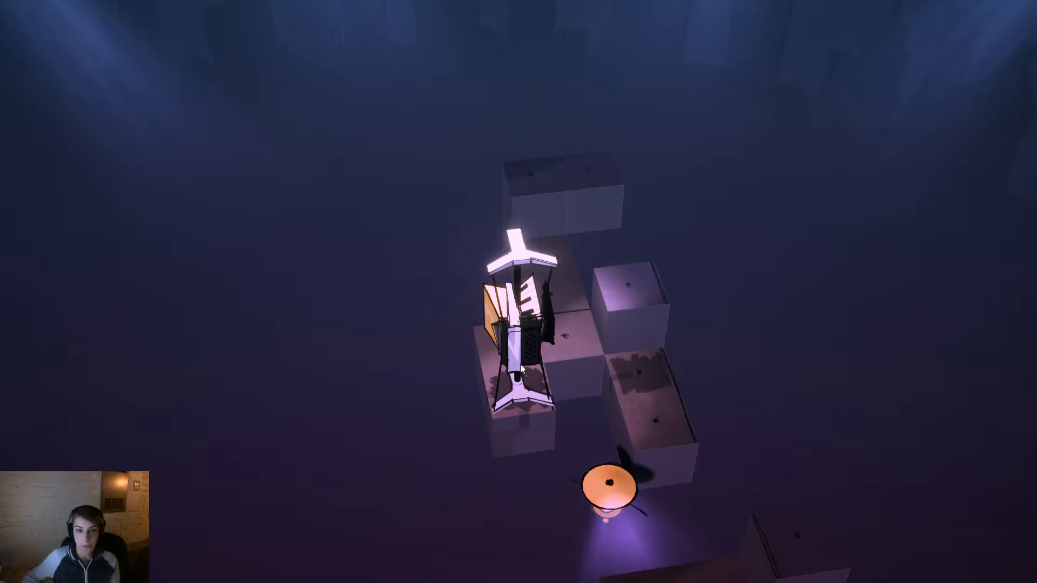
Step: Orbit around the character to inspect the side stands from several angles, and end the play session
left_click_drag(508, 354, 907, 368)
left_click_drag(238, 357, 413, 322)
left_click_drag(377, 289, 91, 440)
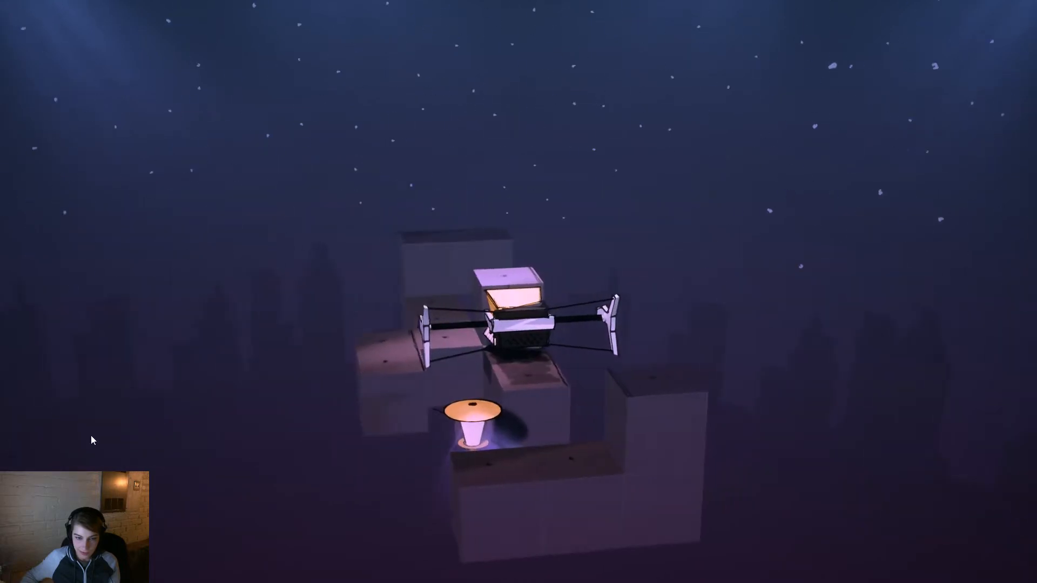
left_click_drag(489, 453, 3, 410)
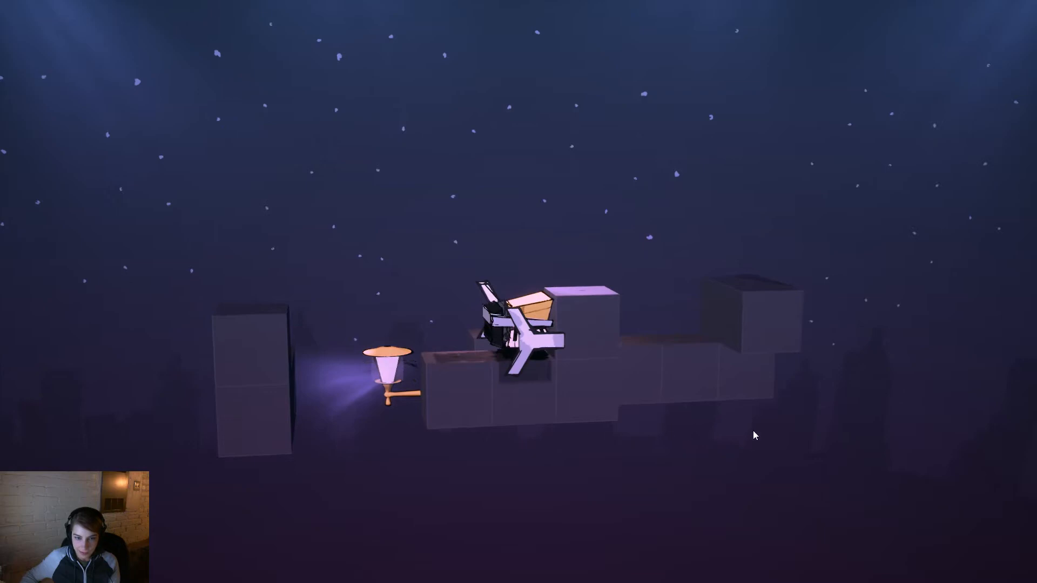
left_click_drag(704, 443, 751, 525)
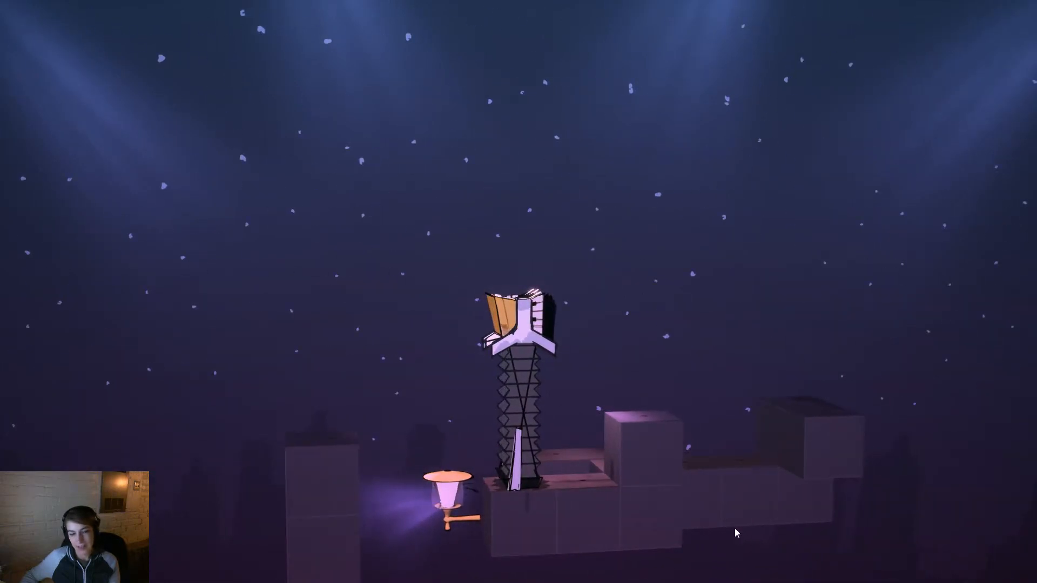
key("Escape")
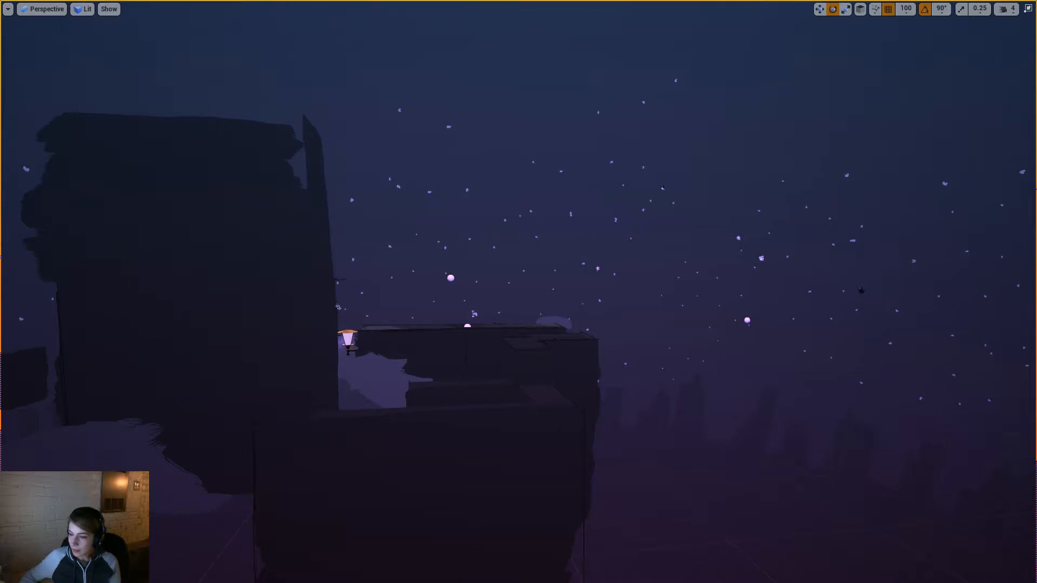
Step: Switch to Maya, show the UV layout of the piano_sideStand_pCube7Shape7 mesh beside the 3D view and enable UV shell selection
key("alt+Tab")
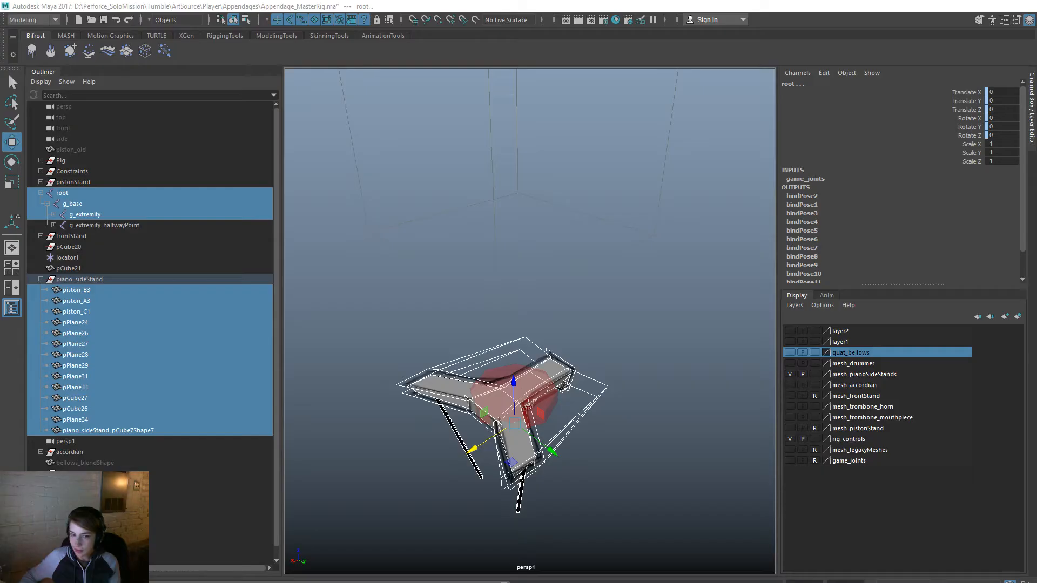
key("space")
left_click_drag(546, 336, 439, 350)
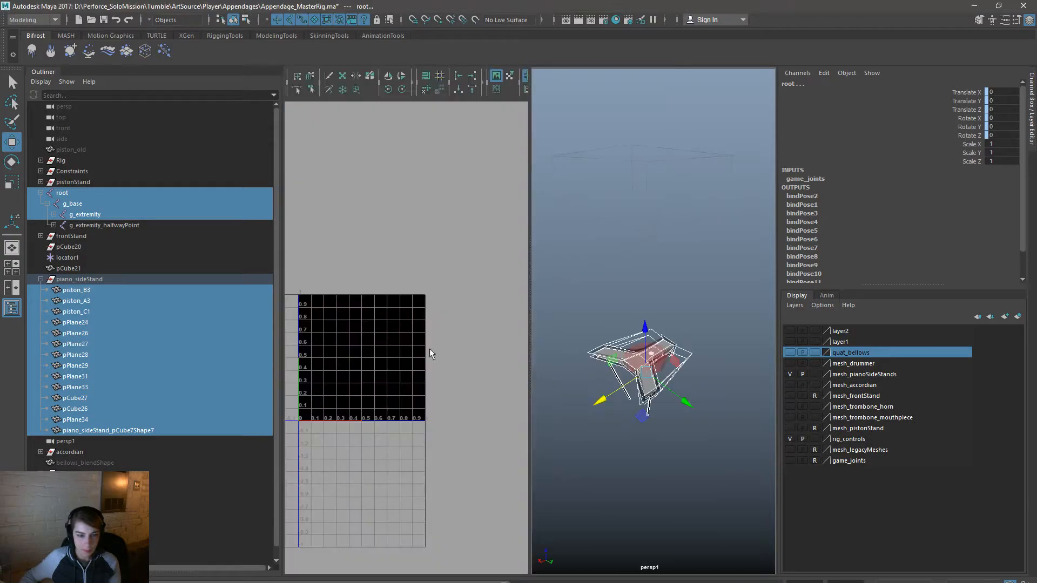
left_click(141, 430)
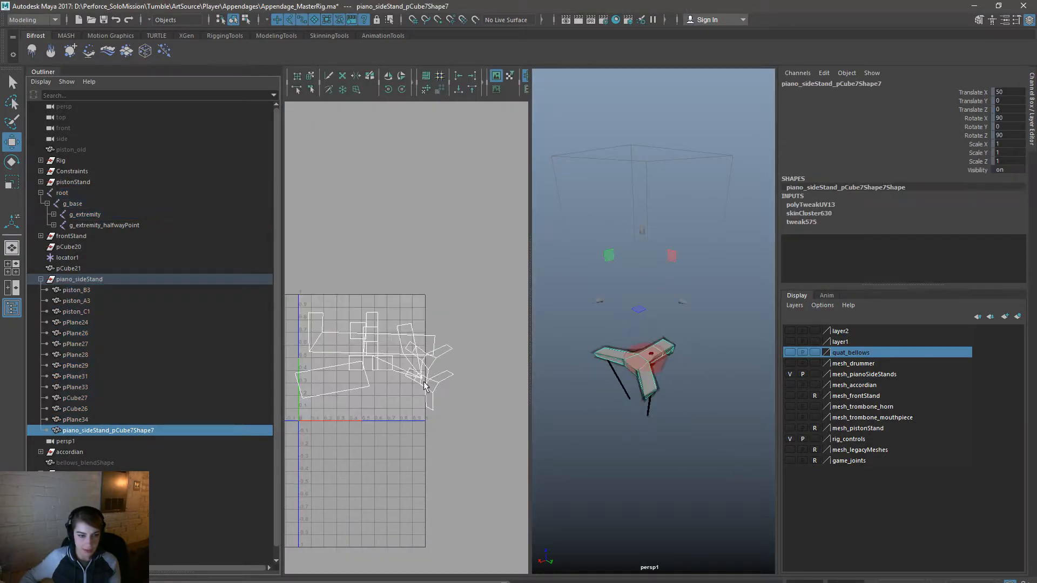
right_click_drag(440, 353, 481, 349)
left_click_drag(440, 342, 442, 344)
right_click(437, 283)
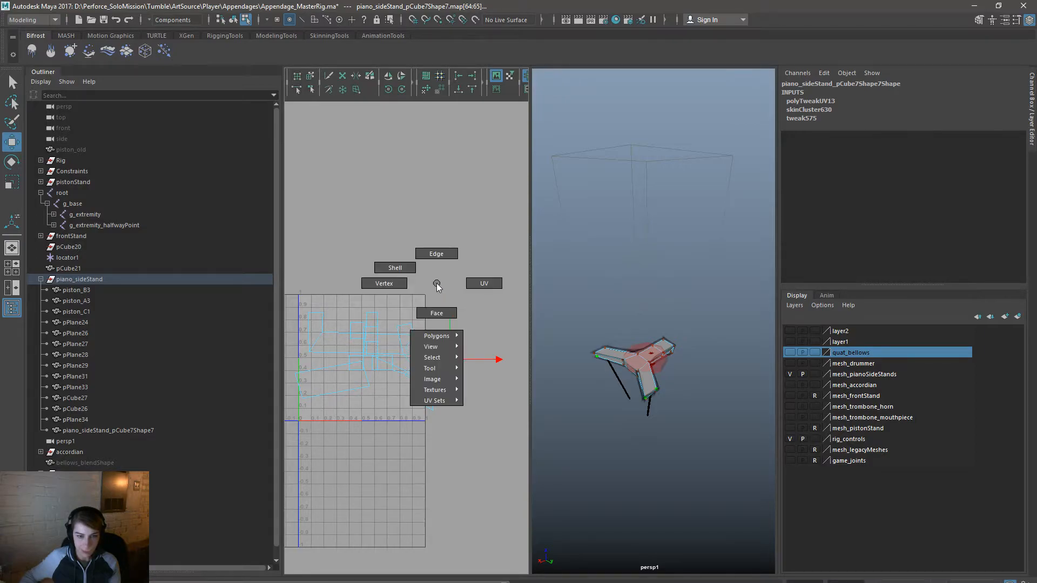
right_click_drag(437, 282, 397, 268)
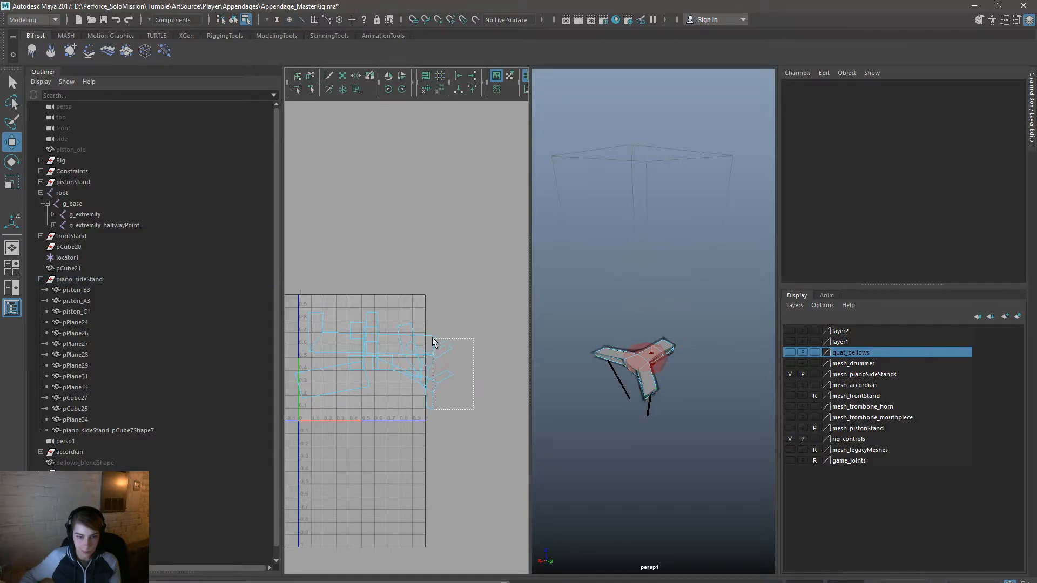
Step: Select the Y-shaped UV shell, enlarge and rotate it, and move it to the middle of the UV square
left_click_drag(439, 333, 440, 333)
key("r")
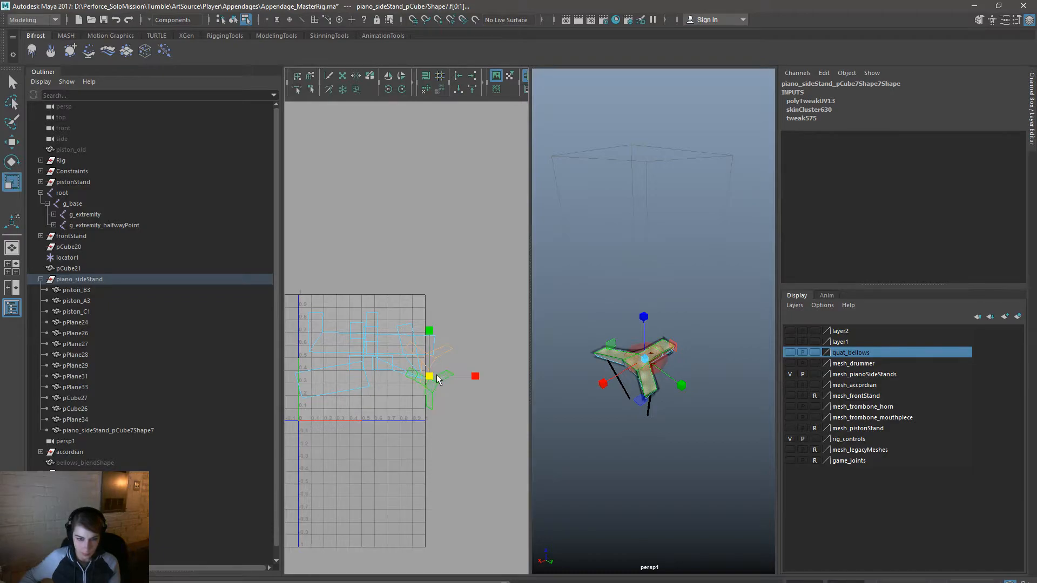
left_click_drag(444, 372, 450, 372)
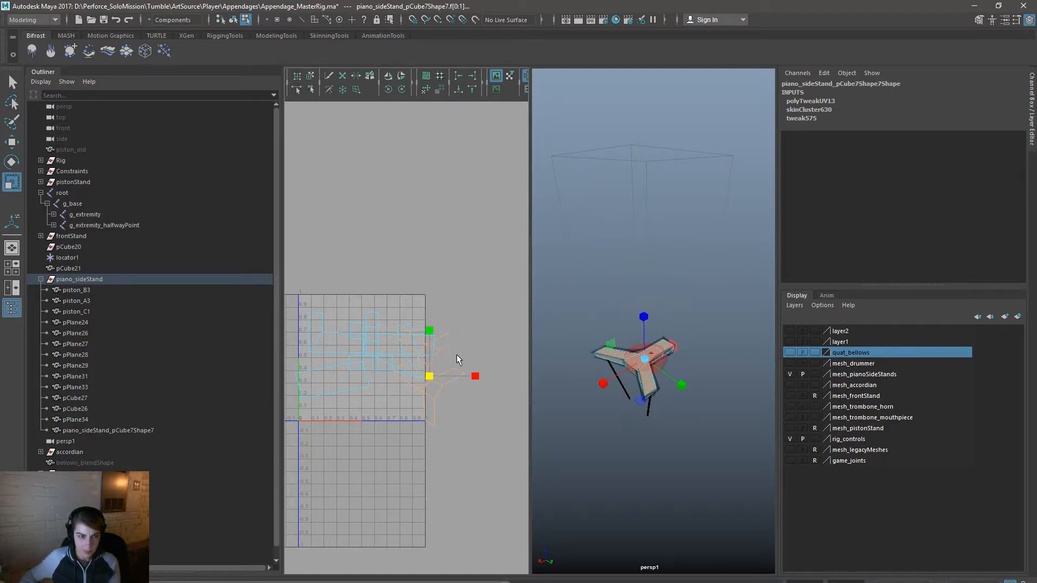
left_click(403, 90)
left_click(403, 90)
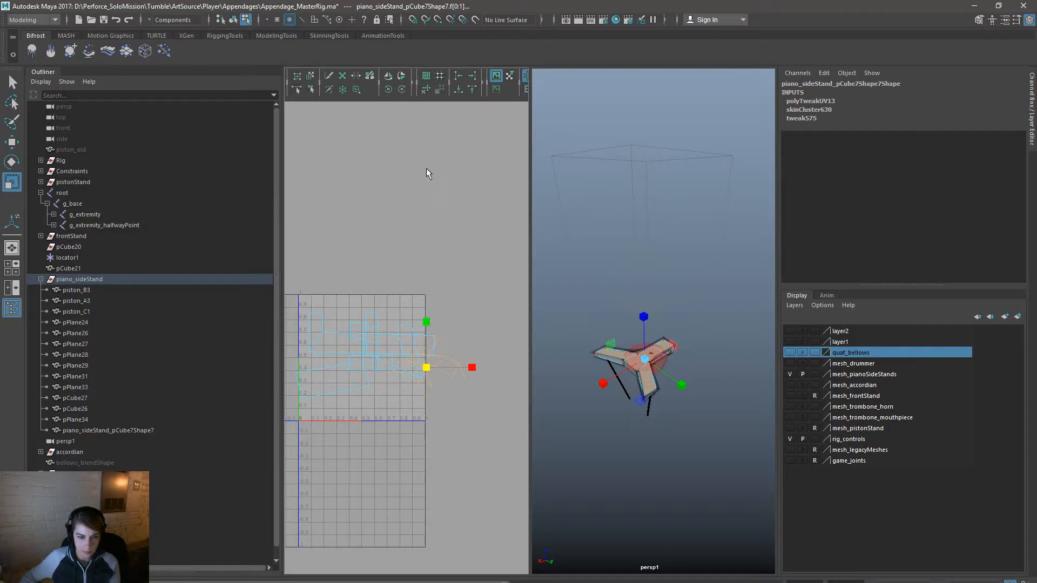
key("e")
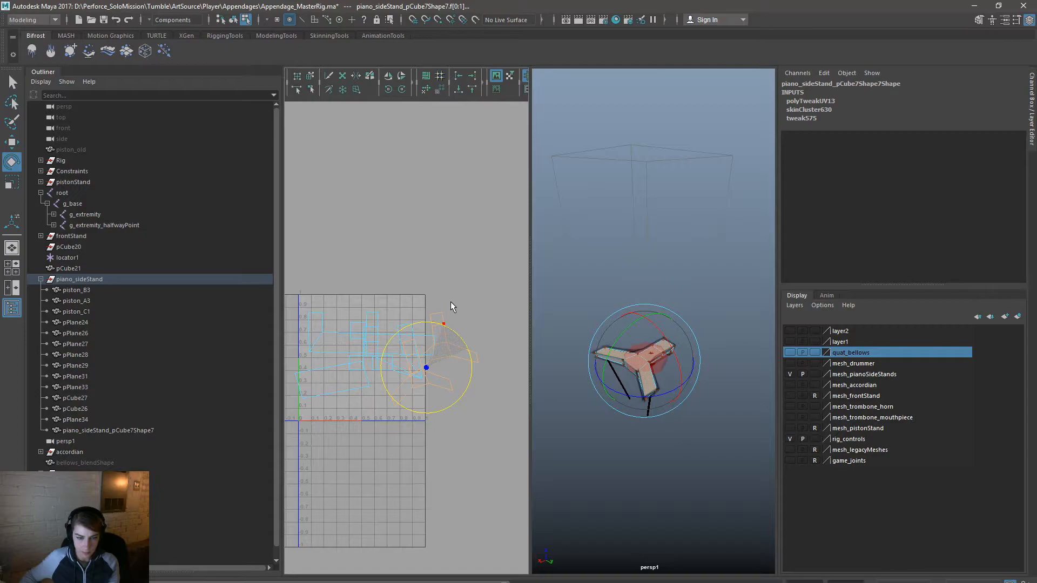
key("w")
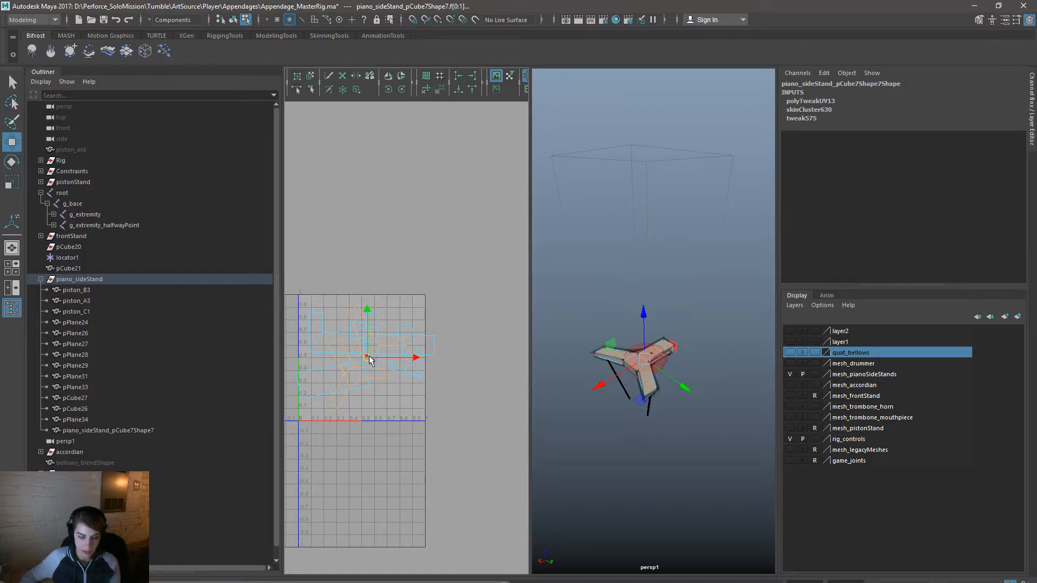
key("r")
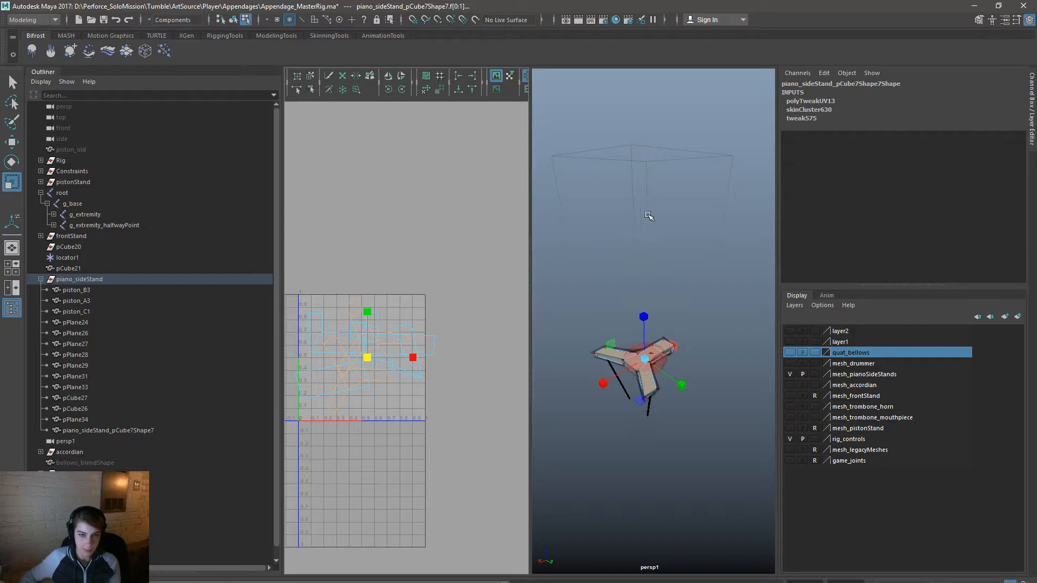
Step: Return to object selection in the full 3D view and select all piano_sideStand meshes plus the g_extremity, g_base and root joints
left_click(233, 20)
left_click(729, 229)
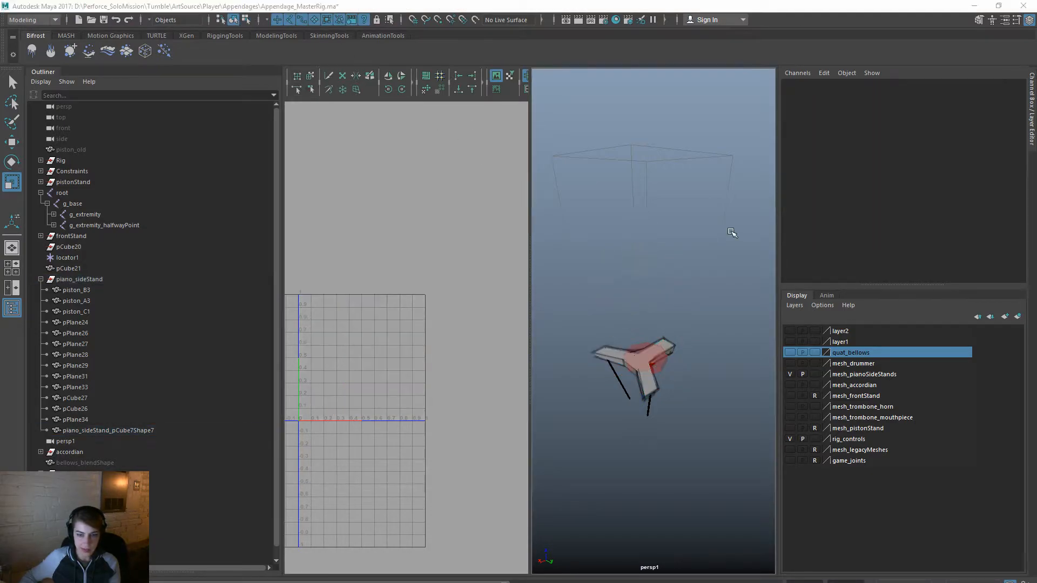
key("space")
key("space")
left_click(101, 290)
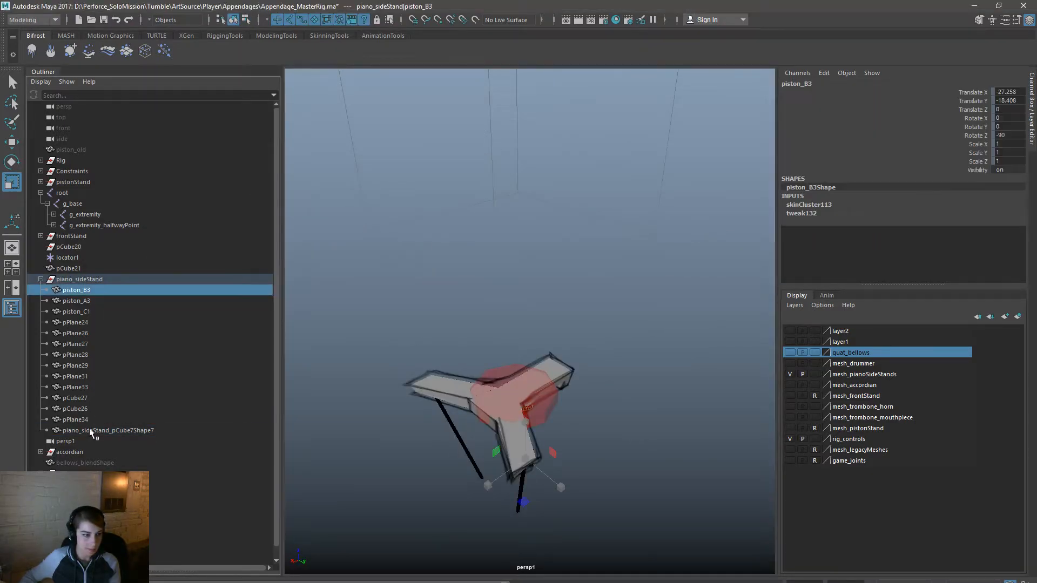
left_click(92, 430, "shift")
left_click(89, 221, "ctrl")
left_click(90, 221, "ctrl")
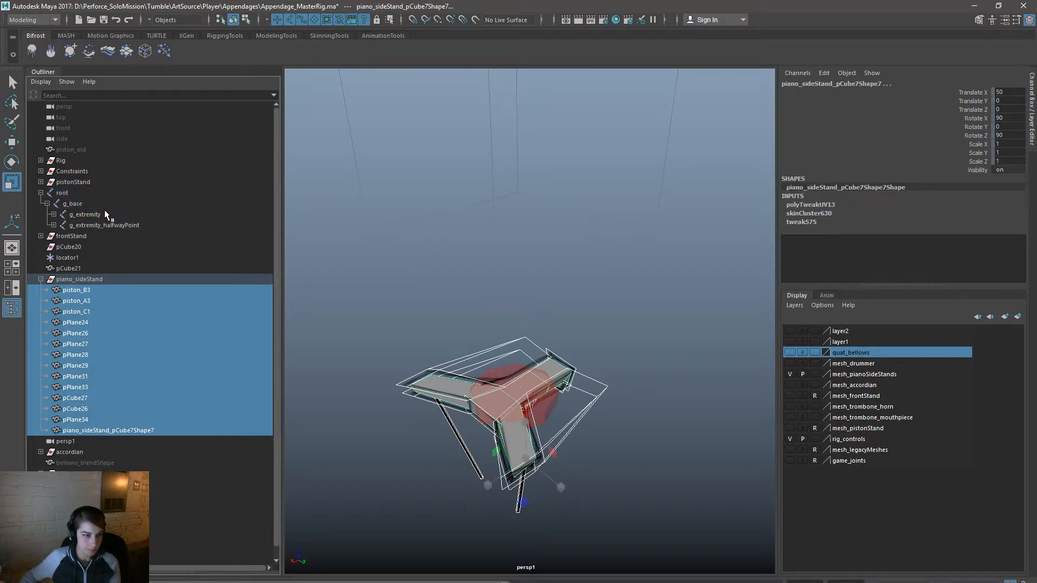
left_click(106, 211, "ctrl")
left_click(106, 204, "ctrl")
left_click(111, 193, "ctrl")
Step: Export the selection as FBX over Appendage_Accordian_Sides.fbx and dismiss the export report
key("space")
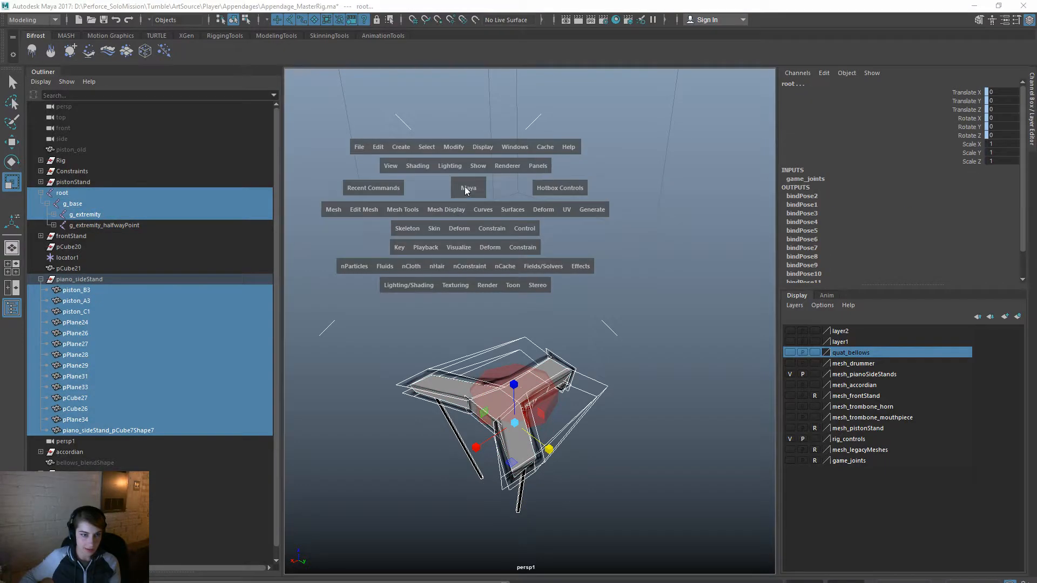
left_click(361, 146)
left_click(413, 286)
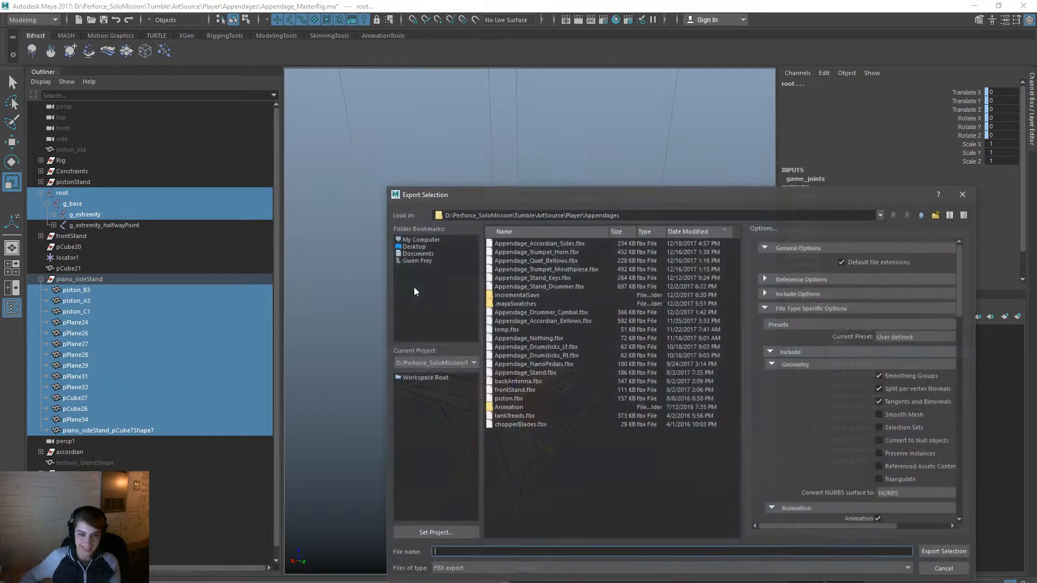
double_click(592, 243)
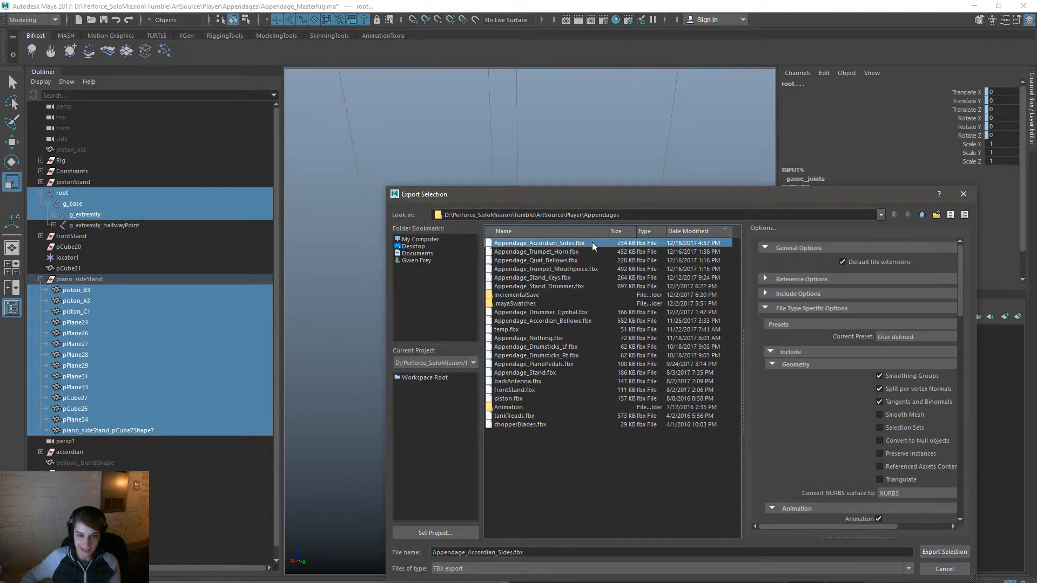
left_click(657, 403)
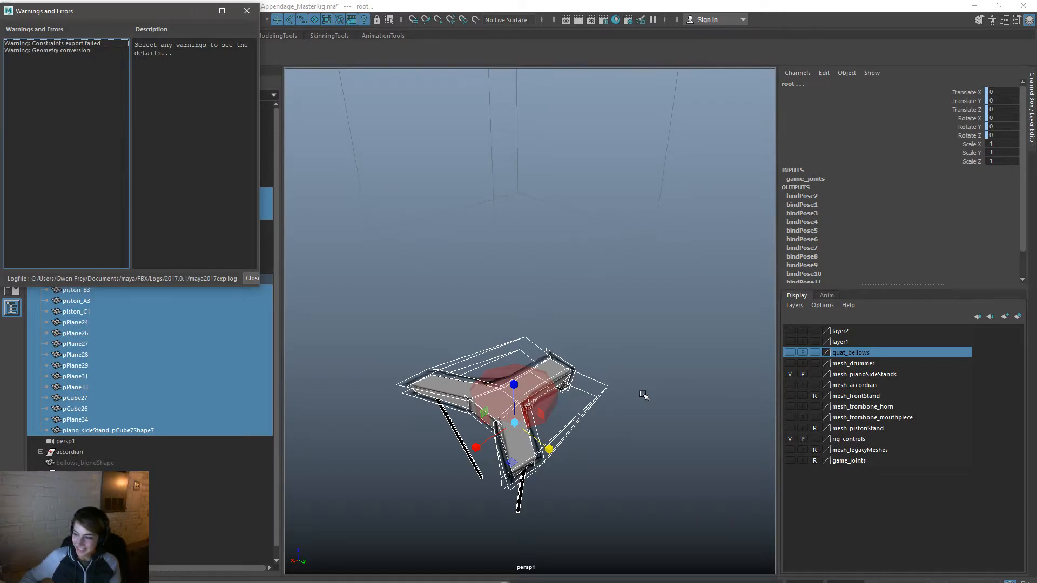
left_click(246, 12)
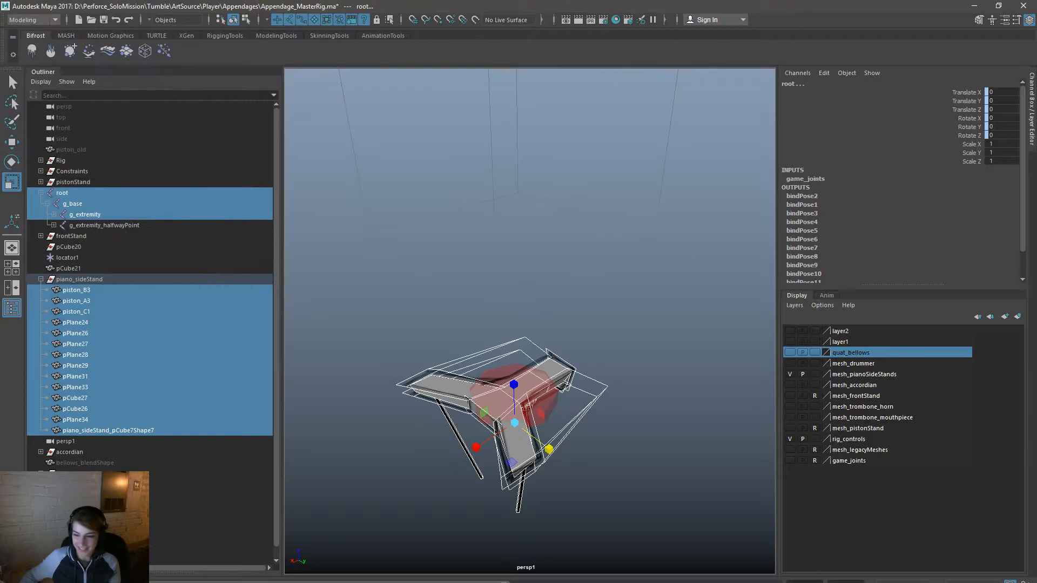
Step: Switch to Unreal Editor, restore the editor layout and reimport the Appendage_Accordian_Side skeletal mesh from its source file
key("alt+Tab")
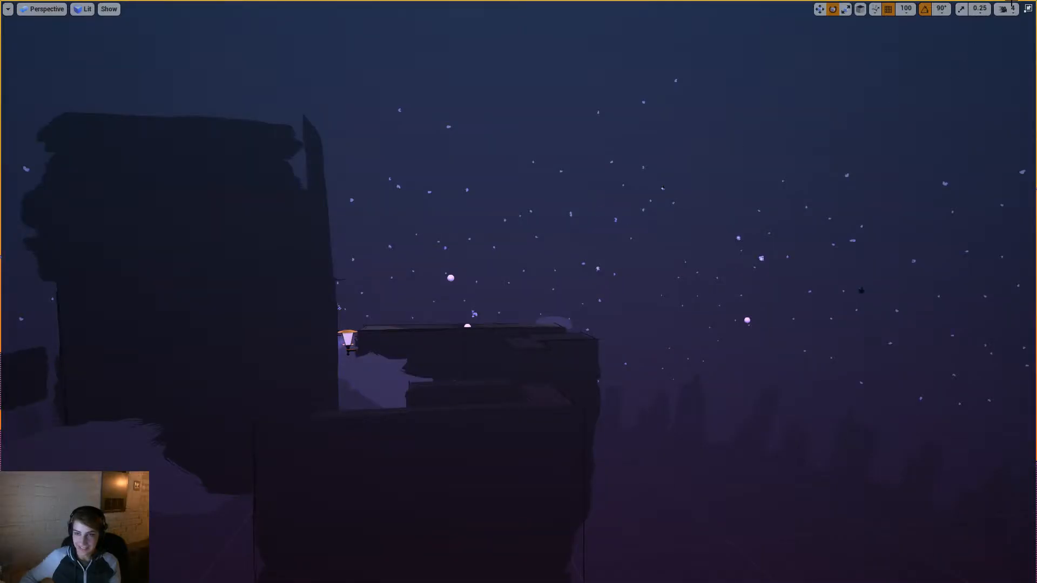
left_click(1028, 8)
mouse_move(532, 318)
right_mouse_down()
mouse_move(545, 294)
mouse_move(532, 308)
mouse_move(514, 293)
mouse_move(532, 312)
mouse_move(502, 314)
mouse_move(526, 312)
mouse_move(525, 303)
mouse_move(542, 315)
mouse_move(535, 308)
right_mouse_up()
right_click(162, 367)
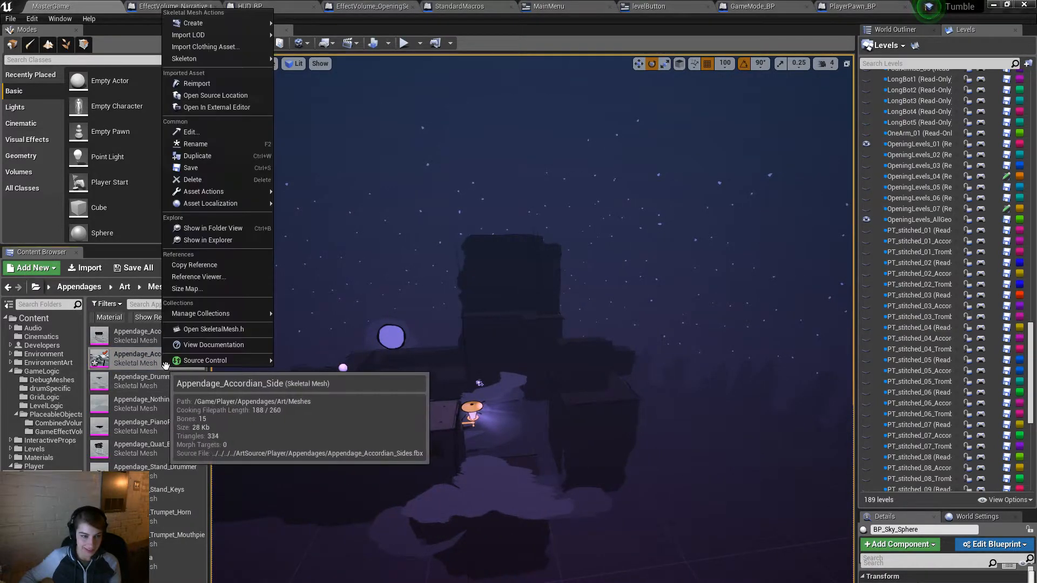
left_click(205, 84)
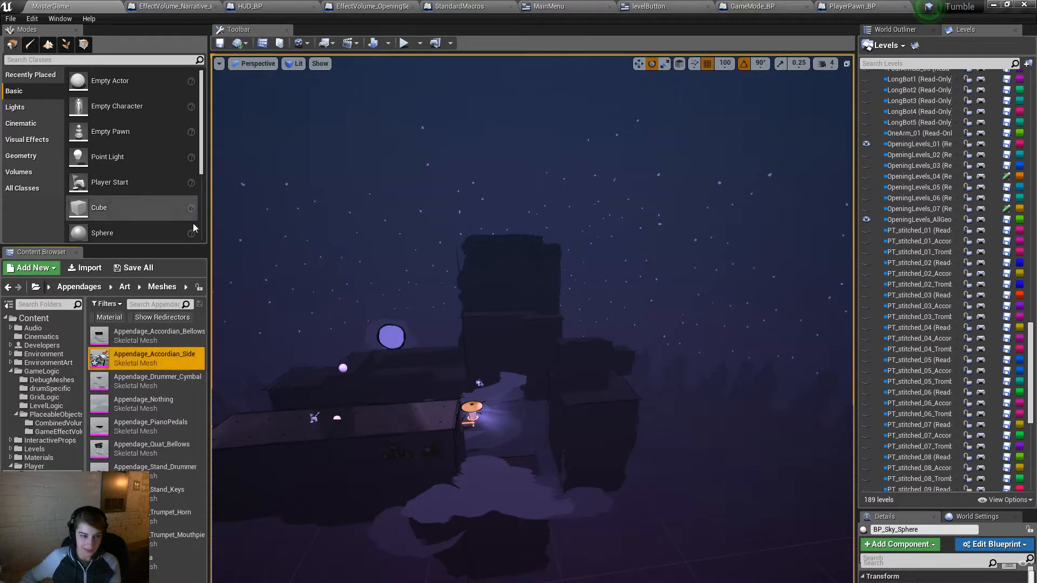
Step: Launch the game from the editor and load the first Accordion level
left_click(403, 43)
left_click(585, 365)
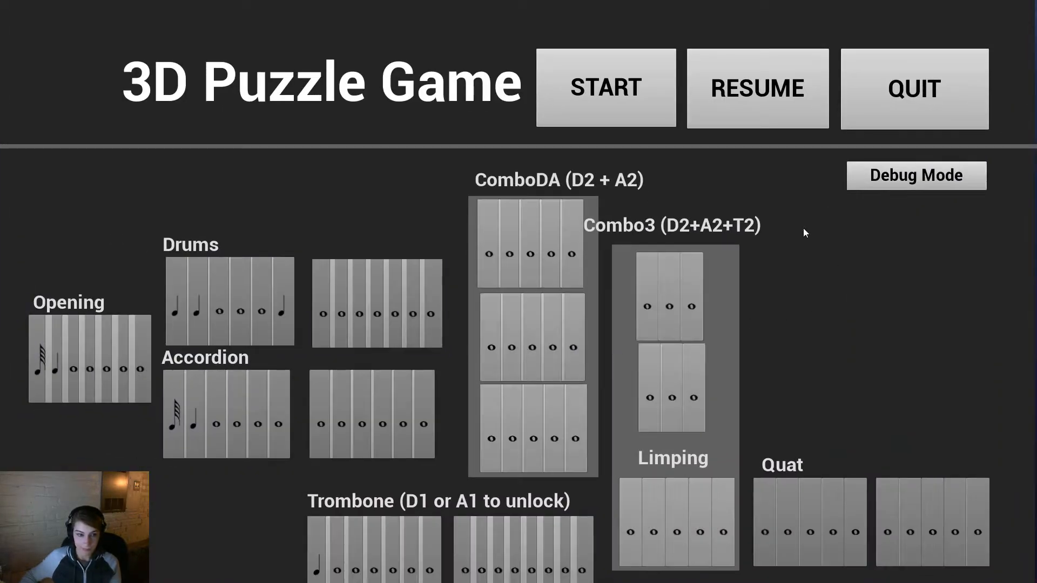
left_click(175, 431)
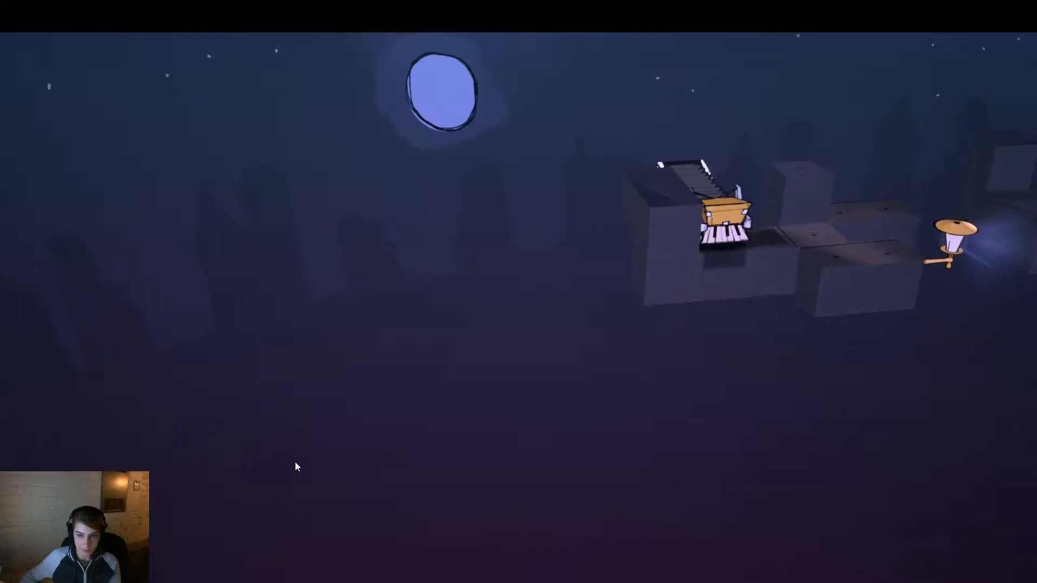
Step: Turn the game camera around the accordion character to examine the reimported side stands
left_click_drag(790, 394, 710, 487)
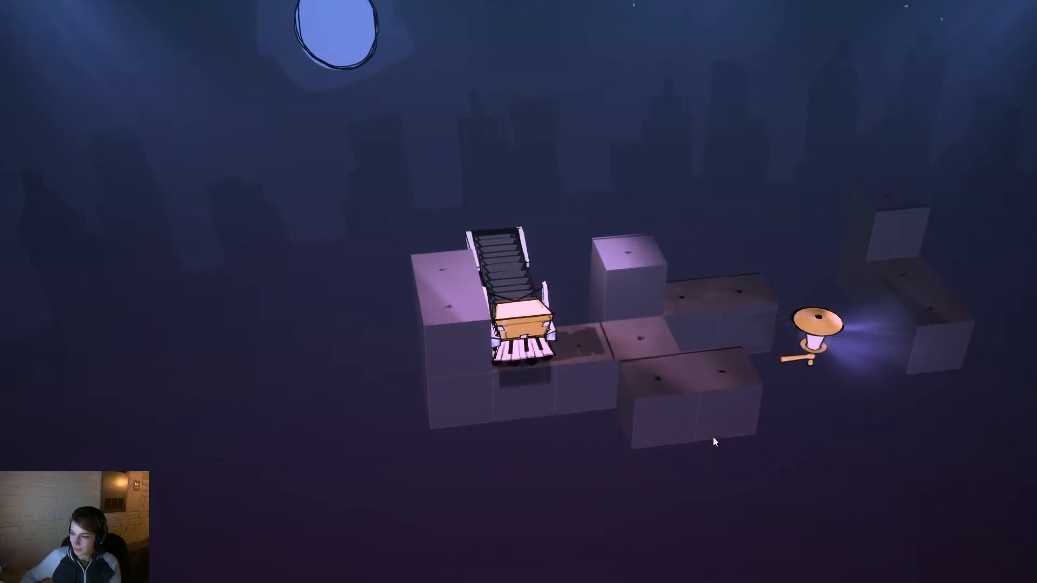
left_click_drag(731, 418, 327, 380)
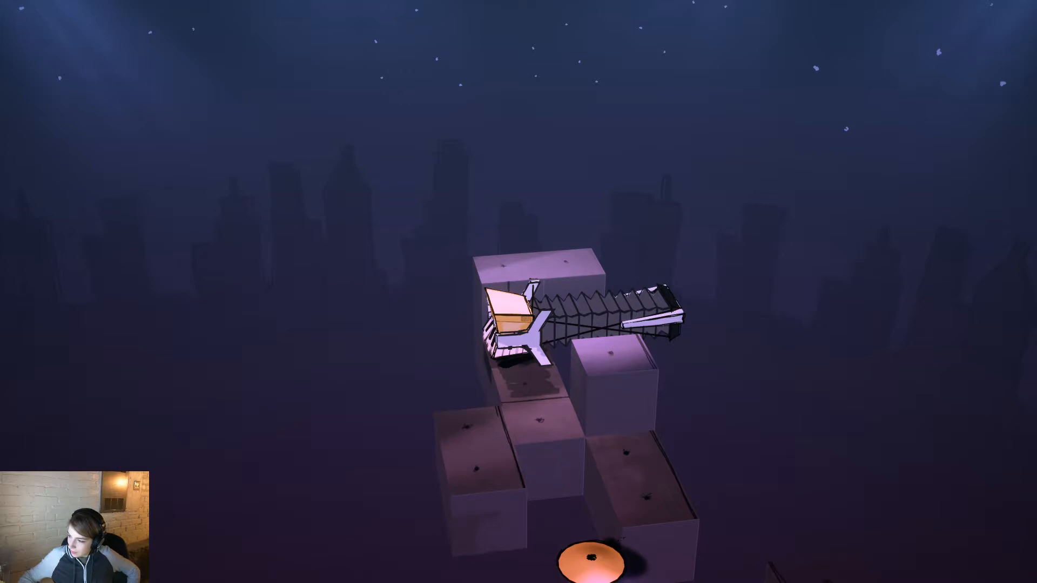
left_click_drag(699, 517, 672, 519)
left_click_drag(624, 470, 634, 422)
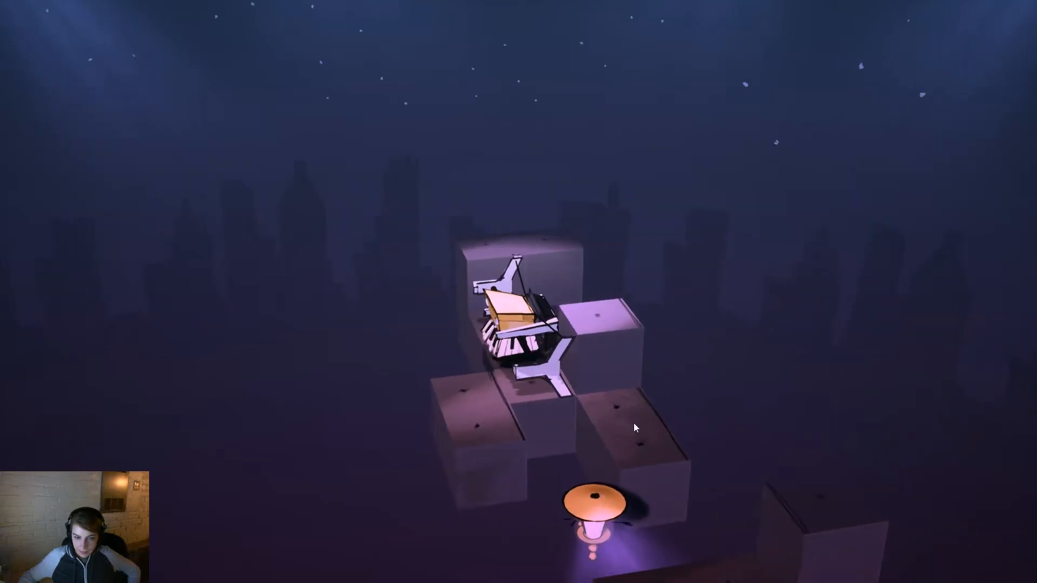
Step: Roll and extend the accordion character while turning the camera to examine the side stands upright, and end the play session
key("d")
key("w")
left_click_drag(533, 425, 386, 323)
key("space")
key("w")
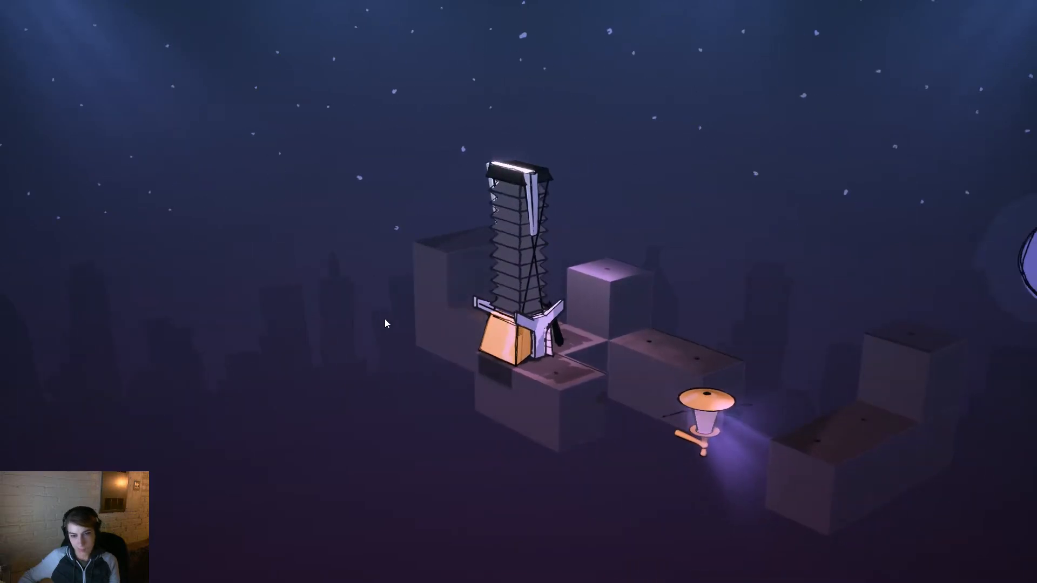
key("e")
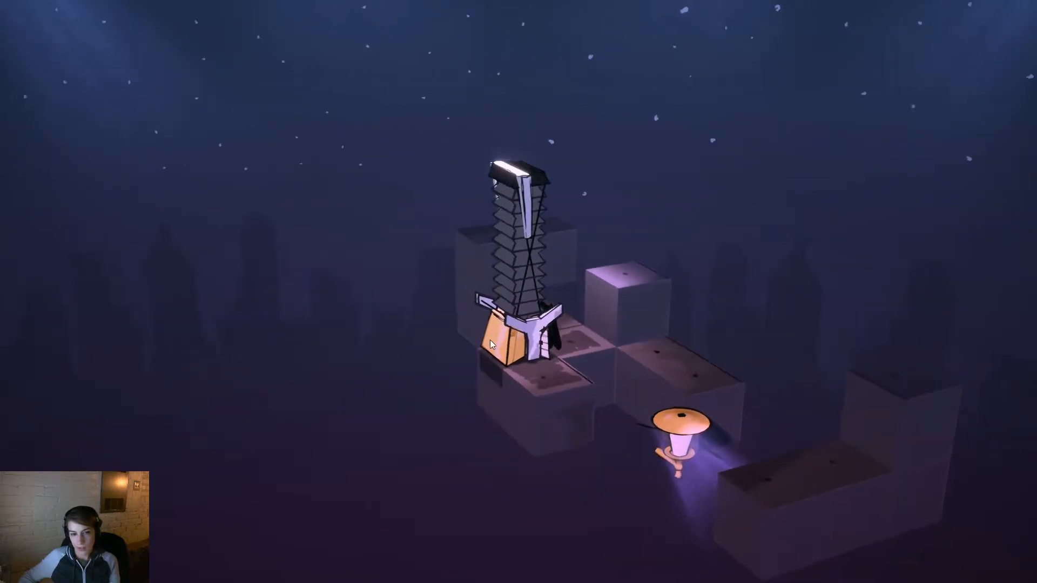
key("Escape")
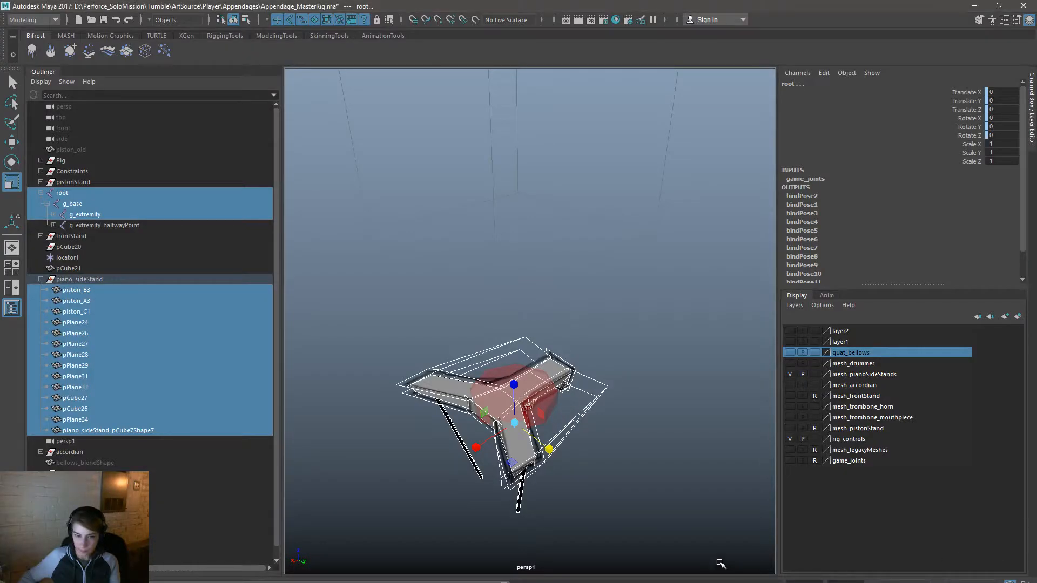
Step: Return to Maya, select the side stand's main mesh and switch it to face selection with its side faces in view
left_click(620, 524)
left_click_drag(621, 523, 636, 492, "alt")
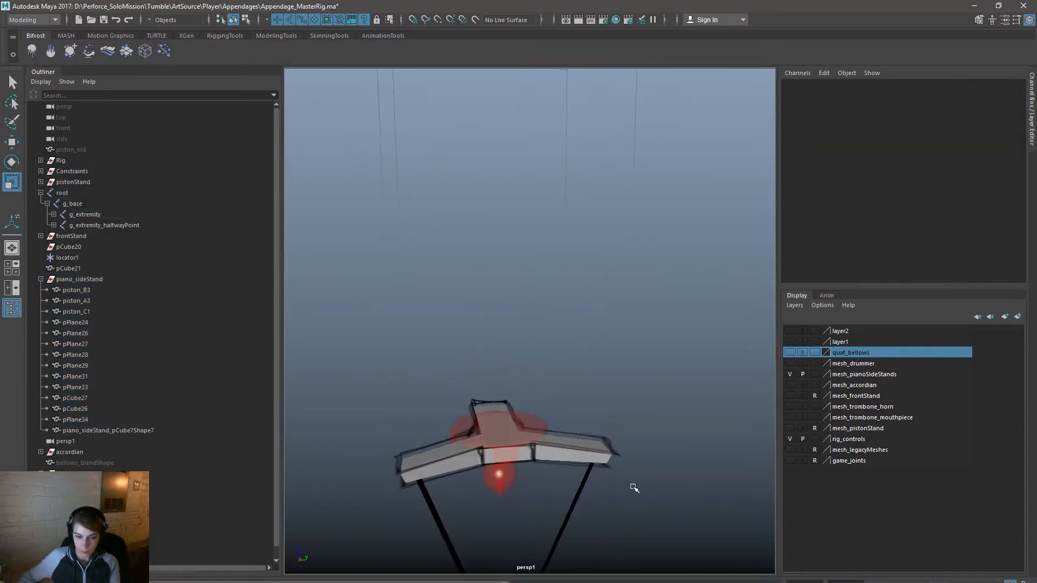
left_click(559, 460)
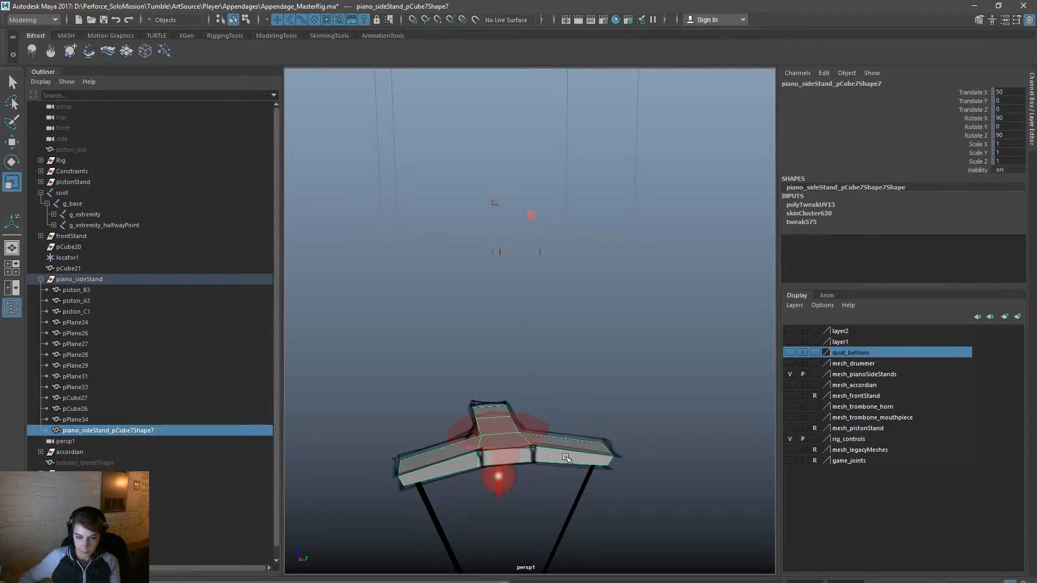
left_click_drag(565, 458, 609, 467, "alt")
right_click_drag(580, 367, 583, 373)
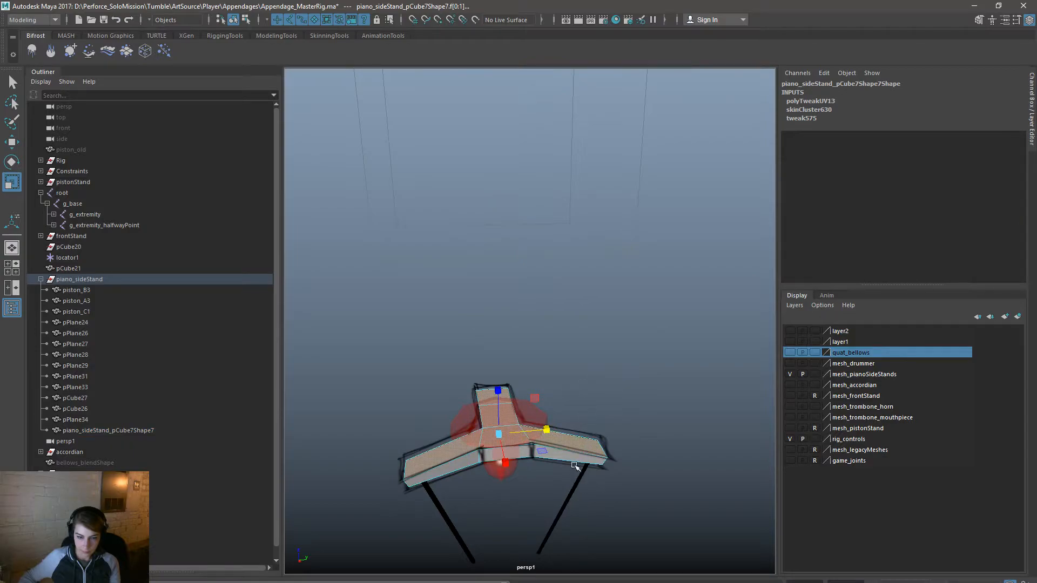
Step: Select the faces on the side stand's two lower arms and apply a planar UV projection to them
left_click(575, 444)
left_click(458, 452, "shift")
left_click_drag(581, 542, 571, 491, "alt")
key("space")
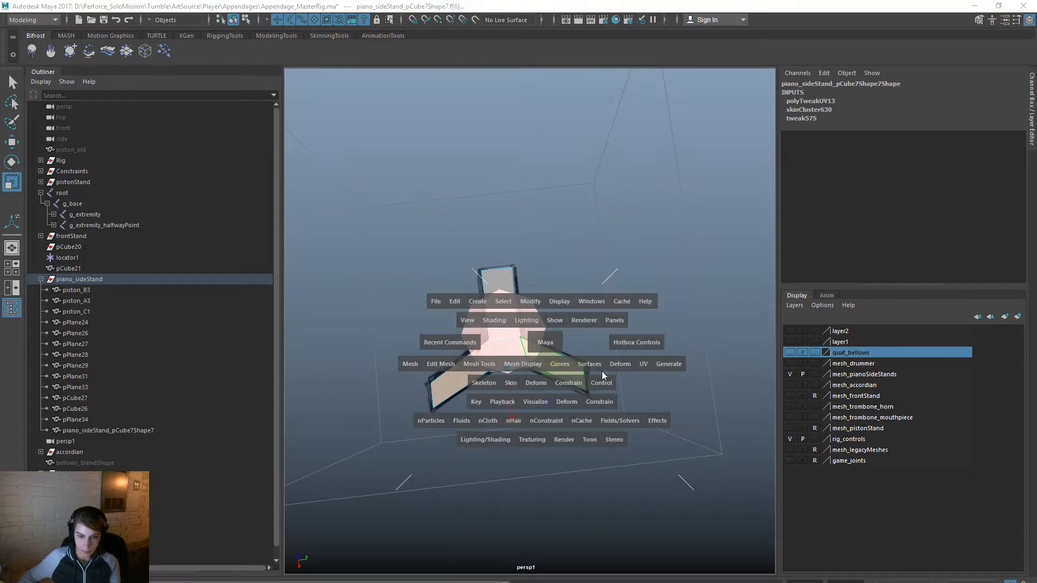
left_click(640, 364)
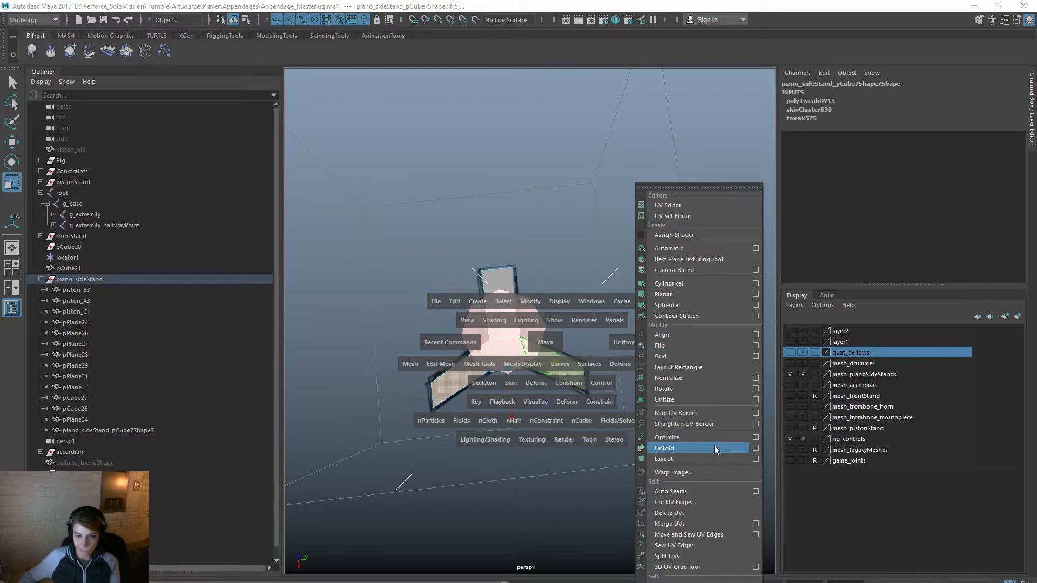
left_click(566, 235)
left_click(648, 365)
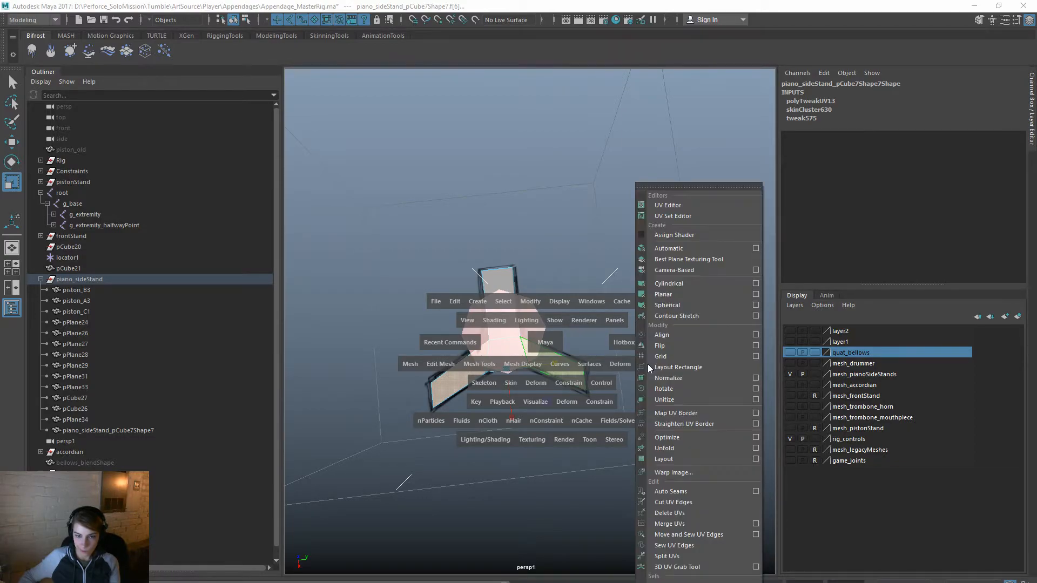
left_click(681, 294)
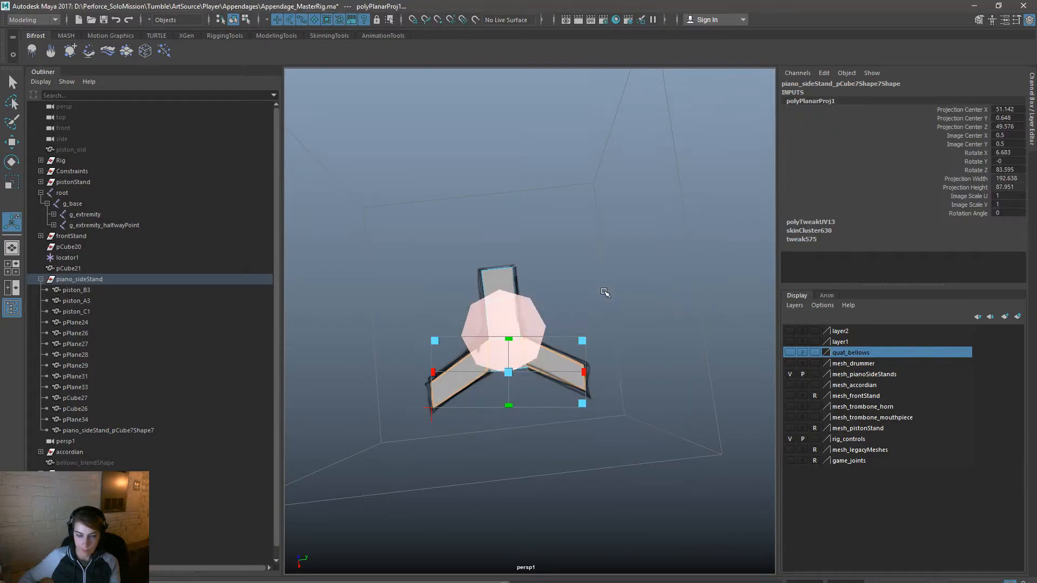
Step: Move the projected arm shells above the UV tile, flatten them vertically and scale them down evenly
left_click_drag(365, 359, 391, 237)
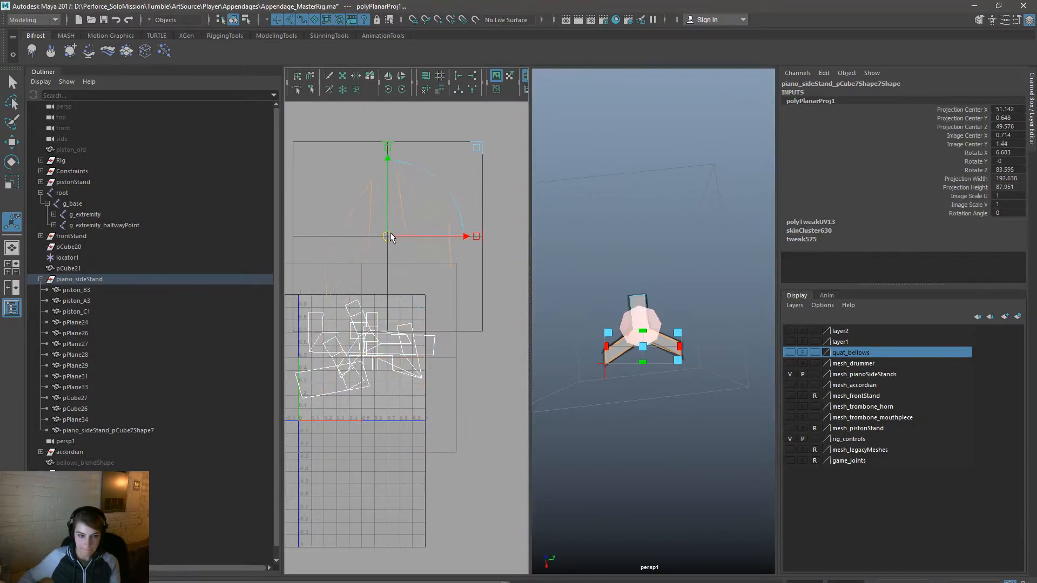
key("r")
left_click_drag(386, 189, 381, 213)
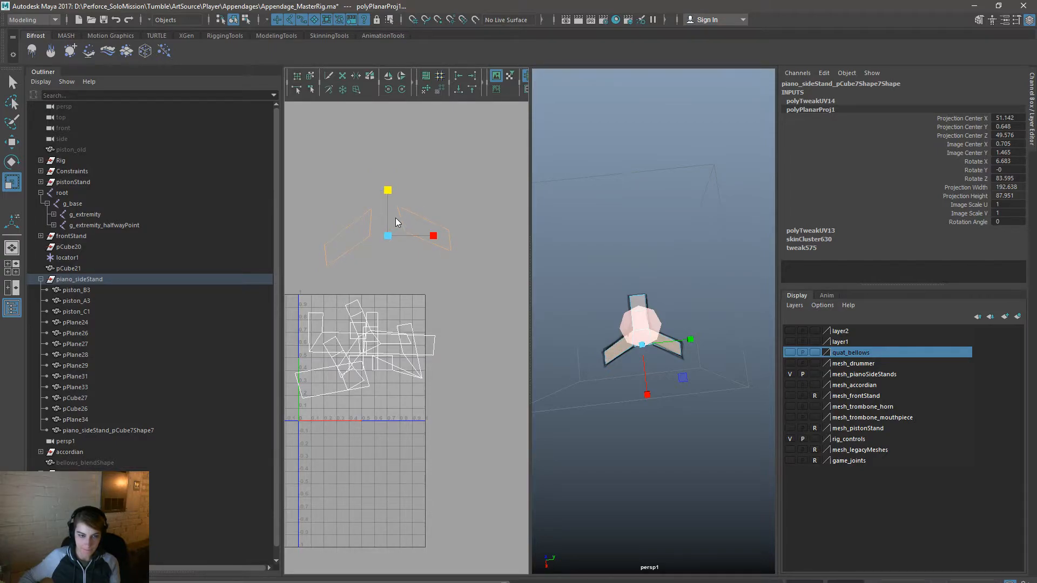
right_click_drag(396, 218, 441, 238)
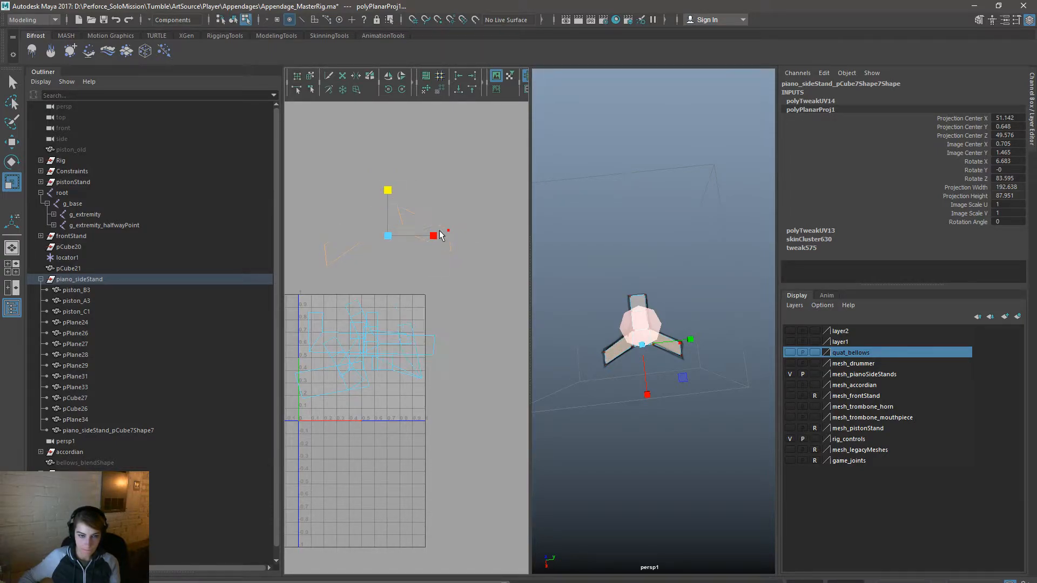
left_click_drag(408, 242, 301, 176)
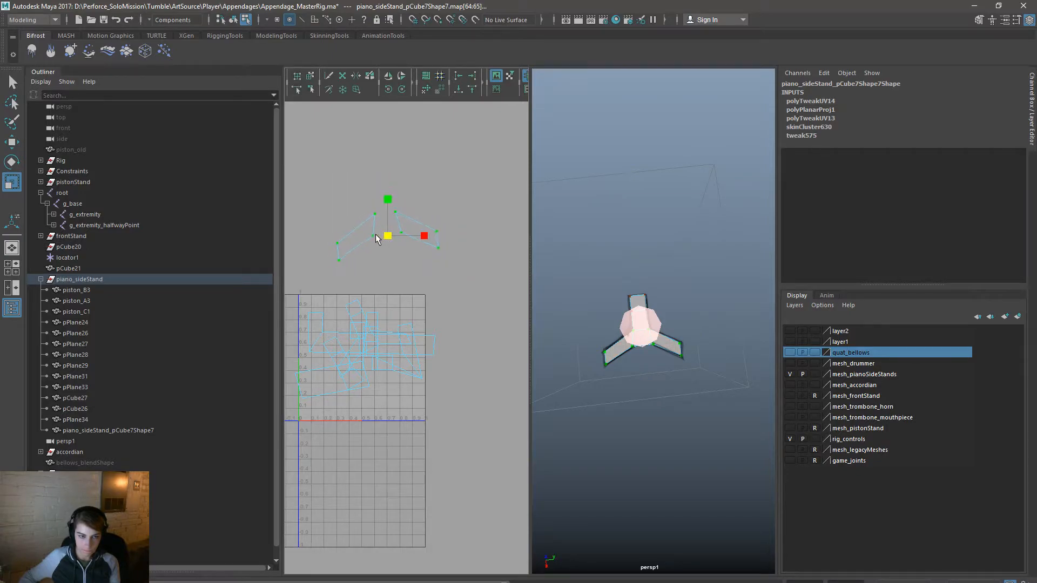
Step: Move and slightly rotate the arm shells into the 0 to 1 UV tile, and pull the overhanging UVs in to its edge
key("w")
left_click_drag(387, 230, 370, 390)
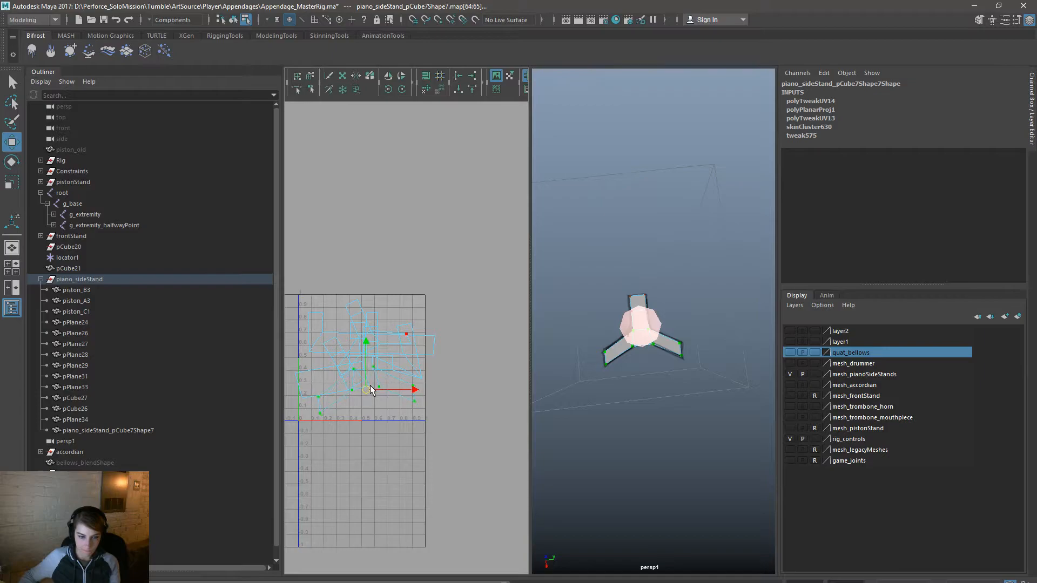
key("e")
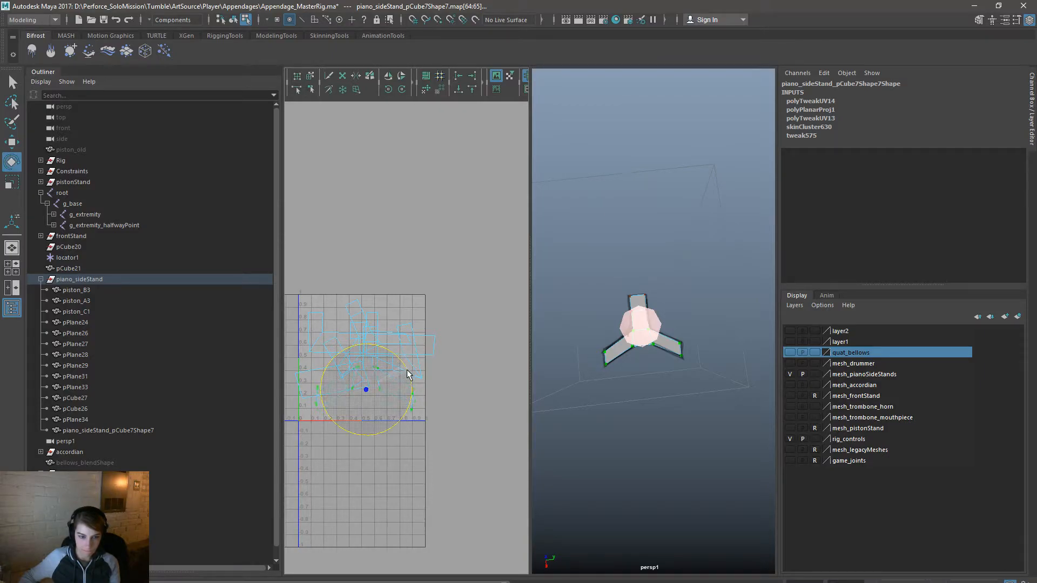
left_click_drag(410, 377, 409, 375)
key("w")
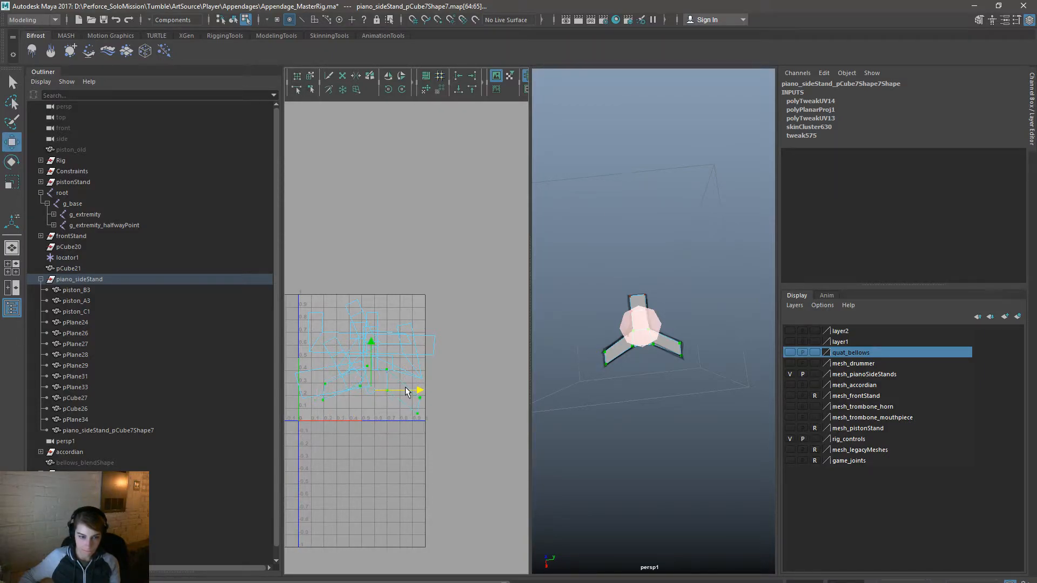
left_click_drag(425, 336, 426, 328)
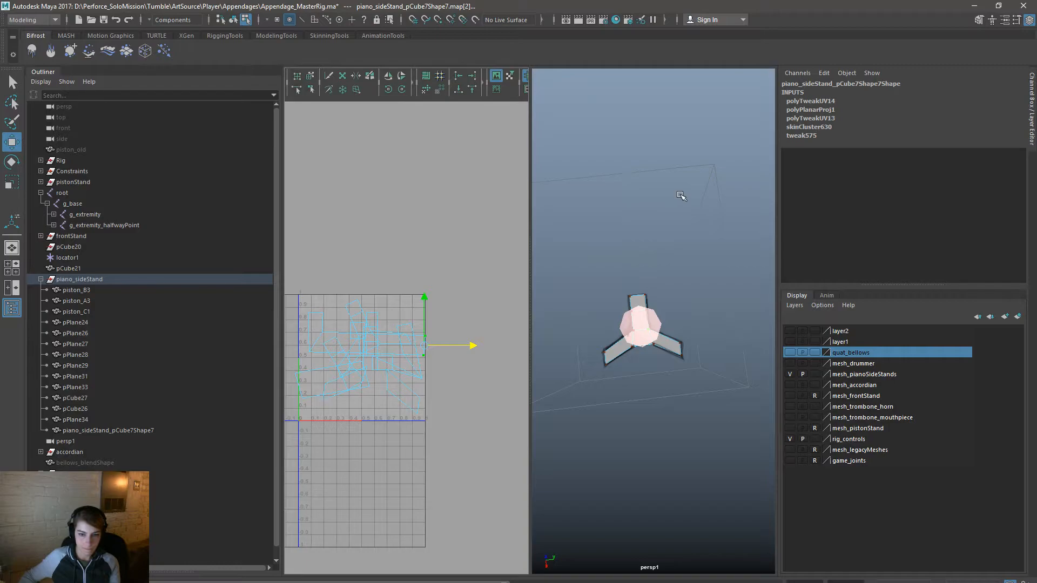
Step: Select all meshes in the piano_sideStand group together with the g_extremity, g_base and root joints
left_click_drag(648, 278, 623, 292, "alt")
right_click_drag(622, 292, 713, 309, "alt")
left_click(714, 309)
key("space")
left_click_drag(711, 307, 646, 405, "alt")
left_click(81, 290)
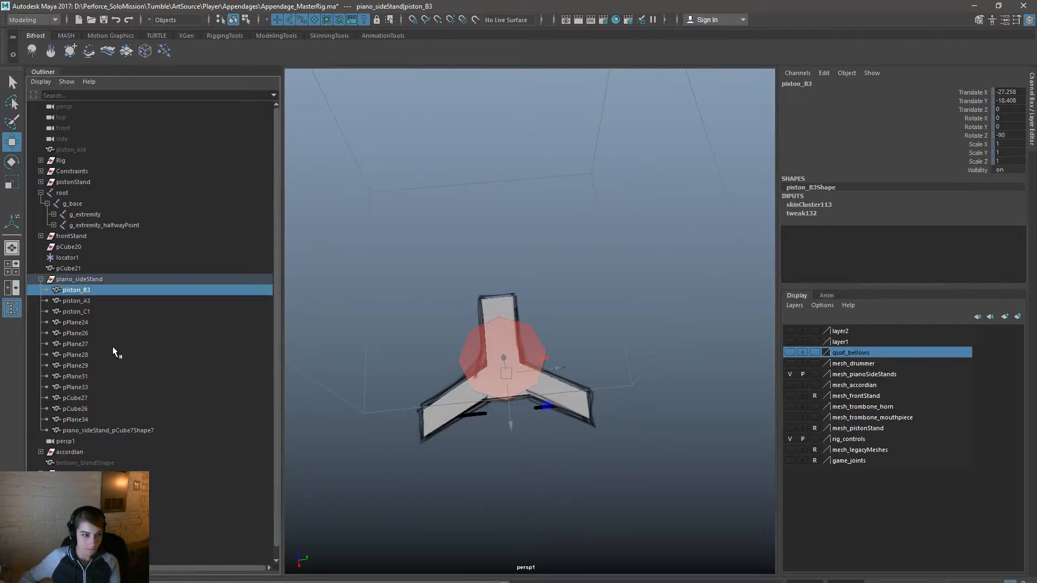
left_click(115, 429, "shift")
left_click(104, 213, "ctrl")
left_click(106, 203, "ctrl")
left_click(106, 193, "ctrl")
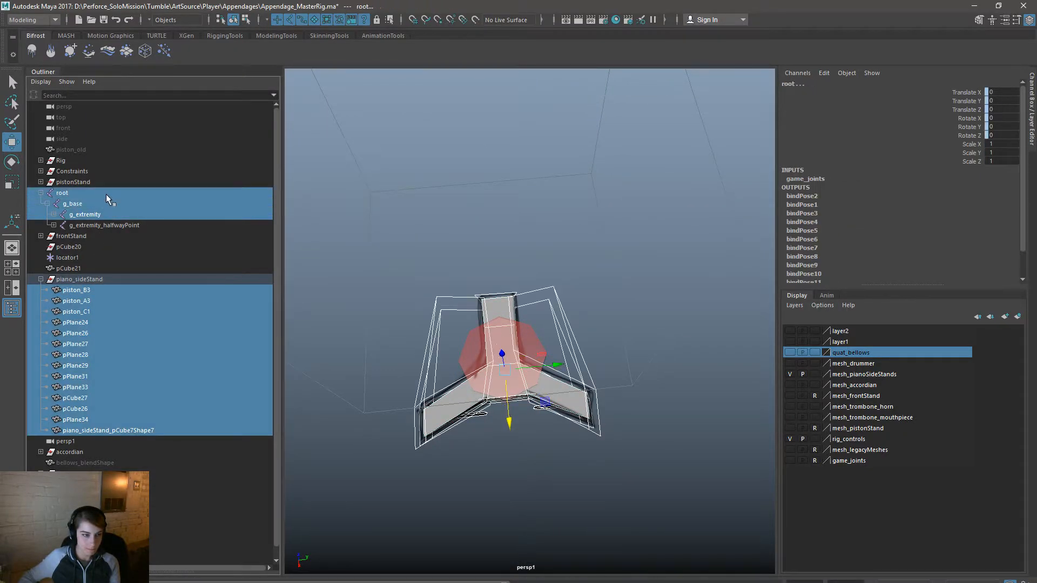
Step: Export the selection as FBX, overwriting Appendage_Accordian_Sides.fbx, and clear the selection
key("space")
left_click(330, 144)
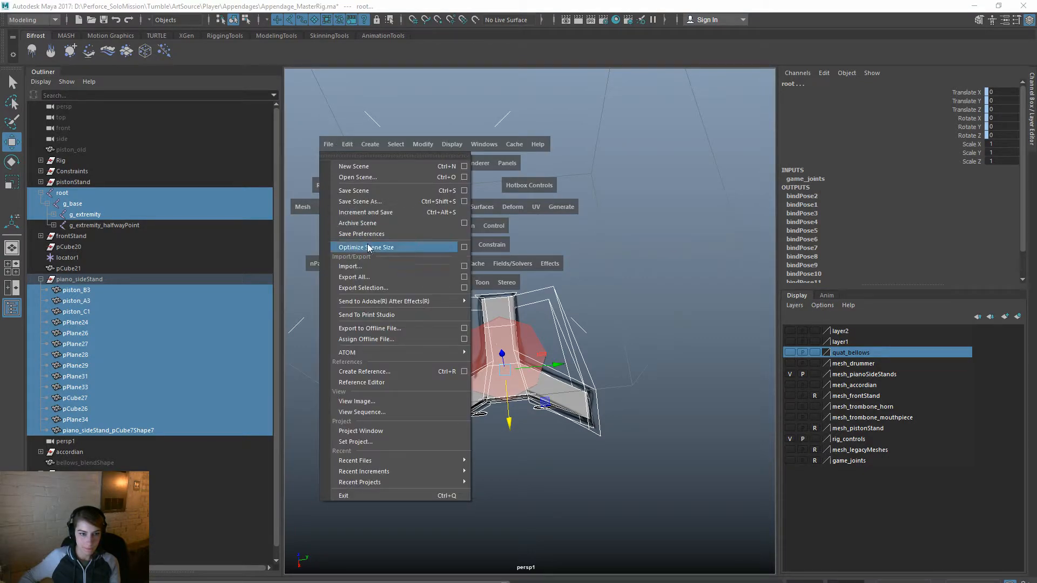
left_click(389, 283)
double_click(556, 244)
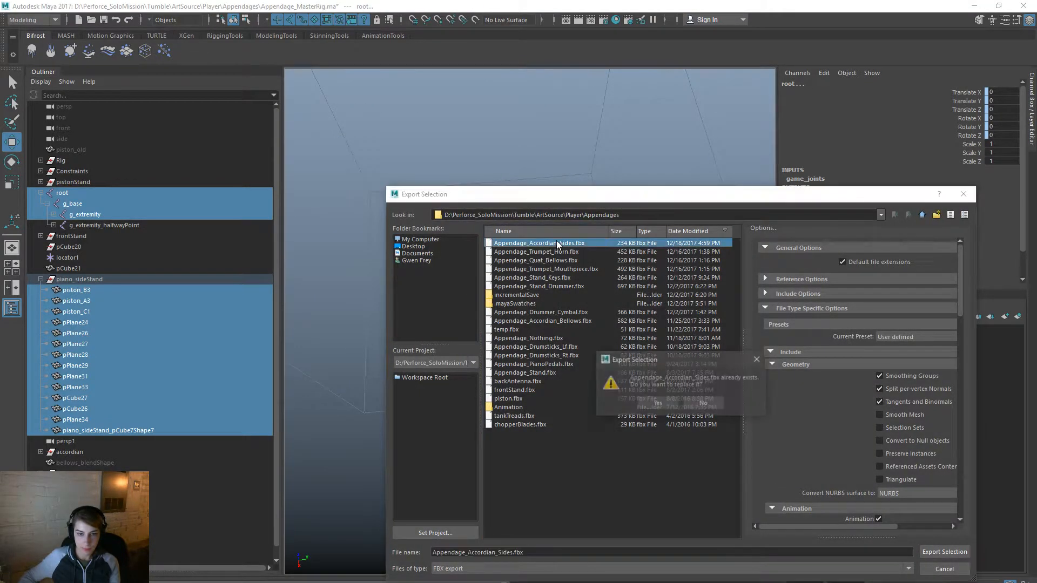
left_click(656, 403)
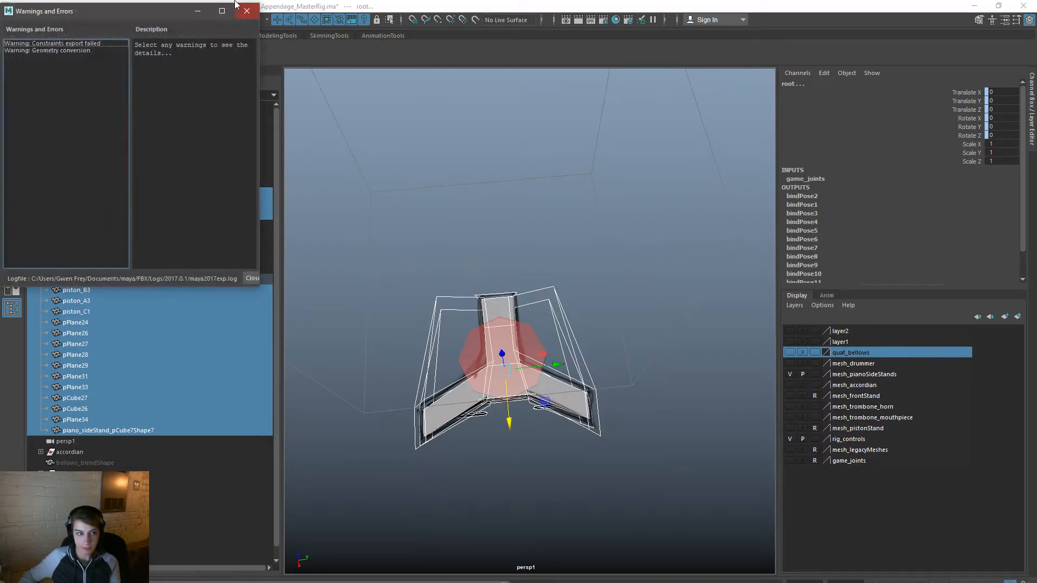
left_click(247, 11)
left_click(400, 189)
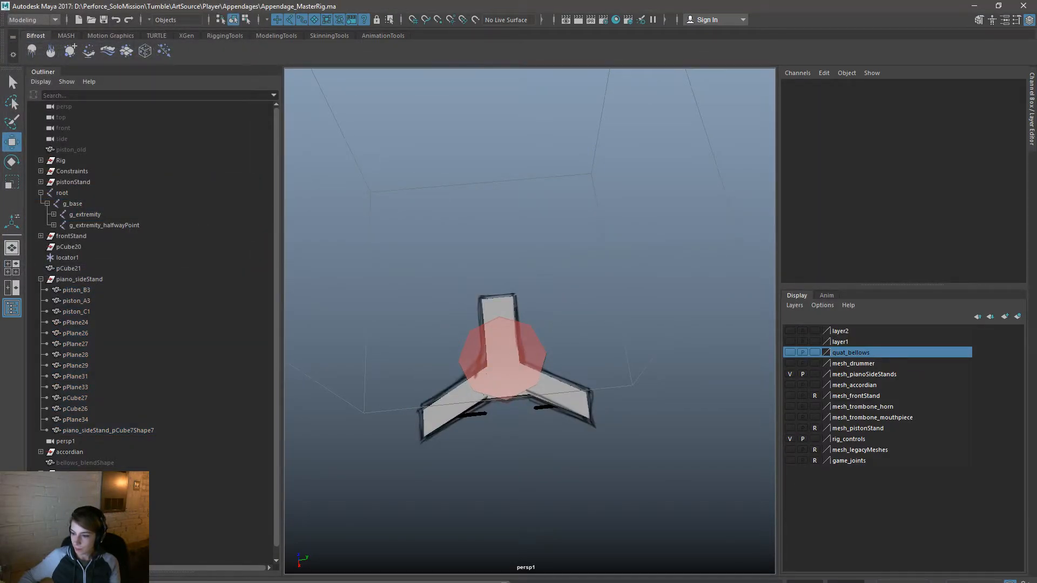
Step: Switch to Unreal Editor and reimport the Appendage_Accordian_Side skeletal mesh
key("alt+Tab")
left_click(1027, 9)
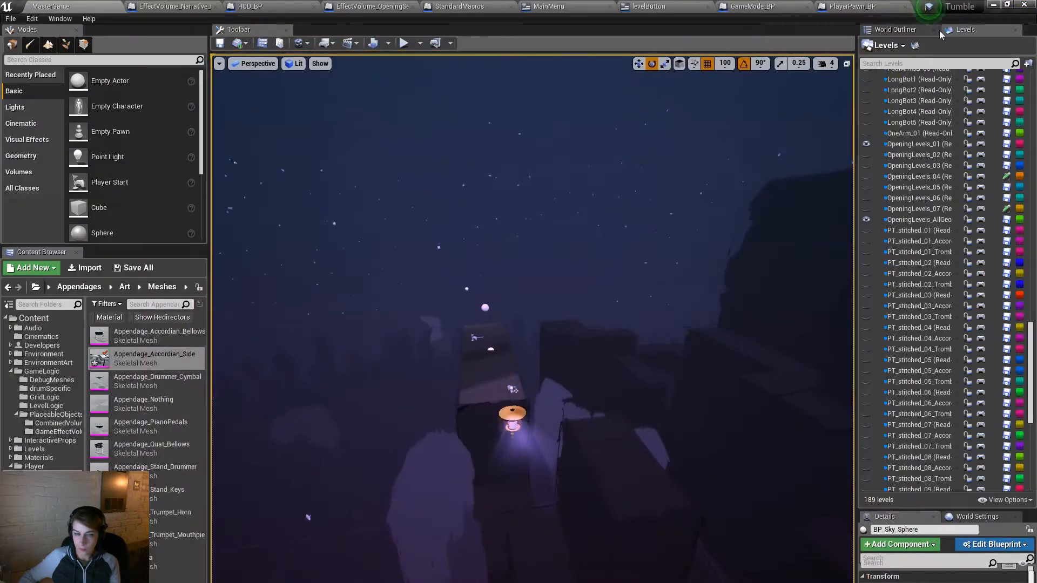
right_click(177, 362)
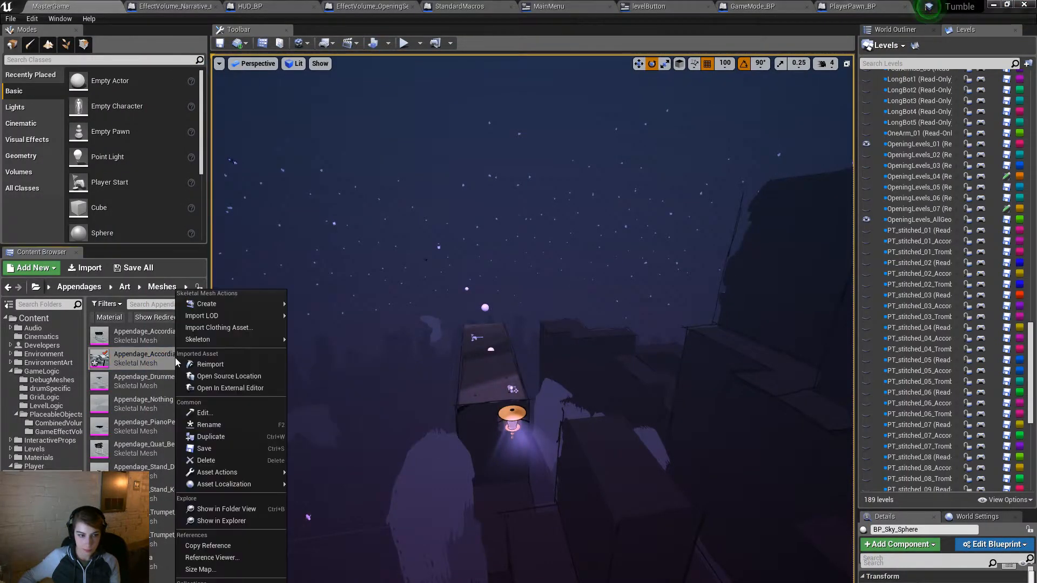
left_click(217, 370)
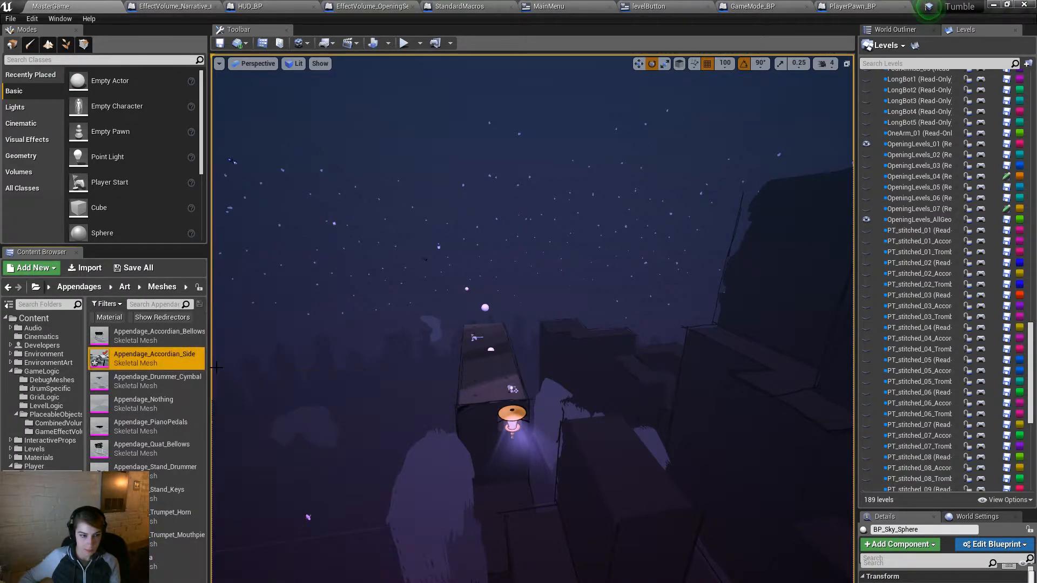
Step: Play the game full screen with modified blueprints compiled, enable Debug Mode and start the first Accordion level
left_click(404, 43)
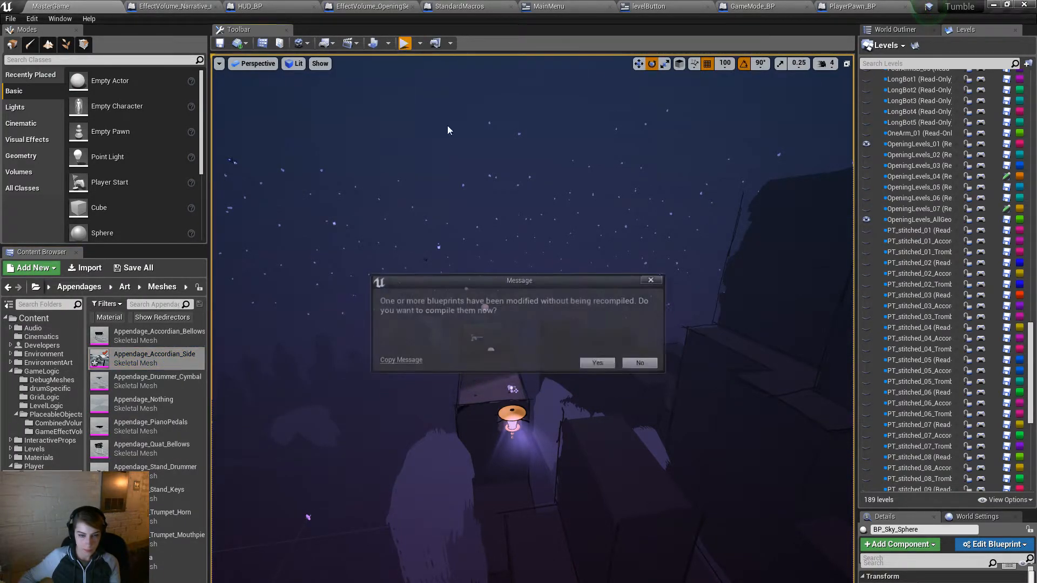
left_click(604, 361)
key("F11")
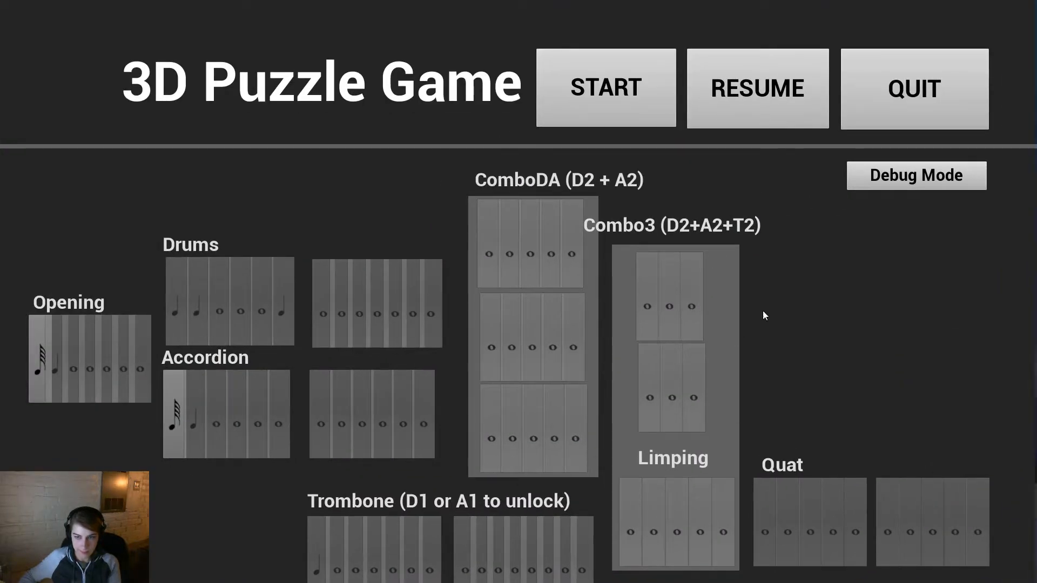
left_click(893, 172)
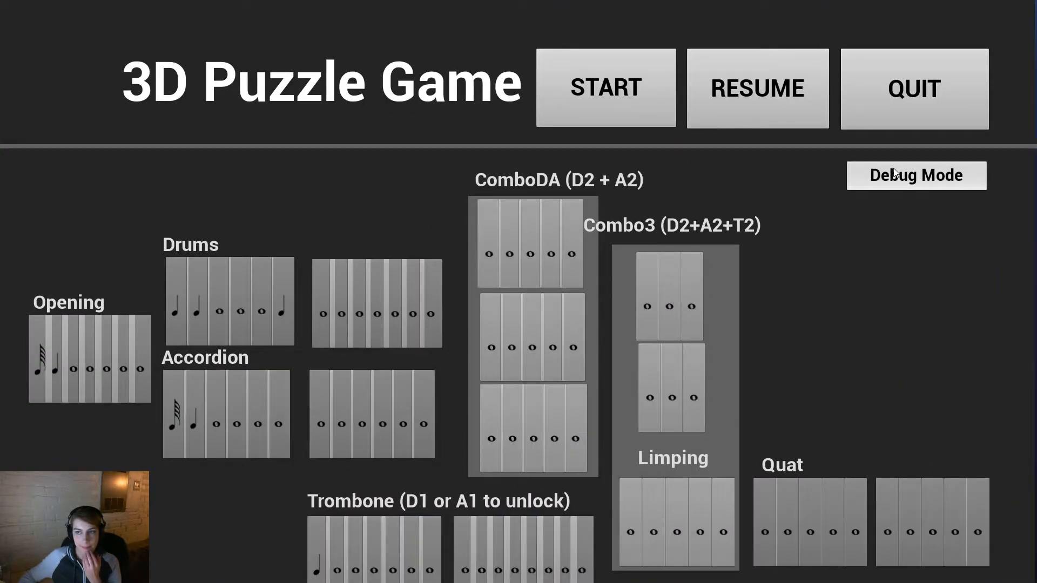
left_click(171, 451)
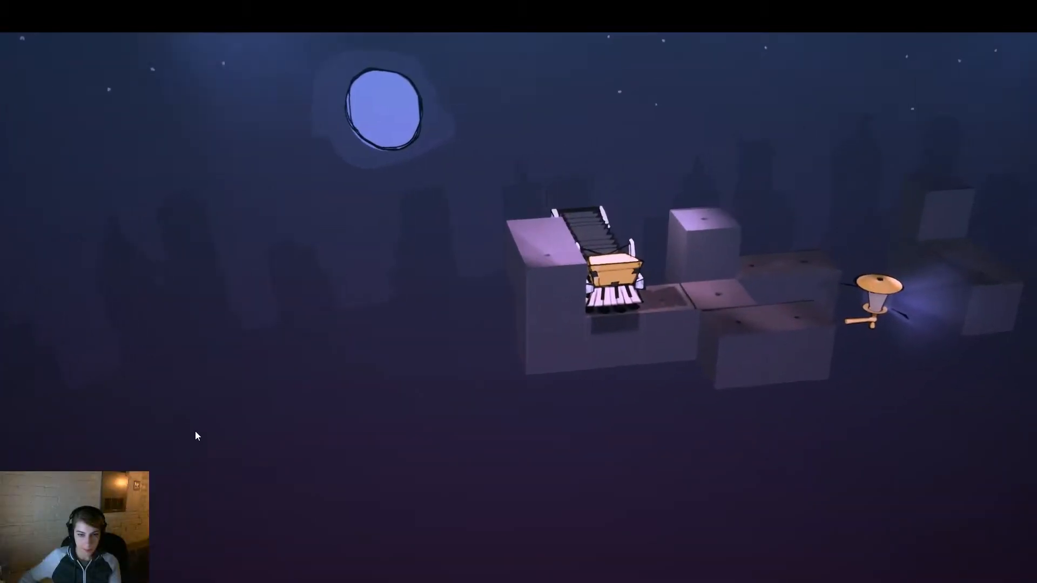
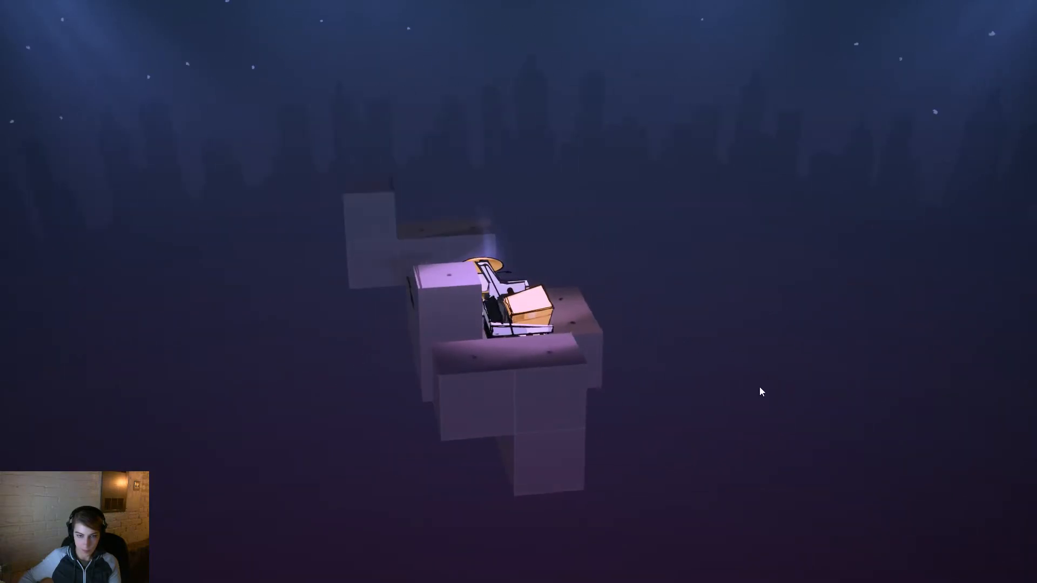
Step: Orbit around the accordion character to examine the reimported side stands in game, and end the play session
left_click_drag(670, 330, 703, 424)
left_click_drag(481, 411, 532, 398)
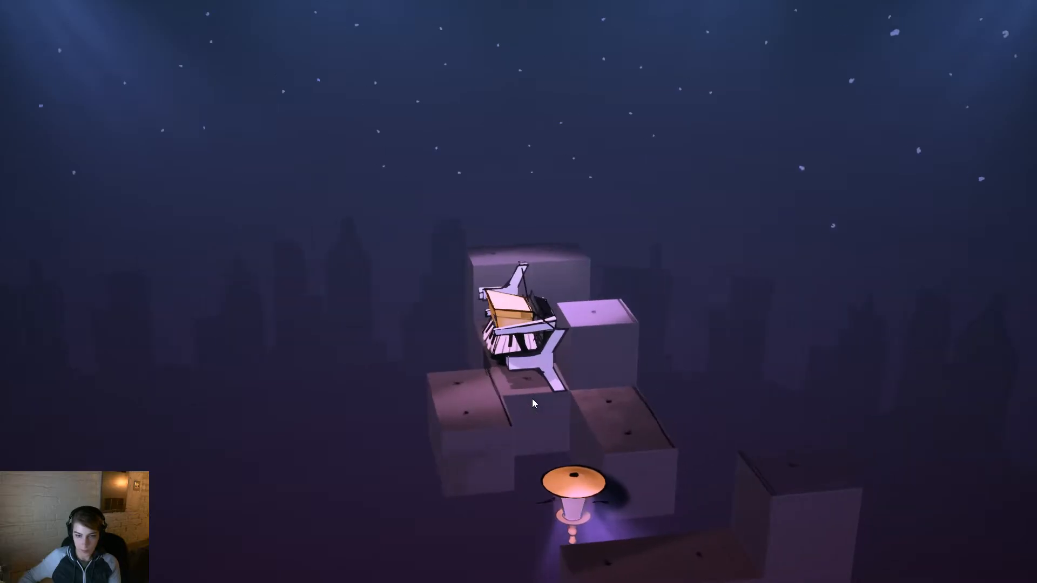
key("Escape")
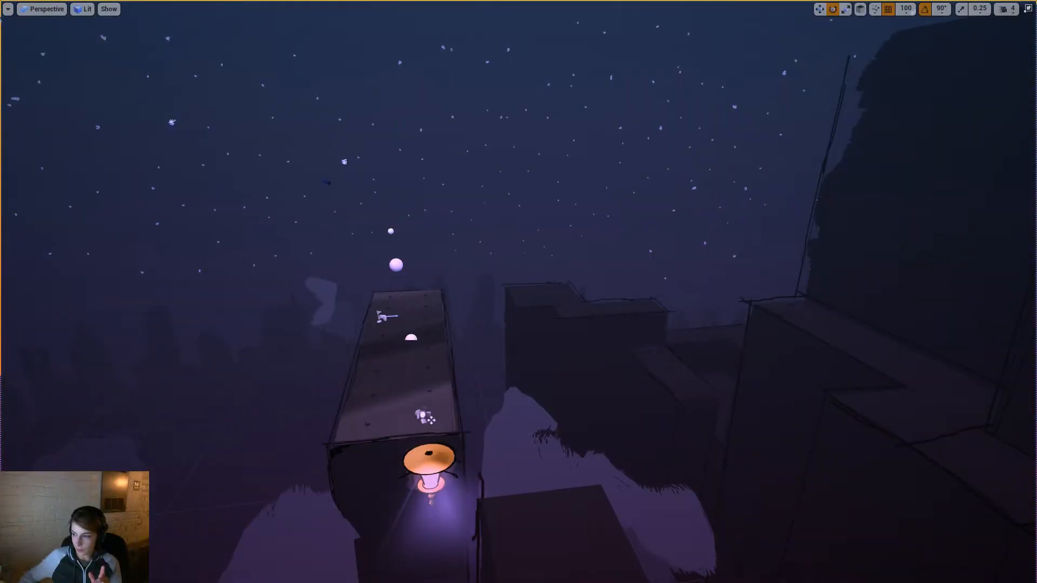
Step: Switch back to Maya, select the piano side stand mesh and show the UV editor beside the perspective view
key("alt+Tab")
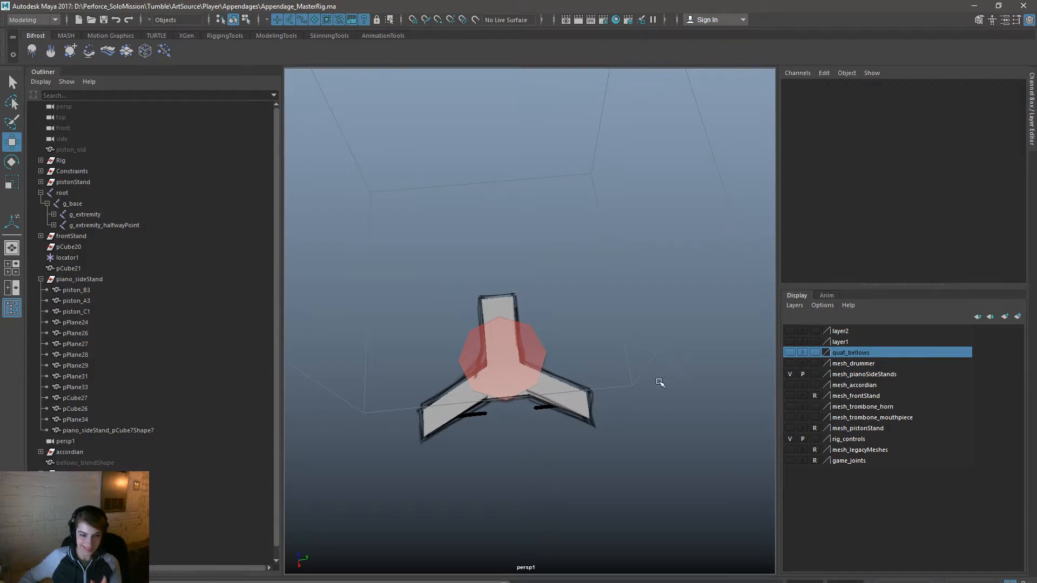
left_click_drag(567, 458, 568, 373, "alt")
left_click(545, 461)
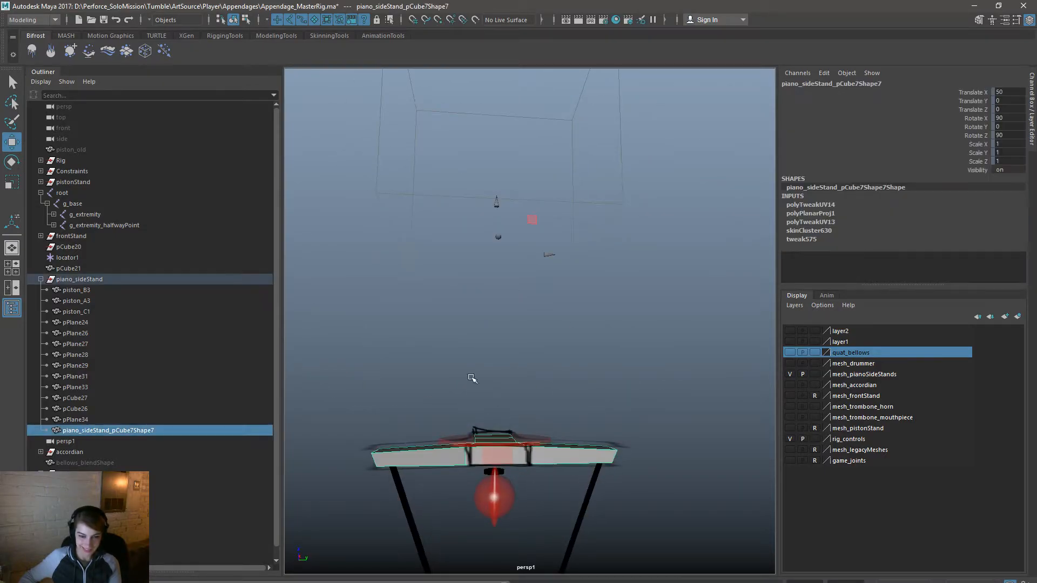
key("space")
left_click(711, 410)
left_click(680, 390)
Step: Select the UV faces of the two lower arms one after the other and move each into the empty space beside the UV tile
right_click(410, 406)
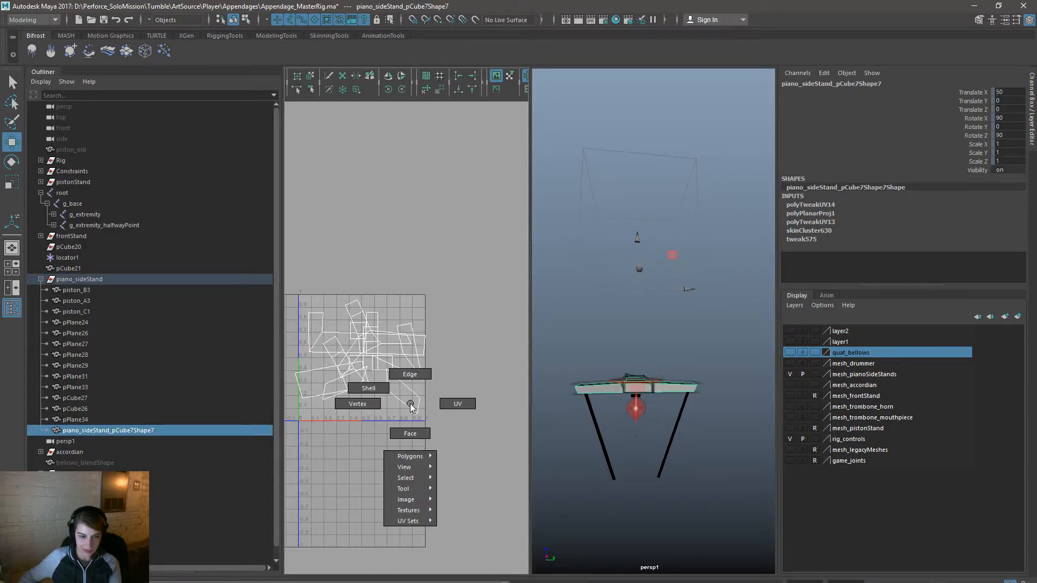
left_click(411, 433)
left_click(400, 397)
left_click_drag(406, 394, 457, 385)
left_click_drag(616, 354, 620, 406, "alt")
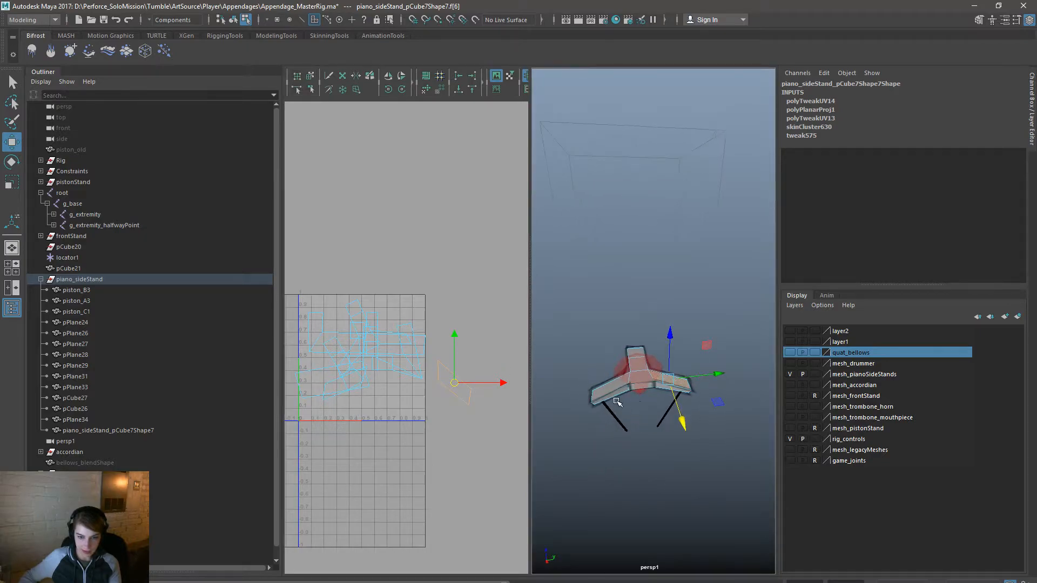
left_click(602, 380)
left_click_drag(342, 382, 450, 346)
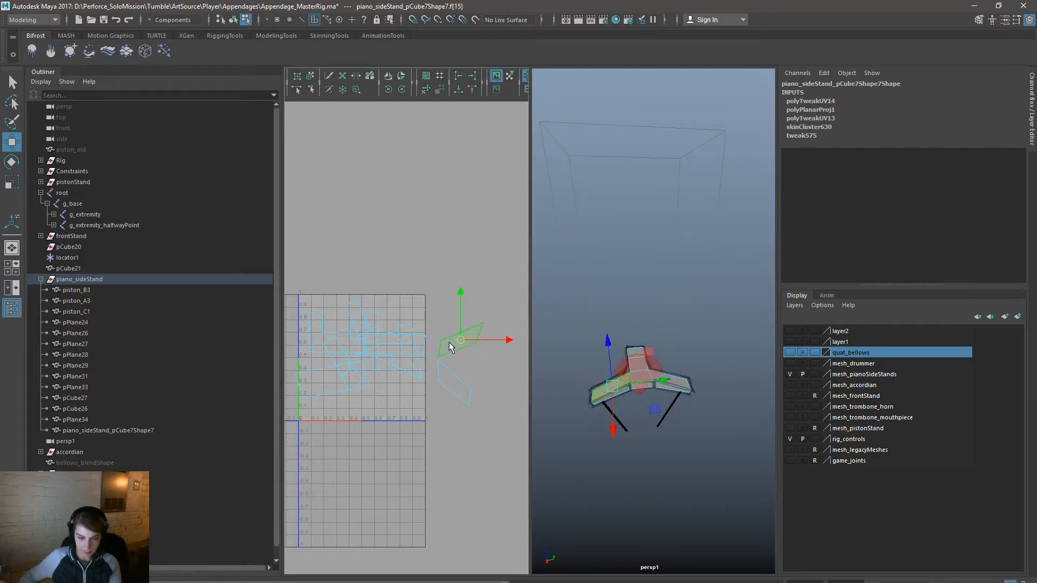
Step: Flip the second arm's UV shell and stack it on the first arm's shell
left_click(390, 77)
left_click_drag(464, 341, 495, 372)
key("e")
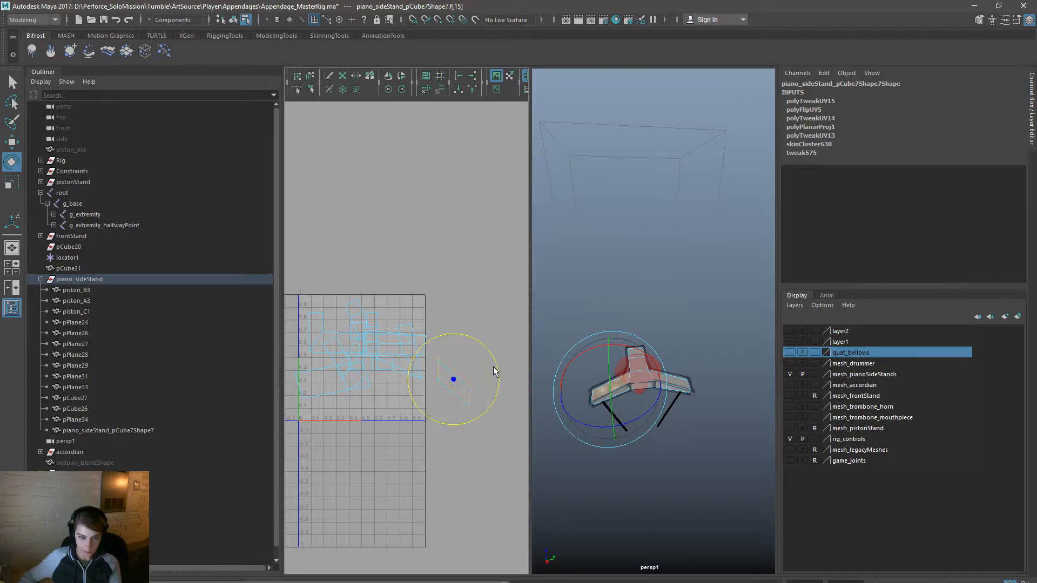
key("w")
Step: Select the faces of the side stand's centre and upper arm and move their UVs onto the stacked arm shells
left_click_drag(636, 380, 607, 372, "alt")
right_click_drag(607, 373, 663, 400, "alt")
middle_click_drag(611, 407, 645, 397, "alt")
right_click_drag(578, 340, 577, 373)
left_click(662, 376)
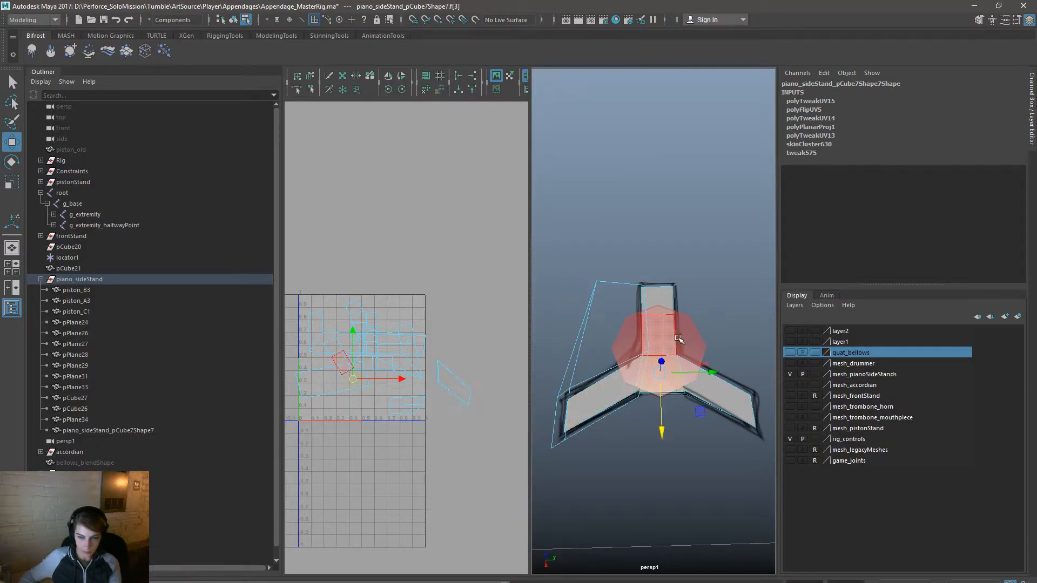
left_click(666, 340, "shift")
left_click(667, 292, "shift")
left_click_drag(345, 364, 453, 382)
Step: Rotate the upper arm's UV shell to line up with the stacked lower arm shells
key("e")
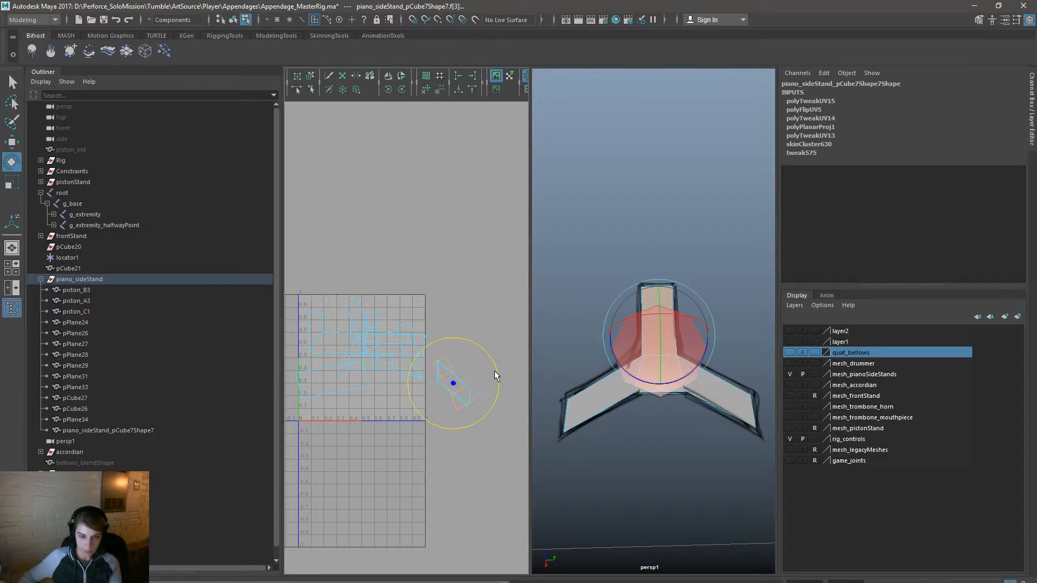
left_click_drag(489, 350, 489, 351)
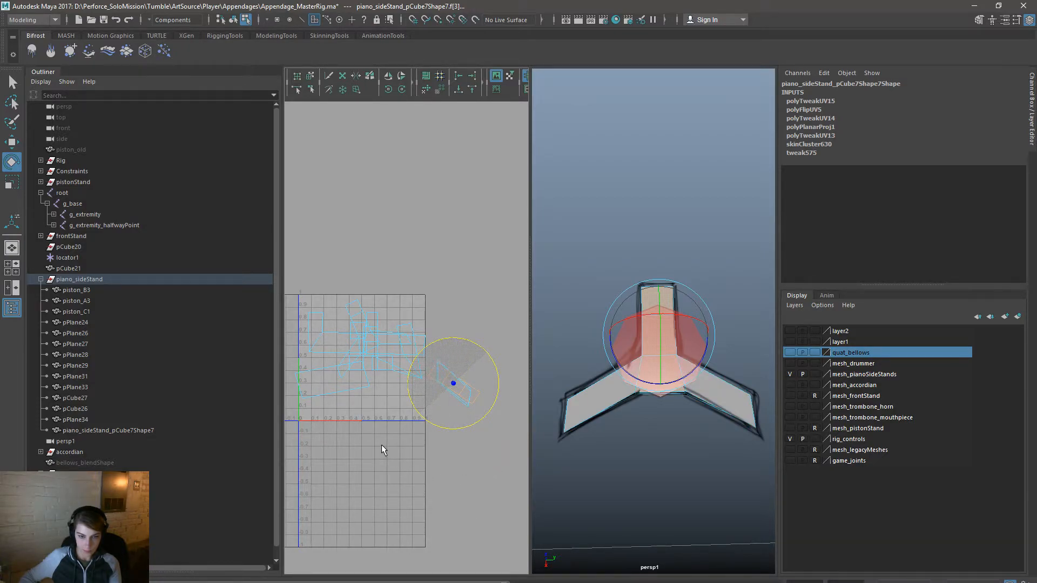
left_click(468, 409)
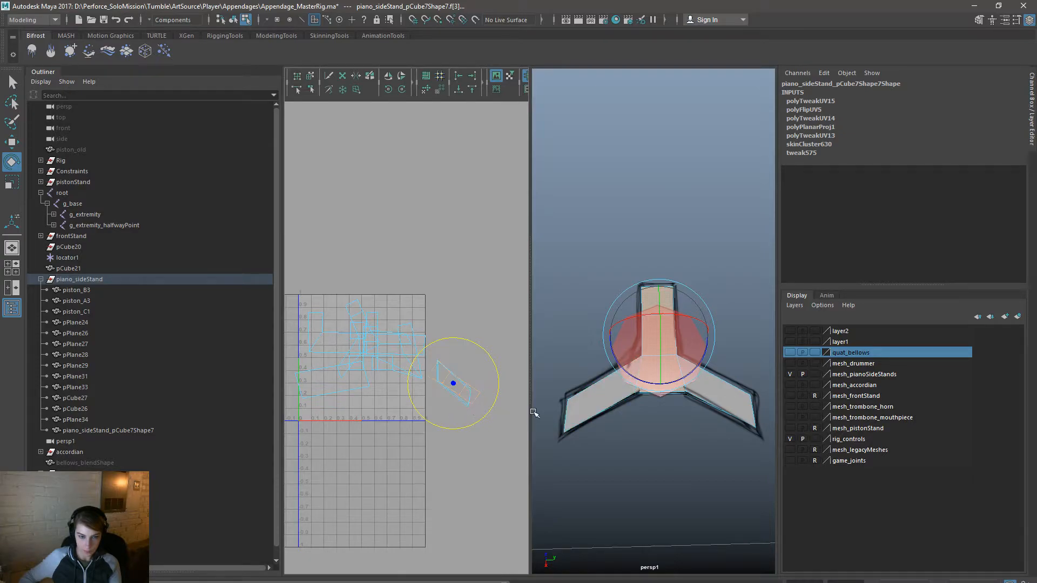
Step: Move the stacked arm UVs back into the UV tile, rotate them to lie horizontally and enlarge them
key("w")
right_click_drag(454, 387, 498, 383)
mouse_move(499, 435)
left_mouse_down()
mouse_move(427, 357)
mouse_move(440, 382)
left_mouse_up()
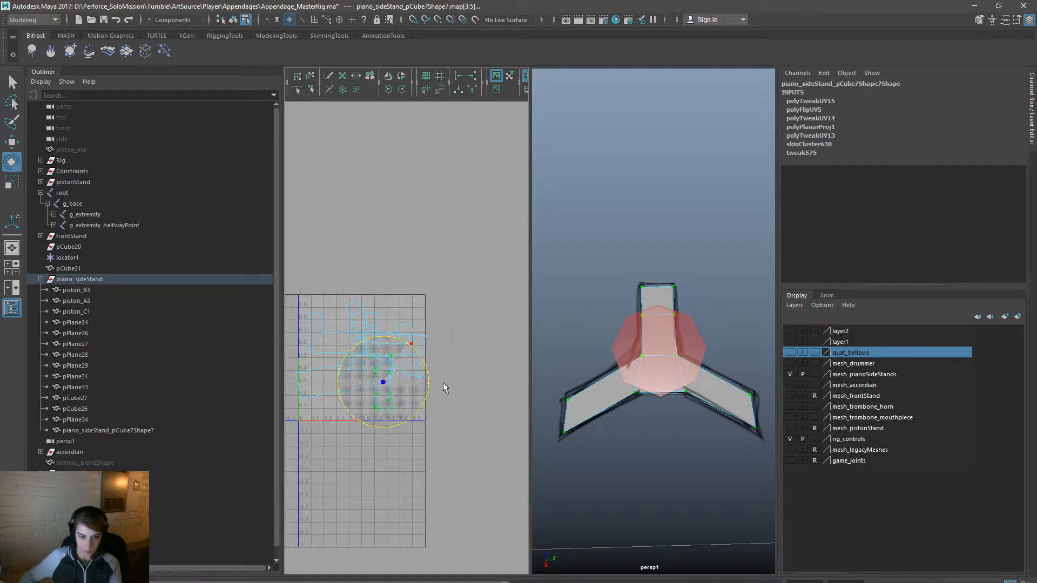
left_click_drag(389, 493, 394, 485)
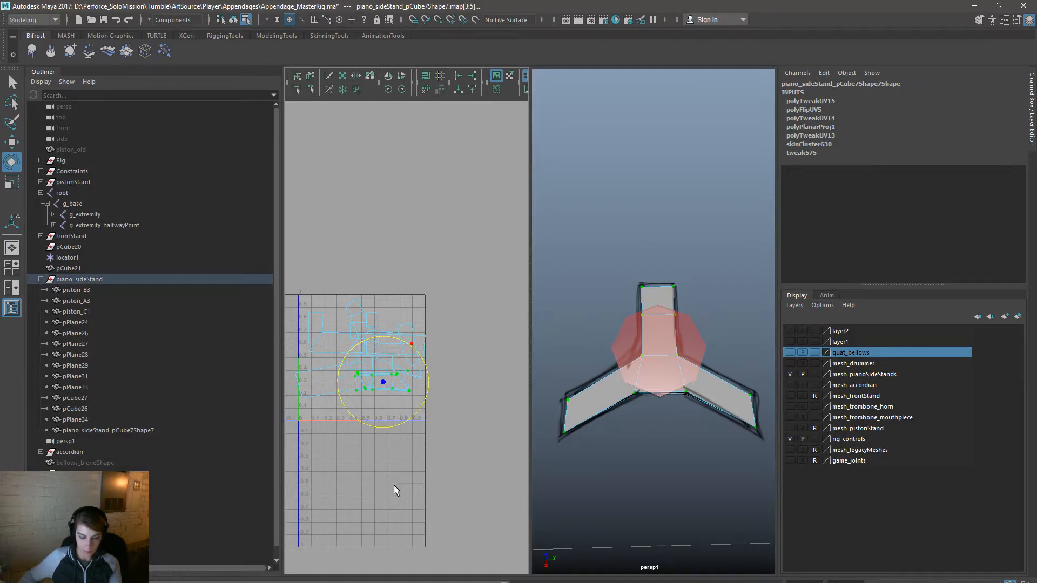
key("r")
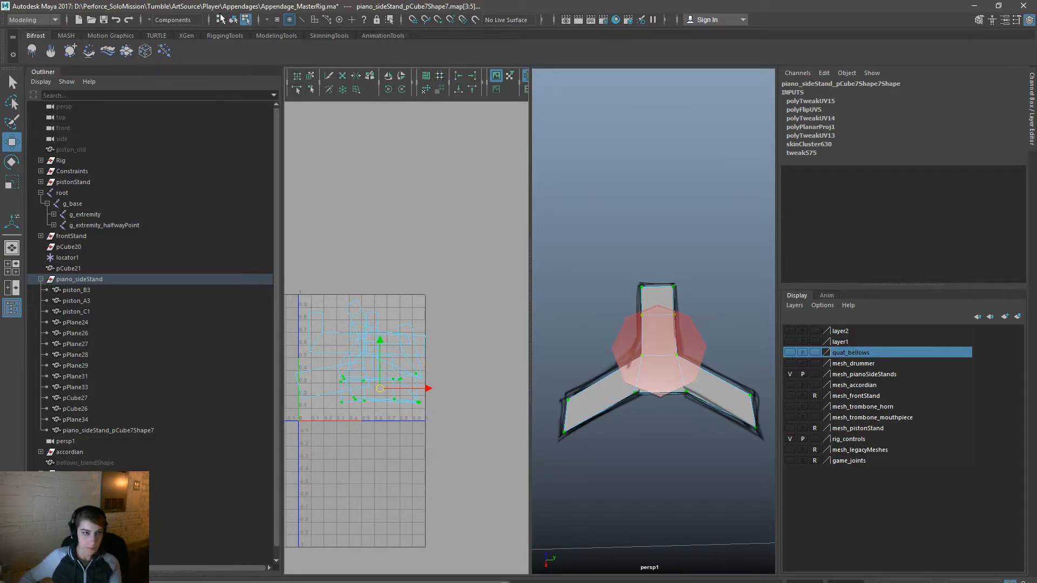
Step: Return to object selection in a full perspective view and select all piano_sideStand meshes plus the joints root, g_base and g_extremity
left_click(232, 20)
left_click(640, 179)
key("space")
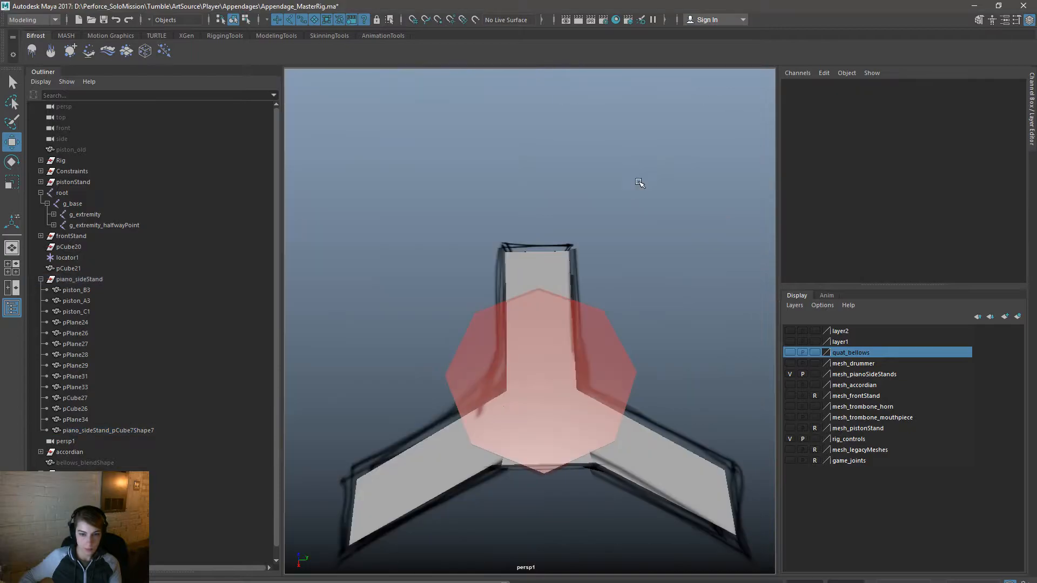
left_click(95, 294)
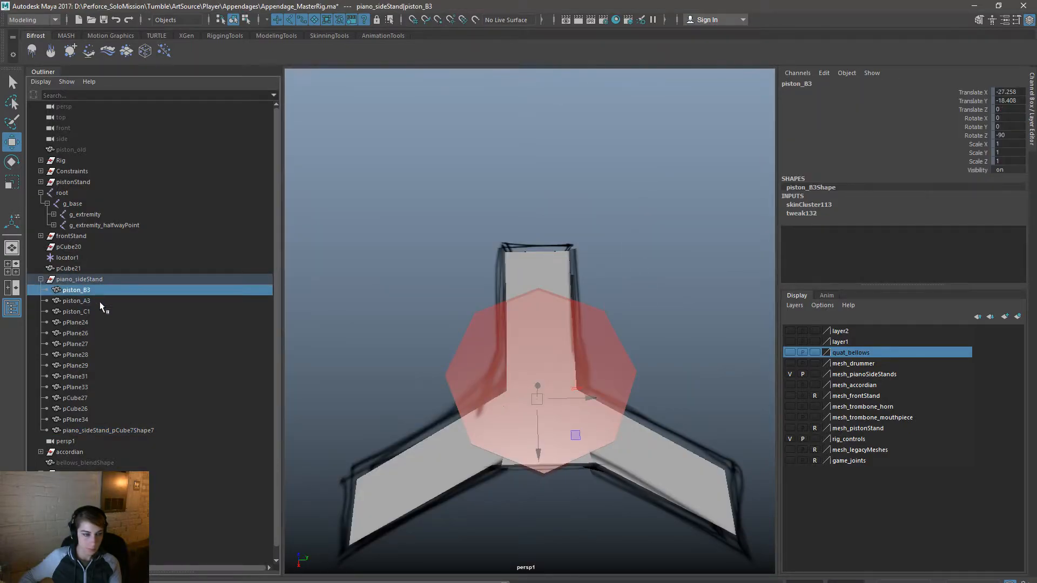
left_click(100, 431, "shift")
left_click(79, 216, "ctrl")
left_click(83, 204, "ctrl")
left_click(86, 192, "ctrl")
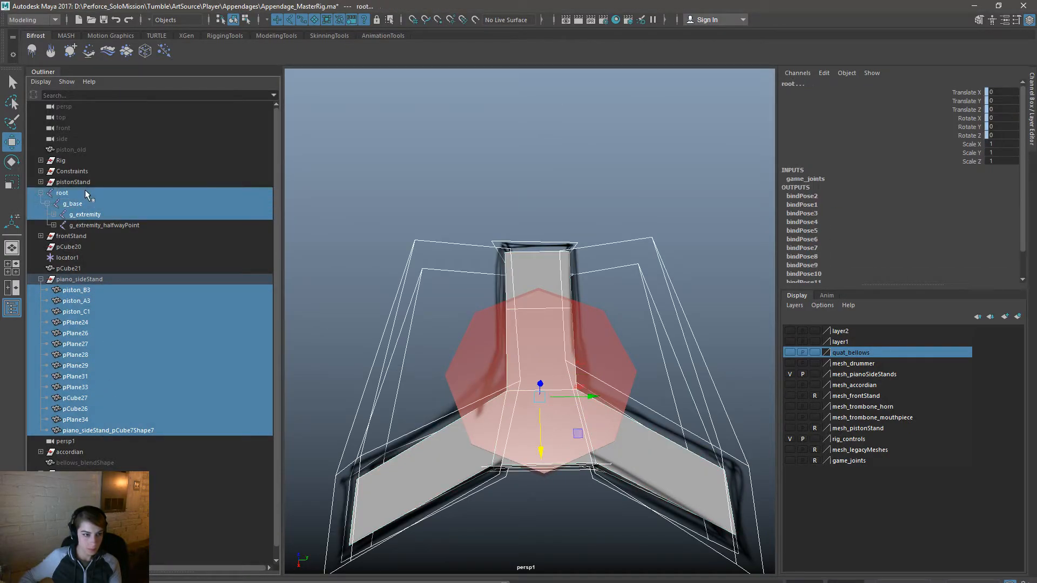
Step: Export the selection as FBX, replacing the existing Appendage_Accordion_Sides.fbx
key("space")
left_click(399, 148)
left_click(460, 294)
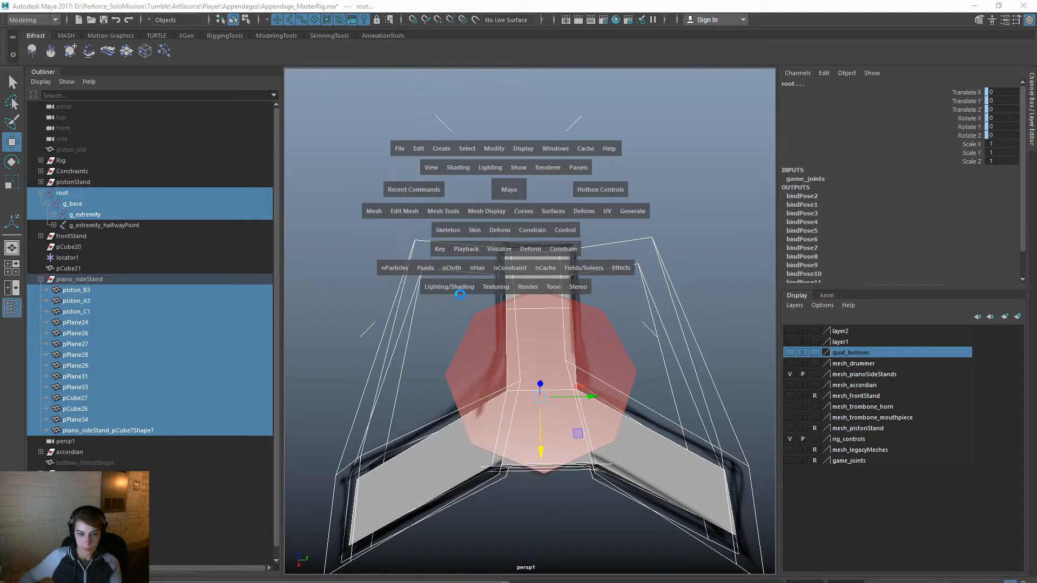
double_click(581, 244)
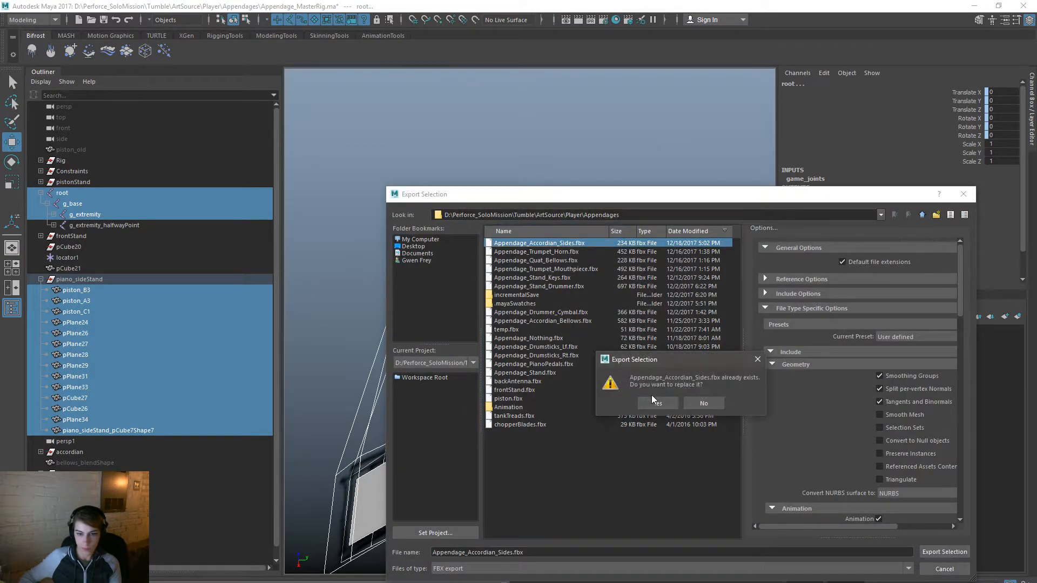
left_click(650, 393)
Step: Switch to the Unreal editor, leave the immersive viewport and reimport the Appendage_Accordion_Side skeletal mesh
key("alt+Tab")
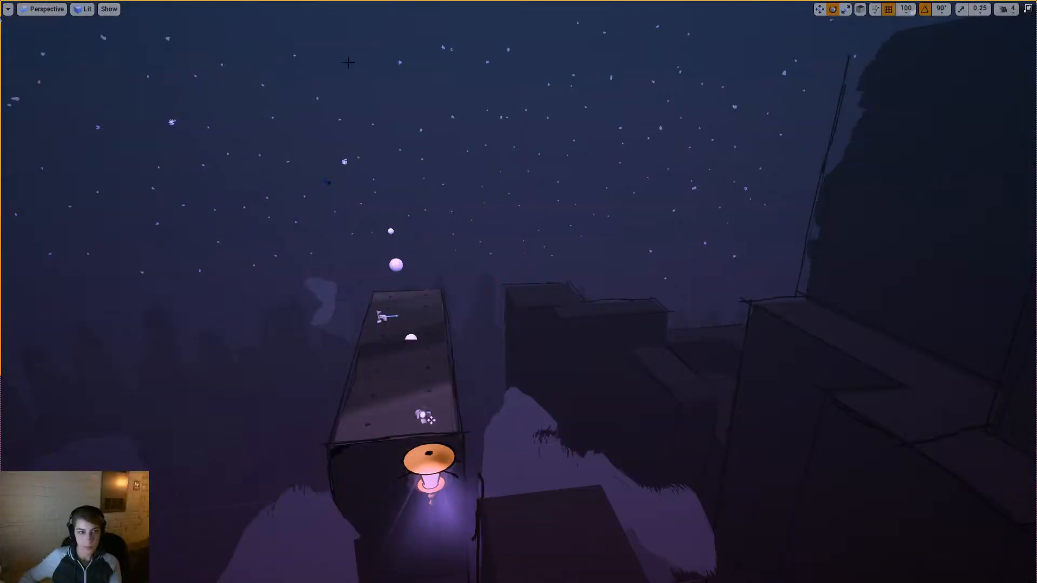
left_click(1028, 9)
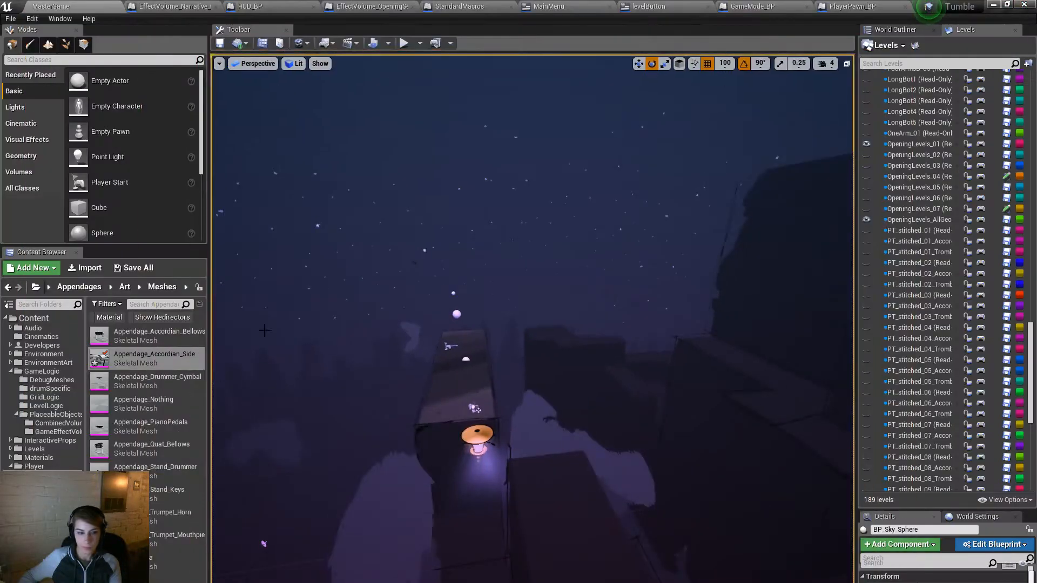
right_click(162, 348)
mouse_move(227, 363)
left_click(324, 361)
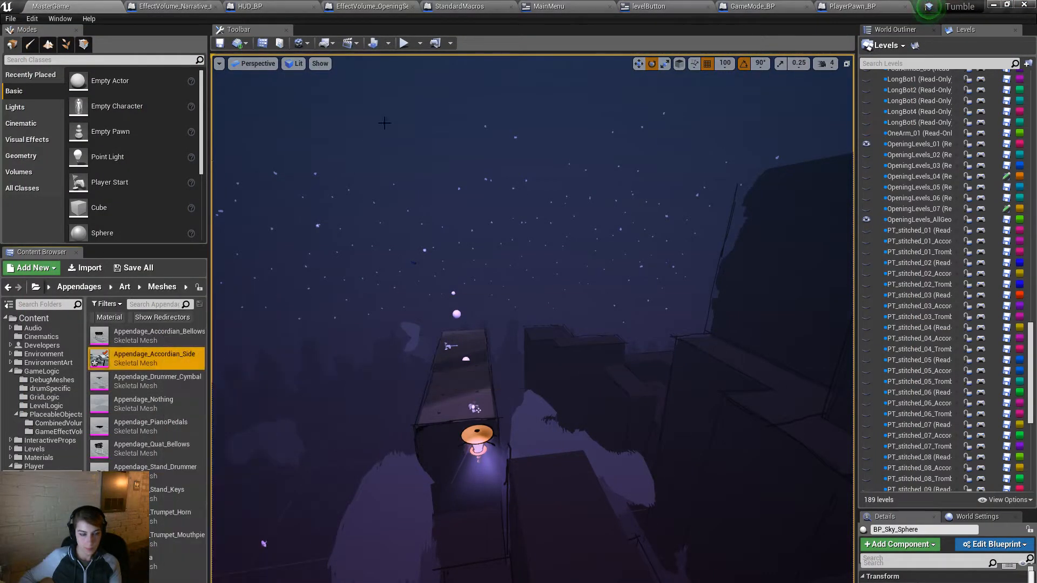
Step: Play the game full screen in the editor and start the first Accordion level
left_click(407, 43)
left_click(595, 363)
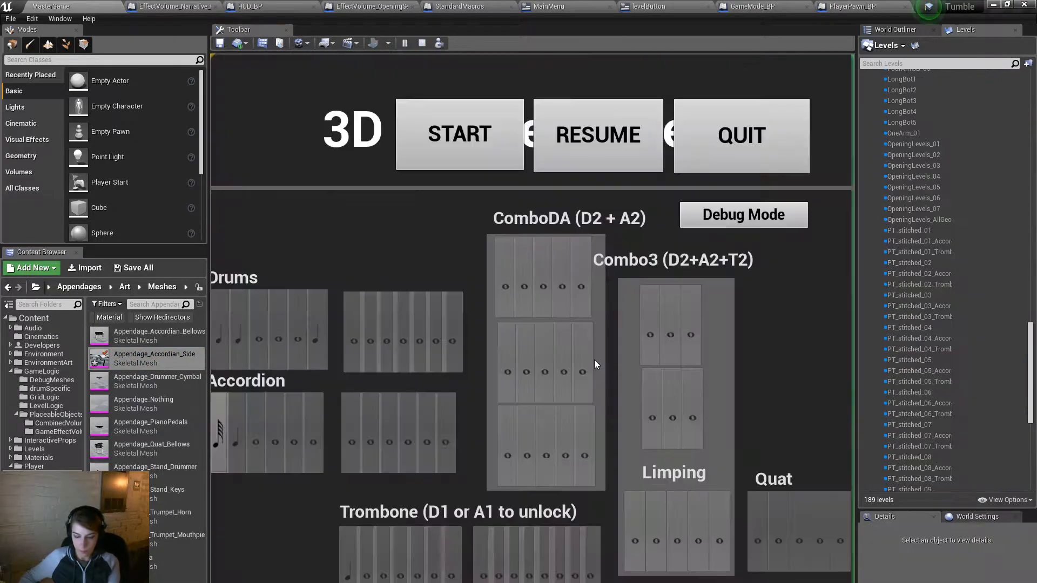
key("F11")
left_click(858, 180)
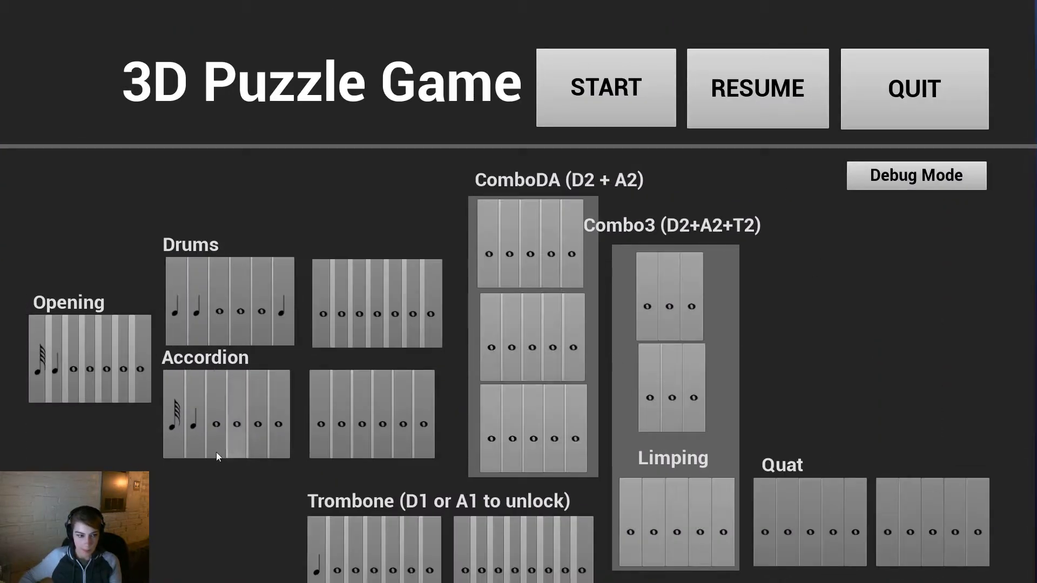
left_click(167, 432)
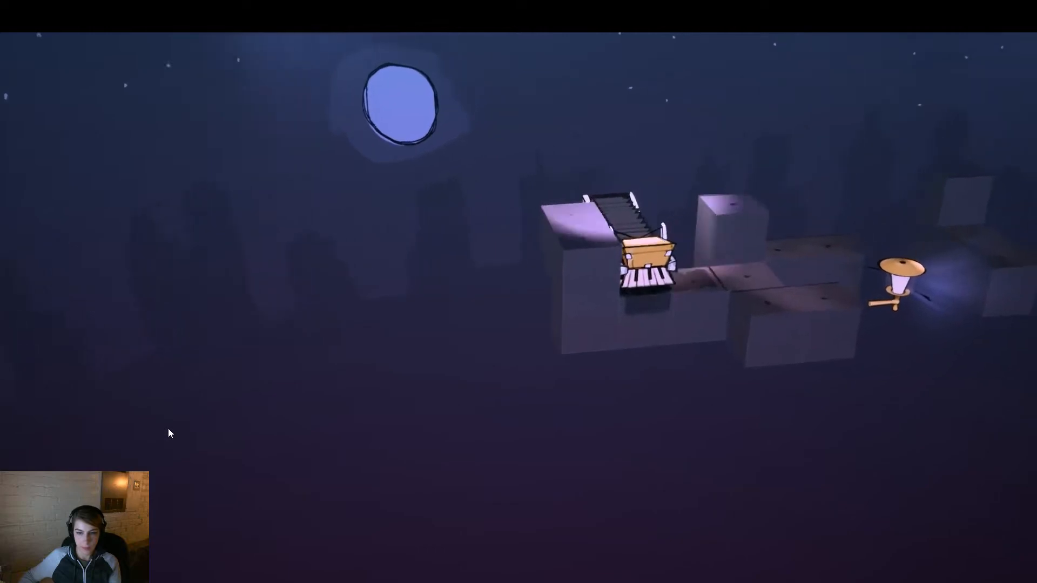
Step: Orbit around the accordion character to examine its side stand textures, and end the play session
left_click_drag(691, 372, 448, 400)
left_click_drag(756, 396, 555, 446)
left_click_drag(552, 394, 326, 466)
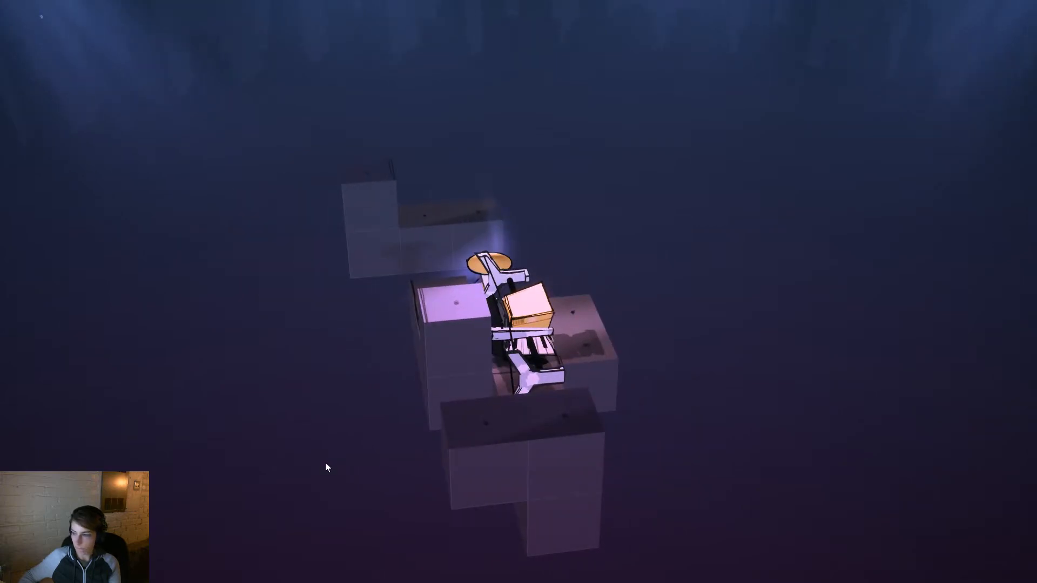
key("Escape")
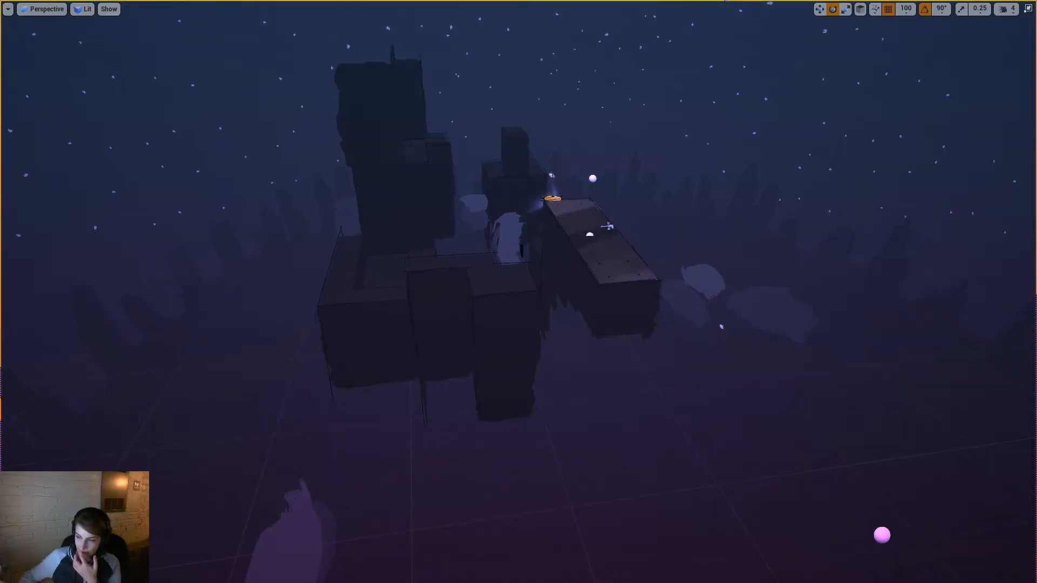
Step: Switch back to Maya, show the UV editor beside the perspective view and activate UV selection on the side stand mesh
key("alt+Tab")
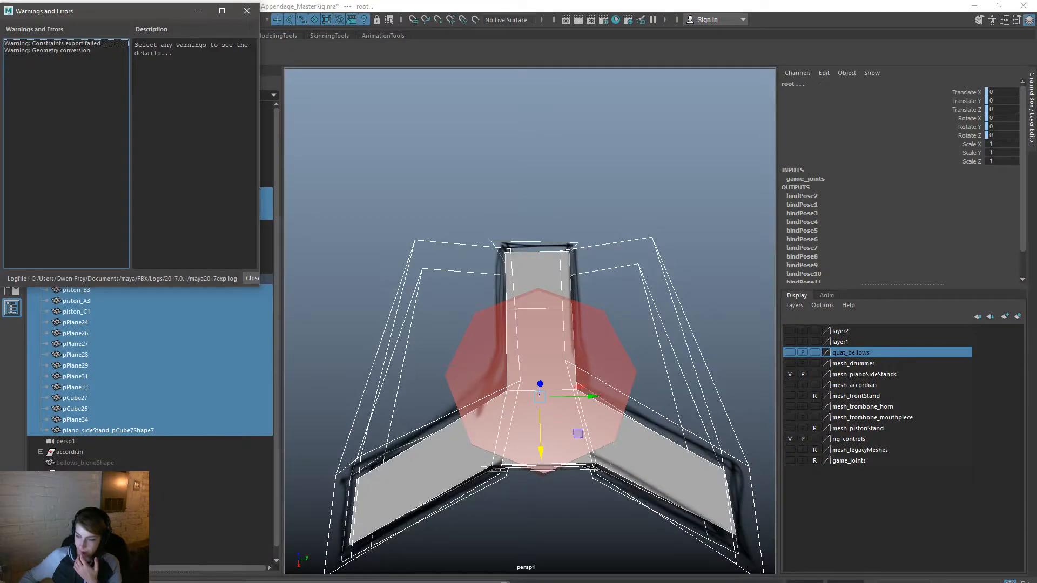
left_click(164, 429)
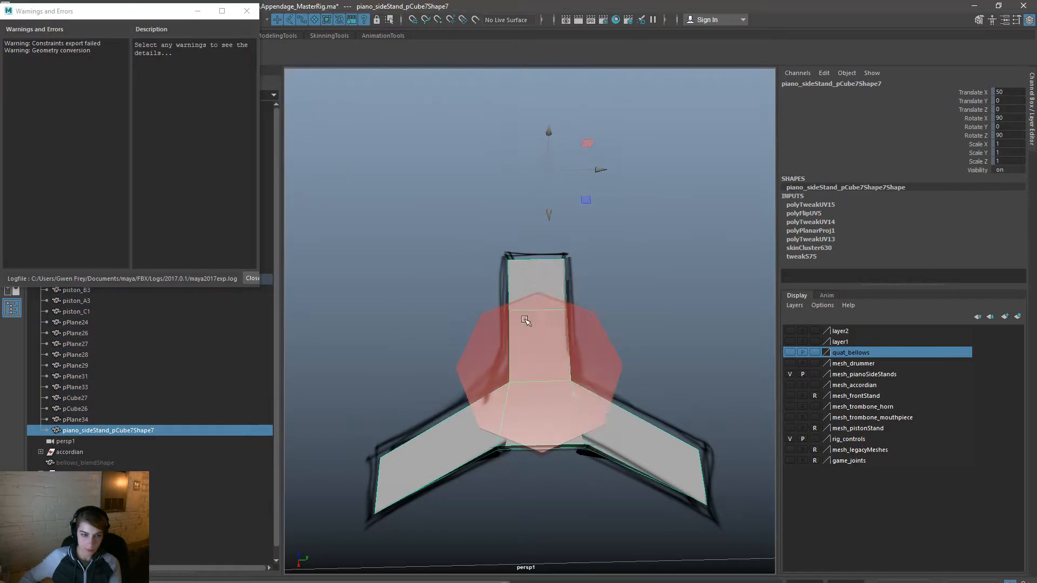
key("space")
left_click(636, 447)
left_click_drag(715, 459, 721, 404, "alt")
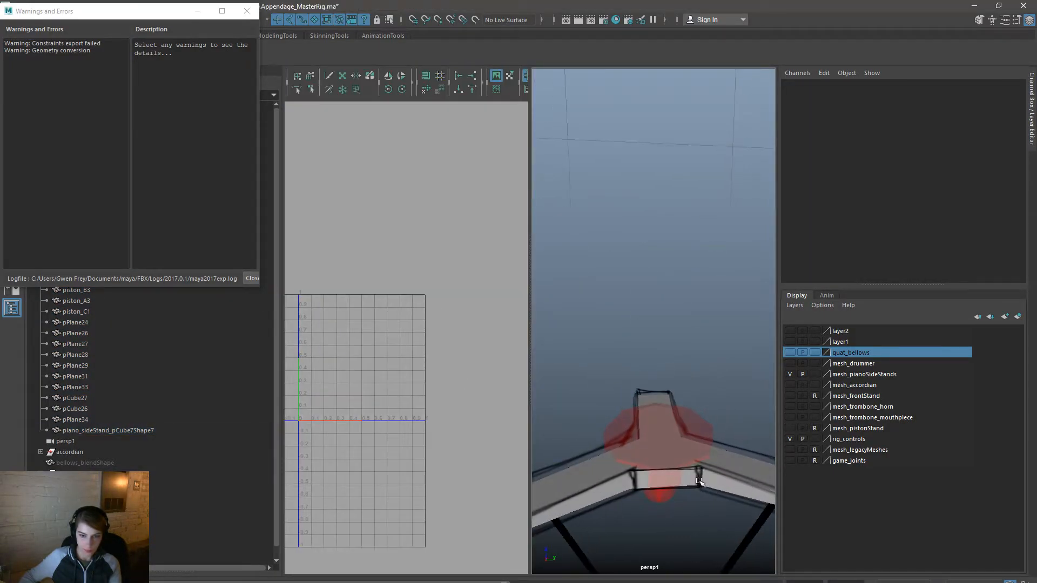
left_click(706, 483)
right_click_drag(401, 391, 422, 397)
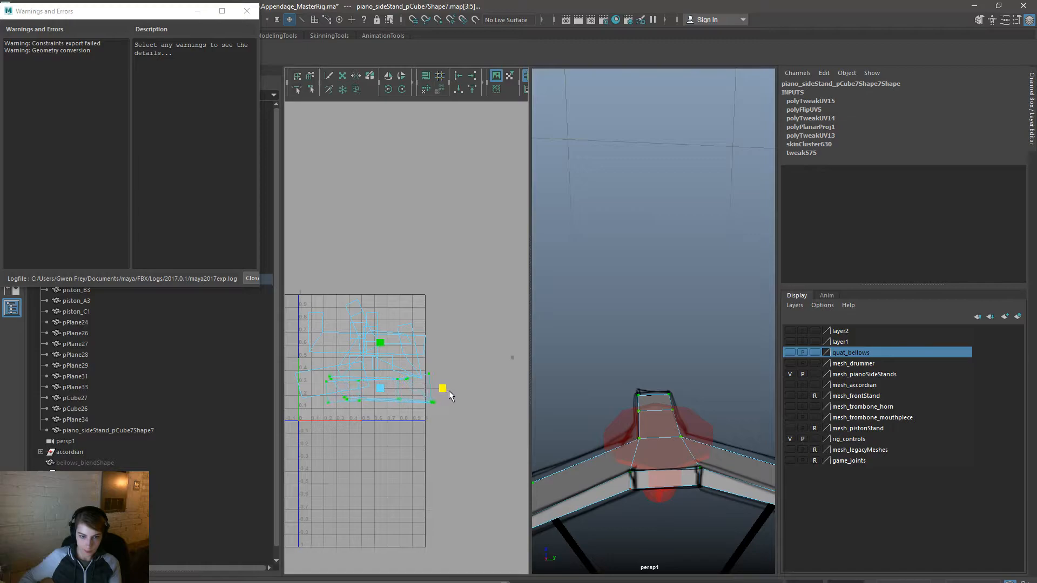
Step: Undo the last horizontal stretch of the arm UV shell and clear the UV selection
key("ctrl+z")
left_click(448, 384)
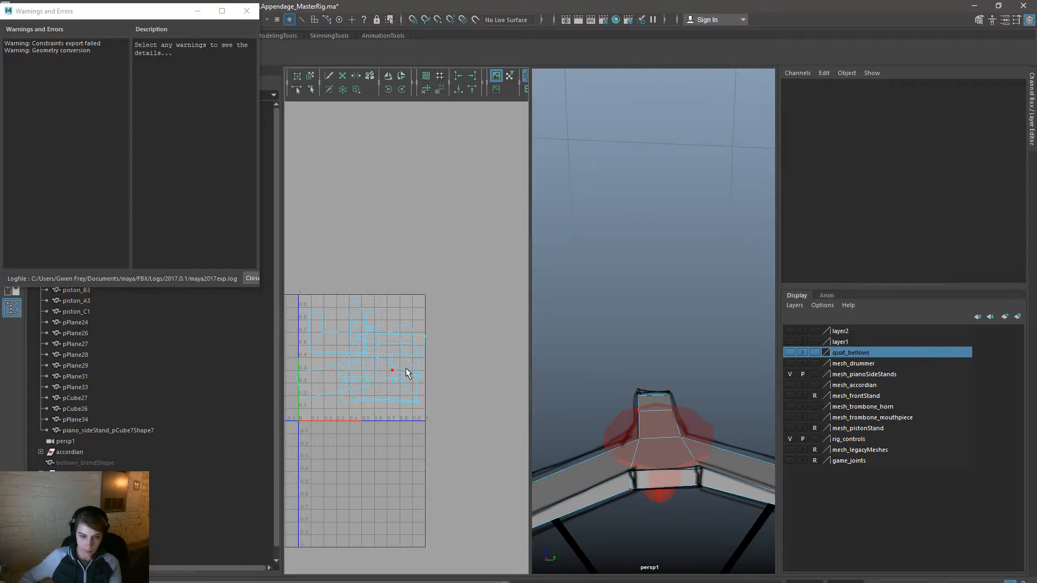
left_click(417, 378)
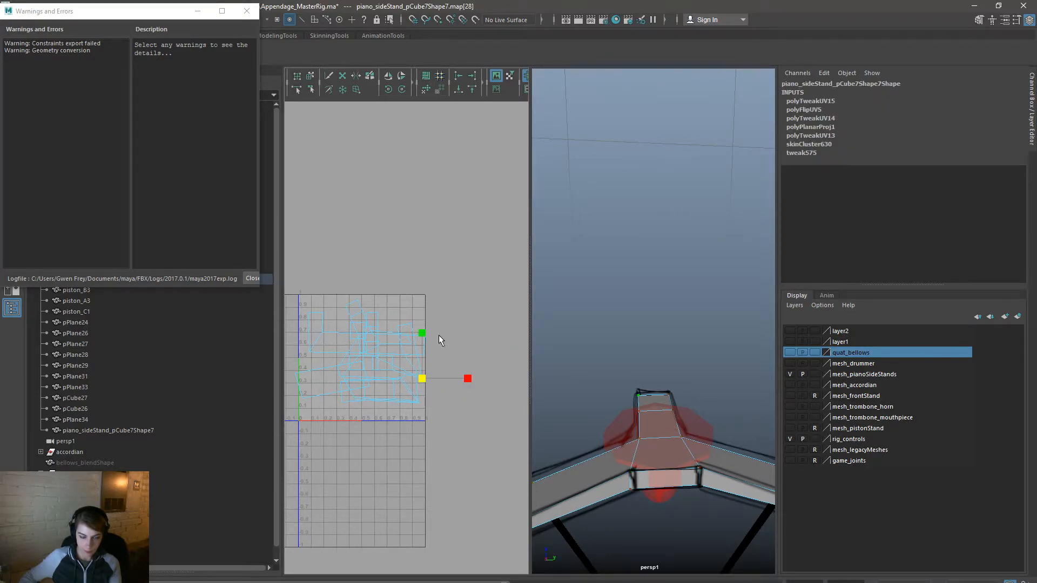
left_click(433, 365)
Step: Expand a single arm UV to its whole shell and reposition the shell's UVs along the tile's lower edge
scroll(427, 383, "up", 2)
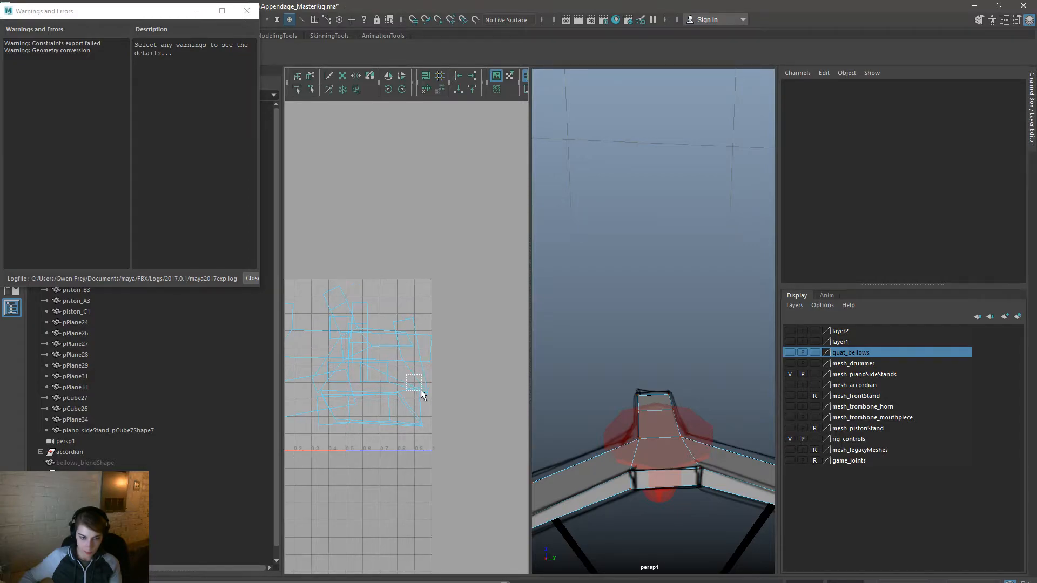
left_click_drag(422, 394, 423, 395)
key("space")
left_click(414, 304)
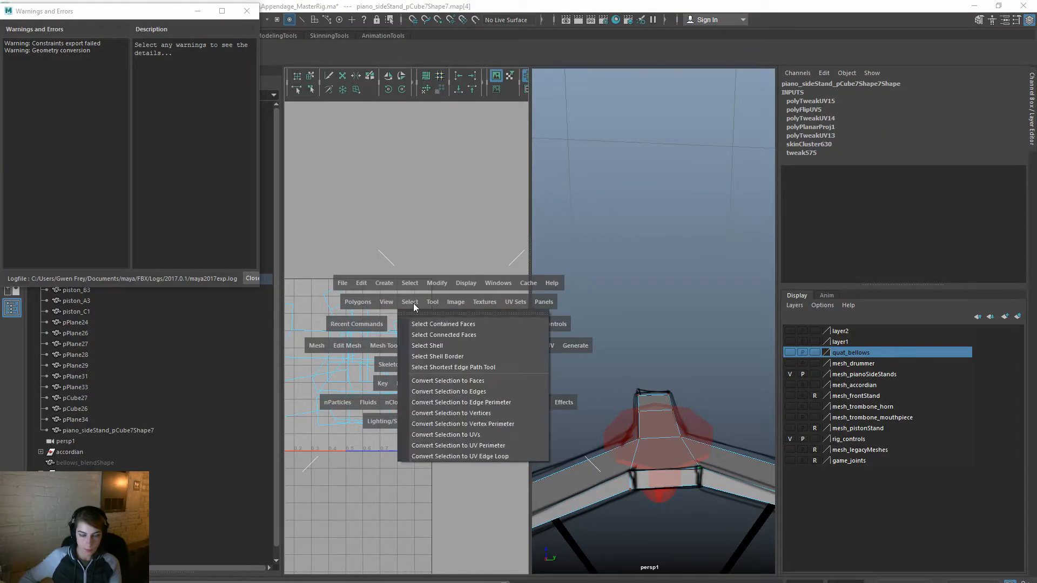
left_click(448, 345)
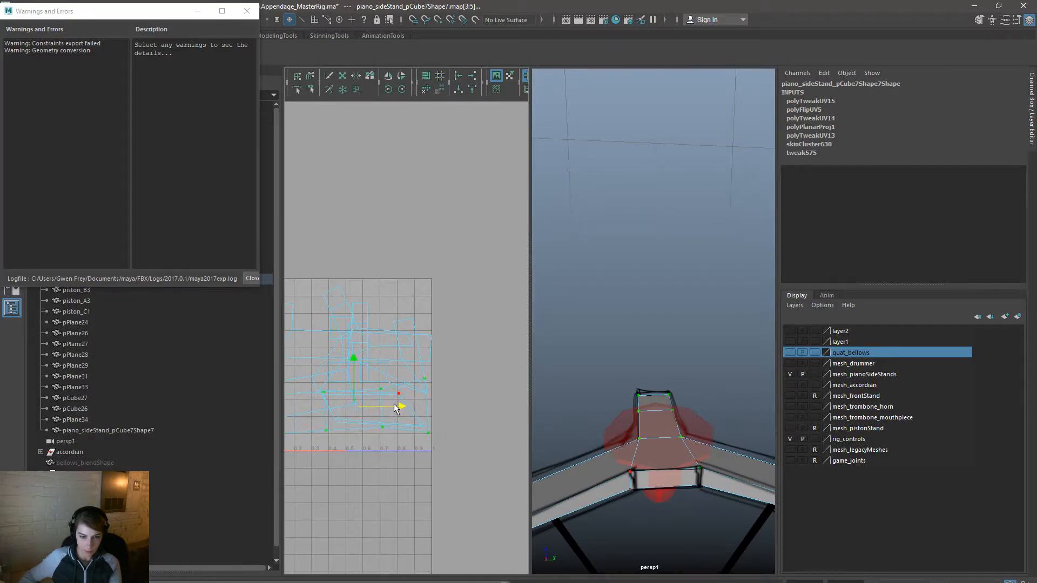
scroll(399, 424, "down", 3)
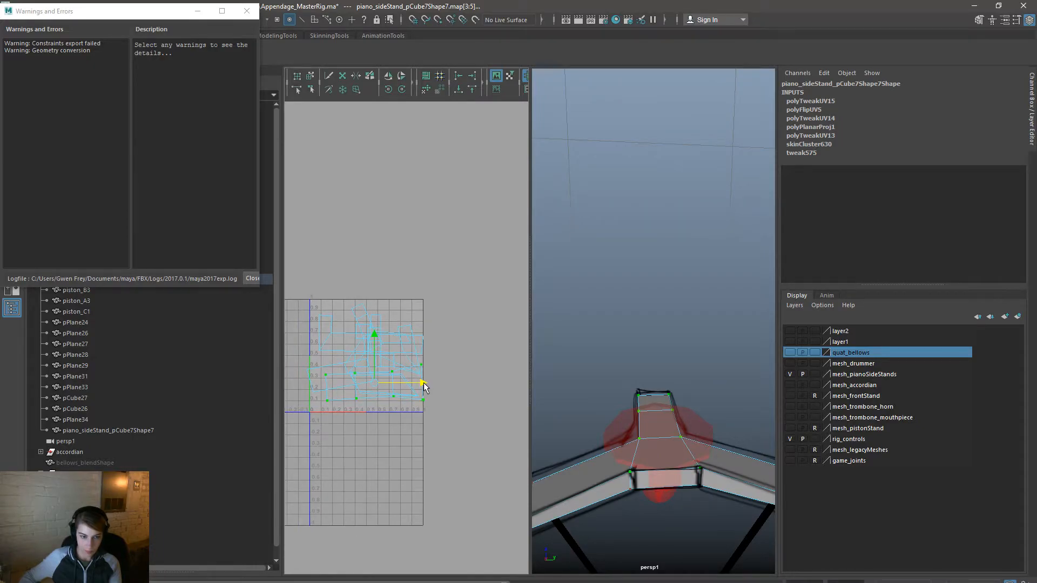
right_click_drag(410, 418, 421, 405, "alt")
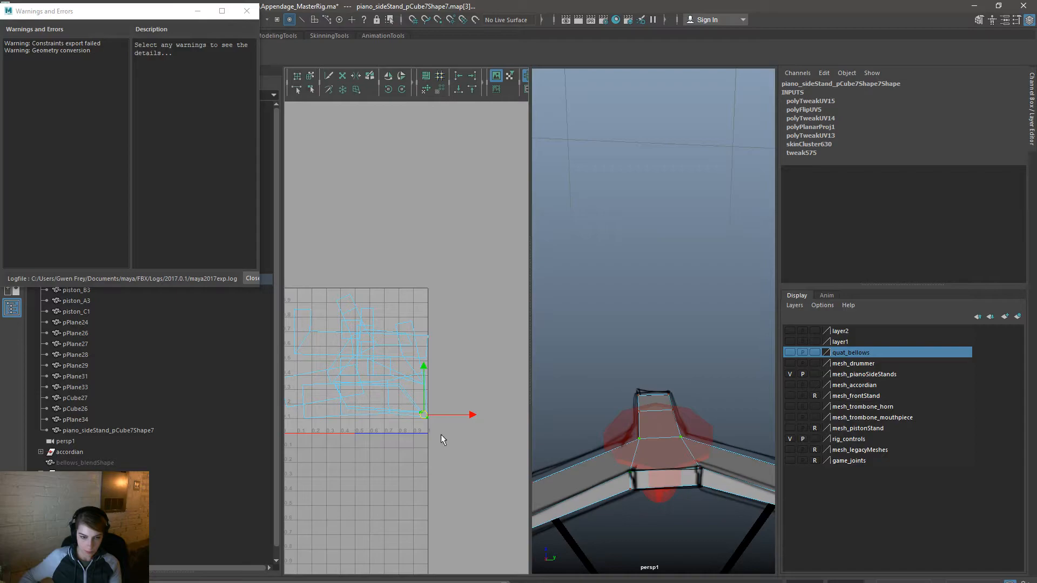
Step: Extend the corner UV selection to the whole arm shell and scale the shell down inside the UV tile
key("space")
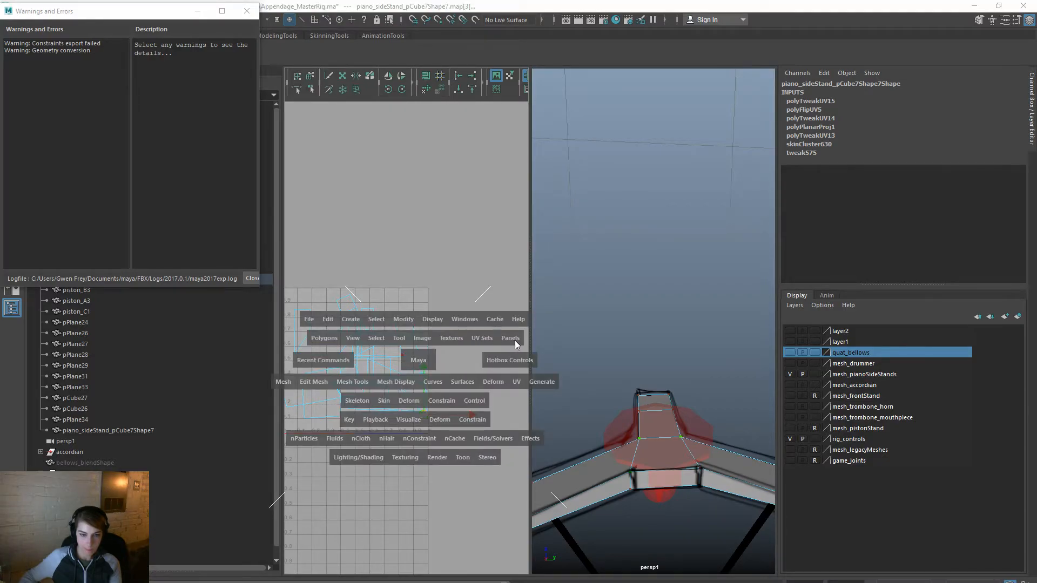
left_click(378, 340)
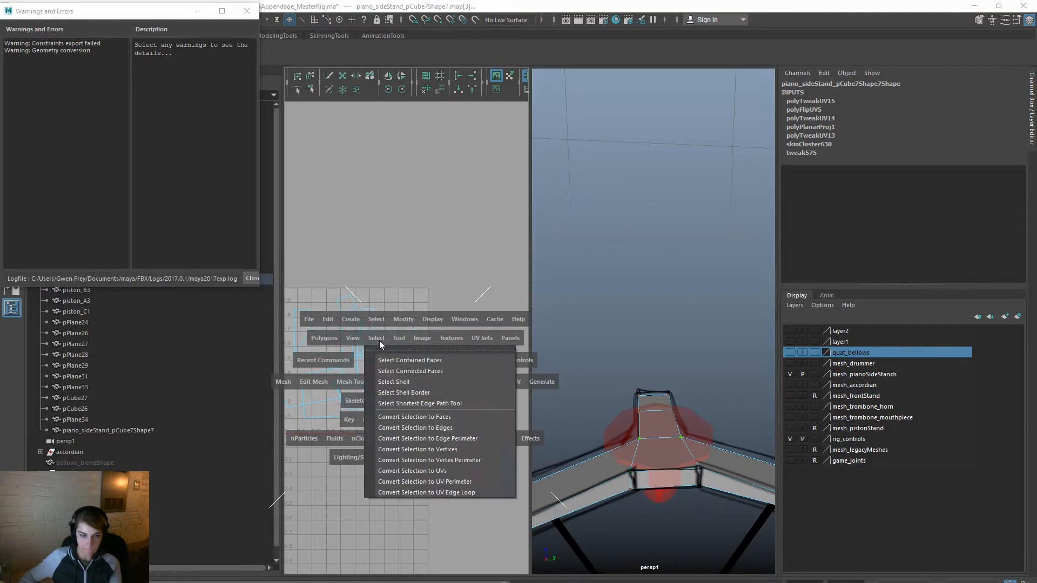
left_click(402, 382)
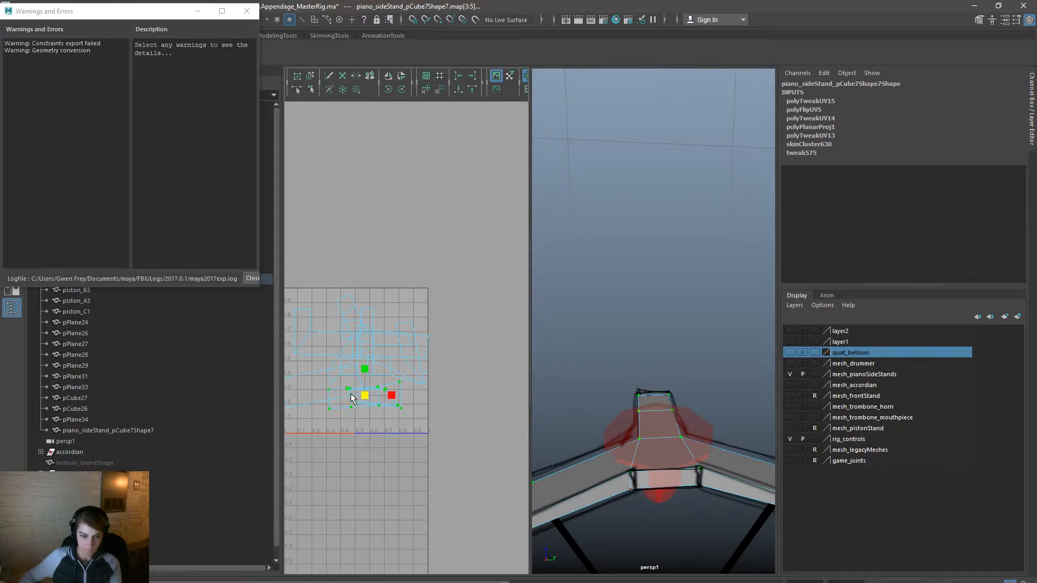
Step: Dismiss the FBX export warnings and return to object selection with nothing selected
left_click(247, 11)
left_click(232, 20)
left_click(662, 354)
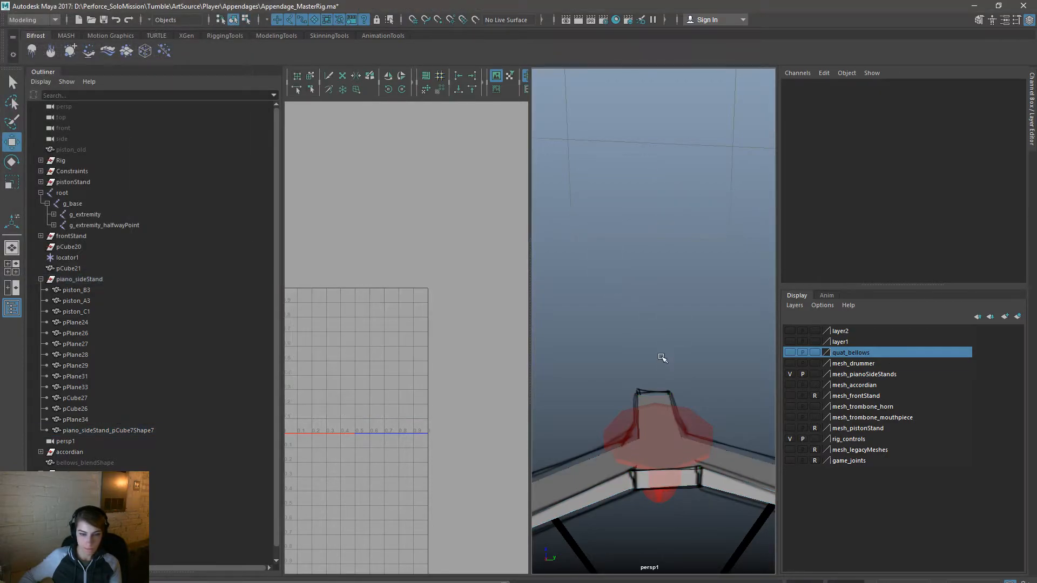
Step: Select all meshes of the piano_sideStand group together with the root, g_base and g_extremity joints
left_click(106, 431)
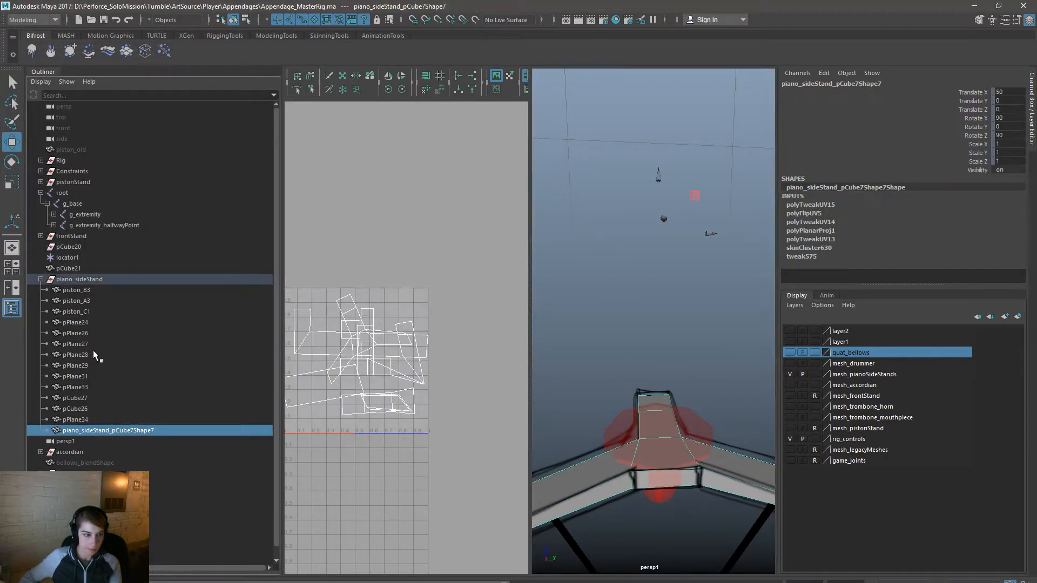
left_click(76, 291, "shift")
left_click(100, 215, "ctrl")
key("Up")
key("Up")
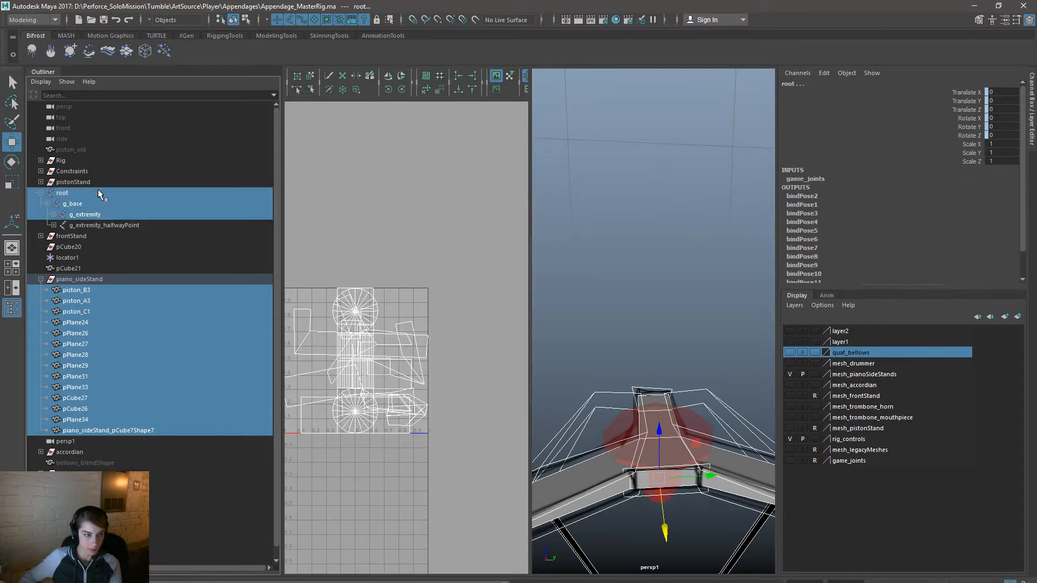
Step: Export the selection over the existing Appendage_Accordian_Side FBX file and dismiss the export warnings
key("space")
left_click(529, 196)
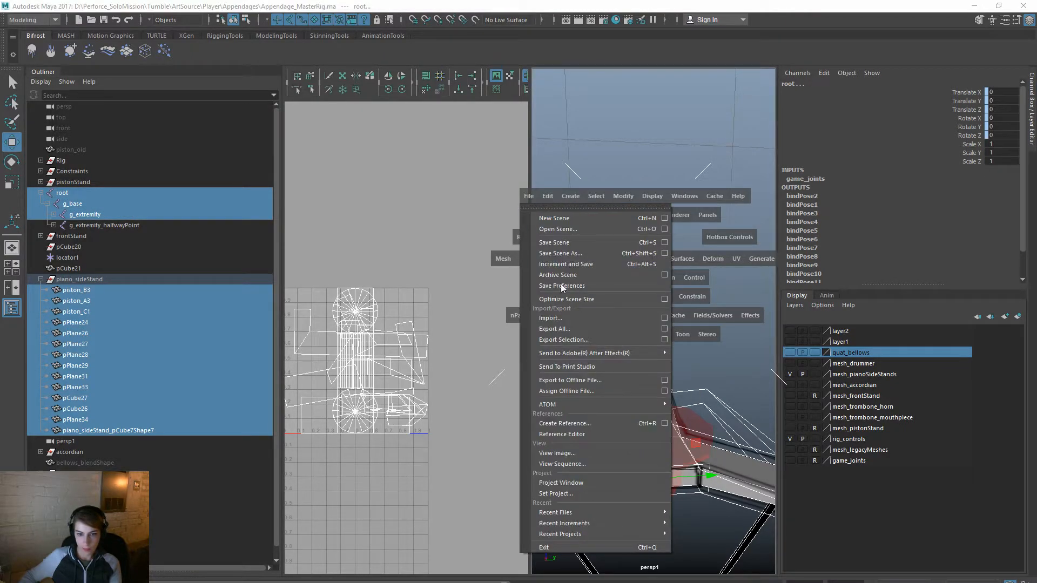
left_click(585, 335)
key("space")
left_click(468, 230)
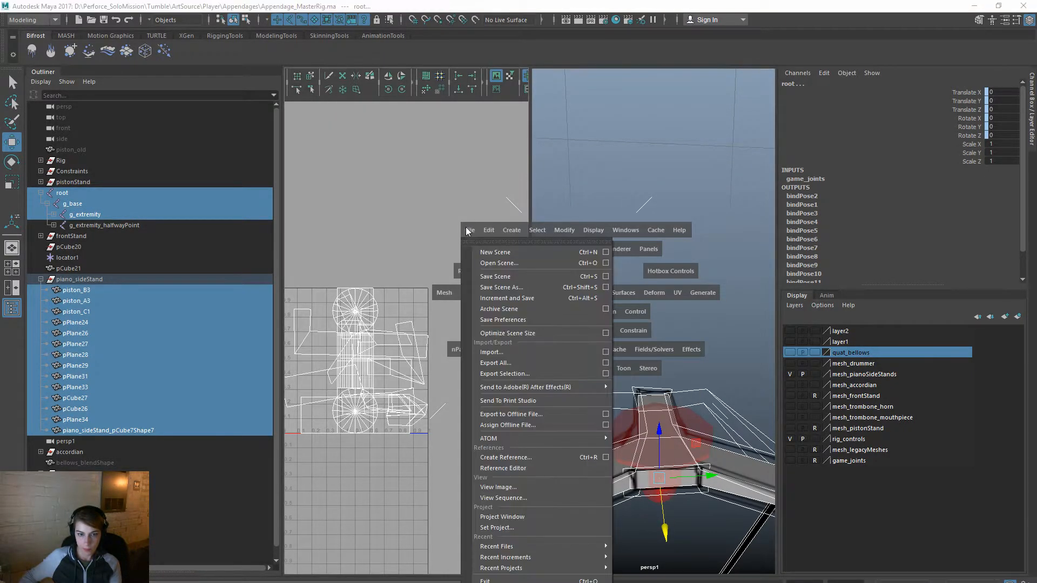
left_click(513, 372)
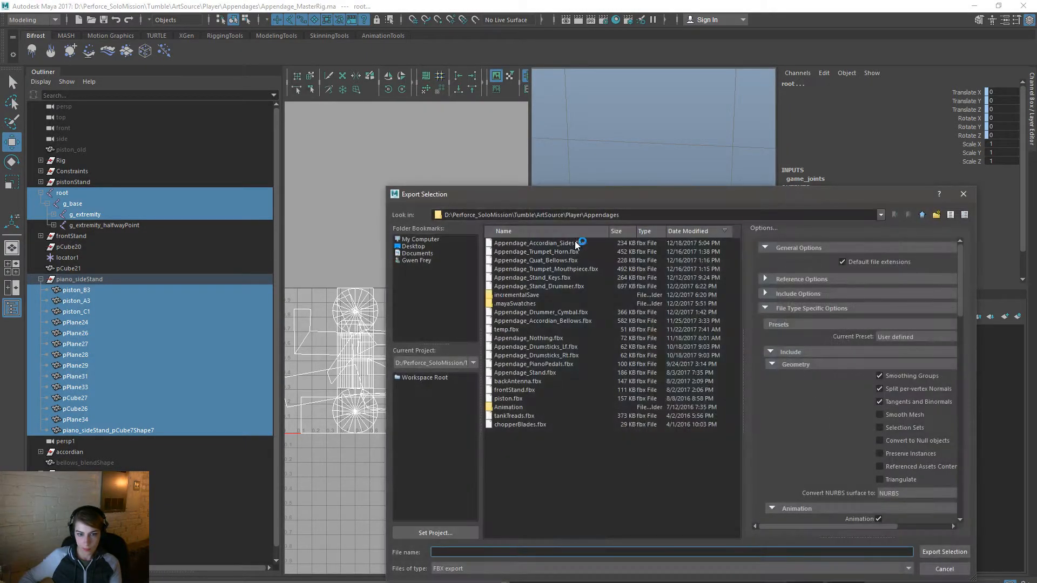
double_click(588, 243)
left_click(658, 403)
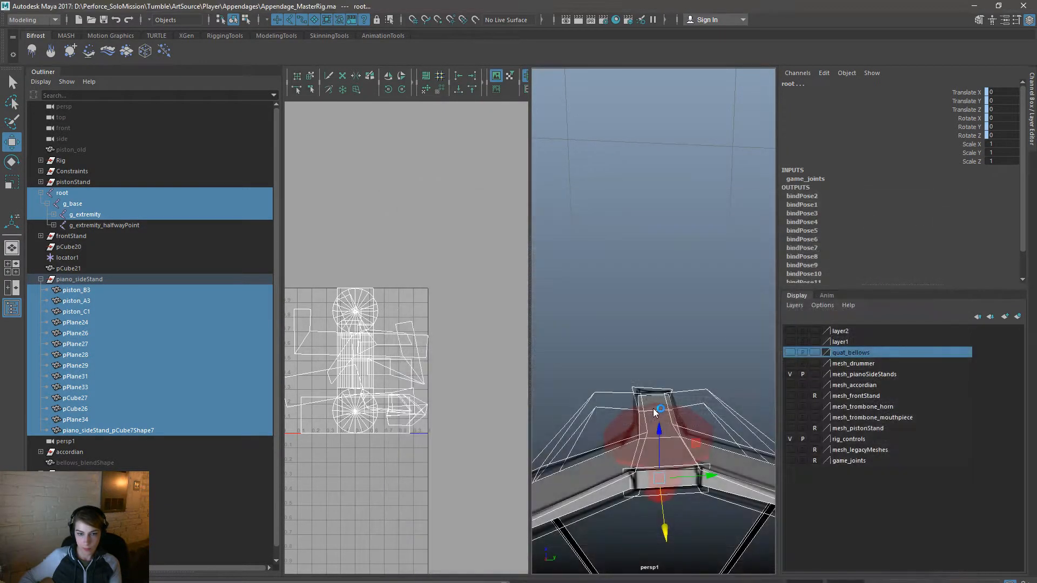
key("space")
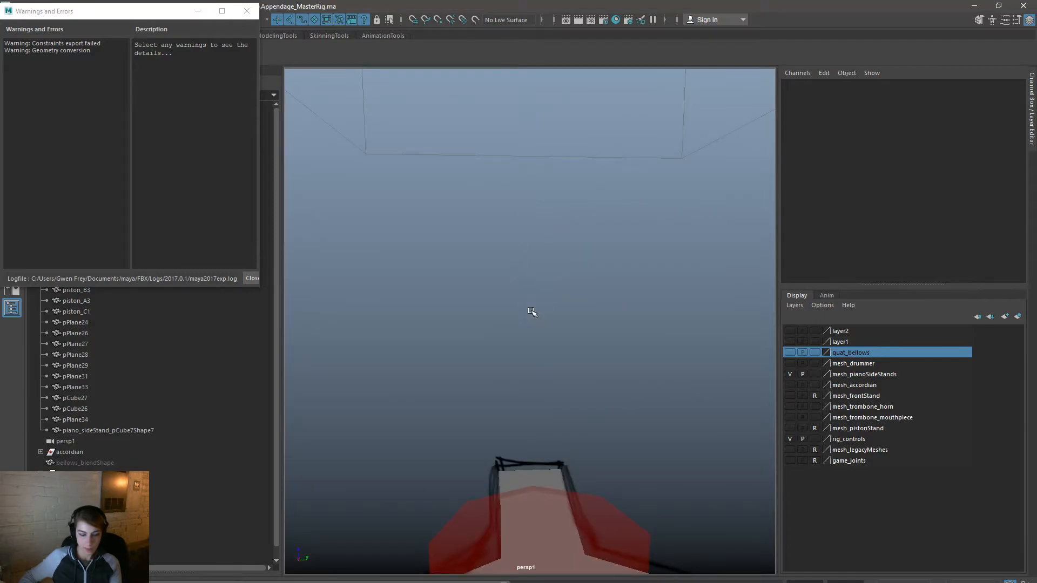
left_click(246, 12)
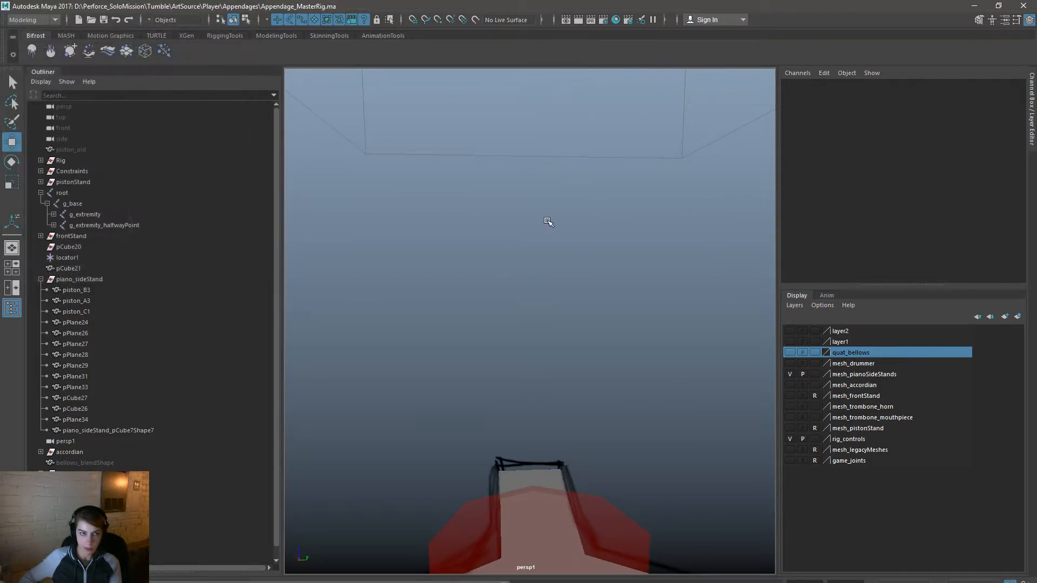
Step: Open the recently used scene Body_Piano.ma
key("space")
left_click(437, 181)
mouse_move(520, 495)
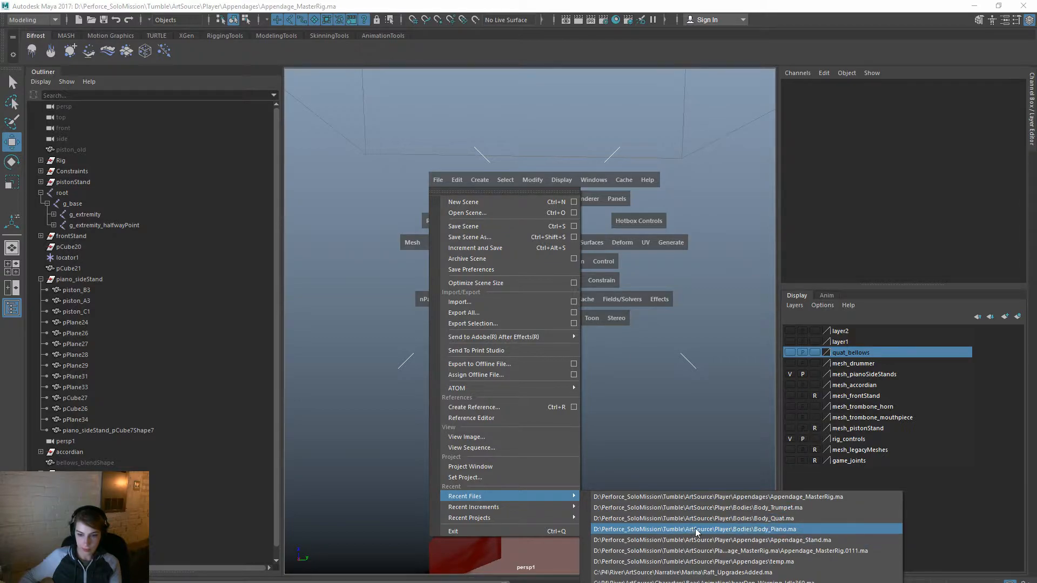
Step: Switch to Unreal and reimport the Appendage_Accordian_Side skeletal mesh
left_click(973, 6)
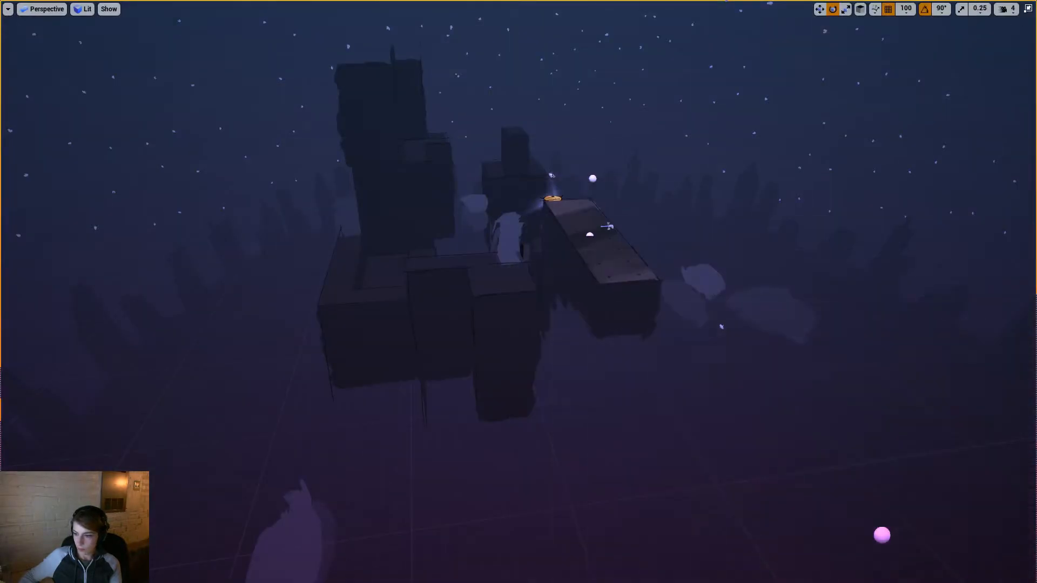
left_click_drag(735, 354, 735, 363)
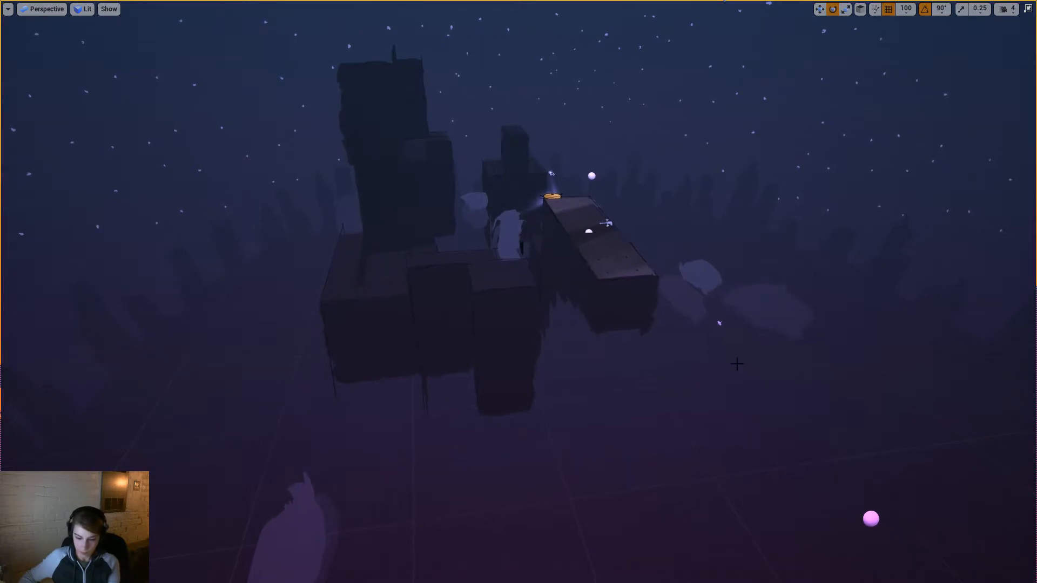
key("F11")
right_click(184, 358)
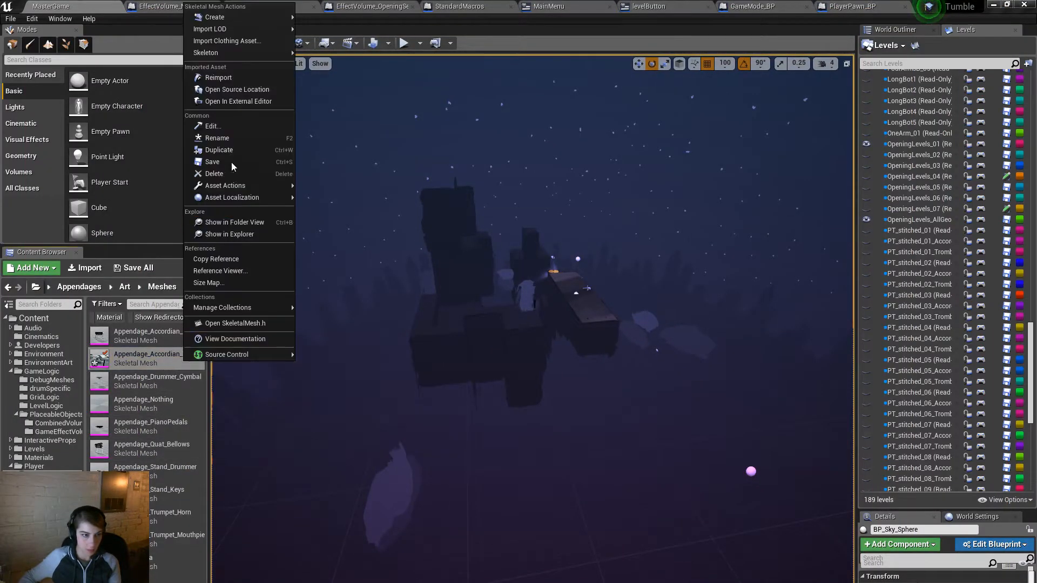
left_click(268, 80)
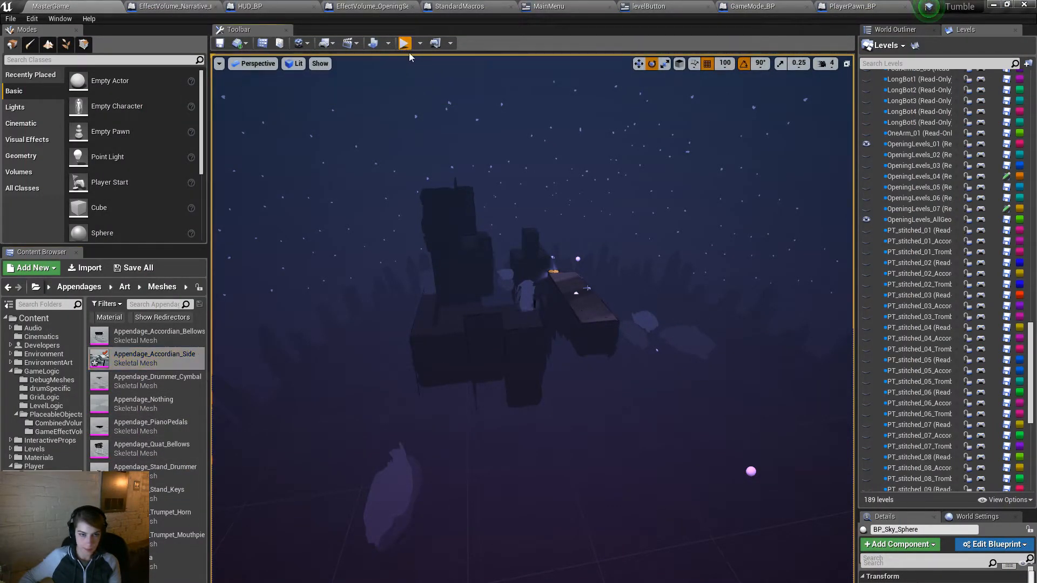
Step: Run the game with the modified blueprints compiled and start a puzzle level through Debug Mode
left_click(404, 43)
left_click(598, 363)
key("F11")
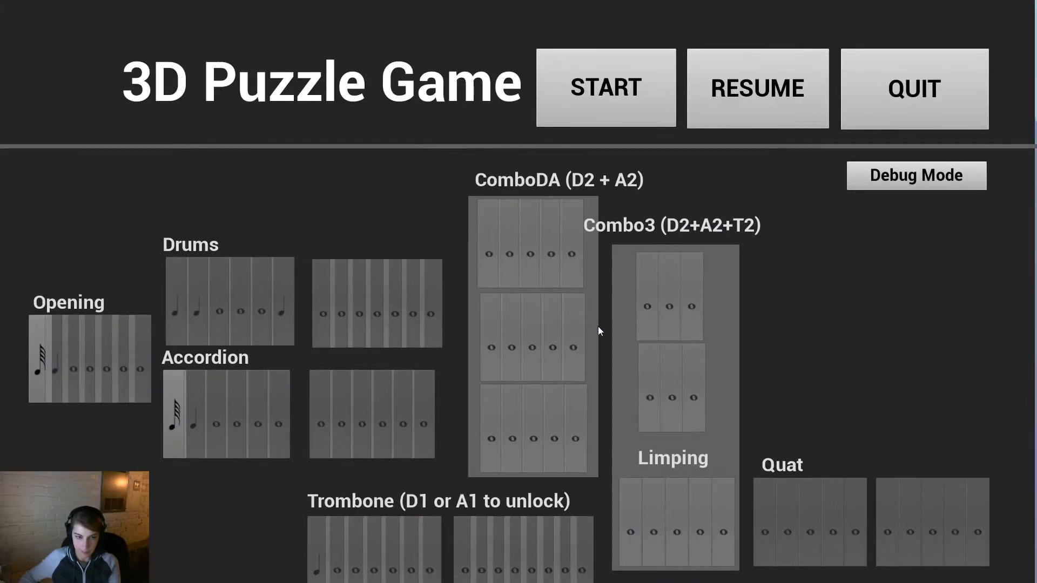
left_click(862, 179)
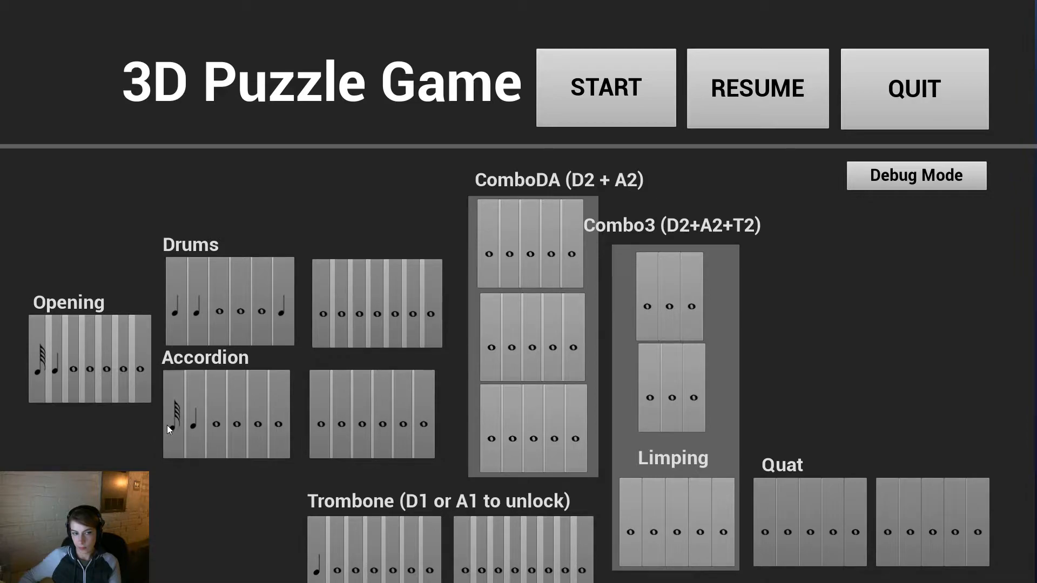
left_click(600, 544)
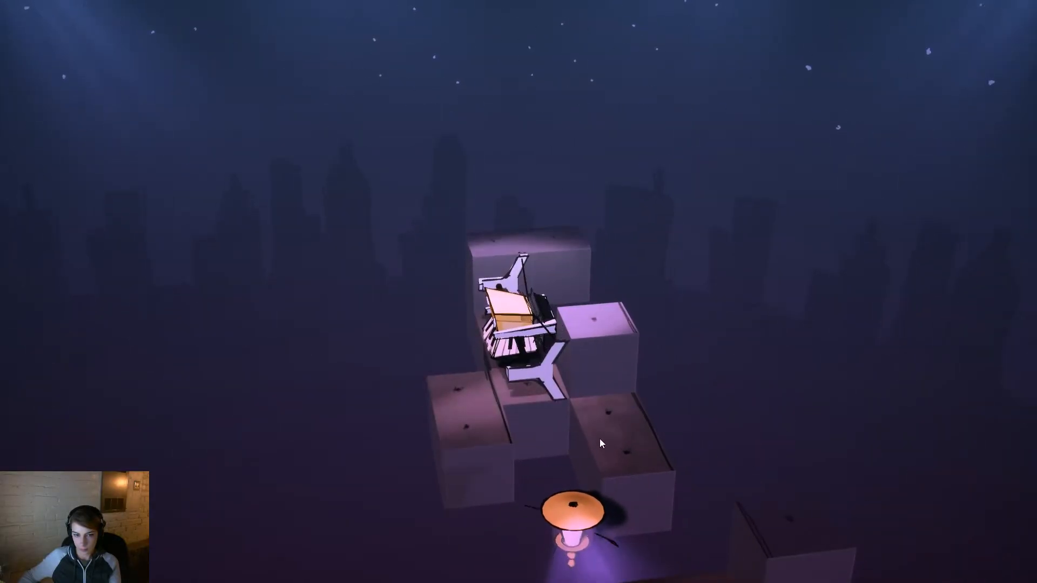
Step: Roll the piano around the level, examine its side stands from several angles, and end the play session
key("w")
key("a")
left_click_drag(714, 334, 102, 474)
key("d")
left_click_drag(476, 505, 27, 390)
left_click_drag(571, 458, 573, 486)
key("Escape")
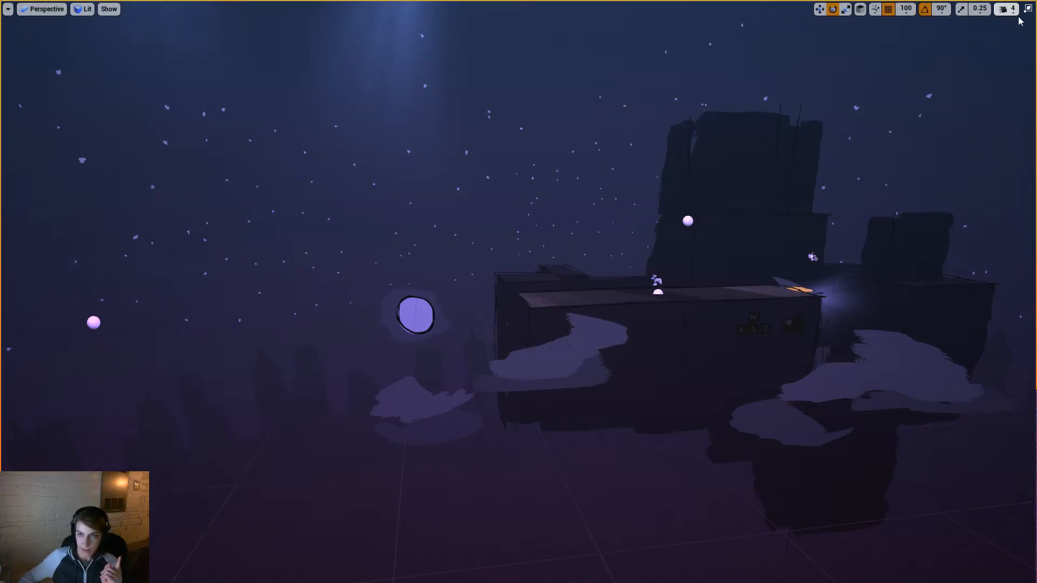
key("alt+p")
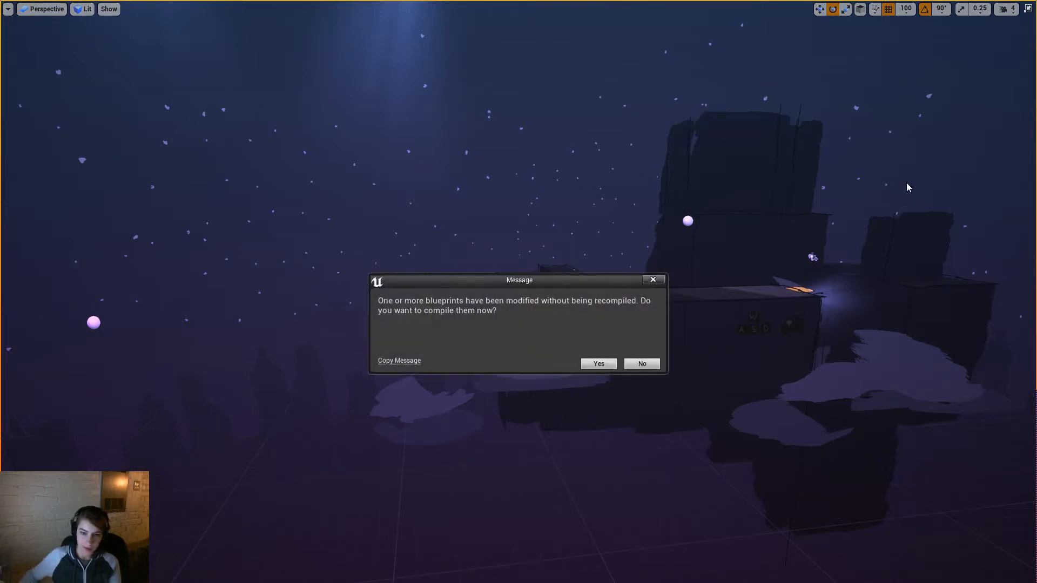
left_click(596, 363)
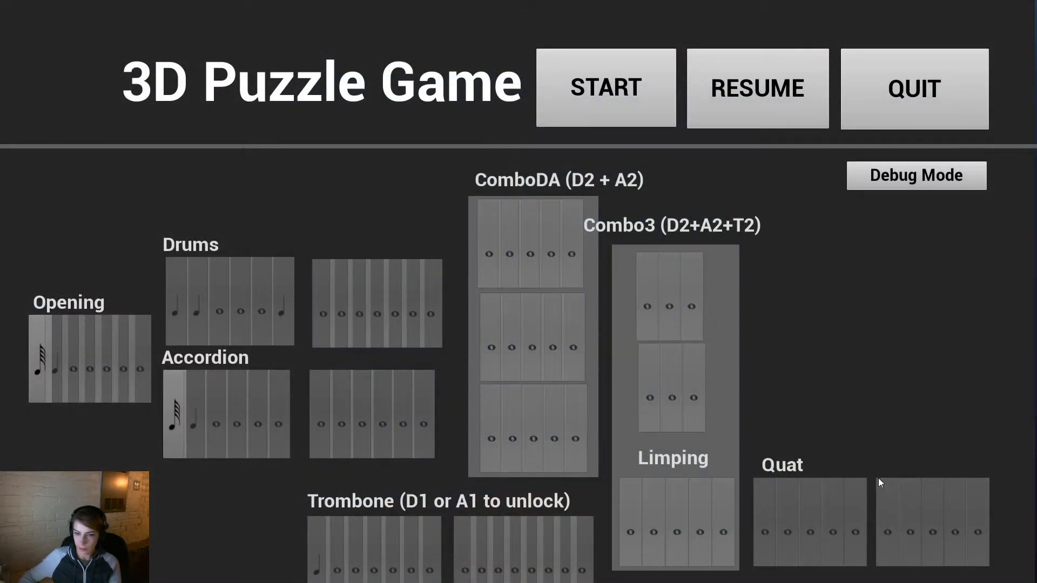
left_click(923, 93)
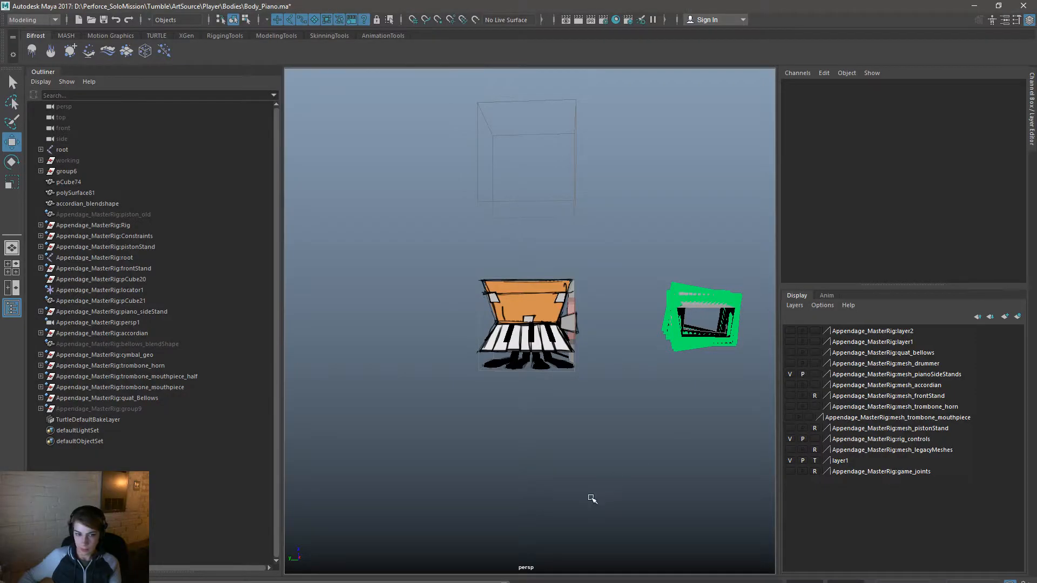
Step: Switch to Maya and examine the piano body model from several sides at close range
scroll(555, 446, "up", 6)
left_click_drag(555, 432, 669, 458, "alt")
scroll(549, 449, "up", 2)
left_click_drag(549, 450, 556, 448, "alt")
middle_click_drag(556, 448, 549, 389, "alt")
scroll(549, 389, "up", 5)
left_click_drag(550, 429, 699, 460, "alt")
scroll(509, 271, "up", 4)
Step: Select the piano body mesh polySurface81 and unbind its skin
left_click(509, 271)
right_click_drag(699, 461, 519, 414, "alt")
left_click_drag(518, 414, 624, 411, "alt")
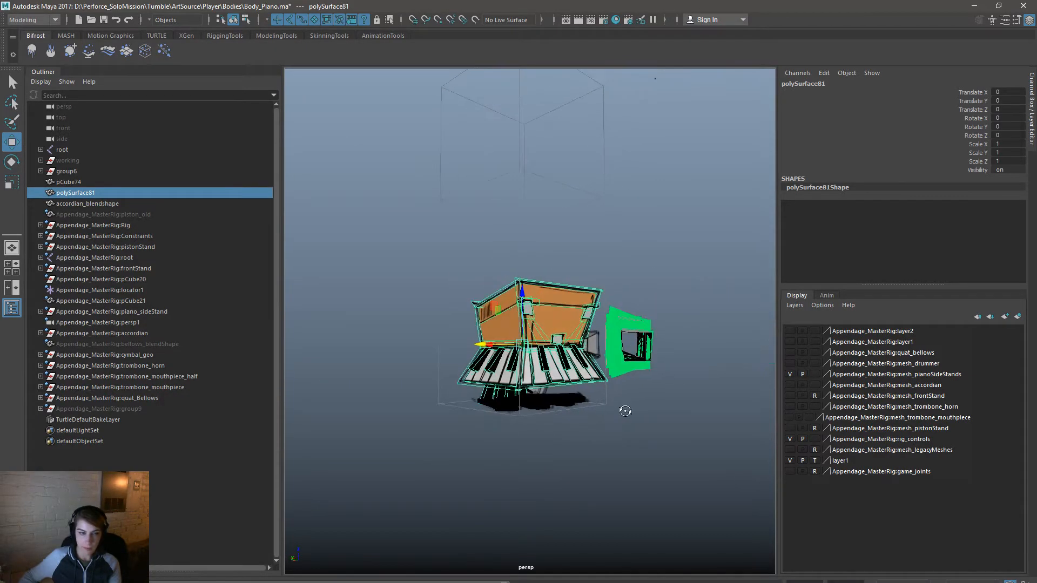
right_click_drag(367, 246, 456, 297, "alt")
left_click_drag(455, 297, 418, 235, "alt")
right_click_drag(418, 235, 466, 279, "alt")
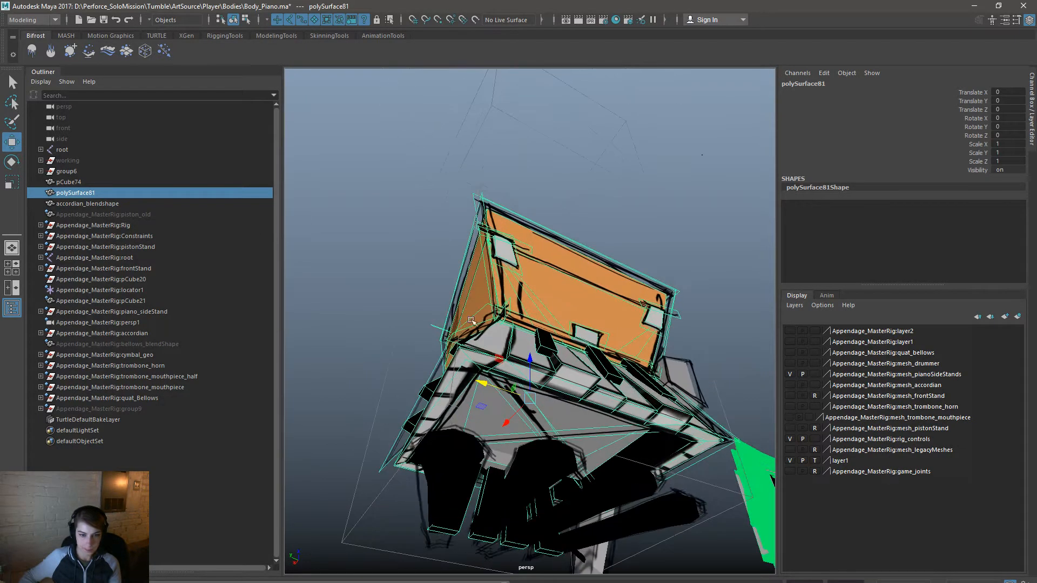
key("space")
left_click(432, 321)
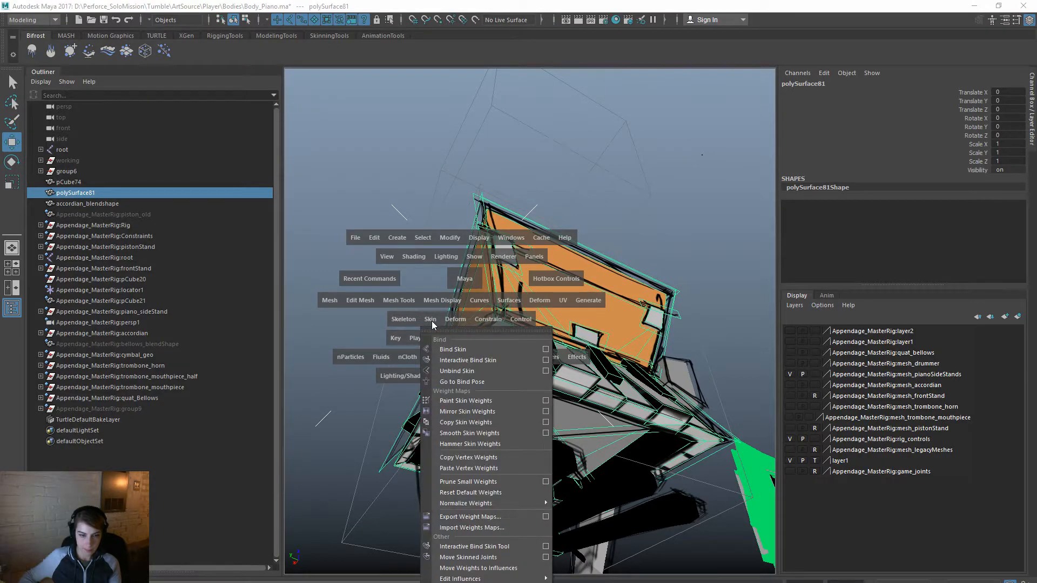
left_click(461, 370)
Step: Select the piano body's connected faces, including the case and keyboard, and isolate them in the view
left_click_drag(535, 448, 580, 409, "alt")
right_click_drag(490, 352, 569, 346, "alt")
left_click_drag(572, 319, 680, 339, "alt")
left_click(749, 402)
left_click(682, 398)
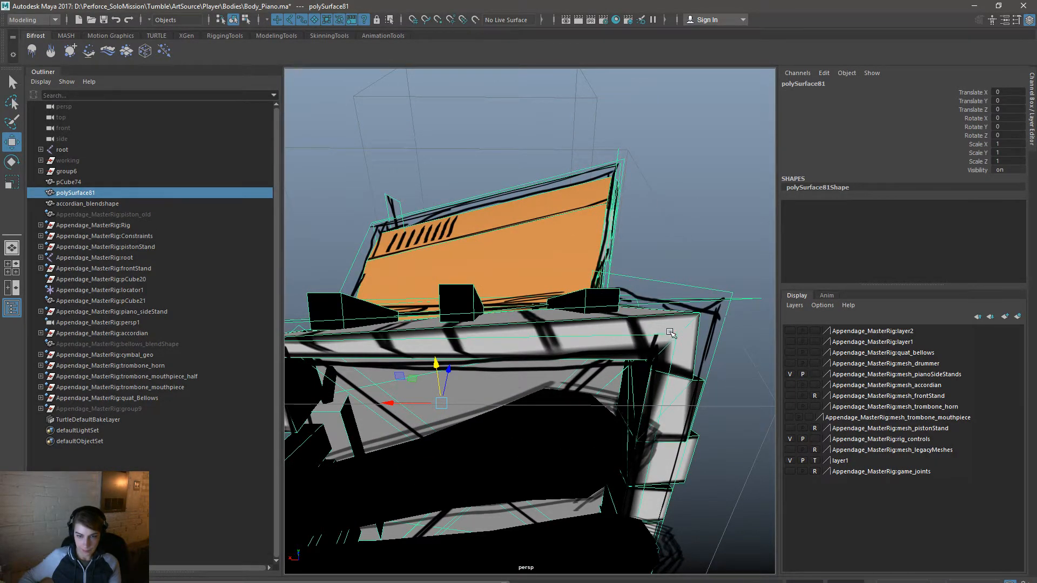
right_click_drag(696, 389, 626, 378)
double_click(681, 399)
left_click_drag(627, 375, 515, 400, "alt")
key("space")
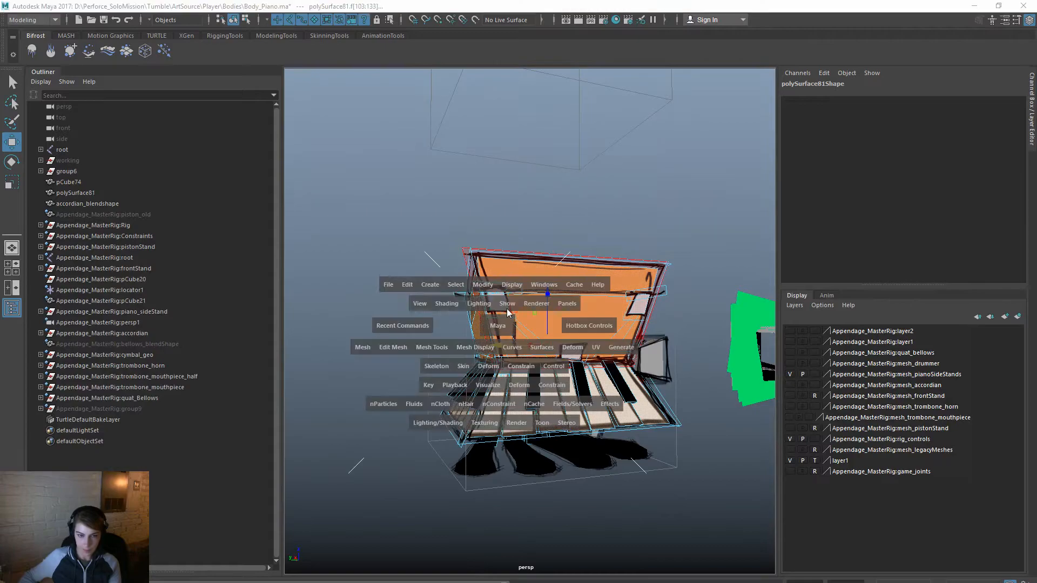
left_click(506, 306)
mouse_move(596, 203)
left_click(652, 206)
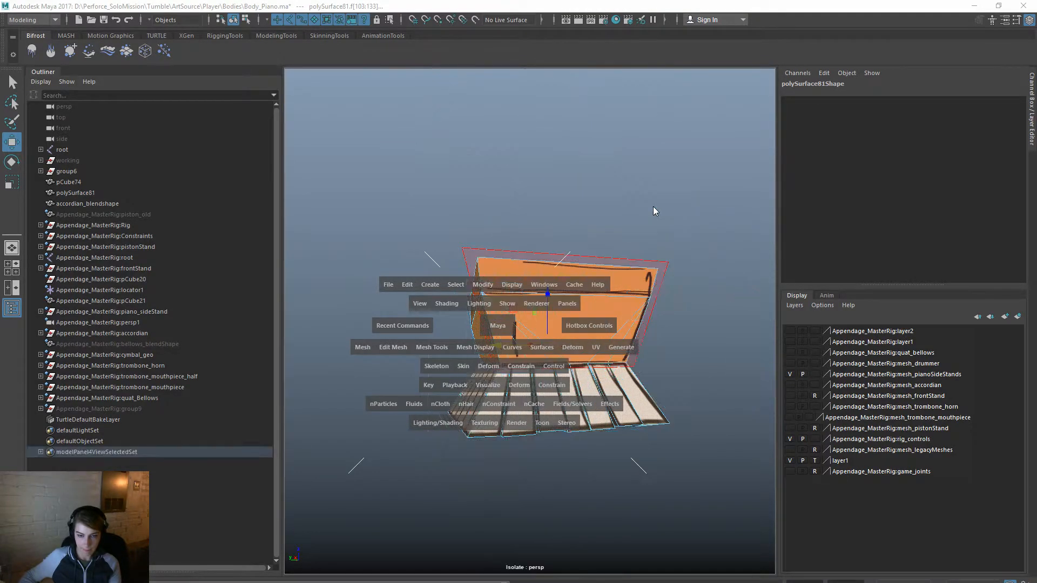
Step: Return to object selection and select the isolated piano body with its side panel facing the camera
right_click_drag(520, 315, 573, 296)
left_click(617, 329)
left_click_drag(513, 359, 465, 444, "alt")
scroll(507, 478, "up", 3)
left_click(509, 481)
left_click_drag(510, 481, 551, 494, "alt")
middle_click_drag(551, 494, 528, 437, "alt")
scroll(528, 436, "up", 1)
Step: Multi-Cut the side panel from the stripe's outer end to the middle of the edge above the keyboard
key("space")
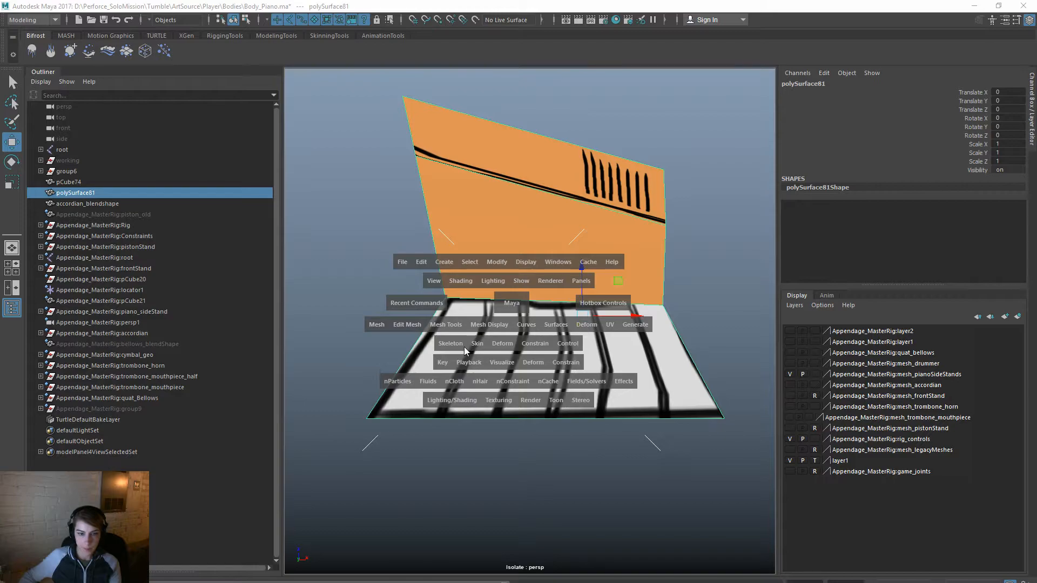
left_click(447, 324)
left_click(478, 430)
left_click_drag(480, 464, 433, 475, "alt")
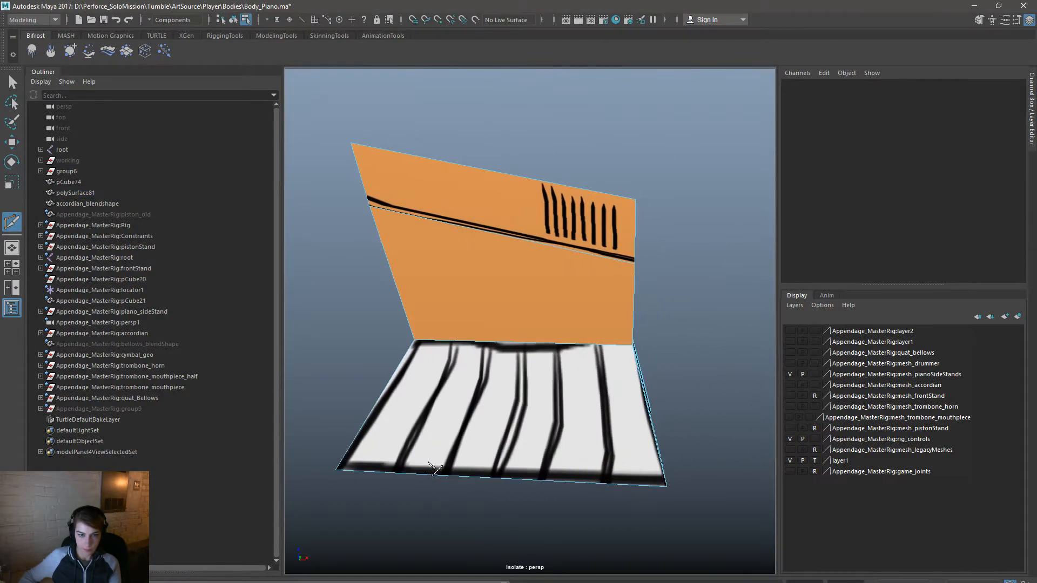
left_click(520, 343)
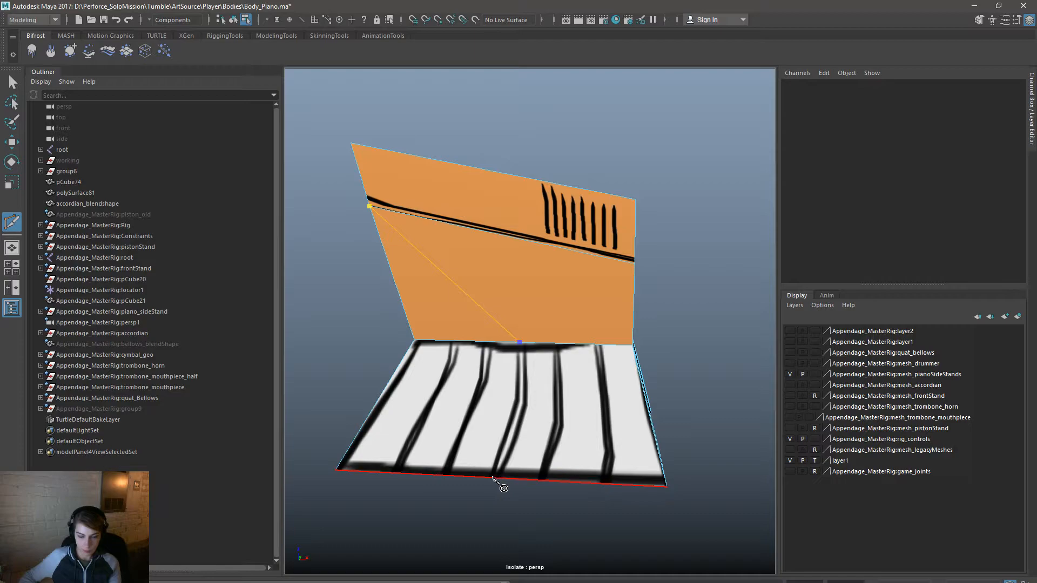
key("Return")
left_click(667, 487)
key("Escape")
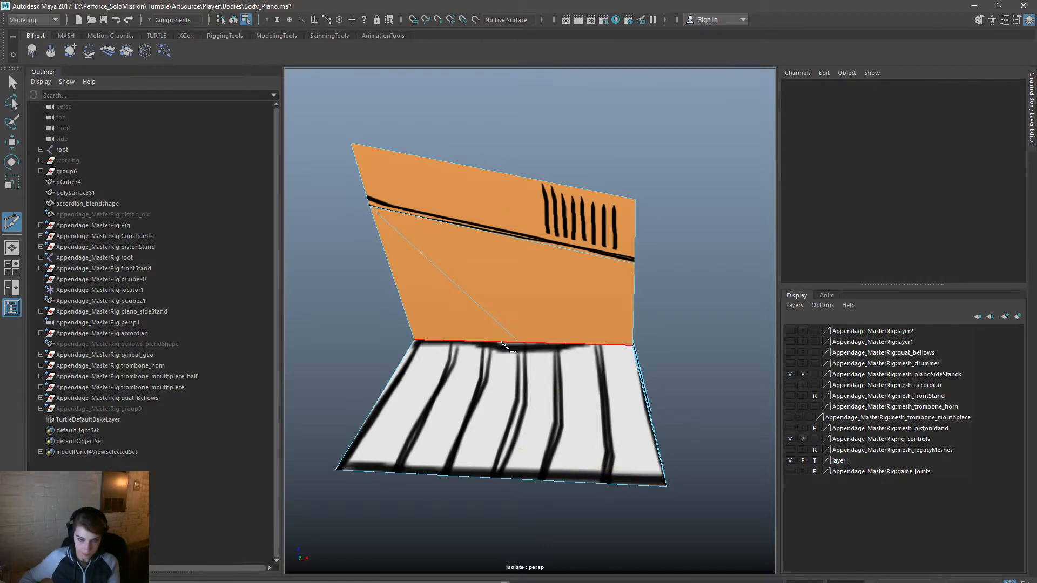
scroll(517, 345, "up", 3)
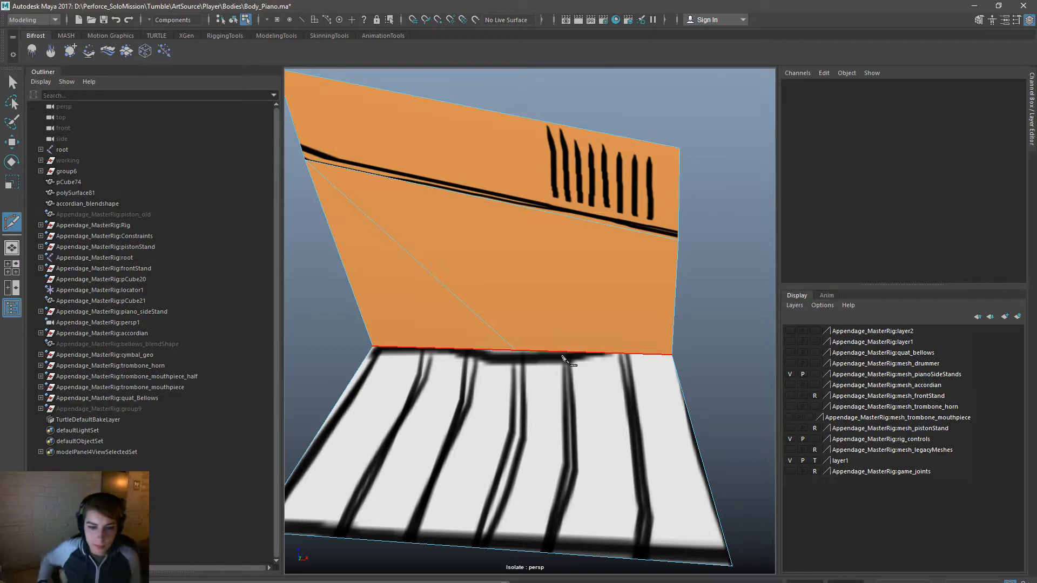
left_click(373, 346)
key("Escape")
Step: Try to cut the keyboard face from the middle of its rear edge to its front edge and undo
left_click(515, 351)
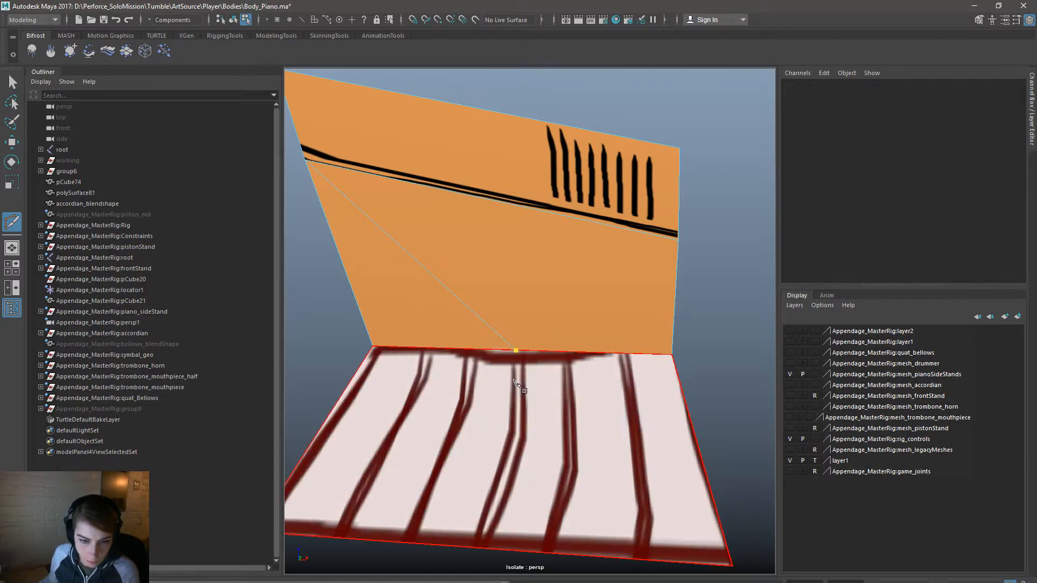
left_click(483, 549)
right_click(484, 550)
left_click_drag(512, 522, 581, 502, "alt")
key("w")
right_click_drag(560, 345, 563, 333)
left_click_drag(550, 370, 580, 446, "alt")
key("ctrl+z")
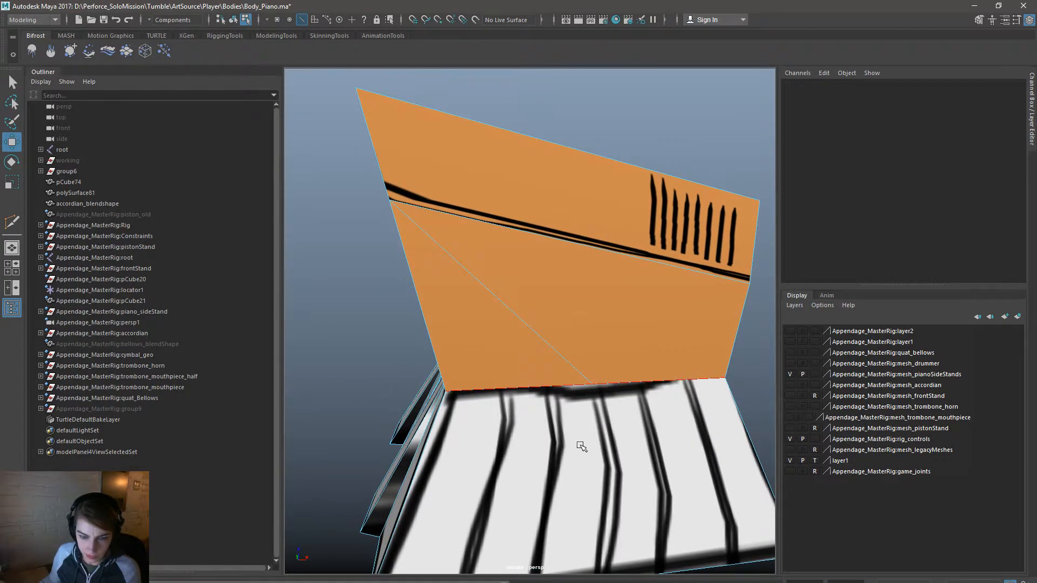
Step: Try to Multi-Cut the keyboard face from the end point of the side panel's cut down to the front edge
key("y")
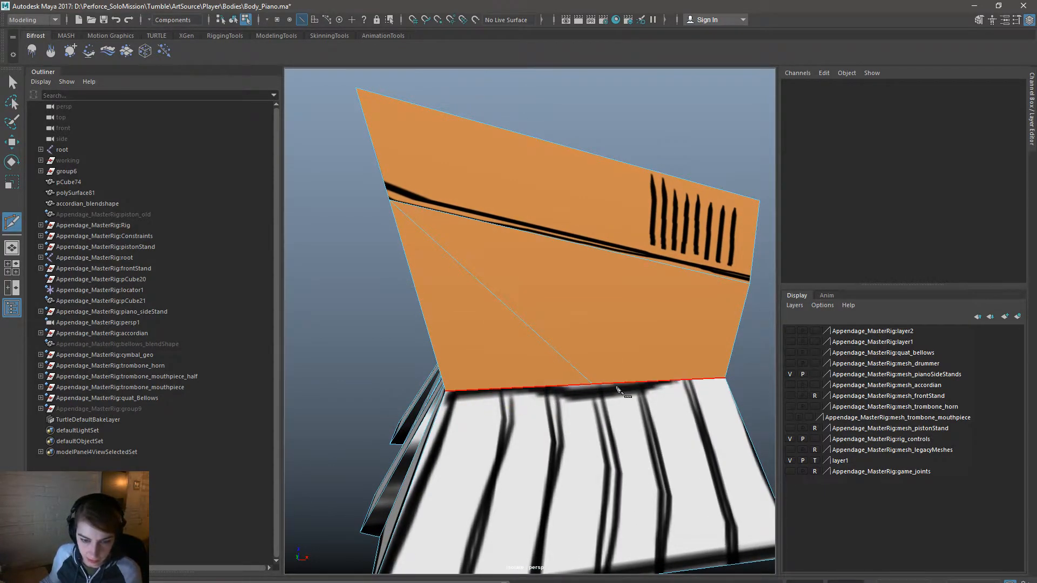
middle_click_drag(620, 390, 555, 330, "alt")
left_click(664, 322)
right_click_drag(383, 334, 470, 336, "alt")
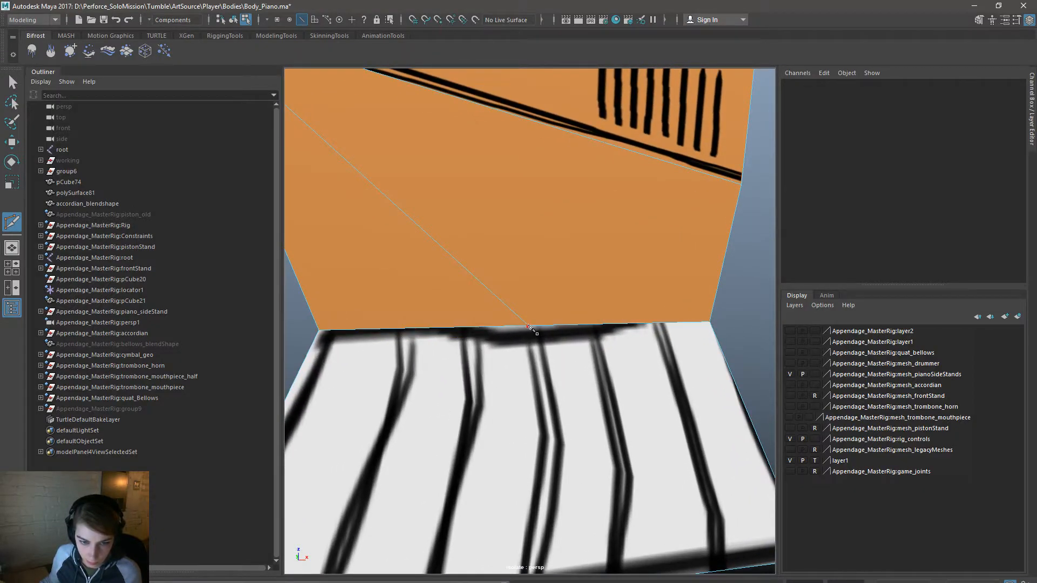
left_click(528, 326)
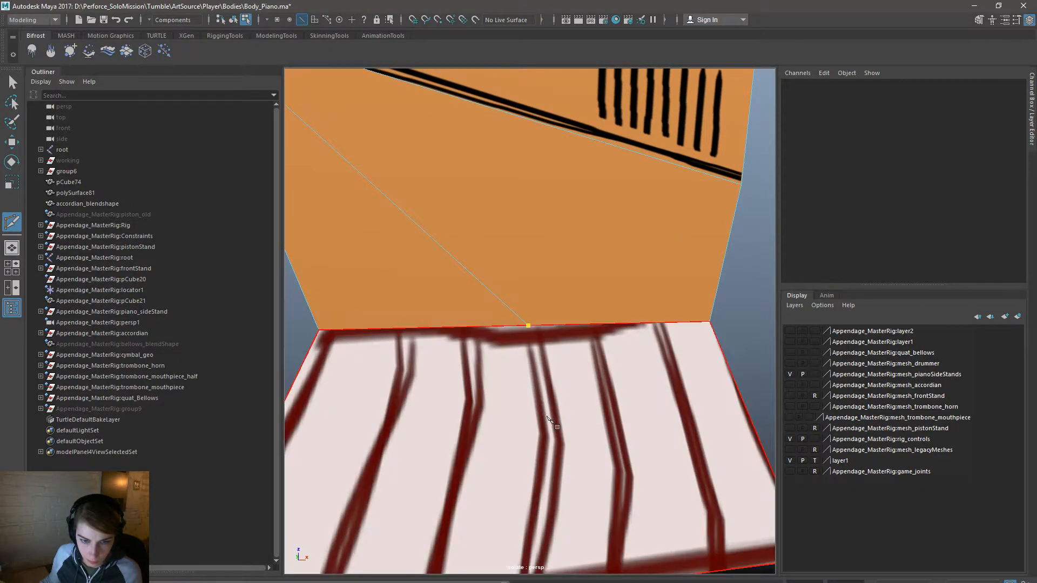
right_click_drag(532, 510, 527, 421, "alt")
left_click(535, 502)
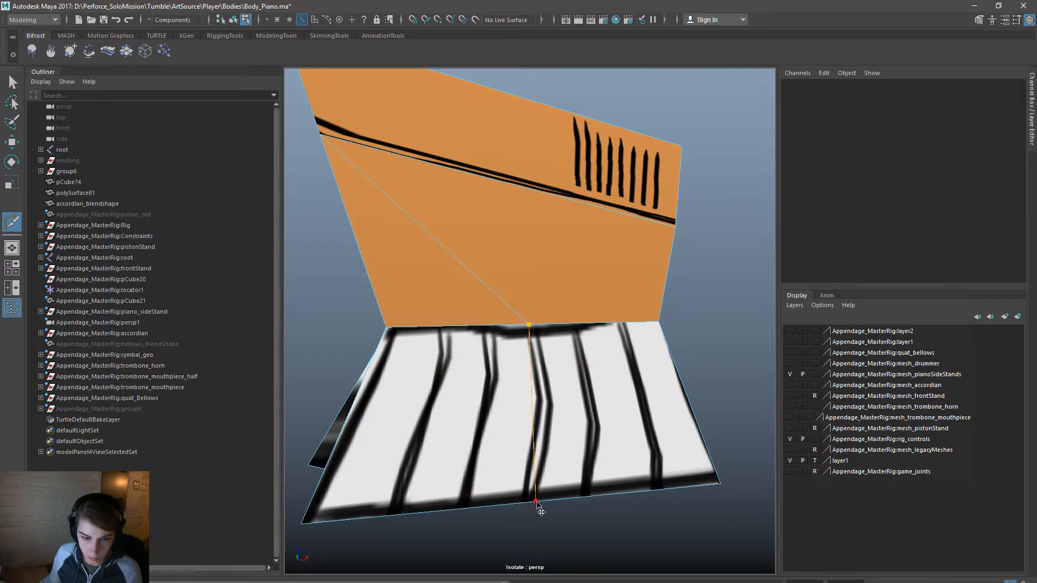
key("Return")
key("w")
Step: Test the new cut by selecting the keyboard's rear edge and face, deleting the face and undoing the deletion
right_click_drag(571, 340, 569, 377)
left_click(532, 410)
left_click_drag(532, 412, 576, 424, "alt")
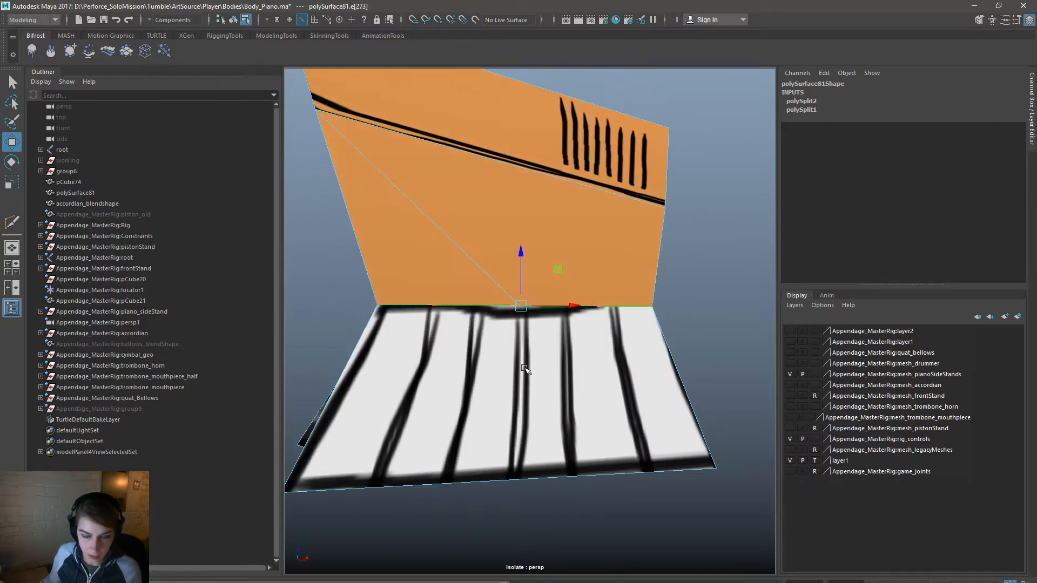
right_click_drag(518, 360, 520, 396)
left_click(524, 375)
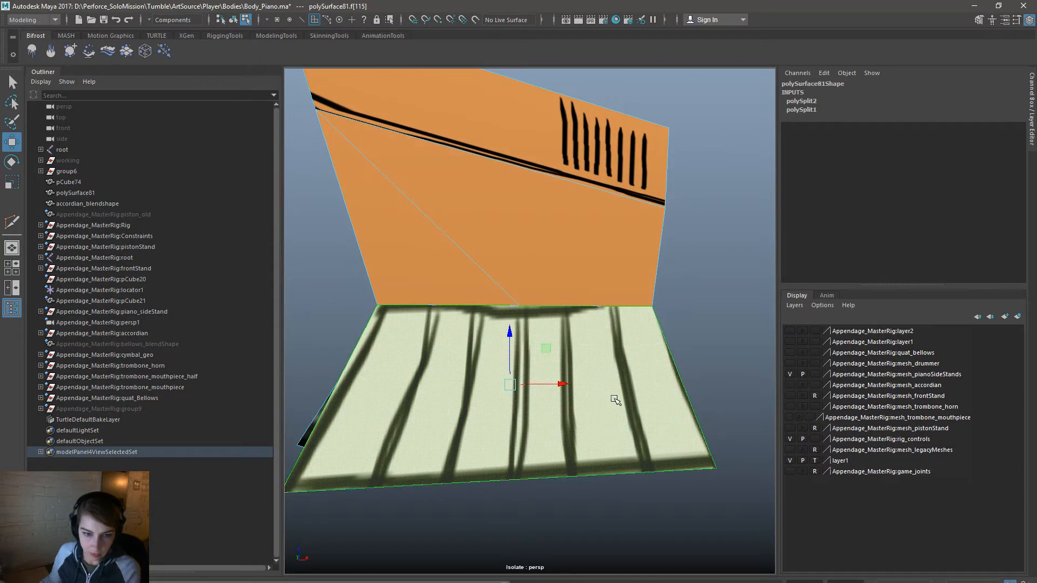
key("Delete")
key("ctrl+z")
Step: Test the seam above the keyboard by pulling up its middle vertex, undoing that, and pulling up the panel's corner vertex on the vent side
left_click(583, 497)
left_click_drag(481, 373, 445, 393, "alt")
right_click_drag(444, 393, 573, 323, "alt")
left_click(542, 311)
left_click(755, 342)
left_click(601, 360)
right_click_drag(431, 358, 368, 324, "alt")
right_click_drag(481, 282, 430, 282)
left_click(527, 339)
left_click_drag(521, 300, 520, 227)
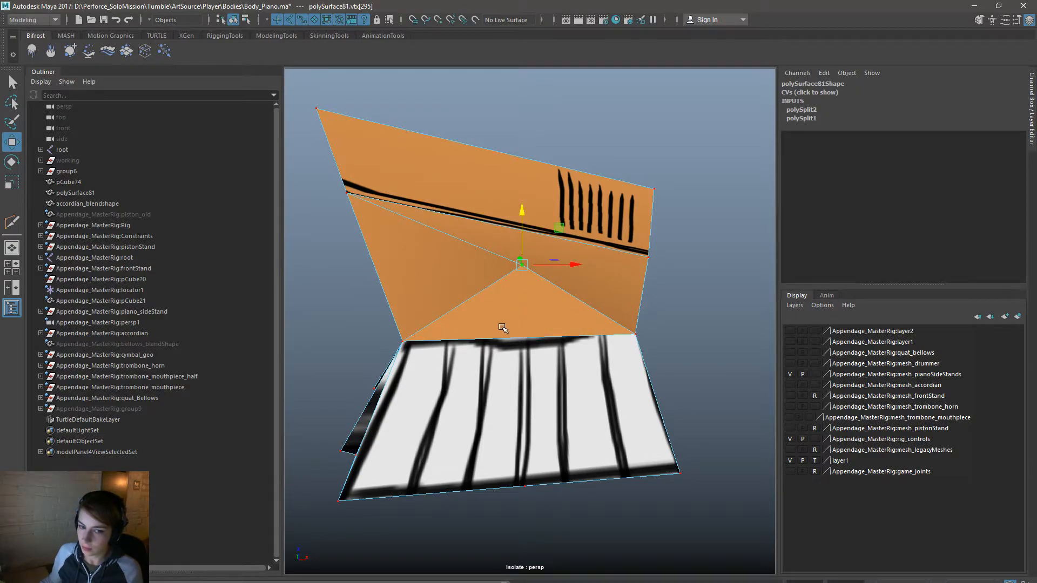
key("ctrl+z")
left_click(634, 331)
left_click_drag(638, 284, 652, 229)
mouse_move(700, 367)
left_mouse_down("alt")
mouse_move(626, 367)
mouse_move(716, 362)
left_mouse_up("alt")
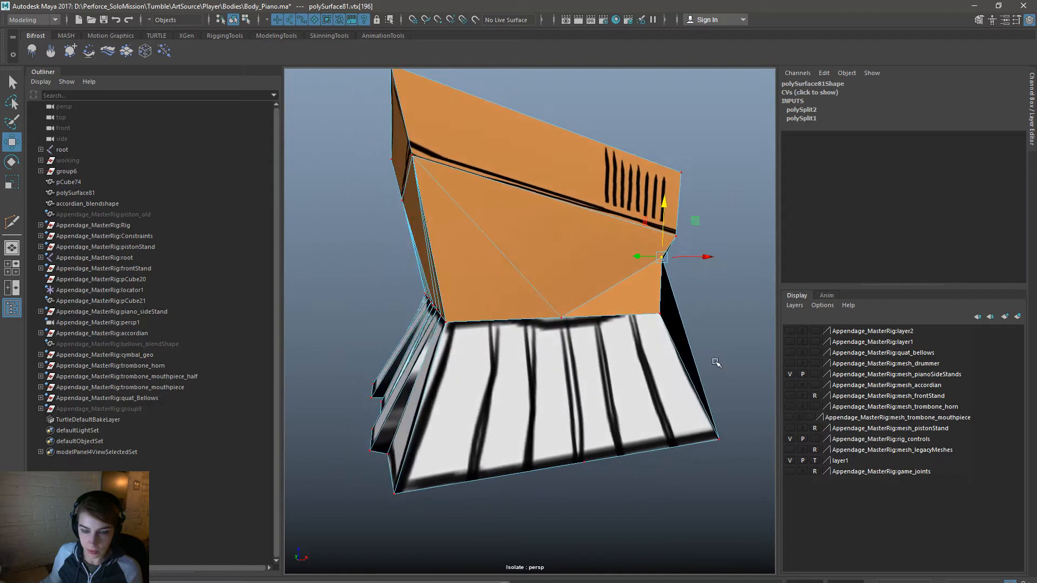
Step: Undo the corner vertex move and the earlier cuts in the side panel and keyboard
key("F8")
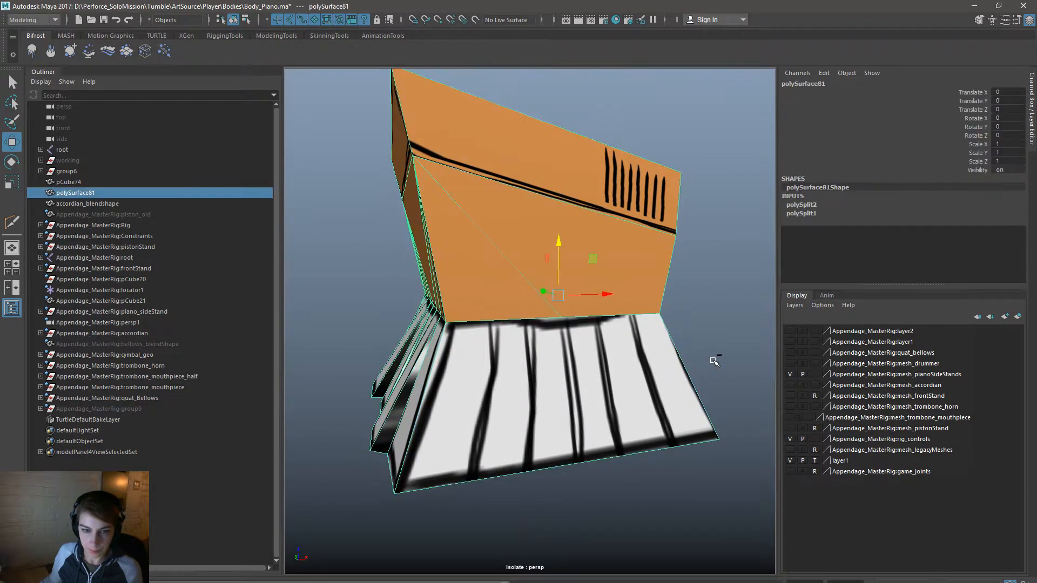
key("ctrl+z")
key("ctrl+z")
key("ctrl+z")
key("ctrl+z")
key("ctrl+z")
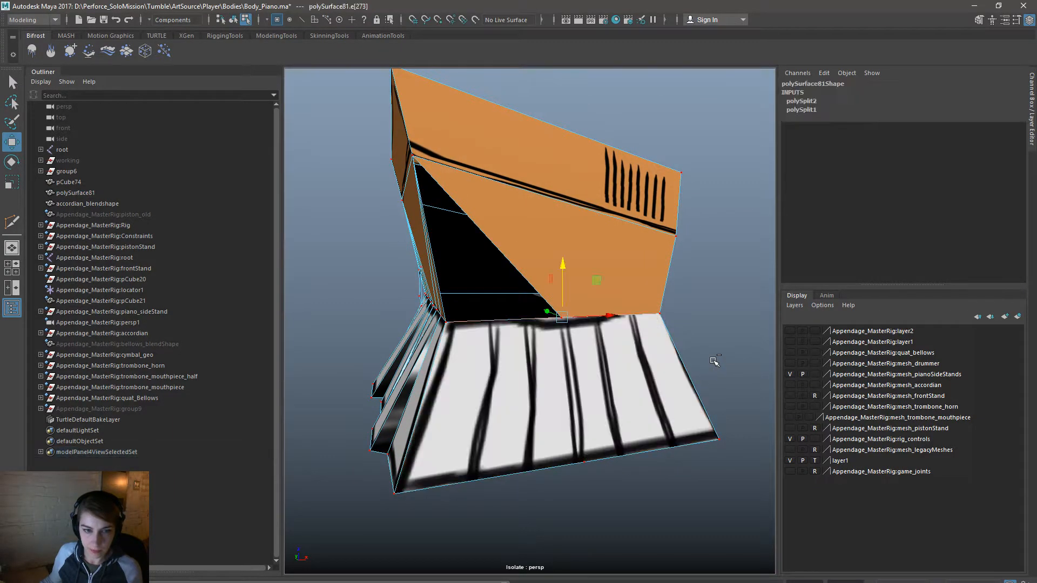
key("ctrl+z")
key("ctrl+z")
Step: Merge to Center the coincident vertices at the vent-side corner between side panel and keyboard, and return to object selection
left_click_drag(706, 359, 630, 276, "alt")
left_click_drag(672, 322, 521, 332)
key("space")
left_click(419, 354)
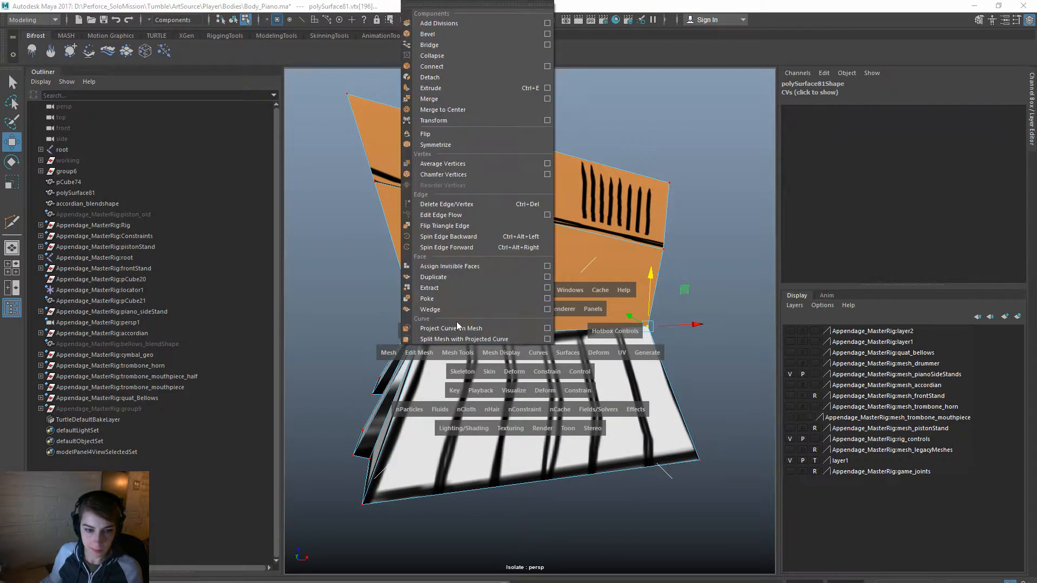
left_click(486, 109)
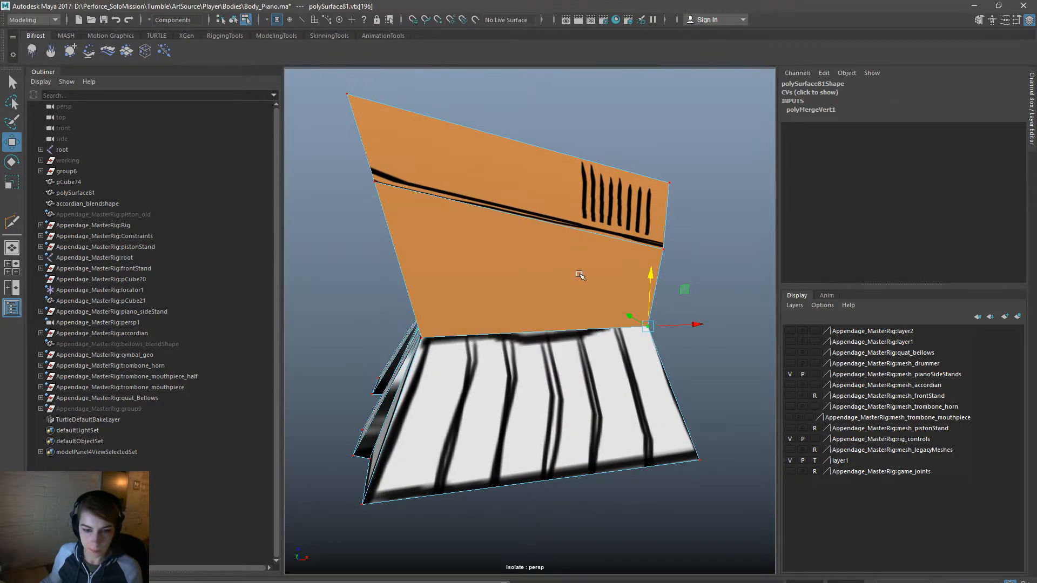
right_click_drag(569, 300, 621, 282)
left_click(699, 287)
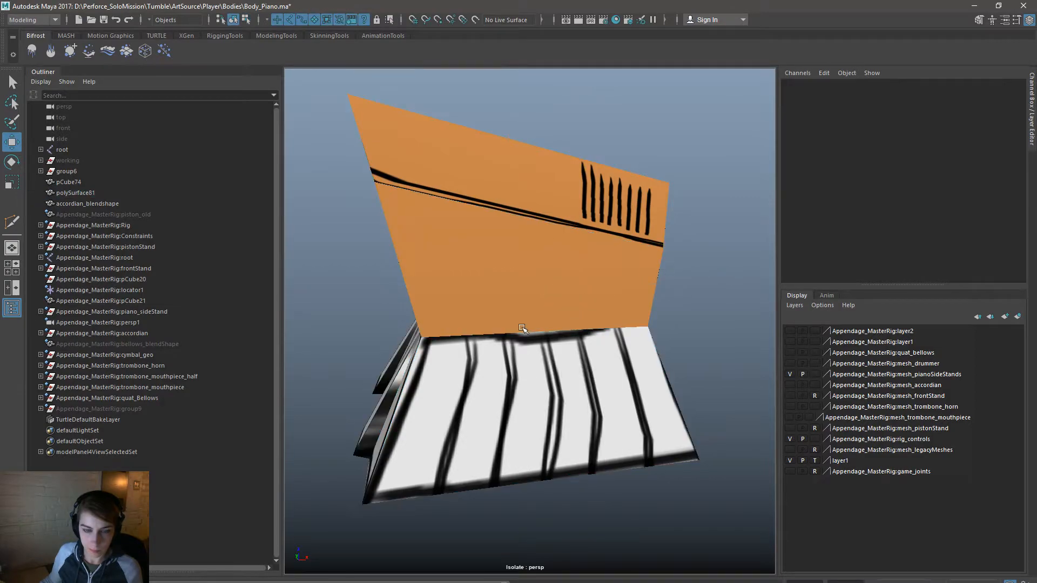
Step: Multi-Cut from the stripe's outer end to the middle of the edge above the keyboard and on to the keyboard's front edge
left_click_drag(526, 329, 534, 314, "alt")
left_click(534, 313)
key("y")
left_click(365, 174)
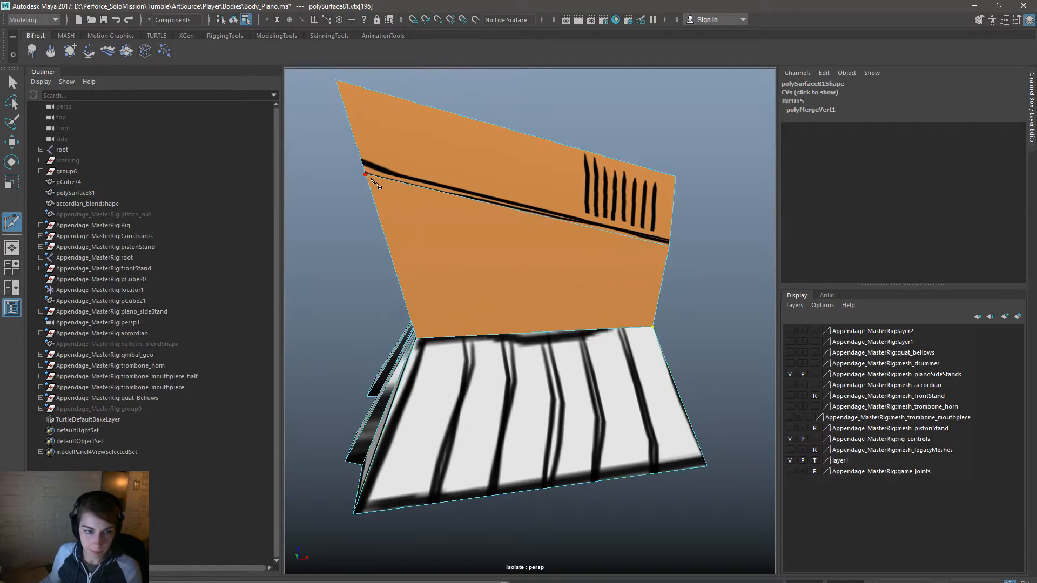
left_click(543, 332)
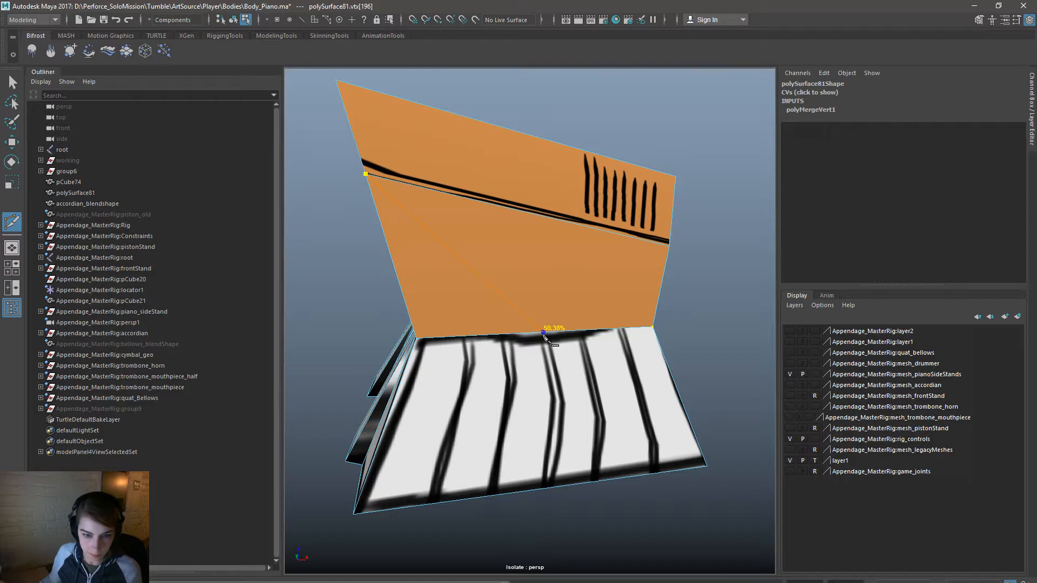
left_click(547, 488)
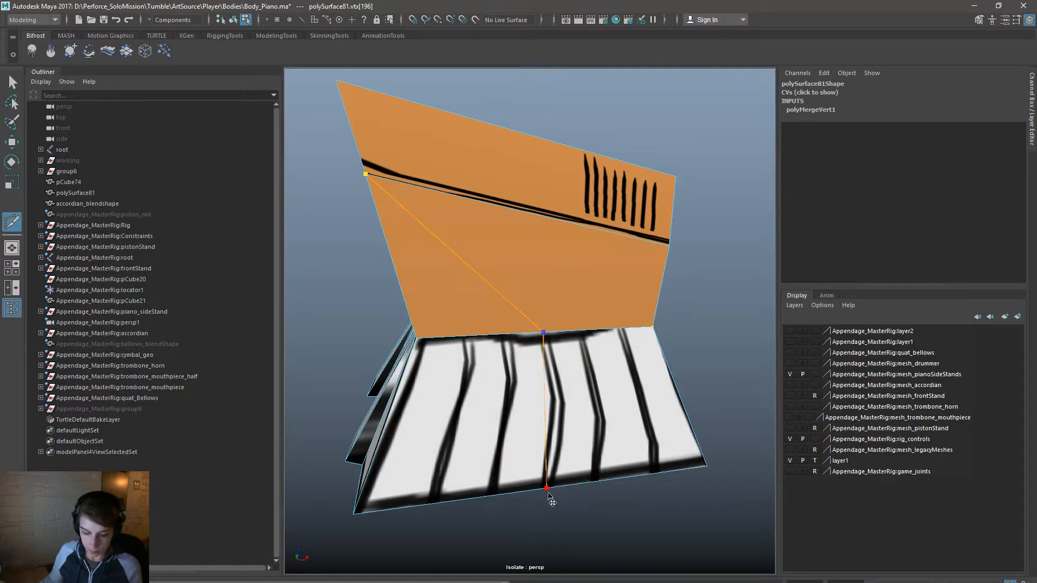
key("Return")
key("w")
Step: Multi-Cut twice more from the stripe's outer end, following the two key lines on that side to the keyboard's front edge
right_click_drag(531, 340, 579, 356, "alt")
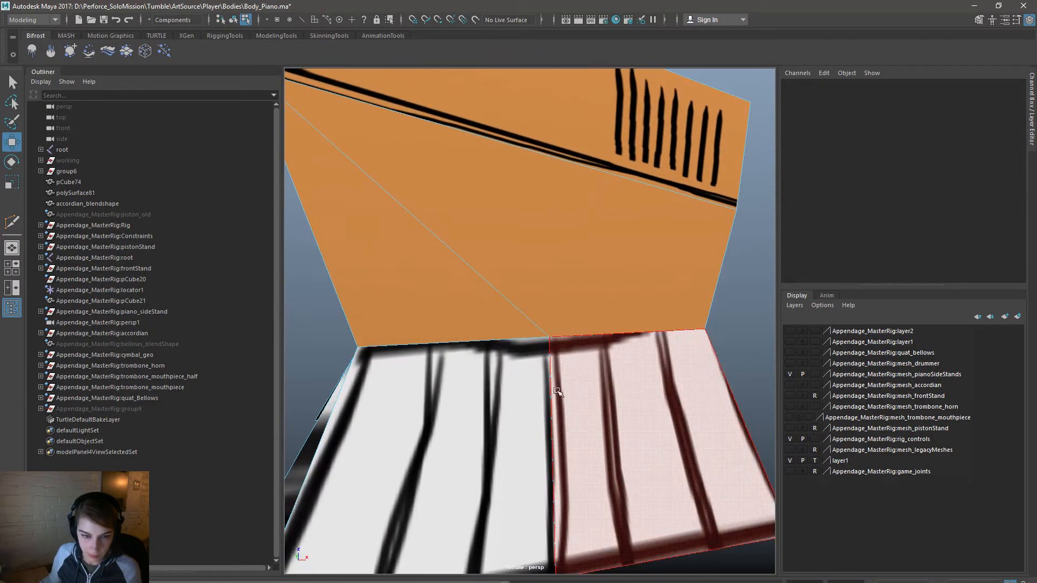
middle_click_drag(564, 387, 595, 352, "alt")
right_click_drag(595, 351, 558, 355, "alt")
middle_click_drag(544, 373, 540, 415, "alt")
key("y")
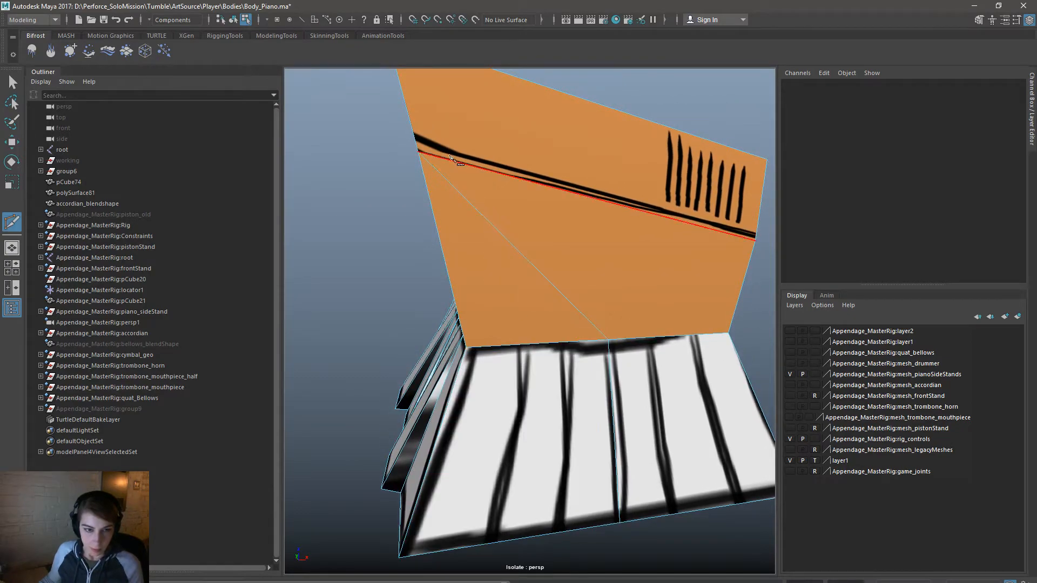
left_click(419, 152)
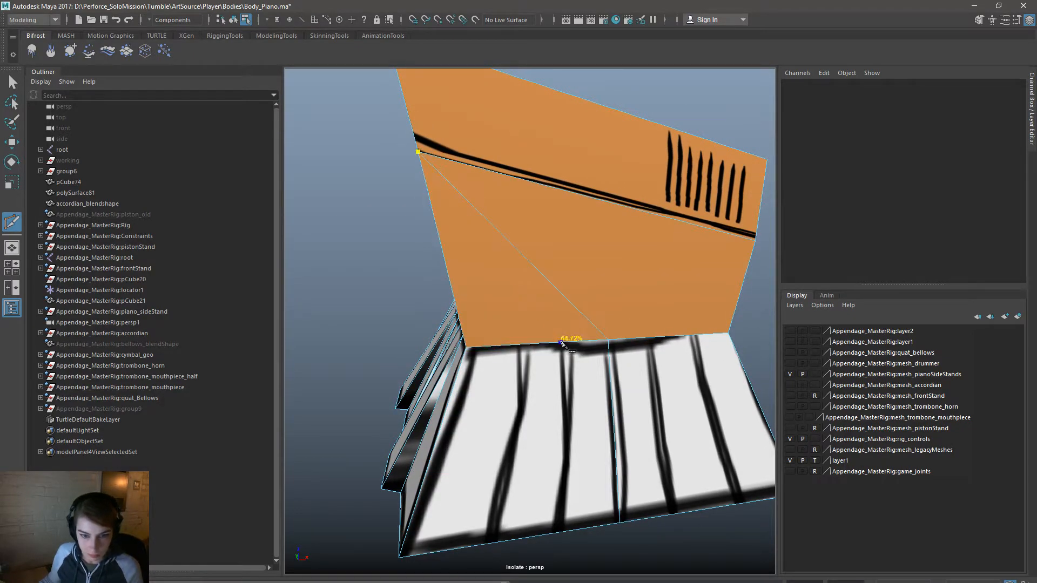
left_click(562, 533)
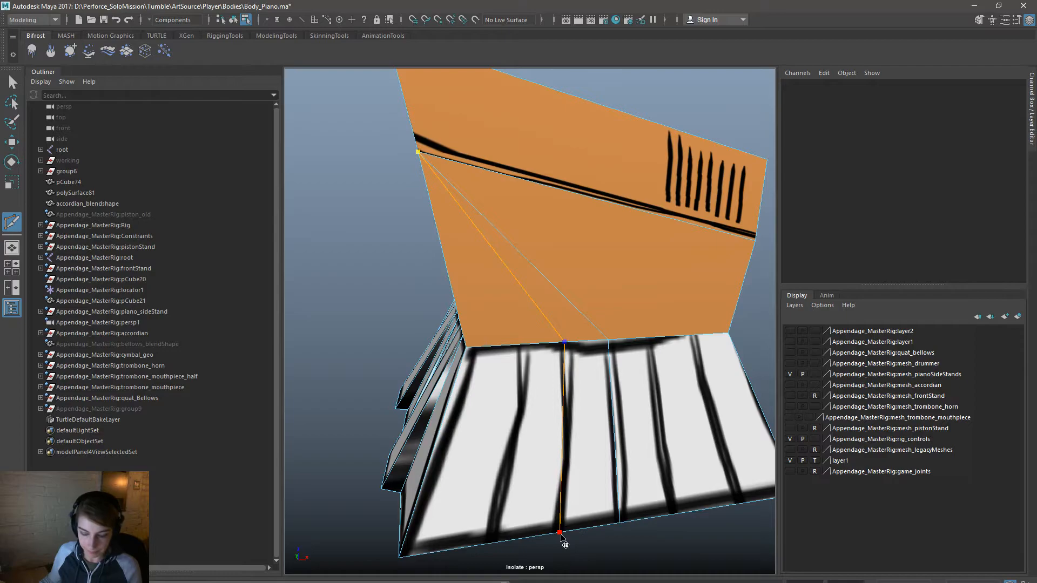
right_click(561, 535)
left_click(425, 156)
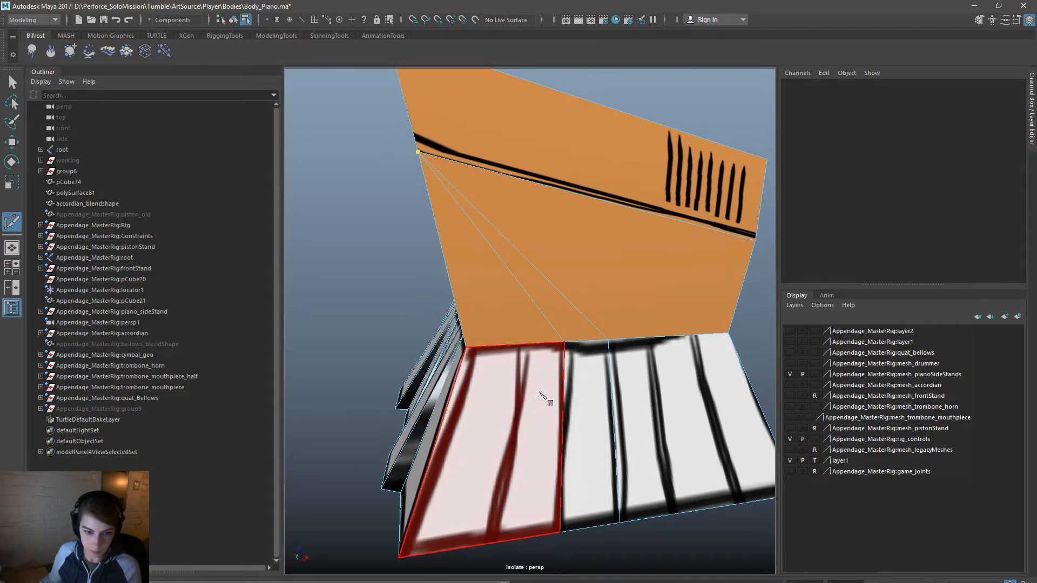
left_click(520, 344)
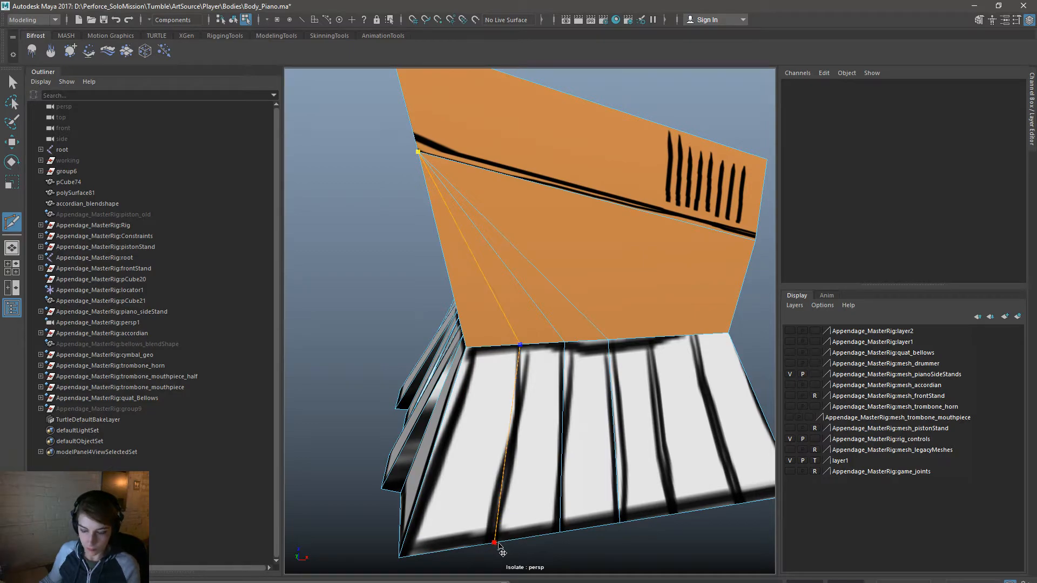
right_click(522, 516)
Step: Multi-Cut from the stripe's vent-side end through the seam and along the remaining two key lines to the keyboard's front edge
middle_click_drag(570, 490, 508, 505, "alt")
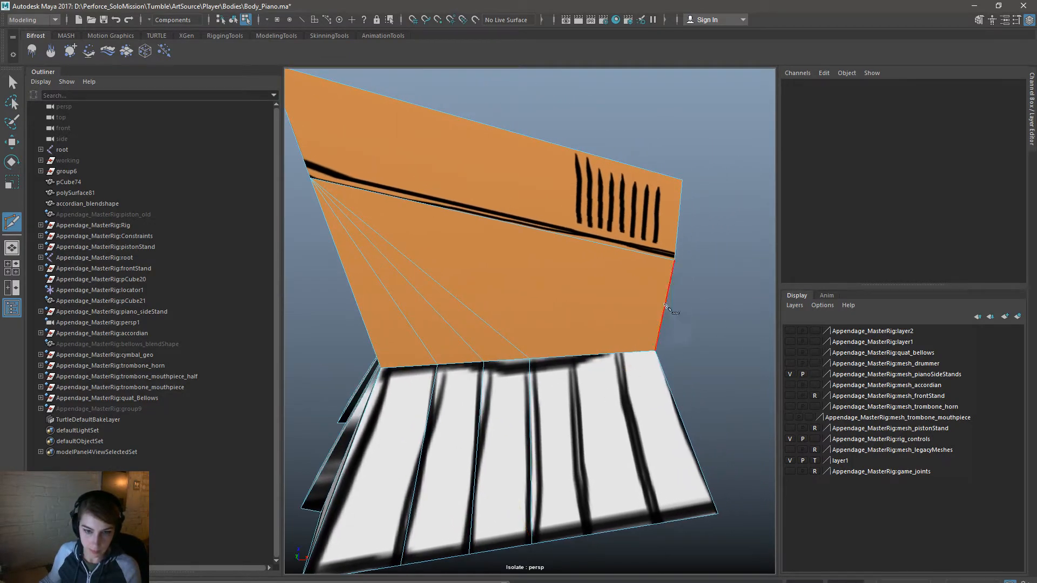
left_click(675, 261)
left_click(573, 357)
left_click(588, 535)
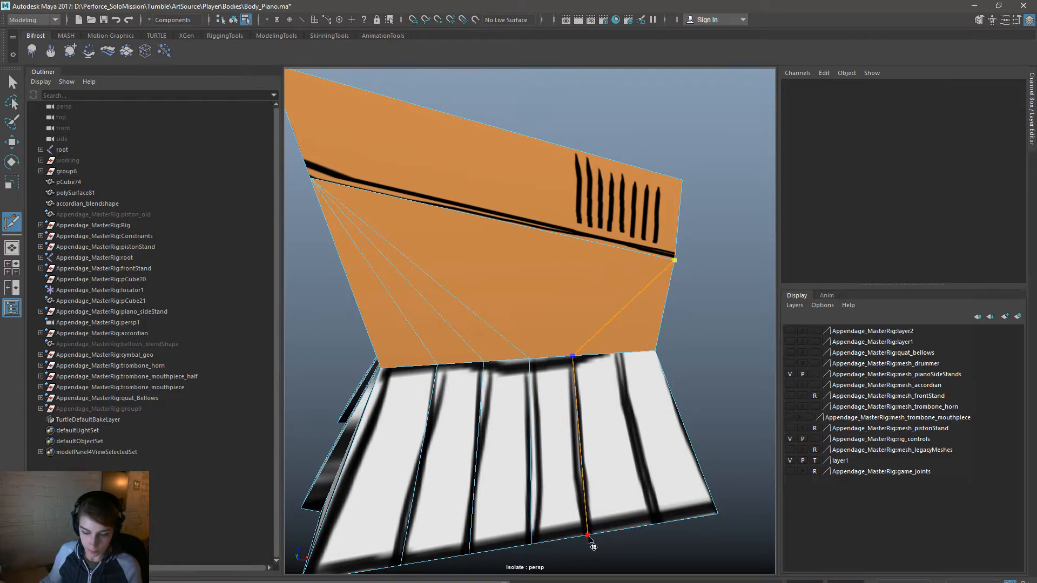
key("Return")
scroll(624, 454, "down", 1)
key("Return")
left_click(631, 319)
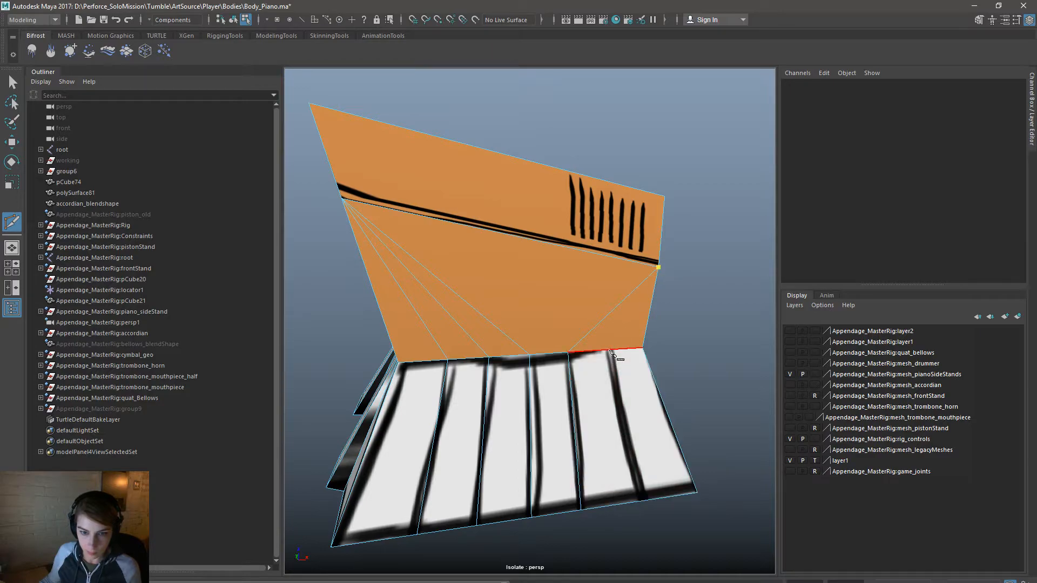
left_click(609, 351)
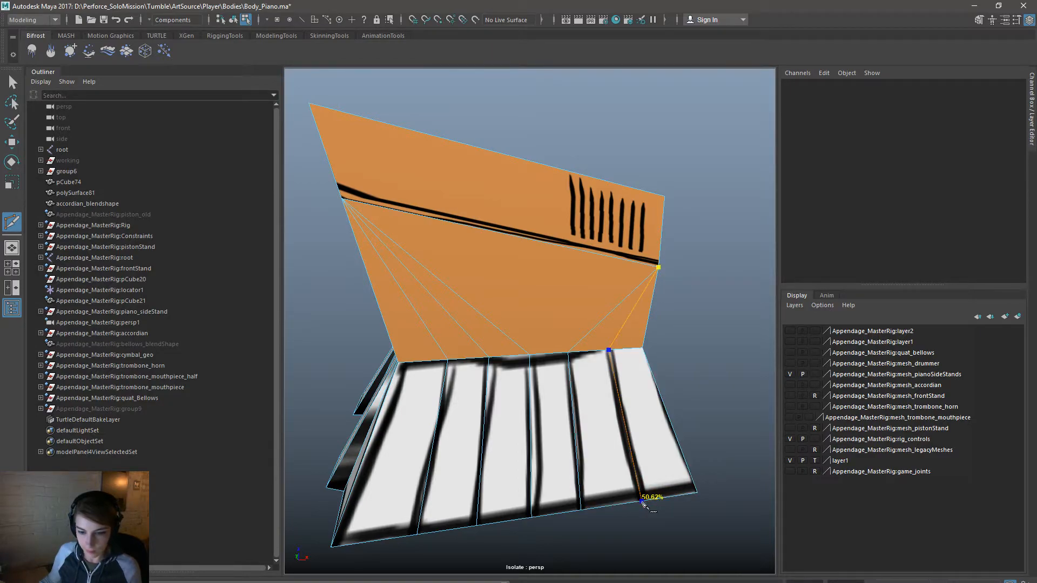
Step: Multi-Cut the underside from the inner corner across the keyboard's front lip to the front end of the first key line
left_click_drag(646, 505, 577, 402, "alt")
middle_click_drag(557, 366, 604, 564, "alt")
scroll(463, 357, "up", 3)
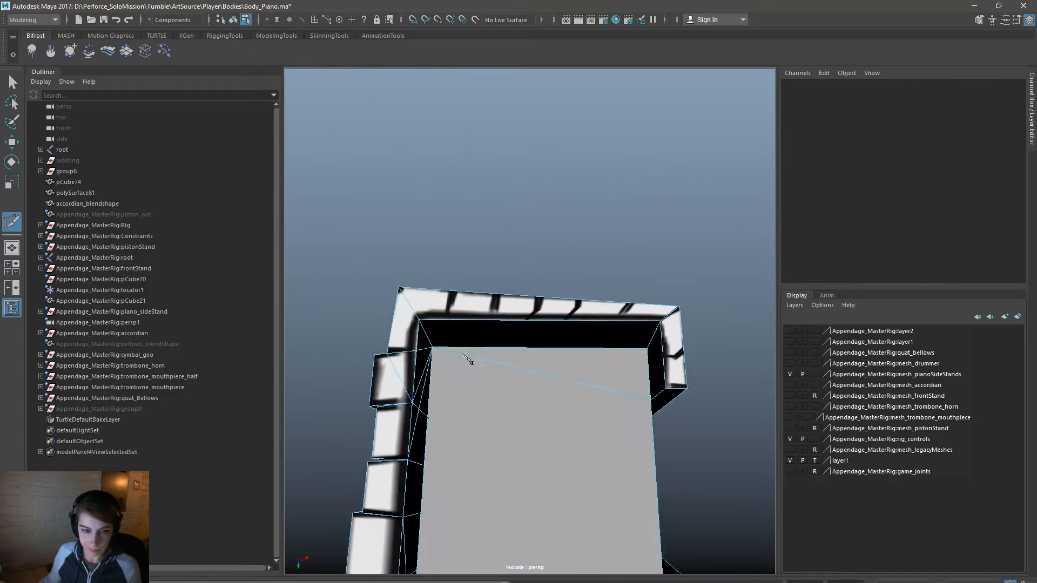
left_click(405, 356)
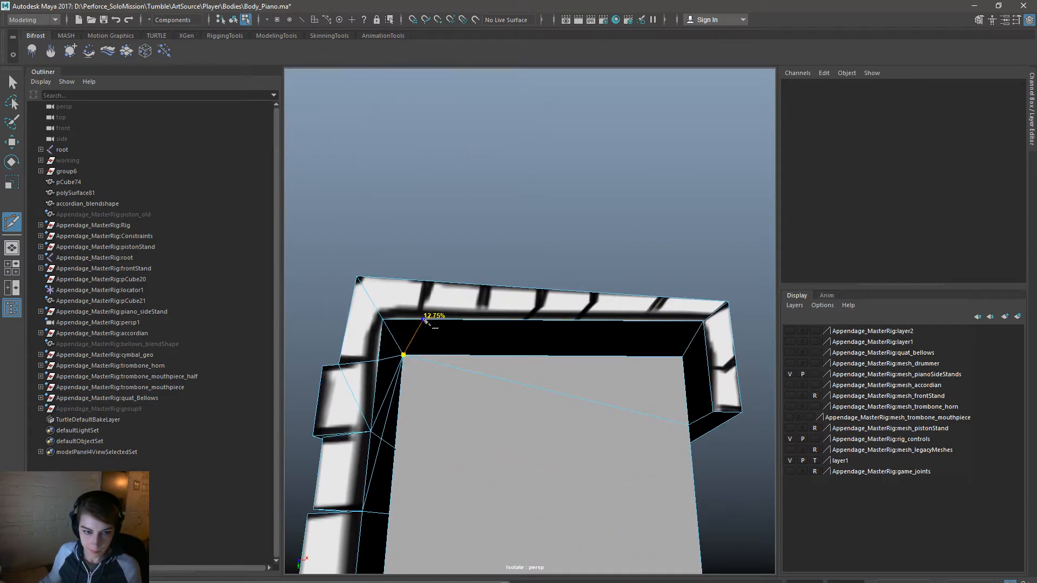
left_click_drag(425, 321, 438, 347, "alt")
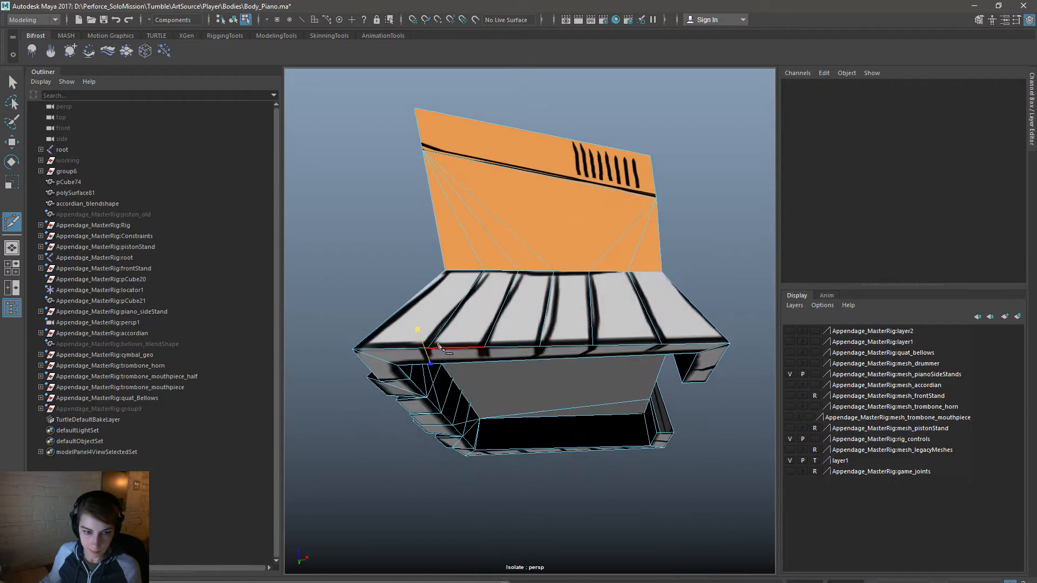
left_click(434, 352)
key("Return")
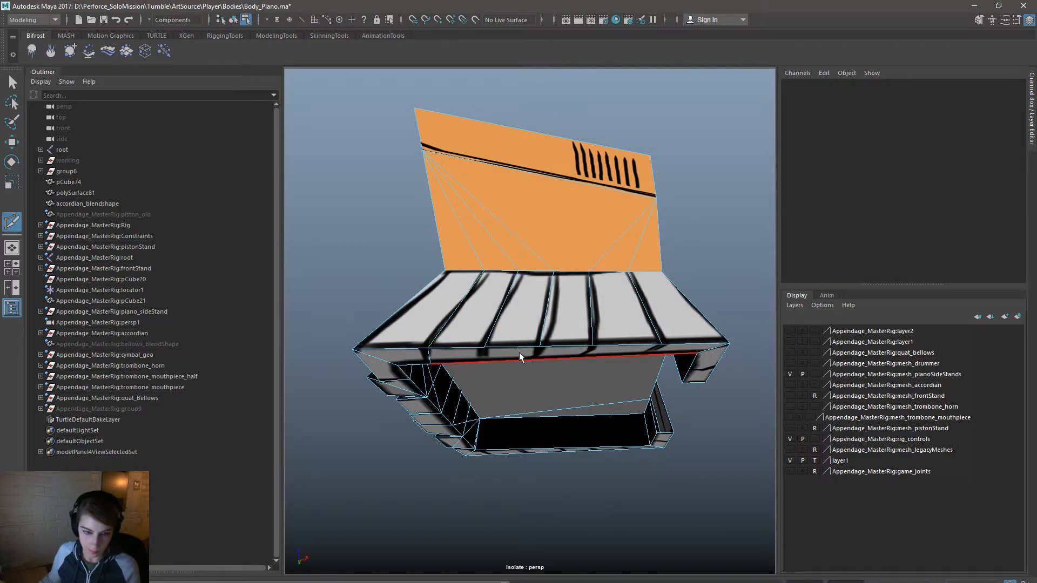
Step: Multi-Cut from the front ends of the second and third key lines across the lip to the same inner corner underneath
left_click_drag(484, 347, 528, 261, "alt")
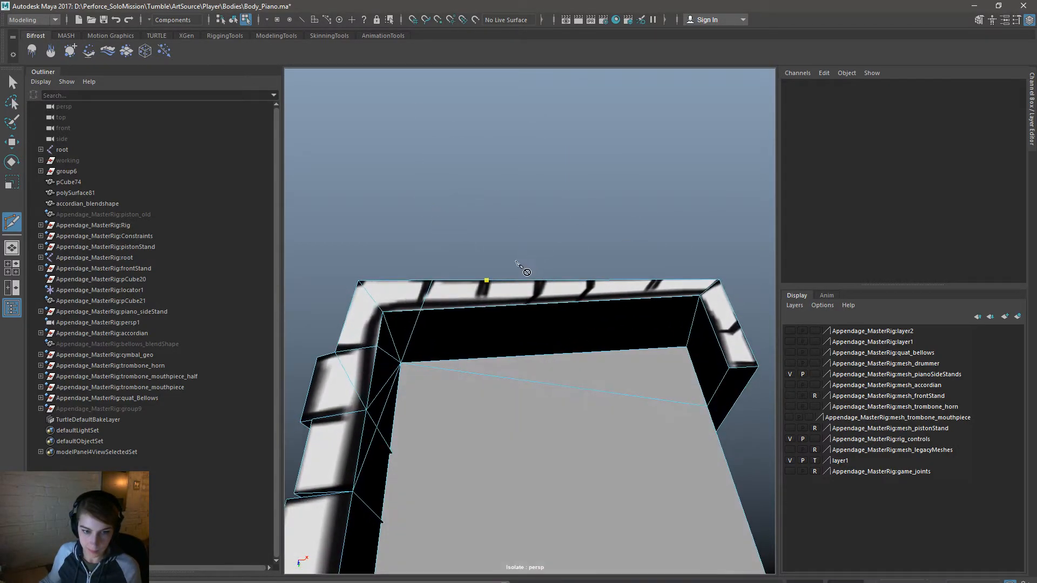
left_click(483, 307)
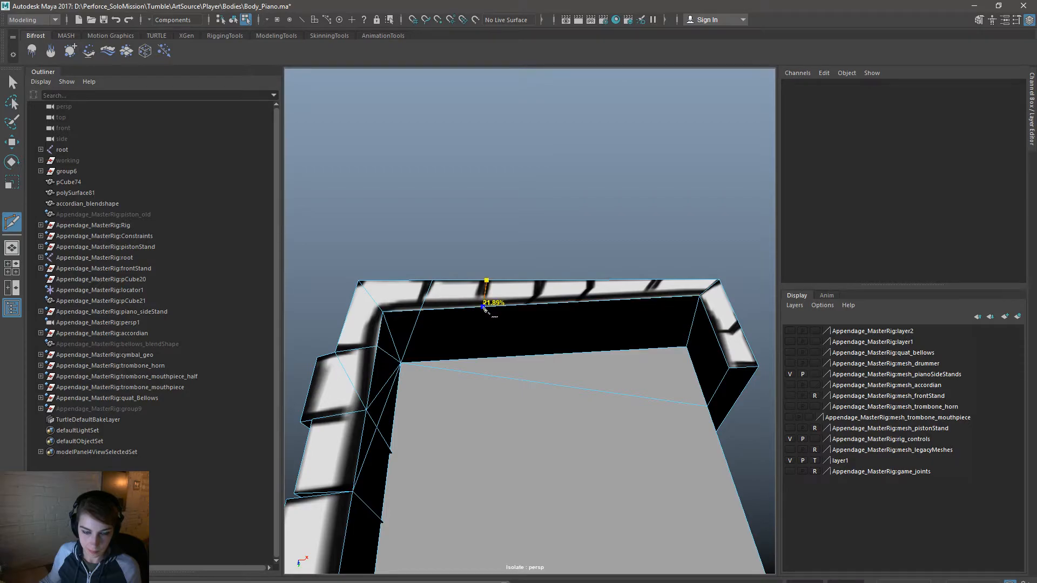
left_click(401, 365)
key("Return")
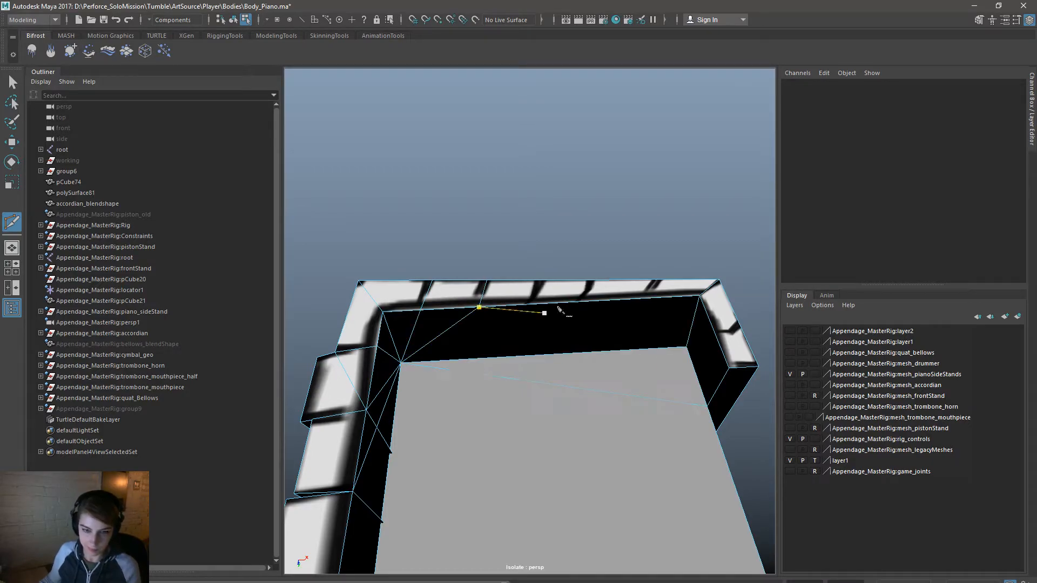
left_click(532, 306)
left_click_drag(534, 308, 572, 335, "alt")
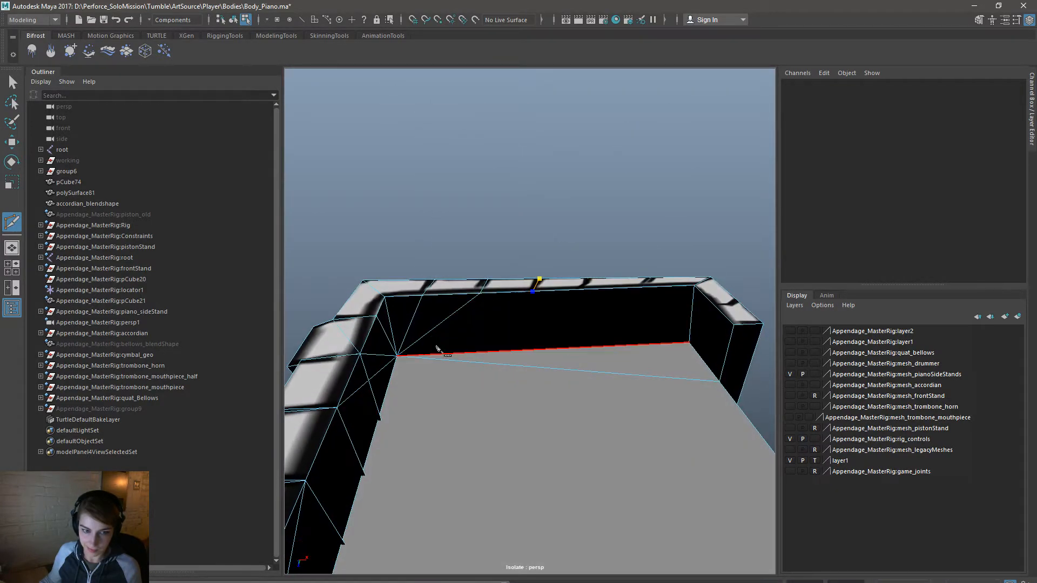
left_click(397, 357)
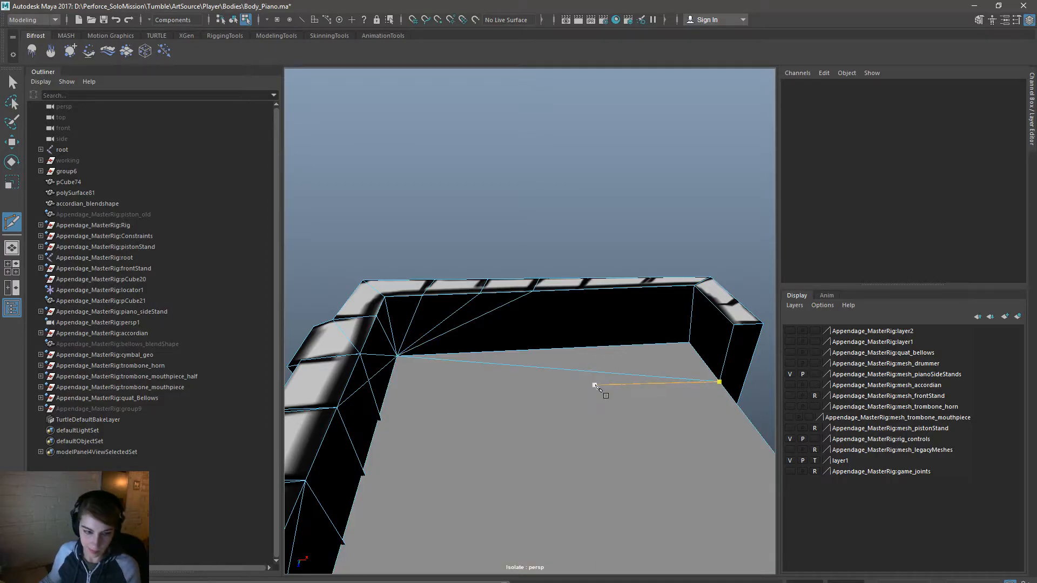
Step: Multi-Cut from the front end of the fourth key line across the lip to the opposite inner corner underneath
mouse_move(589, 386)
left_mouse_down("alt")
mouse_move(595, 449)
mouse_move(589, 395)
left_mouse_up("alt")
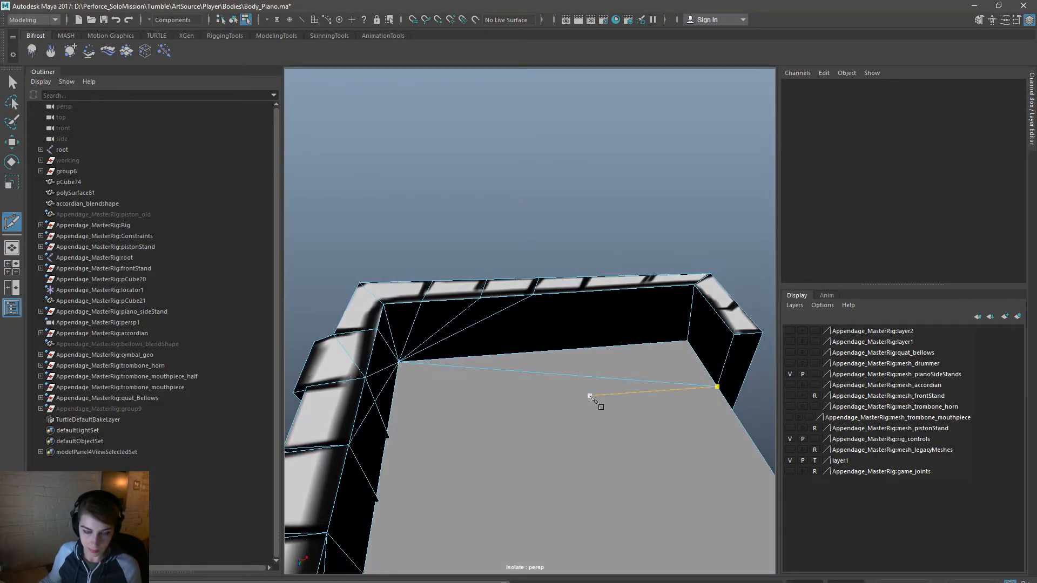
left_click(587, 281)
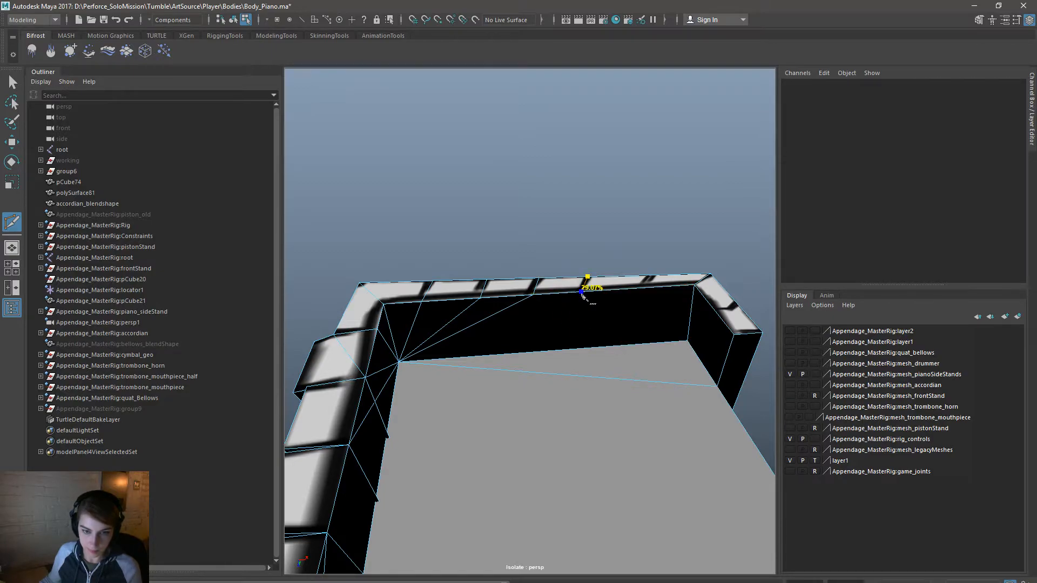
left_click(685, 342)
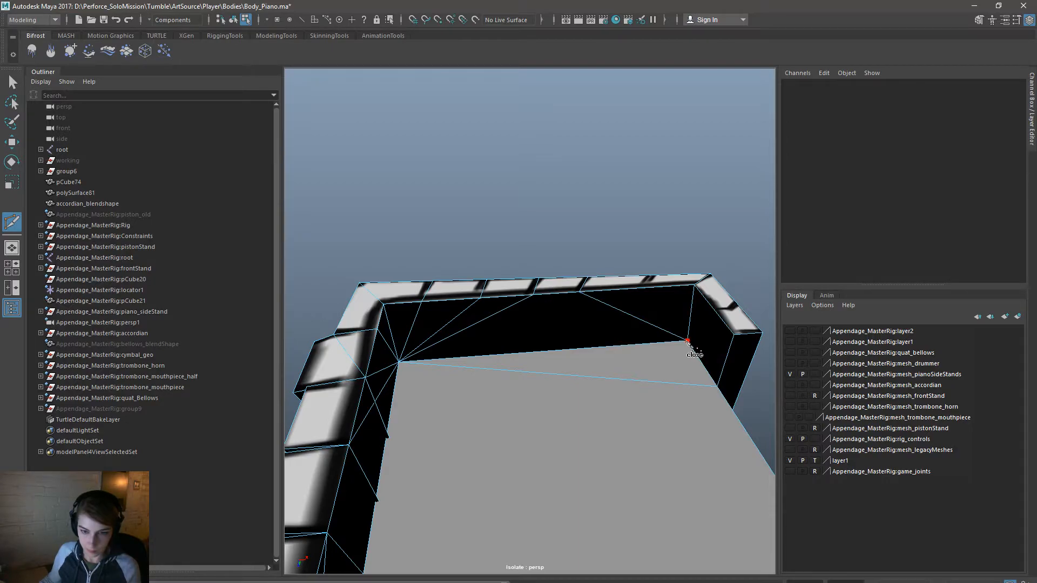
left_click_drag(651, 288, 655, 470, "alt")
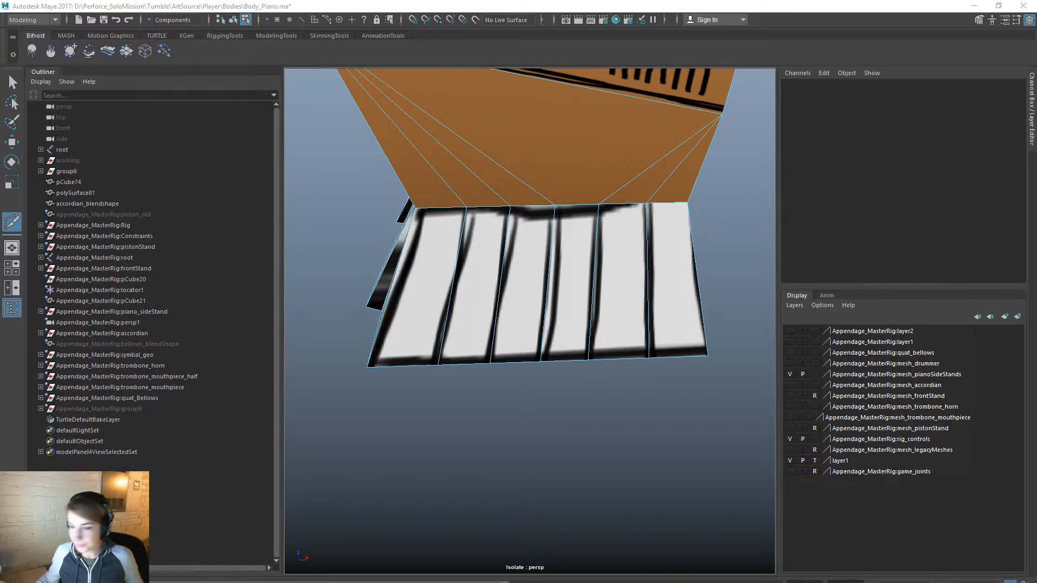
Step: Multi-Cut a second line close beside the first key line, from the seam over the front edge to the lip's lower edge
left_click_drag(465, 349, 486, 357, "alt")
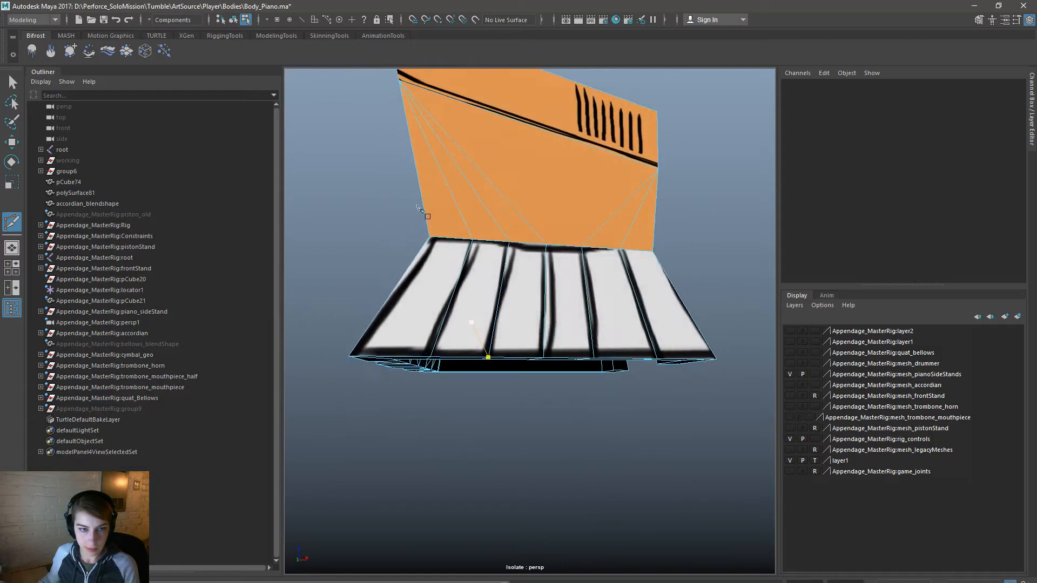
left_click(406, 93)
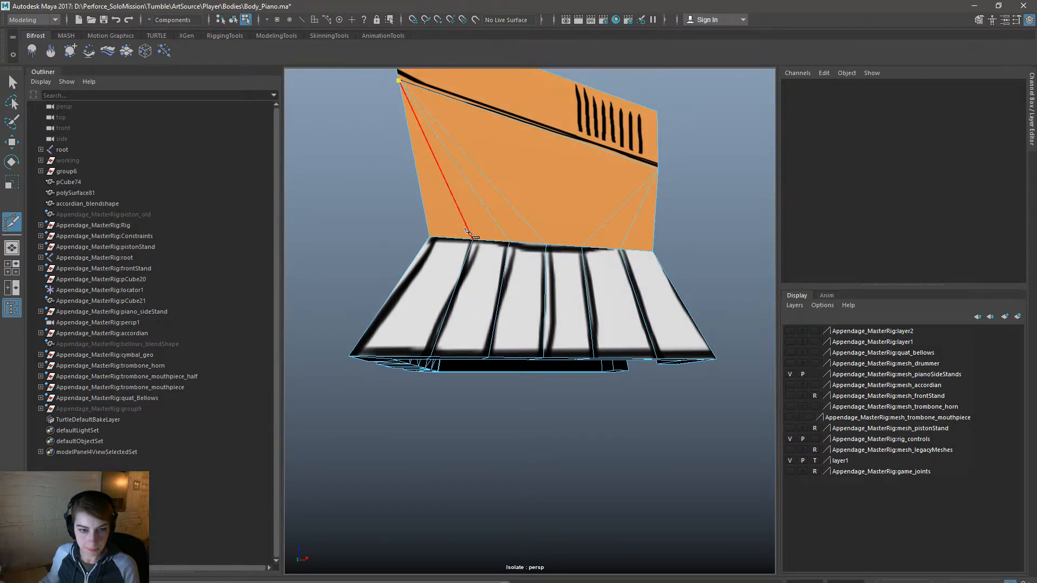
left_click_drag(467, 242, 623, 309, "alt")
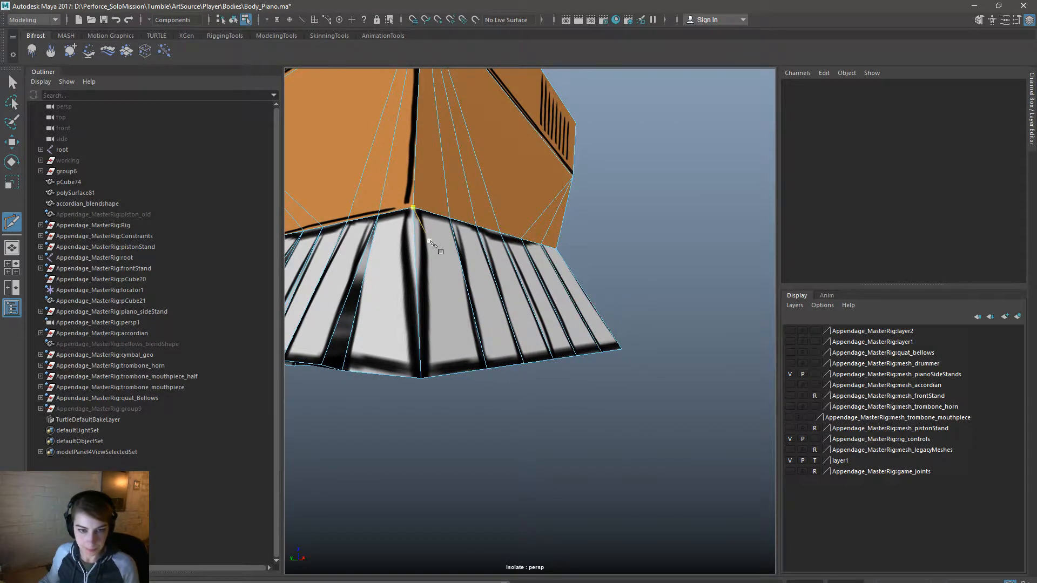
left_click(451, 218)
left_click_drag(594, 301, 541, 296, "alt")
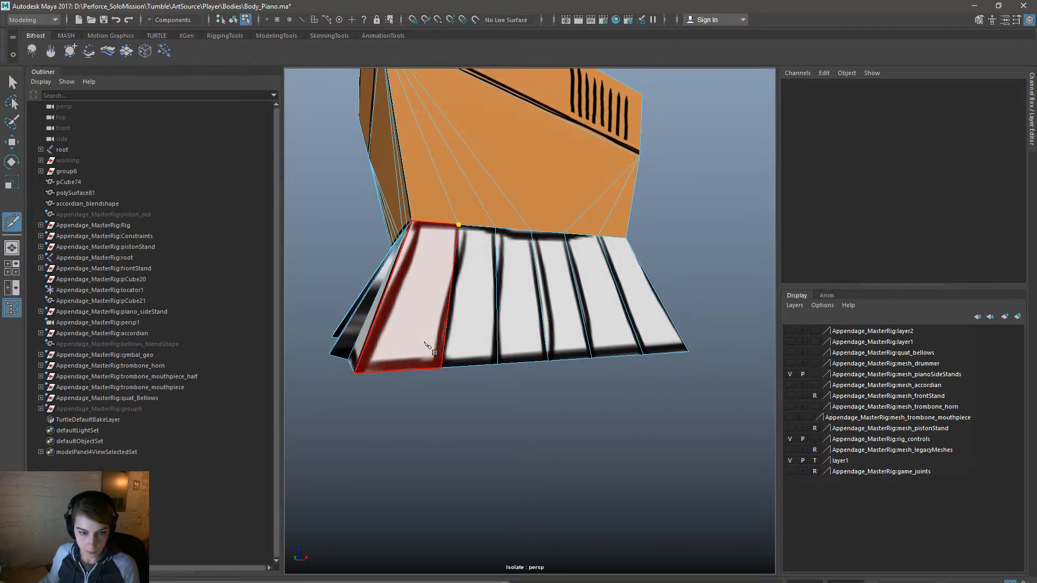
left_click(436, 370)
left_click_drag(477, 347, 474, 277, "alt")
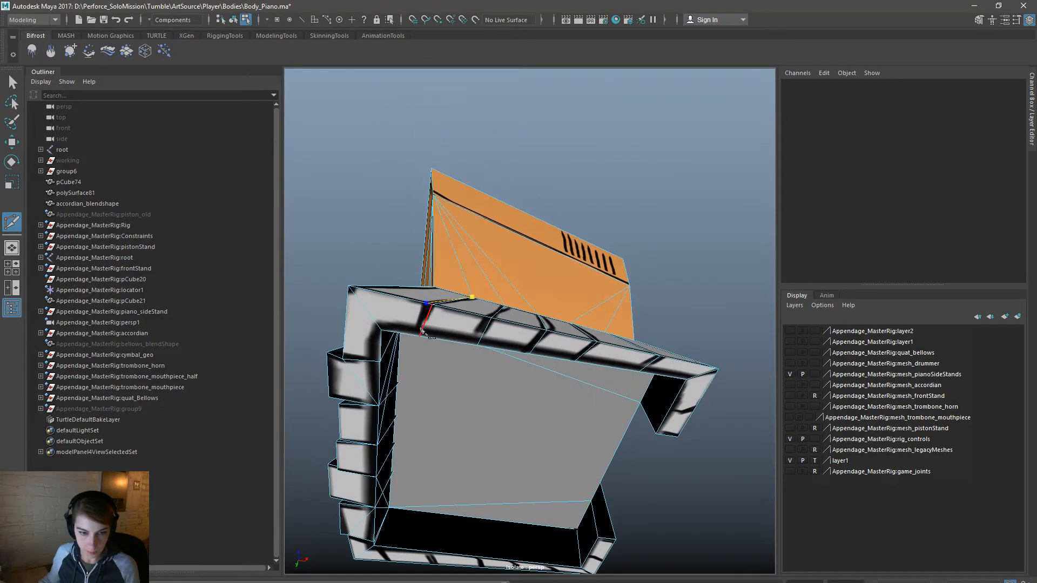
left_click_drag(425, 343, 465, 281, "alt")
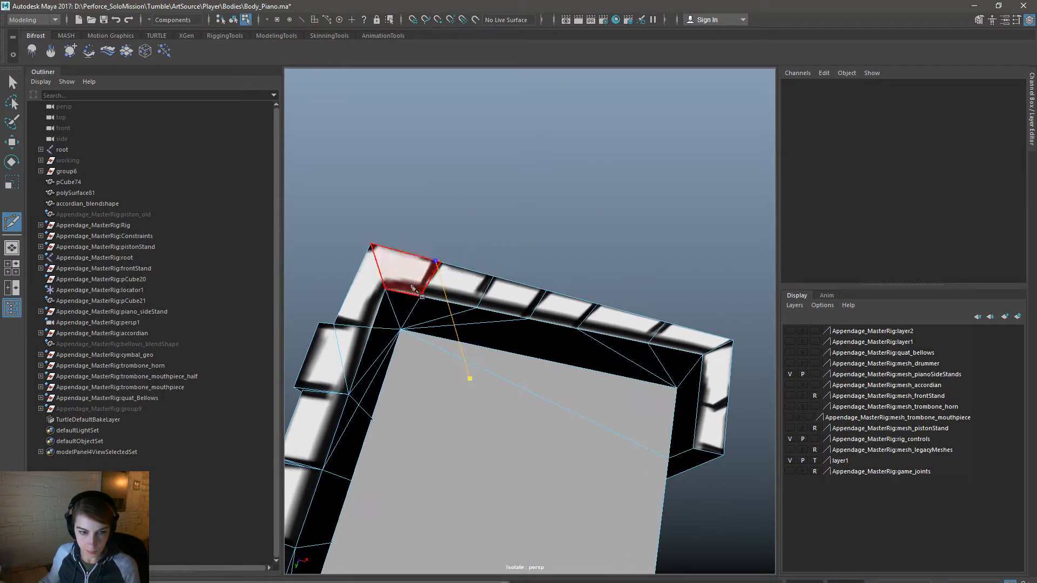
left_click(421, 296)
key("Return")
Step: Multi-Cut a second line beside the second key line, from the lip's lower edge over the front edge up to the seam
mouse_move(462, 351)
left_mouse_down("alt")
mouse_move(474, 352)
mouse_move(502, 303)
mouse_move(516, 306)
mouse_move(488, 358)
mouse_move(429, 325)
mouse_move(471, 323)
mouse_move(470, 367)
mouse_move(474, 350)
left_mouse_up("alt")
scroll(472, 341, "up", 2)
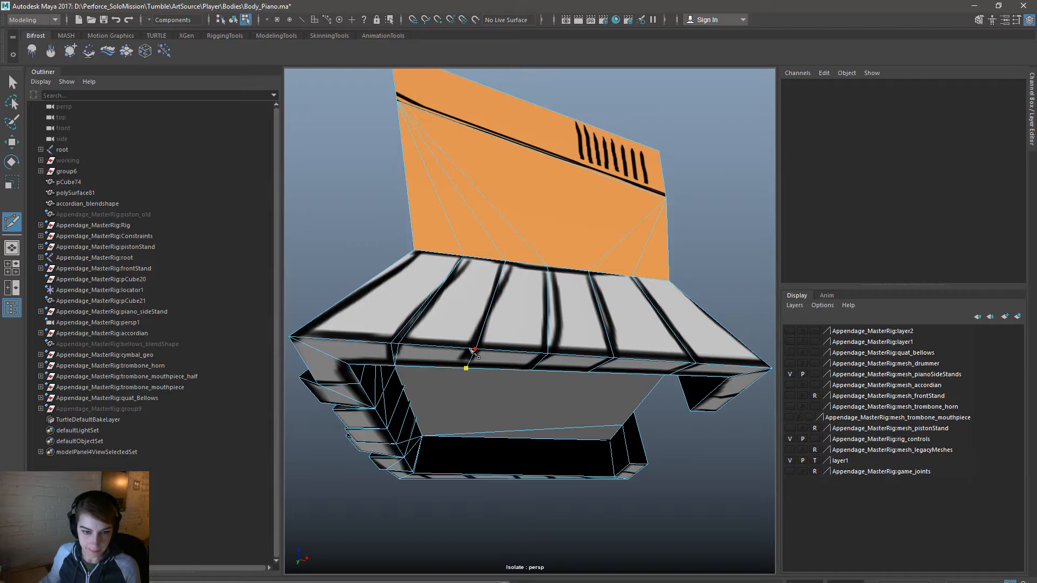
left_click(464, 349)
left_click_drag(493, 308, 519, 313, "alt")
left_click(497, 200)
key("Return")
left_click(591, 202)
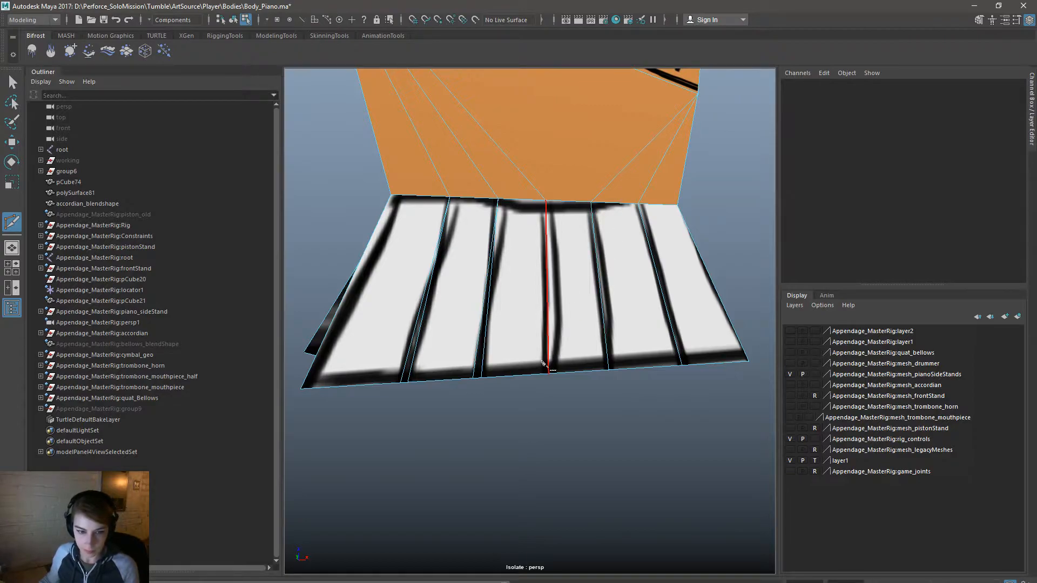
Step: Move the second key's front edge outward so the key protrudes from the keyboard's front
left_click_drag(556, 281, 449, 325, "alt")
key("w")
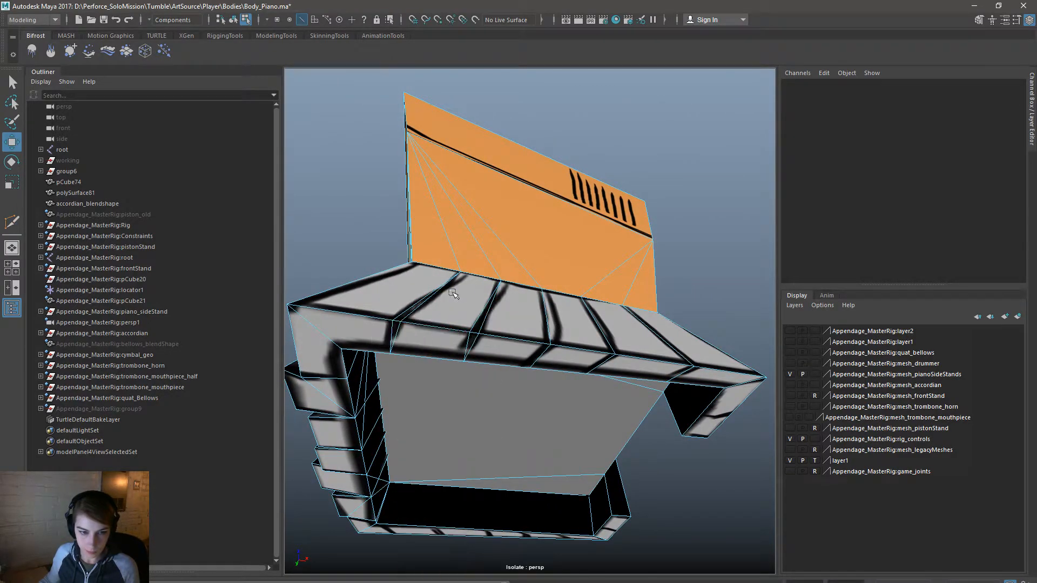
left_click(454, 327)
left_click_drag(439, 368, 438, 309, "alt")
left_click_drag(487, 274, 576, 321)
Step: Multi-Cut a second line beside the third key line, from the seam over the front edge to the lip's lower edge
key("y")
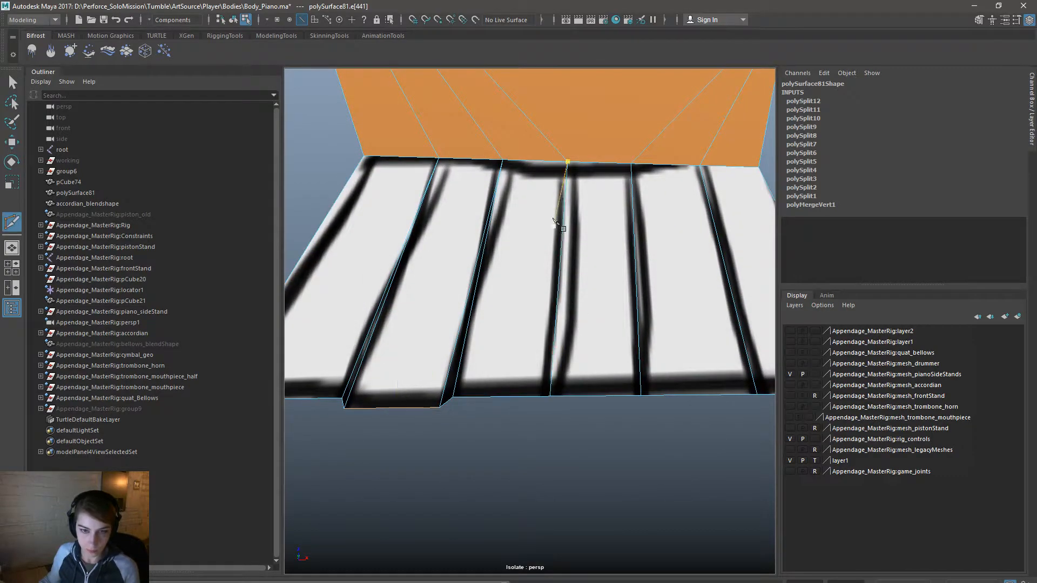
left_click(567, 185)
left_click_drag(562, 398, 560, 398)
left_click_drag(561, 397, 589, 284, "alt")
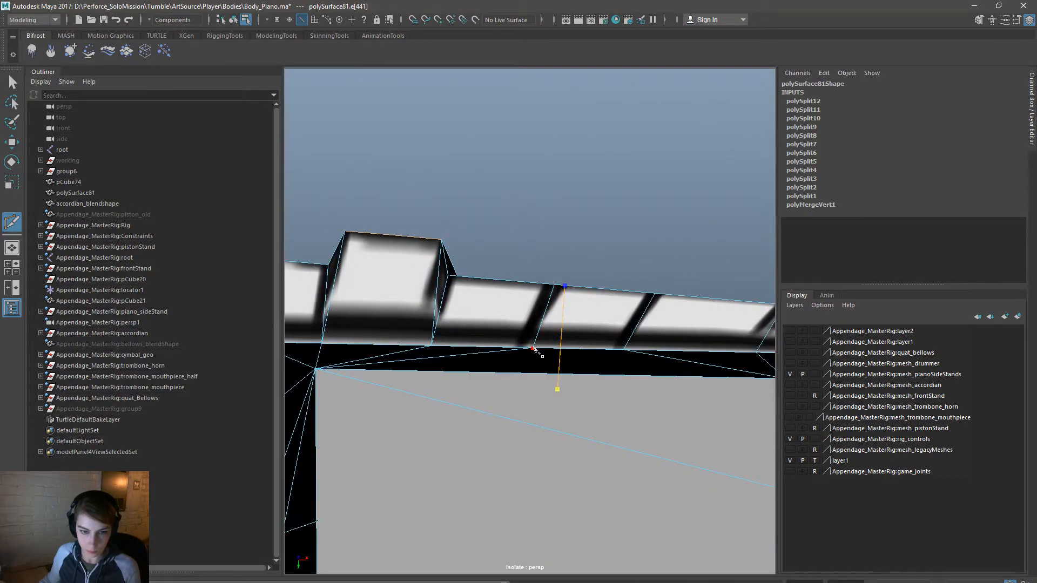
key("Return")
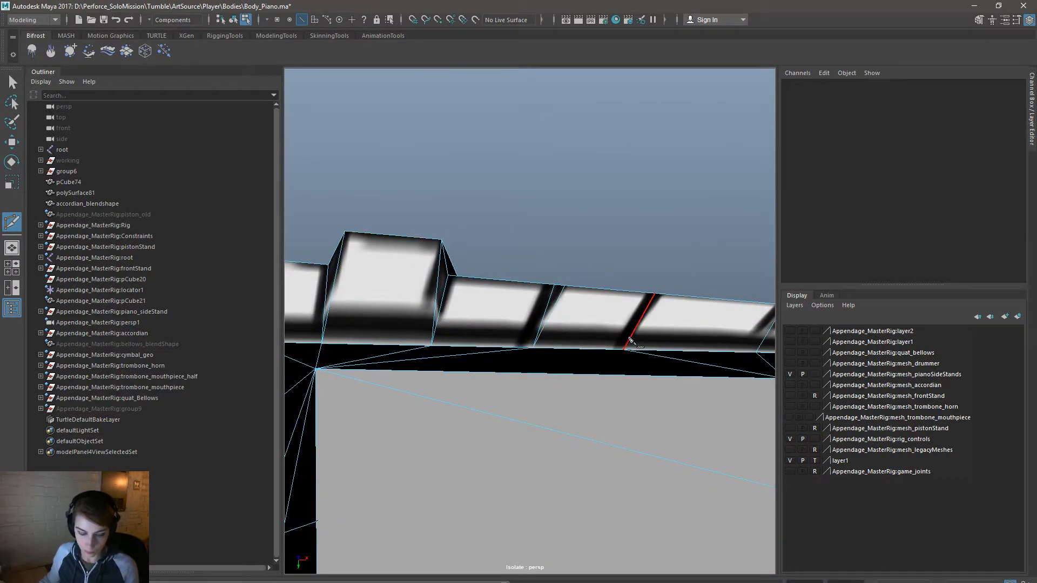
Step: Multi-Cut a second line beside the fourth key line, from the lip's lower edge over the front edge up to the seam
left_click(635, 314)
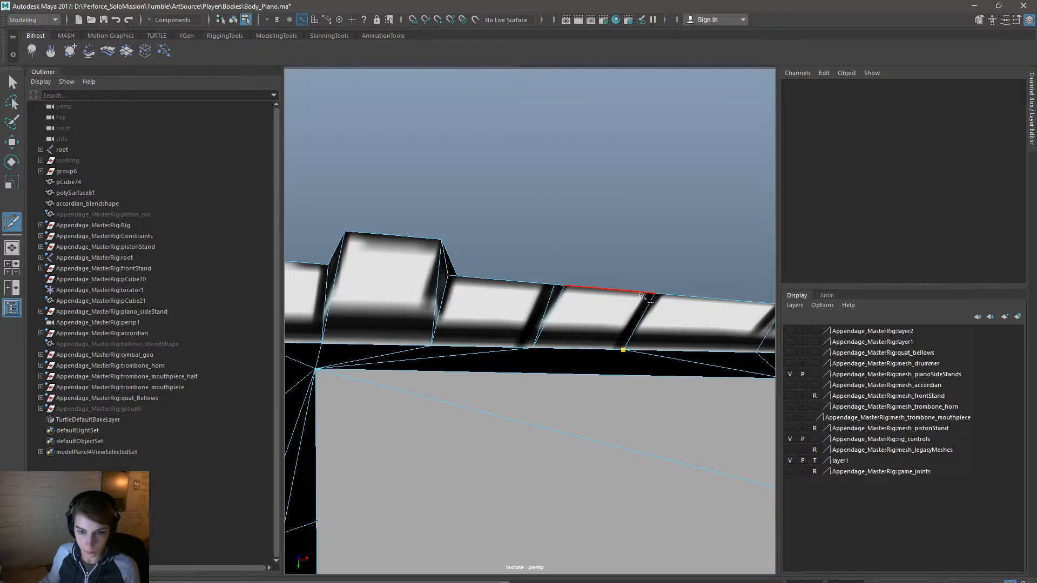
left_click(647, 294)
left_click_drag(686, 329, 660, 432, "alt")
left_click(649, 159)
key("Return")
Step: Multi-Cut a second line beside the fifth key line, from the seam over the front edge to the lip's lower edge
left_click(723, 157)
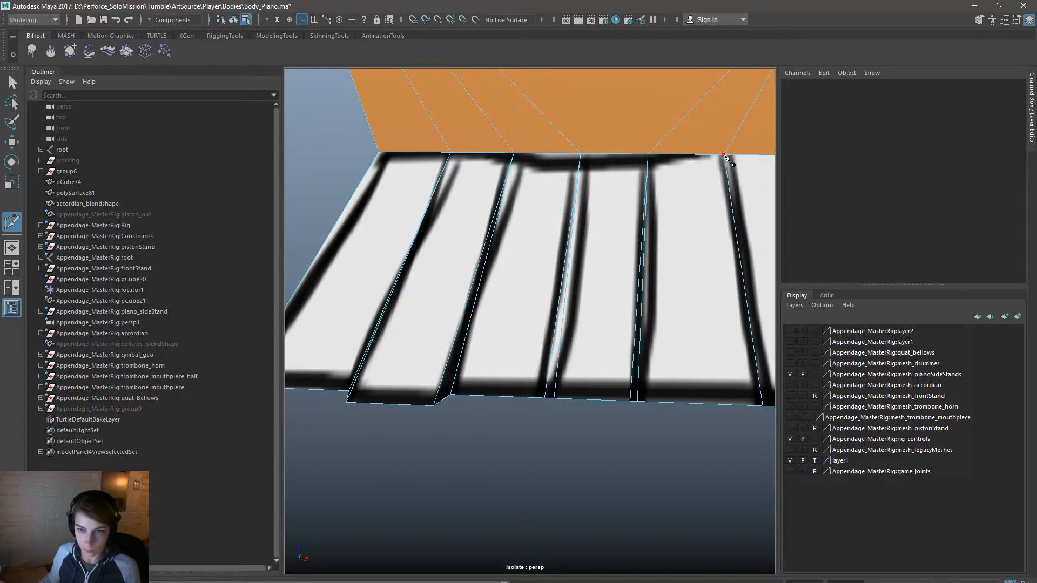
left_click_drag(711, 248, 629, 340, "alt")
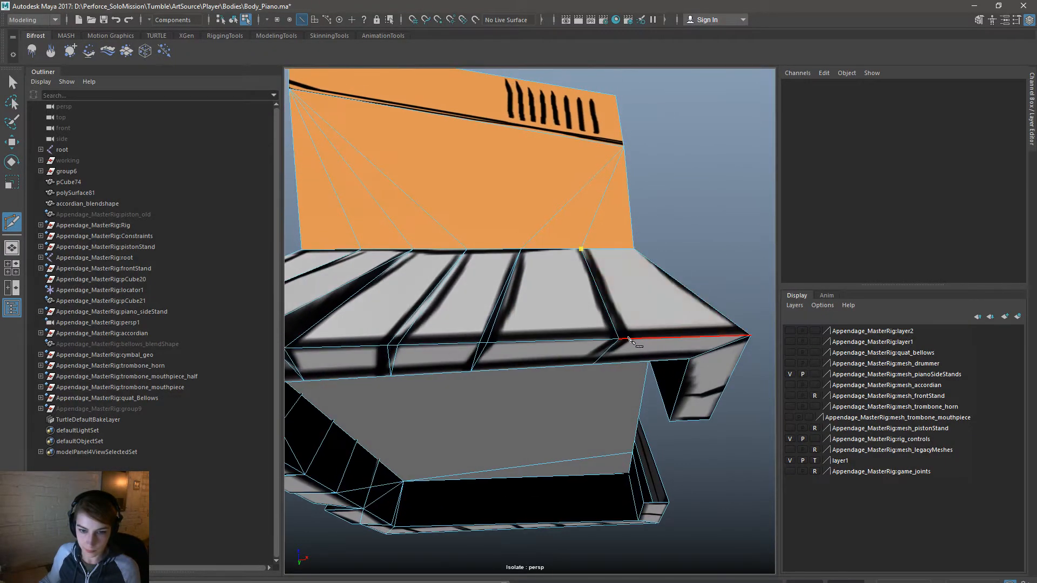
left_click(627, 339)
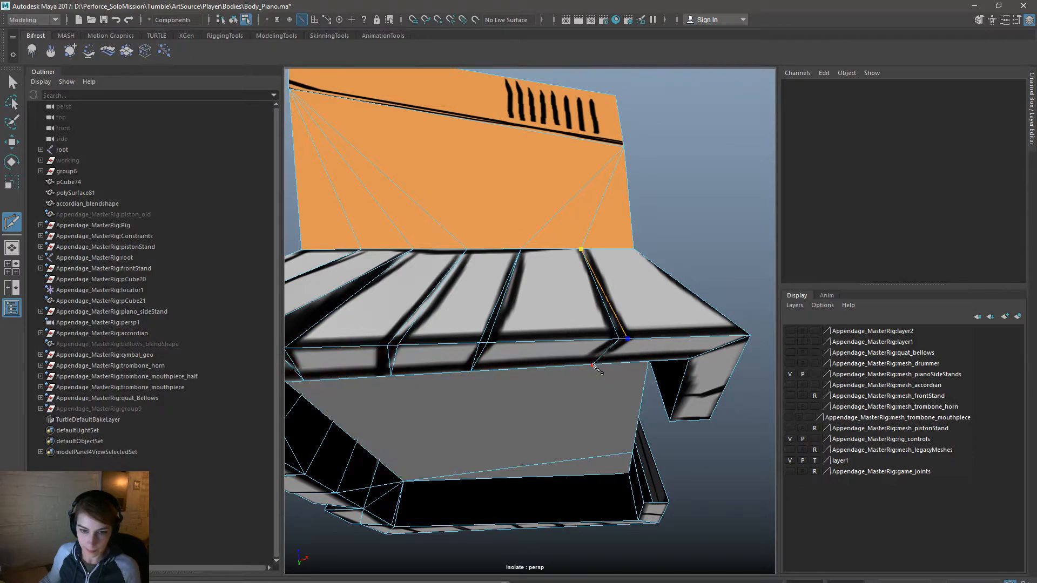
left_click_drag(594, 366, 580, 410, "alt")
left_click(594, 337)
right_click(757, 348)
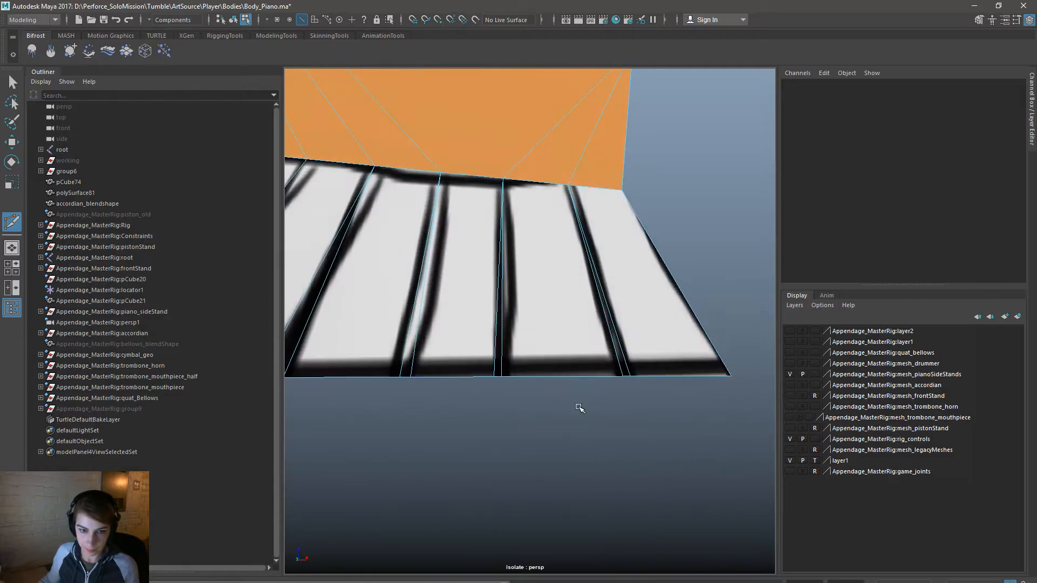
Step: Select the fifth key's front edge and move it outward so the key protrudes from the keyboard
key("w")
right_click(562, 314)
right_click_drag(562, 313, 563, 281)
left_click(556, 373)
scroll(600, 330, "down", 5)
left_click_drag(599, 329, 553, 268, "alt")
left_click_drag(545, 355, 548, 339)
left_click_drag(582, 308, 594, 307)
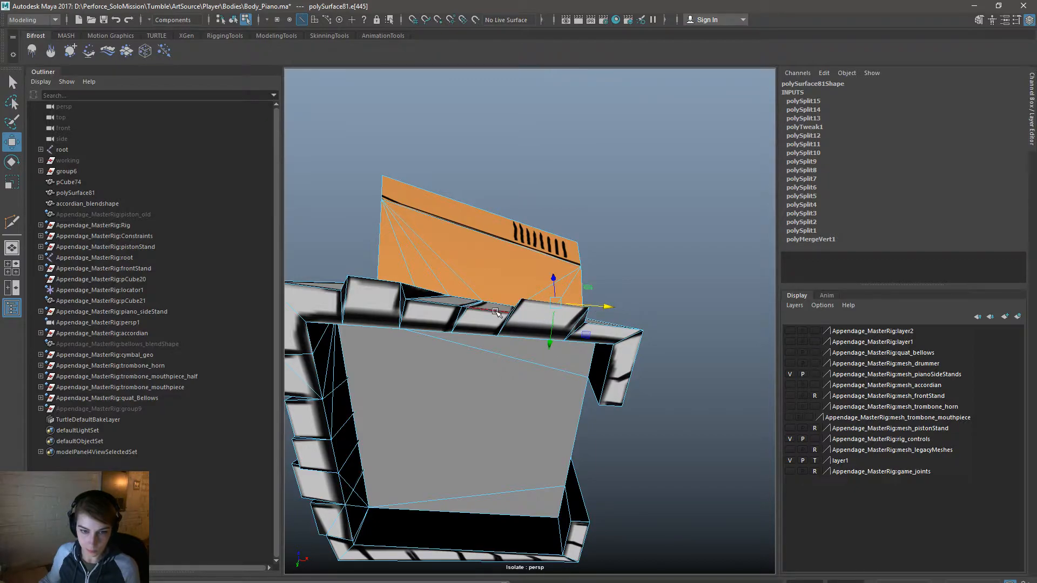
Step: Select the fourth key's front edge and move it to offset the key from its neighbours
left_click_drag(489, 333, 521, 354, "alt")
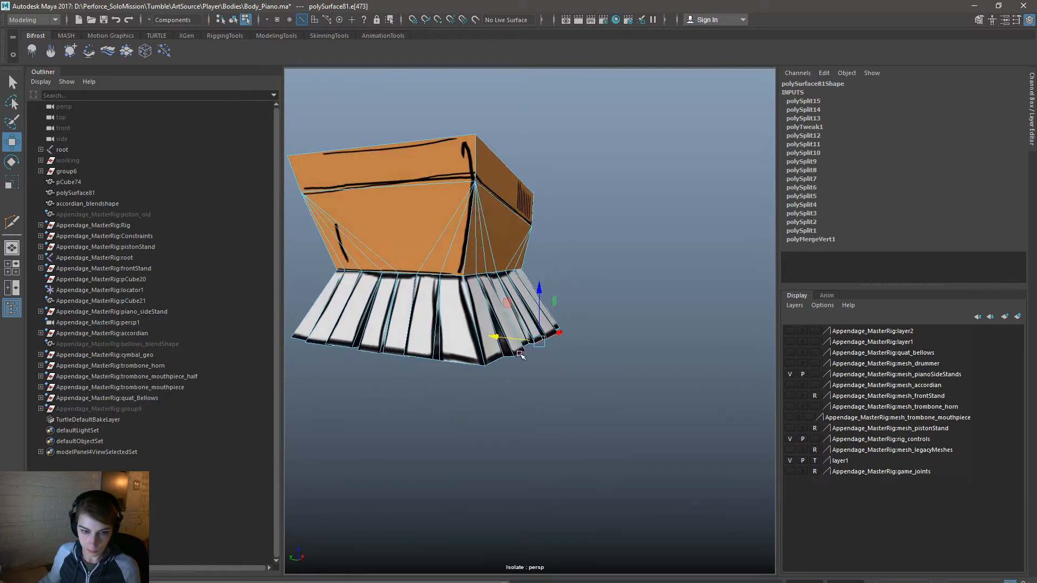
left_click_drag(615, 350, 547, 350, "alt")
left_click(548, 334)
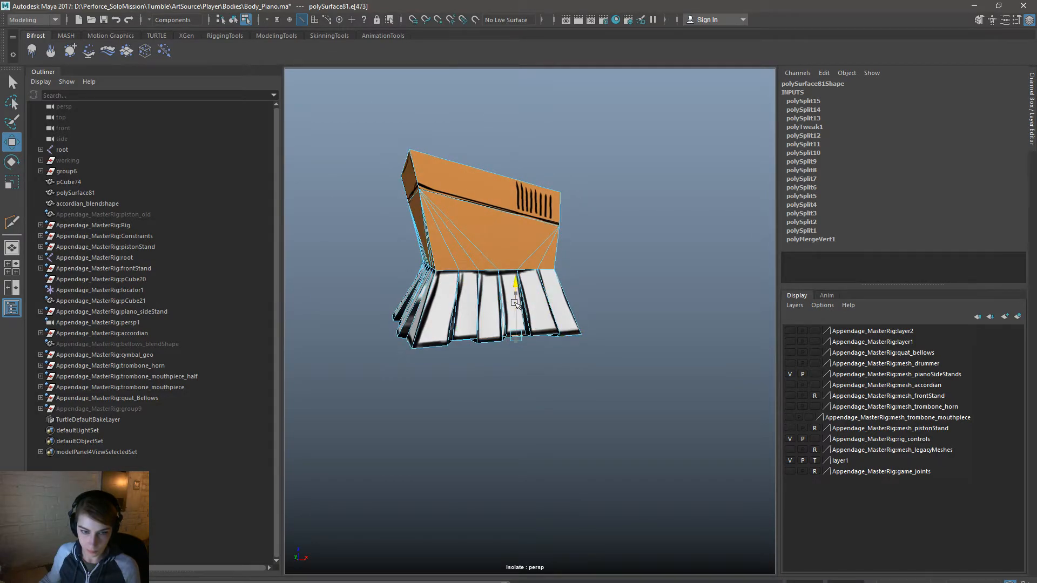
left_click_drag(593, 338, 551, 381, "alt")
right_click_drag(551, 381, 633, 387, "alt")
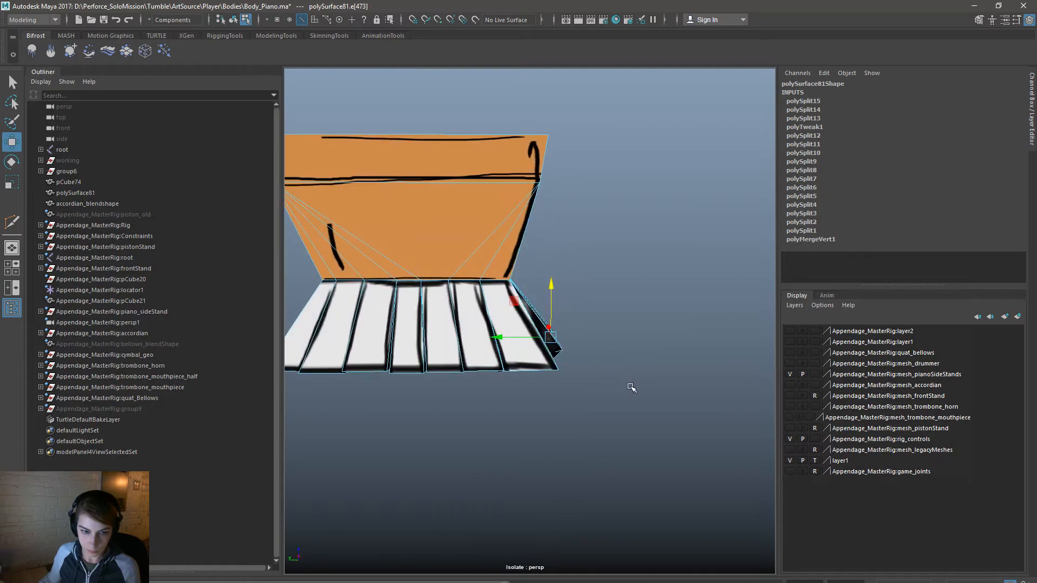
Step: Switch to vertex selection and shift the lip's lower vertex between the fourth and fifth keys along the edge
left_click(493, 372)
left_click_drag(492, 372, 517, 279, "alt")
left_click_drag(488, 217, 458, 413, "alt")
left_click(406, 184)
right_click_drag(613, 432, 523, 386, "alt")
left_click_drag(524, 386, 463, 280, "alt")
key("F8")
left_click(596, 281)
right_click_drag(463, 280, 492, 307, "alt")
left_click(518, 310)
left_click(499, 329)
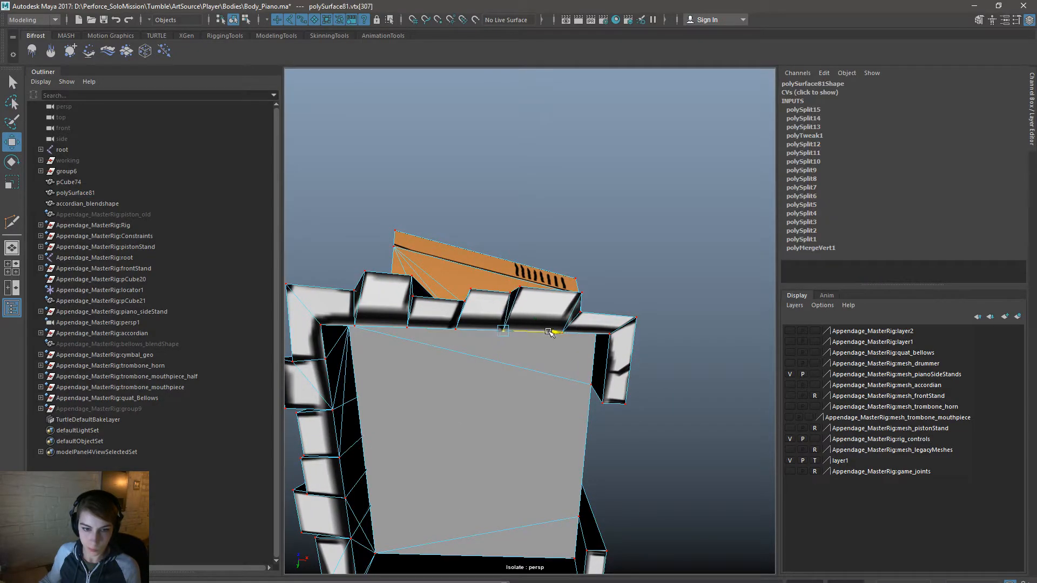
Step: Adjust the position of the fourth key's two front vertices
left_click_drag(570, 324, 507, 283, "alt")
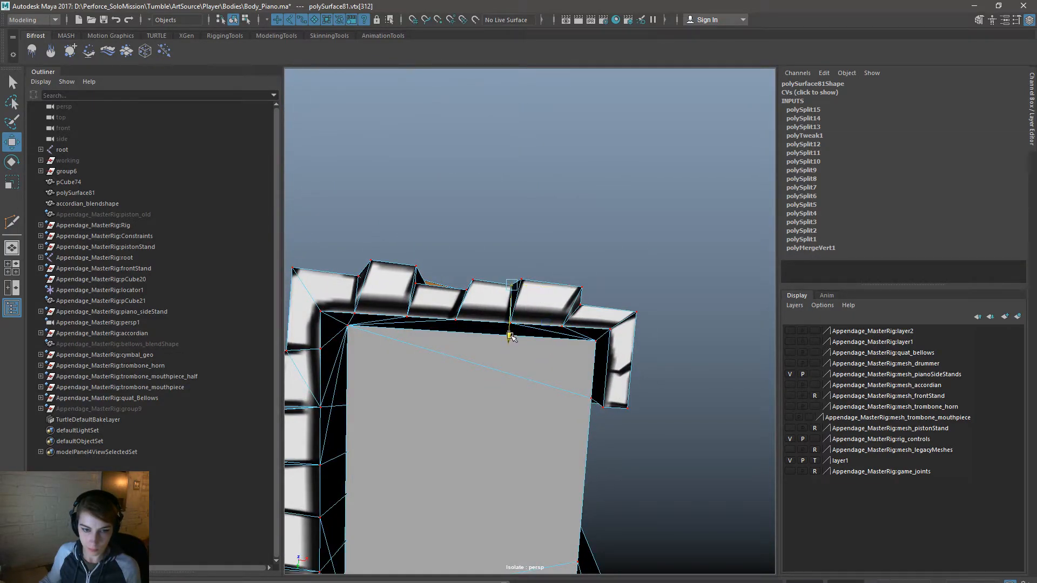
key("Left")
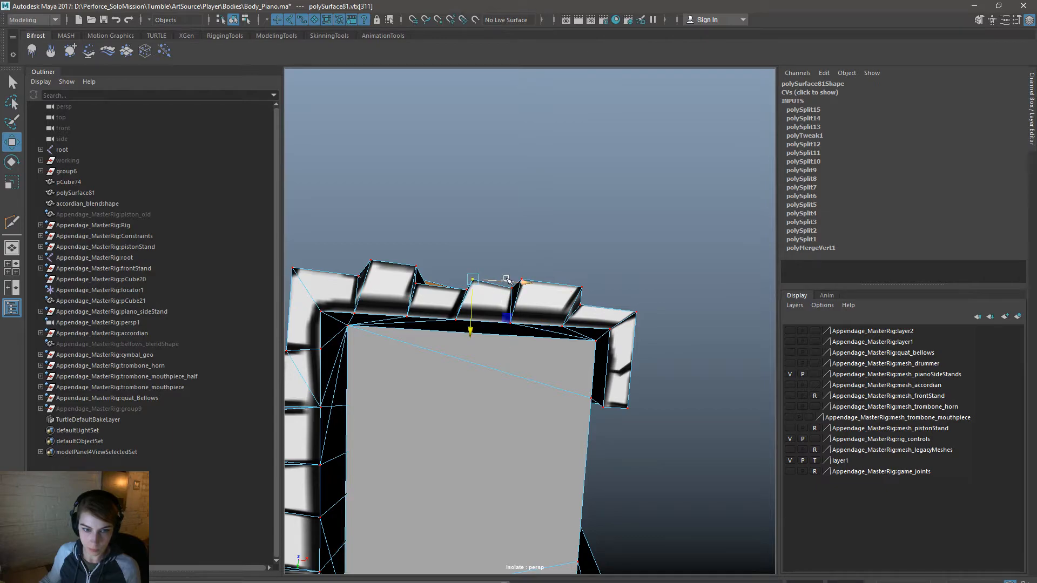
left_click_drag(486, 277, 485, 234, "alt")
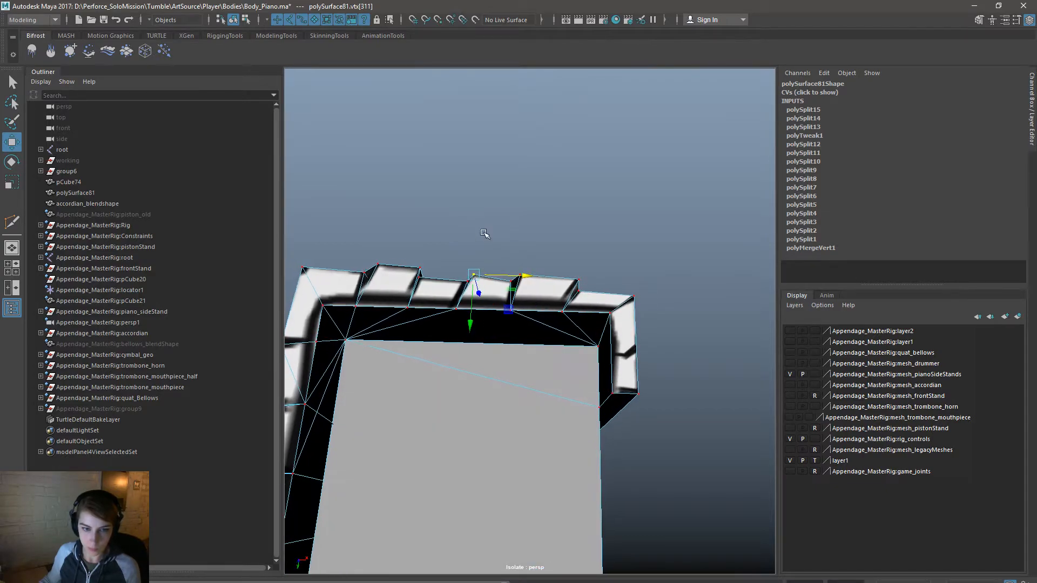
left_click_drag(474, 282, 472, 408)
right_click_drag(488, 364, 561, 257)
Step: Multi-Cut the adjacent side from the stripe's vent-side corner through the seam and along the key line to the front edge
key("f")
left_click_drag(652, 312, 626, 321, "alt")
scroll(560, 328, "up", 3)
left_click_drag(560, 328, 629, 334, "alt")
left_click(583, 285)
key("y")
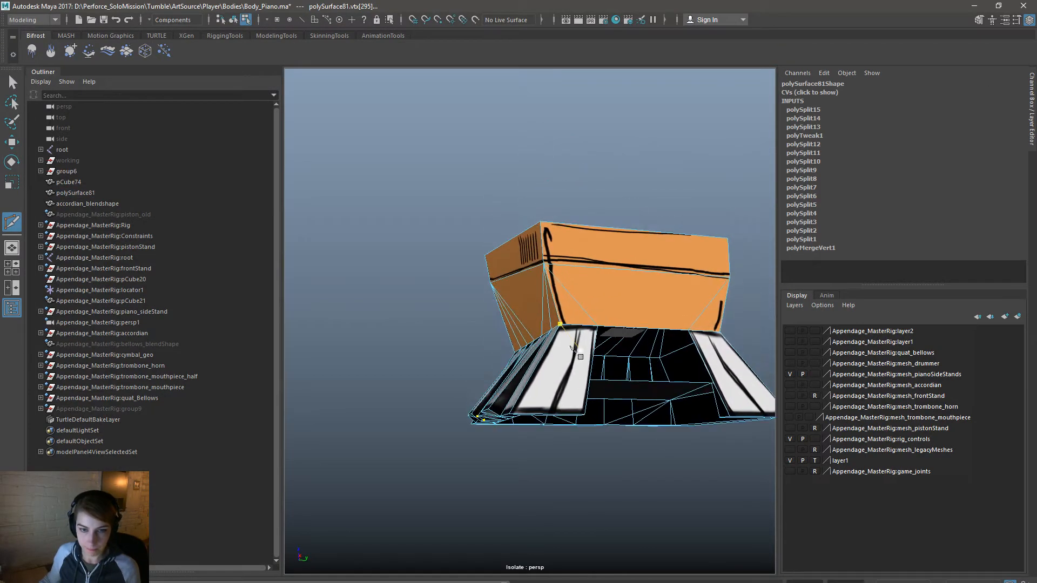
scroll(548, 246, "up", 3)
left_click(549, 243)
left_click(597, 328)
left_click(559, 456)
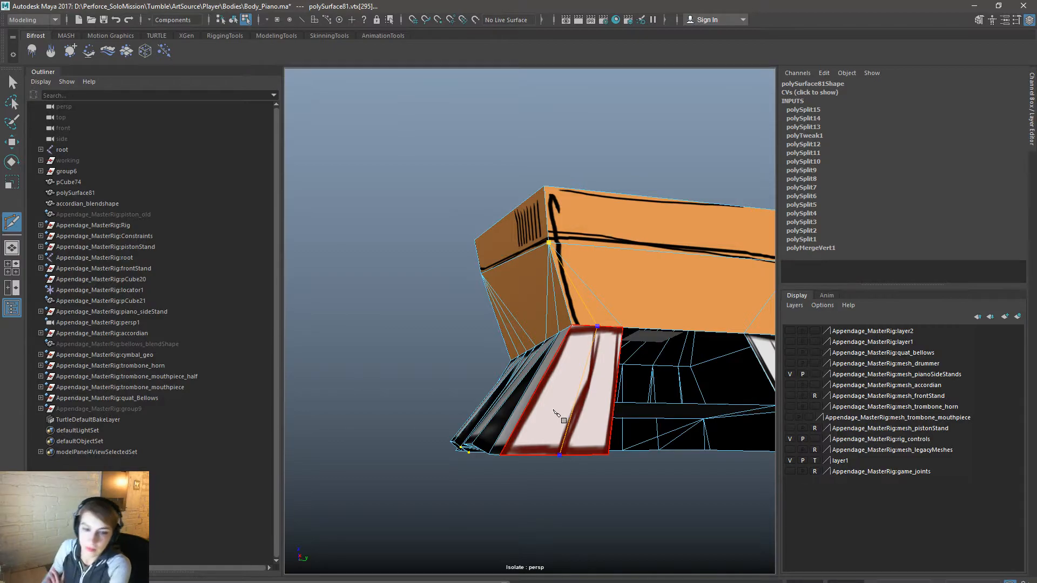
Step: Continue that cut across the short key section's front lip to the lip's lower edge
left_click_drag(459, 415, 671, 303, "alt")
left_click_drag(594, 238, 588, 212, "alt")
left_click(580, 204)
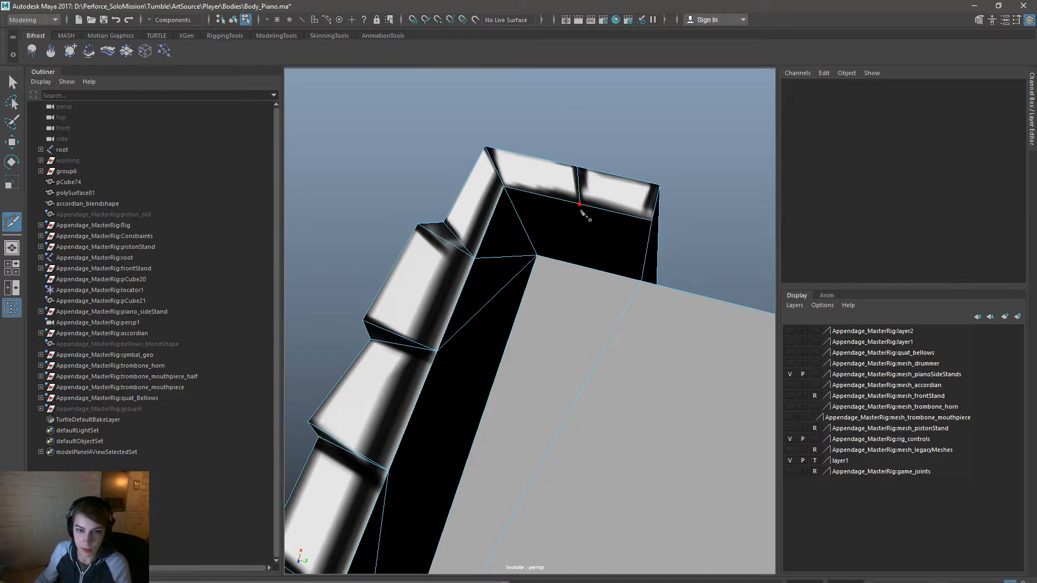
left_click_drag(605, 246, 609, 346, "alt")
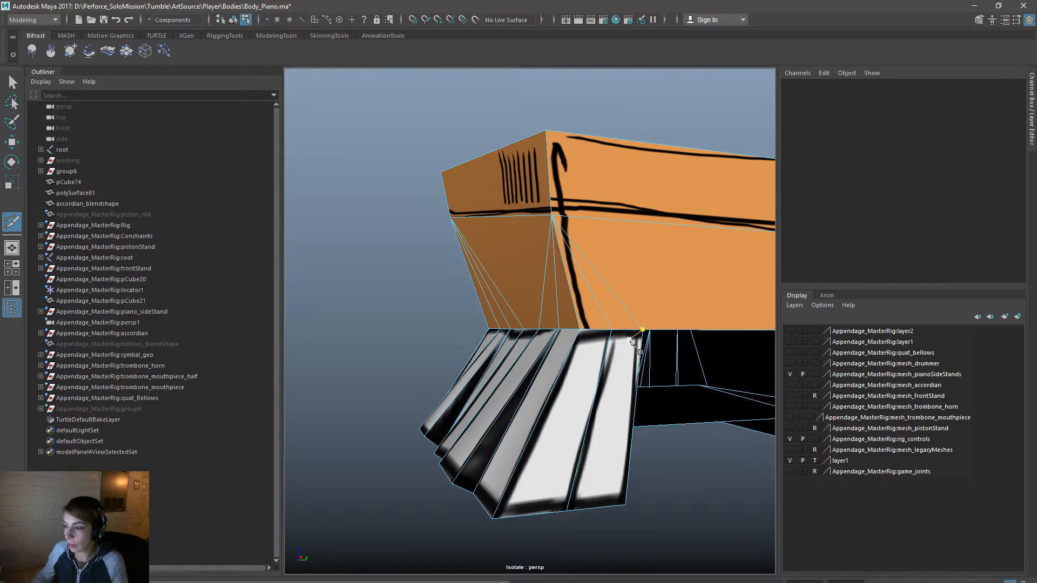
Step: Multi-Cut the short key section along its key line from the seam to the front edge and down the lip to its lower edge
left_click_drag(591, 423, 609, 397, "alt")
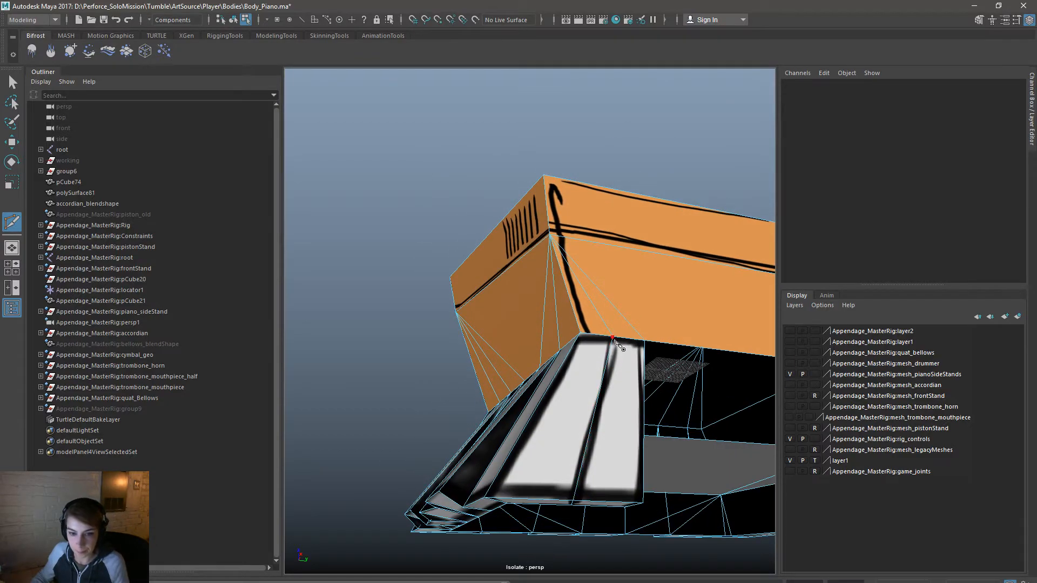
left_click(580, 503)
left_click_drag(580, 503, 589, 413, "alt")
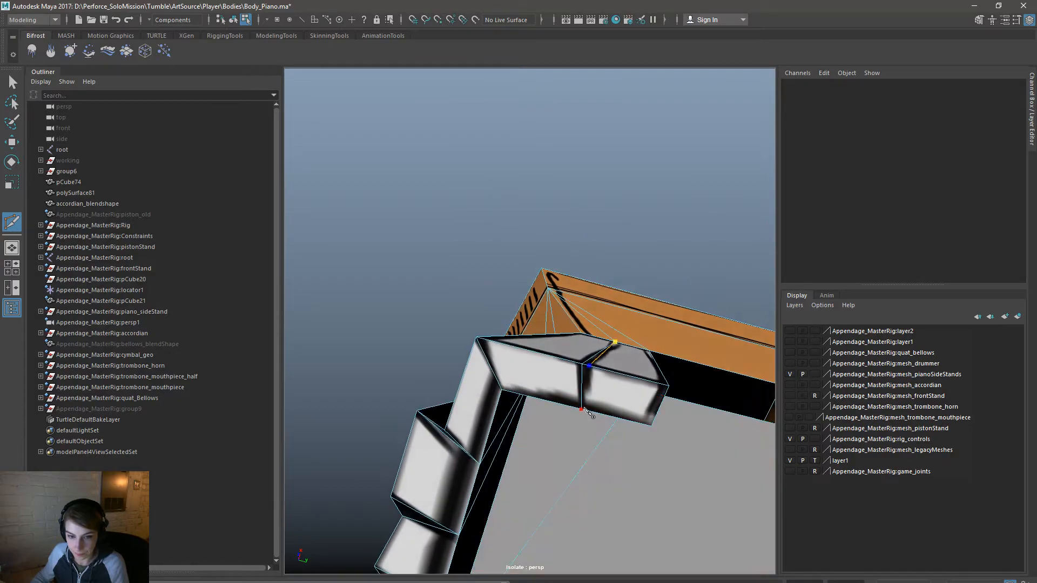
key("Return")
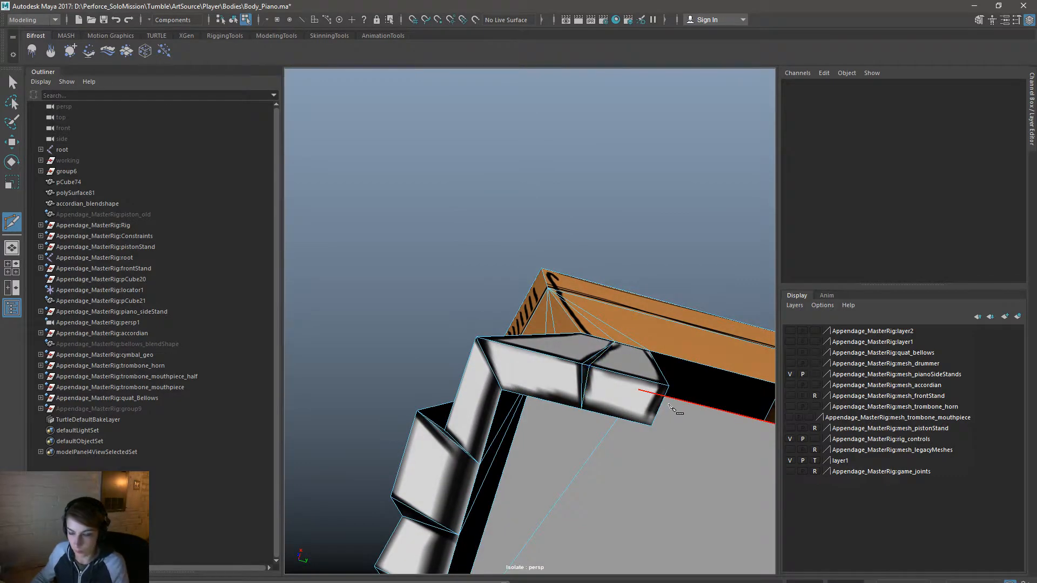
Step: Shift the lip vertex at the short section's new cut to offset the neighbouring key, and return to object selection
key("w")
scroll(558, 397, "up", 2)
right_click_drag(628, 339, 584, 341)
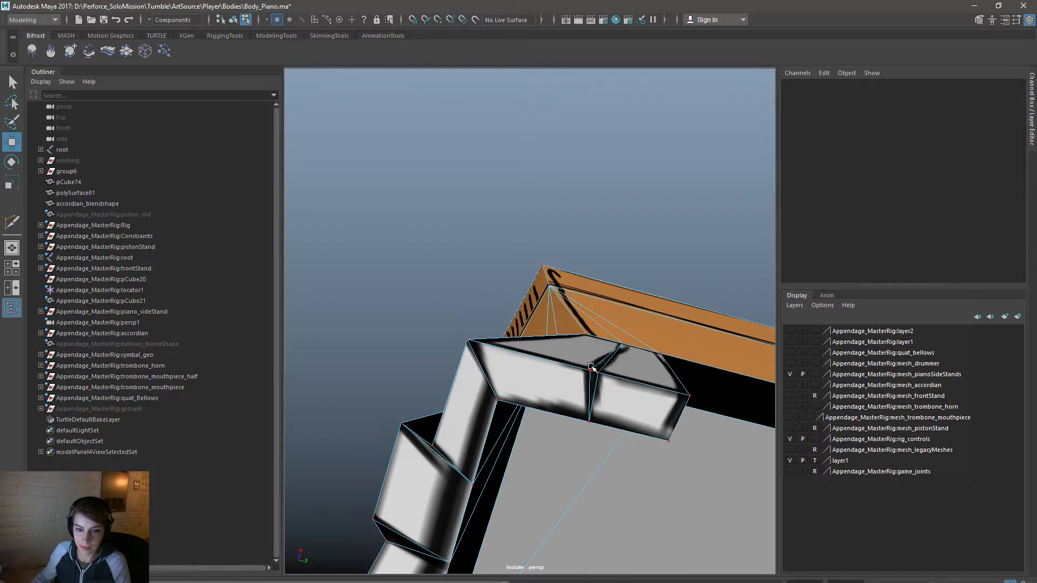
left_click(589, 372)
left_click_drag(637, 380, 705, 498, "alt")
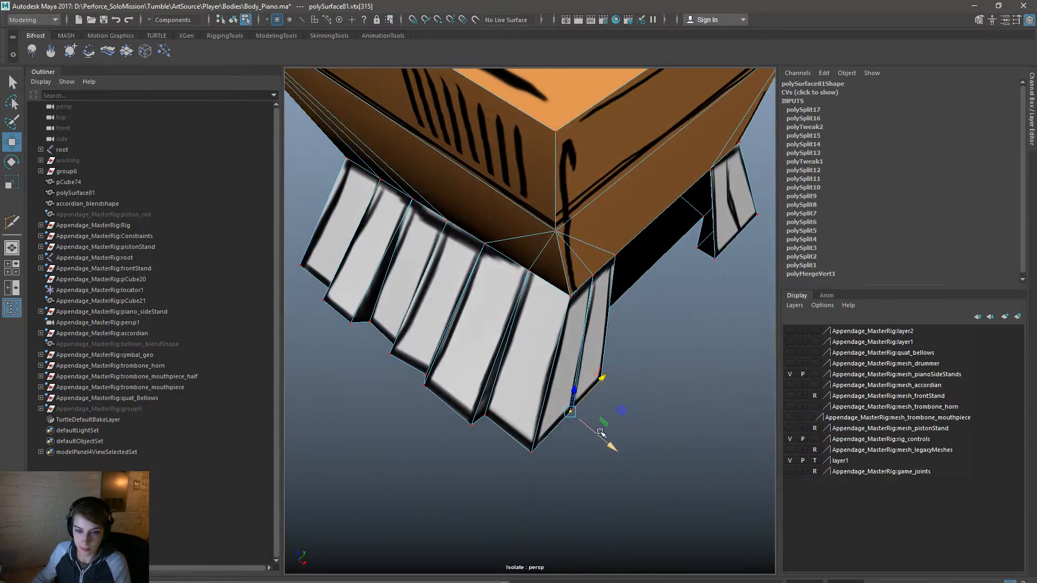
left_click(594, 406)
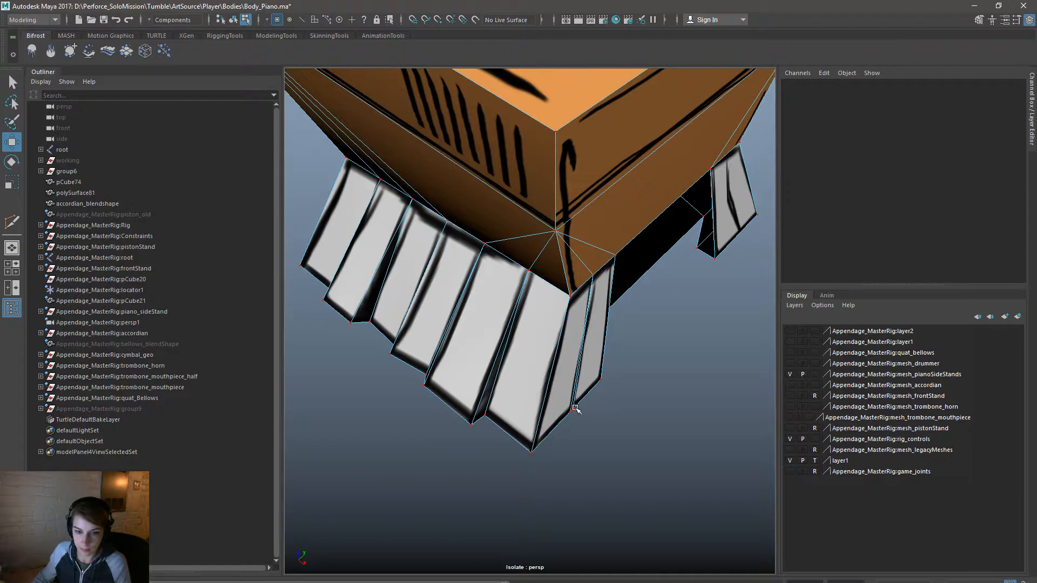
left_click(575, 408)
left_click_drag(601, 431, 572, 432)
left_click(581, 435)
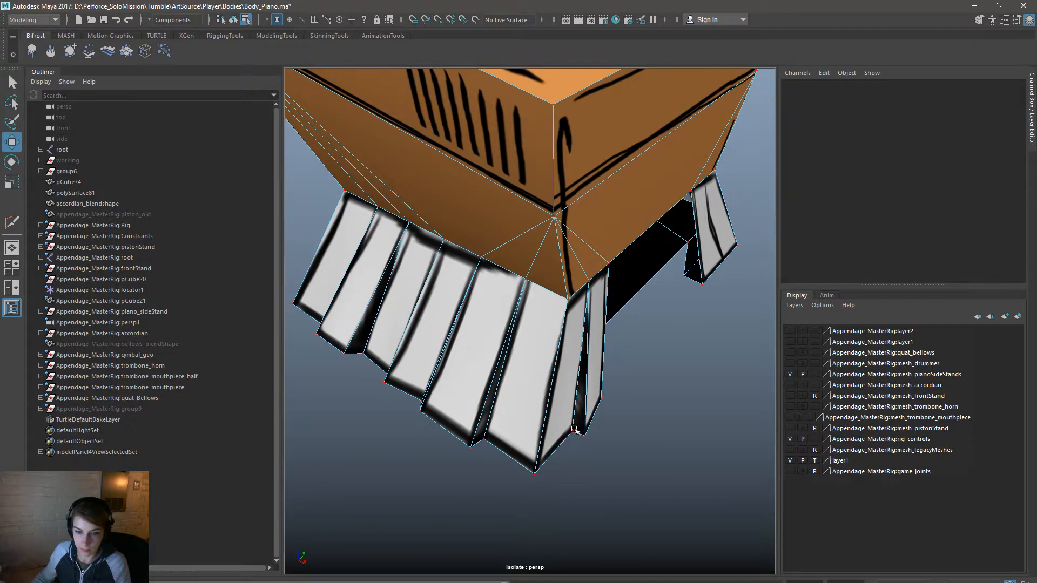
key("F8")
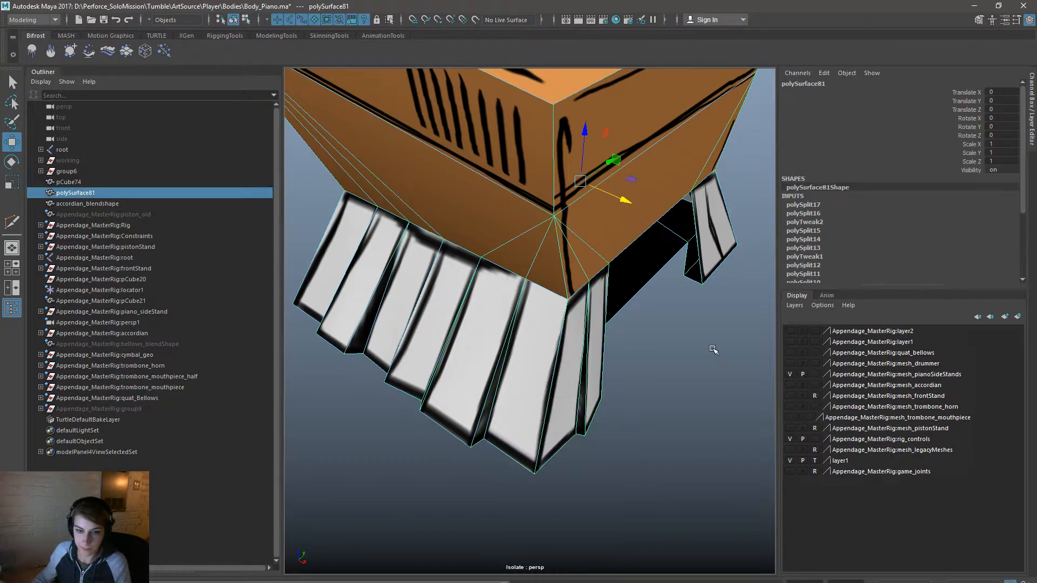
Step: Adjust the lip's lower vertex between the two keys nearest the vent-side corner, and return to object selection
left_click(707, 347)
scroll(705, 421, "down", 5)
left_click_drag(704, 431, 481, 417, "alt")
right_click_drag(481, 416, 585, 453, "alt")
left_click_drag(569, 439, 618, 381, "alt")
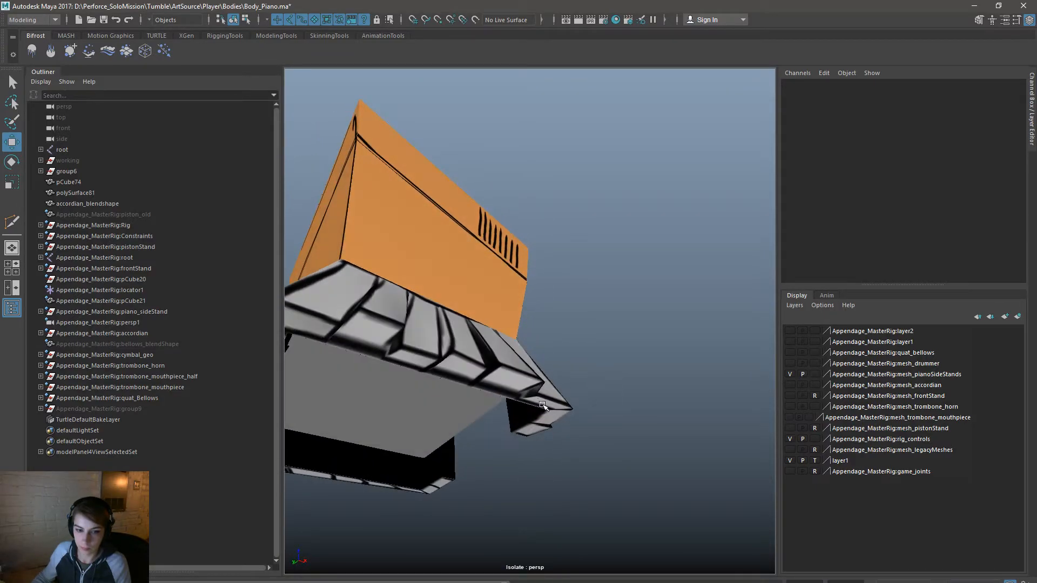
left_click(546, 405)
left_click_drag(533, 407, 522, 339, "alt")
right_click_drag(522, 339, 473, 341)
left_click_drag(559, 419, 513, 384, "alt")
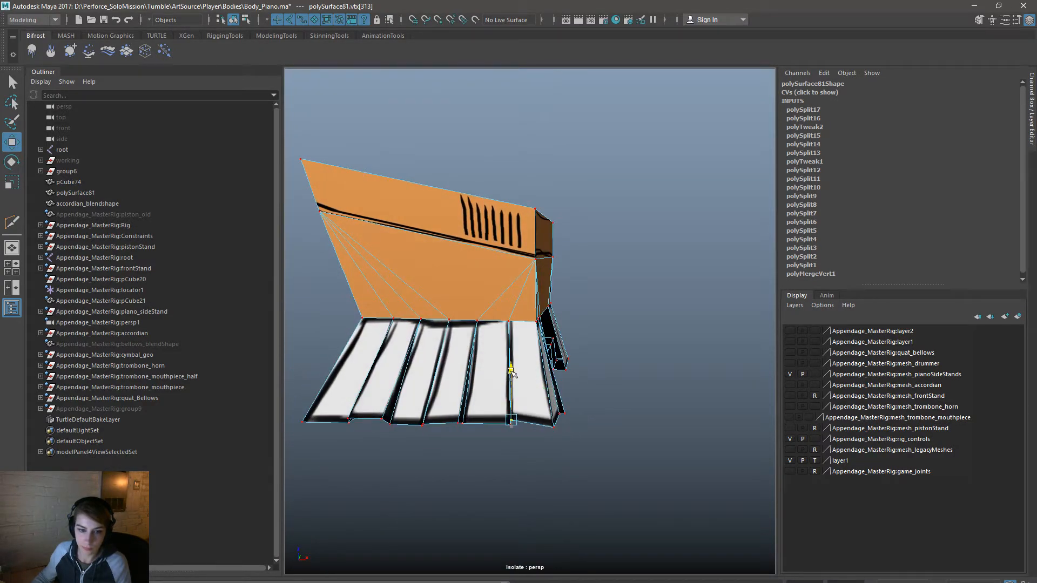
right_click_drag(515, 343, 570, 324)
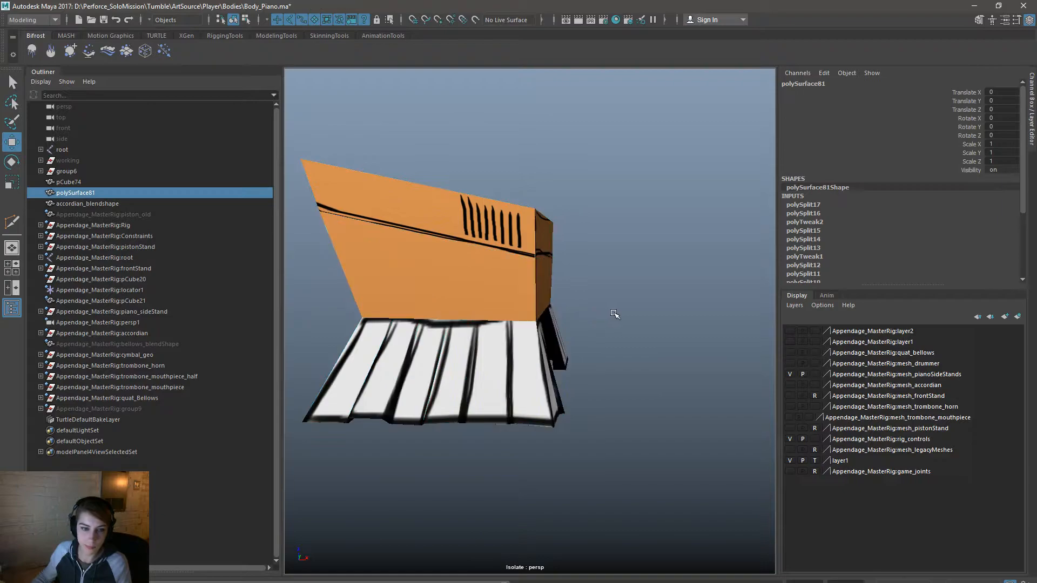
Step: Switch the piano body to face selection and select the third and fourth key faces on the vent side
left_click(613, 314)
scroll(594, 334, "down", 5)
left_click_drag(476, 447, 413, 412, "alt")
right_click_drag(413, 412, 459, 386, "alt")
left_click(466, 375)
right_click_drag(458, 334, 459, 361)
left_click(461, 349)
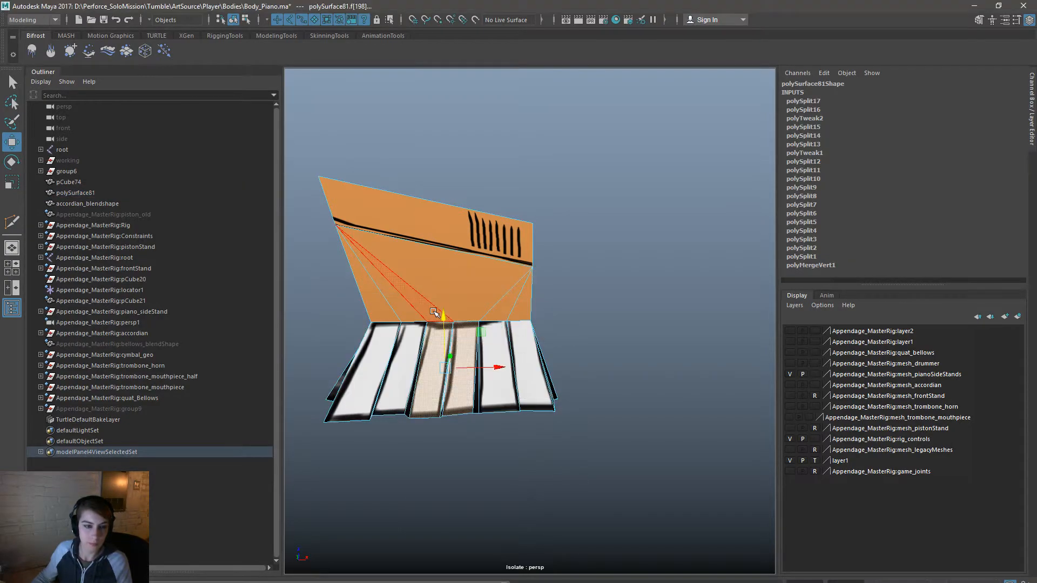
Step: Use a two-pane layout with the UV Editor beside the perspective view
key("space")
key("space")
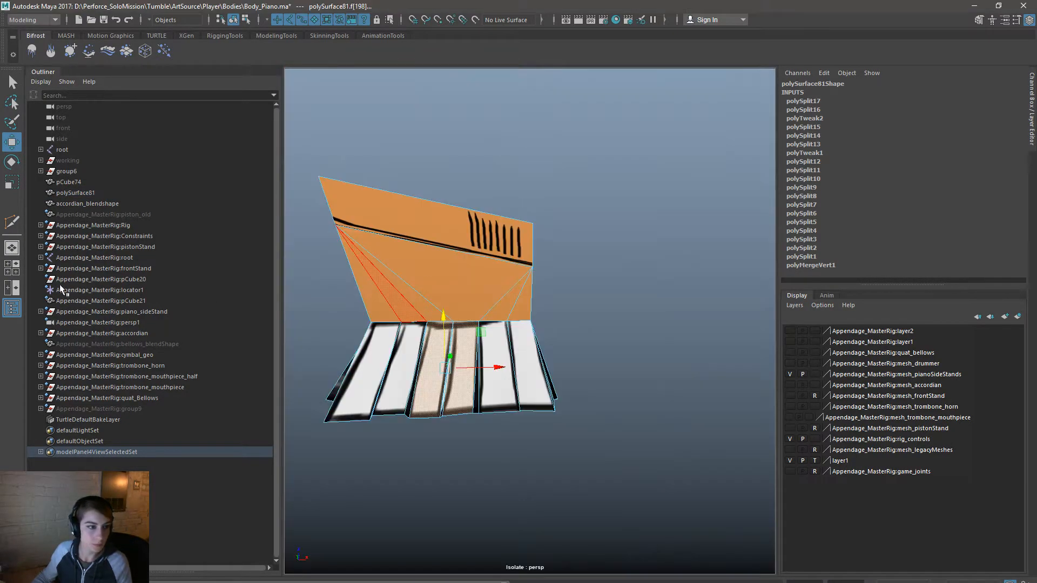
left_click(11, 287)
key("space")
left_click(453, 187)
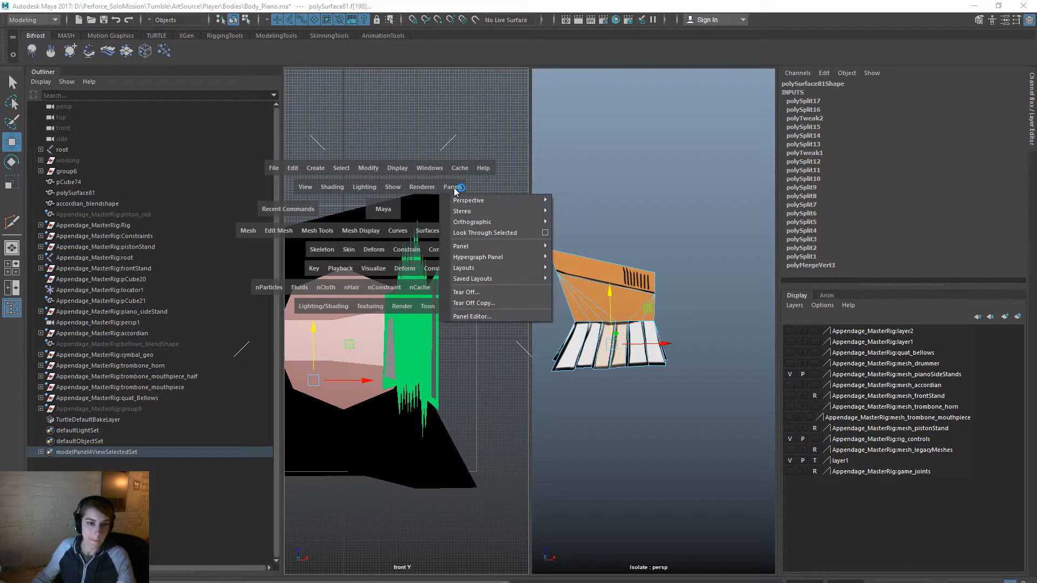
mouse_move(523, 245)
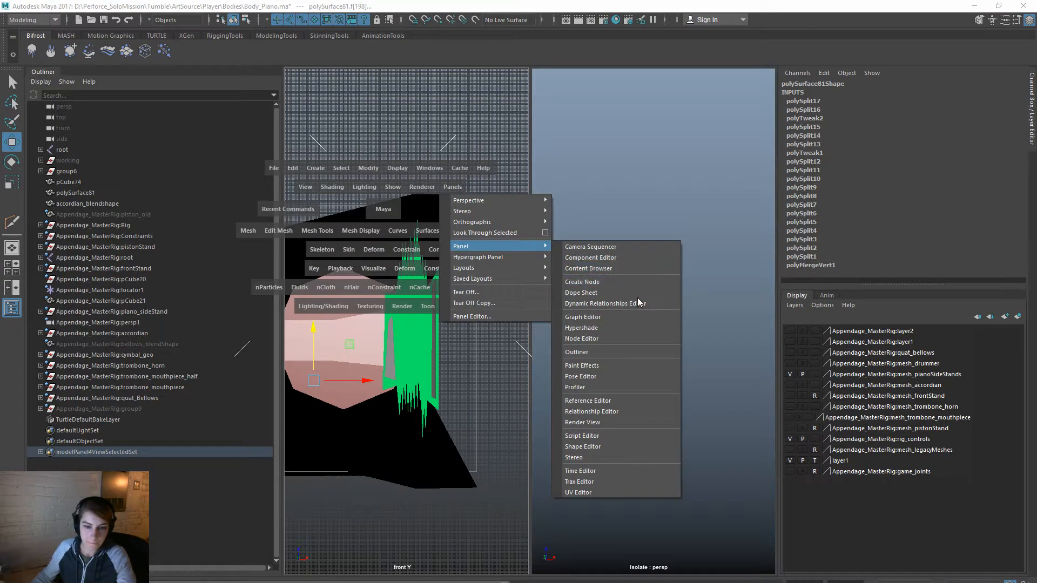
left_click(635, 500)
key("space")
left_click(492, 205)
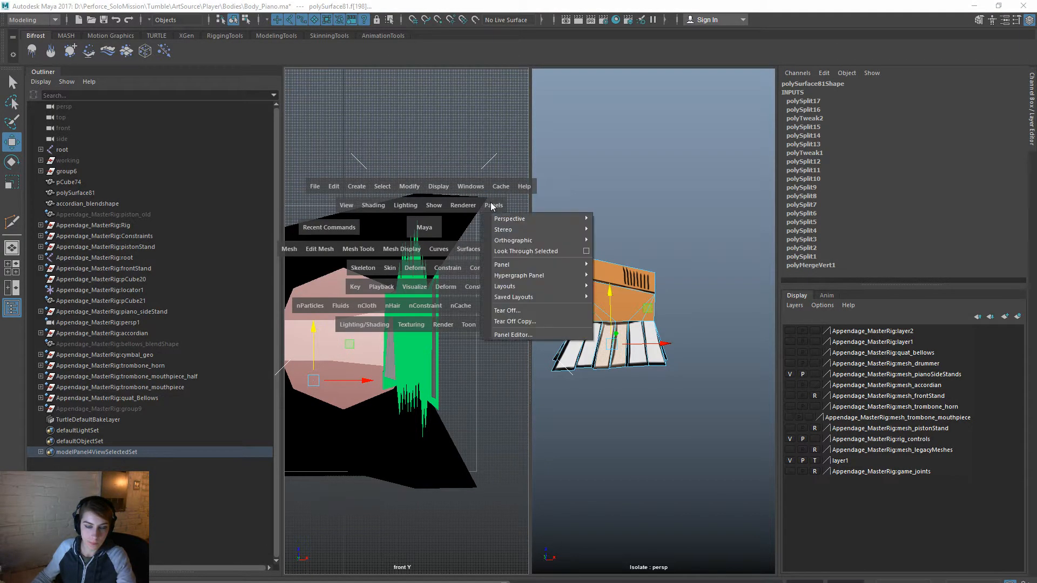
mouse_move(562, 265)
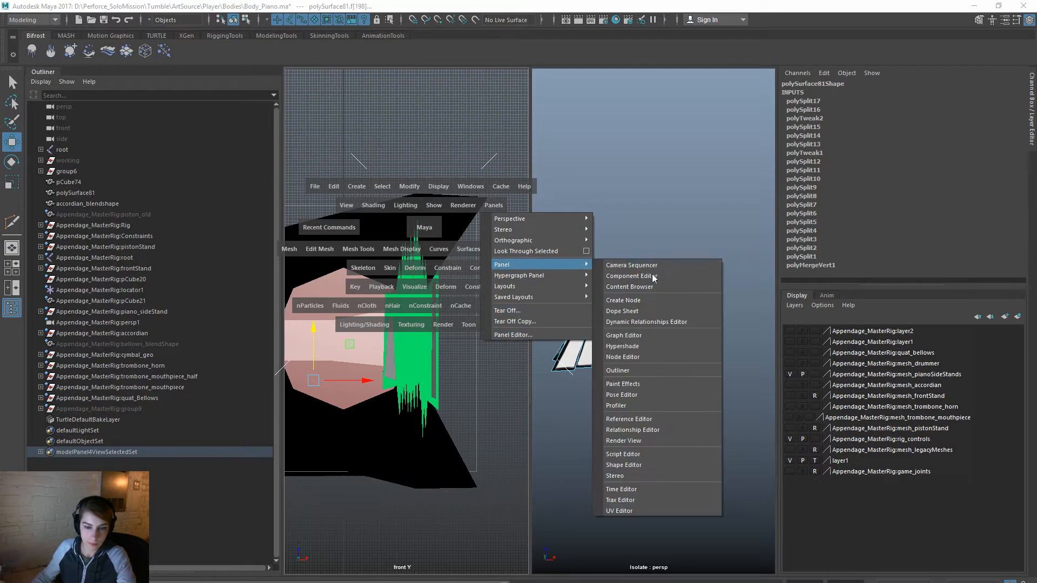
left_click(654, 510)
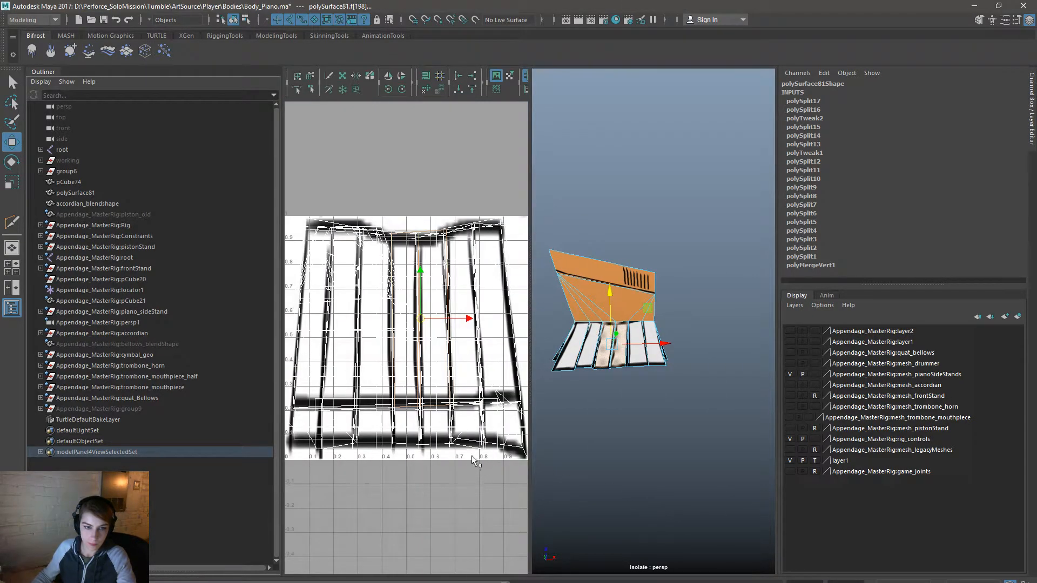
Step: Switch to UV selection and lower the top UV of the line between the third and fourth keys onto the dark band
right_click_drag(370, 253, 522, 234, "alt")
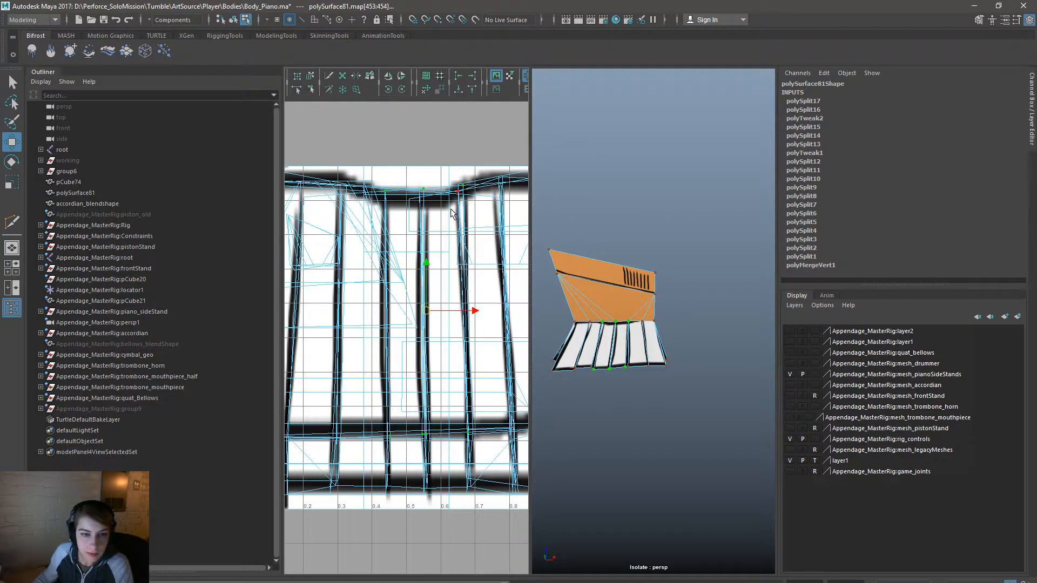
left_click_drag(434, 456, 488, 528, "ctrl")
left_click_drag(422, 149, 423, 156)
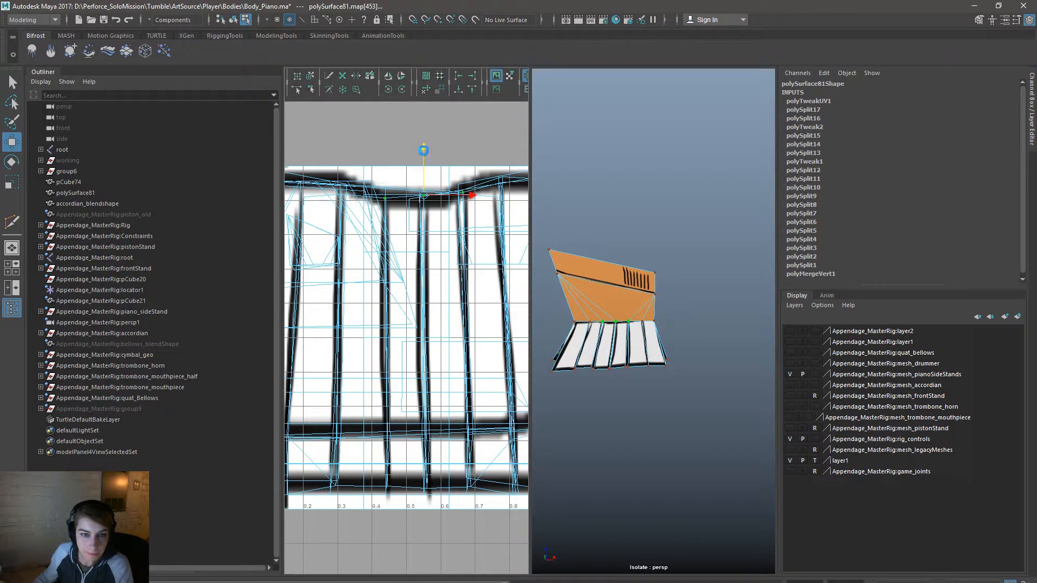
Step: Raise the top UV of the line between the fifth and sixth keys onto the texture's dark band
middle_click_drag(442, 271, 483, 372, "alt")
scroll(636, 325, "up", 5)
left_click(630, 322)
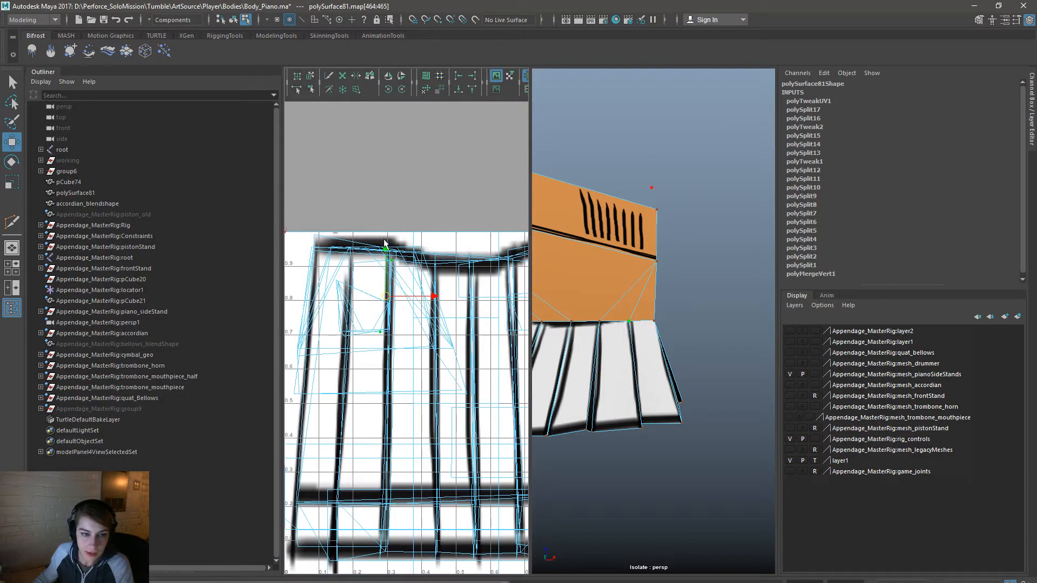
left_click_drag(361, 305, 451, 416, "ctrl")
left_click_drag(390, 232, 392, 209)
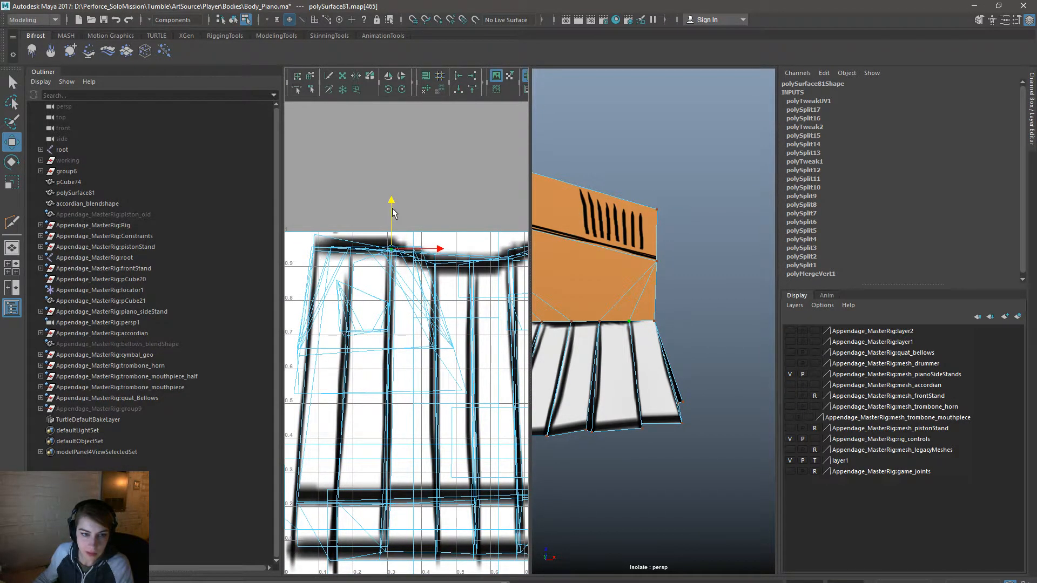
Step: Nudge the top UV between the third and fourth keys slightly further down into the dark band
middle_click_drag(624, 402, 716, 435, "alt")
left_click(658, 354)
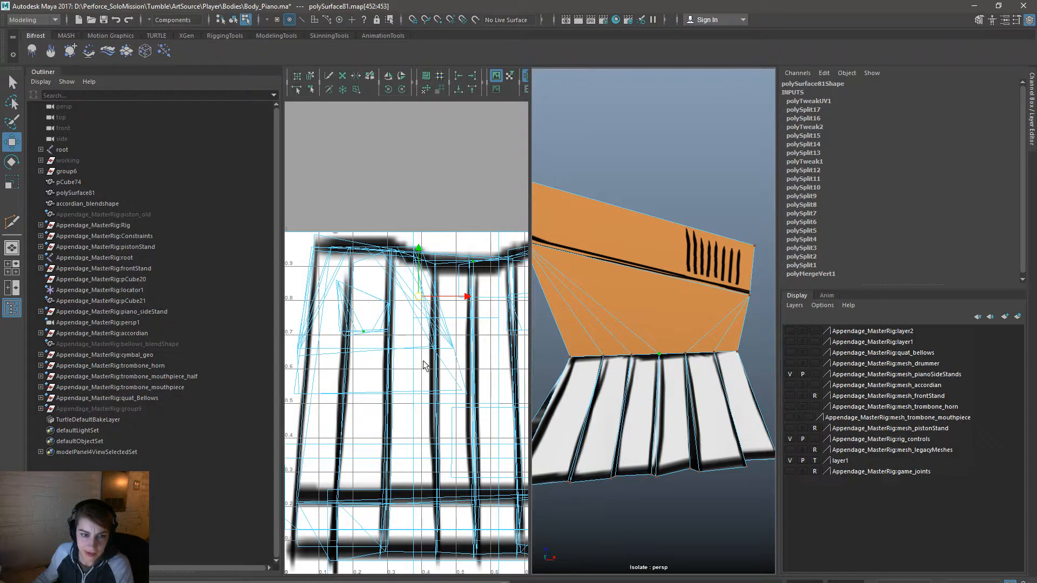
left_click(469, 260)
left_click_drag(473, 227, 473, 232)
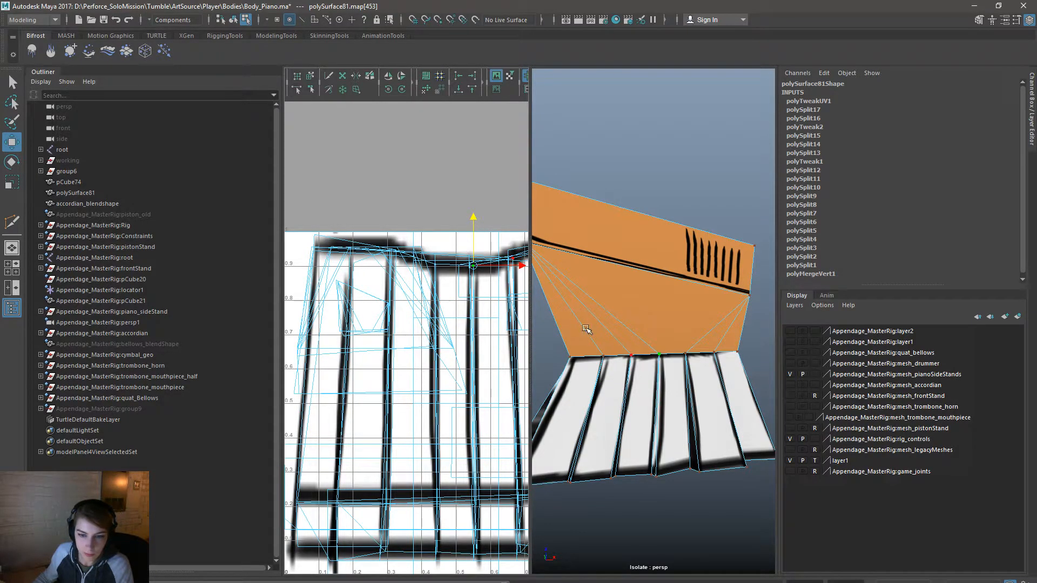
Step: Raise the top UV of the line between the second and third keys slightly within the dark band
left_click(626, 352)
left_click(629, 355)
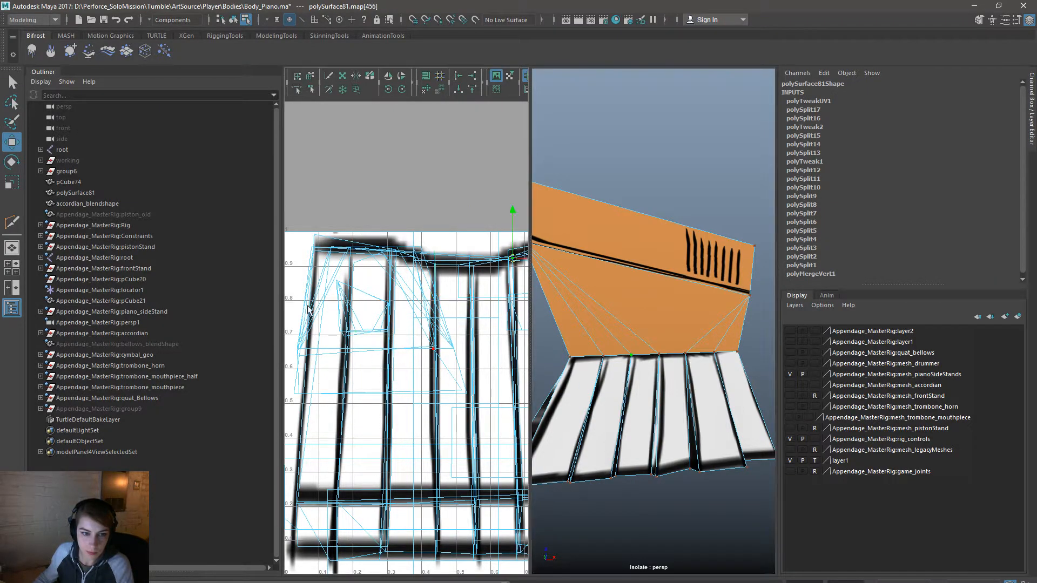
middle_click_drag(508, 244, 463, 255, "alt")
left_click_drag(459, 248, 464, 240)
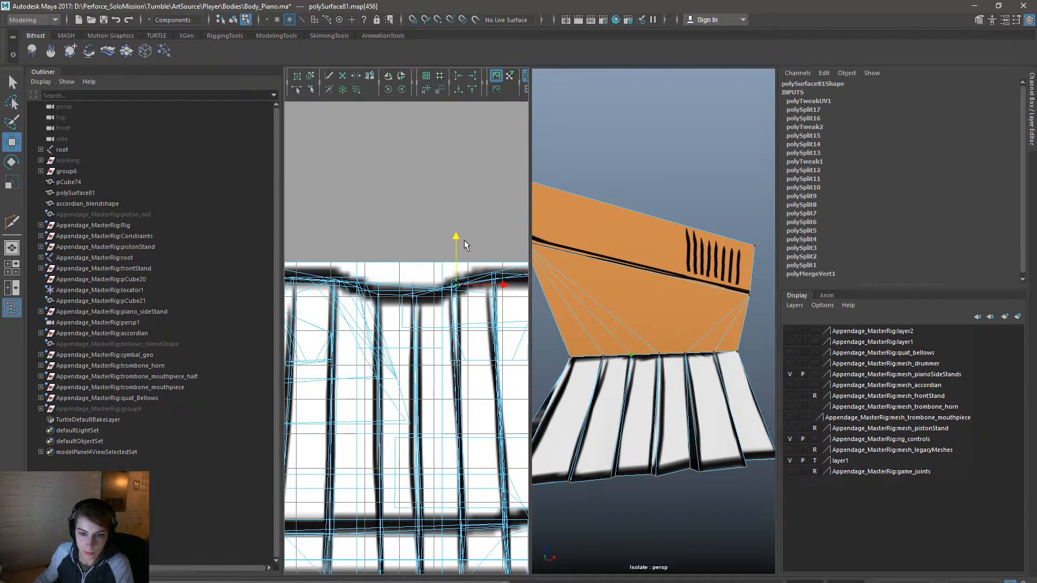
Step: Isolate the top UV of the line between the first and second keys and raise it slightly onto the dark band
left_click(601, 358)
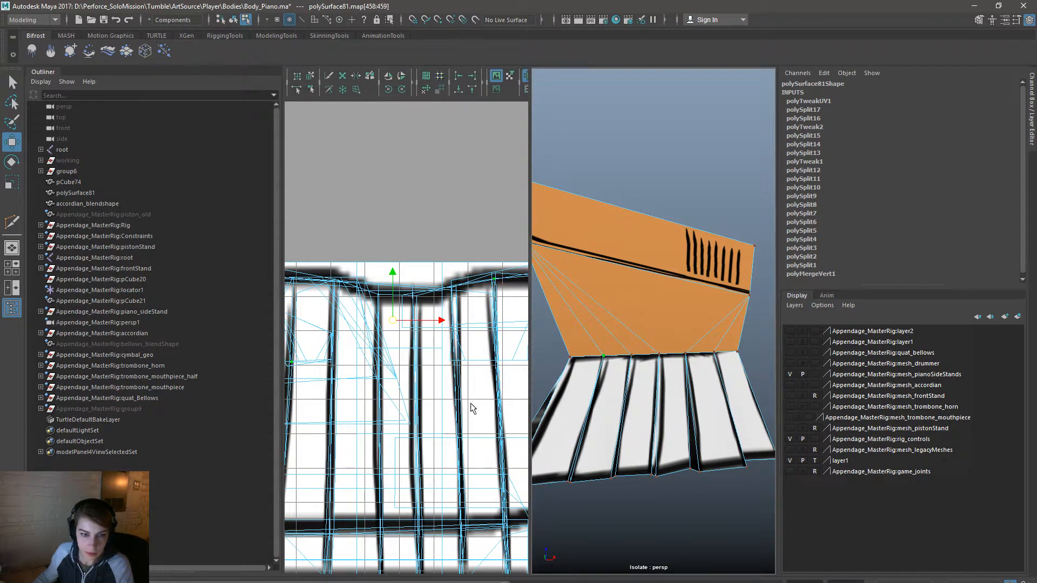
left_click_drag(364, 424, 221, 310, "ctrl")
middle_click_drag(458, 279, 396, 306, "alt")
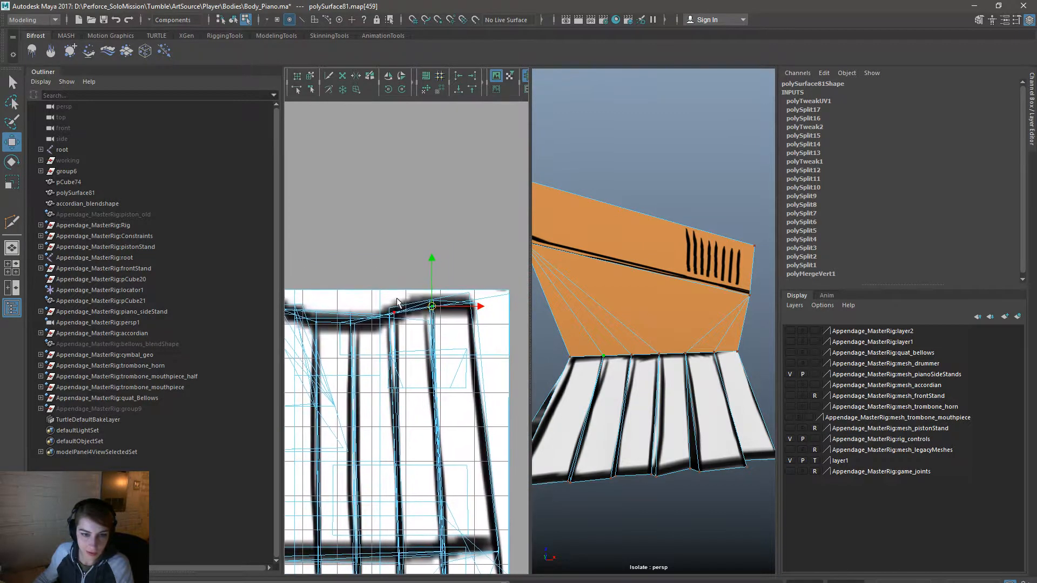
left_click_drag(430, 261, 432, 257)
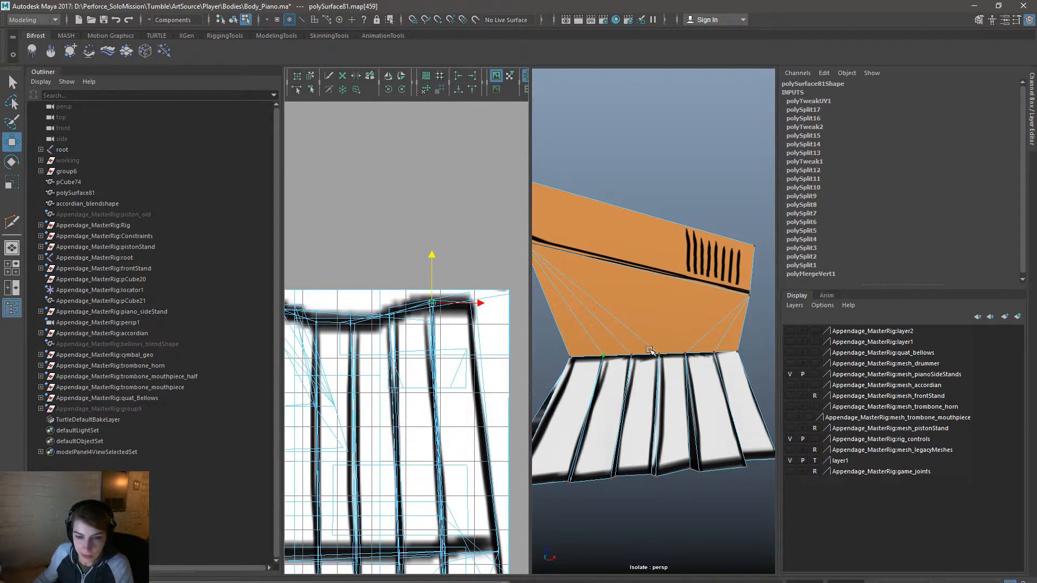
Step: Select the UVs of the seam corner below the vents and lower the one at the texture's upper outer corner onto the dark band
left_click_drag(623, 365, 773, 436, "alt")
right_click_drag(774, 436, 613, 458, "alt")
left_click_drag(613, 459, 526, 440, "alt")
right_click_drag(527, 440, 632, 421, "alt")
left_click_drag(632, 421, 613, 398, "alt")
middle_click_drag(695, 406, 663, 404, "alt")
left_click_drag(663, 403, 646, 372, "alt")
left_click(693, 374)
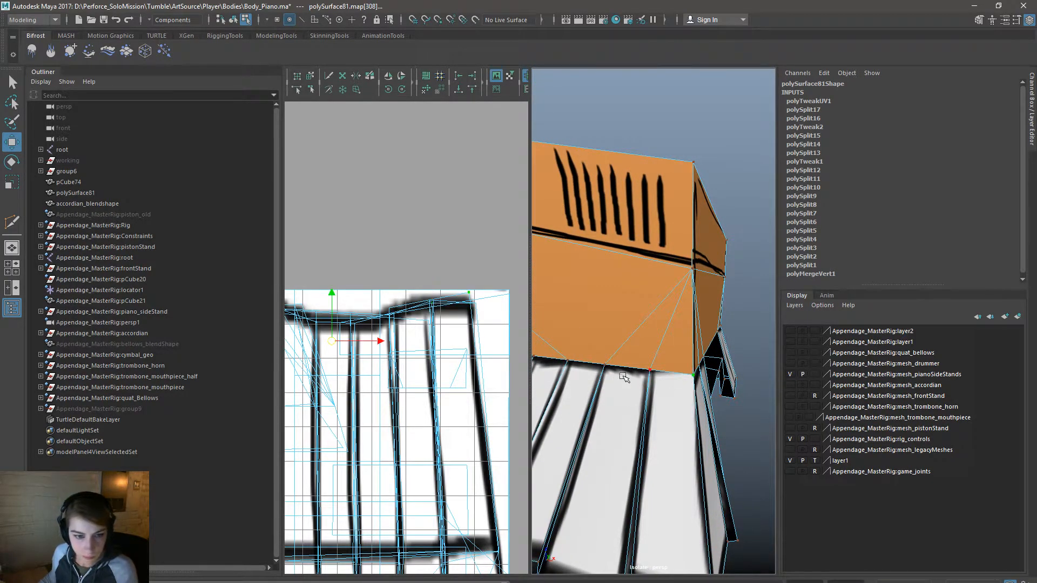
middle_click_drag(472, 351, 562, 358, "alt")
middle_click_drag(620, 363, 604, 362, "alt")
left_click_drag(386, 389, 241, 254, "ctrl")
middle_click_drag(377, 330, 225, 336, "alt")
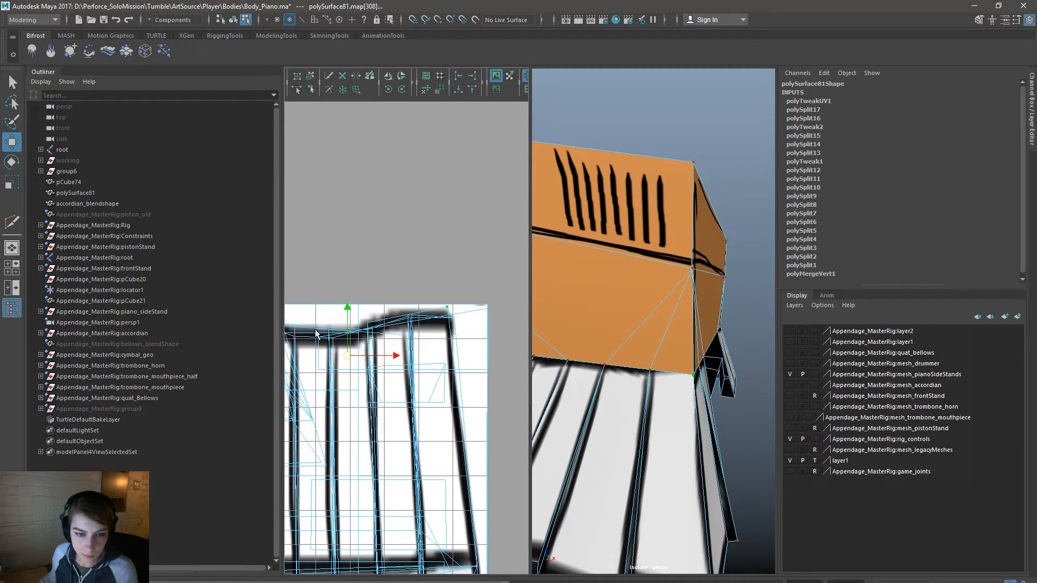
left_click(446, 306)
left_click_drag(447, 264, 447, 276)
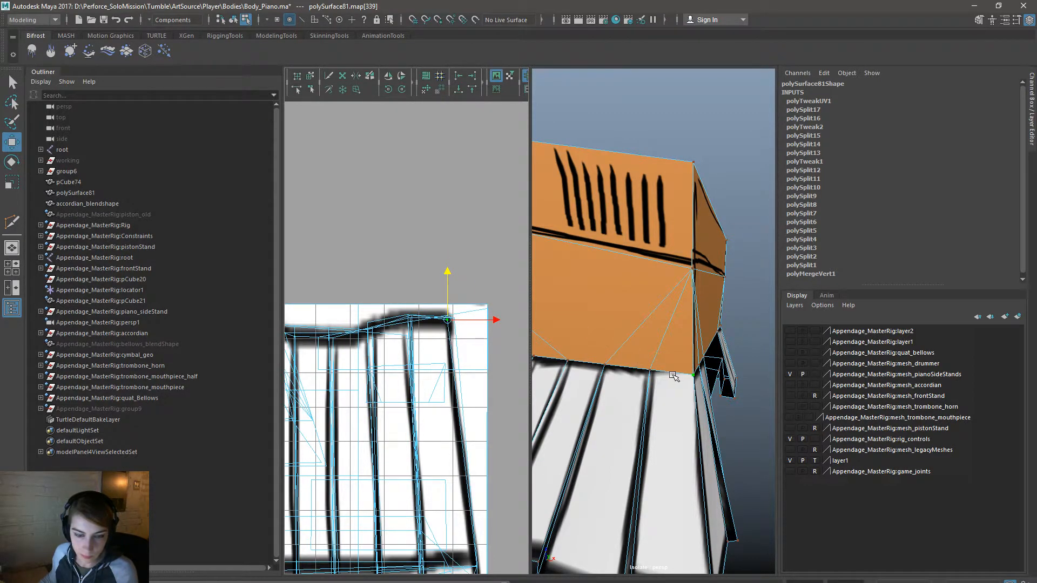
Step: Raise the same corner's remaining upper UV onto the dark band, return to object selection and deselect the mesh
left_click(678, 389)
left_click(693, 376)
middle_click_drag(429, 416, 533, 429, "alt")
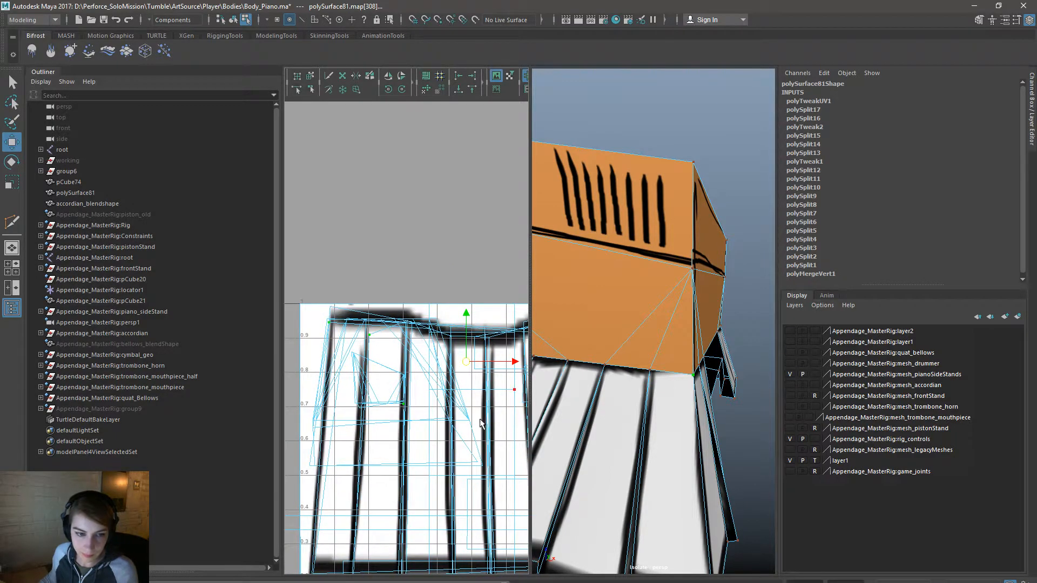
left_click(370, 336)
left_click_drag(370, 290, 378, 276)
right_click_drag(631, 327, 750, 284)
left_click(749, 284)
Step: Return to the full perspective view and examine the key texture and offset keys around the piano body
key("f")
scroll(689, 334, "up", 5)
key("space")
left_click_drag(571, 397, 636, 407, "alt")
right_click_drag(636, 407, 595, 412, "alt")
left_click_drag(594, 412, 567, 372, "alt")
key("y")
scroll(560, 370, "up", 4)
key("w")
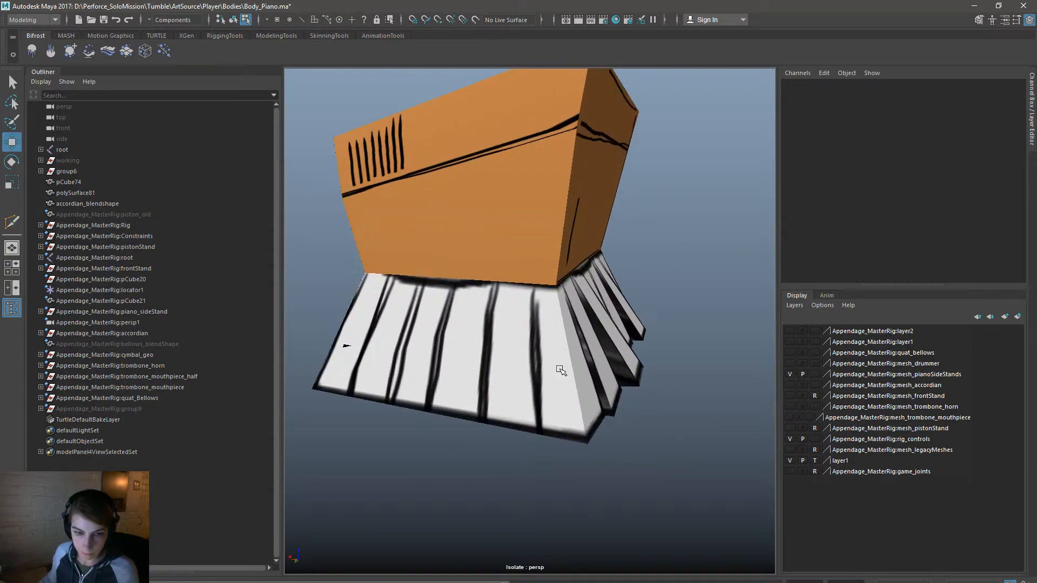
left_click(536, 328)
right_click_drag(554, 306, 610, 289)
left_click(685, 257)
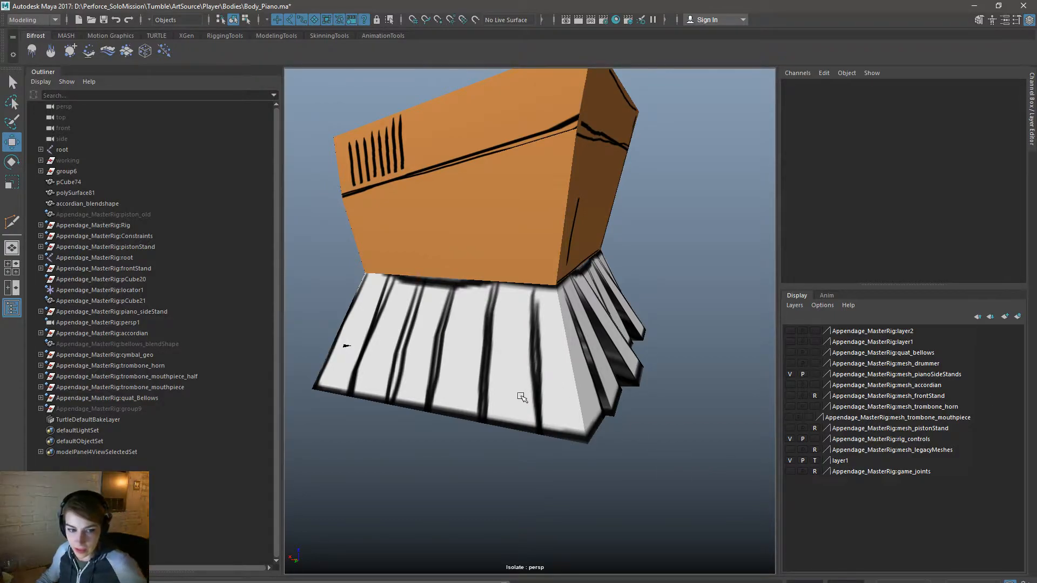
Step: Select the short underside edge joining the key rows' inner corner to the base and shift it slightly inward
left_click_drag(476, 481, 471, 205, "alt")
right_click_drag(471, 206, 564, 247, "alt")
left_click(566, 157)
right_click_drag(565, 156, 563, 115)
left_click(568, 154)
left_click_drag(599, 118, 594, 127)
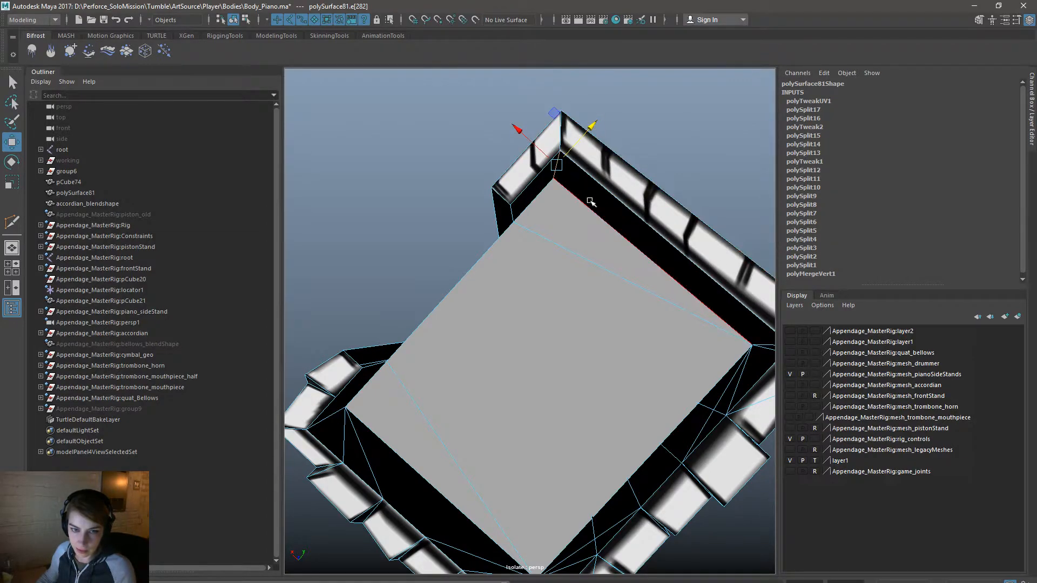
Step: Shift the base panel's corner vertex on the underside slightly, return to object selection and deselect the mesh
right_click_drag(592, 183, 563, 182)
left_click(563, 182)
left_click(556, 181)
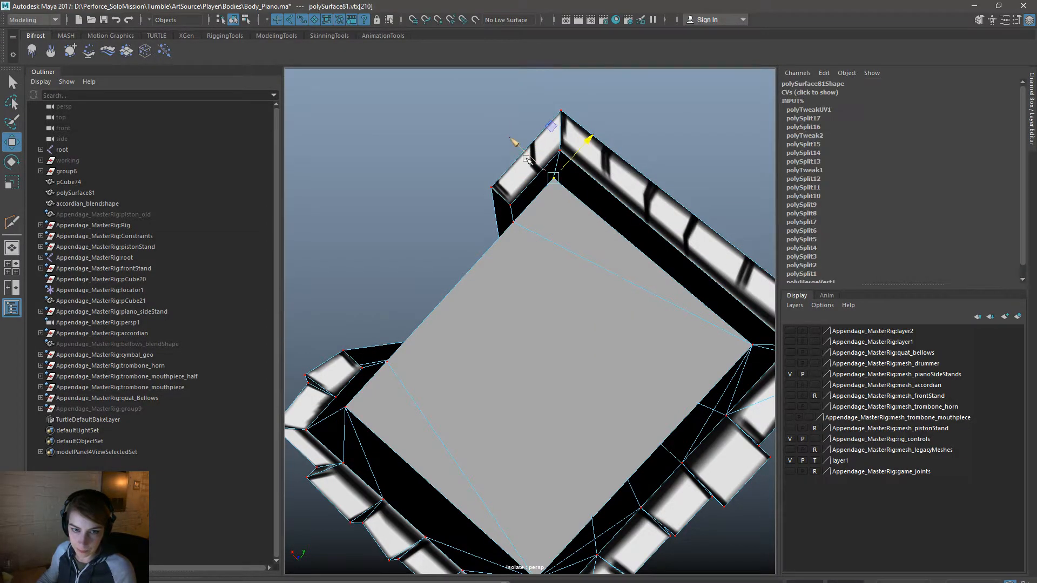
left_click_drag(531, 162, 701, 209, "alt")
middle_click_drag(696, 239, 695, 235)
left_click_drag(589, 275, 518, 330, "alt")
scroll(519, 330, "up", 3)
right_click_drag(530, 267, 572, 239)
left_click(585, 282)
Step: Cut the short side from the body's seam corner down the dark line between its two keys to their lower edge
scroll(541, 318, "up", 3)
left_click(543, 318)
left_click_drag(567, 321, 572, 267, "alt")
key("y")
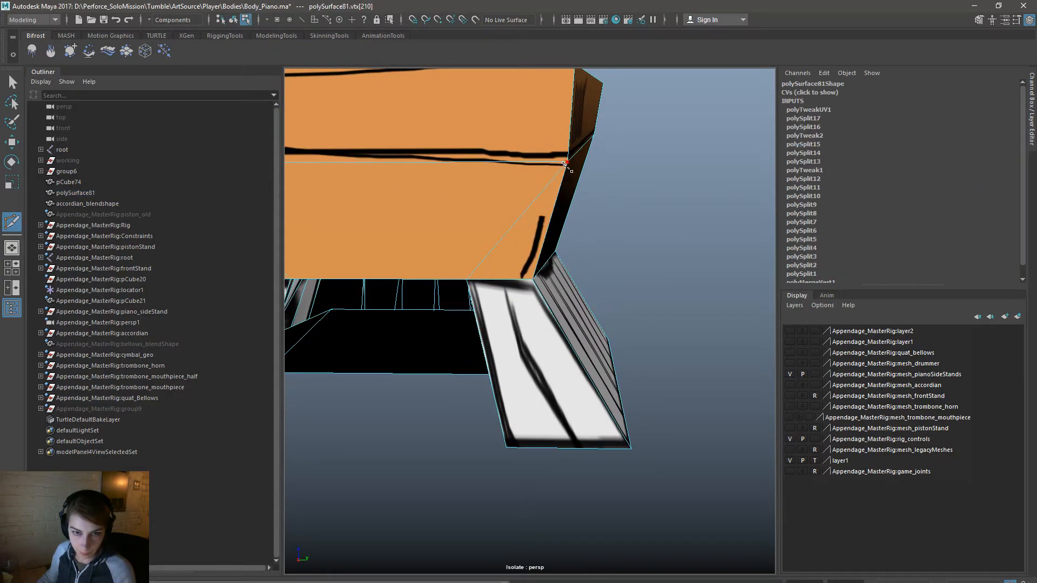
left_click(567, 162)
left_click(503, 280)
left_click_drag(600, 431, 589, 356, "alt")
left_click(577, 356)
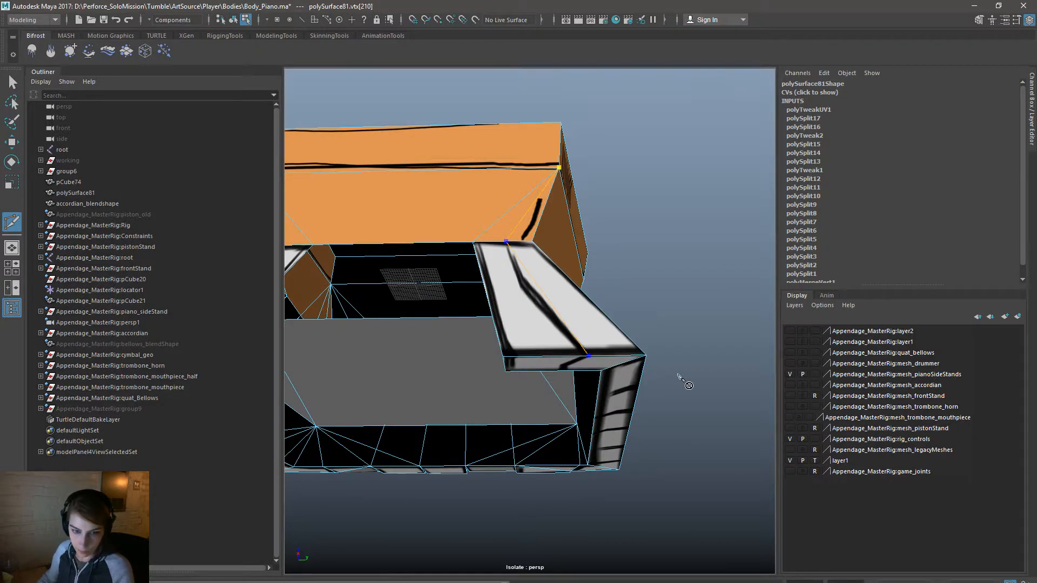
right_click(653, 368)
scroll(535, 359, "up", 1)
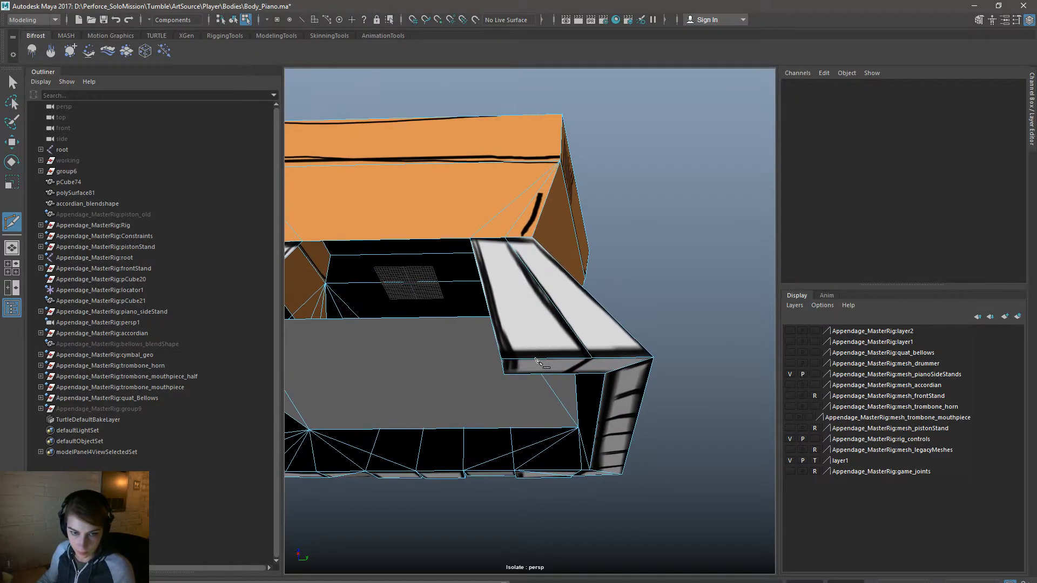
Step: Add a second cut beside it along the same dark line, from the top of the keys to their lower edge
left_click(504, 238)
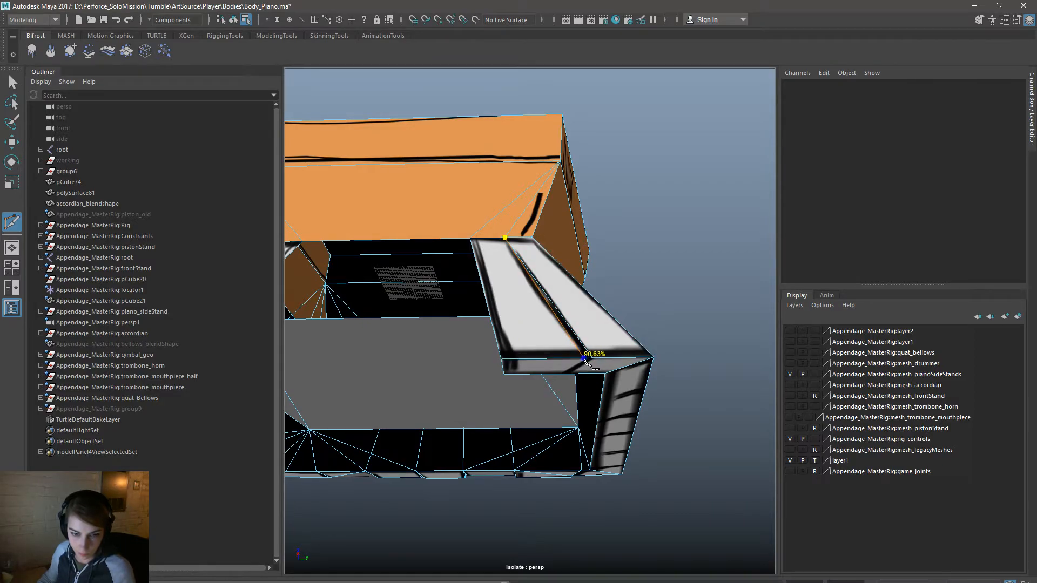
left_click_drag(585, 360, 592, 302, "alt")
left_click(561, 271)
left_click(591, 324)
key("Return")
Step: Select the lower vertex of the new cut between the two keys and pull it slightly outward
left_click_drag(596, 343, 597, 372, "alt")
key("w")
right_click_drag(607, 340, 563, 342)
left_click(588, 413)
left_click_drag(615, 413, 609, 454, "alt")
left_click_drag(580, 505, 583, 515)
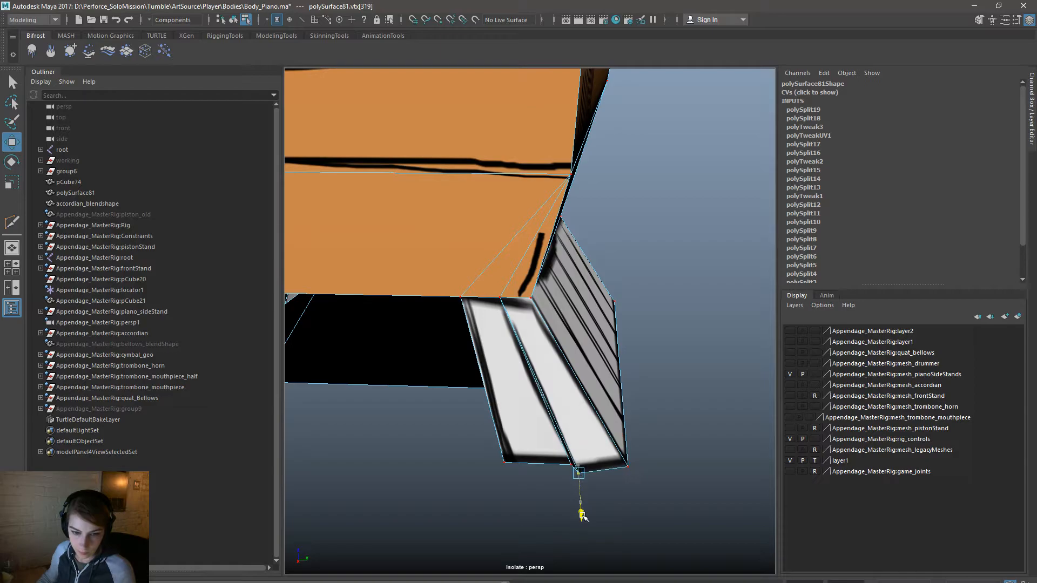
left_click_drag(632, 472, 693, 401)
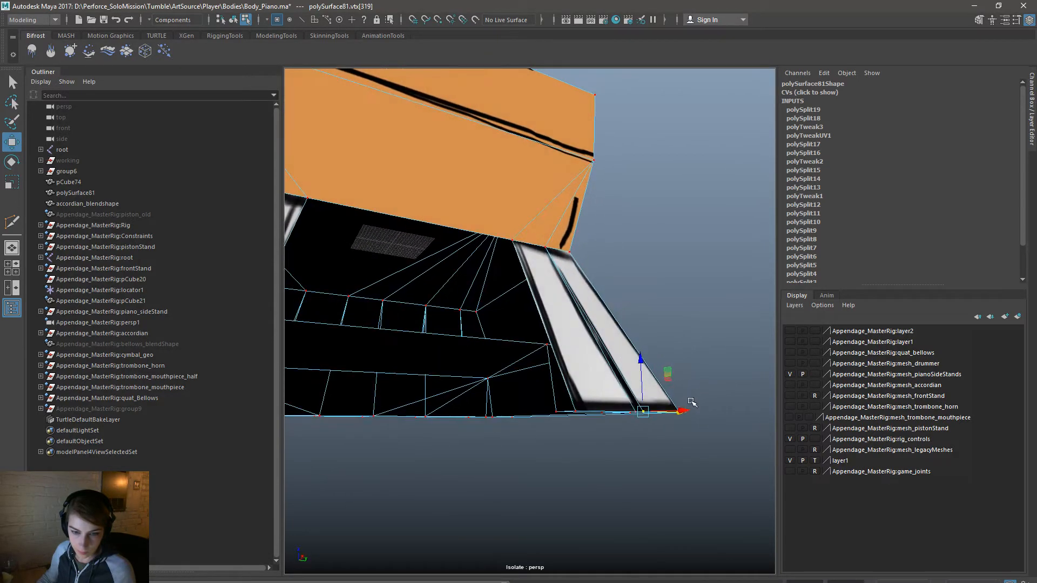
Step: Shift the inner key's lower vertex beside the cut slightly inward and its other lower corner outward, then deselect the mesh
left_click(696, 456)
left_click_drag(689, 461, 629, 477, "alt")
left_click_drag(613, 472, 579, 438)
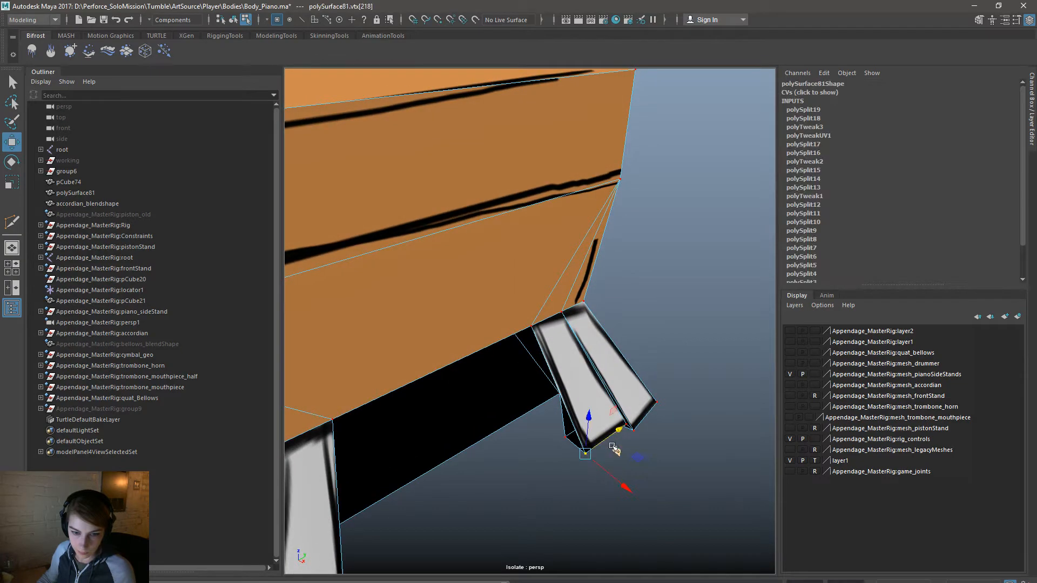
left_click(685, 439)
left_click(627, 424)
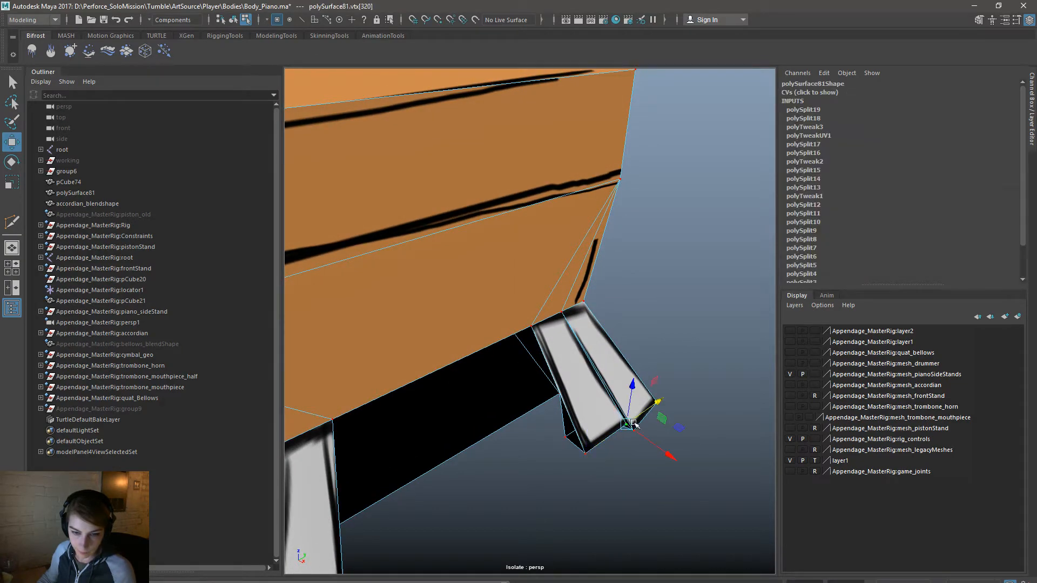
left_click_drag(654, 445, 649, 441)
left_click(583, 450)
left_click_drag(615, 476, 618, 478)
right_click_drag(574, 334, 642, 292)
left_click(660, 347)
scroll(675, 351, "down", 5)
left_click_drag(687, 348, 555, 335, "alt")
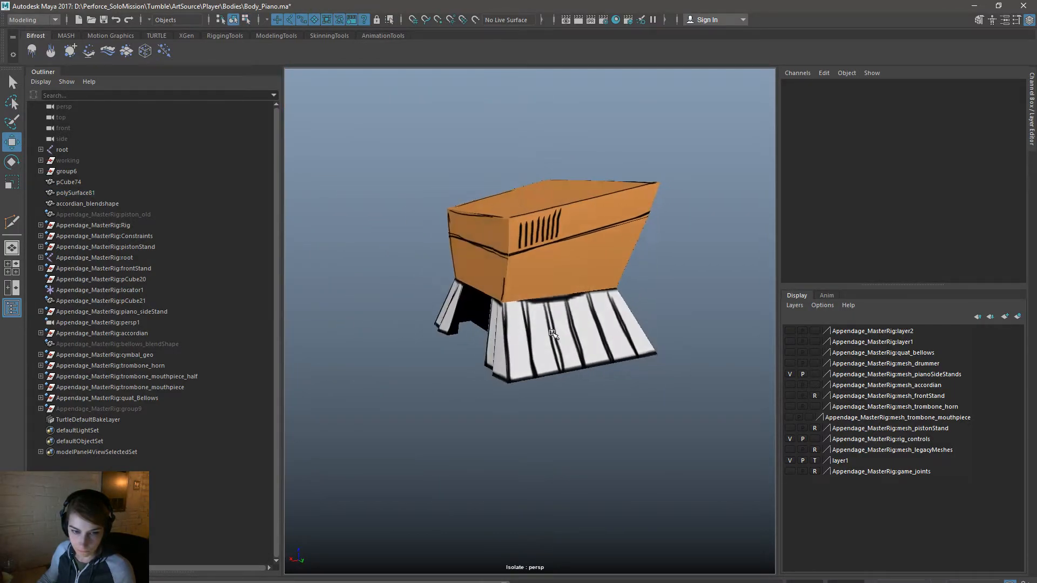
Step: Try to cut the long side from the seam corner below the vents to the top of the first dark key line
scroll(576, 345, "up", 3)
key("y")
key("w")
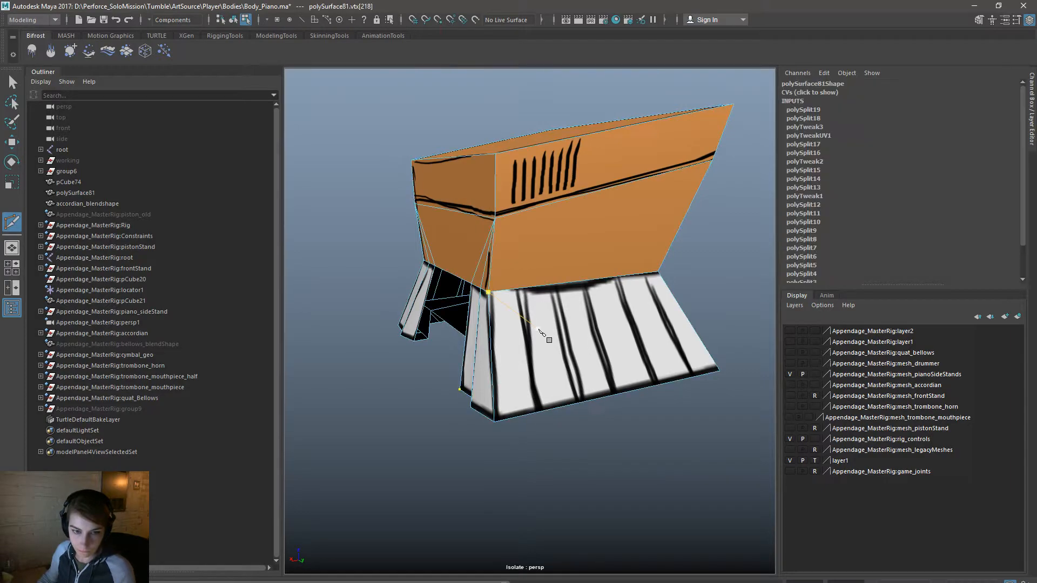
scroll(570, 315, "up", 3)
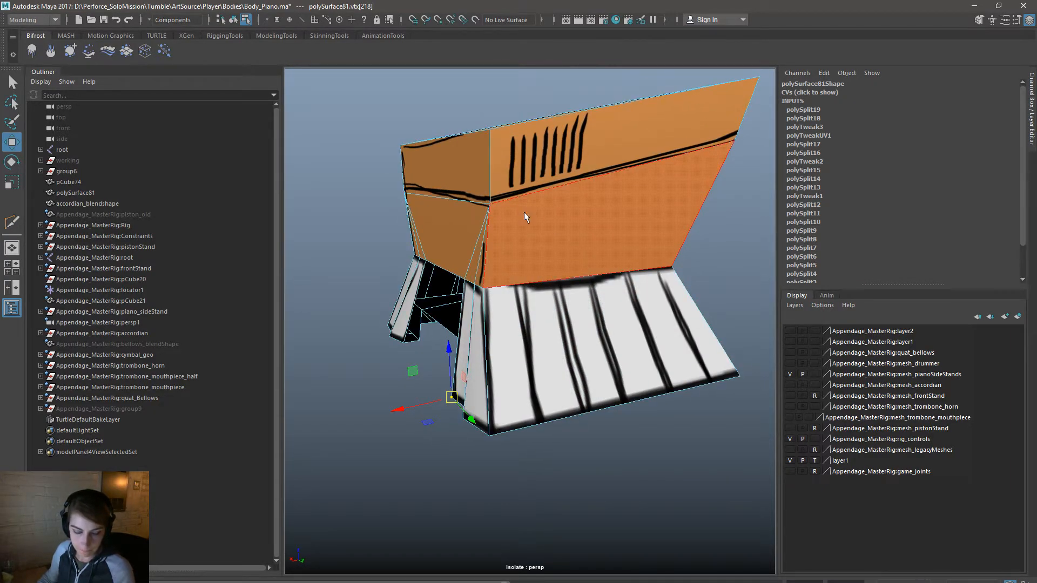
key("y")
left_click(490, 205)
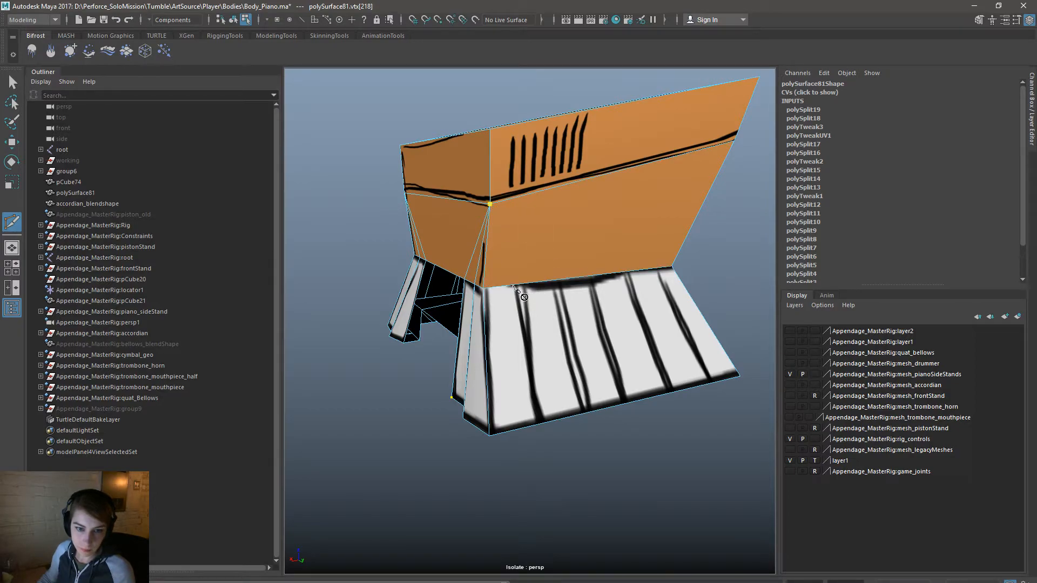
left_click(513, 286)
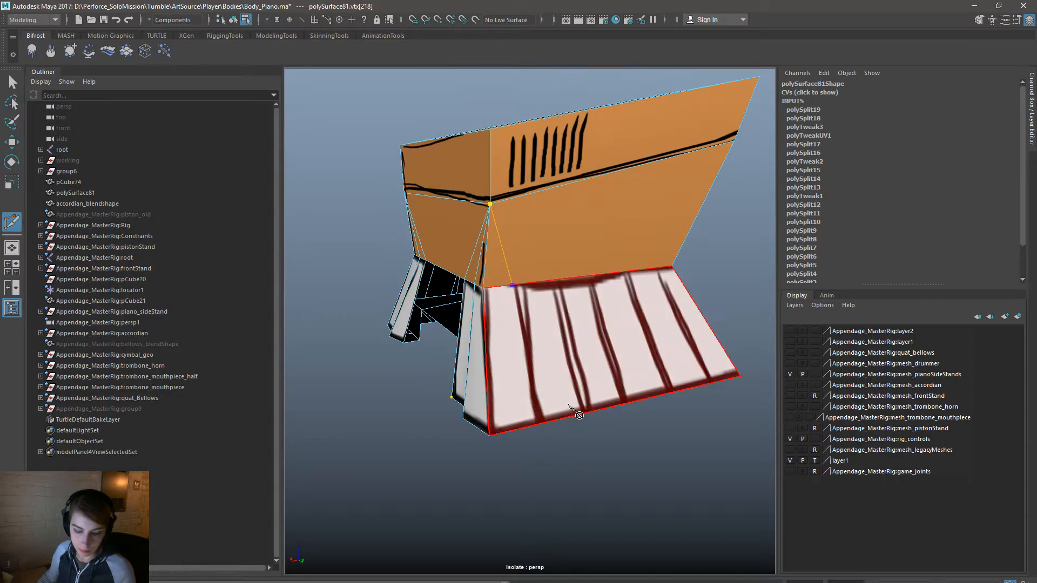
key("Return")
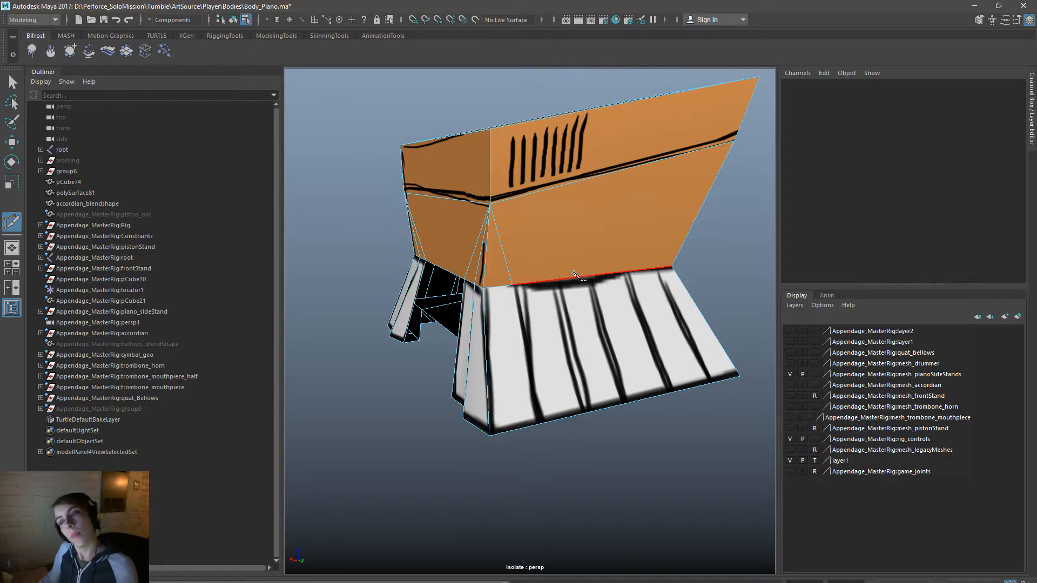
Step: Try to cut along the long side's first dark key line and across the underside of the keys
scroll(535, 292, "up", 6)
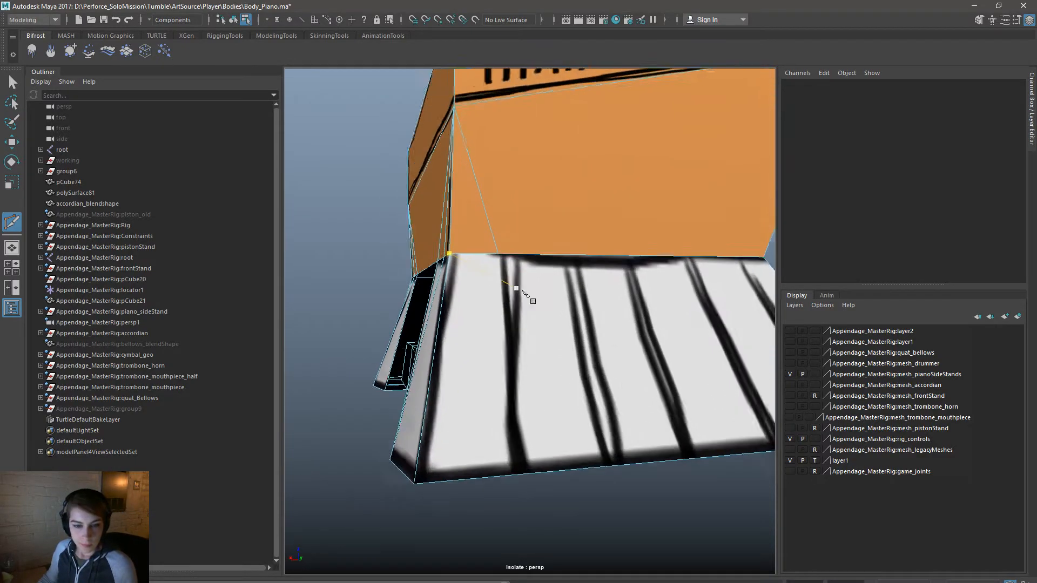
left_click(495, 246)
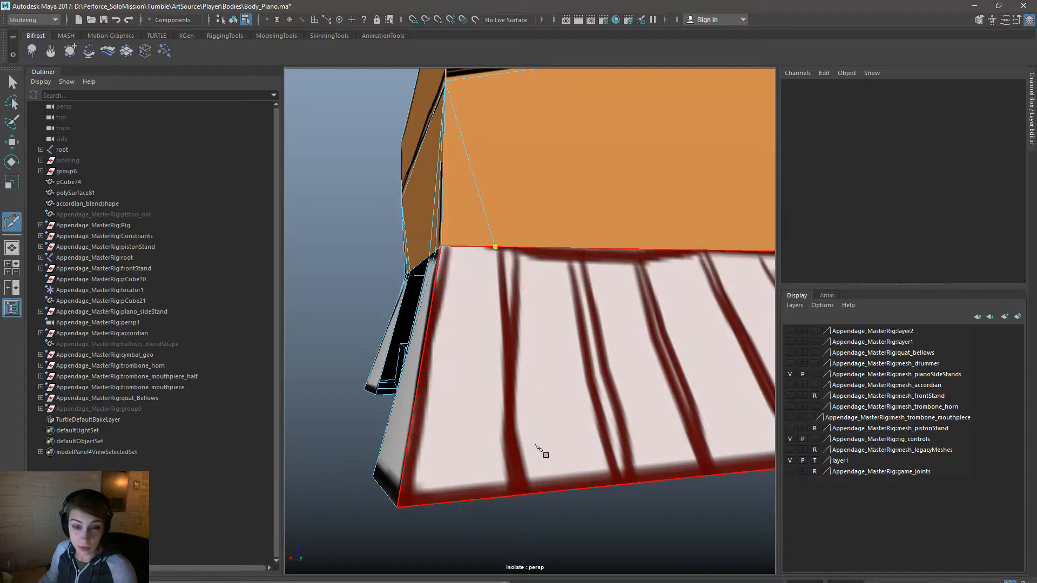
left_click(512, 495)
left_click_drag(557, 488, 529, 248, "alt")
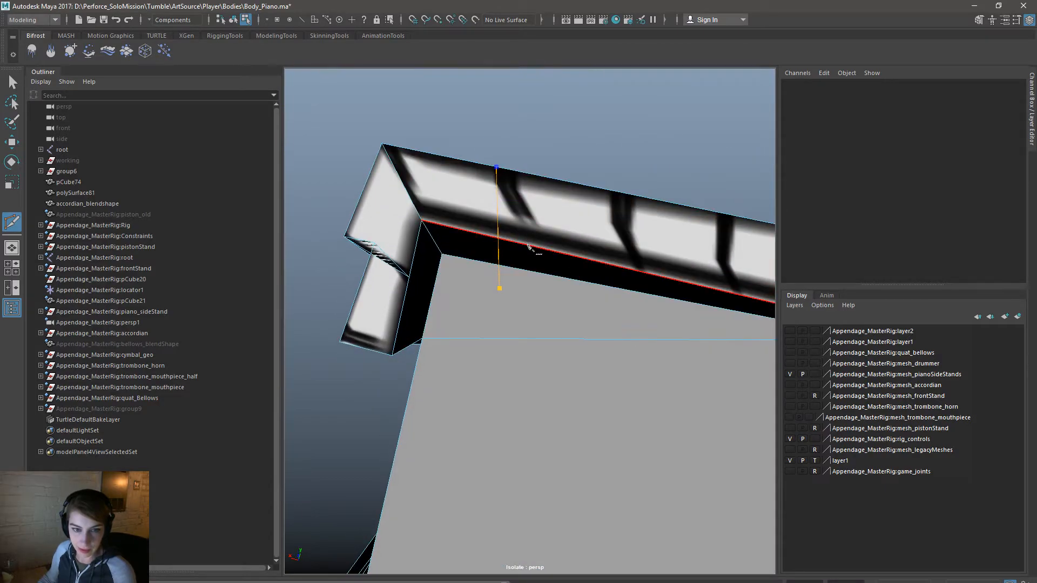
left_click(524, 244)
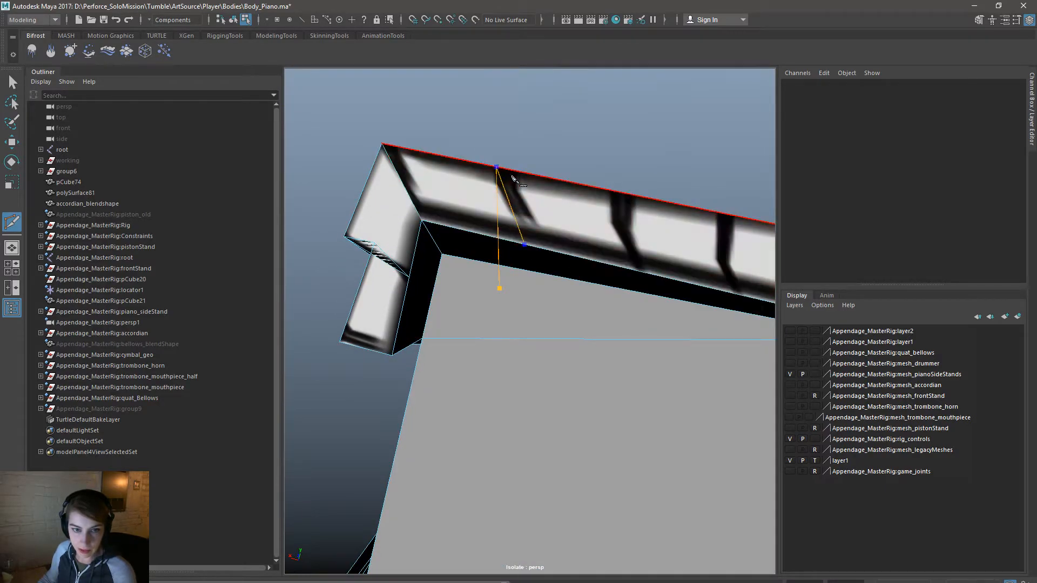
left_click_drag(515, 173, 517, 284, "alt")
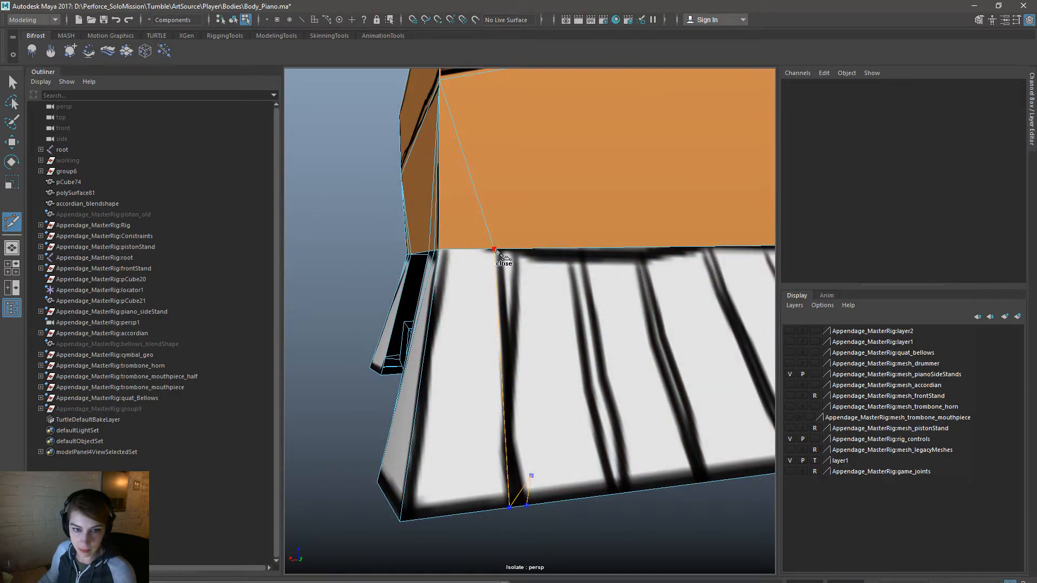
left_click_drag(562, 259, 502, 270, "alt")
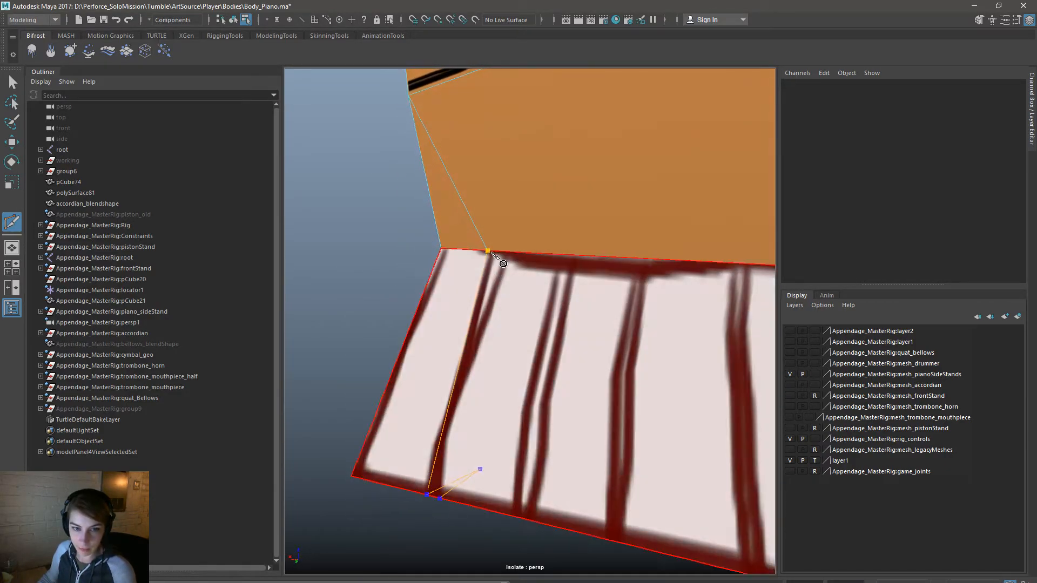
left_click(489, 251)
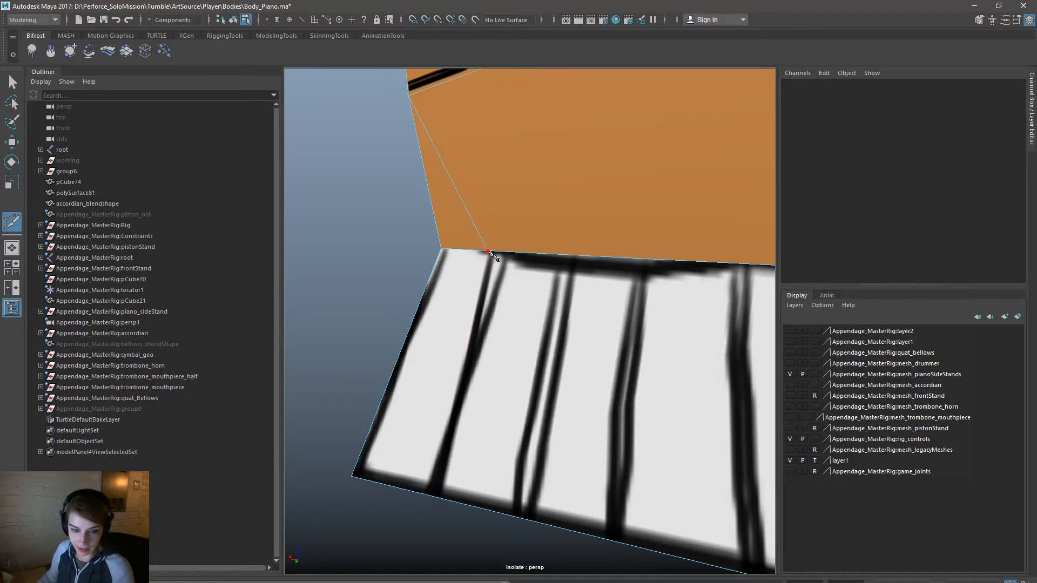
key("w")
Step: Select the vertex at the body's lower corner above the keys and examine the corner from both sides
left_click_drag(520, 437, 457, 393, "alt")
left_click(397, 431)
right_click_drag(611, 474, 519, 437, "alt")
left_click_drag(519, 437, 551, 420, "alt")
right_click_drag(535, 227, 540, 267)
left_click_drag(539, 266, 630, 322, "alt")
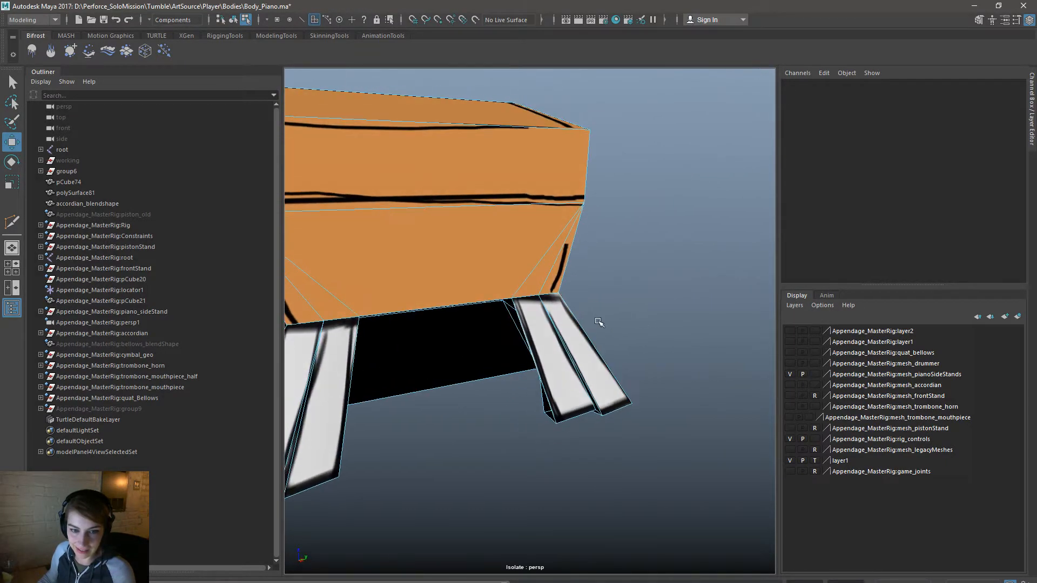
right_click_drag(629, 322, 674, 335, "alt")
right_click_drag(560, 248, 509, 248)
left_click_drag(567, 258, 566, 257)
left_click_drag(669, 310, 474, 331, "alt")
right_click_drag(474, 331, 345, 316, "alt")
left_click_drag(345, 316, 558, 341, "alt")
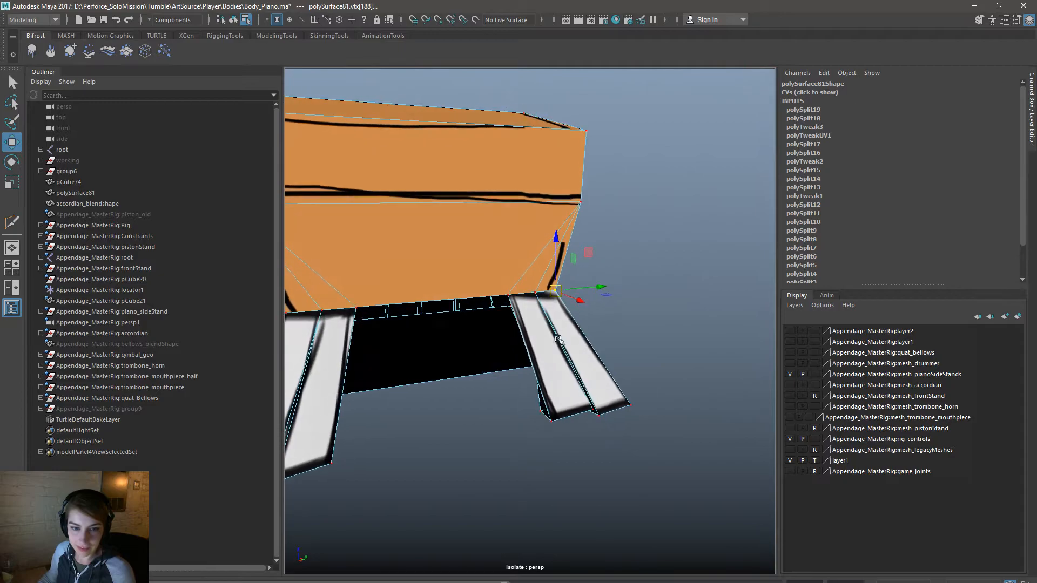
Step: Select the lower end vertices of the short side's outer key and raise them slightly to shorten the key
key("space")
left_click_drag(651, 426, 694, 426, "alt")
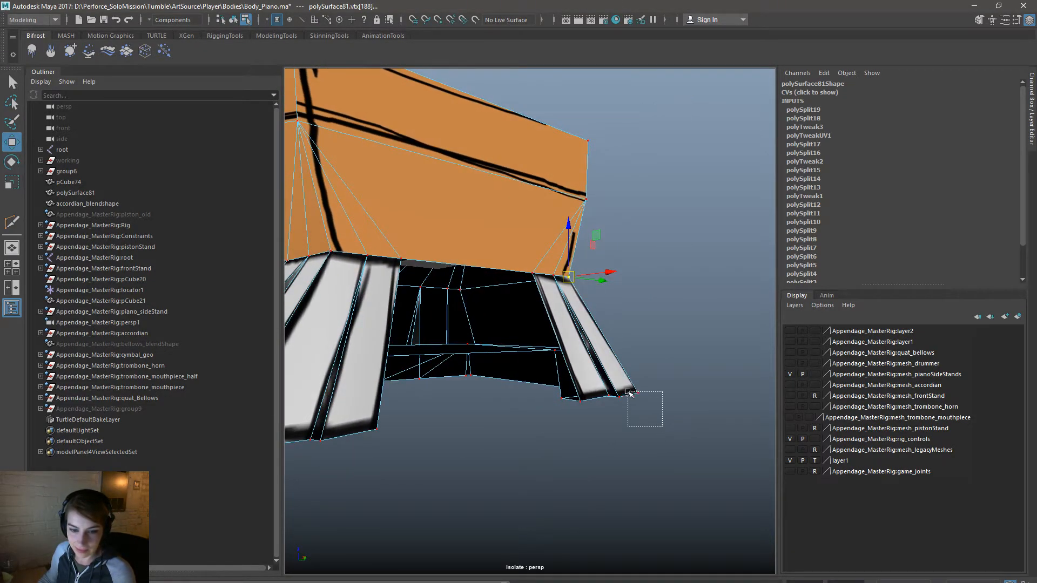
right_click_drag(678, 371, 631, 371, "alt")
left_click_drag(631, 371, 551, 361, "alt")
right_click_drag(551, 362, 609, 395, "alt")
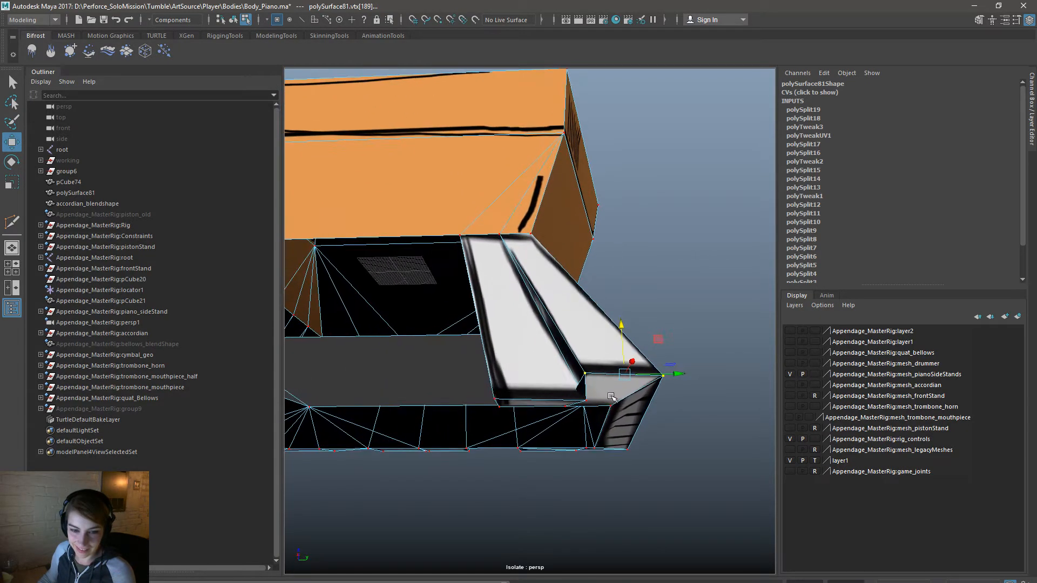
left_click_drag(585, 369, 581, 352)
left_click_drag(624, 389, 642, 412)
Step: Shift the inner key's lower vertex beside the cut slightly sideways toward the outer key and return to object selection
left_click_drag(576, 382, 588, 399)
left_click_drag(629, 457, 634, 455)
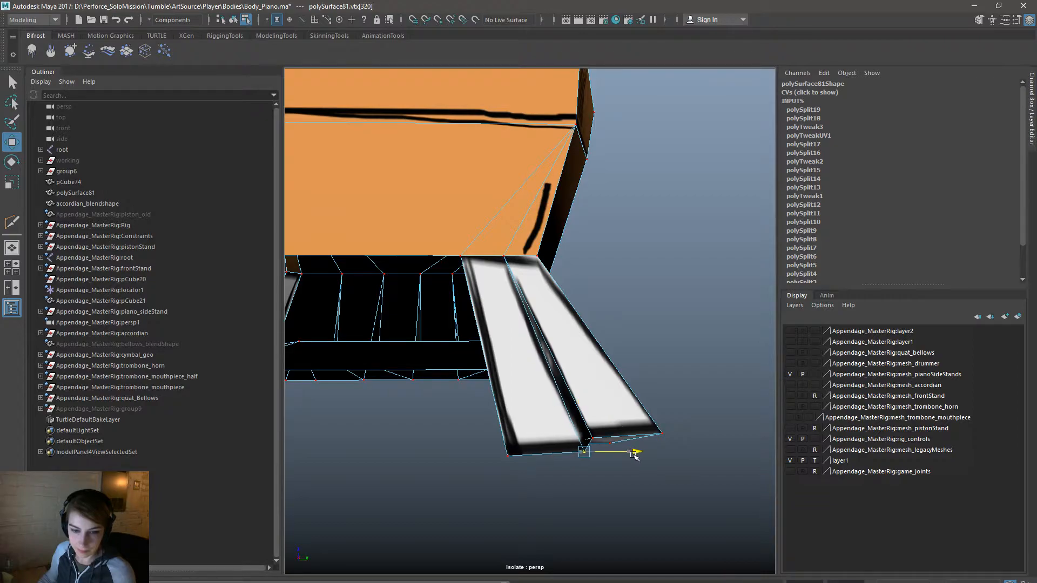
right_click_drag(560, 366, 605, 324)
left_click_drag(673, 363, 537, 392, "alt")
left_click(538, 389)
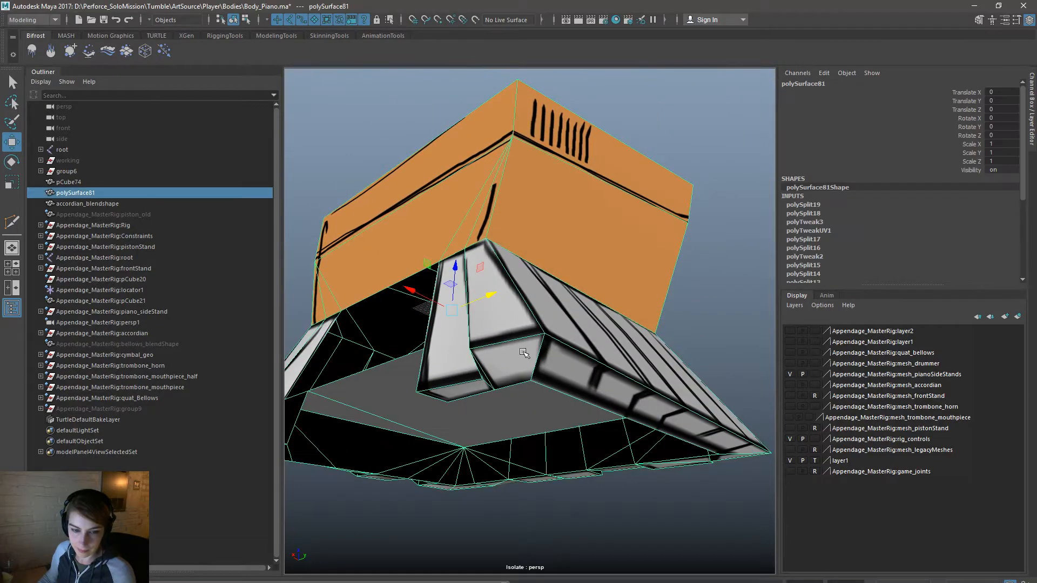
Step: Select an edge at the outer key's lower end and examine the stepped key ends around the corner
right_click_drag(524, 345, 509, 319)
left_click(506, 337)
left_click_drag(507, 338, 613, 383, "alt")
right_click_drag(562, 339, 600, 325)
left_click(673, 357)
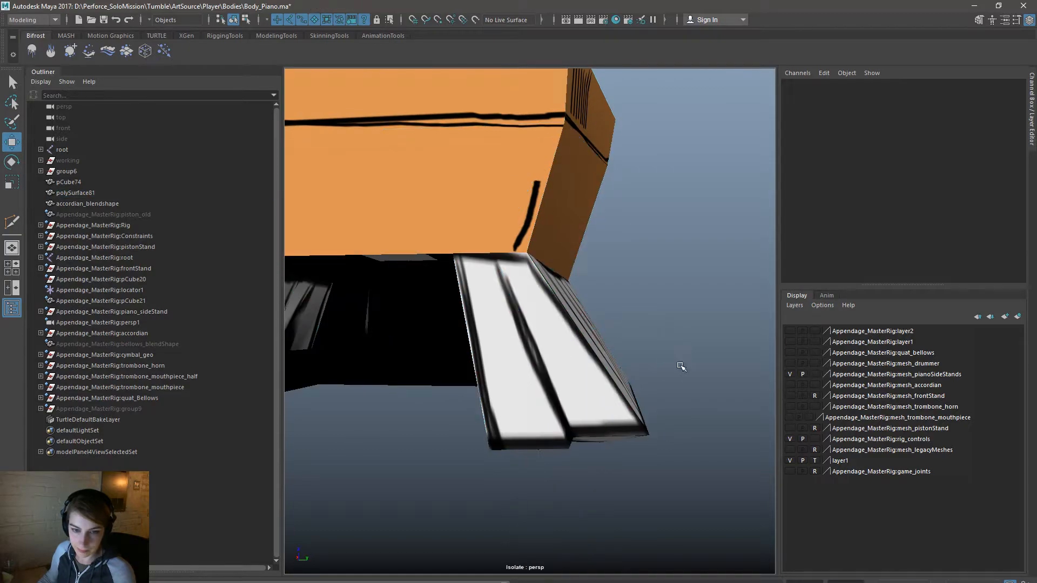
left_click_drag(673, 357, 561, 387, "alt")
Step: Merge the vertices at the body's lower corner above the keys, return to object selection and deselect the mesh
left_click(561, 389)
right_click(487, 276)
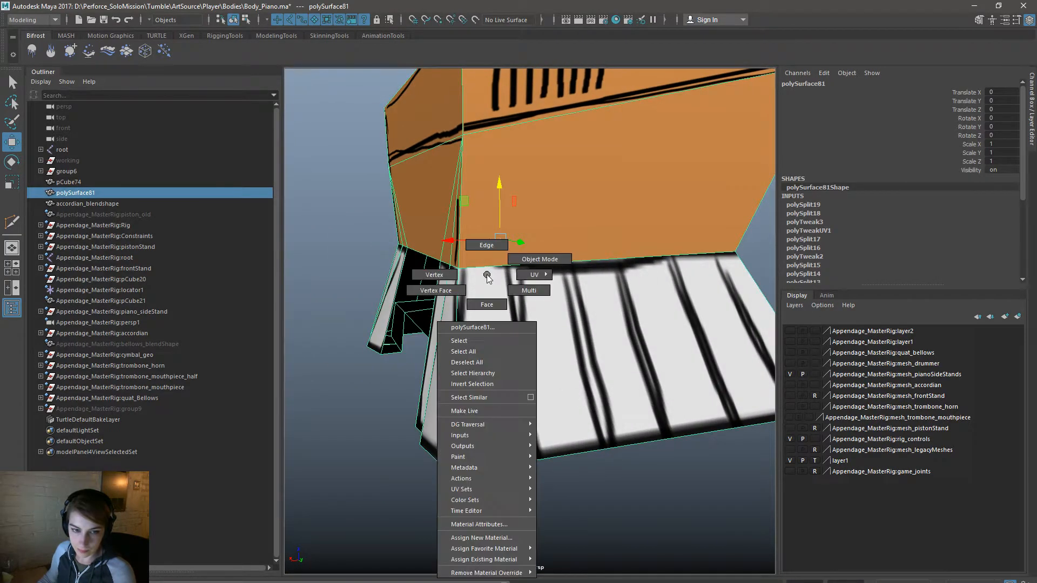
right_click_drag(487, 276, 432, 275)
left_click_drag(531, 282, 474, 270, "alt")
key("space")
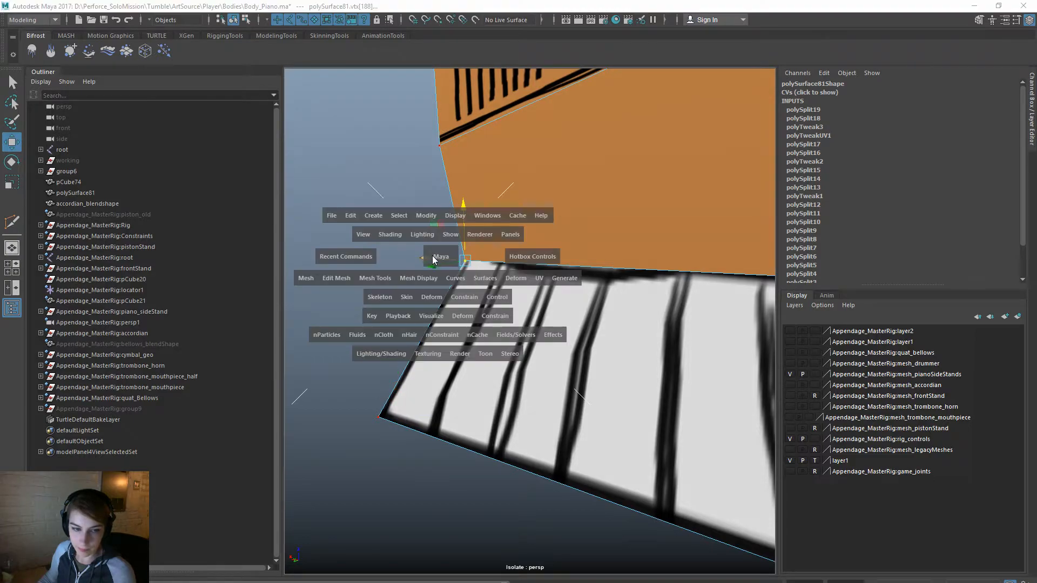
left_click(336, 278)
left_click(396, 394)
right_click_drag(496, 226, 525, 210)
left_click(409, 281)
scroll(500, 296, "down", 5)
Step: Cut the long side from the seam corner below the vents down the first dark key line and across the keys' underside
left_click(499, 297)
left_click_drag(502, 300, 594, 372, "alt")
scroll(537, 347, "up", 3)
key("y")
left_click(462, 182)
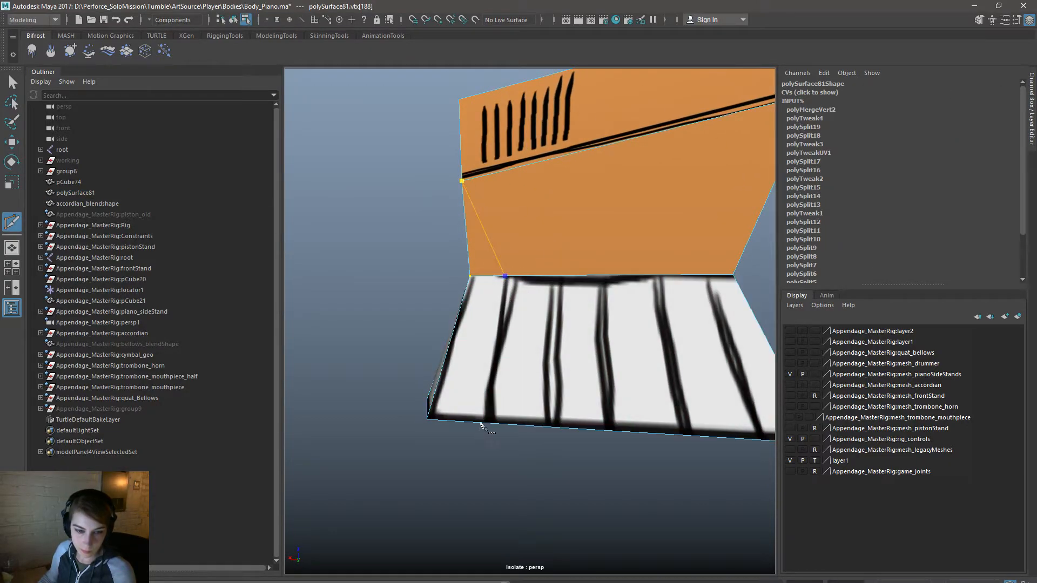
left_click_drag(486, 424, 535, 347, "alt")
right_click(534, 347)
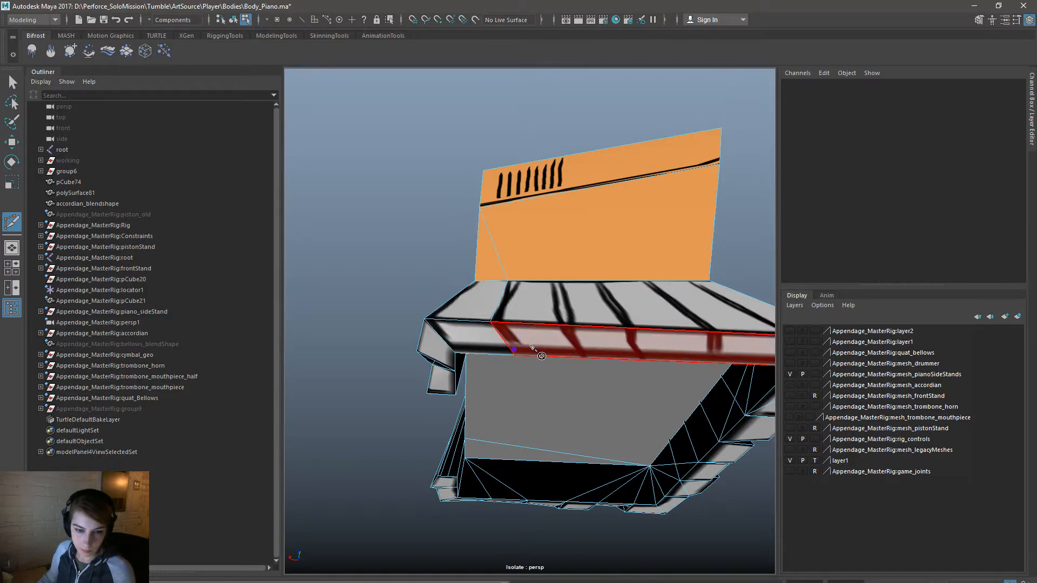
Step: Cut a second line beside the first dark key line, from the body's lower edge down to the keys' underside
left_click(465, 354)
key("ctrl+z")
left_click(507, 283)
left_click(503, 323)
left_click_drag(517, 358, 525, 219, "alt")
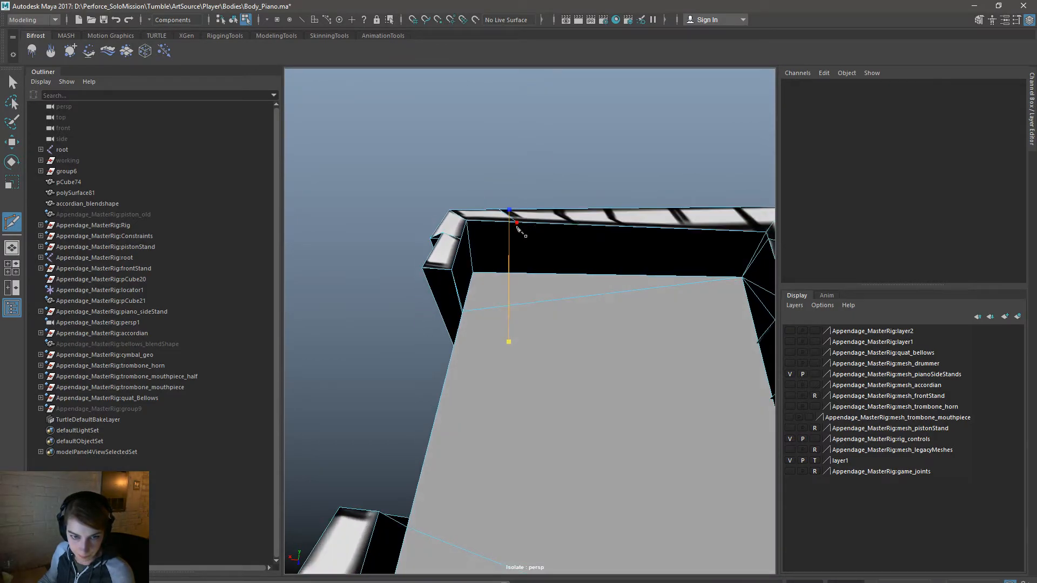
right_click(665, 252)
Step: Cut from the keys' underside up along the second dark key line to the seam corner below the vents
mouse_move(607, 283)
left_mouse_down("alt")
mouse_move(611, 317)
mouse_move(603, 287)
left_mouse_up("alt")
left_click(574, 226)
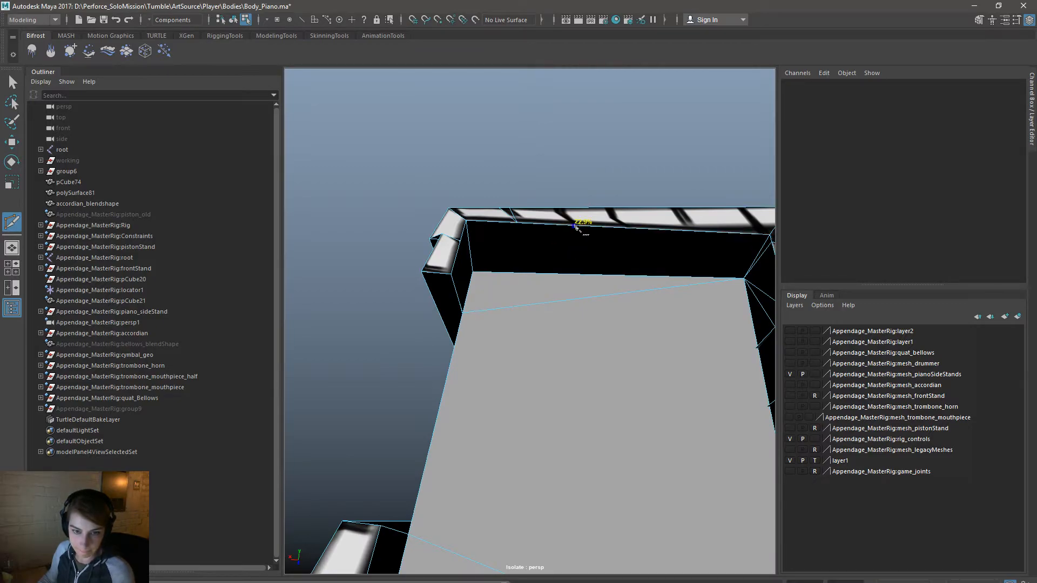
left_click_drag(592, 247, 552, 276, "alt")
left_click(564, 372)
left_click(554, 273)
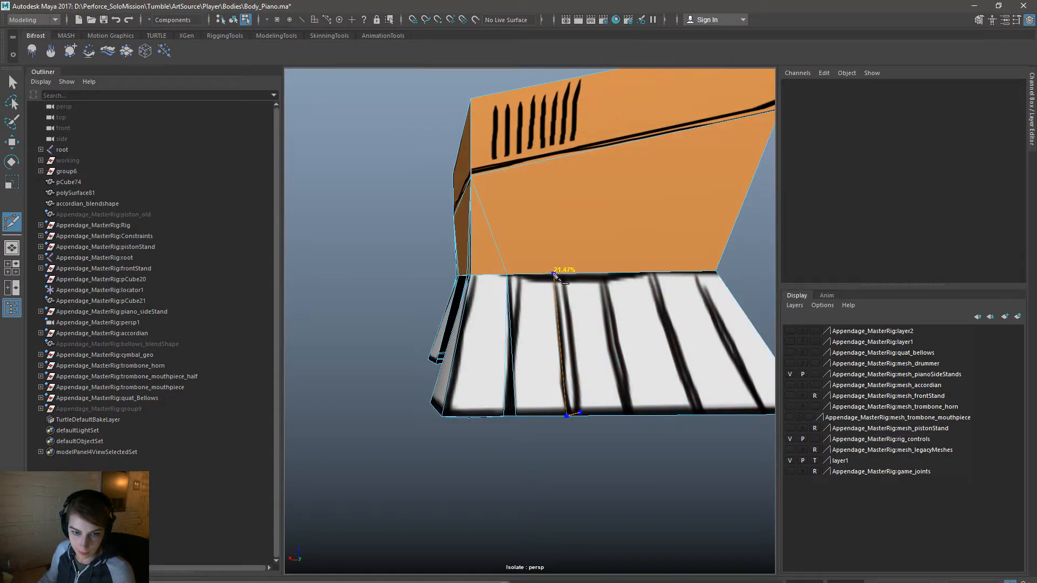
left_click(472, 179)
right_click(631, 212)
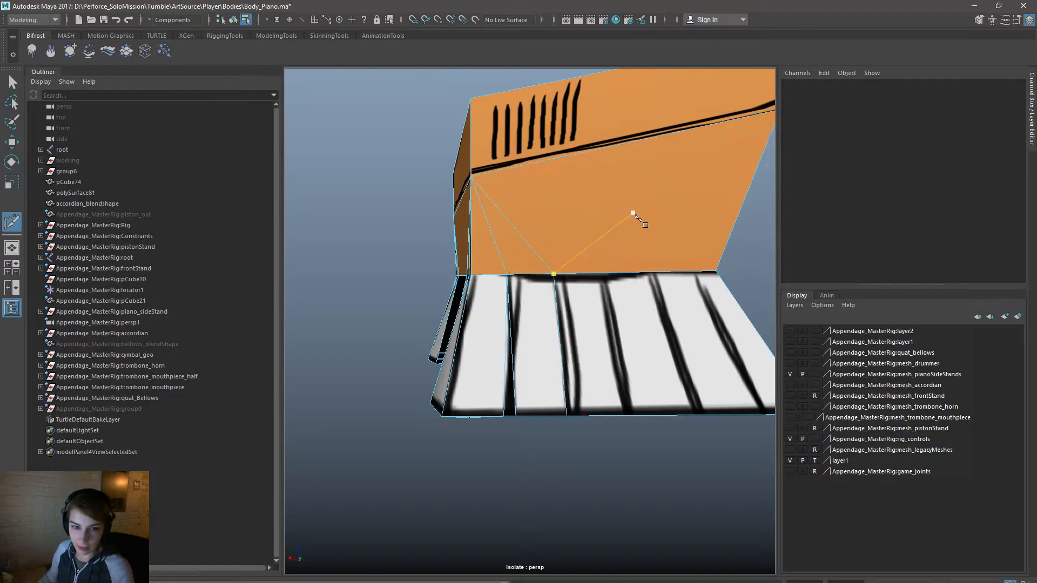
Step: Cut along the other side of the second dark key line, from the body's lower edge to the underside edge
left_click(554, 275)
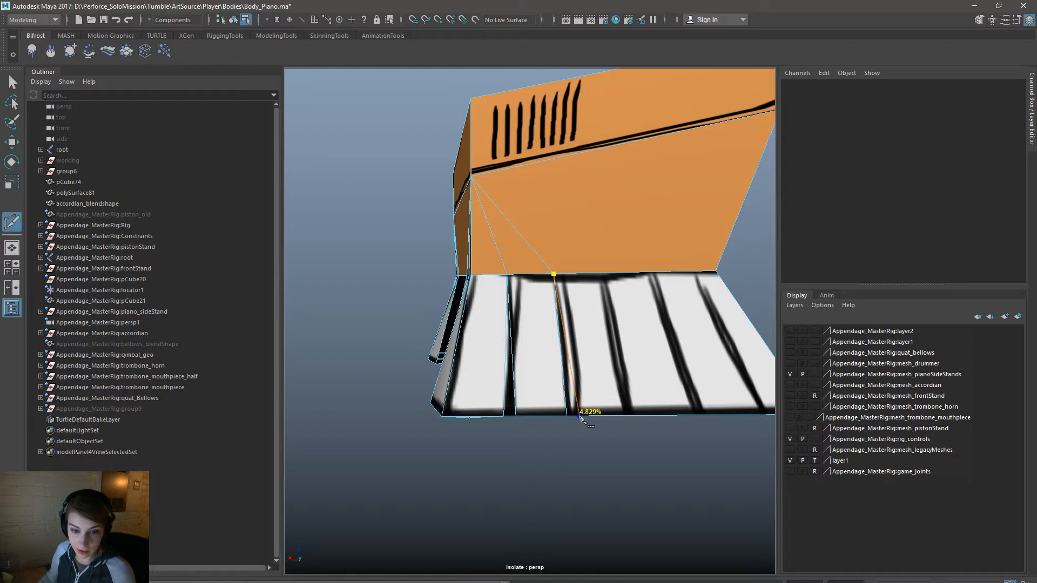
left_click_drag(650, 430, 589, 300, "alt")
left_click(584, 298)
right_click(689, 295)
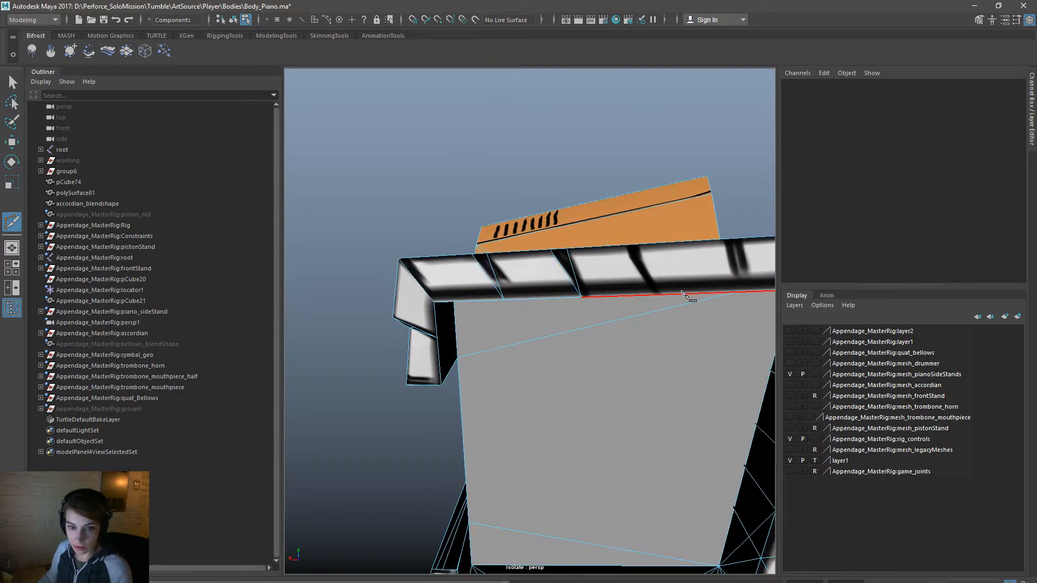
Step: Shift the vertex where the first dark key line meets the body's lower edge slightly sideways along that edge
key("w")
right_click_drag(625, 281, 614, 241)
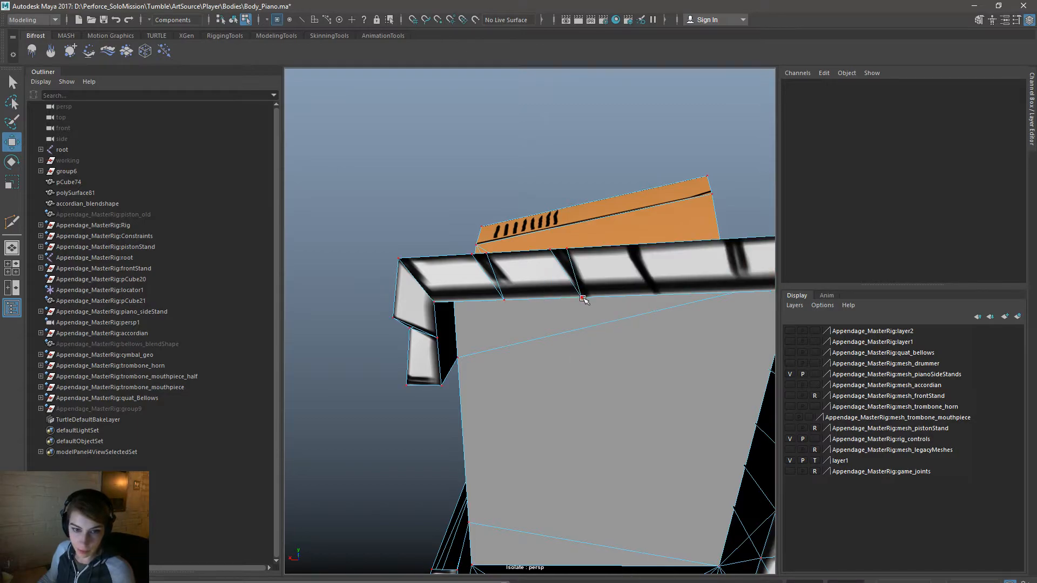
left_click(582, 298)
left_click_drag(545, 300, 593, 316)
left_click(518, 186)
left_click(512, 315)
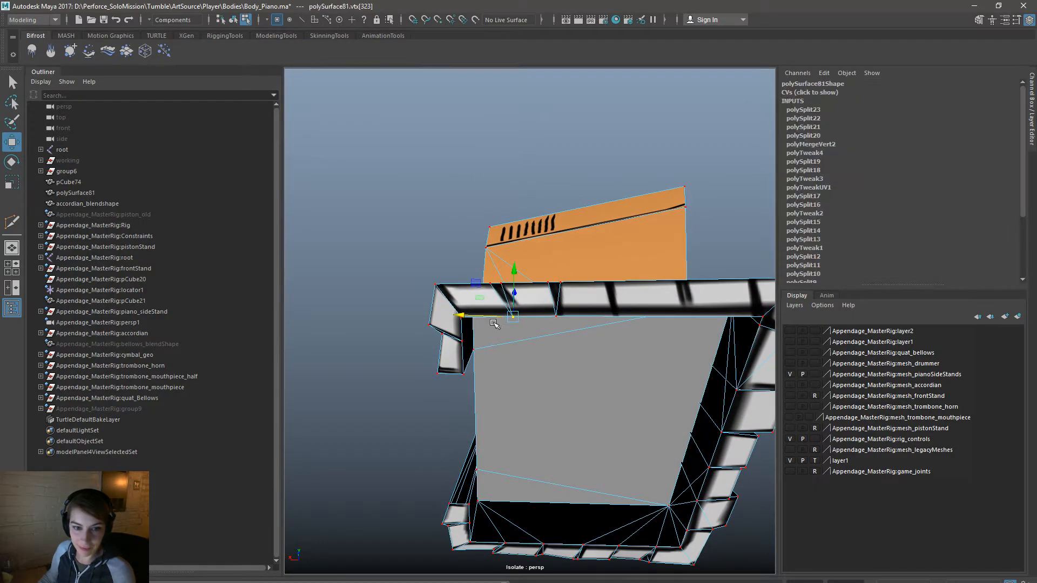
left_click_drag(600, 307, 598, 374, "alt")
left_click(507, 281)
key("w")
left_click_drag(549, 246, 555, 322)
left_click_drag(475, 283, 481, 283)
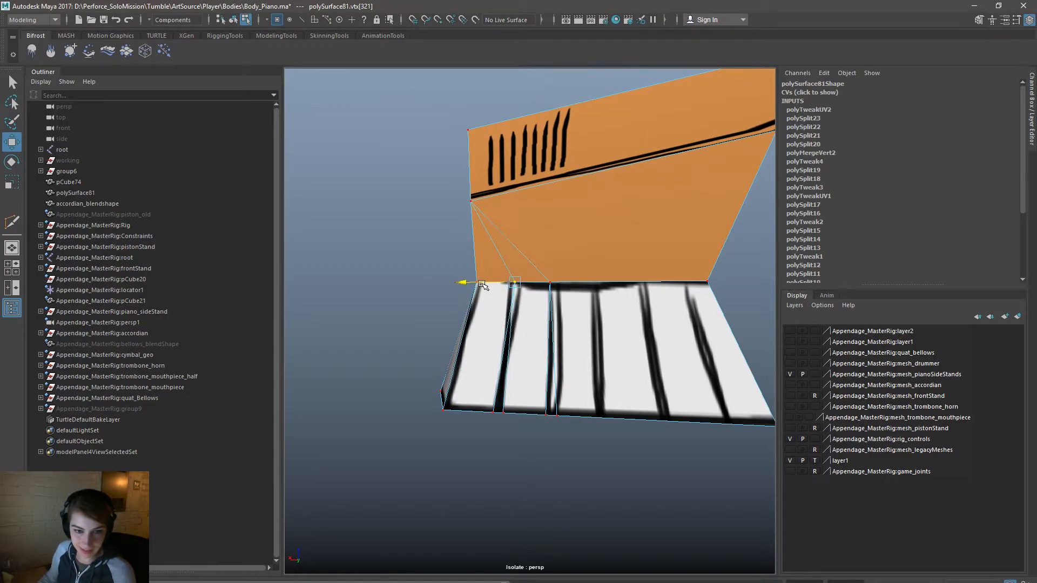
Step: Shift the vertex at the top of the second dark key line slightly sideways along the body's lower edge
left_click(548, 282)
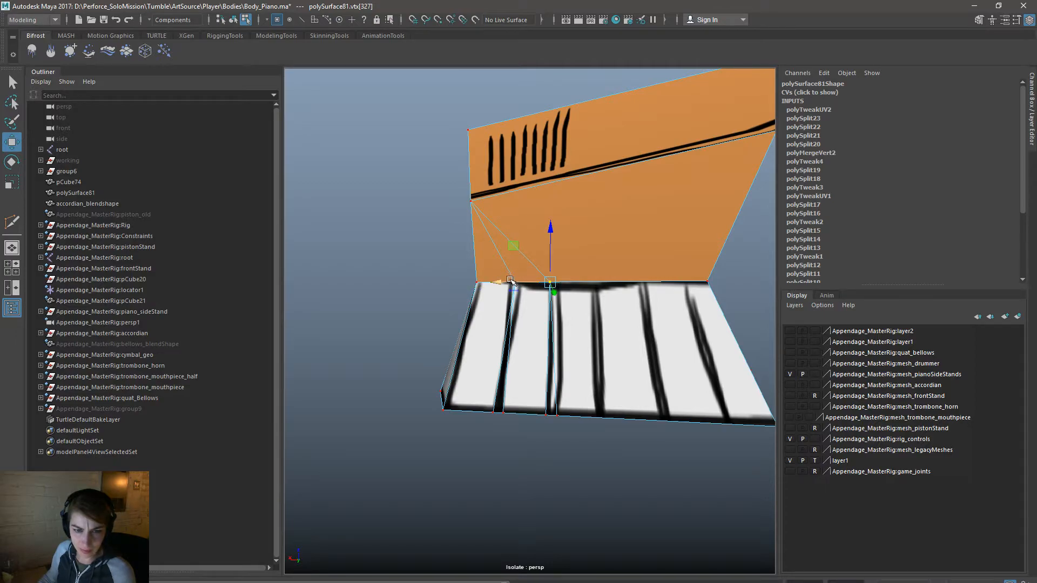
key("w")
left_click_drag(508, 281, 513, 282)
key("w")
left_click_drag(577, 213, 591, 286)
Step: Select the body's lower corner vertex above the keys and show the UV layout beside the model
mouse_move(530, 433)
left_mouse_down("alt")
mouse_move(562, 435)
mouse_move(548, 425)
left_mouse_up("alt")
right_click(488, 303)
right_click_drag(488, 302, 484, 270)
left_click(483, 286)
left_click(481, 290)
key("space")
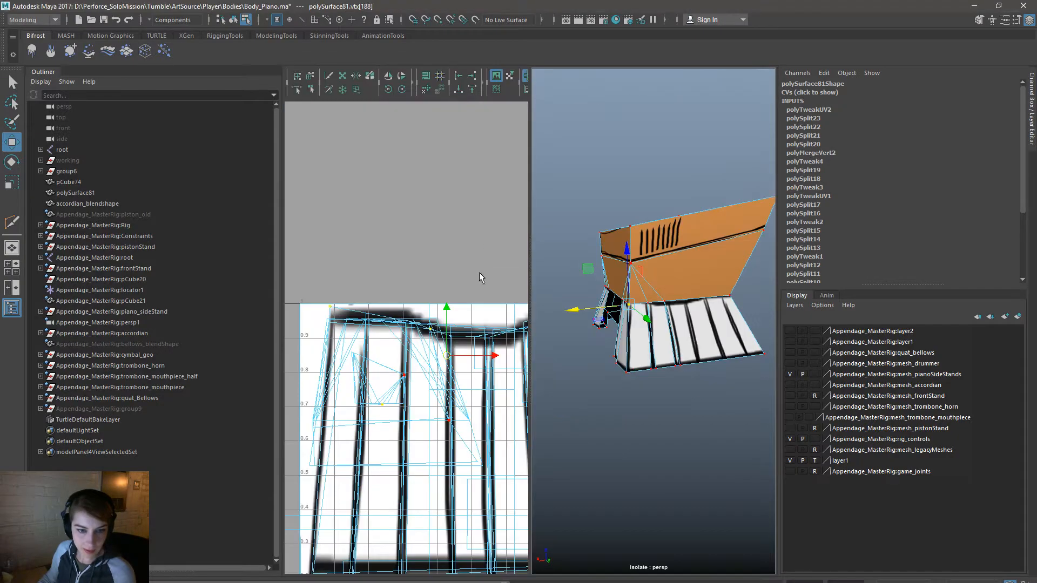
right_click_drag(654, 306, 654, 372, "alt")
right_click_drag(654, 285, 682, 288)
left_click(628, 350)
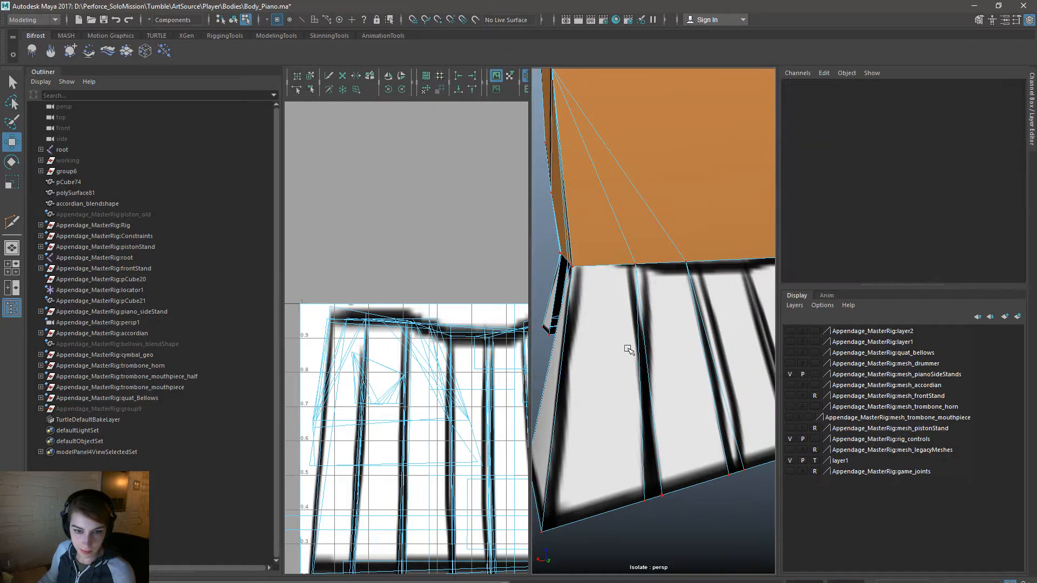
left_click(573, 264)
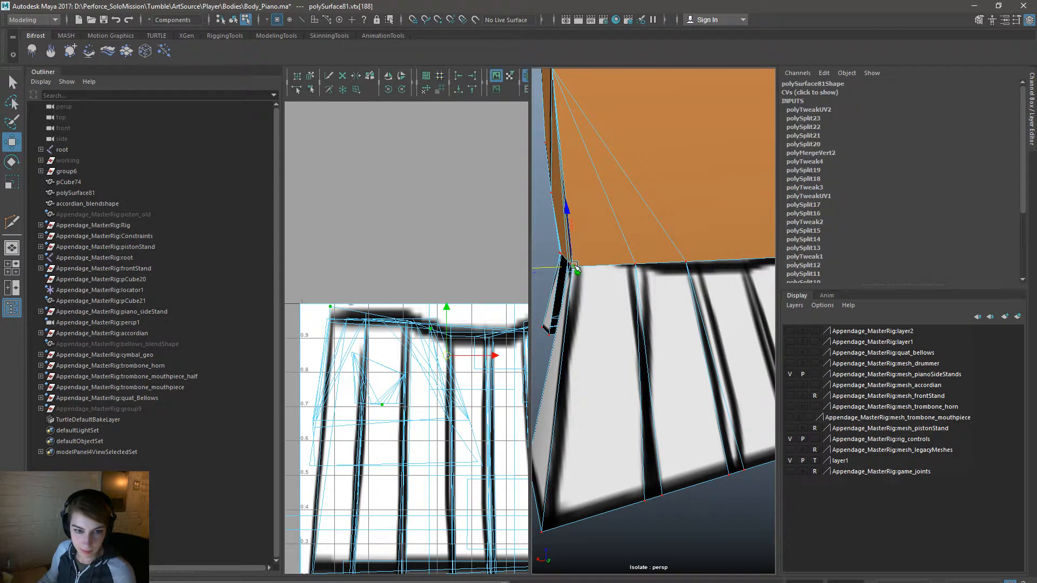
left_click(352, 382)
key("ctrl+z")
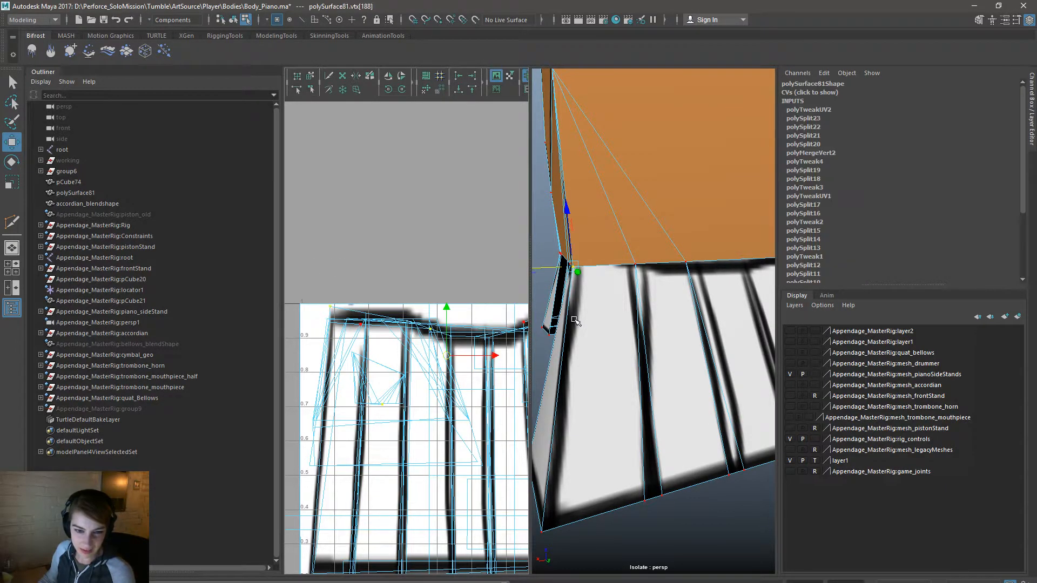
Step: Try to shift the lower corner vertex's UVs down and sideways in the UV layout, and undo both moves
right_click_drag(489, 411, 474, 438, "alt")
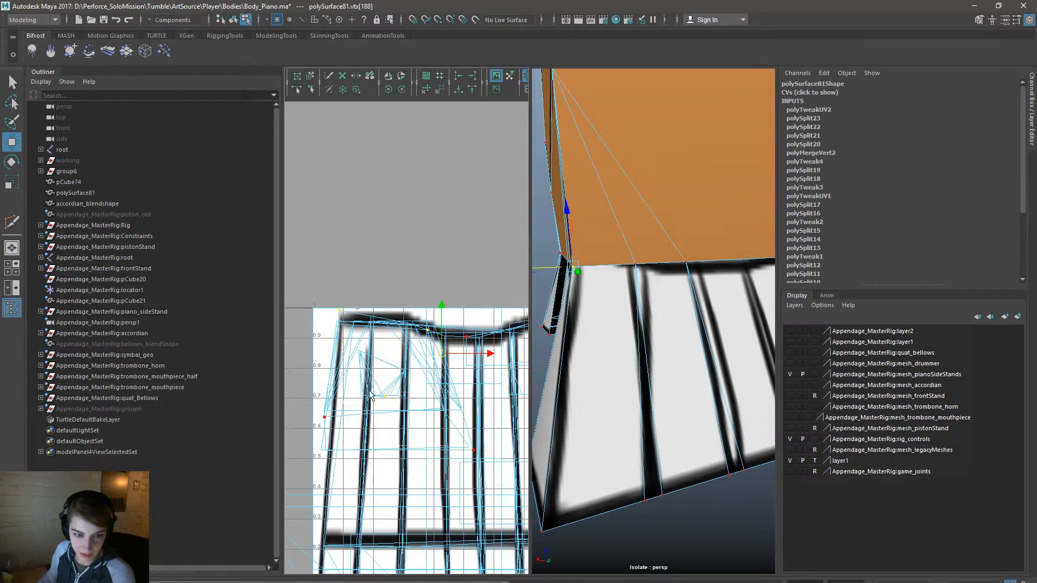
left_click(471, 316)
left_click_drag(637, 314, 660, 292, "alt")
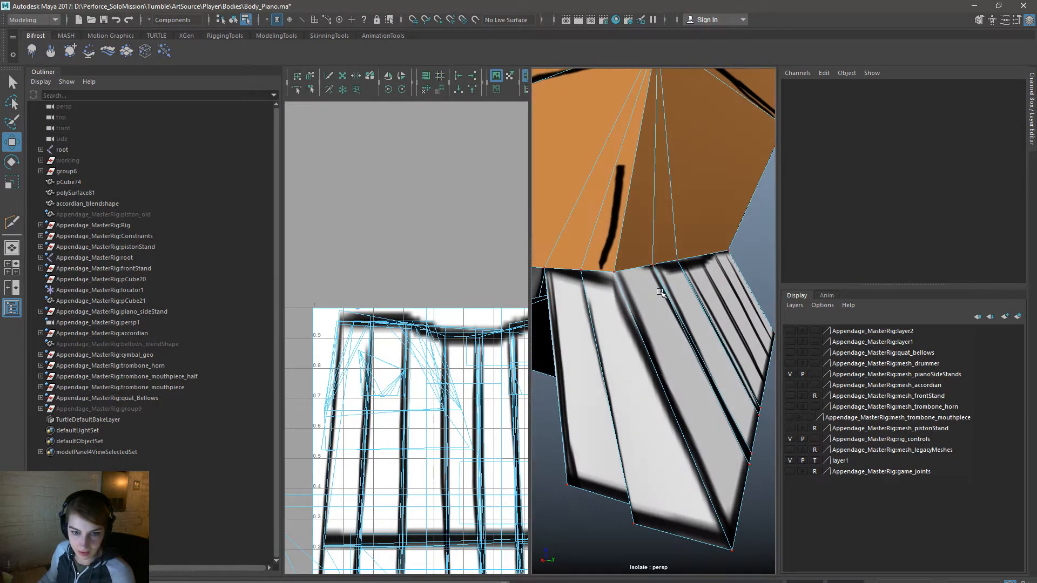
left_click(612, 268)
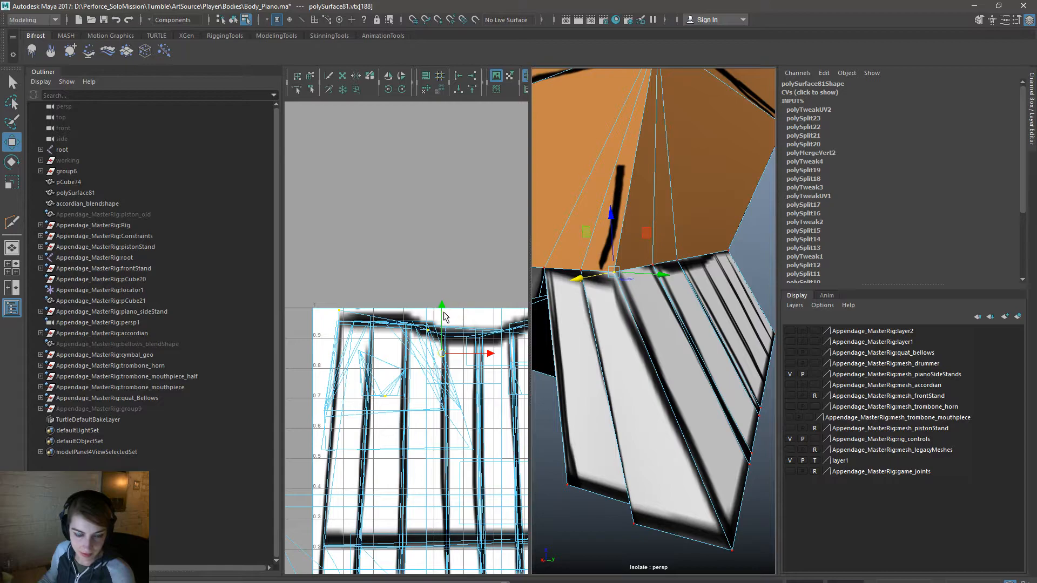
left_click_drag(442, 309, 445, 313)
left_click_drag(484, 361, 492, 365)
key("ctrl+z")
key("ctrl+z")
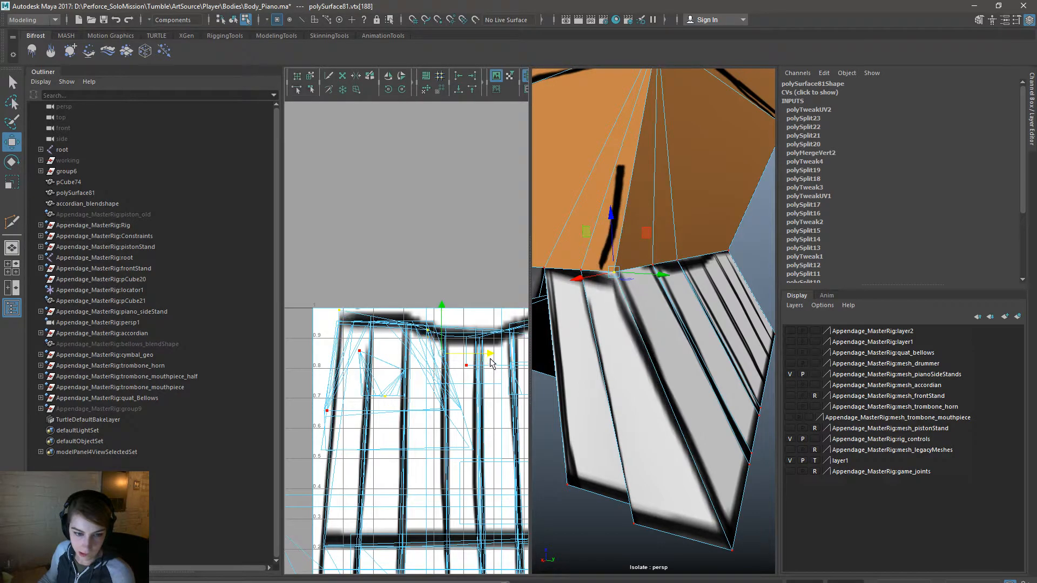
Step: Examine the whole UV layout to find where the lower corner vertex's UVs sit on the key texture
scroll(467, 390, "down", 5)
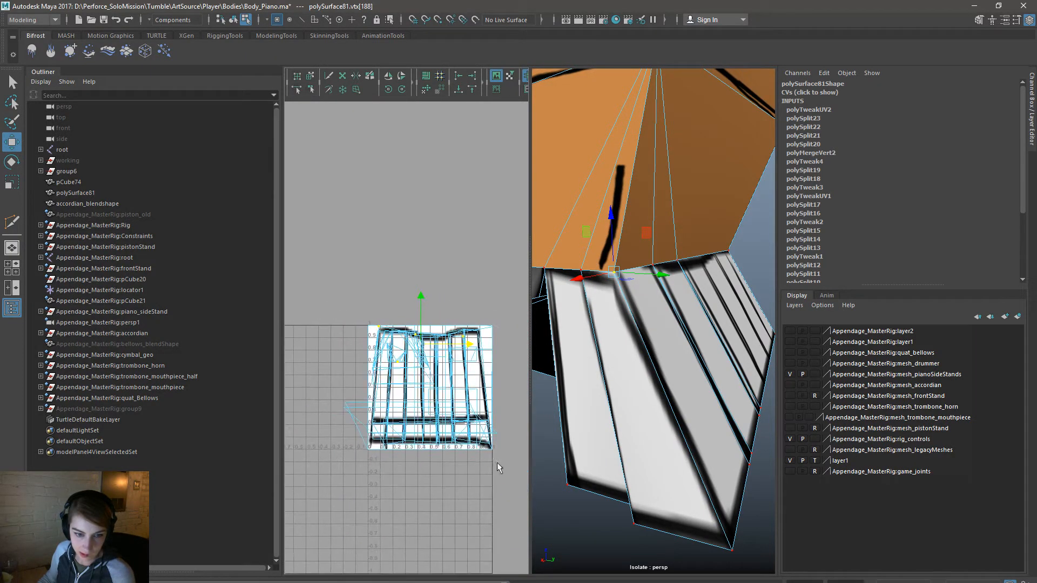
left_click(344, 357)
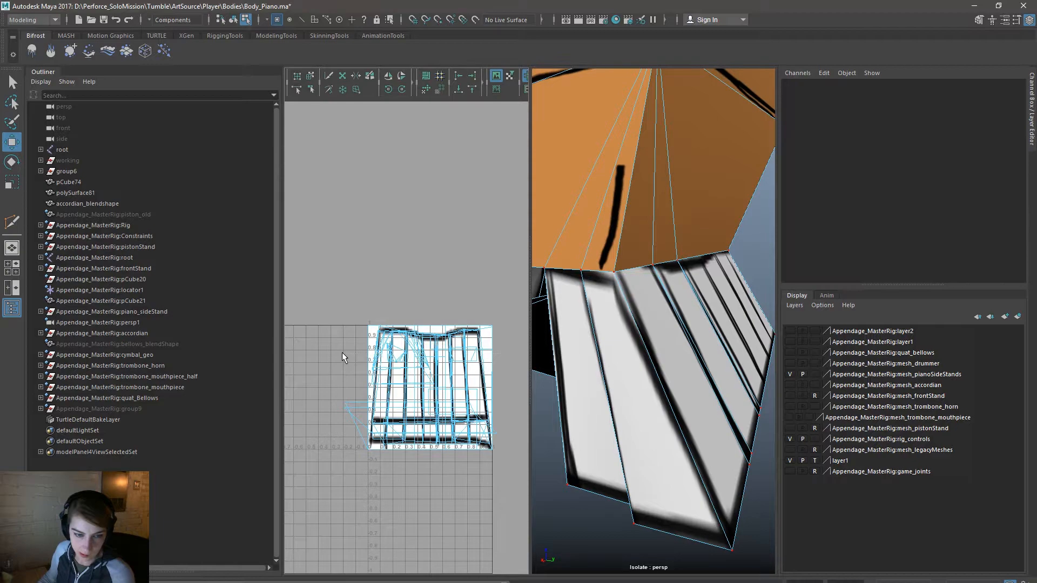
key("ctrl+z")
scroll(469, 340, "up", 2)
left_click(506, 389)
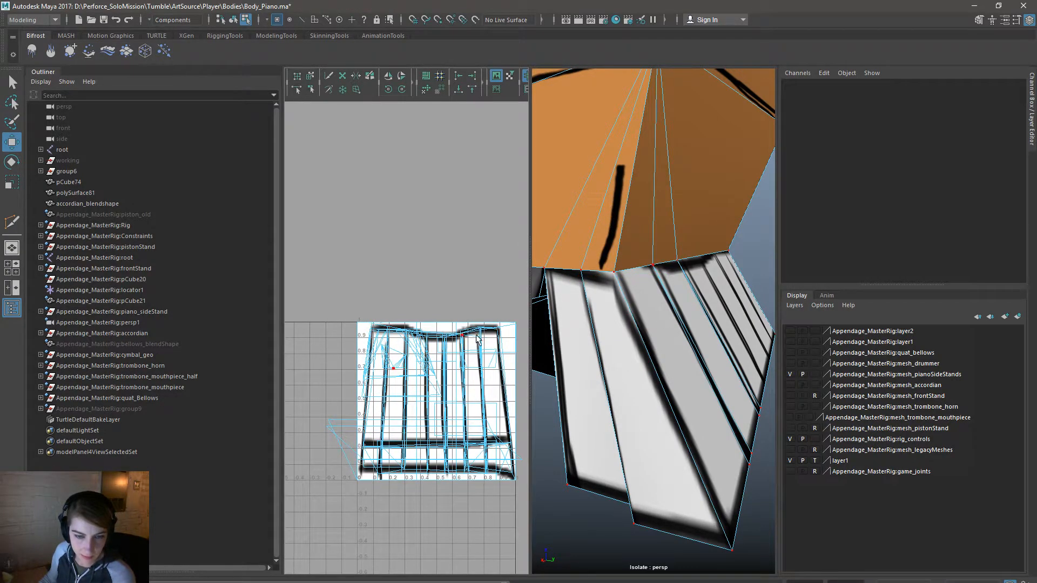
Step: Select the body's lower edge beside the corner and convert the selection to UVs
right_click_drag(651, 280, 651, 256)
left_click(636, 269)
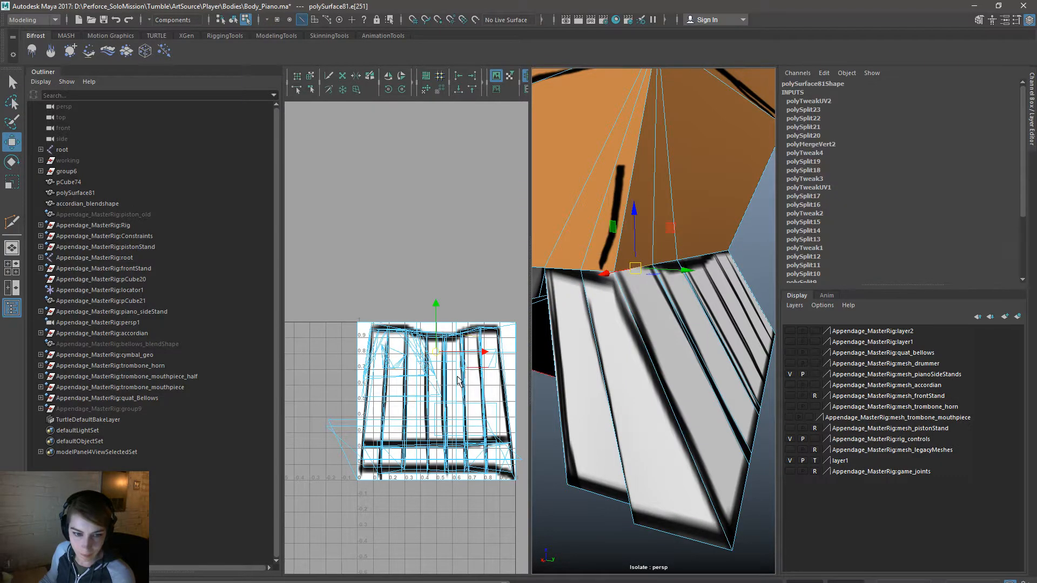
right_click_drag(440, 248, 526, 277, "ctrl")
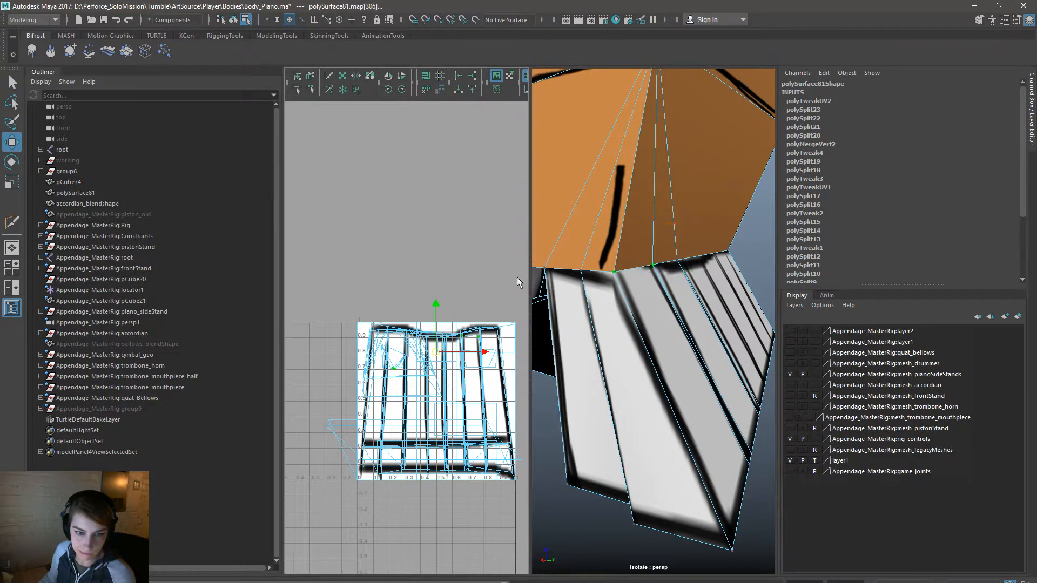
scroll(470, 304, "up", 4)
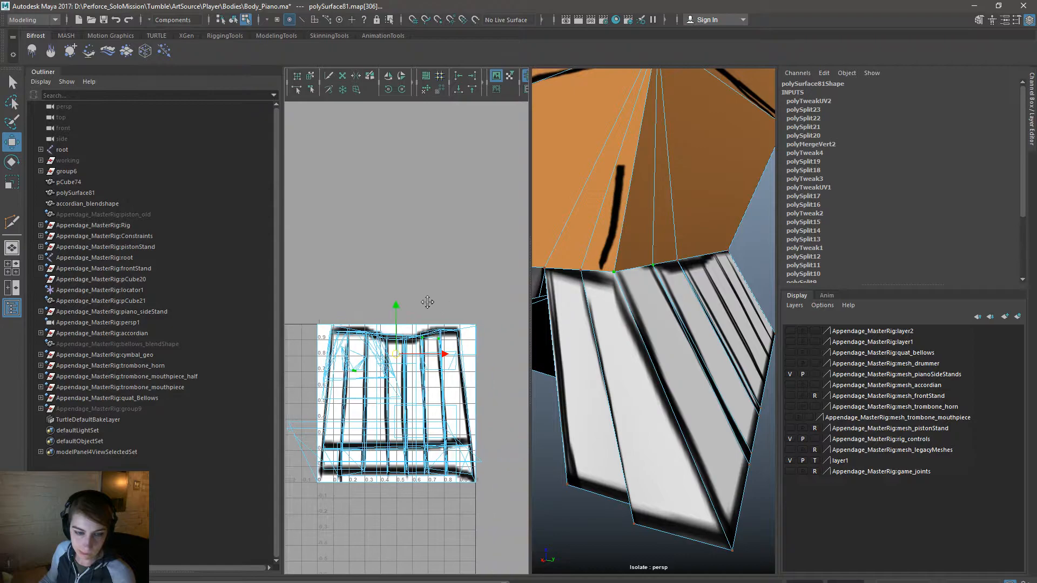
left_click_drag(472, 348, 449, 315, "ctrl")
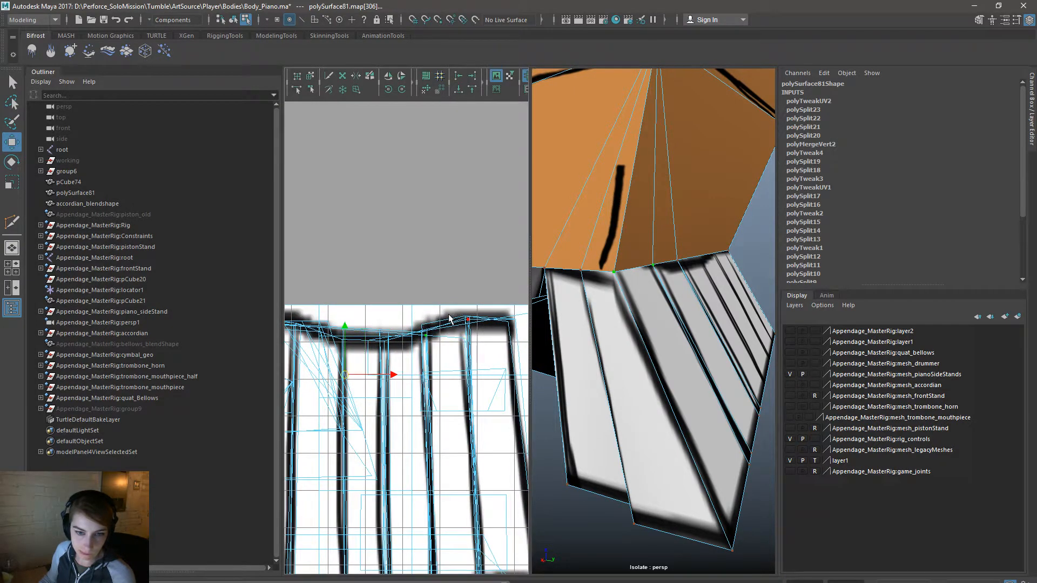
Step: Check individual UVs along the key layout's upper border and at the body corner, return to object selection and deselect
right_click_drag(424, 338, 440, 347)
left_click(422, 334)
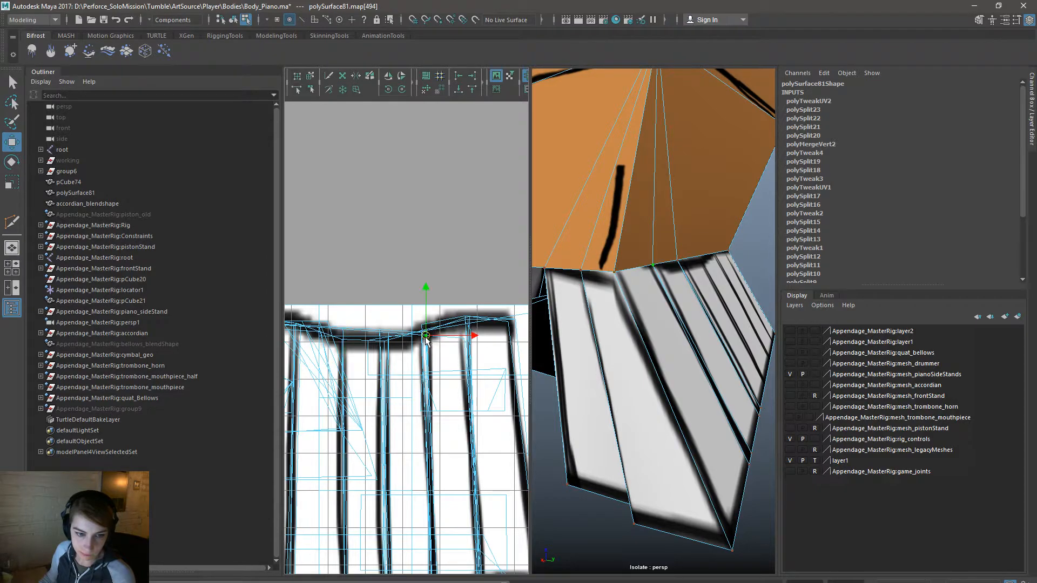
left_click(465, 322)
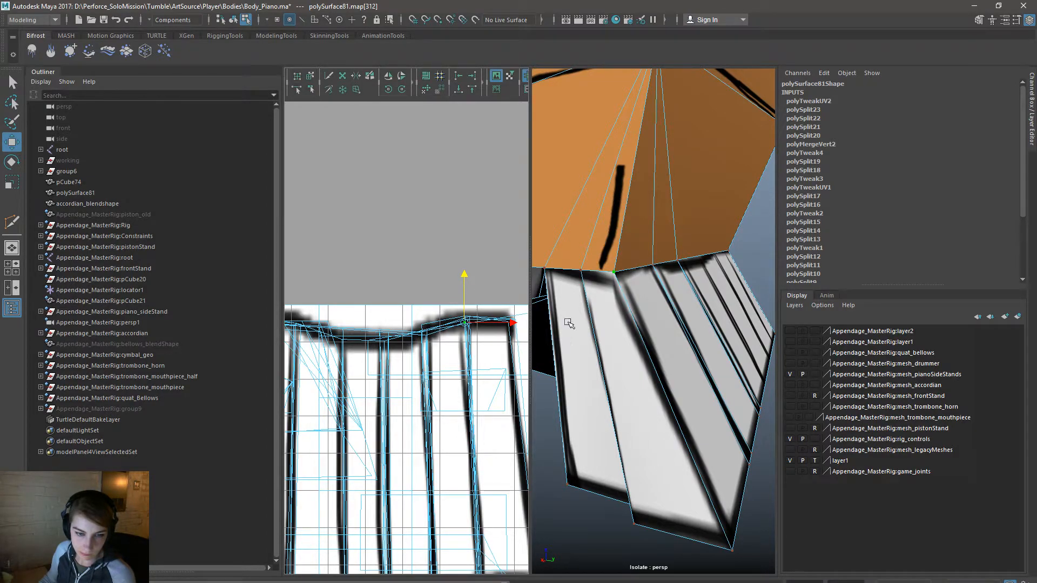
left_click(613, 273)
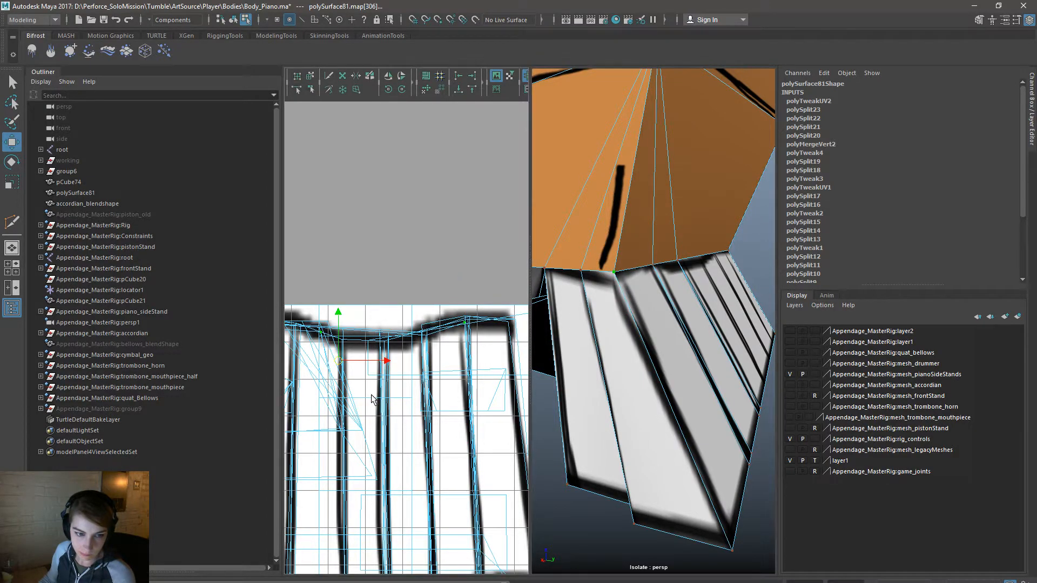
middle_click_drag(378, 319, 462, 306, "alt")
left_click(430, 273)
left_click(405, 322)
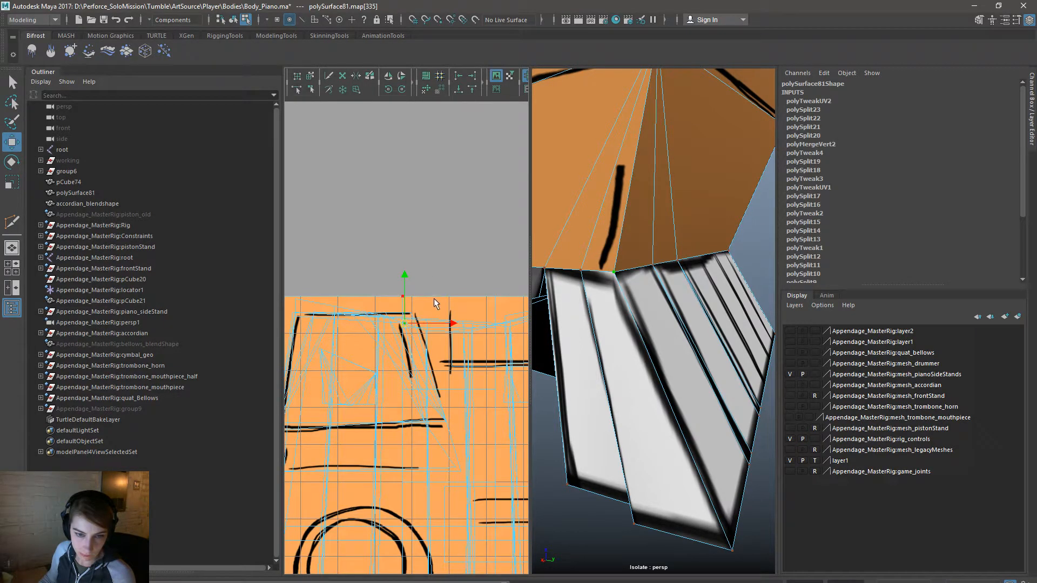
right_click(626, 288)
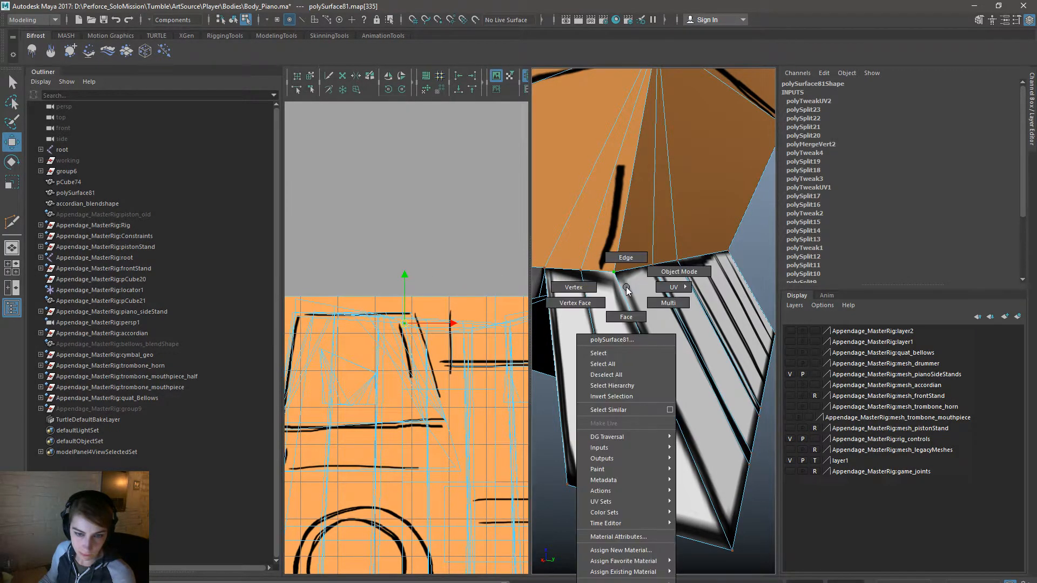
right_click_drag(695, 284, 717, 294)
left_click(758, 256)
Step: Select the outer end edge of the key between the two cut dark lines and pull it slightly outward
left_click_drag(716, 294, 633, 306, "alt")
right_click_drag(633, 306, 712, 342, "alt")
left_click(659, 335)
mouse_move(679, 362)
left_mouse_down("alt")
mouse_move(683, 310)
mouse_move(685, 371)
left_mouse_up("alt")
right_click_drag(681, 346, 679, 314)
left_click(657, 403)
left_click_drag(686, 446, 685, 488, "alt")
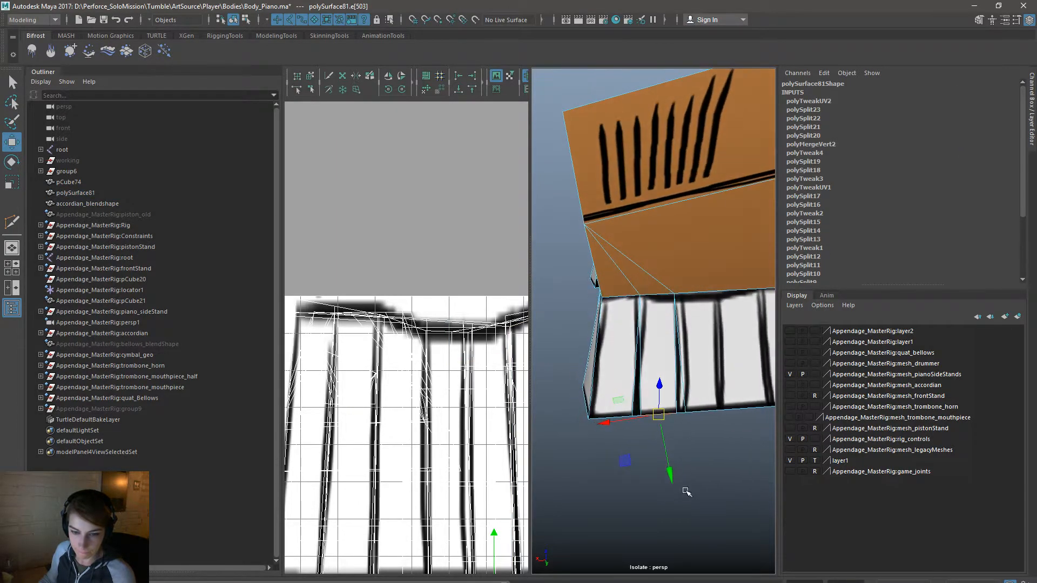
left_click(670, 464)
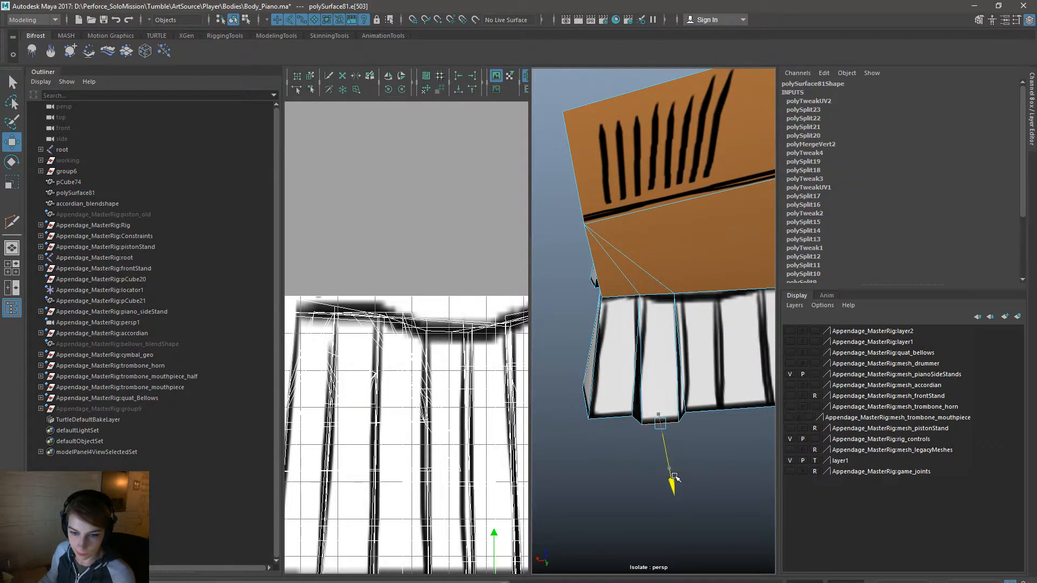
Step: Examine the vertices along the body's lower edge at the cut key lines and return to selecting the whole body mesh
left_click_drag(697, 424, 693, 397, "alt")
right_click_drag(692, 295, 645, 296)
left_click(673, 286)
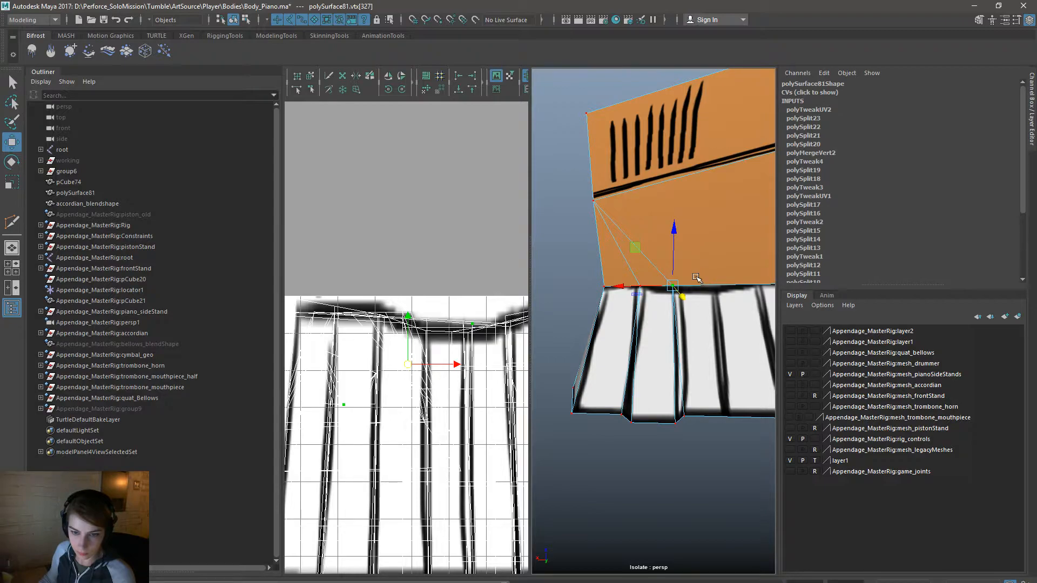
left_click(696, 279)
mouse_move(694, 345)
left_mouse_down("alt")
mouse_move(687, 363)
mouse_move(700, 349)
left_mouse_up("alt")
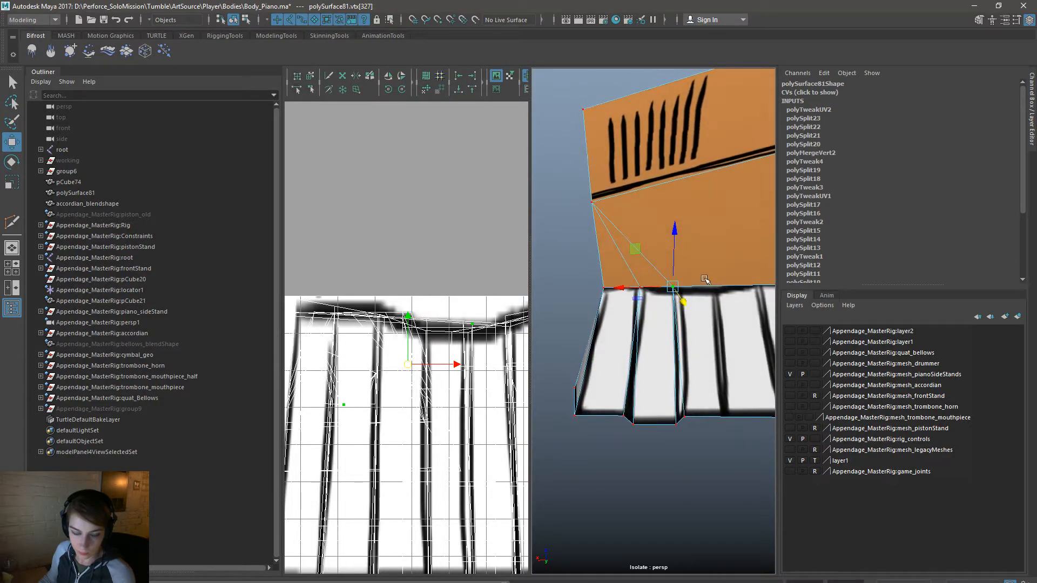
left_click_drag(708, 243, 704, 317)
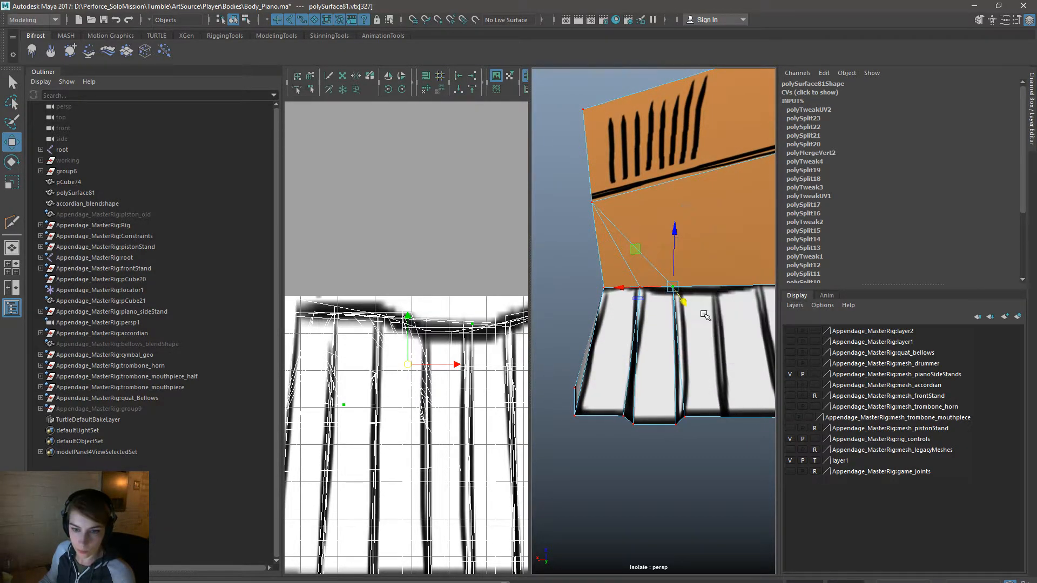
left_click_drag(630, 286, 642, 286)
right_click_drag(695, 288, 719, 272)
left_click(683, 433)
left_click(704, 375)
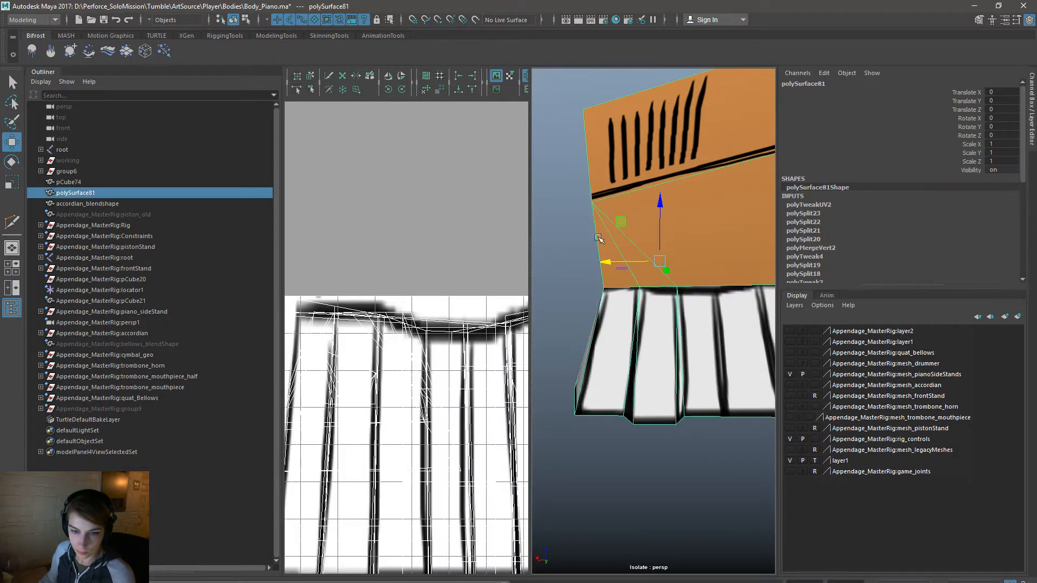
left_click_drag(564, 234, 565, 312)
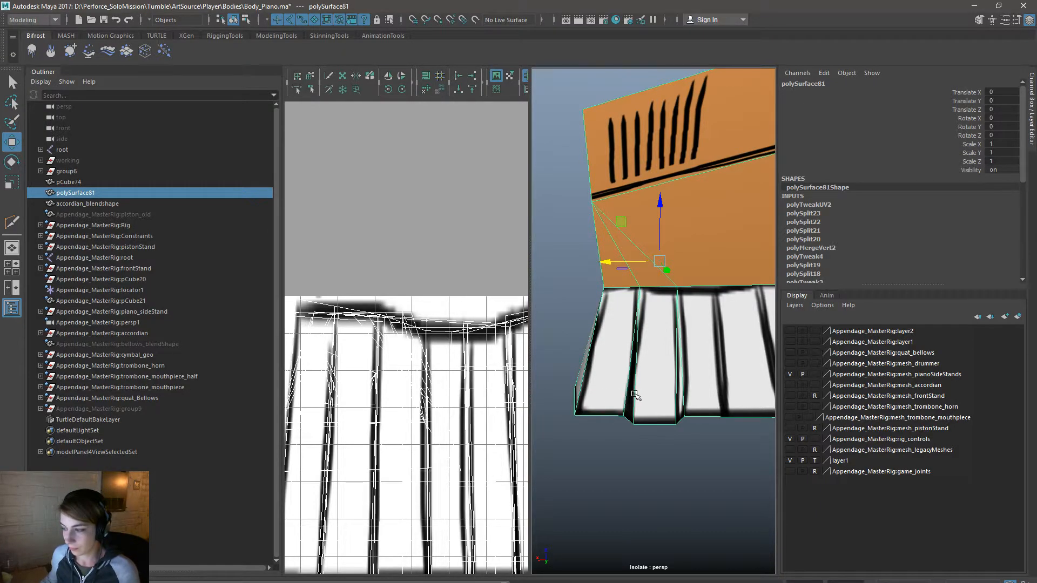
Step: Inspect the keys from below and enlarge the perspective view by closing the UV view beside it
left_click_drag(656, 429, 658, 352, "alt")
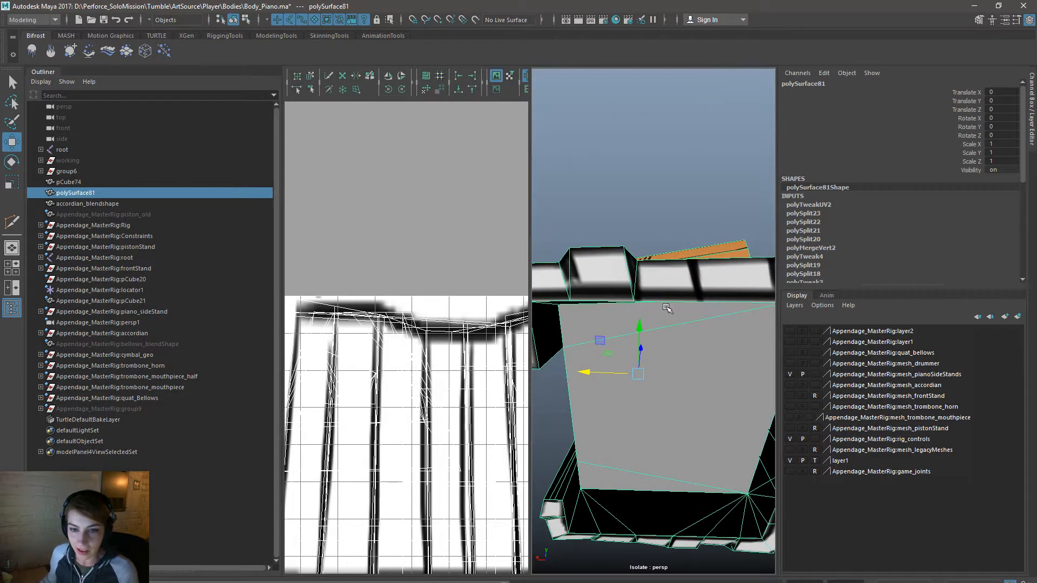
left_click_drag(667, 309, 679, 394, "alt")
key("space")
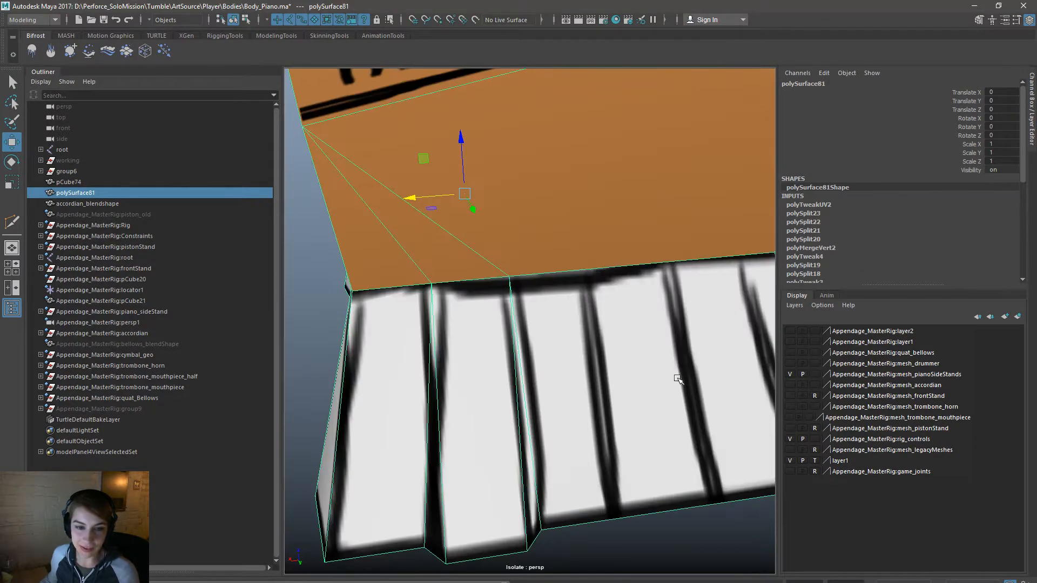
right_click_drag(687, 381, 597, 374, "alt")
left_click_drag(586, 405, 571, 355, "alt")
Step: Scale the second key's outer end edge along its width, select the edge beneath it, and clear the selection
right_click_drag(527, 332, 527, 302)
left_click(488, 391)
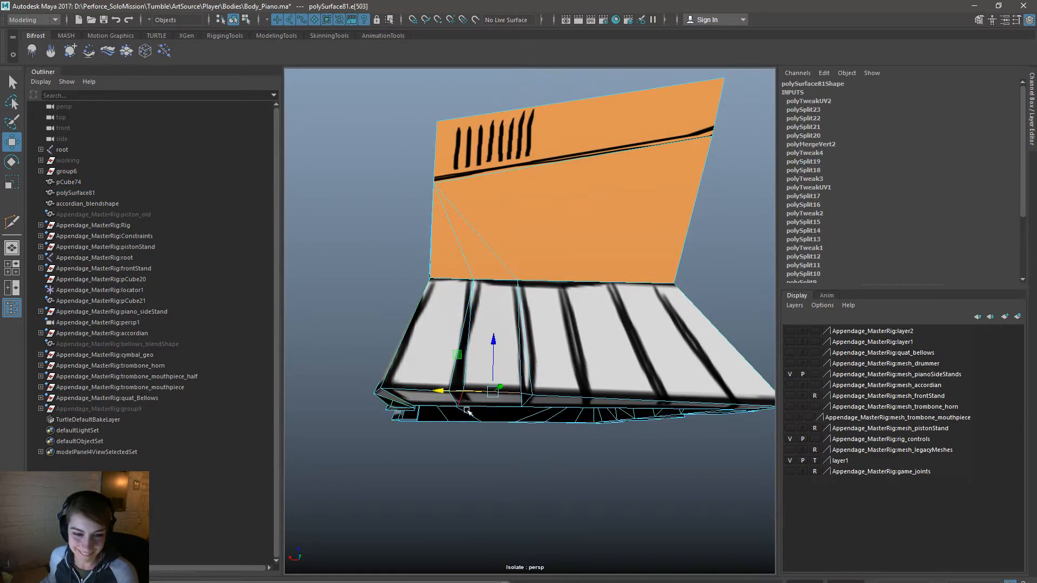
key("r")
left_click_drag(443, 391, 609, 410)
key("w")
left_click(508, 390)
left_click_drag(584, 424, 583, 429, "alt")
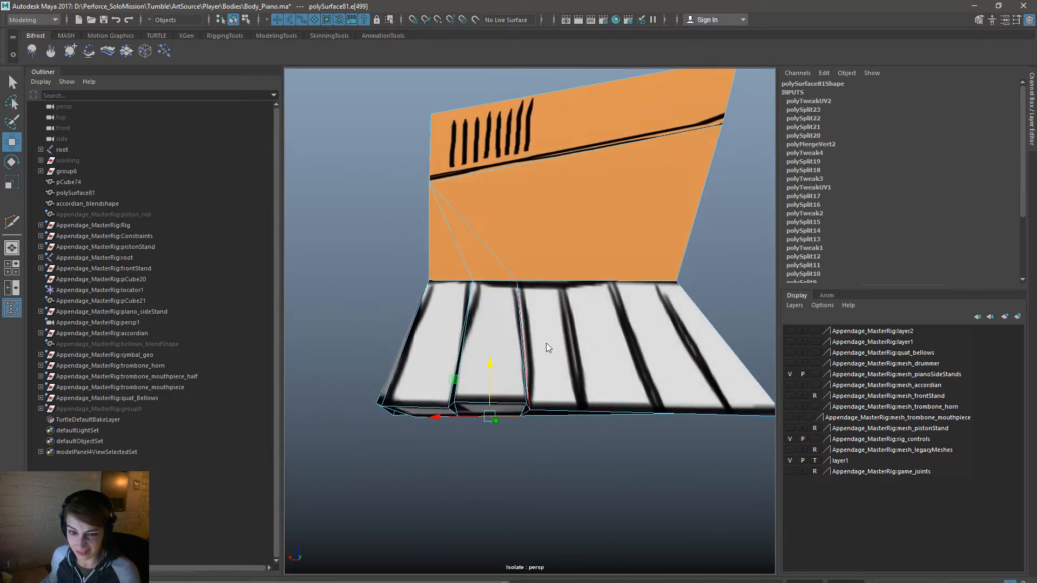
right_click_drag(549, 349, 564, 340)
left_click(582, 475)
left_click_drag(573, 372, 565, 404, "alt")
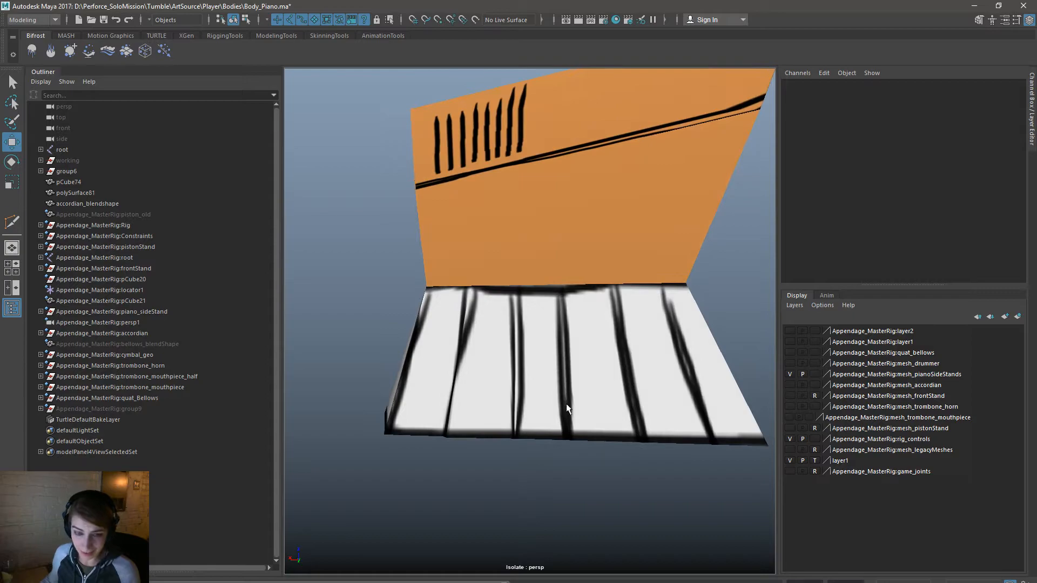
Step: Cut from the body's side corner to its lower edge and along the next uncut dark key line, forming a narrow wedge at the key ends
key("g")
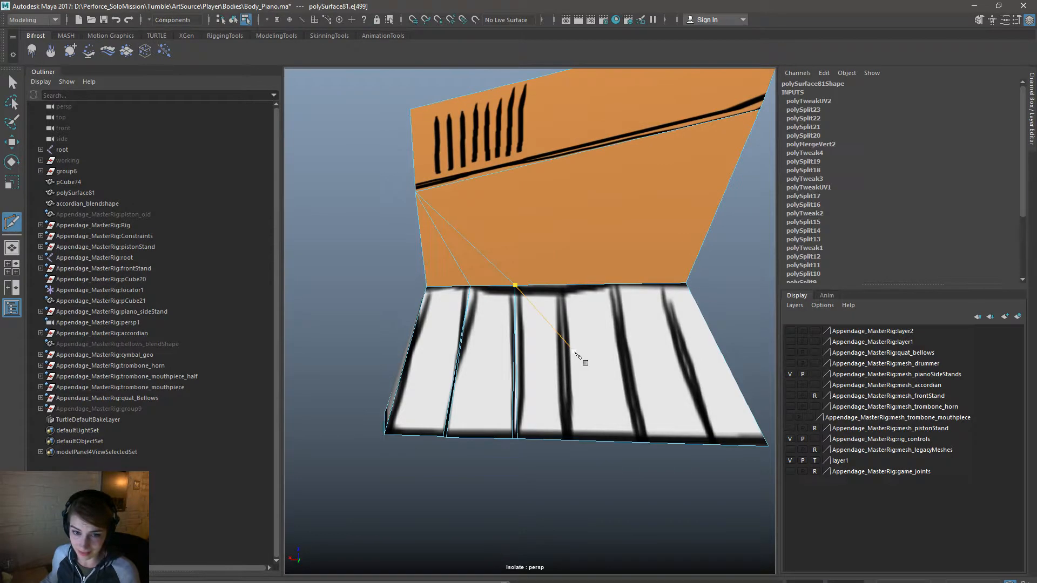
left_click(415, 193)
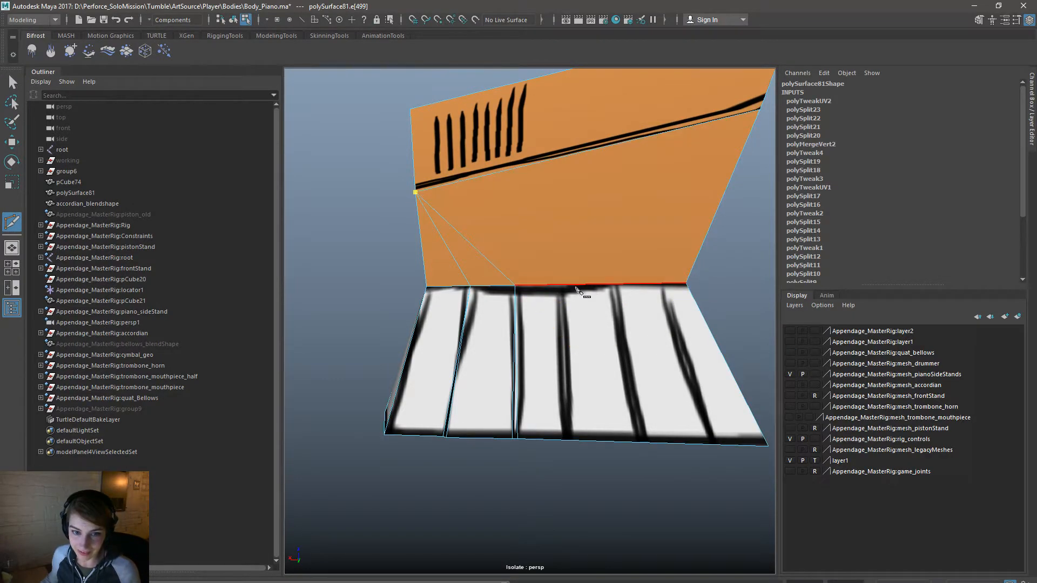
left_click(559, 286)
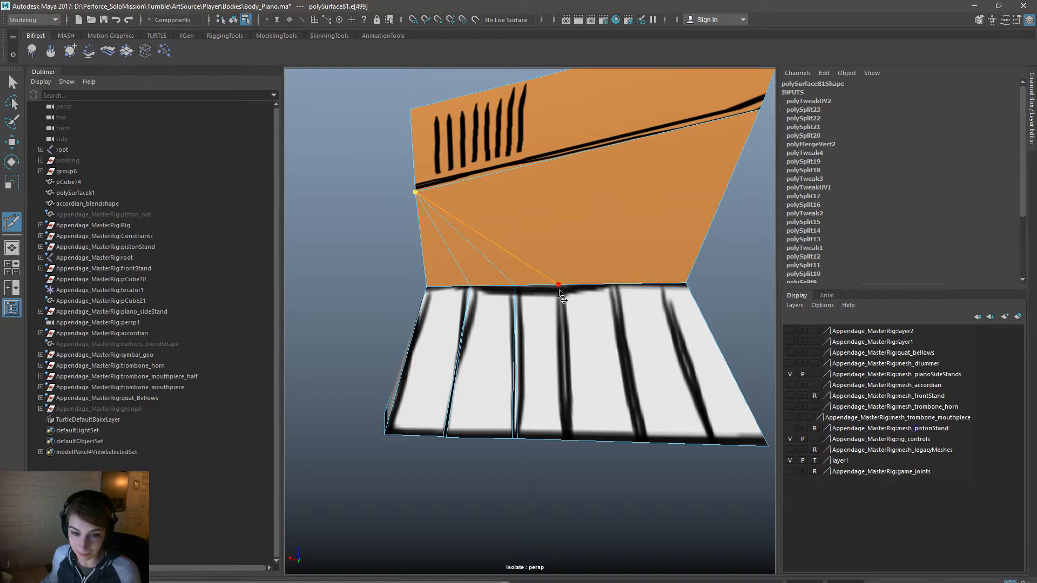
left_click(571, 444)
left_click_drag(570, 444, 587, 317, "alt")
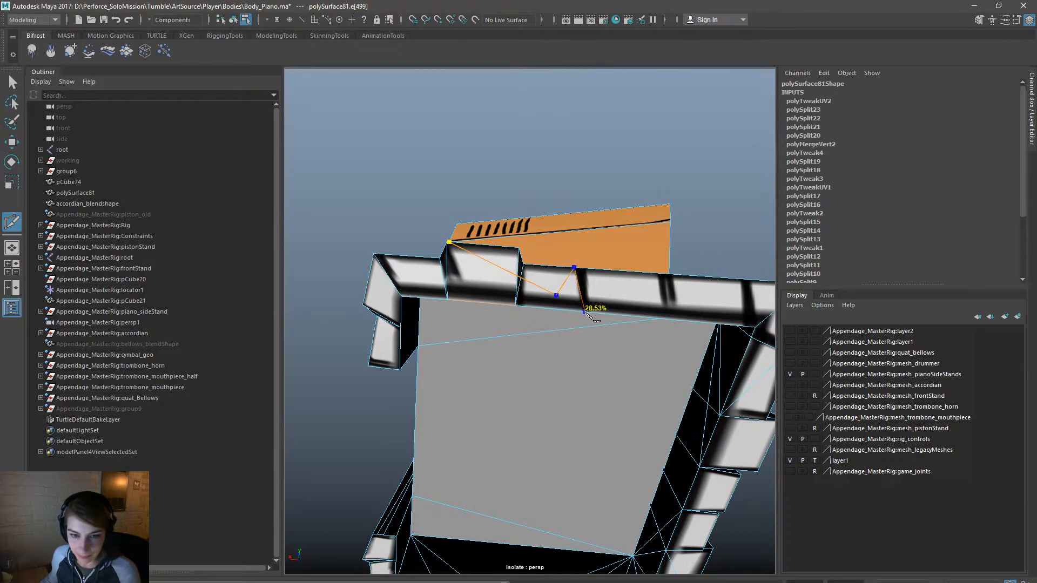
left_click(585, 312)
left_click(589, 273)
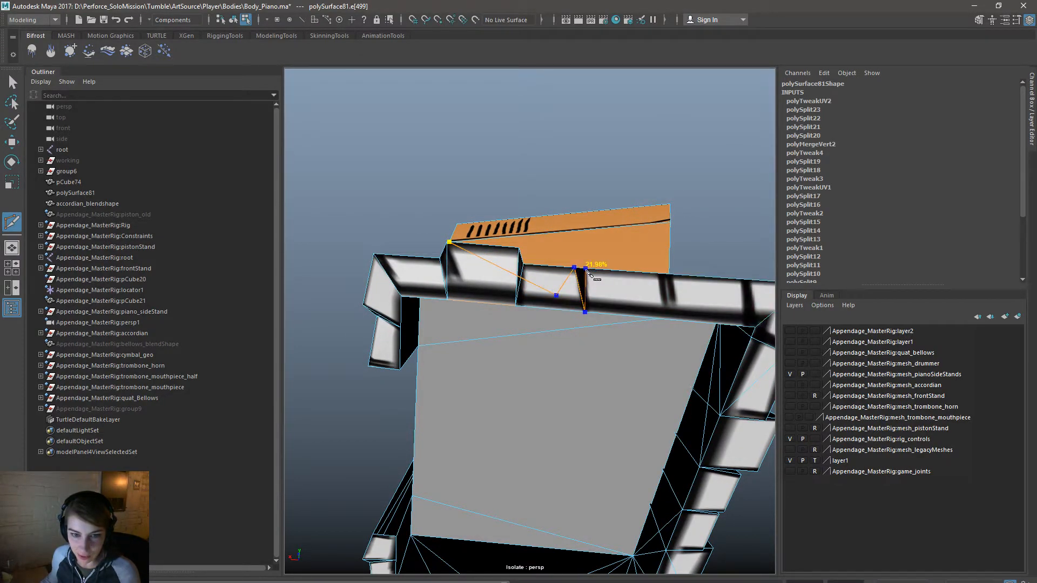
left_click_drag(590, 273, 615, 374, "alt")
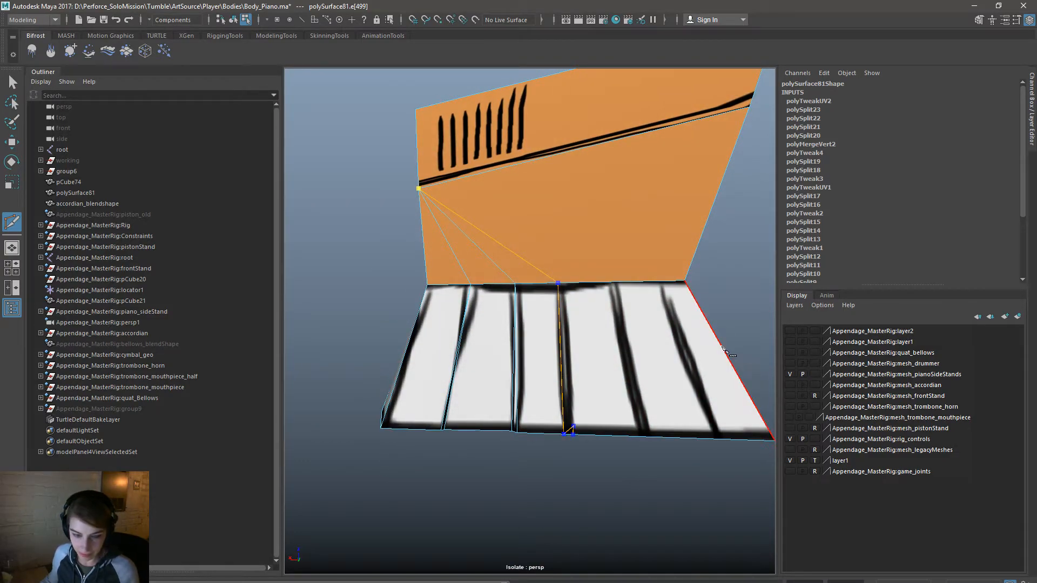
key("Return")
left_click_drag(713, 357, 562, 352, "alt")
scroll(558, 348, "up", 2)
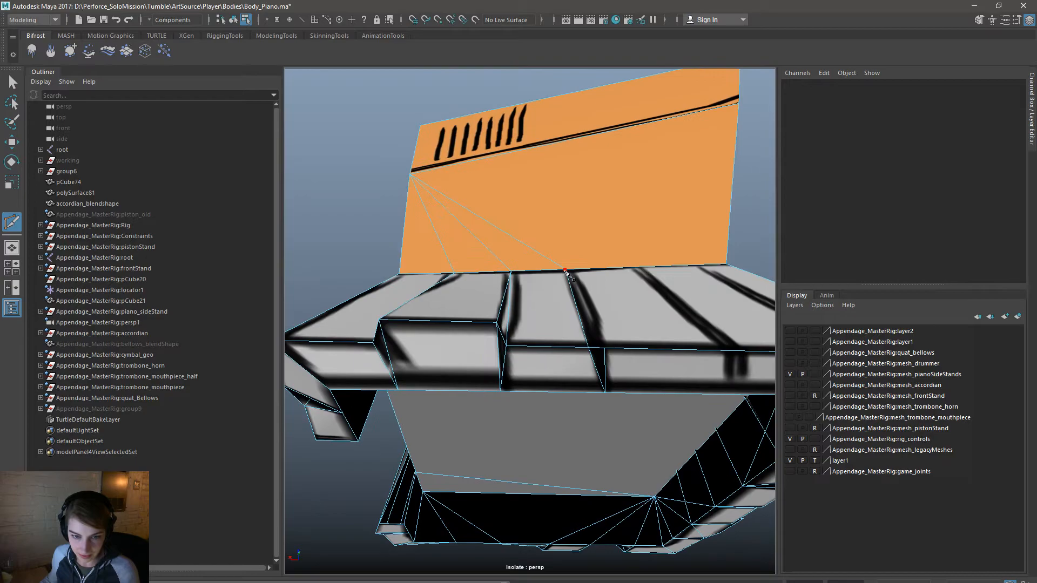
left_click(605, 392)
key("Escape")
Step: Cut from the body front's opposite side corner to its lower edge and along the following dark key line, ending in a narrow wedge on the rim
left_click_drag(673, 394, 695, 317, "alt")
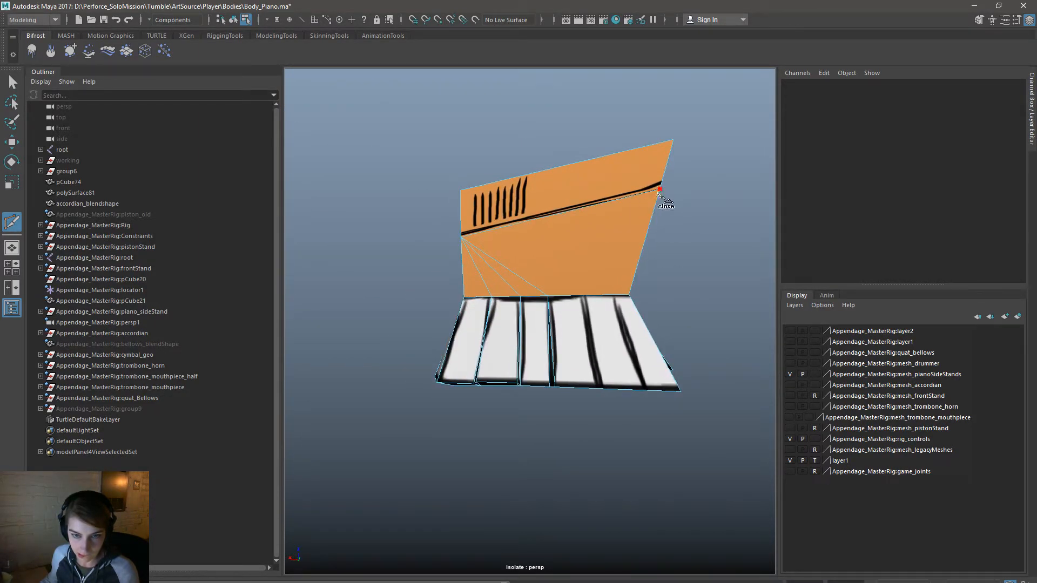
left_click(586, 296)
left_click(606, 390)
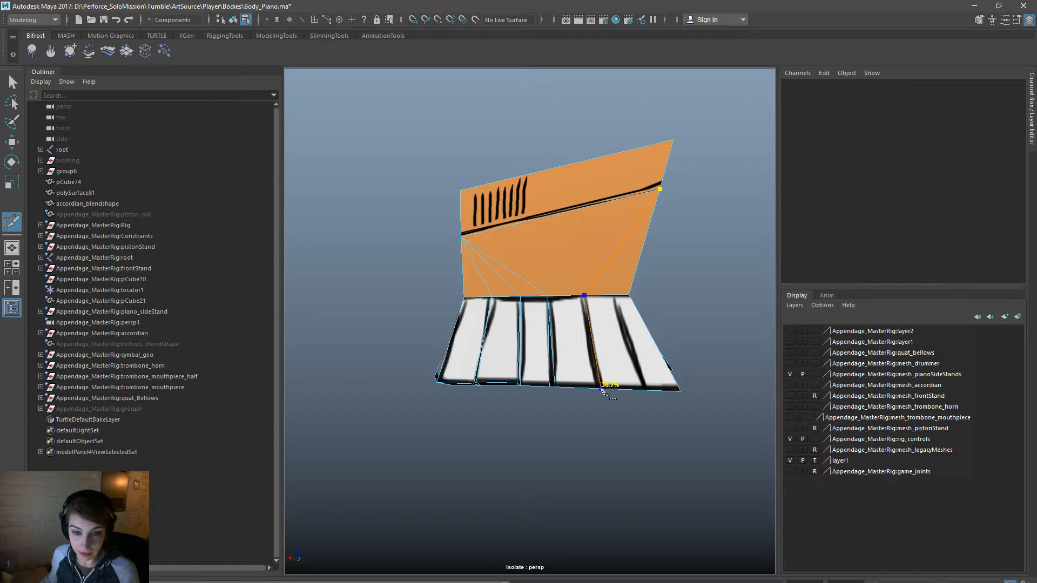
left_click_drag(605, 391, 609, 329, "alt")
right_click_drag(609, 328, 663, 344, "alt")
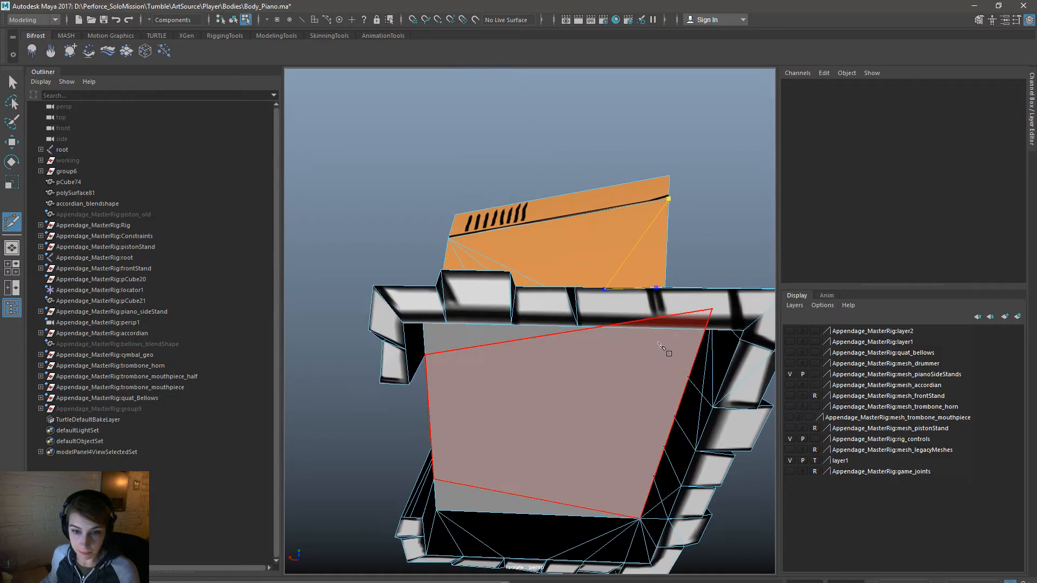
middle_click_drag(663, 343, 582, 414, "alt")
left_click_drag(583, 413, 561, 293, "alt")
left_click(563, 287)
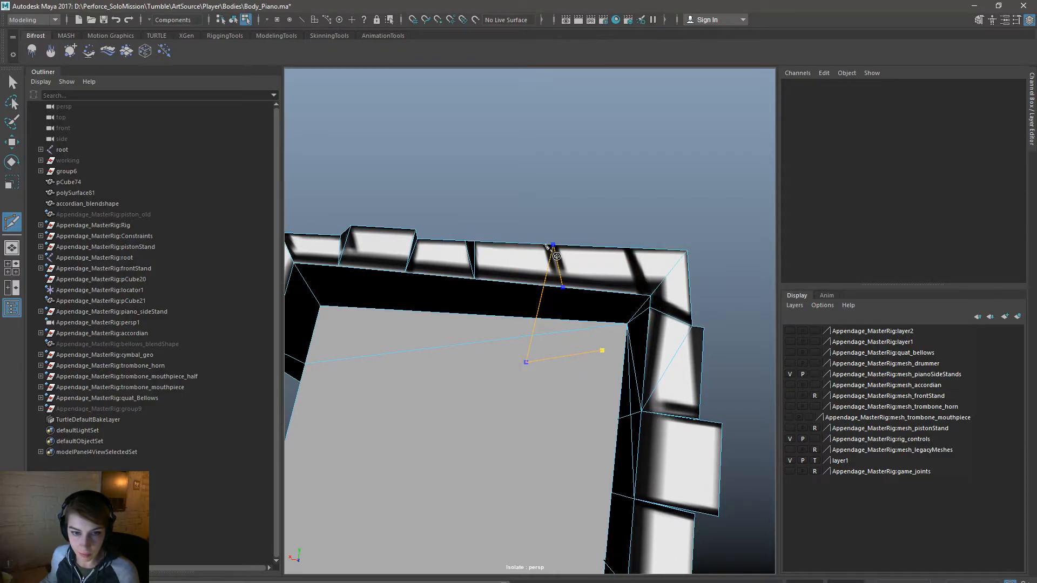
key("Return")
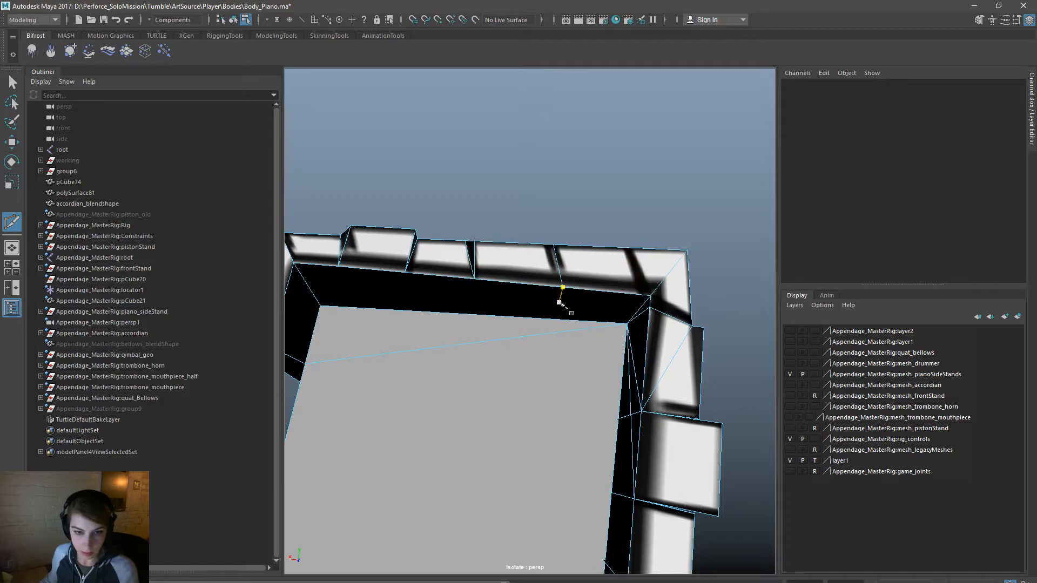
left_click_drag(552, 258, 570, 378, "alt")
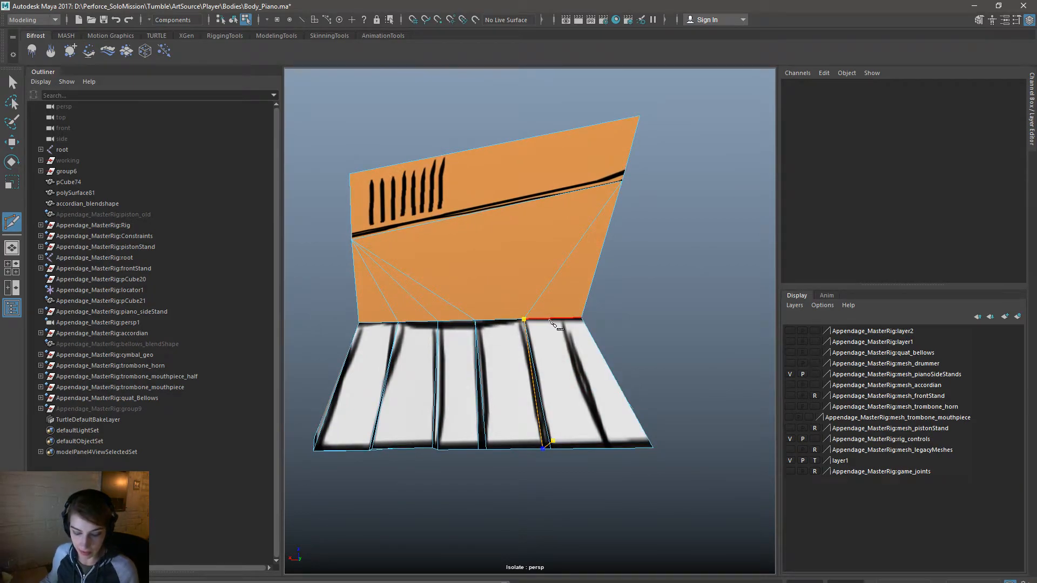
key("w")
Step: Cut edges from the two underside vertices beside the second key to the nearest corner of the inner grey panel
left_click_drag(597, 470, 588, 433, "alt")
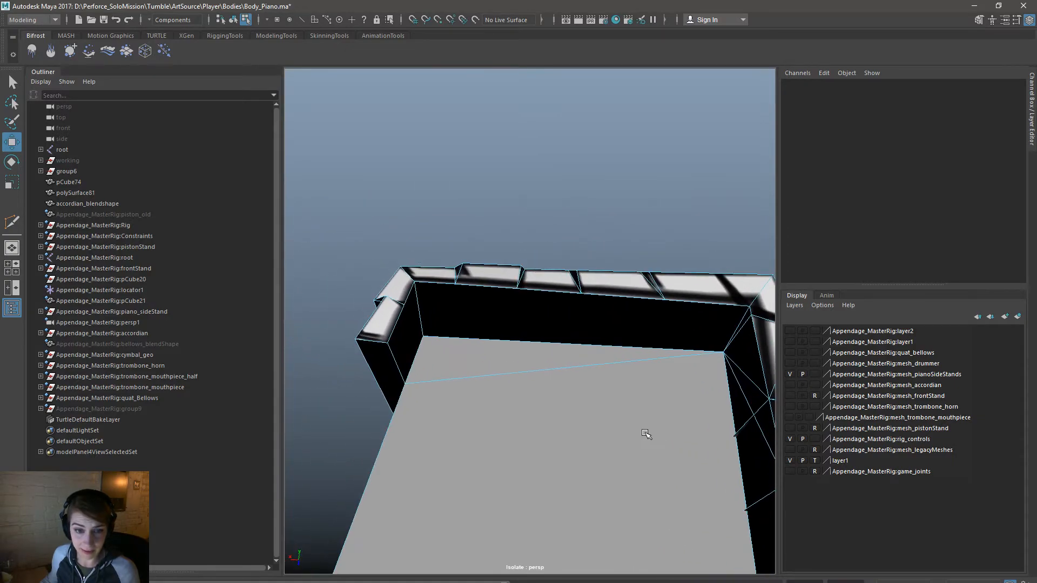
key("y")
left_click(457, 278)
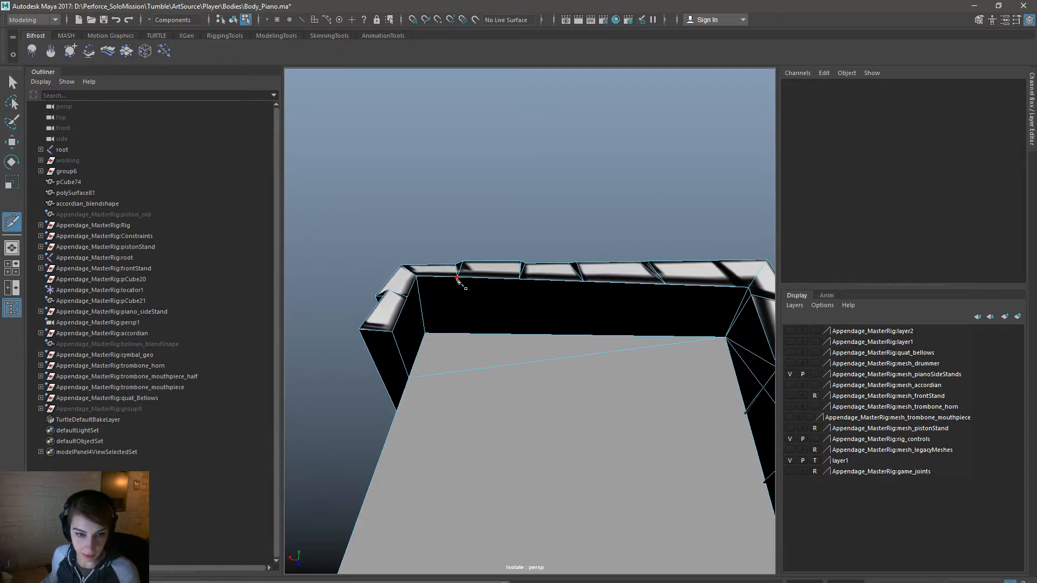
left_click(426, 334)
key("Return")
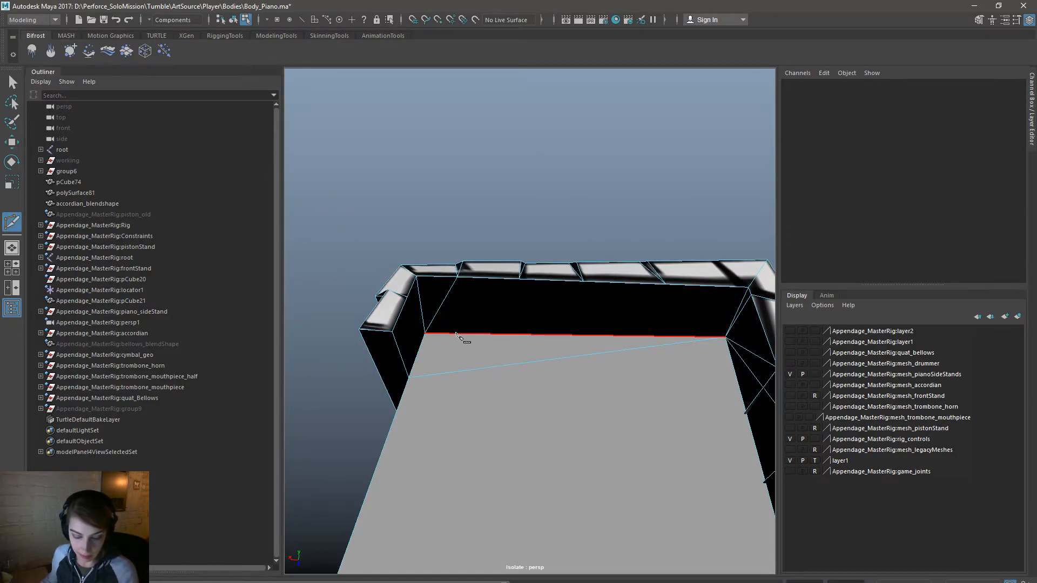
left_click(519, 279)
left_click(425, 333)
key("Return")
Step: Cut the fourth key's underside vertices to the grey panel, one to the same corner and one to the opposite corner
left_click_drag(621, 349, 577, 296, "alt")
left_click(570, 290)
left_click(417, 316)
key("Return")
left_click(655, 306)
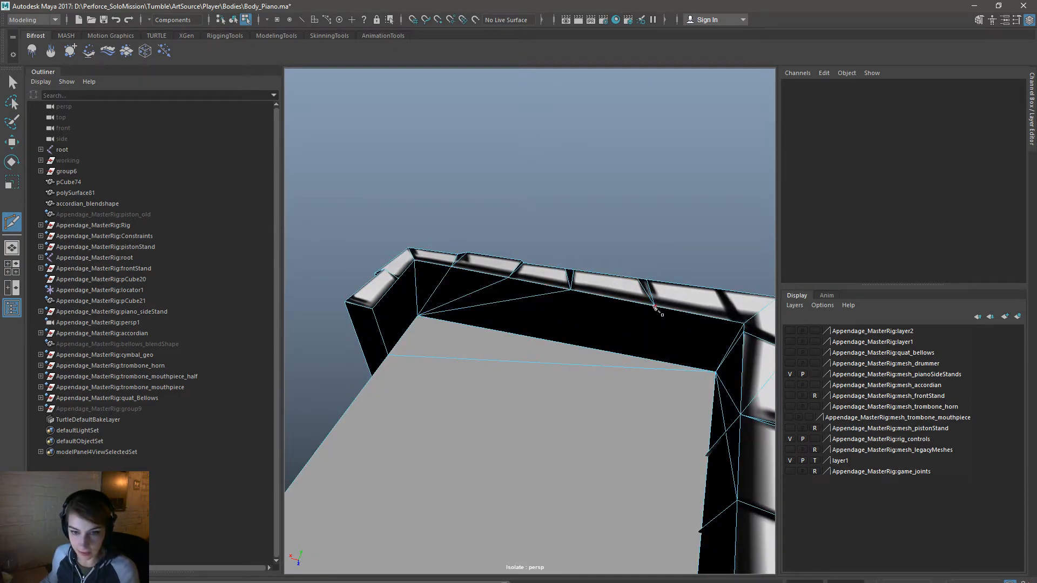
left_click(714, 374)
key("Return")
left_click_drag(745, 411, 627, 469, "alt")
key("w")
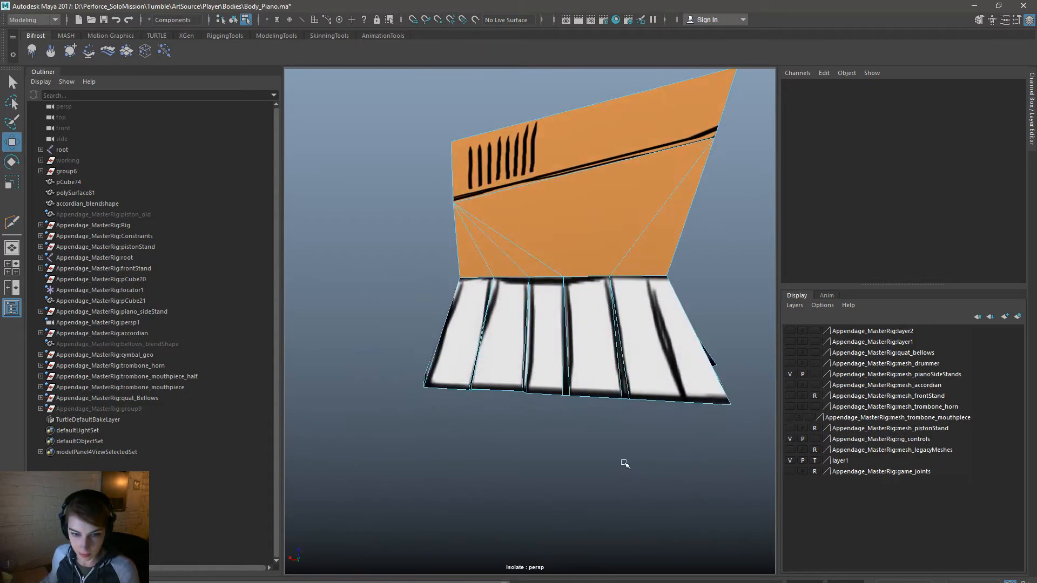
Step: Select the outer end edge of the fourth key, between the two new cuts, and raise it above its neighbours
right_click_drag(542, 355, 590, 366, "alt")
right_click(607, 325)
left_click(607, 355)
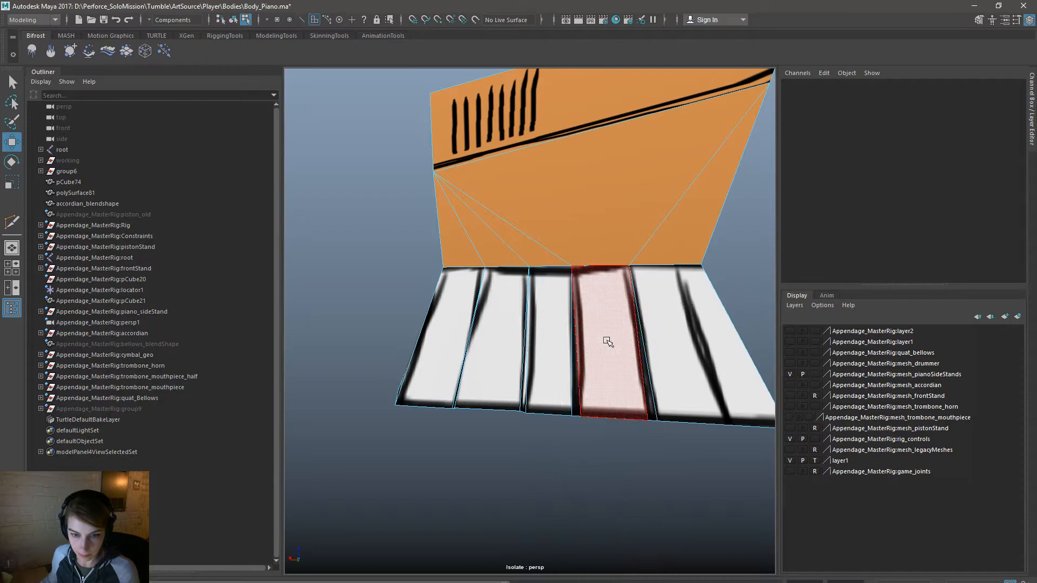
left_click(606, 343)
right_click_drag(567, 340, 522, 342)
left_click_drag(578, 406, 592, 323, "alt")
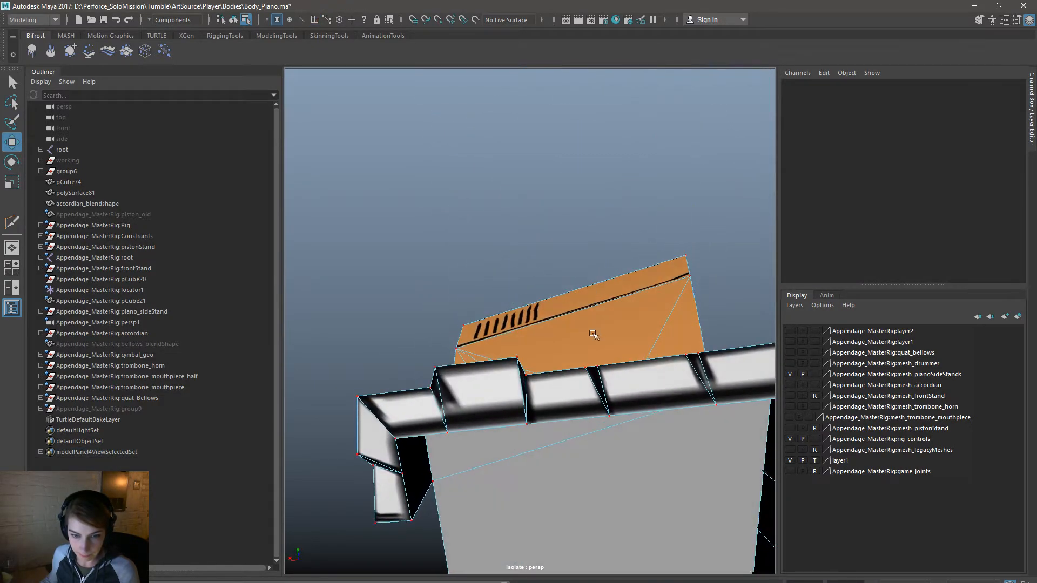
left_click(587, 369)
left_click_drag(545, 367, 559, 371)
right_click_drag(647, 381, 642, 345)
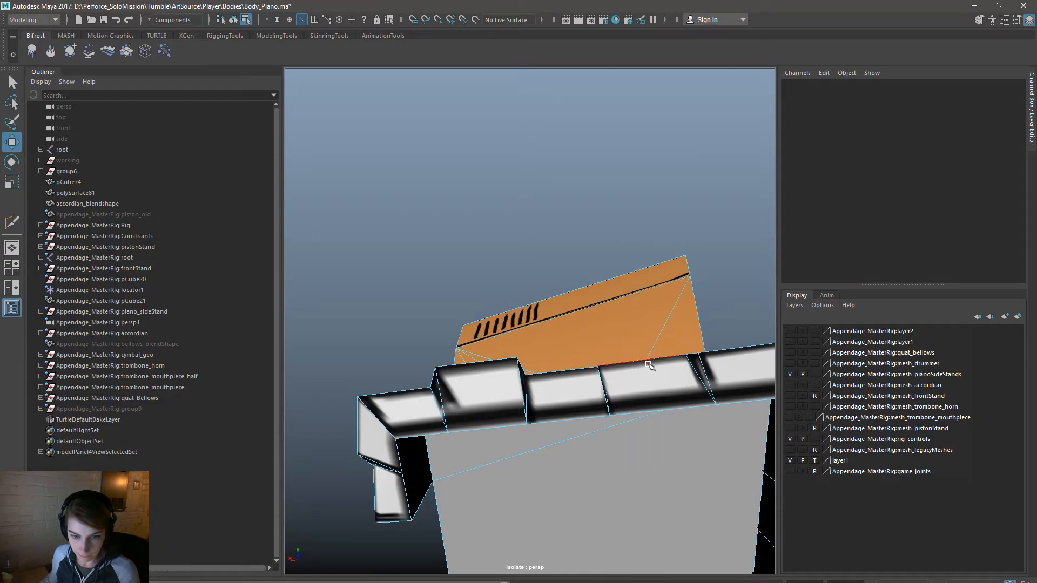
left_click(633, 333)
left_click_drag(641, 310, 641, 290)
left_click_drag(660, 367, 670, 456, "alt")
Step: Widen the fourth key's outer end edge slightly and narrow its inner edge where it meets the body
key("r")
left_click_drag(568, 427, 560, 426)
left_click_drag(642, 400, 653, 396, "alt")
left_click(606, 280)
left_click_drag(548, 278, 558, 278)
Step: Nudge the vertex between the second and third keys slightly along the body's lower edge
right_click_drag(530, 279, 493, 280)
left_click(529, 280)
key("w")
left_click_drag(496, 280, 497, 280)
left_click_drag(639, 362, 649, 369, "alt")
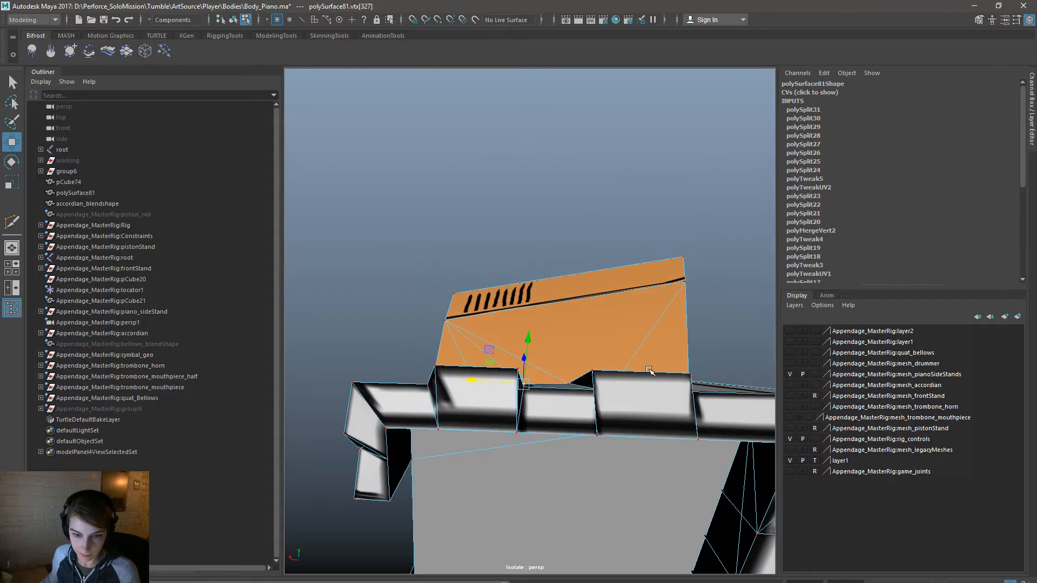
Step: Select the raised fourth key's outer end edge again and fine-tune its scale
right_click_drag(642, 340, 641, 316)
left_click(635, 373)
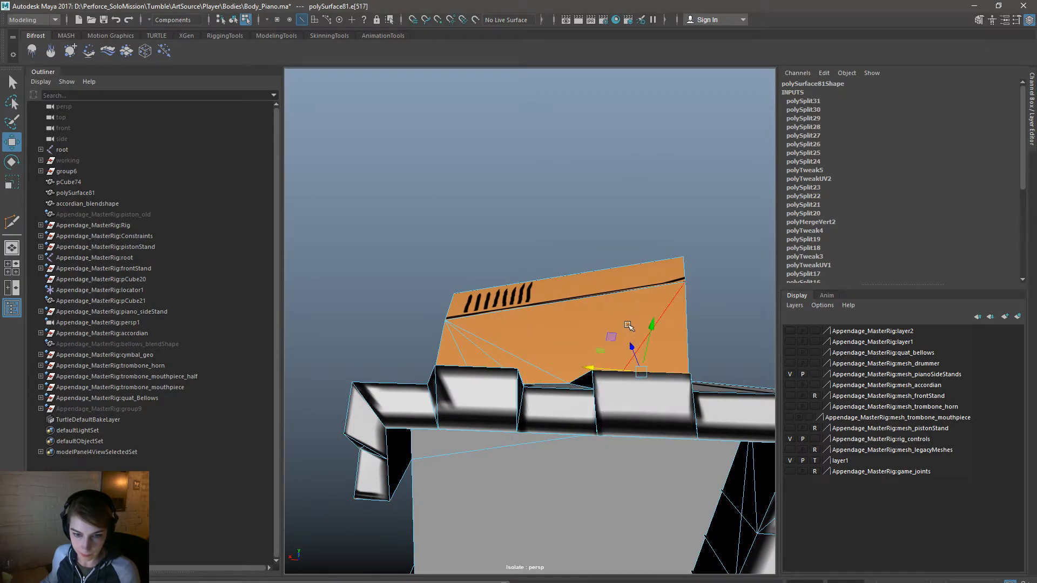
left_click_drag(683, 338, 665, 415, "alt")
key("r")
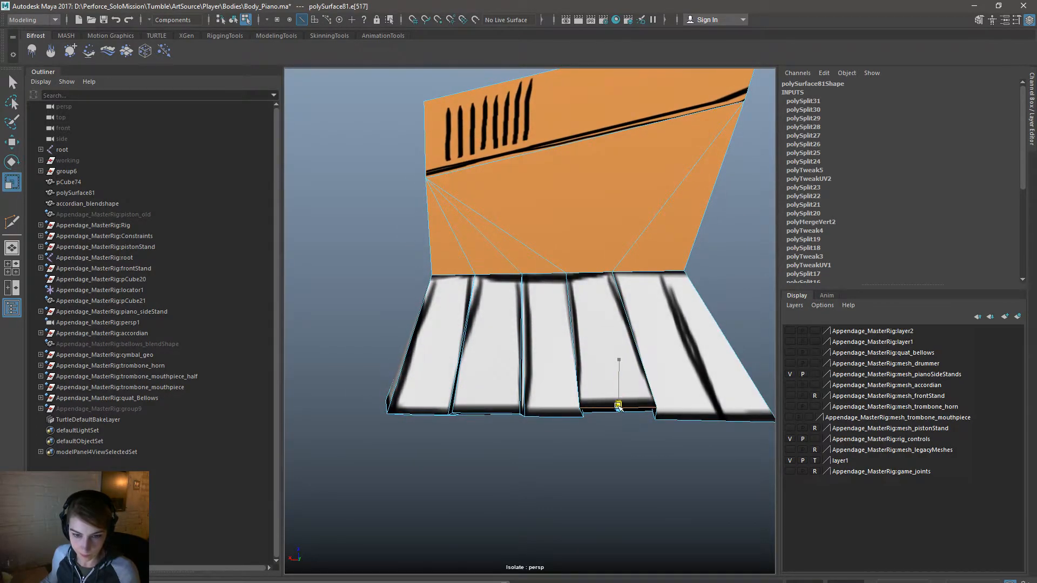
key("w")
Step: Adjust the height of the first key's outer end edge, return to object mode and deselect the body
left_click_drag(618, 408, 506, 423, "alt")
left_click(413, 432)
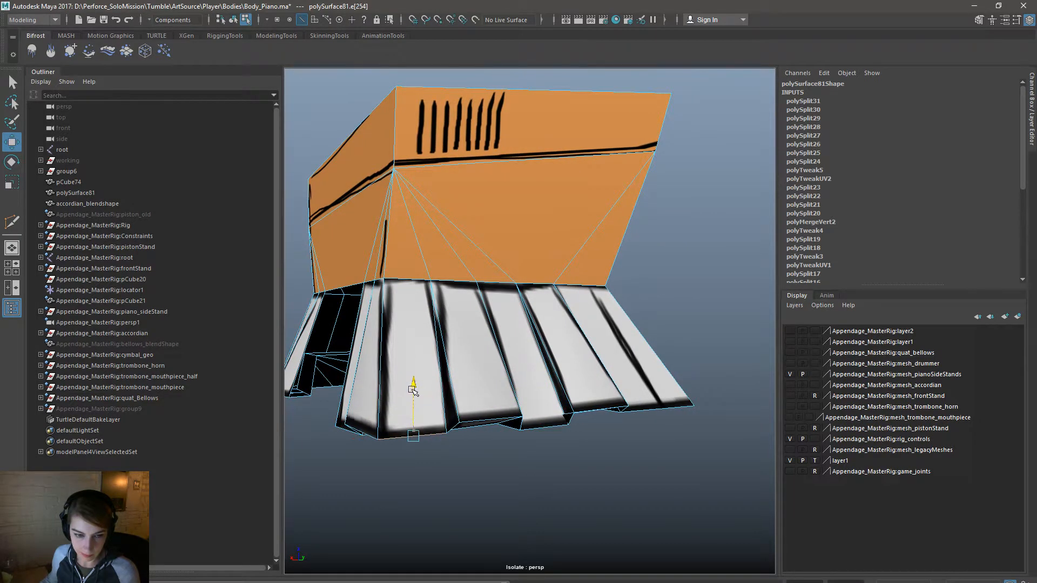
left_click_drag(639, 390, 580, 379, "alt")
right_click_drag(589, 309, 621, 288)
left_click(680, 396)
left_click_drag(680, 397, 648, 315, "alt")
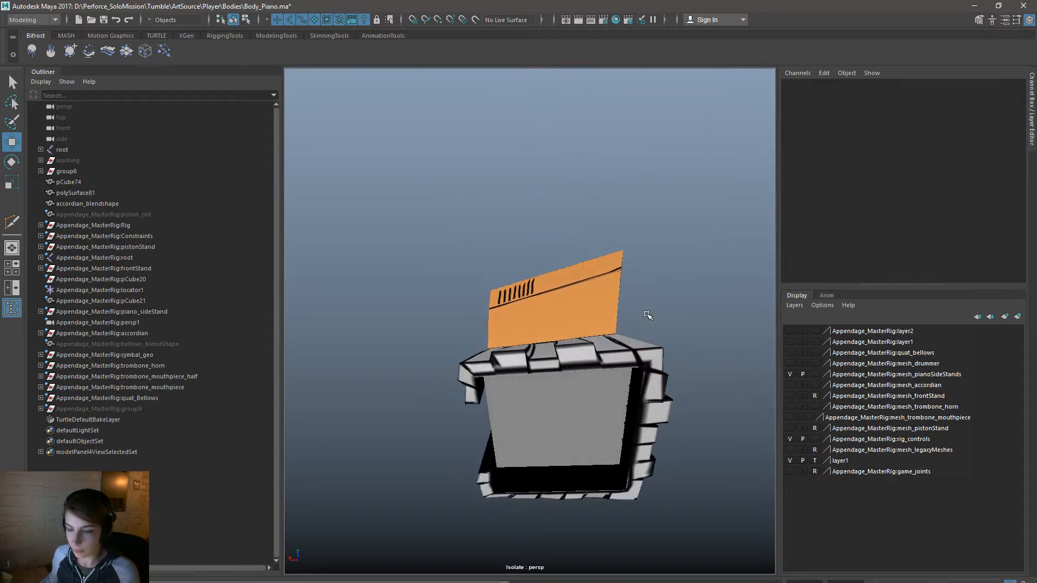
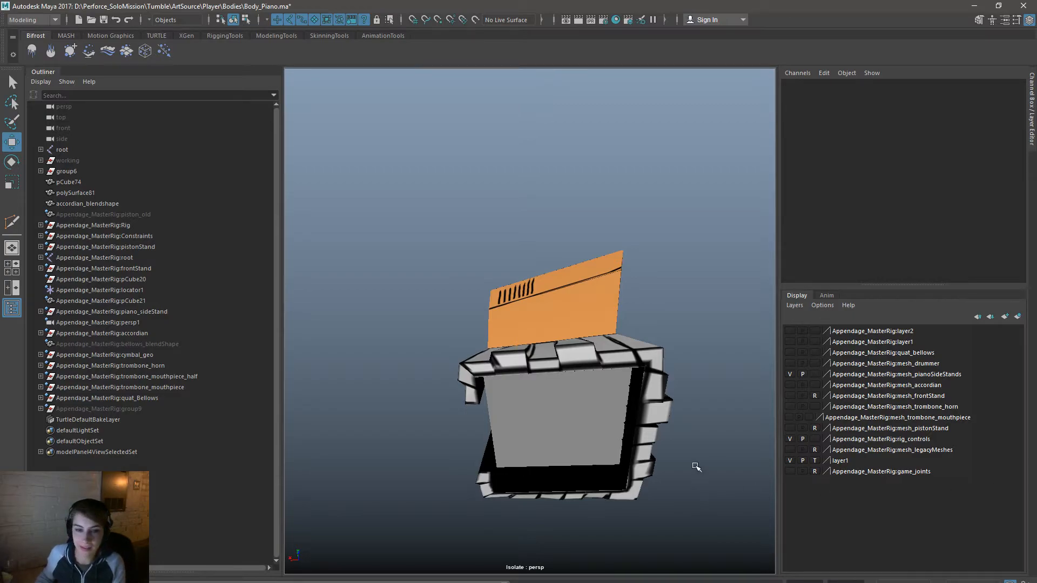
Step: Select two neighbouring edges at the outer ends of the piano body's keys and shift them slightly
left_click_drag(740, 453, 652, 478, "alt")
right_click_drag(553, 419, 607, 441, "alt")
left_click_drag(606, 441, 656, 494, "alt")
left_click(515, 313)
left_click_drag(593, 387, 583, 289, "alt")
right_click_drag(556, 354, 610, 375, "alt")
right_click_drag(609, 339, 610, 317)
left_click(566, 380)
left_click(604, 357, "shift")
left_click_drag(617, 384, 724, 451, "alt")
left_click_drag(549, 358, 542, 443)
left_click_drag(587, 362, 593, 367)
Step: Select the second key's outer end edge, rotate it to a slight tilt and reposition it beside its neighbours
mouse_move(507, 340)
right_mouse_down()
mouse_move(481, 325)
mouse_move(507, 338)
right_mouse_up()
left_click(499, 389)
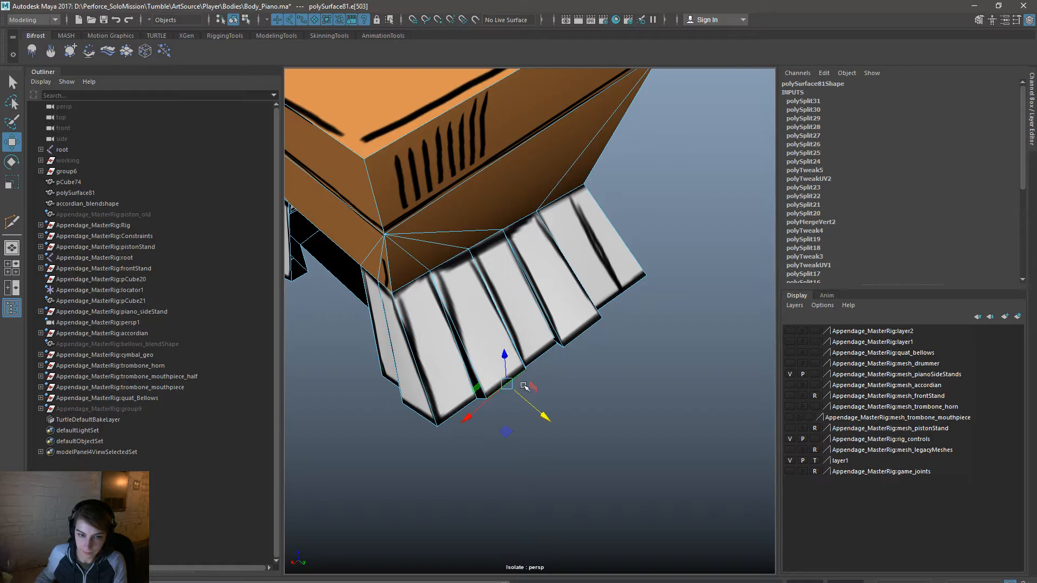
key("e")
left_click_drag(474, 410, 475, 321, "alt")
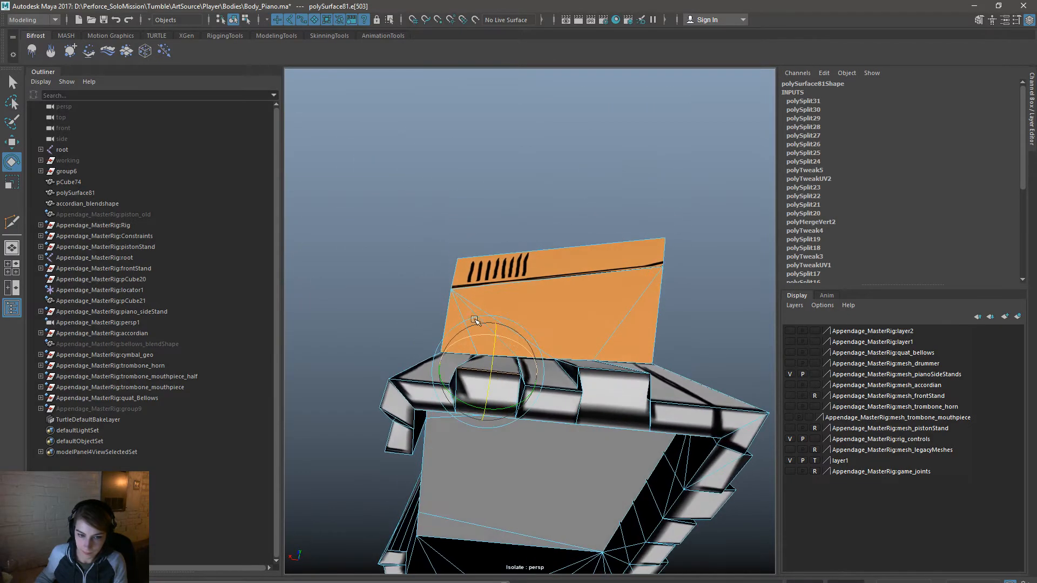
left_click_drag(505, 359, 576, 456, "alt")
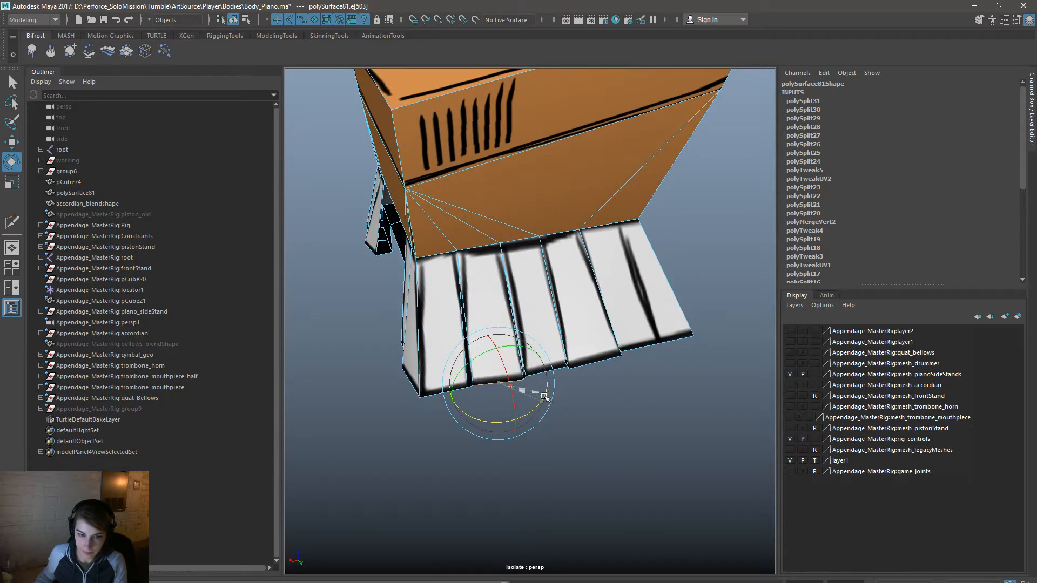
key("w")
mouse_move(543, 398)
left_mouse_down("alt")
mouse_move(566, 419)
mouse_move(531, 409)
mouse_move(588, 417)
mouse_move(539, 366)
mouse_move(550, 416)
left_mouse_up("alt")
key("e")
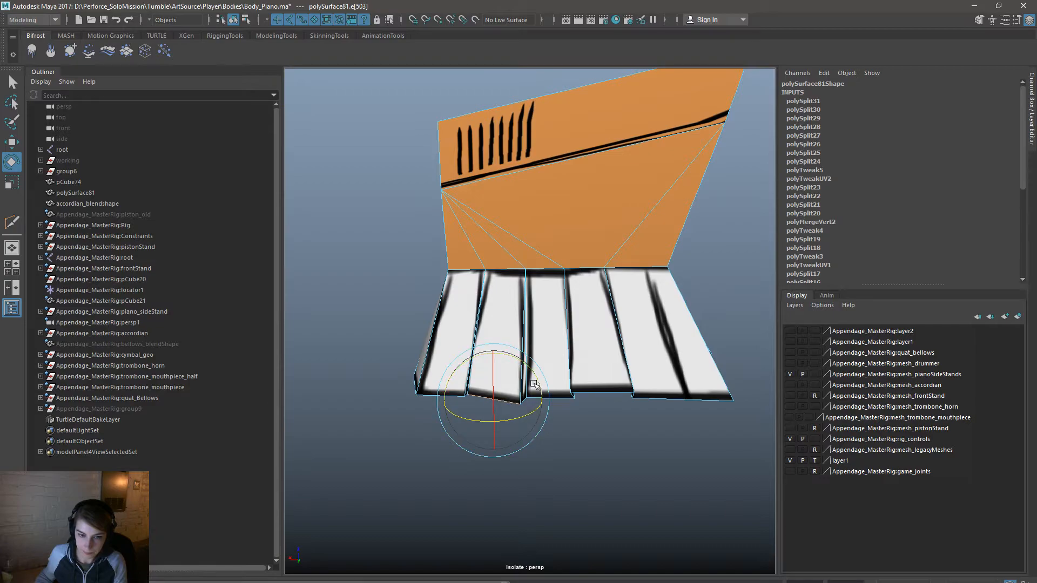
left_click_drag(666, 444, 596, 411, "alt")
key("w")
right_click_drag(596, 410, 601, 409, "alt")
Step: Multi-Cut from the orange panel's corner down along the painted gap between the fifth and sixth keys
key("y")
left_click_drag(578, 313, 610, 276, "alt")
left_click(568, 306)
left_click_drag(547, 413, 578, 411, "alt")
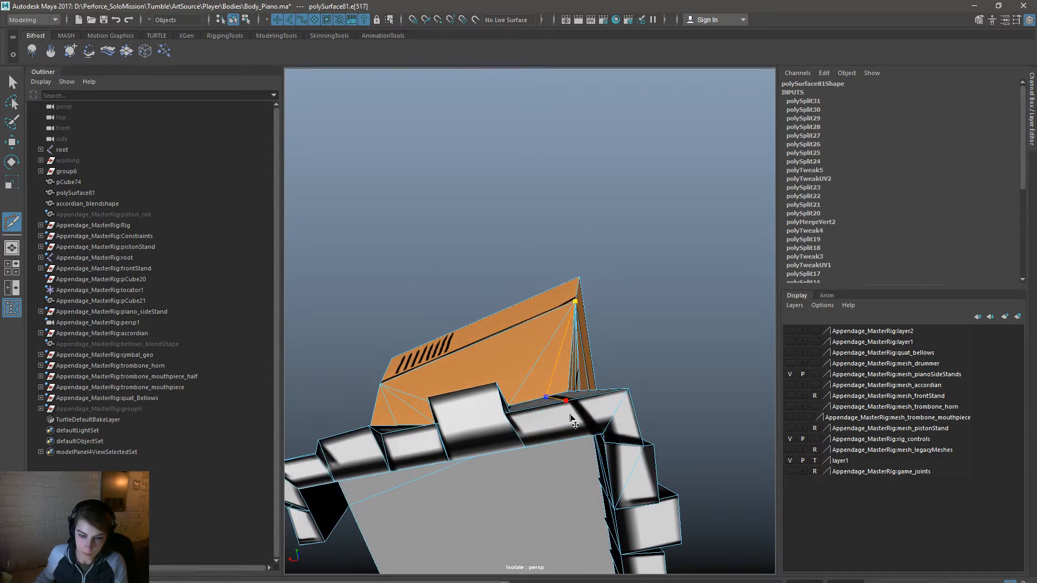
left_click_drag(610, 438, 611, 413, "alt")
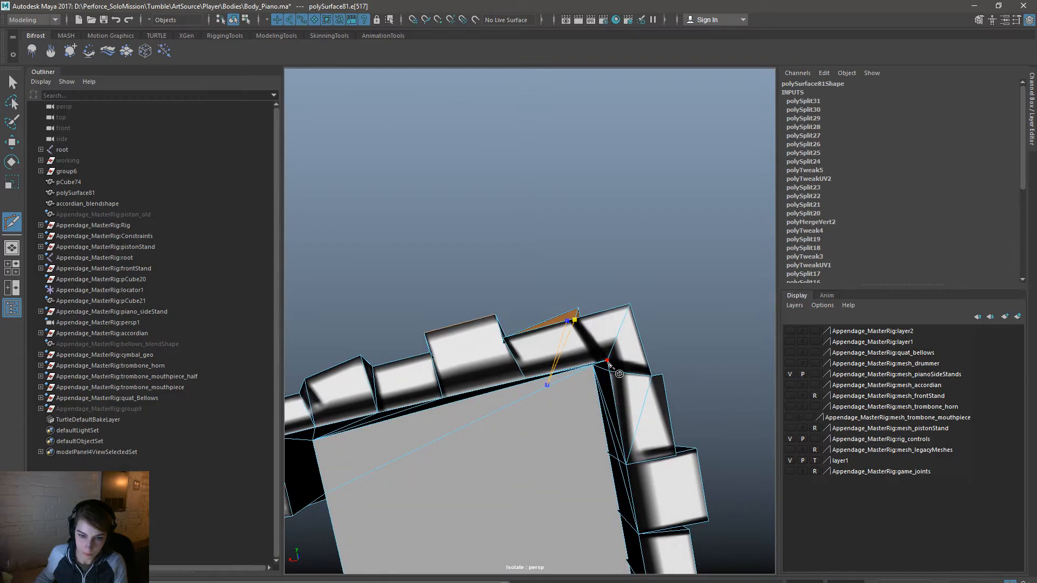
left_click_drag(592, 335, 582, 444, "alt")
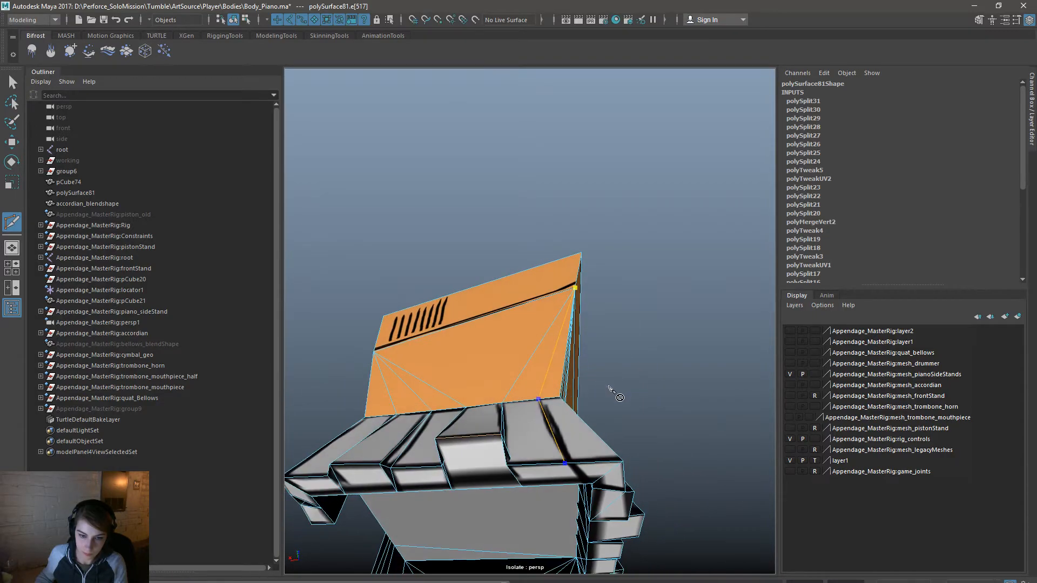
right_click(585, 441)
Step: Cut the keys' end face from the inner underside corner up to the outer edge between the fifth and sixth keys
left_click(592, 484)
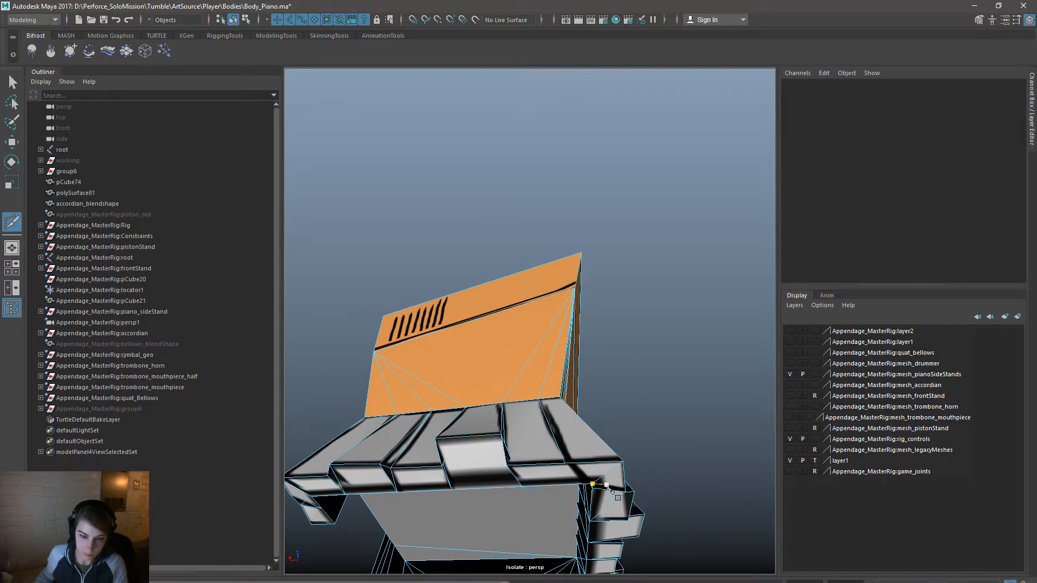
left_click_drag(616, 478, 594, 419, "alt")
scroll(600, 415, "up", 4)
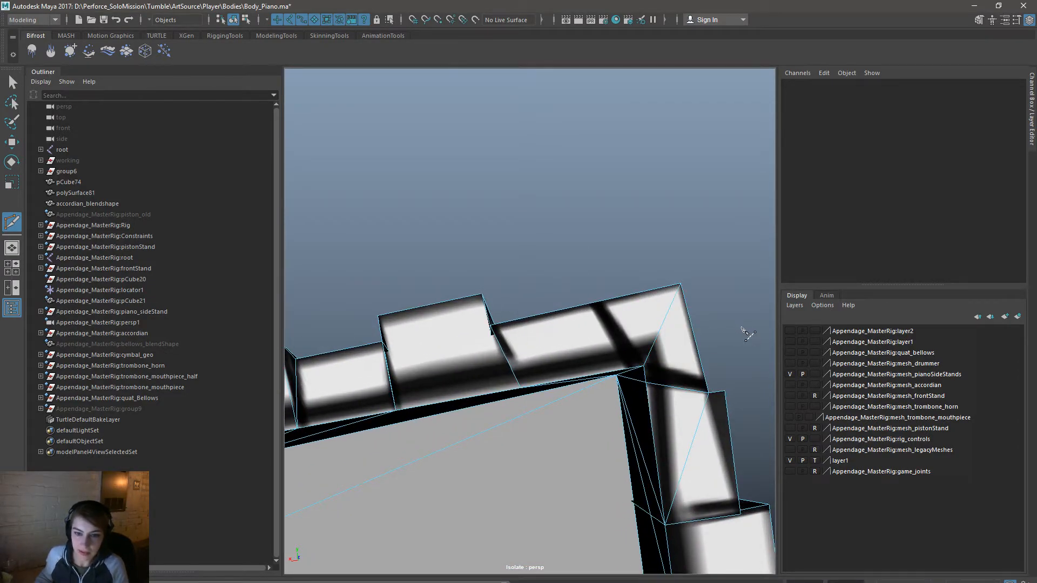
left_click_drag(748, 334, 580, 407, "alt")
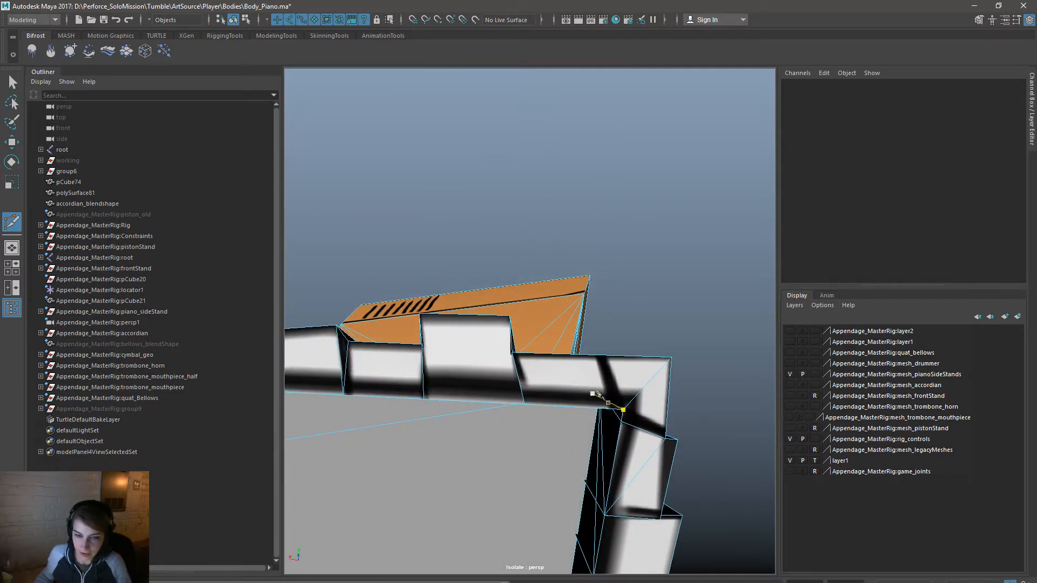
left_click_drag(621, 362, 637, 384, "alt")
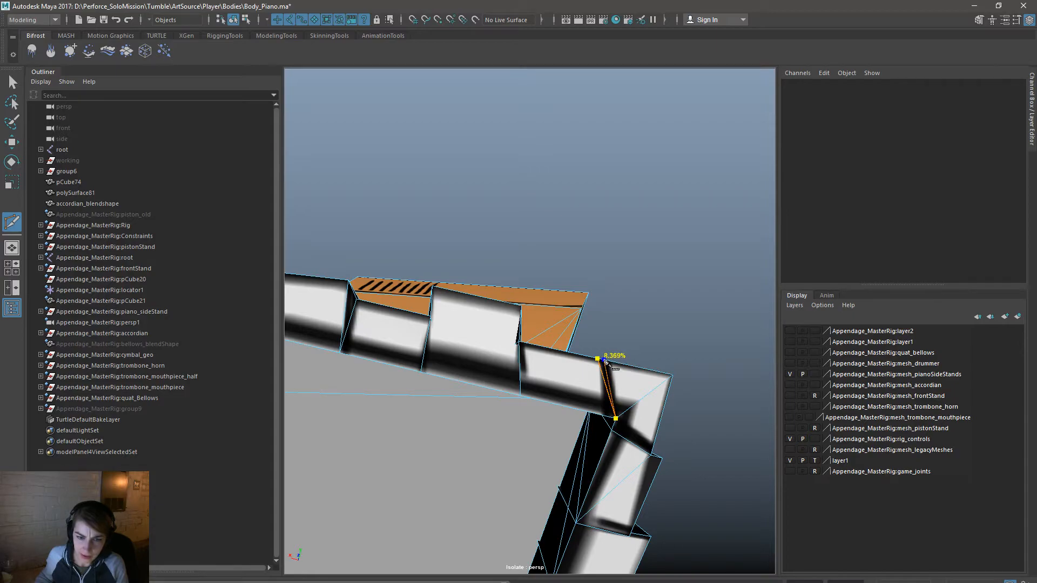
left_click_drag(608, 360, 626, 438, "alt")
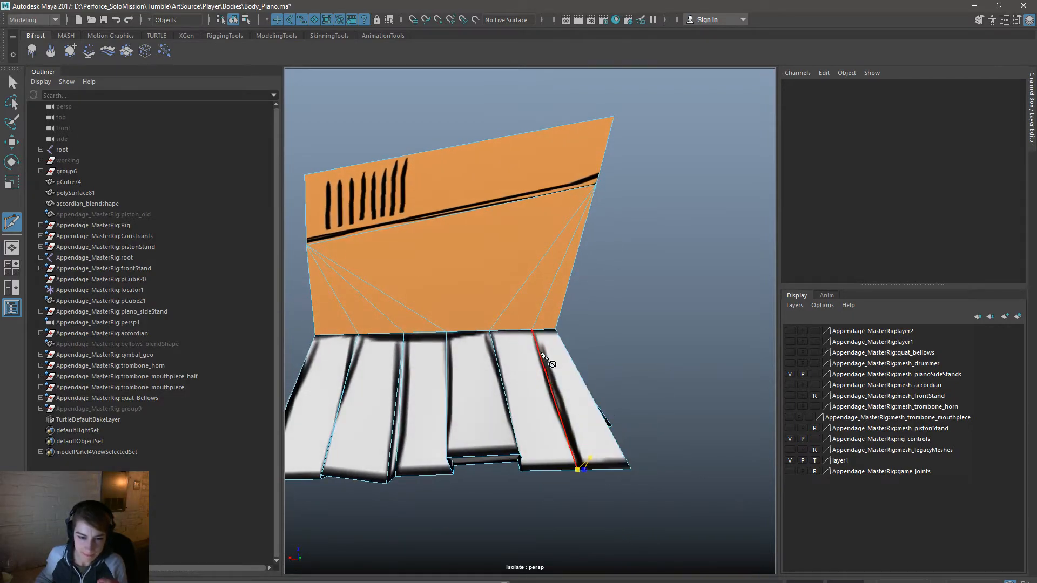
key("Escape")
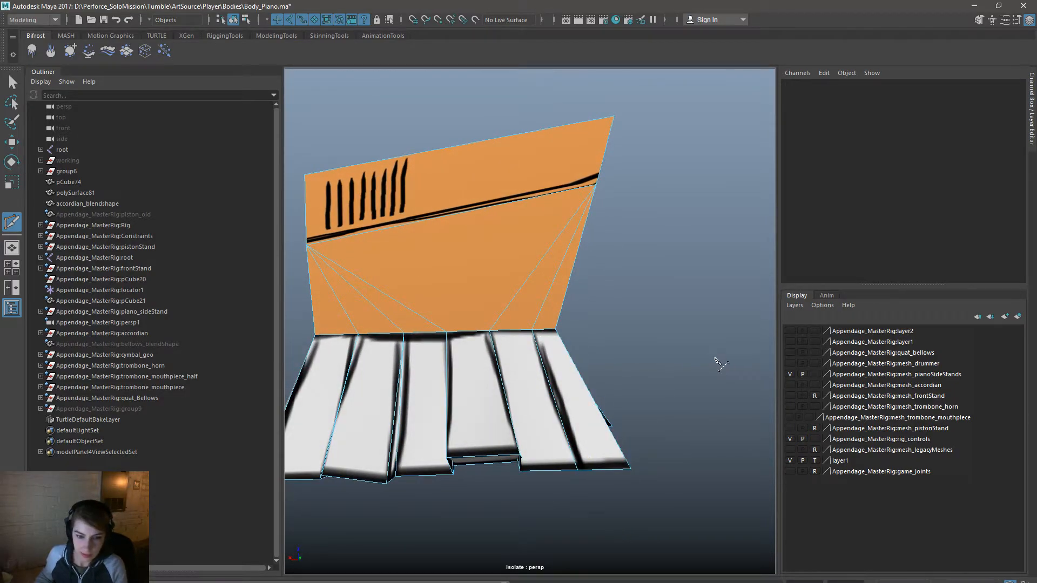
Step: Cut a second line beside the first, from the sixth key's outer end back to the body
left_click_drag(608, 446, 605, 412, "alt")
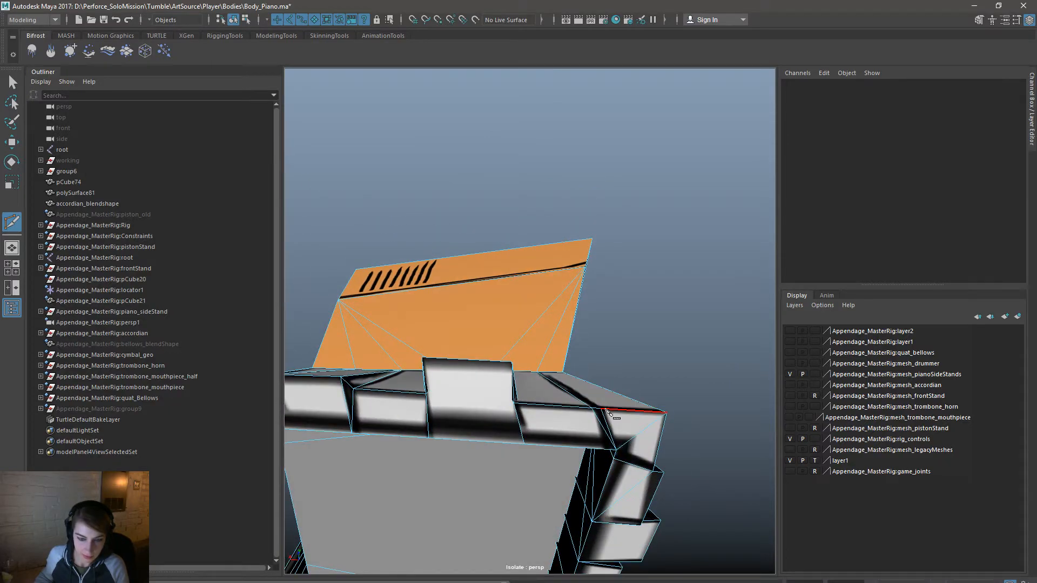
left_click_drag(681, 408, 560, 387, "alt")
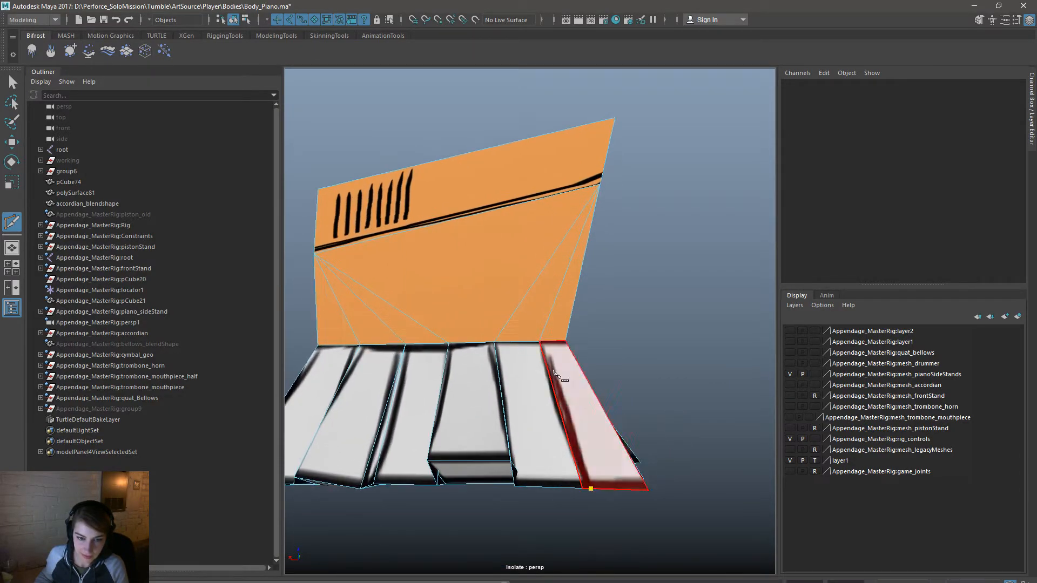
left_click_drag(546, 352, 655, 416, "alt")
key("w")
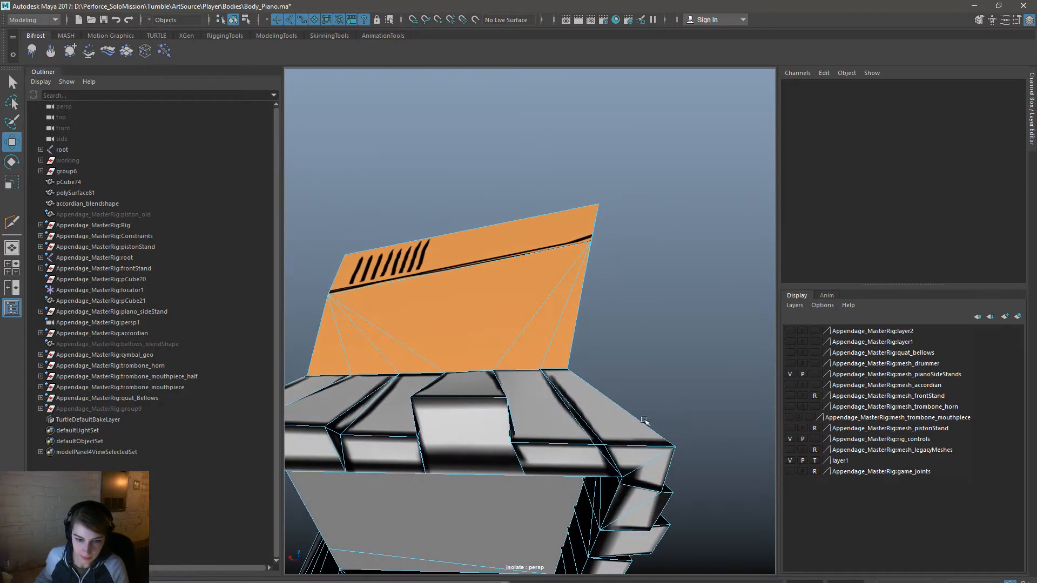
Step: Raise the fifth key's outer end edge, shift it sideways and rotate it to a slight tilt
right_click_drag(543, 340, 535, 313)
left_click(565, 435)
left_click_drag(589, 429, 585, 395, "alt")
left_click_drag(556, 313, 555, 299)
left_click_drag(499, 334, 502, 335)
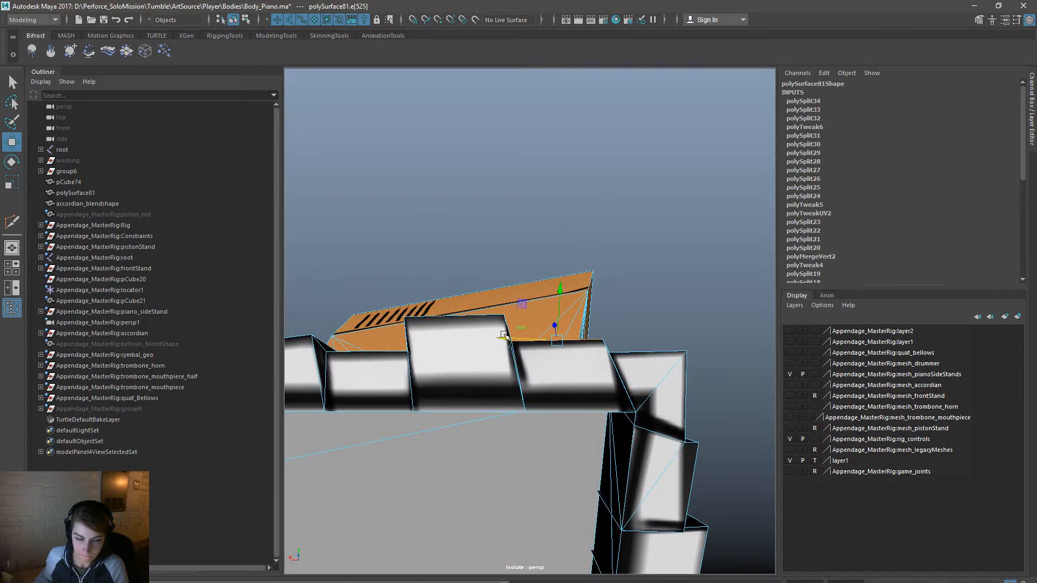
key("e")
mouse_move(593, 309)
left_mouse_down()
mouse_move(601, 315)
mouse_move(594, 302)
left_mouse_up()
left_click_drag(664, 359, 561, 459, "alt")
key("w")
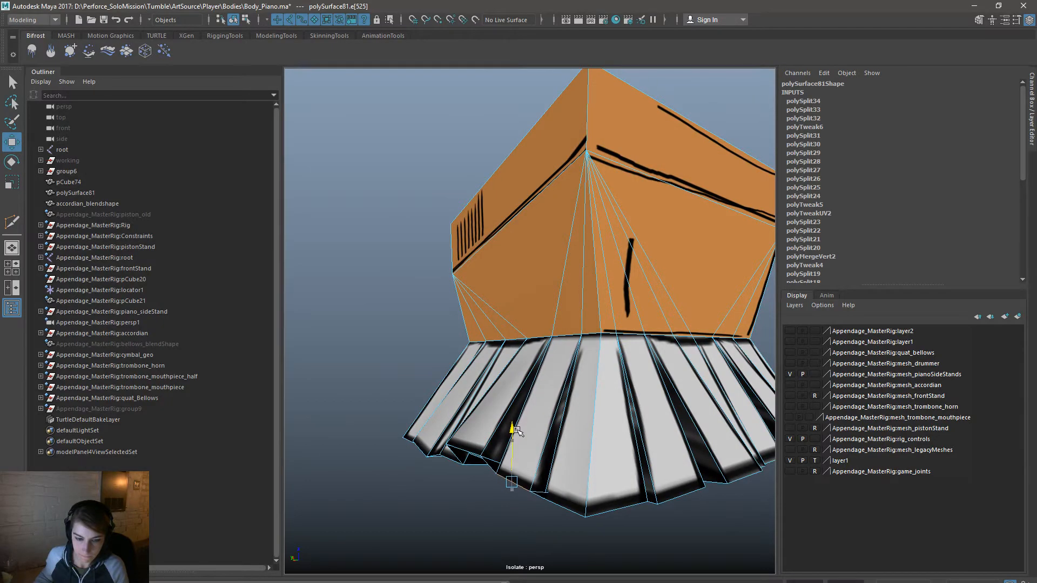
left_click_drag(513, 435, 666, 432, "alt")
Step: Move the sixth key's outer corner vertex beside the fifth key sideways to shape the gap between them
right_click_drag(581, 339, 527, 341)
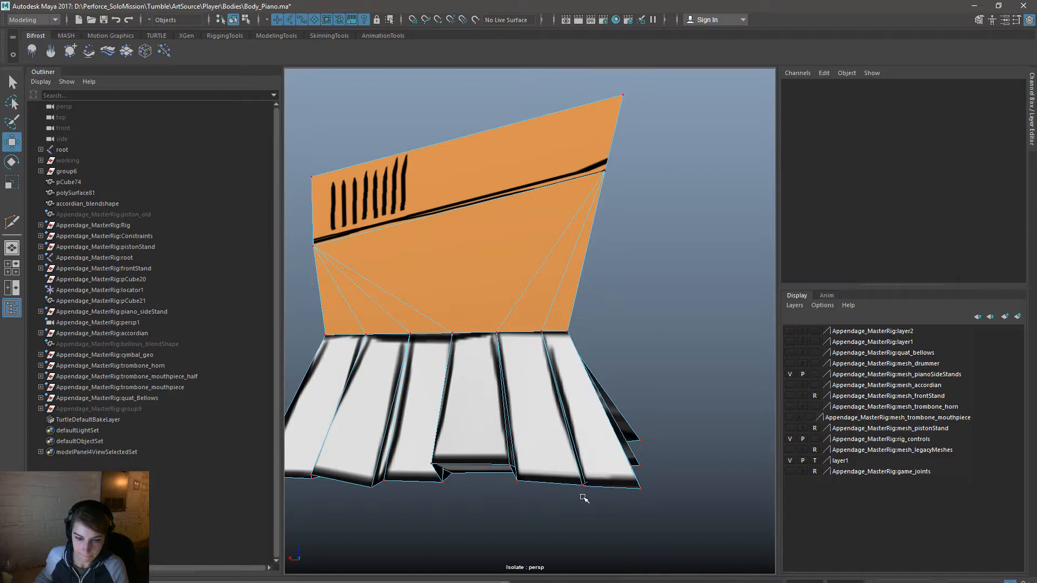
left_click(585, 487)
left_click_drag(587, 489, 639, 421, "alt")
left_click_drag(563, 394, 628, 434)
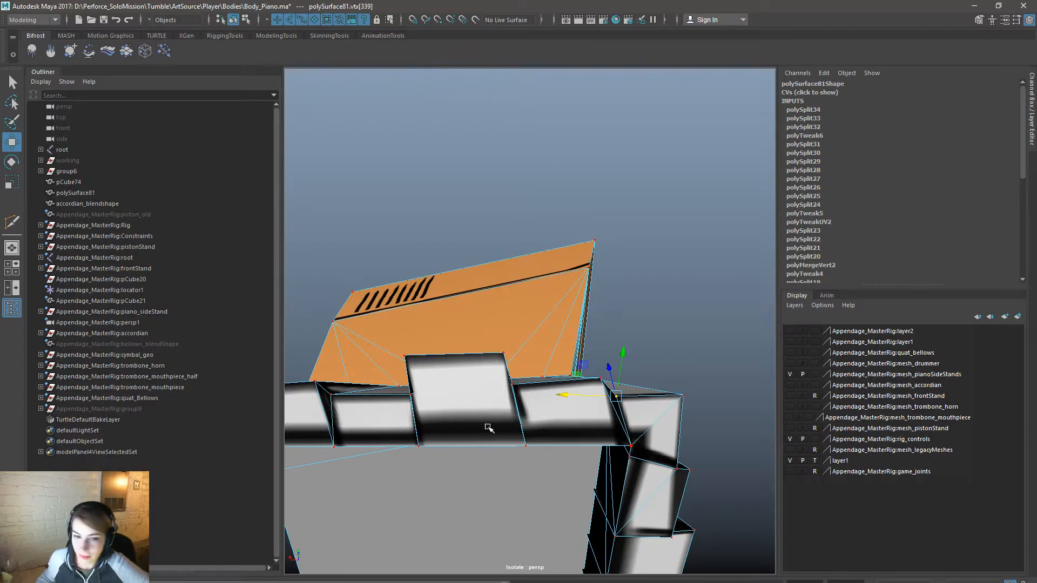
Step: Nudge the outer corner vertices of the fifth and third keys where they meet the raised fourth key
left_click(512, 385)
left_click_drag(467, 383, 472, 381)
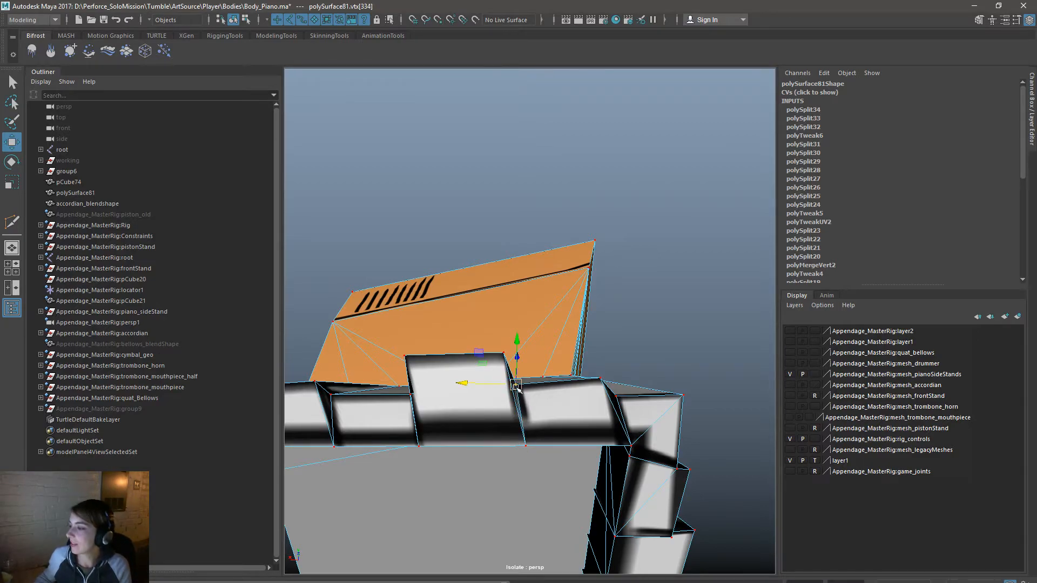
left_click_drag(405, 426, 428, 438, "alt")
left_click(421, 403)
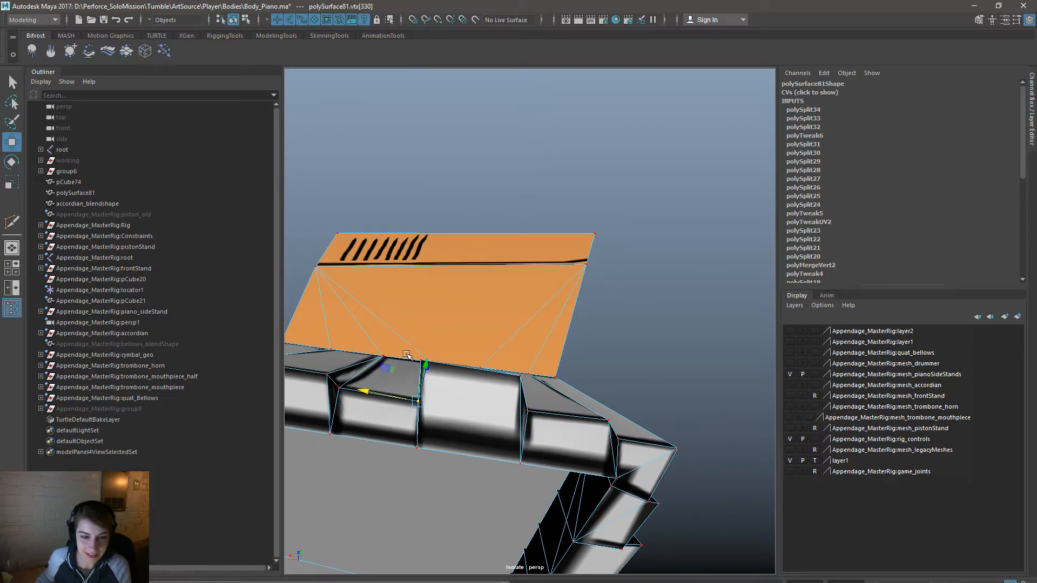
Step: Select both outer end vertices of the fourth key and lower them closer to the neighbouring keys
left_click(480, 348)
left_click_drag(480, 349, 435, 442, "alt")
left_click(455, 464)
left_click_drag(536, 514, 639, 486, "alt")
key("r")
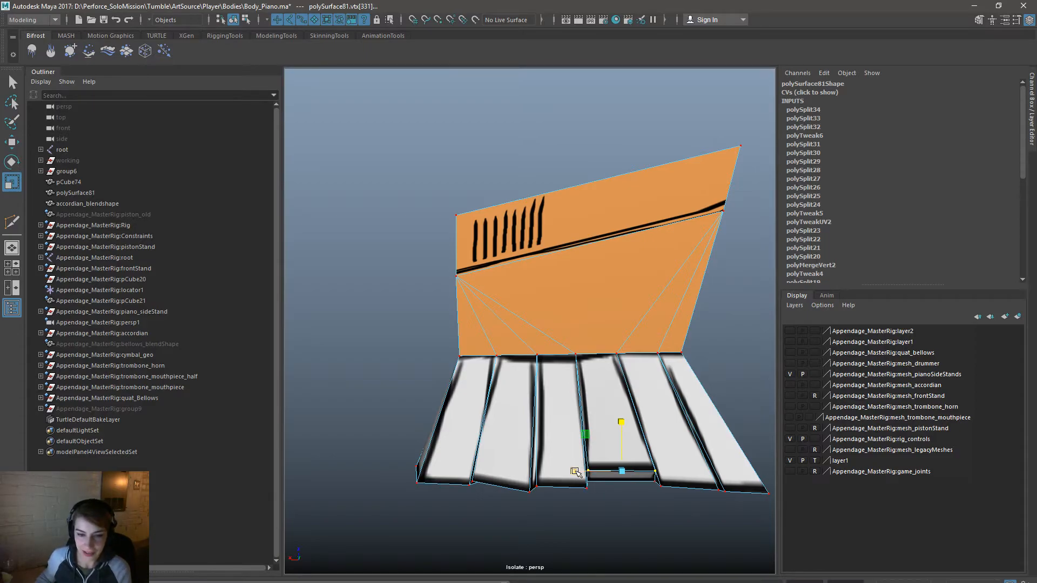
key("w")
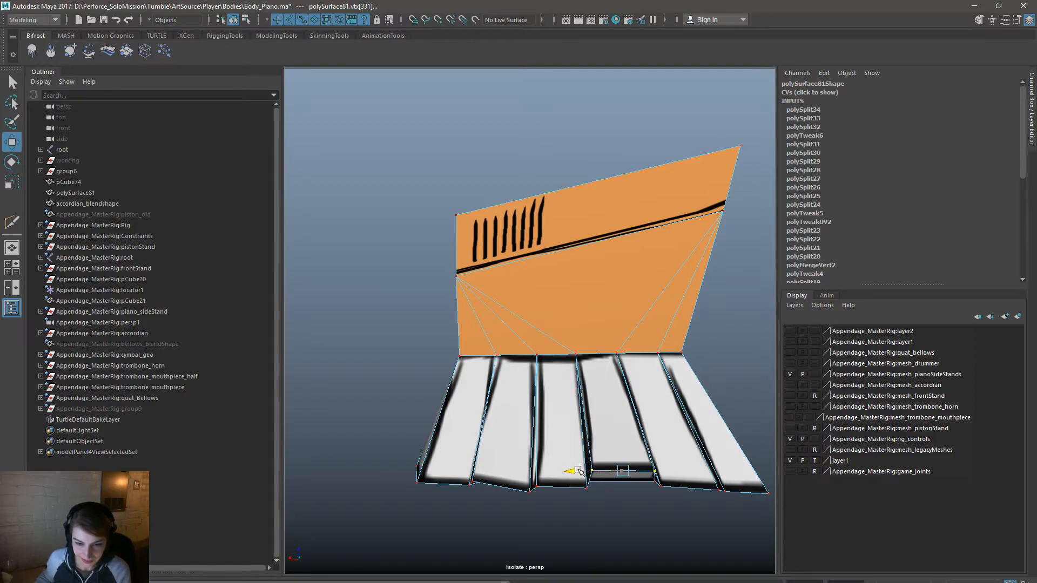
left_click_drag(584, 471, 574, 499, "alt")
Step: Rotate the fourth key's end vertices to tilt its outer edge and fine-tune their height
key("e")
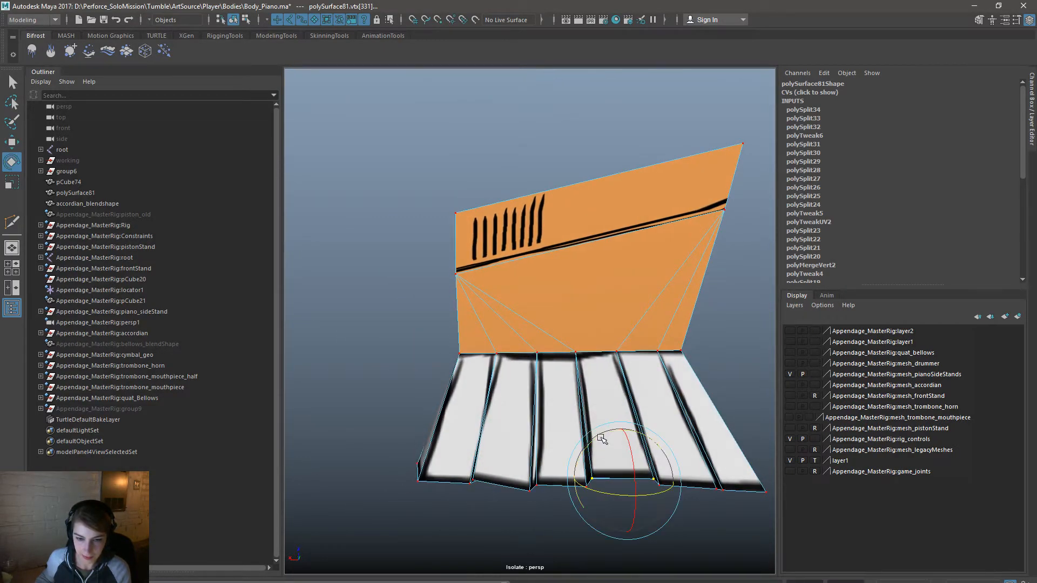
key("w")
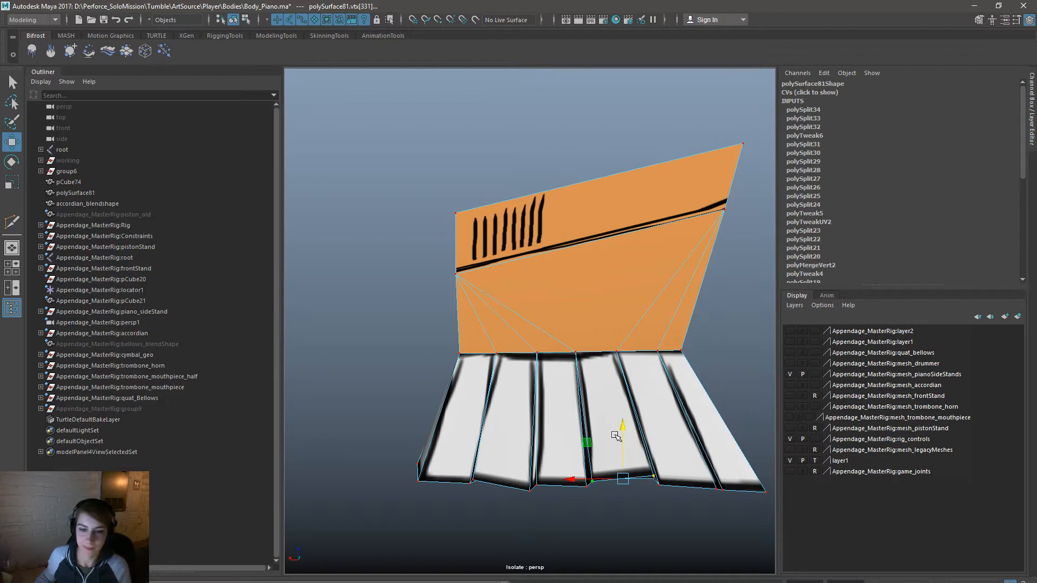
left_click_drag(623, 428, 596, 437)
key("e")
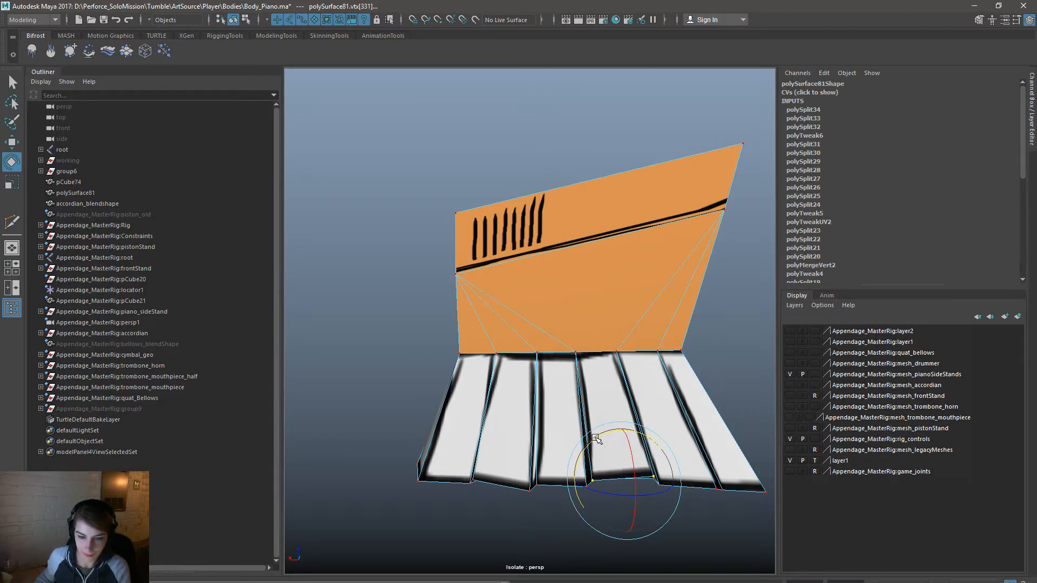
key("w")
Step: Adjust the fifth key's outer corner vertex beside the fourth key again, working from the underside
left_click_drag(652, 458, 659, 410, "alt")
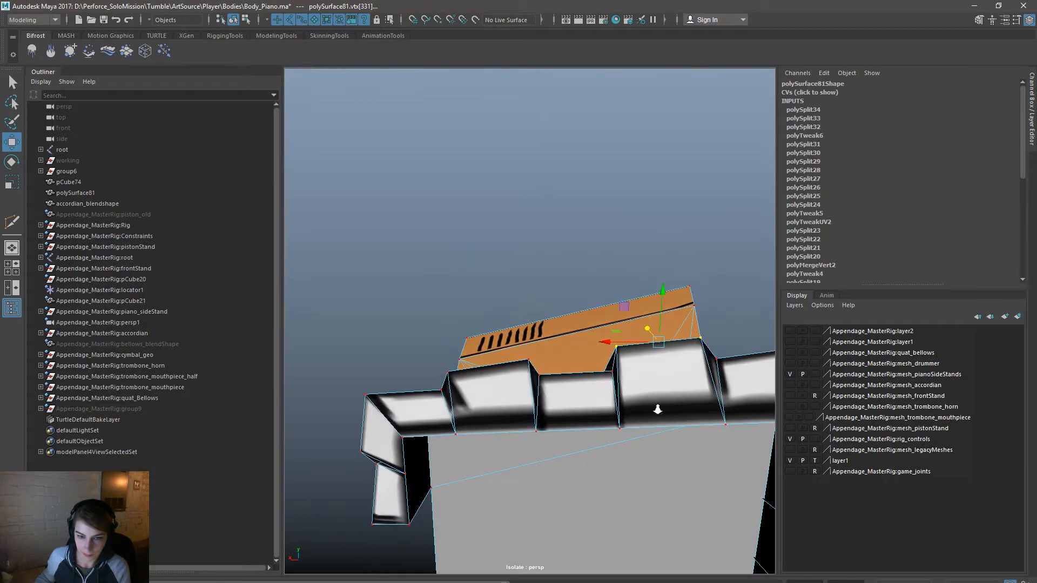
right_click_drag(659, 411, 528, 421, "alt")
left_click_drag(529, 422, 613, 391, "alt")
scroll(615, 344, "up", 3)
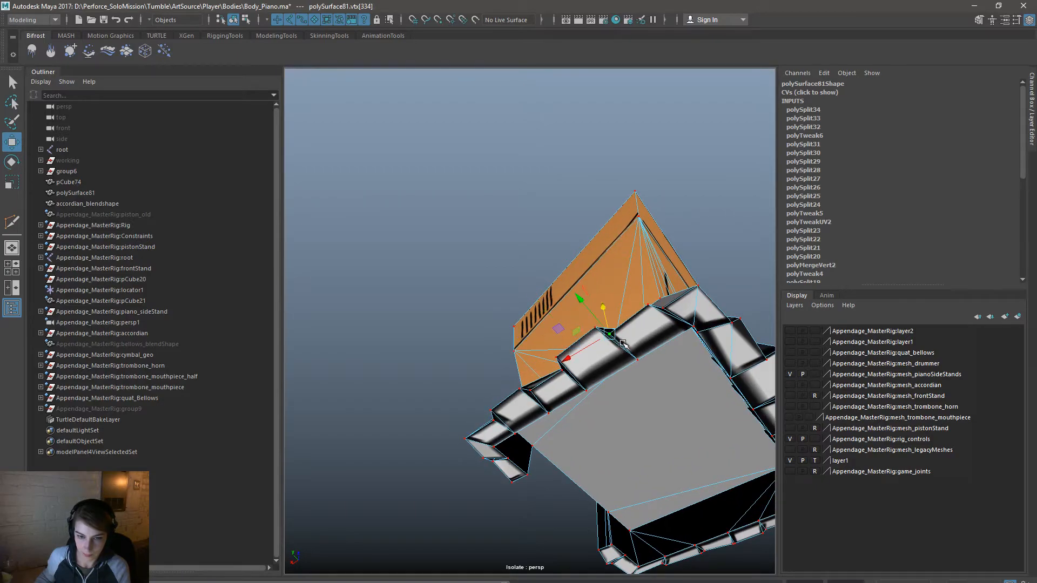
Step: Return the piano body mesh to object mode and clear the selection
right_click_drag(682, 314, 734, 270)
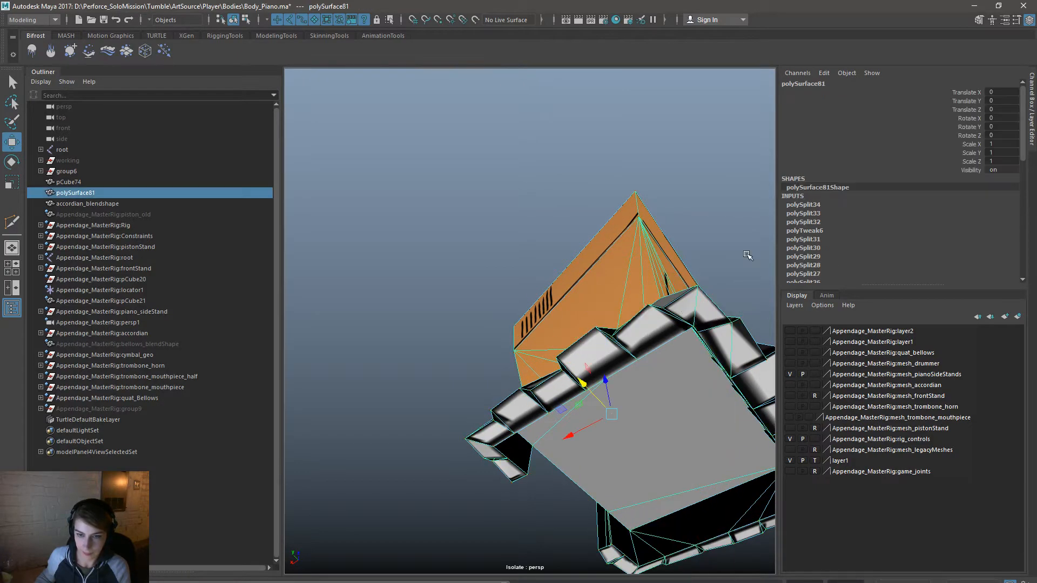
left_click(747, 257)
scroll(583, 297, "down", 4)
left_click_drag(584, 297, 523, 440, "alt")
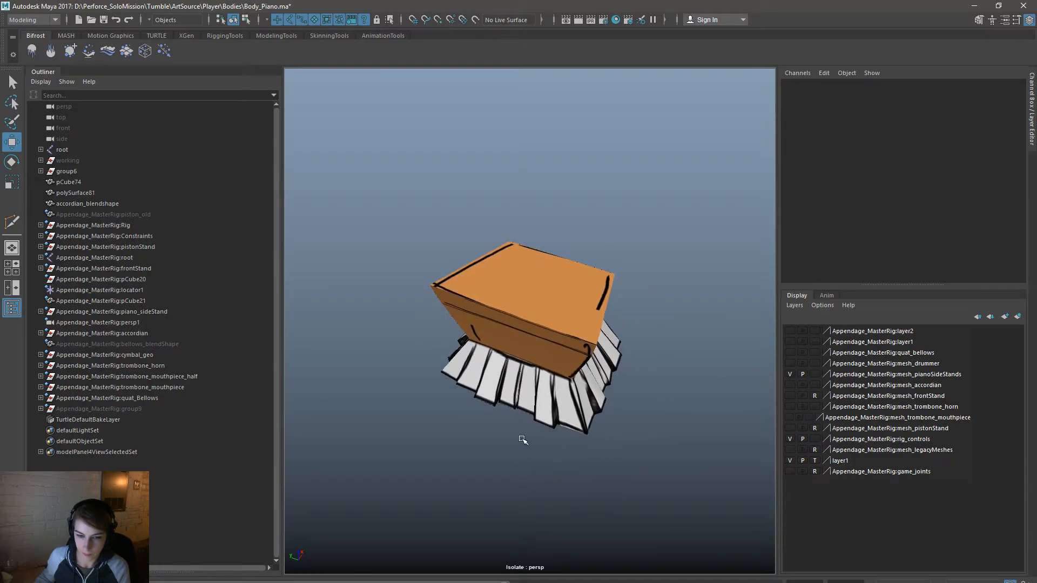
Step: Select the lower-edge vertices of the wide front key beside the body's corner and nudge them to reshape the key's end
left_click(598, 458)
left_click_drag(599, 458, 691, 233, "alt")
right_click_drag(684, 217, 650, 215)
left_click_drag(663, 215, 647, 176, "alt")
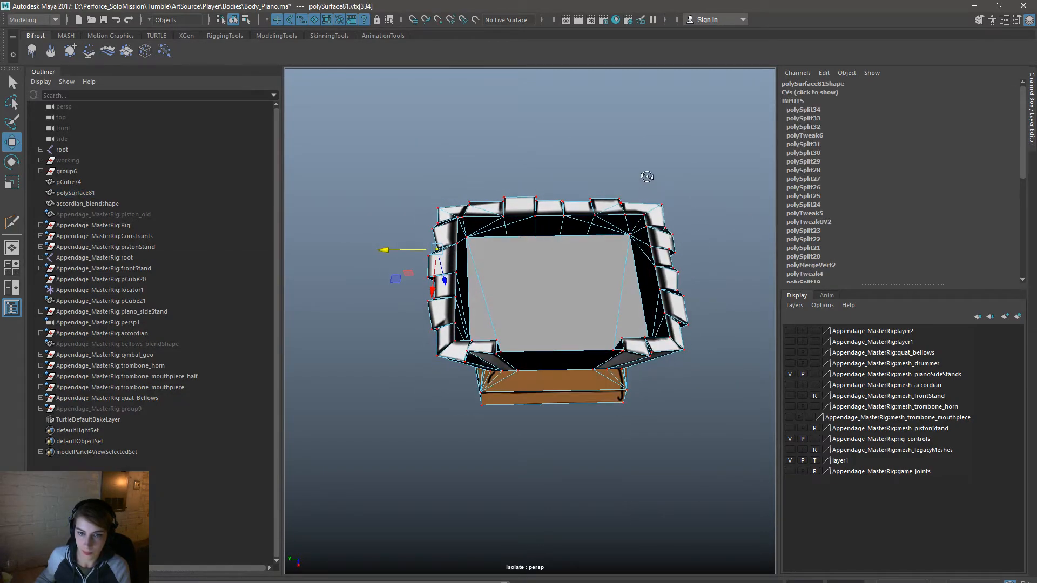
left_click_drag(630, 223, 658, 373)
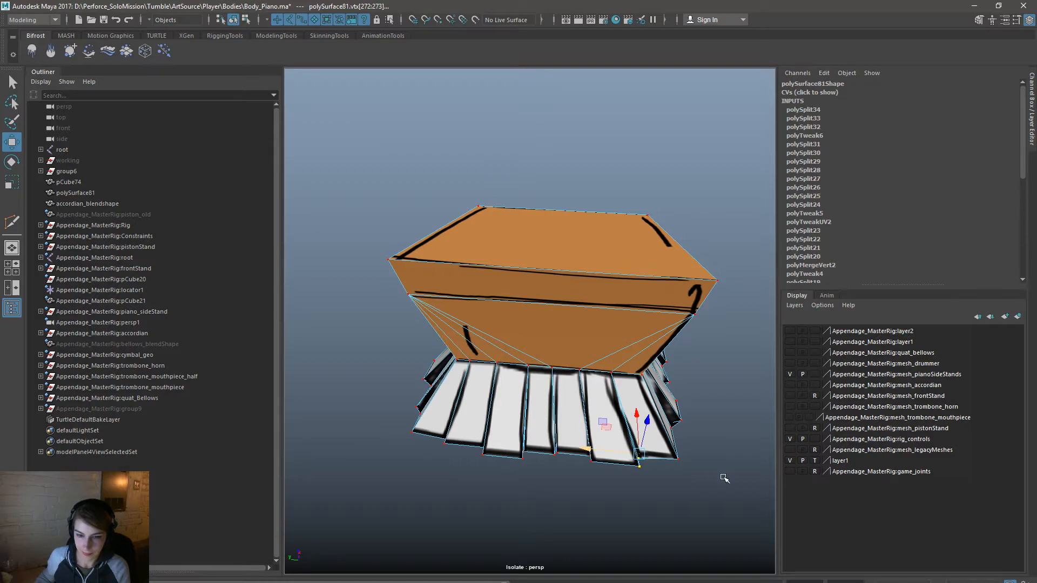
left_click_drag(722, 477, 701, 488, "alt")
left_click_drag(643, 521, 608, 492)
left_click_drag(640, 463, 643, 457)
left_click_drag(601, 499, 621, 280)
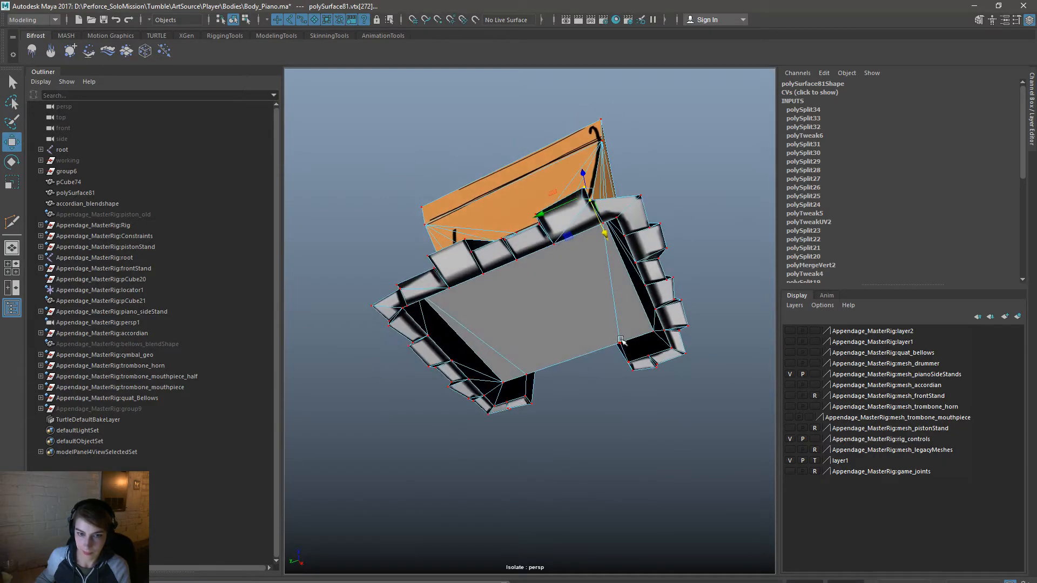
Step: From below, move both end vertices of the wide key's corner-side edge slightly outward
middle_click_drag(629, 238, 588, 327, "alt")
scroll(587, 329, "up", 3)
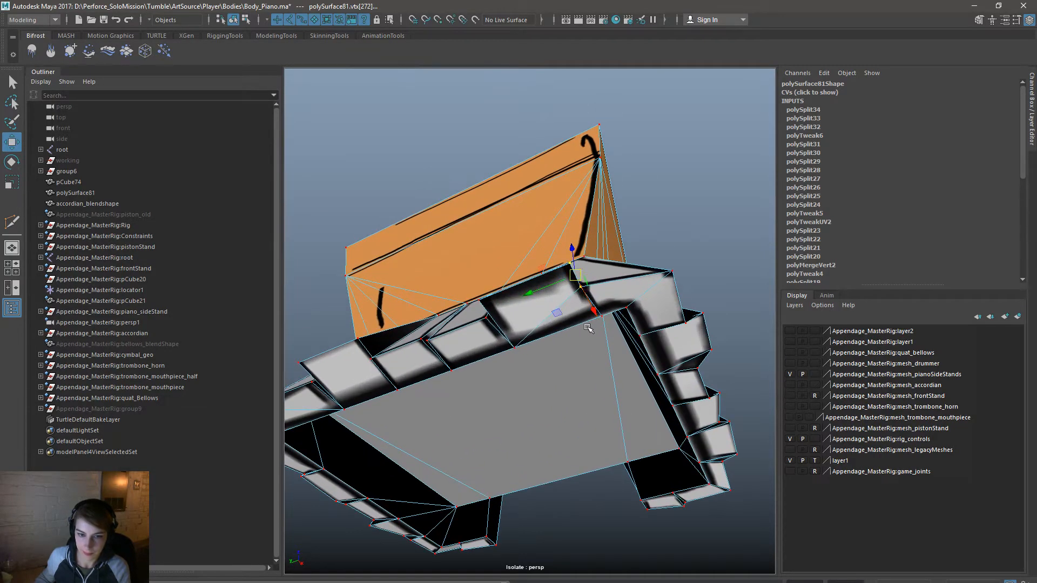
left_click_drag(607, 317, 617, 166, "alt")
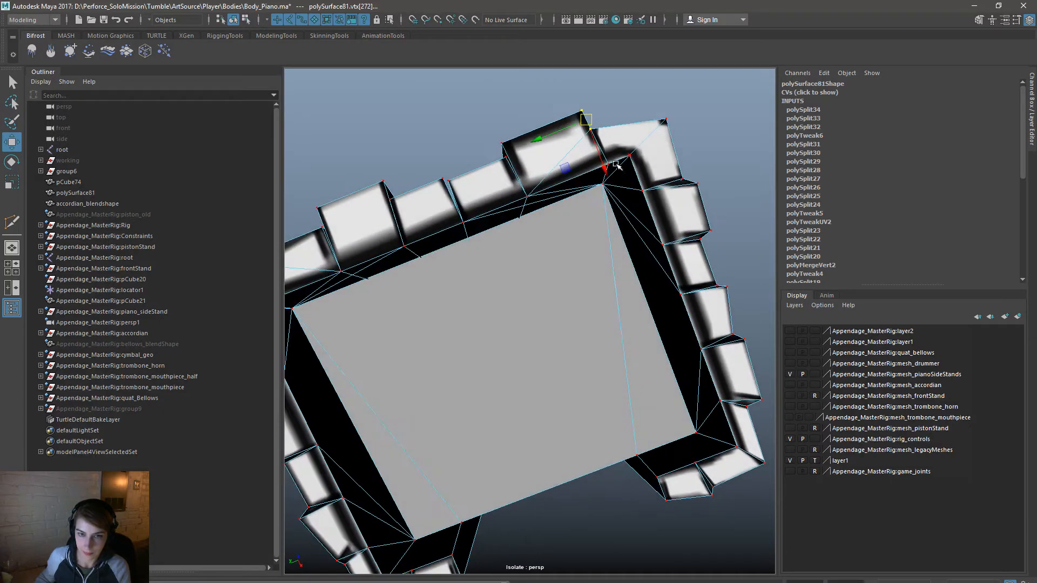
left_click(615, 162, "shift")
middle_click_drag(614, 187, 612, 181)
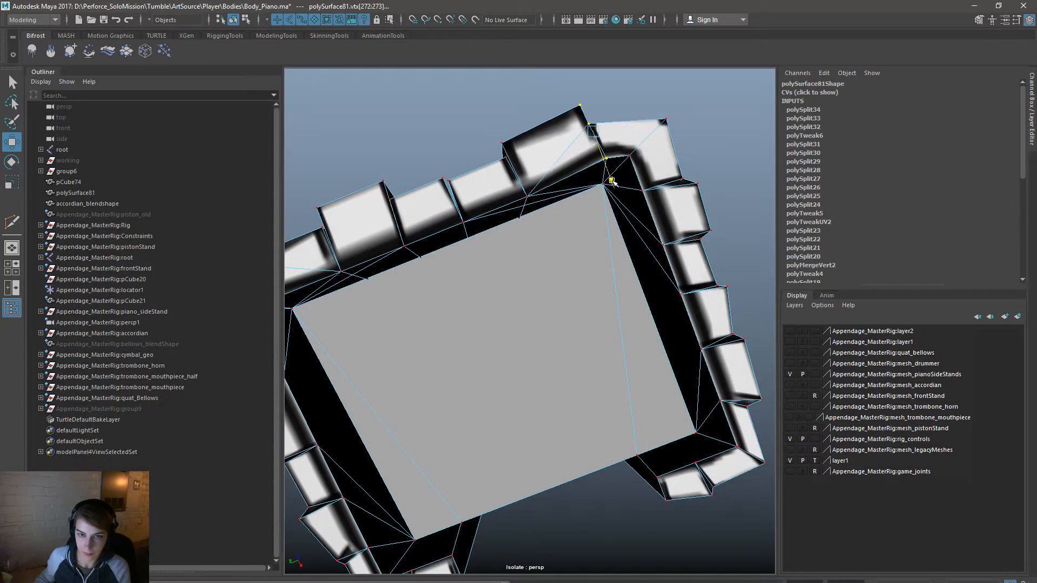
Step: Return to object mode and examine the reshaped keys from the front of the piano body
right_click_drag(651, 131, 719, 102)
left_click(742, 151)
right_click_drag(755, 191, 666, 209, "alt")
left_click_drag(667, 208, 673, 487, "alt")
left_click(621, 367)
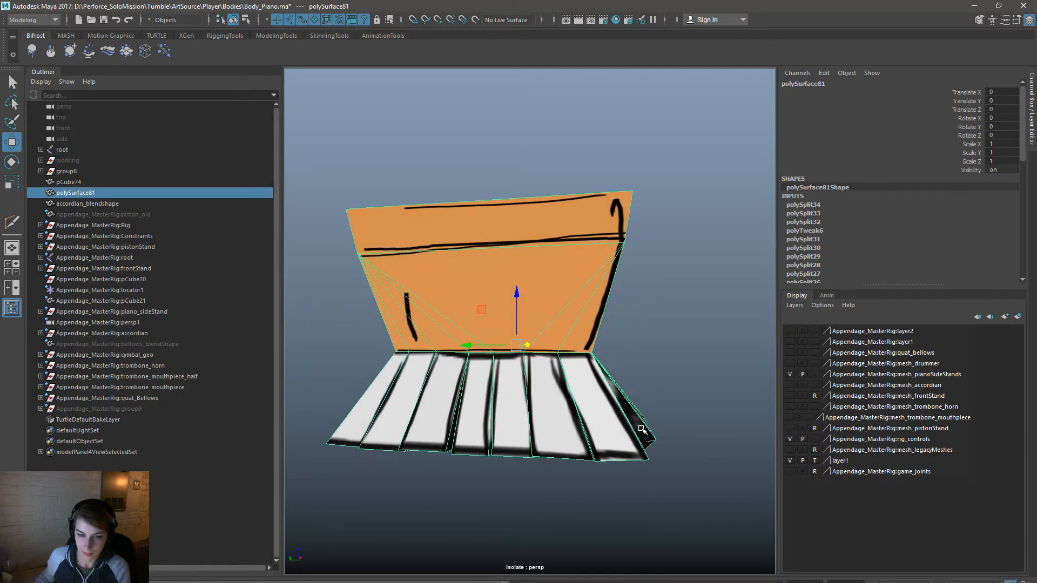
left_click(673, 487)
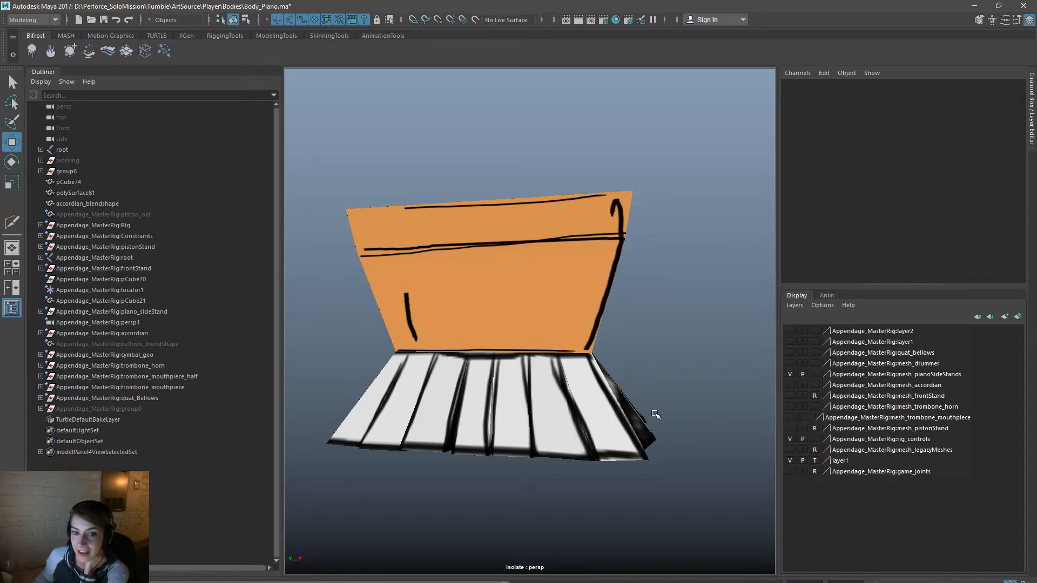
Step: Select the lower vertex between the last two front keys and display the mesh's UV layout beside the model
left_click(622, 457)
left_click_drag(629, 519, 579, 468, "alt")
right_click_drag(586, 464, 543, 352)
left_click(586, 517)
left_click(574, 487)
key("space")
scroll(456, 427, "down", 3)
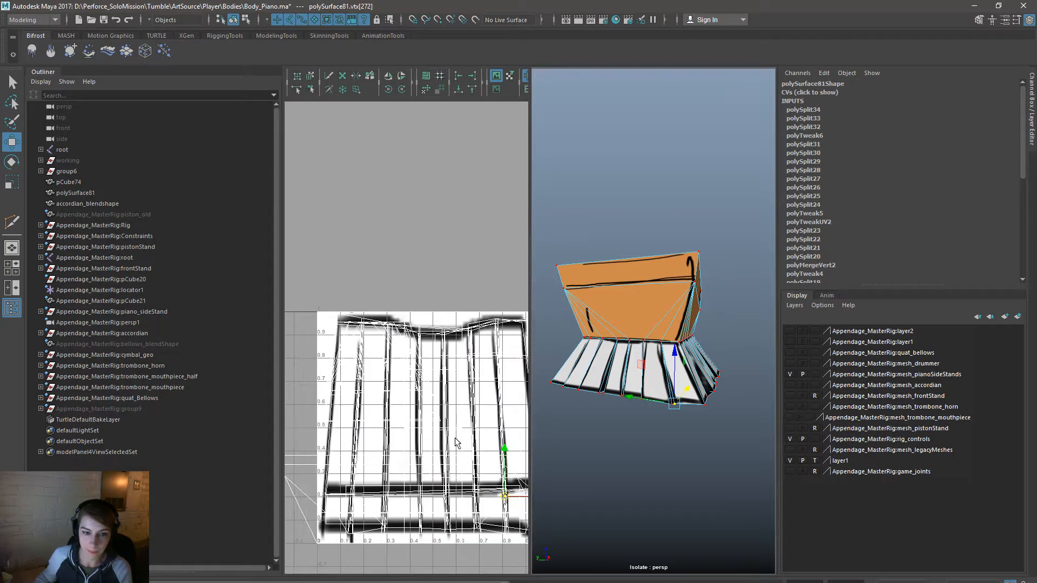
Step: Raise the selected key vertex's UV onto the dark horizontal line of the key texture, and return the mesh to object mode
scroll(457, 444, "down", 2)
middle_click_drag(457, 444, 399, 383, "alt")
scroll(475, 430, "up", 7)
middle_click_drag(484, 447, 480, 443, "alt")
scroll(475, 486, "up", 3)
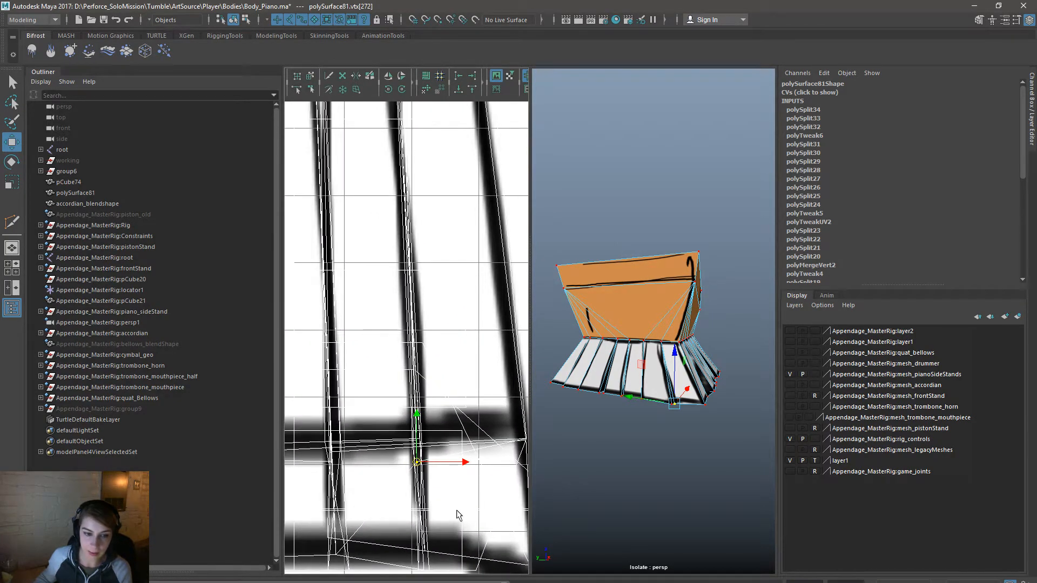
scroll(625, 436, "up", 2)
left_click_drag(419, 424, 416, 388)
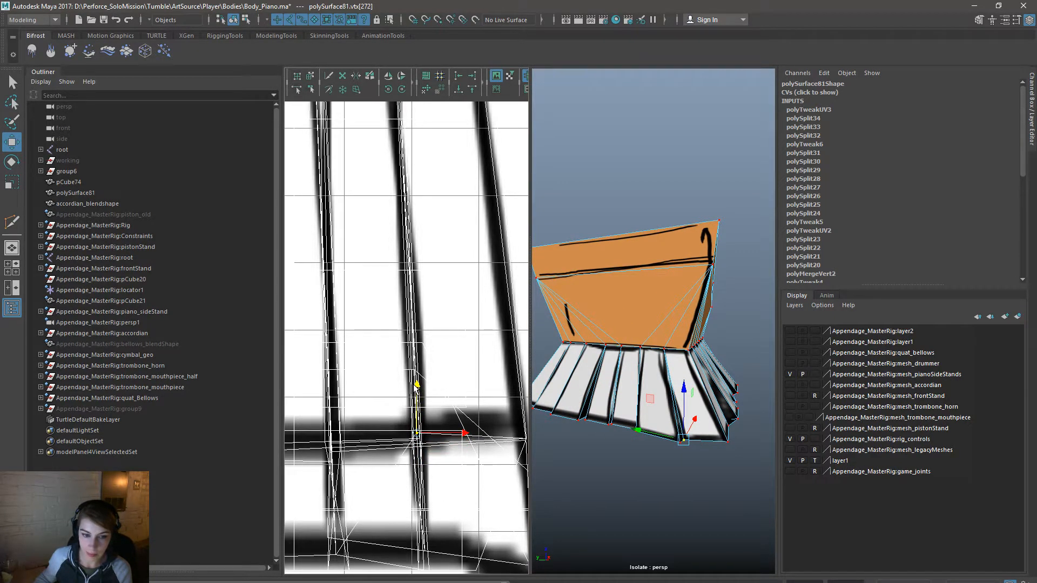
middle_click_drag(463, 420, 407, 420, "alt")
left_click_drag(443, 421, 482, 438)
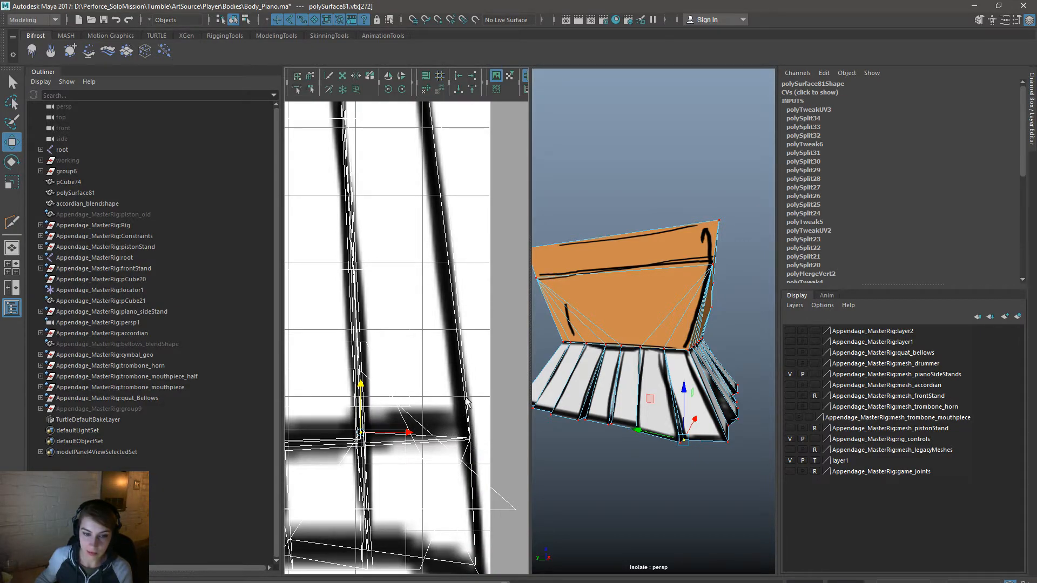
right_click_drag(657, 354, 707, 323)
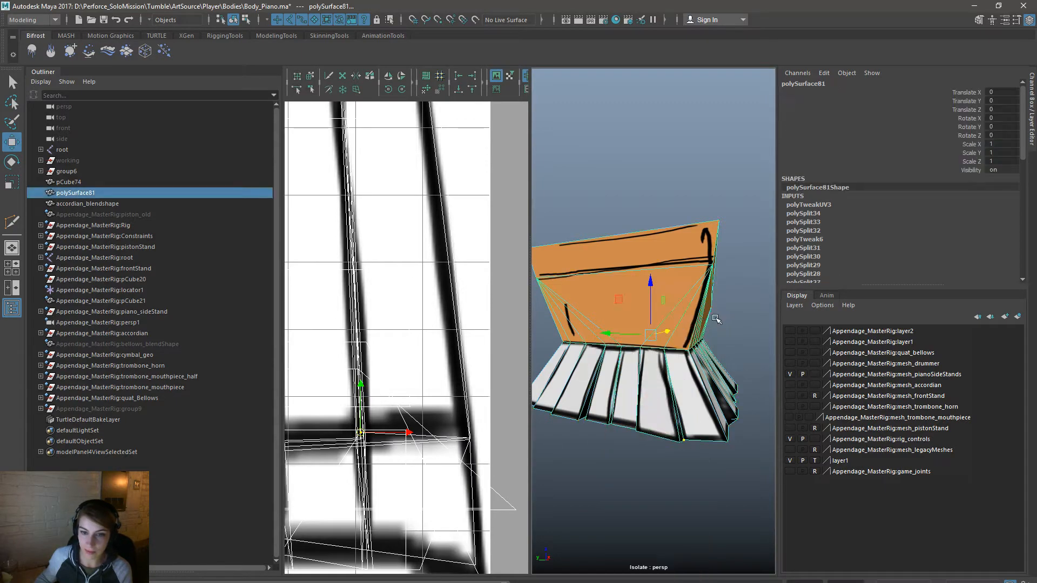
left_click(717, 318)
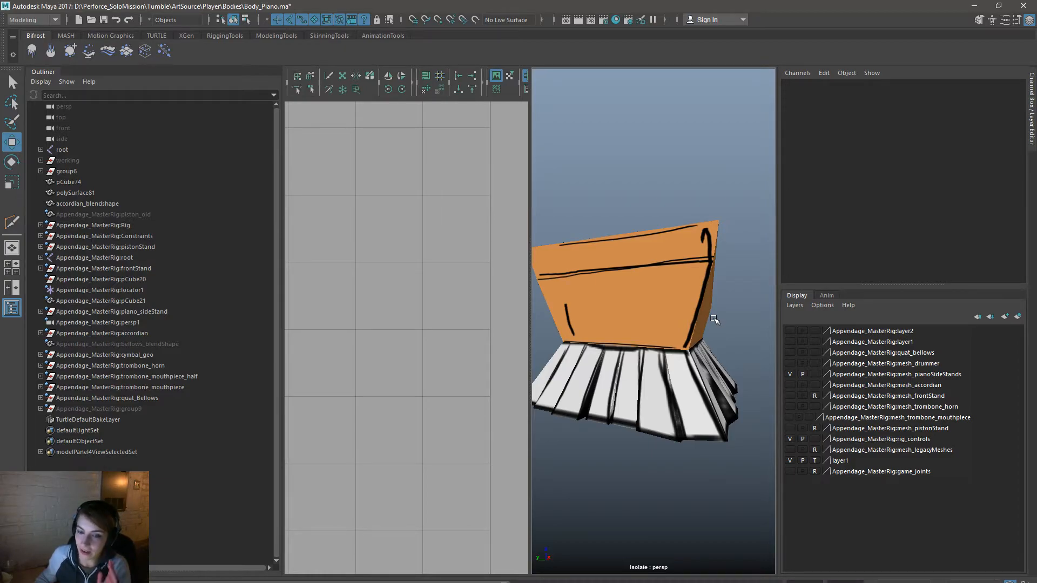
Step: Select the UVs at the body's lower front corner where the keys begin and open the UV layout
left_click(676, 386)
key("space")
left_click_drag(655, 472, 620, 476, "alt")
right_click_drag(694, 479, 630, 471, "alt")
left_click(648, 494)
left_click_drag(647, 494, 591, 498, "alt")
left_click(547, 428)
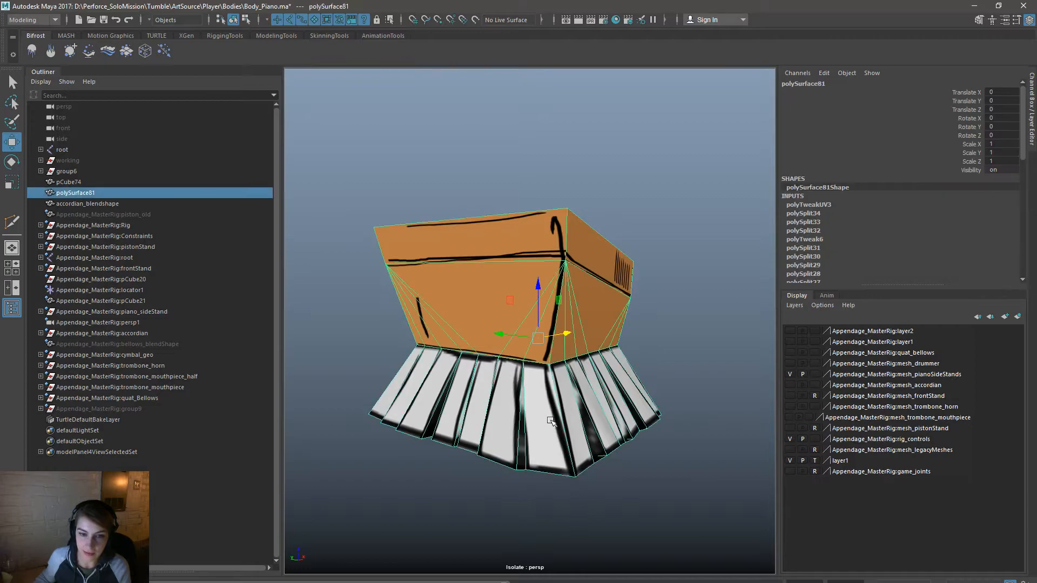
right_click_drag(549, 339, 621, 340)
left_click(549, 365)
key("space")
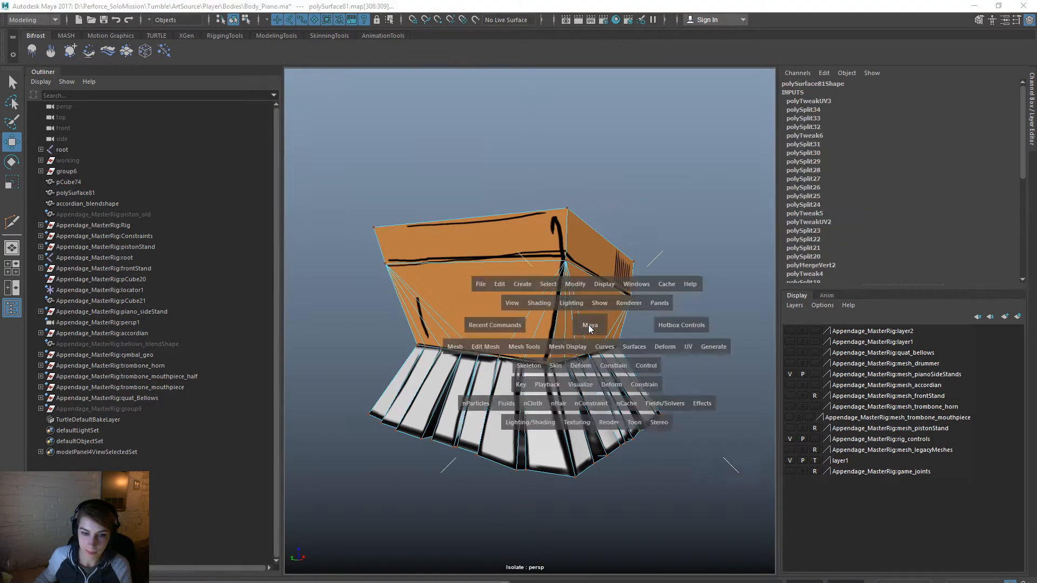
Step: Shift the single corner UV at the top of the last key horizontally onto the dark outline of the key texture
right_click_drag(426, 367, 293, 344, "alt")
middle_click_drag(329, 347, 493, 412, "alt")
middle_click_drag(462, 374, 296, 440, "alt")
right_click_drag(343, 354, 316, 361, "alt")
middle_click_drag(288, 369, 423, 384, "alt")
middle_click_drag(385, 353, 260, 385, "alt")
right_click_drag(343, 359, 503, 420, "alt")
right_click_drag(416, 430, 484, 480, "alt")
left_click(463, 475)
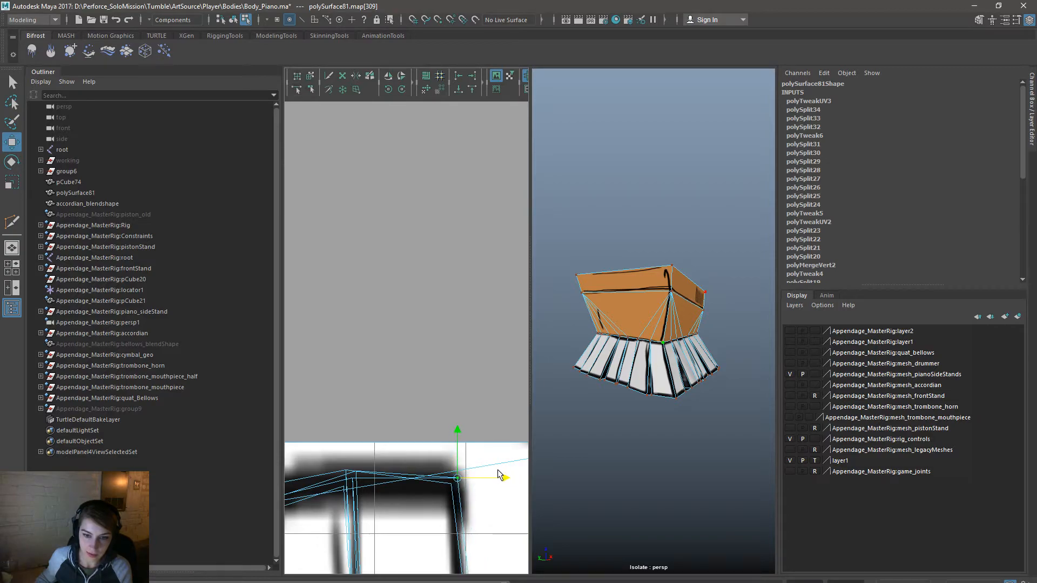
Step: Pick the side key's corner UVs and move its upper corner UV outward to the texture's outer dark outline
left_click_drag(677, 430, 772, 452, "alt")
right_click_drag(654, 409, 698, 422, "alt")
left_click(685, 374)
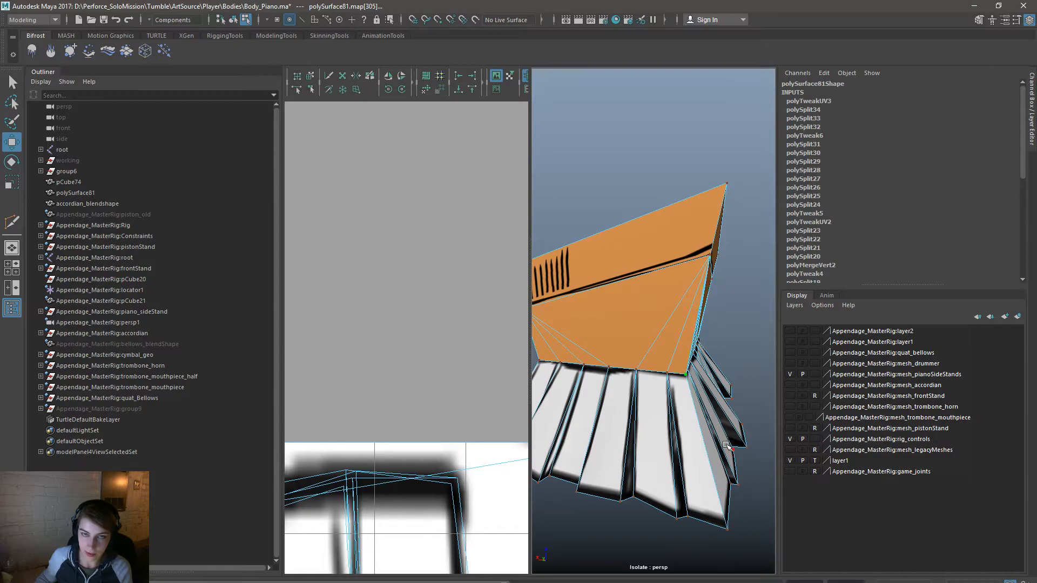
right_click_drag(720, 459, 699, 460, "alt")
left_click(709, 475, "shift")
right_click_drag(450, 446, 273, 383, "alt")
middle_click_drag(399, 425, 578, 365, "alt")
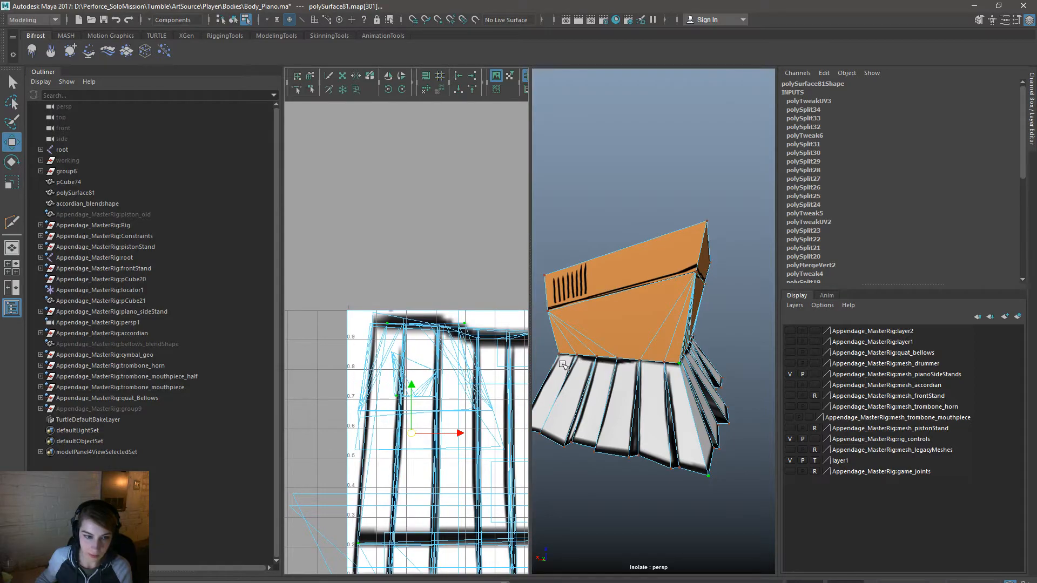
scroll(407, 351, "up", 3)
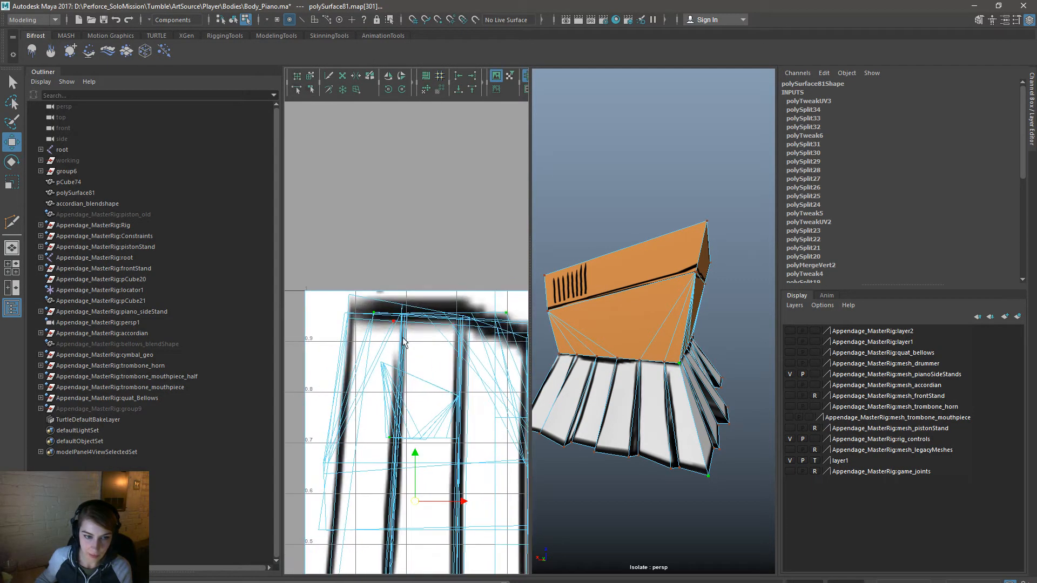
left_click_drag(367, 309, 394, 312)
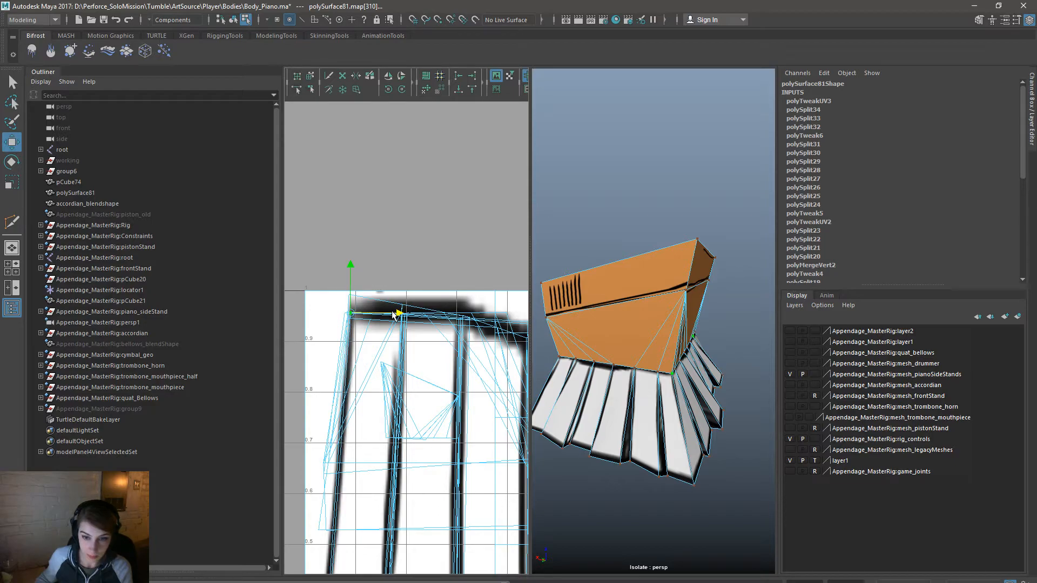
Step: Move the side key's lower corner UV outward onto the texture's outer dark outline, and return to object mode
middle_click_drag(426, 488, 455, 298, "alt")
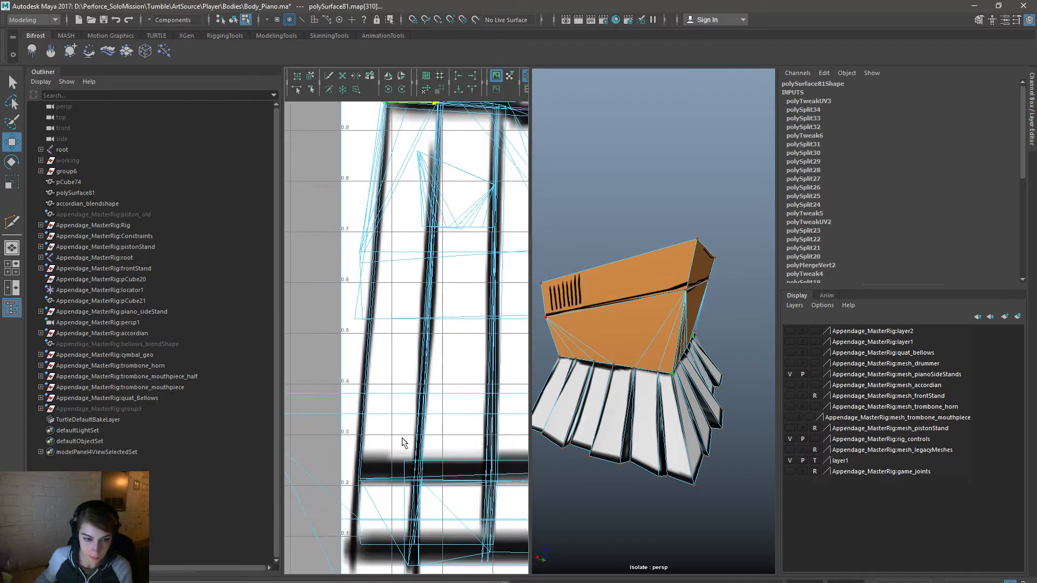
left_click(356, 479)
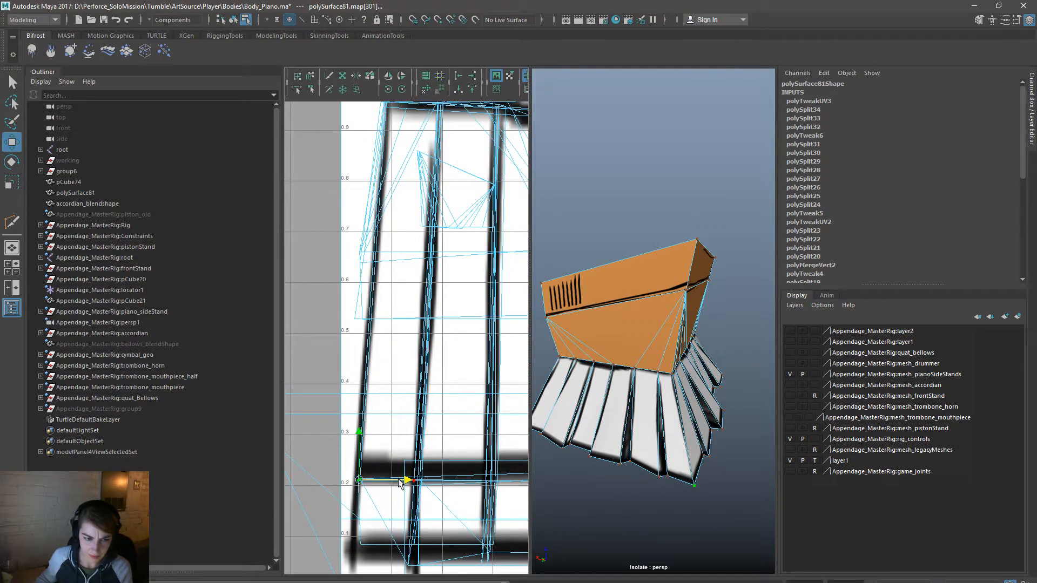
left_click_drag(396, 485, 394, 487)
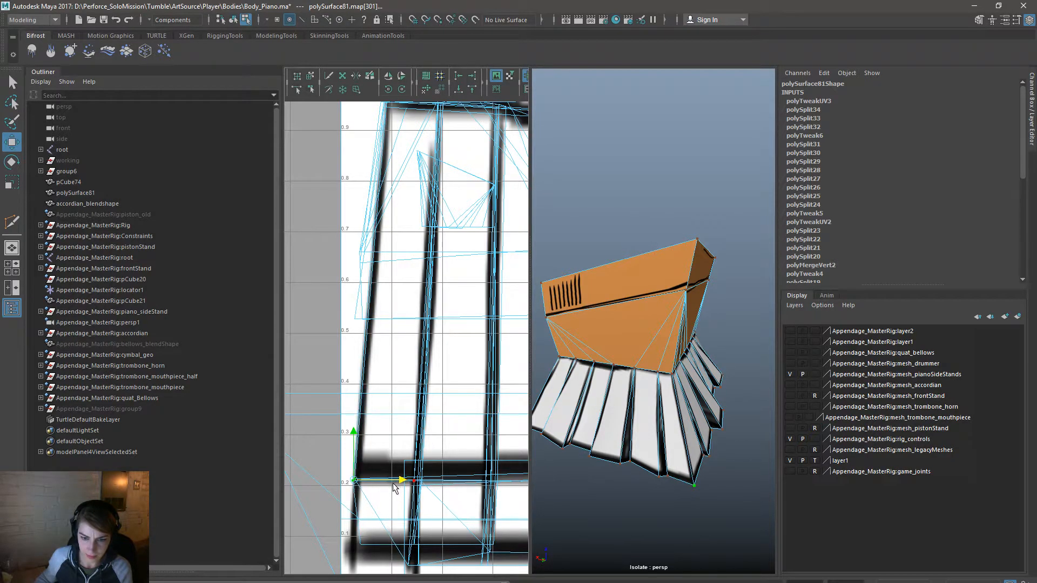
key("F8")
key("space")
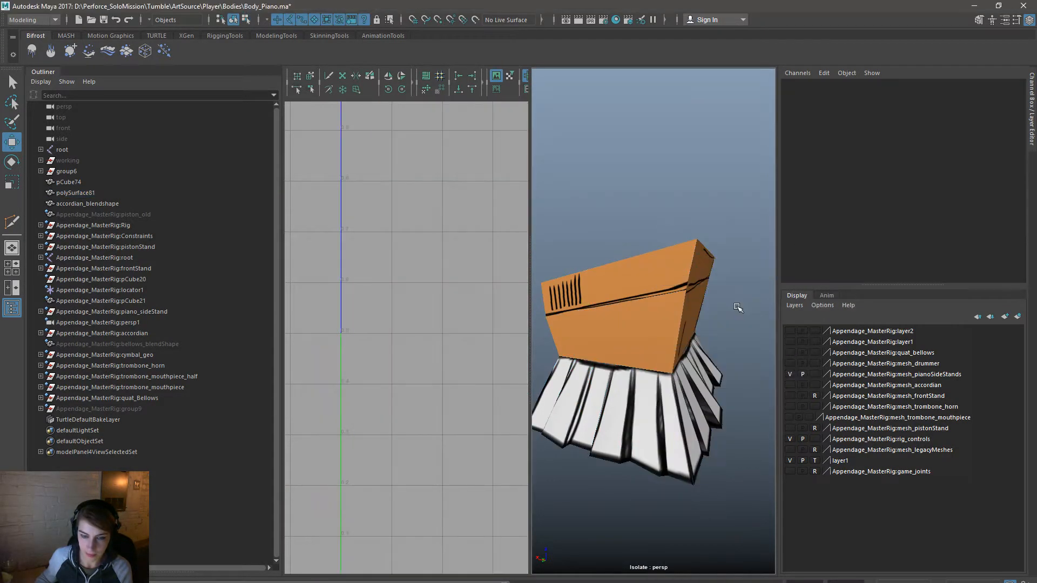
Step: Select the front panel's diagonal edge beside the smeared black texture and examine its UVs
scroll(694, 383, "down", 5)
left_click_drag(694, 382, 915, 381, "alt")
right_click_drag(553, 343, 718, 400, "alt")
left_click(525, 348)
mouse_move(589, 395)
left_mouse_down("alt")
mouse_move(604, 389)
mouse_move(584, 396)
left_mouse_up("alt")
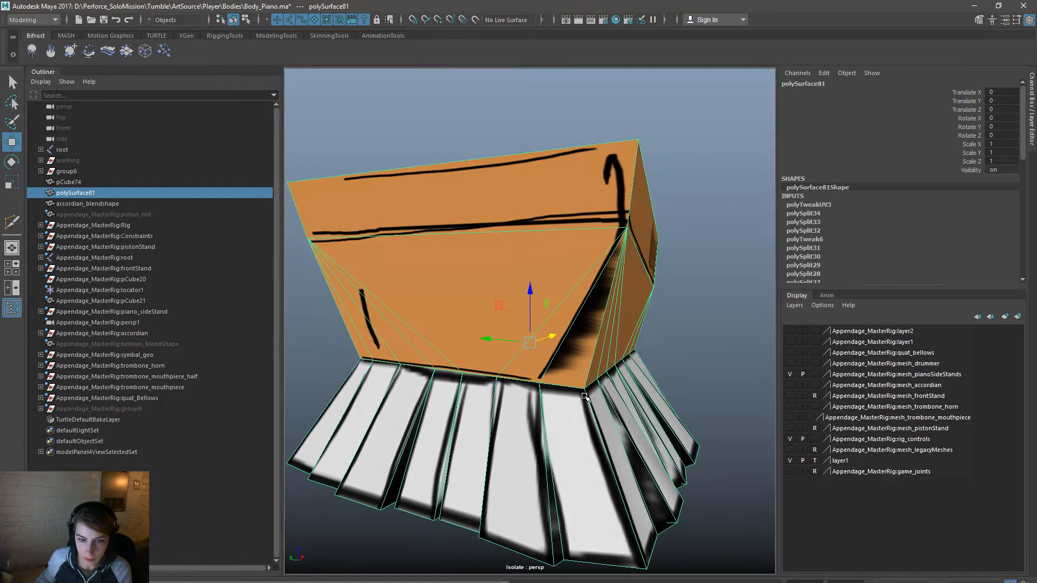
right_click_drag(575, 335, 576, 313)
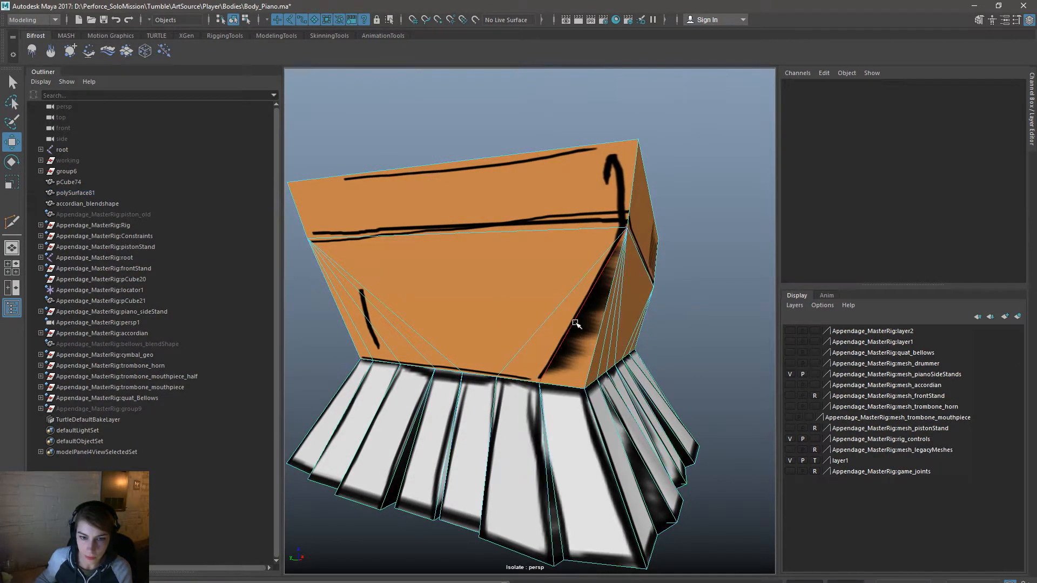
left_click(577, 310)
key("space")
scroll(449, 378, "down", 5)
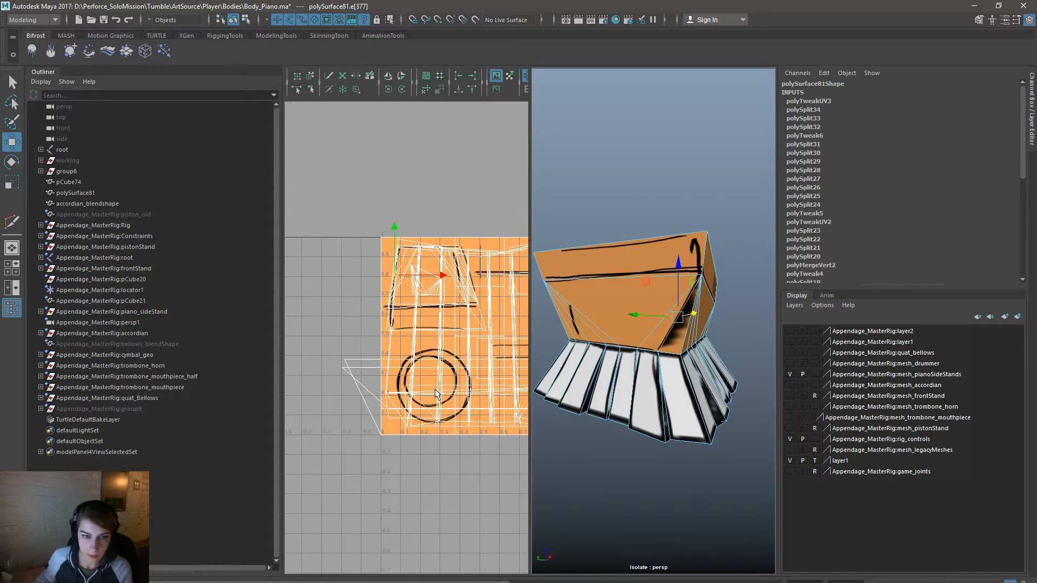
middle_click_drag(377, 397, 356, 402, "alt")
Step: Select the front panel face next to the smeared triangle, examine its UV placement, and clear the selection
right_click_drag(629, 300, 630, 326)
left_click(651, 330)
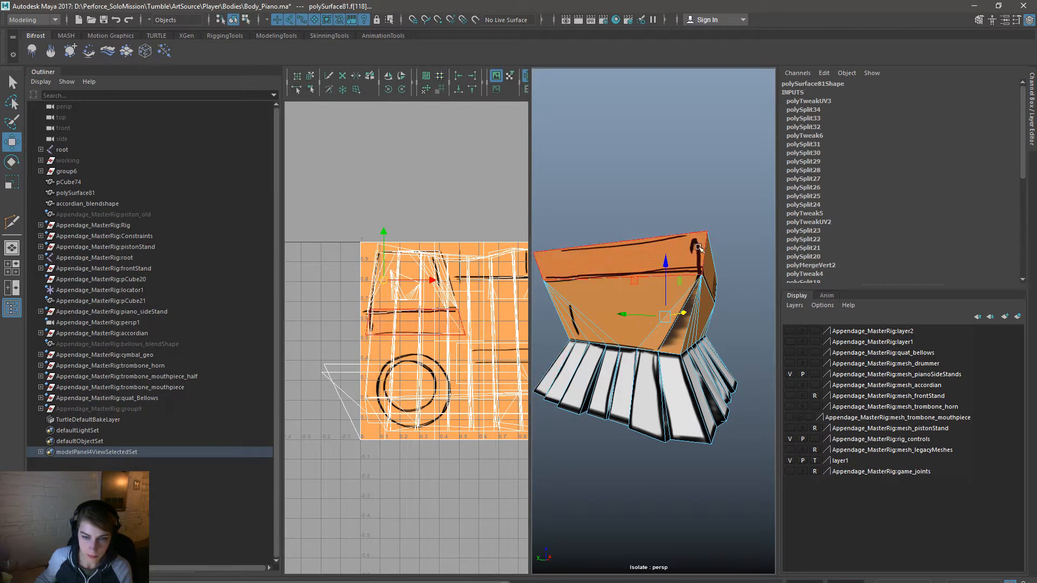
right_click_drag(325, 298, 478, 328, "alt")
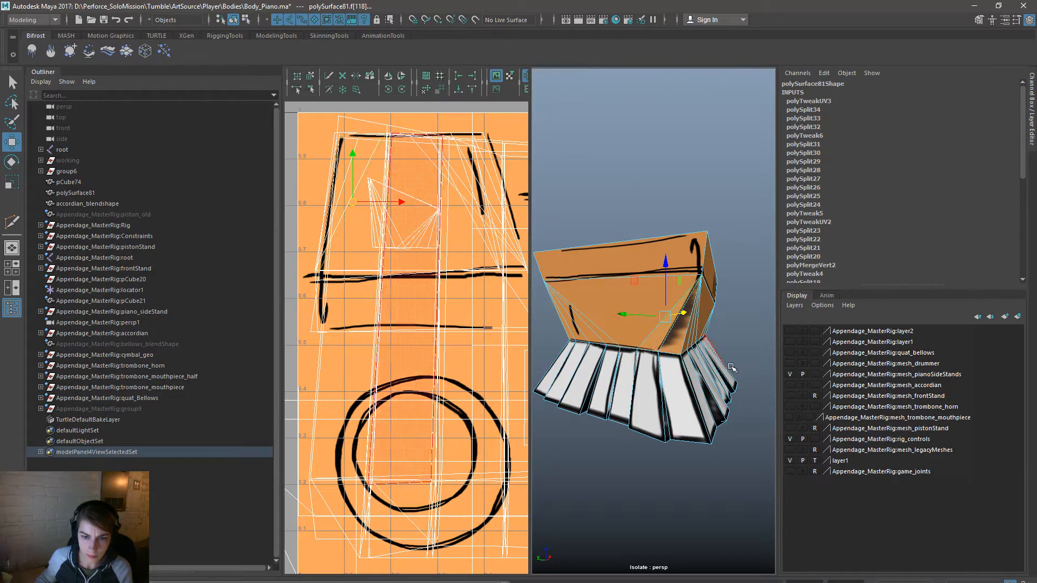
left_click(760, 365)
left_click_drag(664, 386, 628, 388, "alt")
key("space")
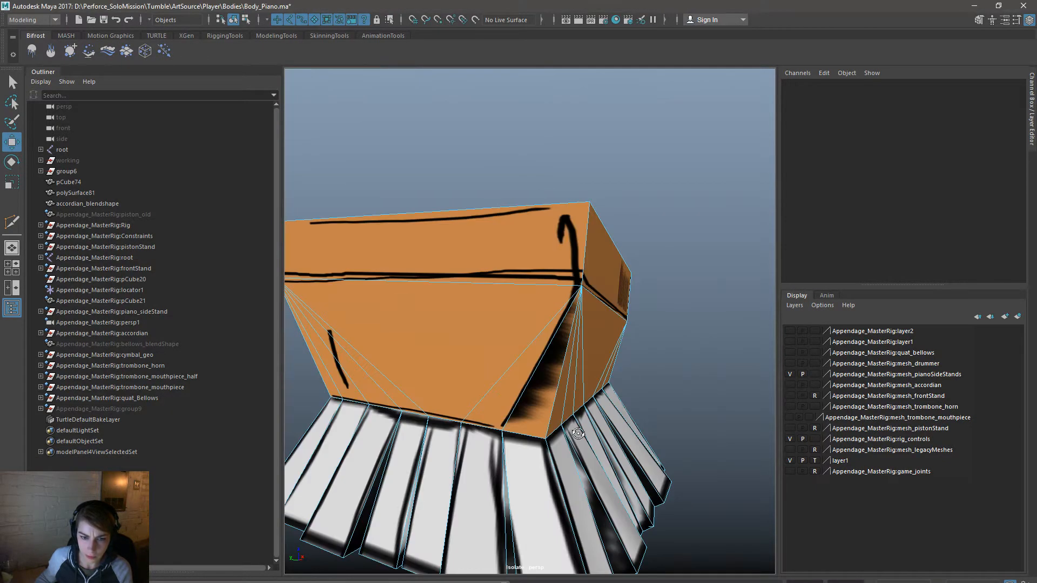
Step: Select the diagonal and lower edges beside the front panel's smeared triangle and examine where their UVs sit on the texture
left_click_drag(574, 434, 599, 399, "alt")
right_click_drag(599, 399, 659, 419, "alt")
left_click_drag(659, 419, 527, 393, "alt")
right_click_drag(523, 340, 522, 310)
left_click(515, 324)
left_click(699, 312)
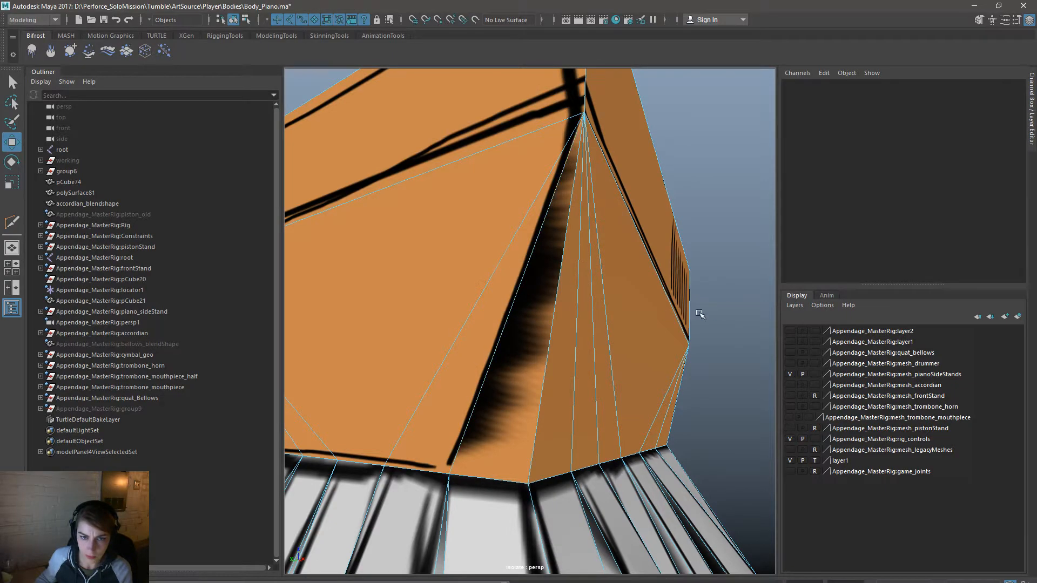
left_click(509, 366)
key("ctrl+z")
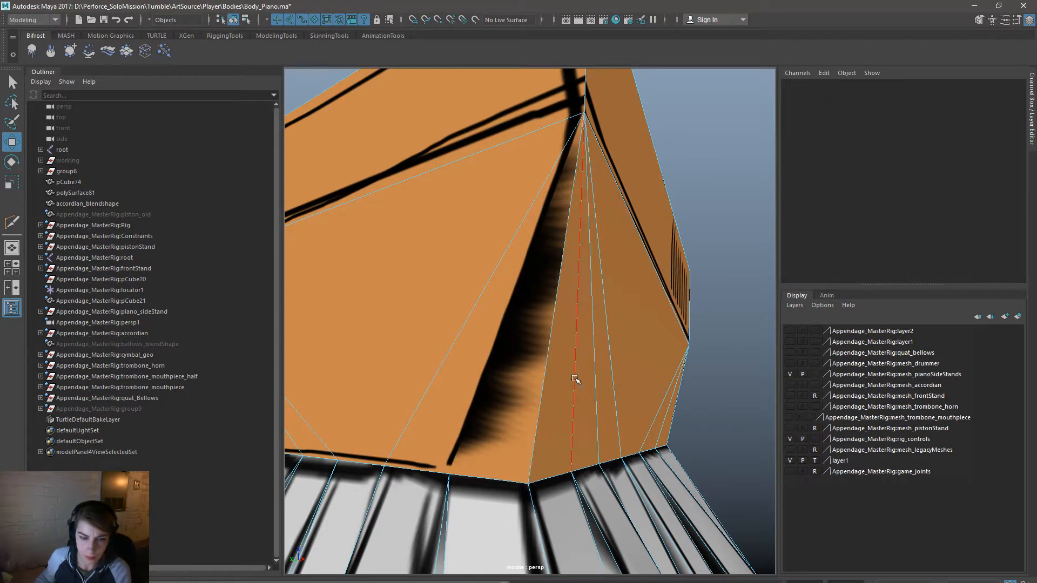
key("ctrl+z")
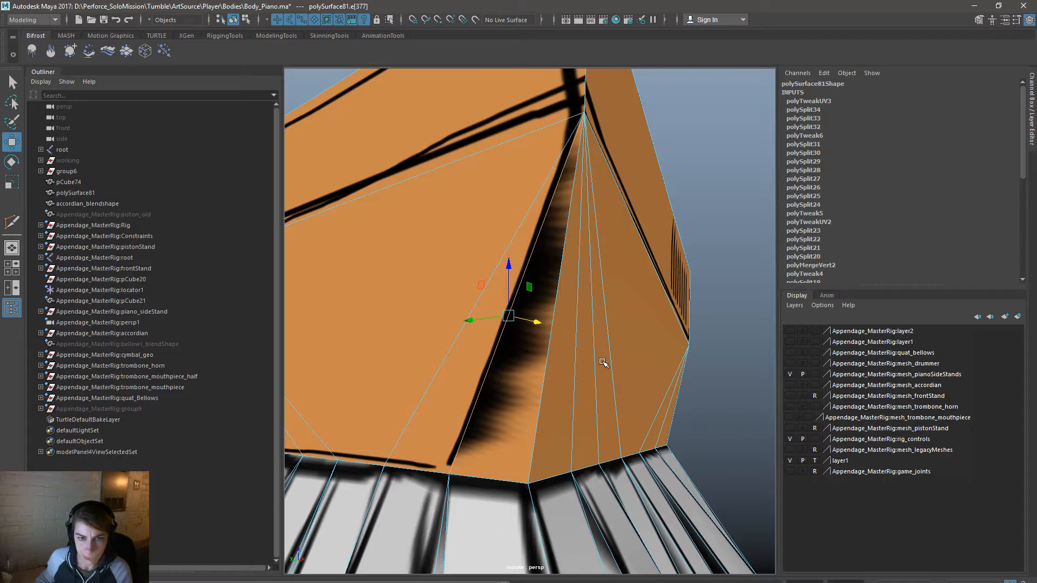
key("space")
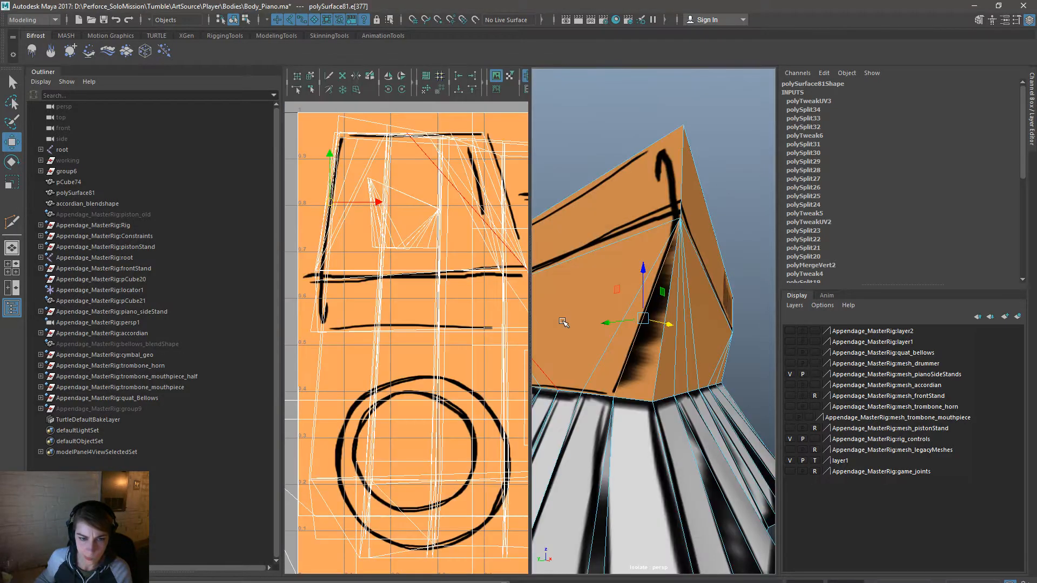
left_click(599, 396)
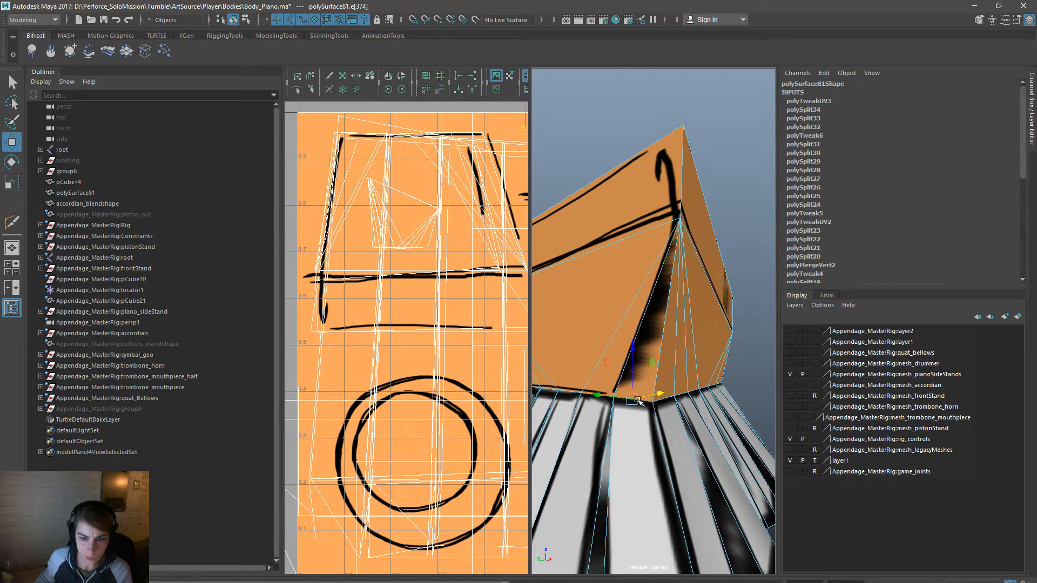
middle_click_drag(428, 334, 434, 361, "alt")
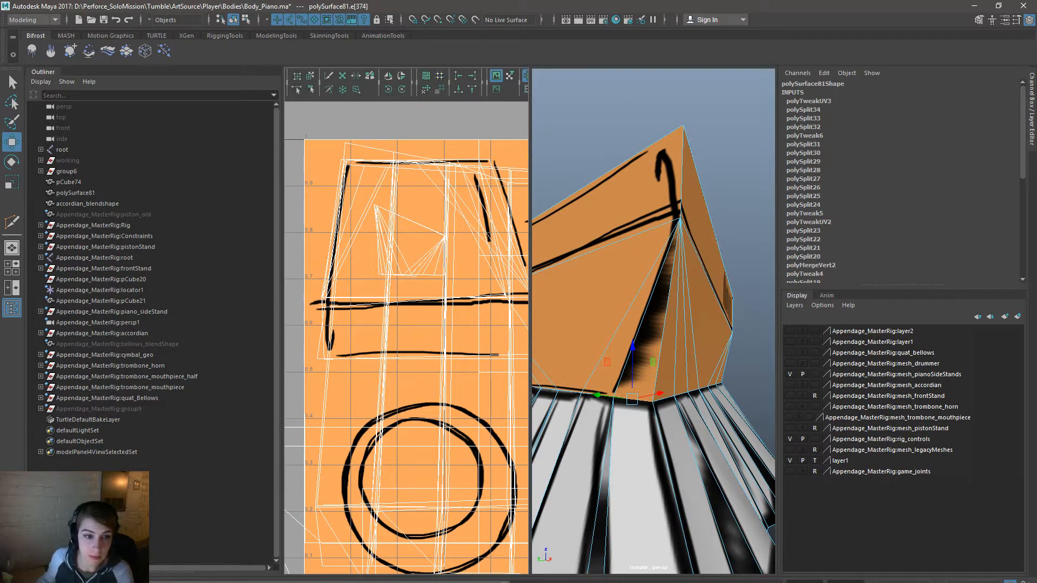
right_click(813, 276)
left_click(360, 229)
middle_click_drag(365, 226, 388, 263, "alt")
right_click_drag(387, 264, 367, 306, "alt")
right_click_drag(374, 193, 388, 197)
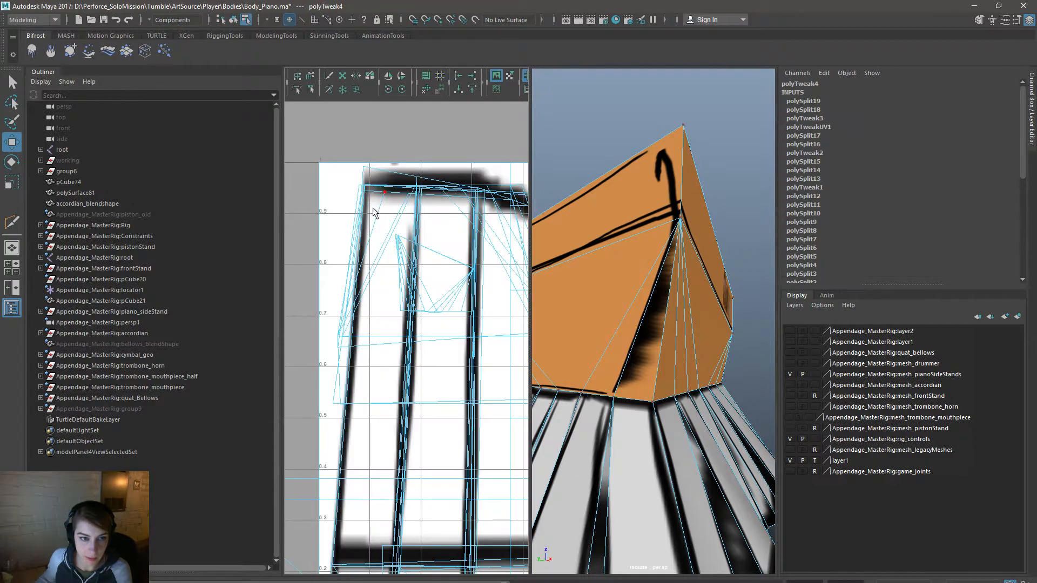
left_click(374, 209)
Step: Select the smeared triangle and the narrow front panel face beside it, and convert the face selection to UVs
right_click(636, 324)
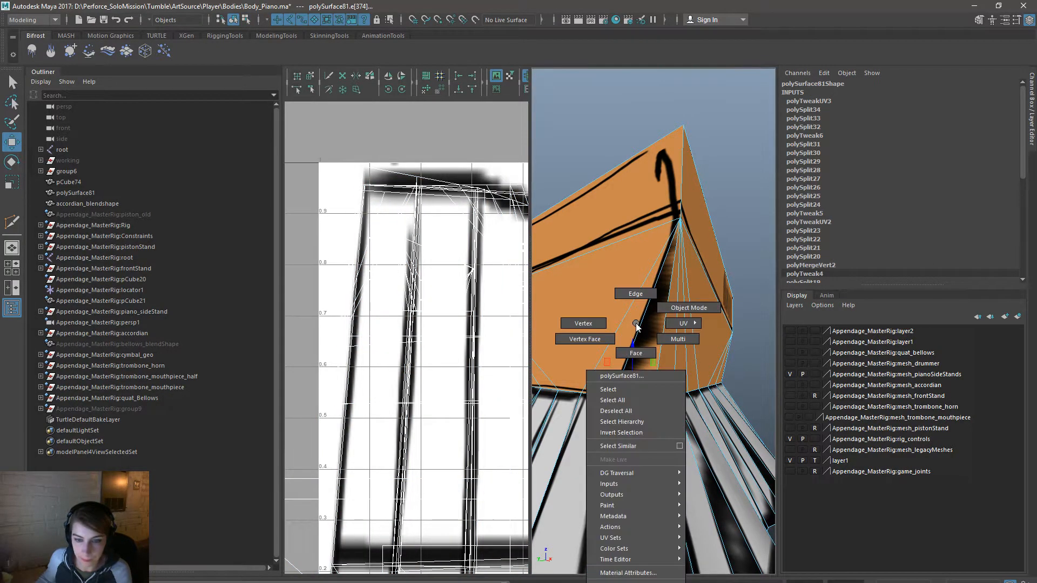
left_click(635, 353)
left_click(621, 337)
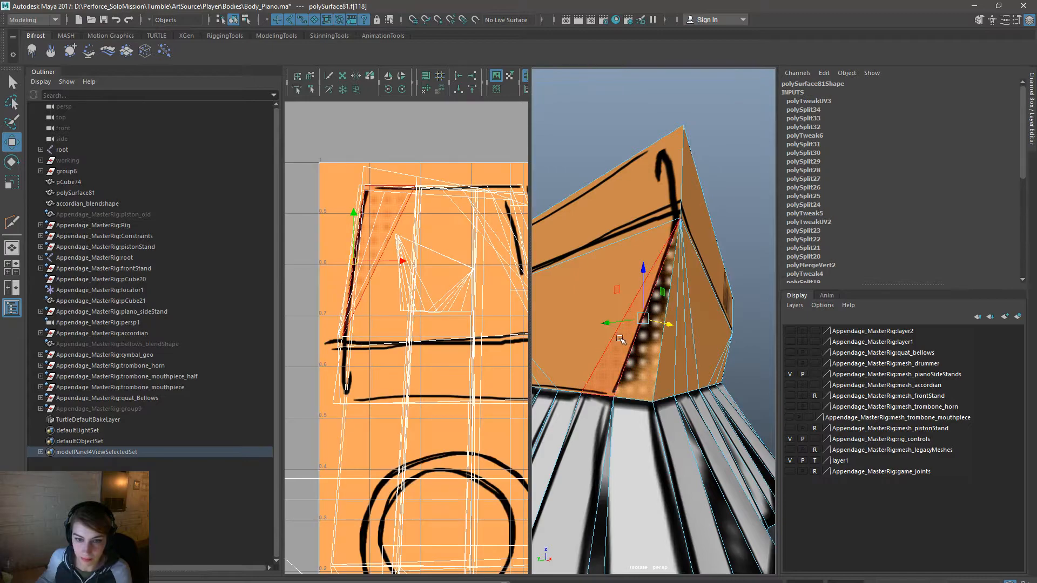
left_click(603, 371, "shift")
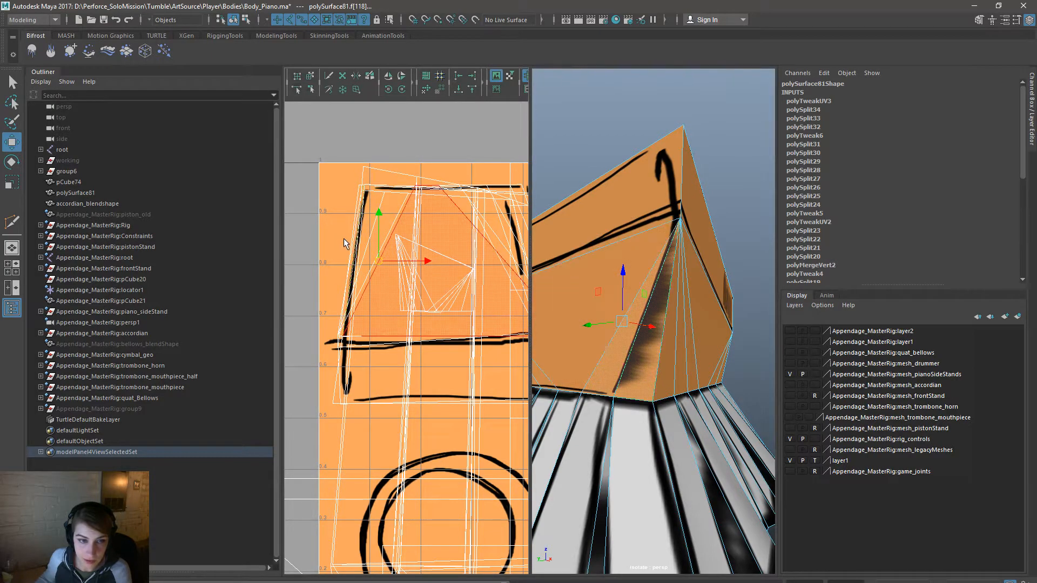
middle_click_drag(345, 243, 364, 307, "alt")
right_click_drag(364, 307, 360, 254, "alt")
right_click_drag(718, 229, 782, 236, "shift")
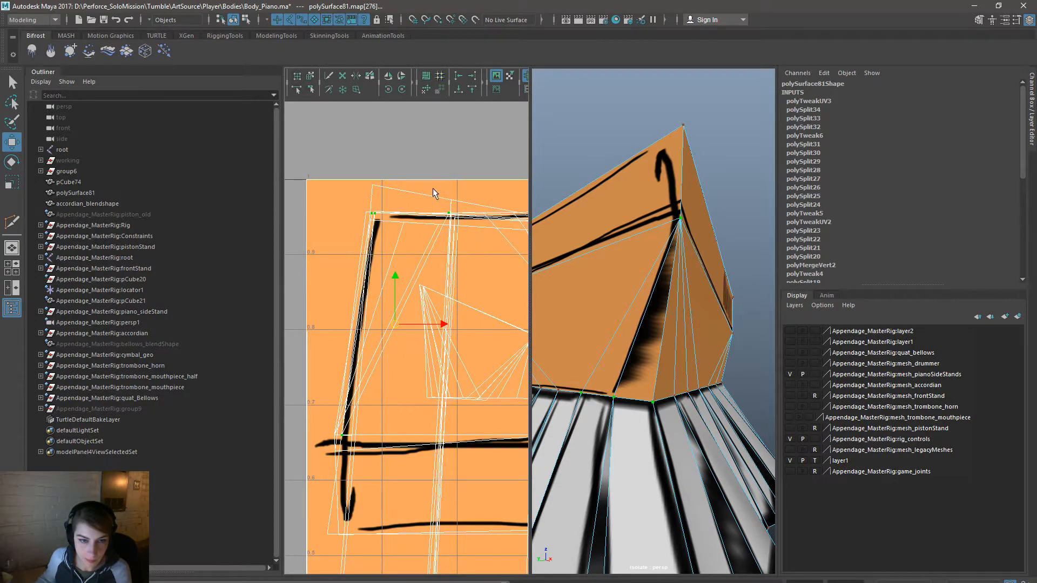
Step: Reduce the selection to the smeared triangle's lower corner UV and move it outward past the texture's dark side outline
right_click_drag(352, 354, 378, 354)
left_click_drag(314, 389, 407, 476)
left_click_drag(485, 290, 419, 180, "ctrl")
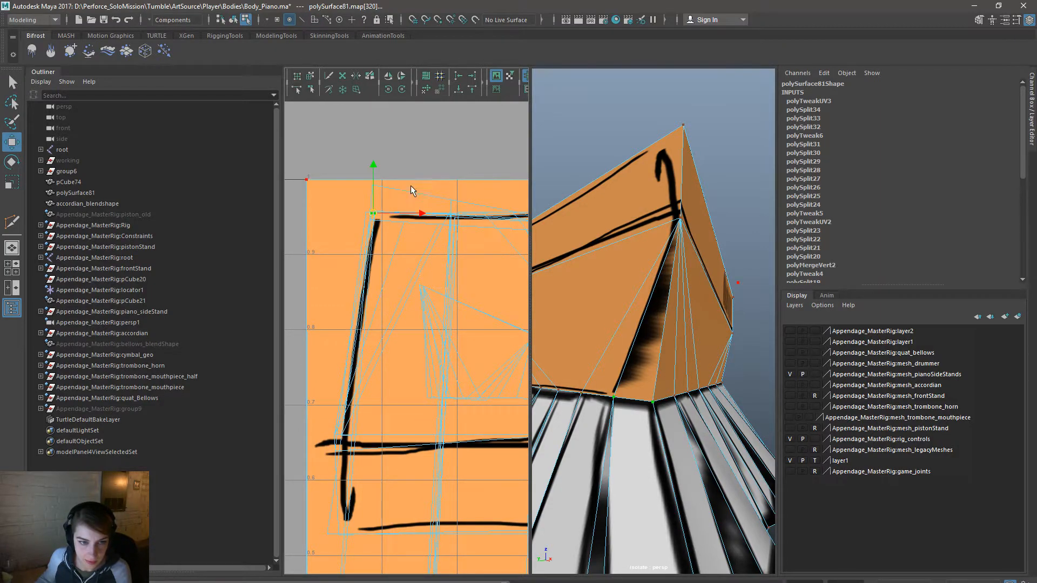
middle_click_drag(358, 242, 375, 287, "alt")
right_click_drag(354, 264, 442, 285, "alt")
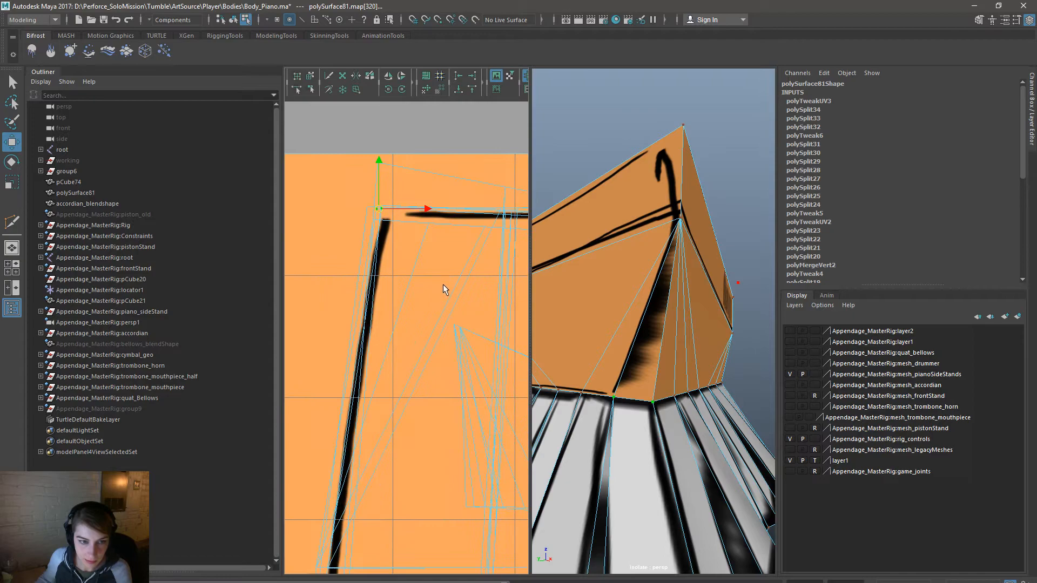
left_click_drag(409, 222, 378, 179, "ctrl")
left_click_drag(422, 209, 390, 213)
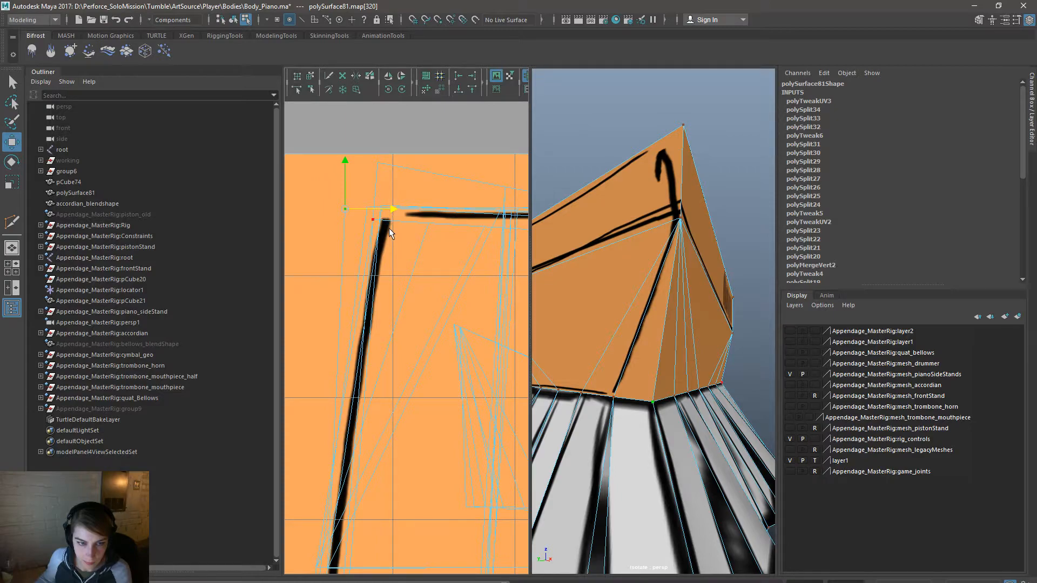
Step: Shift the neighbouring lower UV inward so the dark outline follows the panel's corner edge, and return to object mode
left_click(383, 247)
left_click(383, 210)
left_click_drag(428, 211, 536, 222)
left_click_drag(339, 196, 424, 215)
right_click_drag(629, 220, 668, 195)
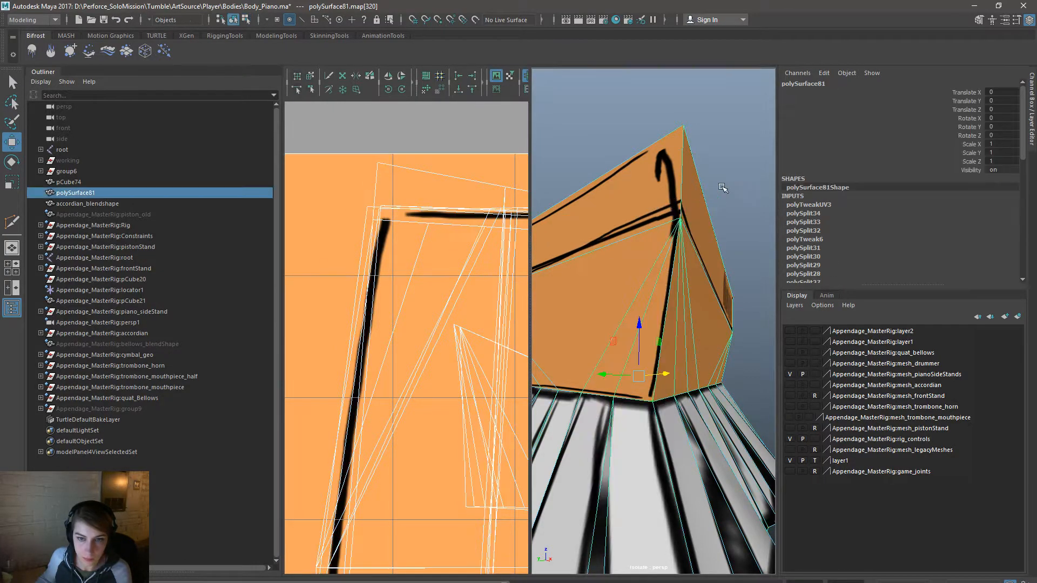
left_click(719, 212)
Step: Examine the textured piano body from the front, the side and underneath, including the undersides of the keys
key("space")
scroll(665, 288, "down", 6)
left_click_drag(645, 338, 720, 416, "alt")
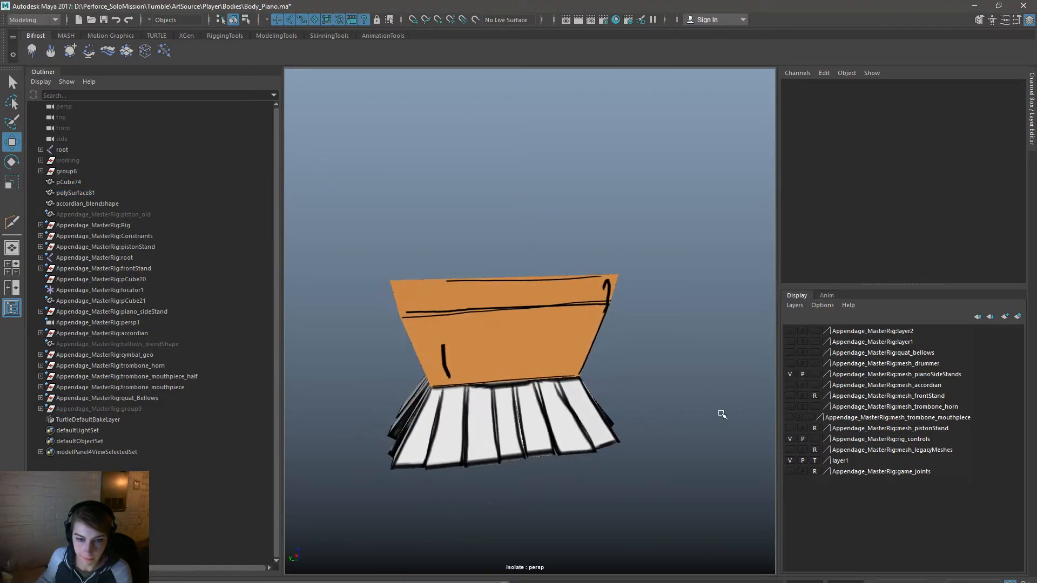
scroll(696, 396, "down", 2)
left_click_drag(684, 383, 608, 375, "alt")
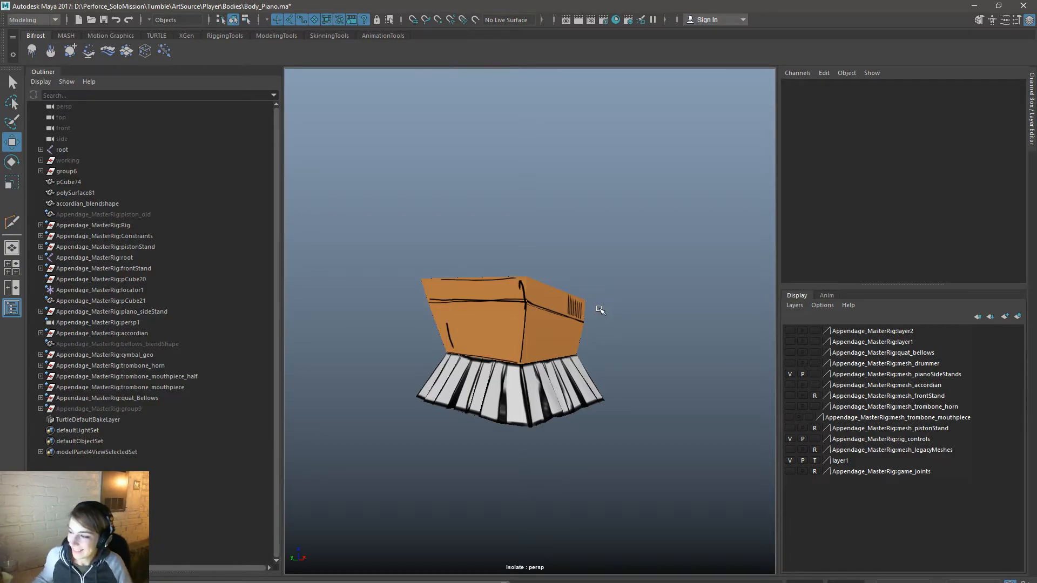
left_click_drag(552, 428, 662, 388, "alt")
scroll(581, 372, "up", 3)
left_click(579, 369)
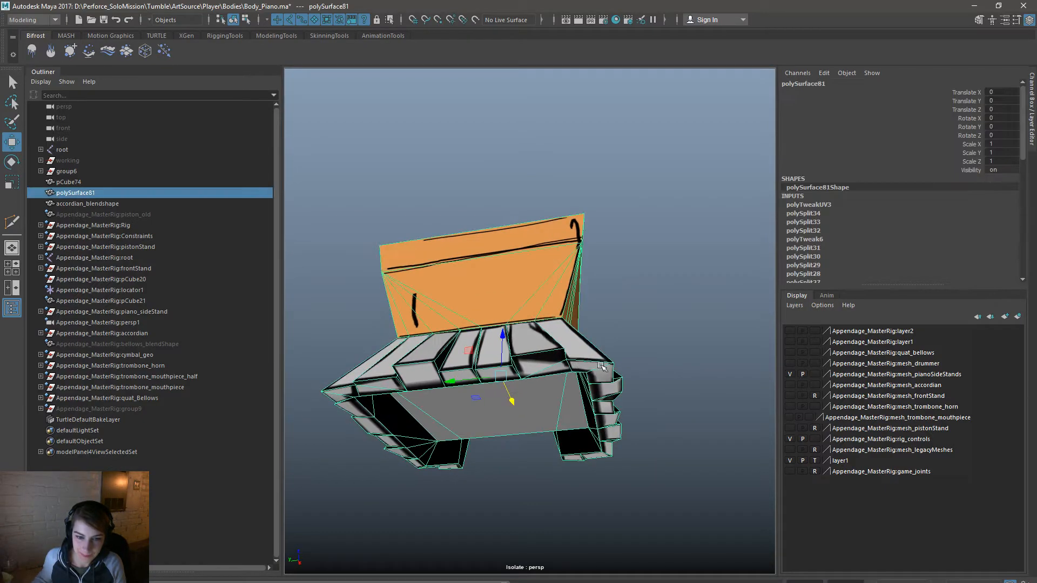
left_click_drag(598, 378, 608, 354, "alt")
left_click_drag(552, 379, 599, 377, "alt")
scroll(445, 298, "up", 3)
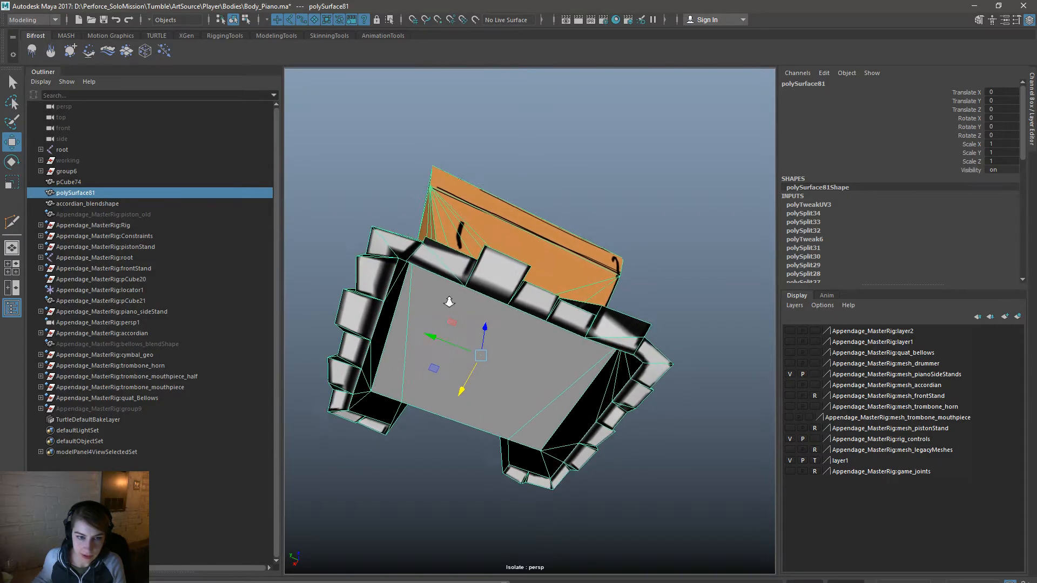
left_click_drag(423, 297, 393, 271, "alt")
right_click_drag(392, 273, 414, 281, "alt")
left_click_drag(414, 280, 419, 287, "alt")
middle_click_drag(418, 287, 435, 327, "alt")
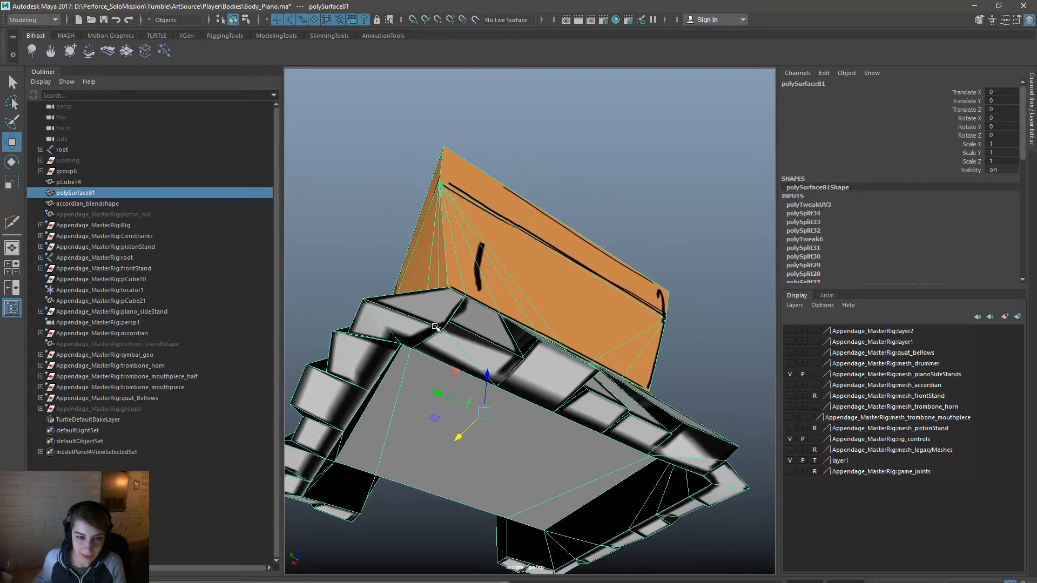
left_click_drag(468, 336, 453, 298, "alt")
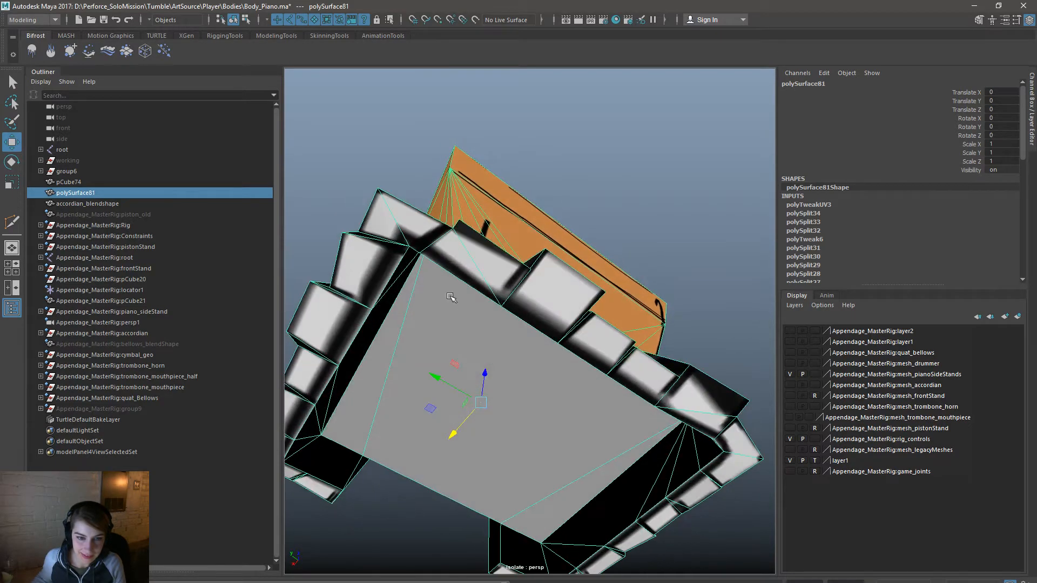
Step: Try to delete an edge beneath the front row of keys, and return to object mode
right_click_drag(461, 259, 460, 240)
left_click(553, 236)
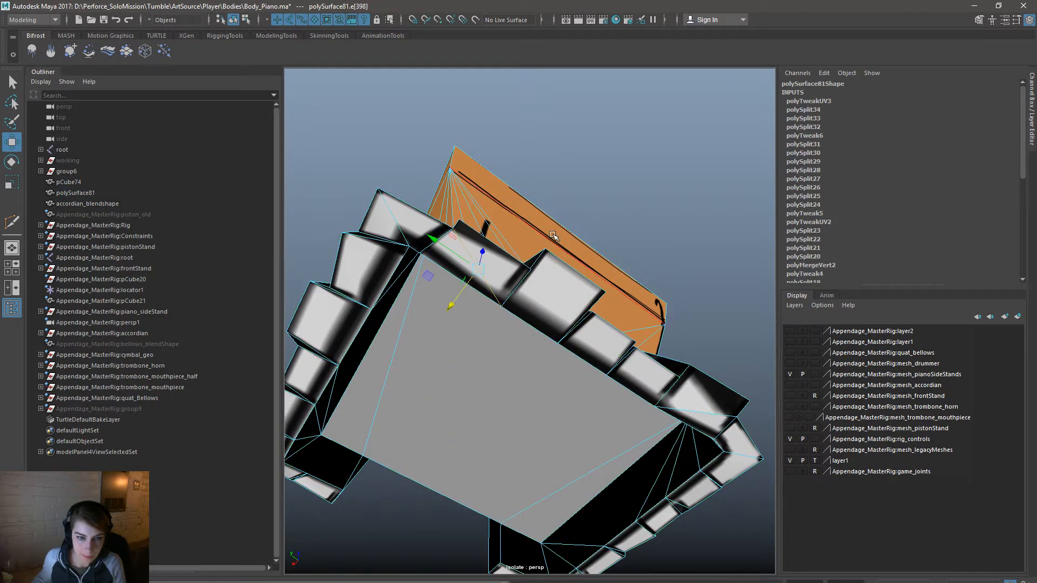
key("Delete")
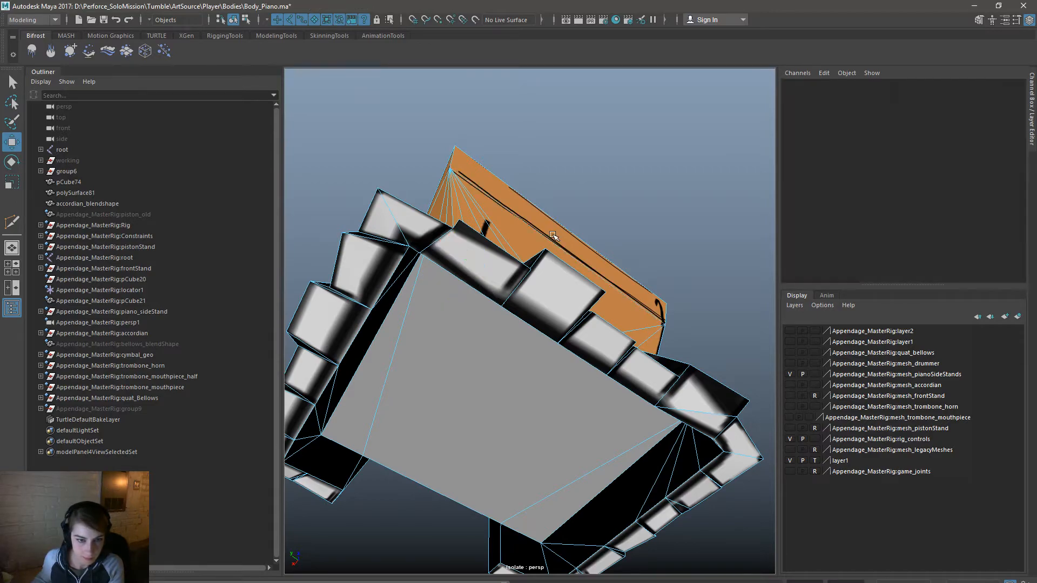
key("ctrl+z")
right_click_drag(551, 245, 582, 230)
left_click(621, 261)
left_click_drag(621, 262, 551, 343, "alt")
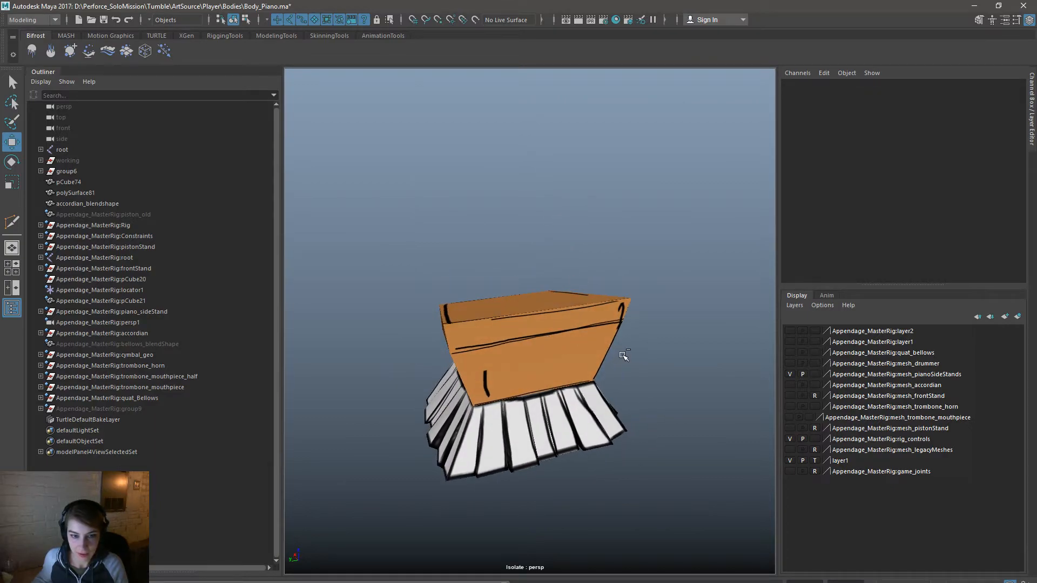
Step: Save the scene, adding the file to the default pending changelist
key("q")
key("ctrl+s")
left_click(518, 332)
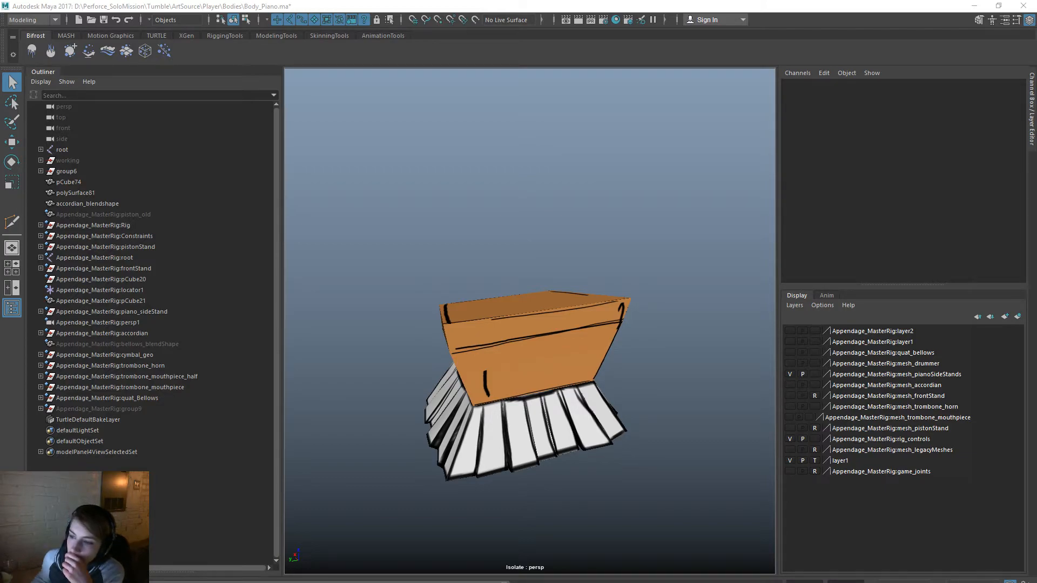
key("ctrl+s")
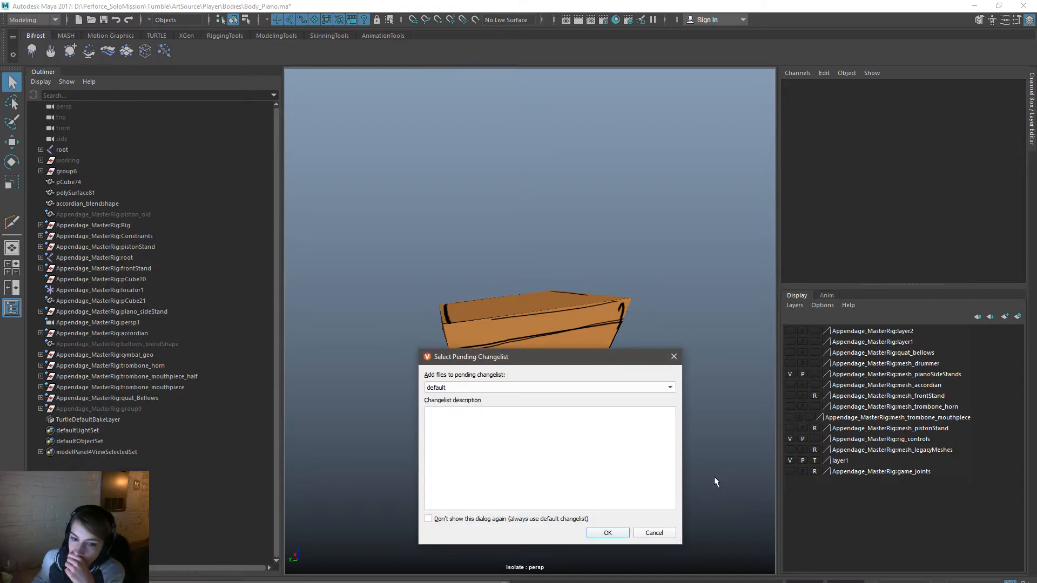
left_click(607, 534)
mouse_move(667, 483)
left_mouse_down("alt")
mouse_move(570, 494)
mouse_move(643, 491)
mouse_move(679, 477)
left_mouse_up("alt")
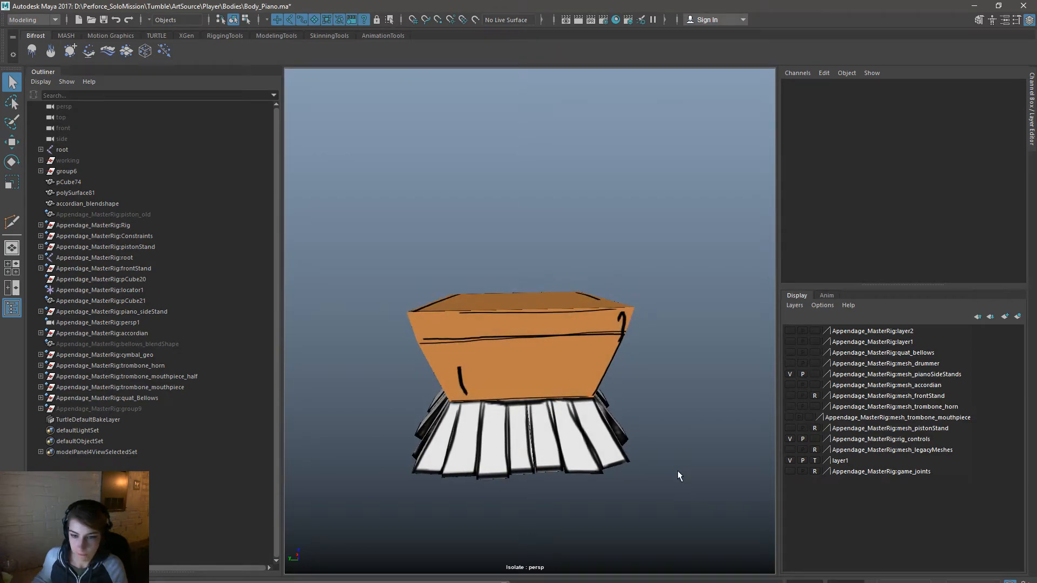
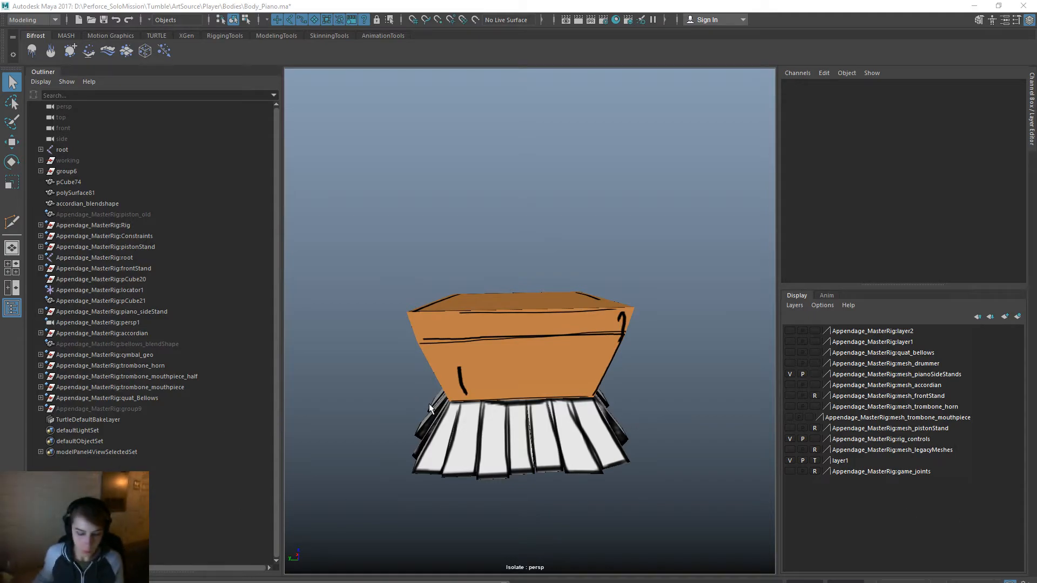
Step: Select the lower outer edge of the fifth front key from the left and rotate it so its right end drops
left_click_drag(565, 455, 565, 425, "alt")
left_click(549, 468)
right_click_drag(564, 425, 629, 426, "alt")
left_click_drag(629, 426, 580, 376, "alt")
right_click_drag(580, 337, 583, 306)
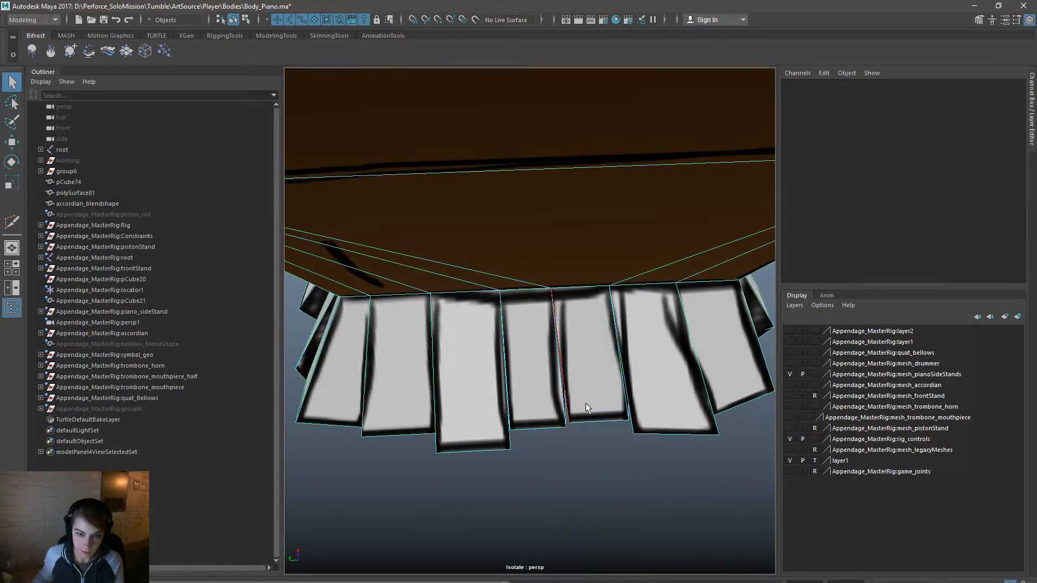
left_click(600, 422)
key("e")
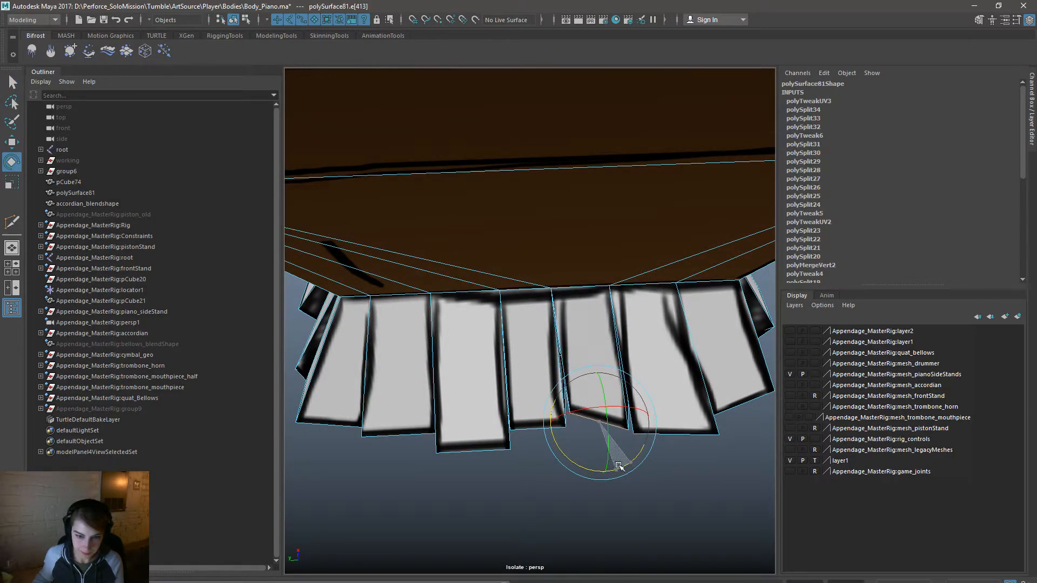
Step: Move the fifth key's slanted lower edge outward from the body, and return to object mode
key("w")
left_click_drag(634, 428, 642, 381, "alt")
key("r")
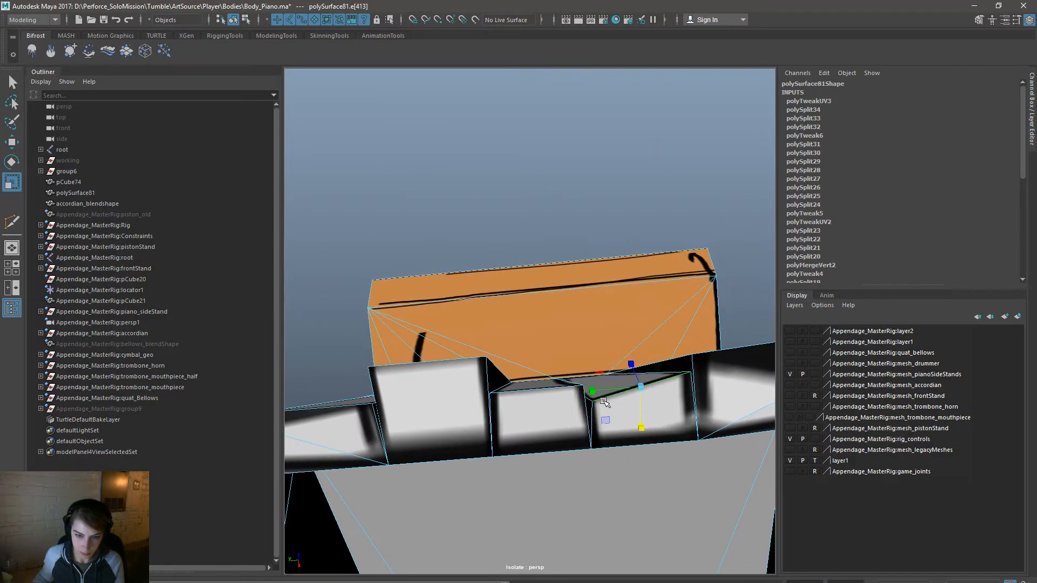
key("w")
left_click_drag(644, 432, 646, 406)
left_click_drag(672, 454, 671, 533, "alt")
right_click_drag(671, 532, 601, 450, "alt")
right_click_drag(607, 340, 666, 326)
left_click(684, 358)
left_click_drag(678, 399, 630, 481, "alt")
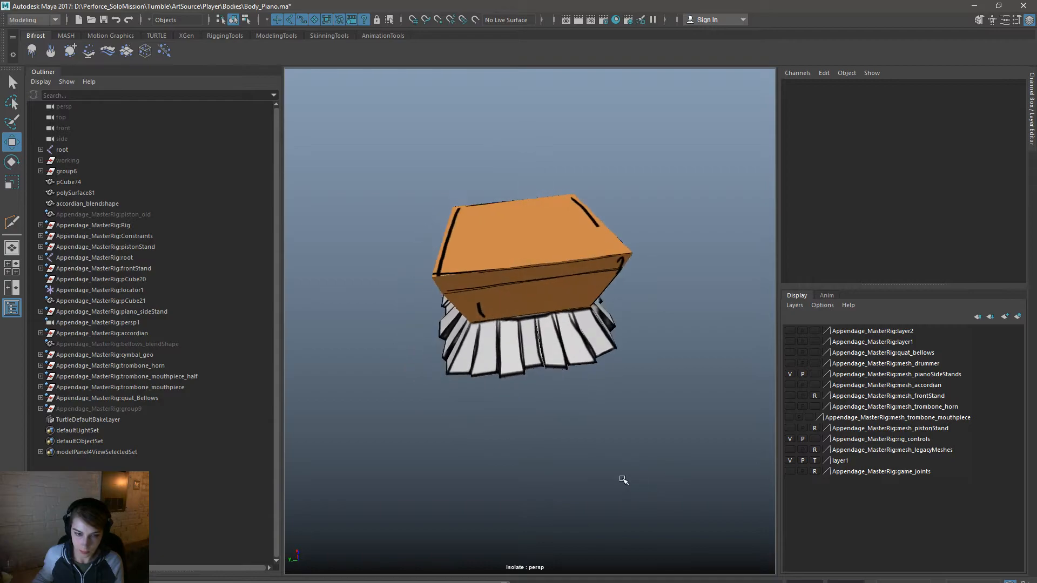
Step: Rotate the lower outer edge of the third front key so its left end drops, and return to object mode
scroll(593, 456, "up", 5)
left_click(494, 397)
right_click_drag(494, 397, 489, 335)
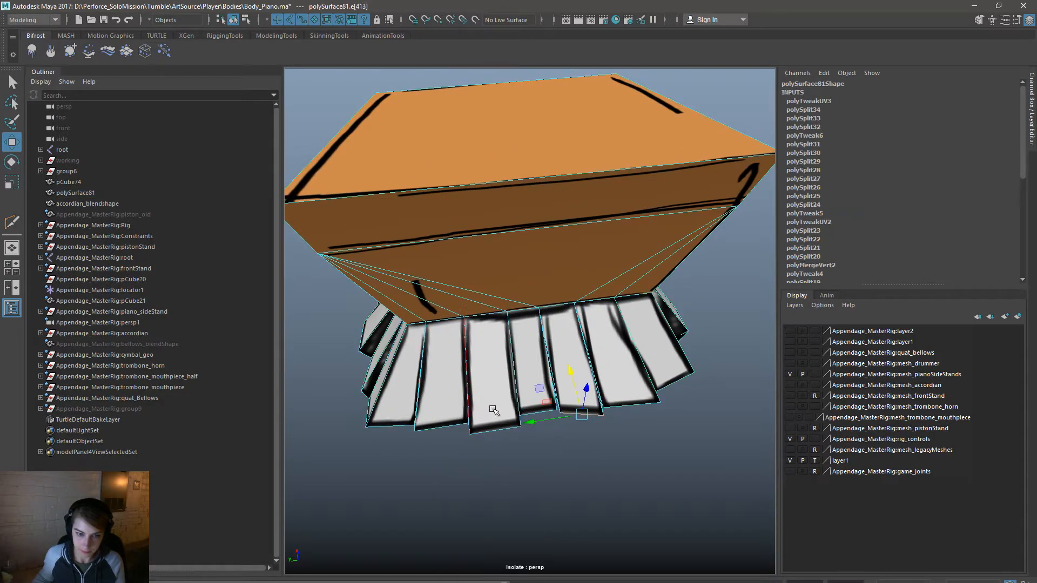
key("r")
key("e")
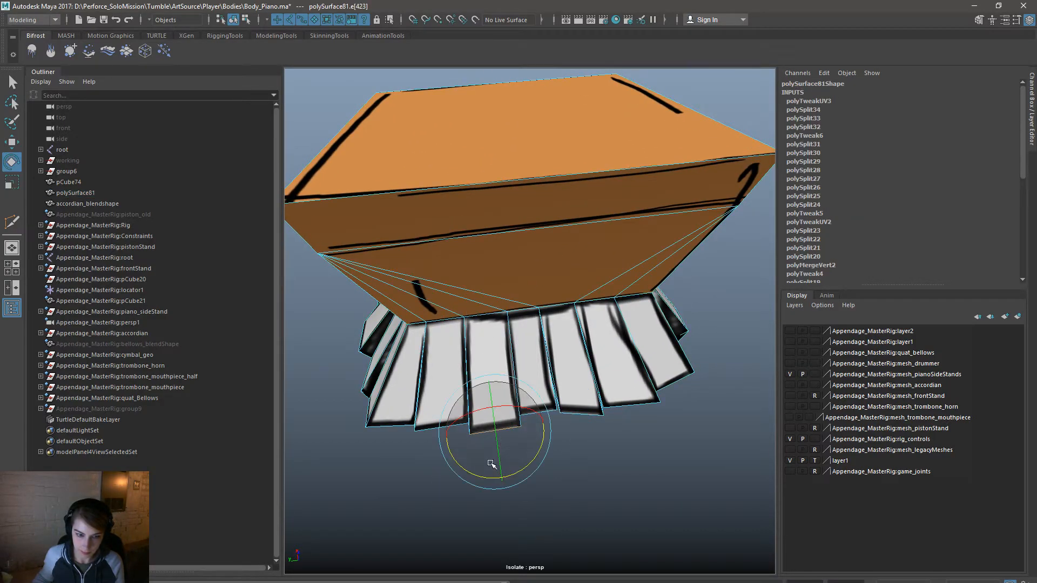
right_click_drag(537, 341, 593, 324)
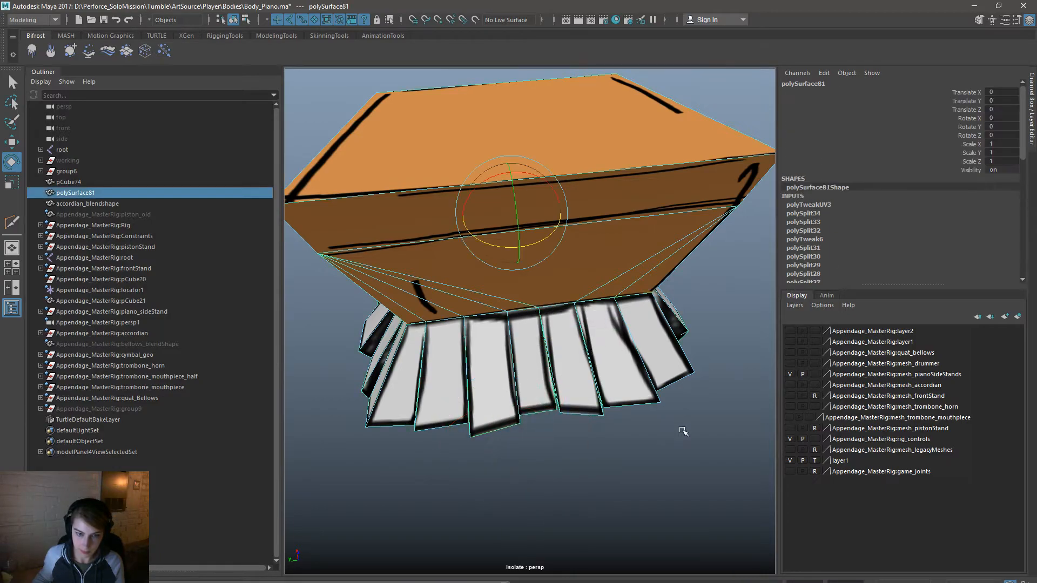
Step: Move the lower corner vertices on either side of the second key sideways on the body's vent-marked side
left_click(682, 433)
right_click_drag(682, 432, 645, 488, "alt")
left_click_drag(646, 488, 389, 470, "alt")
right_click_drag(443, 396, 631, 449, "alt")
left_click_drag(631, 449, 540, 427, "alt")
left_click(540, 426)
right_click_drag(602, 322, 587, 373)
left_click(541, 459)
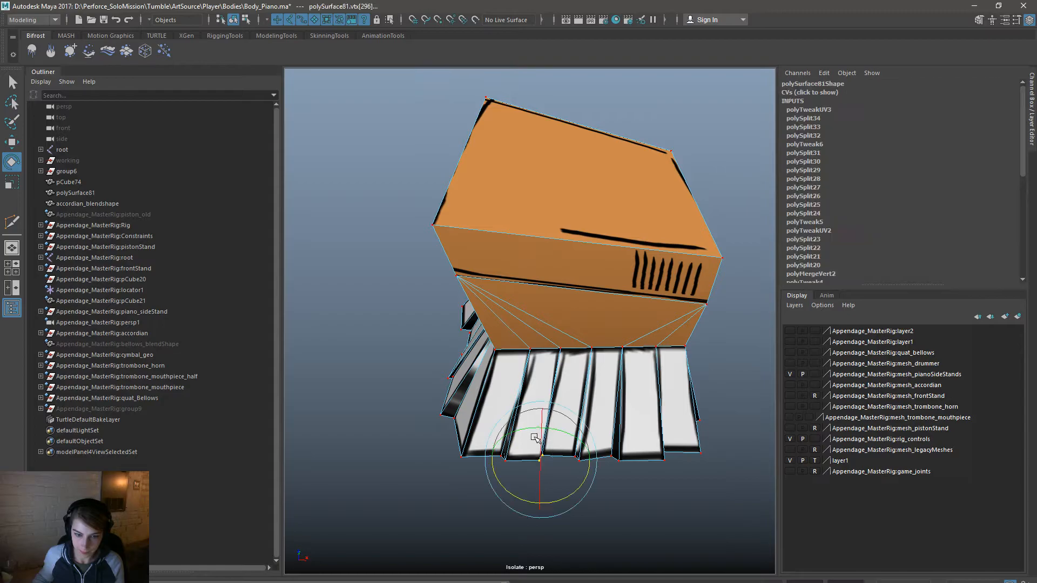
key("w")
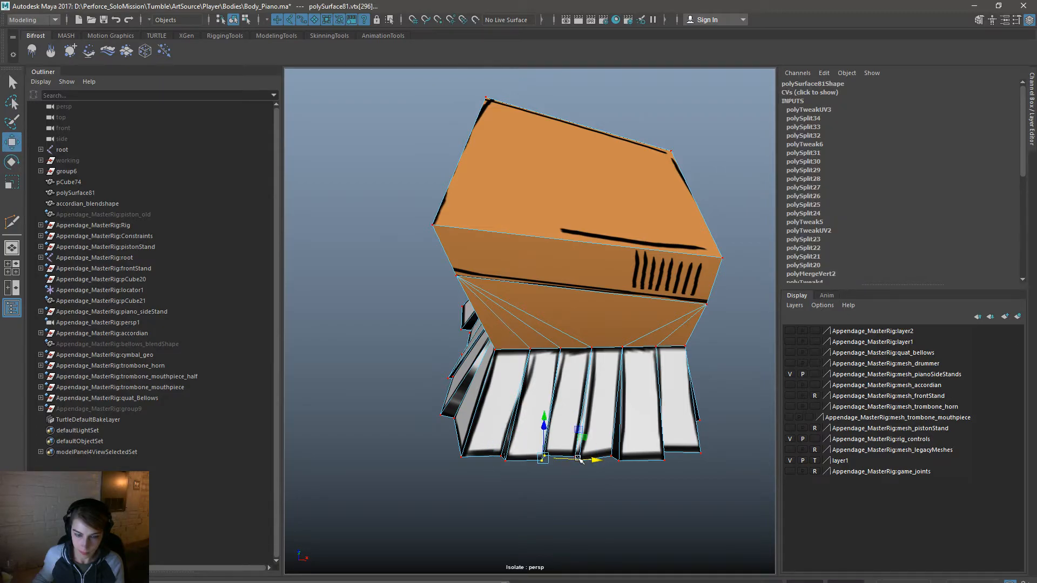
left_click(586, 491)
mouse_move(588, 492)
left_mouse_down("alt")
mouse_move(556, 432)
mouse_move(618, 401)
mouse_move(620, 461)
mouse_move(605, 482)
left_mouse_up("alt")
left_click_drag(538, 435, 576, 460)
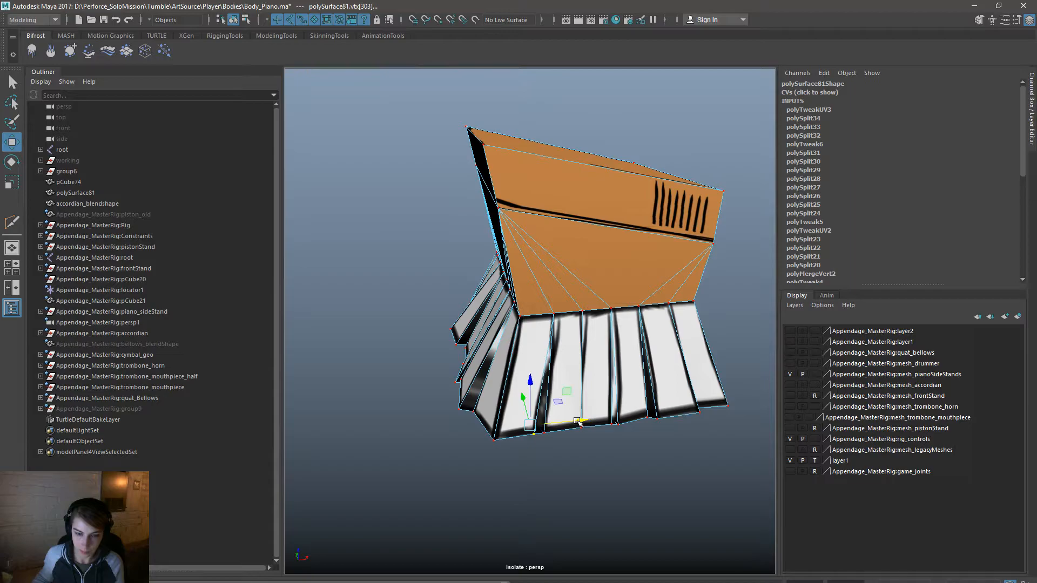
Step: Raise the vertex at the first vent-side key's lower right corner, lower the second key's right corner, and return to object mode
left_click_drag(574, 424, 589, 440, "alt")
left_click(542, 418)
left_click(536, 412)
left_click_drag(534, 368, 534, 362)
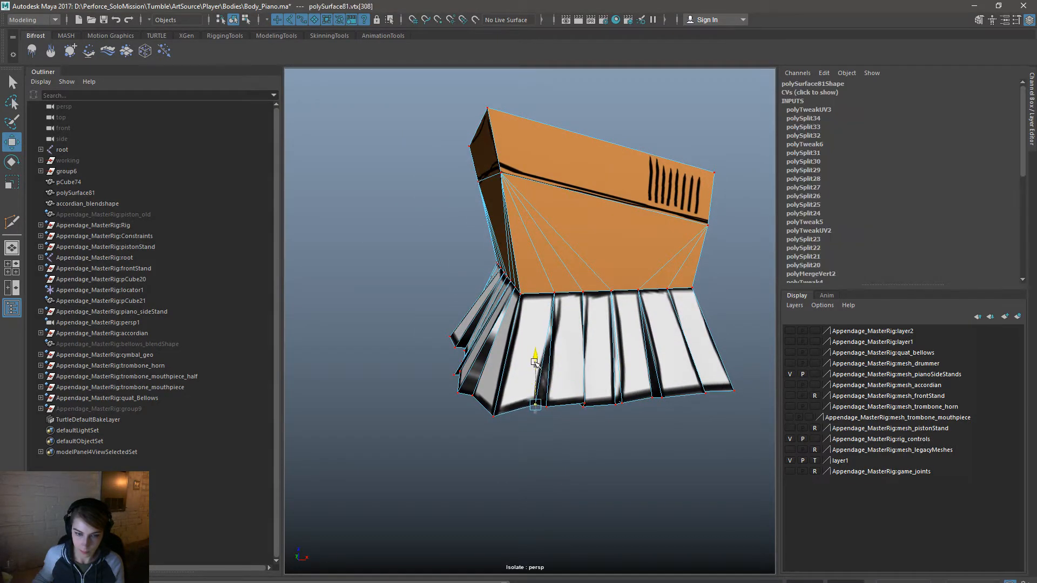
left_click(578, 442)
left_click_drag(601, 465, 587, 480, "alt")
left_click(545, 444)
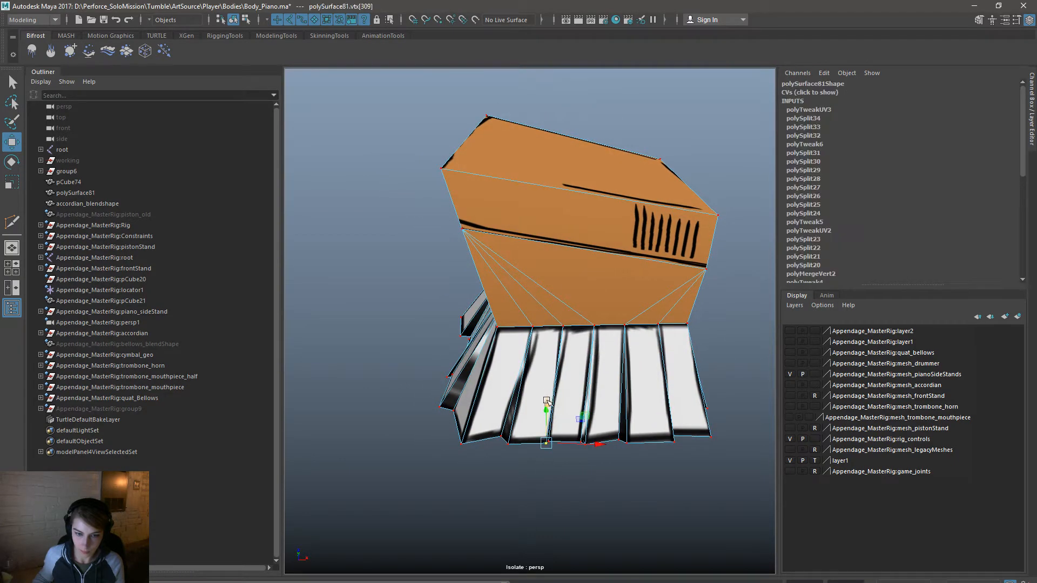
right_click_drag(587, 384, 623, 325)
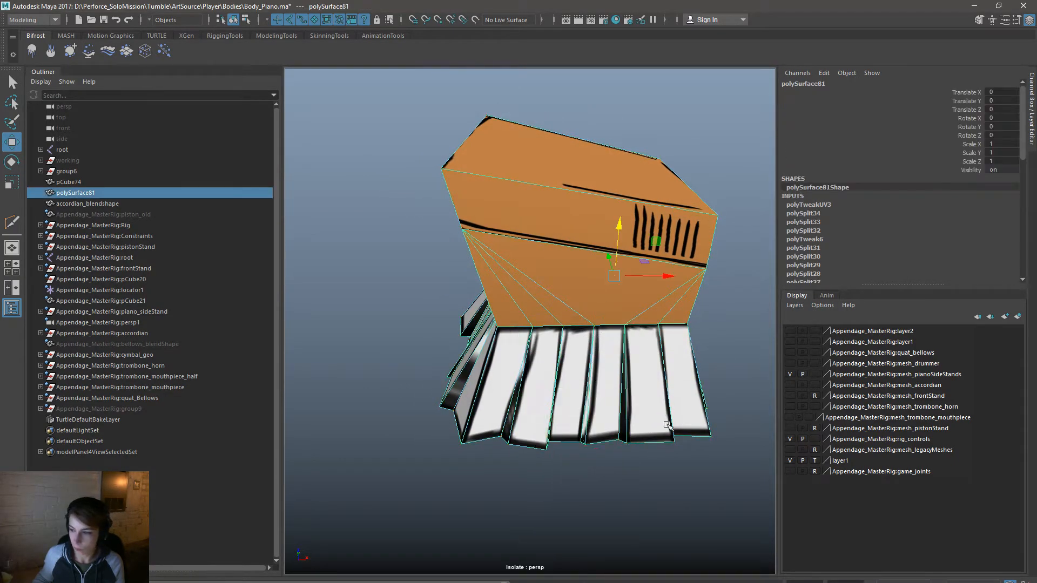
left_click(662, 472)
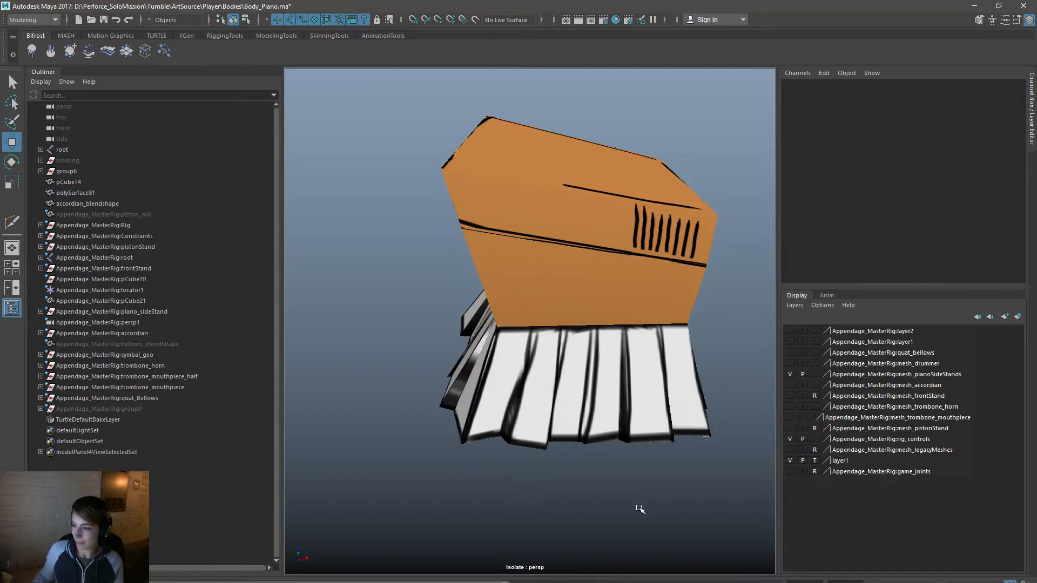
Step: Raise the lower left corner vertex of the rightmost front key, add the adjoining corner vertex to the selection, and return to object mode
left_click_drag(676, 481, 618, 457, "alt")
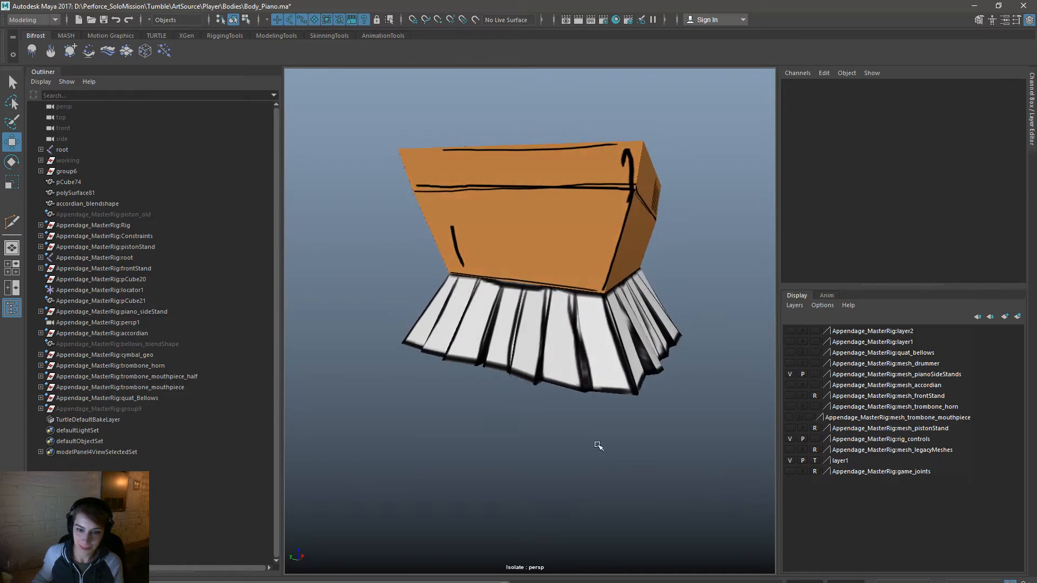
right_click_drag(618, 458, 659, 403, "alt")
left_click(658, 401)
right_click_drag(637, 340, 602, 337)
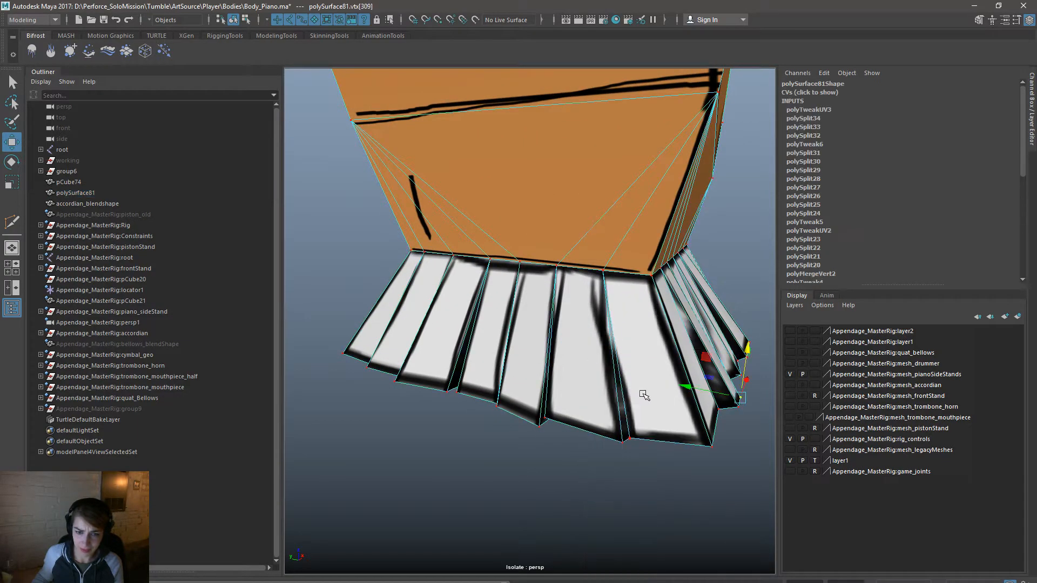
left_click_drag(632, 397, 633, 381)
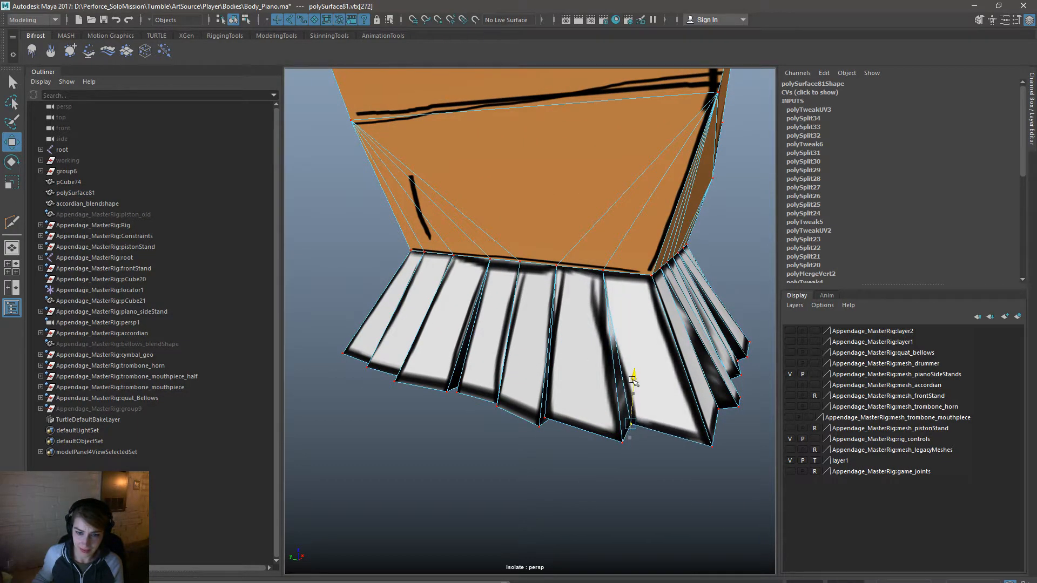
left_click(624, 444, "shift")
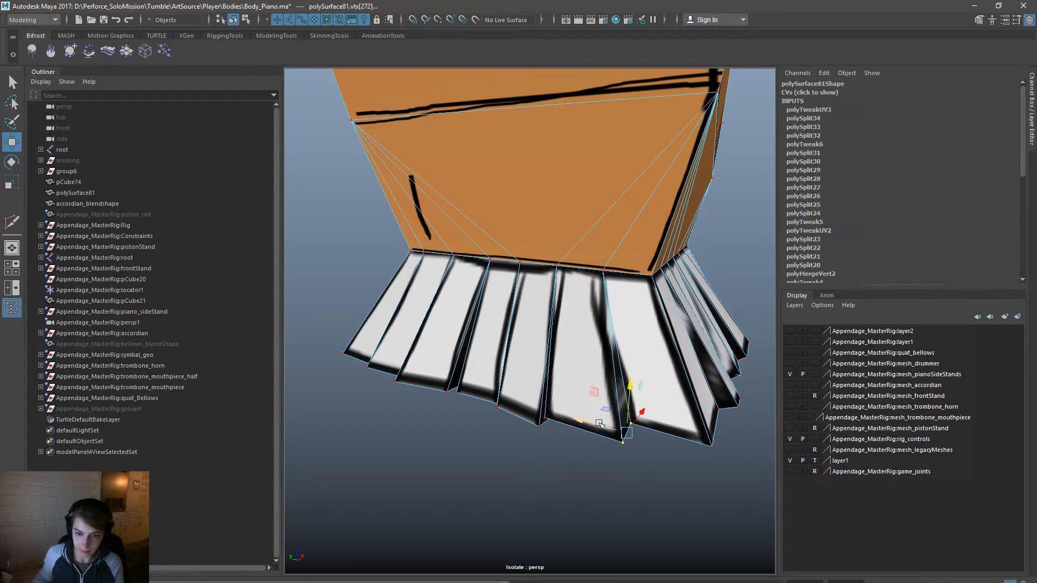
right_click_drag(619, 337, 642, 321)
left_click(679, 475)
Step: Move the lower corner vertex of the key right of the rear gap outward from the body, and return to object mode
right_click_drag(680, 477, 626, 475, "alt")
left_click_drag(626, 475, 729, 390, "alt")
left_click_drag(522, 322, 512, 409, "alt")
right_click_drag(511, 409, 629, 397, "alt")
left_click(634, 392)
right_click_drag(581, 340, 536, 342)
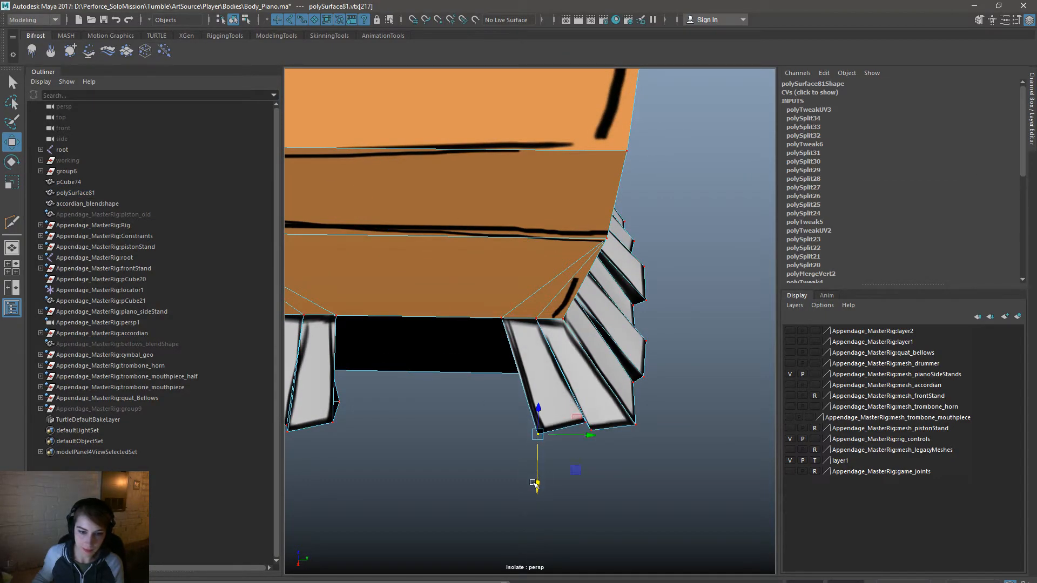
right_click_drag(609, 340, 663, 325)
left_click(646, 479)
Step: Move the lower outer edge of the gap-side key nearest the vent side outward, and return to object mode
left_click_drag(646, 479, 454, 374, "alt")
middle_click_drag(454, 375, 567, 416, "alt")
left_click_drag(567, 416, 466, 479, "alt")
right_click_drag(466, 479, 585, 492, "alt")
left_click(520, 414)
right_click_drag(500, 373, 502, 324)
left_click(524, 438)
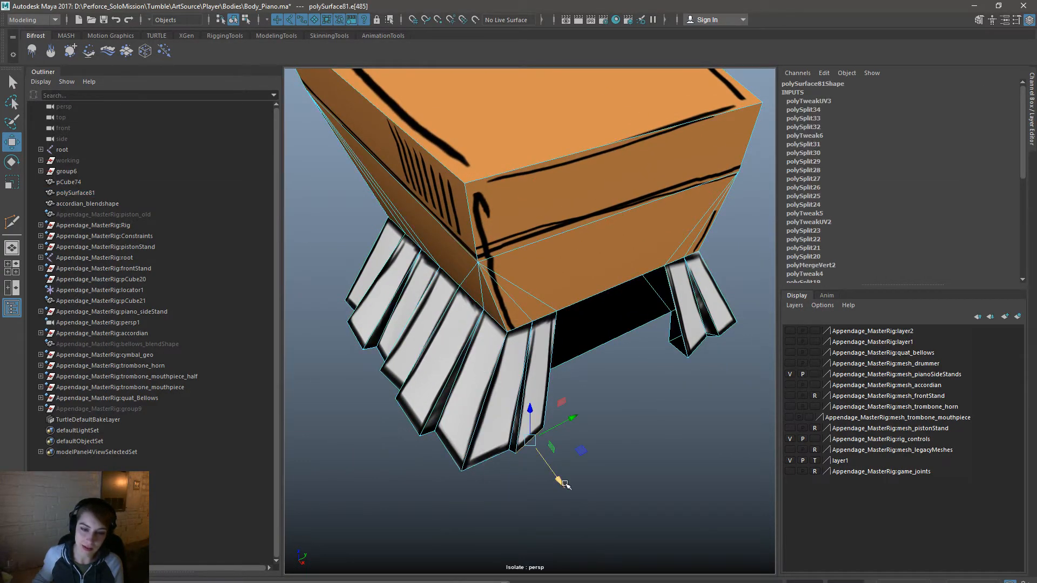
middle_click_drag(563, 483, 568, 490)
right_click_drag(487, 350, 521, 322)
left_click(634, 429)
Step: Adjust the lower corner vertex between the last two vent-side keys sideways
right_click_drag(675, 456, 609, 482, "alt")
left_click_drag(330, 490, 371, 432, "alt")
right_click_drag(371, 433, 495, 436, "alt")
left_click_drag(495, 437, 525, 438, "alt")
right_click_drag(503, 396, 459, 348)
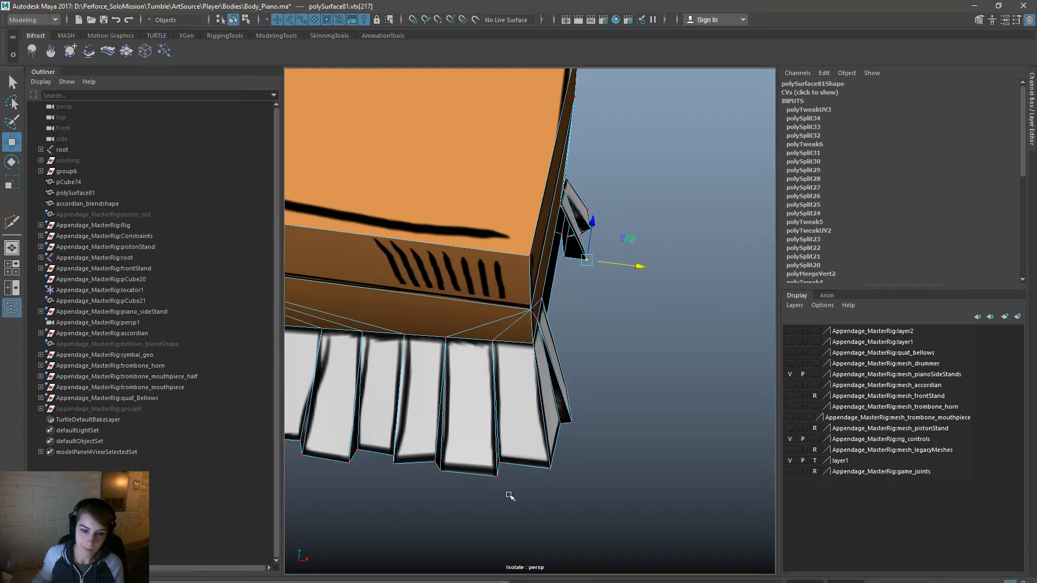
left_click_drag(478, 444, 477, 444)
left_click_drag(532, 498, 545, 381, "alt")
left_click_drag(513, 279, 537, 509)
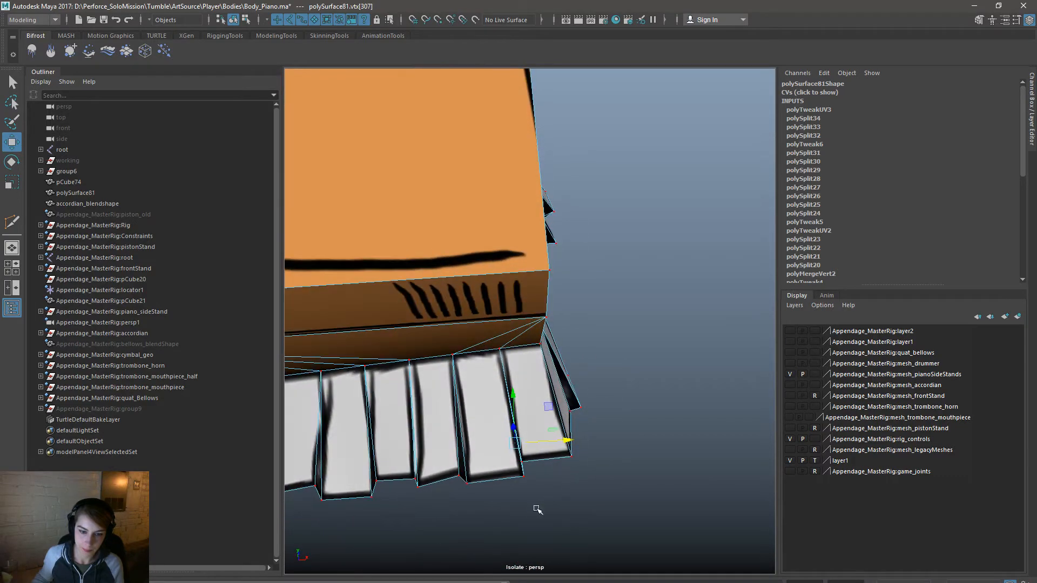
left_click_drag(511, 436, 513, 437)
Step: Move the adjoining lower corner vertices between the last two vent-side keys slightly outward from the body, and return to object mode
left_click_drag(573, 460, 504, 436)
left_click_drag(502, 359, 502, 364)
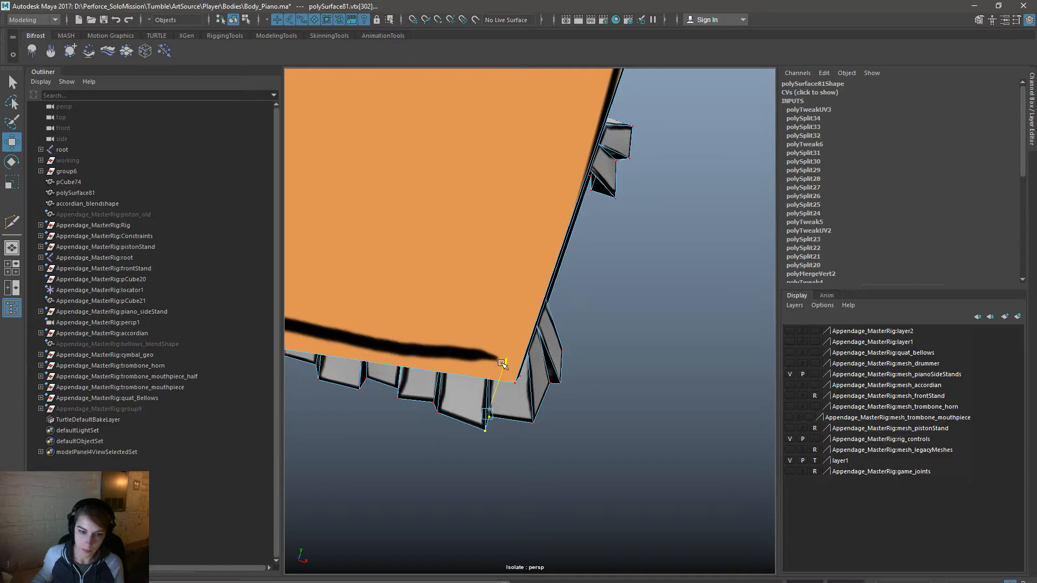
right_click_drag(537, 339, 593, 324)
left_click(616, 357)
scroll(606, 448, "down", 5)
left_click_drag(604, 472, 528, 429, "alt")
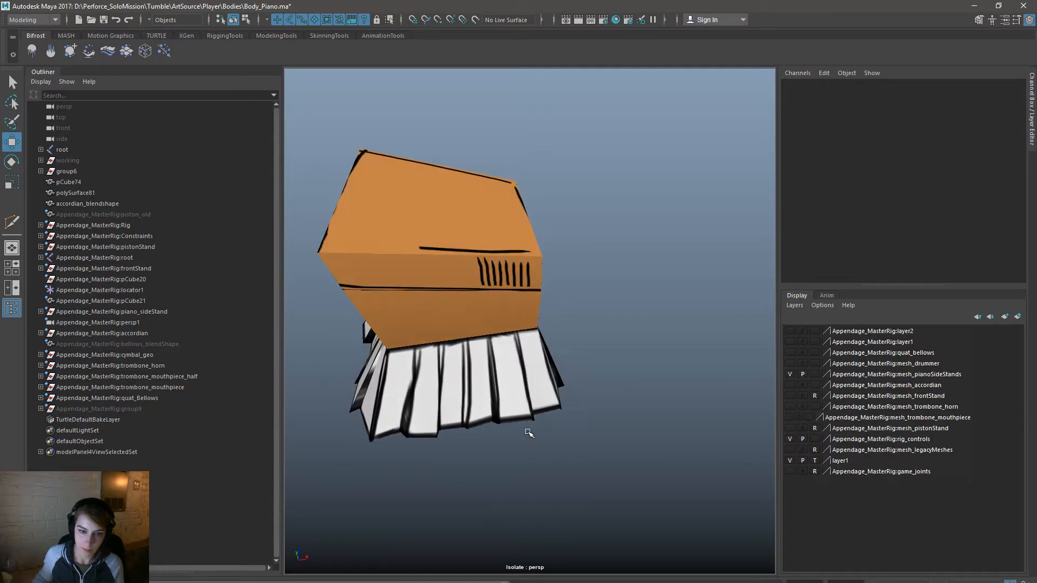
Step: Switch the mesh to component selection and shift the lower corner vertex between the fourth and fifth vent-side keys sideways
left_click(512, 400)
left_click(244, 21)
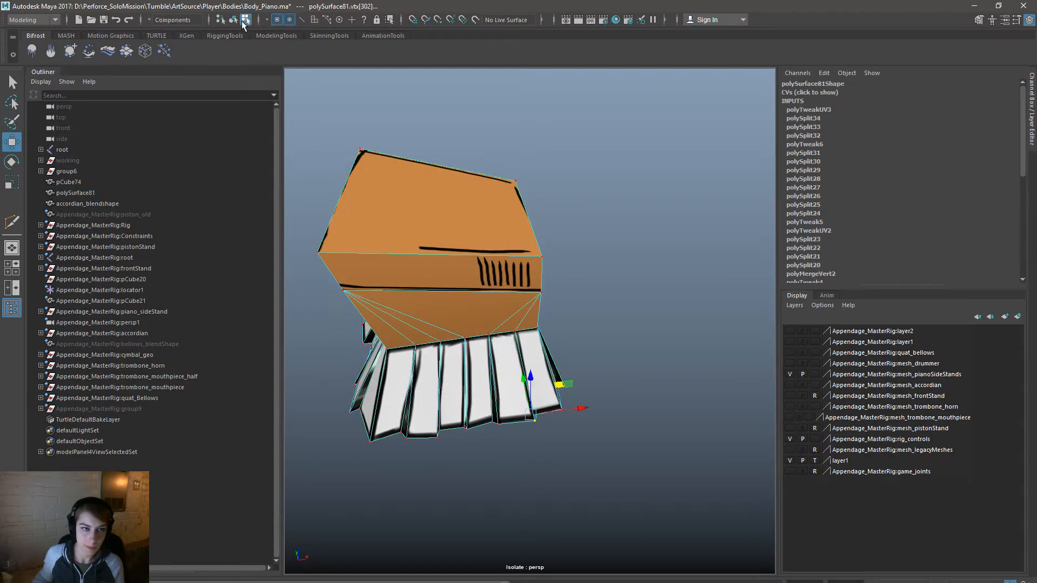
left_click_drag(493, 432, 507, 374)
left_click_drag(533, 410, 536, 409)
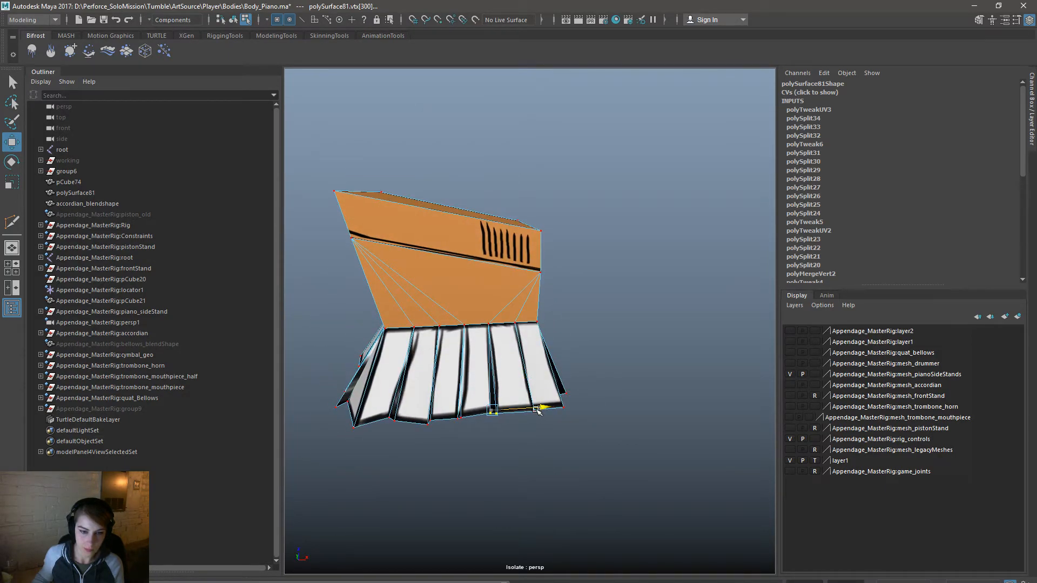
left_click(535, 465)
Step: Raise the fourth vent-side key's lower right corner vertex slightly, return to object mode, and check the keys from all around
scroll(458, 494, "up", 4)
left_click(469, 495)
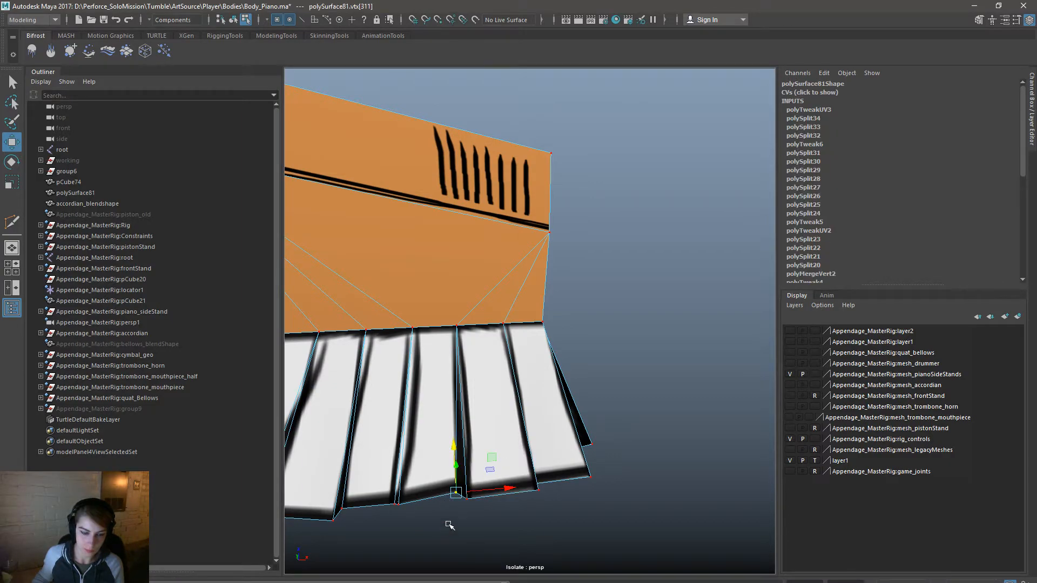
left_click_drag(456, 451, 456, 449)
left_click_drag(416, 536, 416, 553, "alt")
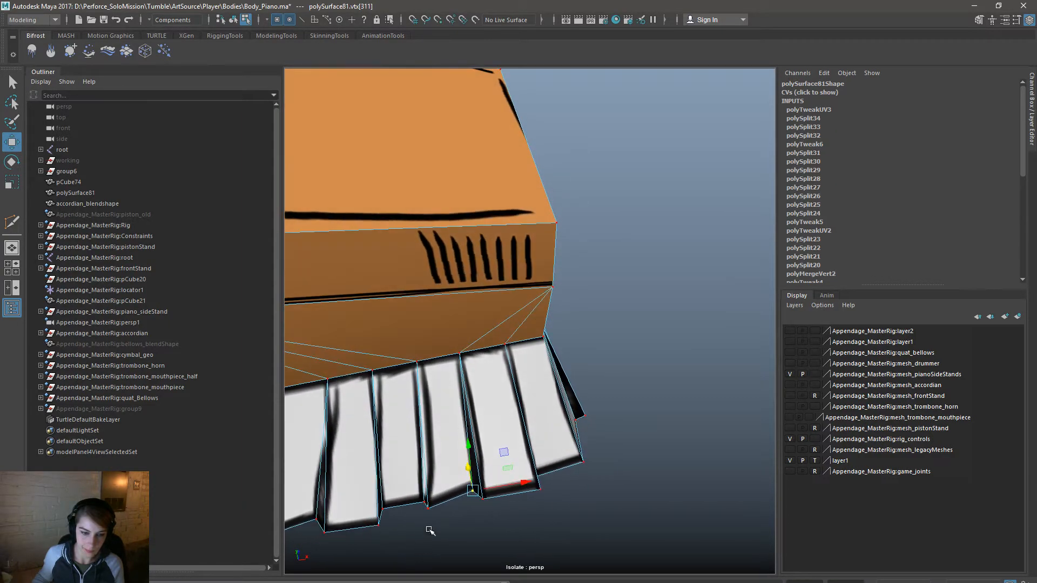
right_click_drag(520, 340, 592, 325)
right_click_drag(607, 368, 499, 432, "alt")
left_click(495, 447)
left_click_drag(496, 448, 499, 476, "alt")
left_click_drag(484, 416, 505, 303, "alt")
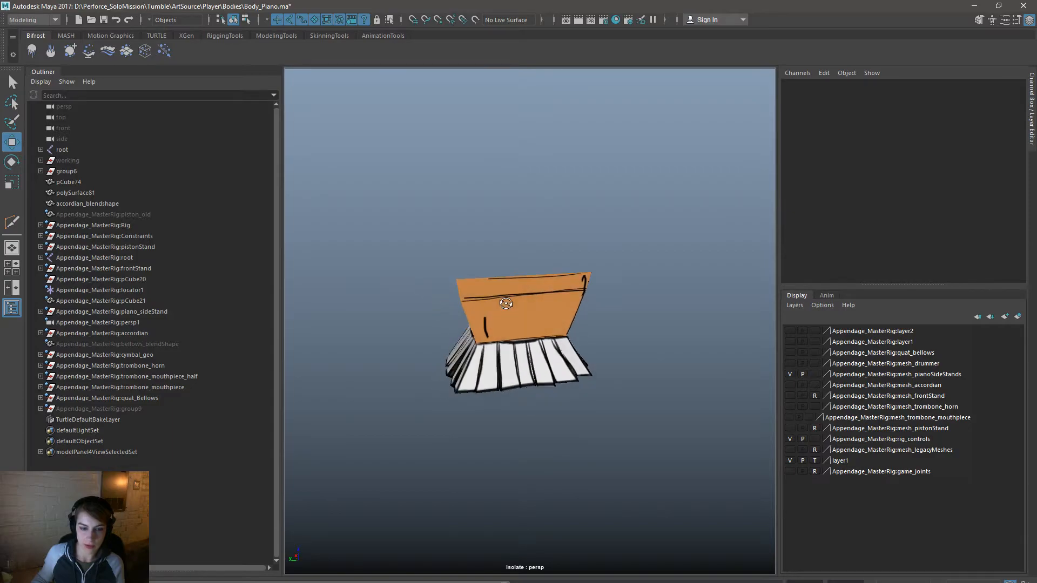
Step: Show the UV editor beside the perspective view and display the piano mesh's UVs in it
right_click_drag(444, 316, 542, 389, "alt")
left_click(544, 308)
key("space")
right_click_drag(445, 430, 272, 340, "alt")
middle_click_drag(370, 384, 278, 396, "alt")
right_click_drag(412, 366, 356, 329, "alt")
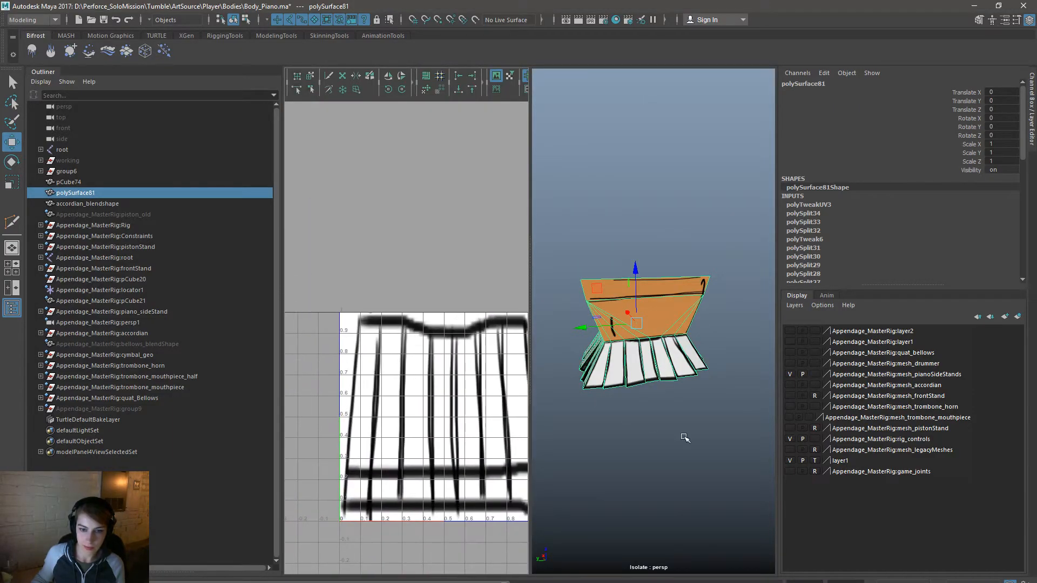
left_click(684, 438)
right_click_drag(589, 368, 653, 403, "alt")
left_click(677, 455)
key("f")
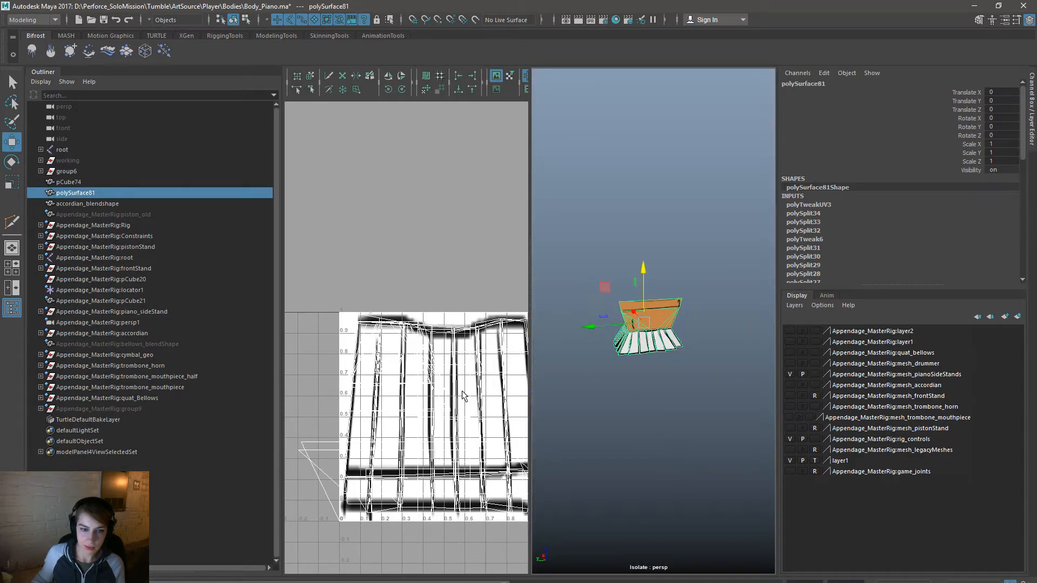
Step: Move the UVs at the dip in the upper outline slightly down onto the black line, and return the mesh to object mode
scroll(431, 345, "up", 5)
right_click_drag(431, 342, 473, 343)
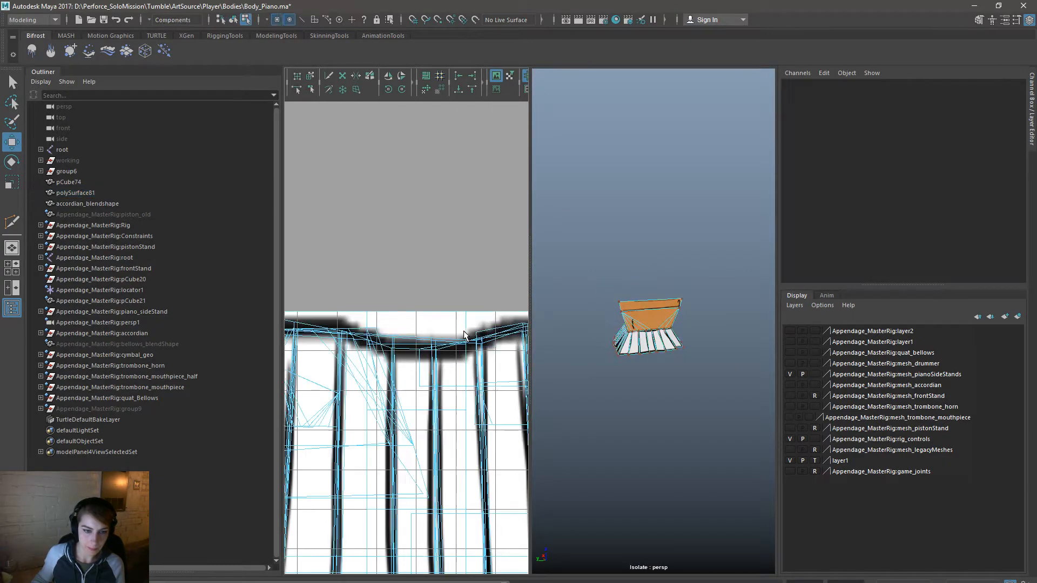
left_click_drag(424, 327, 445, 341)
left_click_drag(433, 293, 435, 305)
left_click(400, 346)
right_click(638, 320)
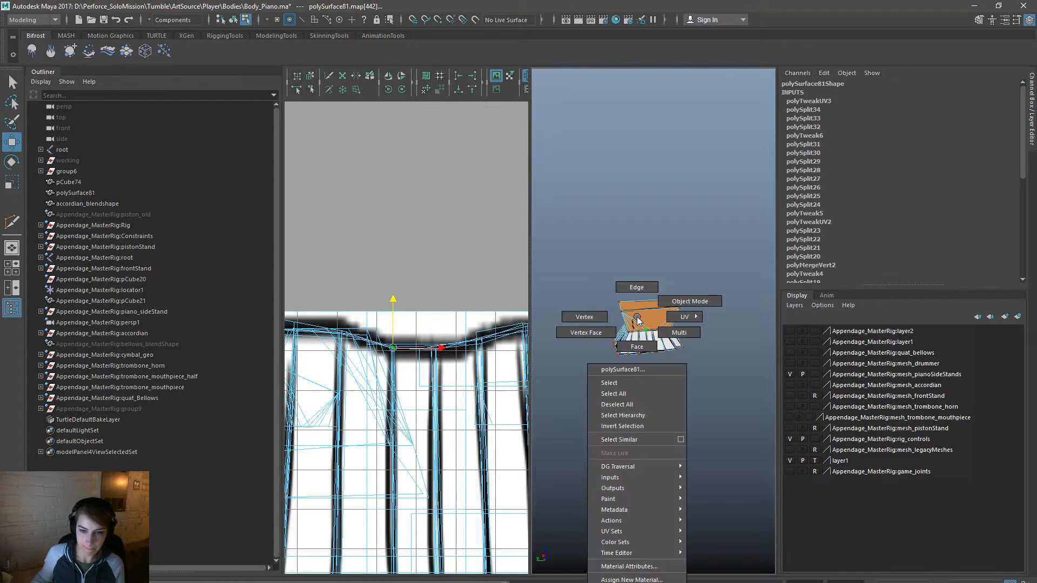
right_click_drag(637, 317, 693, 298)
left_click(701, 246)
Step: Restore the single perspective view and turn off isolation so the whole scene is displayed
key("space")
left_click_drag(660, 394, 574, 443, "alt")
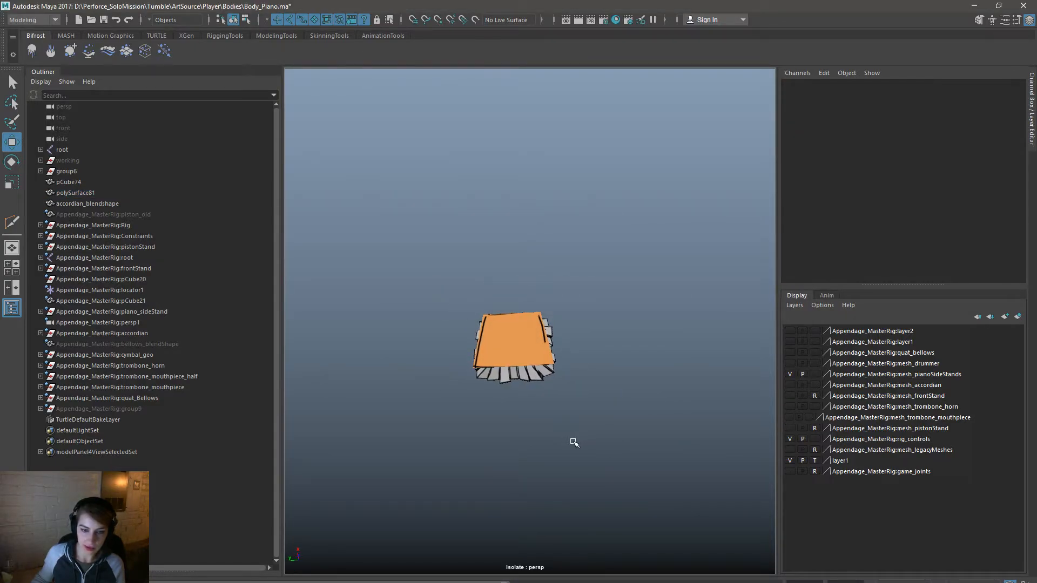
left_click_drag(510, 386, 643, 205, "alt")
key("space")
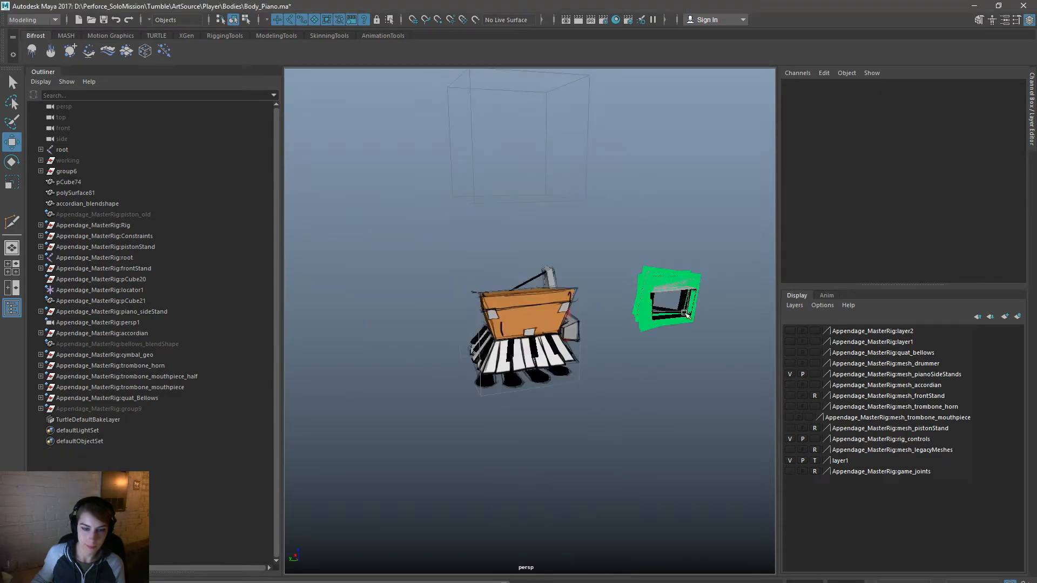
left_click_drag(696, 348, 629, 395, "alt")
Step: Delete the construction history of the piano body mesh polySurface81
left_click(535, 312)
left_click_drag(532, 312, 518, 217, "alt")
key("space")
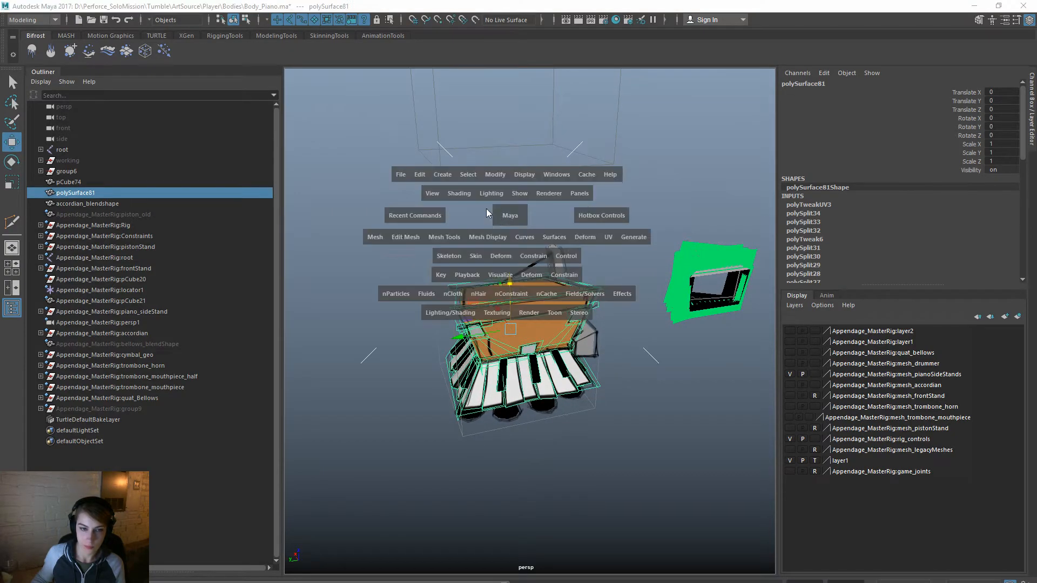
left_click(418, 176)
mouse_move(539, 305)
left_click(621, 314)
Step: Add the g_body joint under root to the mesh selection and bind the piano mesh to it with a smooth bind
left_click(42, 149)
left_click(89, 160, "ctrl")
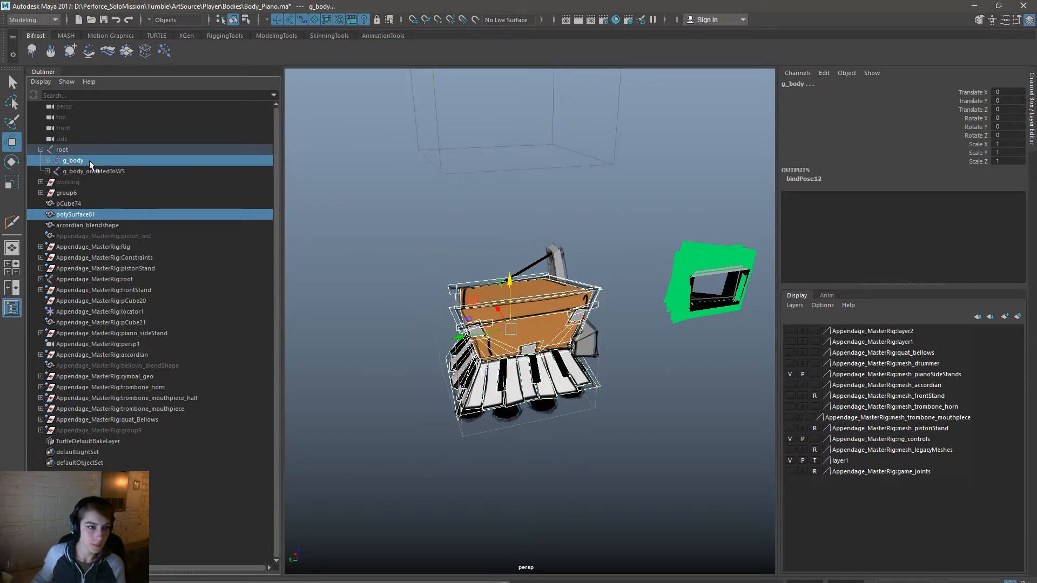
key("space")
left_click(519, 266)
left_click(534, 297)
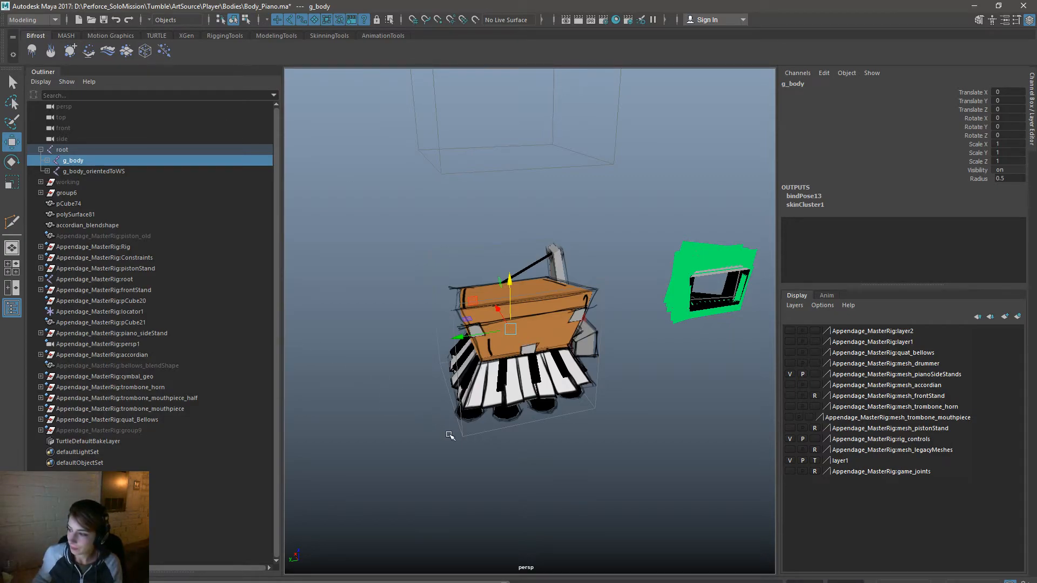
Step: Select the skinned piano mesh polySurface81 again and delete its history, removing the skin binding
left_click_drag(526, 451, 584, 466, "alt")
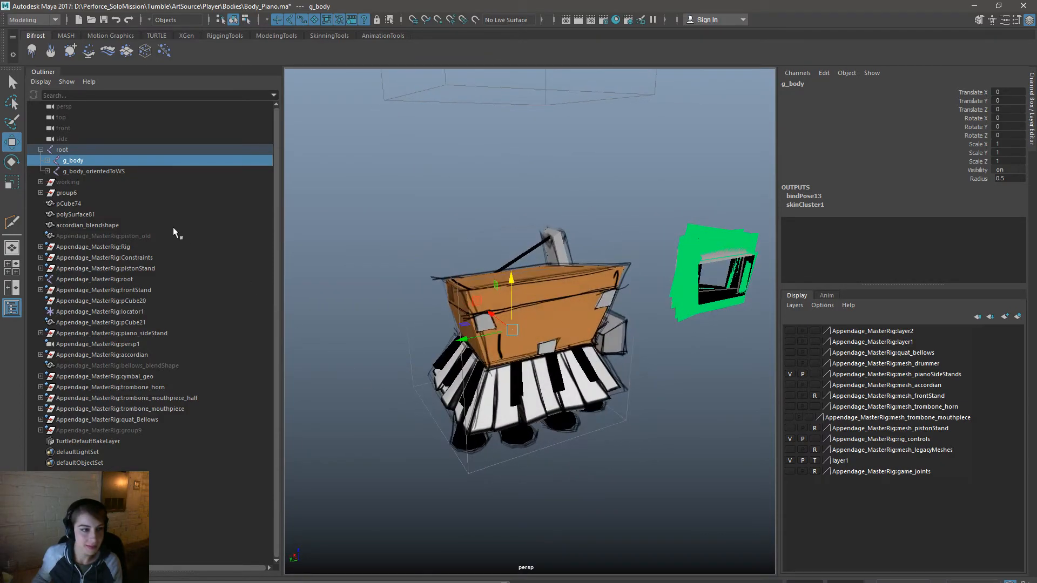
left_click(579, 297)
key("space")
left_click(623, 431)
left_click(540, 309)
key("space")
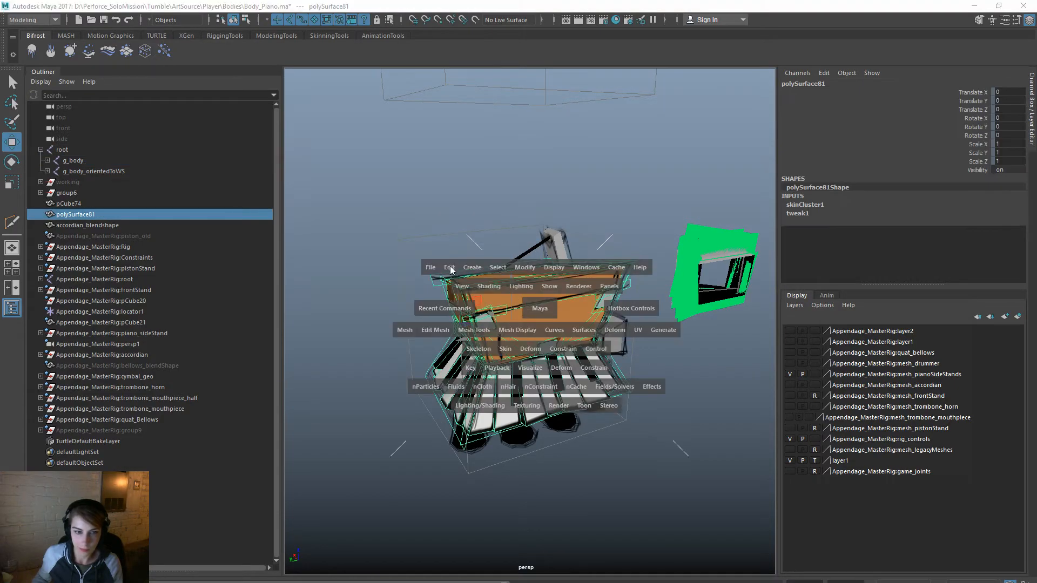
left_click(449, 268)
mouse_move(548, 397)
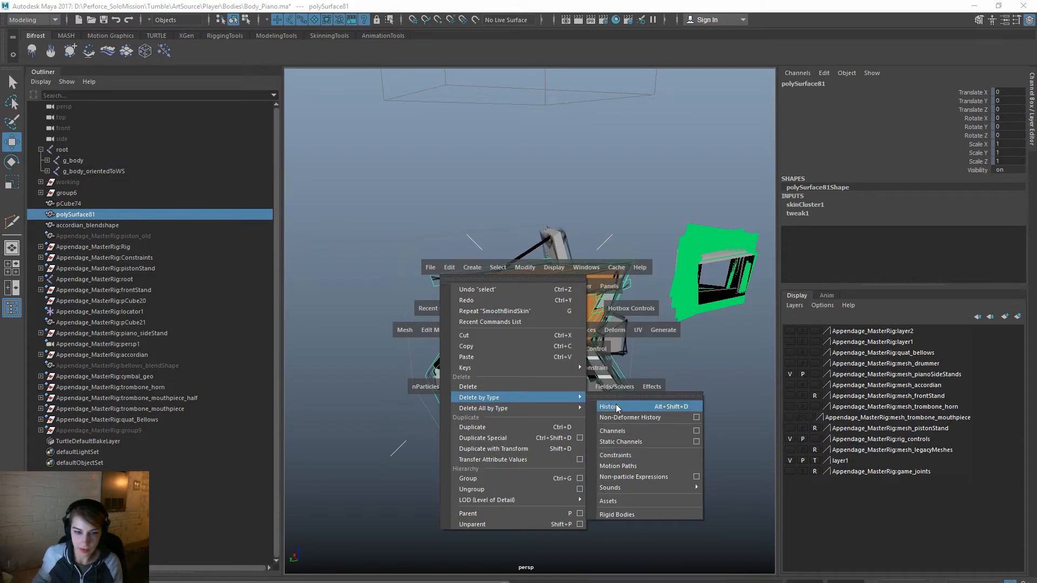
left_click(617, 409)
Step: Smooth bind the cleaned polySurface81 mesh to the g_body joint again
left_click(73, 160, "ctrl")
key("space")
left_click(419, 281)
left_click(440, 307)
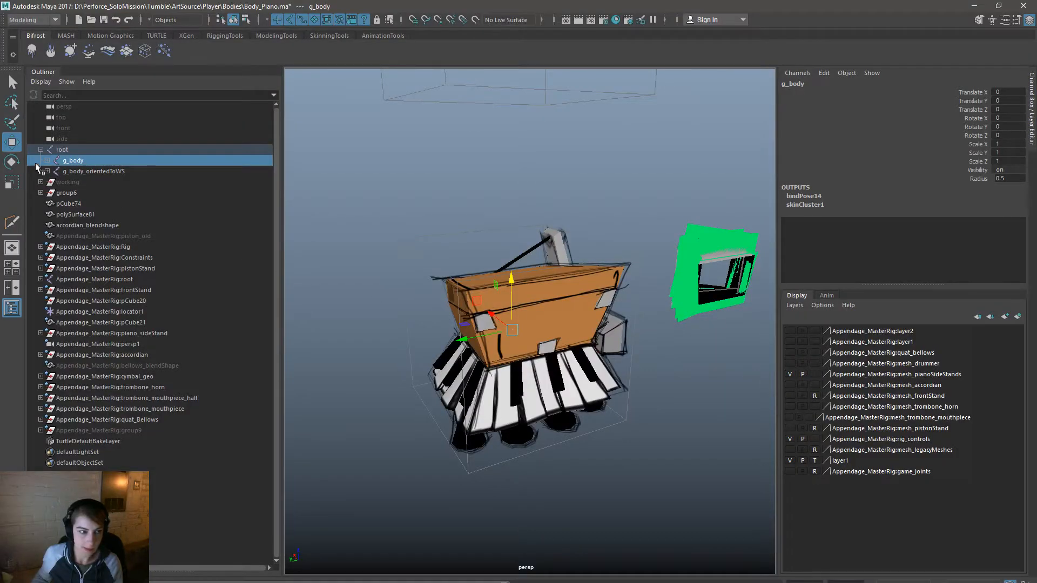
Step: Select the root and g_body joints, the six g_socket joints and the polySurface81 piano mesh together
left_click(46, 160)
left_click(114, 234)
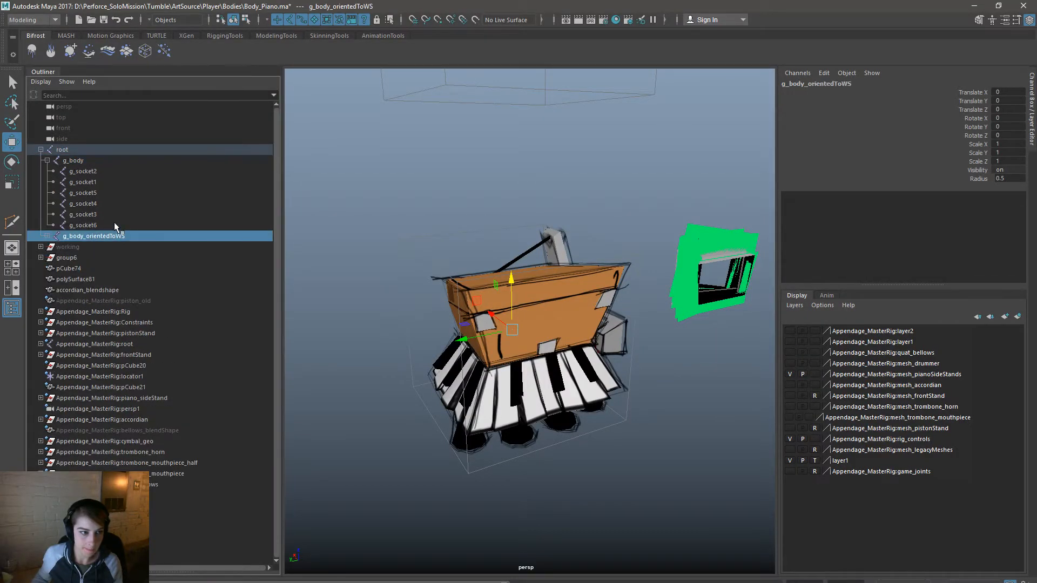
left_click_drag(88, 152, 86, 224)
left_click(590, 294, "shift")
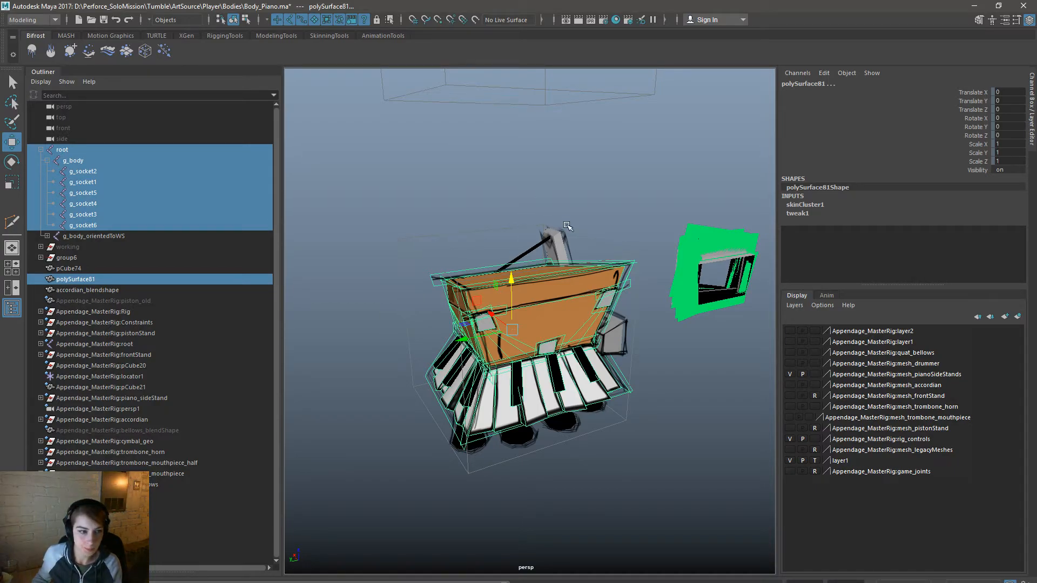
Step: Start an FBX export of the selection and set the destination to the Player/Bodies folder
key("space")
left_click(442, 167)
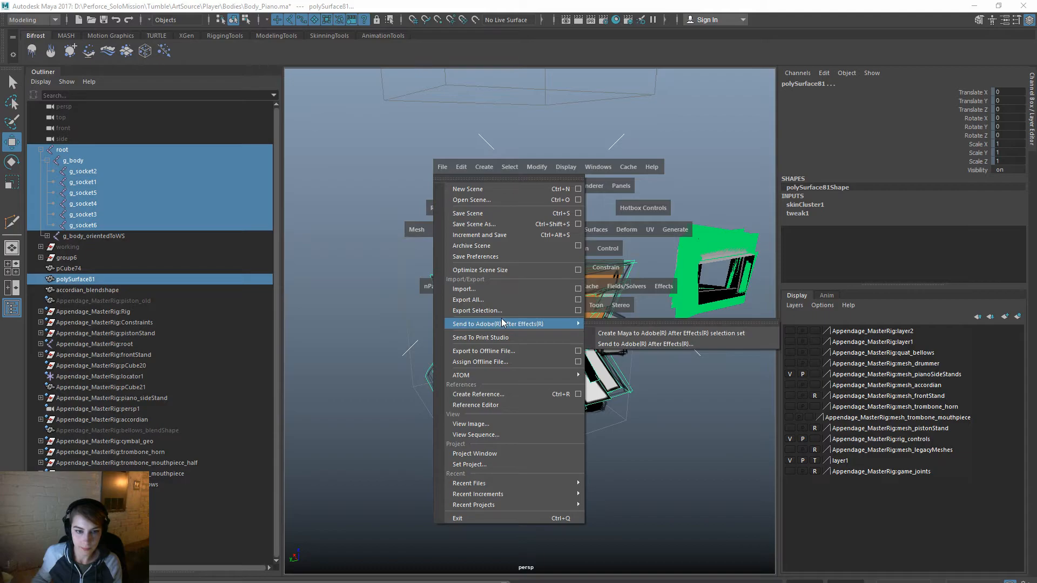
left_click(504, 311)
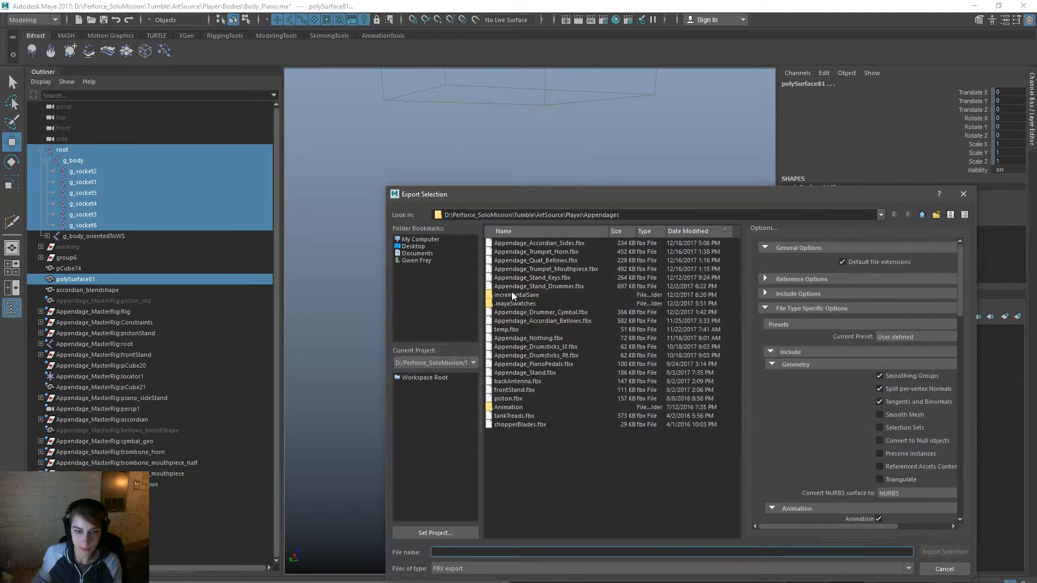
left_click(922, 215)
double_click(516, 244)
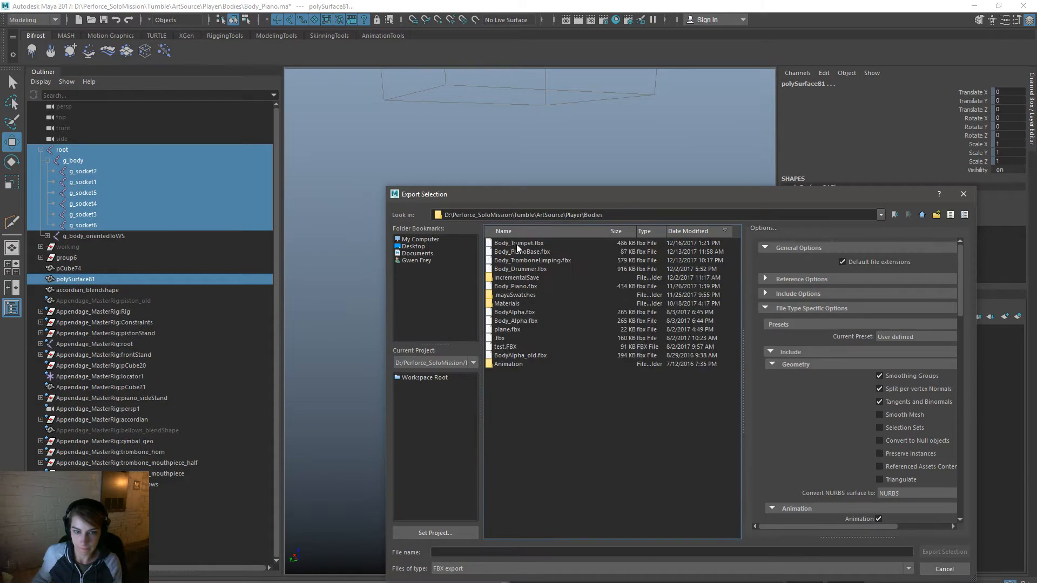
Step: Export the selection over the existing Body_PianoBase.fbx, then deselect everything and collapse the root hierarchy
left_click(543, 245)
left_click(556, 252)
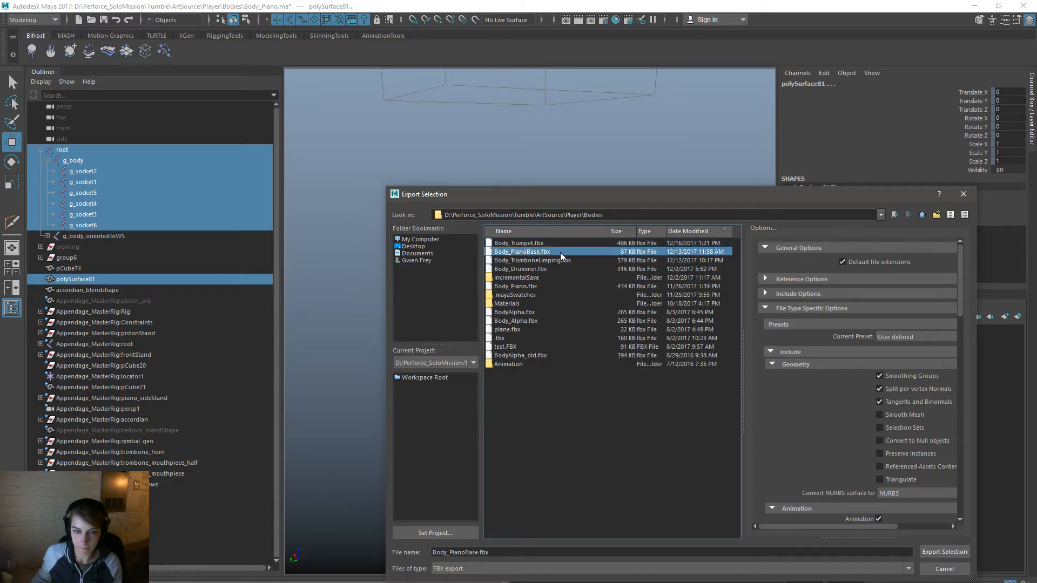
double_click(569, 252)
left_click(657, 404)
left_click(247, 10)
left_click(417, 205)
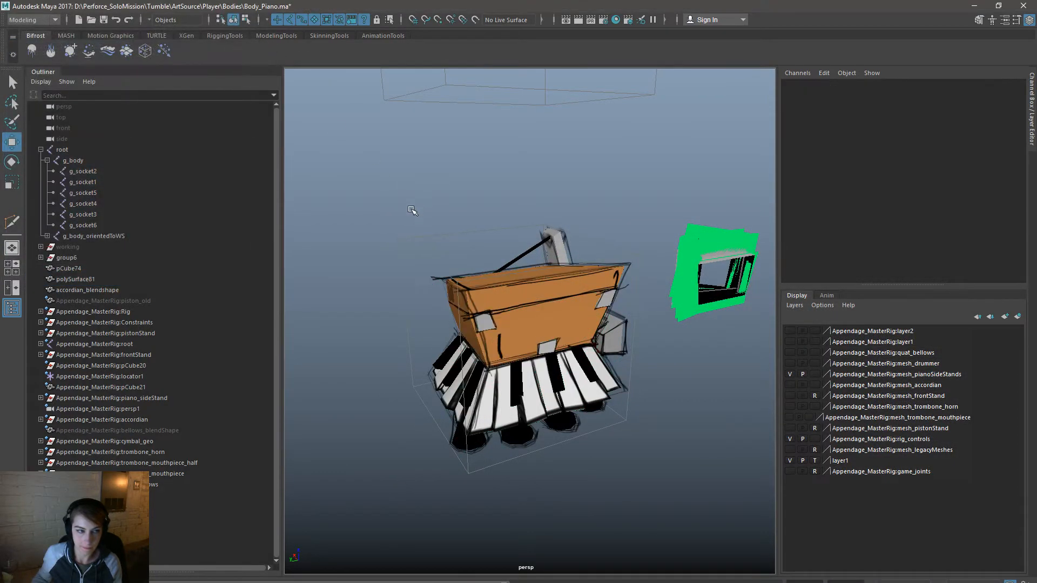
left_click(41, 149)
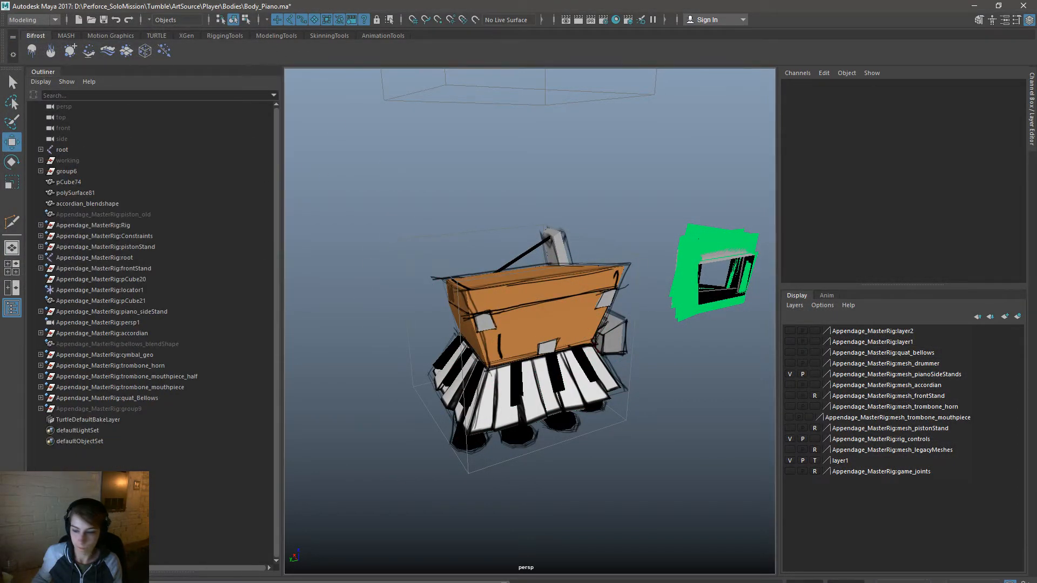
Step: Switch to Unreal Editor, restore the full editor layout and open the Player/Bodies/Art content folder
key("alt+Tab")
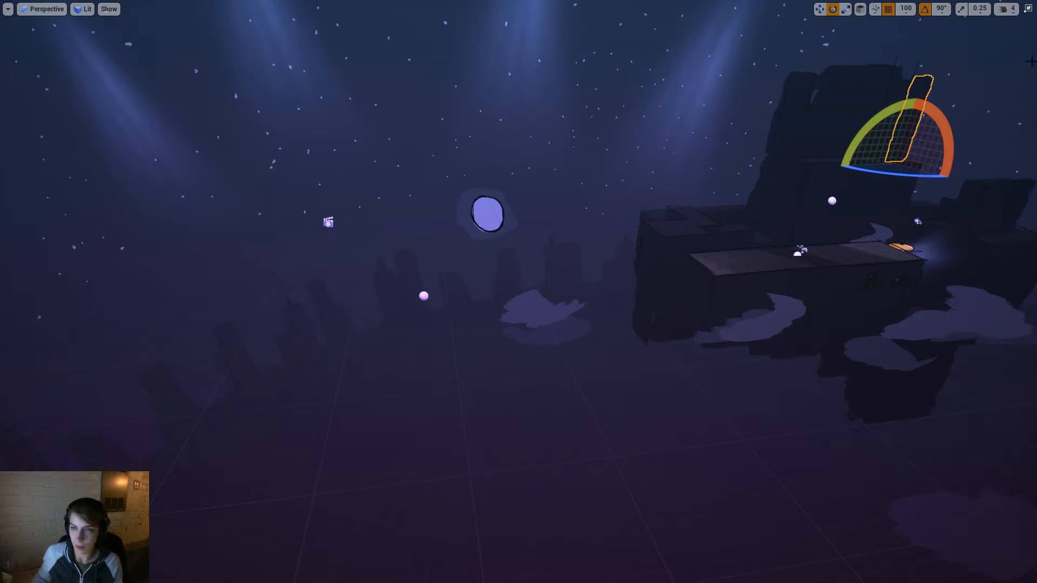
left_click(1028, 9)
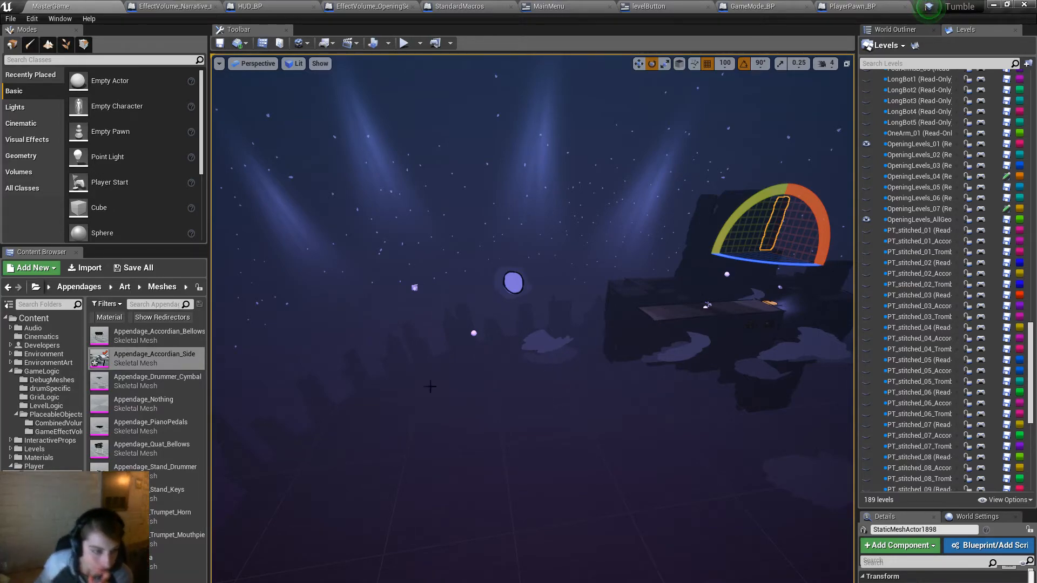
left_click(62, 484)
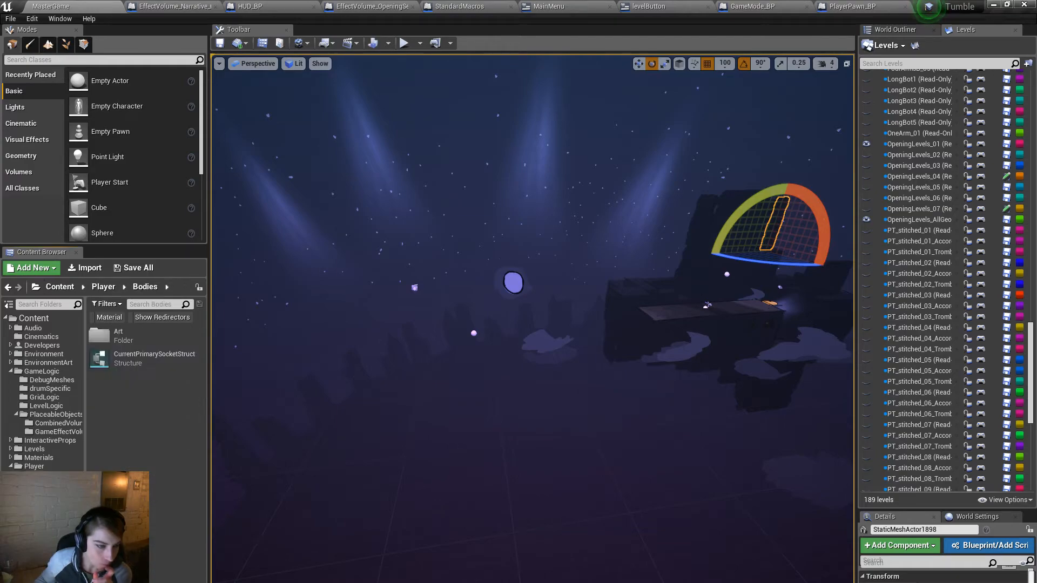
double_click(122, 338)
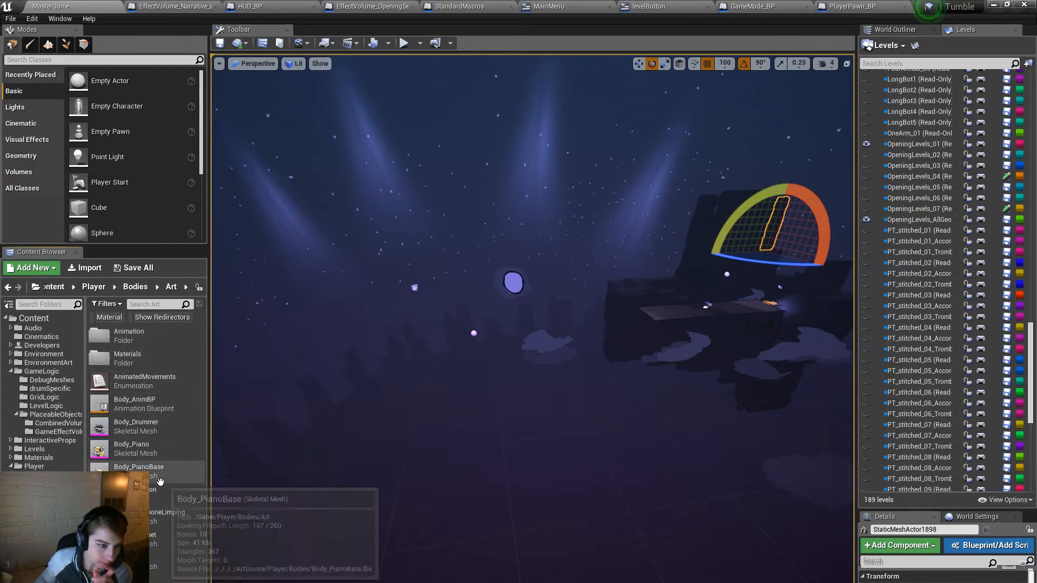
Step: Reimport the Body_Piano skeletal mesh from its source file and select Body_PianoBase
right_click(161, 447)
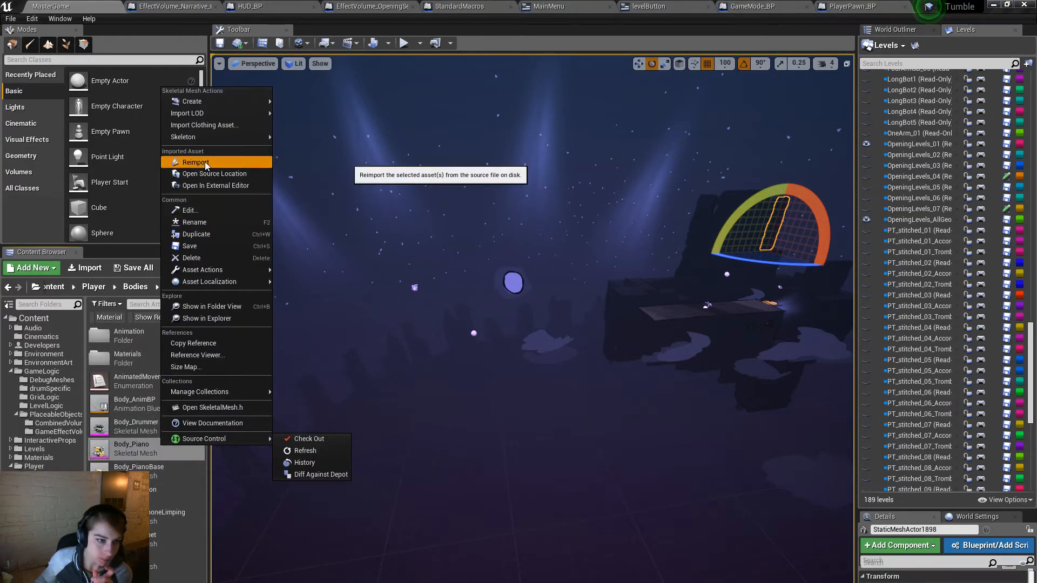
left_click(194, 162)
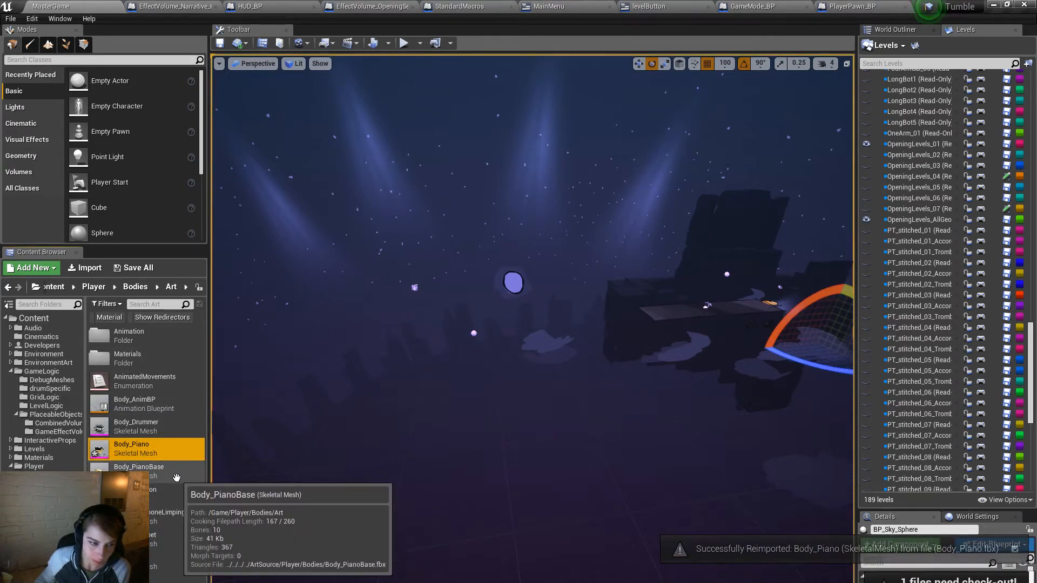
left_click(177, 475)
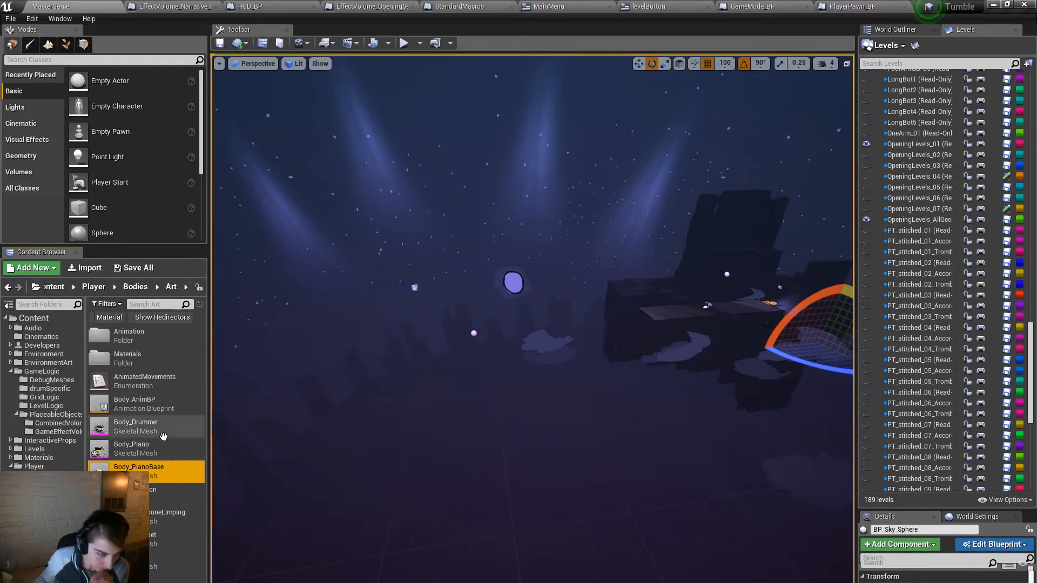
Step: Open the Body_Drummer skeletal mesh for a look, then close it and return to the level editor
double_click(137, 427)
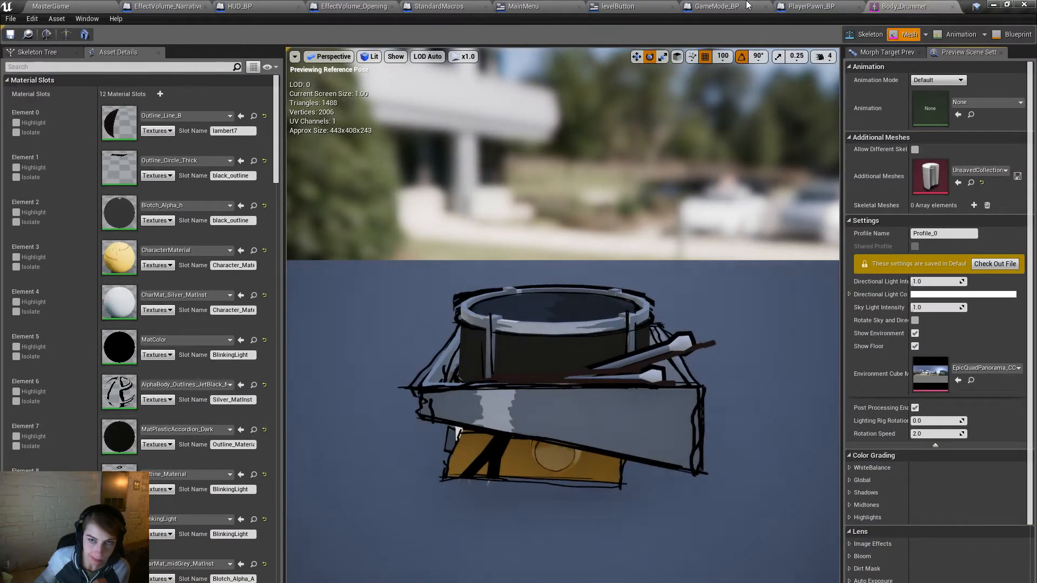
left_click(952, 6)
left_click(49, 7)
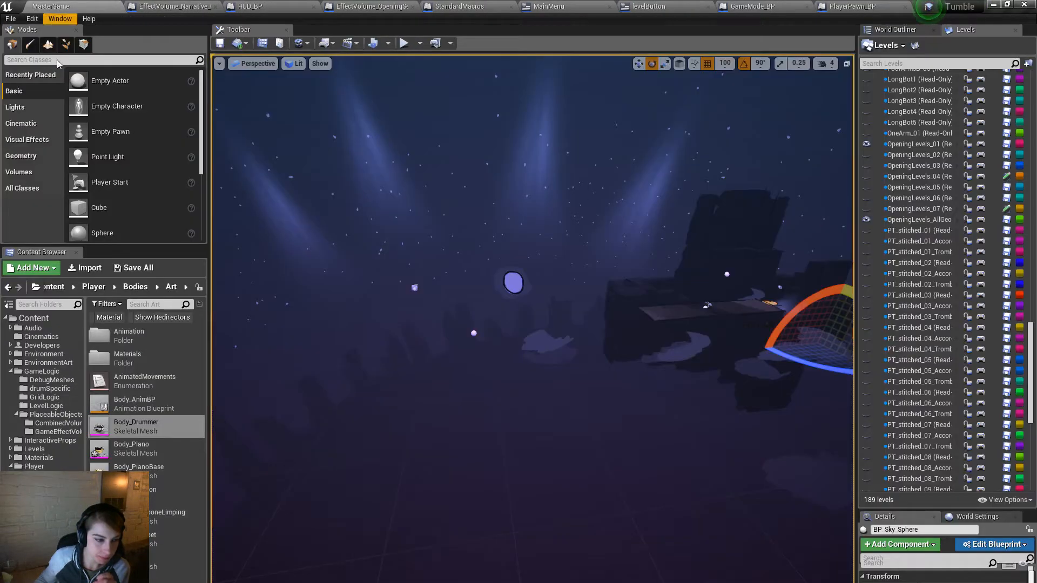
Step: Close the editor, checking out and saving OpeningLevels_04, OpeningLevels_07 and Appendage_Accordian_Side while leaving Body_Piano unsaved
left_click(1024, 5)
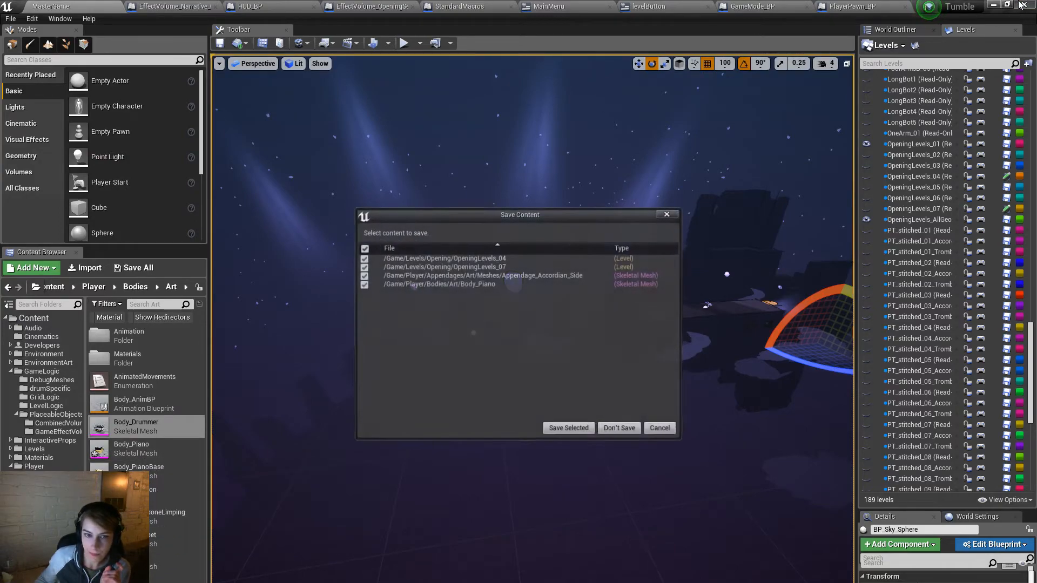
left_click(364, 258)
left_click(363, 267)
left_click(363, 284)
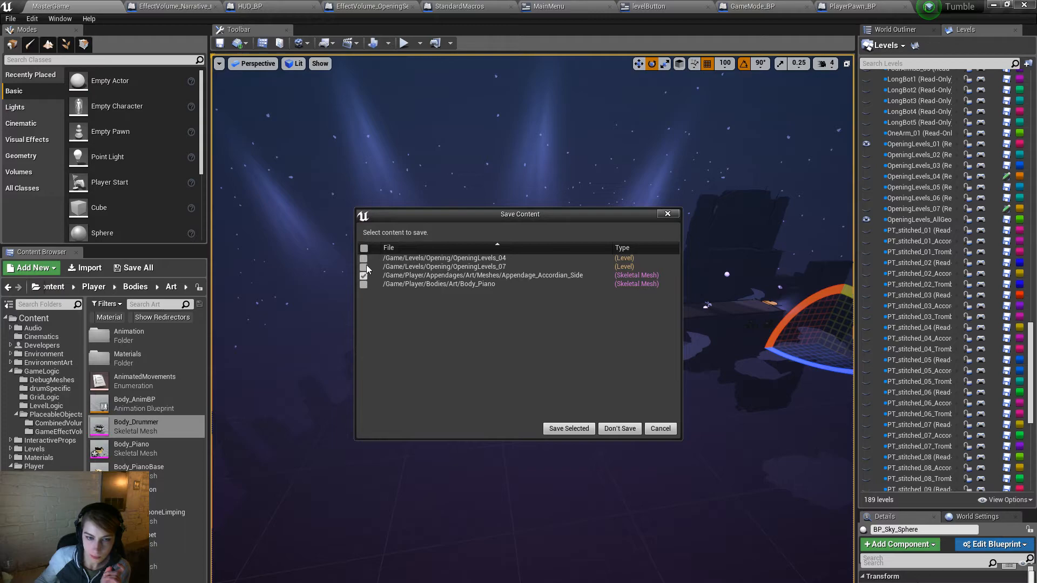
left_click(364, 267)
left_click(363, 258)
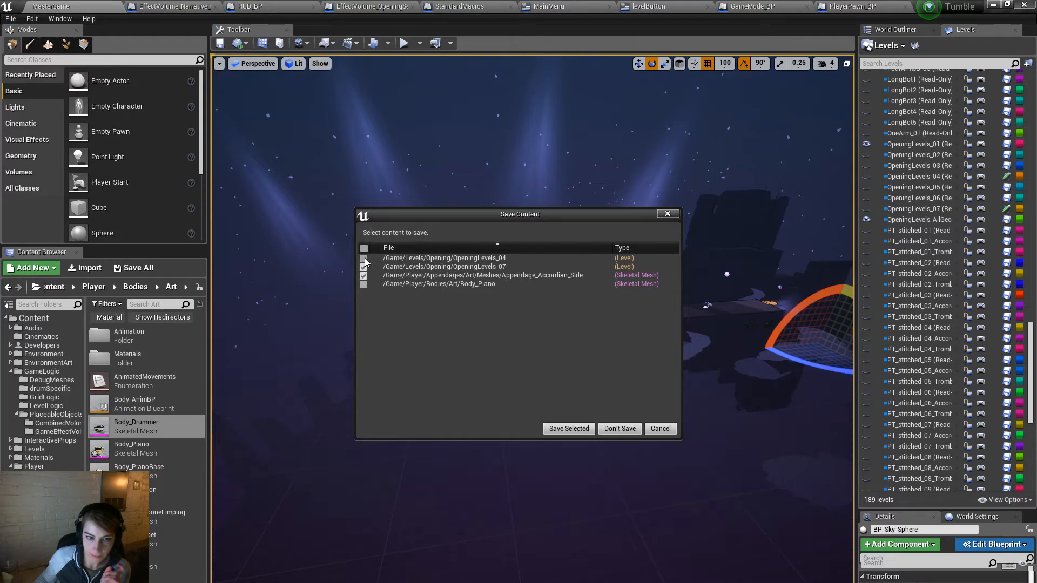
left_click(581, 430)
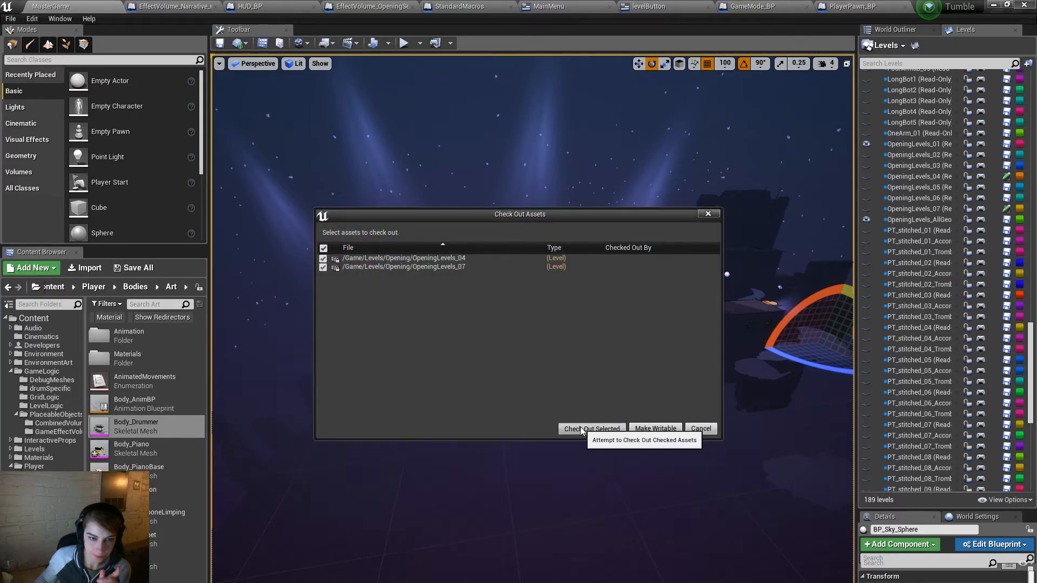
left_click(581, 431)
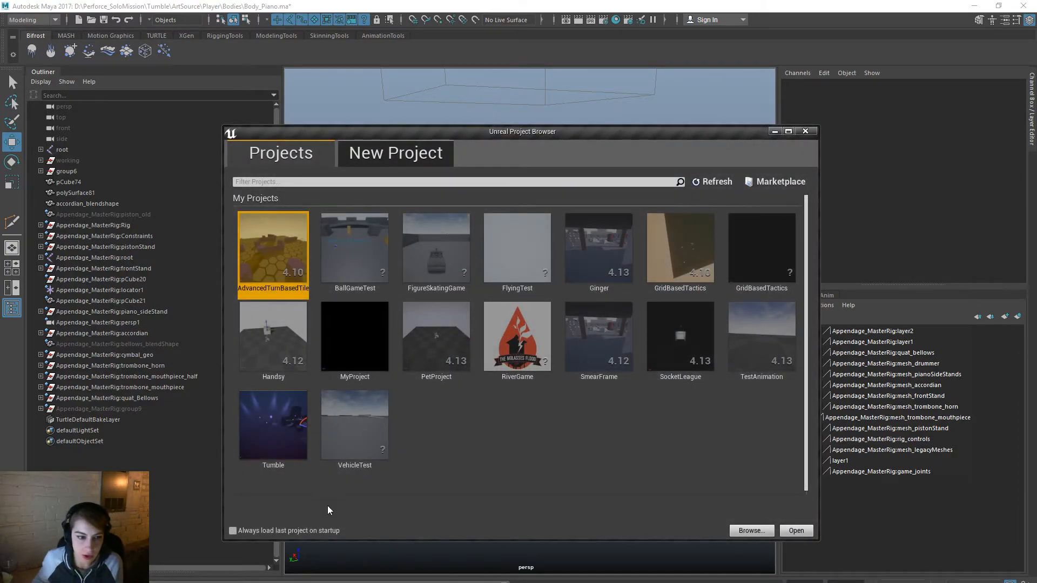
Step: Reopen the Tumble project from the Unreal project browser
double_click(293, 442)
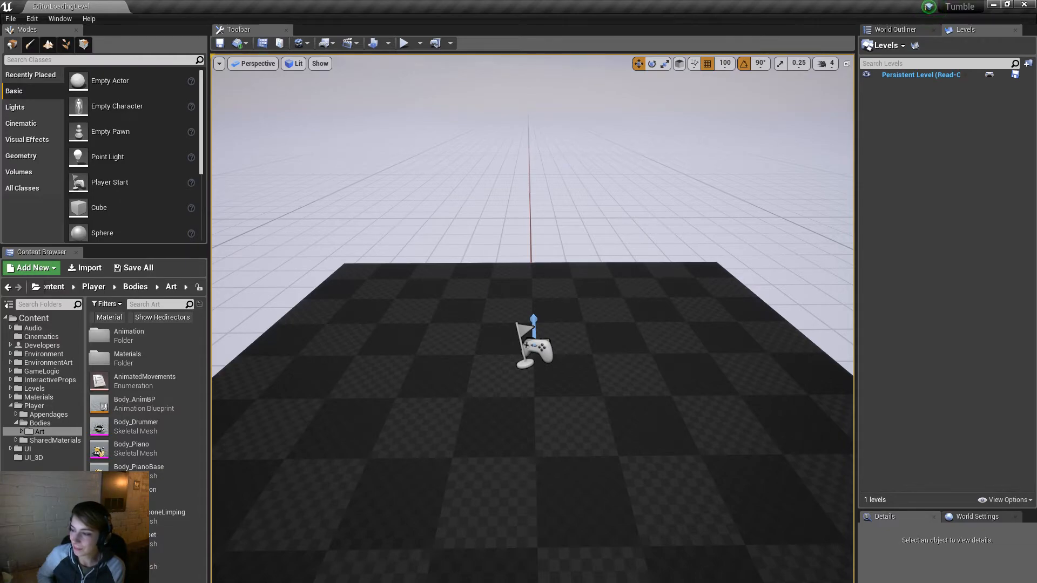
right_click_drag(650, 461, 650, 414)
key("s")
key("w")
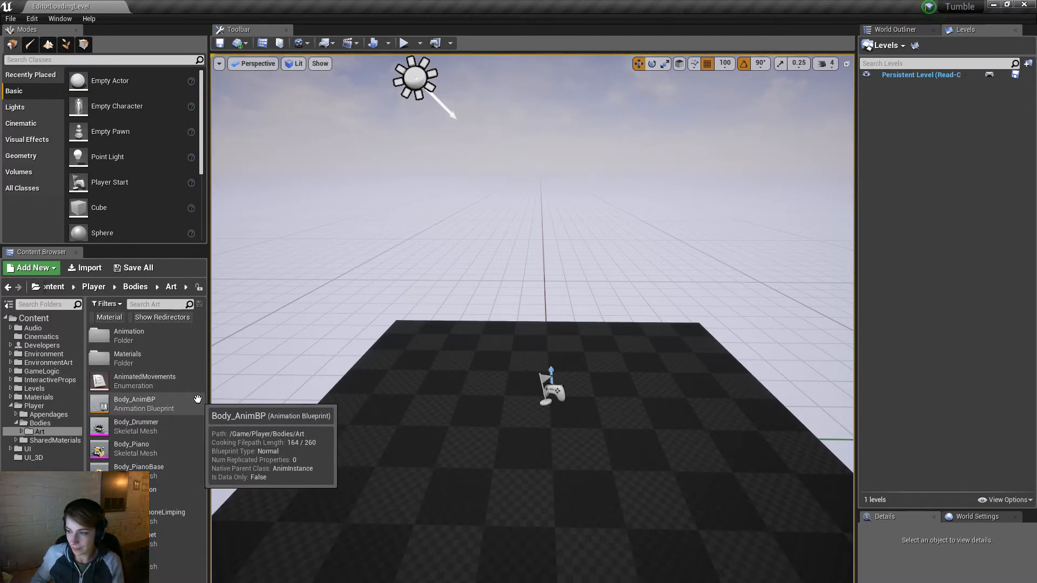
right_click_drag(525, 398, 525, 397)
Step: Open the Body_PianoBase skeletal mesh in a docked mesh editor and view its current model
left_click(183, 471)
double_click(159, 472)
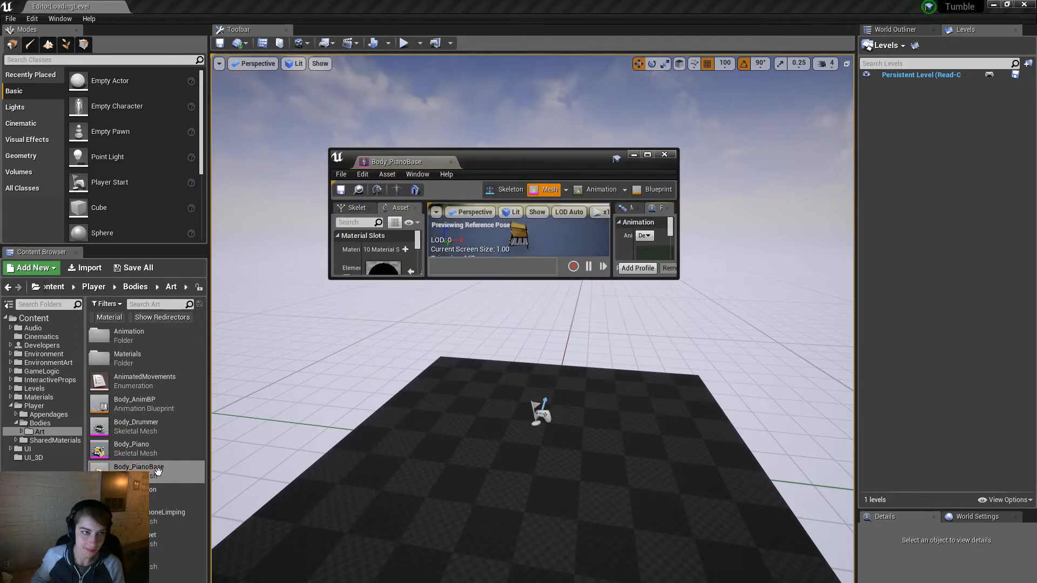
double_click(417, 162)
right_click_drag(417, 162, 417, 162)
right_click_drag(425, 286, 425, 286)
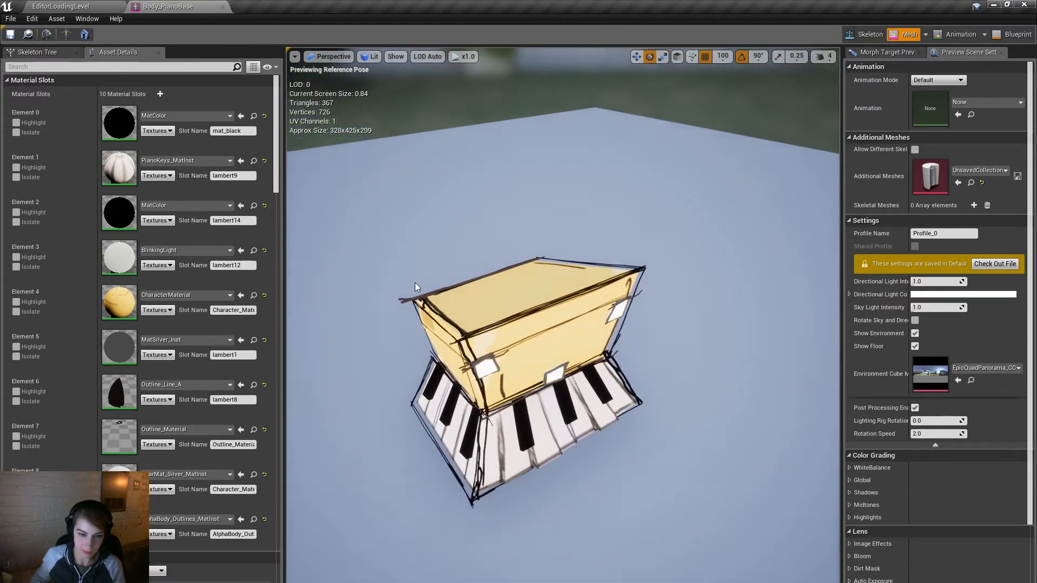
Step: Reimport the Body_PianoBase skeletal mesh from its source file
left_click(60, 6)
right_click(129, 471)
mouse_move(157, 470)
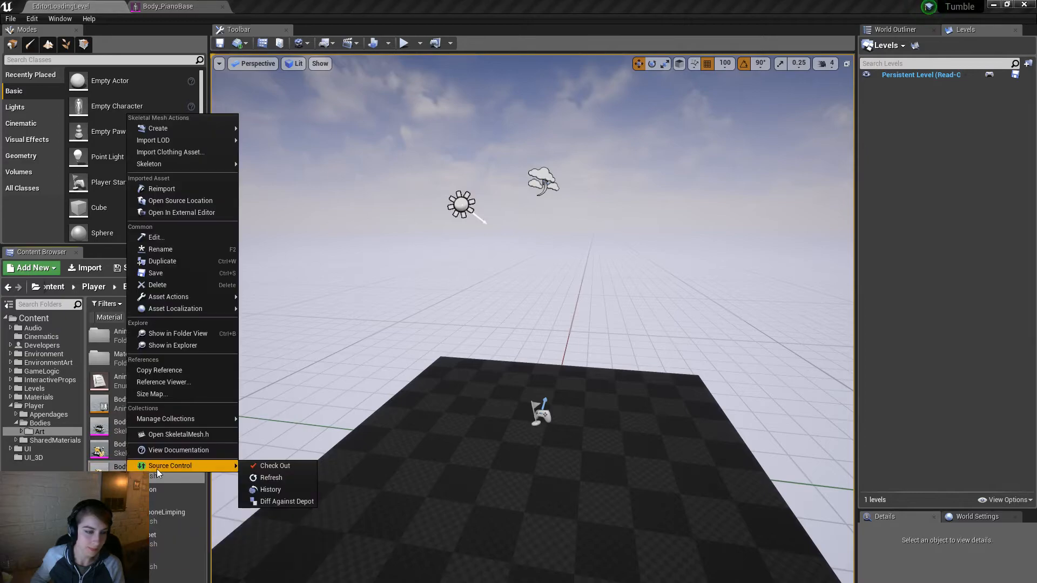
left_click(212, 189)
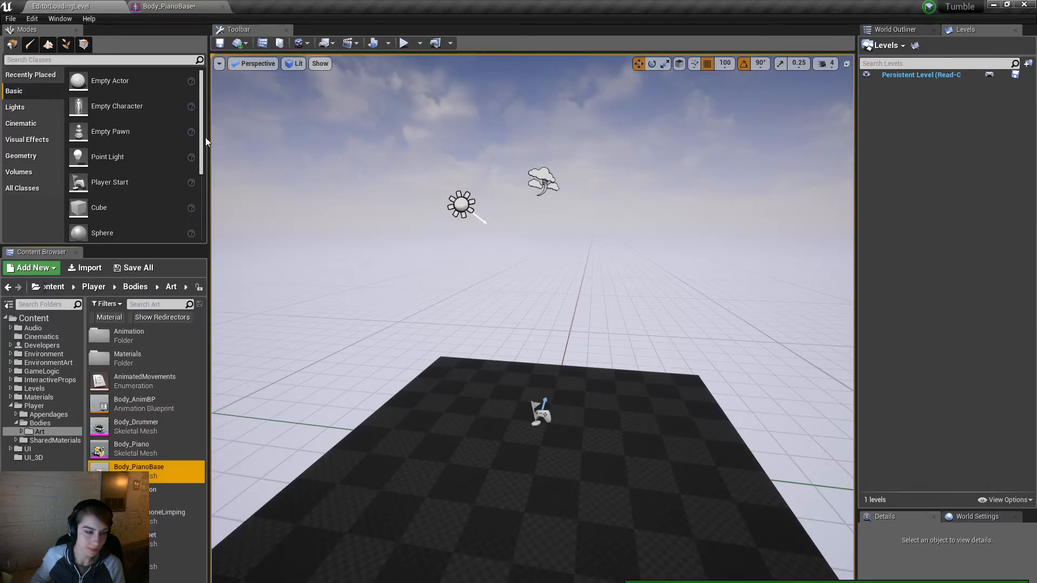
Step: Examine the reimported Body_PianoBase model from the front around to its back
left_click(166, 7)
right_click_drag(422, 243, 527, 215)
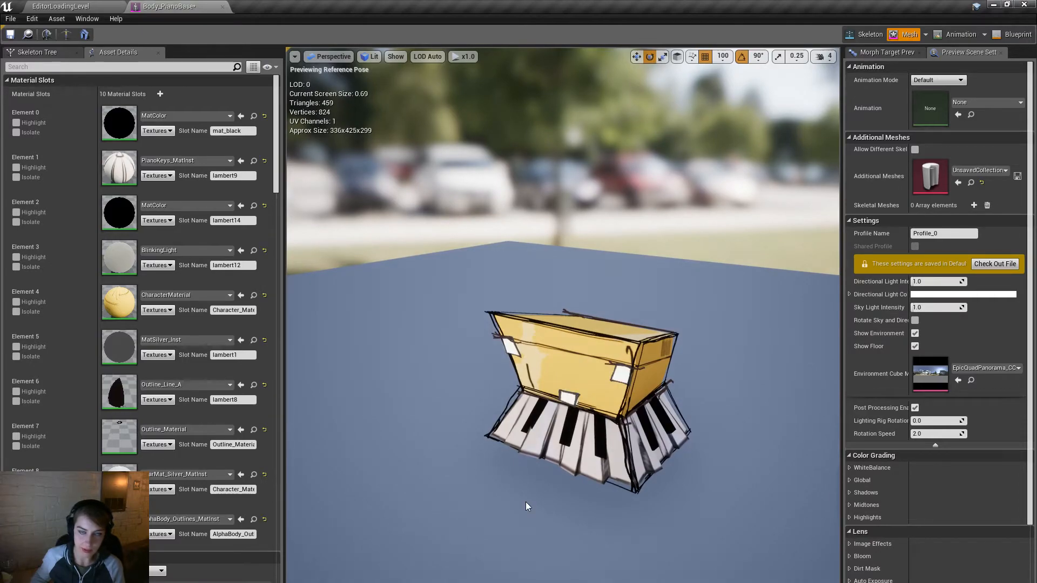
right_click_drag(518, 513, 810, 492)
key("s")
key("w")
mouse_move(562, 345)
right_mouse_down()
mouse_move(686, 345)
mouse_move(559, 349)
right_mouse_up()
key("w")
key("s")
key("d")
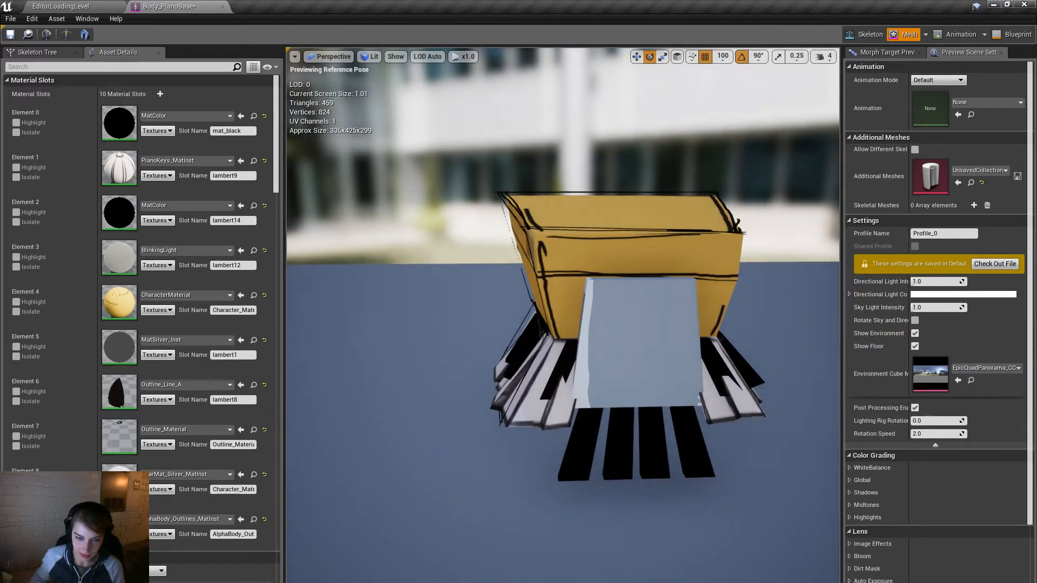
Step: Examine the back panel and keys of the piano closely and compare them with the keys on its sides
middle_click_drag(563, 315, 667, 380)
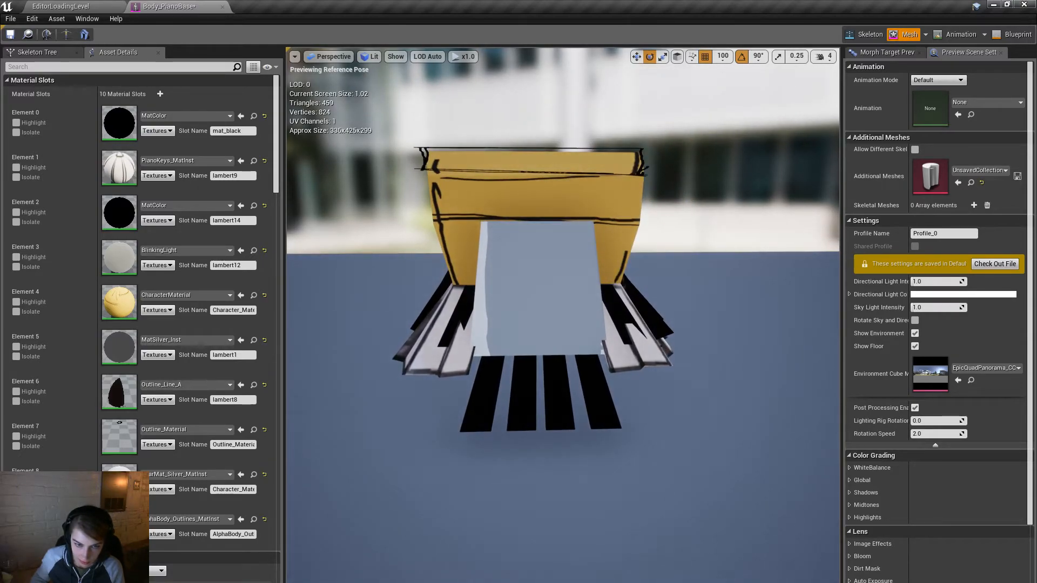
scroll(563, 316, "up", 5)
middle_click_drag(563, 315, 568, 420)
scroll(562, 315, "down", 6)
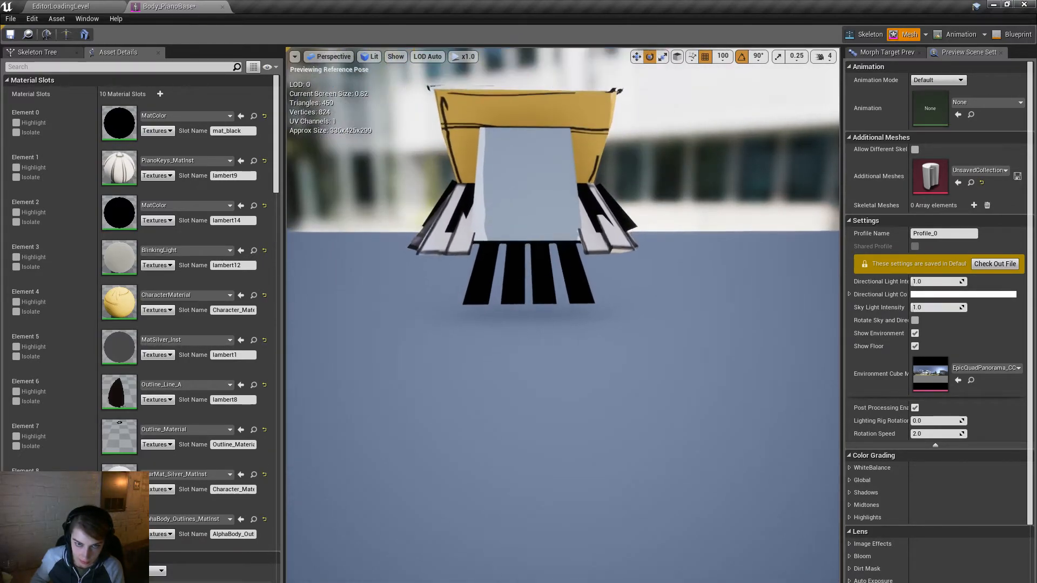
middle_click_drag(563, 316, 560, 243)
left_click_drag(559, 243, 322, 237, "alt")
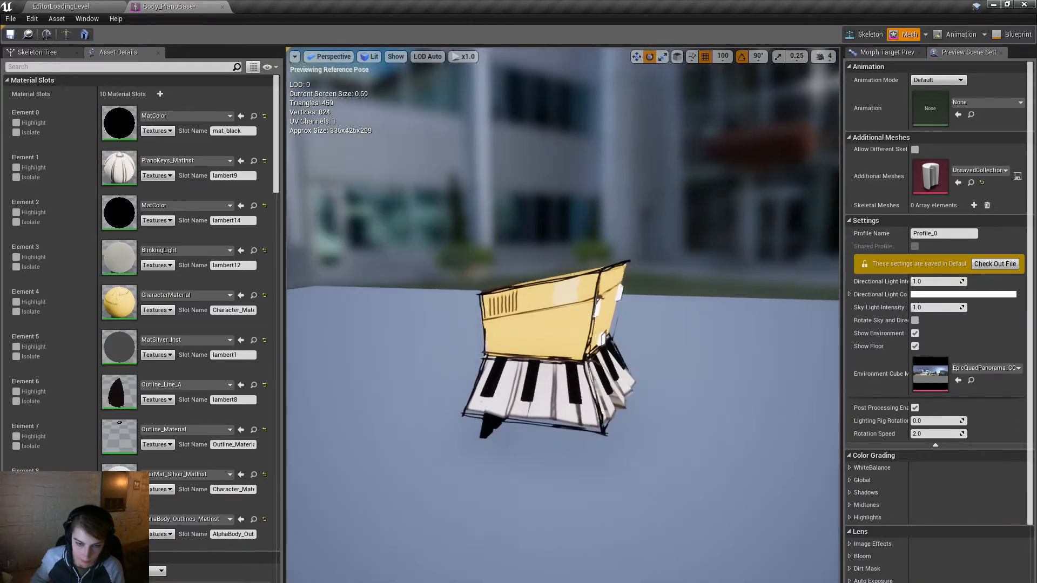
scroll(563, 315, "up", 5)
left_click_drag(563, 316, 322, 318, "alt")
middle_click_drag(563, 316, 354, 315)
left_click_drag(562, 315, 891, 315, "alt")
middle_click_drag(562, 316, 459, 315)
scroll(563, 315, "up", 4)
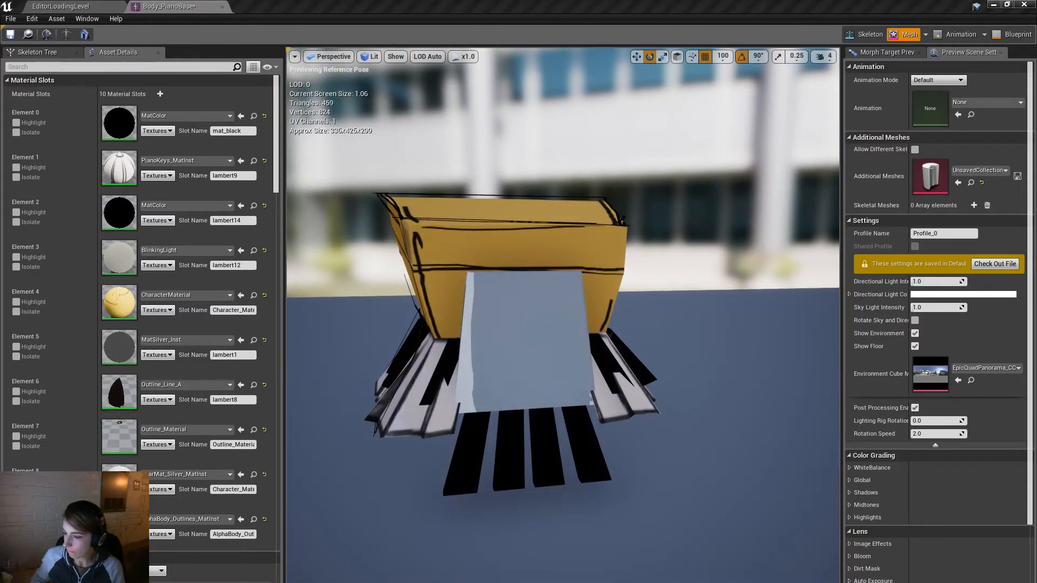
Step: Switch to Maya and put the piano body mesh polySurface81 into face editing around its back panel
key("alt+Tab")
left_click_drag(578, 493, 599, 461, "alt")
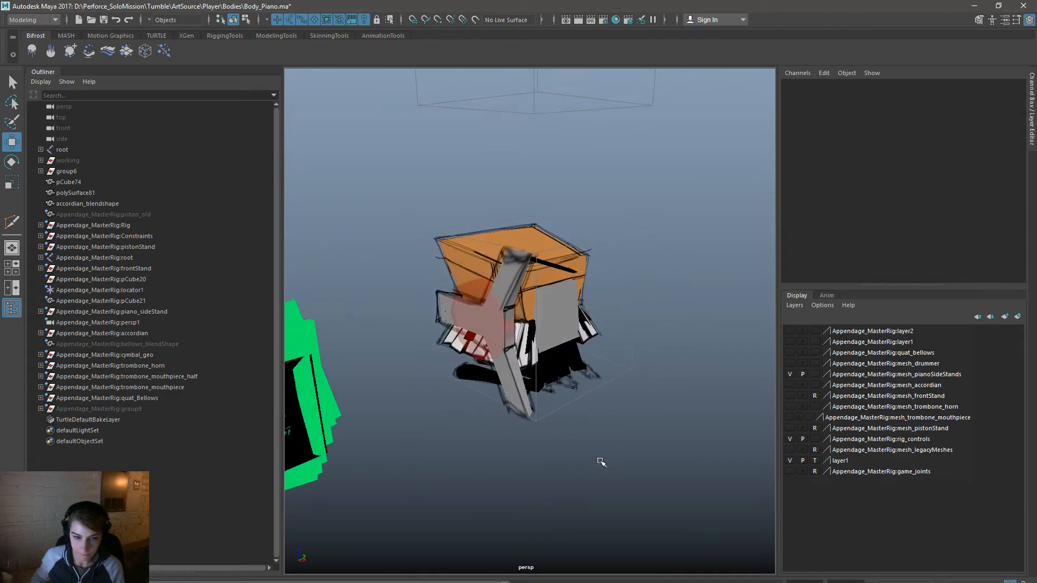
scroll(600, 461, "up", 6)
left_click(524, 346)
left_click_drag(524, 347, 675, 346, "alt")
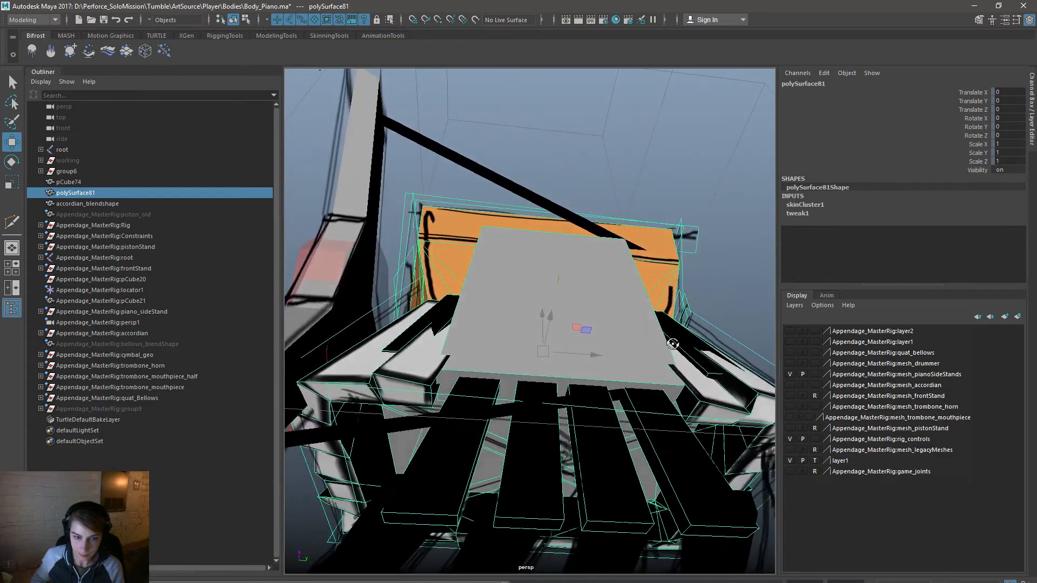
left_click(246, 20)
right_click_drag(433, 242, 426, 270)
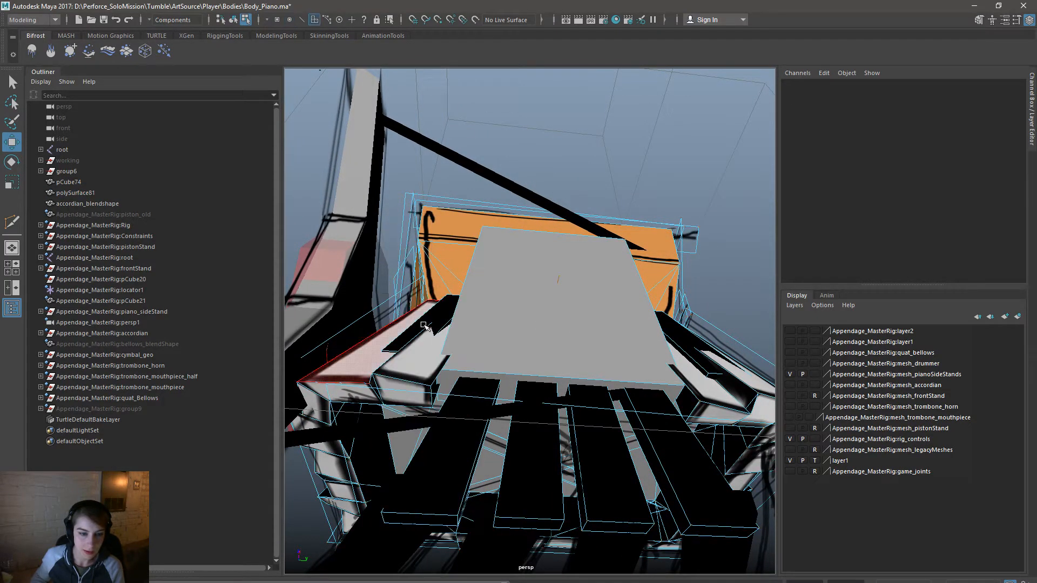
Step: Select the end faces of the black keys flanking the back panel and move them to reshape the keys
left_click(387, 352)
left_click(715, 378, "shift")
left_click_drag(693, 395, 700, 384, "alt")
left_click_drag(586, 308, 590, 296)
left_click(723, 353)
left_click_drag(753, 323, 753, 333)
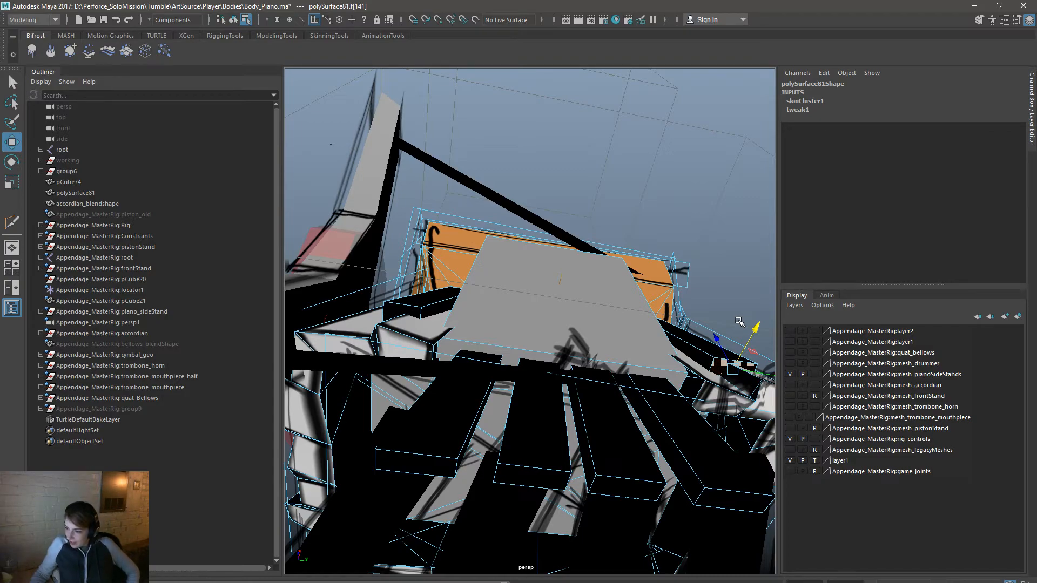
Step: Return the piano body to object mode and examine the adjusted black key and the adjoining side keys
left_click(627, 302)
left_click_drag(628, 302, 474, 365, "alt")
left_click(518, 313)
right_click_drag(518, 313, 563, 287)
left_click(625, 333)
left_click_drag(626, 332, 558, 352, "alt")
left_click(558, 351)
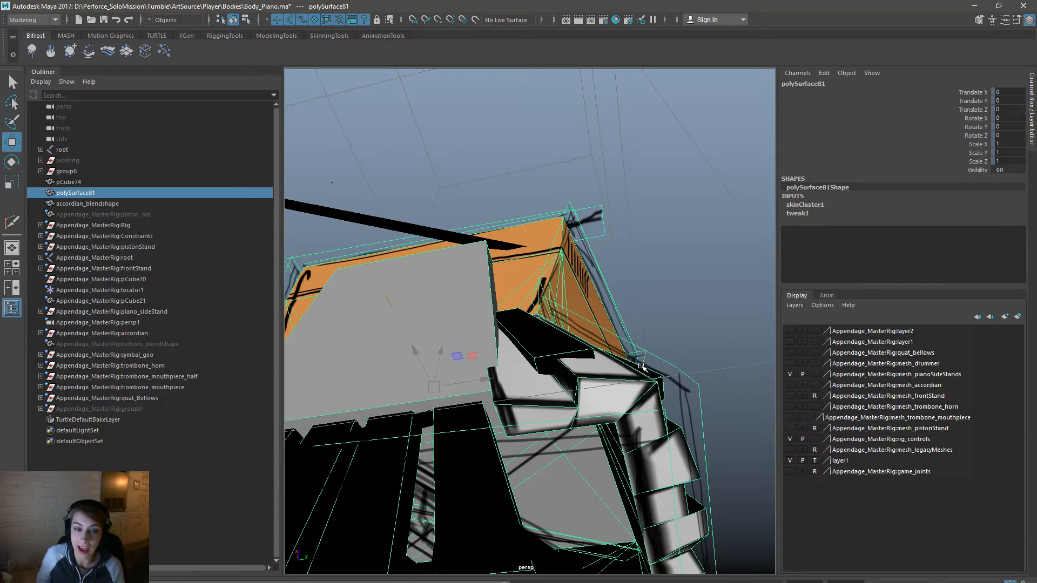
left_click_drag(649, 352, 503, 325, "alt")
left_click_drag(647, 356, 613, 351, "alt")
left_click_drag(567, 300, 600, 302, "alt")
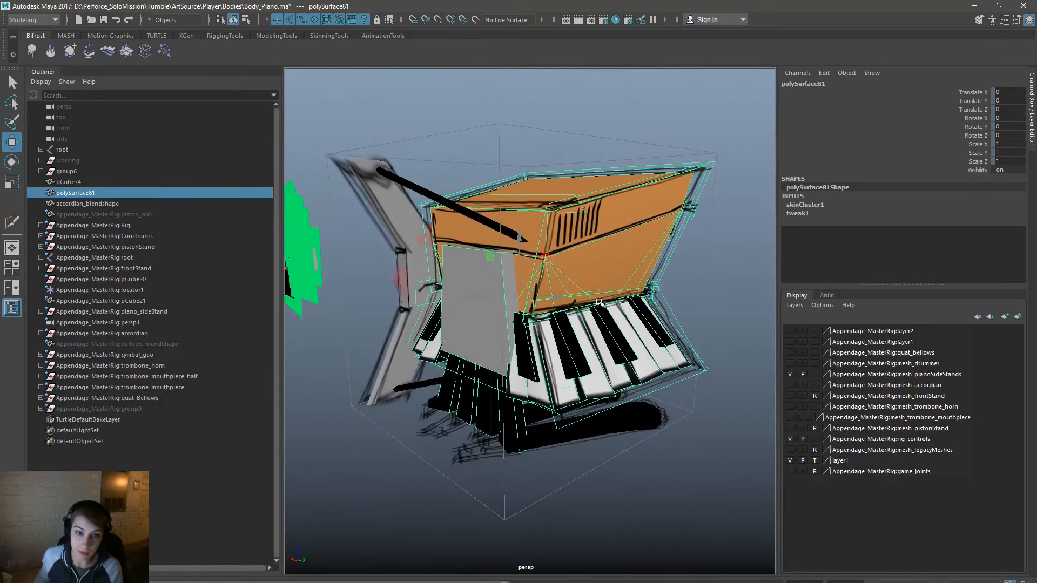
Step: Reposition the outline strip face along the top edge of the piano lid to line up with the body
left_click(247, 21)
left_click(234, 21)
left_click_drag(585, 208, 457, 233, "alt")
right_click_drag(516, 233, 518, 268)
left_click(542, 220)
left_click_drag(480, 295, 587, 267, "alt")
left_click_drag(482, 189, 467, 188)
left_click_drag(565, 210, 501, 212, "alt")
left_click_drag(616, 170, 615, 176)
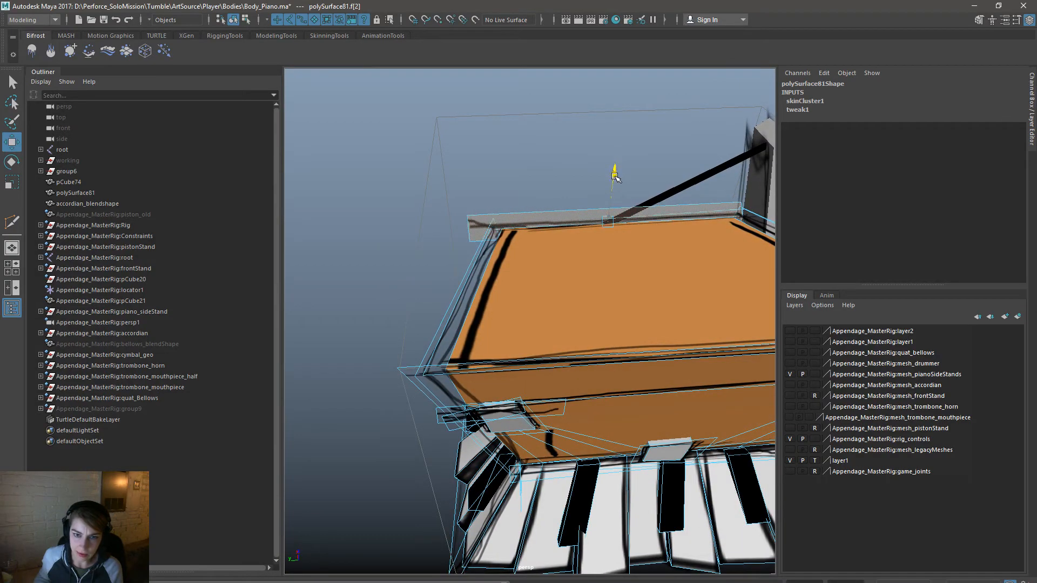
left_click_drag(558, 225, 566, 222)
left_click(241, 22)
left_click(236, 22)
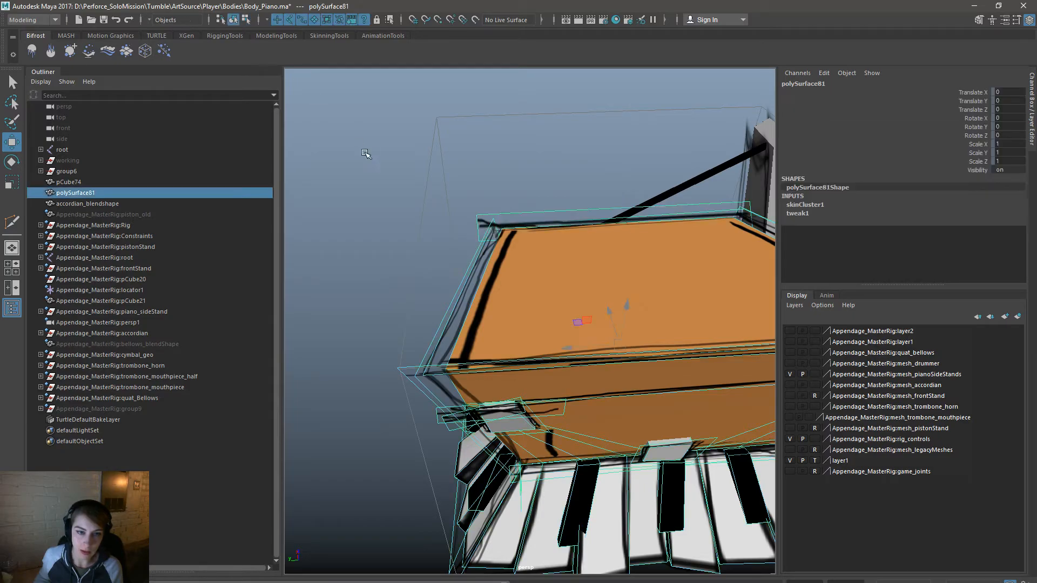
Step: Examine the piano body's outline and key ends from the back and the side
left_click(393, 275)
left_click_drag(394, 276, 629, 261, "alt")
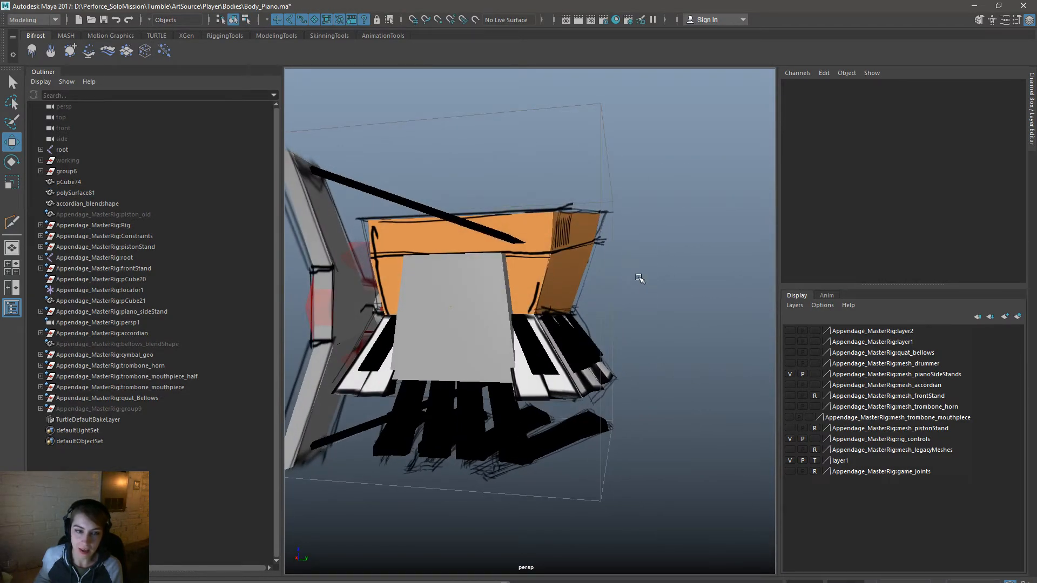
left_click_drag(641, 281, 471, 336, "alt")
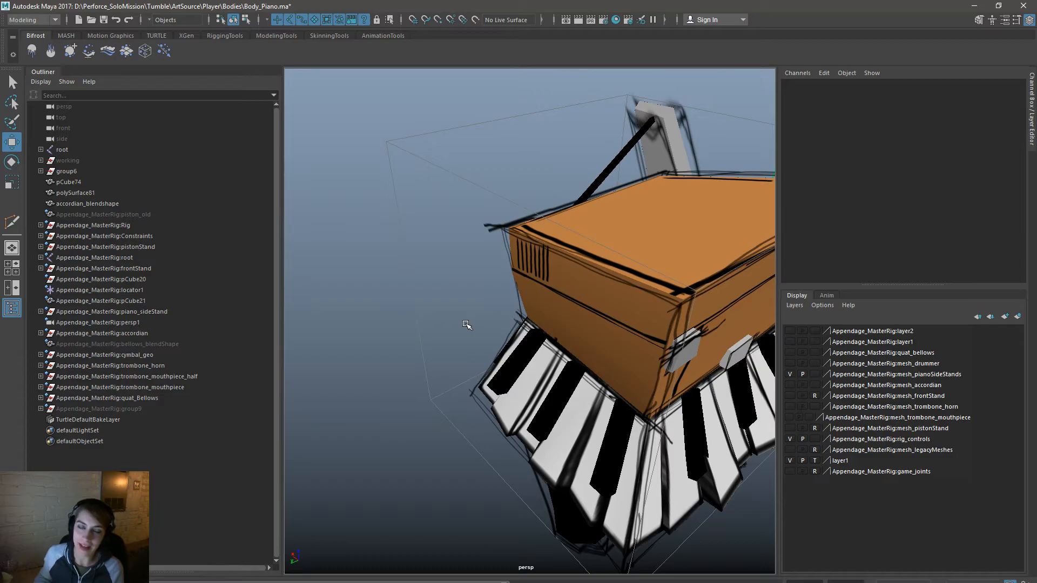
left_click_drag(499, 401, 644, 417, "alt")
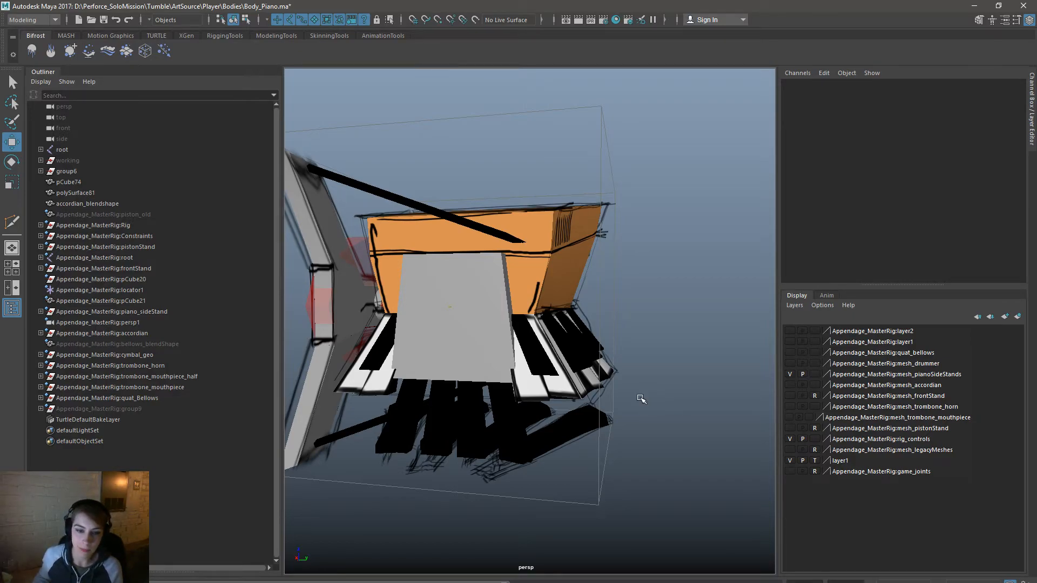
left_click_drag(595, 474, 640, 468, "alt")
scroll(639, 440, "up", 5)
left_click_drag(654, 433, 615, 418)
left_click_drag(687, 440, 444, 430, "alt")
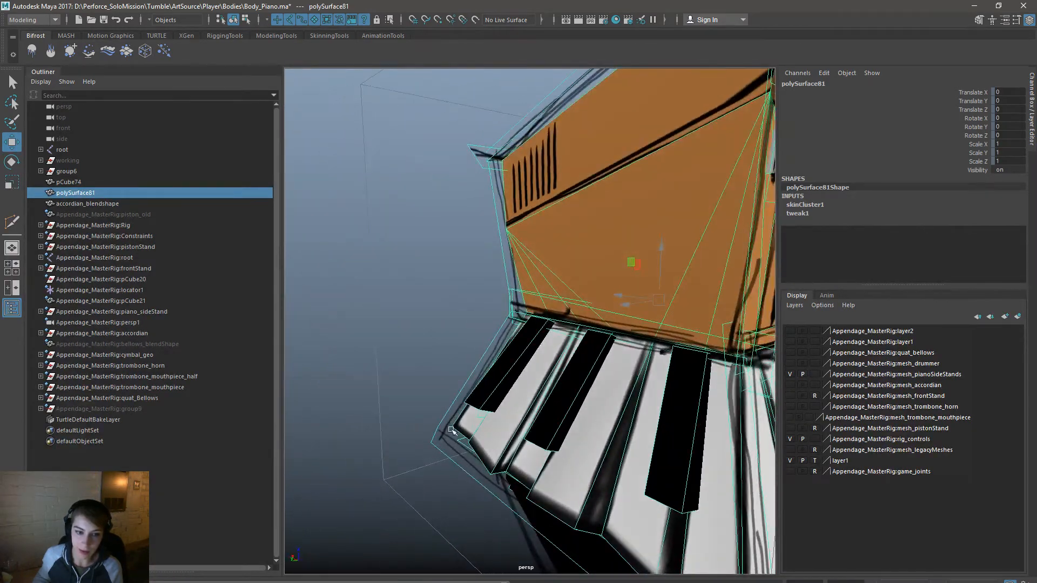
right_click(445, 430)
right_click_drag(445, 430, 444, 369)
left_click(630, 558)
left_click_drag(513, 529, 597, 481, "alt")
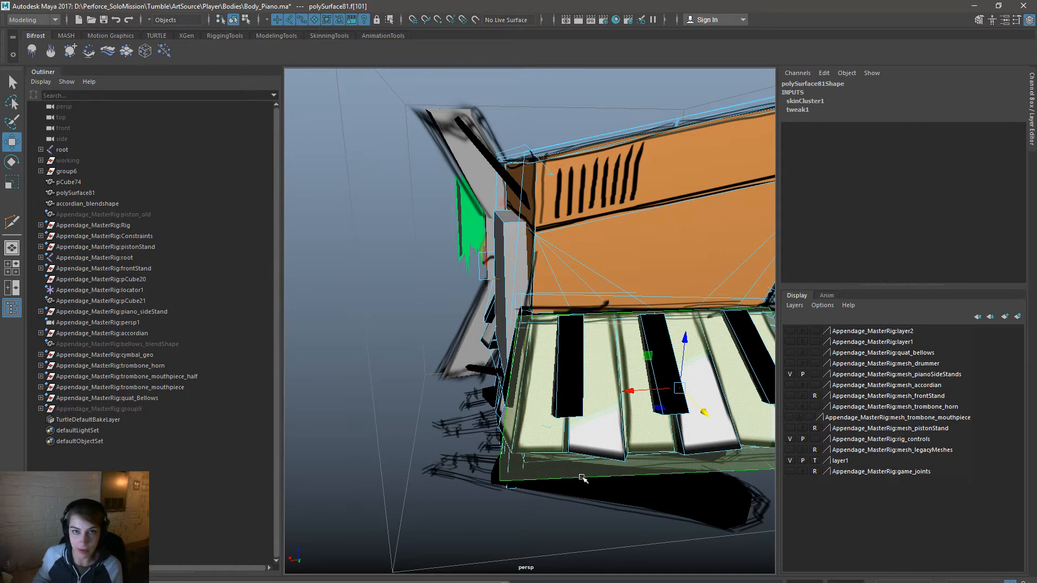
left_click_drag(565, 479, 637, 489, "alt")
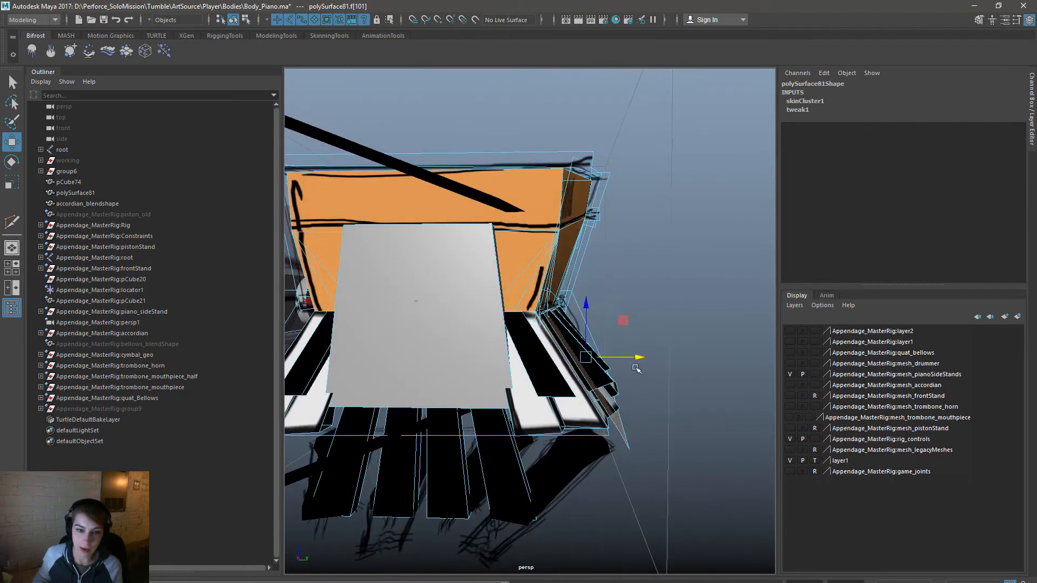
left_click_drag(674, 398, 555, 339, "alt")
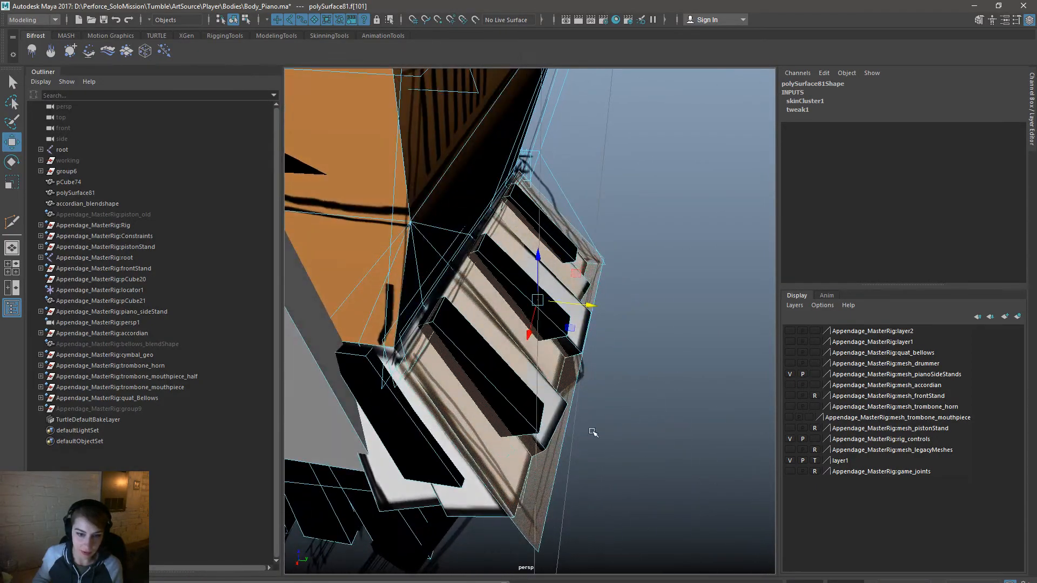
right_click_drag(555, 339, 556, 440)
right_click_drag(511, 344, 487, 324)
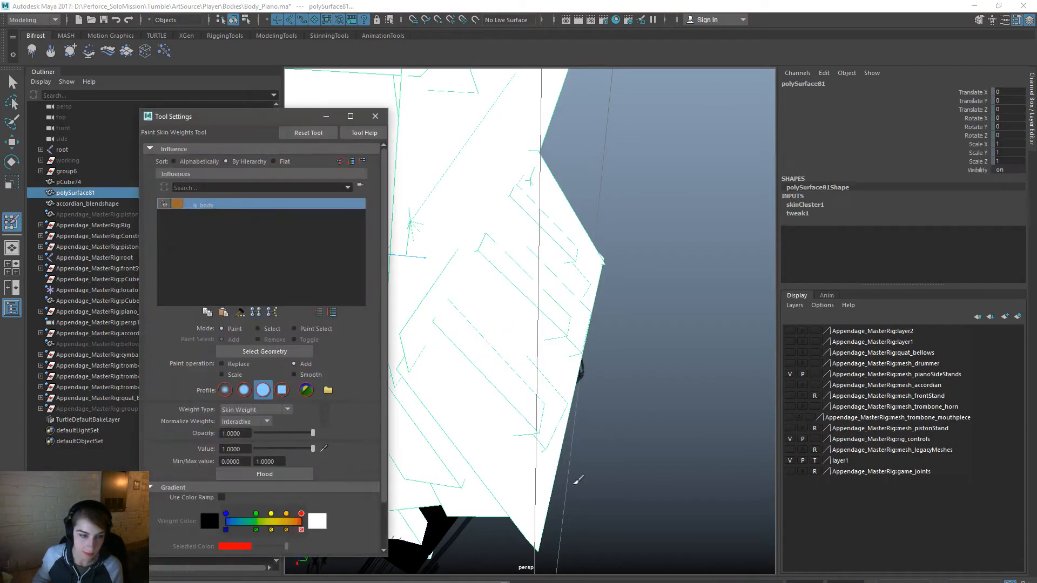
key("w")
left_click(376, 117)
Step: Move the protruding corner vertices of the side keys' base closer to the adjoining white keys
left_click(567, 502)
left_click_drag(567, 502, 562, 414, "alt")
left_click(554, 339)
right_click_drag(555, 339, 556, 380)
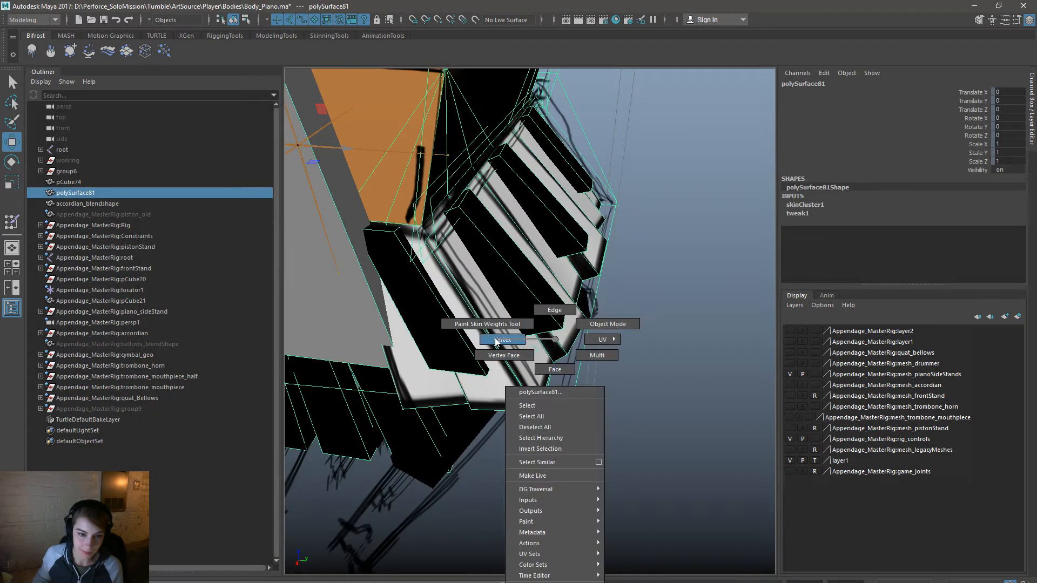
right_click_drag(496, 341, 539, 425)
left_click_drag(568, 447, 451, 396)
middle_click_drag(431, 384, 495, 444, "alt")
left_click_drag(353, 395, 343, 398)
mouse_move(517, 401)
left_mouse_down("alt")
mouse_move(628, 388)
mouse_move(514, 389)
left_mouse_up("alt")
left_click_drag(394, 313, 399, 308)
left_click_drag(346, 355, 344, 362)
left_click_drag(456, 376, 513, 377, "alt")
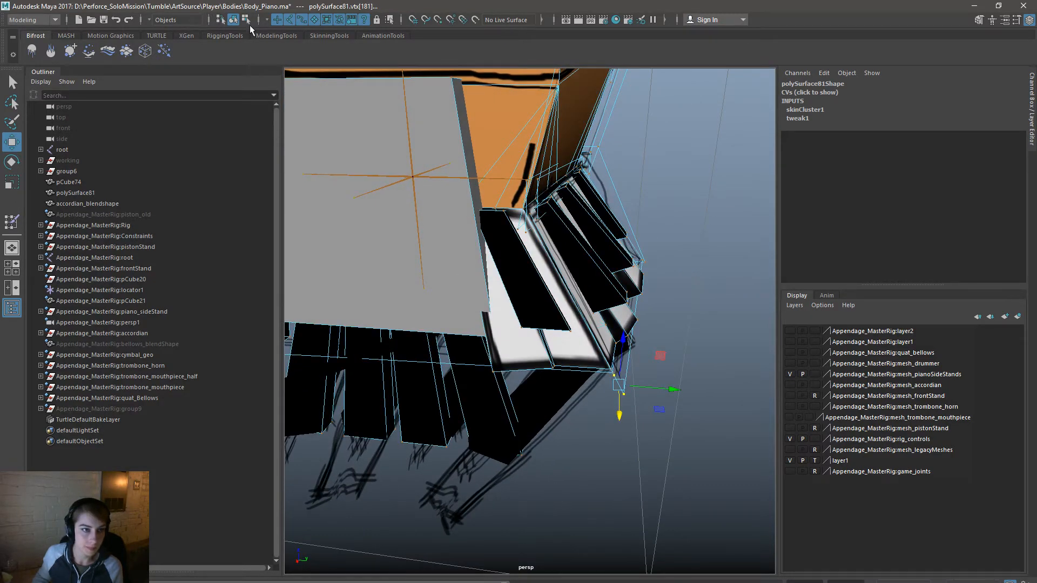
left_click(244, 20)
left_click(233, 20)
Step: Move the end face of the black key beside the back panel so that it meets the white keys
left_click(676, 297)
left_click_drag(676, 297, 625, 398, "alt")
scroll(519, 323, "up", 5)
scroll(520, 323, "up", 3)
left_click(556, 200)
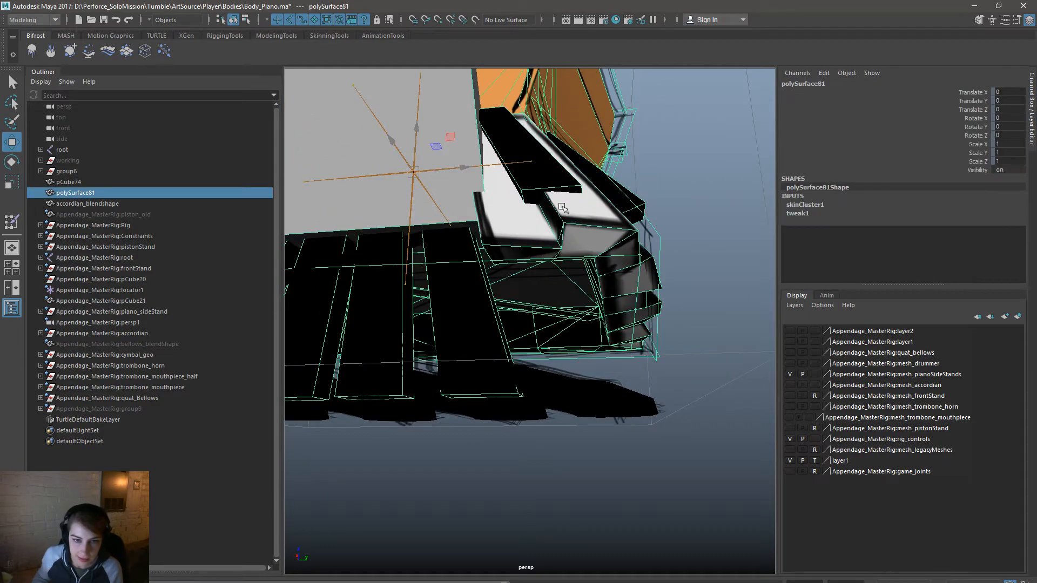
left_click_drag(555, 200, 579, 301, "alt")
right_click(528, 257)
right_click_drag(527, 257, 529, 287)
left_click(538, 290)
left_click_drag(538, 290, 542, 201, "alt")
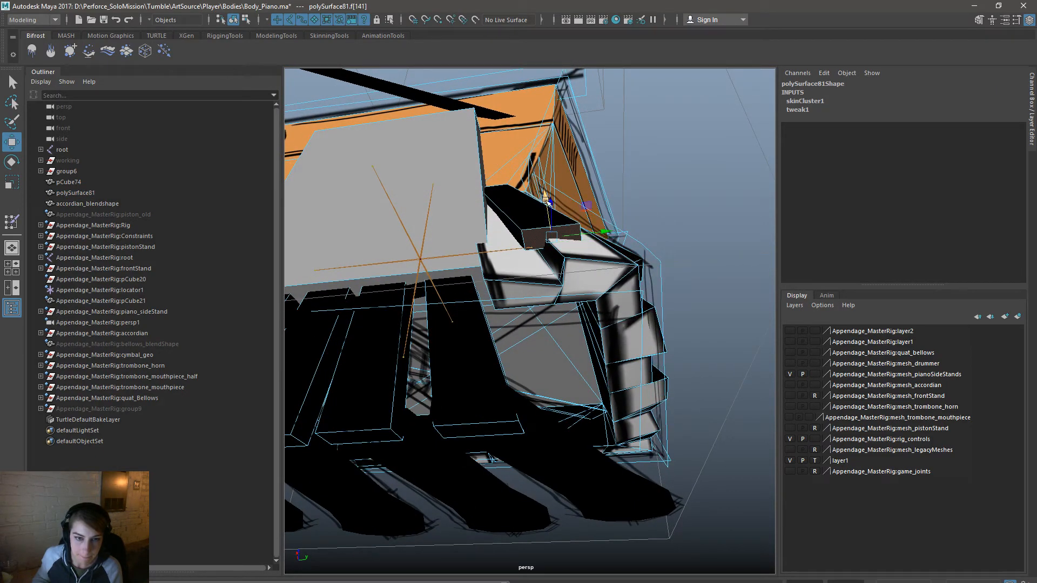
key("e")
key("w")
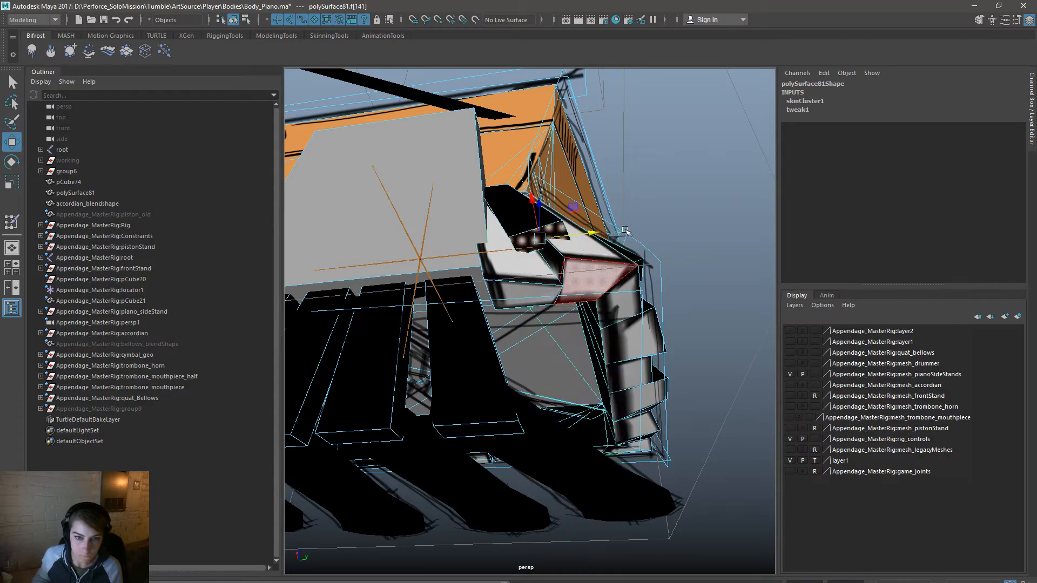
Step: Select the joints from root through g_socket6 together with the polySurface81 body mesh
left_click(693, 290)
left_click_drag(692, 289, 592, 355, "alt")
left_click_drag(507, 352, 589, 367, "alt")
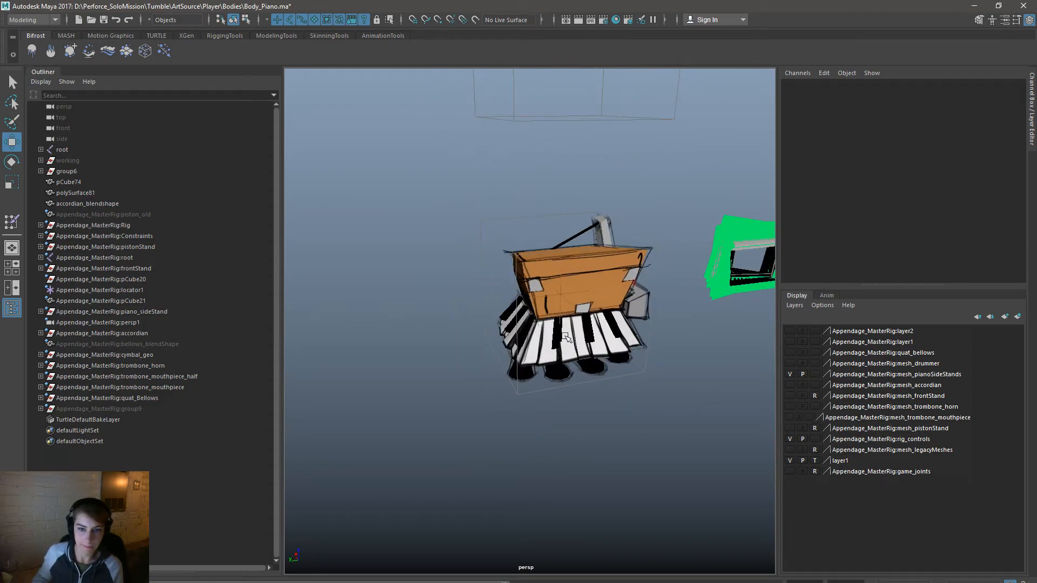
left_click(585, 298)
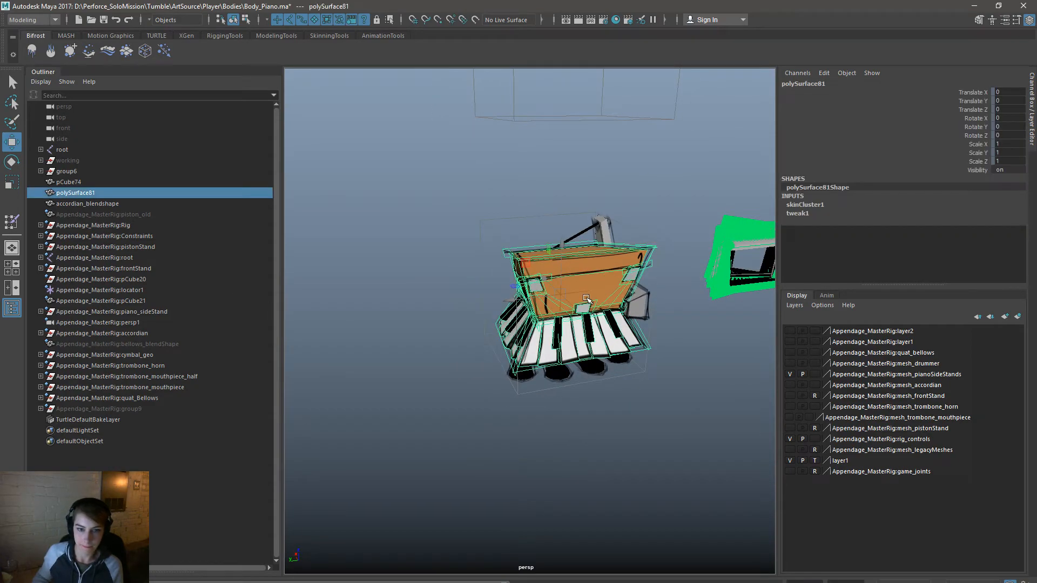
left_click(41, 151)
left_click(93, 149)
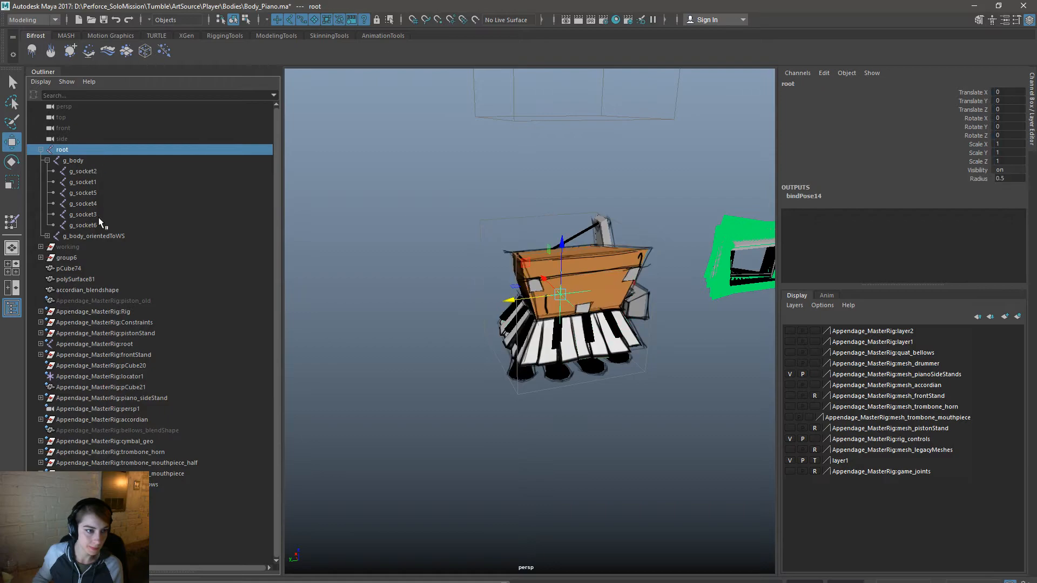
left_click(98, 224, "shift")
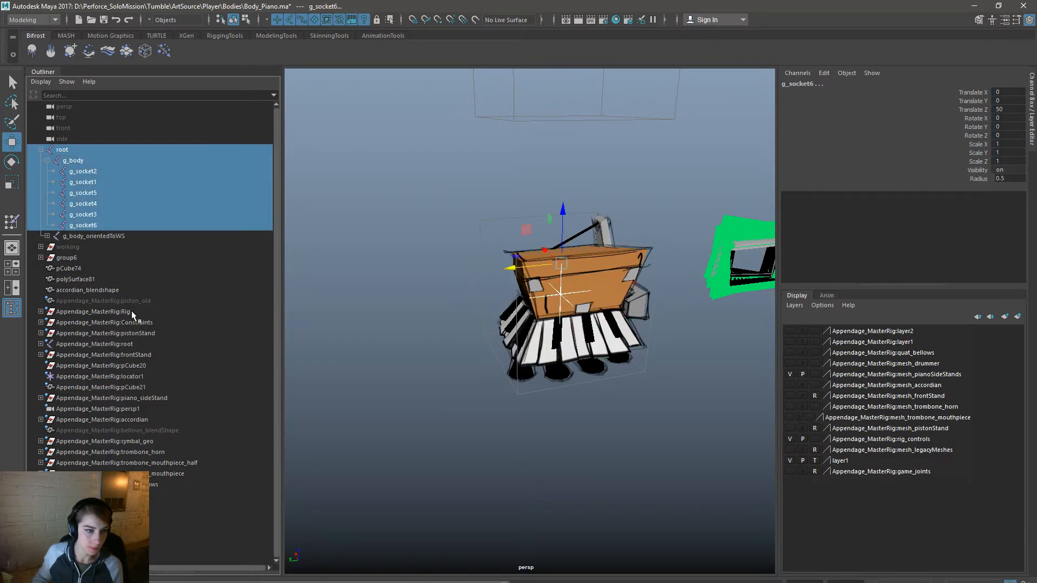
left_click(622, 267, "shift")
Step: Export the selection as FBX, replacing the existing Body_PianoBase.fbx in the Bodies folder
key("space")
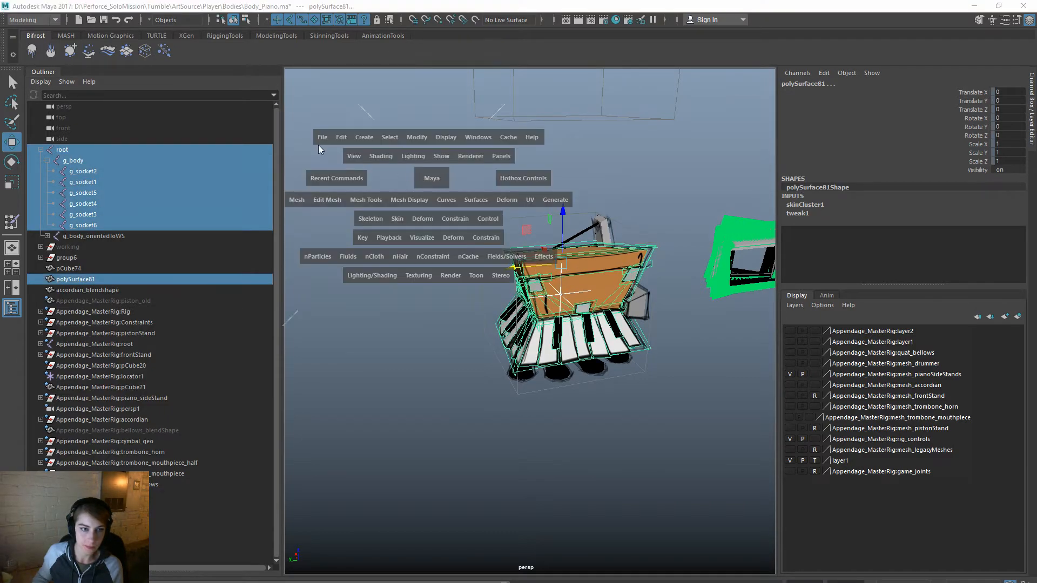
left_click(322, 137)
left_click(380, 281)
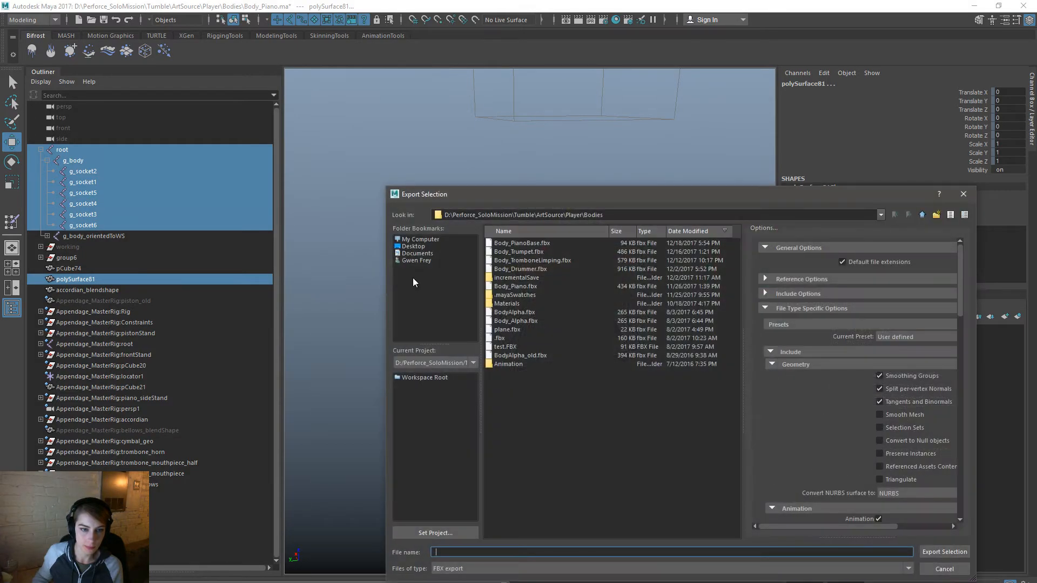
double_click(545, 243)
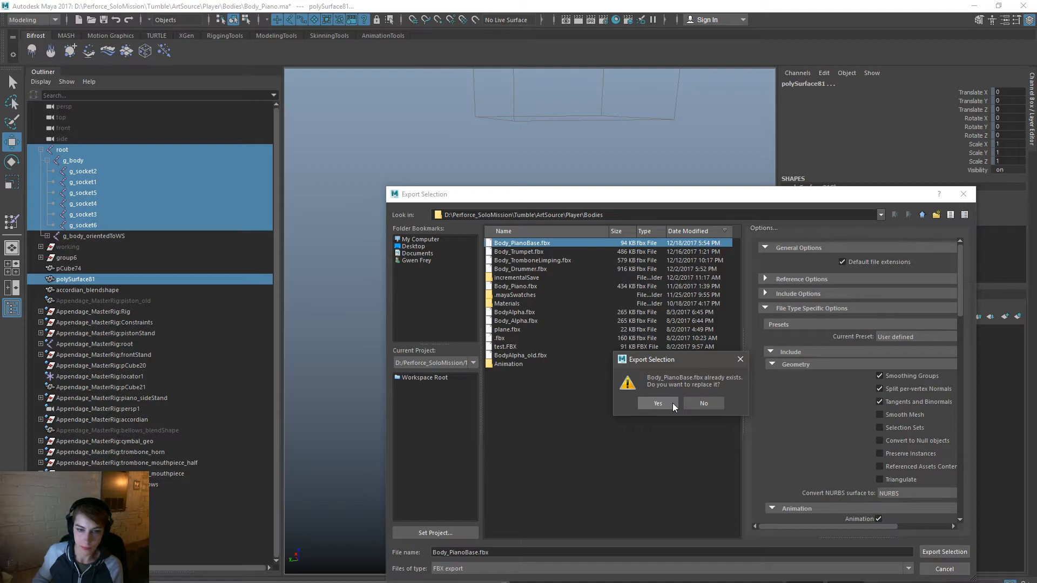
left_click(672, 403)
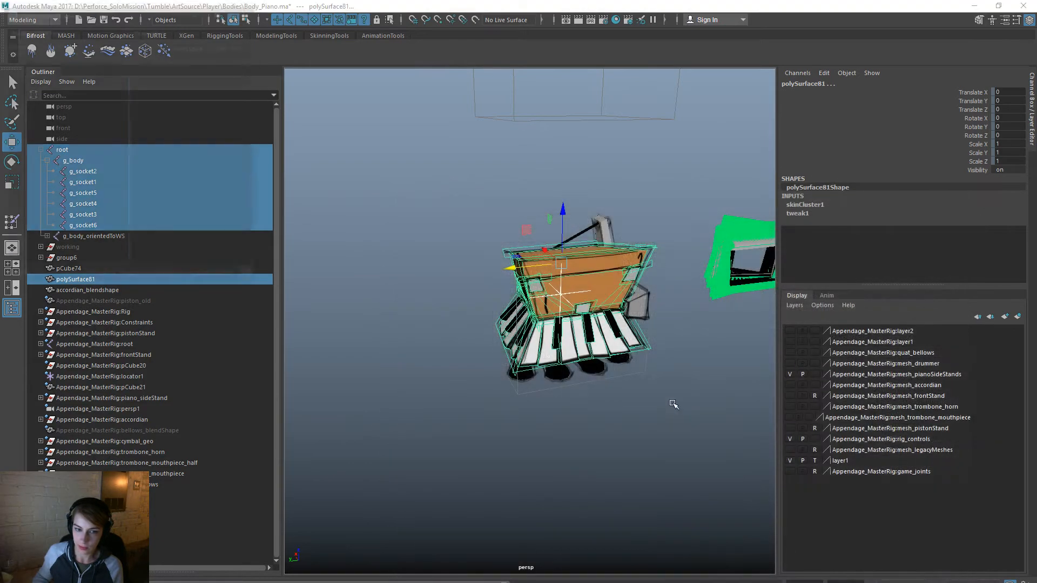
left_click(247, 11)
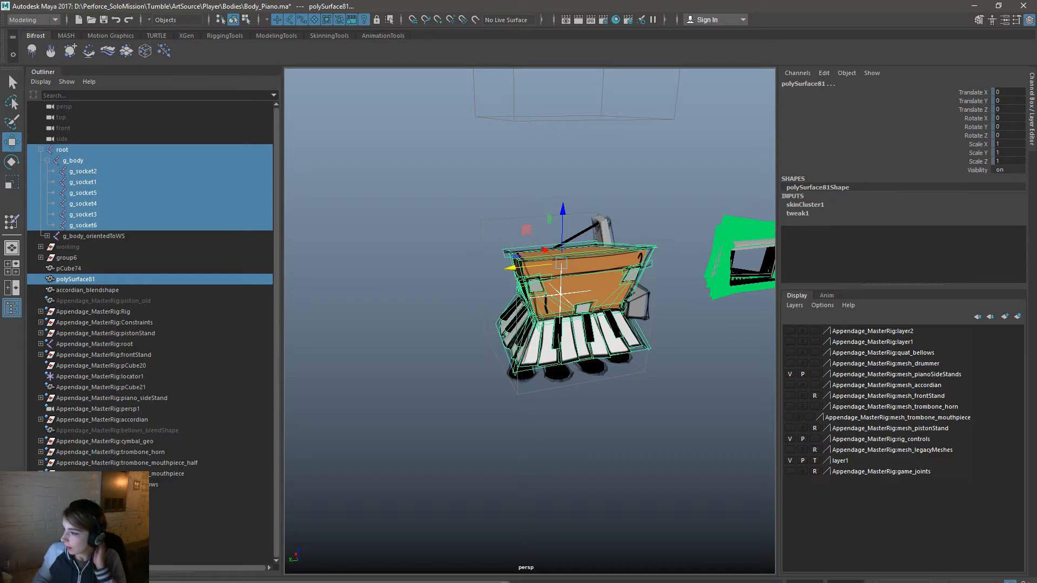
key("alt+Tab")
key("alt+Tab")
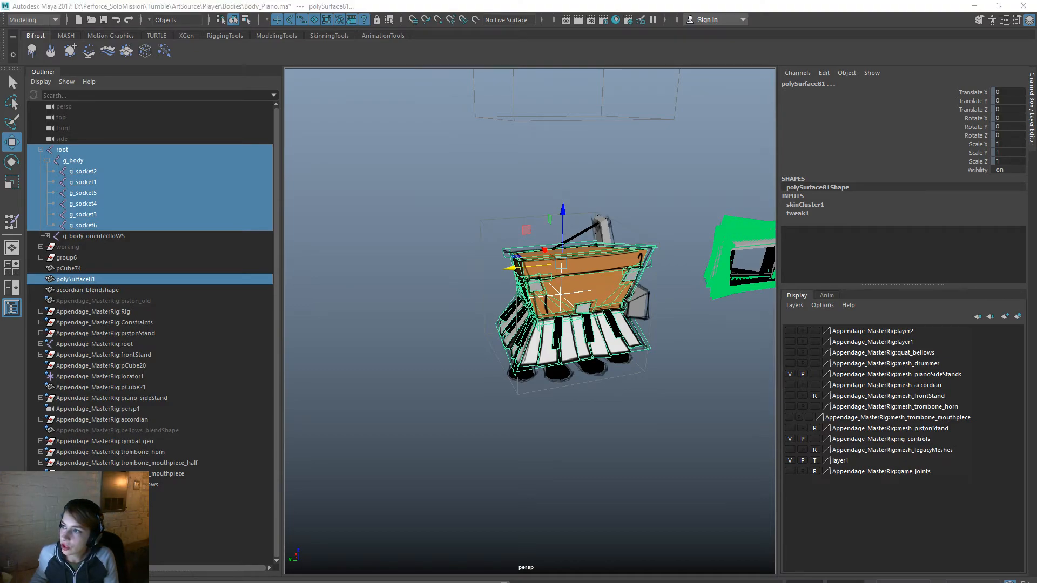
Step: Examine the piano's underside and the keys around its corner
left_click_drag(666, 437, 772, 438, "alt")
right_click_drag(486, 357, 576, 376, "alt")
left_click_drag(577, 375, 523, 430, "alt")
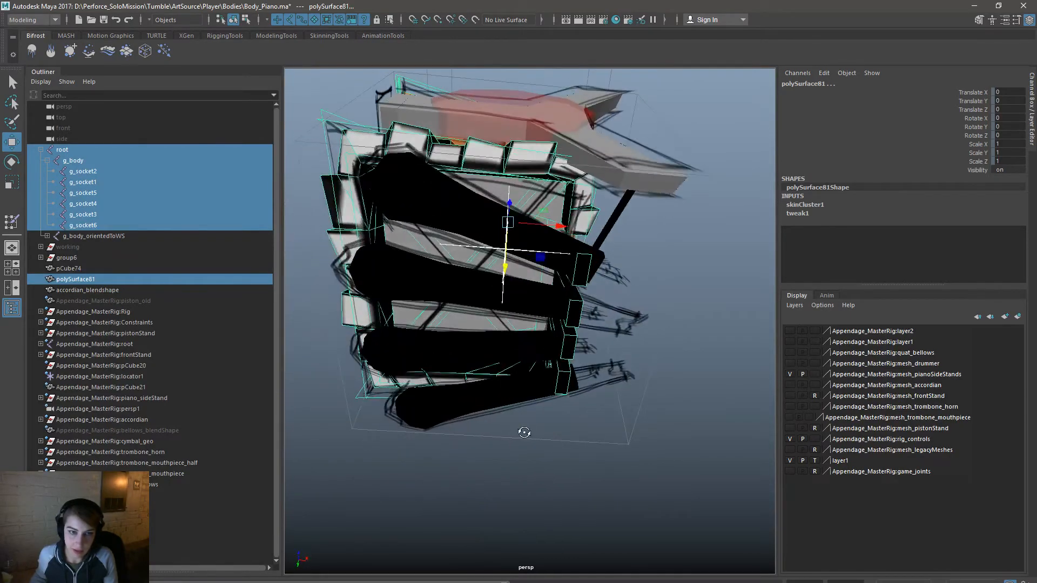
right_click_drag(523, 430, 563, 462, "alt")
left_click_drag(563, 462, 556, 423, "alt")
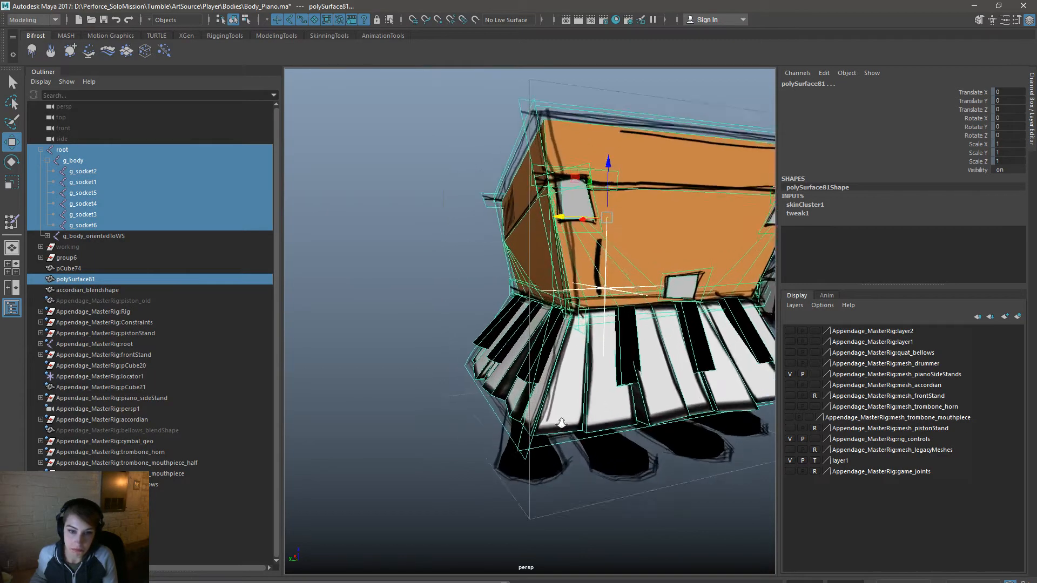
right_click_drag(555, 423, 601, 422, "alt")
left_click_drag(601, 422, 607, 346, "alt")
Step: Adjust the end face of the black key beside the piano's front corner, finishing in object mode with nothing selected
right_click_drag(606, 341, 607, 373)
left_click(672, 427)
left_click_drag(673, 426, 526, 382, "alt")
key("r")
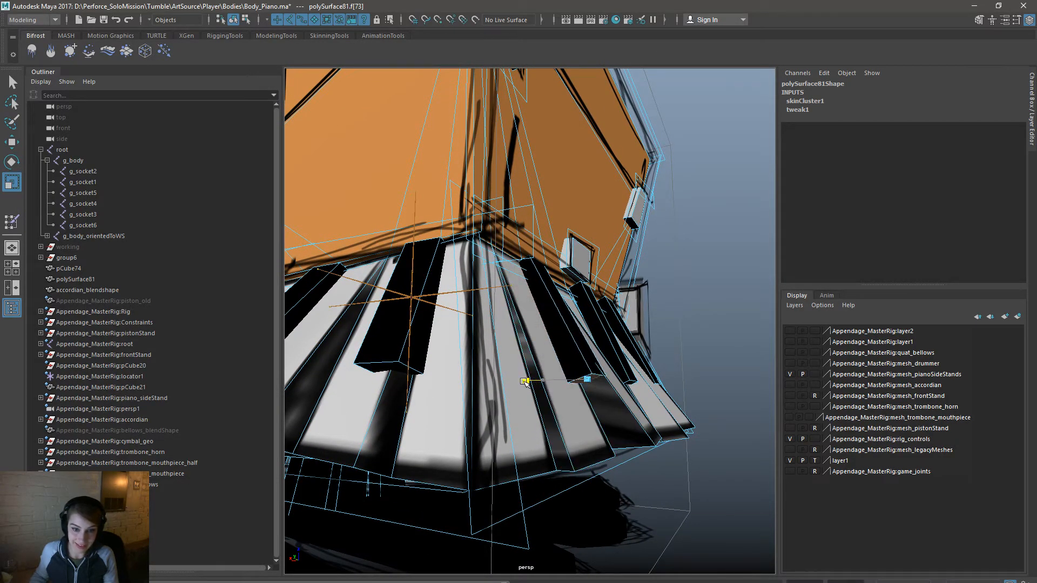
key("w")
left_click_drag(568, 413, 536, 444, "alt")
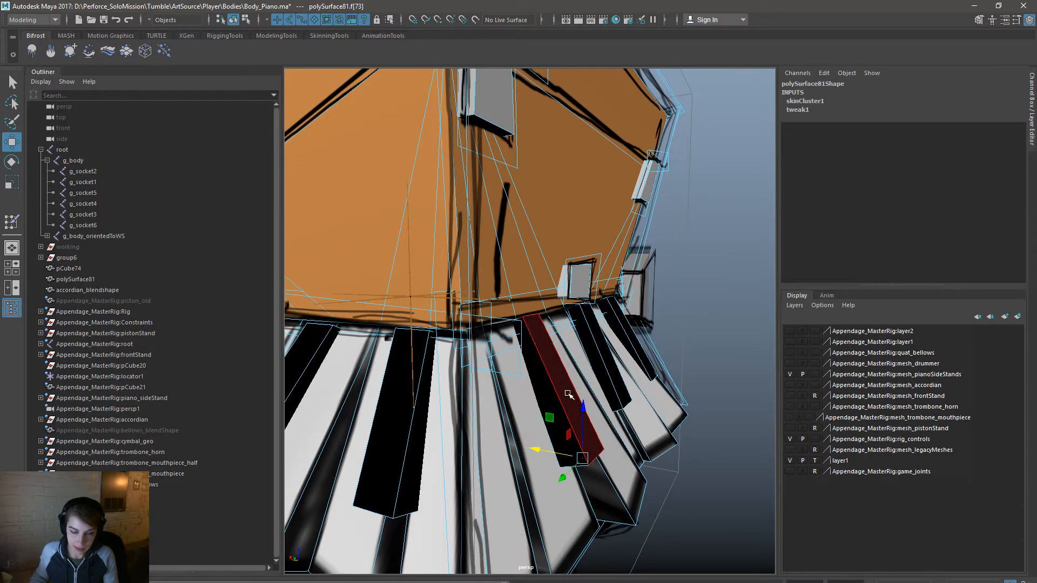
left_click_drag(569, 395, 577, 381, "alt")
key("r")
key("w")
right_click_drag(576, 325, 634, 308)
left_click(692, 303)
Step: Examine the whole piano from the front, side and corner to review the shape of its keys and outlines
right_click_drag(690, 397, 497, 421, "alt")
left_click_drag(497, 421, 504, 514, "alt")
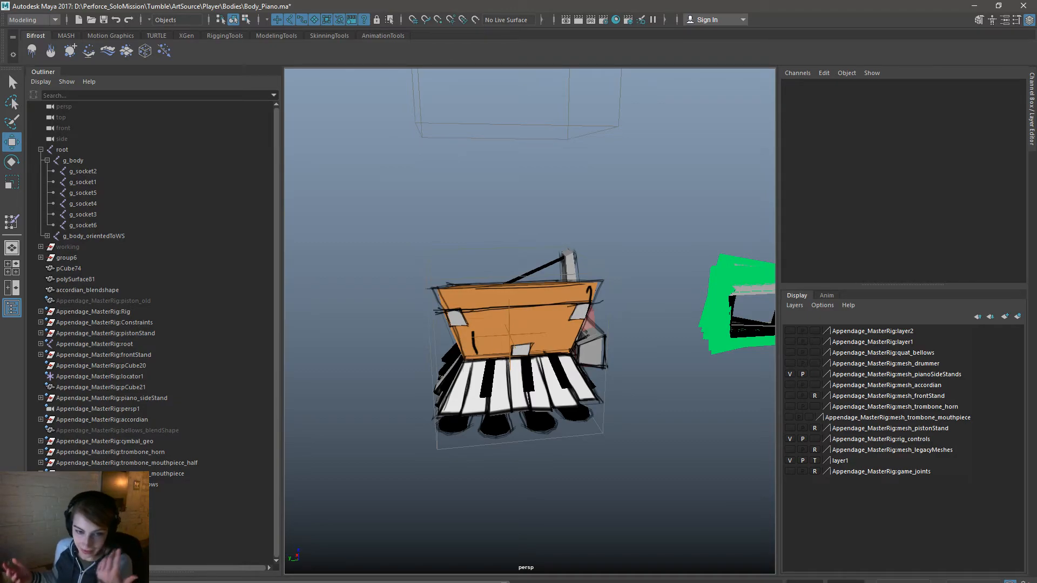
left_click_drag(417, 519, 543, 510, "alt")
left_click_drag(461, 536, 486, 536, "alt")
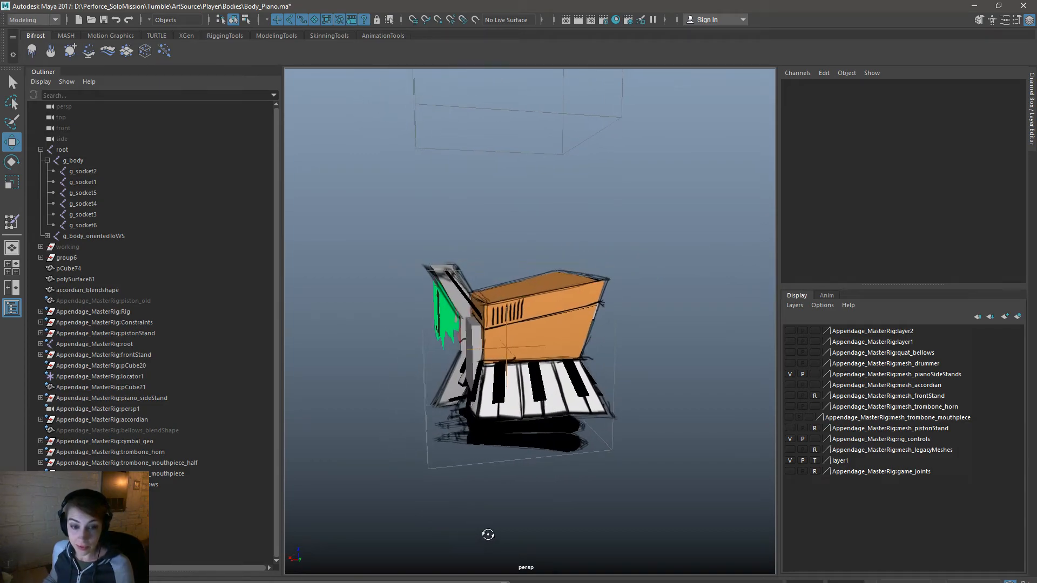
scroll(523, 493, "up", 5)
left_click(508, 504)
left_click_drag(508, 503, 547, 431, "alt")
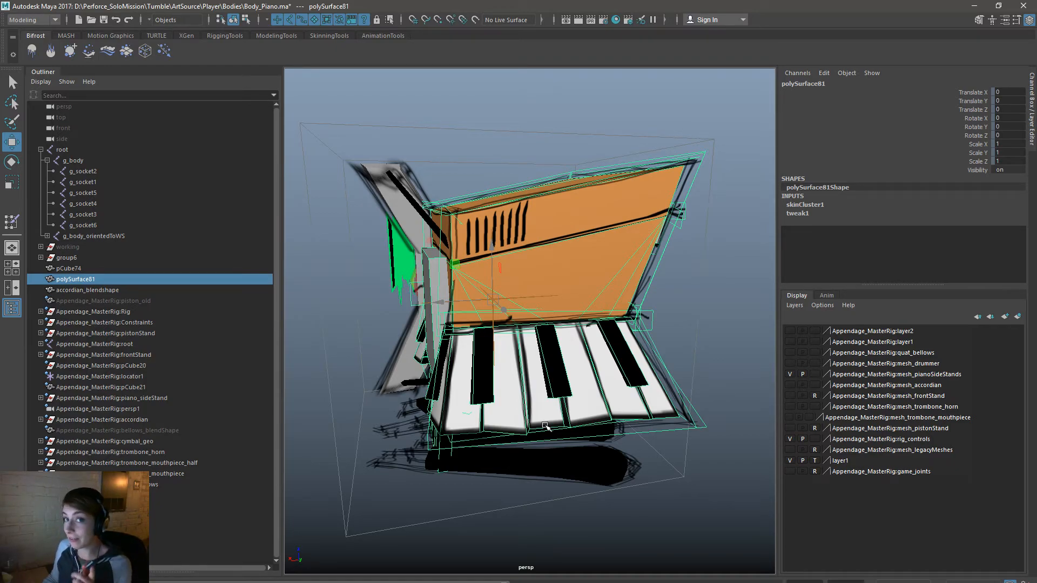
left_click_drag(627, 336, 594, 361, "alt")
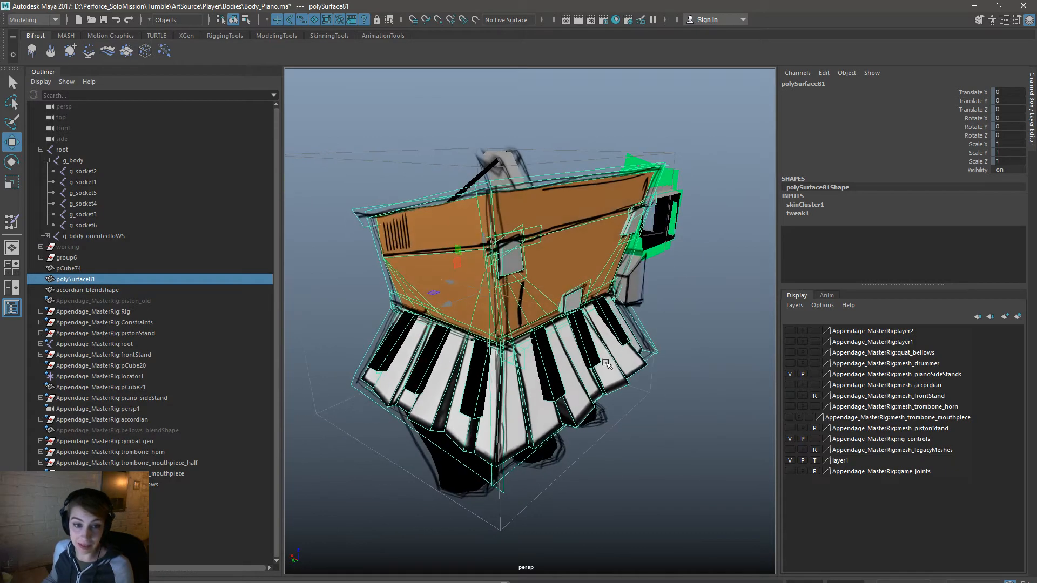
scroll(617, 364, "down", 3)
left_click(604, 454)
left_click_drag(605, 456, 621, 434, "alt")
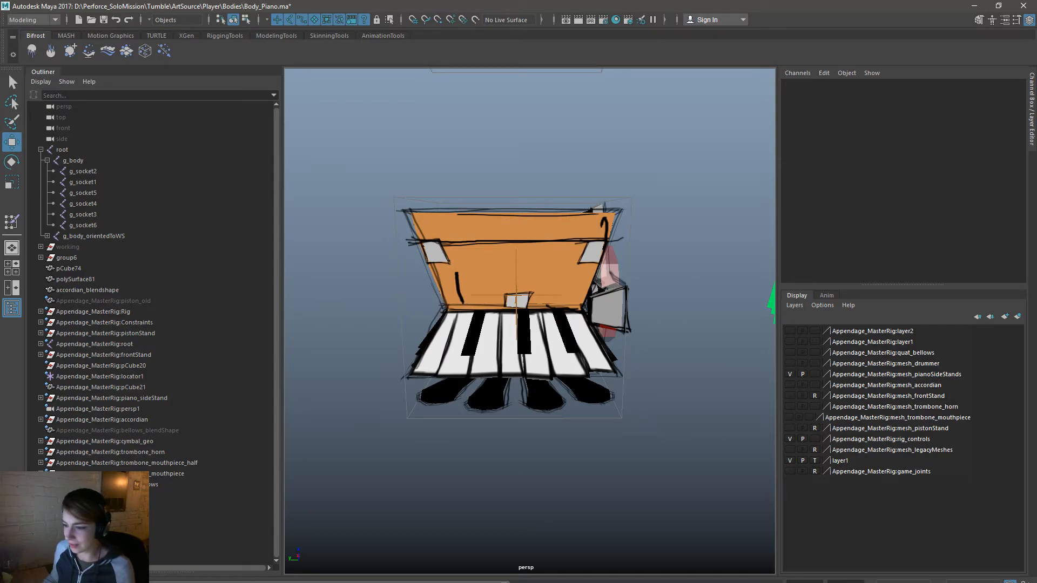
Step: Switch to the Unreal editor, save the Body_PianoBase skeletal mesh with a source control checkout, and open it for viewing
key("alt+Tab")
left_click_drag(621, 433, 680, 433, "alt")
right_click_drag(680, 434, 627, 422)
left_click(80, 5)
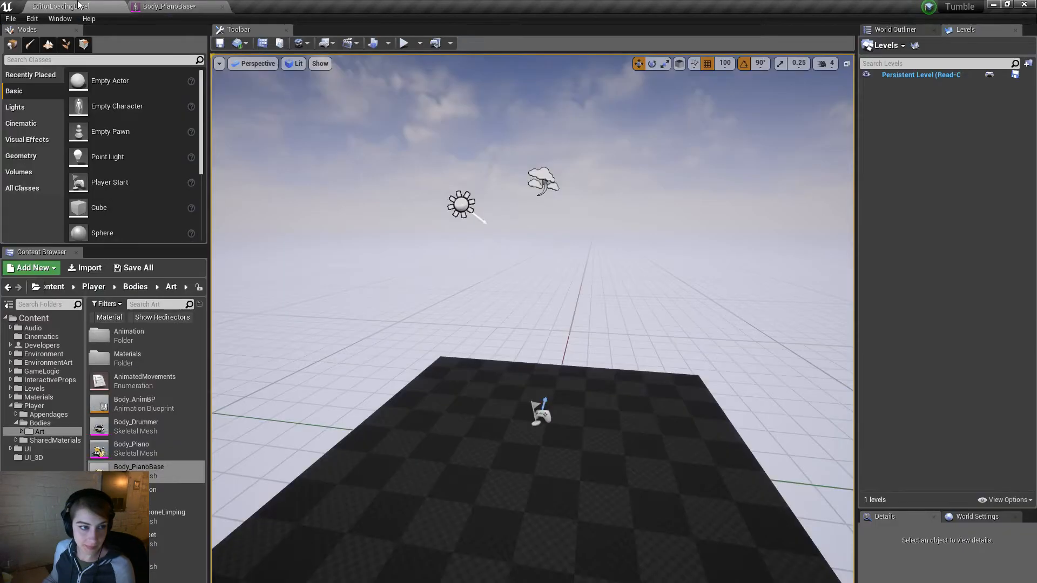
right_click(151, 468)
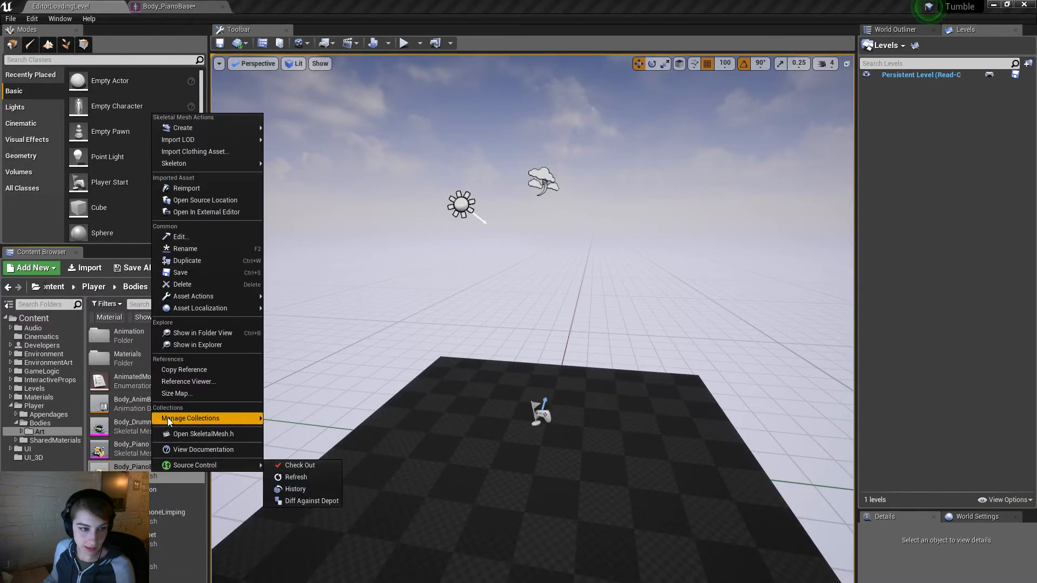
left_click(207, 270)
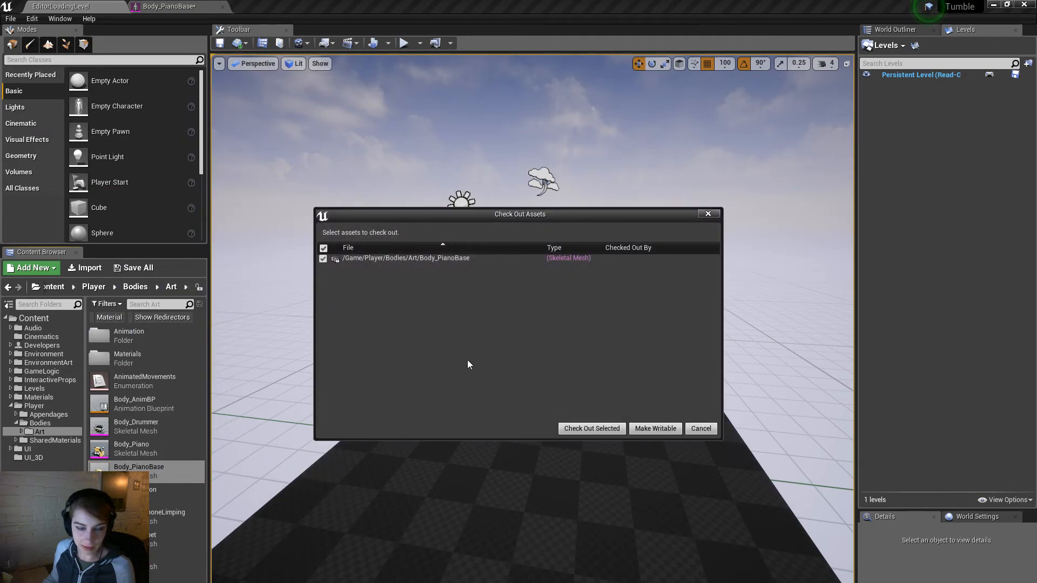
left_click(591, 429)
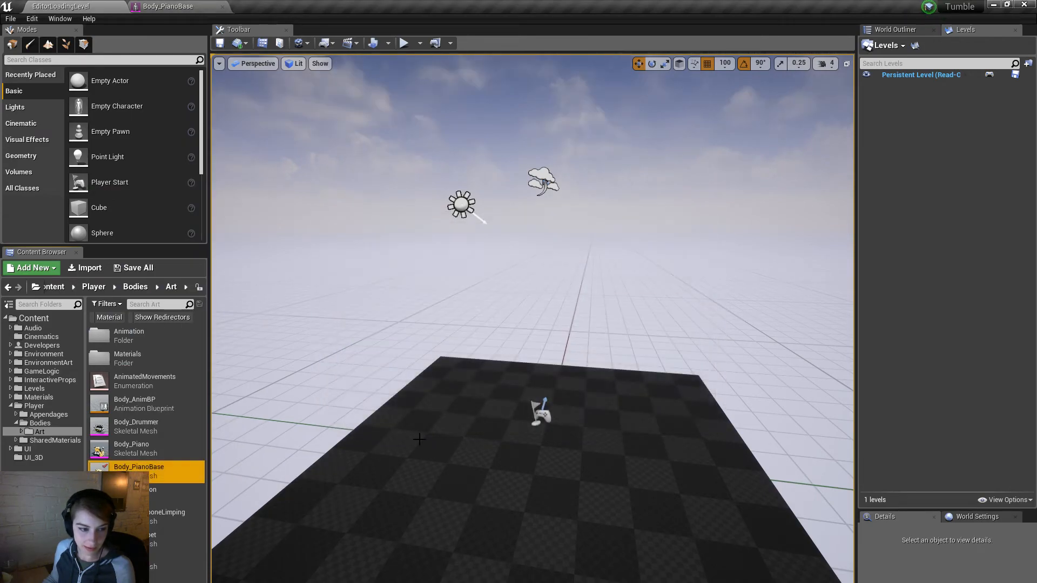
double_click(154, 477)
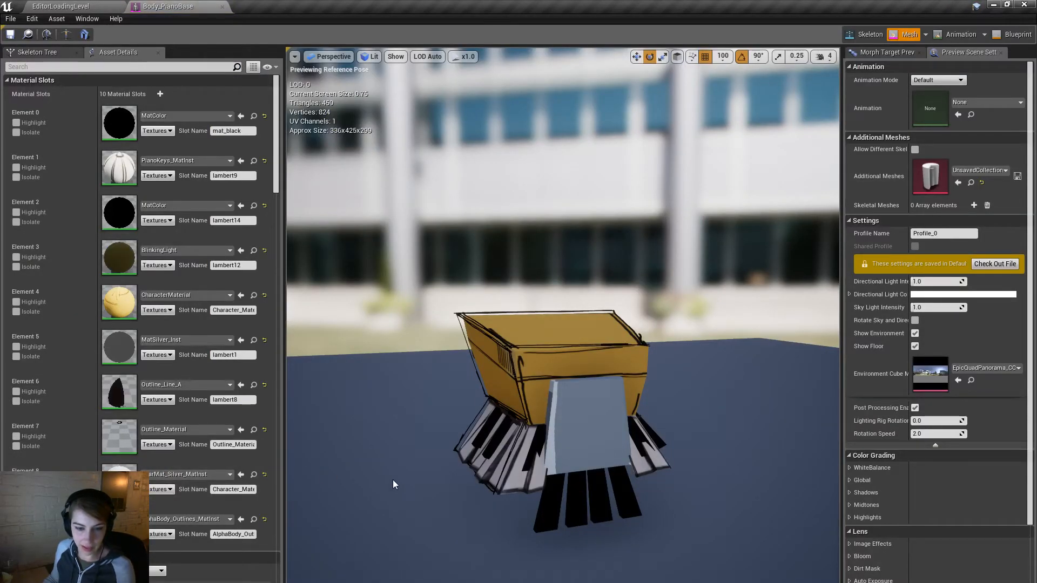
Step: Switch back to Maya and select the joints from root through g_socket6 together with the polySurface81 mesh
key("alt+Tab")
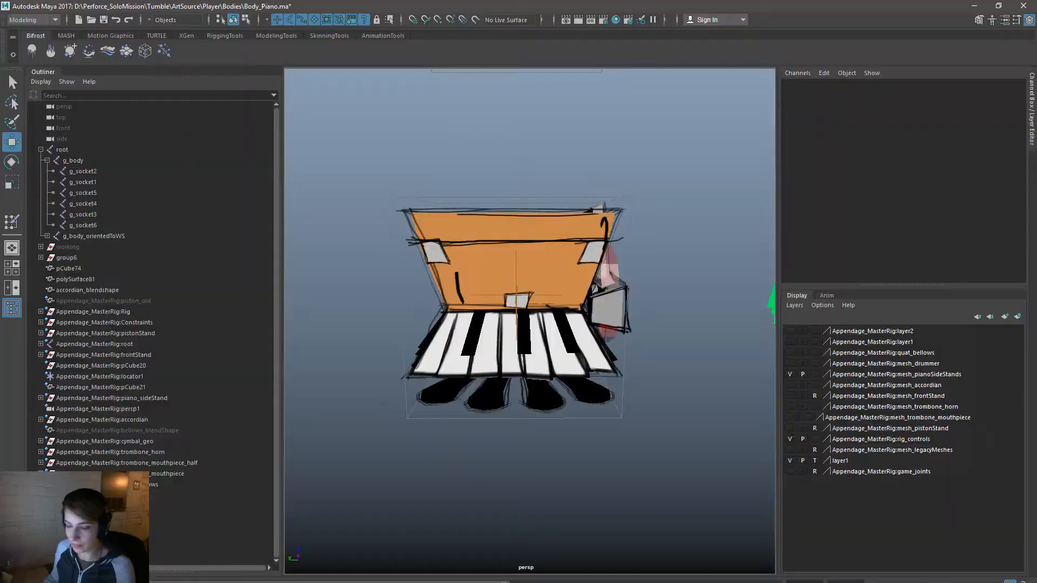
left_click_drag(608, 449, 548, 408, "alt")
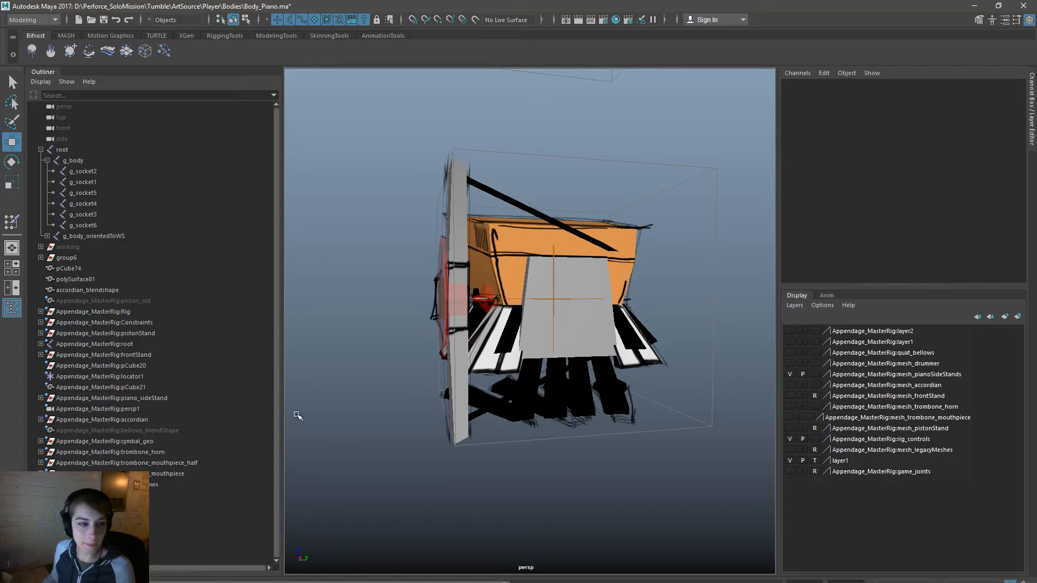
left_click(118, 151)
left_click(98, 223, "shift")
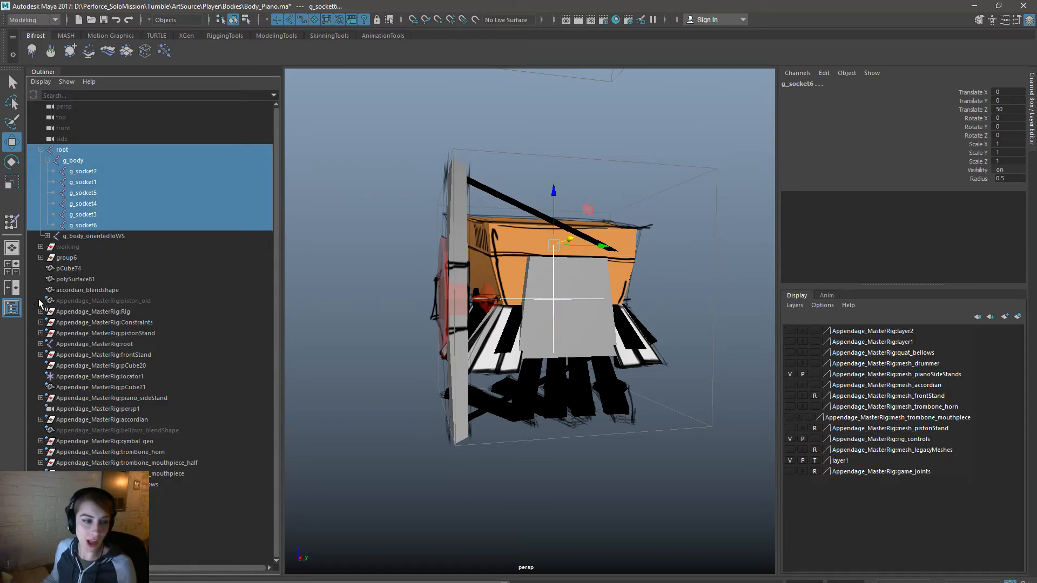
left_click(512, 270)
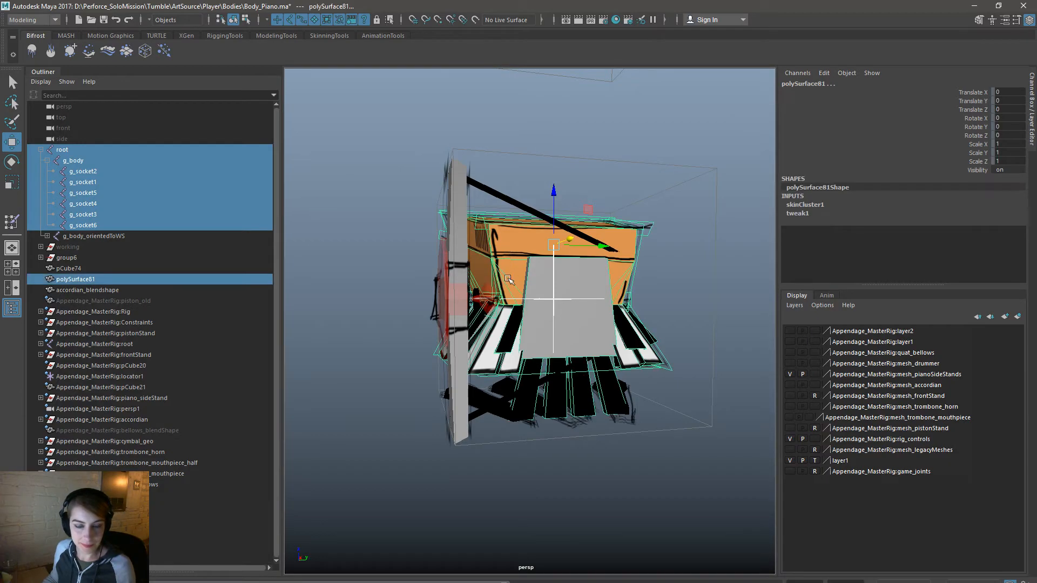
Step: Export the selected joints and mesh as FBX over Body_PianoBase.fbx in the Bodies folder, dismissing the export warnings
key("space")
left_click(393, 159)
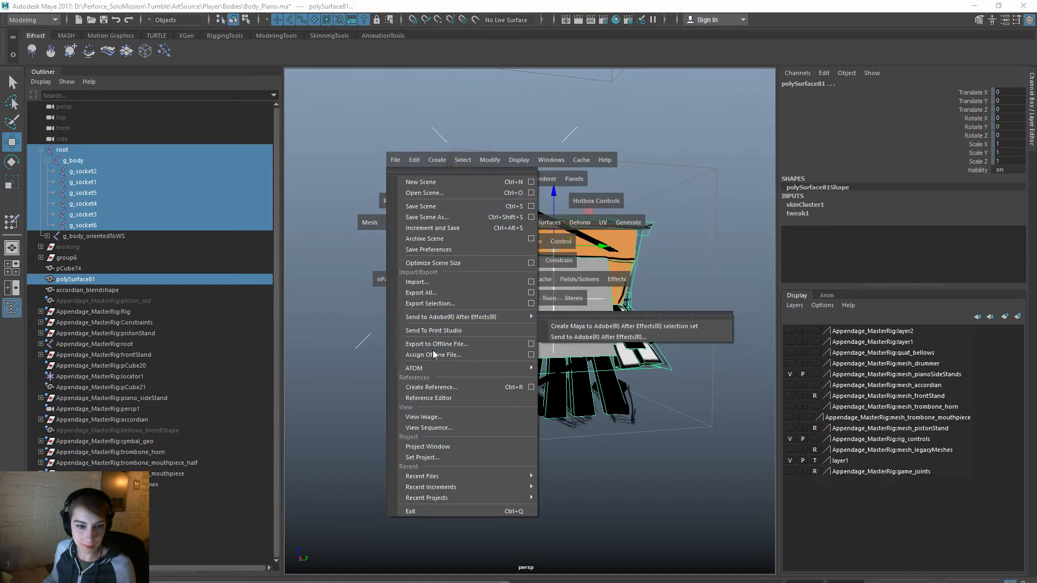
left_click(453, 298)
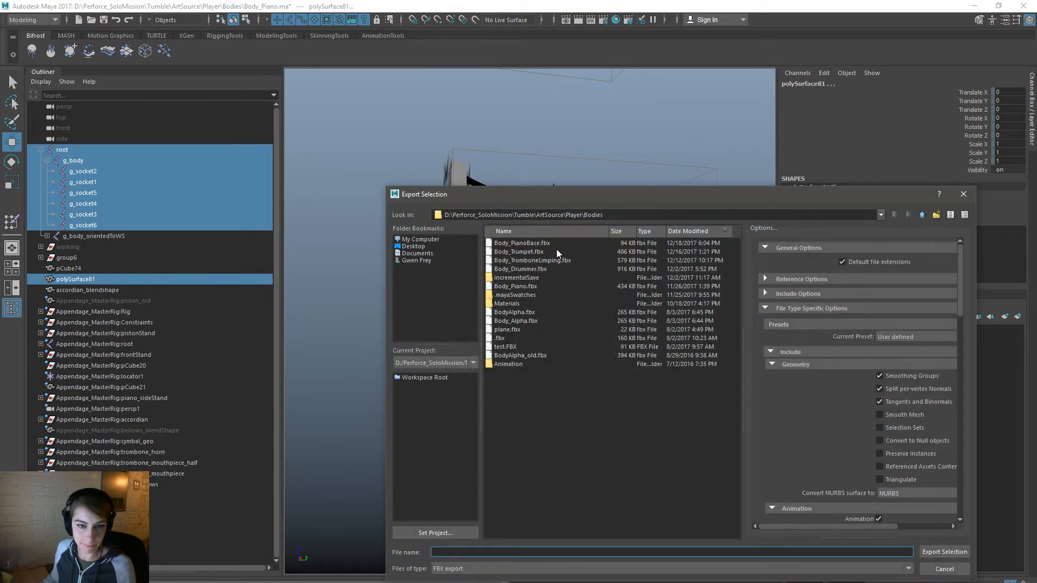
double_click(556, 243)
left_click(649, 407)
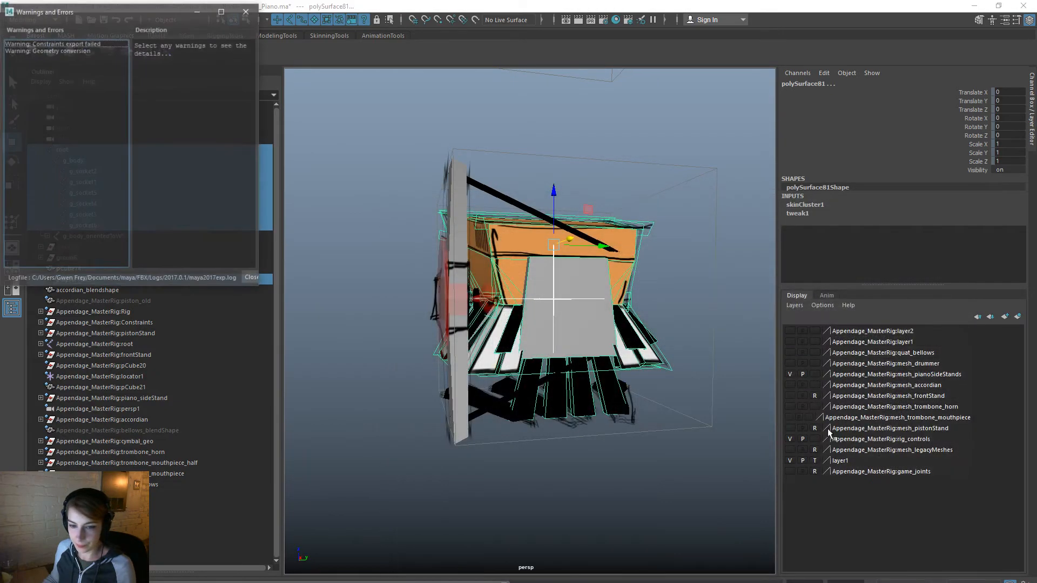
left_click(246, 10)
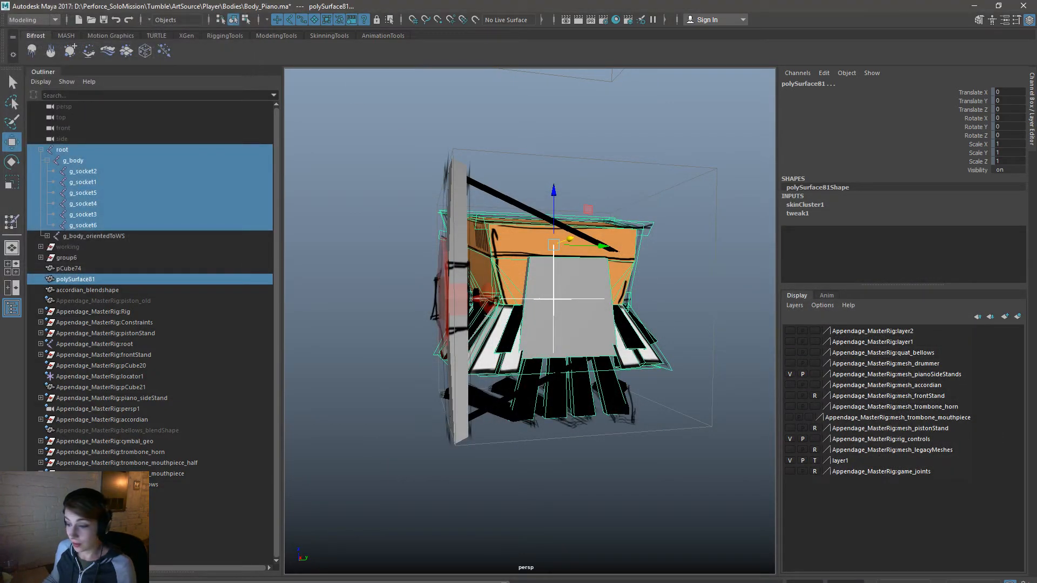
Step: Switch to the Unreal editor and reimport the Body_PianoBase skeletal mesh from the Bodies Art folder
key("alt+Tab")
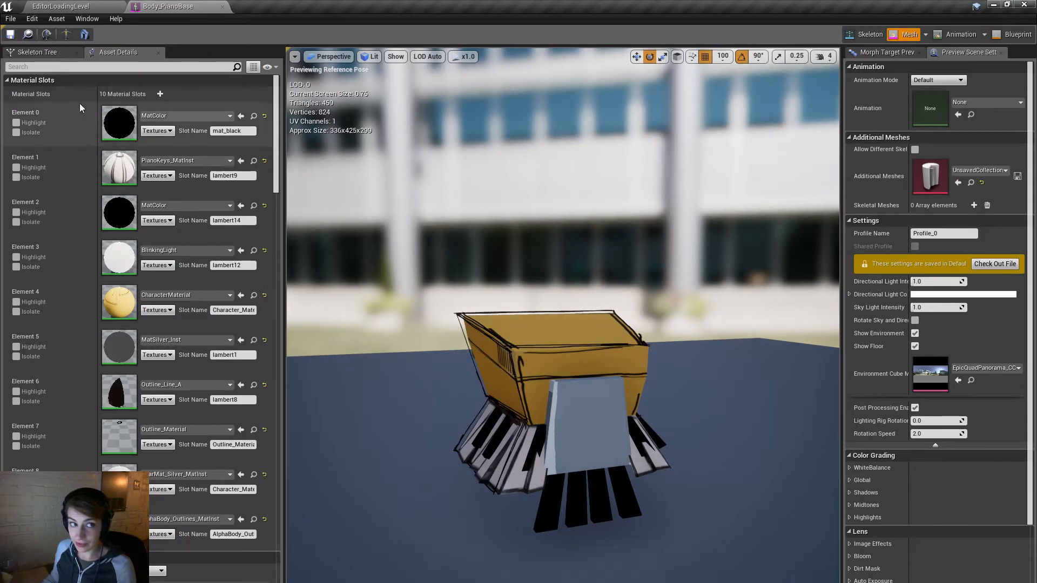
left_click(55, 6)
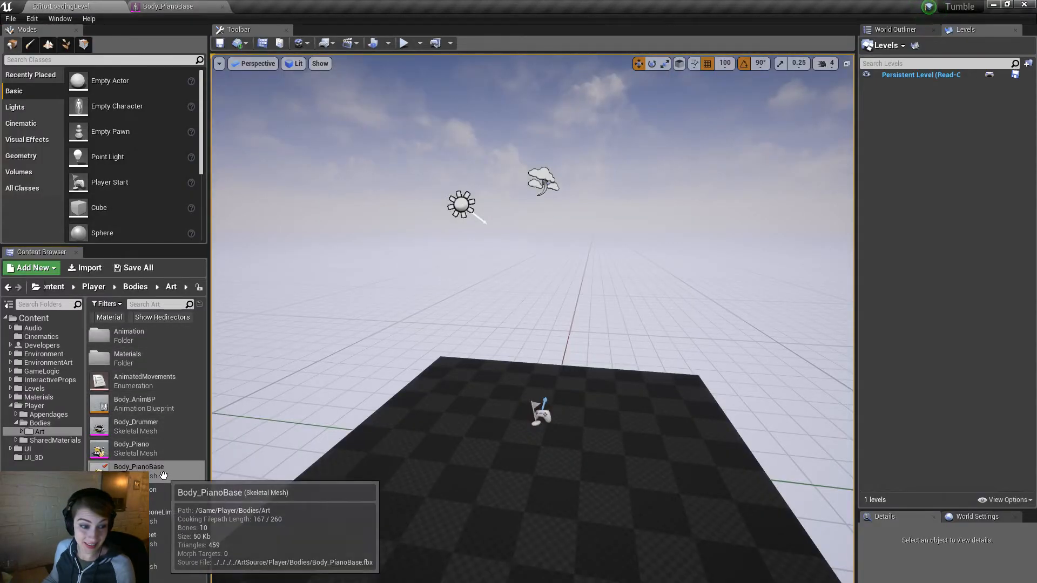
right_click(135, 470)
left_click(219, 196)
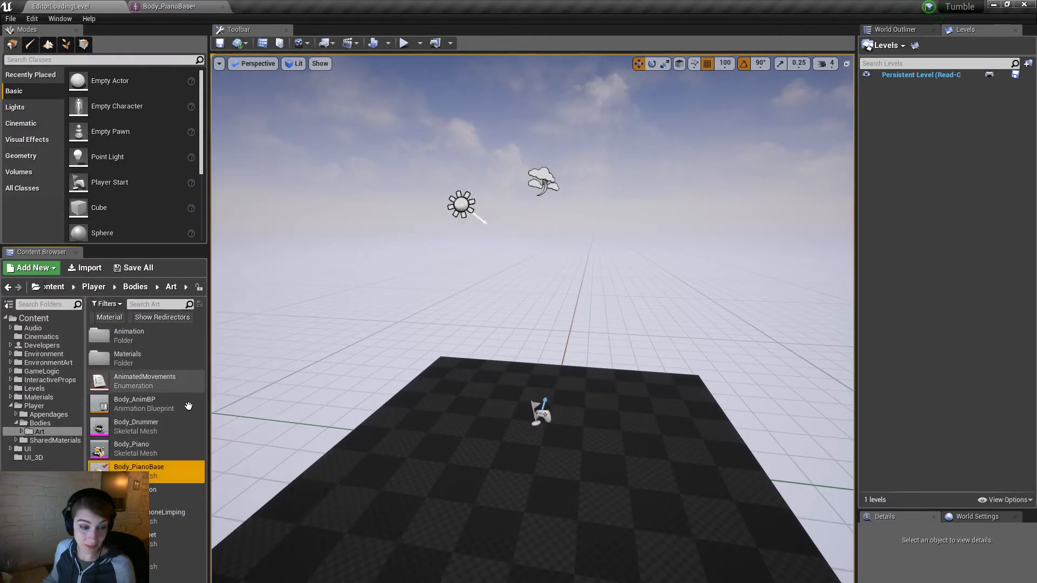
Step: Open the reimported Body_PianoBase mesh and examine the keys on both sides of its back panel
double_click(196, 472)
right_click_drag(505, 446, 216, 456)
key("d")
key("d")
key("w")
key("d")
right_click_drag(562, 410, 696, 413)
key("d")
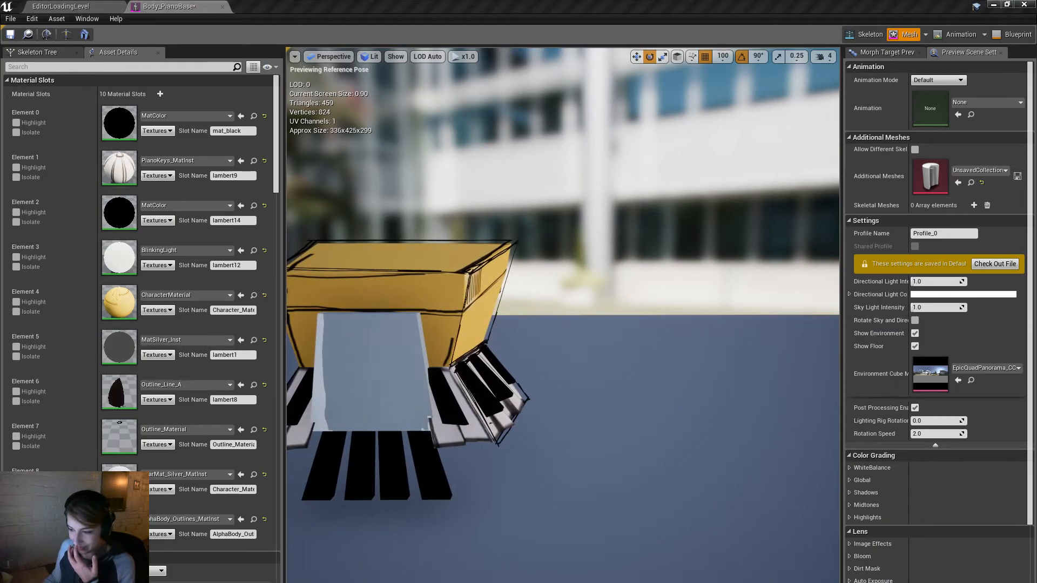
Step: Switch to Maya and lower the end edge of the black key beside the back panel toward the white keys
key("alt+Tab")
left_click(540, 488)
left_click_drag(667, 440, 605, 400, "alt")
scroll(605, 401, "up", 6)
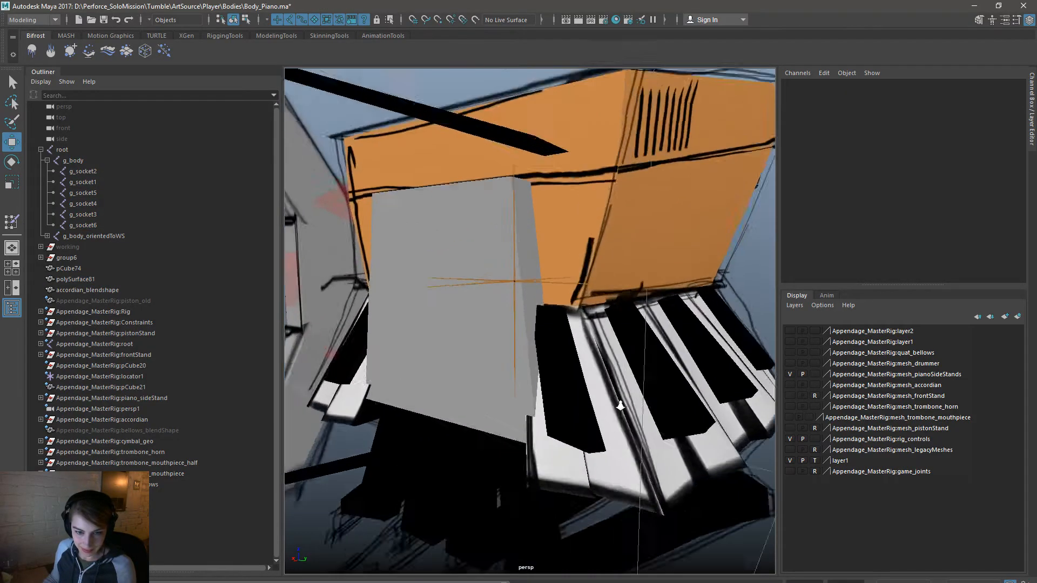
scroll(599, 410, "down", 3)
left_click(581, 402)
right_click_drag(581, 339, 573, 317)
left_click(620, 483)
left_click_drag(620, 475, 626, 380, "alt")
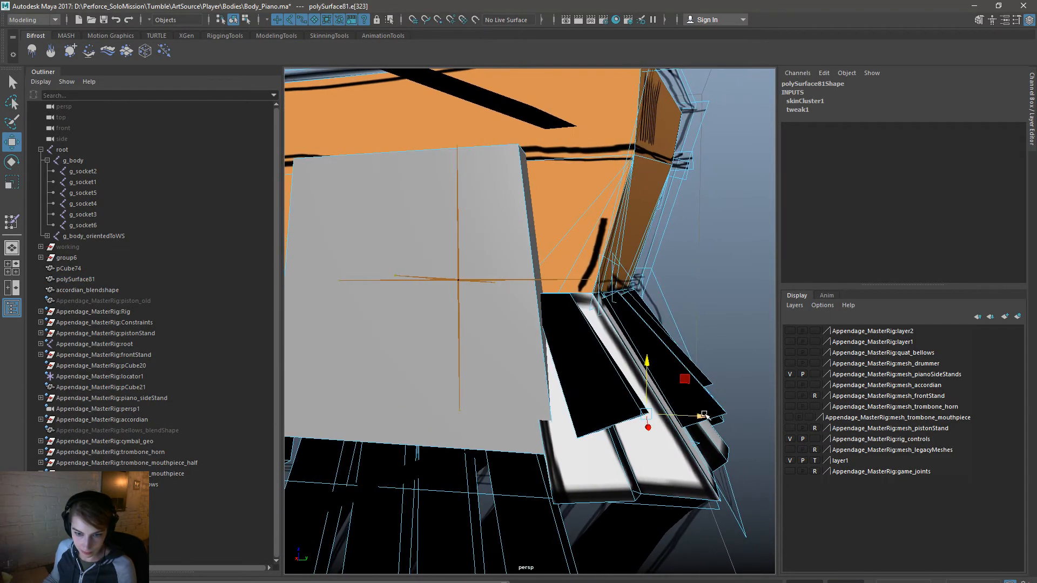
left_click_drag(632, 370, 605, 378, "alt")
left_click(579, 318)
left_click_drag(579, 276, 581, 292)
left_click_drag(621, 331, 604, 368)
Step: Move the side face of the first black key on the piano's front slightly outward toward the corner
right_click_drag(611, 338, 610, 373)
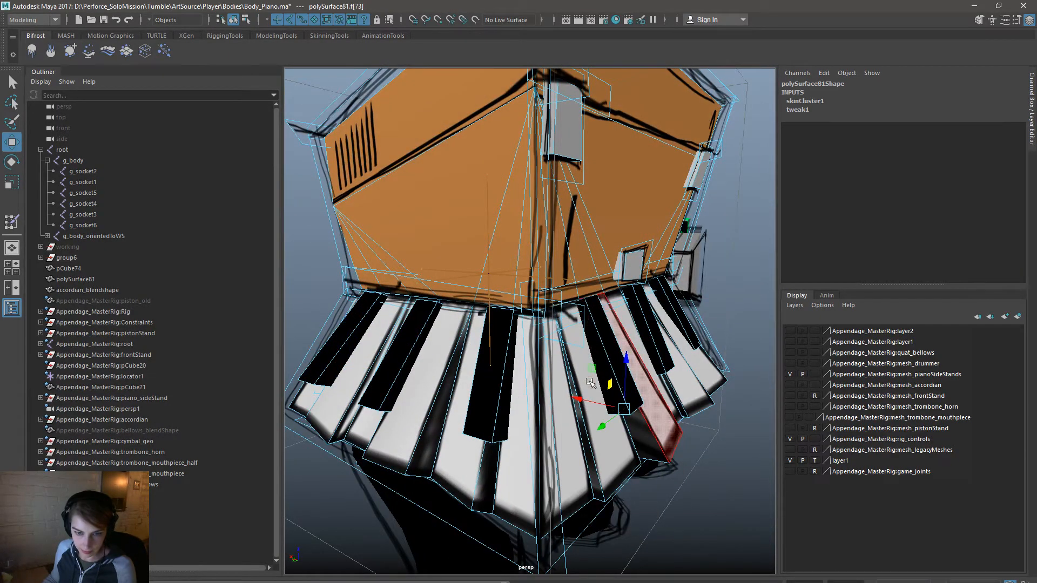
left_click(602, 359)
left_click_drag(683, 375, 597, 380, "alt")
left_click_drag(448, 368, 438, 370)
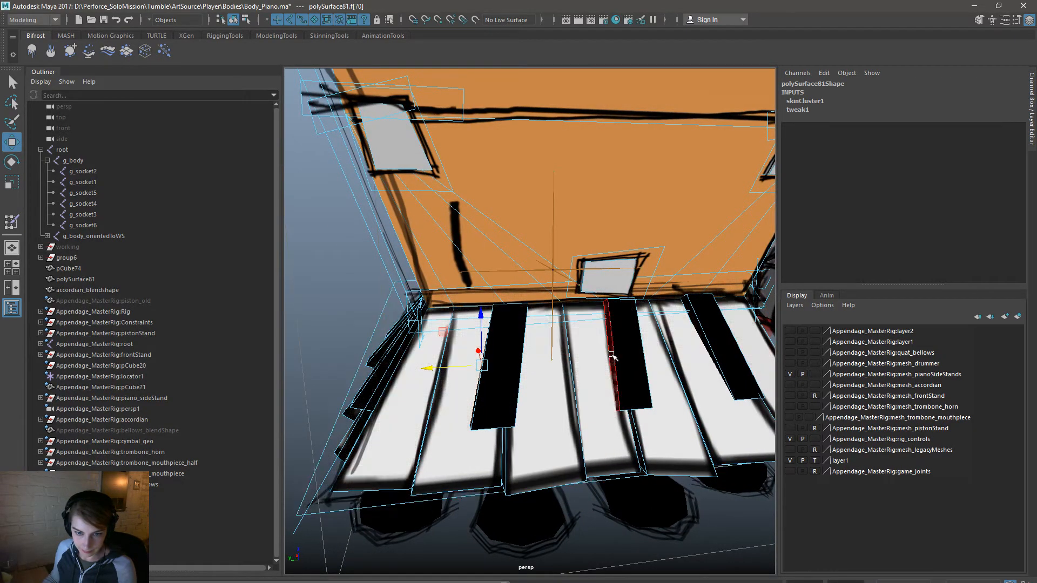
Step: Adjust the end face of the third black key along the piano's front relative to the white keys
left_click_drag(638, 398, 702, 320, "alt")
left_click(636, 331)
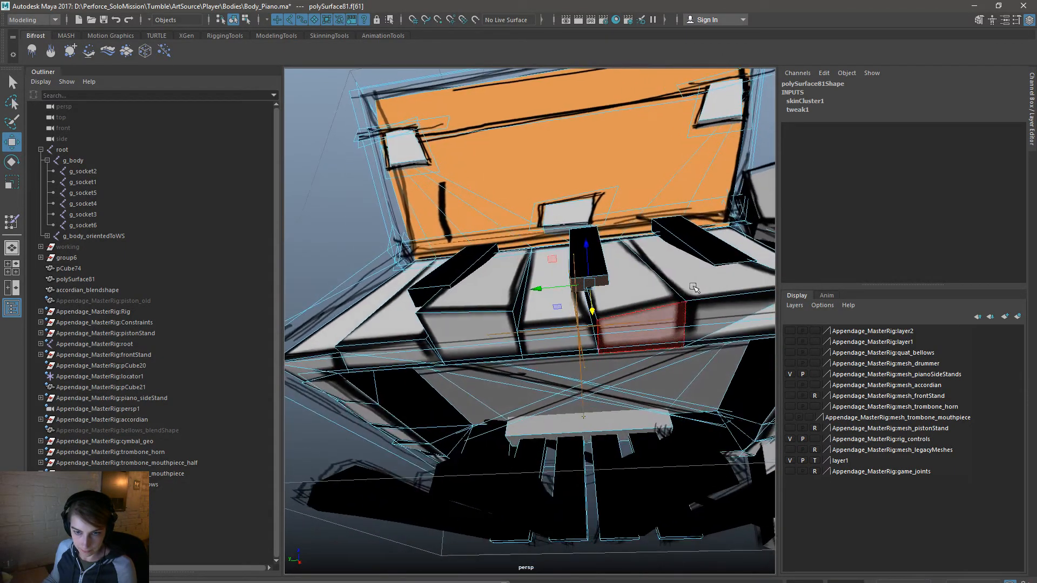
left_click(745, 265)
left_click_drag(725, 303, 726, 297)
Step: Return to object mode and examine the front keys of the body mesh from several angles
left_click_drag(671, 267, 668, 324, "alt")
left_click_drag(704, 418, 572, 342, "alt")
left_click(652, 392)
left_click(707, 404)
right_click_drag(562, 340, 617, 324)
left_click(688, 470)
left_click_drag(688, 470, 618, 415, "alt")
left_click(513, 360)
mouse_move(571, 460)
left_mouse_down("alt")
mouse_move(591, 422)
mouse_move(597, 452)
mouse_move(435, 423)
mouse_move(656, 449)
mouse_move(601, 396)
mouse_move(620, 405)
left_mouse_up("alt")
scroll(656, 449, "down", 5)
scroll(621, 405, "up", 5)
Step: Examine the second black key on the piano's front and the faces where the keys meet the orange body
right_click_drag(602, 340, 603, 369)
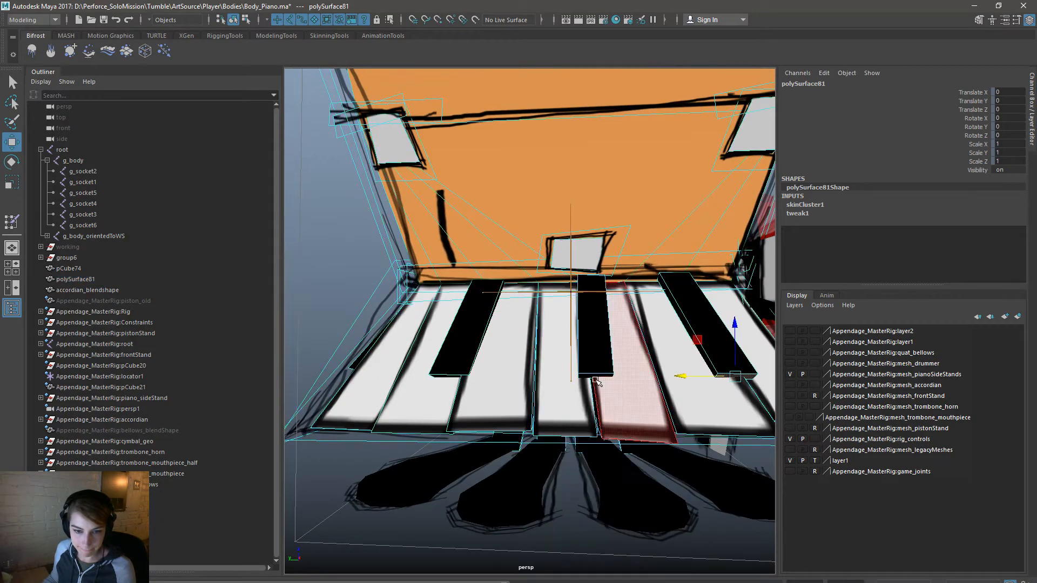
left_click(595, 374)
left_click_drag(604, 404, 657, 321, "alt")
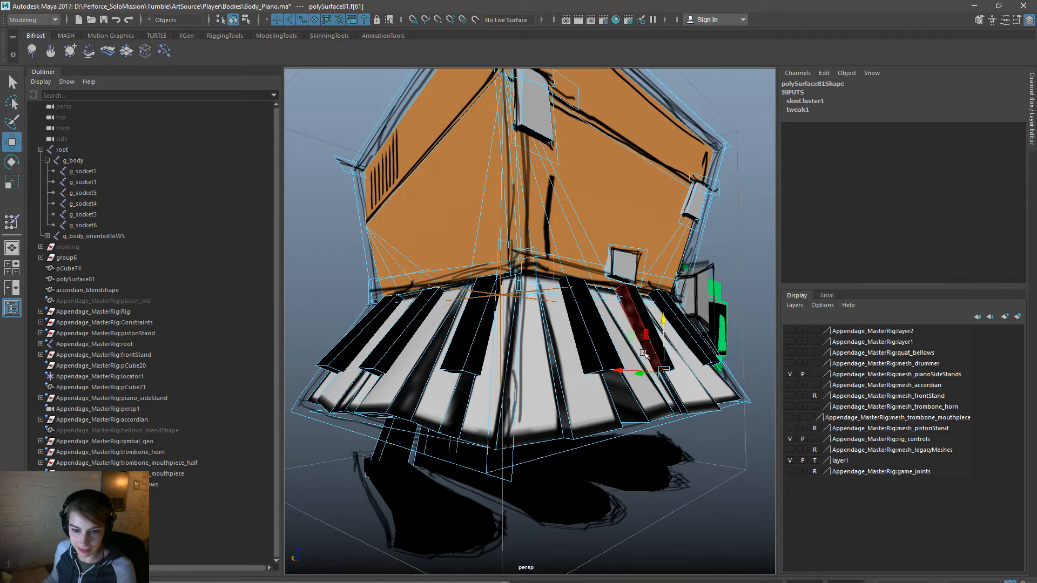
left_click_drag(631, 295, 616, 327, "alt")
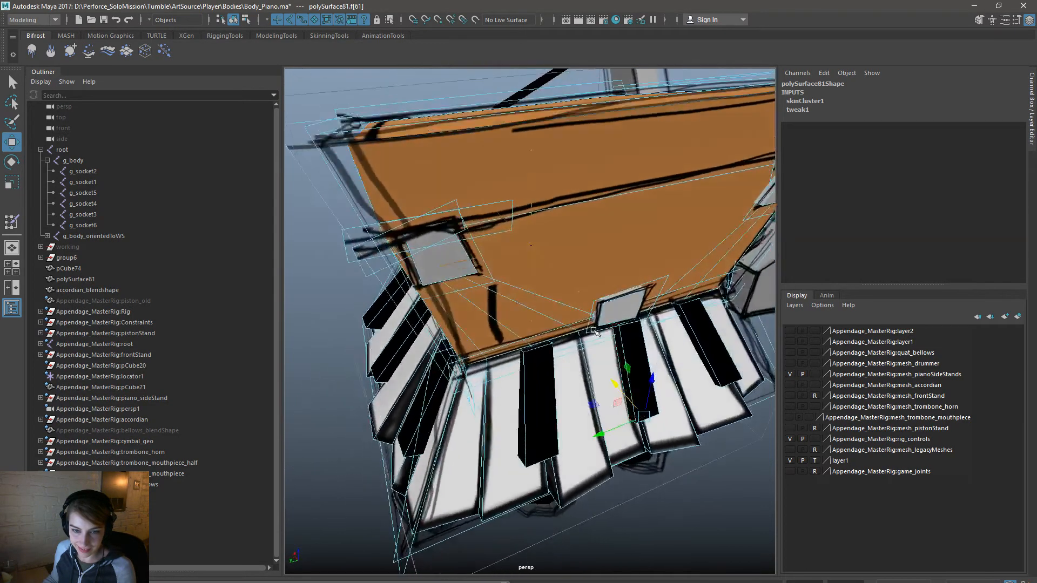
right_click_drag(615, 327, 675, 326, "alt")
left_click_drag(675, 326, 511, 372, "alt")
right_click_drag(510, 371, 536, 405, "alt")
left_click_drag(536, 405, 521, 412, "alt")
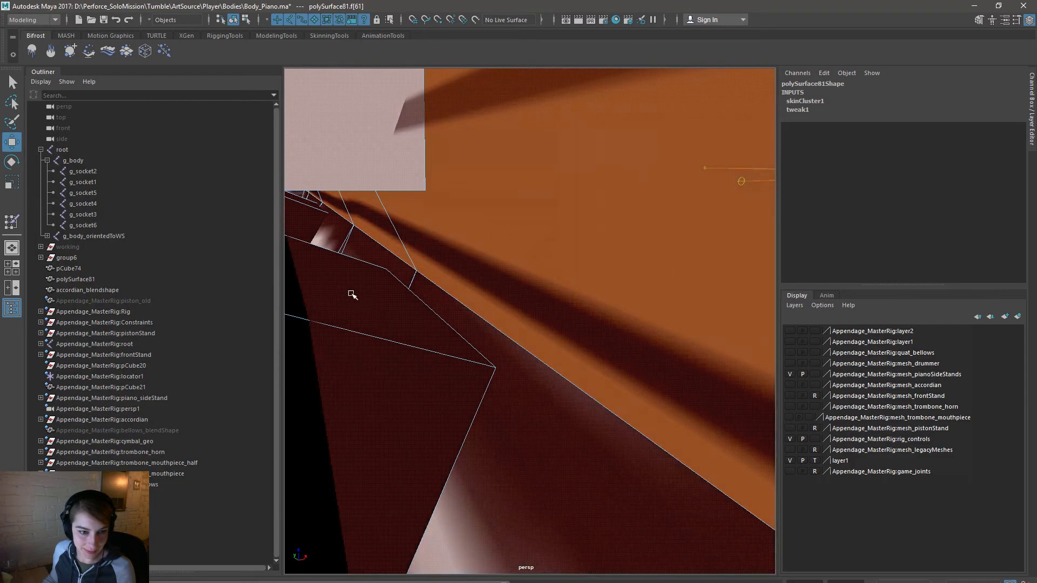
left_click(352, 295)
left_click_drag(370, 334, 392, 342, "alt")
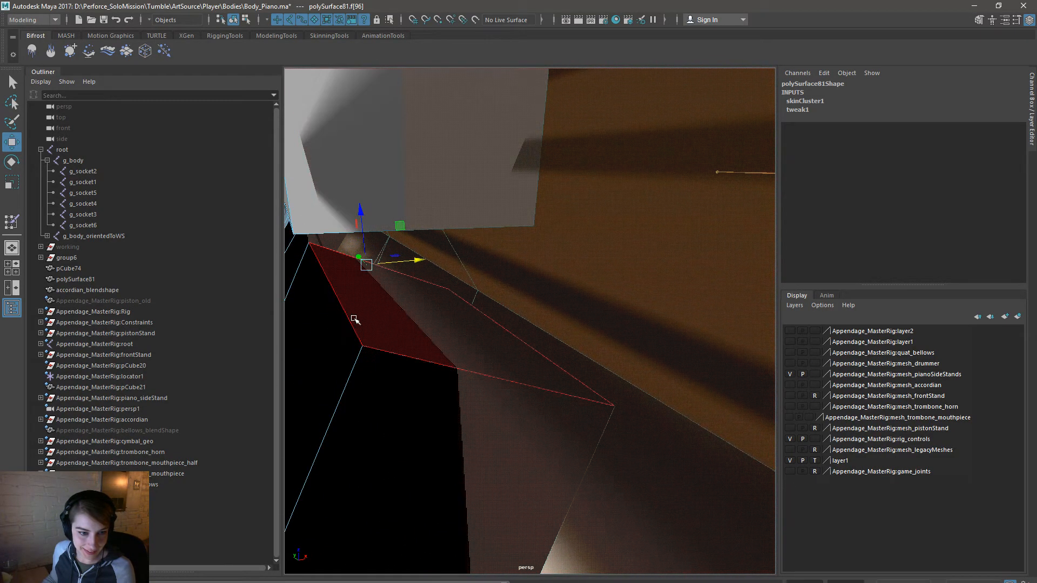
left_click(339, 298)
right_click_drag(562, 340, 444, 289, "alt")
left_click_drag(444, 289, 609, 279, "alt")
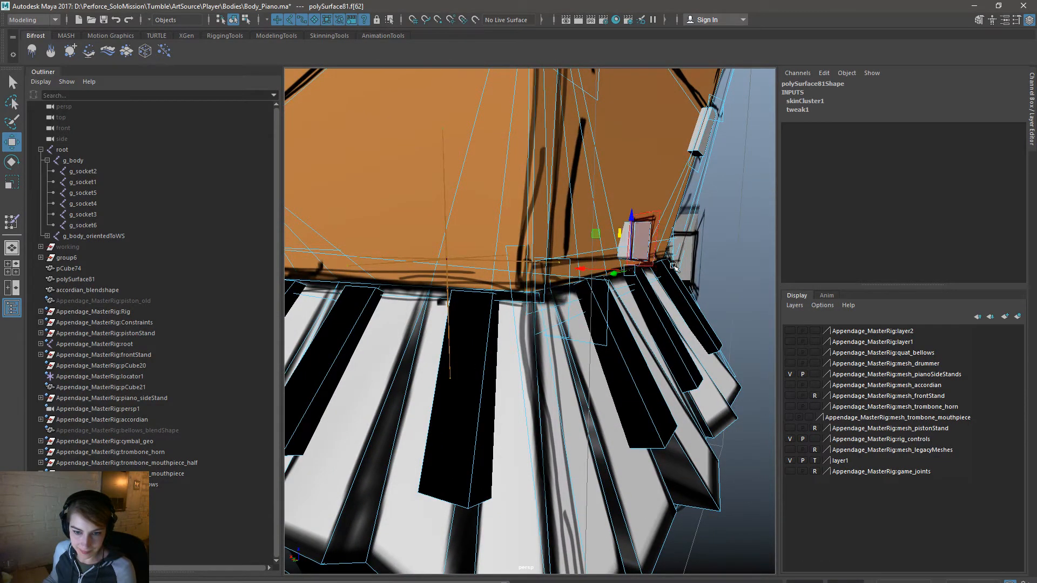
Step: Adjust the height of the end face of the second black key along the piano's front and return to object mode
left_click_drag(711, 397, 648, 396, "alt")
left_click(680, 410)
left_click_drag(681, 410, 706, 354, "alt")
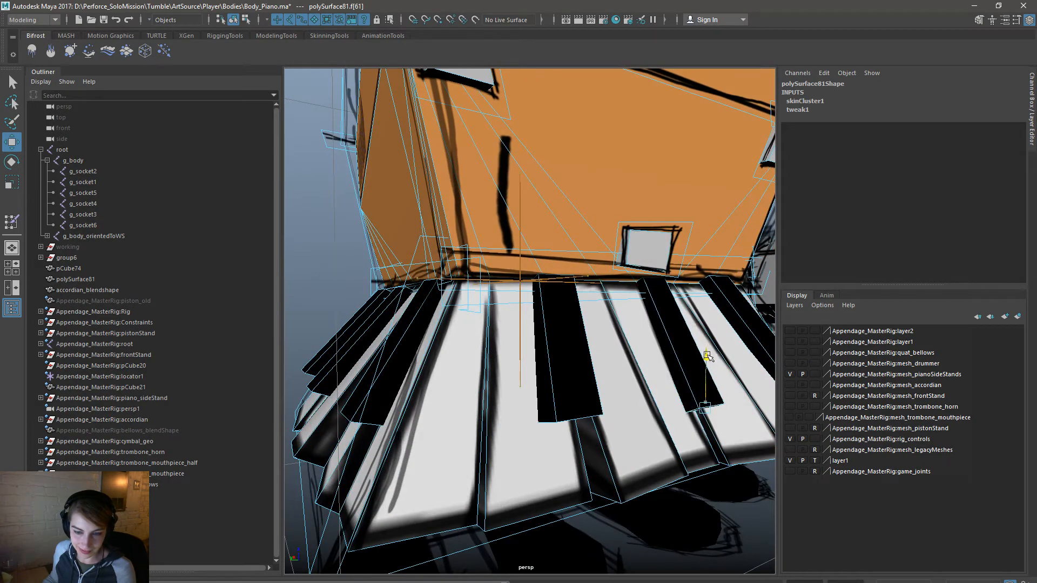
left_click_drag(708, 430, 685, 403, "alt")
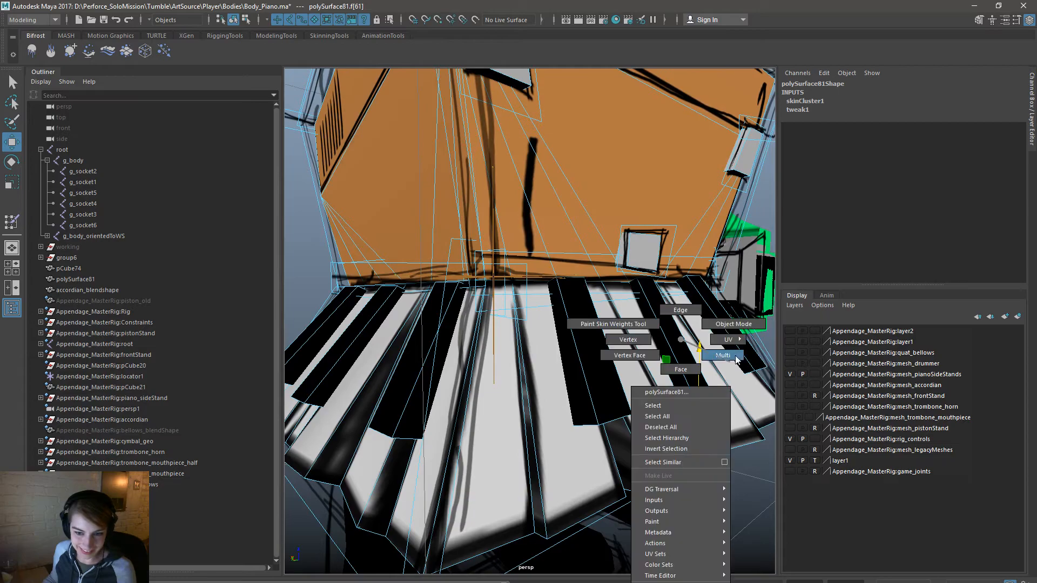
right_click_drag(682, 402, 732, 325)
Step: Rotate the end face of the black key to the right of the back panel so it sits squarer to the key
left_click(713, 532)
scroll(713, 532, "down", 6)
left_click(714, 510)
left_click_drag(716, 510, 501, 453, "alt")
right_click_drag(501, 453, 616, 453, "alt")
left_click_drag(616, 454, 664, 426, "alt")
left_click_drag(481, 380, 503, 398, "alt")
right_click_drag(504, 398, 576, 410, "alt")
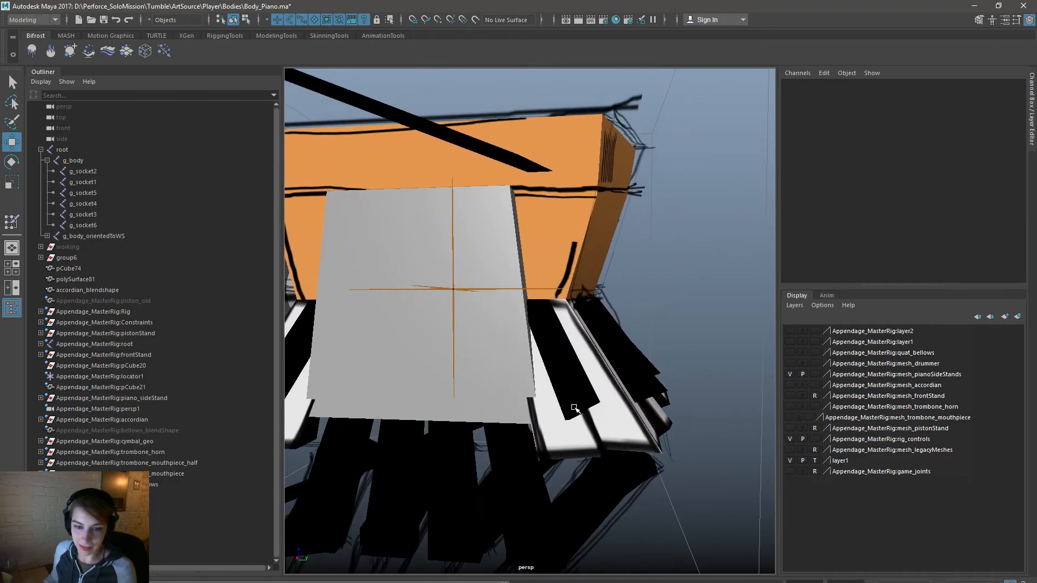
left_click_drag(577, 409, 549, 363, "alt")
right_click_drag(548, 363, 583, 359, "alt")
left_click(582, 325)
left_click(578, 327)
left_click(586, 338)
key("e")
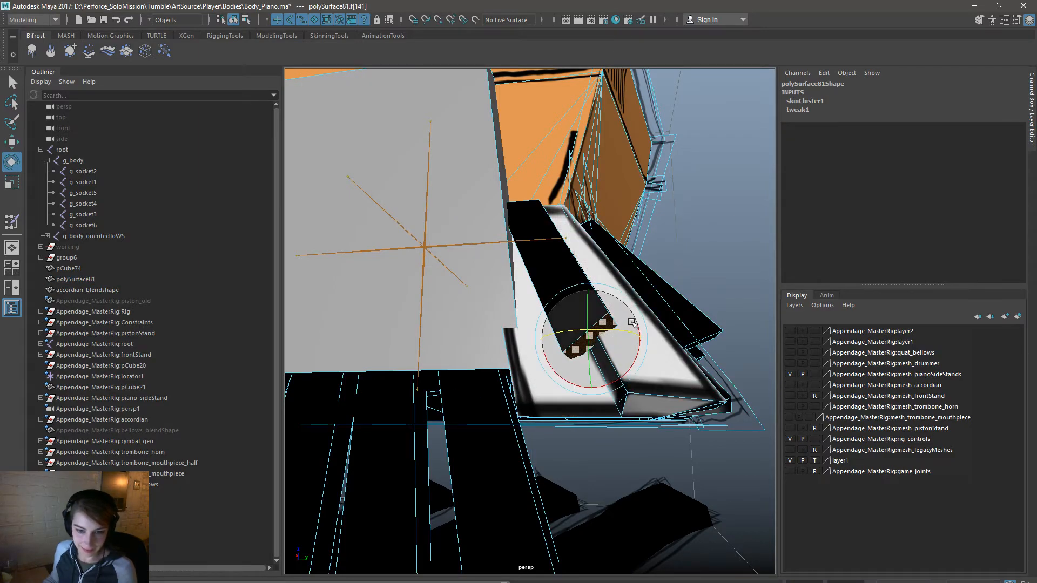
left_click_drag(637, 334, 626, 375)
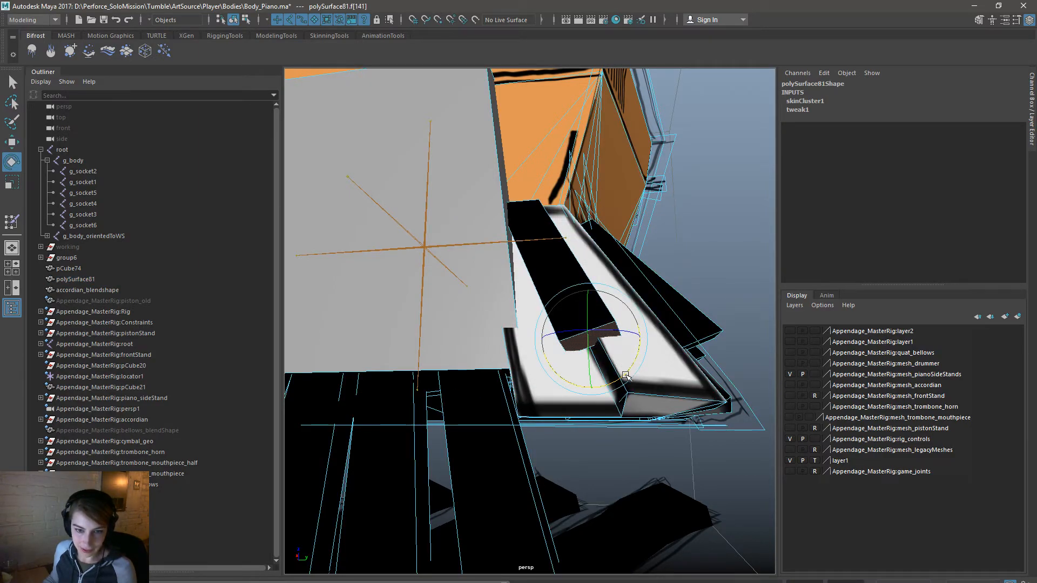
right_click_drag(567, 257, 613, 242)
left_click(694, 262)
Step: Rotate the end face of the black key to the left of the back panel and scale it slightly narrower
key("f")
left_click_drag(520, 419, 468, 418, "alt")
middle_click_drag(467, 418, 518, 414, "alt")
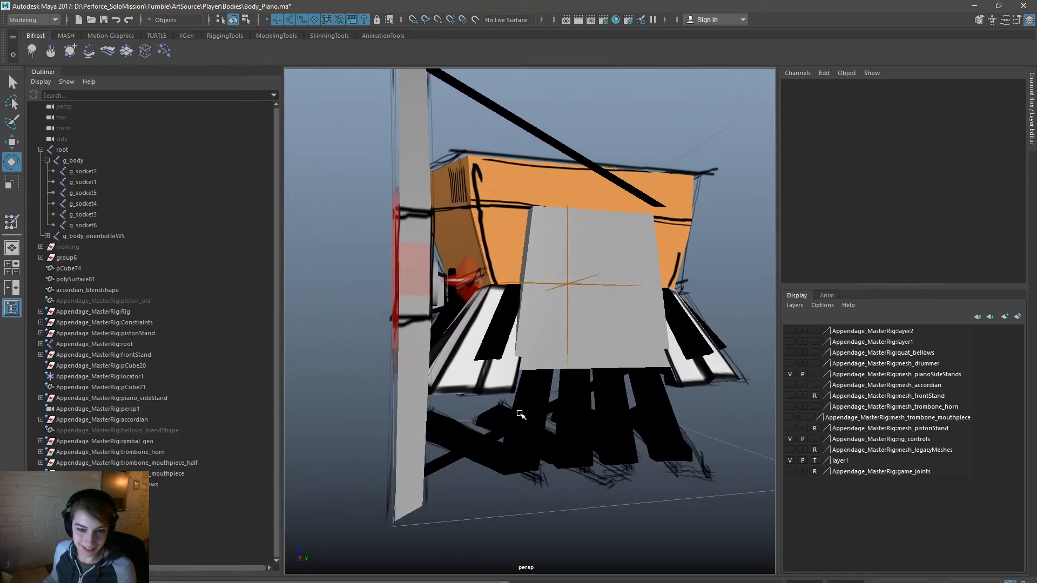
right_click_drag(518, 414, 551, 424, "alt")
left_click(456, 367)
left_click_drag(456, 368, 519, 362, "alt")
right_click_drag(519, 363, 542, 361, "alt")
right_click_drag(499, 292, 497, 319)
left_click(490, 310)
key("r")
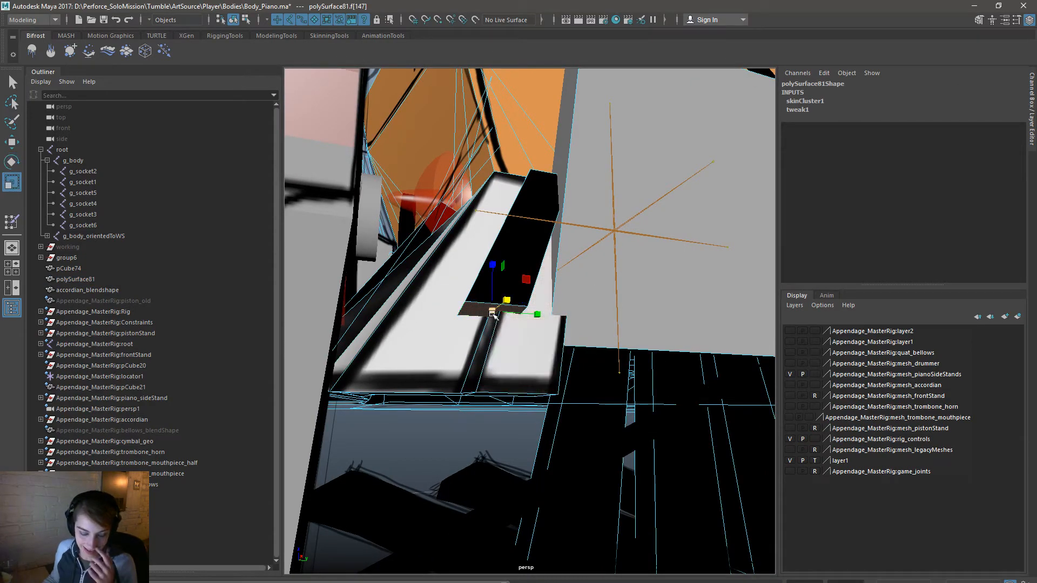
key("e")
left_click_drag(475, 356, 459, 352)
key("r")
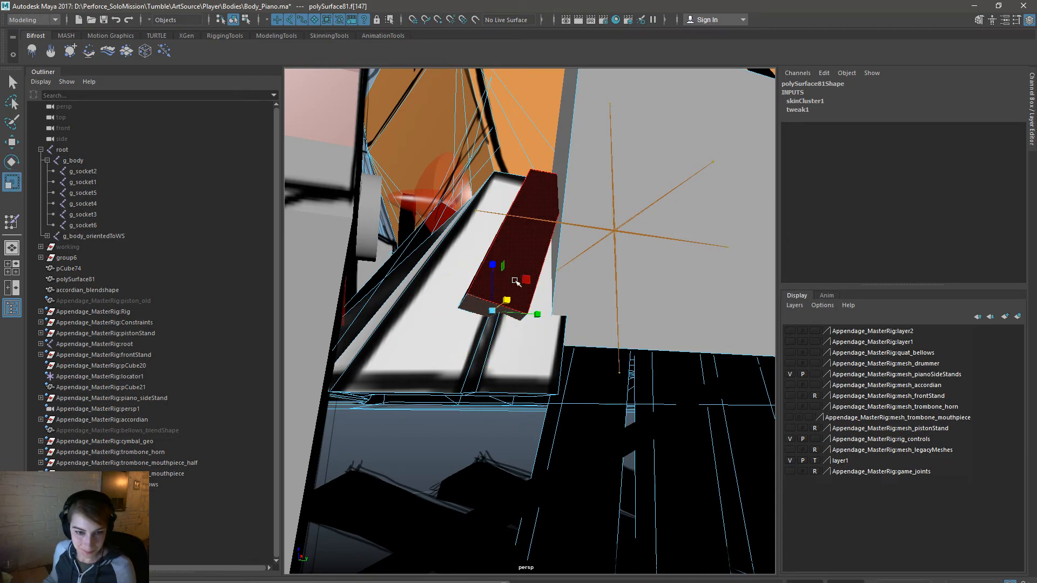
left_click_drag(541, 311, 532, 310)
right_click_drag(539, 187, 577, 172)
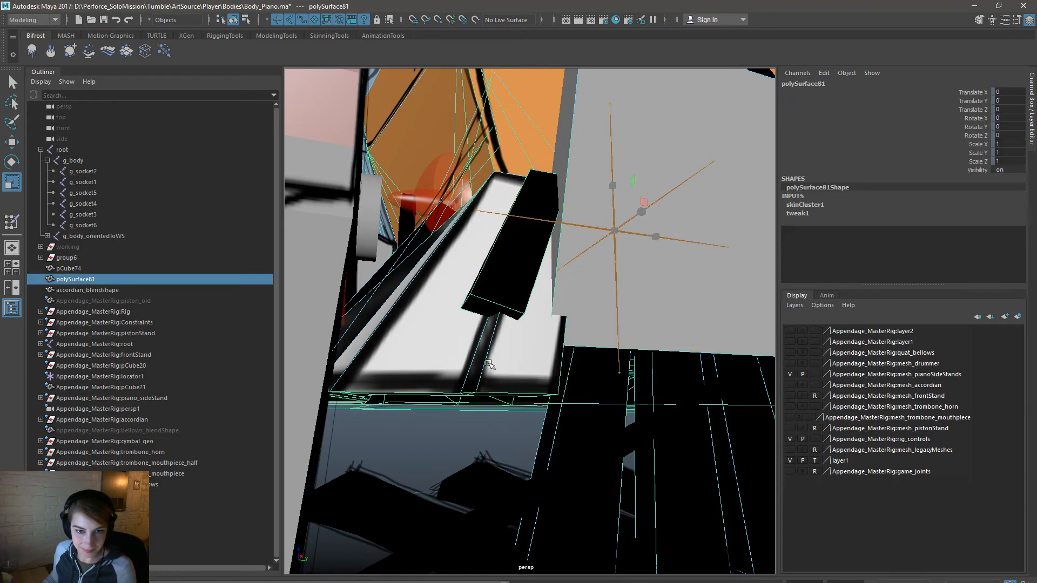
Step: Delete the non-deformer history of the piano body mesh
right_click_drag(577, 281, 479, 378, "alt")
left_click(618, 449)
left_click_drag(715, 380, 534, 412, "alt")
left_click(528, 346)
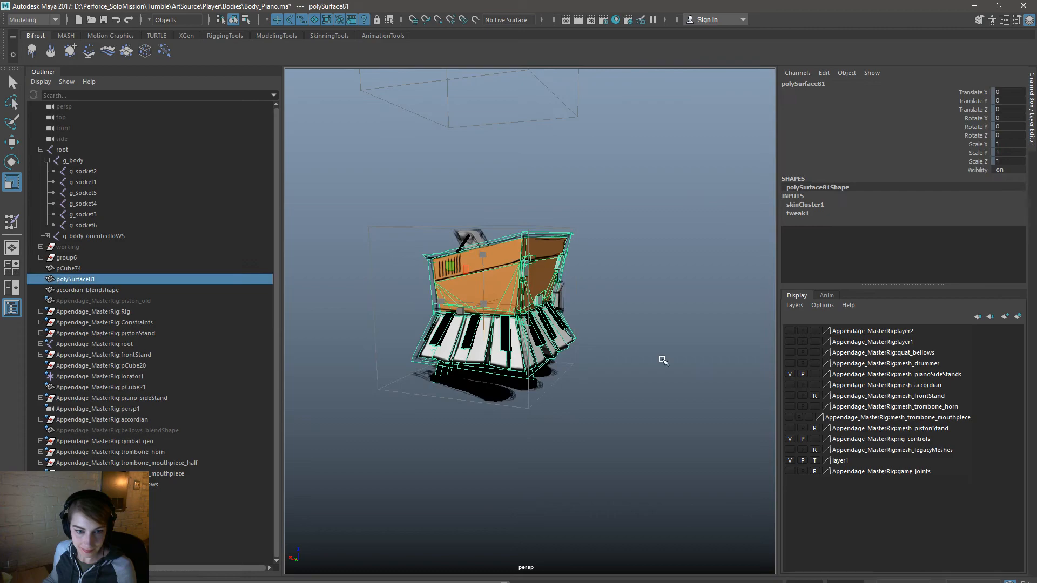
left_click_drag(644, 359, 580, 362, "alt")
right_click_drag(581, 363, 602, 320, "alt")
key("space")
left_click(307, 145)
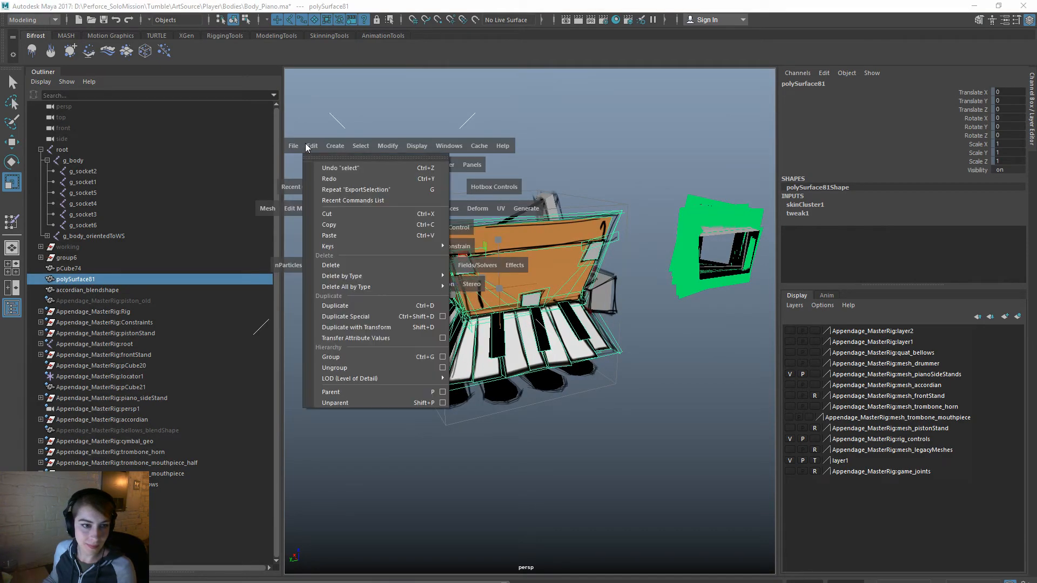
mouse_move(423, 276)
left_click(499, 285)
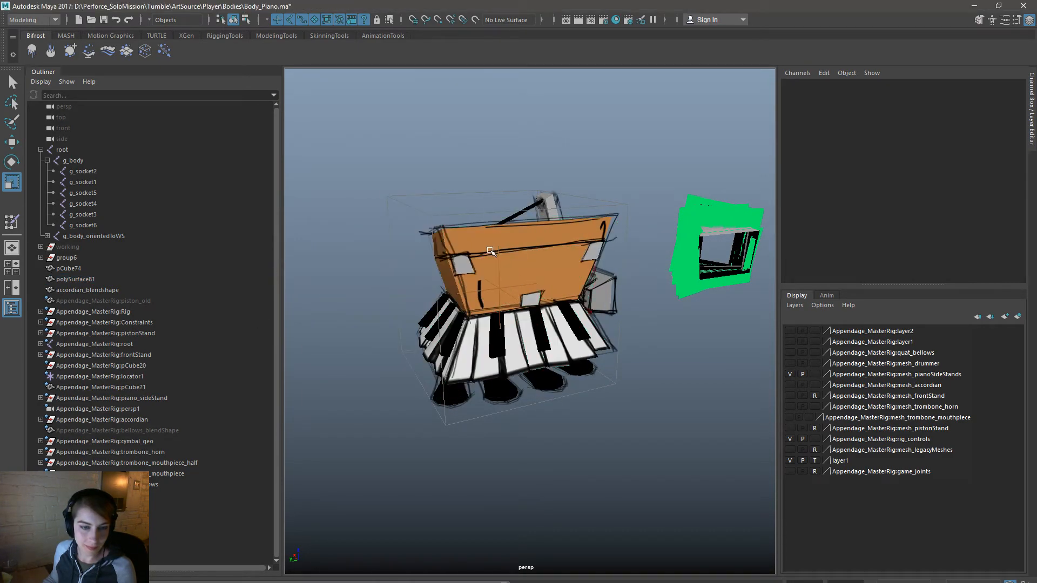
Step: Select the joints from root through g_socket6 together with the piano body mesh polySurface81
left_click(72, 160, "ctrl")
key("space")
left_click(498, 276)
left_click(531, 307)
left_click(93, 150)
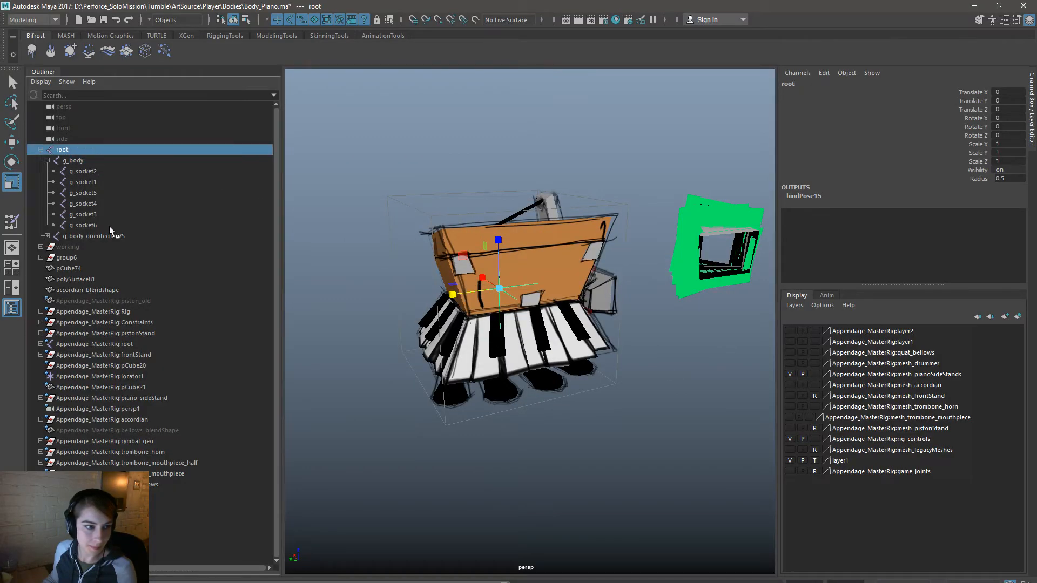
left_click(110, 225, "shift")
left_click(103, 266, "ctrl")
left_click(567, 278, "ctrl")
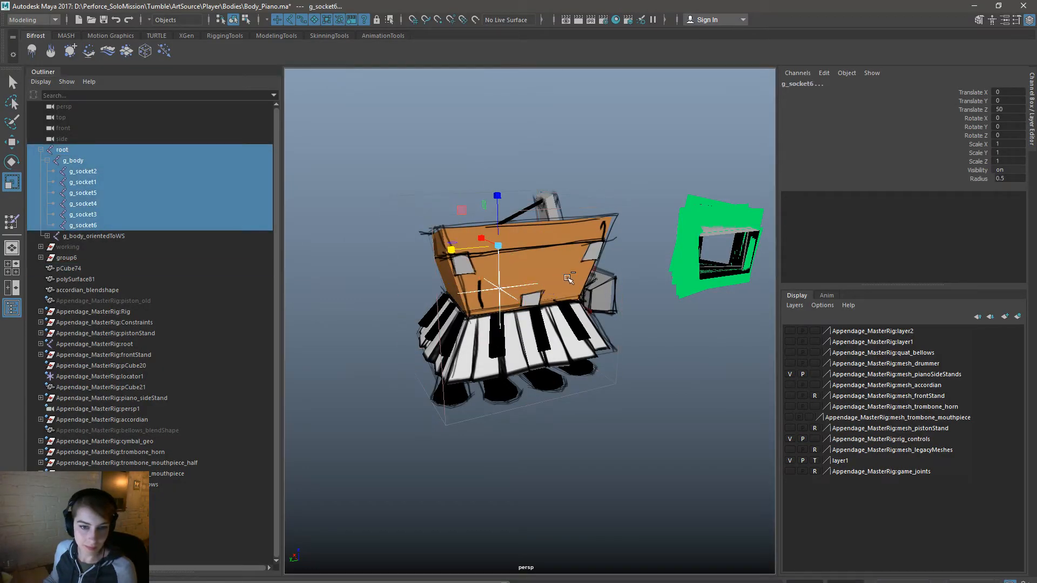
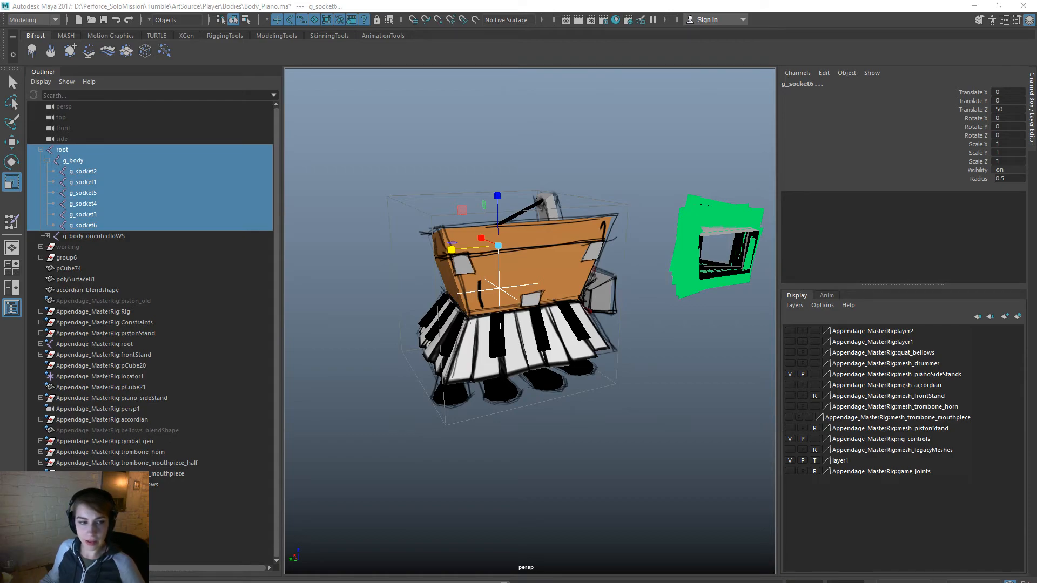
left_click_drag(724, 430, 435, 389, "alt")
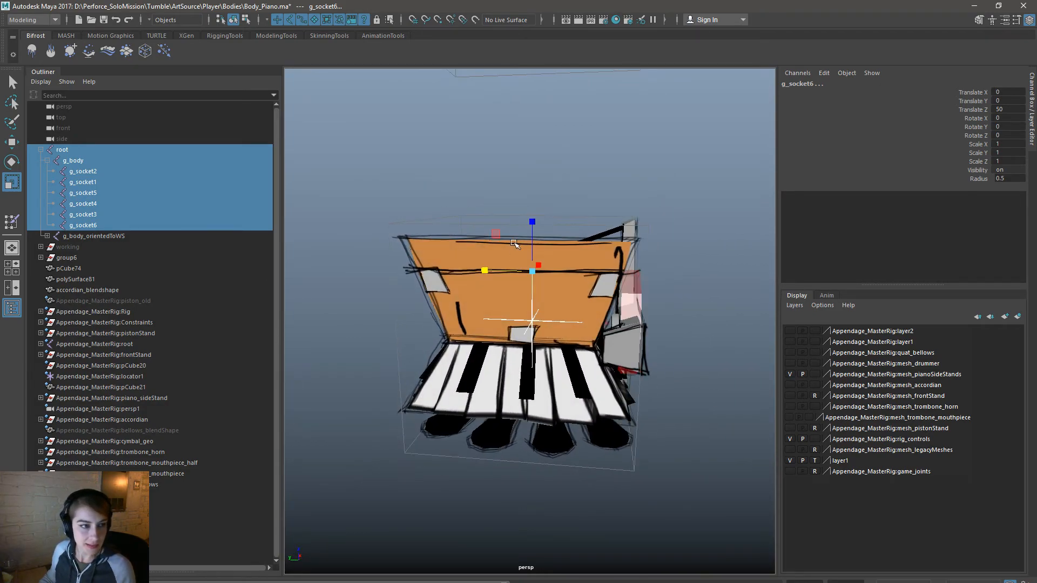
left_click(420, 245, "shift")
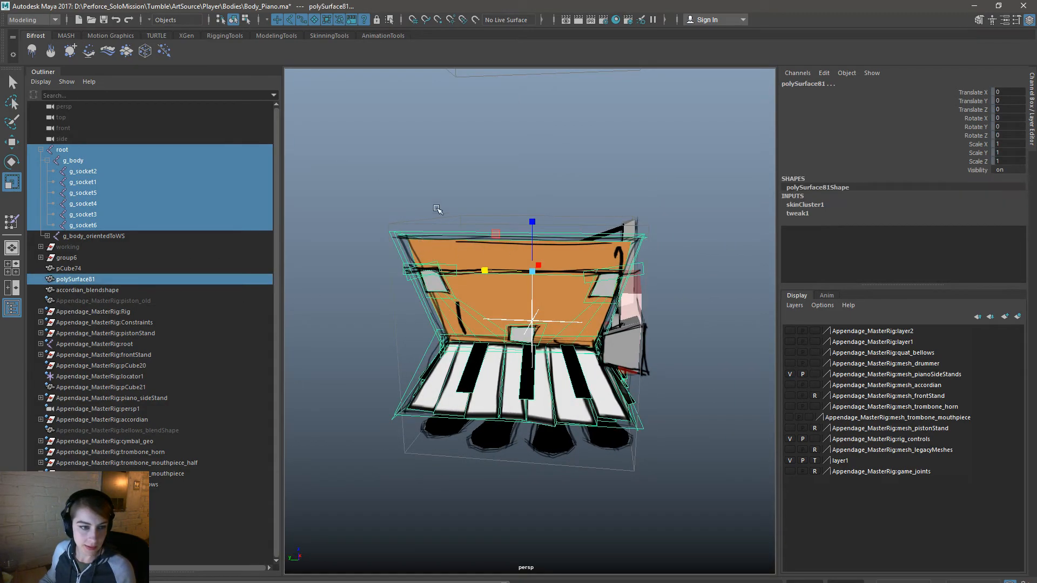
Step: Export the selected joints and mesh as FBX over the existing Body_PianoBase.fbx and dismiss the export warnings
key("space")
left_click_drag(333, 169, 398, 313)
key("space")
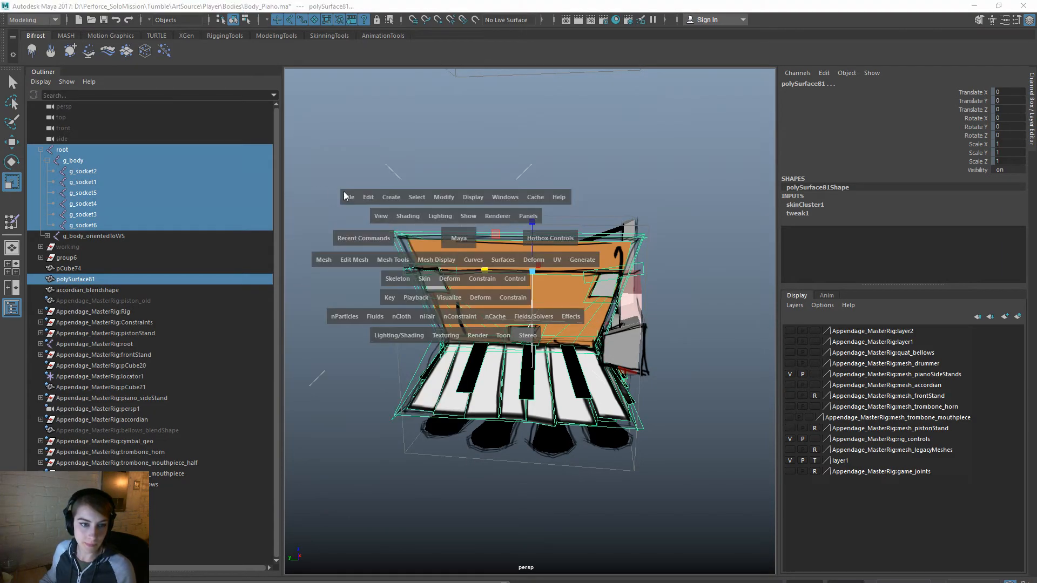
left_click(349, 197)
left_click(390, 339)
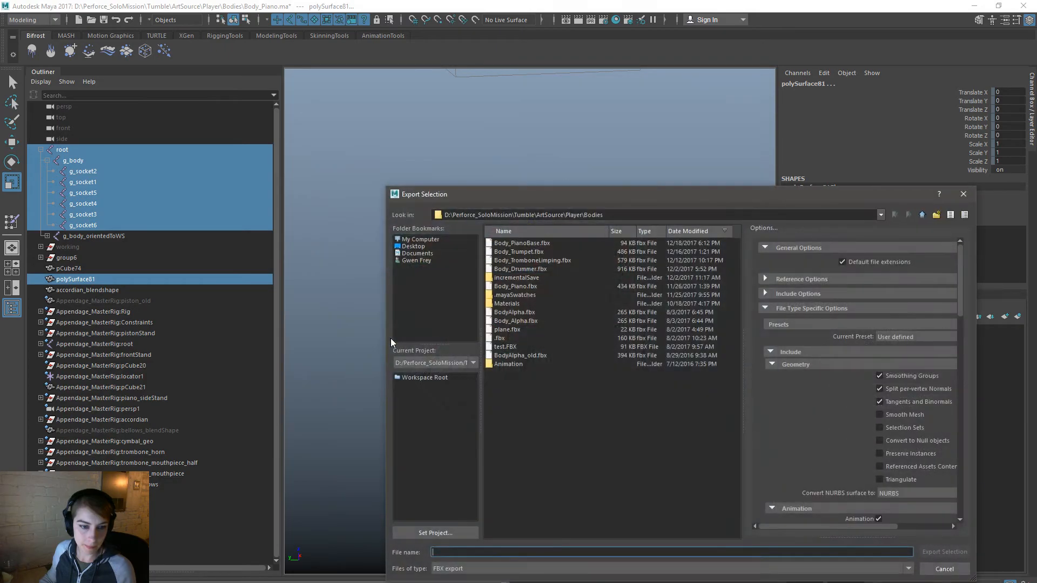
left_click(527, 244)
double_click(536, 244)
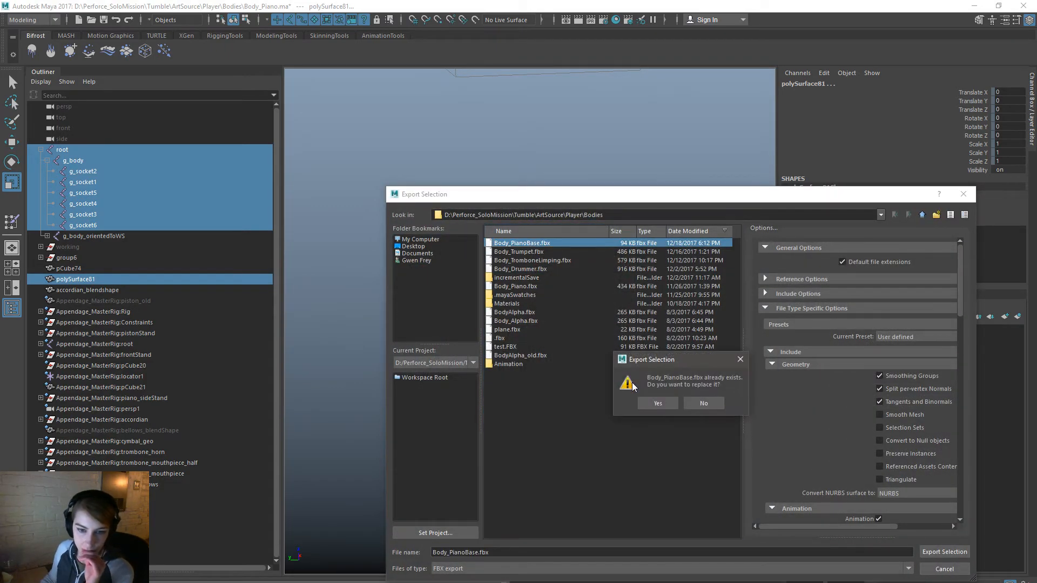
left_click(645, 402)
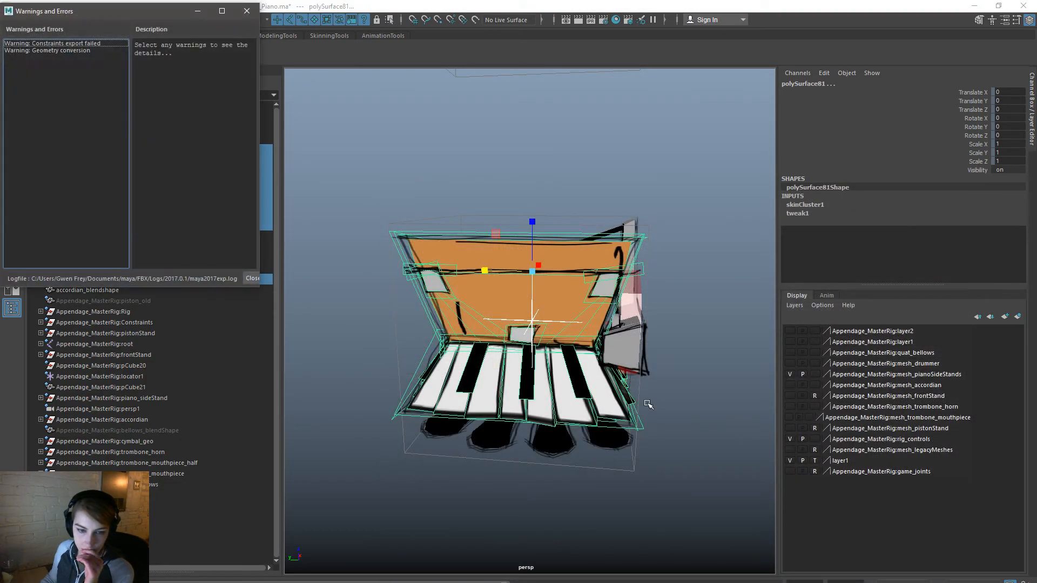
left_click(253, 12)
Step: Switch to the Unreal editor and reimport the Body_PianoBase skeletal mesh from the Player/Bodies/Art folder
key("alt+Tab")
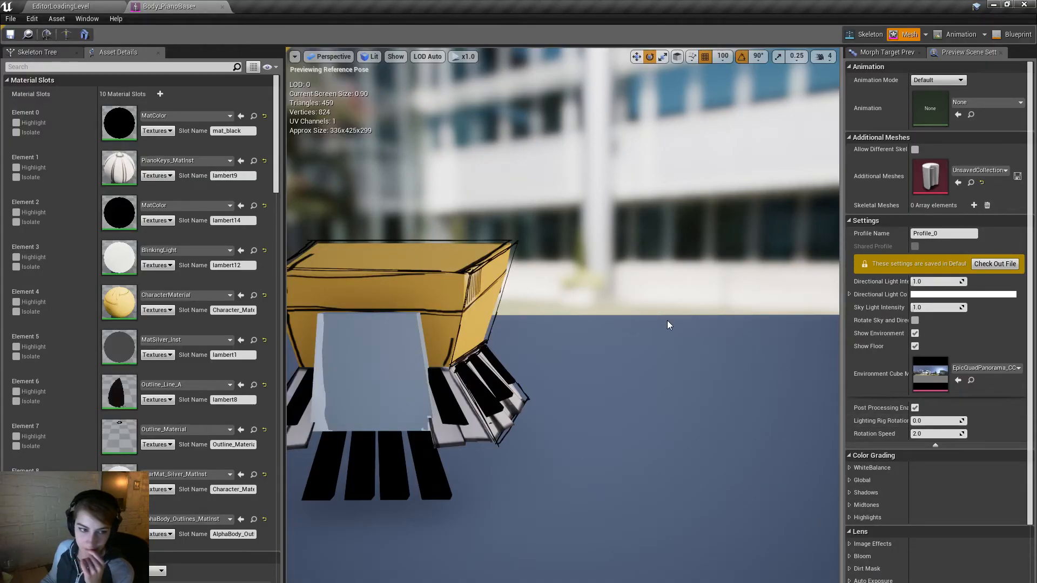
left_click(73, 6)
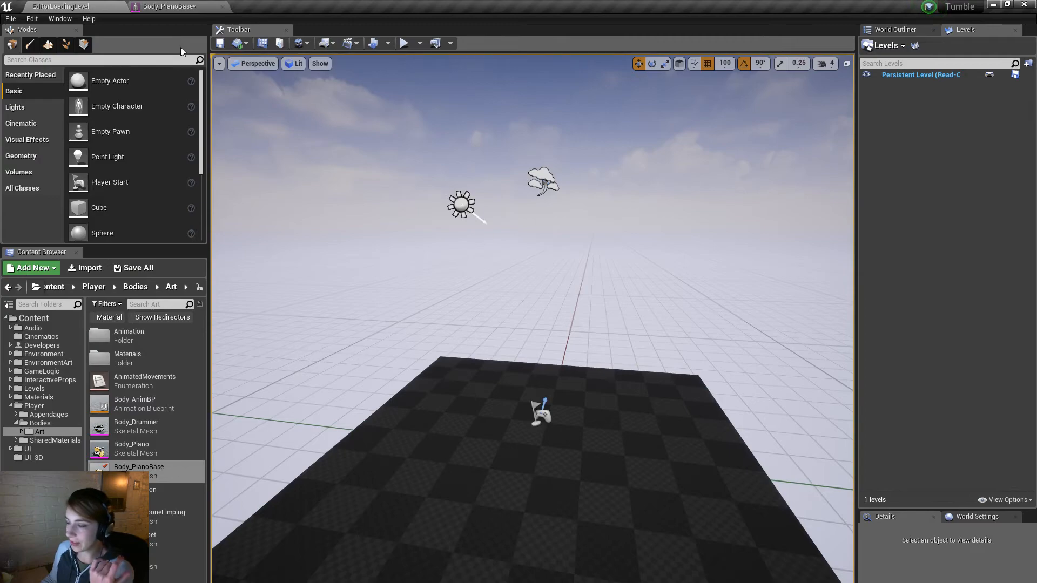
left_click(177, 6)
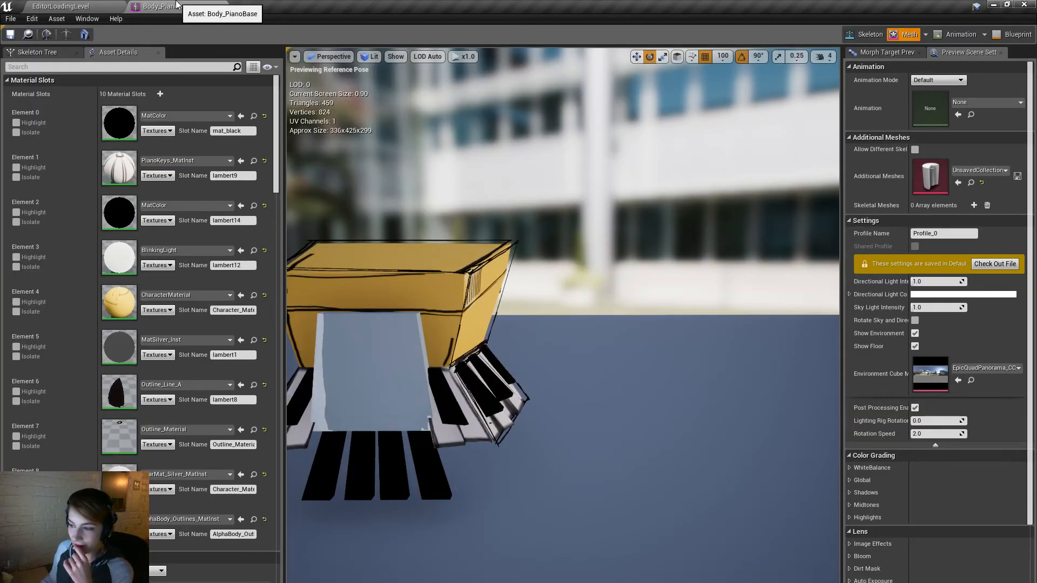
left_click(81, 6)
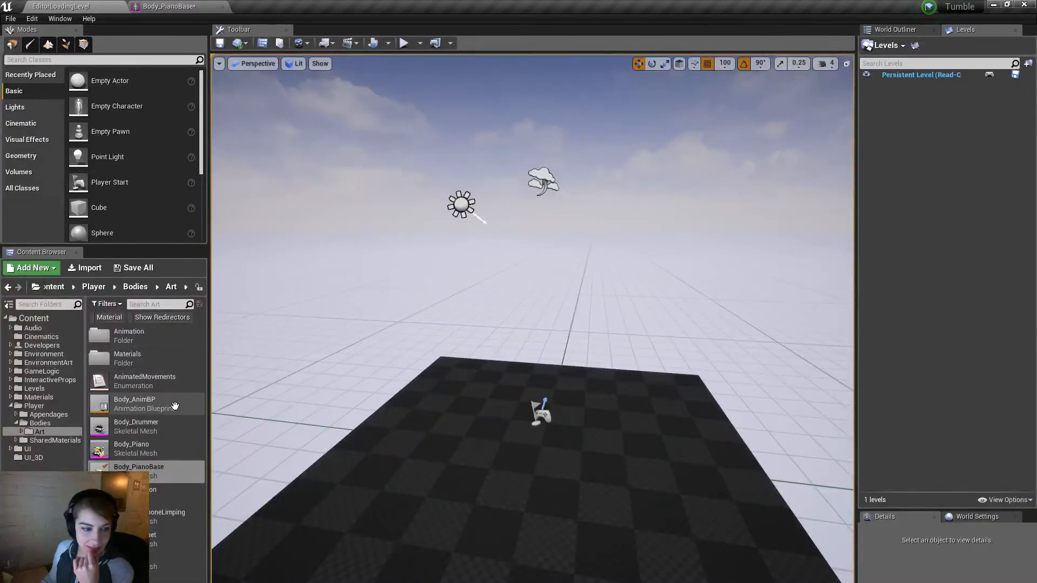
right_click(173, 469)
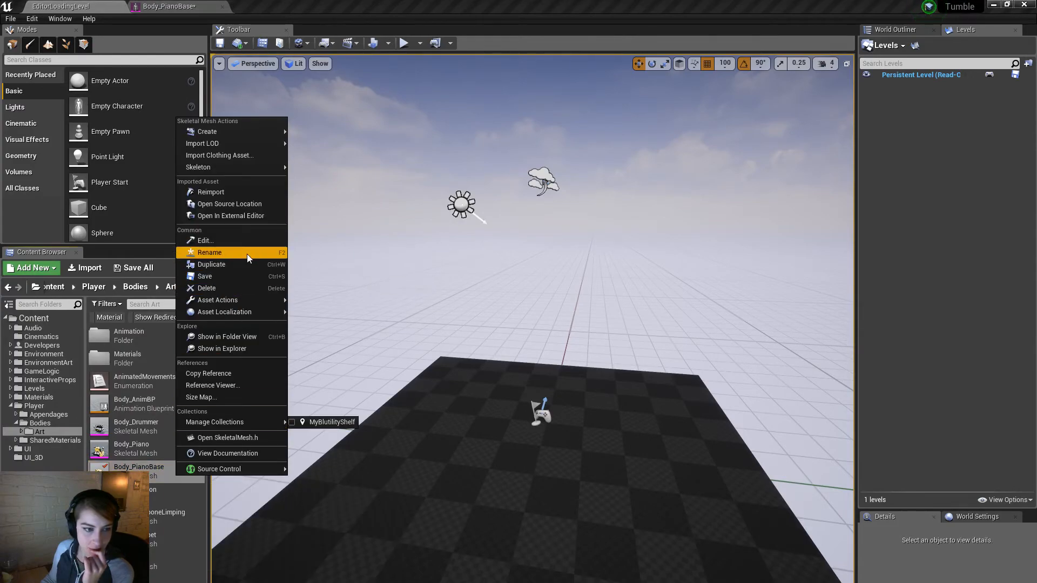
left_click(245, 192)
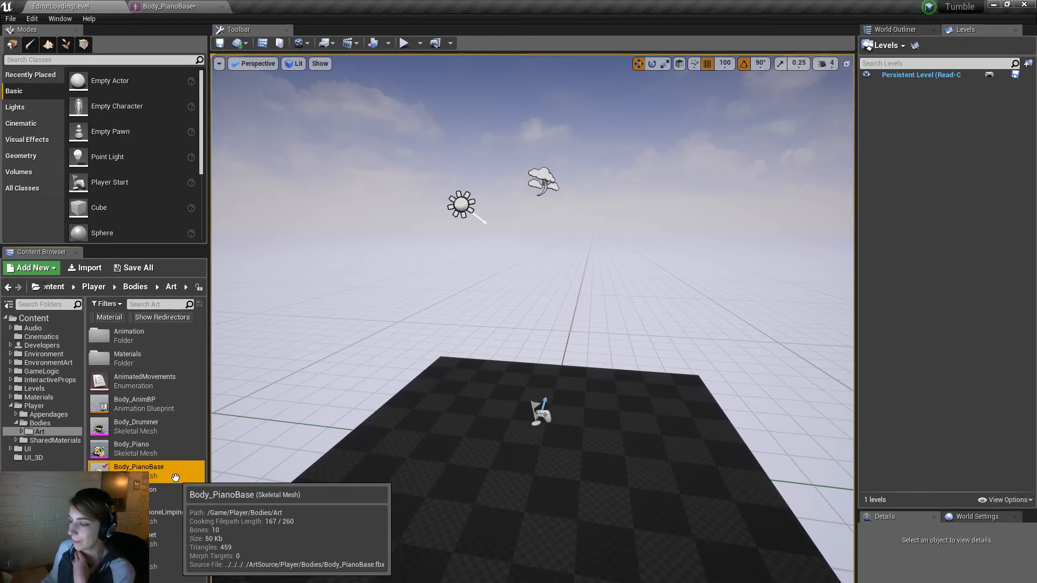
Step: Place Body_PianoBase on the level's checkered floor as a test and delete it again
left_click_drag(176, 477, 479, 431)
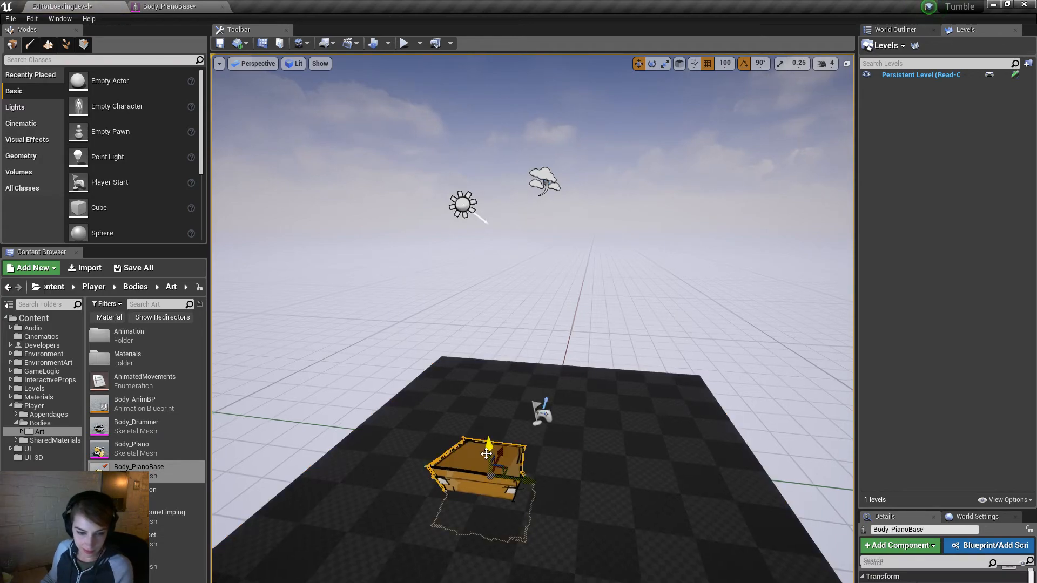
key("Delete")
Step: Open the MasterGame level from the project's Levels folder
left_click(11, 18)
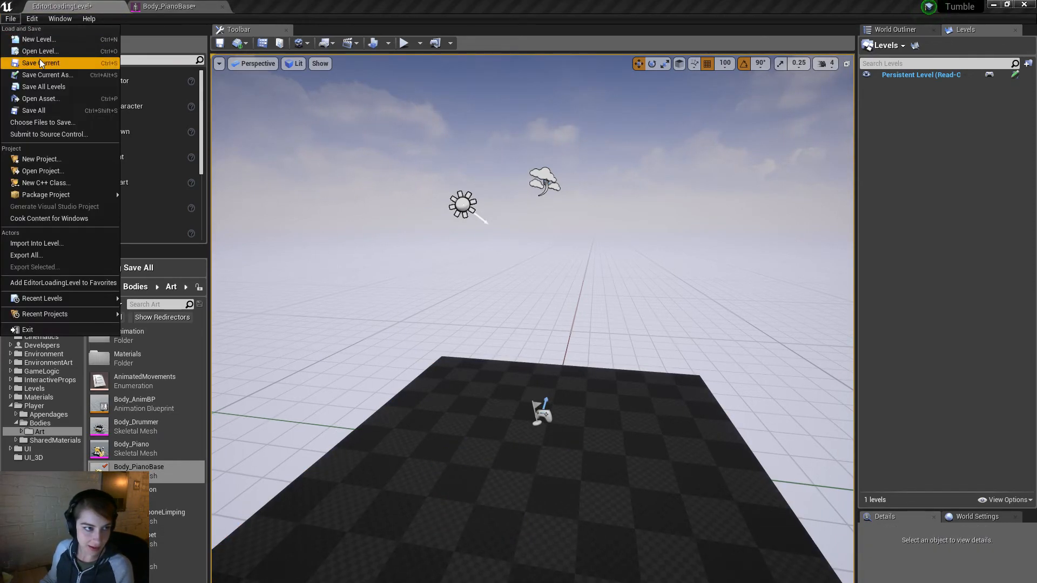
left_click(32, 63)
double_click(524, 238)
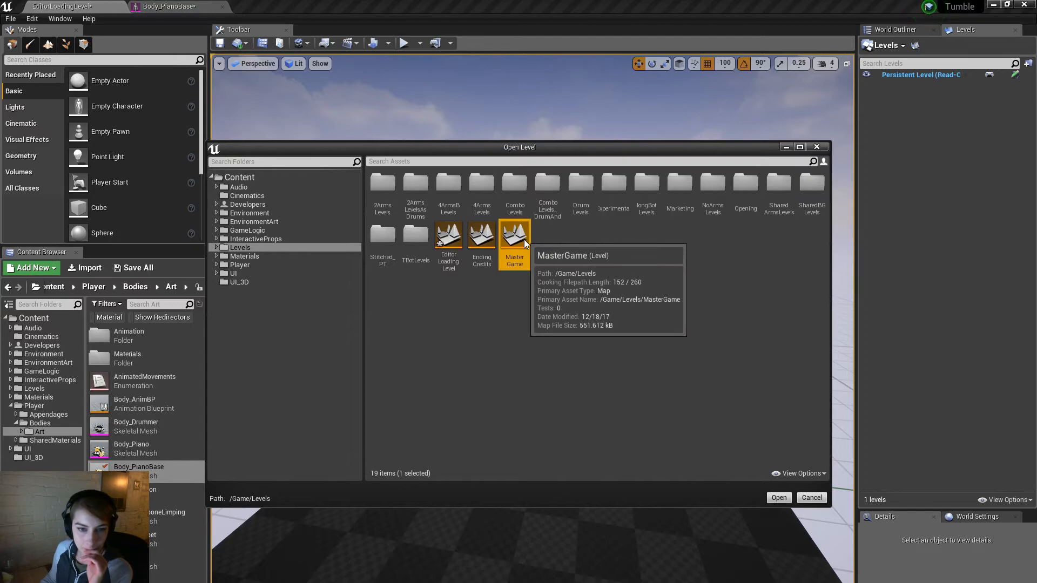
left_click(620, 433)
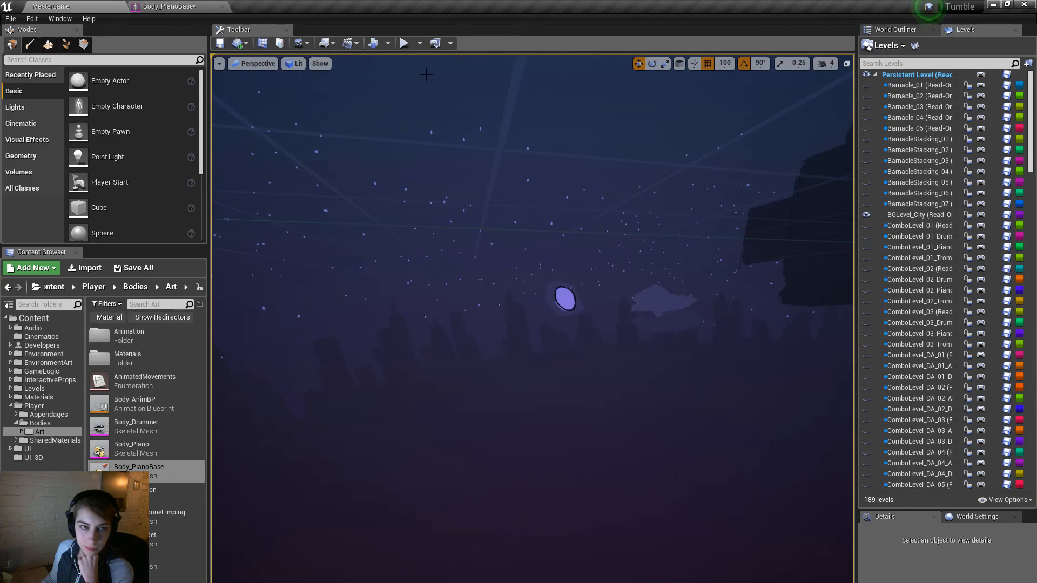
Step: Play the MasterGame level in the full-screen viewport and start an Accordion level from the game's level menu
left_click(404, 43)
left_click(596, 365)
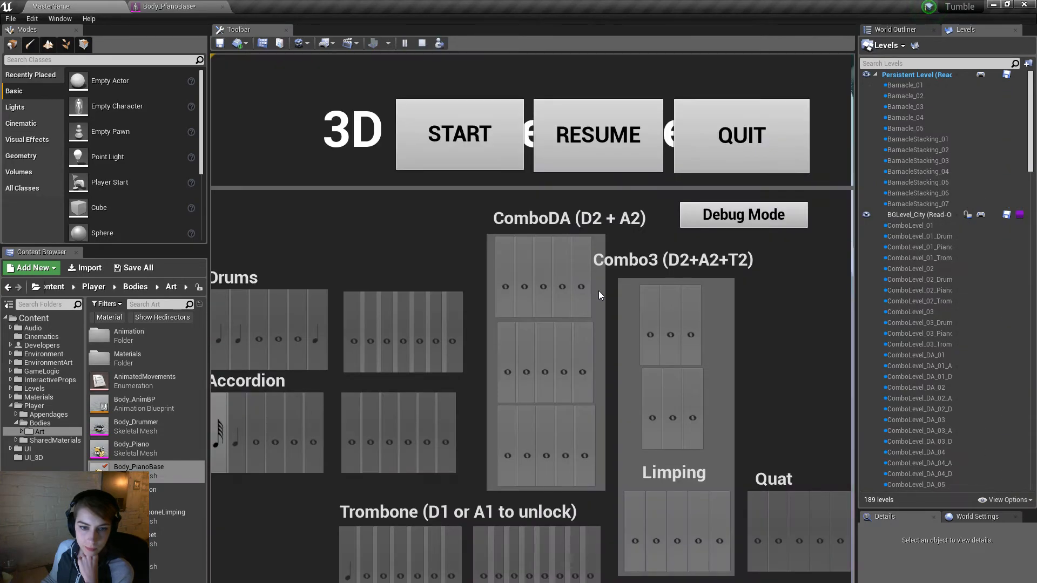
key("F11")
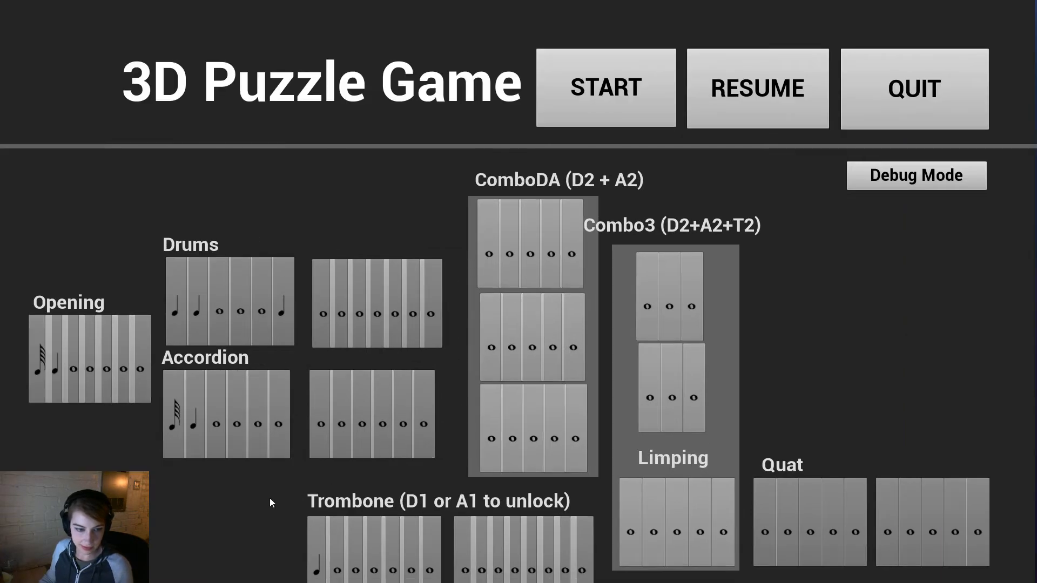
left_click(231, 433)
left_click_drag(555, 469, 558, 510)
Step: Playtest the piano character by tumbling it across the starting blocks towards the lamp, checking the keys from several angles
key("d")
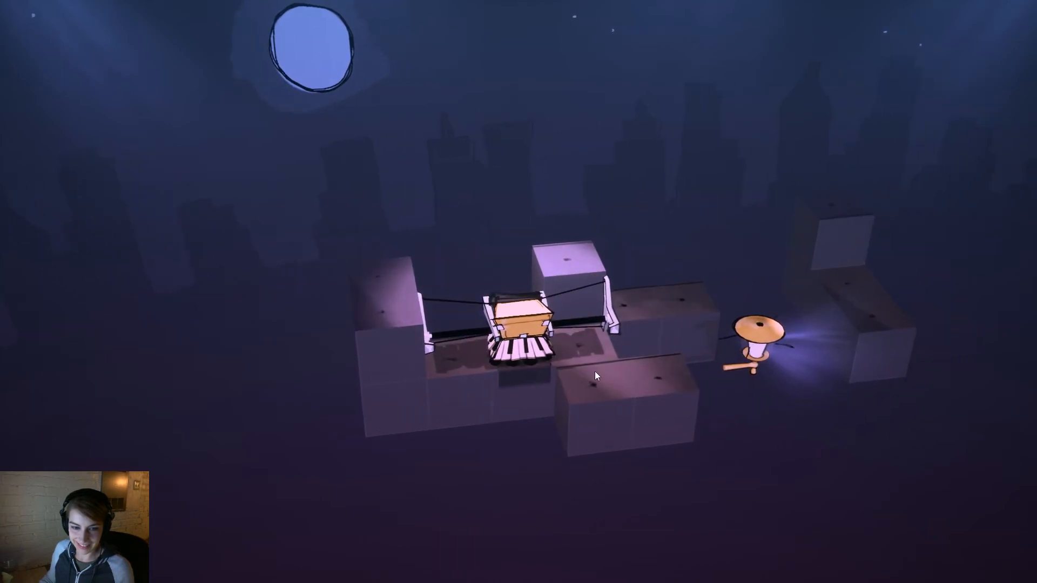
left_click_drag(605, 363, 601, 389)
key("d")
left_click_drag(680, 371, 607, 295)
mouse_move(636, 331)
left_mouse_down()
mouse_move(486, 430)
mouse_move(574, 416)
mouse_move(808, 456)
mouse_move(710, 422)
mouse_move(310, 416)
mouse_move(201, 372)
mouse_move(244, 323)
mouse_move(518, 397)
mouse_move(635, 415)
mouse_move(314, 391)
mouse_move(282, 377)
mouse_move(250, 324)
mouse_move(386, 377)
mouse_move(631, 398)
mouse_move(633, 345)
left_mouse_up()
key("s")
key("w")
key("s")
key("d")
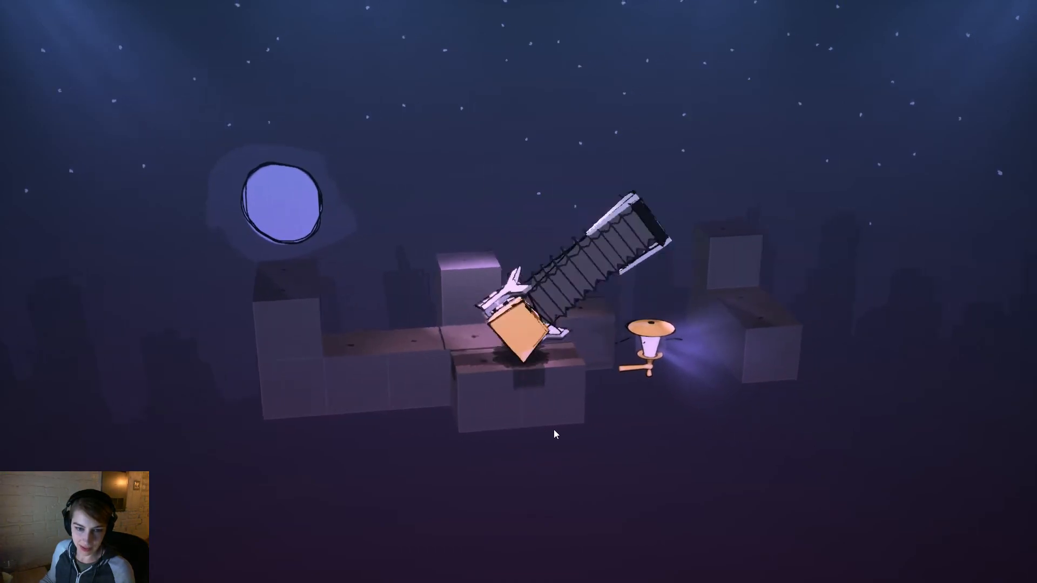
key("w")
key("d")
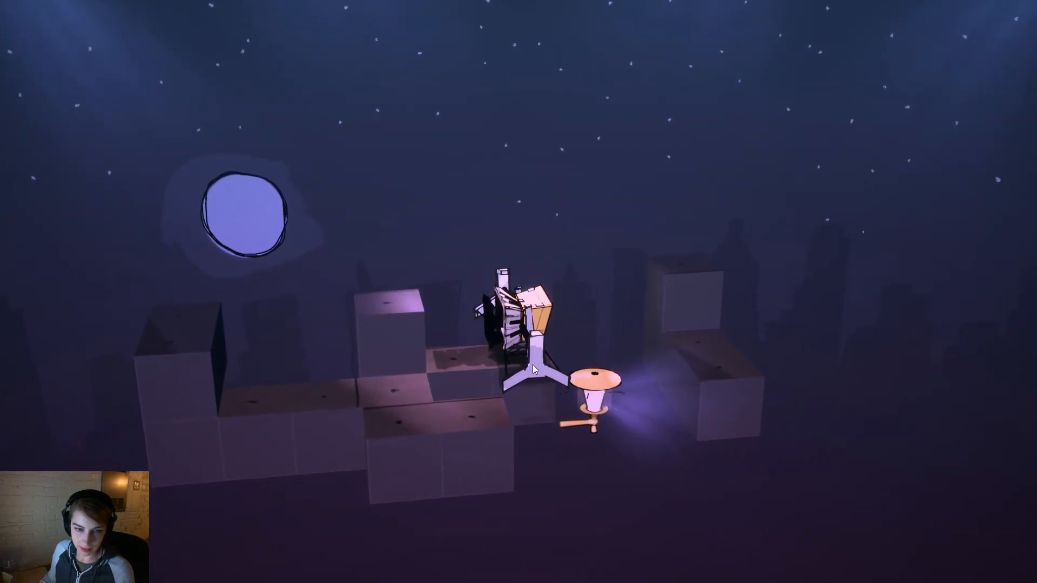
Step: Move the character past the lamp onto the next blocks and examine the key side of its body
key("d")
left_click_drag(554, 387, 578, 402)
key("d")
left_click_drag(671, 479, 507, 338)
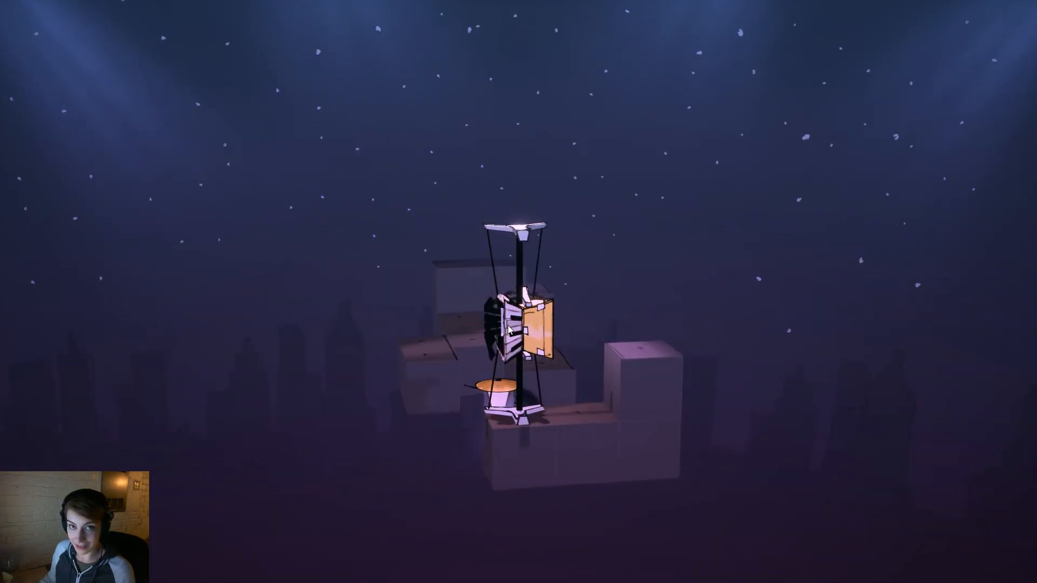
left_click_drag(743, 460, 494, 311)
left_click_drag(581, 326, 678, 469)
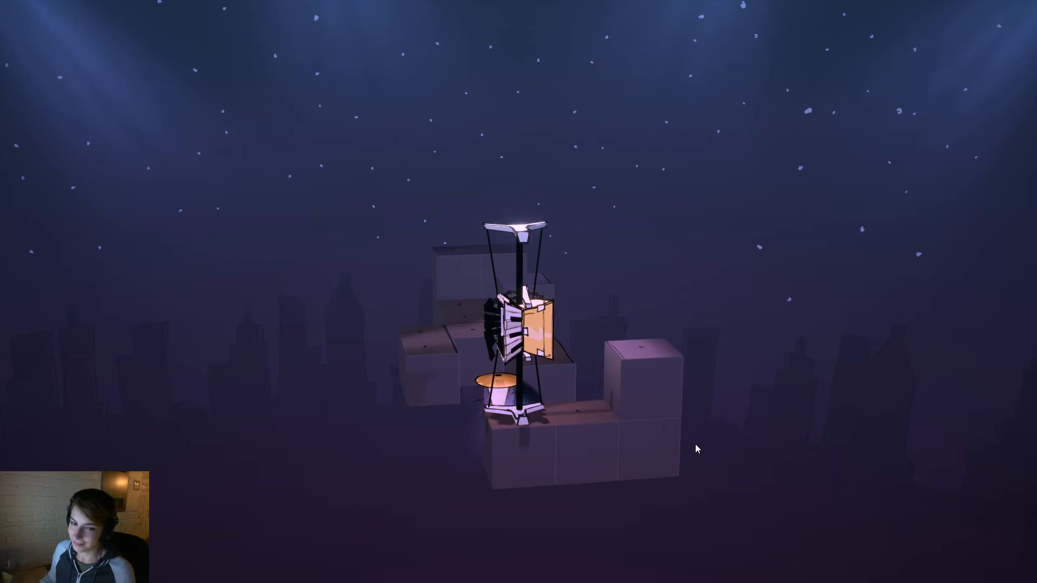
left_click_drag(616, 428, 471, 442)
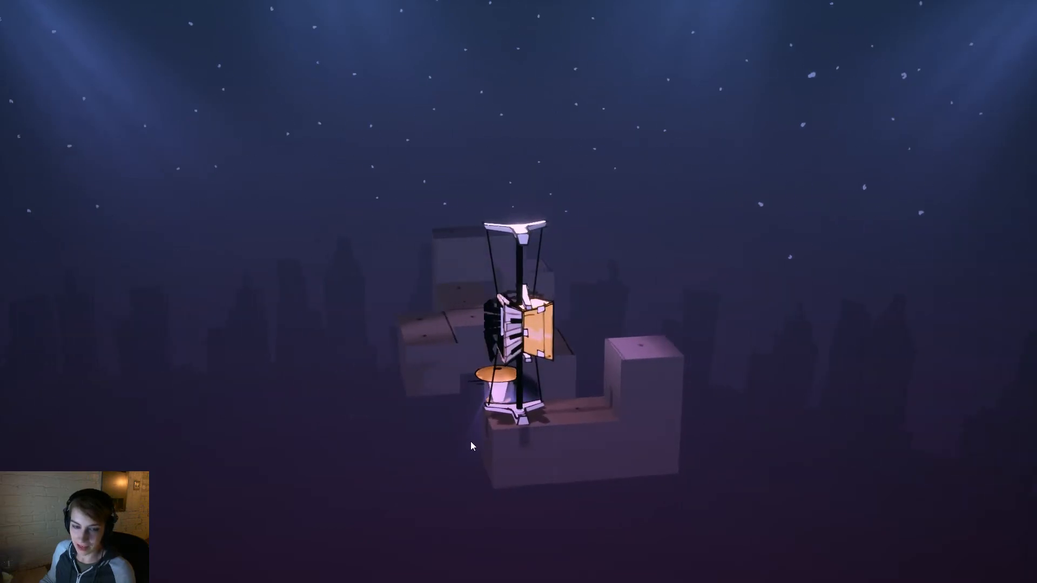
Step: Fold the character's upright accordion limb down and tumble the body on the block to view the black keys
key("space")
key("d")
key("a")
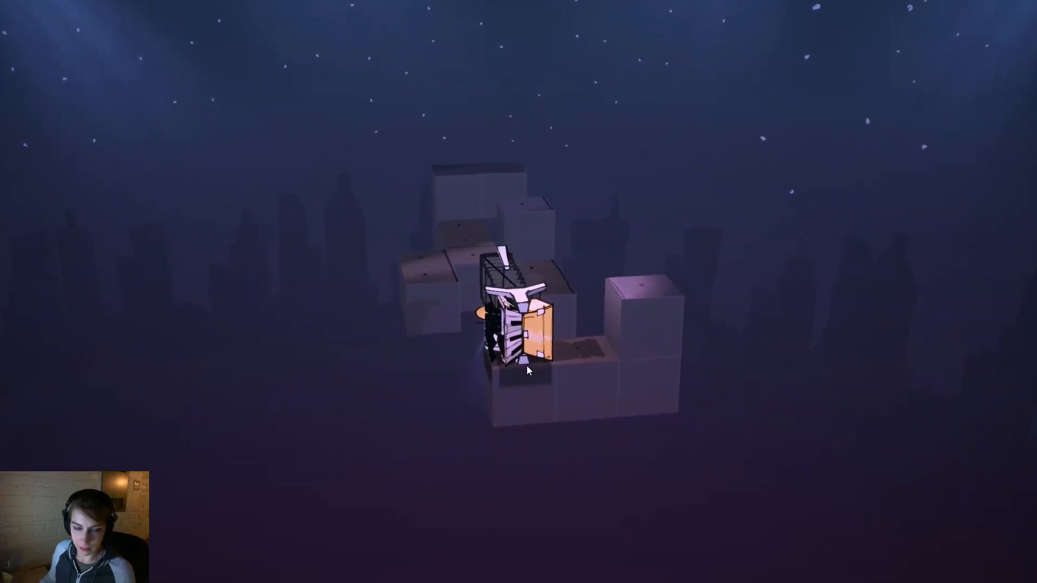
left_click_drag(508, 383, 759, 440)
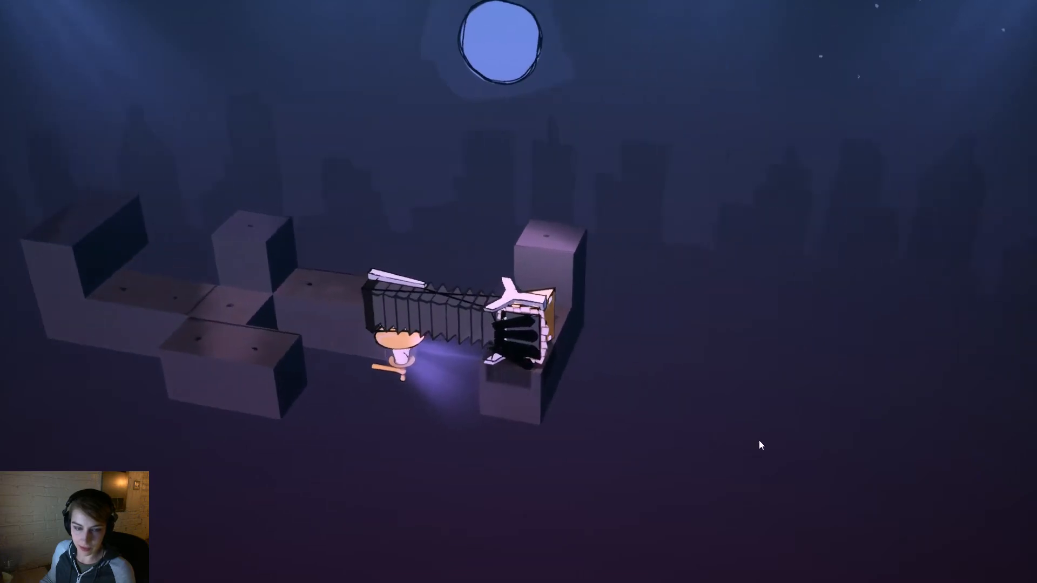
key("w")
key("s")
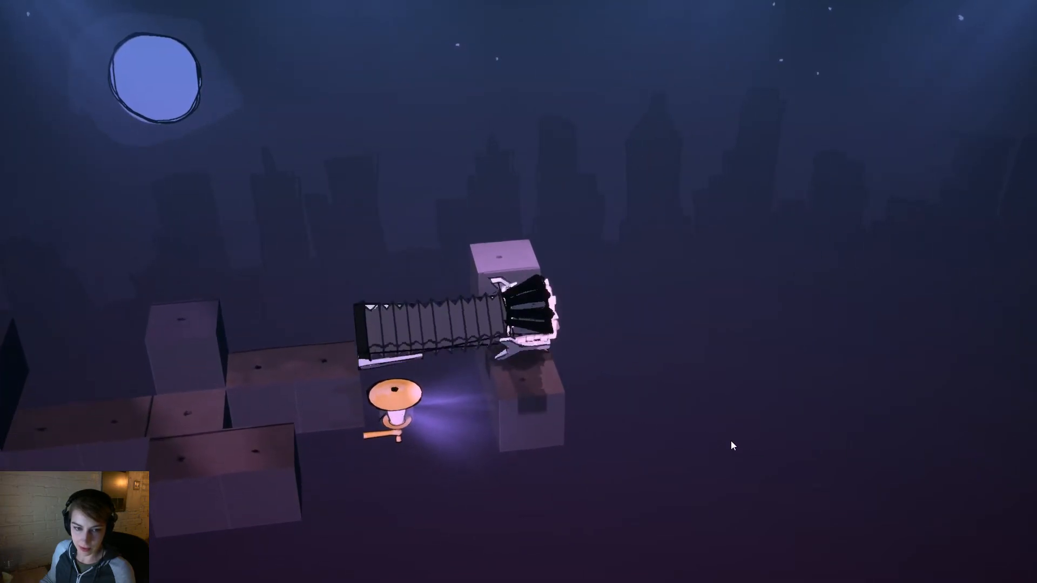
Step: Tumble the character until its keys face the camera, examine them, and end the full-screen play session
key("a")
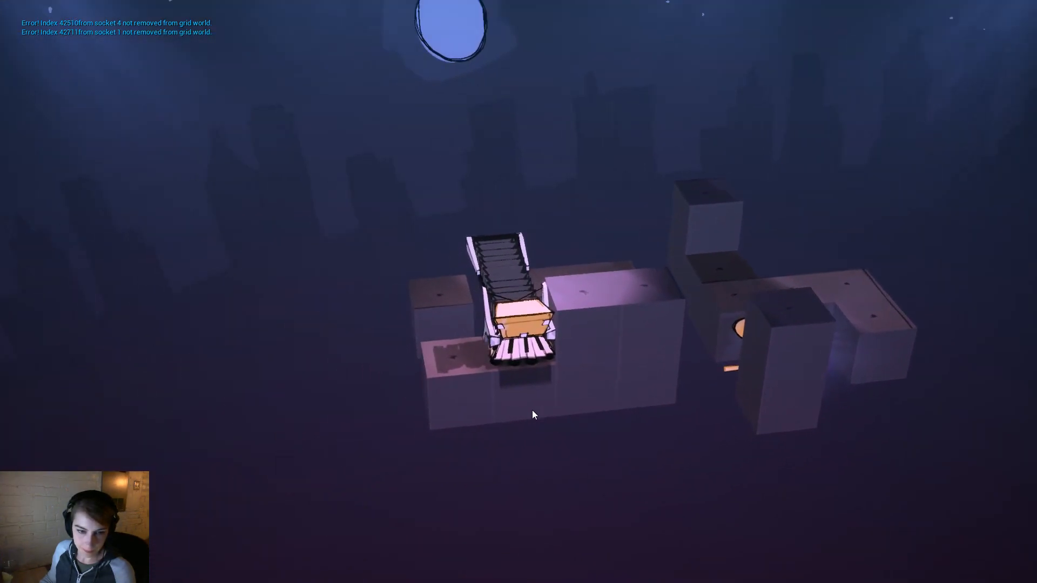
key("a")
left_click_drag(632, 373, 630, 319)
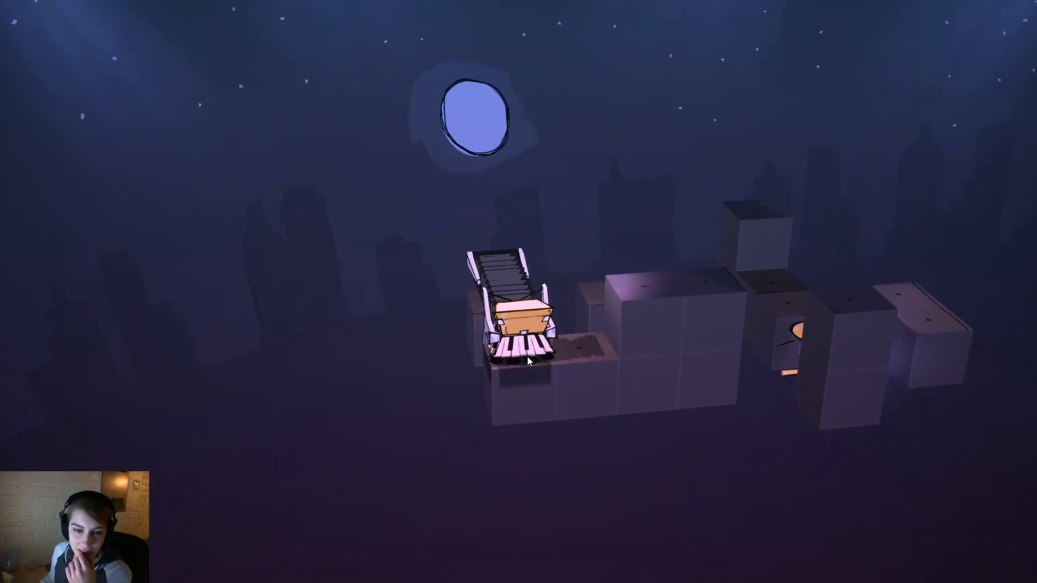
left_click_drag(529, 357, 512, 430)
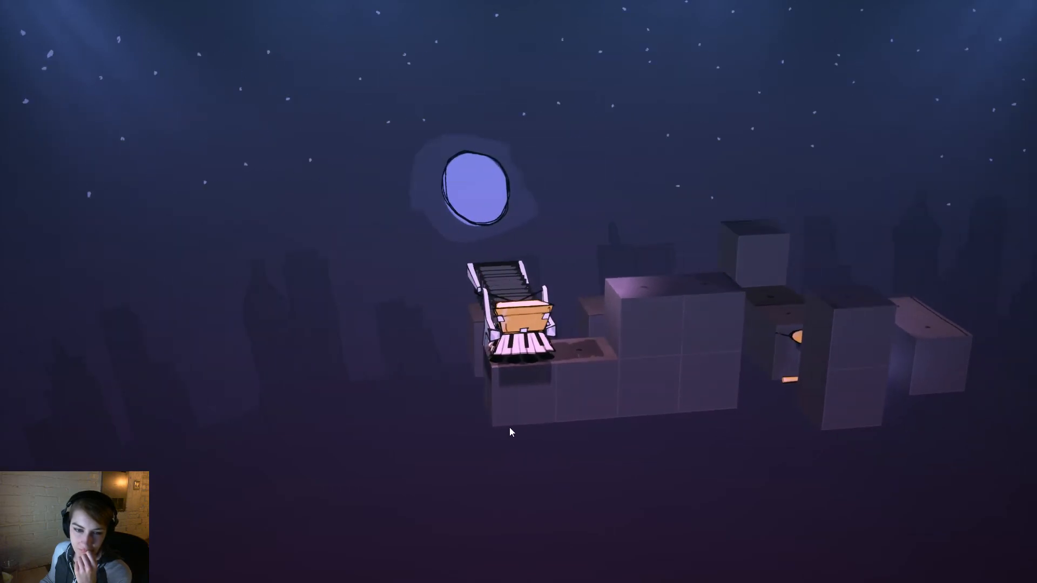
key("Escape")
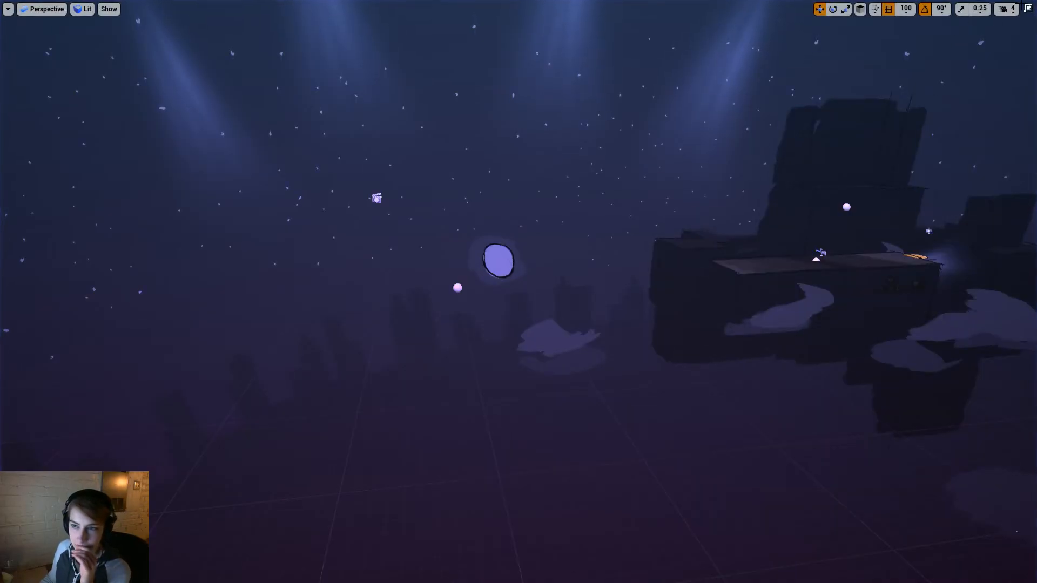
left_click(1027, 10)
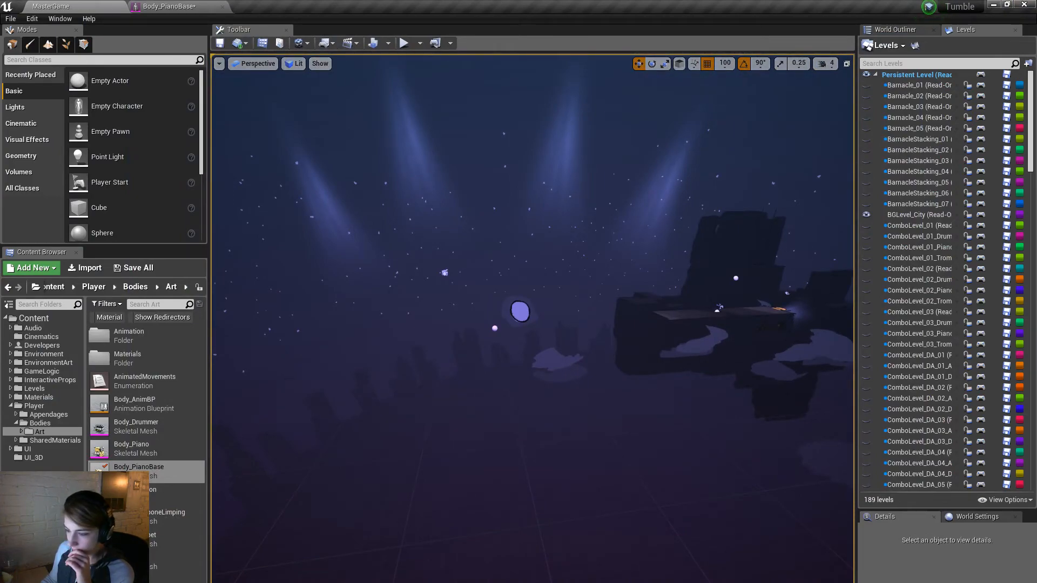
Step: Switch to Photoshop and browse for a file to open in the ArtSource/Player/Bodies/Materials folder
key("alt+Tab")
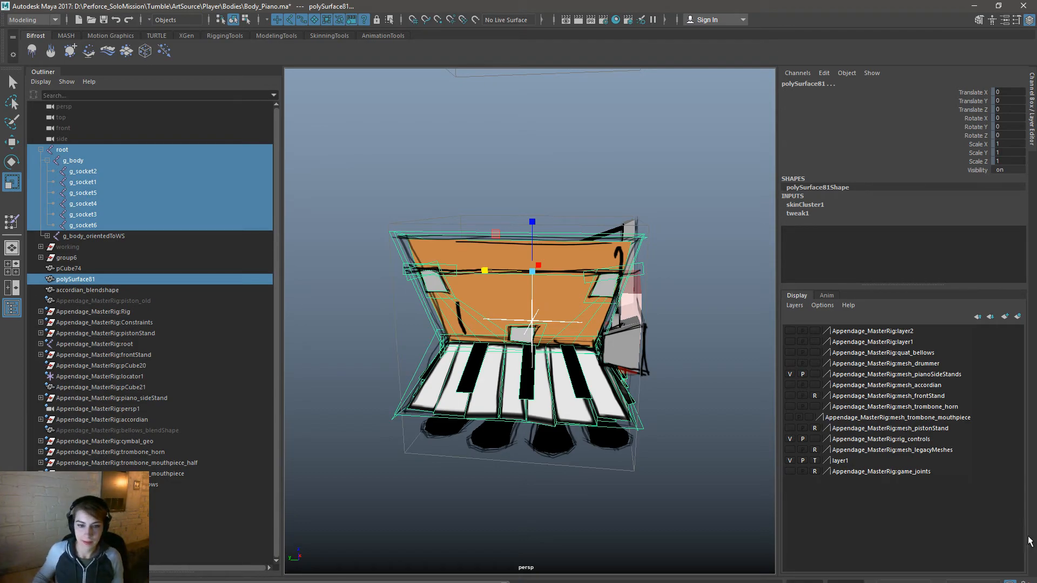
key("alt+Tab")
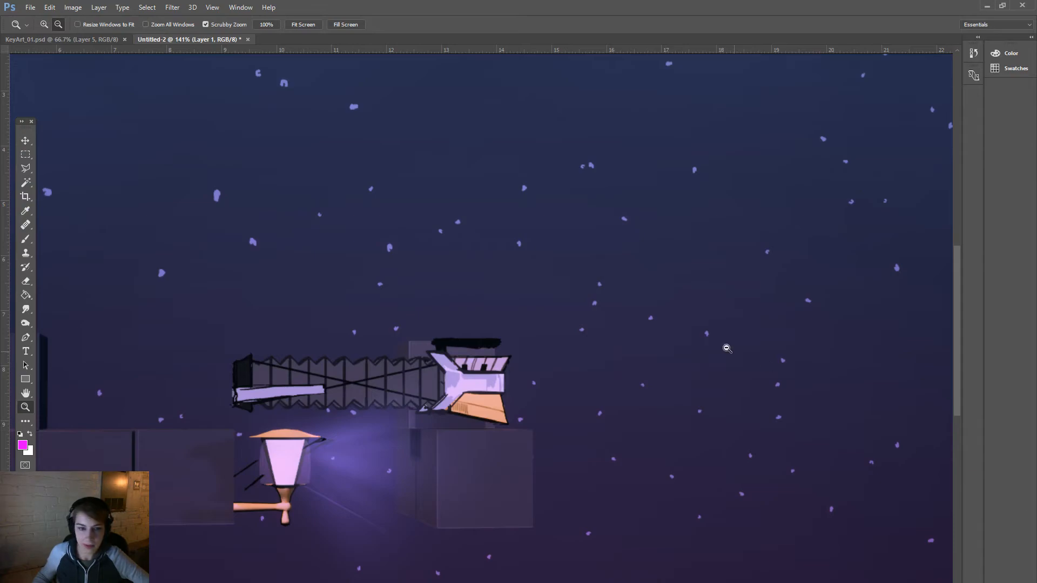
key("ctrl+o")
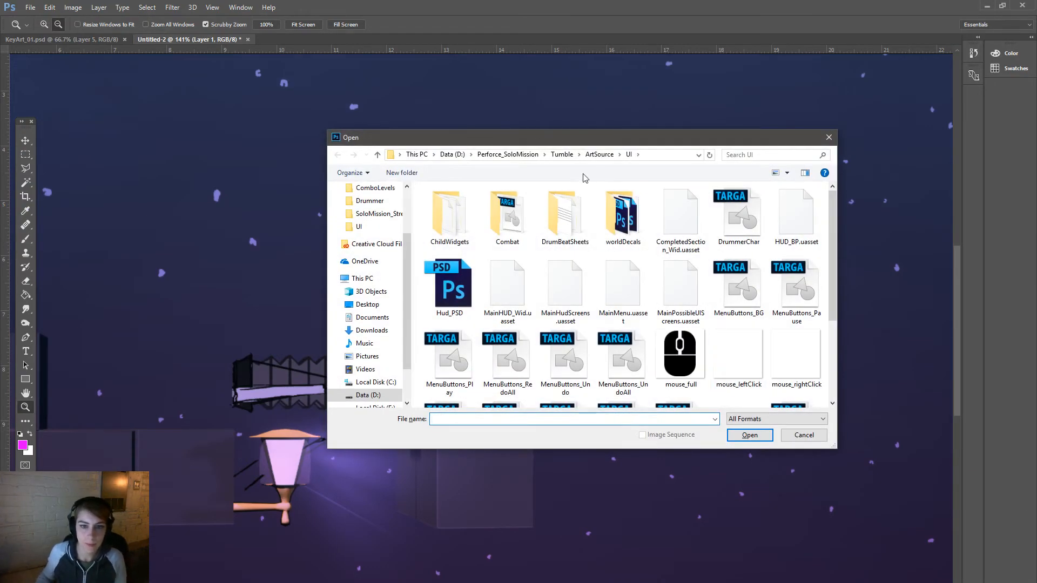
left_click(680, 302)
left_click(601, 156)
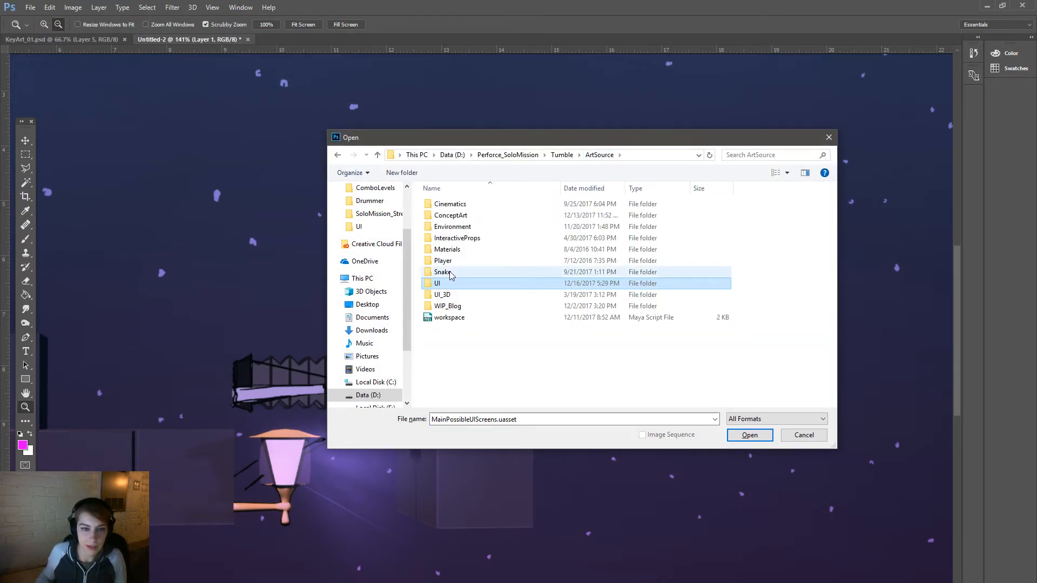
double_click(469, 265)
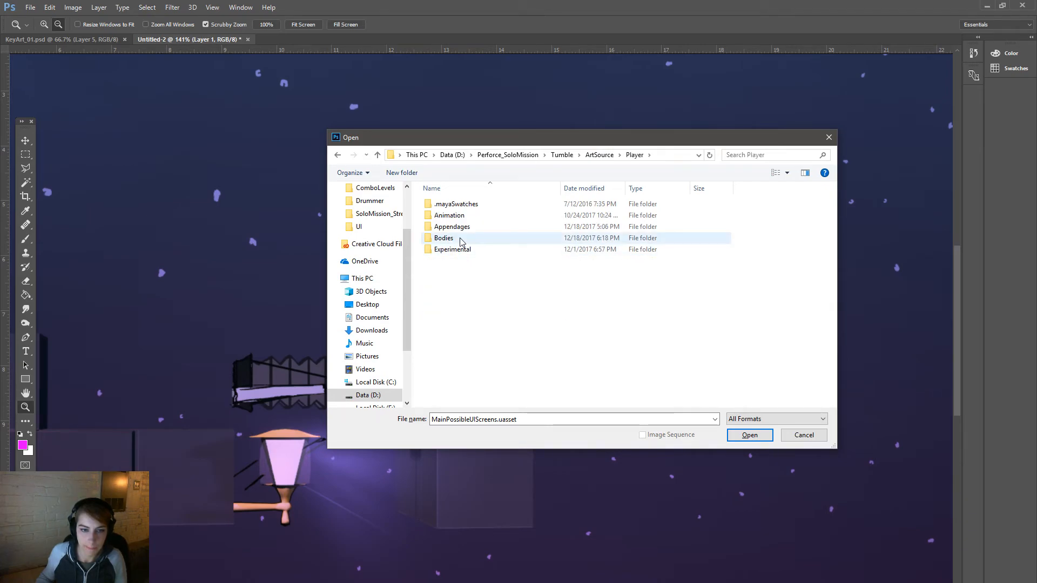
double_click(460, 239)
scroll(510, 303, "down", 6)
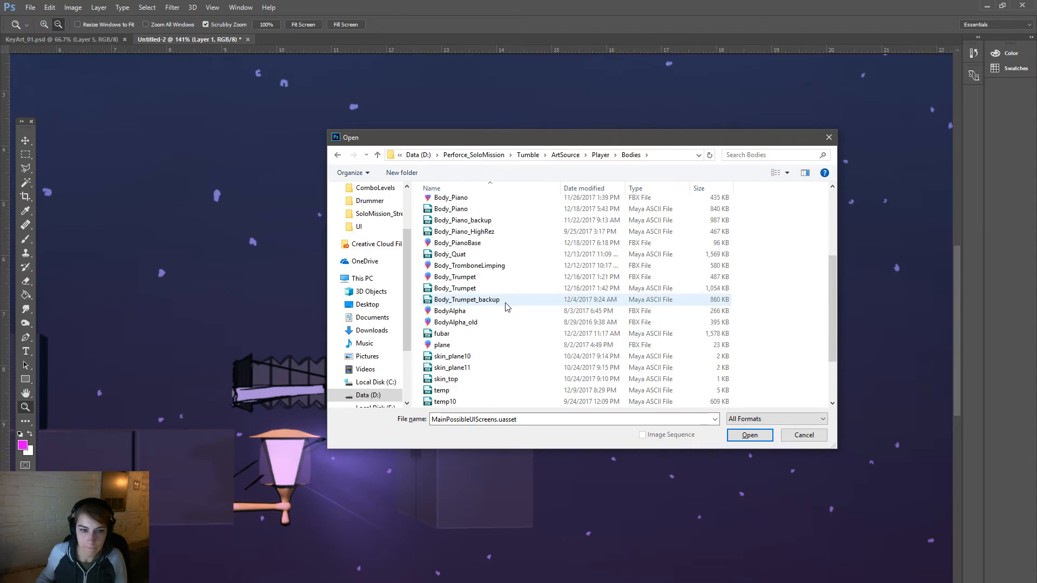
left_click_drag(833, 302, 815, 189)
double_click(432, 239)
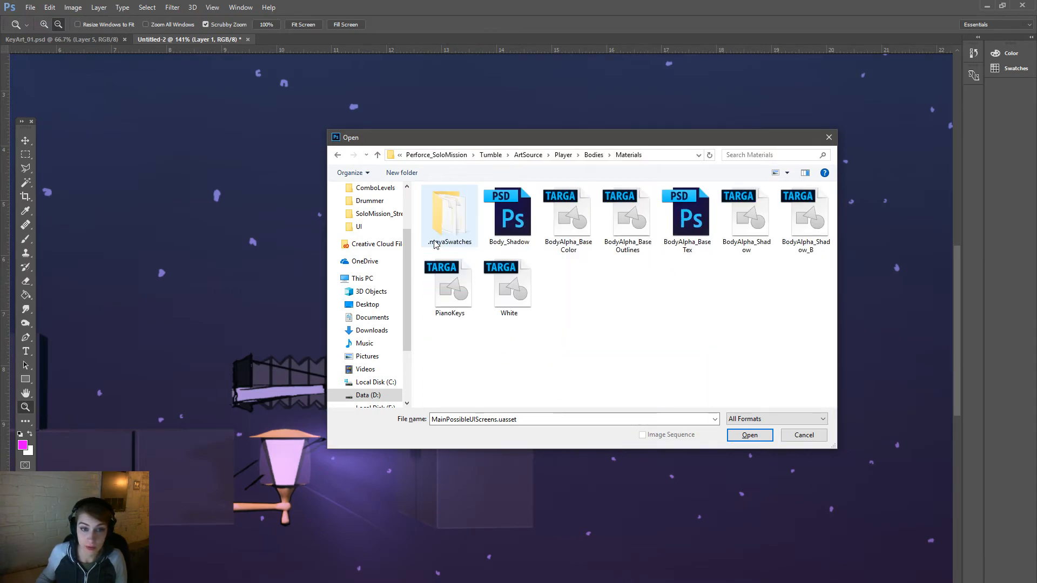
Step: Open BodyAlpha_BaseTex.psd to inspect its outline drawing and close it again
left_click(689, 238)
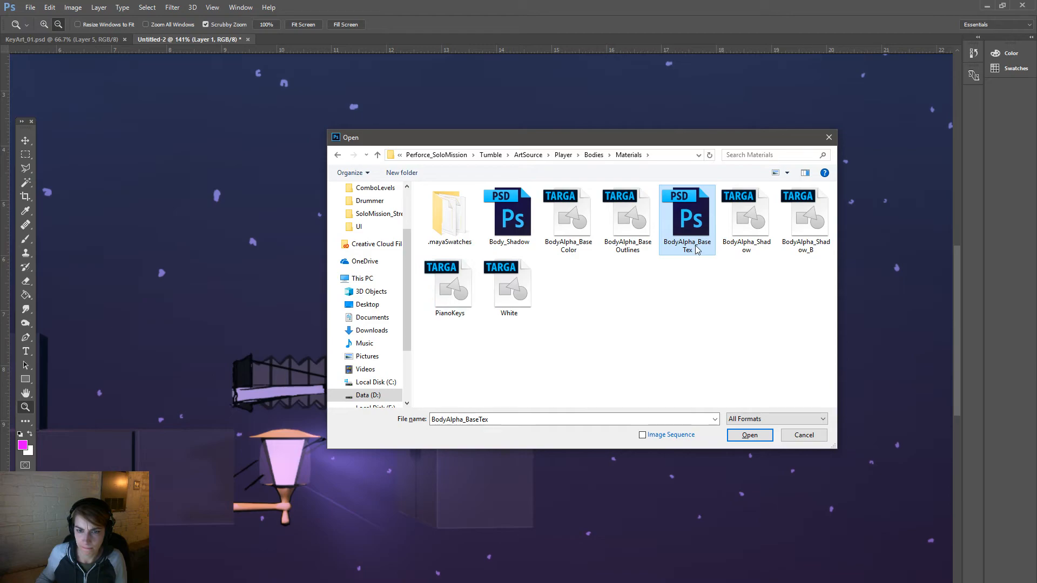
double_click(695, 243)
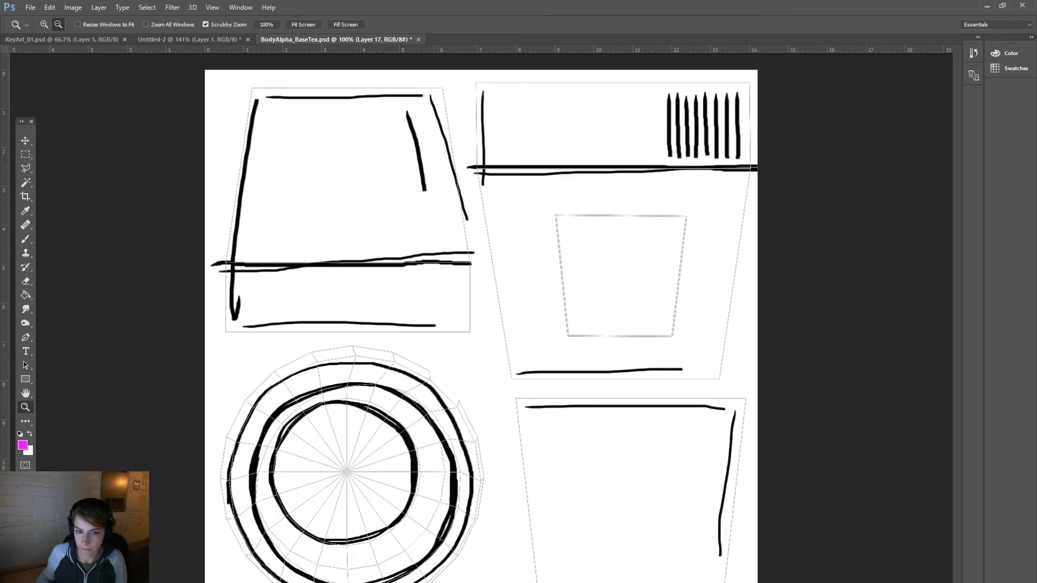
left_click(418, 39)
left_click(520, 246)
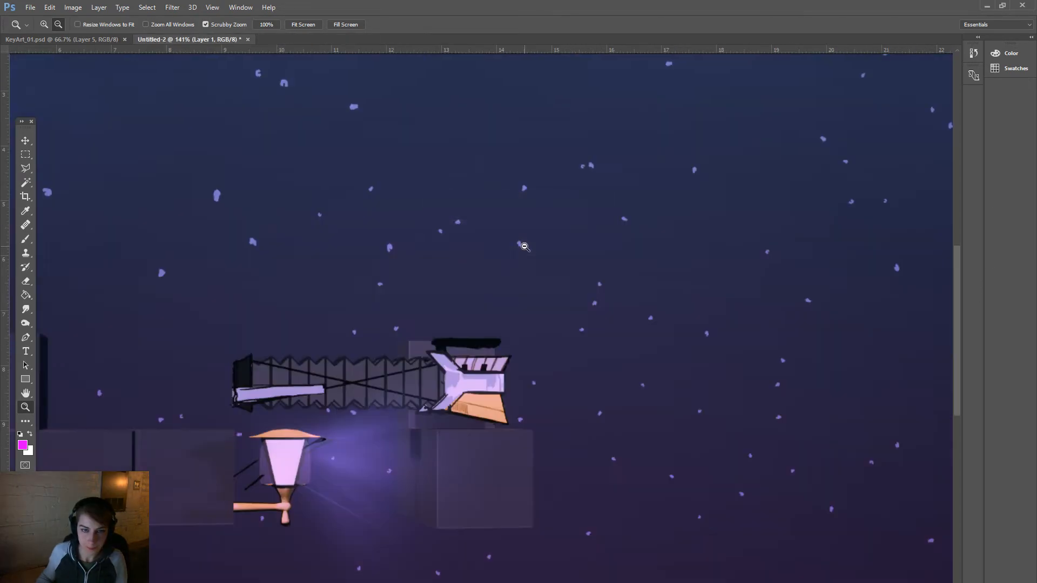
Step: Open the PianoKeys.tga texture from the Materials folder for a close-up view
key("ctrl+o")
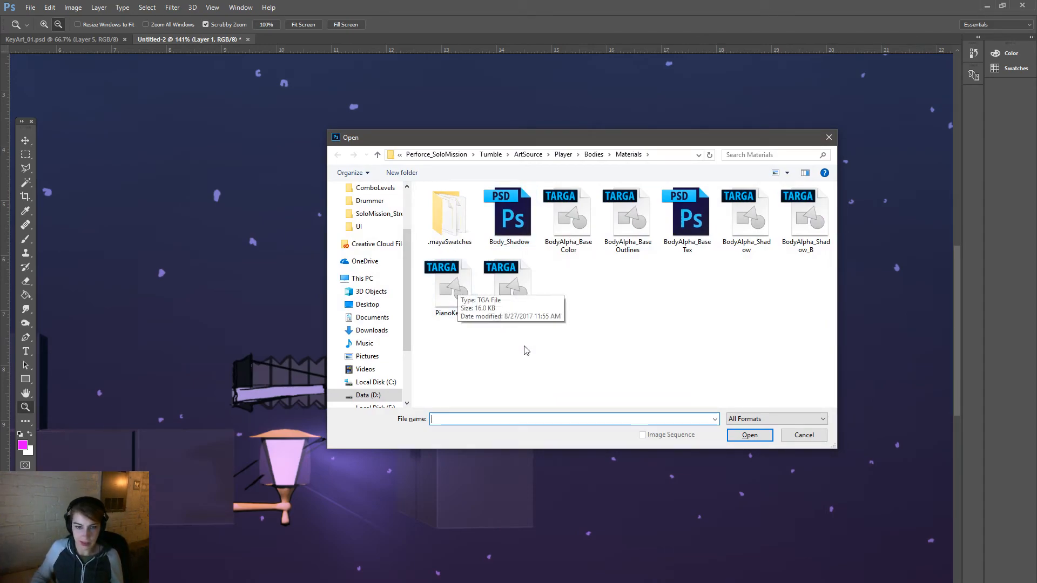
double_click(438, 288)
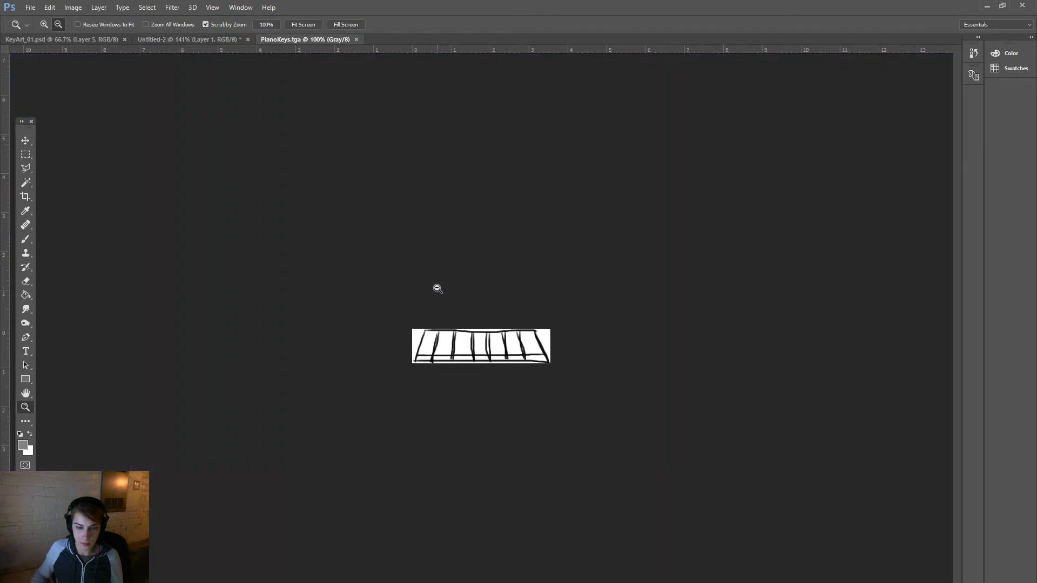
left_click_drag(422, 333, 487, 388)
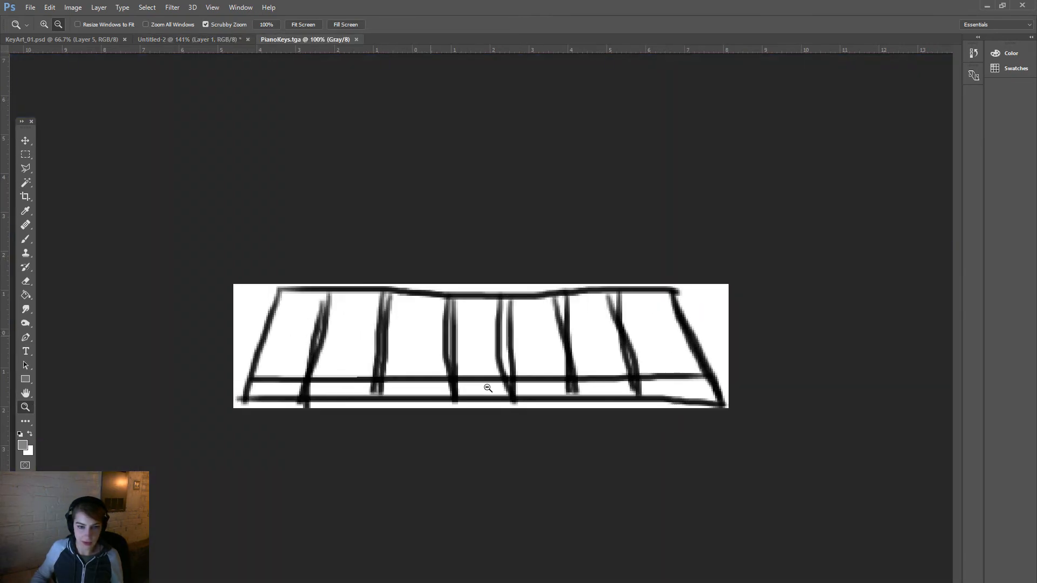
Step: Adjust the PianoKeys texture with Brightness/Contrast, setting brightness to -98 and contrast to 100
left_click(73, 7)
mouse_move(92, 35)
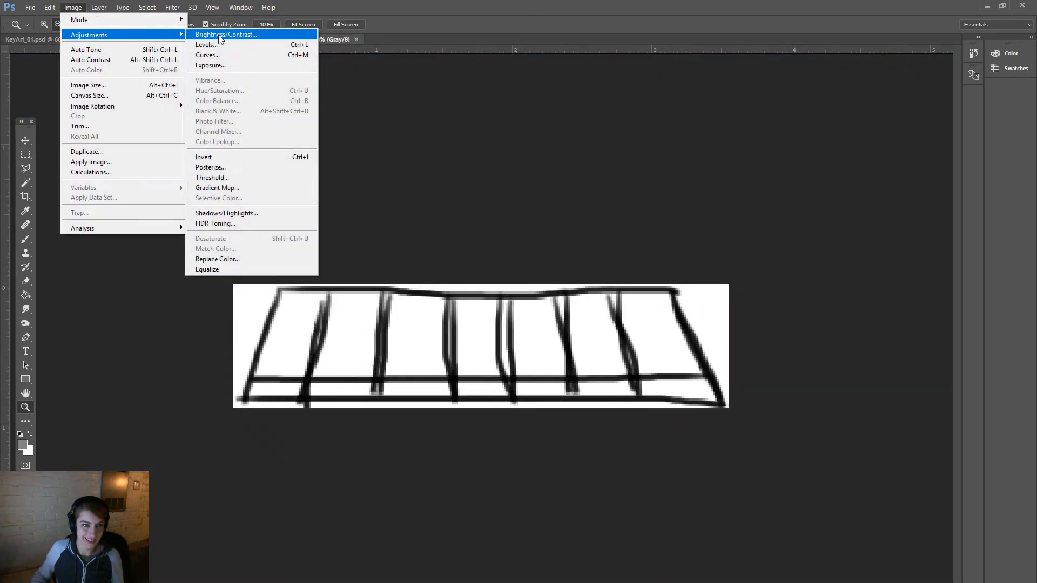
left_click(251, 37)
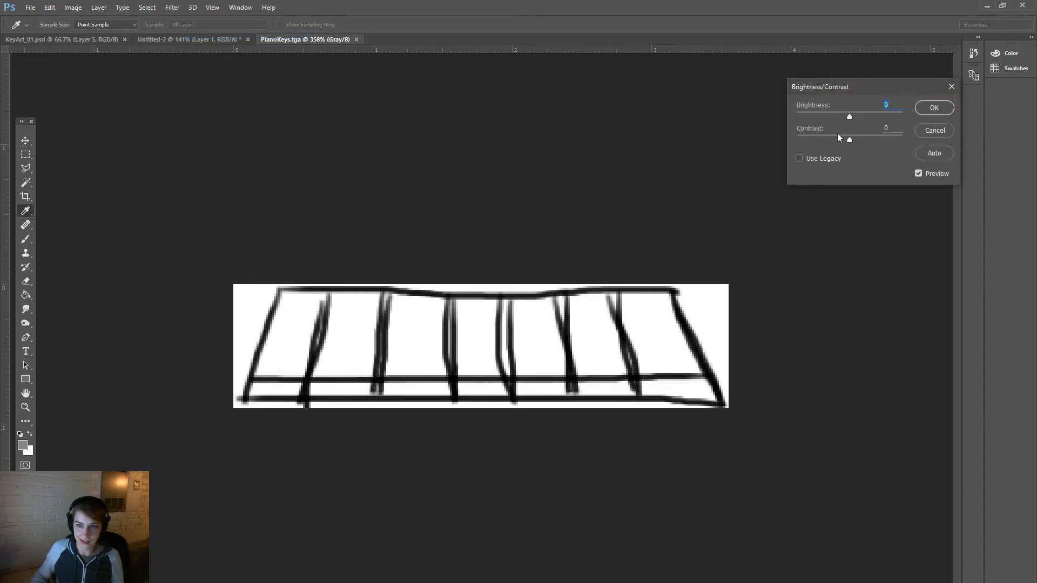
left_click_drag(850, 117, 770, 118)
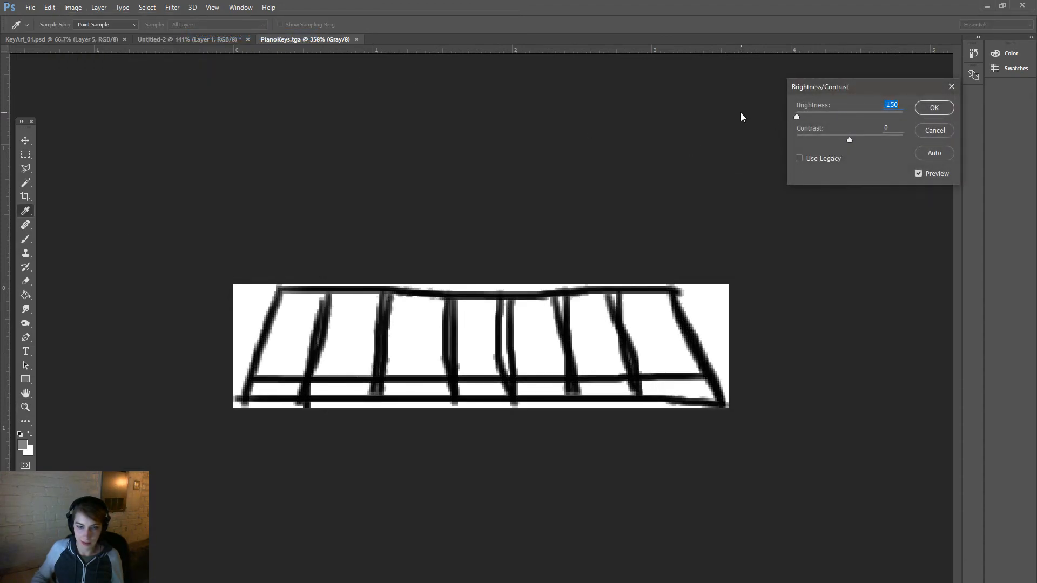
left_click_drag(867, 135, 964, 150)
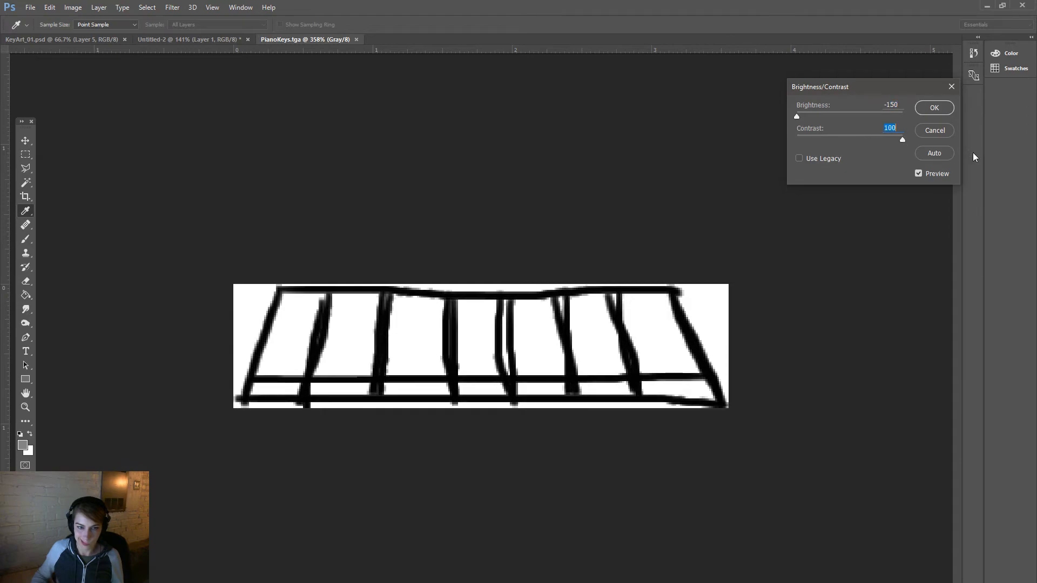
left_click_drag(796, 116, 815, 128)
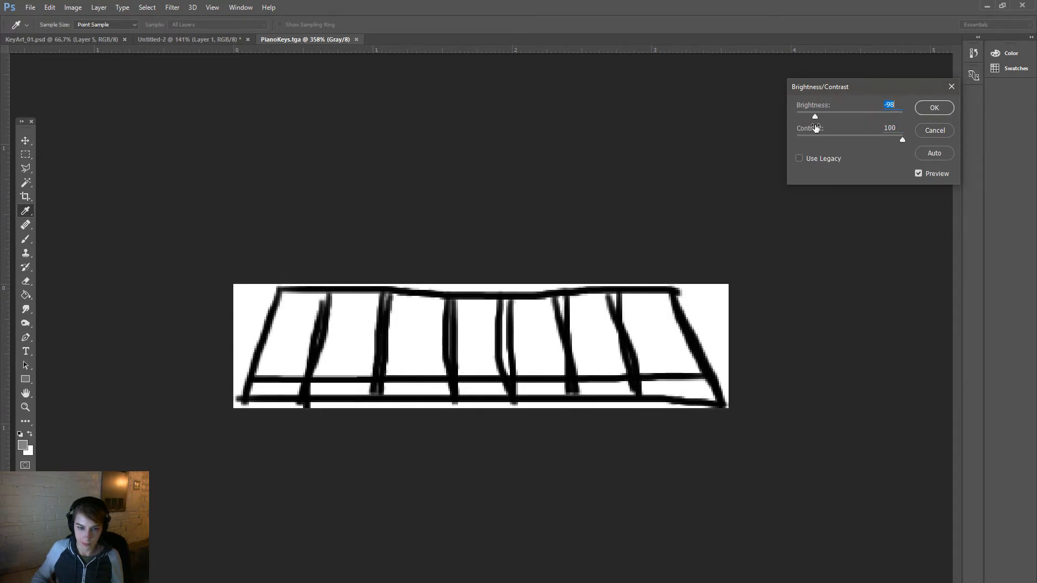
left_click(925, 108)
Step: Save PianoKeys.tga, adding the file to the default pending changelist
key("ctrl+s")
left_click(548, 262)
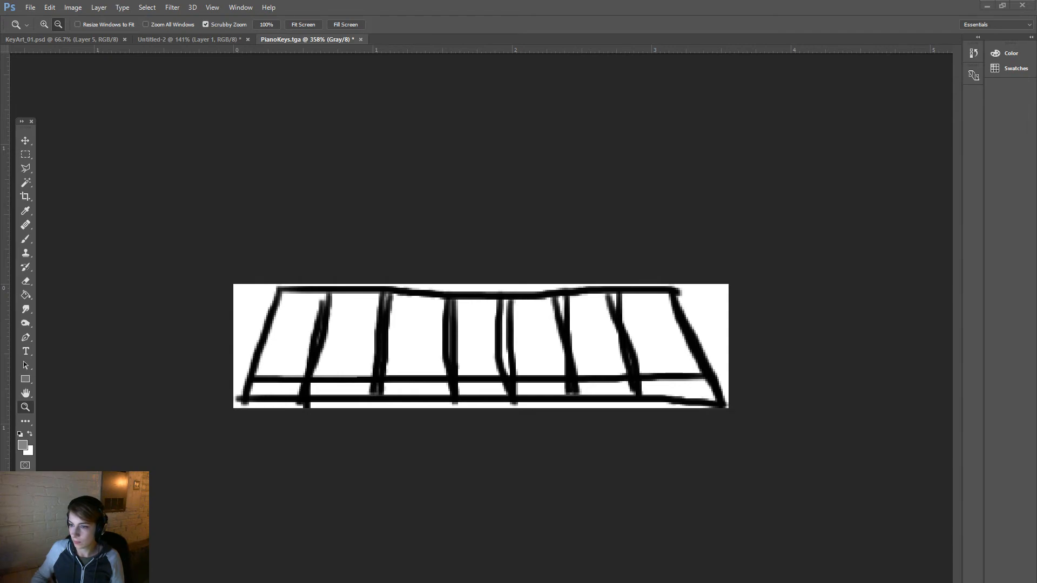
key("ctrl+s")
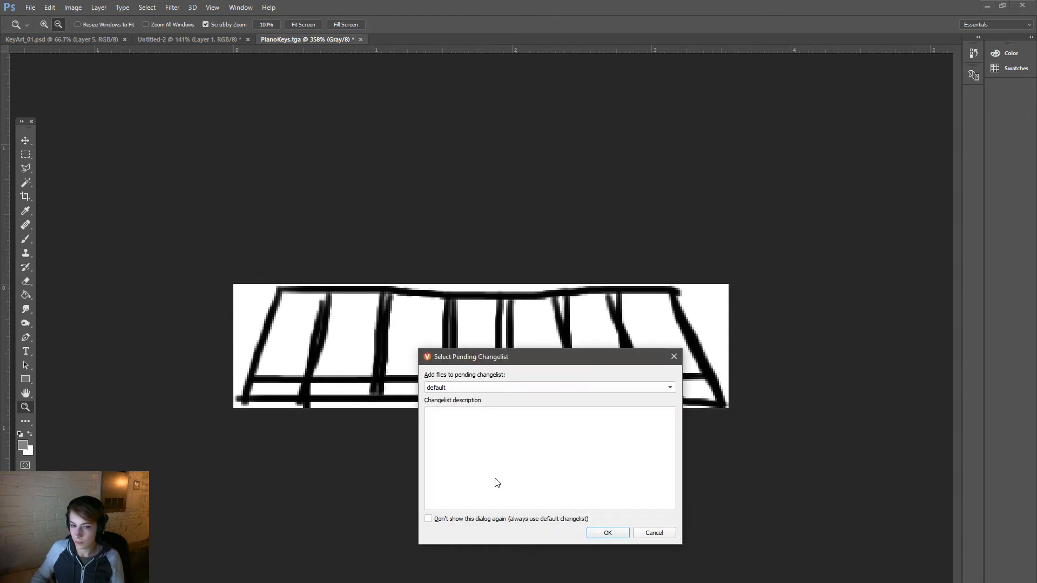
left_click(605, 533)
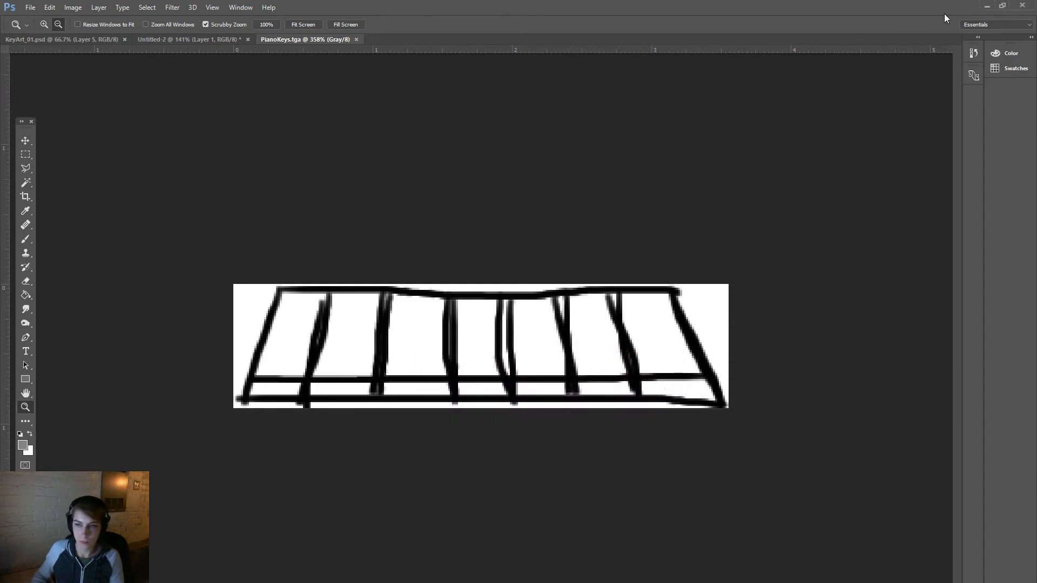
Step: Switch to Unreal and inspect the PianoKeys texture from the Bodies/Art/Materials folder, closing it again
left_click(986, 6)
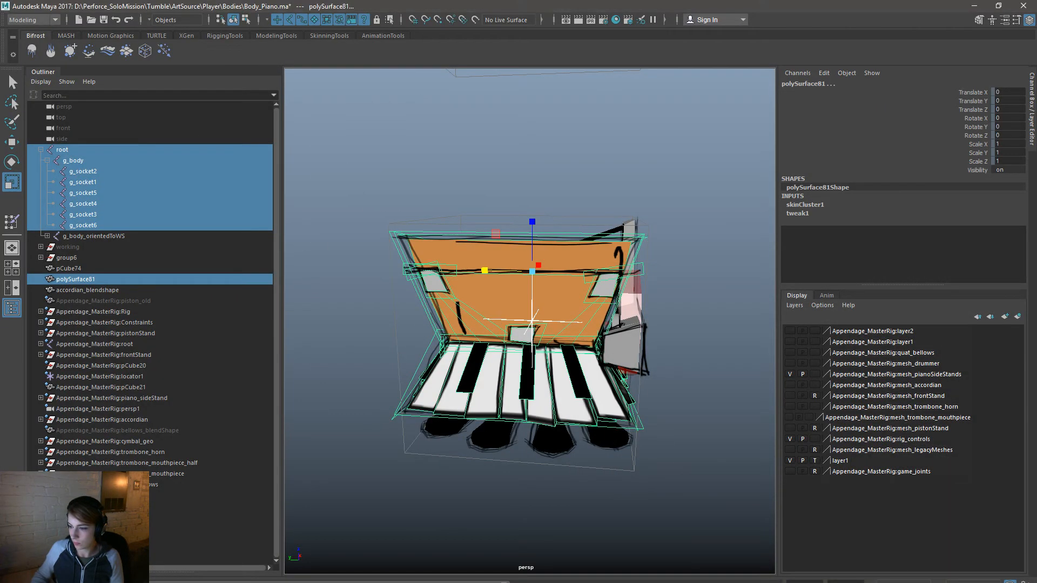
key("alt+Tab")
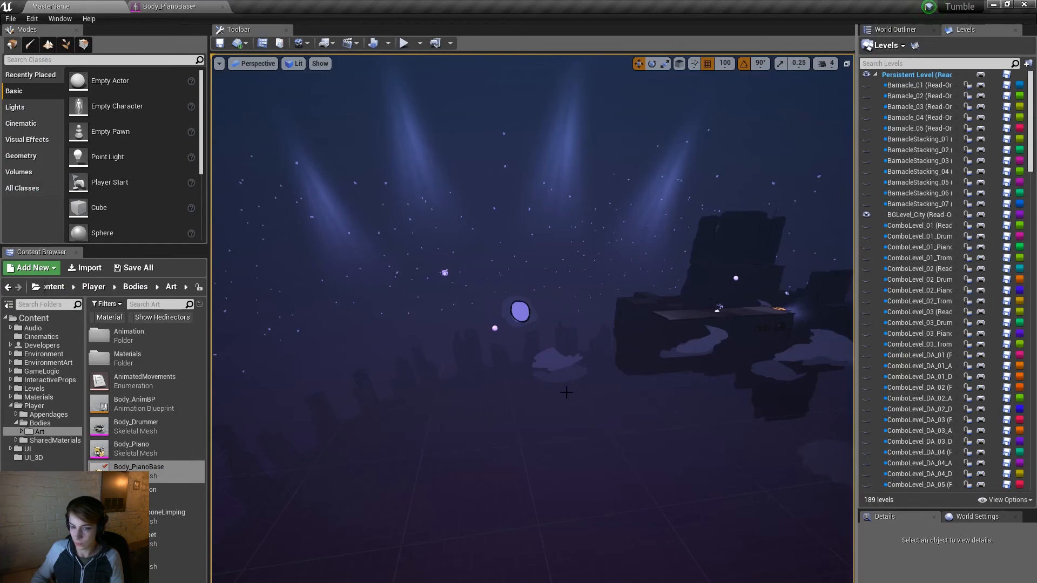
left_click(167, 474)
right_click(168, 474)
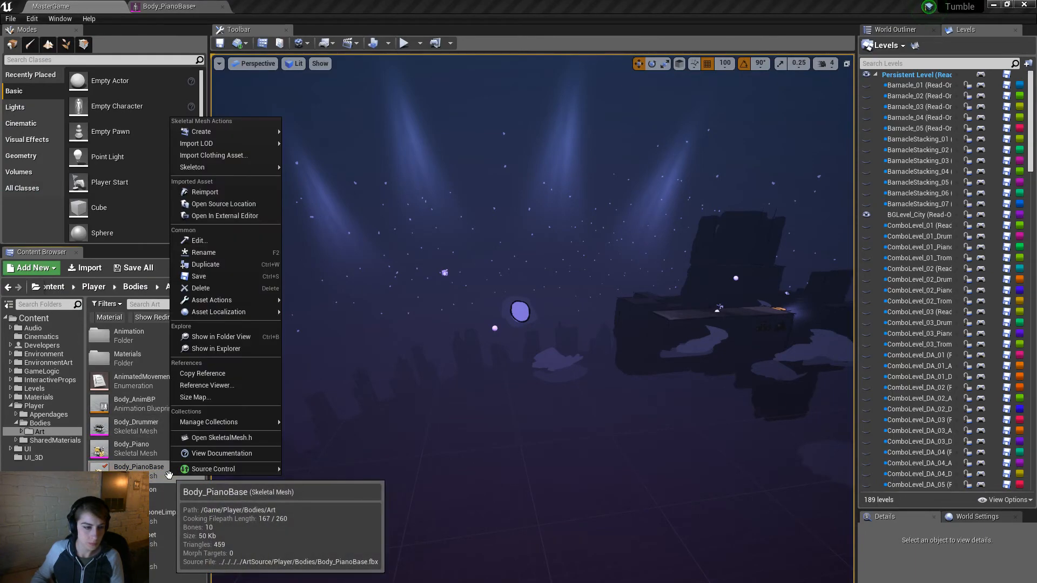
left_click(128, 511)
double_click(142, 366)
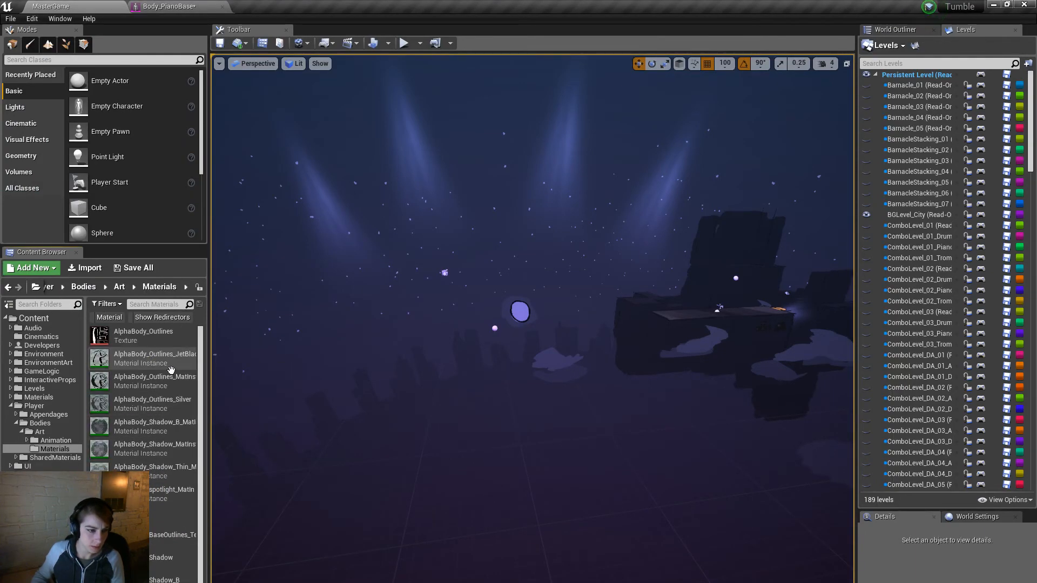
scroll(191, 493, "down", 1)
double_click(191, 493)
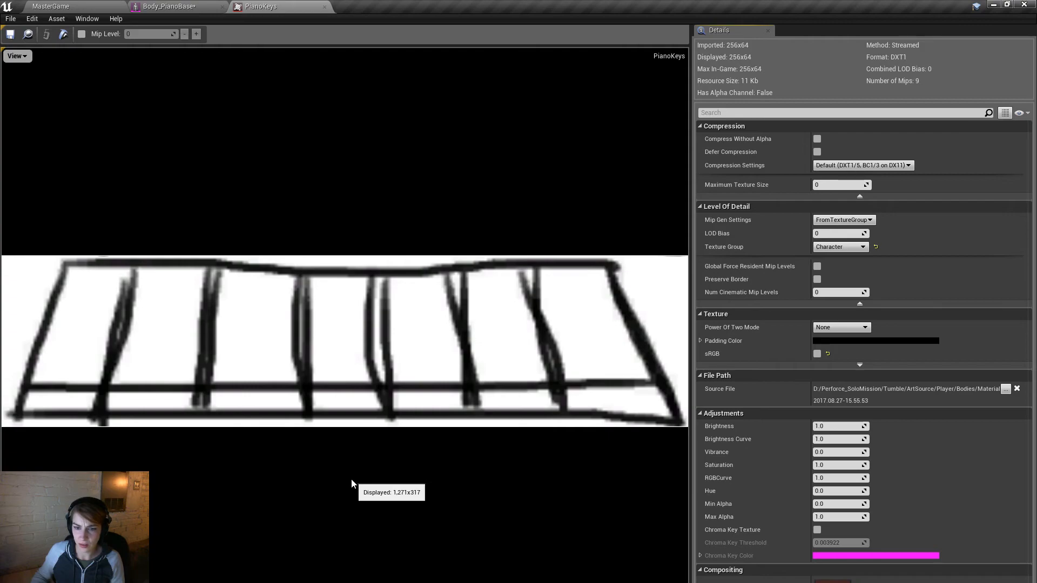
left_click(324, 6)
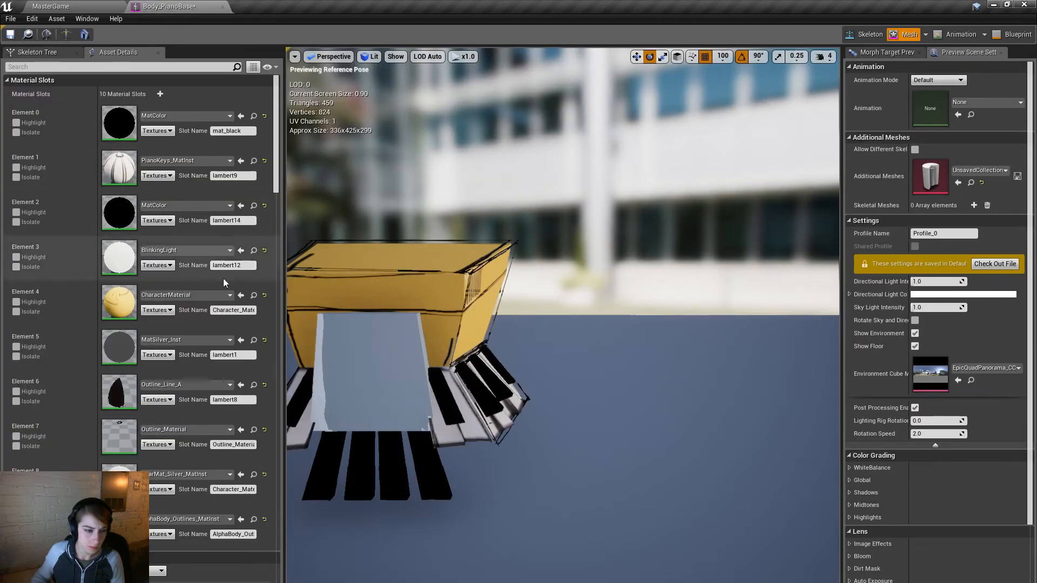
Step: Open PianoKeys_MatInst from the Body_PianoBase material slots and examine its texture, colour and parent settings
left_click(254, 161)
double_click(135, 573)
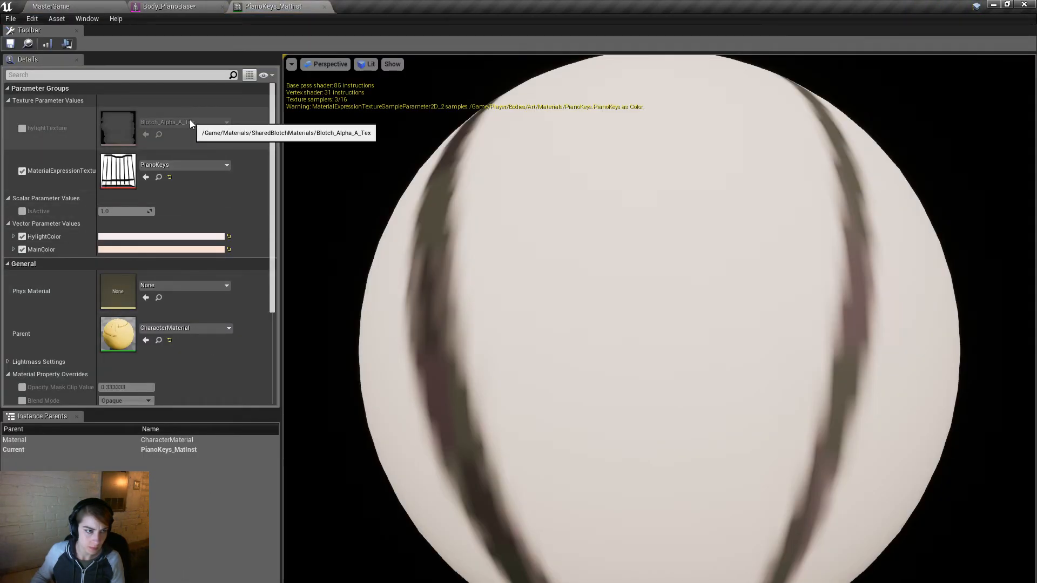
mouse_move(273, 187)
left_mouse_down()
mouse_move(273, 214)
mouse_move(274, 183)
left_mouse_up()
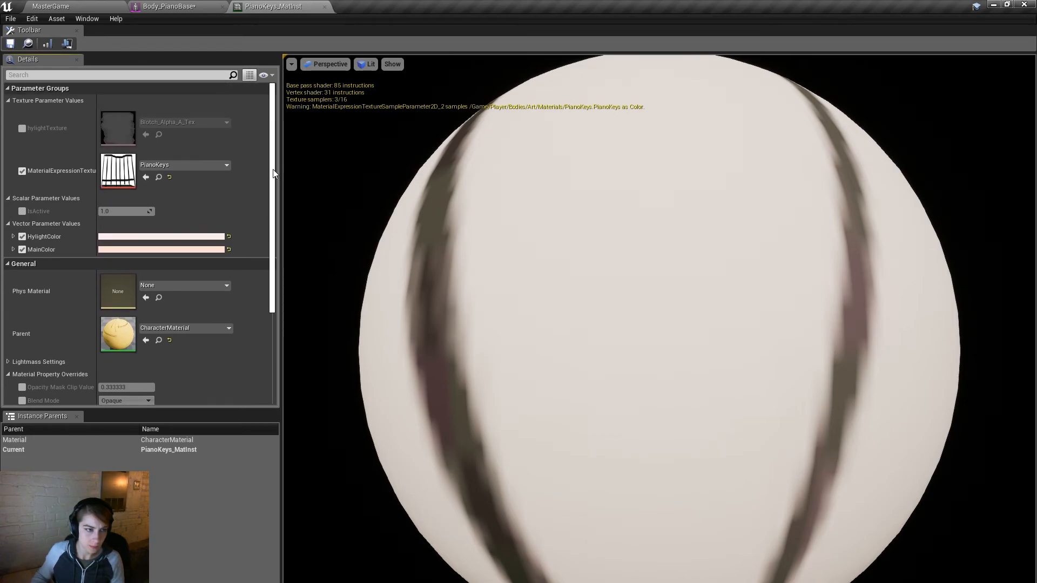
left_click_drag(96, 166, 157, 167)
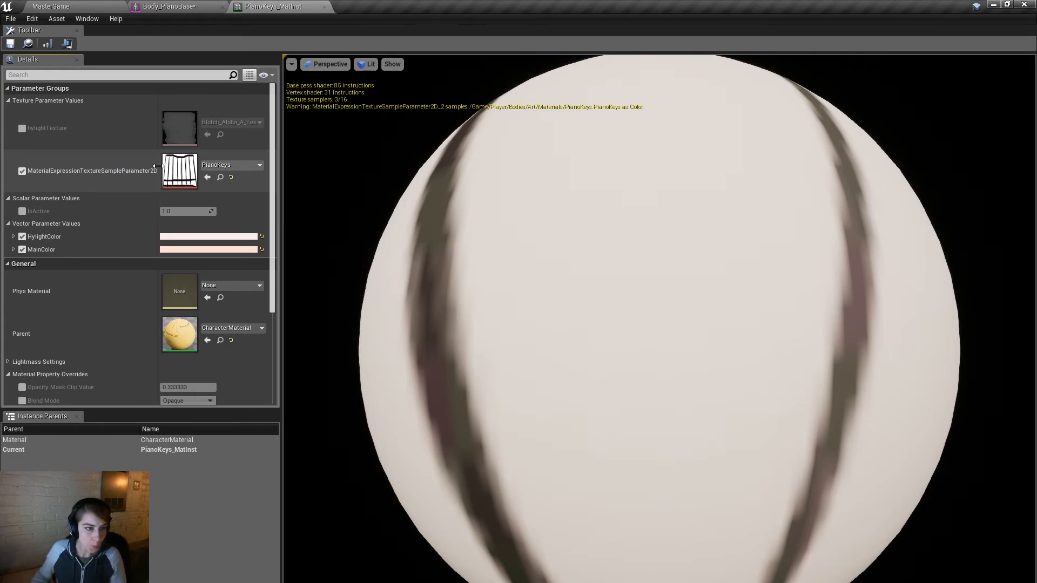
left_click_drag(156, 166, 129, 162)
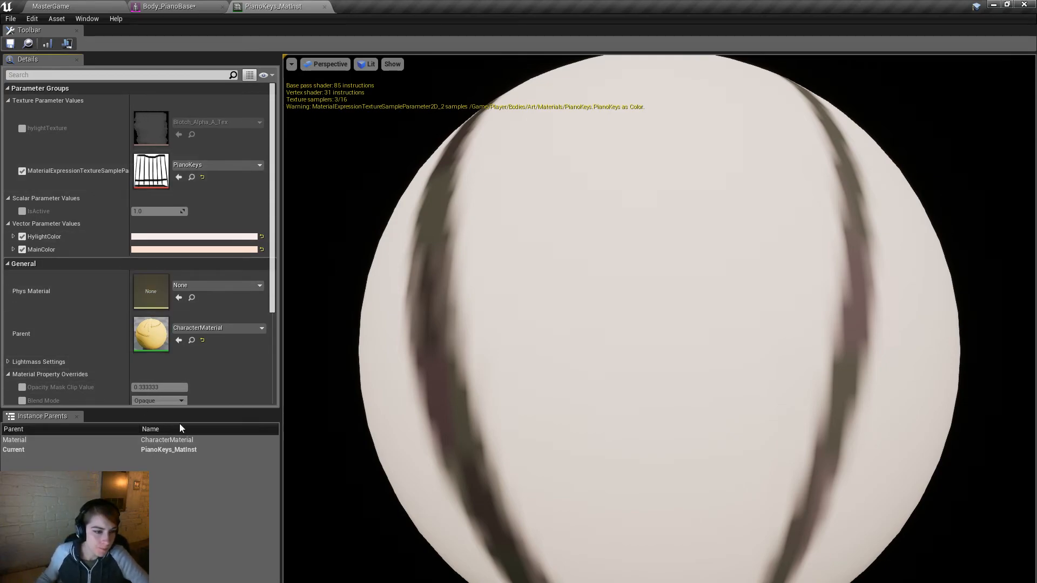
scroll(181, 345, "down", 3)
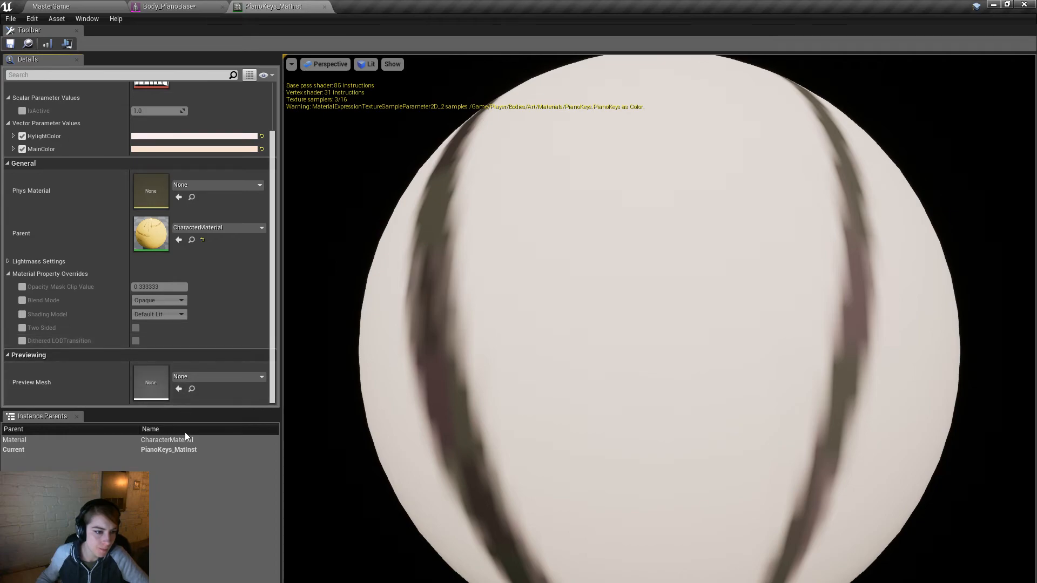
Step: Open CharacterMaterial, the parent of PianoKeys_MatInst, and find the colour nodes feeding its Lerp blends
left_click(191, 240)
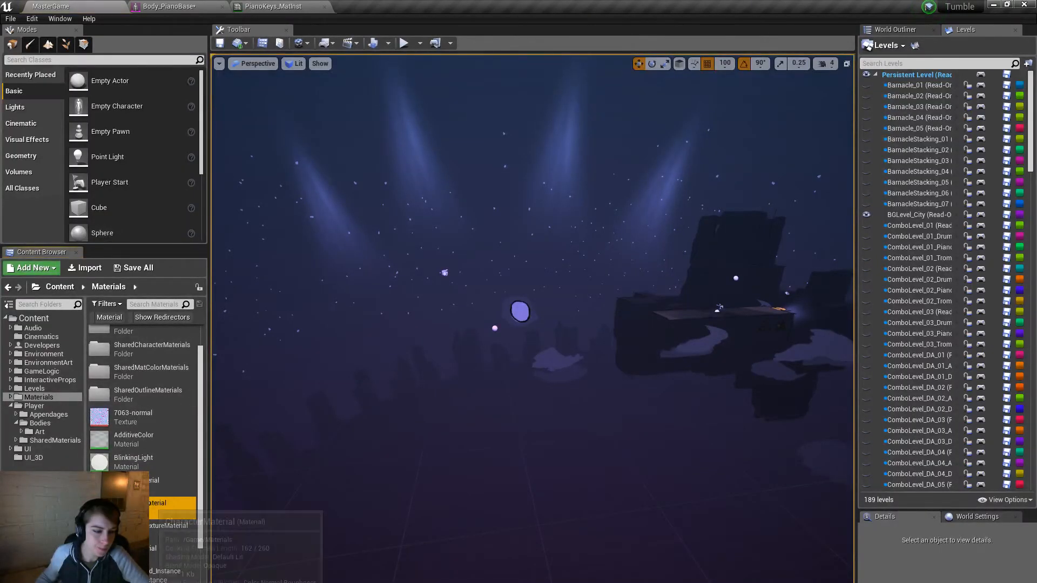
double_click(149, 494)
right_click_drag(294, 302, 513, 340)
scroll(316, 318, "down", 5)
right_click_drag(418, 306, 651, 343)
scroll(530, 368, "up", 3)
left_click(536, 388)
right_click_drag(663, 225, 667, 149)
right_click_drag(415, 375, 858, 313)
right_click_drag(410, 162, 664, 299)
right_click_drag(858, 279, 495, 459)
Step: Set the dark brown colour constant feeding the Lerp nodes in CharacterMaterial to pure black (0, 0, 0)
left_click(569, 232)
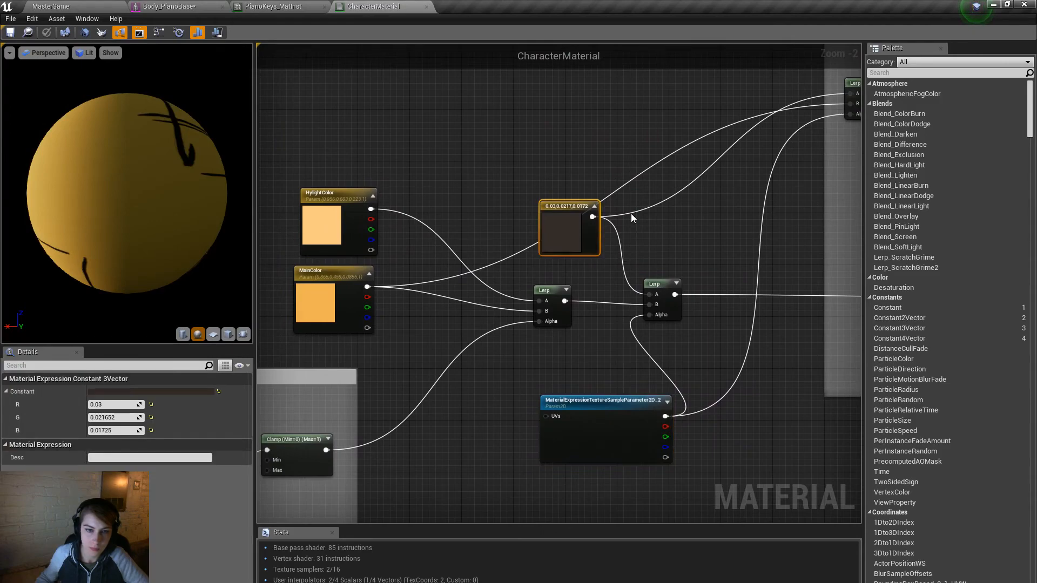
left_click(210, 393)
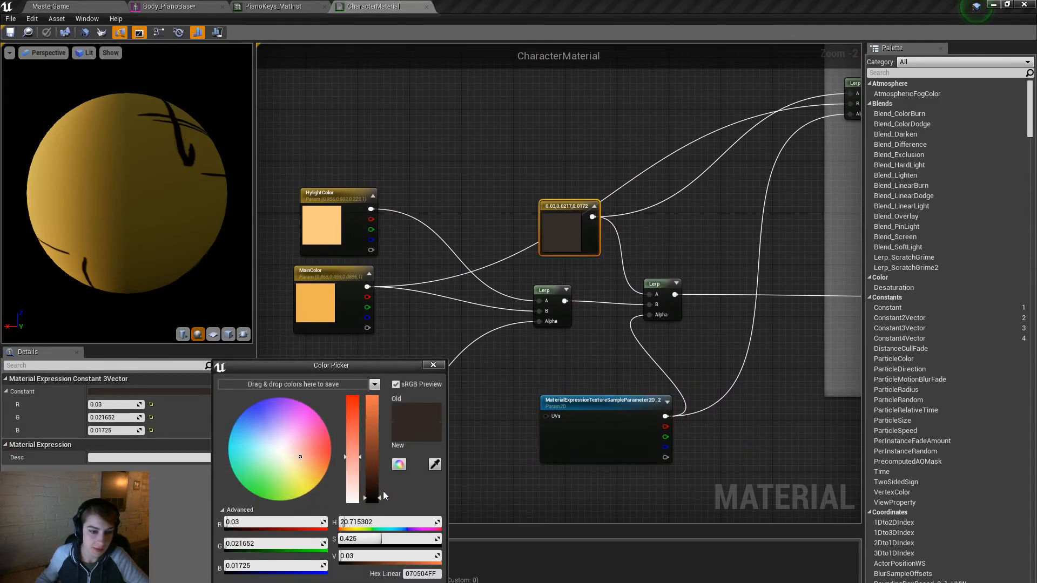
left_click_drag(374, 499, 371, 515)
left_click(378, 582)
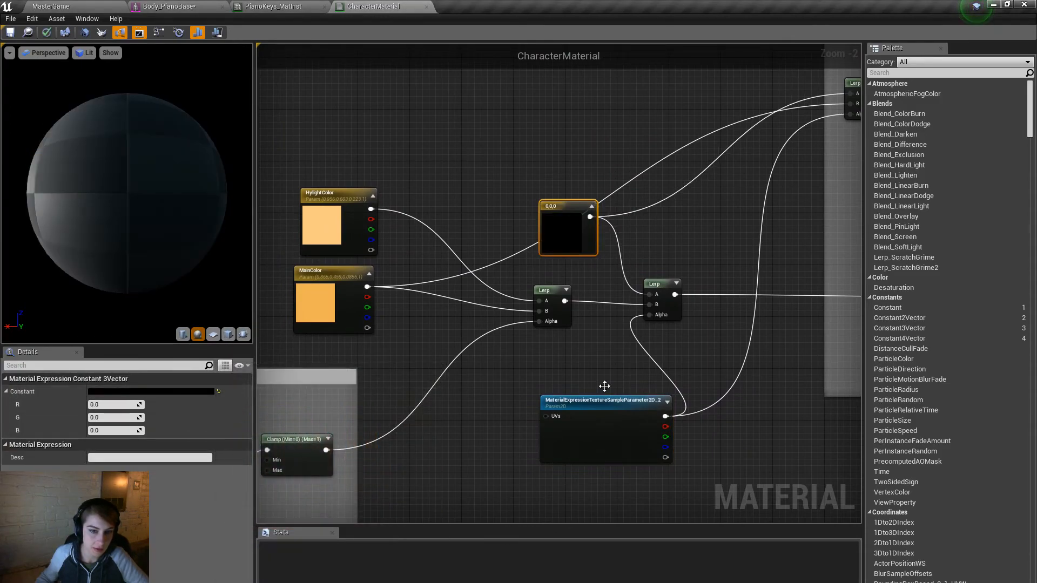
left_click(54, 5)
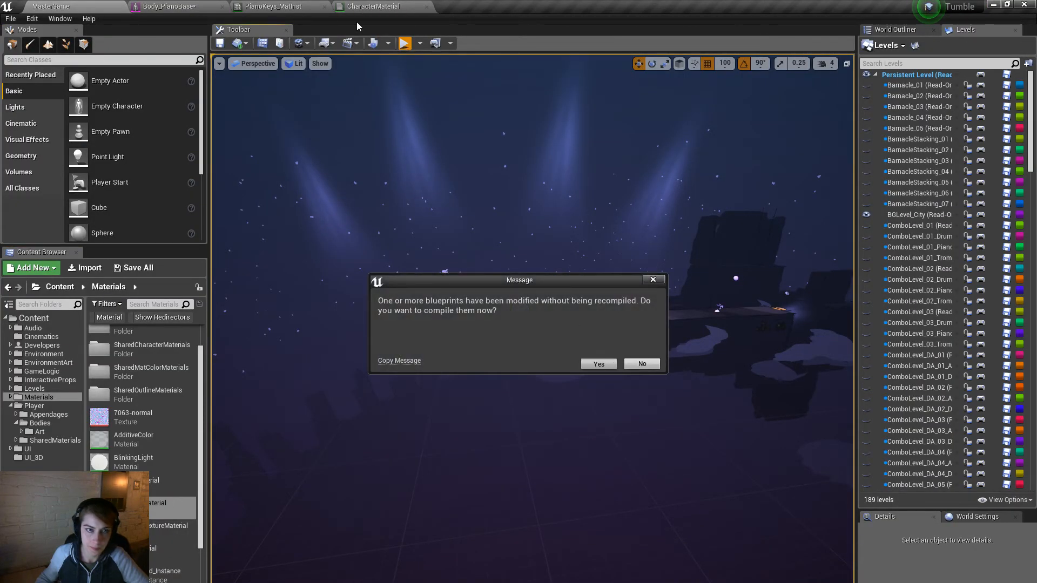
left_click(642, 363)
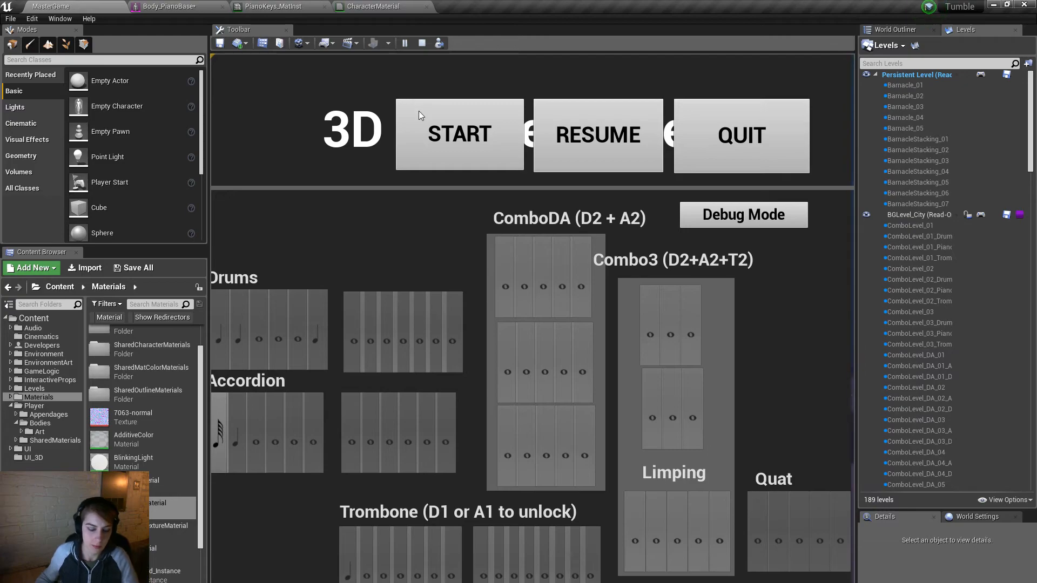
key("Escape")
Step: Apply the CharacterMaterial changes and save the material, checking it out from source control
left_click(385, 7)
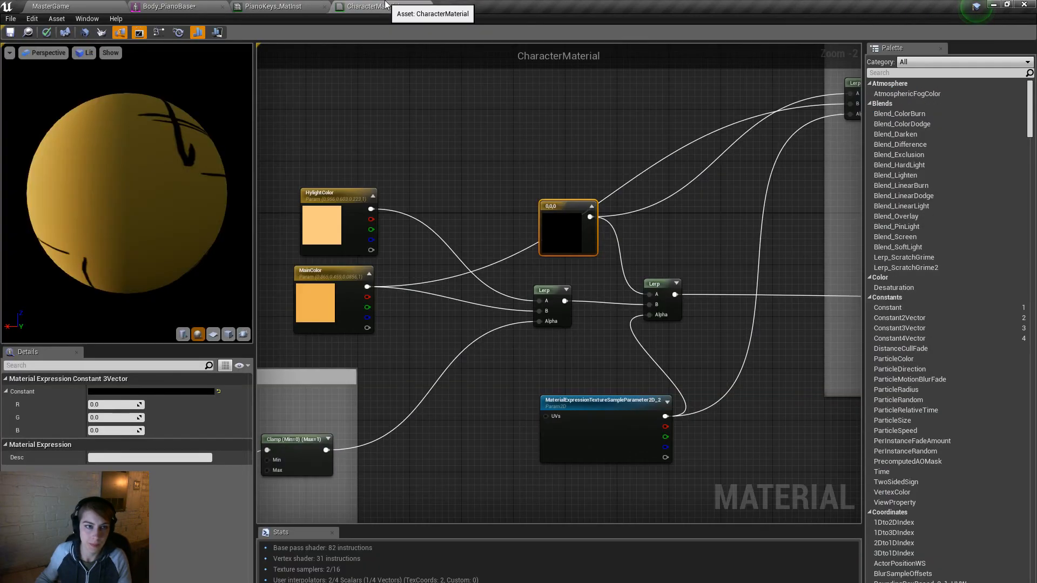
left_click(47, 33)
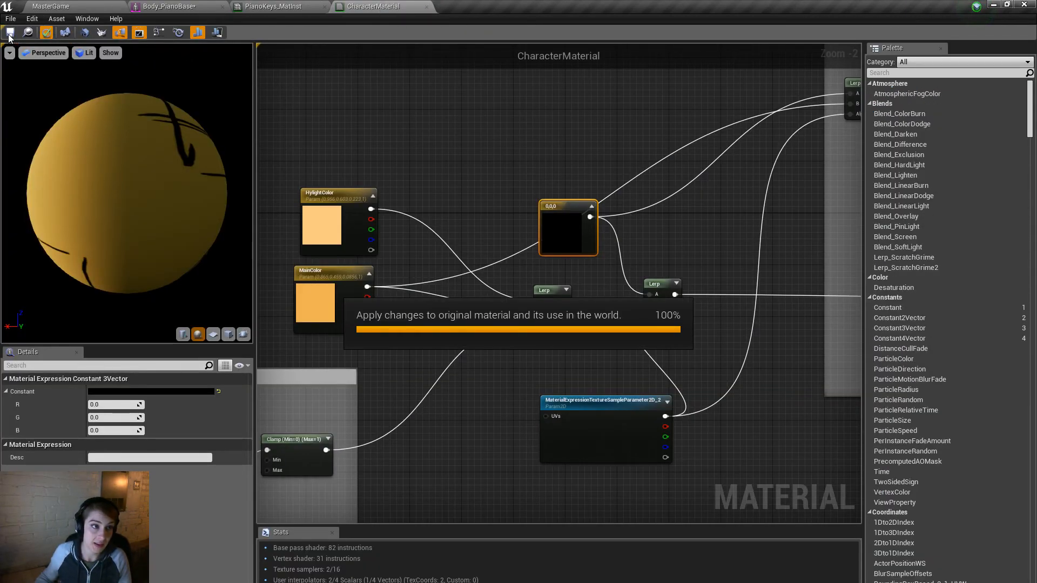
left_click(10, 33)
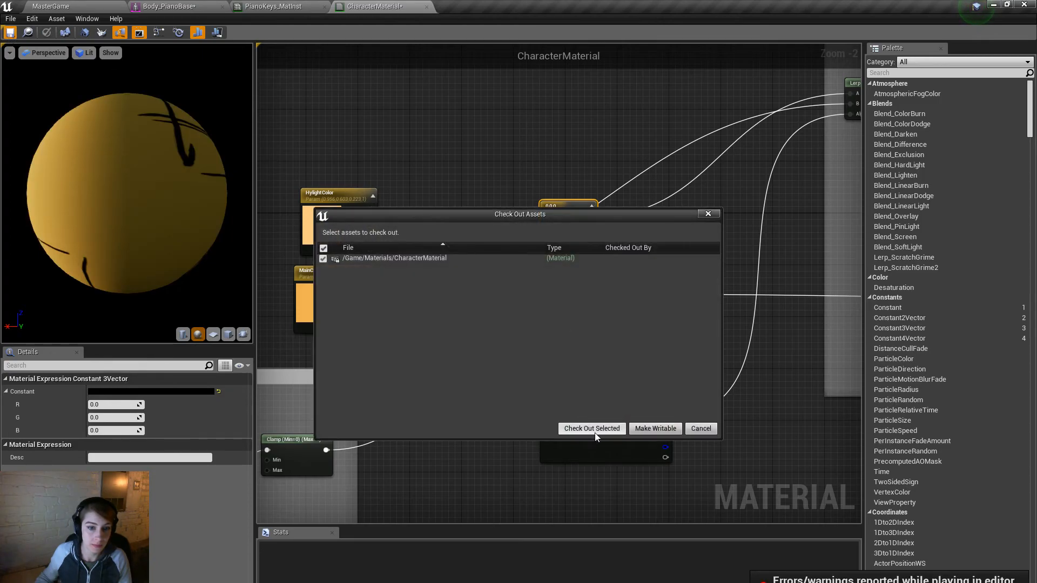
left_click(593, 431)
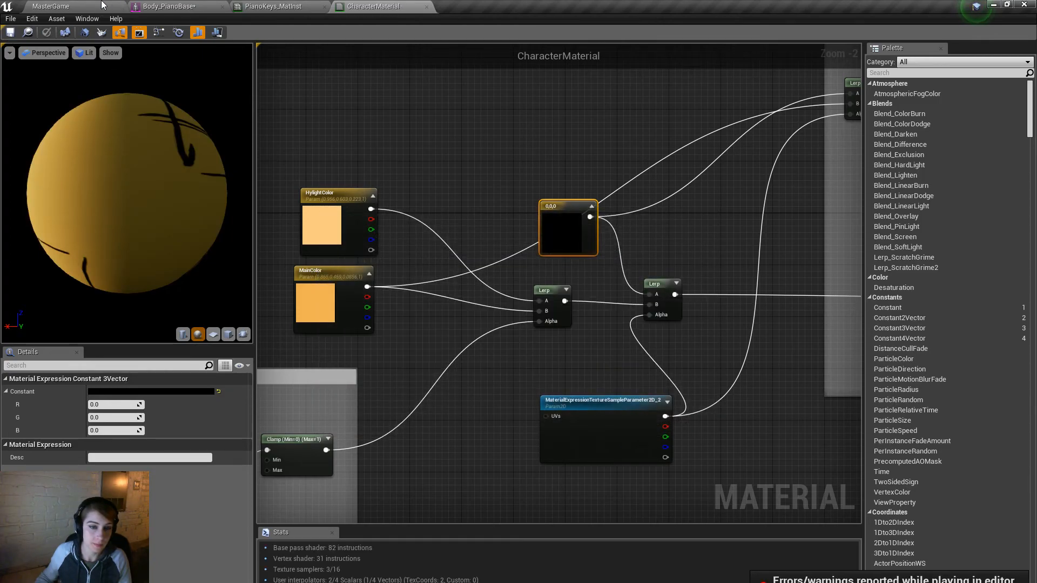
Step: Playtest the first Accordion level full screen in Debug Mode, rotate the view to examine the piano keys, and end the session
left_click(102, 5)
left_click(403, 43)
left_click(598, 367)
key("F11")
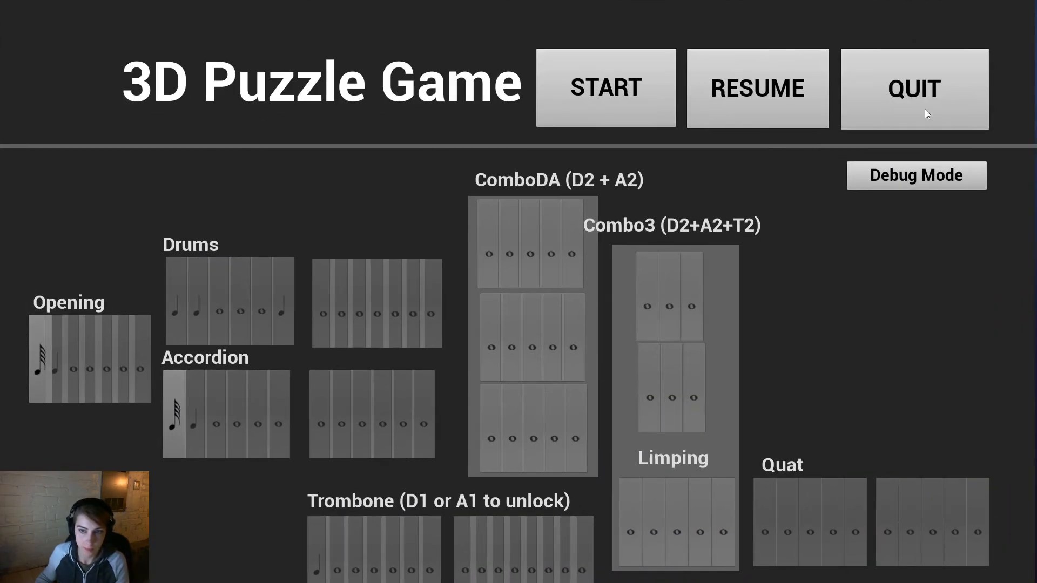
left_click(918, 176)
left_click(168, 437)
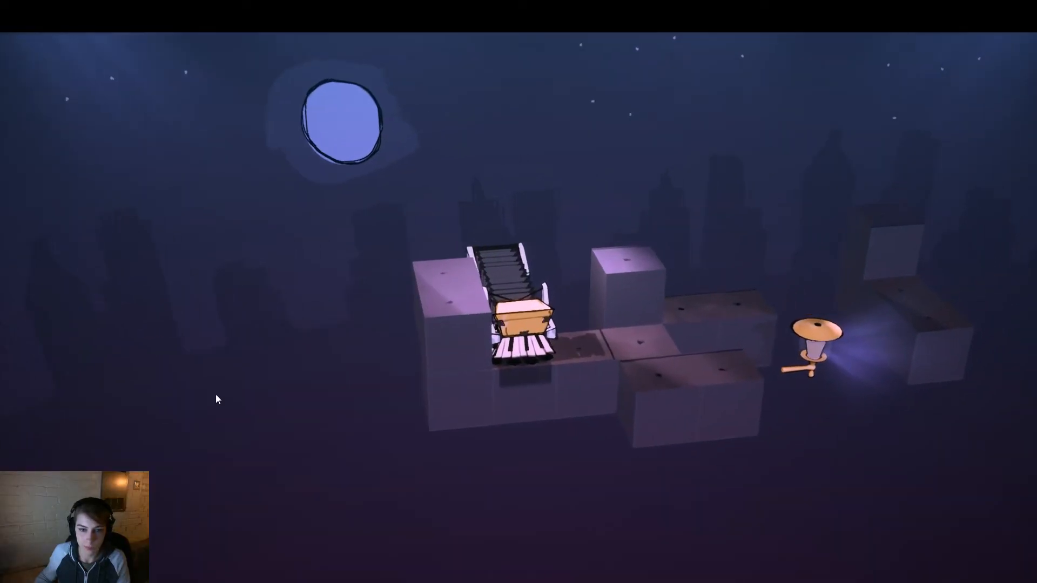
right_click_drag(636, 345, 601, 385)
left_click(597, 354)
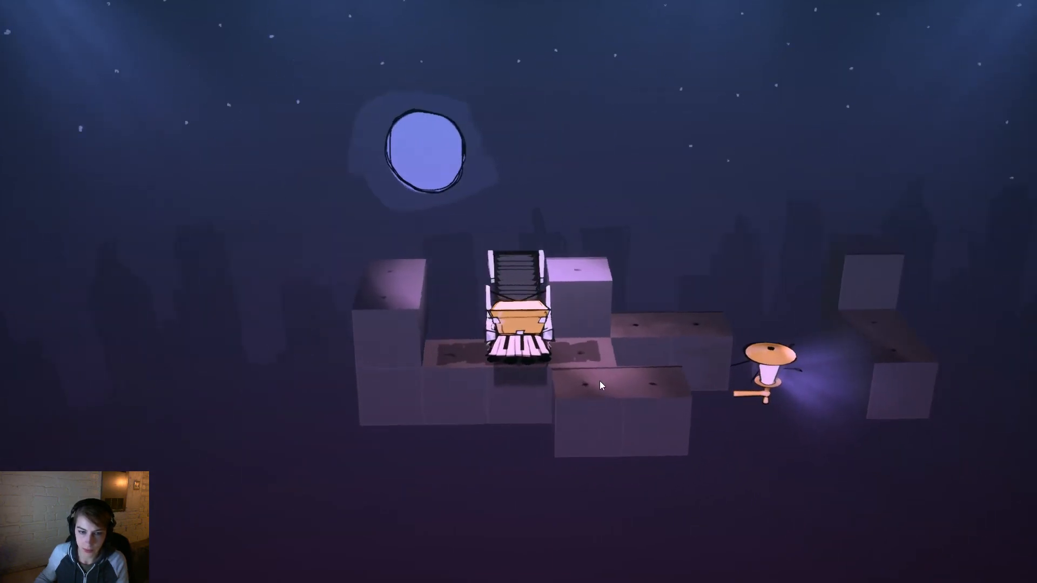
key("Escape")
key("F11")
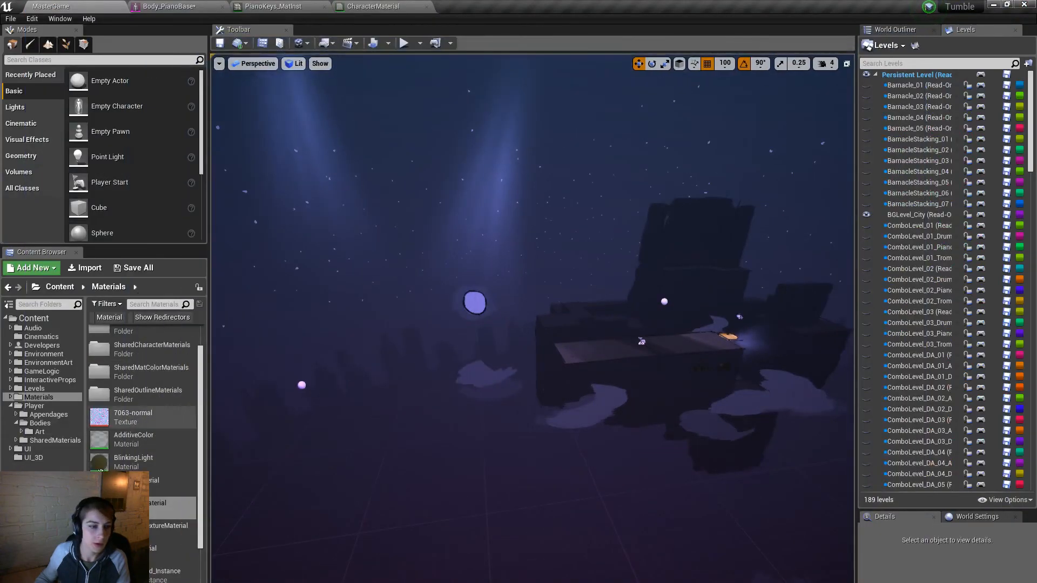
Step: Reimport the piano keys texture in the Player/Bodies/Art/Materials folder and save the asset
left_click(48, 422)
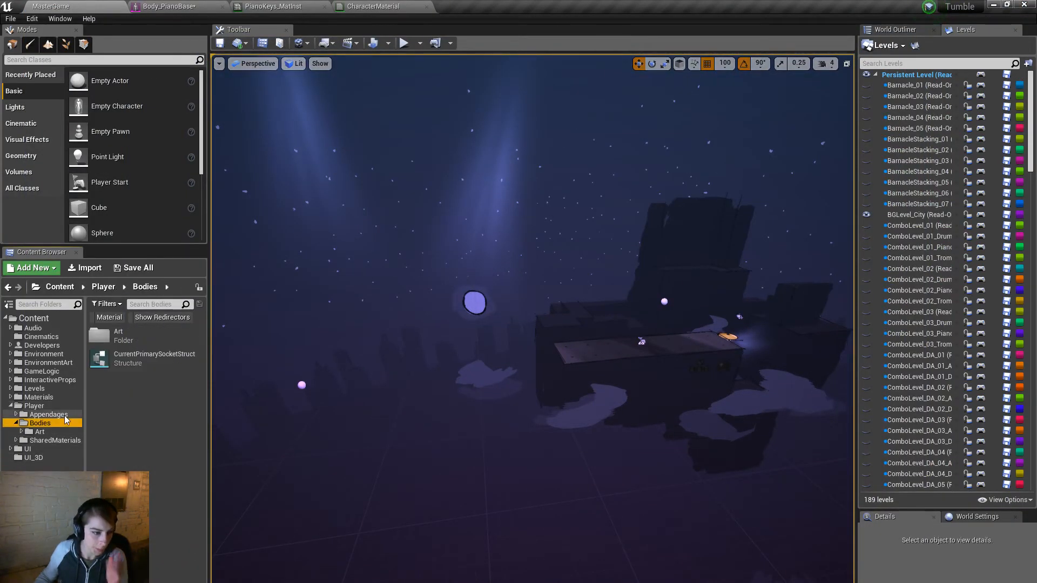
left_click(57, 431)
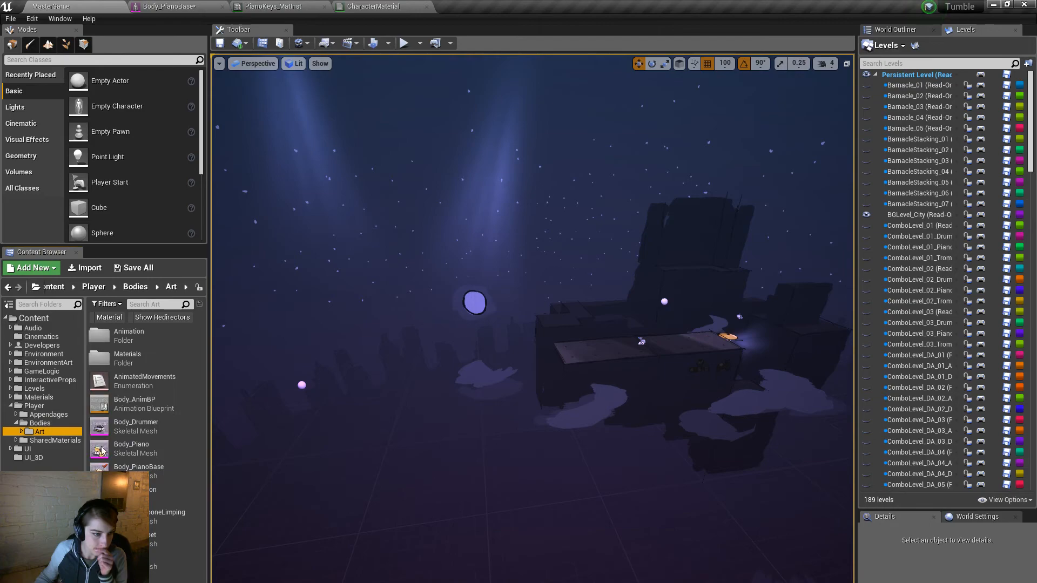
double_click(130, 358)
scroll(177, 553, "down", 1)
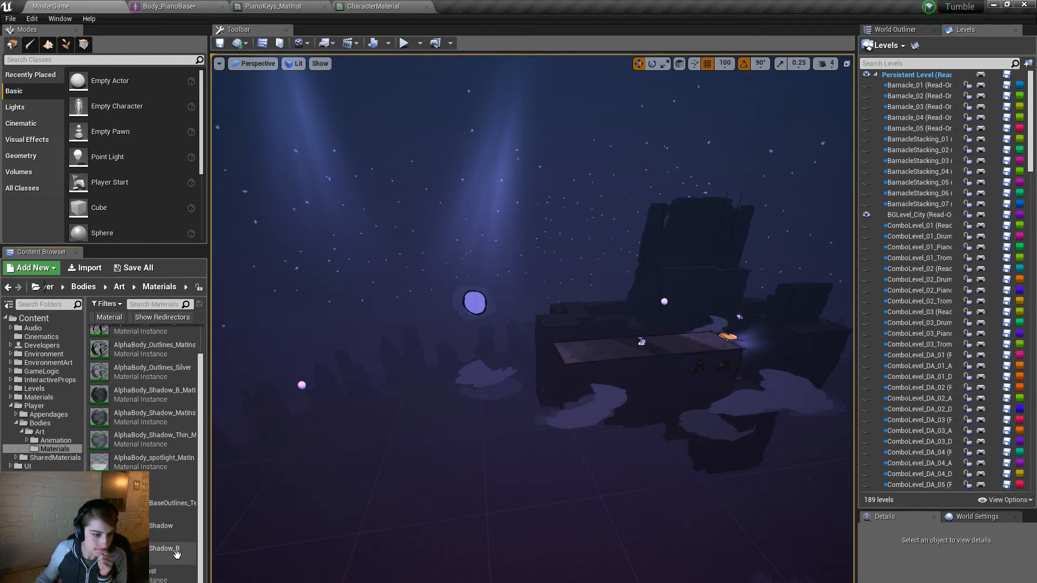
right_click(150, 582)
left_click(210, 334)
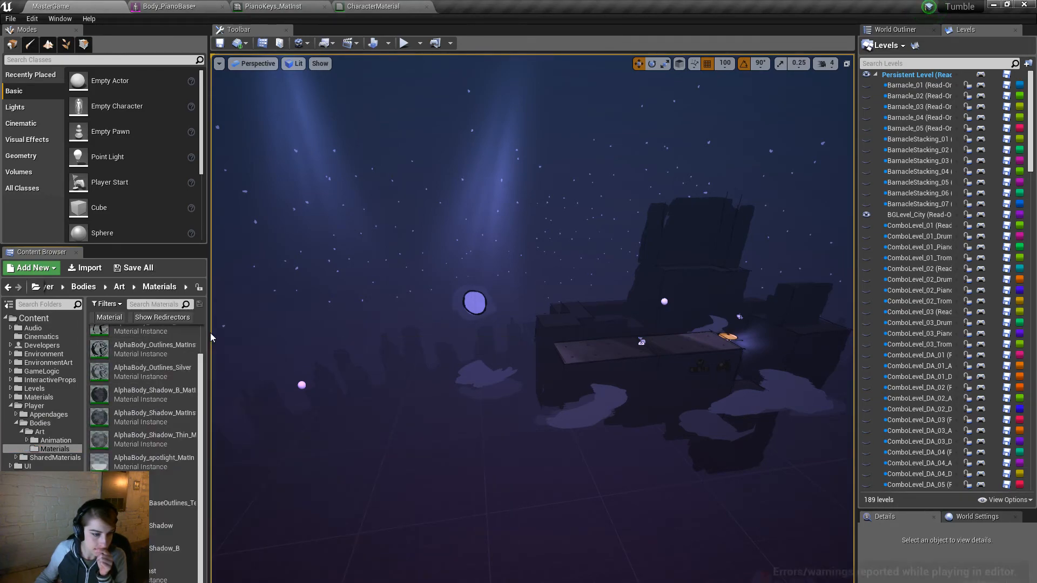
right_click(165, 574)
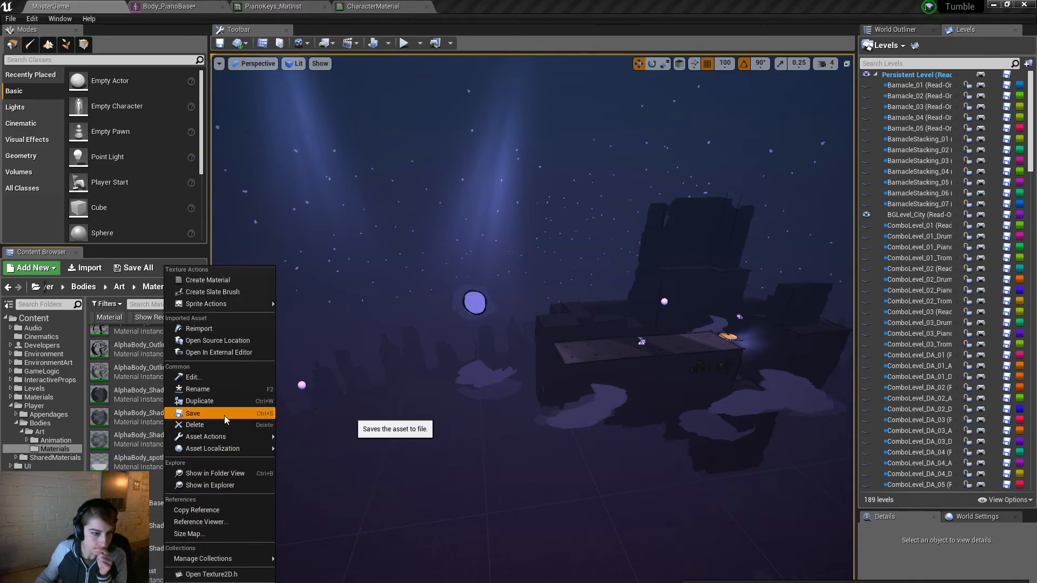
left_click(225, 413)
left_click(592, 432)
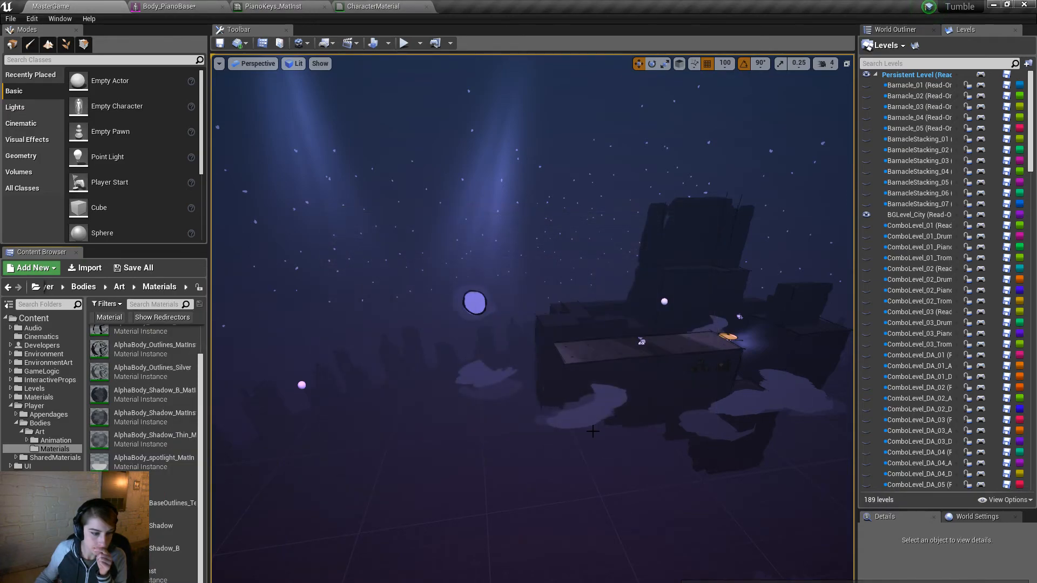
Step: Start a playtest with the modified blueprints compiled, enable Debug Mode and open the first Accordion level
left_click(404, 44)
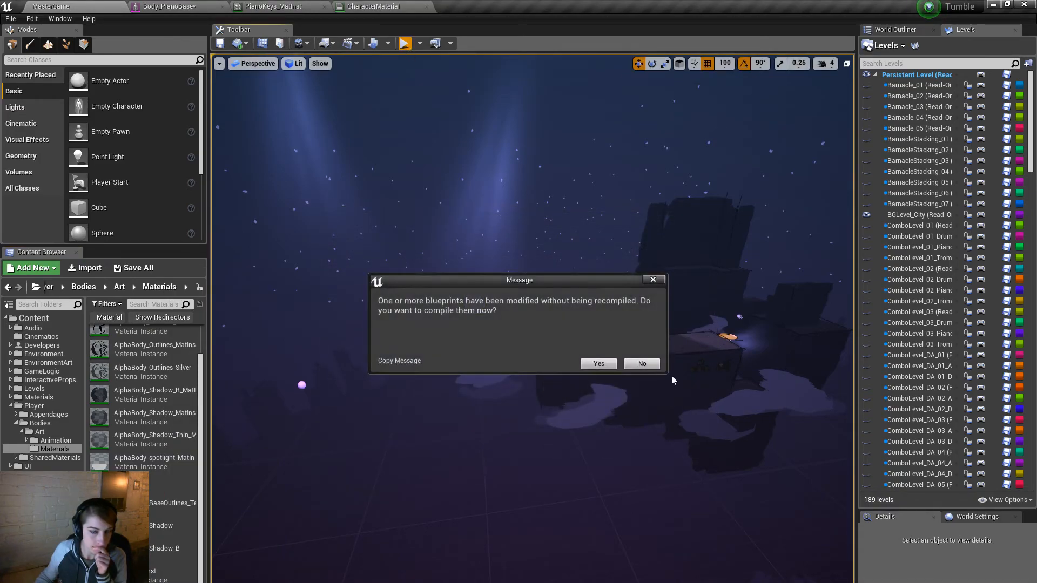
left_click(598, 364)
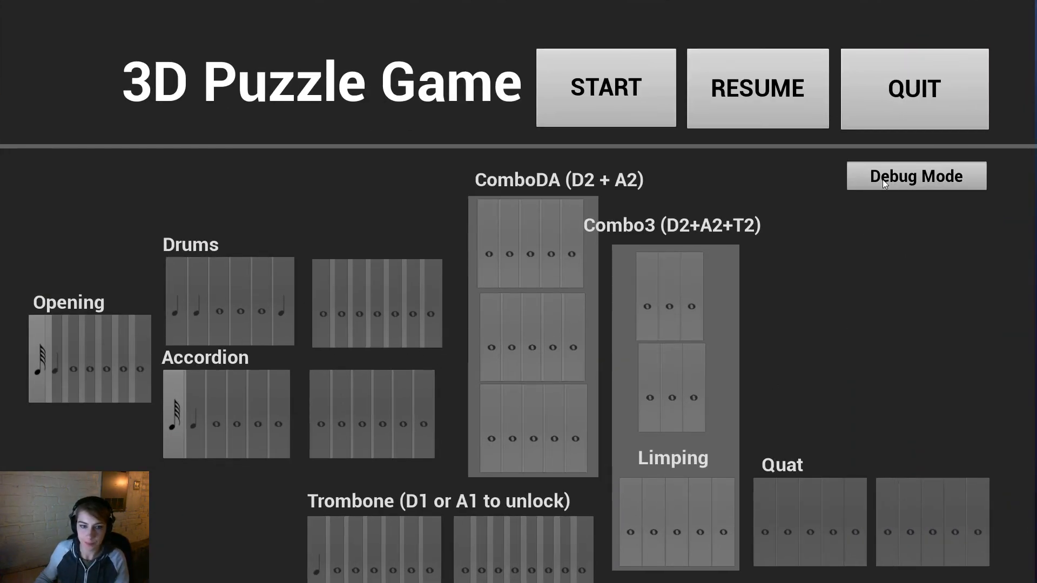
left_click(882, 179)
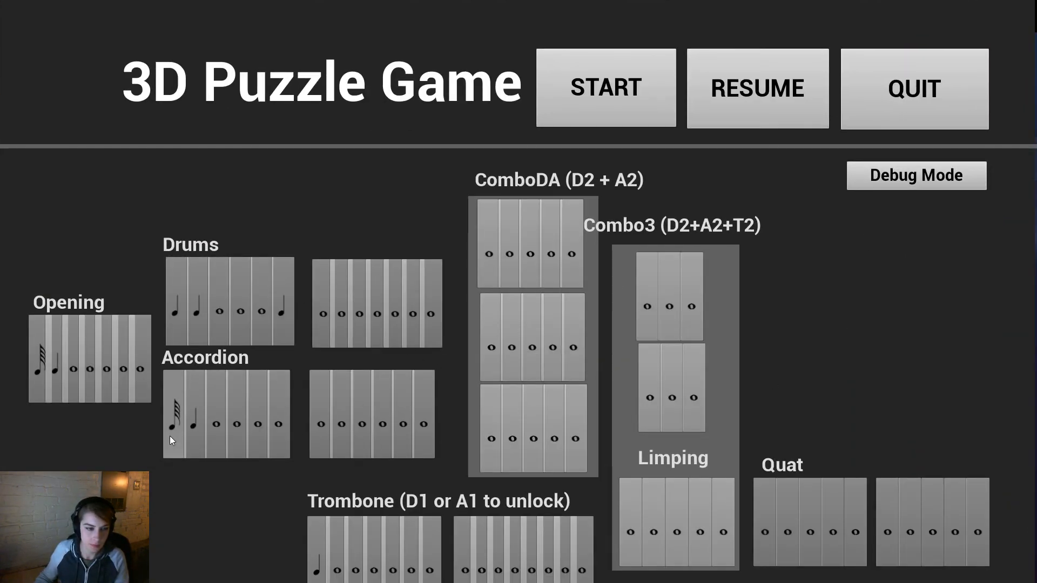
left_click(170, 435)
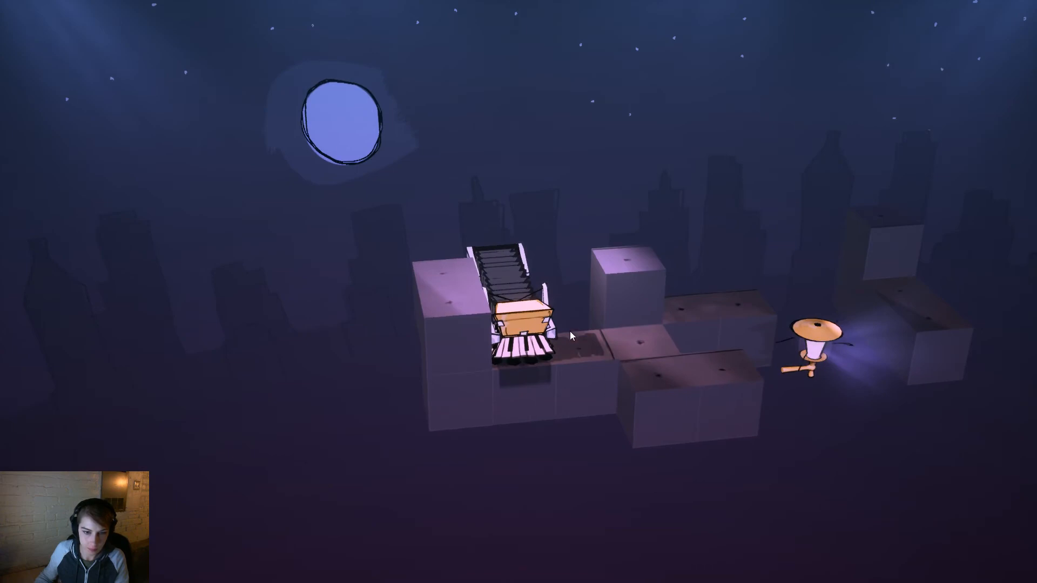
Step: Play through the first Accordion level, rolling the piano body and rotating the view to examine its keys from several sides
left_click(571, 333)
right_click_drag(655, 430, 656, 513)
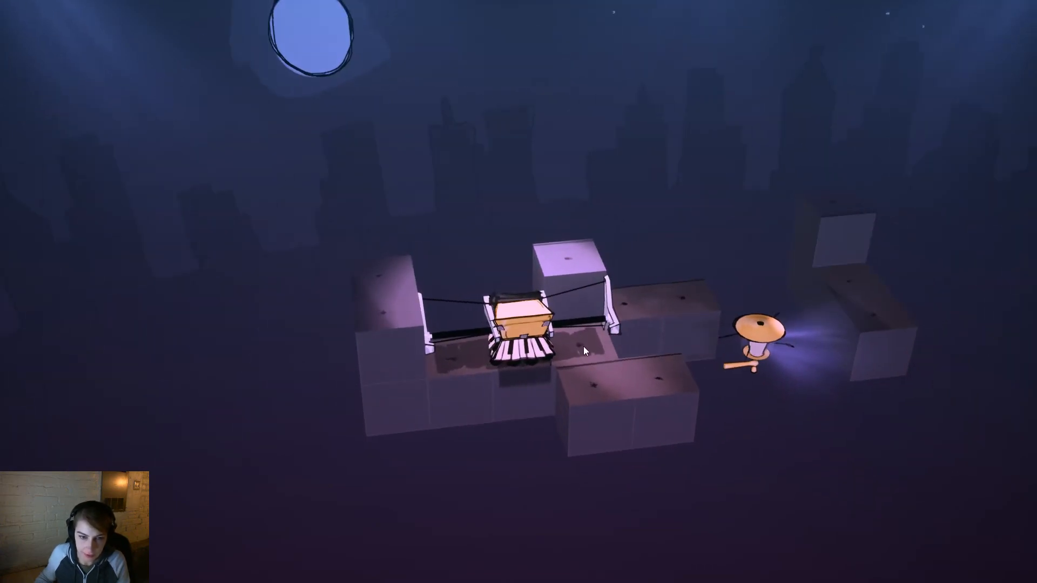
left_click(583, 345)
right_click_drag(640, 429, 799, 441)
key("s")
key("space")
key("d")
key("space")
right_click_drag(676, 451, 592, 468)
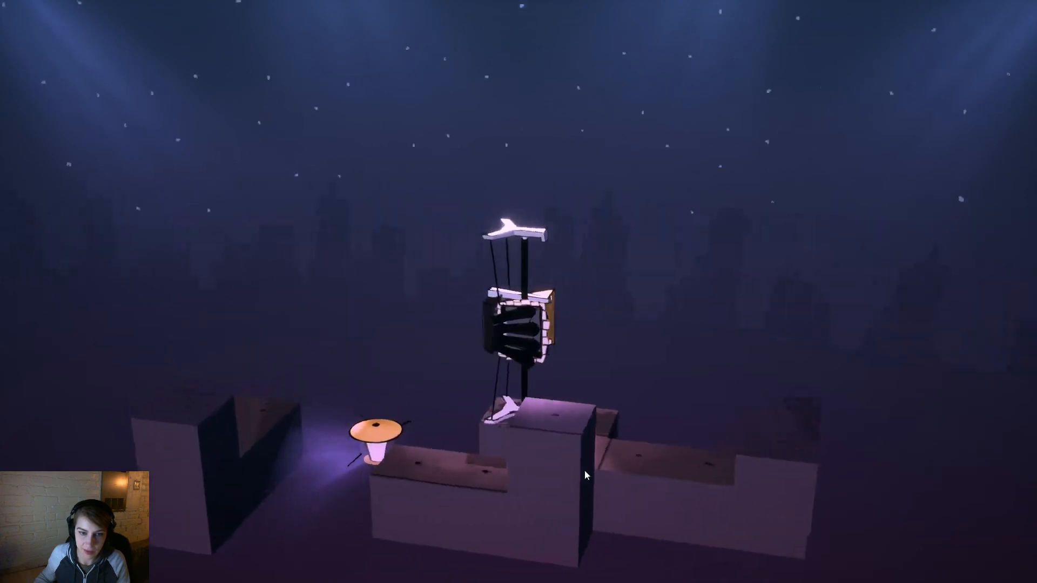
right_click_drag(393, 500, 660, 463)
key("d")
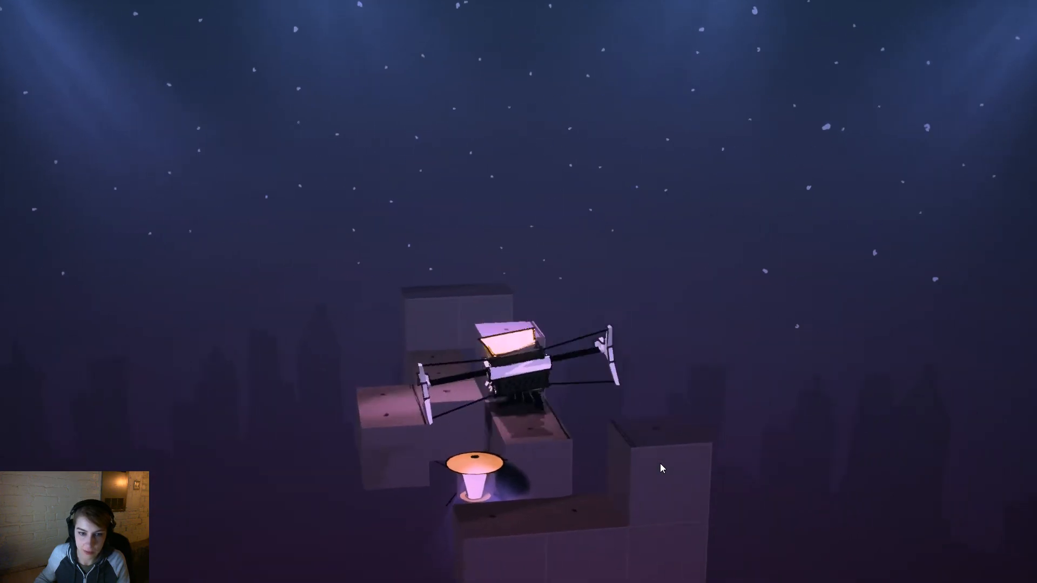
right_click_drag(585, 429, 243, 494)
key("a")
key("space")
right_click_drag(384, 496, 709, 490)
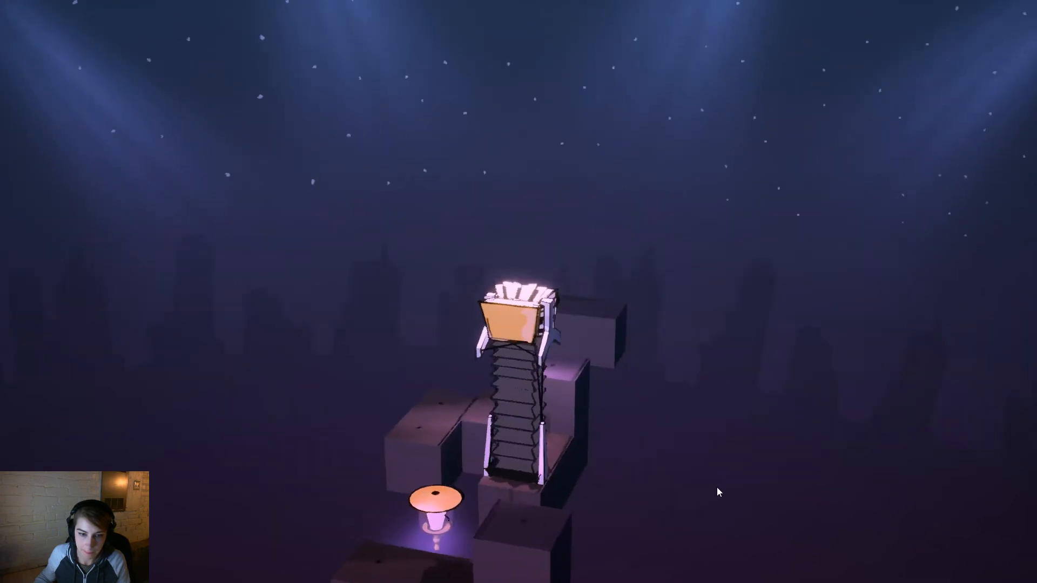
right_click_drag(282, 484, 301, 530)
key("d")
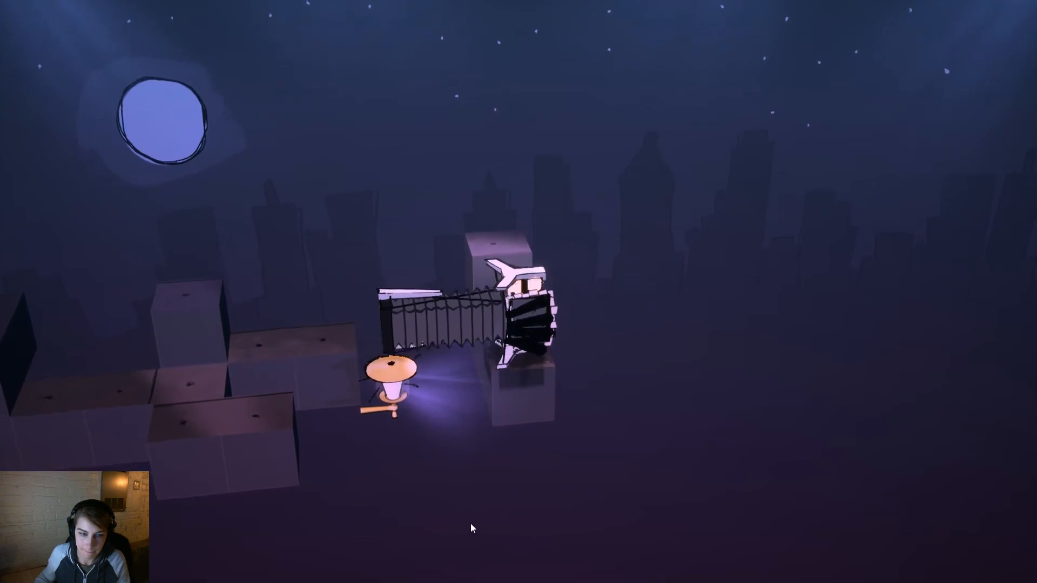
key("space")
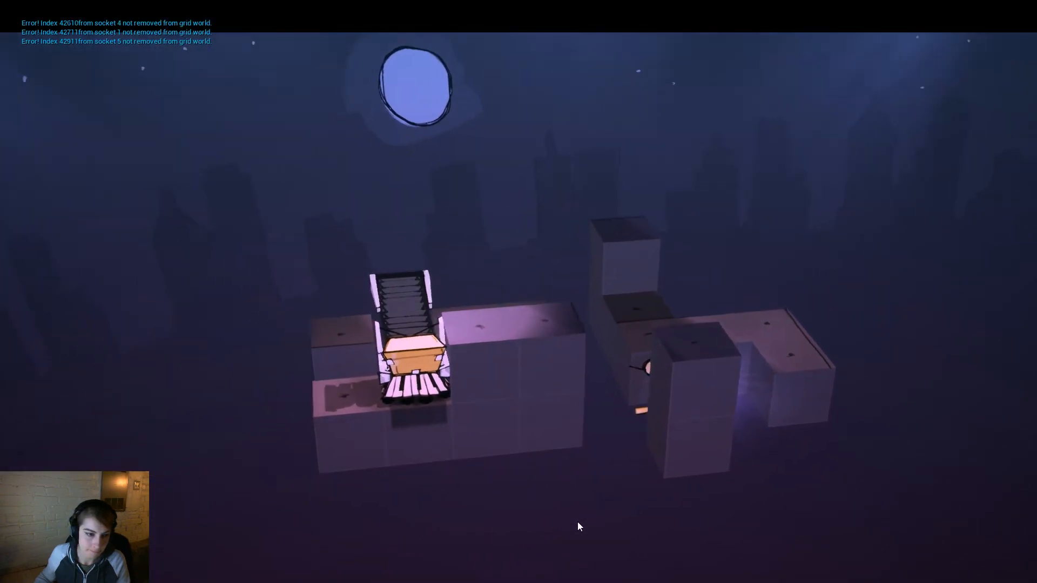
Step: Examine the piano keys from a low angle while rolling in the following level, end the playtest and restore the editor layout
key("a")
right_click_drag(636, 413, 509, 459)
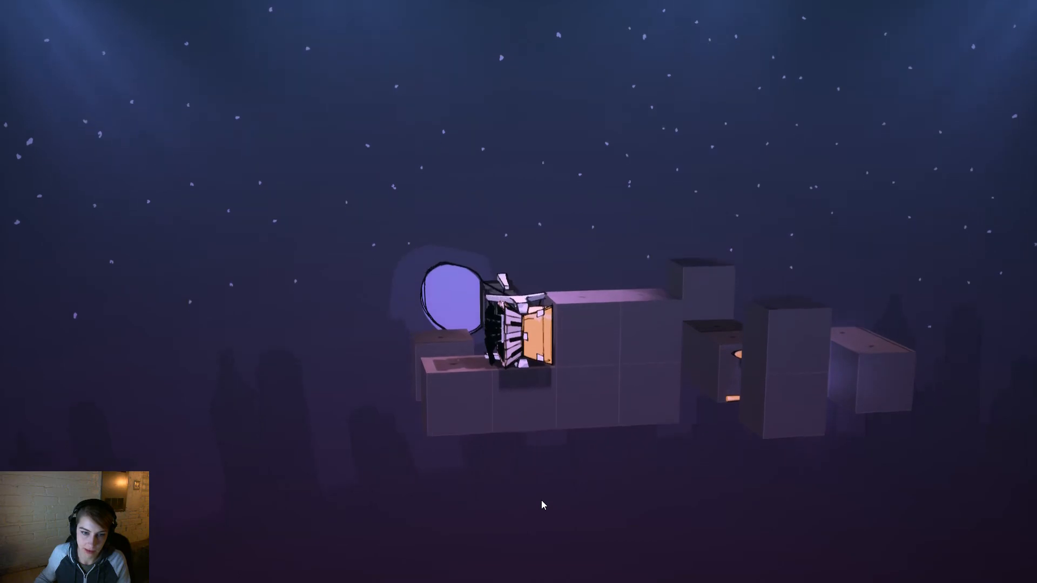
key("a")
key("d")
key("space")
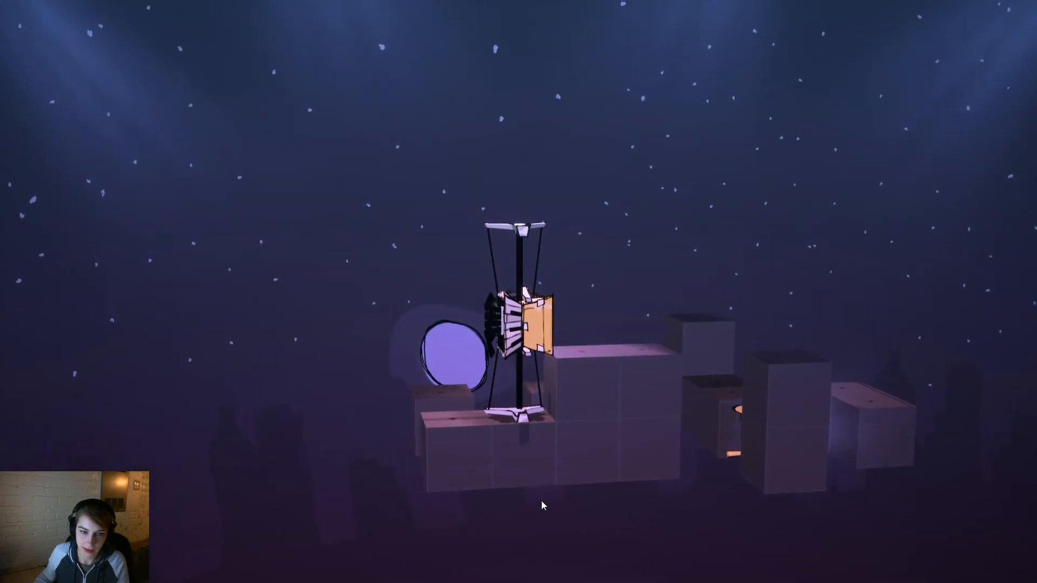
key("Escape")
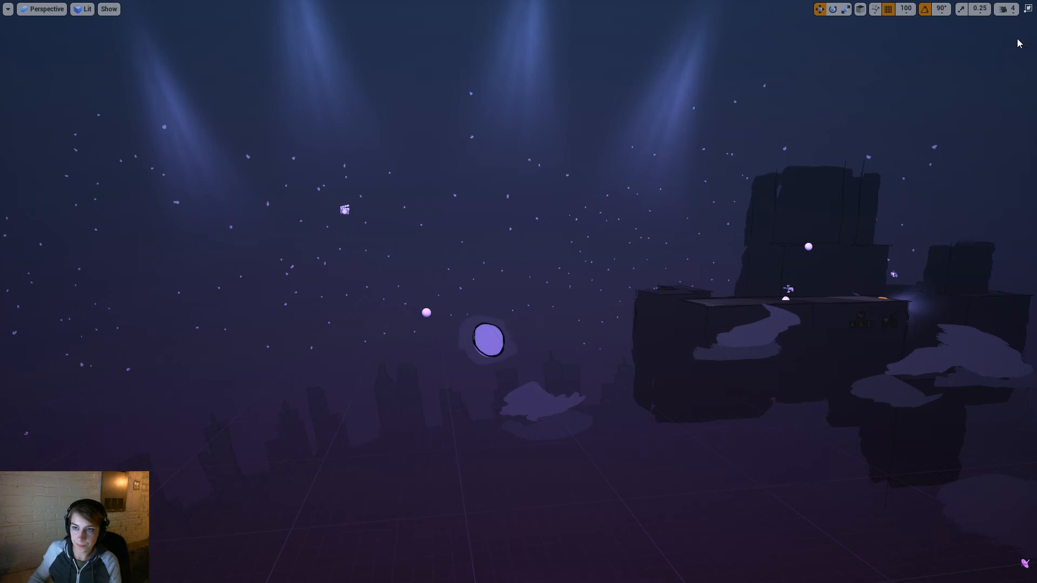
left_click(1028, 9)
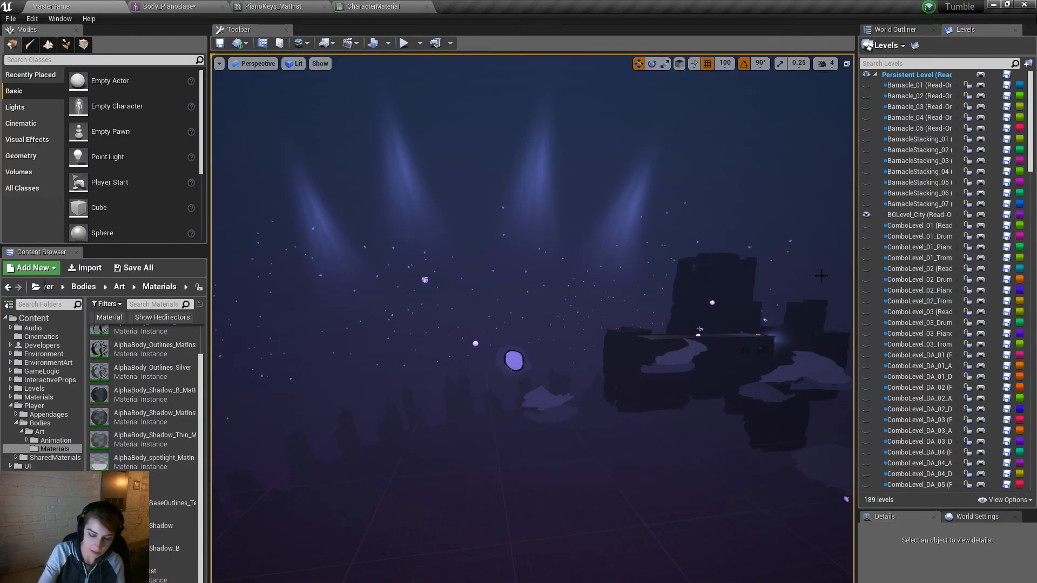
Step: Start another full-screen playtest with the blueprints compiled and load the first Accordion level in Debug Mode
key("alt+p")
left_click(598, 363)
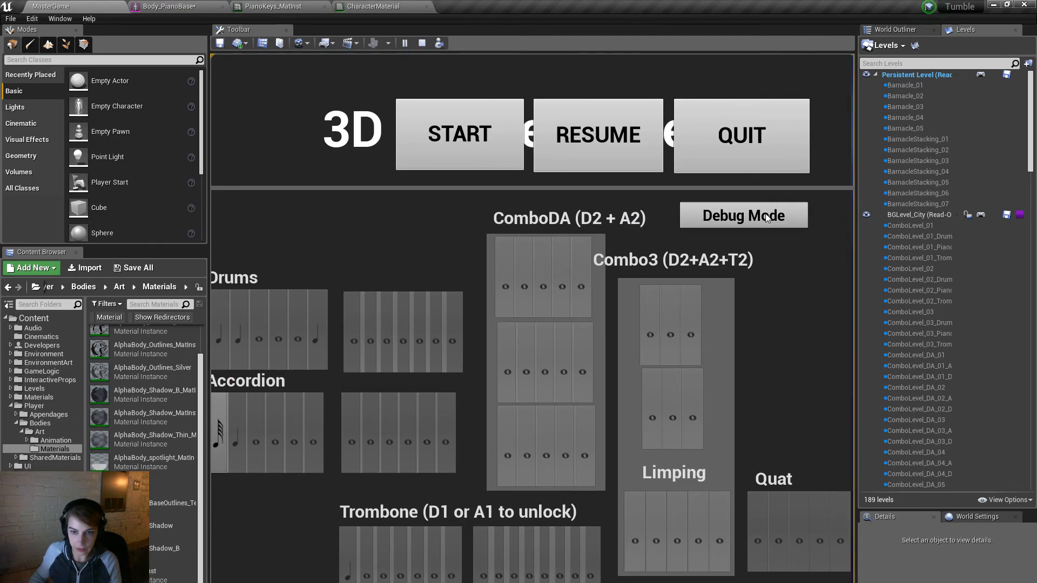
key("F11")
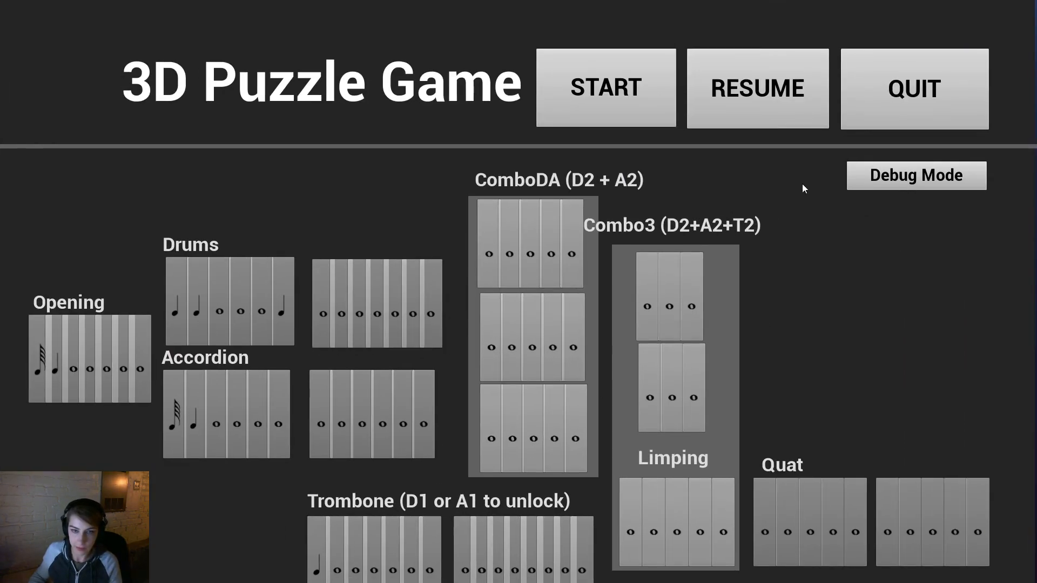
left_click(172, 432)
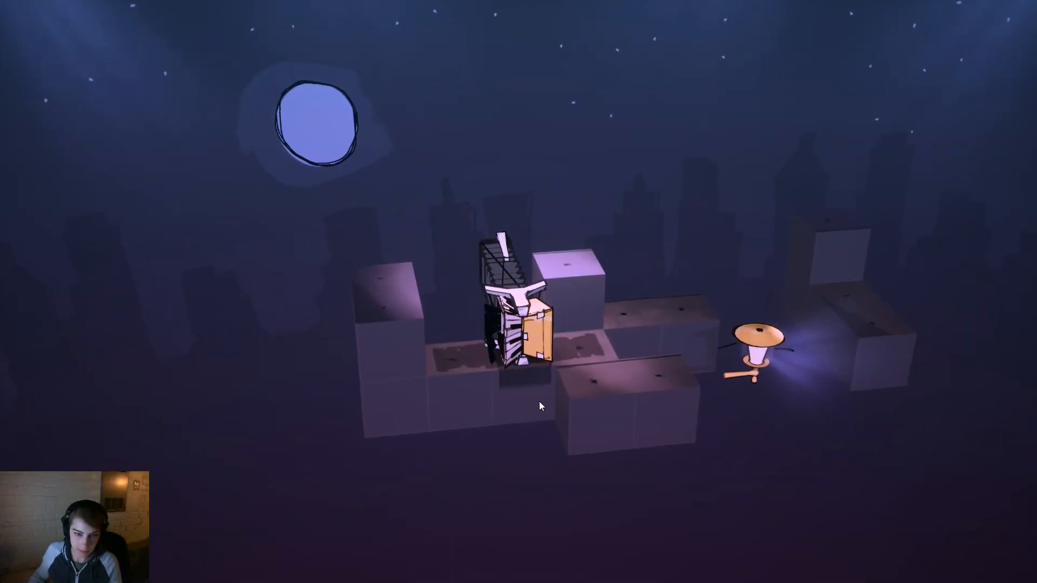
Step: Roll the piano body back and forth in the first Accordion level to examine its limb movement, and end the playtest
left_click_drag(644, 494, 523, 387)
left_click_drag(252, 389, 556, 450)
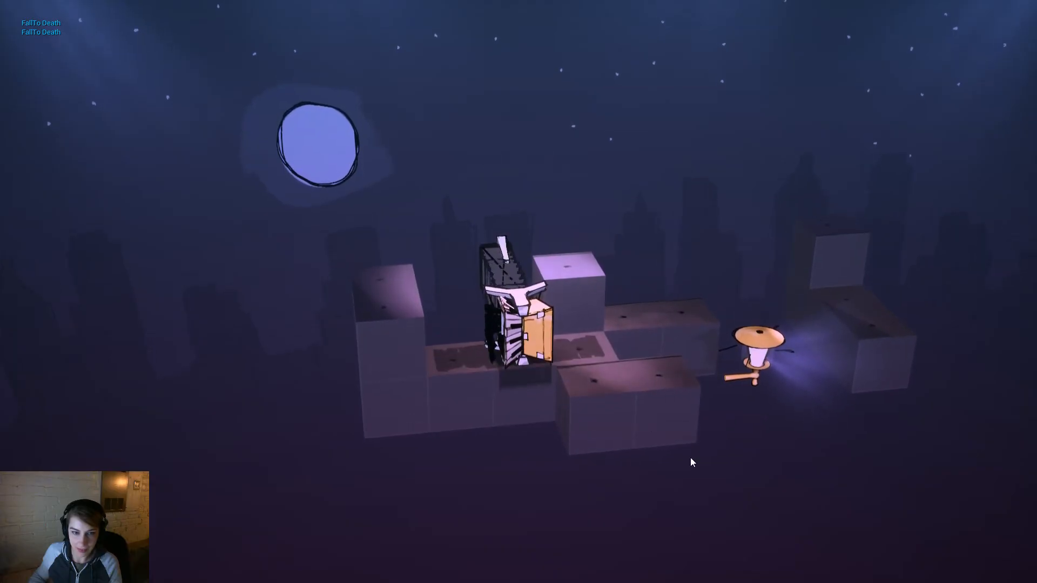
key("d")
key("a")
key("d")
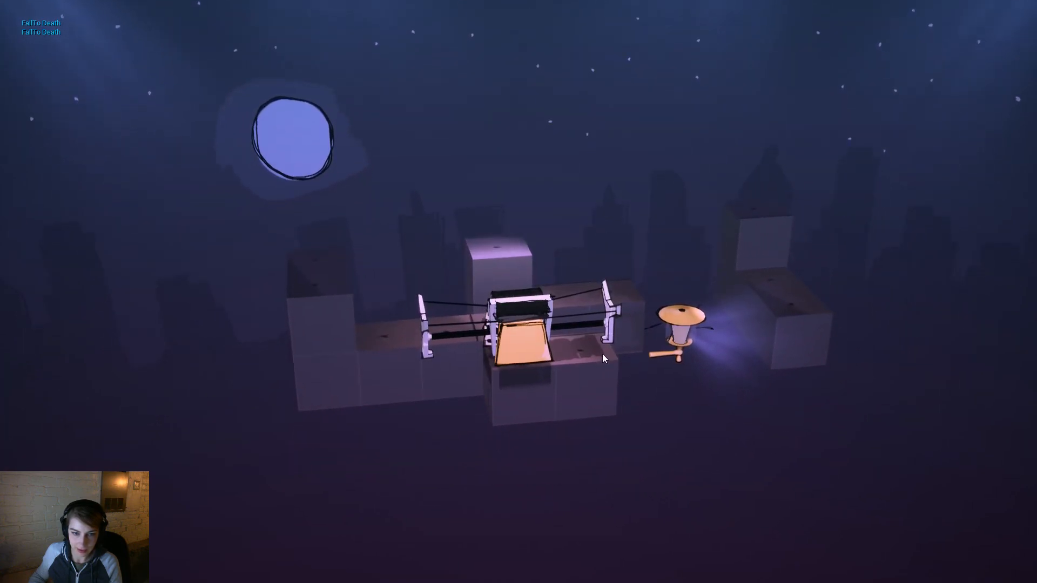
key("d")
left_click_drag(723, 414, 397, 405)
key("d")
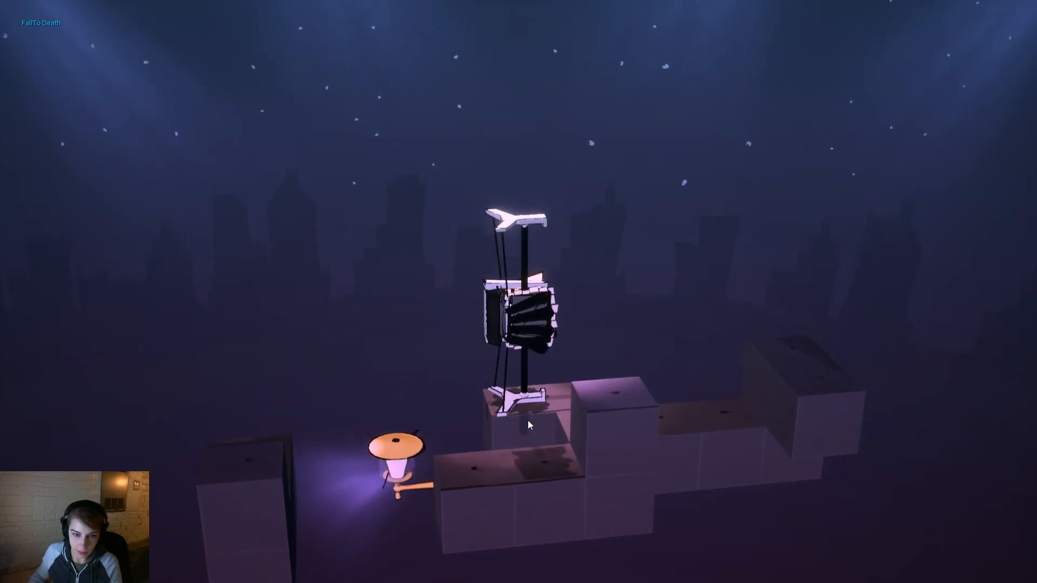
key("a")
key("d")
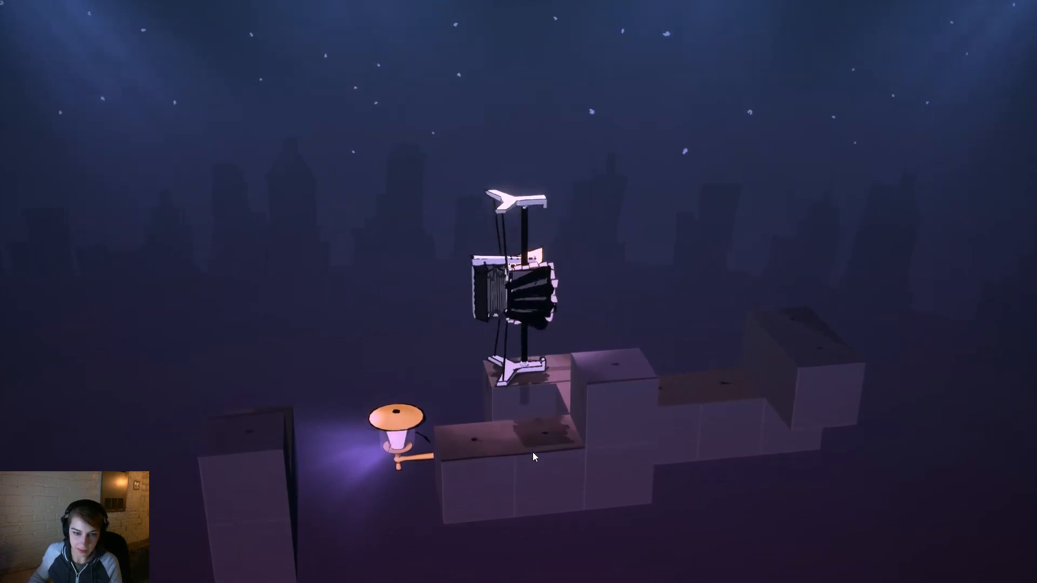
key("a")
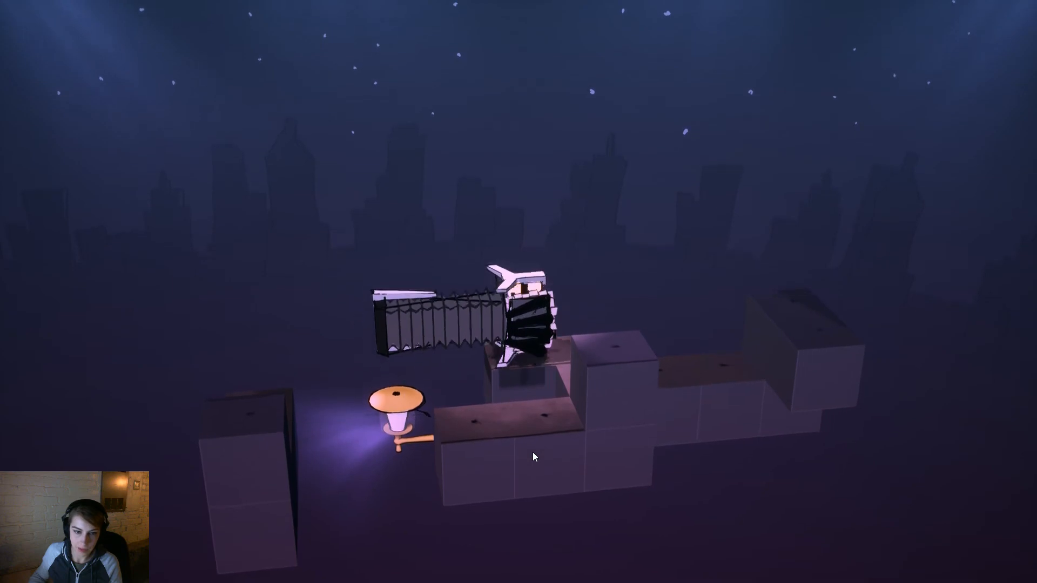
key("d")
key("a")
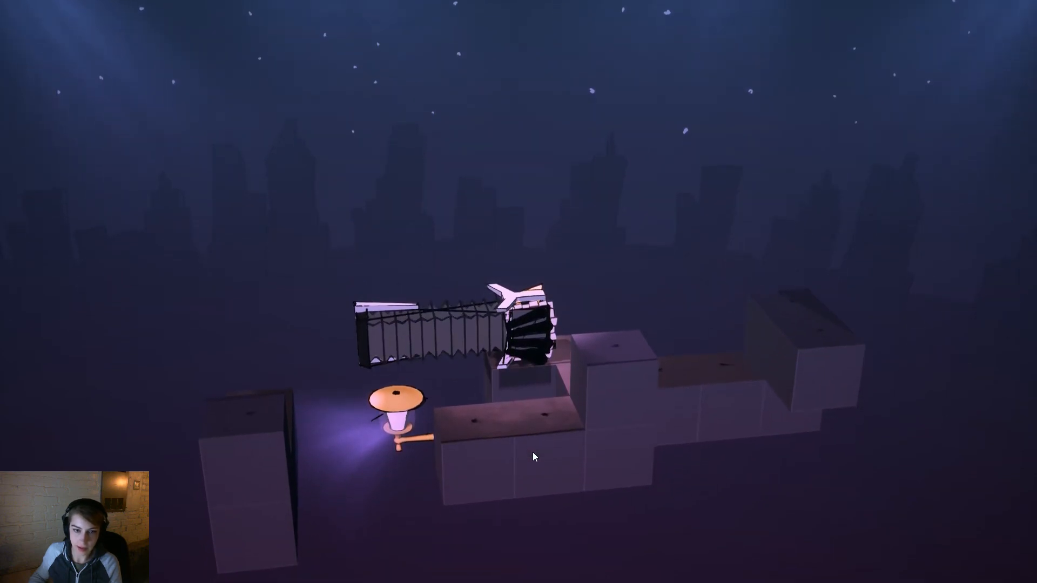
key("Escape")
left_click(1027, 9)
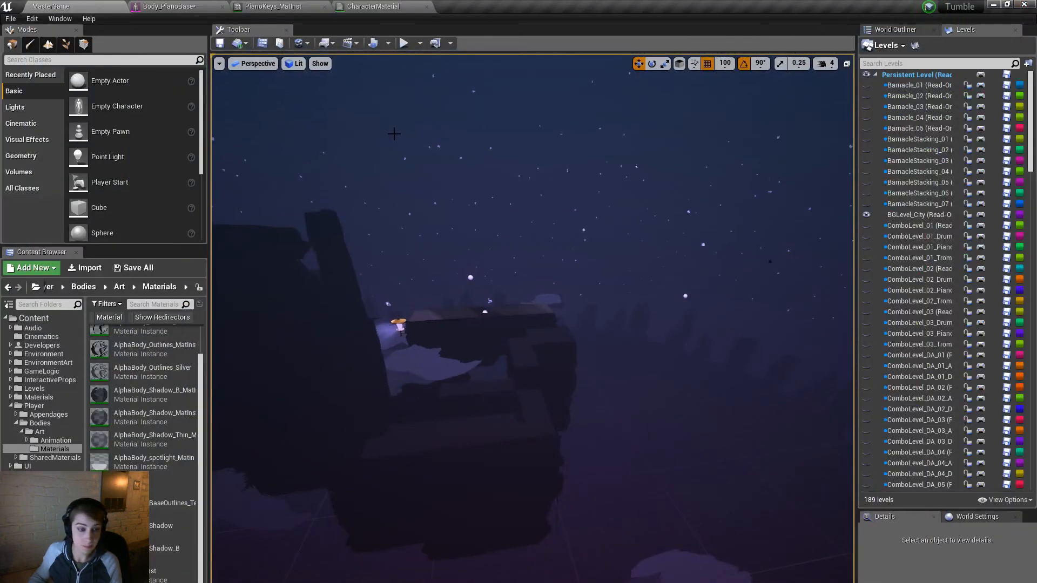
Step: Open appendage_AnimBP from the Player/Appendages/Art folder and look over its Event Graph
left_click(49, 414)
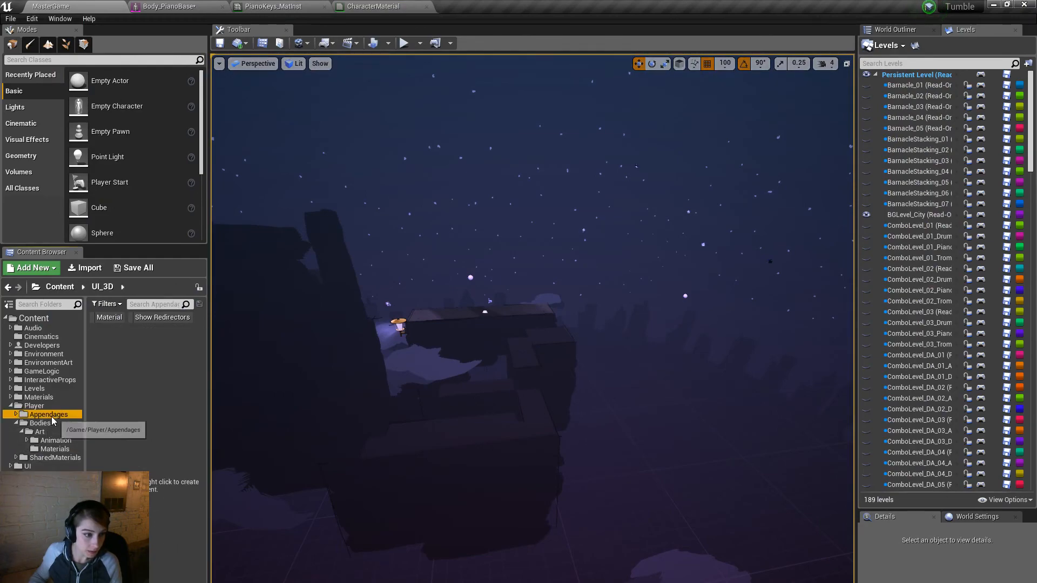
left_click(149, 339)
double_click(149, 339)
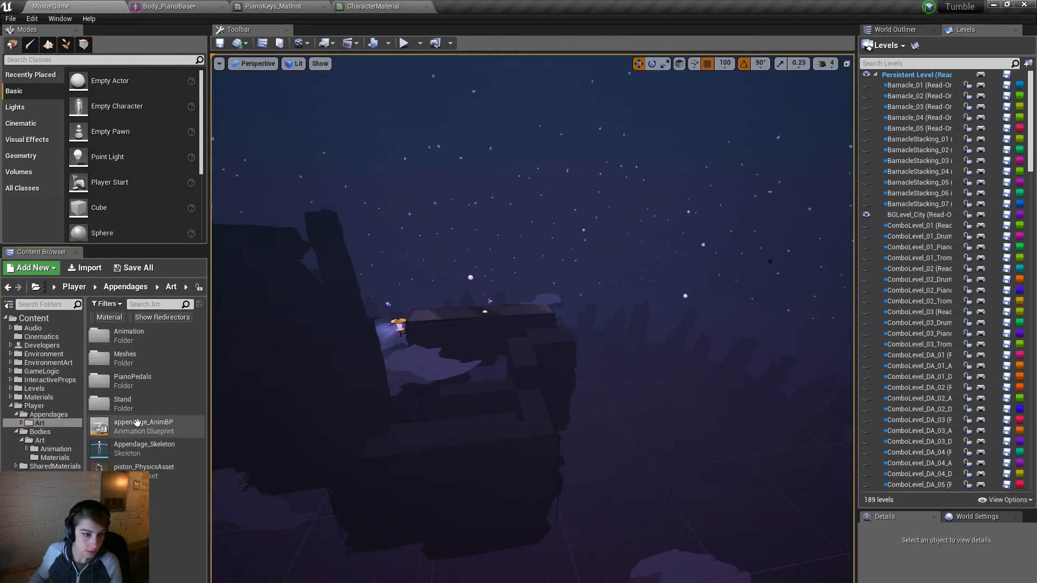
double_click(154, 381)
left_click(111, 288)
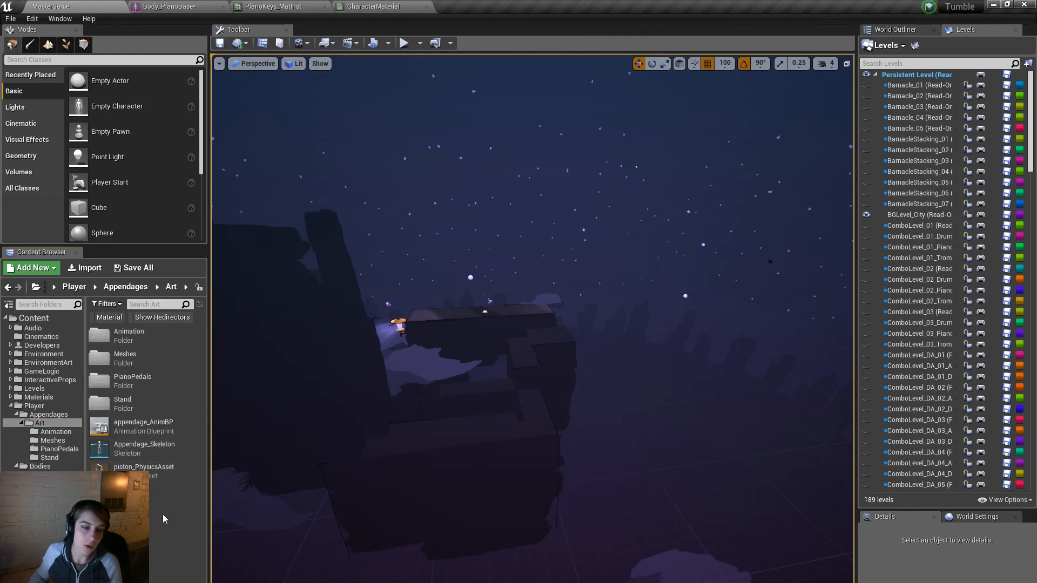
double_click(160, 429)
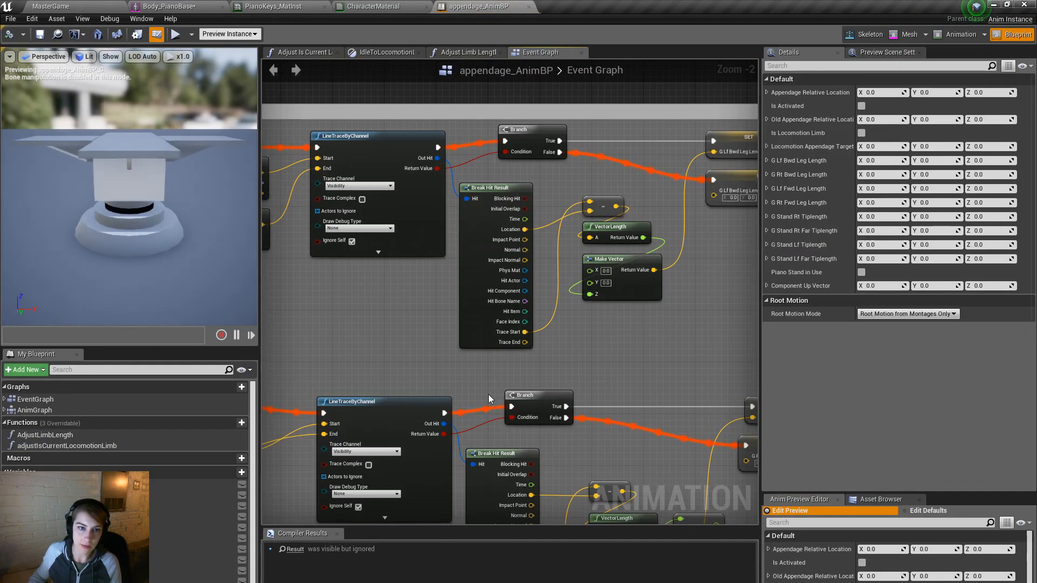
right_click_drag(488, 395, 603, 338)
right_click_drag(597, 345, 542, 206)
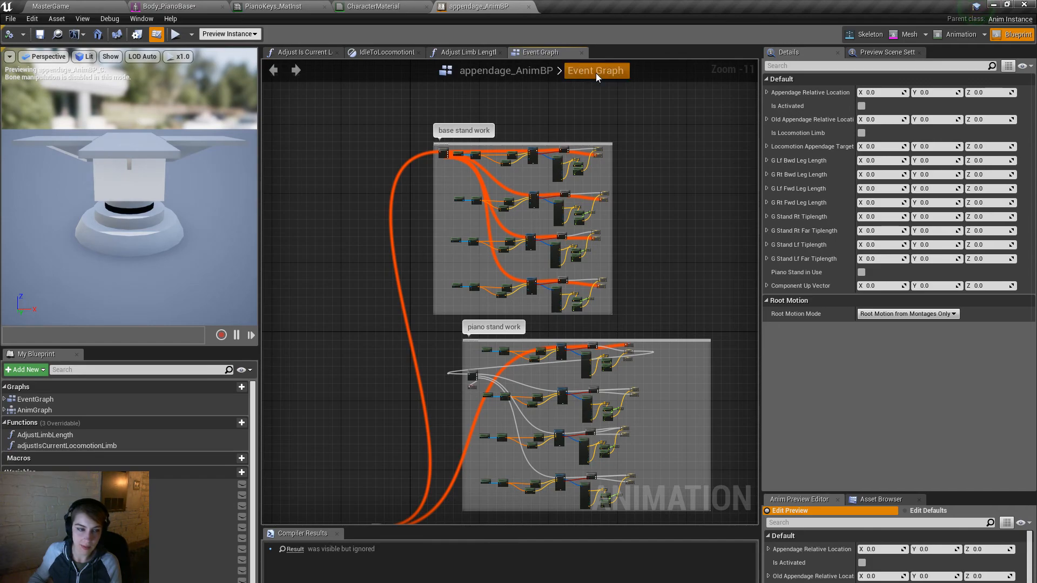
Step: Open the Idle state inside the Anim Graph's state machine and select the Anim Dynamics node bound to g_stand_rt_base
left_click(77, 411)
double_click(77, 412)
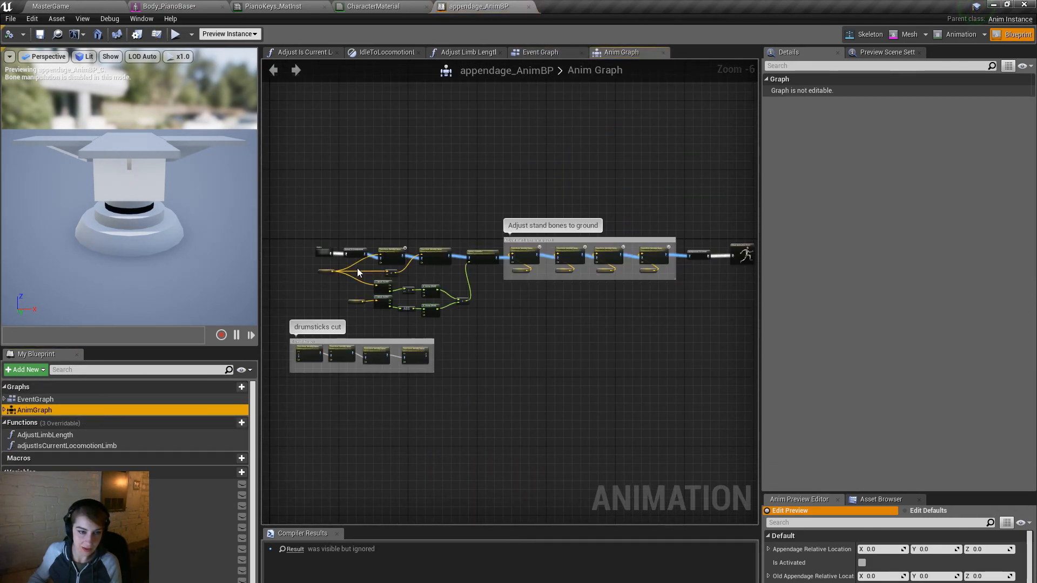
scroll(316, 259, "up", 4)
right_click_drag(450, 206, 394, 248)
double_click(393, 248)
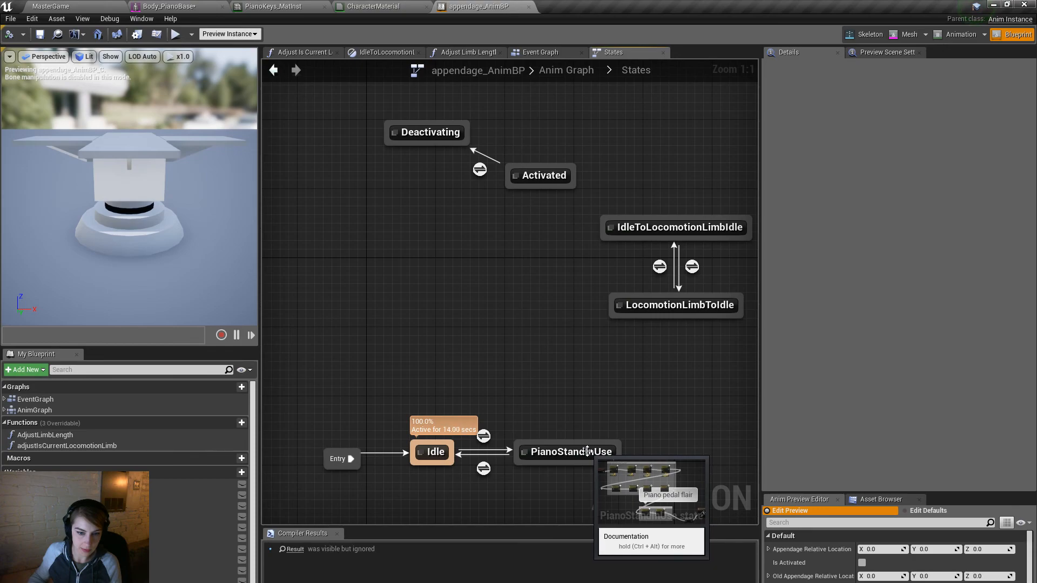
double_click(438, 454)
scroll(445, 407, "up", 2)
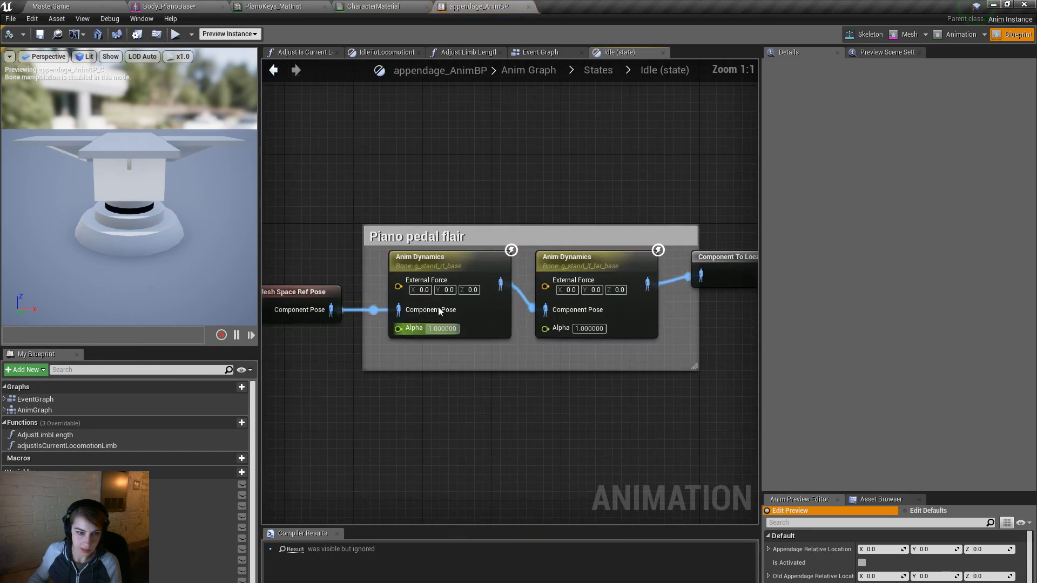
left_click(465, 322)
right_click_drag(456, 448, 456, 470)
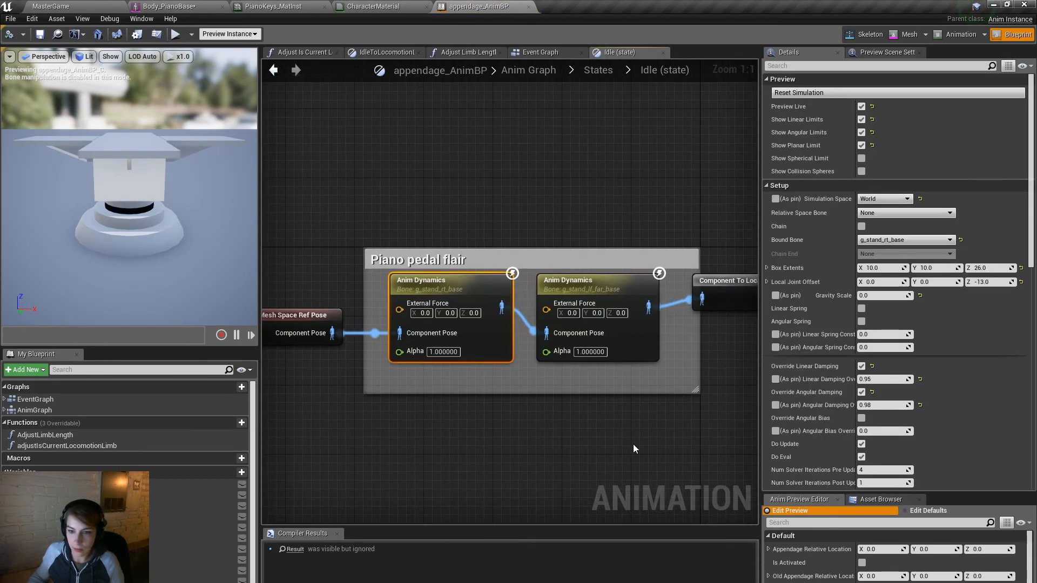